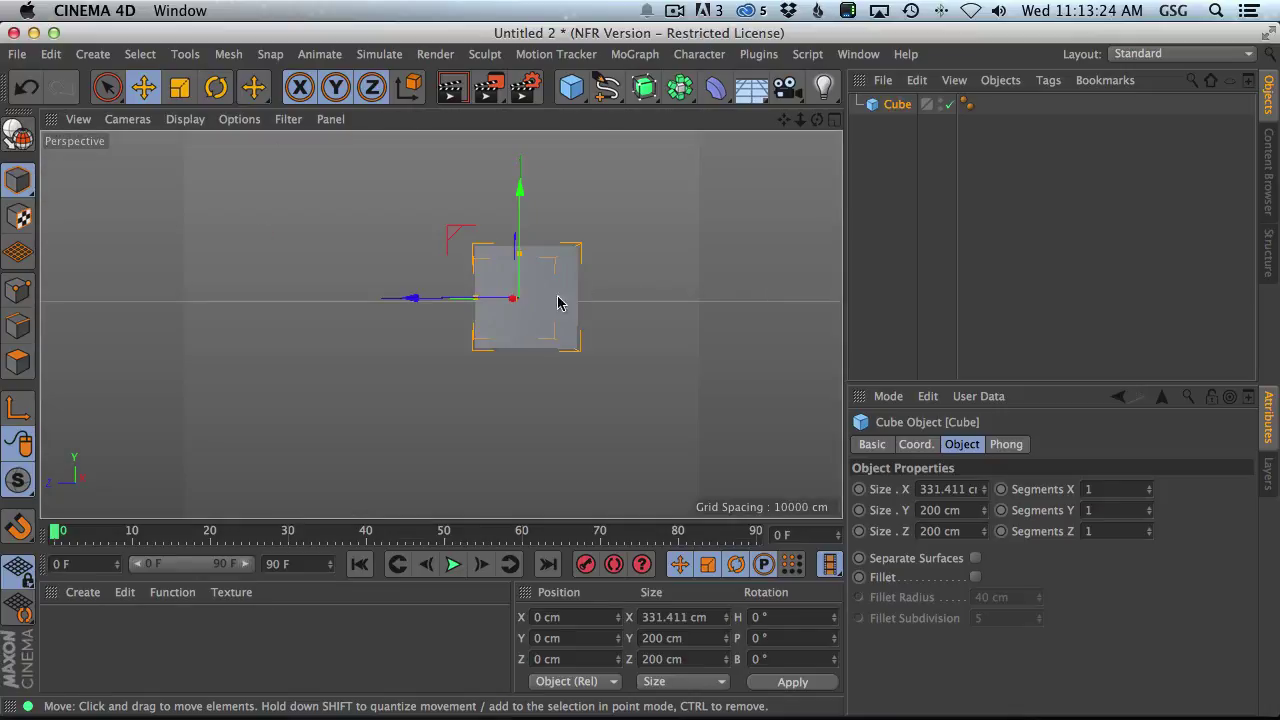
- Stretch the cube to about 251 cm along Z and convert it into an editable polygon object in polygon mode
left_click_drag(452, 265, 560, 380, "alt")
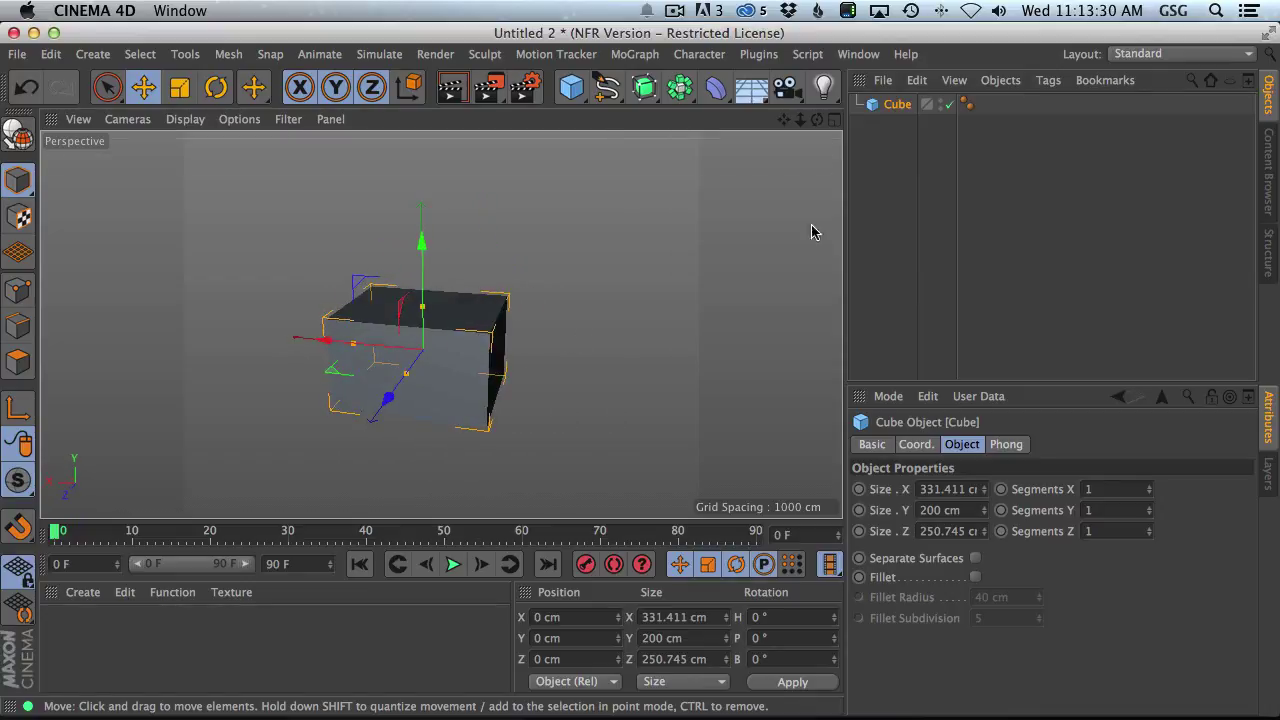
key("c")
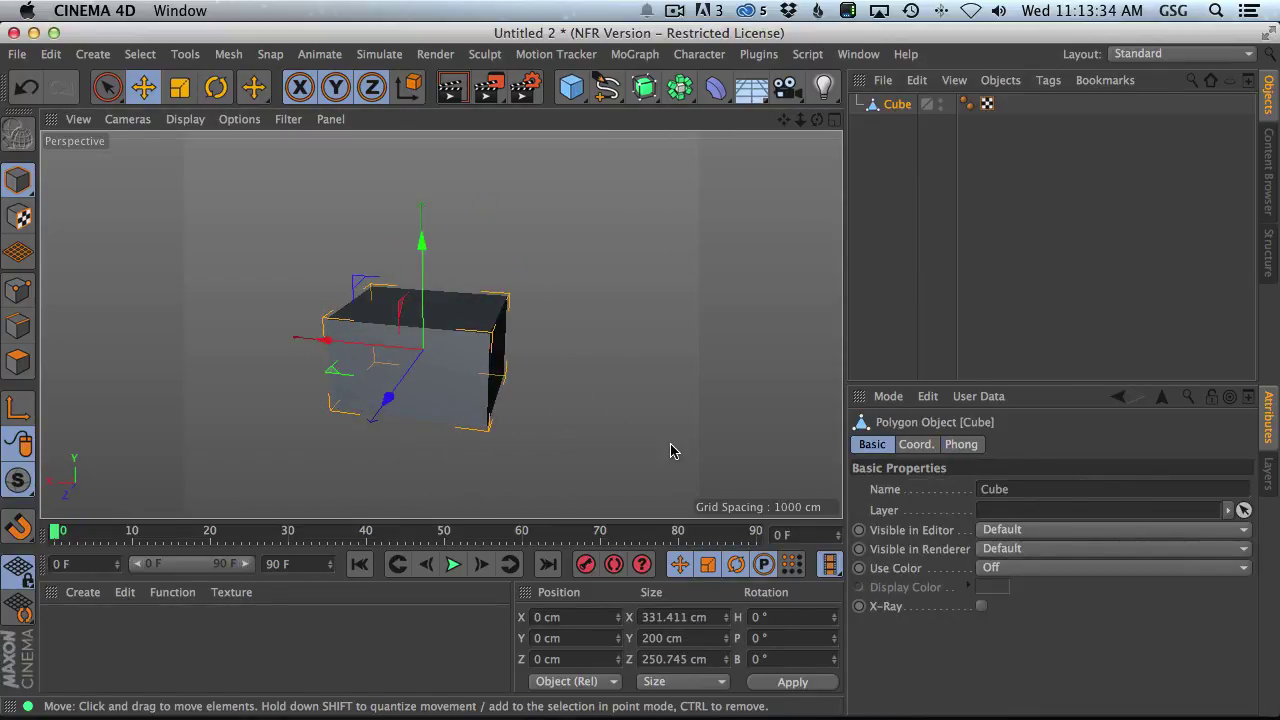
left_click(18, 366)
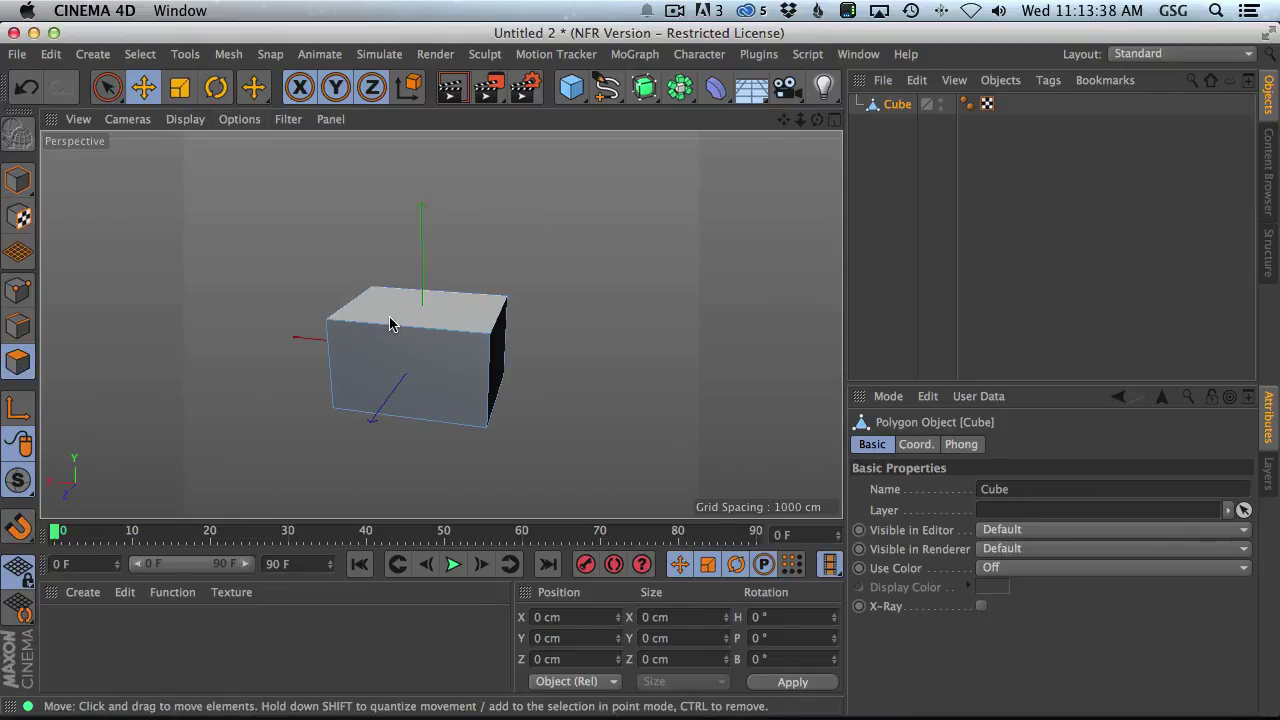
left_click_drag(486, 323, 440, 290, "alt")
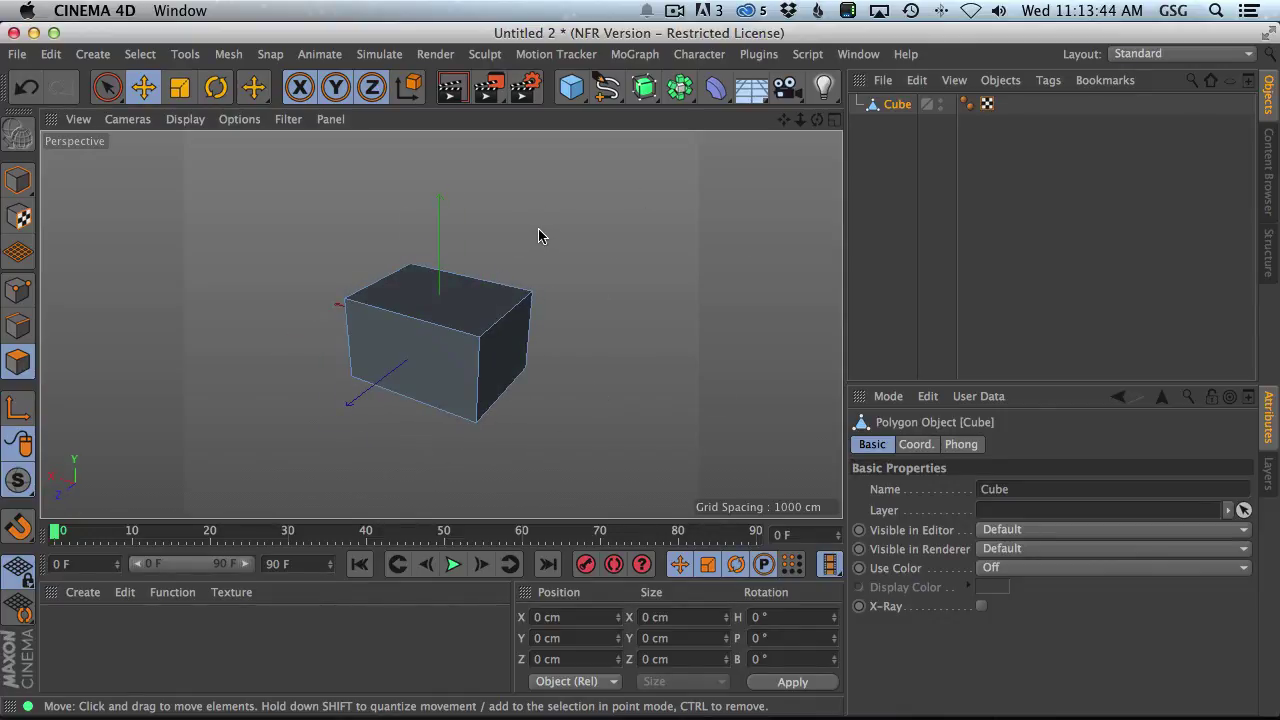
- Try smoothing the cube by adding a Subdivision Surface and making the cube its child
left_click(645, 89)
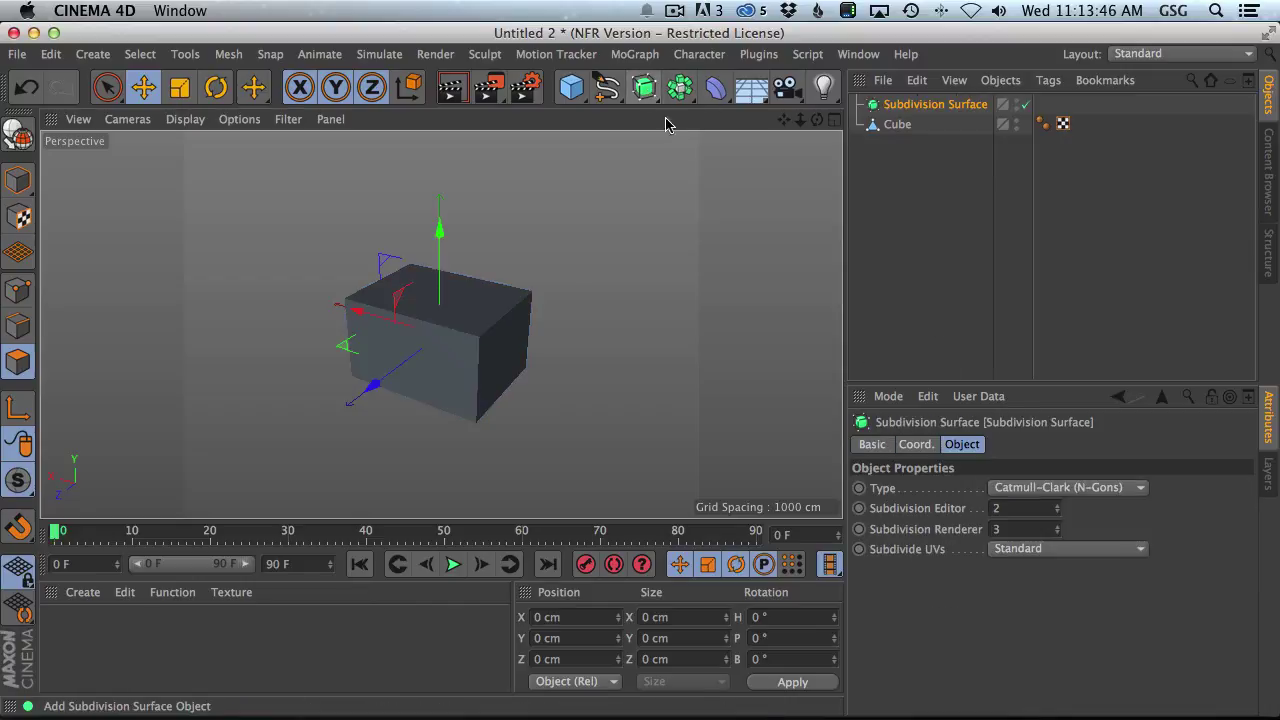
left_click_drag(893, 124, 912, 106)
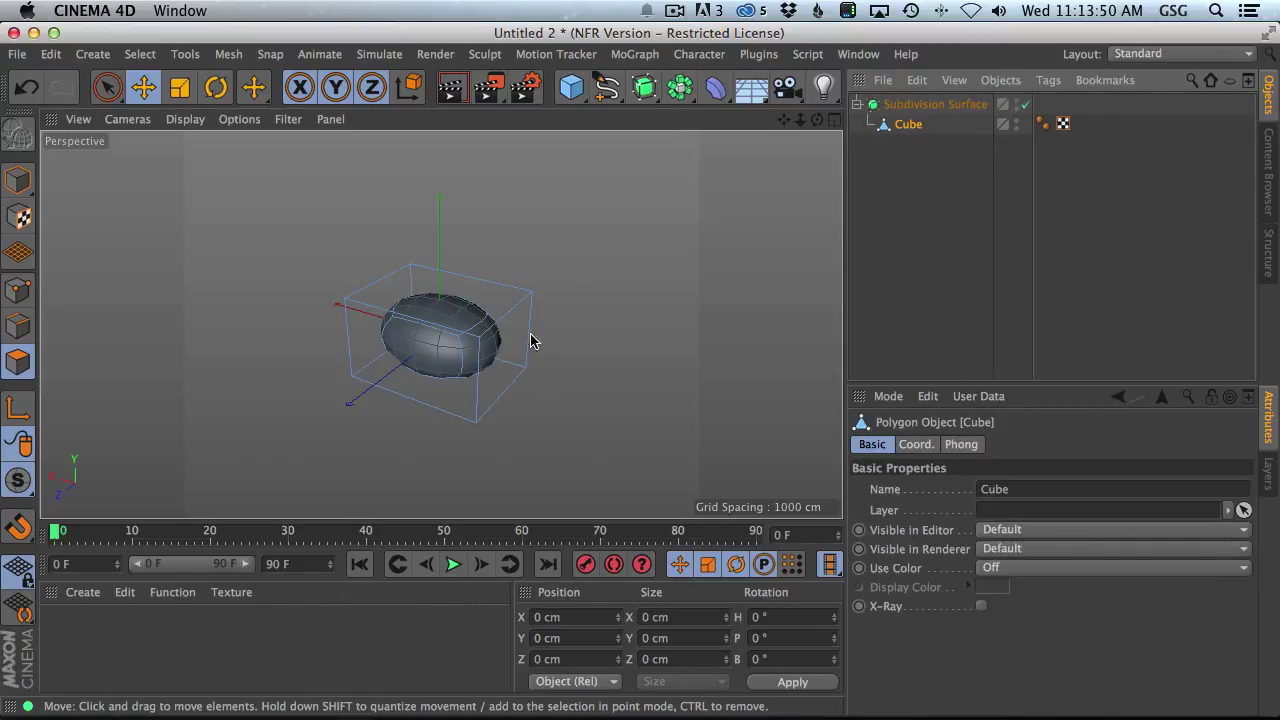
left_click_drag(489, 337, 574, 284, "alt")
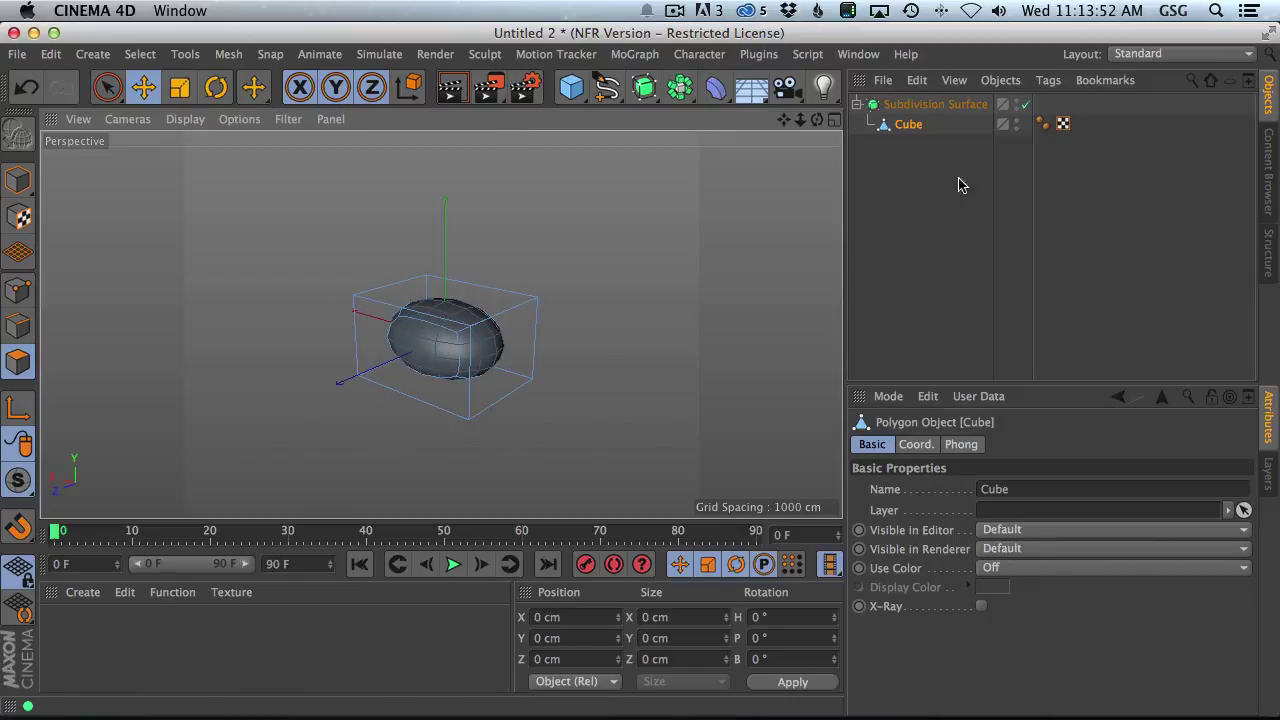
- Take the cube out of the Subdivision Surface and delete the Subdivision Surface object
left_click_drag(877, 126, 928, 97)
left_click(923, 105)
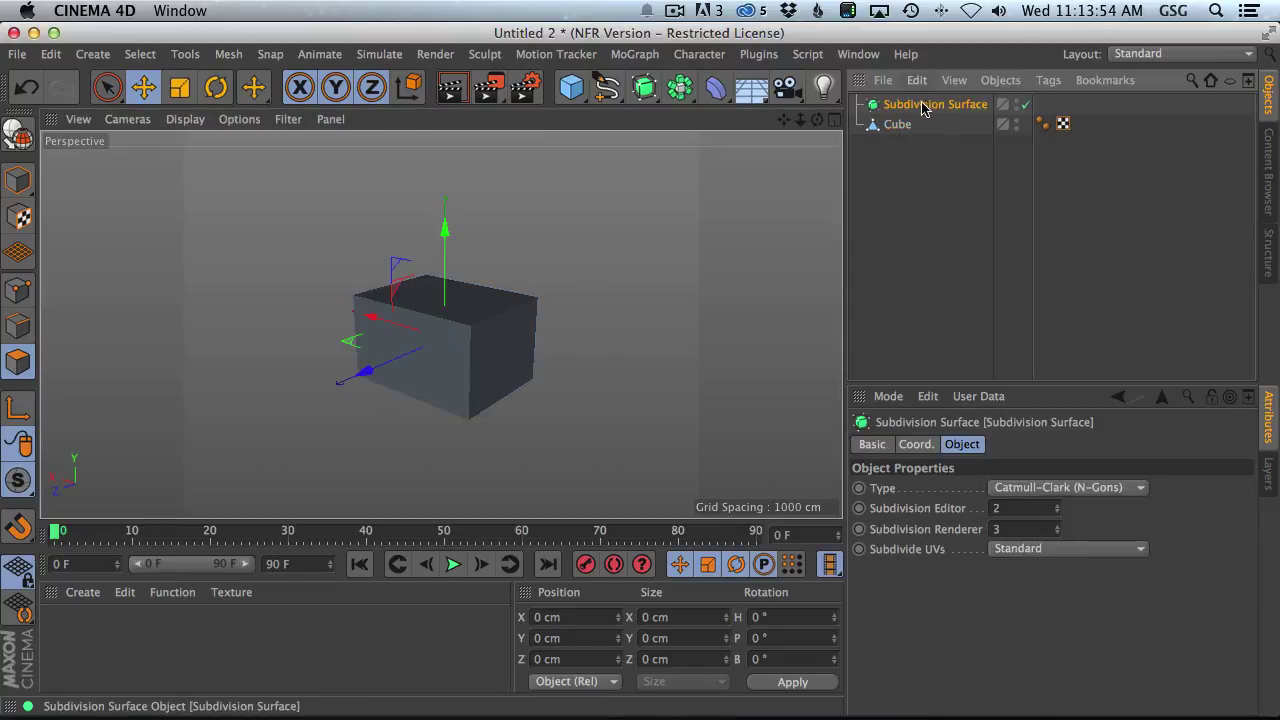
key("Delete")
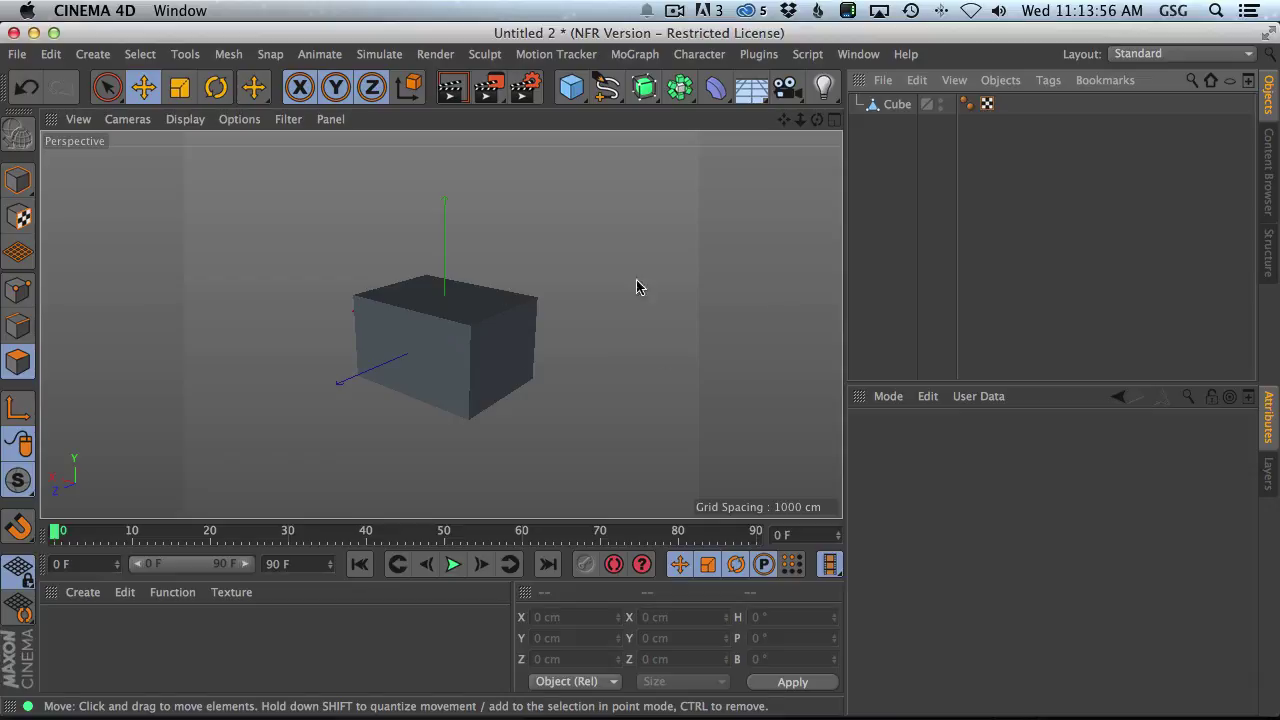
- Subdivide the whole cube at level 1 with Smooth Subdivision enabled
left_click(897, 105)
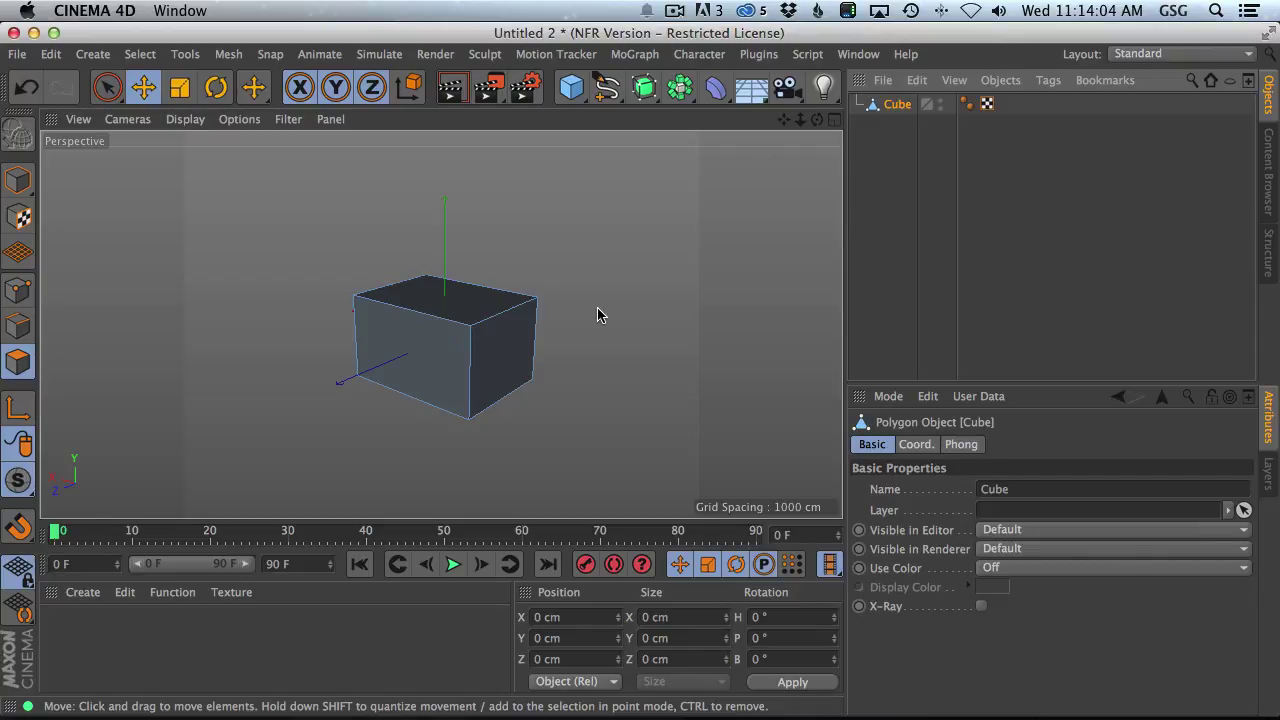
right_click(605, 234)
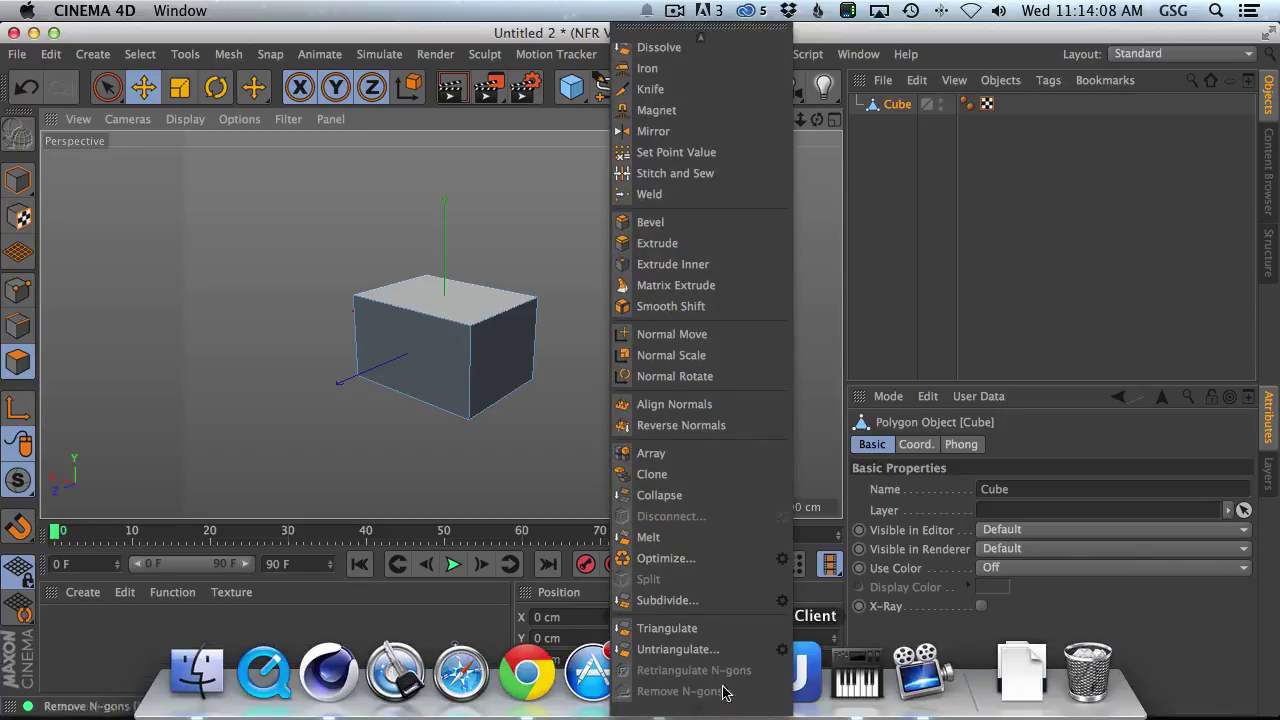
left_click(782, 600)
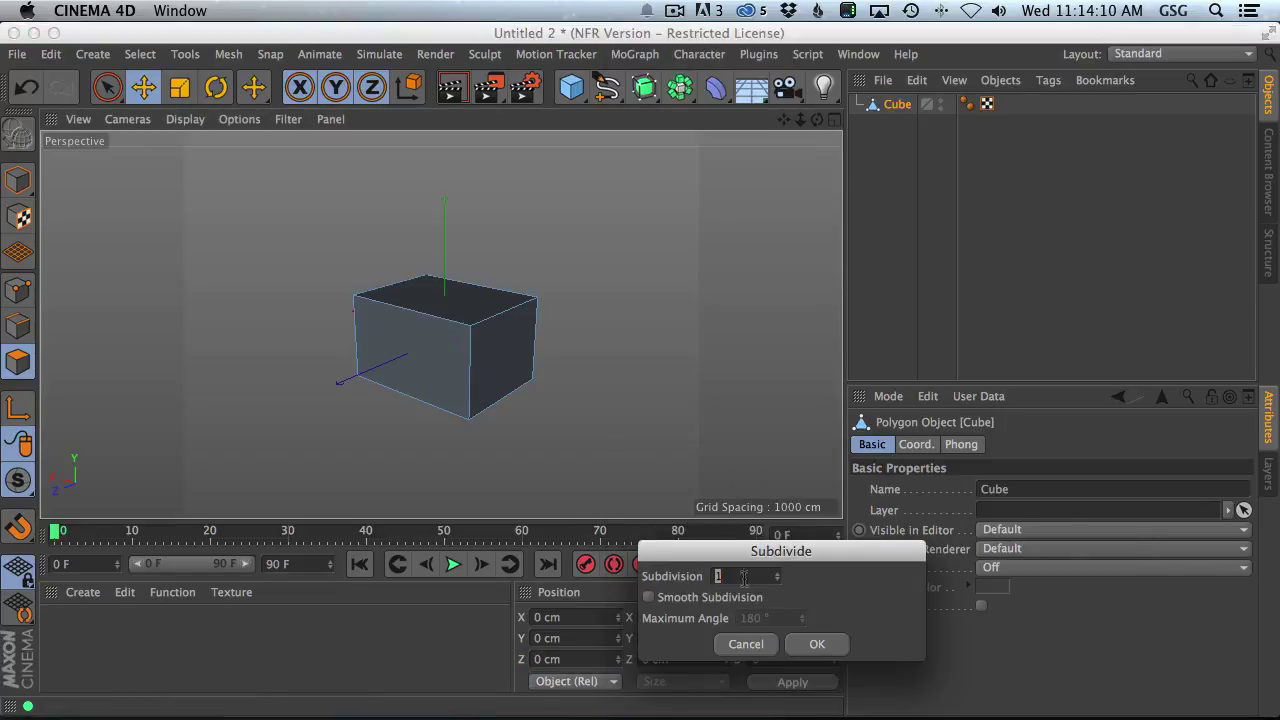
left_click(817, 644)
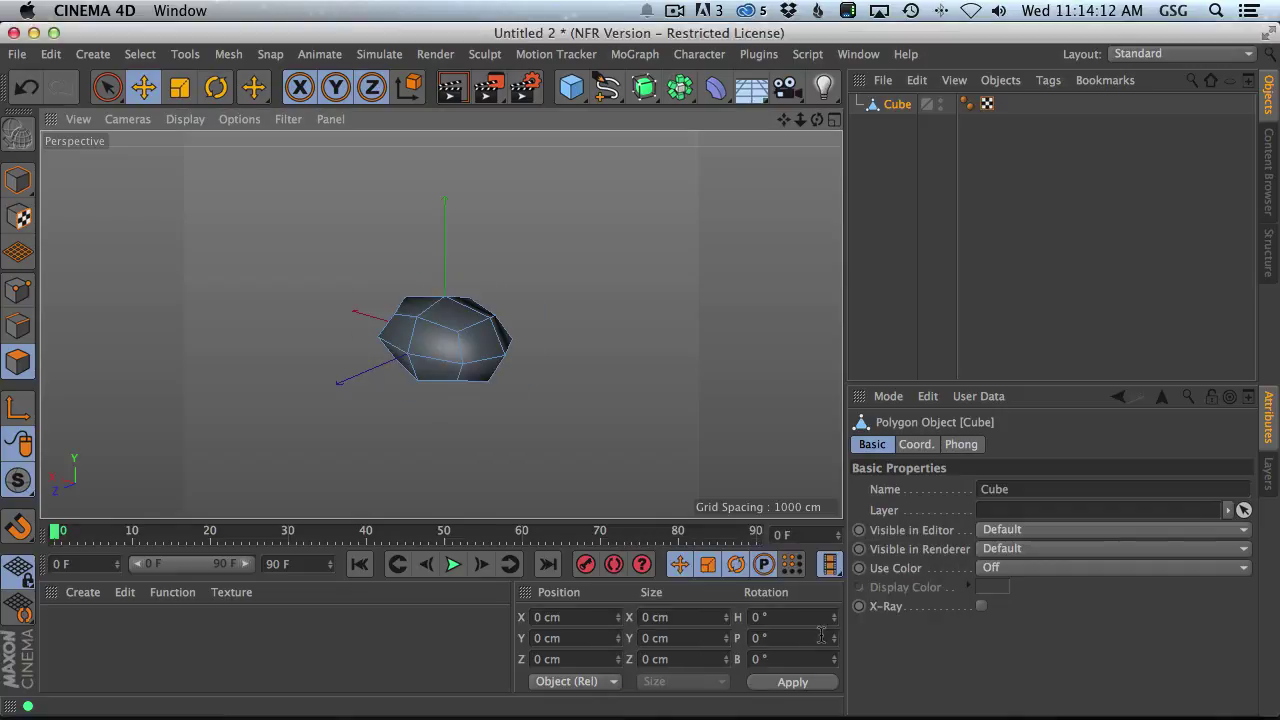
- Set the Knife to Loop mode and cut a vertical edge loop around the +X half of the rounded body
mouse_move(450, 300)
left_mouse_down("alt")
mouse_move(594, 289)
mouse_move(557, 323)
mouse_move(478, 345)
mouse_move(486, 329)
mouse_move(291, 360)
mouse_move(351, 322)
mouse_move(434, 360)
mouse_move(430, 370)
mouse_move(434, 346)
mouse_move(465, 385)
mouse_move(523, 297)
mouse_move(563, 349)
mouse_move(391, 386)
mouse_move(731, 294)
left_mouse_up("alt")
scroll(486, 351, "up", 6)
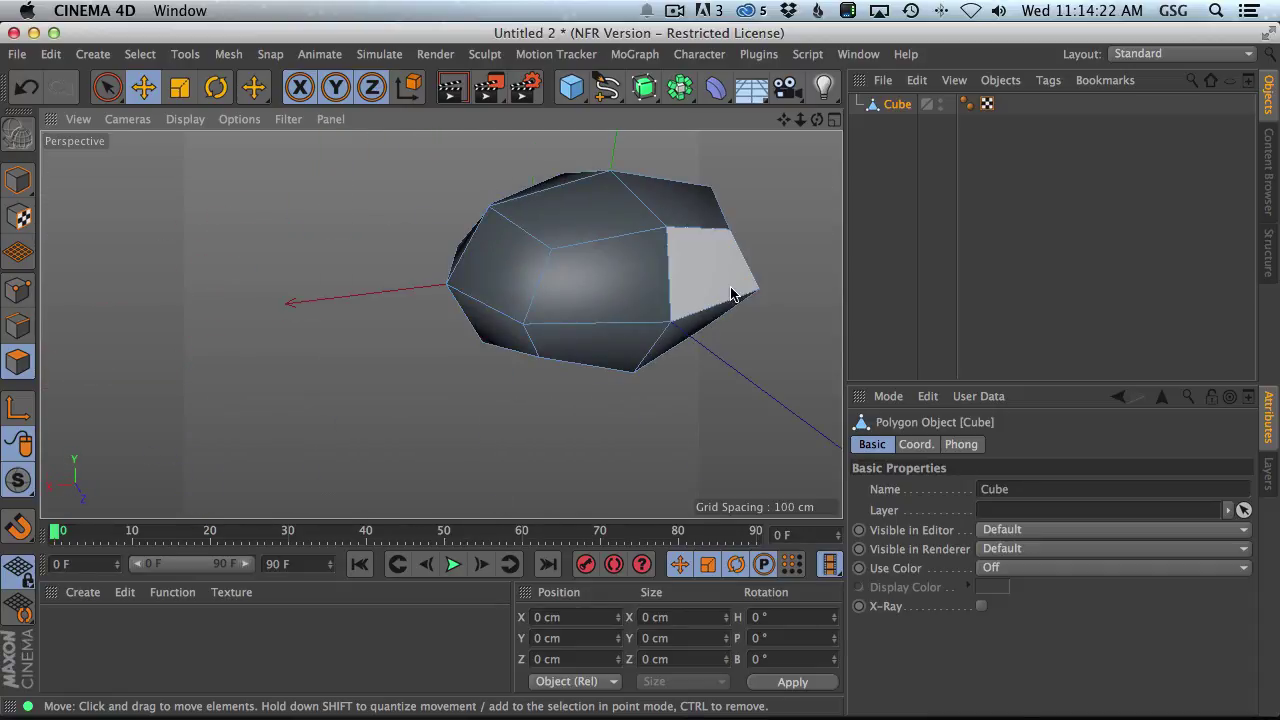
key("k")
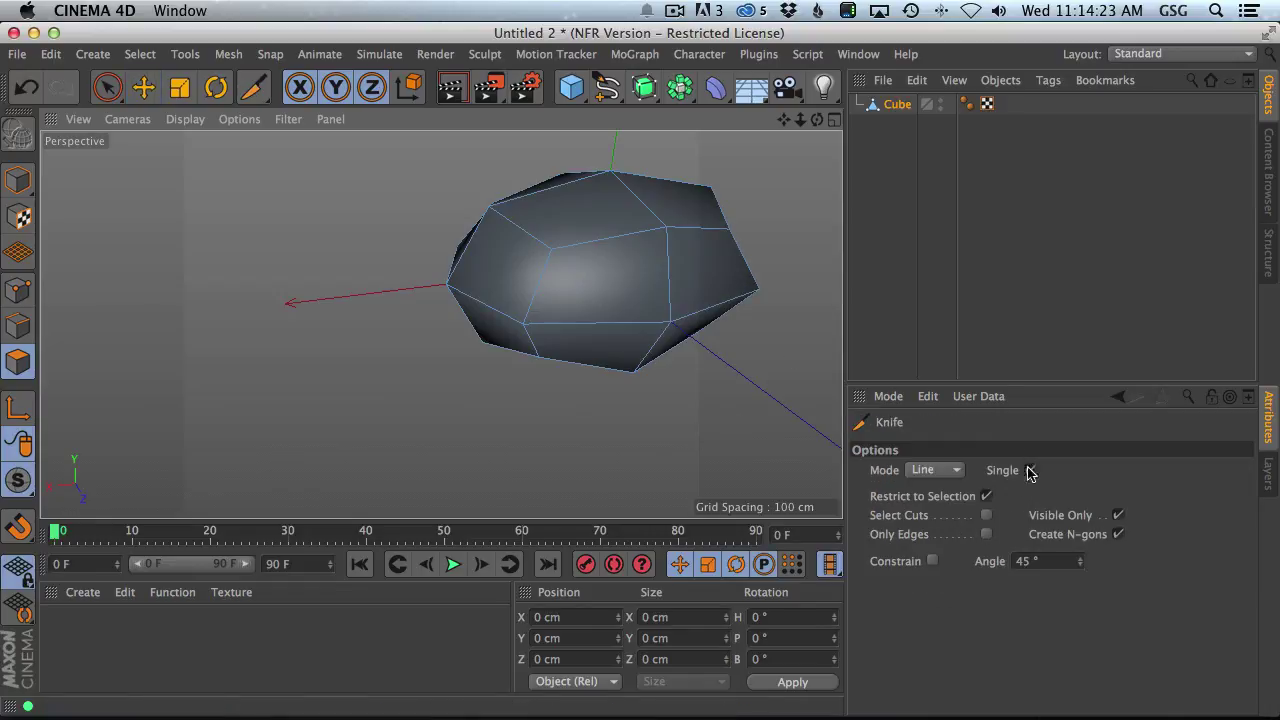
left_click(948, 484)
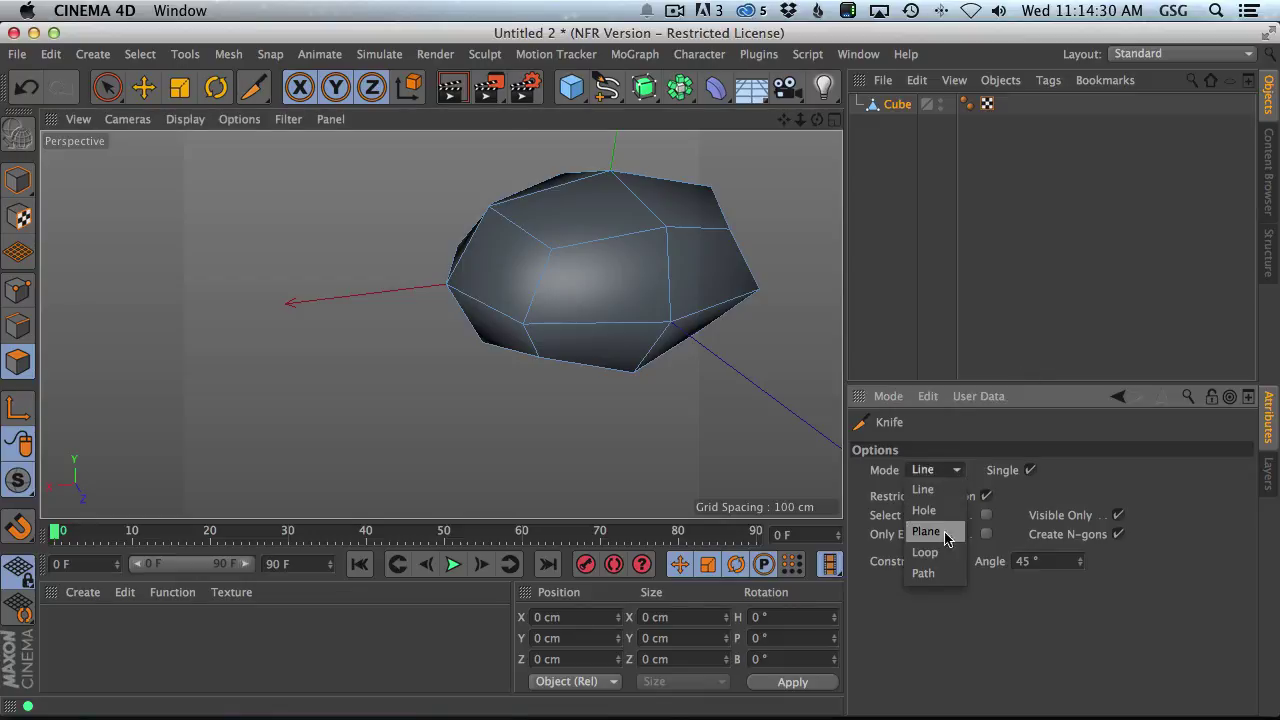
left_click(950, 553)
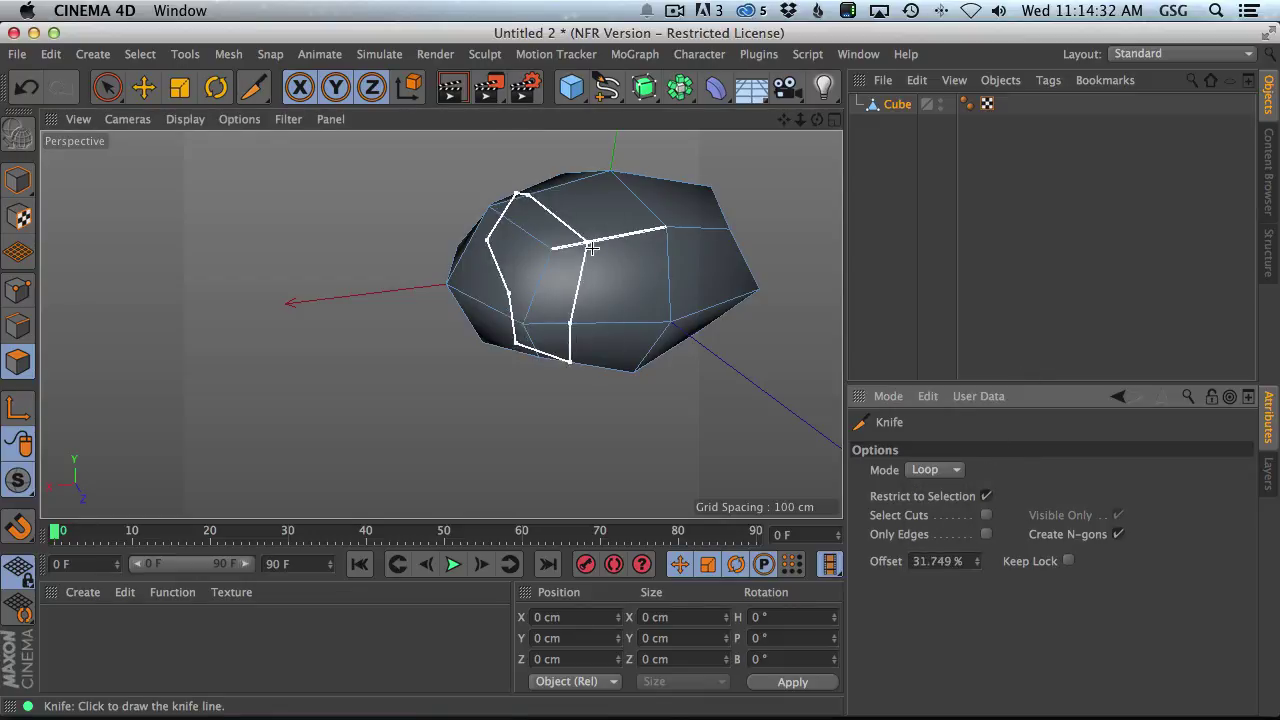
left_click_drag(634, 251, 514, 300, "alt")
left_click_drag(590, 321, 506, 209, "alt")
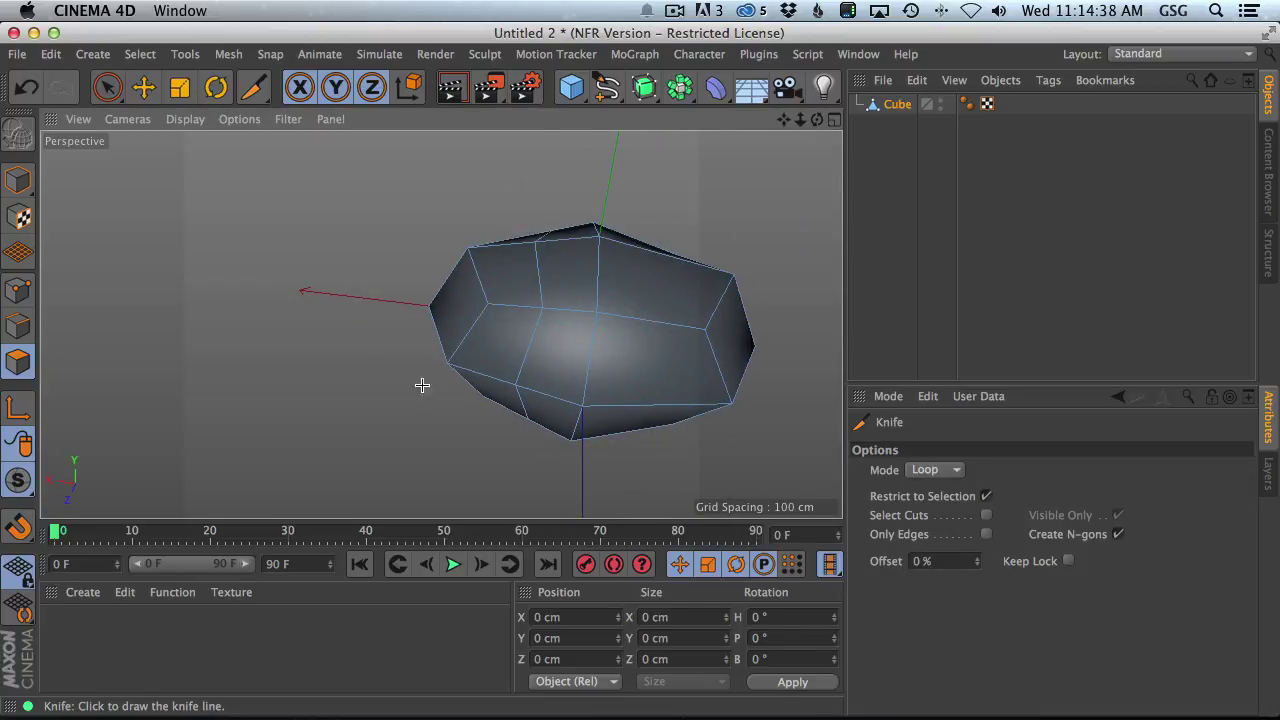
- Cut a second vertical edge loop around the -X half of the body, at about 50% offset
left_click_drag(543, 320, 543, 274, "alt")
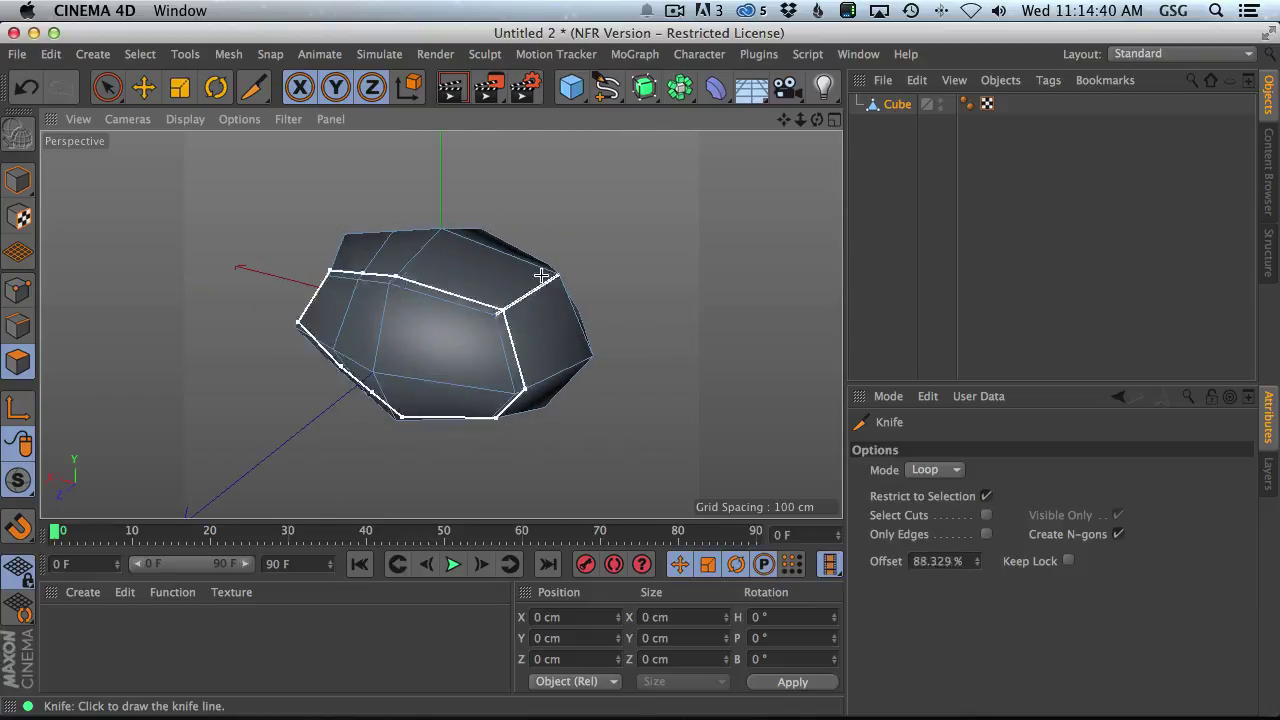
left_click_drag(520, 320, 435, 284, "alt")
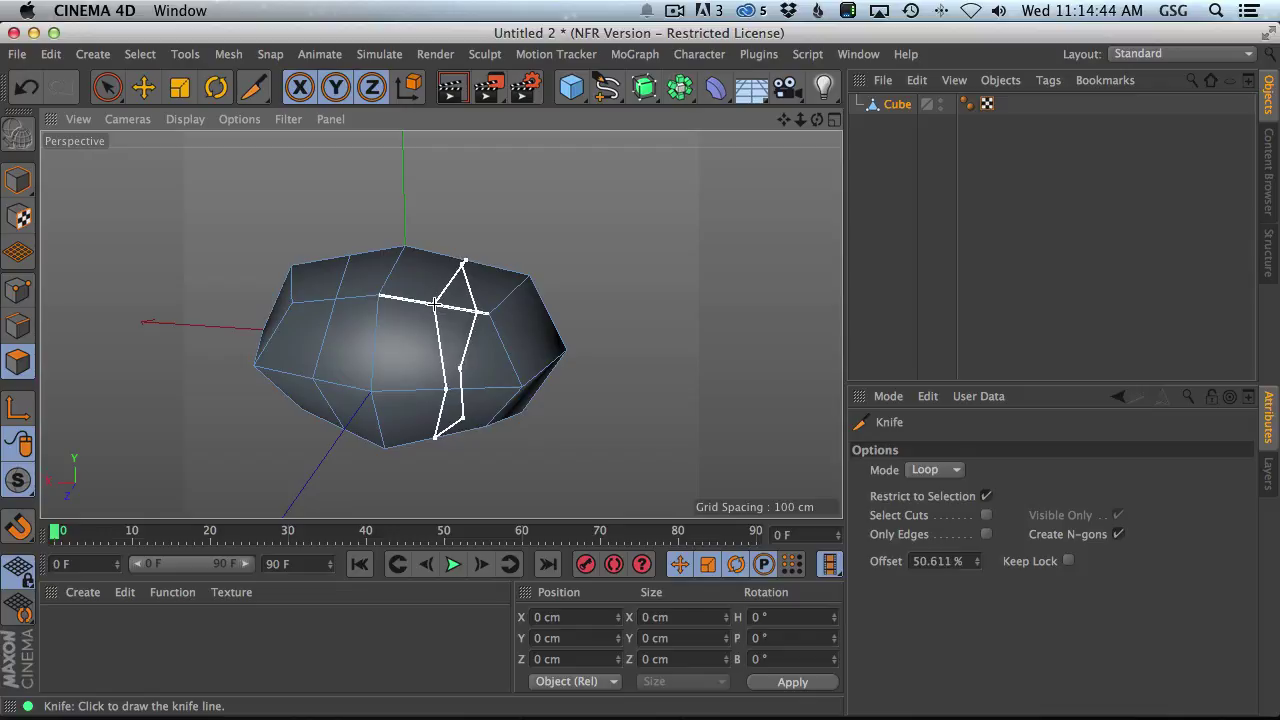
left_click_drag(520, 340, 319, 434, "alt")
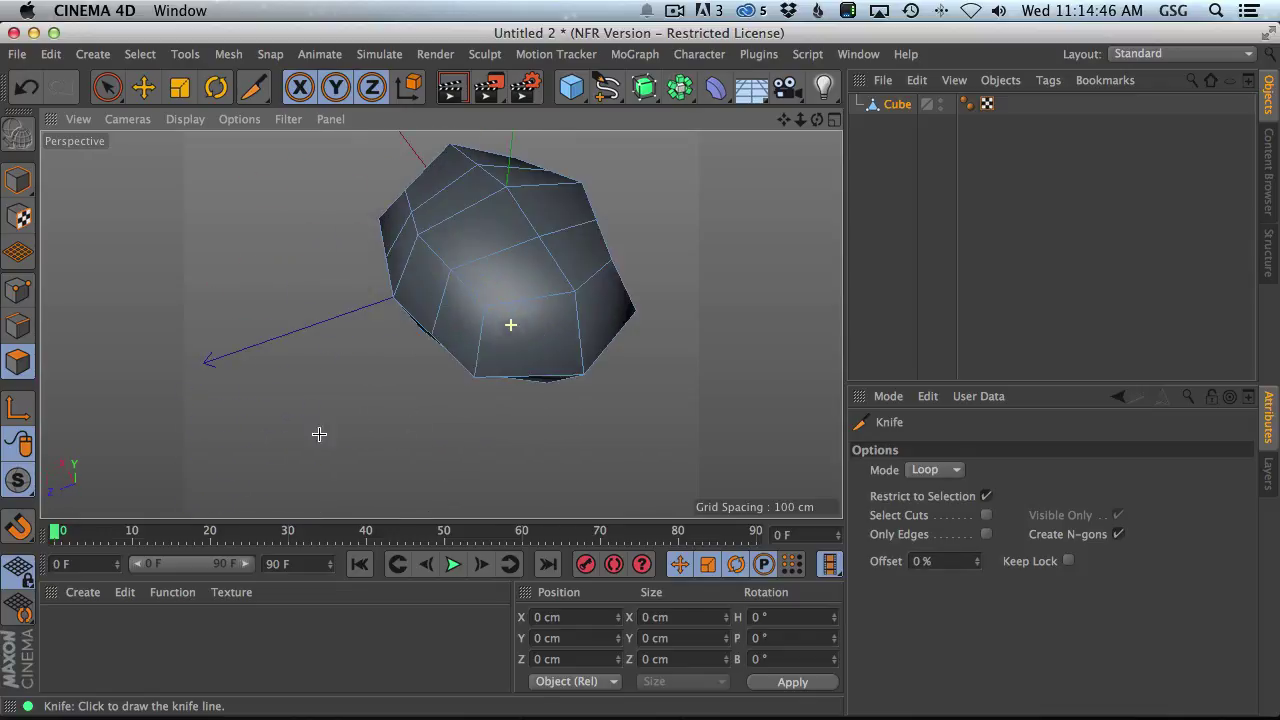
left_click_drag(497, 289, 504, 280, "alt")
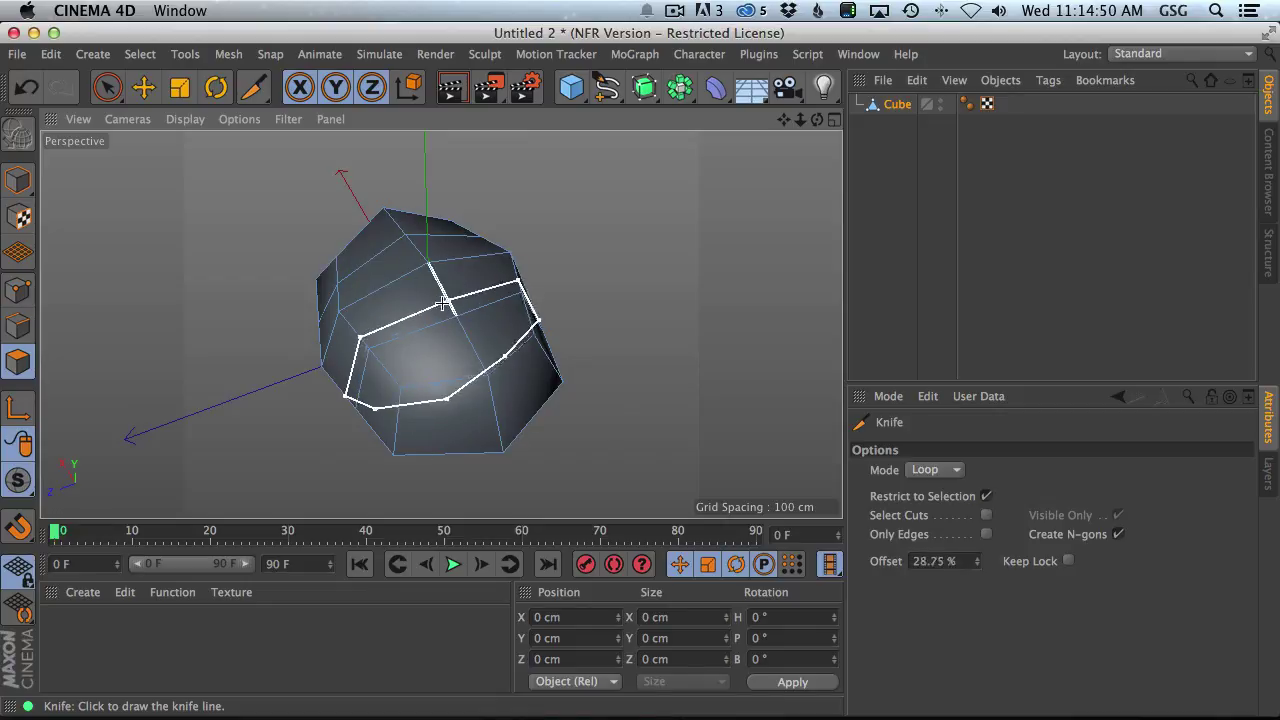
left_click_drag(429, 343, 505, 290, "alt")
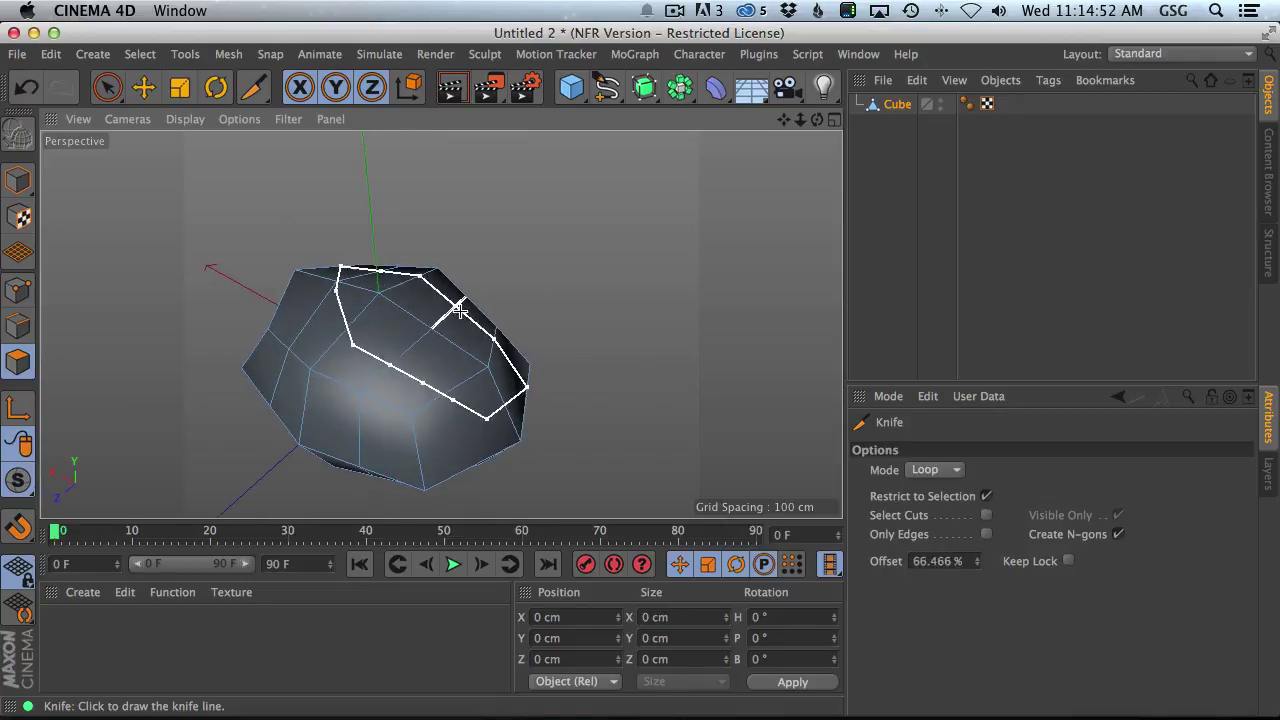
left_click_drag(360, 371, 623, 252, "alt")
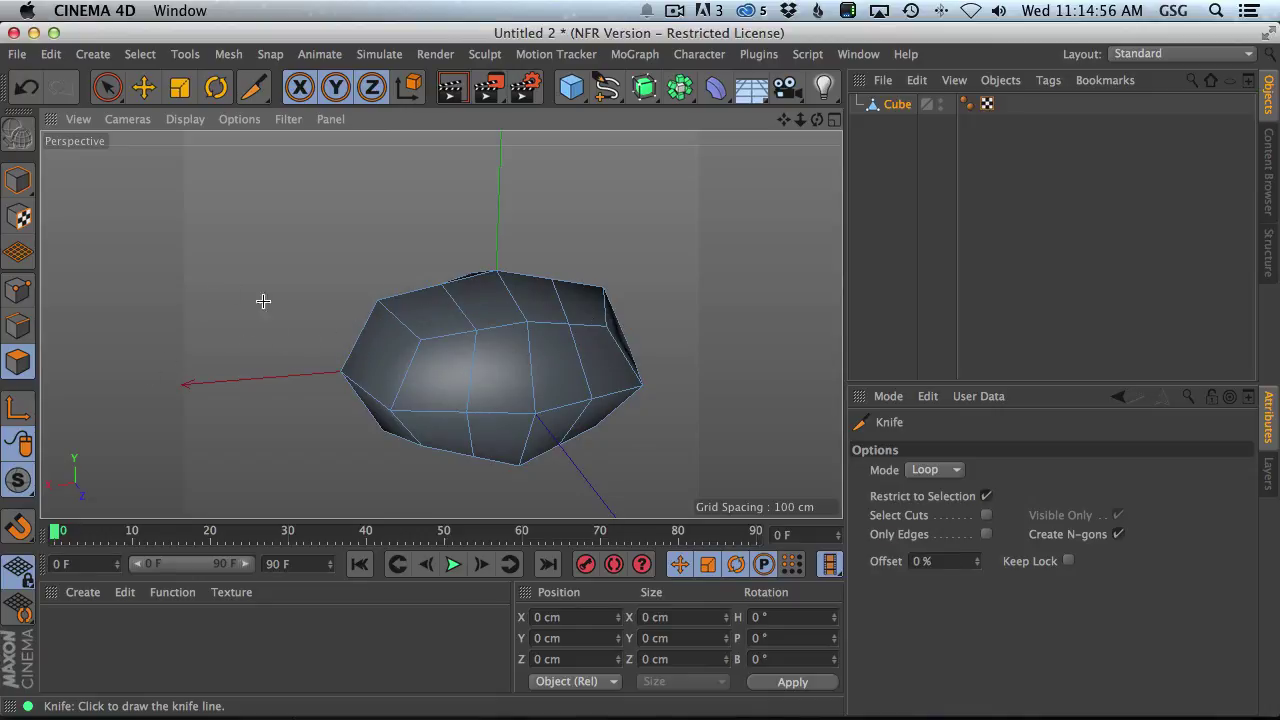
left_click_drag(263, 301, 540, 340, "alt")
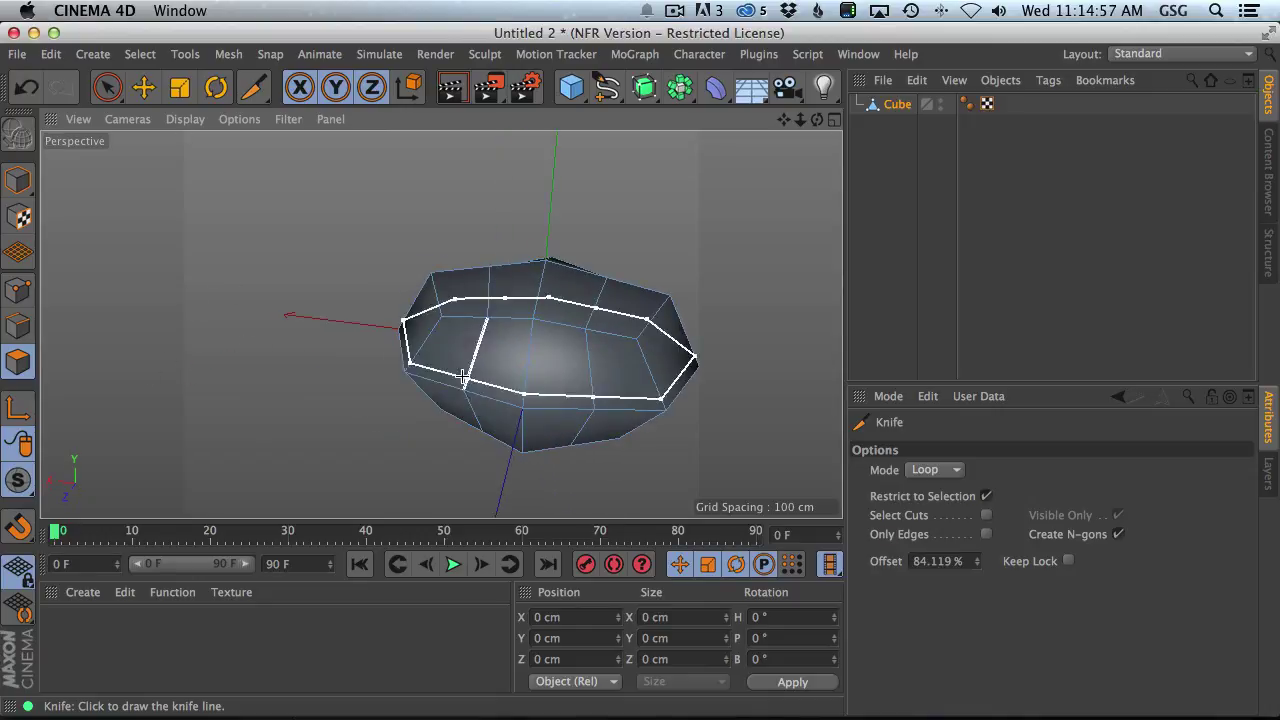
- Select the four polygons on the upper surface of the body's -X half
left_click(20, 367)
left_click_drag(814, 263, 508, 263, "alt")
key("e")
right_click_drag(508, 301, 481, 301)
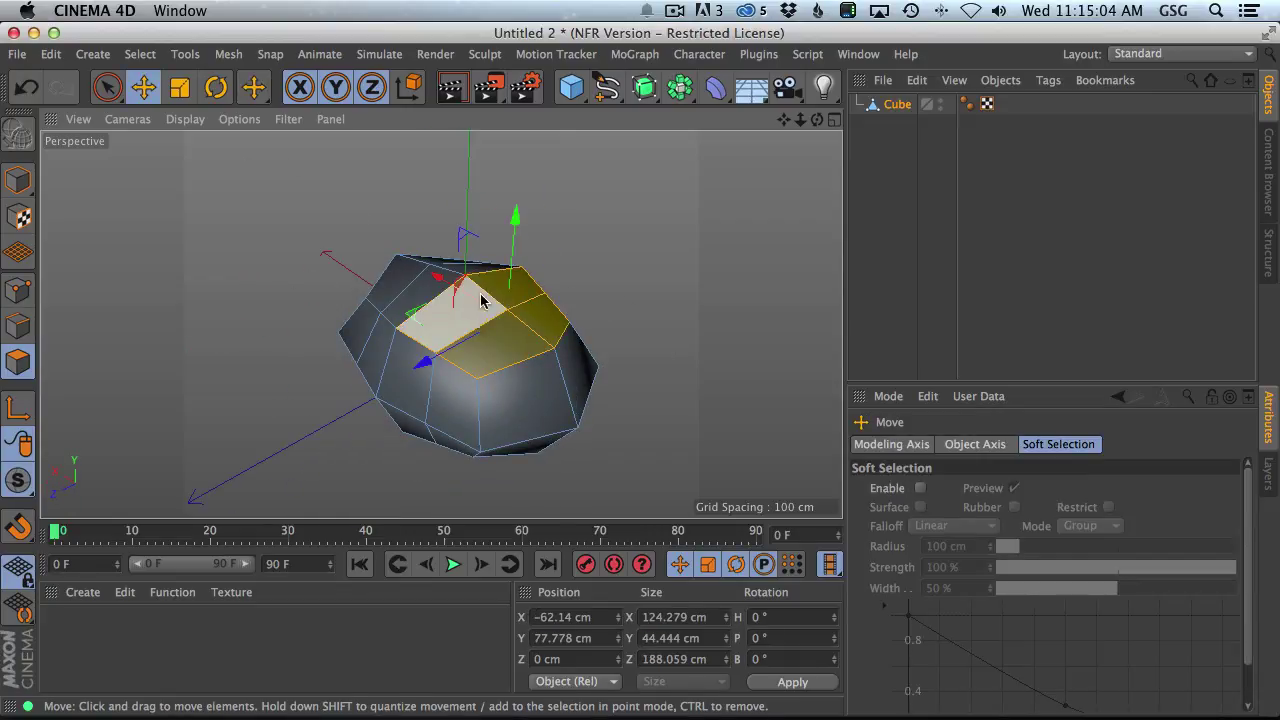
left_click_drag(478, 320, 455, 300, "alt")
- Inset the four selected polygons to about 72 × 26 × 108 cm and raise them to about 85 cm in Y
key("t")
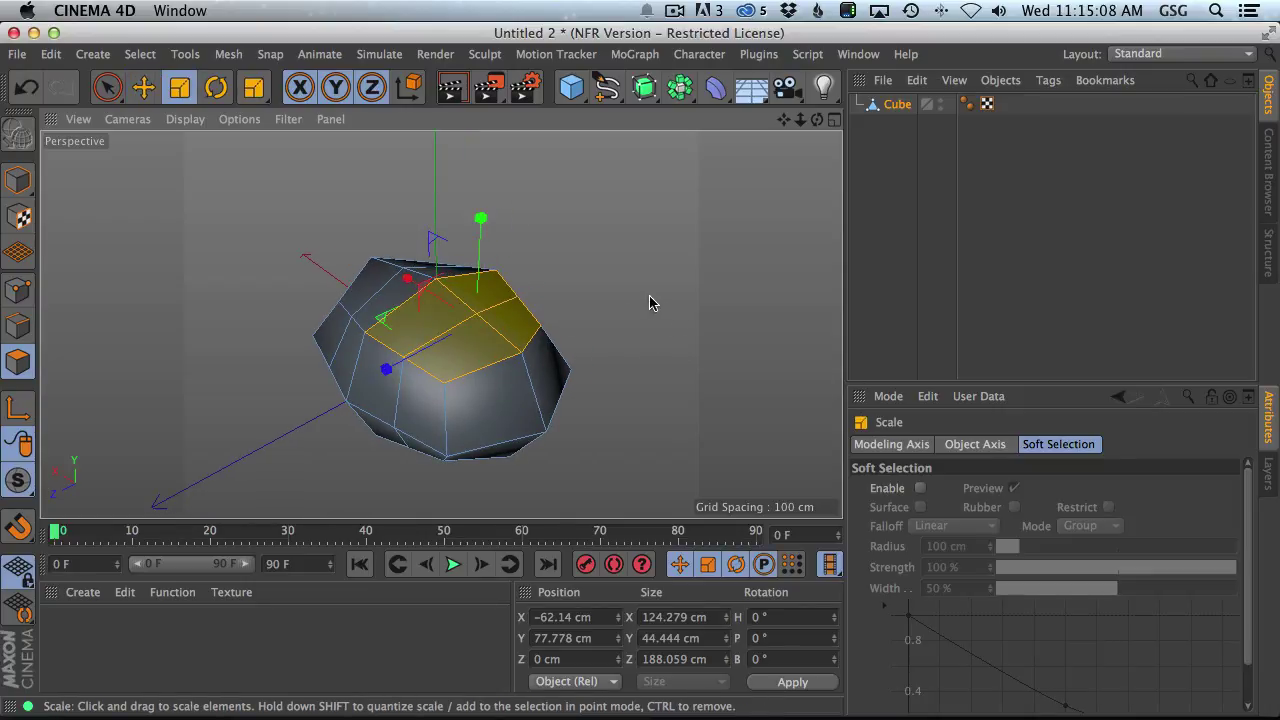
key("e")
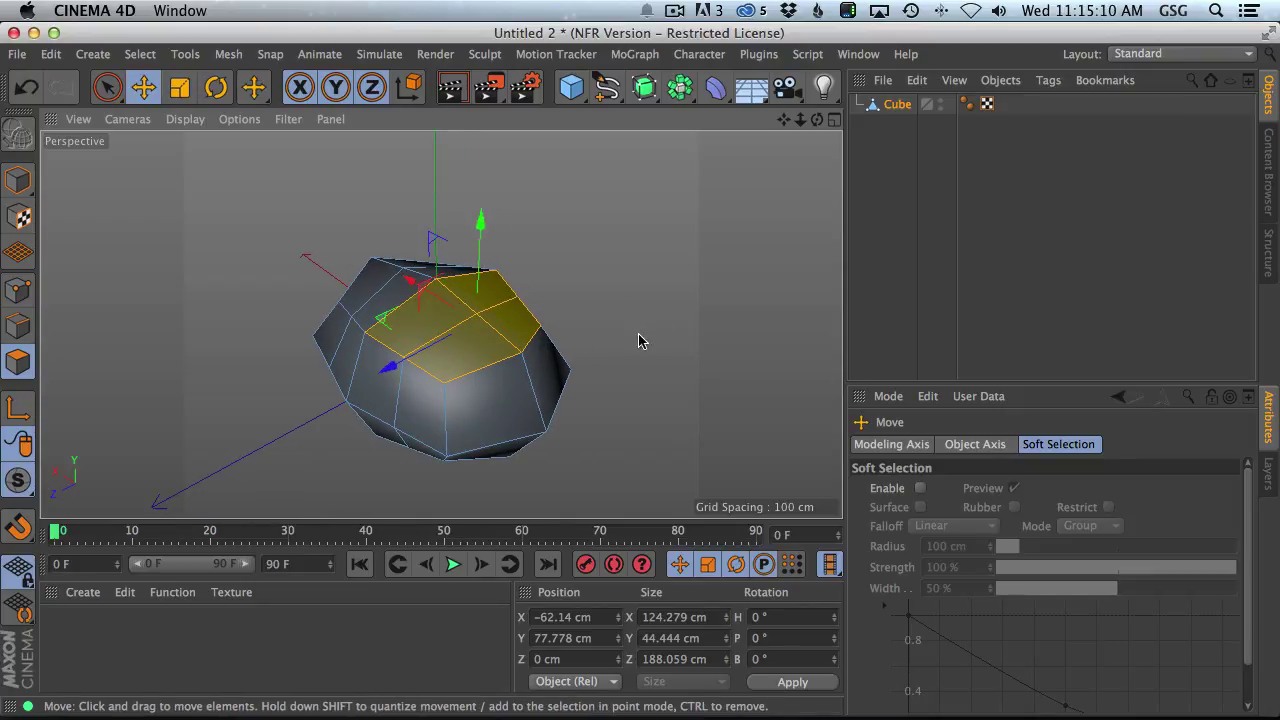
key("t")
left_click_drag(650, 226, 405, 373)
key("e")
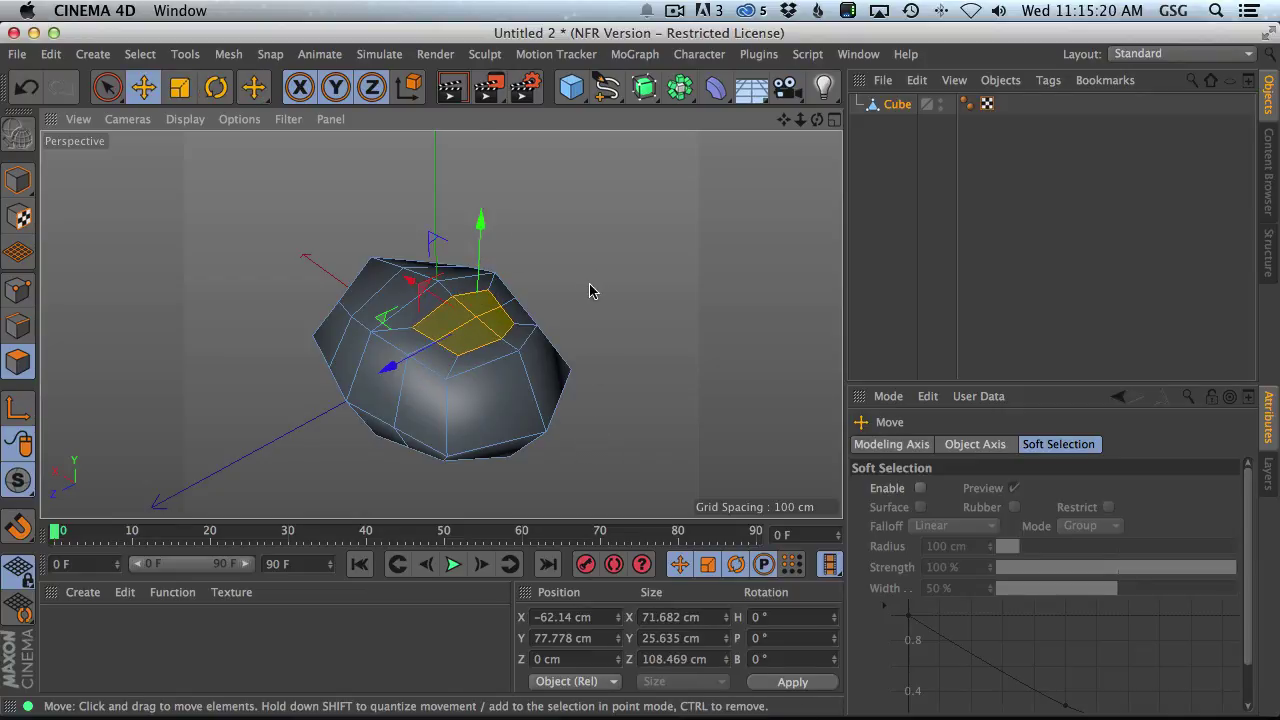
left_click_drag(591, 286, 503, 182, "alt")
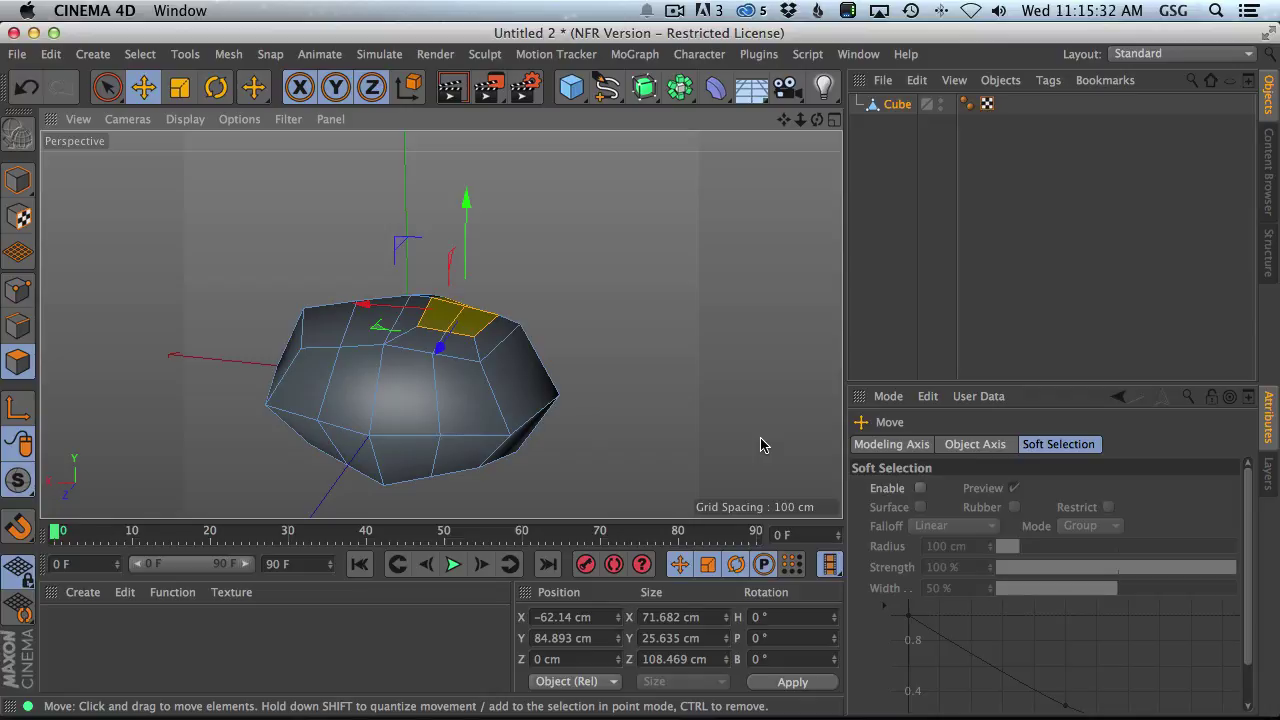
key("t")
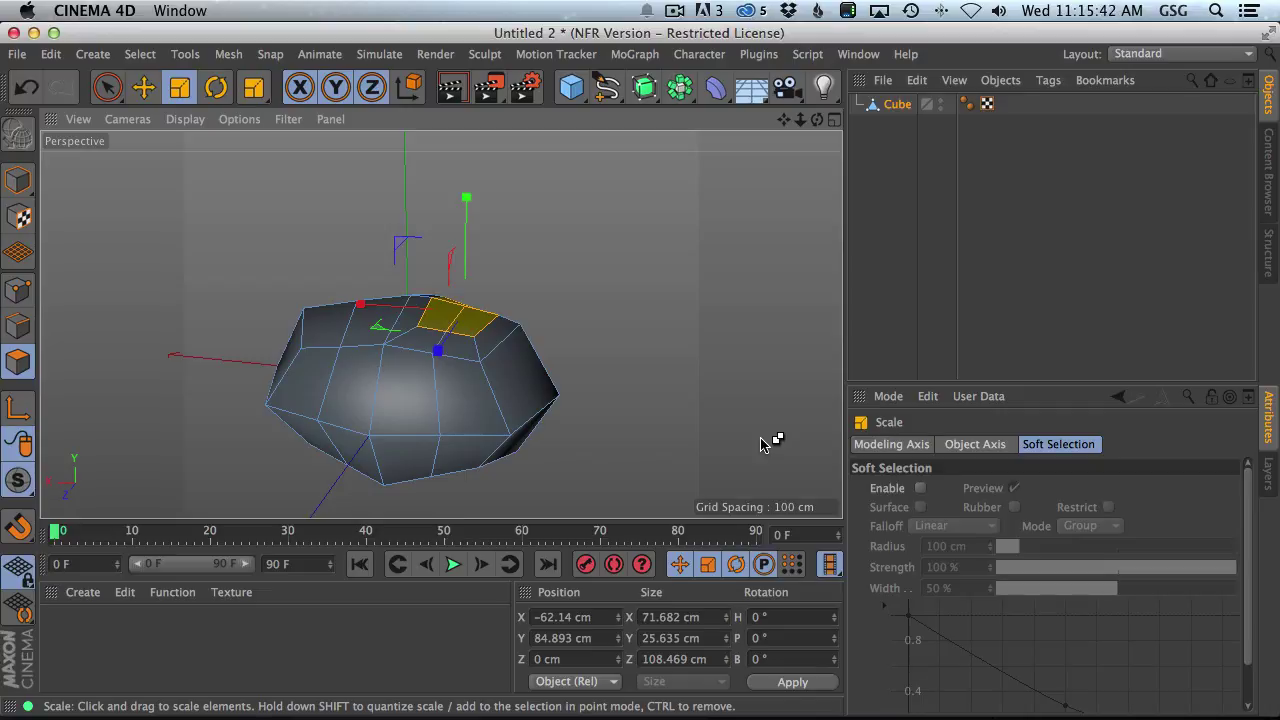
left_click_drag(407, 316, 413, 346)
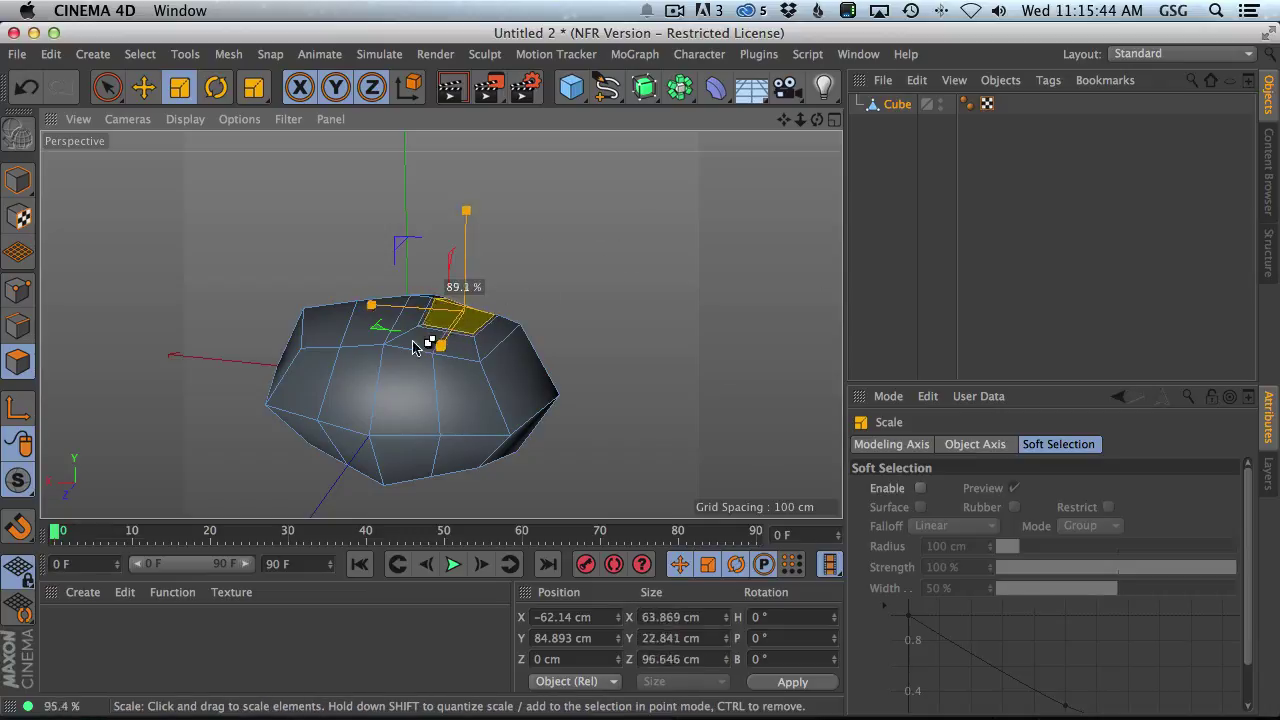
left_click_drag(605, 276, 523, 297)
key("e")
key("ctrl+z")
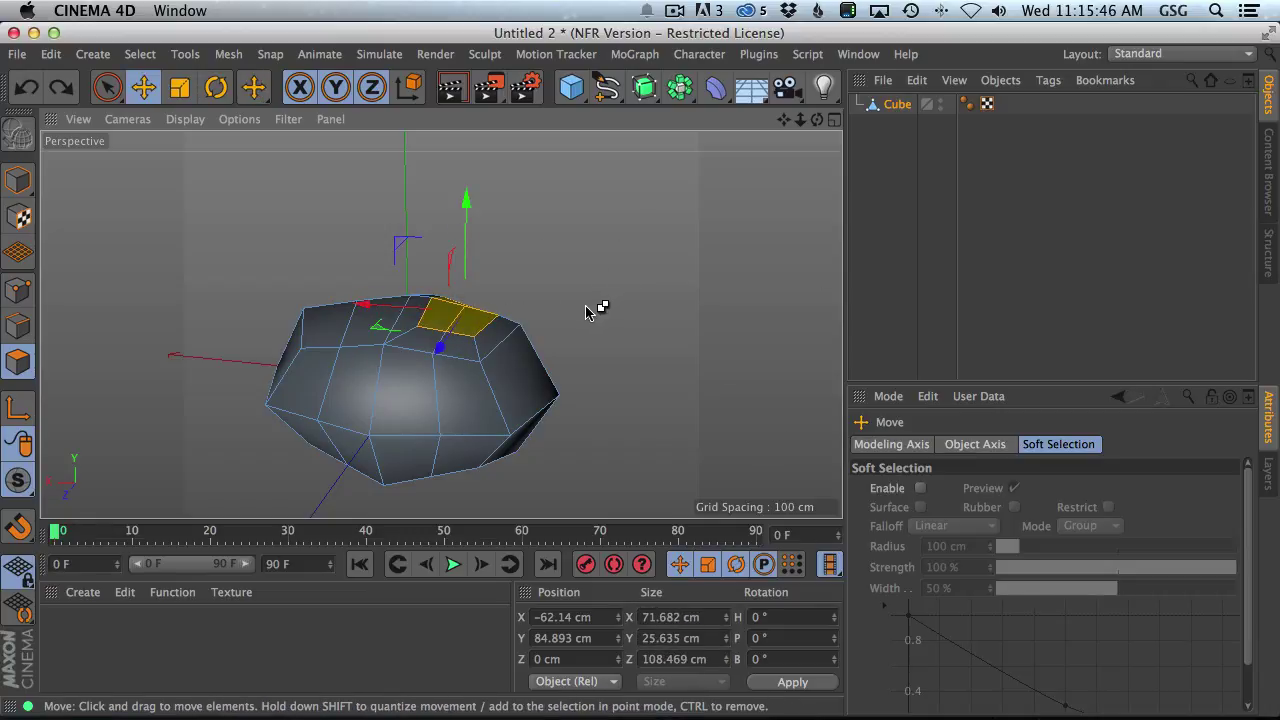
- Inset the selected patch to about 63 × 23 × 95 cm and extrude it upward to about 192 cm in Y
key("t")
left_click_drag(610, 253, 557, 304)
key("e")
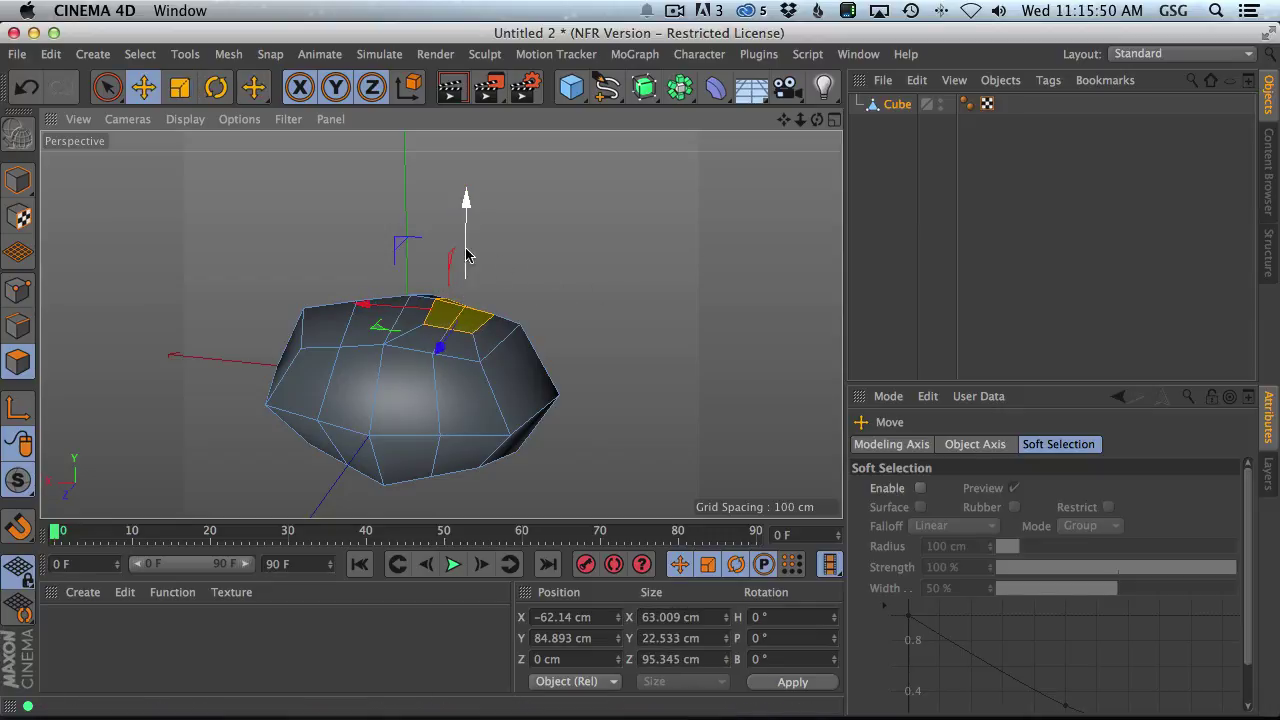
left_click_drag(466, 254, 495, 148)
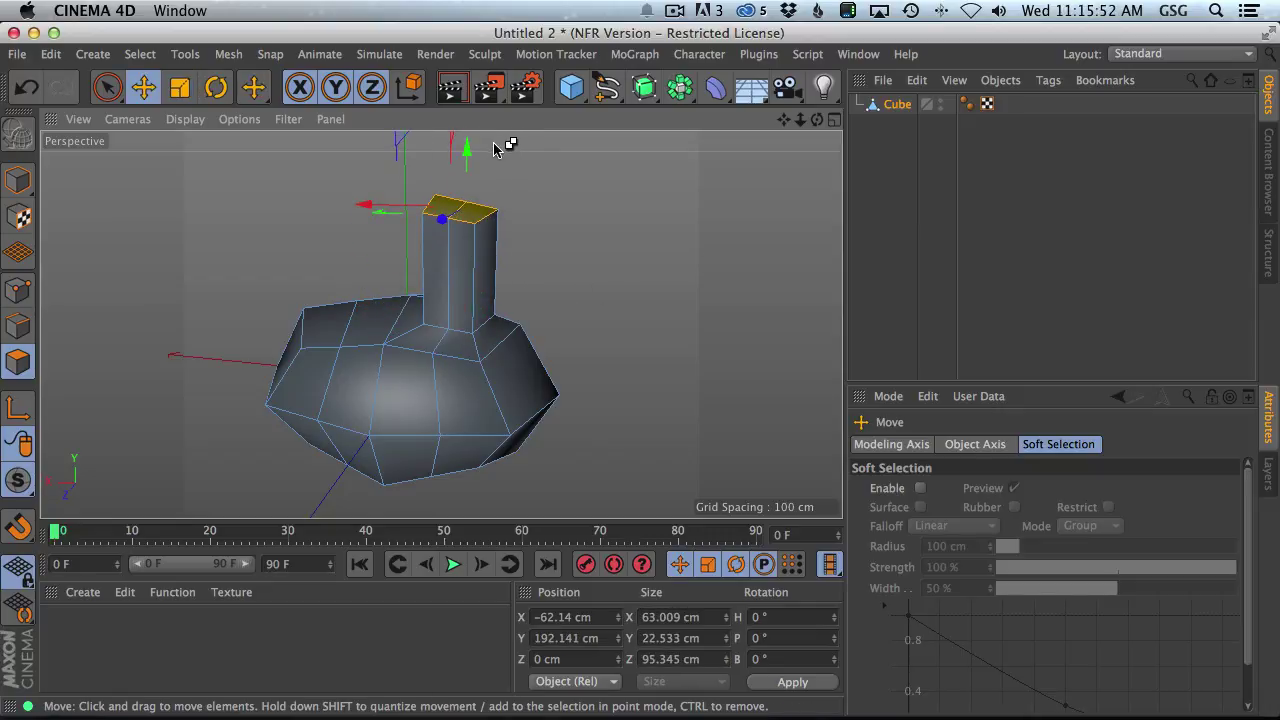
- Turn off the Knife's Restrict to Selection option and cut a horizontal edge loop around the middle of the extruded neck
left_click_drag(510, 318, 399, 300, "alt")
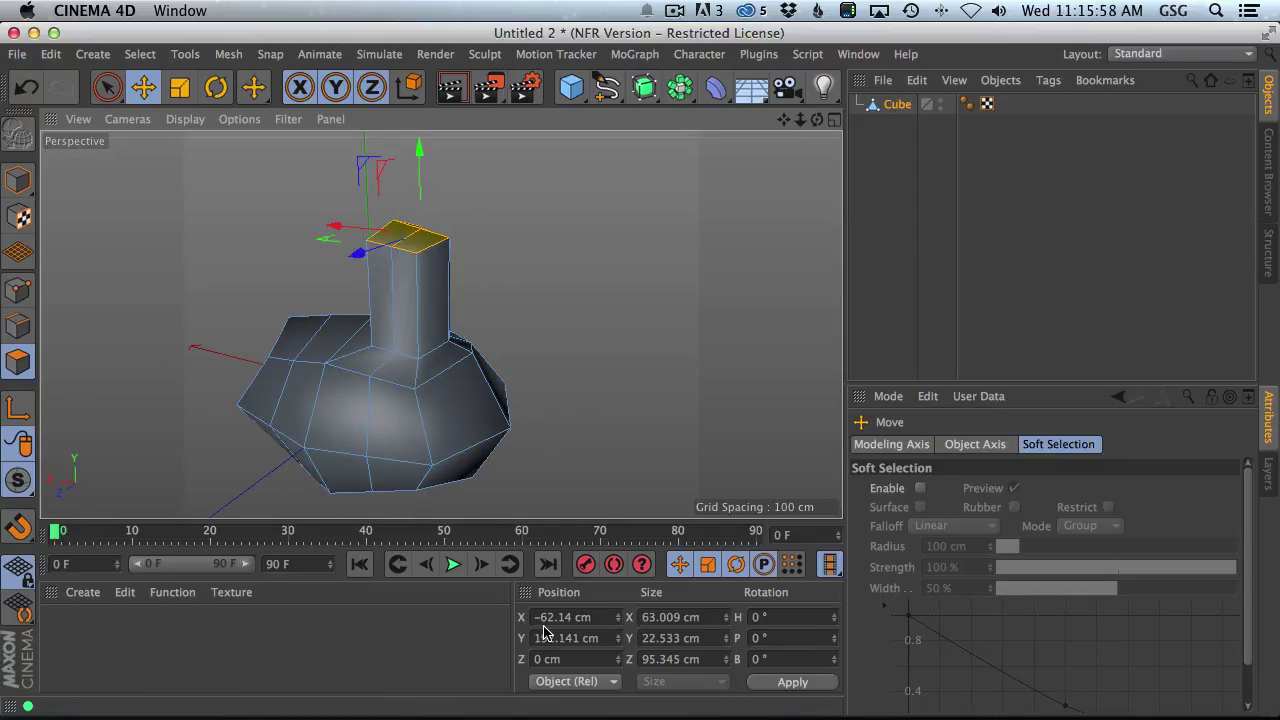
middle_click_drag(400, 321, 486, 346, "alt")
left_click_drag(486, 346, 488, 319, "alt")
right_click_drag(487, 320, 557, 334, "alt")
key("k")
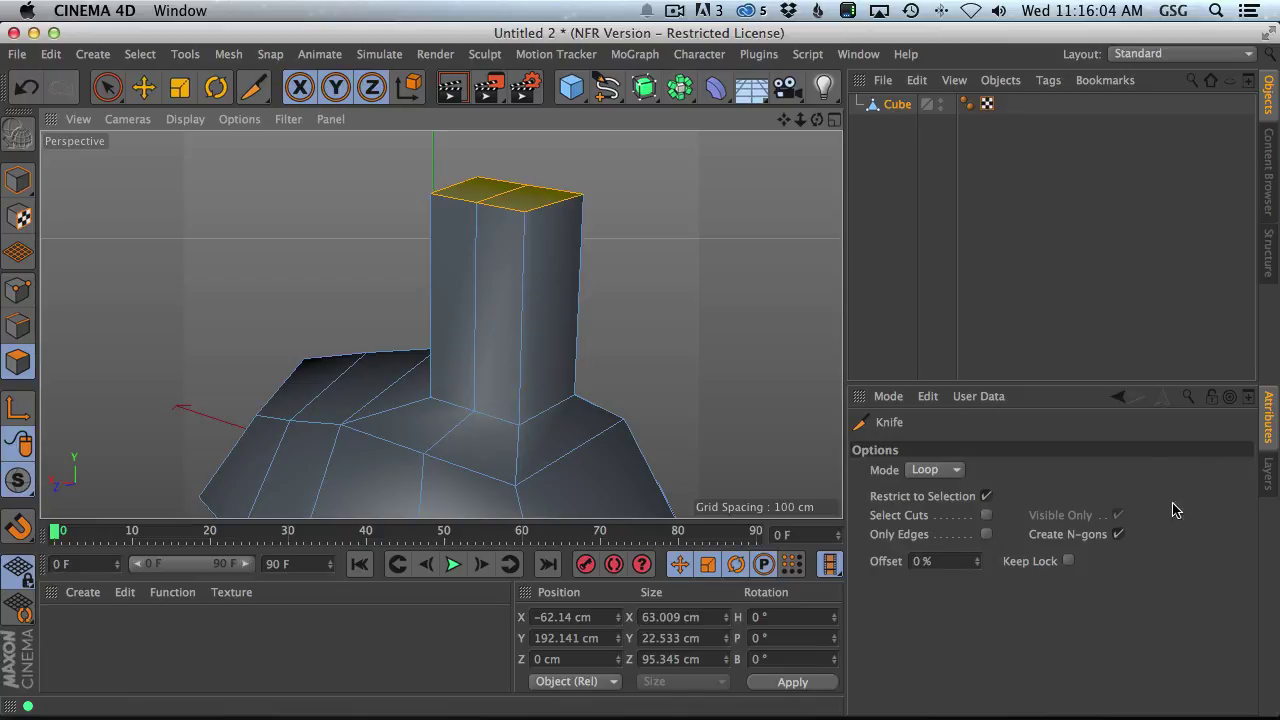
left_click(986, 496)
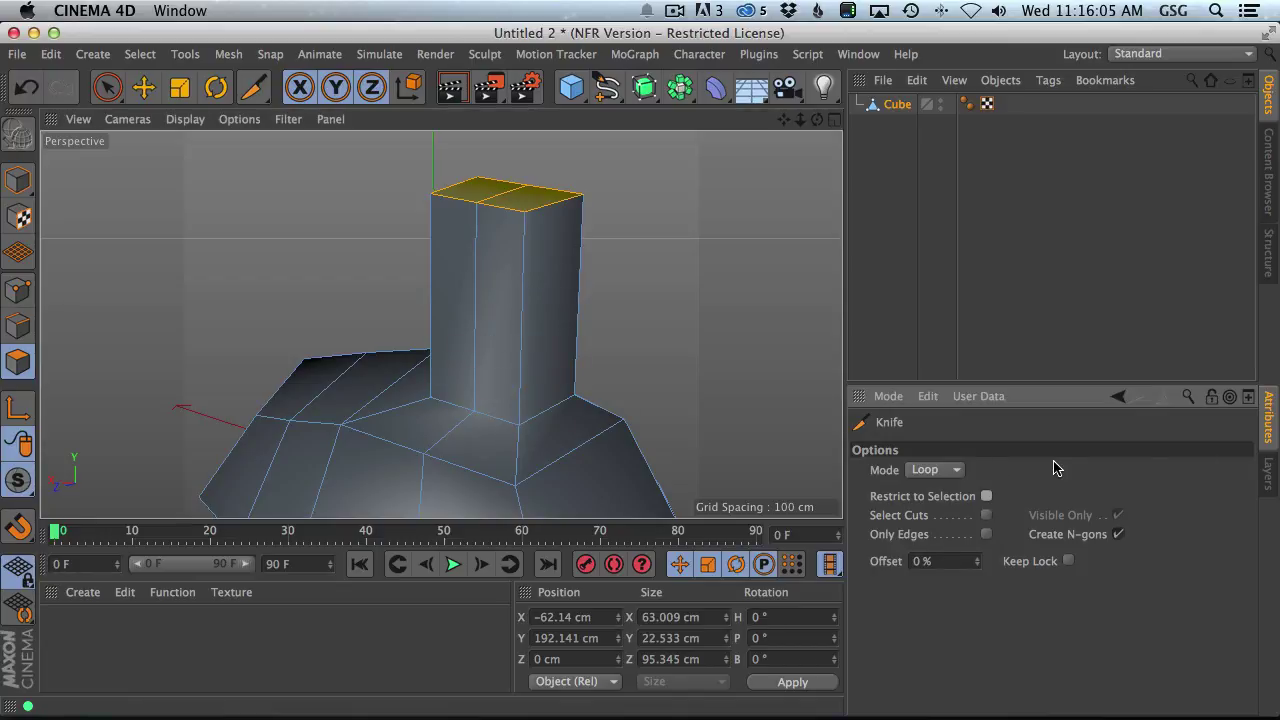
left_click(521, 310)
mouse_move(579, 331)
left_mouse_down("alt")
mouse_move(374, 318)
mouse_move(586, 331)
mouse_move(612, 317)
mouse_move(590, 342)
left_mouse_up("alt")
scroll(541, 368, "down", 10)
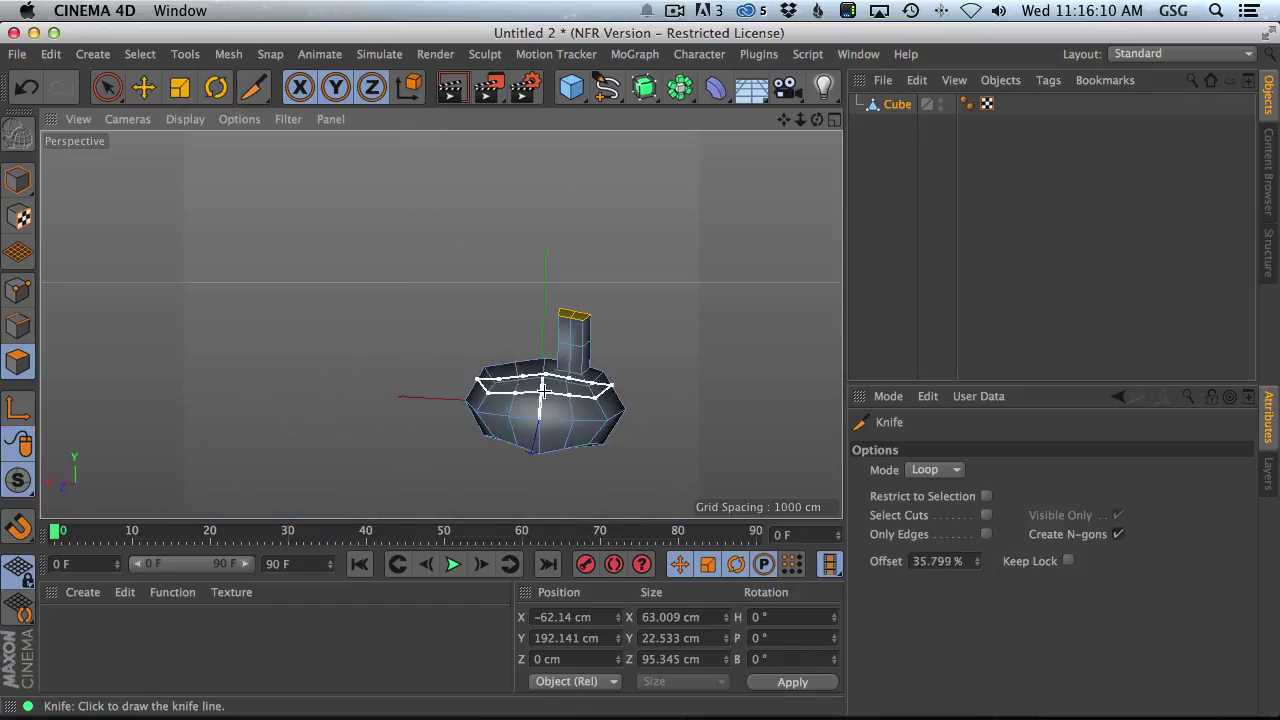
- Select the two neighbouring polygons in the middle of the body's +Z side, just above its widest edge
left_click_drag(541, 388, 705, 378, "alt")
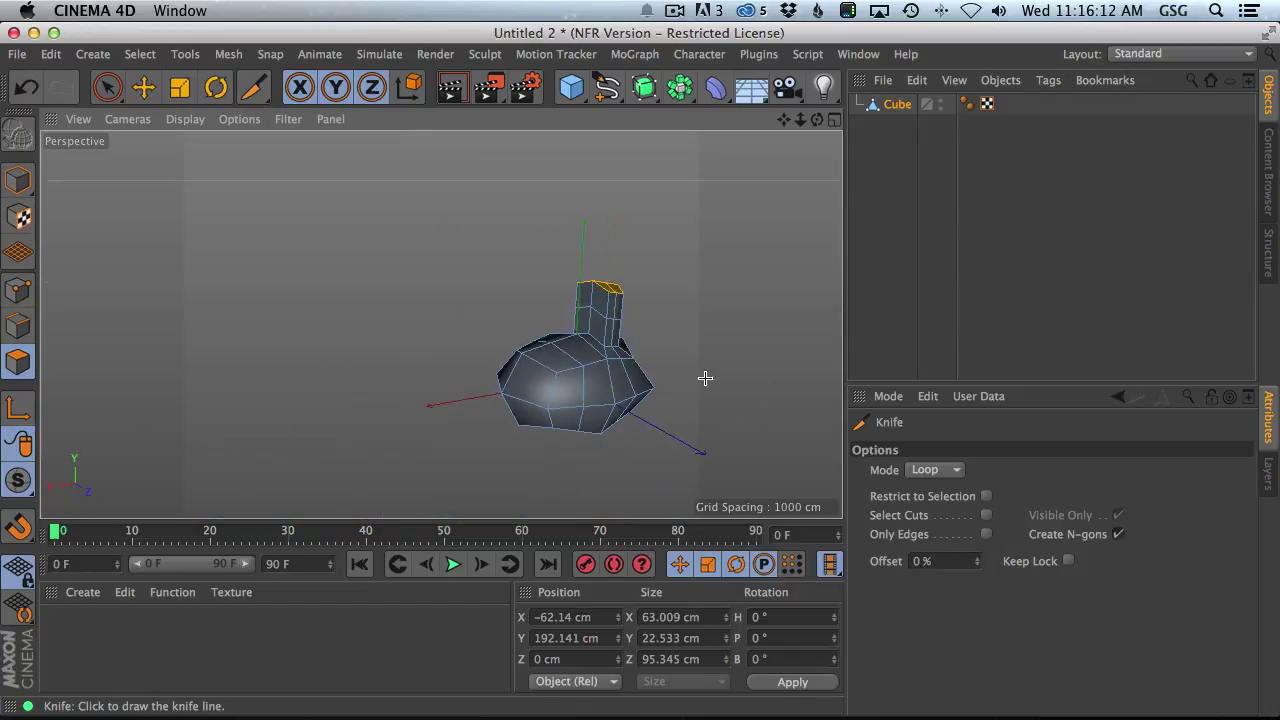
middle_click_drag(603, 389, 557, 363, "alt")
right_click_drag(557, 363, 668, 352, "alt")
mouse_move(523, 383)
left_mouse_down("alt")
mouse_move(491, 351)
mouse_move(420, 347)
mouse_move(443, 323)
mouse_move(491, 371)
mouse_move(526, 363)
left_mouse_up("alt")
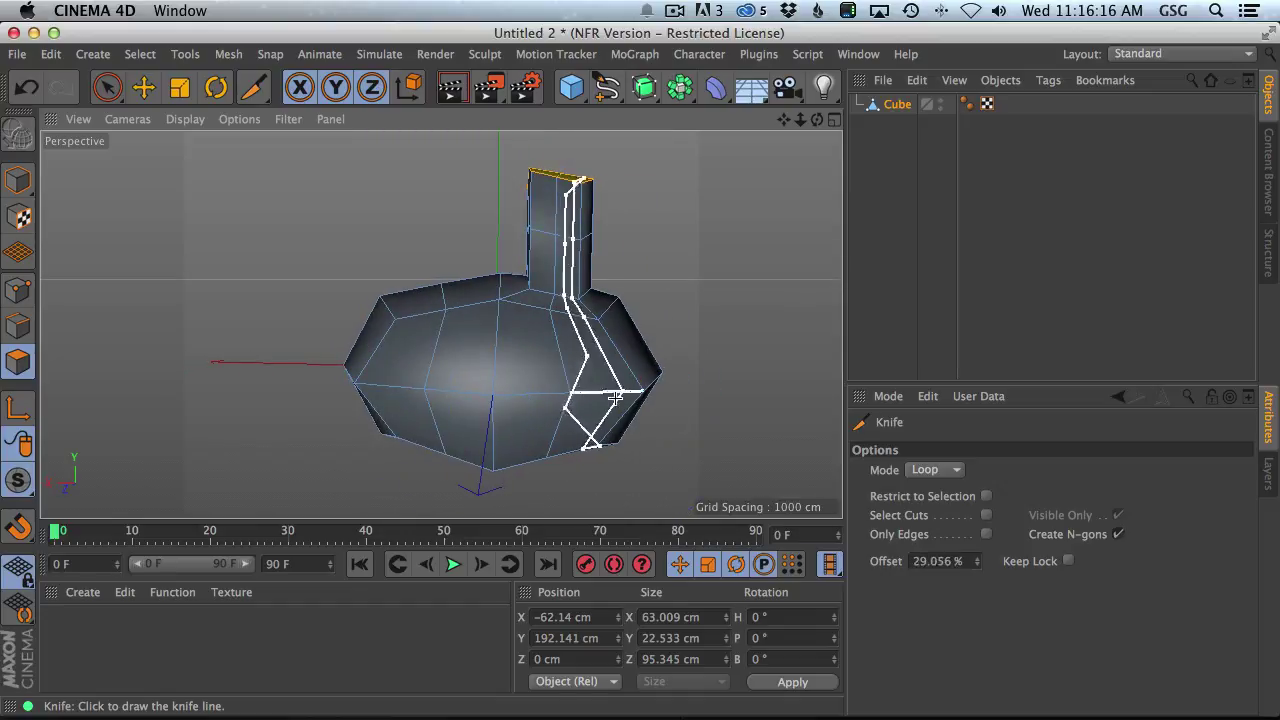
left_click_drag(615, 397, 363, 243, "alt")
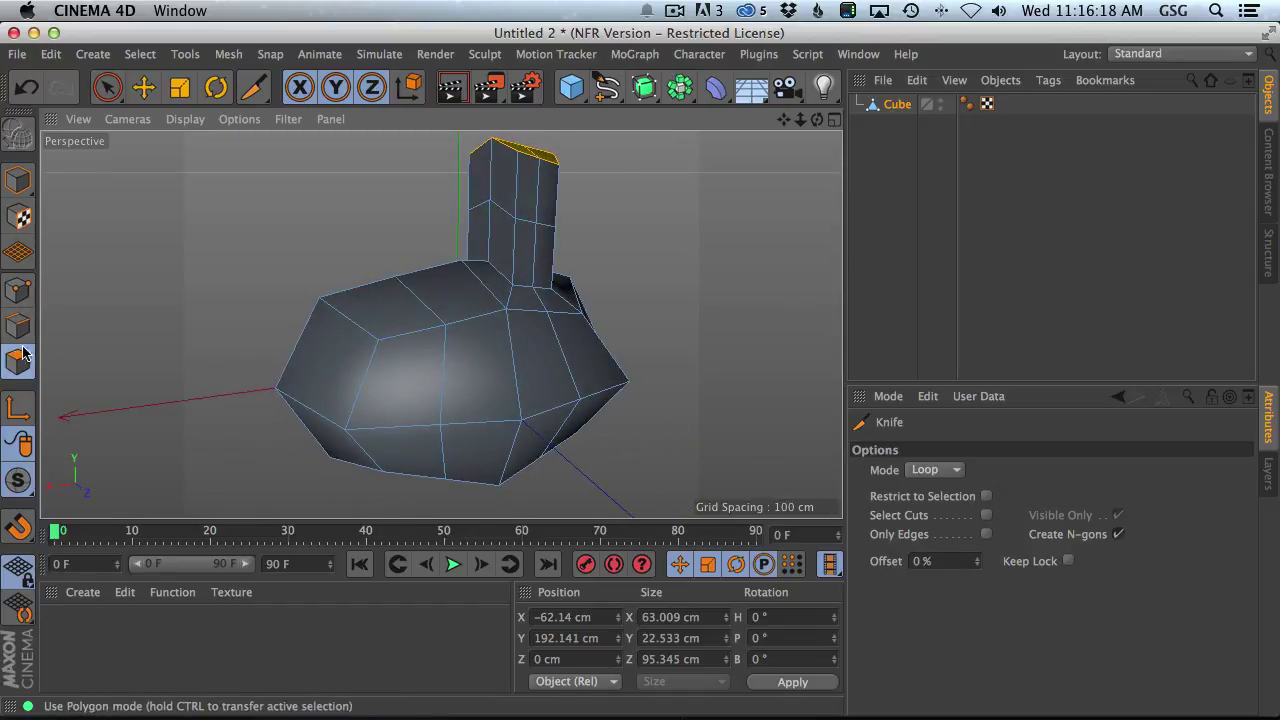
left_click(143, 87)
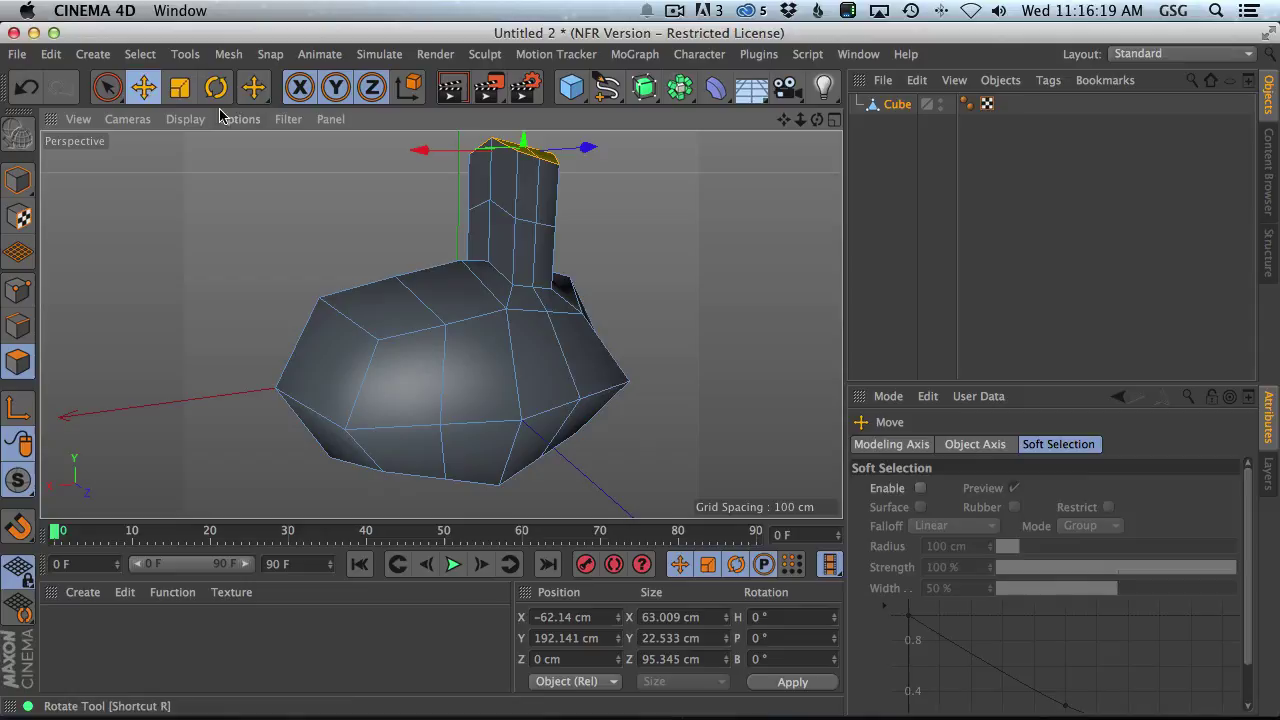
left_click(508, 361)
left_click(547, 362, "shift")
left_click_drag(548, 362, 404, 395, "alt")
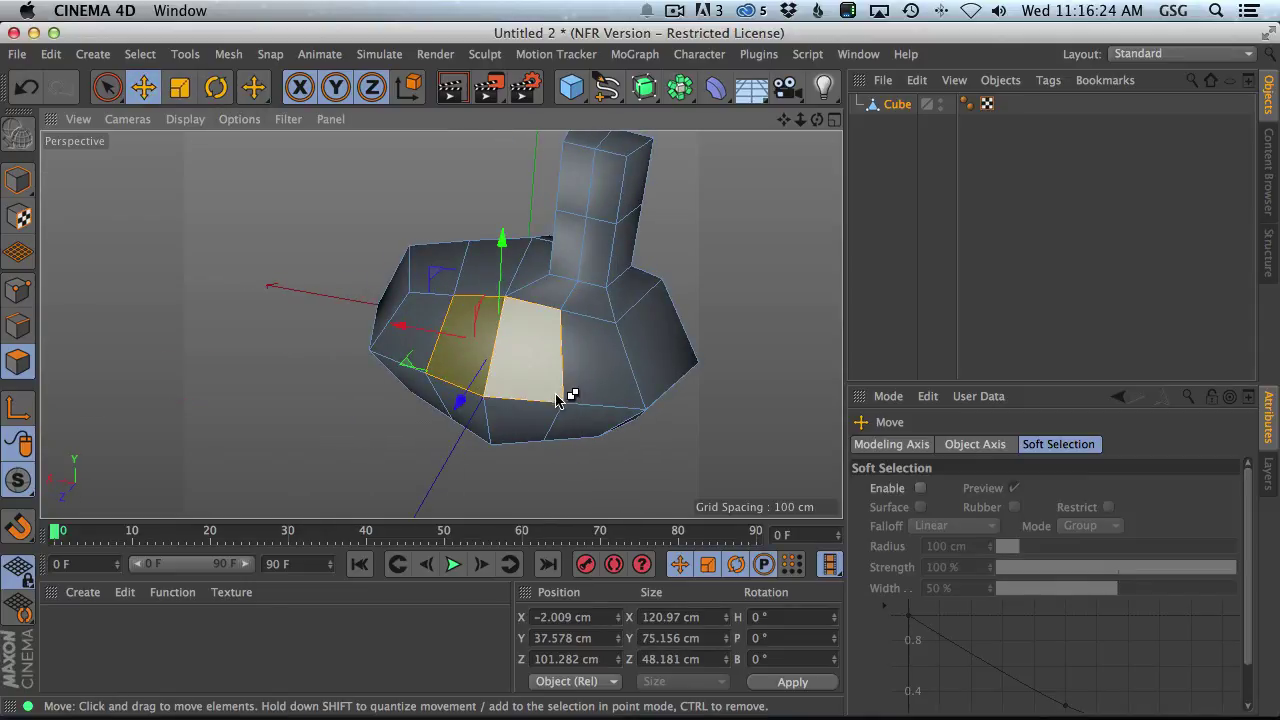
- Inset the two selected polygons to about 75 × 47 × 30 cm and move them out to about 110 cm in Z
left_click_drag(714, 232, 514, 380)
key("ctrl+z")
key("t")
key("e")
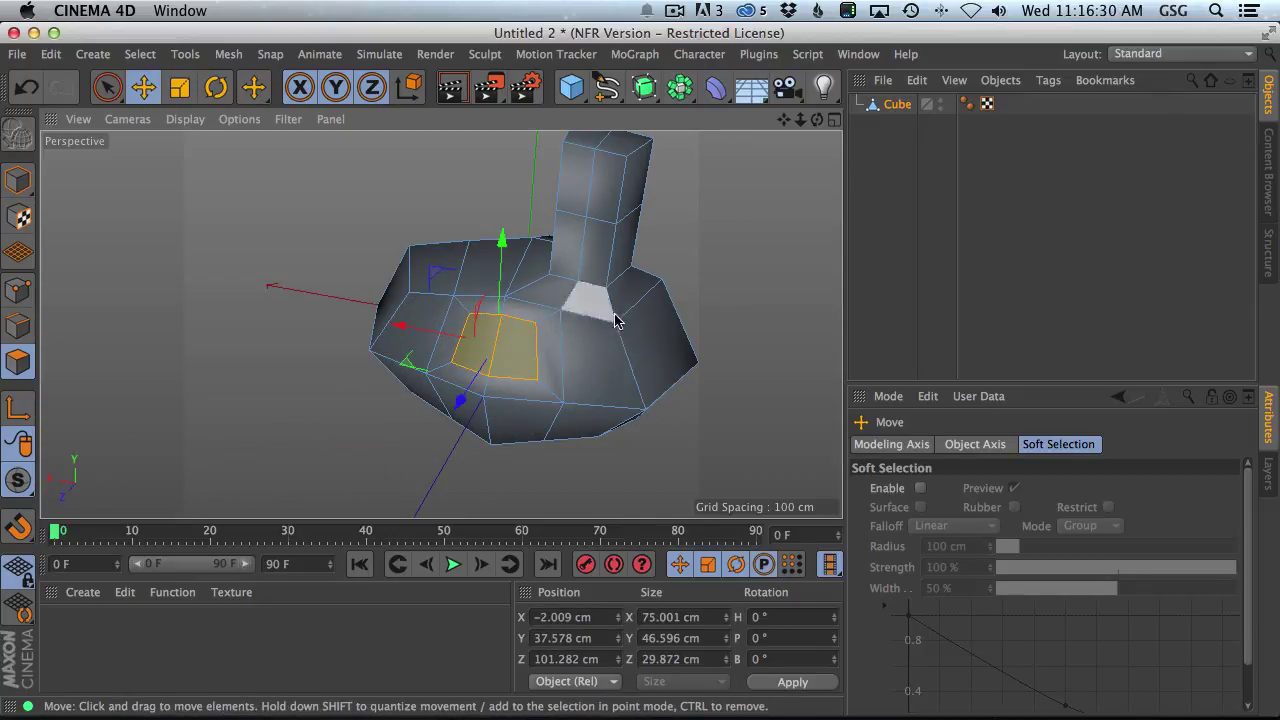
left_click_drag(615, 320, 560, 310, "alt")
left_click_drag(406, 314, 400, 319)
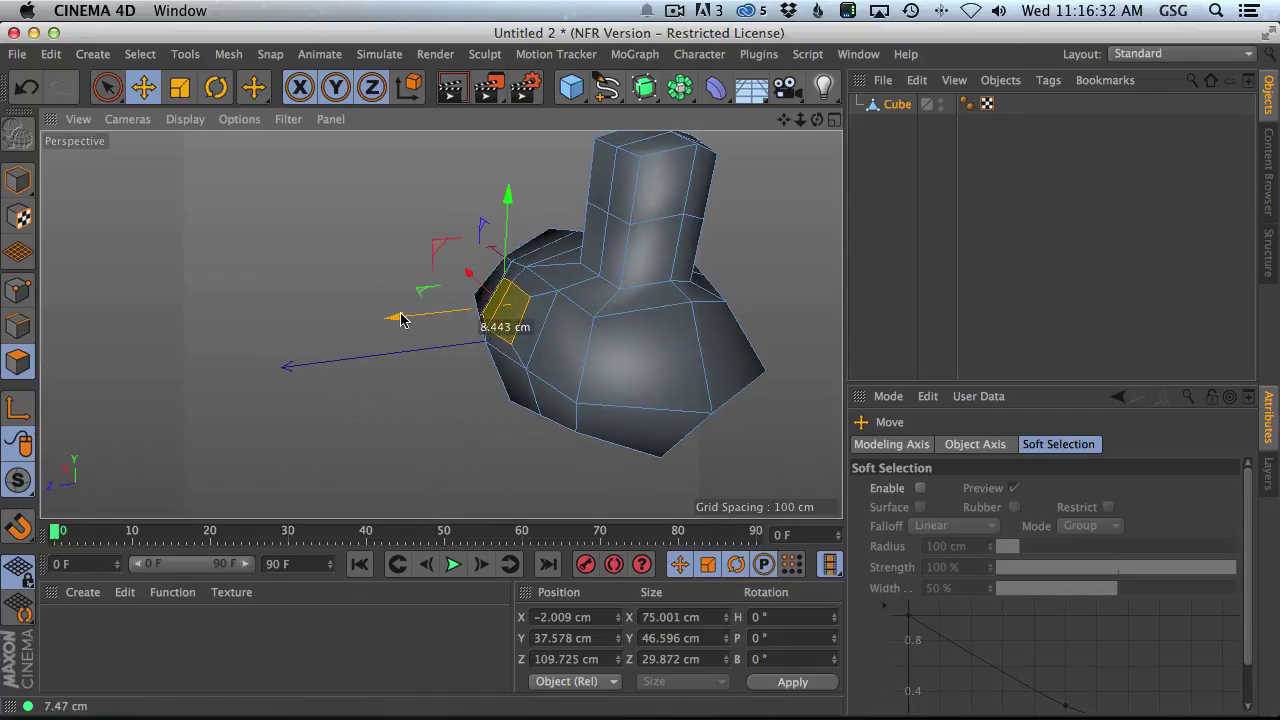
left_click_drag(605, 310, 680, 277, "alt")
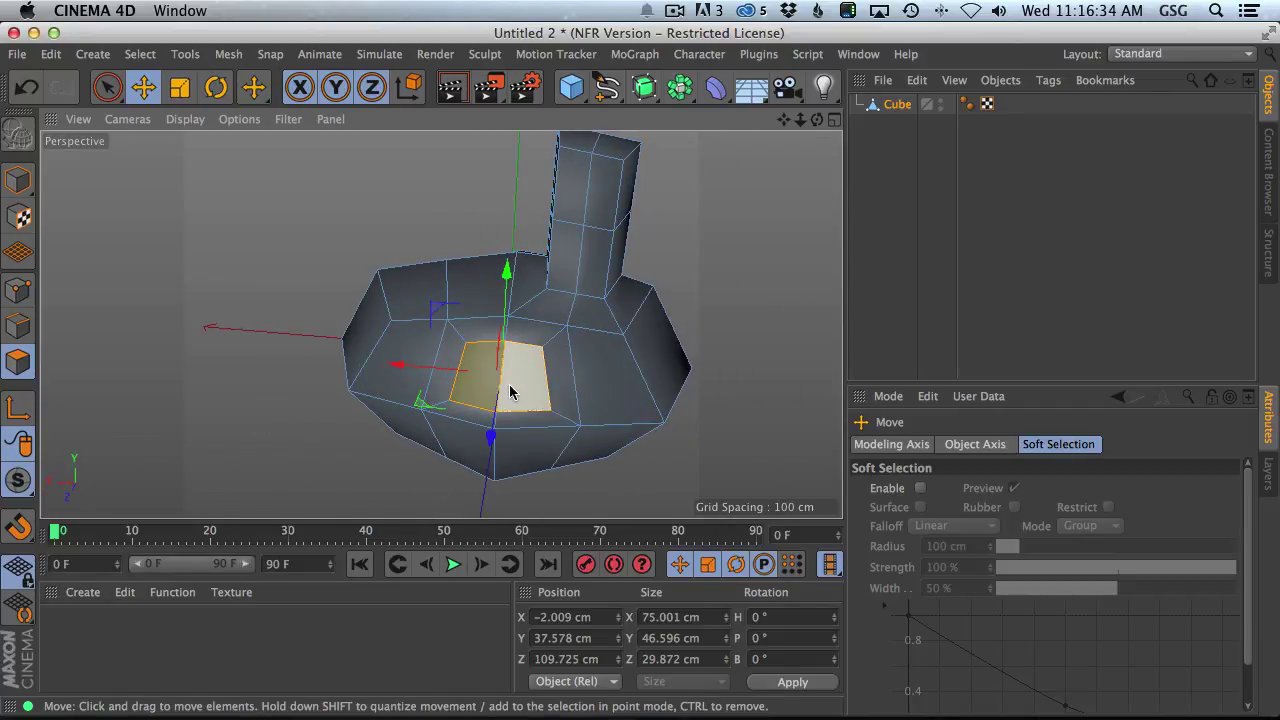
- Extrude the inset patch diagonally outward to about 87 cm in Y and 200 cm in Z
left_click_drag(594, 360, 368, 236, "alt")
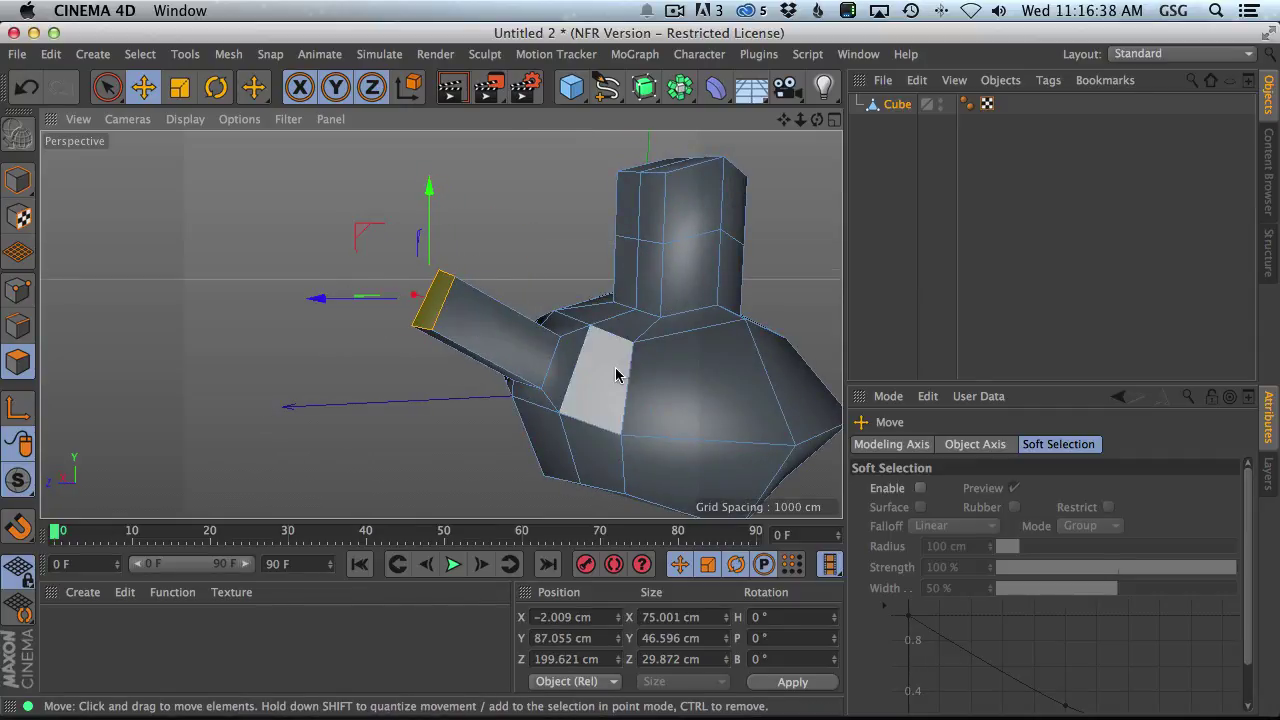
right_click_drag(650, 352, 606, 371, "alt")
left_click_drag(631, 354, 688, 363, "alt")
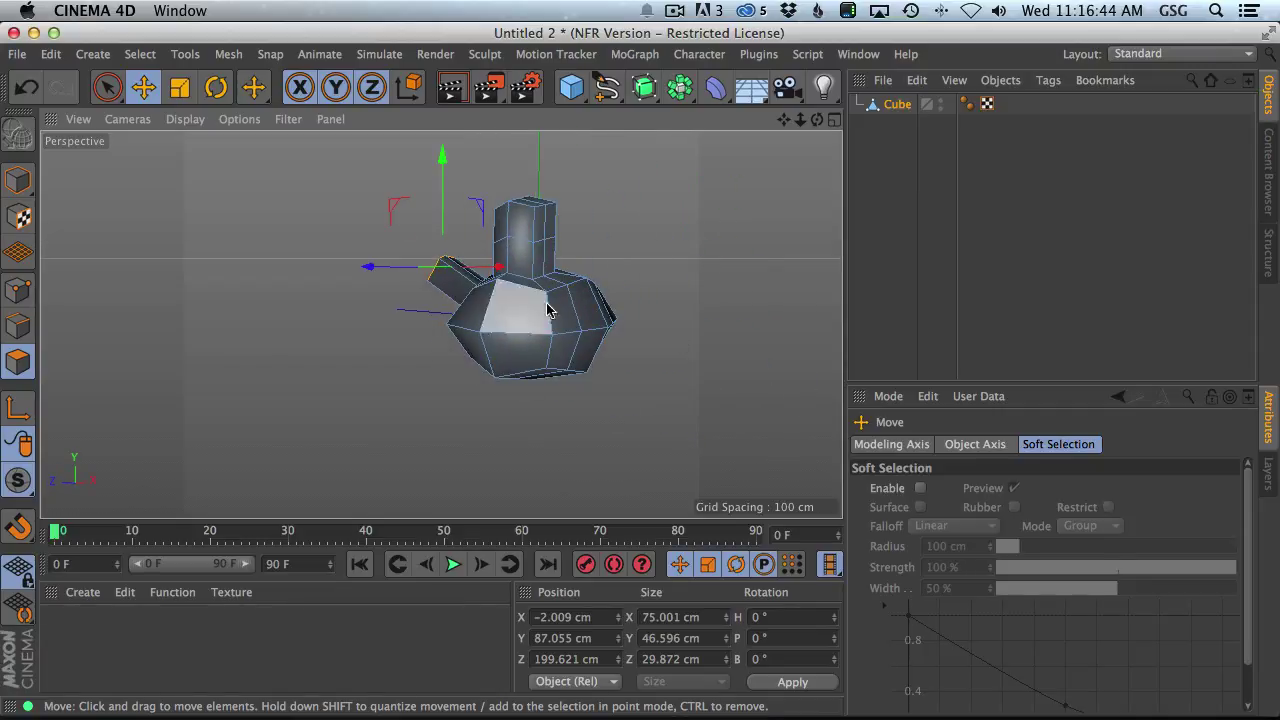
left_click_drag(500, 300, 440, 350, "alt")
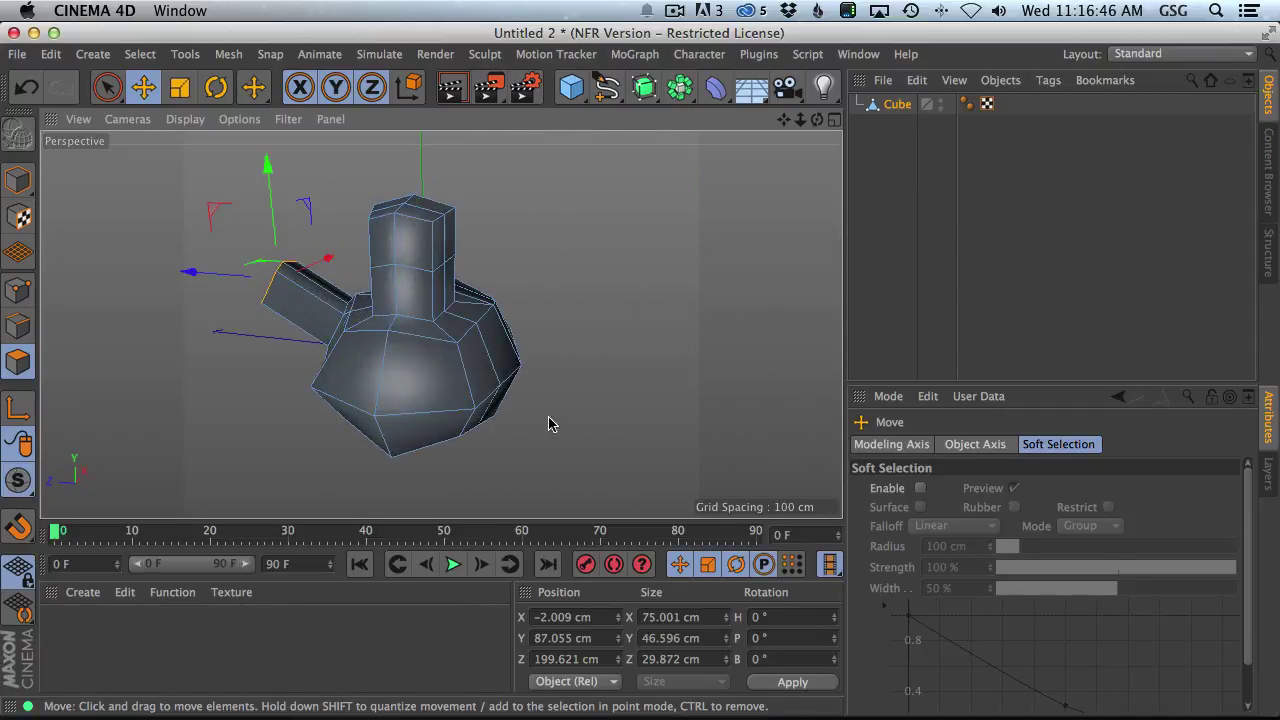
- Loop-select the band of polygons running over the neck and around the body just on the -Z side of its centre
key("u")
key("f")
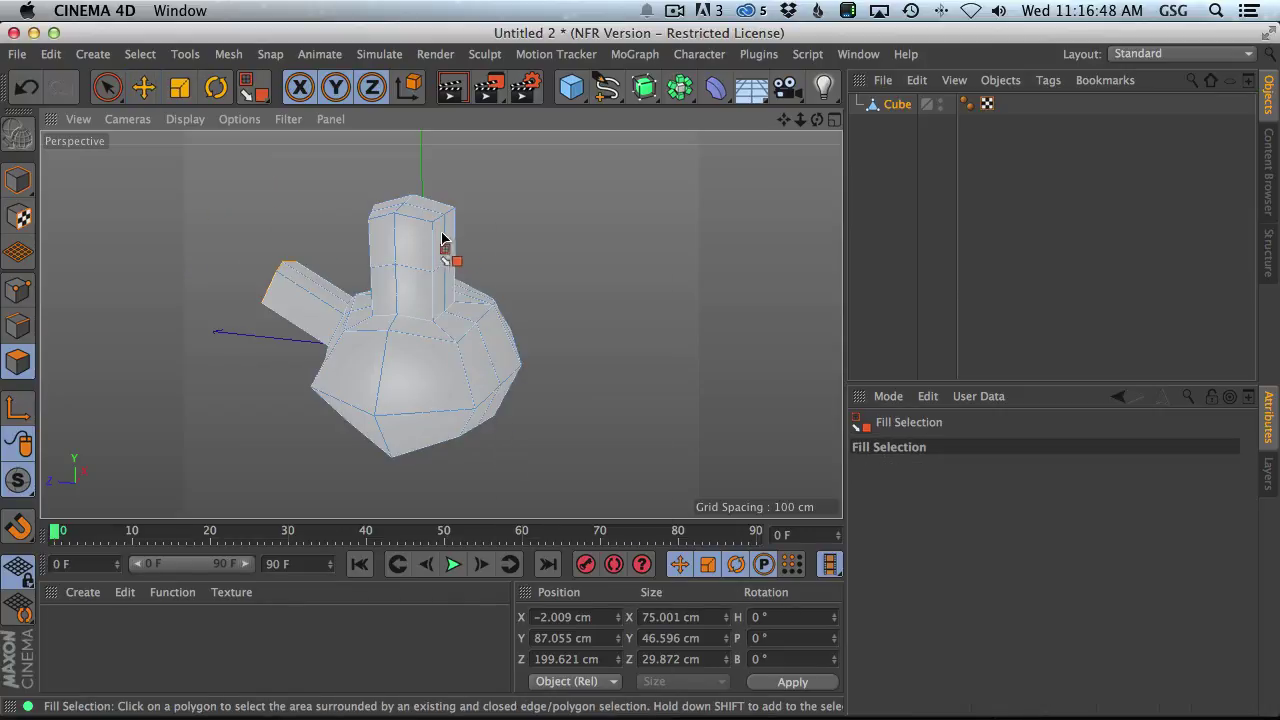
key("u")
key("l")
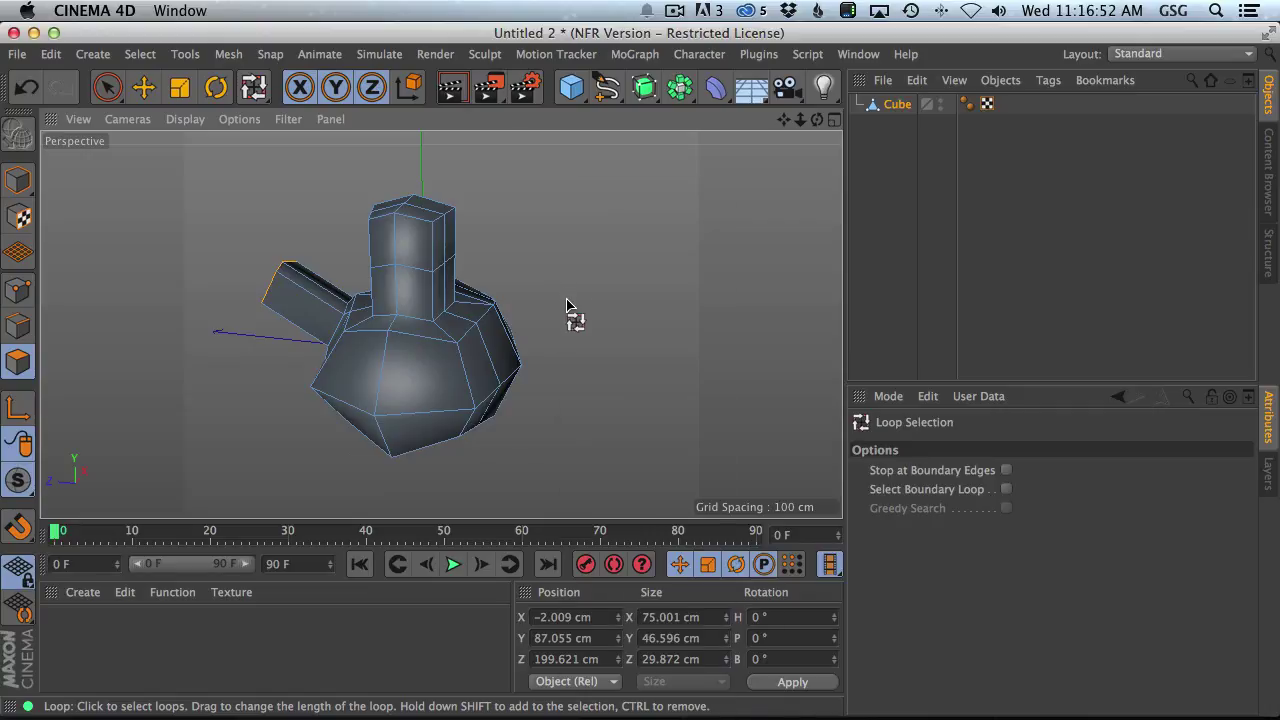
key("u")
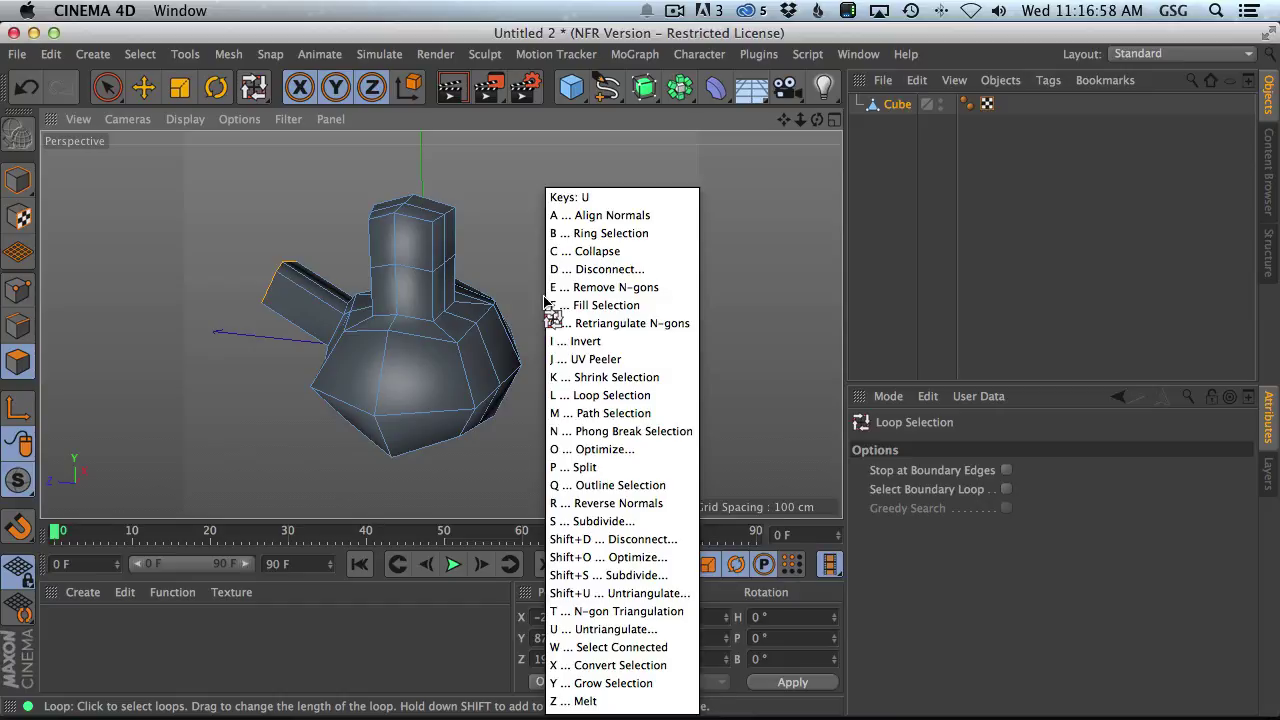
left_click(424, 243)
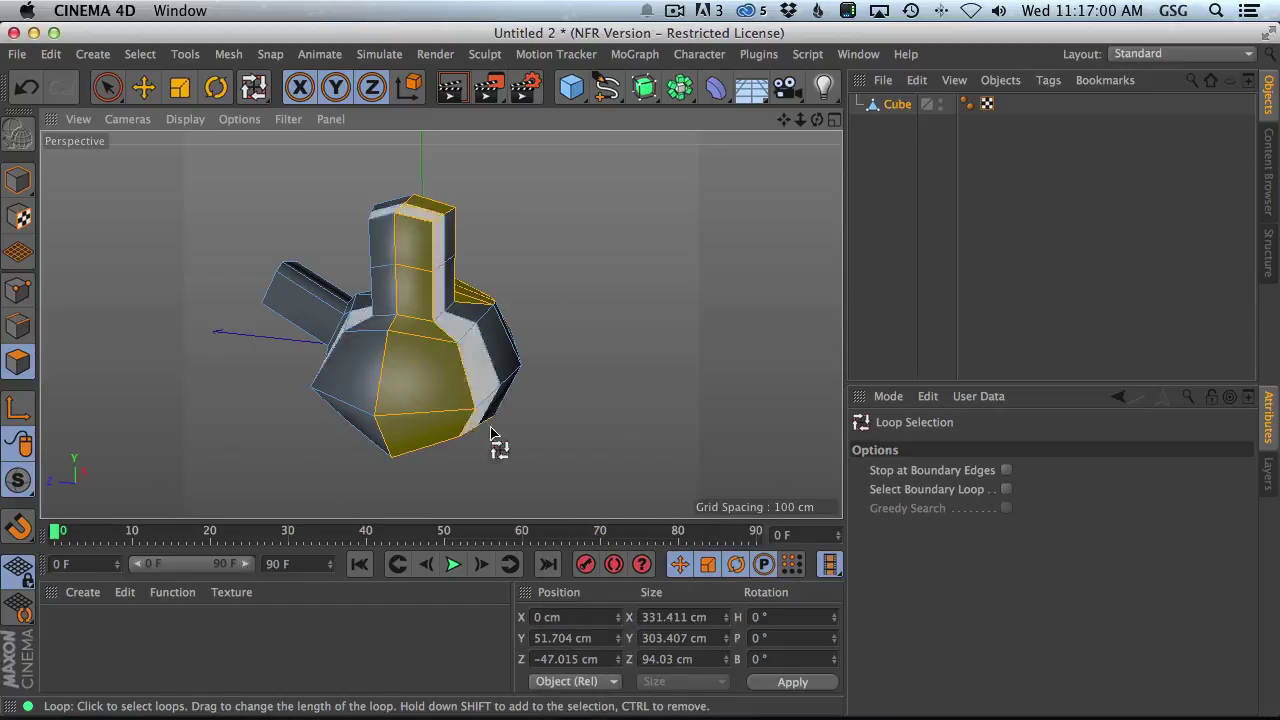
- Extend the selection to the body's whole -Z half with Fill Selection and delete those polygons
key("u")
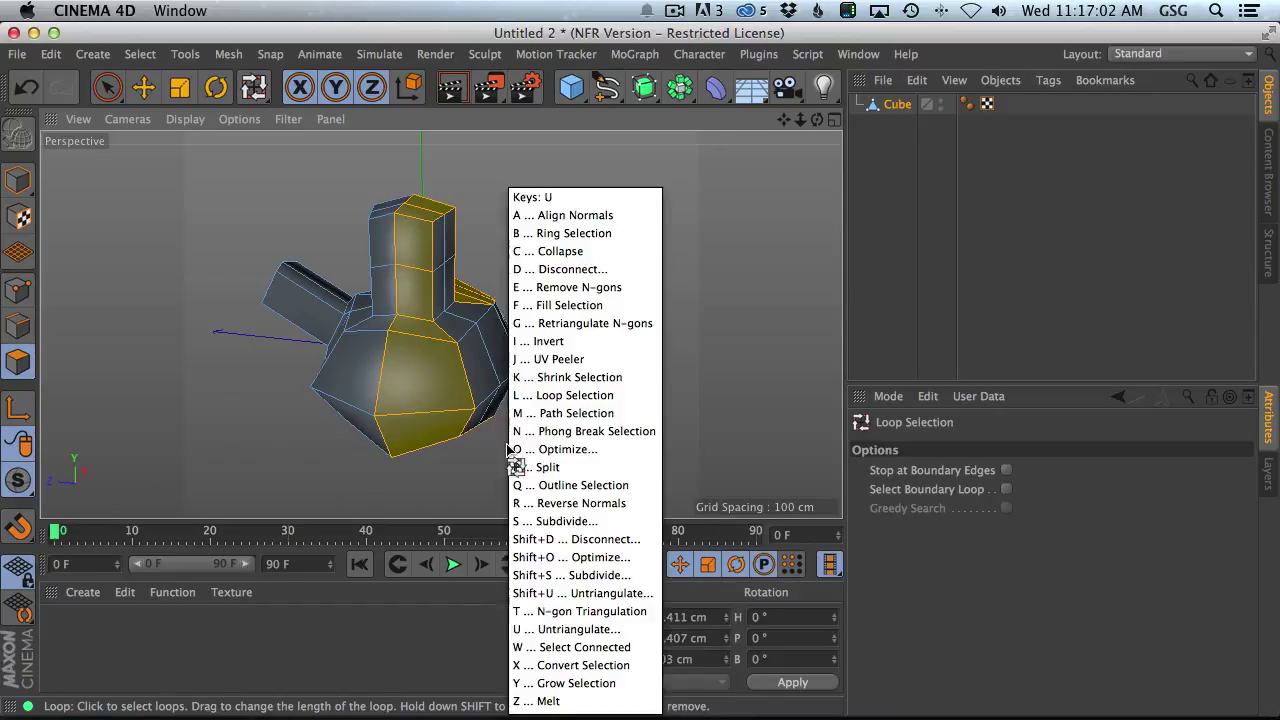
key("f")
left_click_drag(507, 450, 528, 371, "alt")
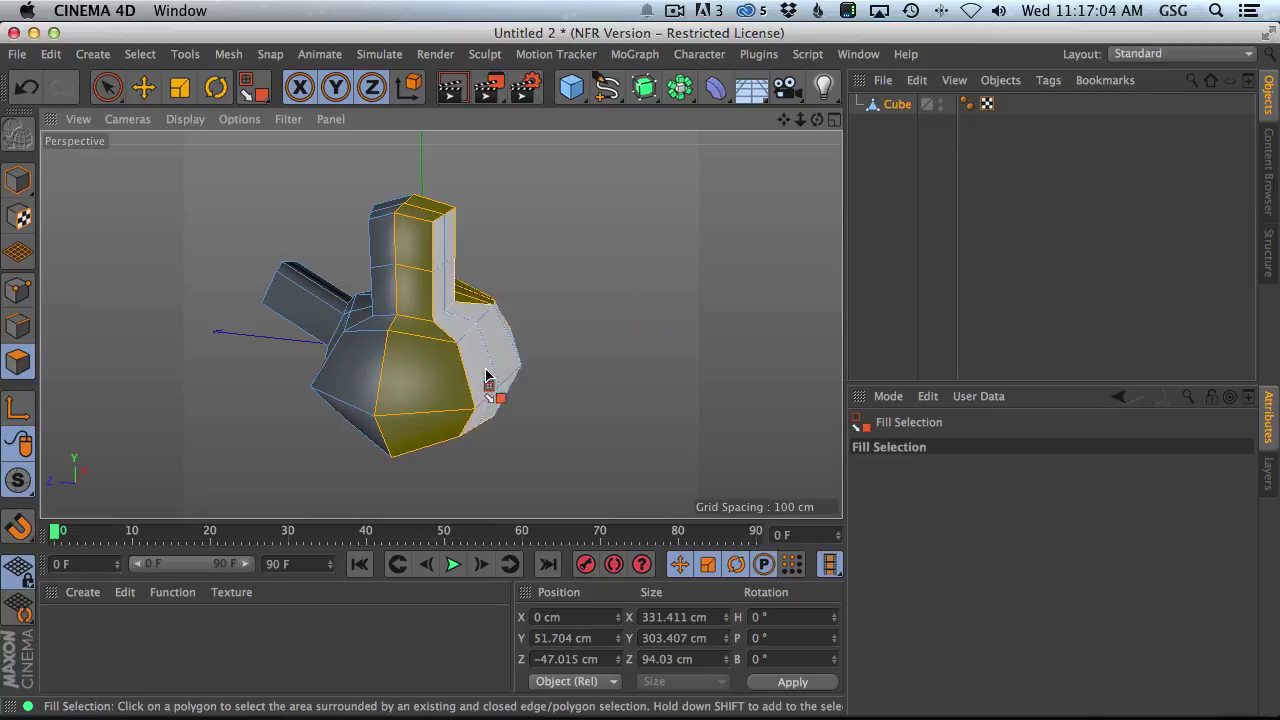
left_click(491, 380)
left_click_drag(586, 414, 329, 363, "alt")
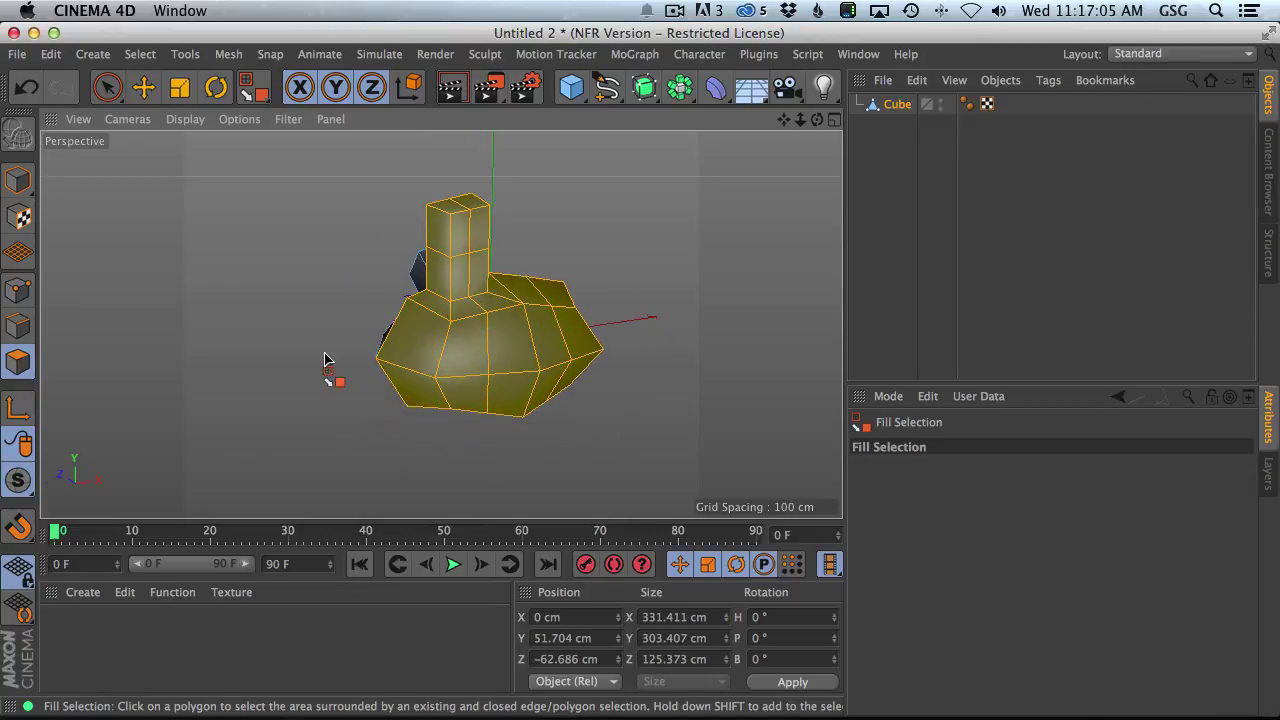
left_click(580, 406)
left_click_drag(580, 391, 1146, 36, "alt")
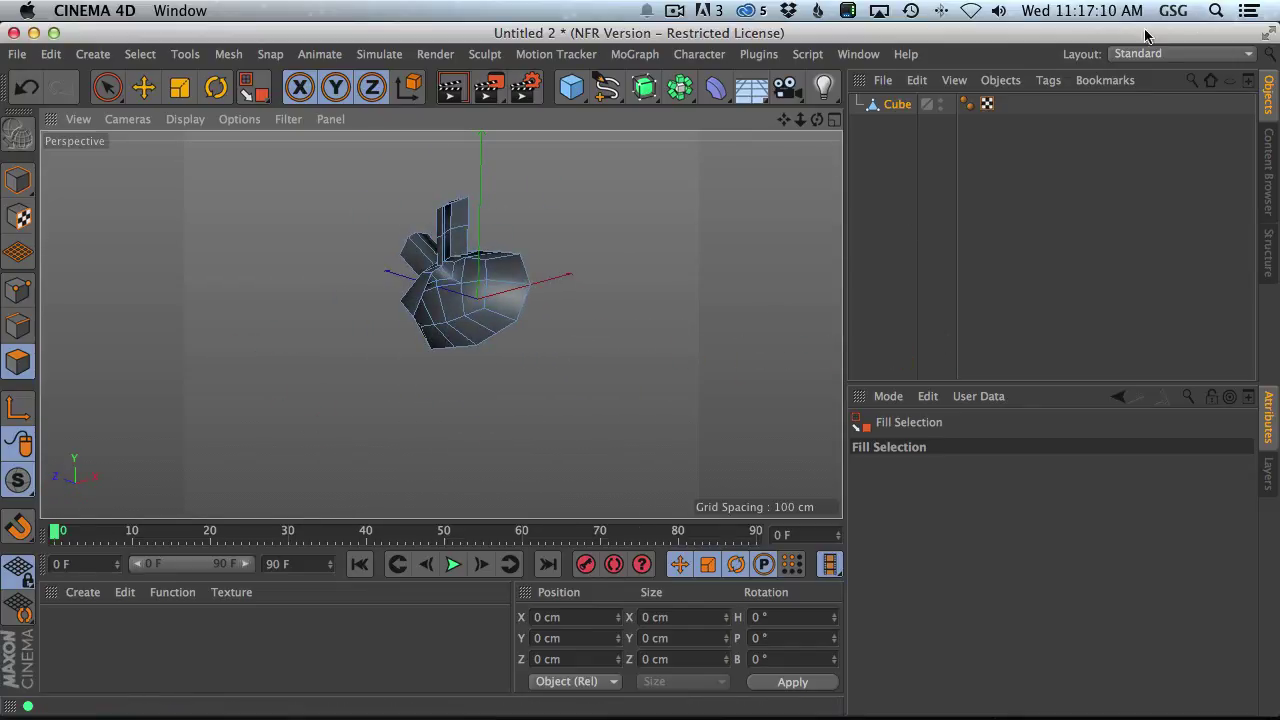
- Add a Symmetry object as the parent of the Cube
left_click(679, 100)
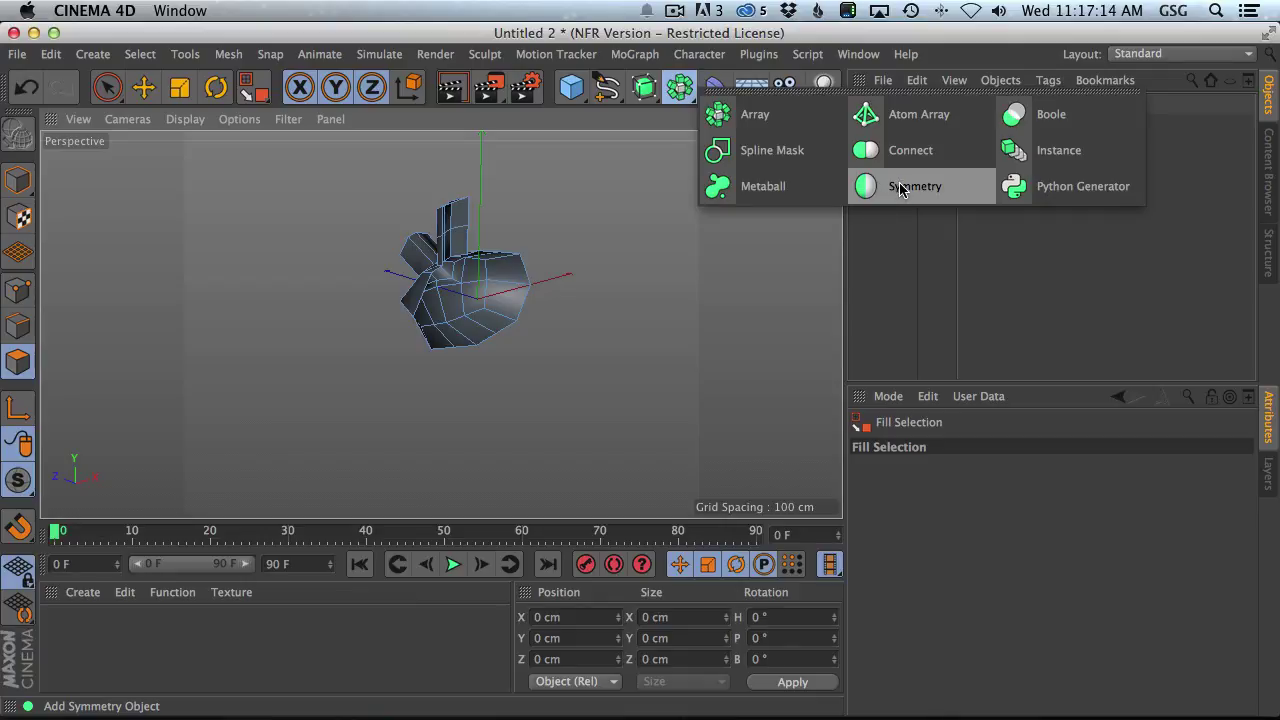
left_click(900, 188, "alt")
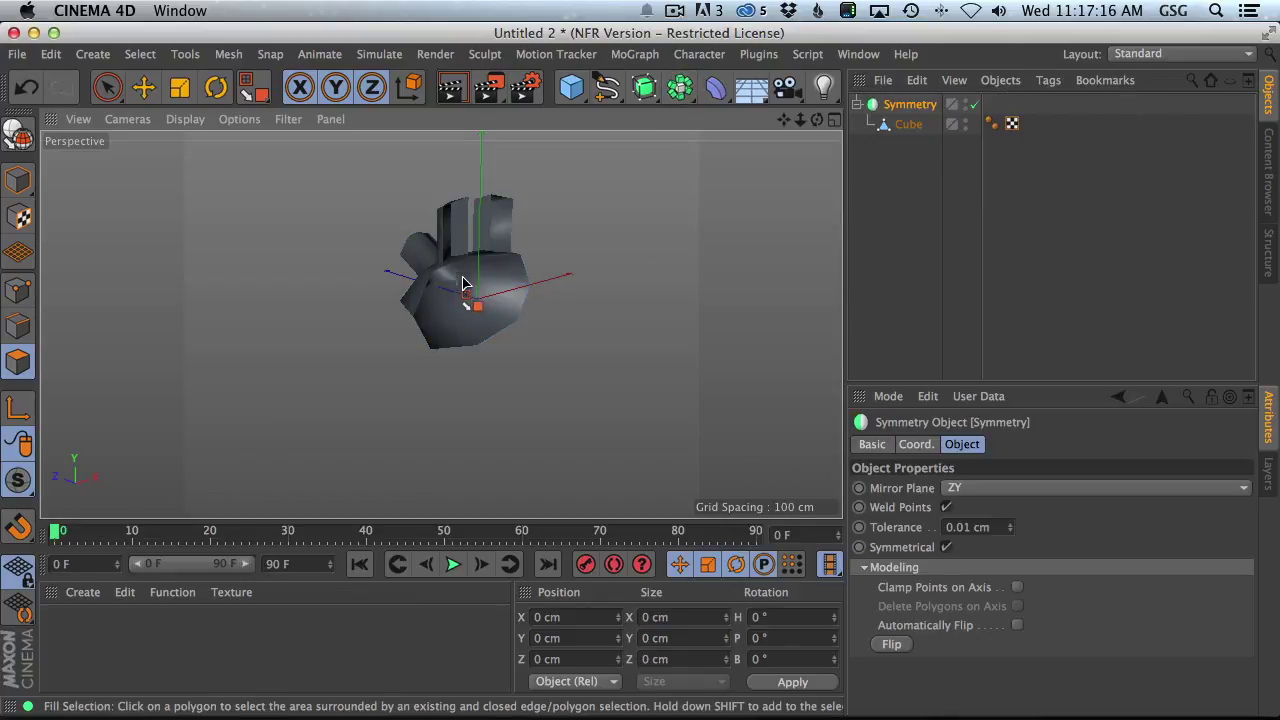
left_click_drag(463, 283, 456, 352, "alt")
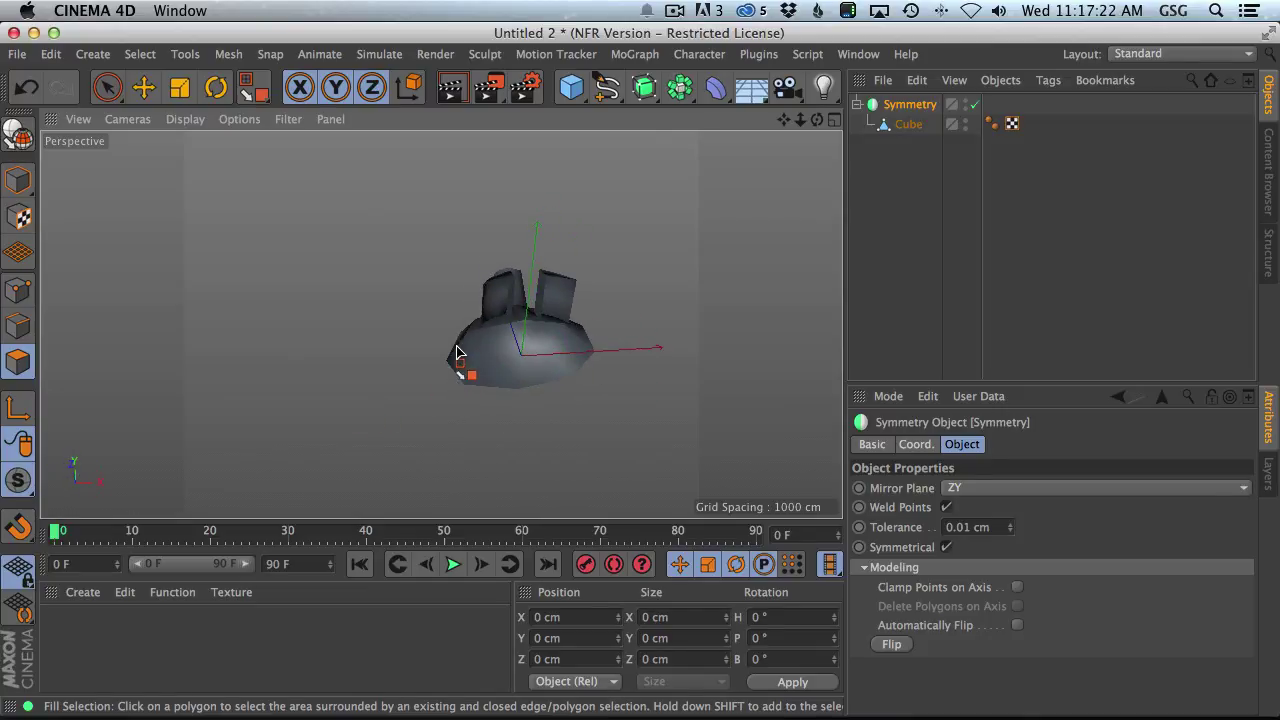
left_click_drag(714, 380, 880, 200, "alt")
- Select all polygons of the Cube and rotate them 90° about the vertical axis
left_click(910, 126)
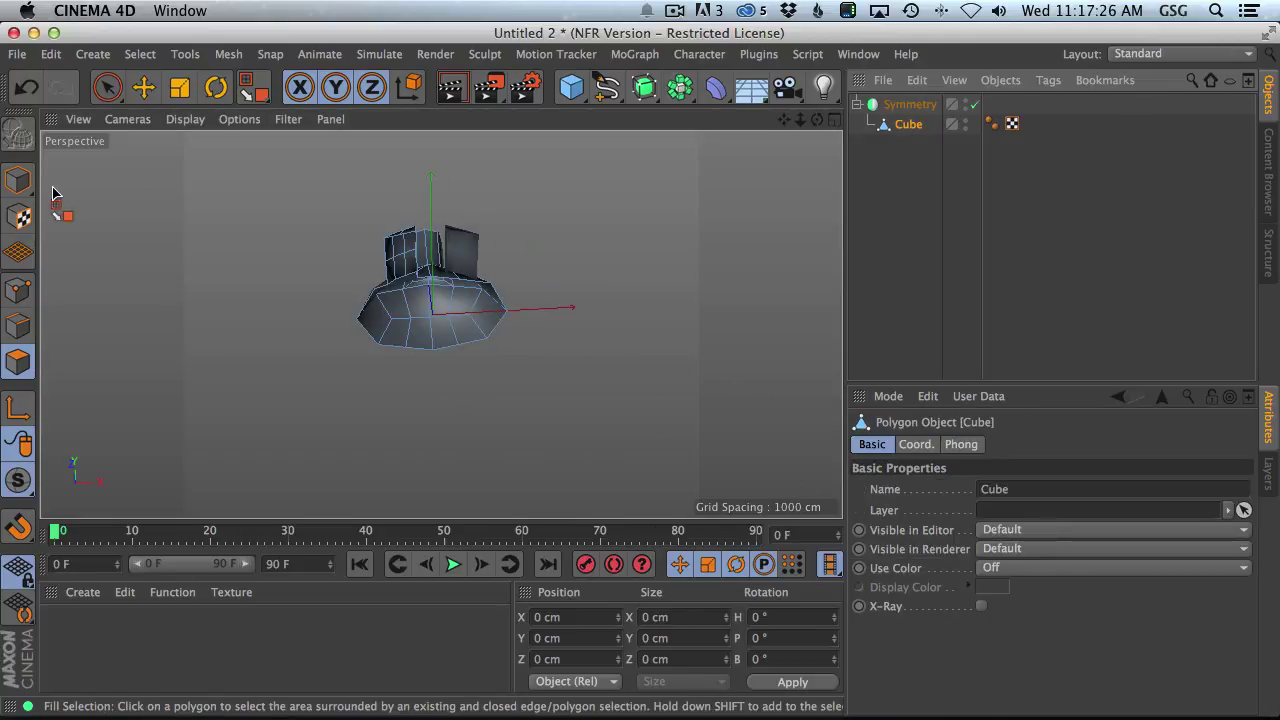
left_click(18, 180)
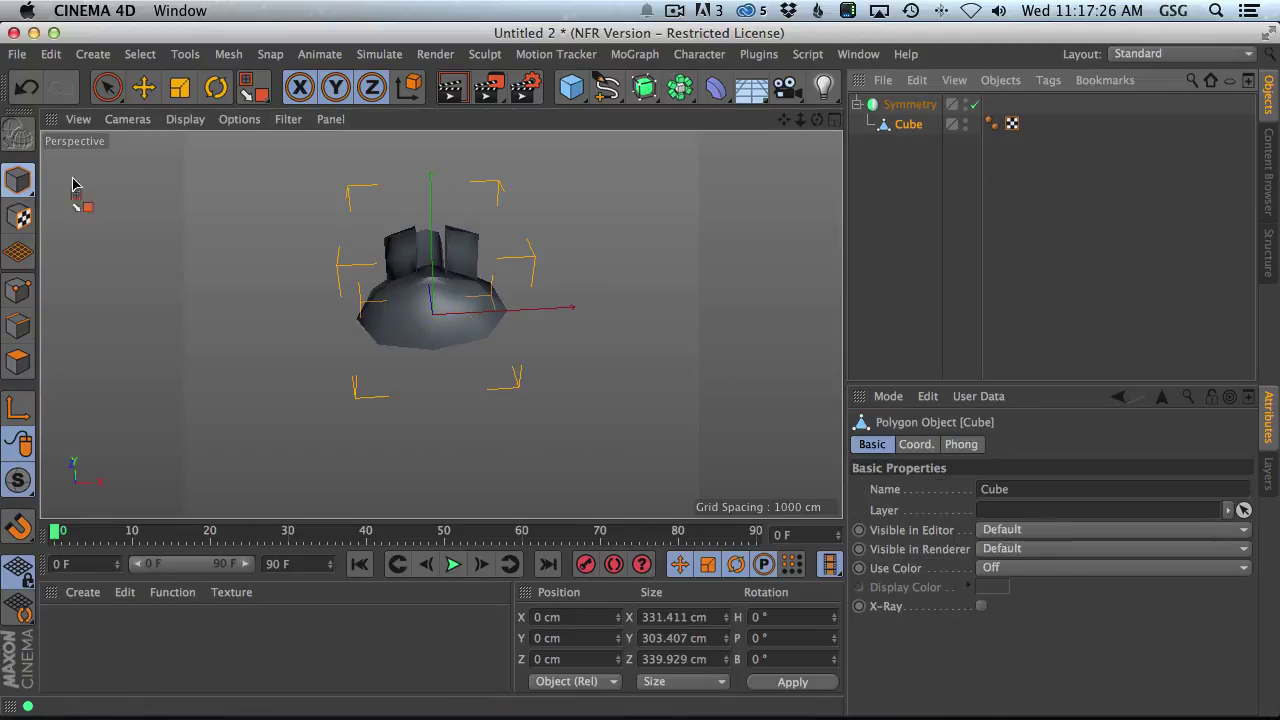
left_click(18, 362)
key("ctrl+a")
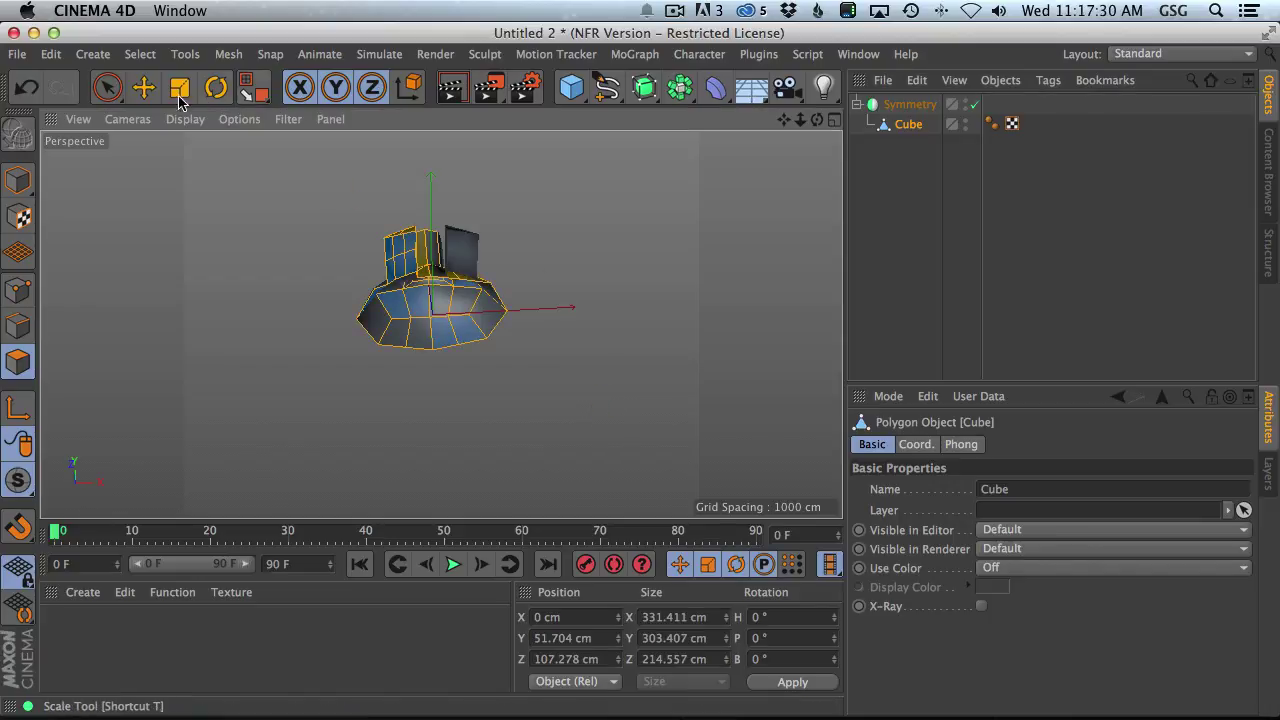
left_click(216, 87)
left_click_drag(459, 306, 300, 310)
key("e")
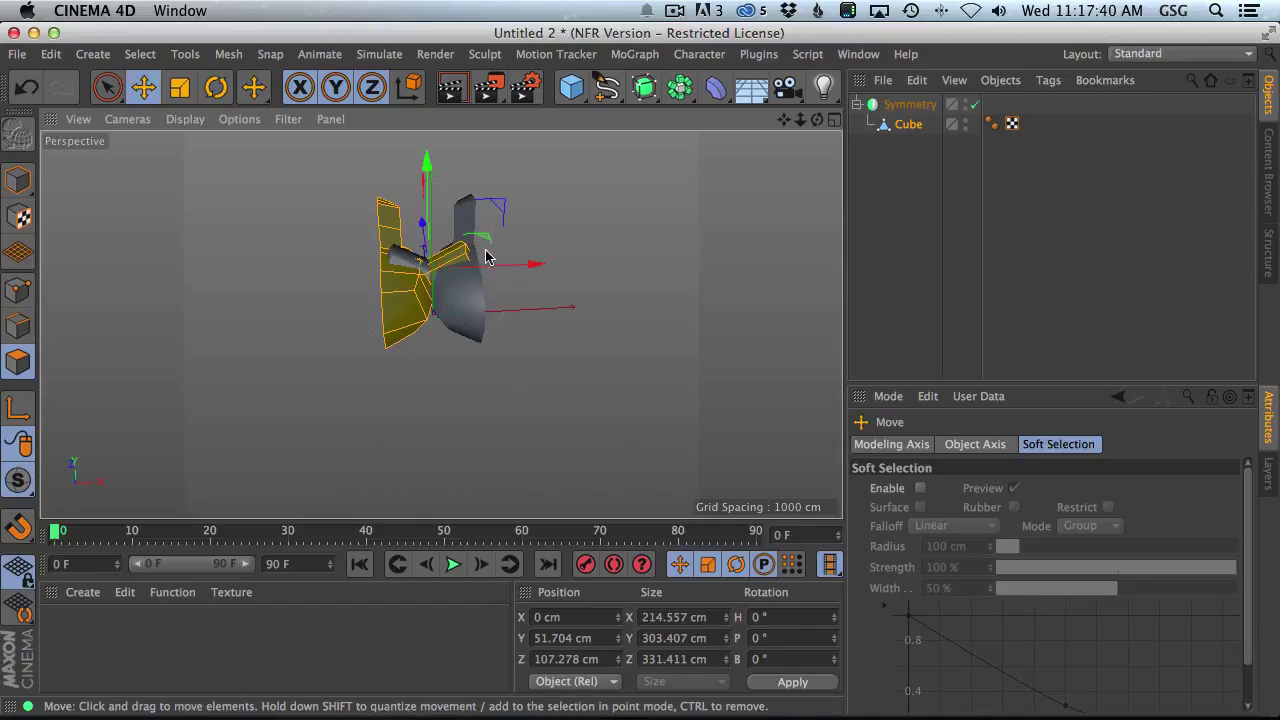
- Move all the Cube's polygons along X to 110 cm, bringing the open side to the mirror plane
left_click_drag(534, 263, 579, 266)
scroll(447, 275, "up", 1)
left_click_drag(447, 275, 470, 276, "alt")
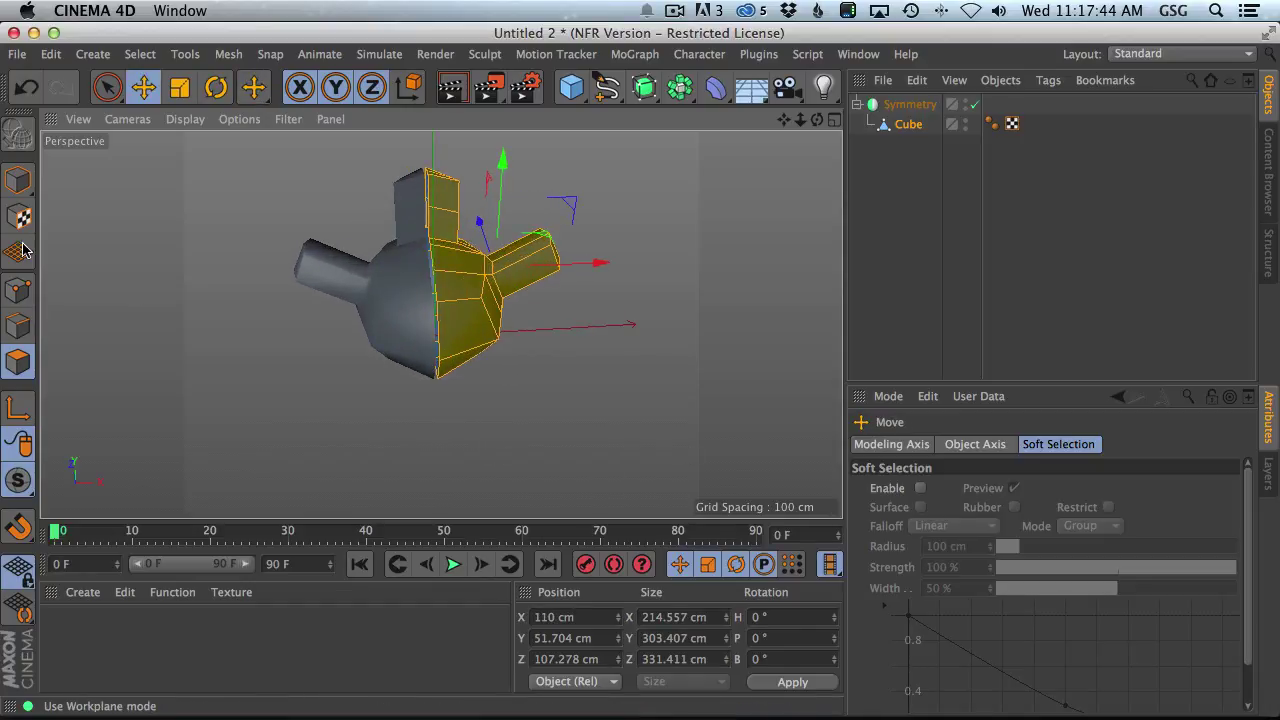
- Select the open boundary edge loop along the mirror seam and set its X position to 0 cm
left_click(18, 325)
left_click(432, 263)
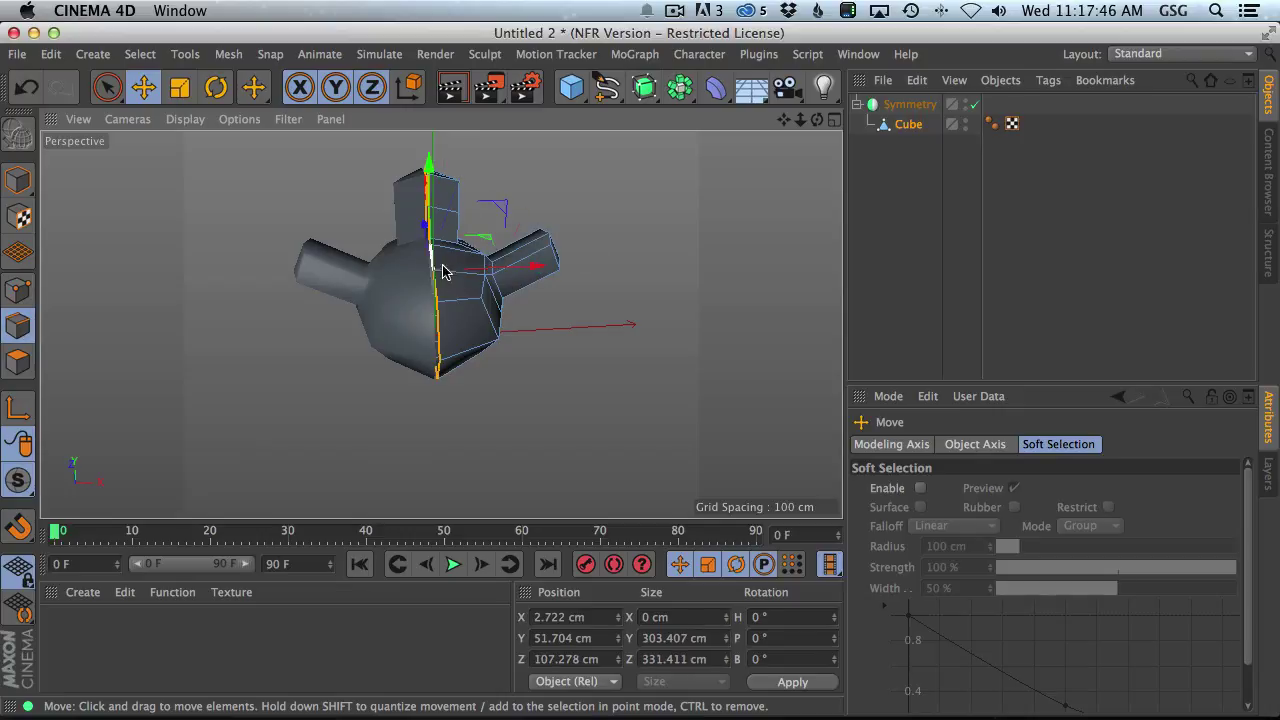
left_click(575, 619)
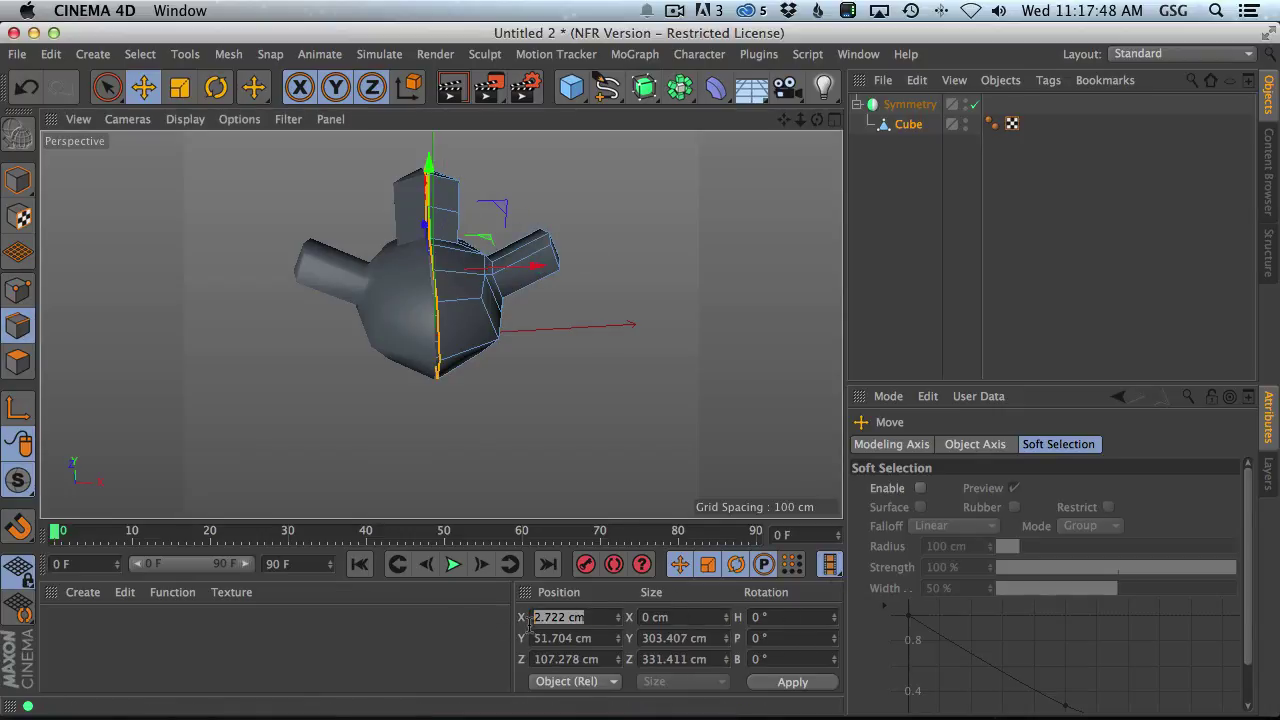
type("0")
key("Return")
left_click_drag(414, 302, 520, 384, "alt")
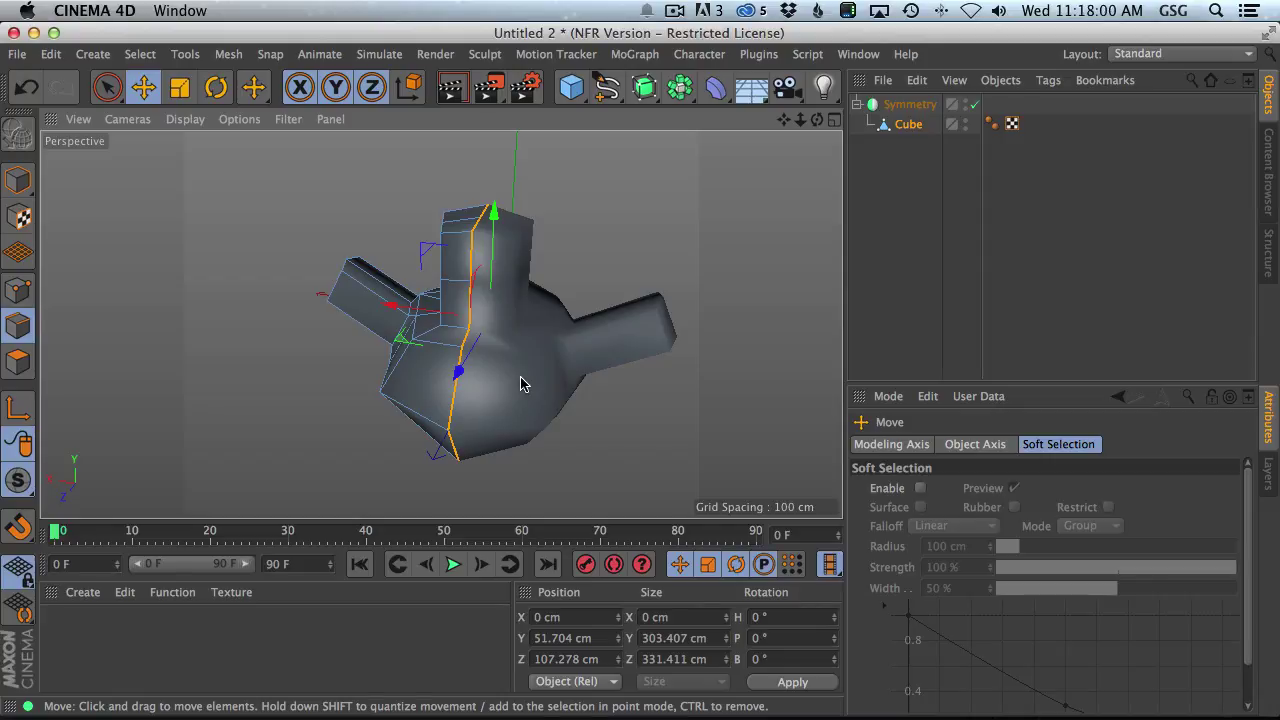
left_click_drag(520, 384, 596, 377, "alt")
scroll(596, 377, "down", 5)
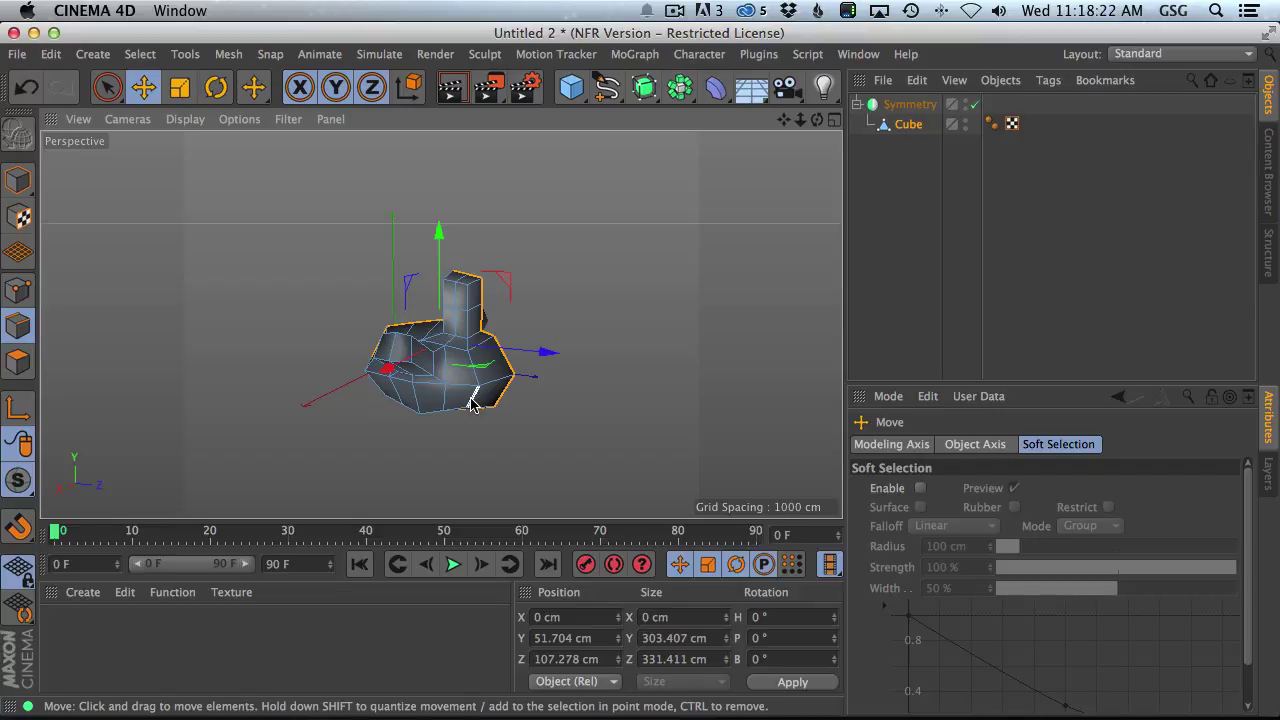
- Turn on Clamp Points on Axis for the Symmetry object
left_click_drag(560, 330, 467, 345, "alt")
scroll(467, 345, "up", 3)
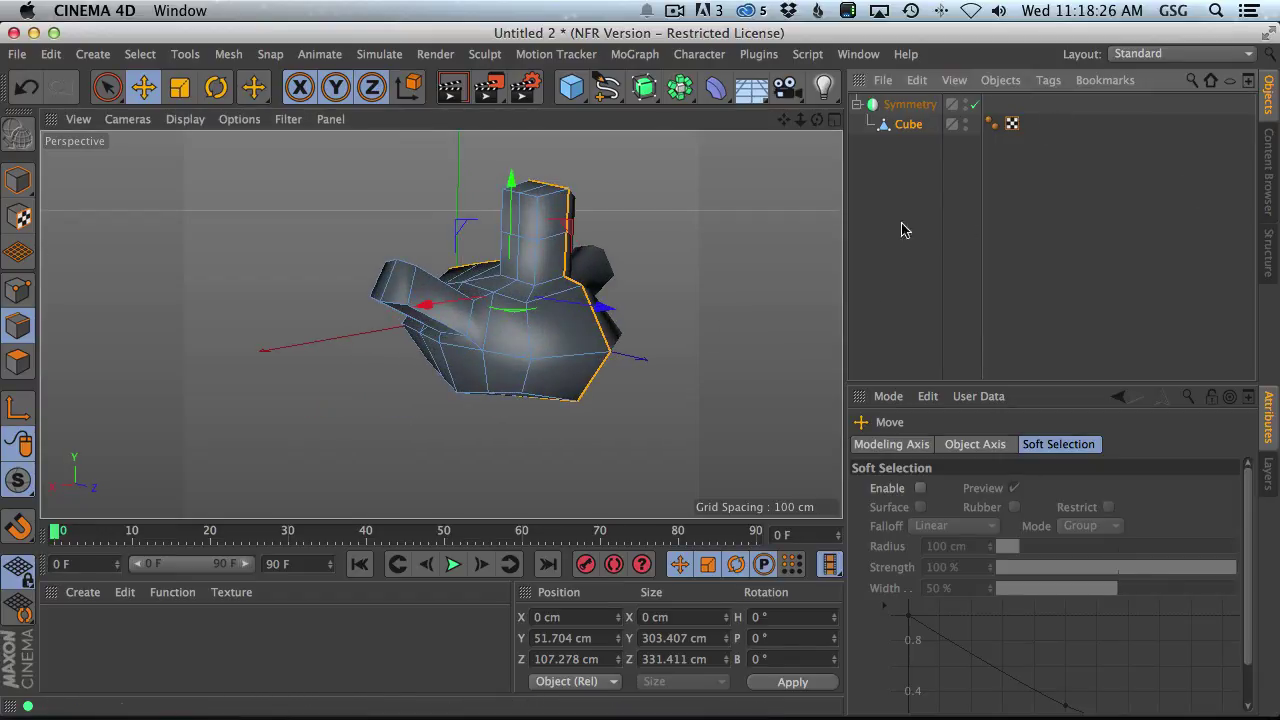
left_click(907, 105)
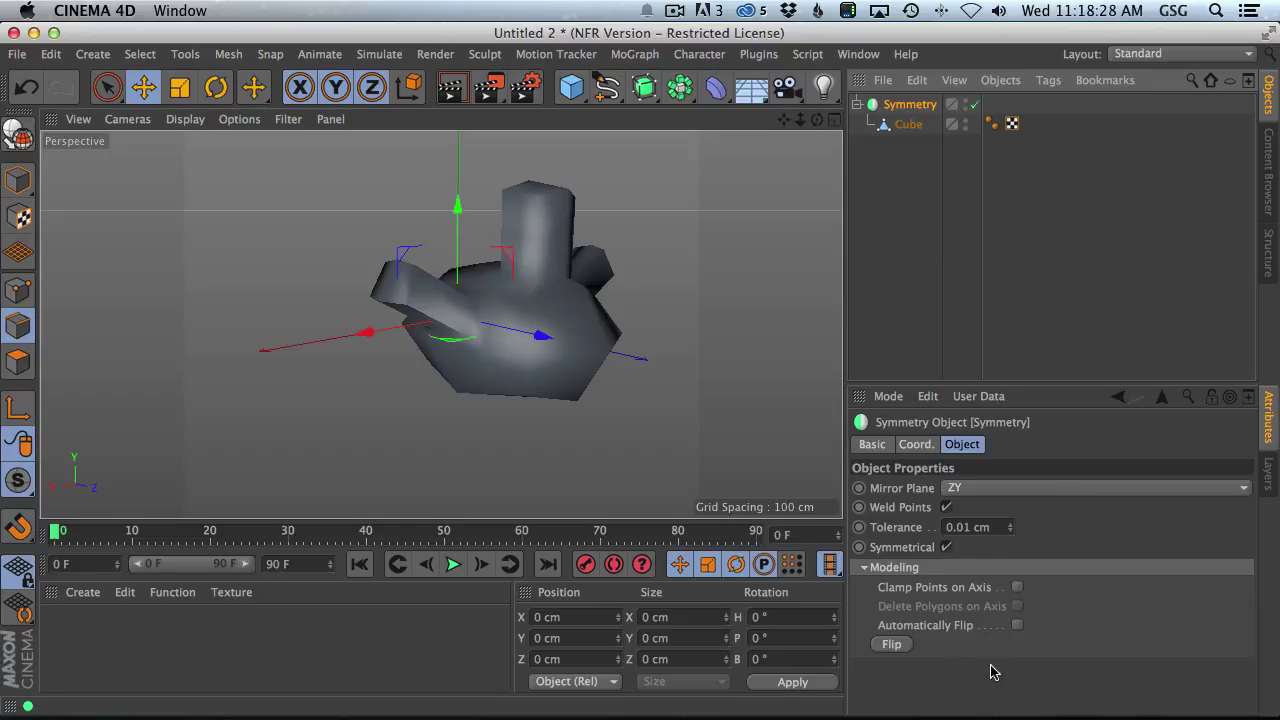
left_click(908, 125)
left_click_drag(556, 345, 610, 345, "alt")
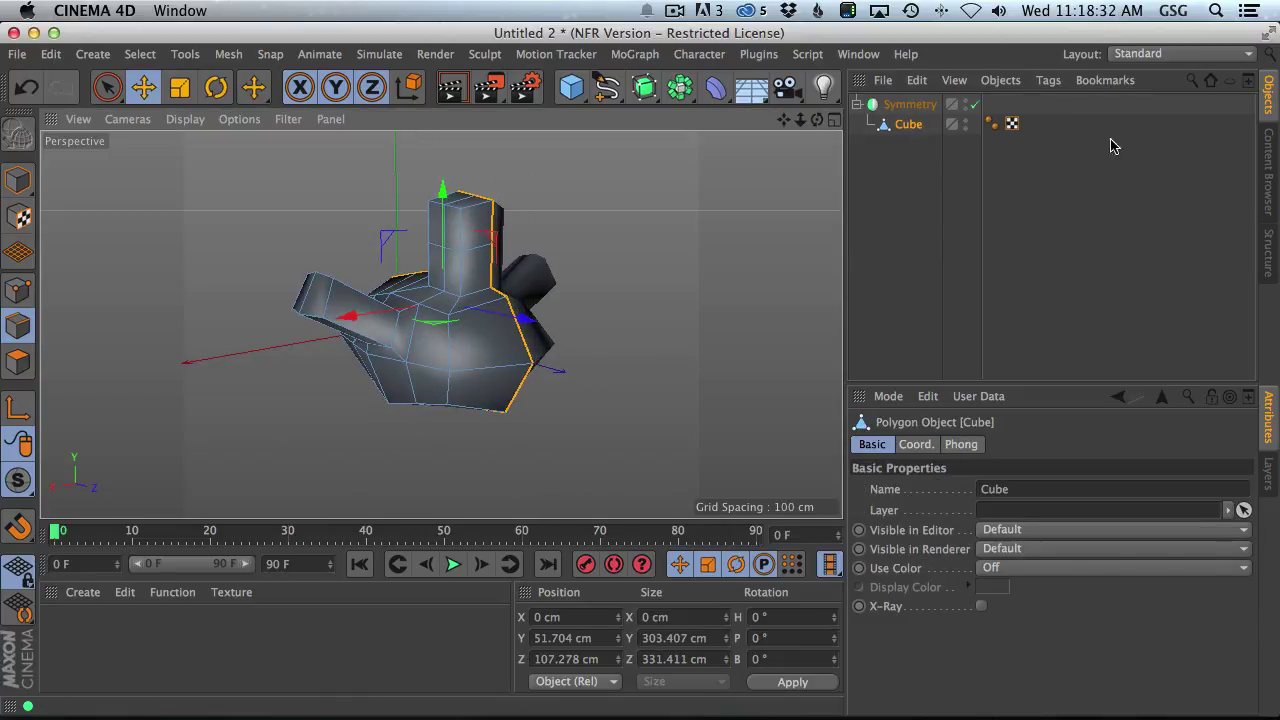
left_click(909, 104)
left_click(1017, 588)
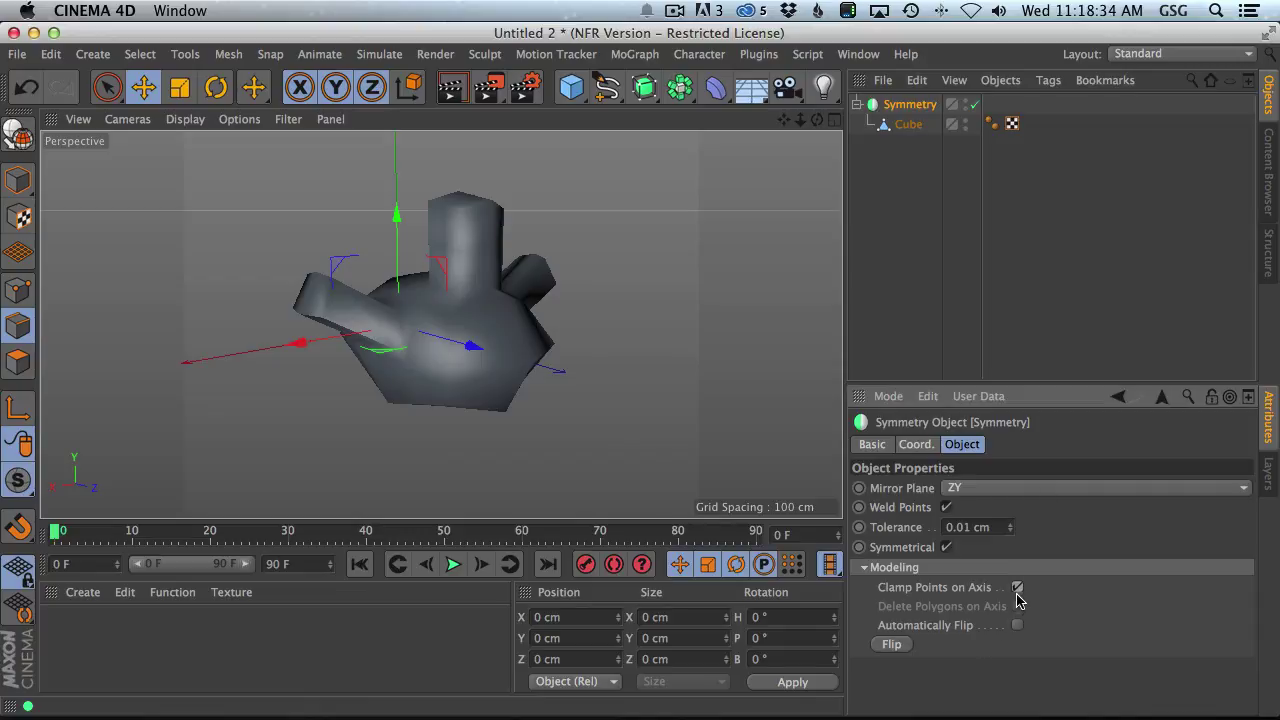
- Optimize the Cube's mesh in point mode with only Unused Points enabled, leaving Polygons and Points off
scroll(470, 300, "up", 3)
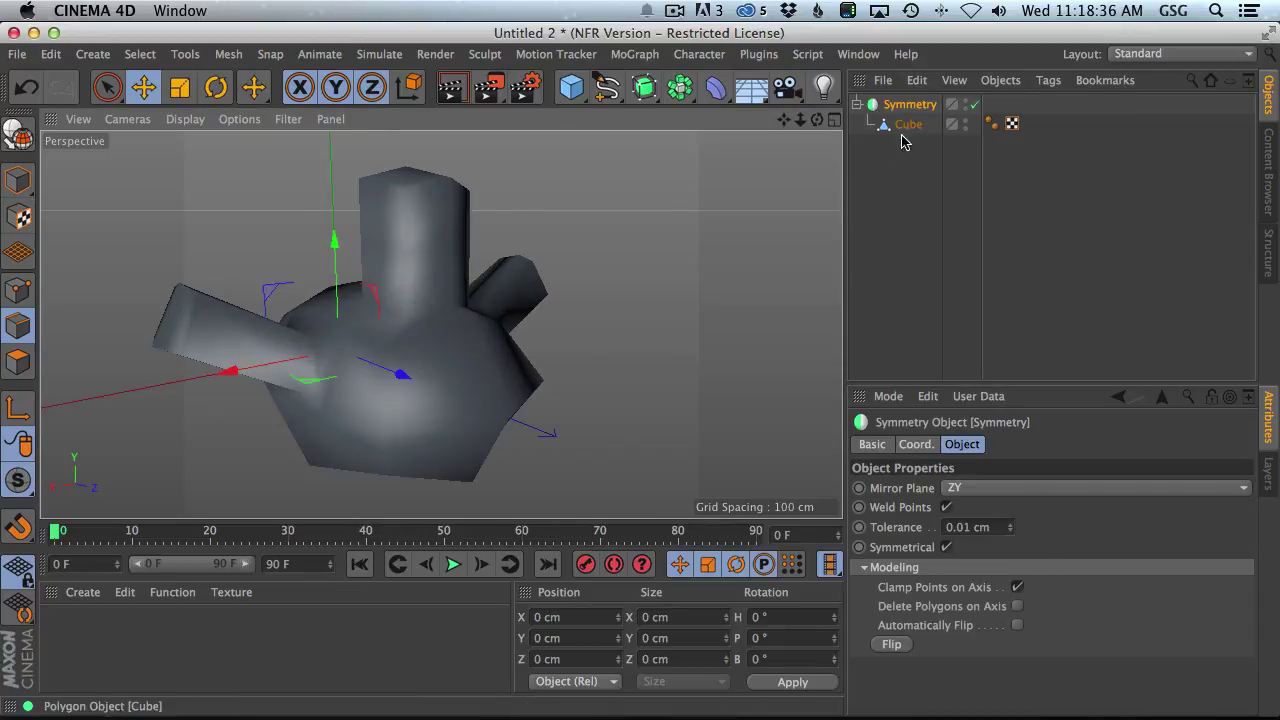
left_click(906, 124)
left_click(18, 290)
left_click_drag(482, 395, 500, 325, "alt")
right_click(507, 295)
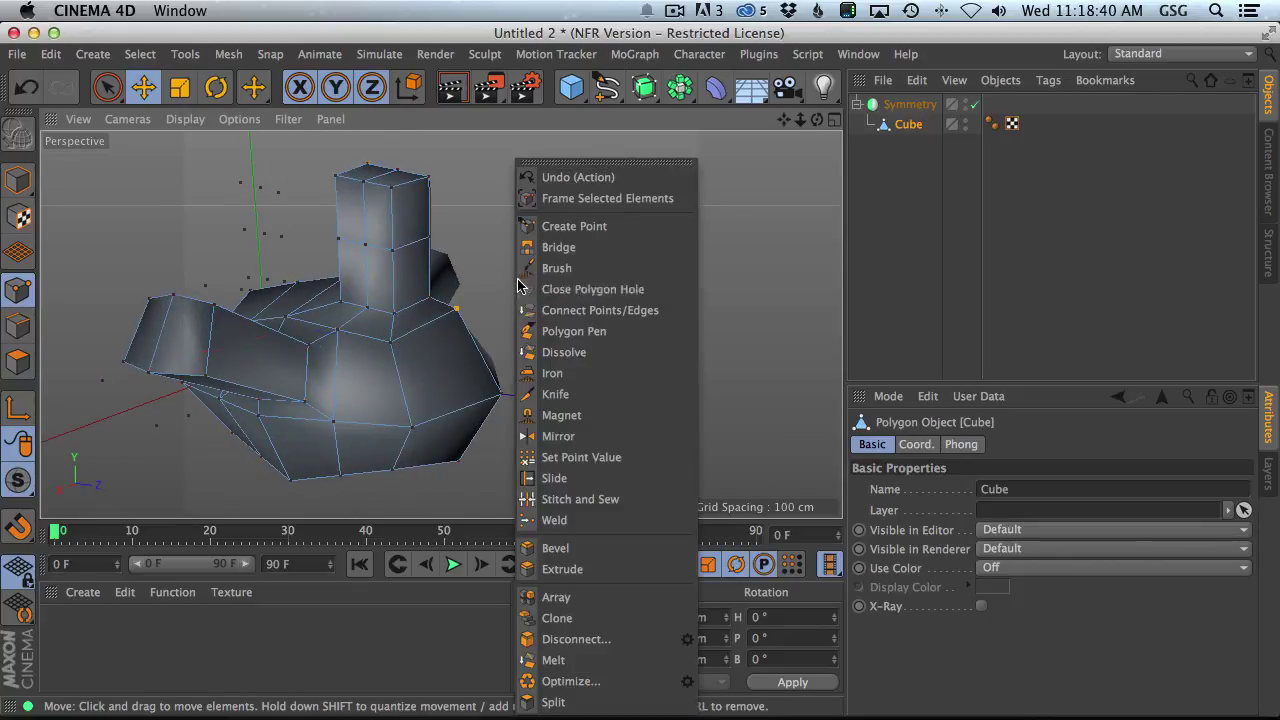
left_click(687, 681)
left_click(559, 650)
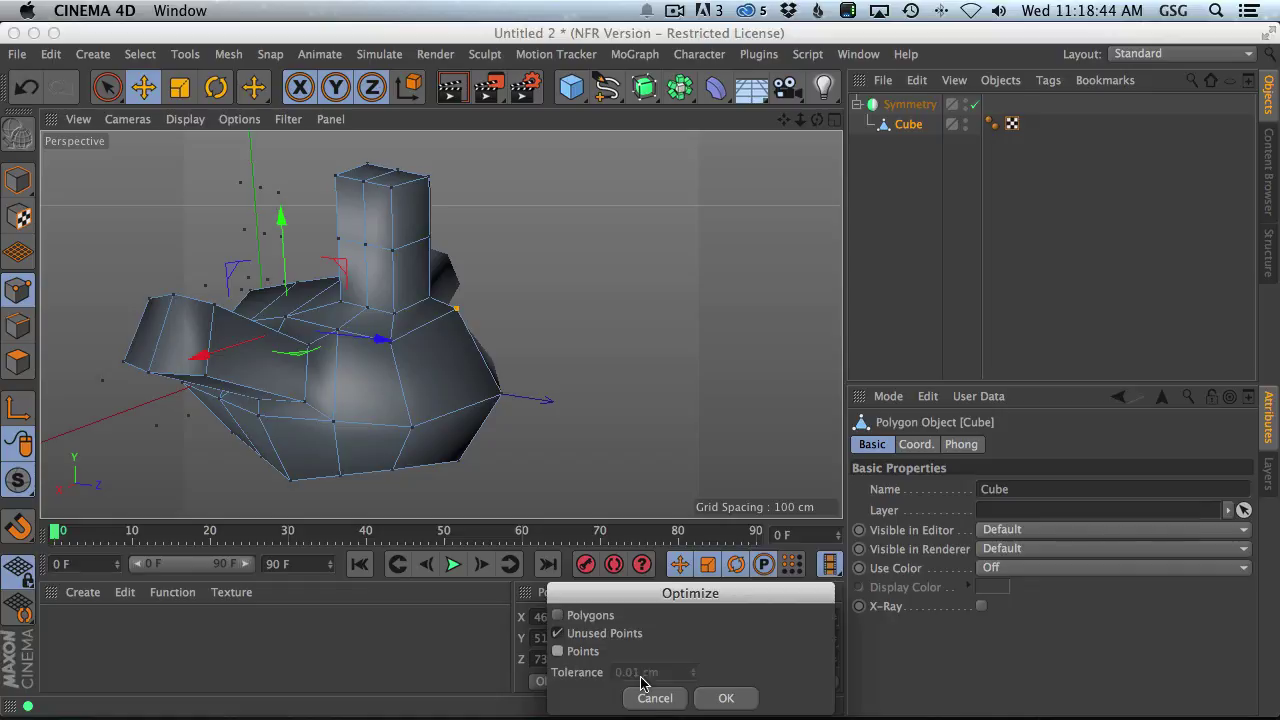
left_click(728, 698)
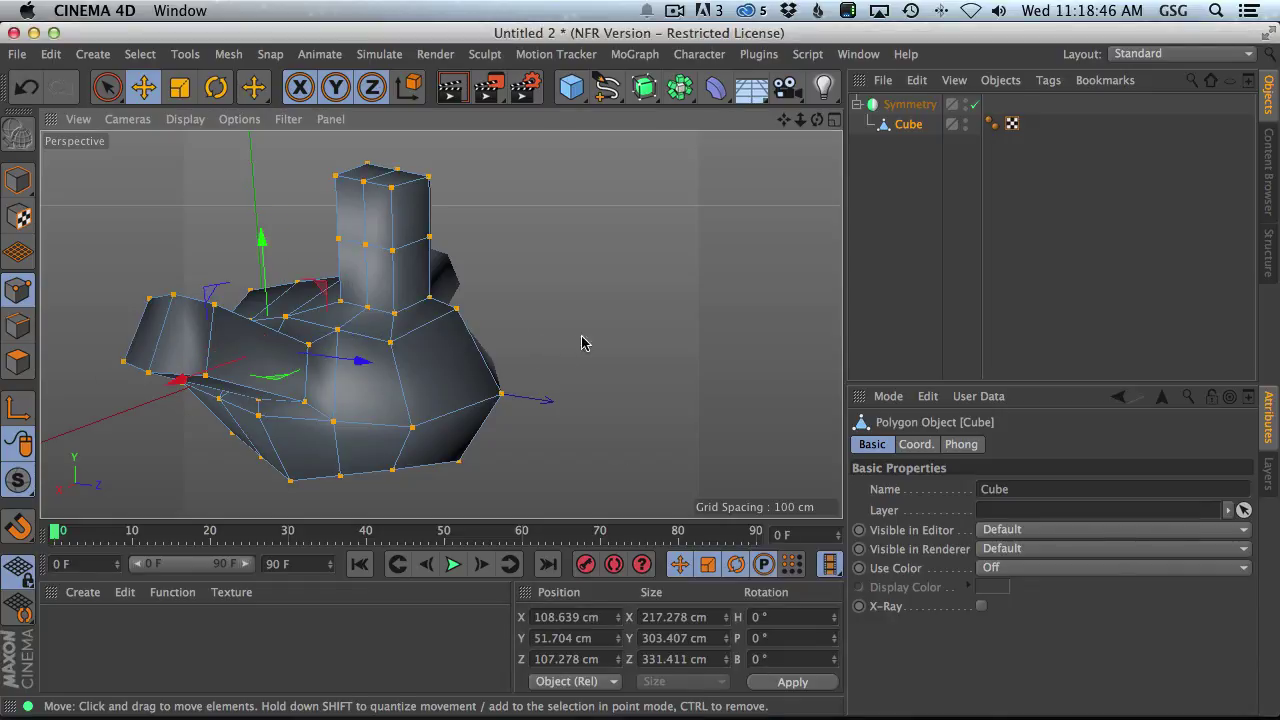
- Try moving a mirror-seam point beside the neck to test the axis clamping, and undo each move
left_click_drag(582, 337, 655, 302, "alt")
left_click(648, 301)
left_click(474, 309)
left_click_drag(516, 328, 514, 354)
key("super+z")
left_click_drag(406, 379, 527, 398)
key("super+z")
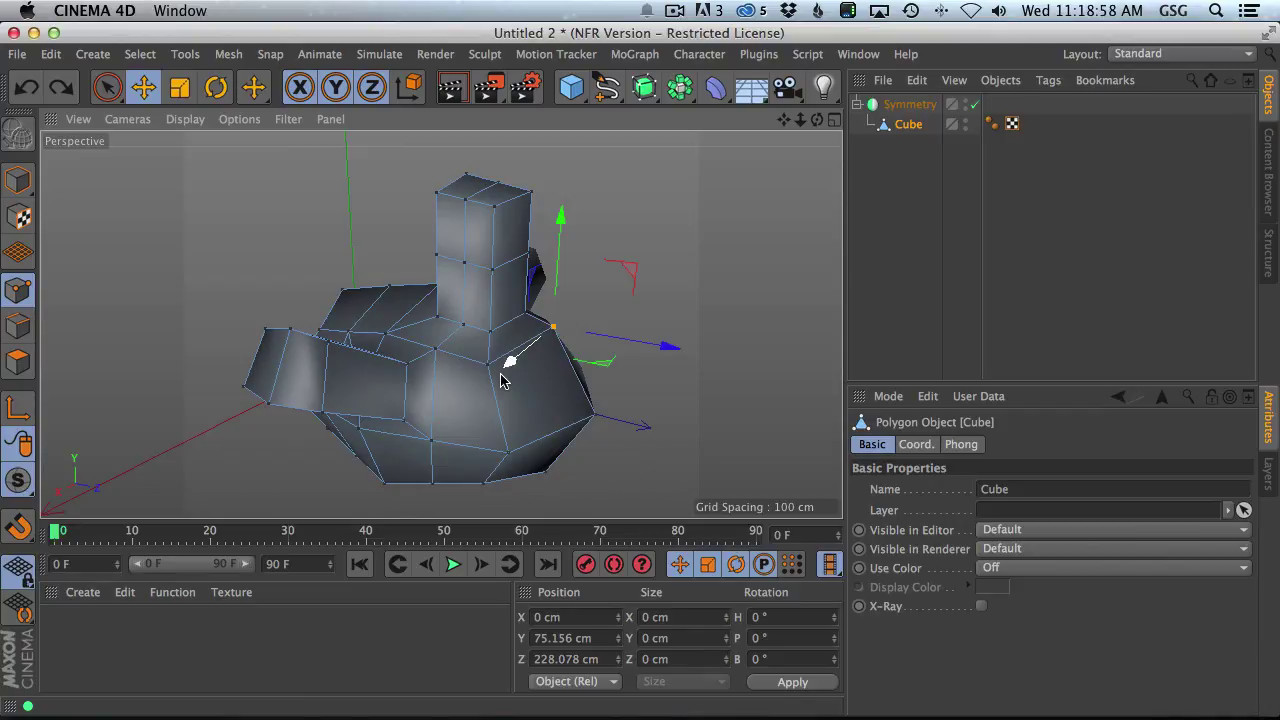
- Switch the interface layout to Sculpting
left_click_drag(483, 388, 528, 340, "alt")
scroll(528, 340, "up", 3)
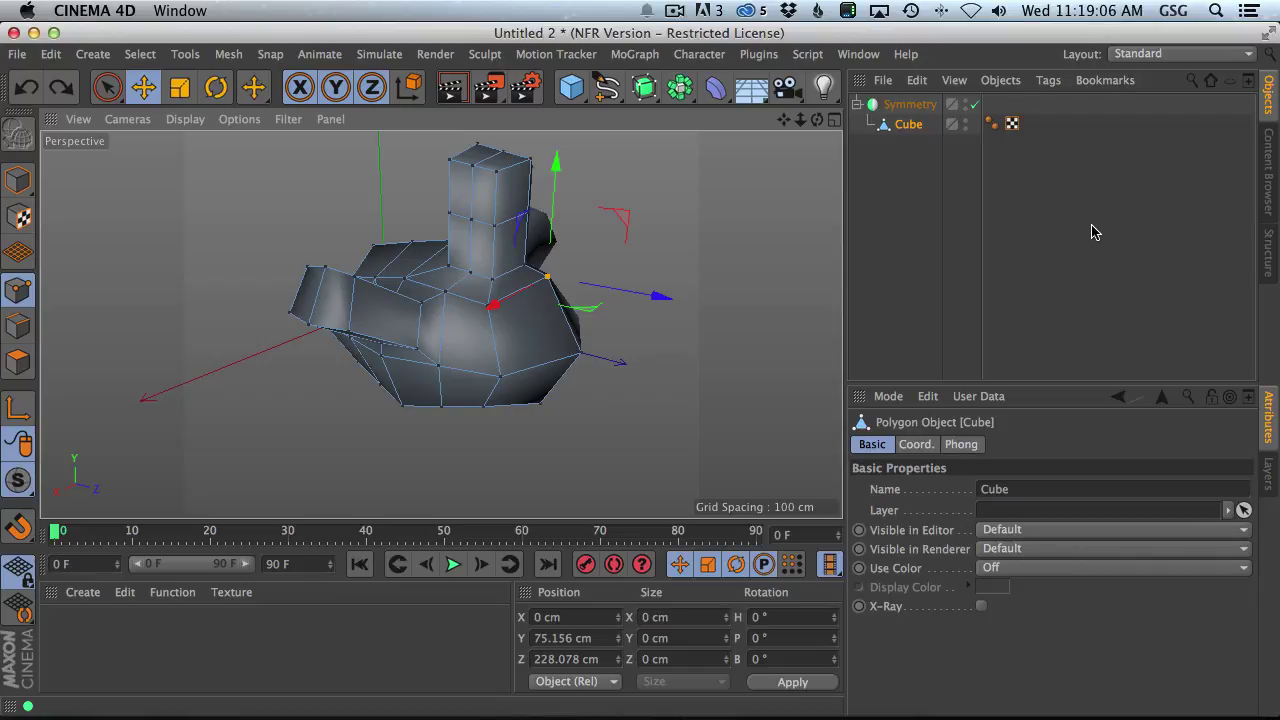
left_click_drag(500, 323, 557, 334, "alt")
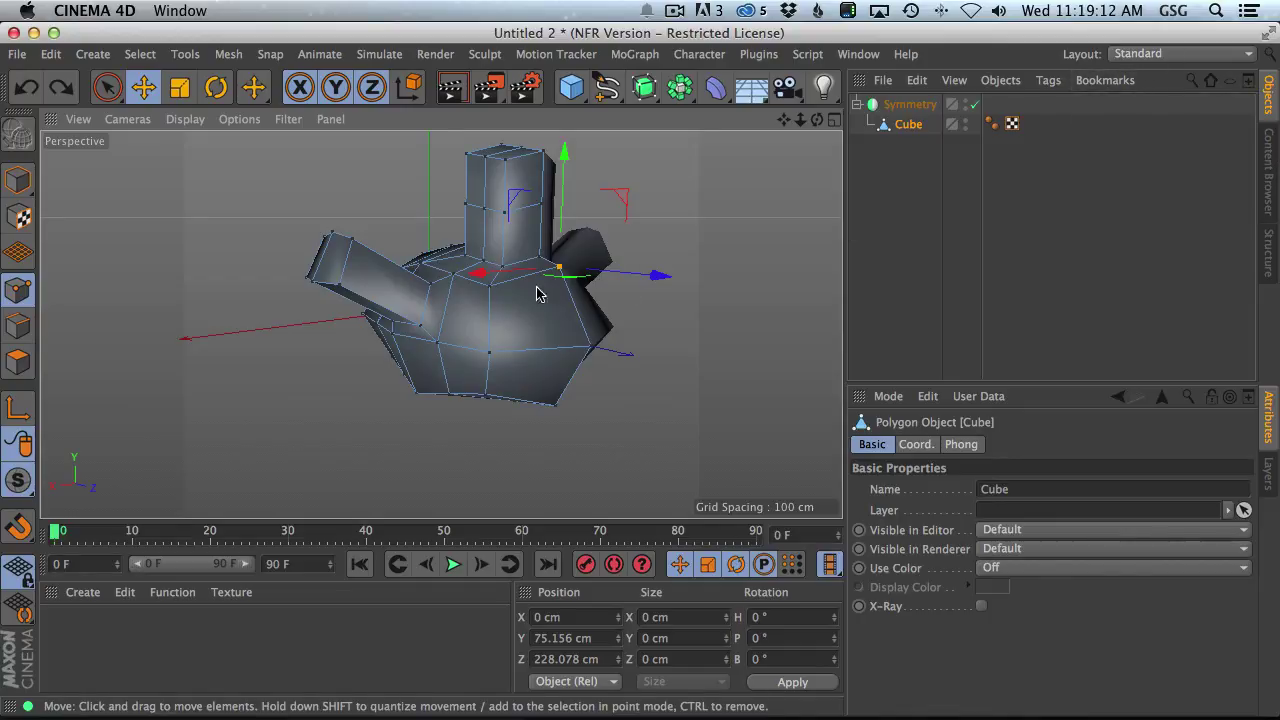
left_click_drag(537, 286, 495, 323, "alt")
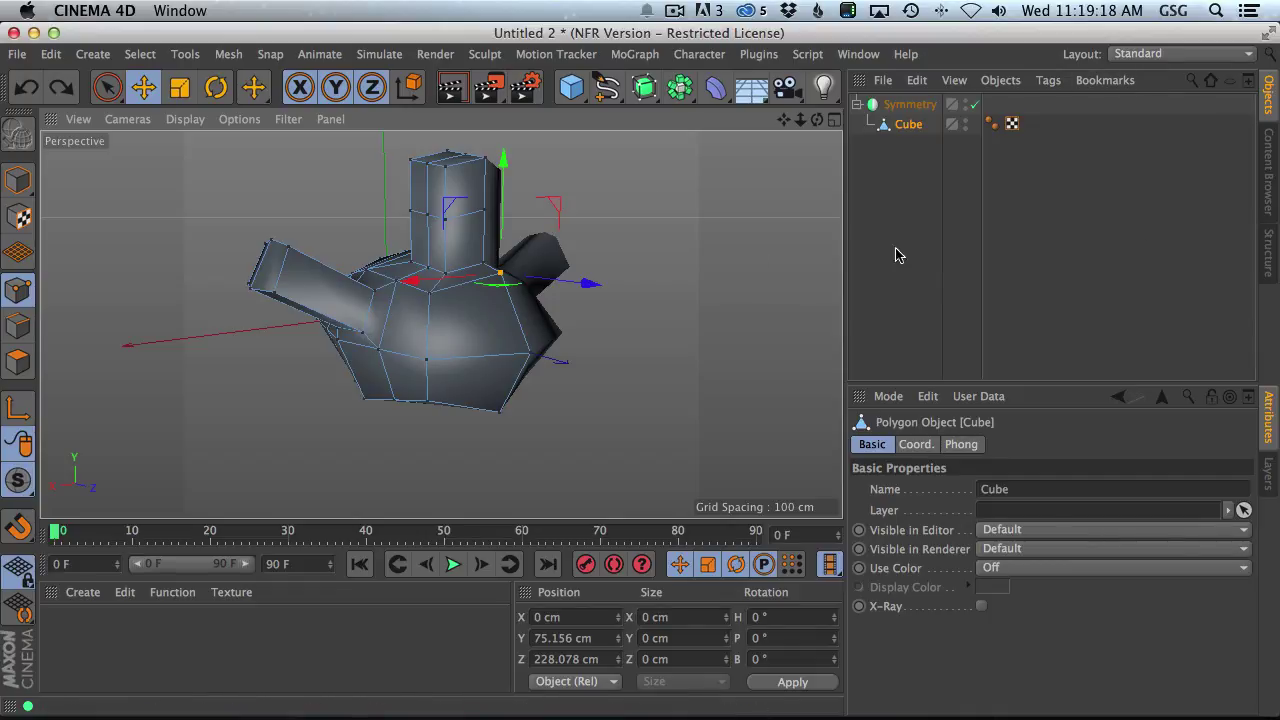
left_click_drag(467, 310, 747, 291, "alt")
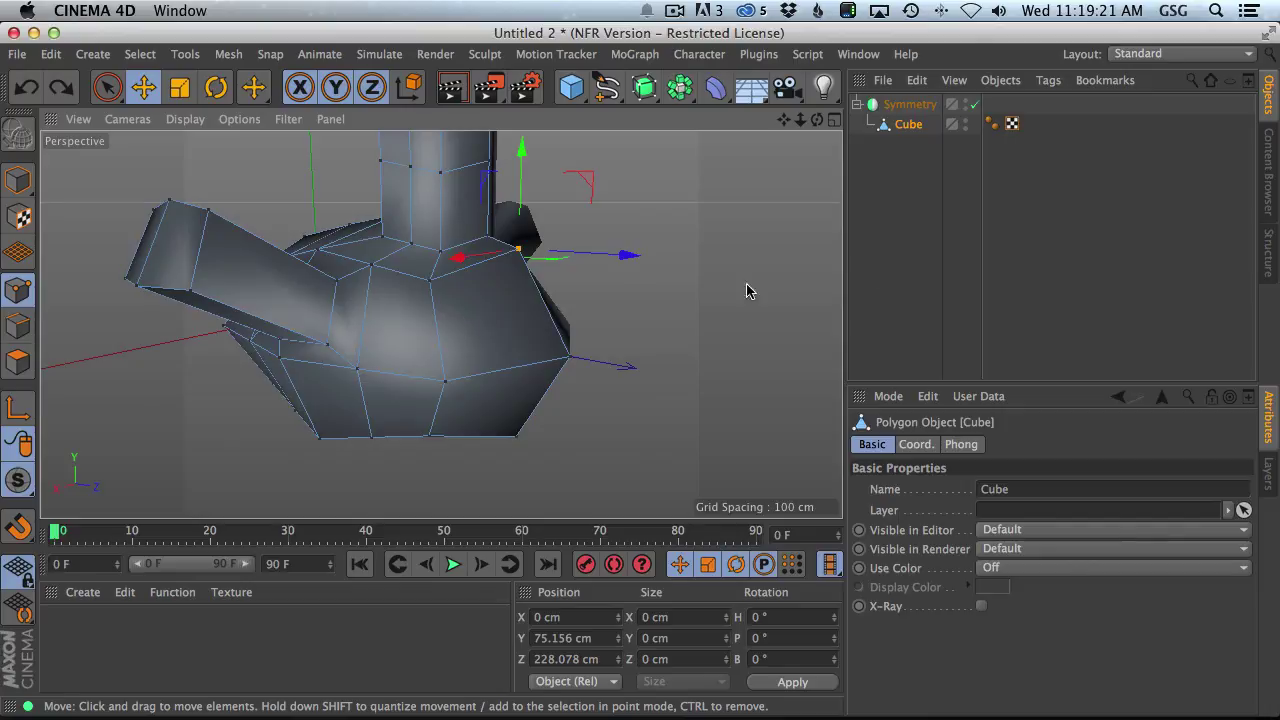
left_click(1155, 55)
left_click(1152, 201)
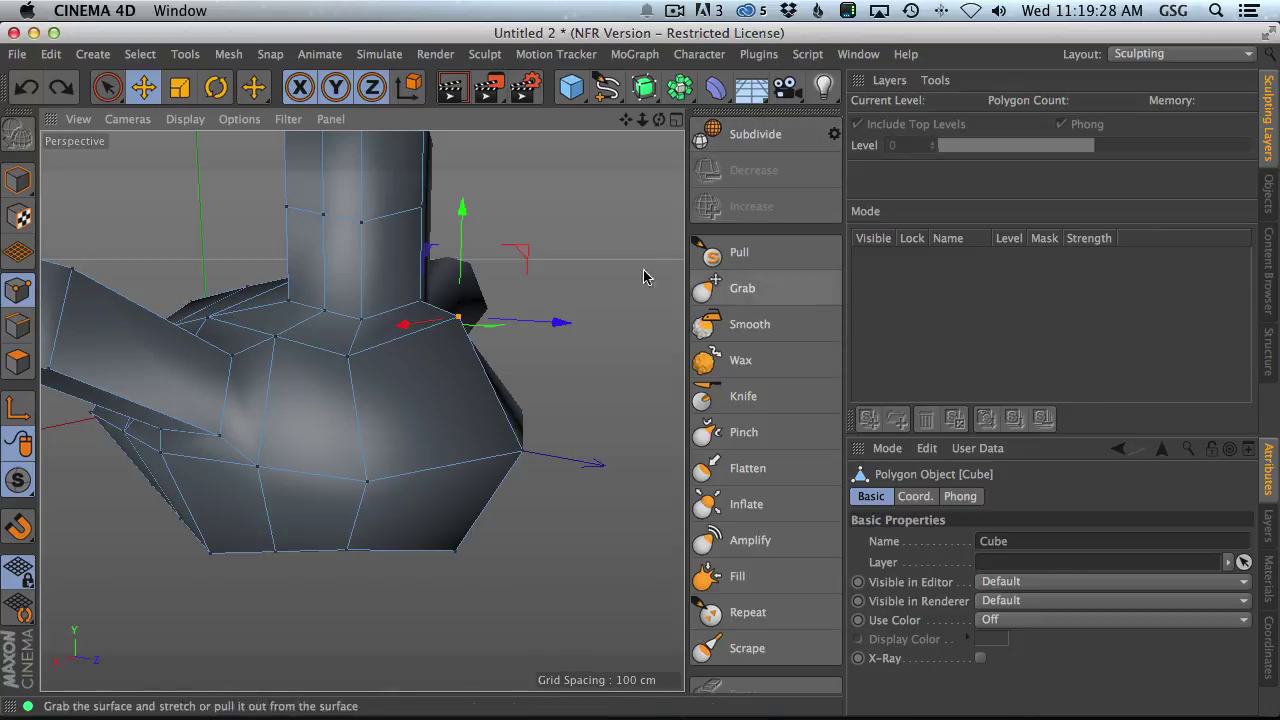
- Activate the Grab sculpting brush and enlarge its size to about 123
left_click_drag(646, 274, 422, 349, "alt")
scroll(520, 355, "down", 4)
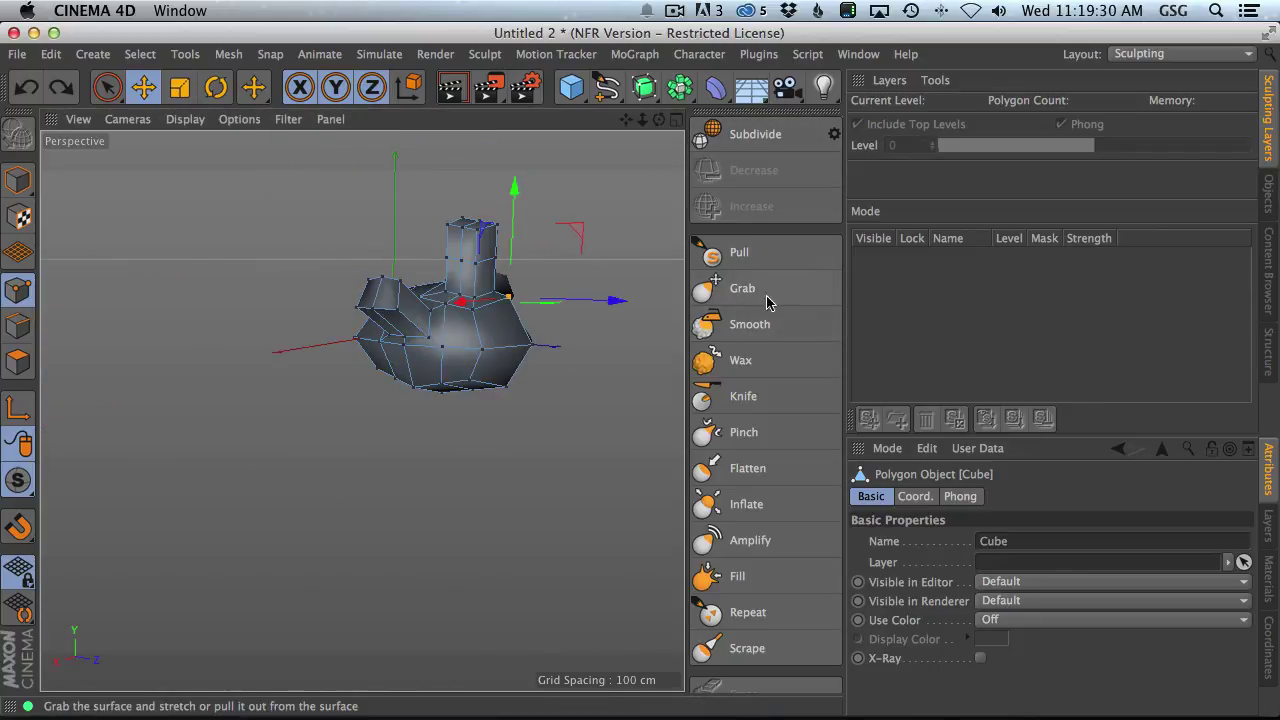
left_click(736, 292)
right_click_drag(442, 281, 563, 263, "alt")
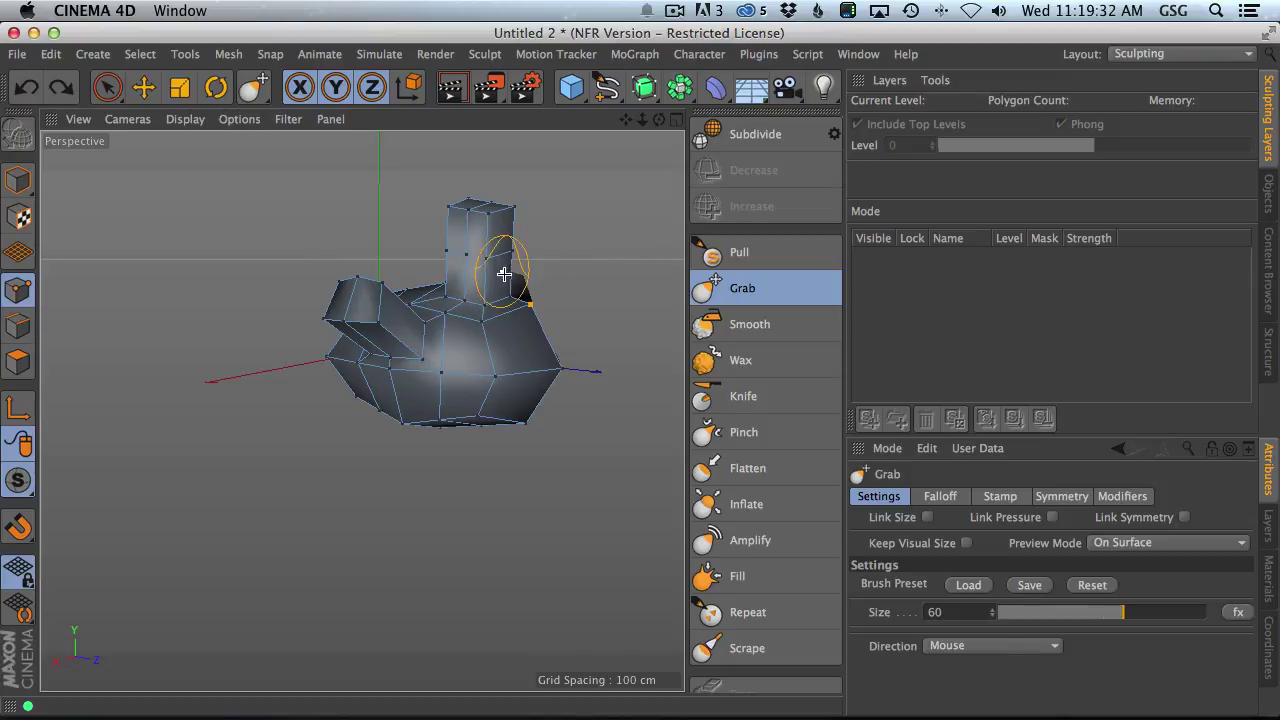
left_click_drag(498, 282, 565, 278, "alt")
right_click_drag(565, 277, 515, 250, "alt")
mouse_move(515, 250)
middle_mouse_down()
mouse_move(591, 243)
mouse_move(519, 255)
middle_mouse_up()
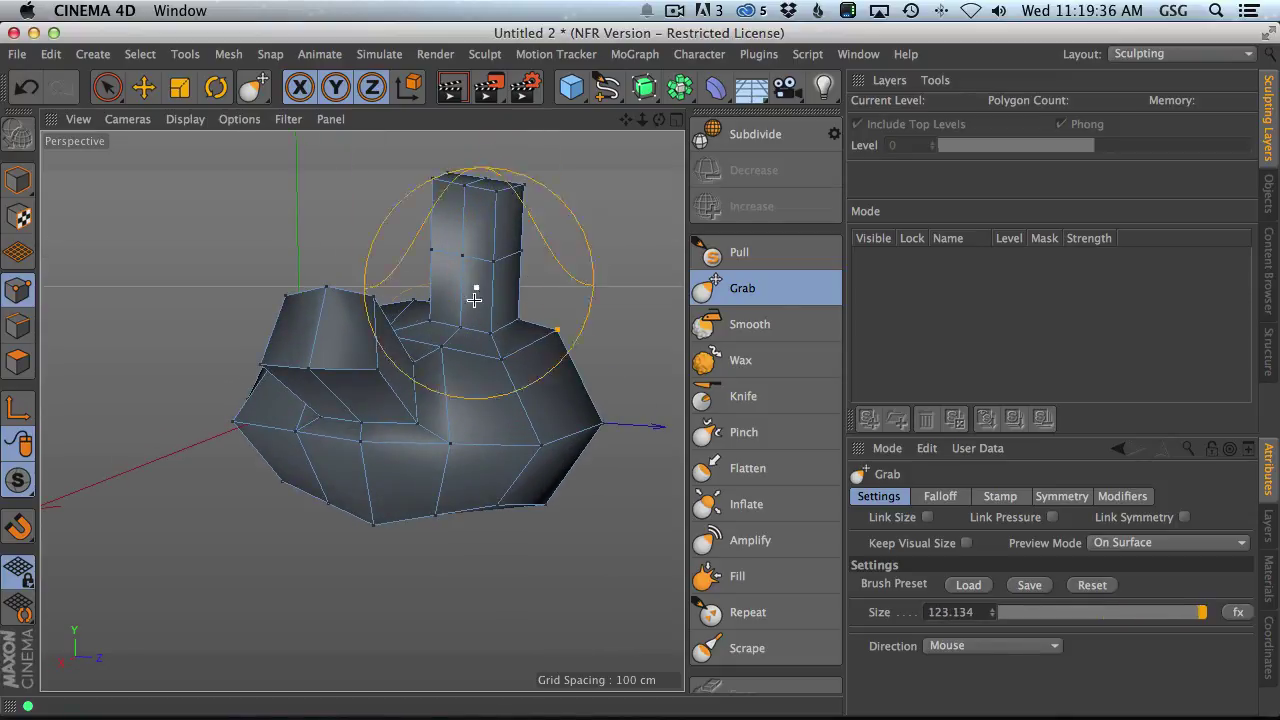
- Try pulling the seam point behind the neck outwards and back with the Grab brush, and undo the last stroke
left_click_drag(557, 328, 680, 347)
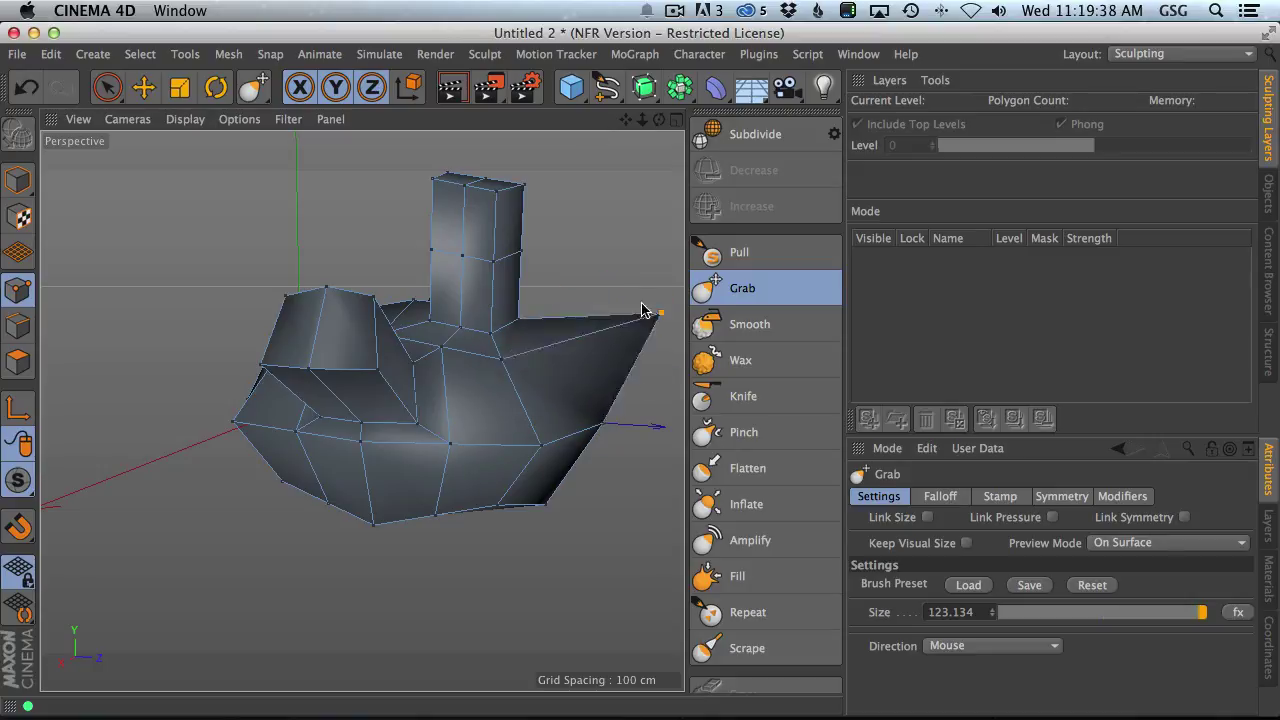
left_click_drag(648, 306, 571, 349)
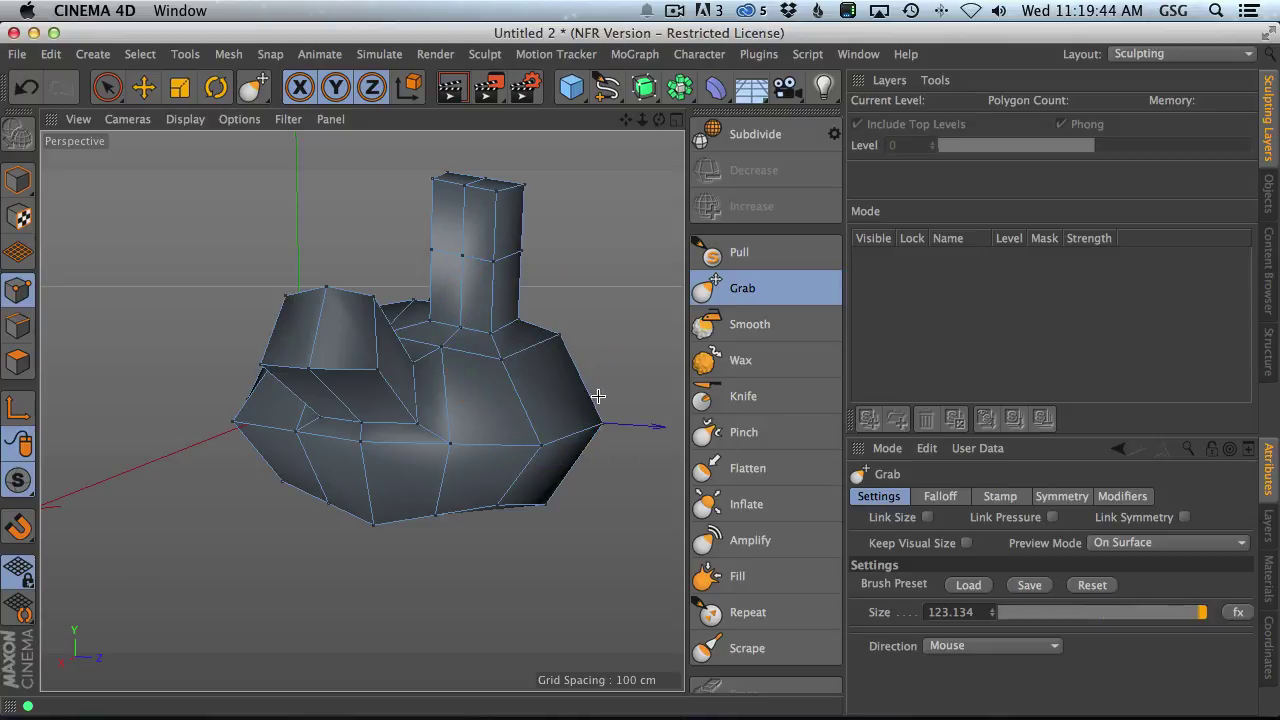
left_click_drag(540, 362, 555, 349)
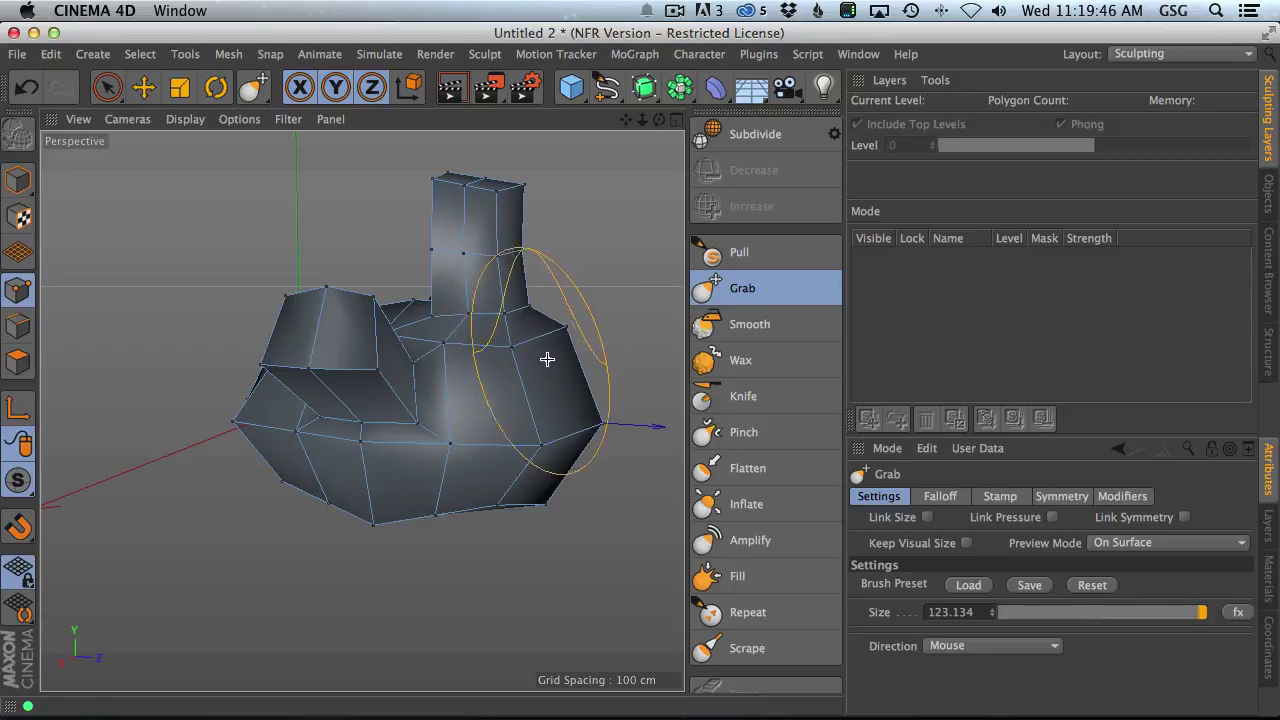
key("ctrl+z")
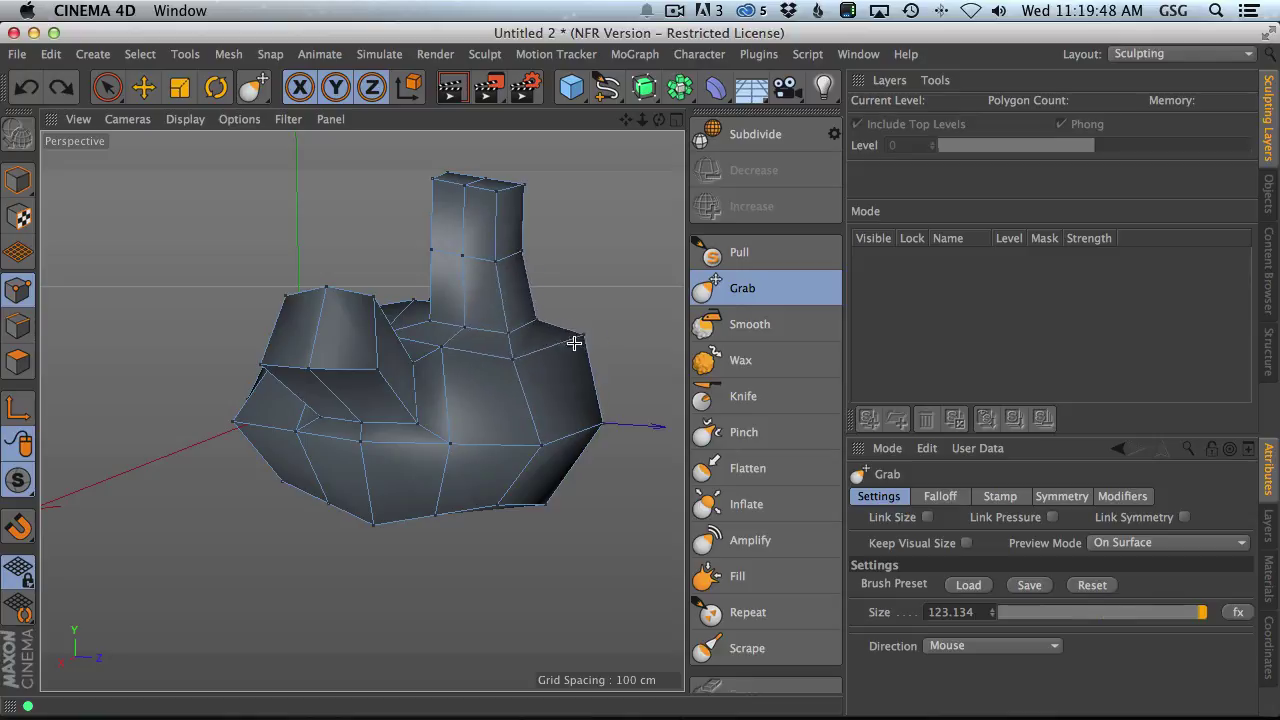
- Widen and round the upright extrusion into a head with the Grab brush, enlarging the brush to about 183
left_click_drag(514, 251, 584, 256)
mouse_move(445, 250)
left_mouse_down()
mouse_move(594, 268)
mouse_move(570, 254)
left_mouse_up()
key("super+z")
mouse_move(470, 269)
left_mouse_down("alt")
mouse_move(563, 297)
mouse_move(429, 220)
mouse_move(366, 226)
mouse_move(476, 199)
mouse_move(443, 289)
mouse_move(457, 303)
mouse_move(417, 249)
left_mouse_up("alt")
mouse_move(436, 309)
middle_mouse_down()
mouse_move(508, 304)
mouse_move(440, 297)
mouse_move(455, 289)
mouse_move(543, 305)
middle_mouse_up()
middle_click(526, 322)
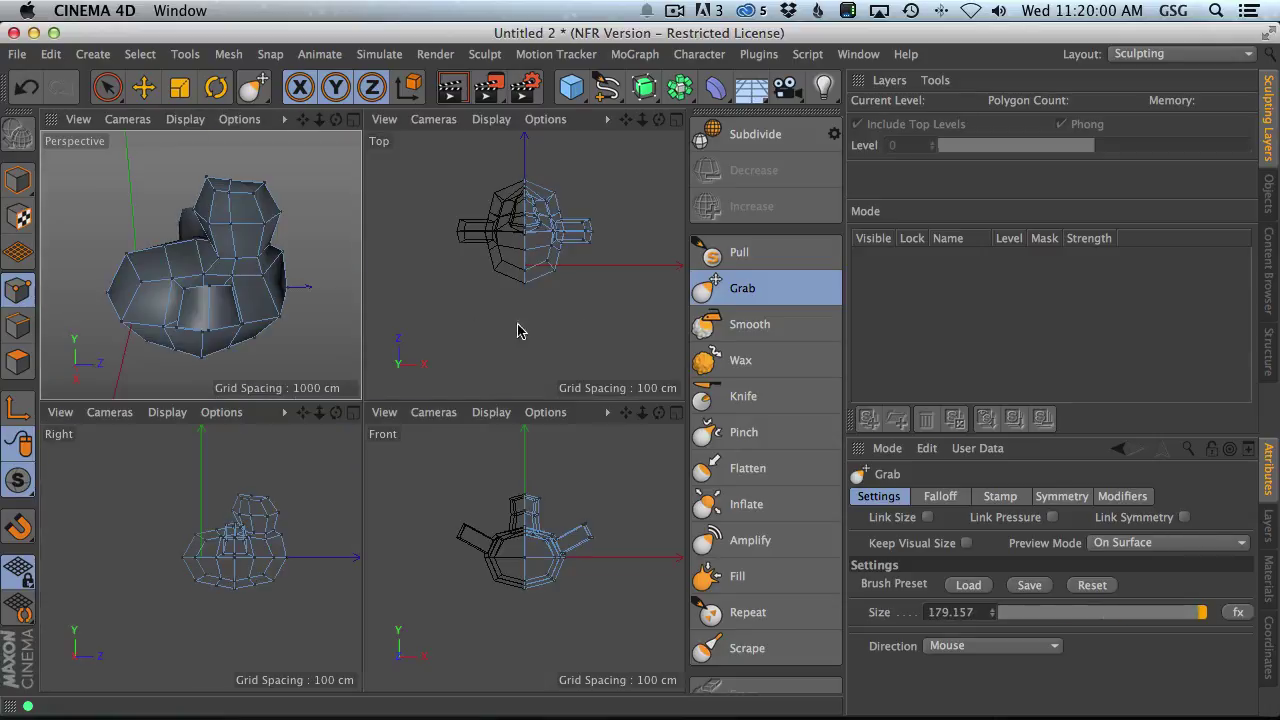
middle_click_drag(240, 288, 245, 266)
middle_click(331, 265)
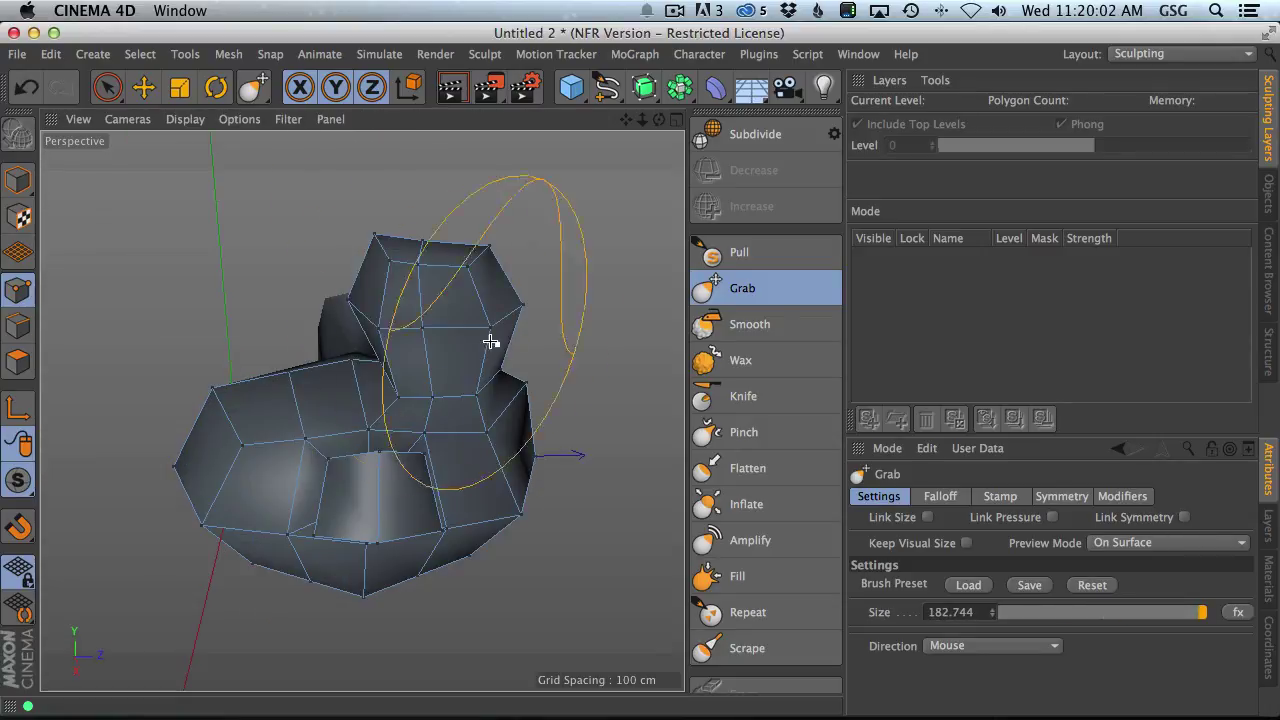
- Reduce the Grab brush size to about 127 and pull the top of the head upwards
mouse_move(435, 319)
middle_mouse_down()
mouse_move(466, 320)
mouse_move(373, 320)
middle_mouse_up()
mouse_move(367, 328)
middle_mouse_down()
mouse_move(346, 306)
mouse_move(412, 311)
mouse_move(449, 334)
mouse_move(403, 310)
middle_mouse_up()
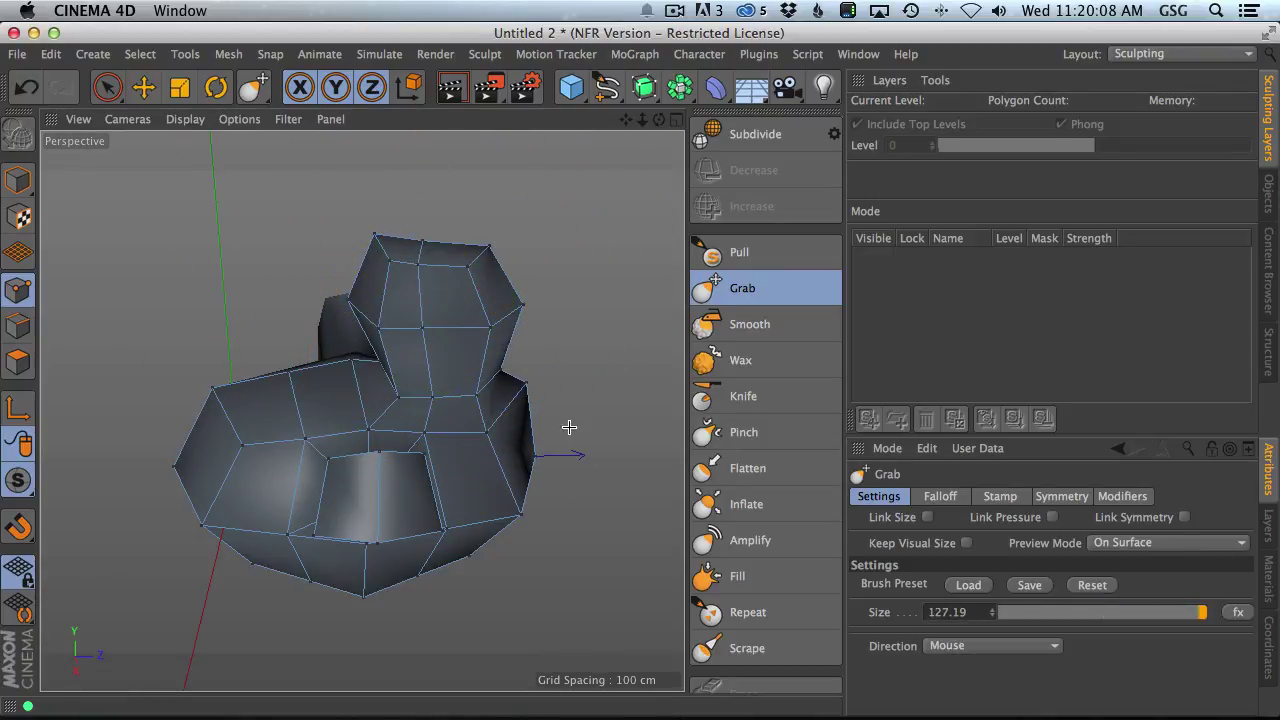
left_click(739, 252)
left_click(735, 298)
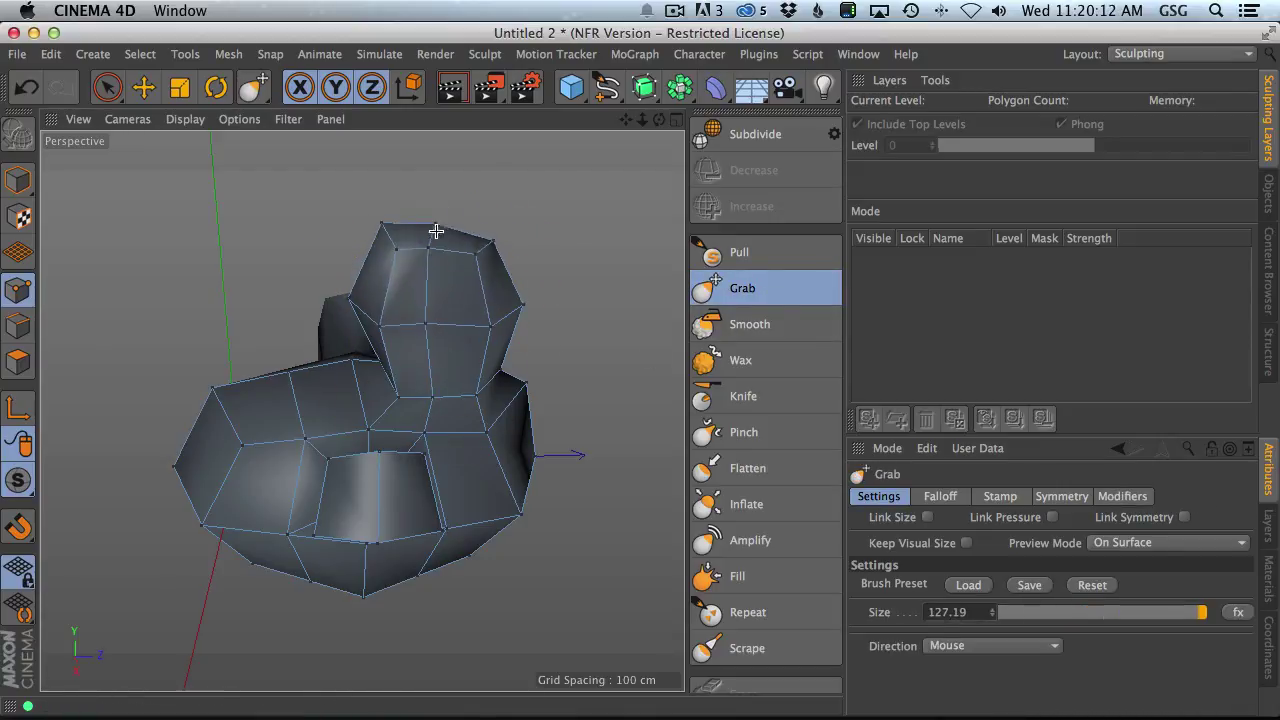
- Refine the head and neck contours from several sides with the Grab brush at a size of about 38
mouse_move(446, 277)
left_mouse_down("alt")
mouse_move(408, 266)
mouse_move(416, 225)
mouse_move(434, 243)
left_mouse_up("alt")
middle_click_drag(434, 243, 428, 243)
mouse_move(428, 243)
left_mouse_down("alt")
mouse_move(434, 321)
mouse_move(409, 223)
left_mouse_up("alt")
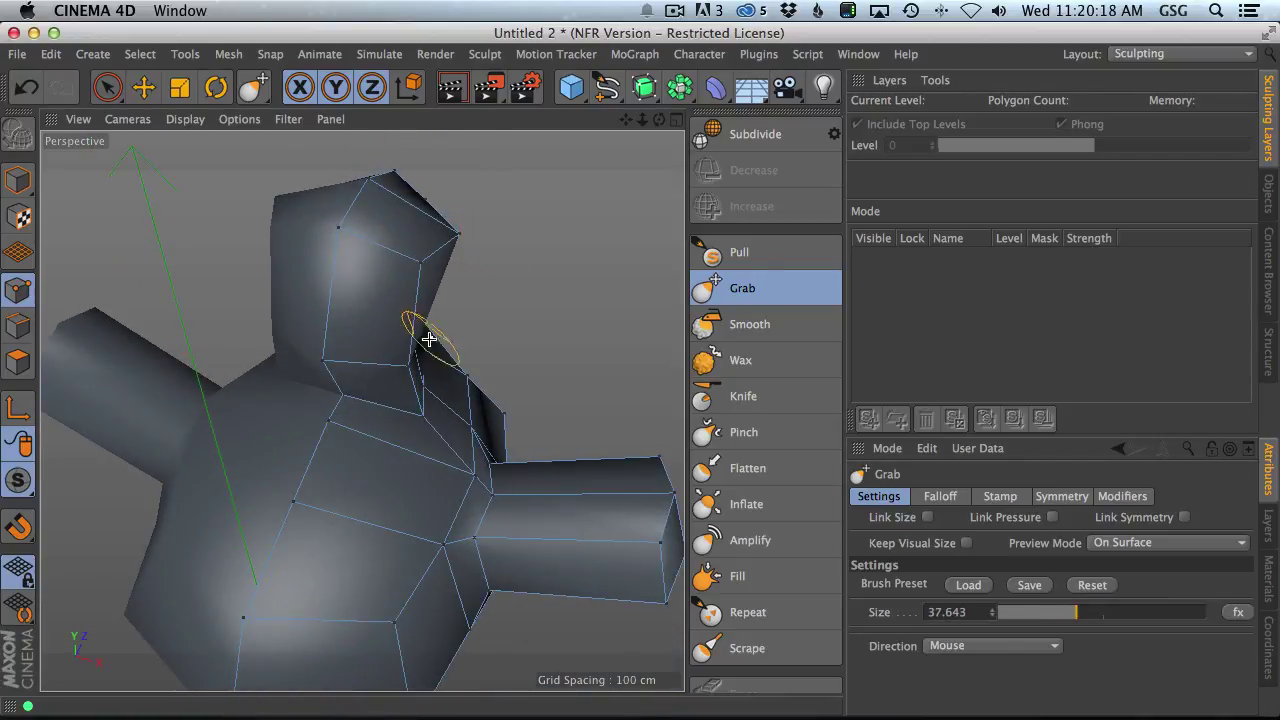
mouse_move(423, 360)
left_mouse_down("alt")
mouse_move(409, 297)
mouse_move(243, 337)
mouse_move(551, 317)
mouse_move(594, 280)
mouse_move(507, 302)
mouse_move(500, 249)
mouse_move(580, 180)
mouse_move(650, 232)
mouse_move(571, 277)
mouse_move(580, 194)
mouse_move(500, 306)
mouse_move(591, 371)
left_mouse_up("alt")
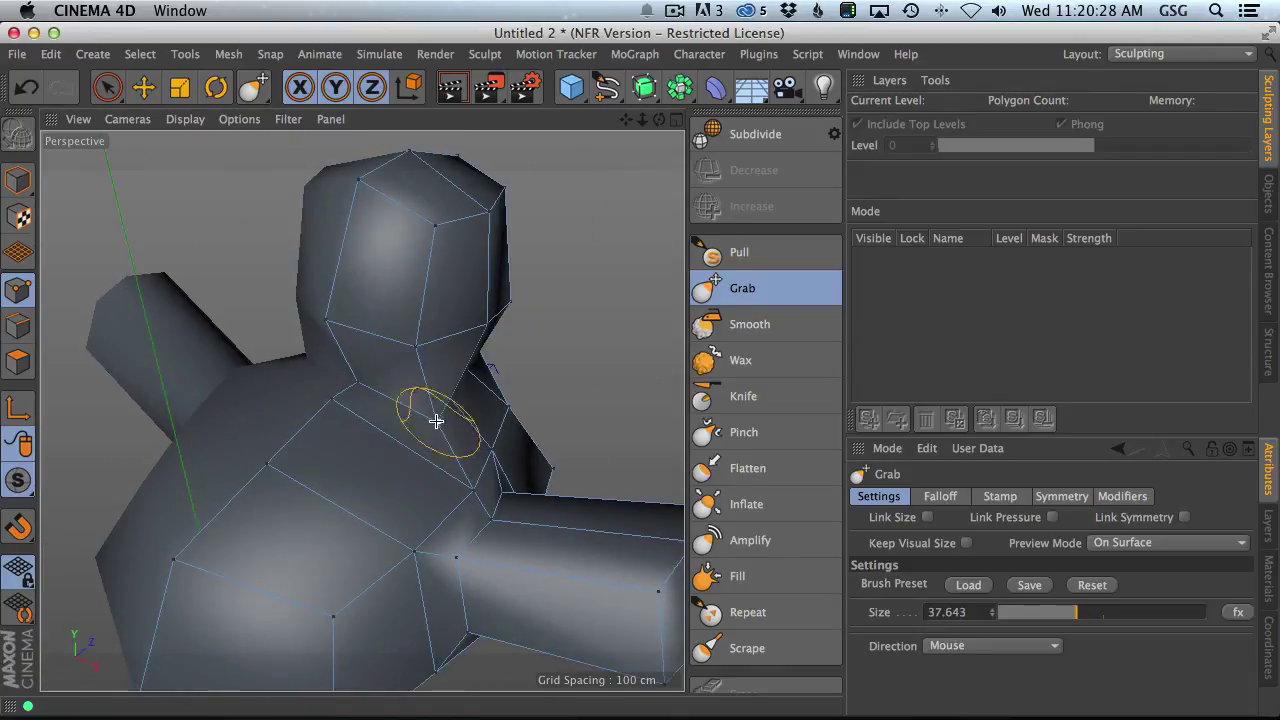
left_click_drag(434, 420, 277, 420, "alt")
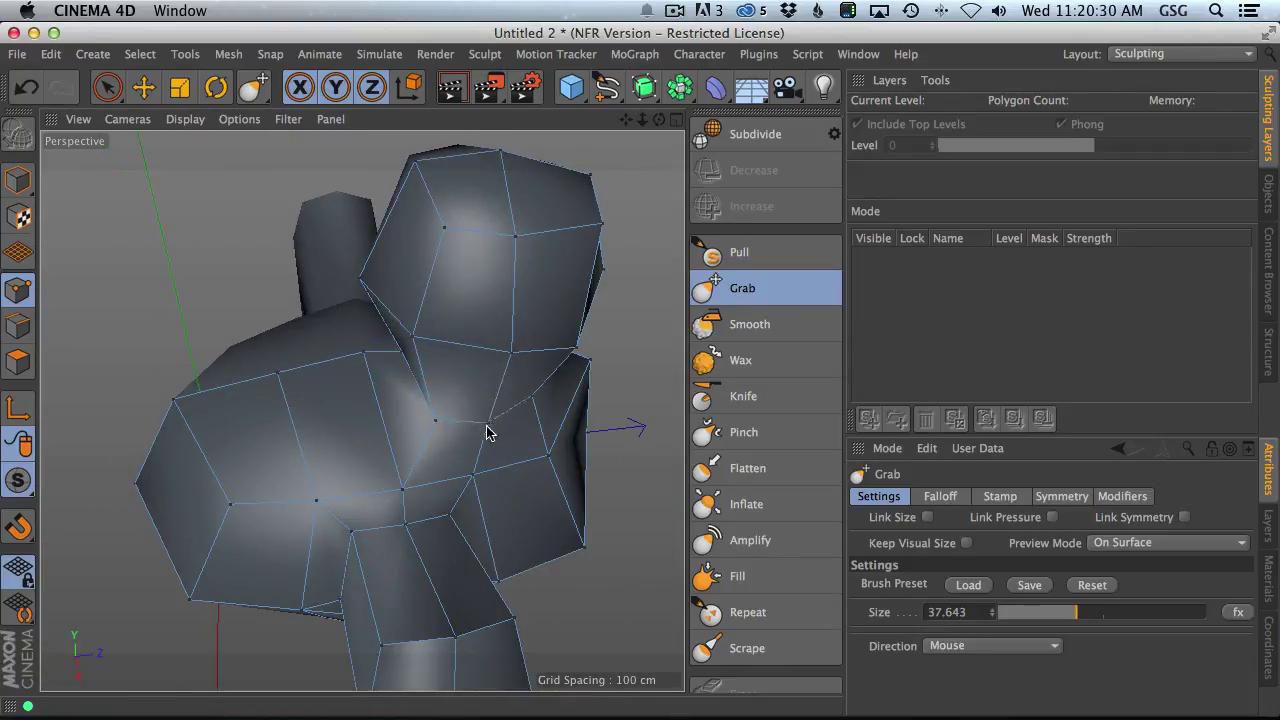
- Enlarge the Grab brush to about 147 and reshape the underside of the body
mouse_move(506, 414)
left_mouse_down("alt")
mouse_move(503, 380)
mouse_move(578, 393)
mouse_move(437, 317)
mouse_move(471, 317)
mouse_move(491, 349)
mouse_move(443, 386)
mouse_move(509, 388)
mouse_move(505, 432)
mouse_move(314, 397)
left_mouse_up("alt")
scroll(508, 388, "down", 5)
mouse_move(314, 397)
middle_mouse_down()
mouse_move(329, 366)
mouse_move(371, 420)
middle_mouse_up()
left_click_drag(371, 420, 285, 400, "alt")
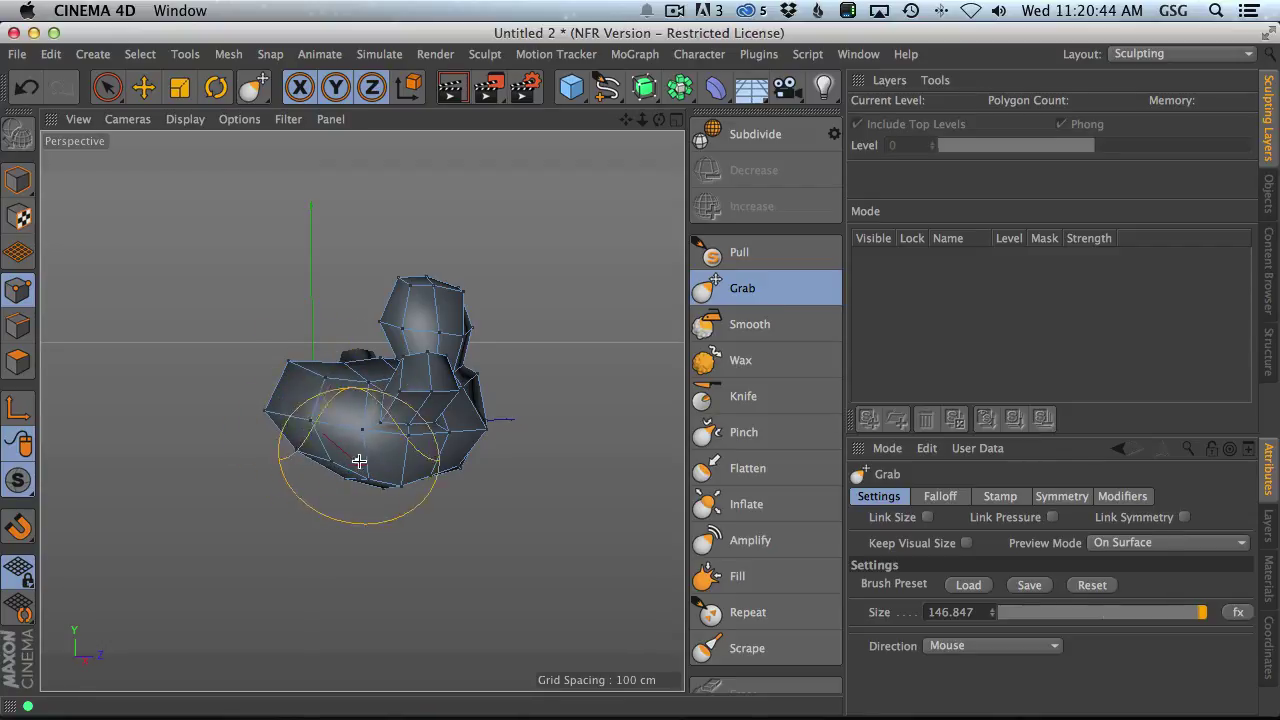
left_click_drag(357, 475, 289, 466)
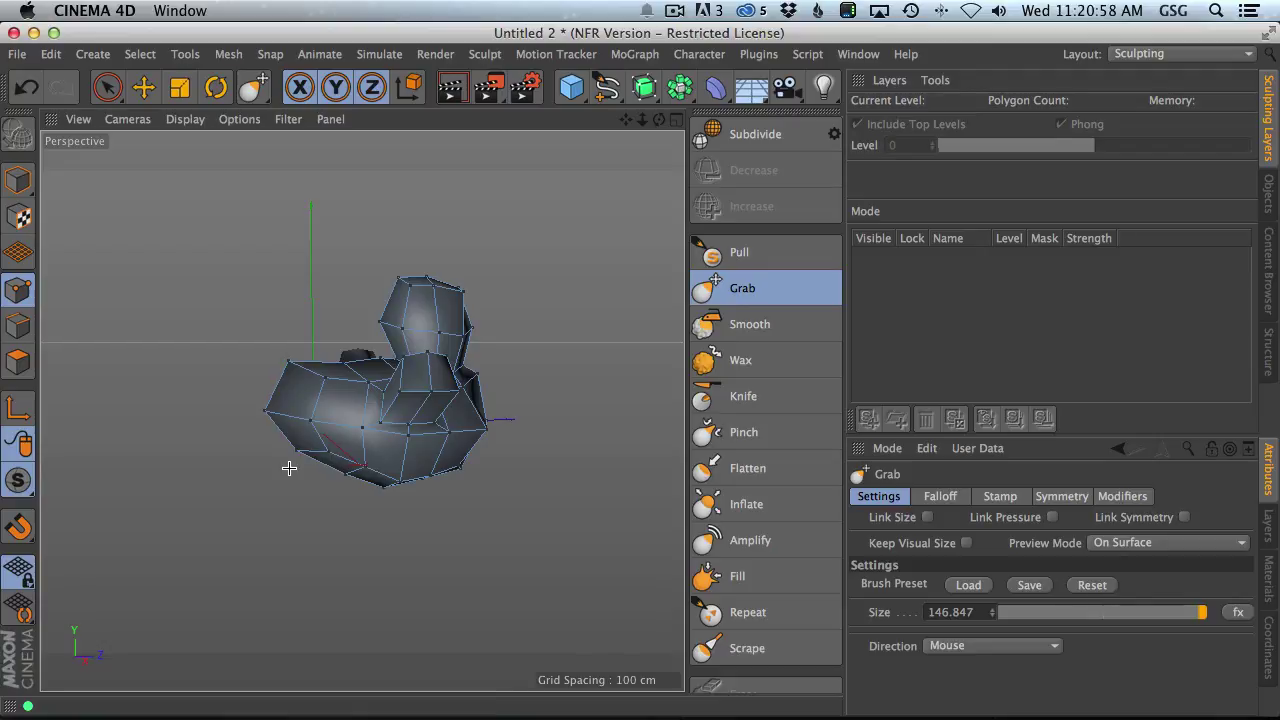
- Maximize the Right view and open its background image settings
key("shift+v")
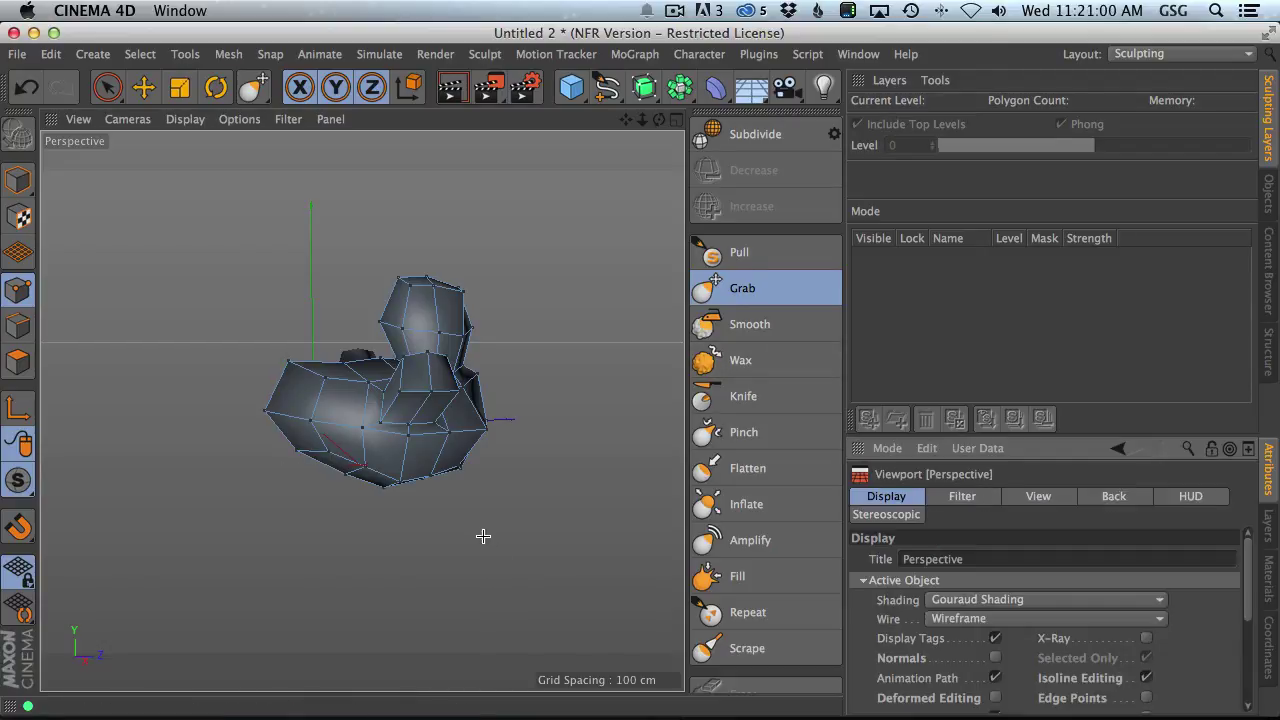
middle_click(460, 505)
middle_click(218, 545)
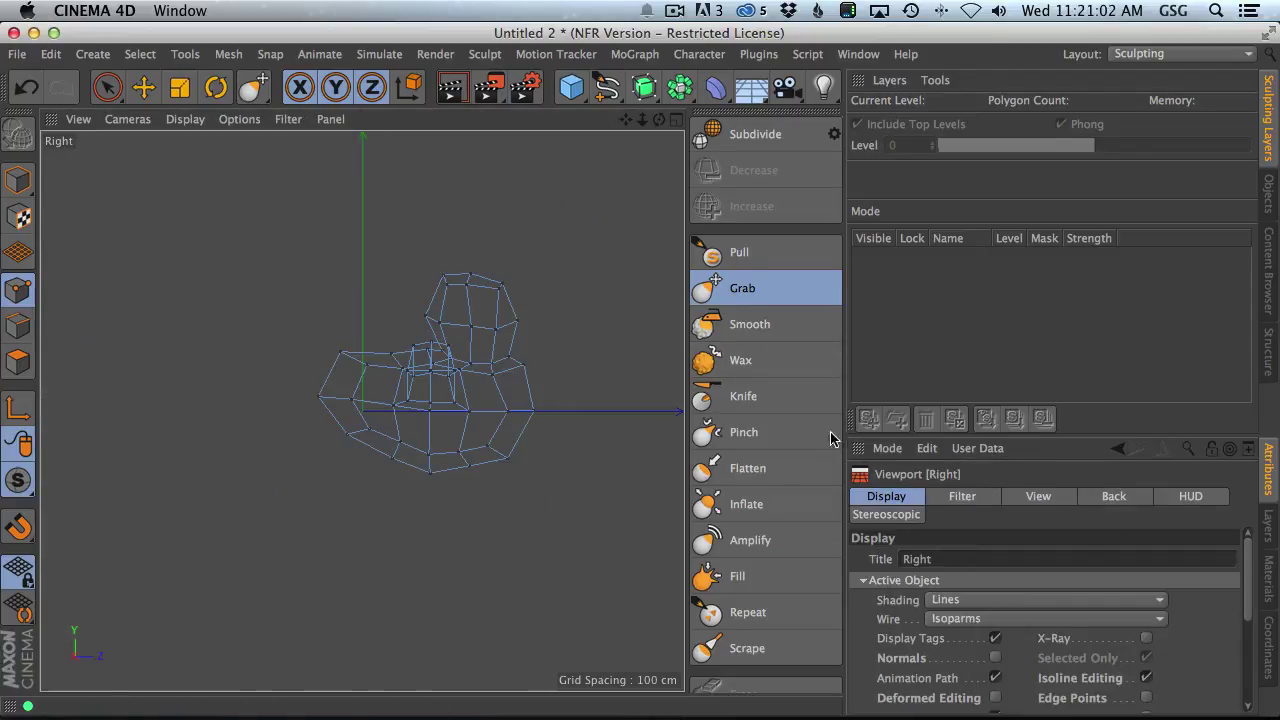
left_click(1040, 499)
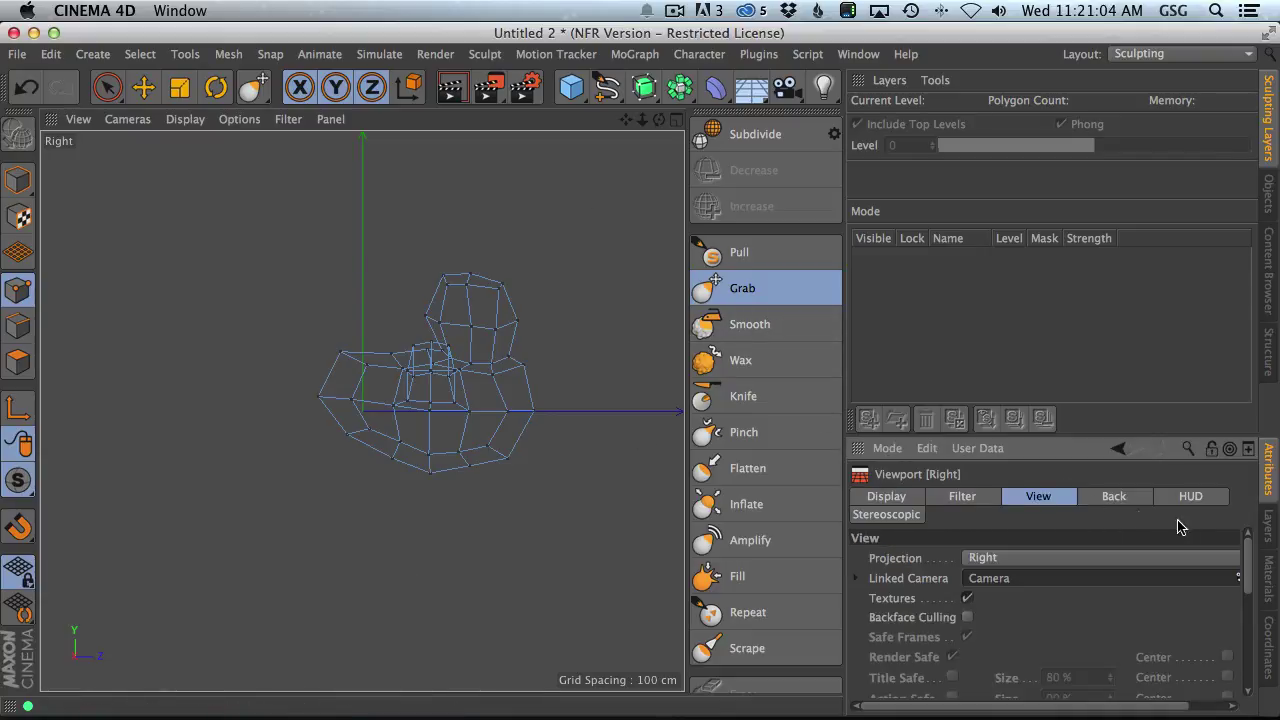
left_click(1122, 498)
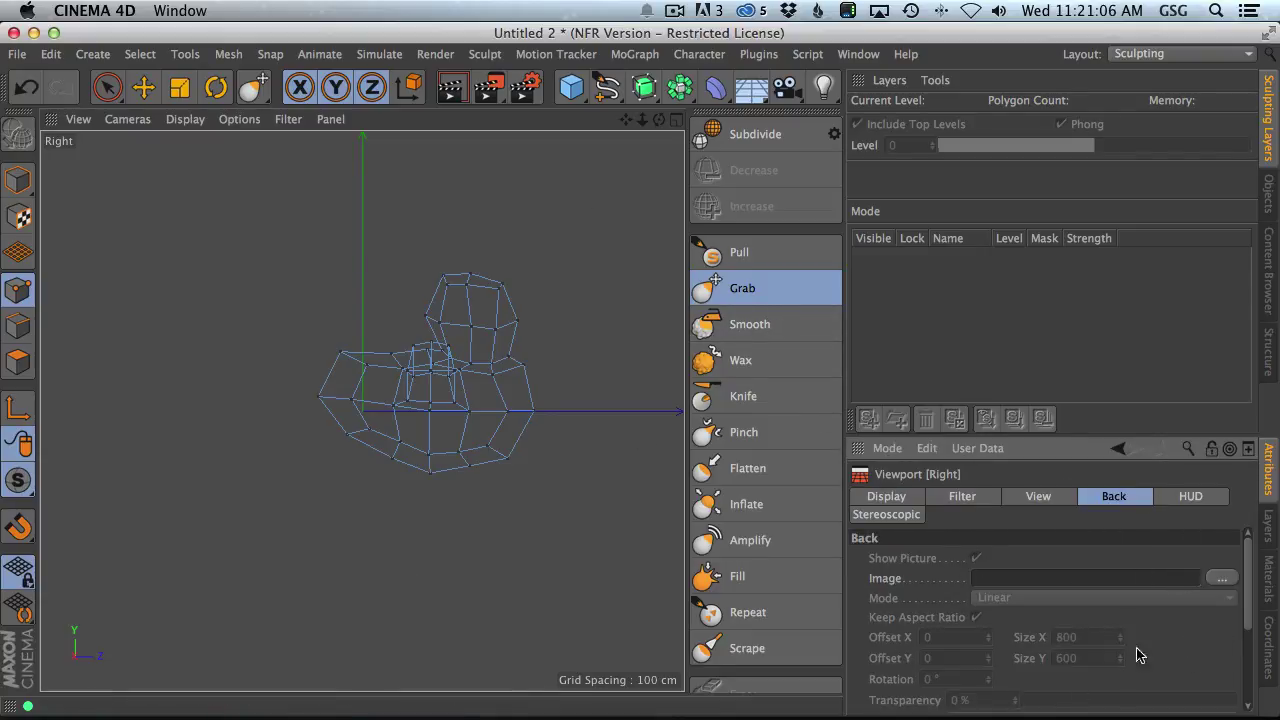
mouse_move(1214, 716)
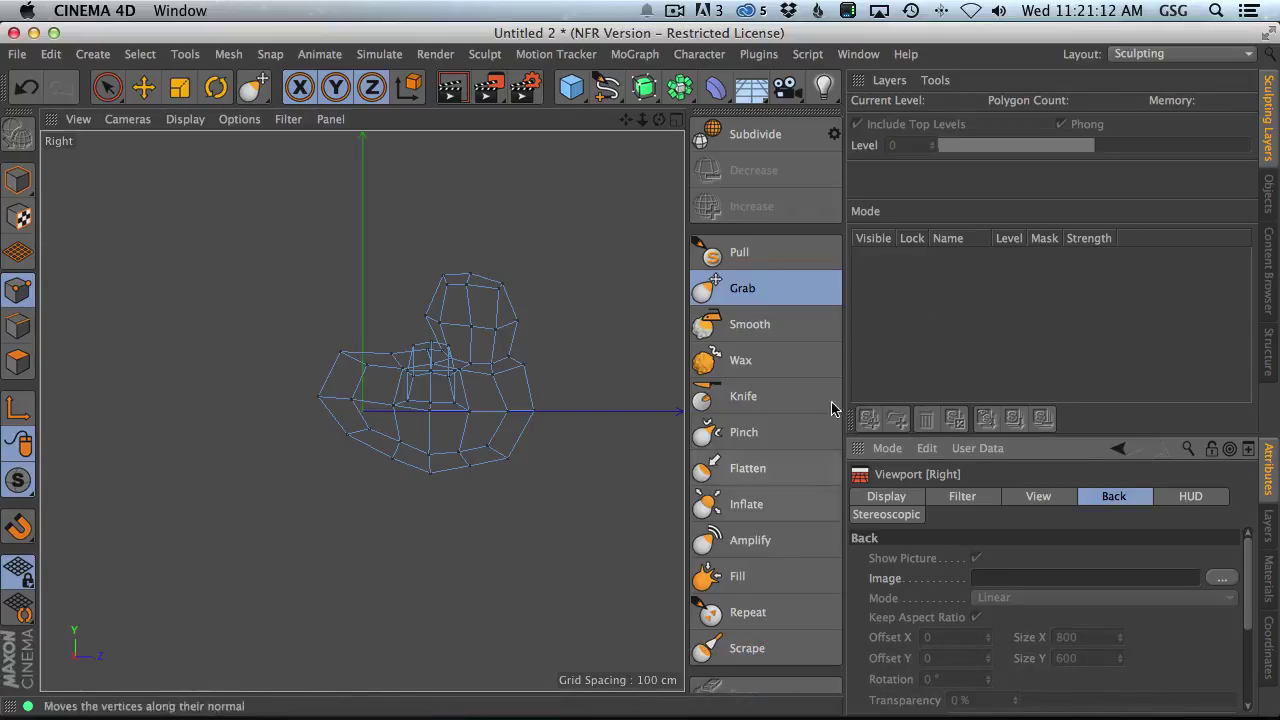
- Return to the perspective view and sweep the wing tip back toward the tail with the Grab brush
middle_click(449, 249)
key("F1")
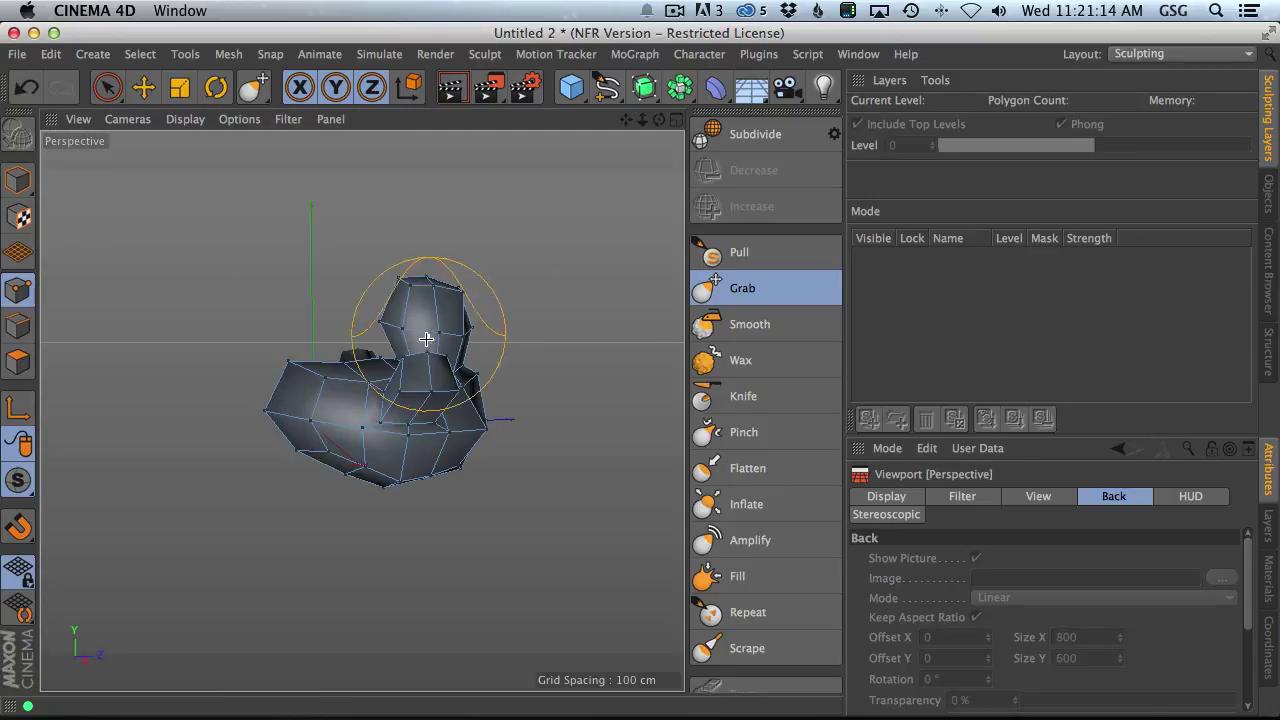
mouse_move(428, 300)
left_mouse_down("alt")
mouse_move(517, 291)
mouse_move(486, 306)
mouse_move(486, 291)
left_mouse_up("alt")
right_click_drag(471, 267, 570, 285, "alt")
middle_click_drag(484, 334, 469, 326)
right_click_drag(460, 338, 340, 477, "alt")
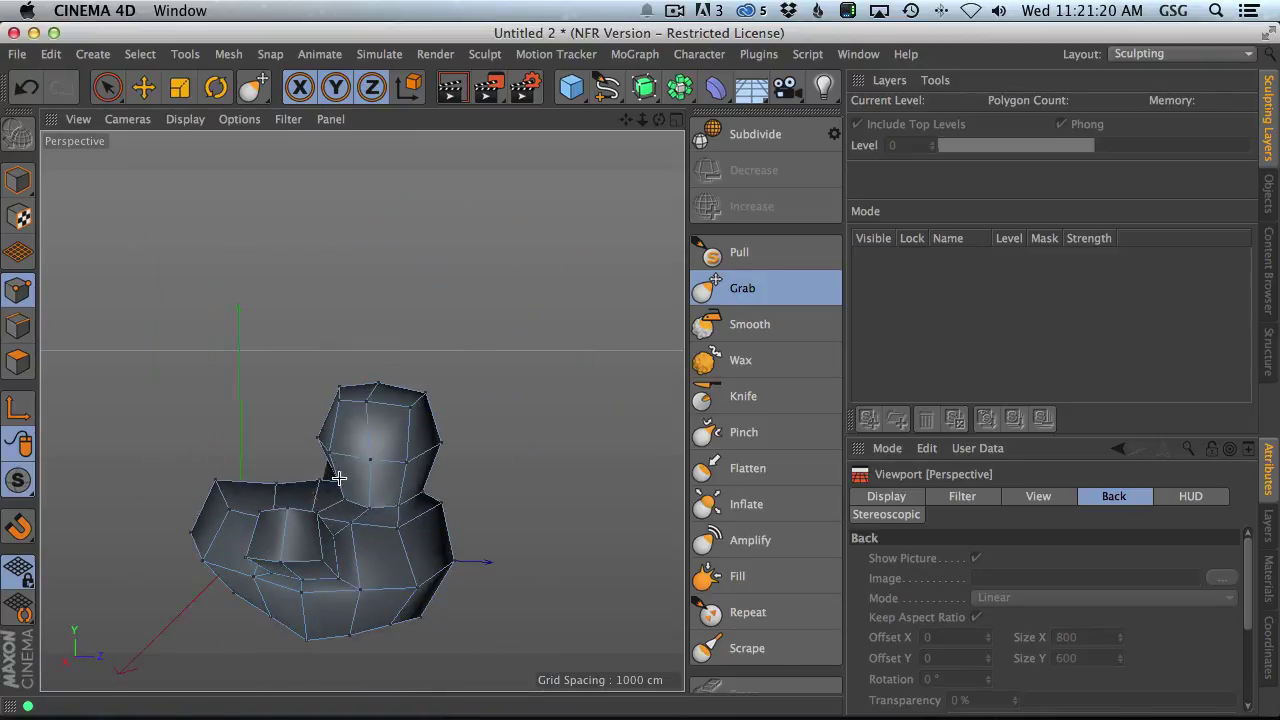
middle_click_drag(340, 477, 437, 420, "alt")
middle_click_drag(352, 428, 419, 426)
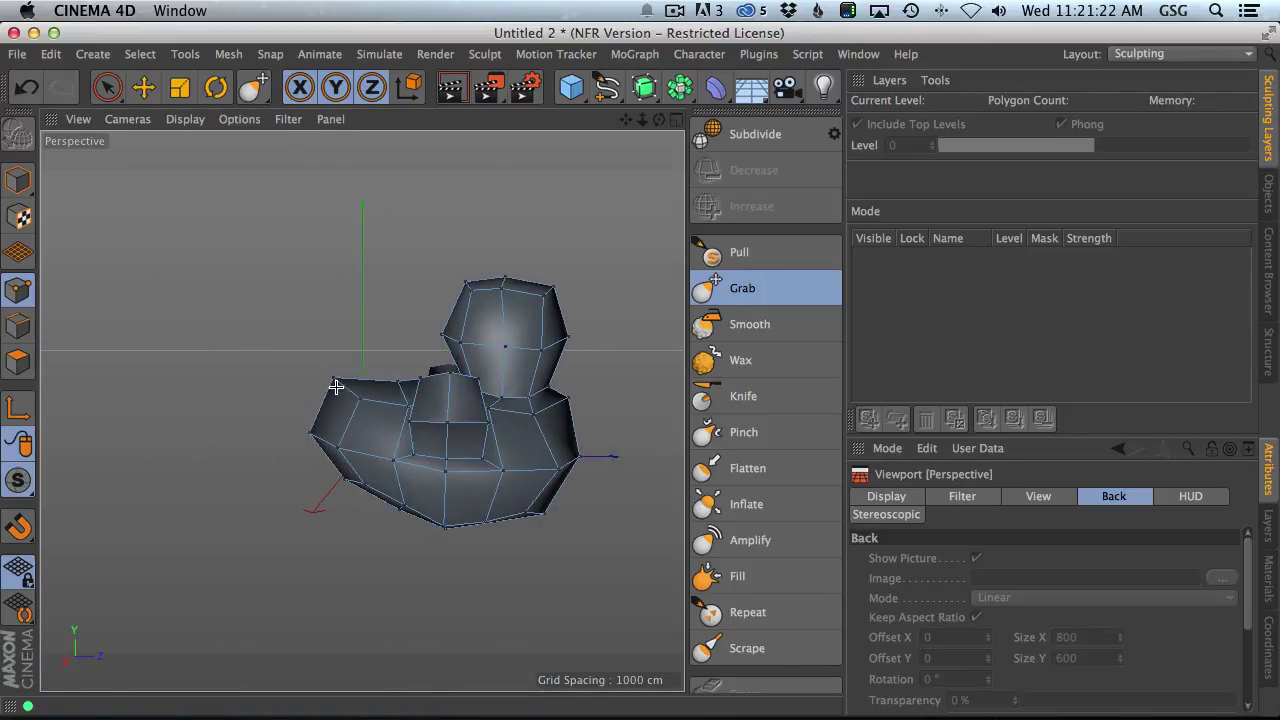
mouse_move(420, 383)
left_mouse_down("alt")
mouse_move(429, 440)
mouse_move(353, 483)
mouse_move(334, 517)
mouse_move(298, 437)
mouse_move(380, 449)
mouse_move(577, 560)
mouse_move(329, 455)
mouse_move(371, 591)
mouse_move(300, 424)
left_mouse_up("alt")
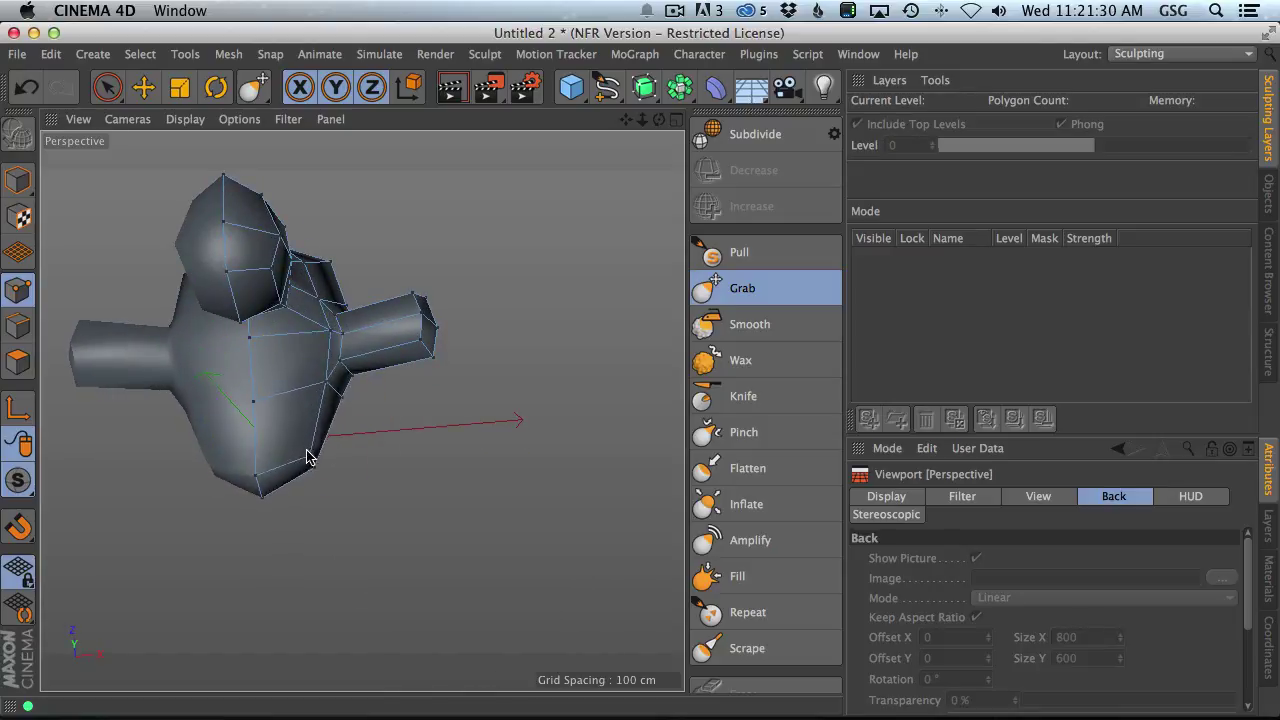
mouse_move(349, 366)
left_mouse_down("alt")
mouse_move(358, 417)
mouse_move(349, 363)
mouse_move(443, 263)
left_mouse_up("alt")
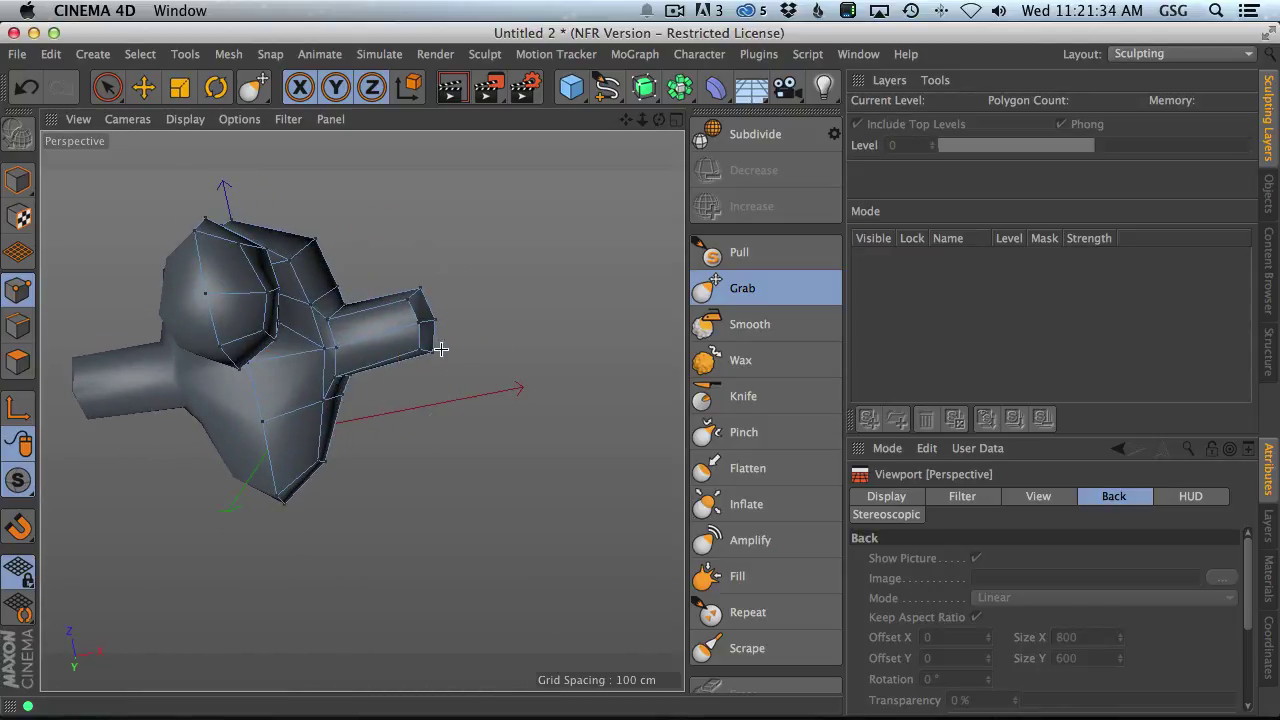
mouse_move(434, 349)
left_mouse_down()
mouse_move(430, 330)
mouse_move(424, 379)
left_mouse_up()
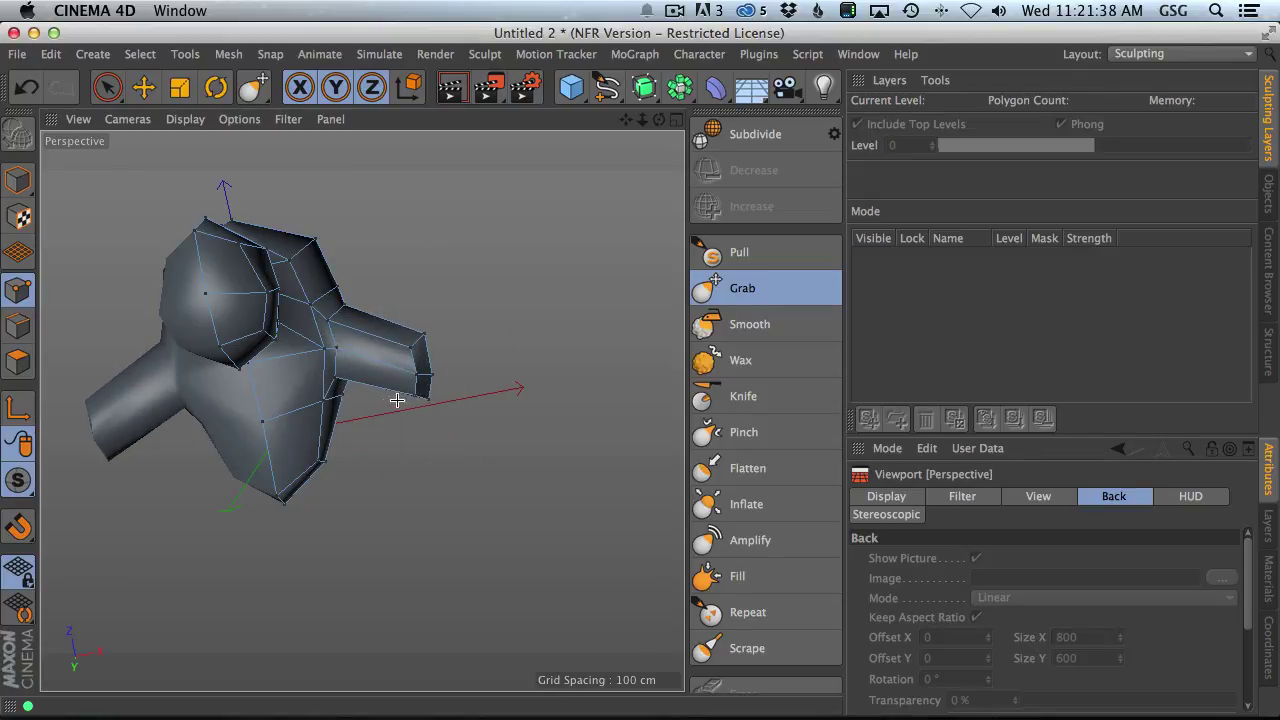
- Refine the swept-back wing and the adjoining body contours from several sides with the Grab brush
scroll(405, 400, "up", 5)
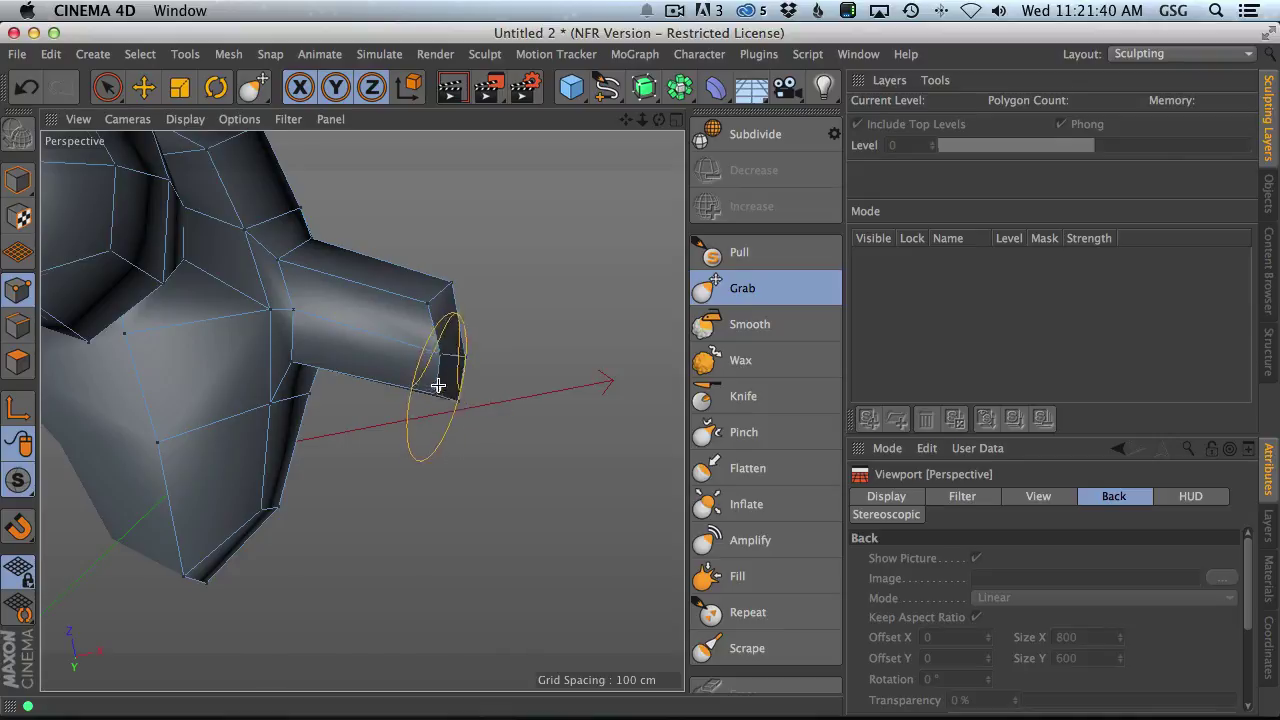
mouse_move(438, 385)
left_mouse_down("alt")
mouse_move(476, 398)
mouse_move(291, 363)
mouse_move(163, 263)
mouse_move(448, 422)
mouse_move(434, 397)
left_mouse_up("alt")
mouse_move(543, 420)
left_mouse_down()
mouse_move(526, 389)
mouse_move(363, 397)
left_mouse_up()
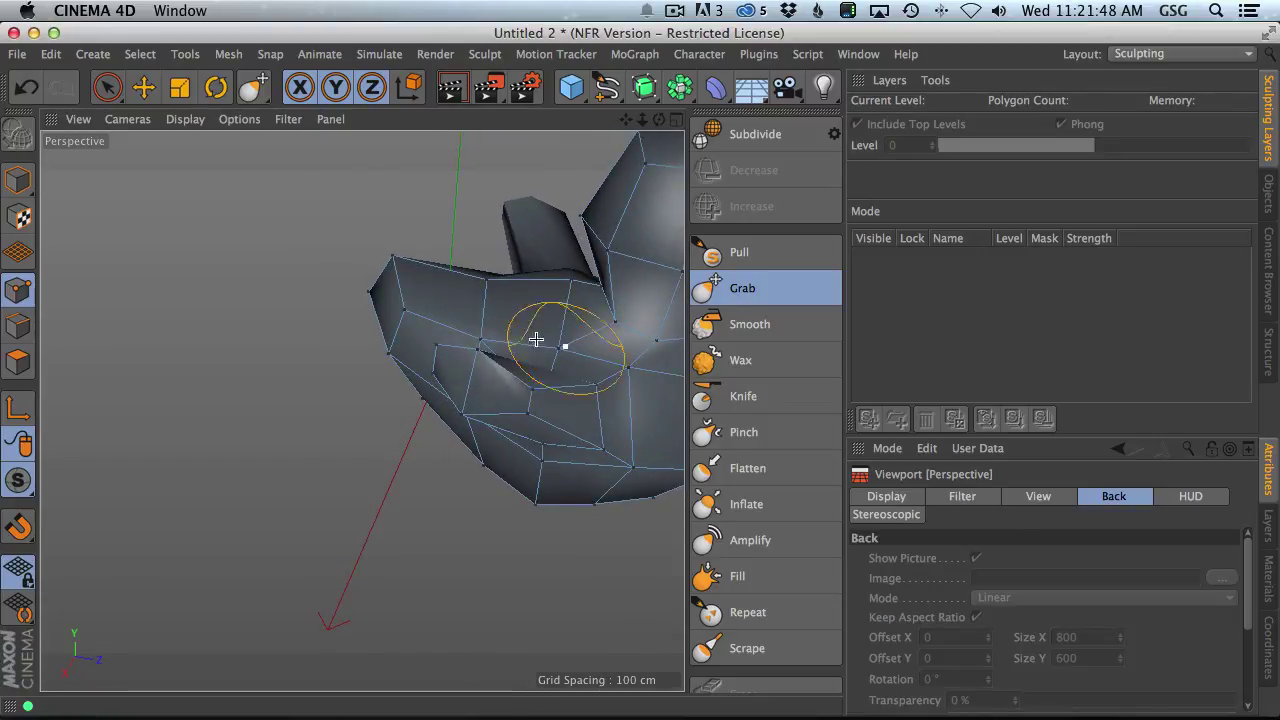
mouse_move(560, 334)
left_mouse_down("alt")
mouse_move(523, 406)
mouse_move(563, 363)
mouse_move(409, 360)
mouse_move(600, 363)
mouse_move(466, 363)
mouse_move(634, 336)
mouse_move(377, 380)
mouse_move(400, 375)
mouse_move(447, 404)
left_mouse_up("alt")
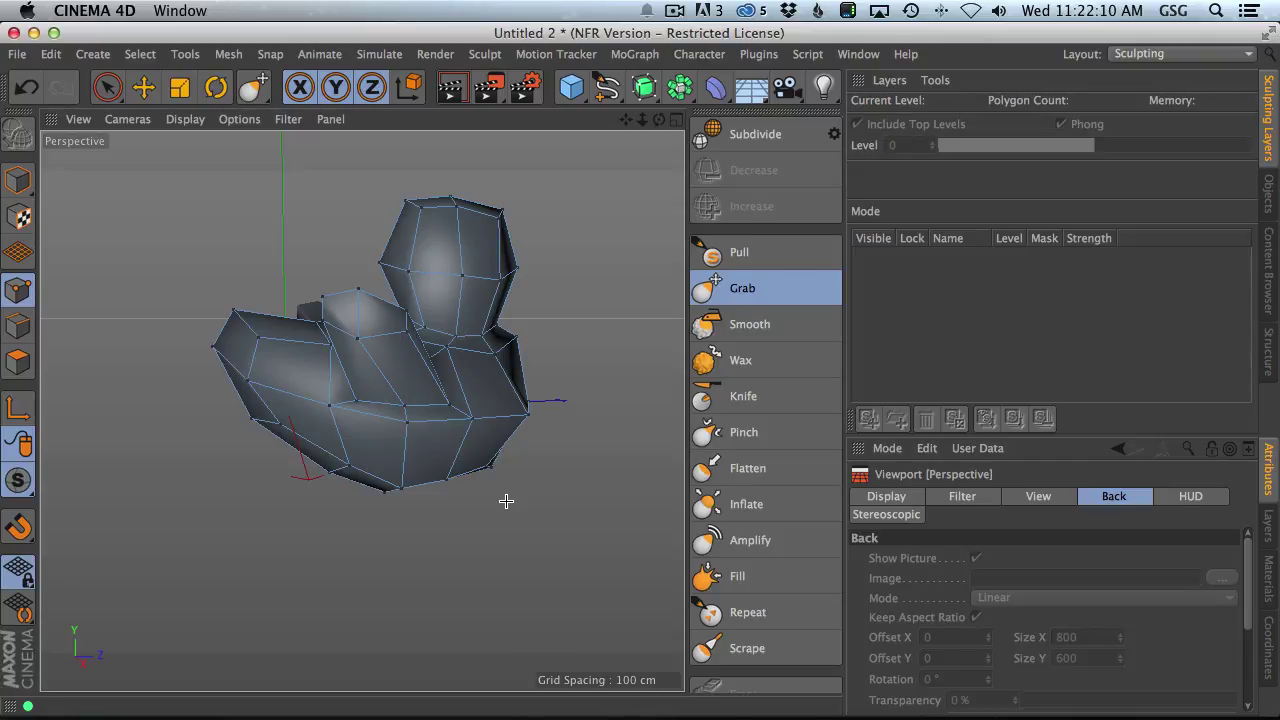
mouse_move(1220, 716)
mouse_move(488, 371)
left_mouse_down("alt")
mouse_move(309, 392)
mouse_move(543, 309)
mouse_move(443, 389)
mouse_move(503, 449)
mouse_move(445, 419)
left_mouse_up("alt")
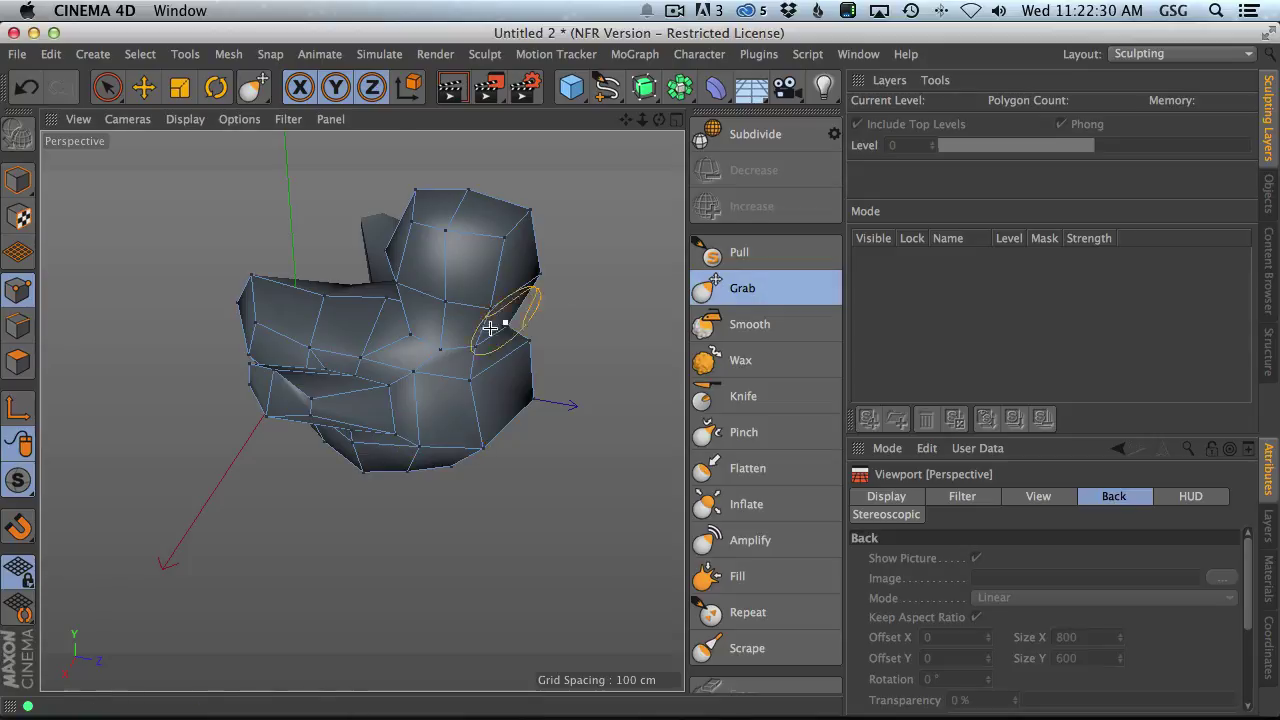
mouse_move(491, 323)
left_mouse_down("alt")
mouse_move(420, 400)
mouse_move(363, 428)
mouse_move(382, 488)
left_mouse_up("alt")
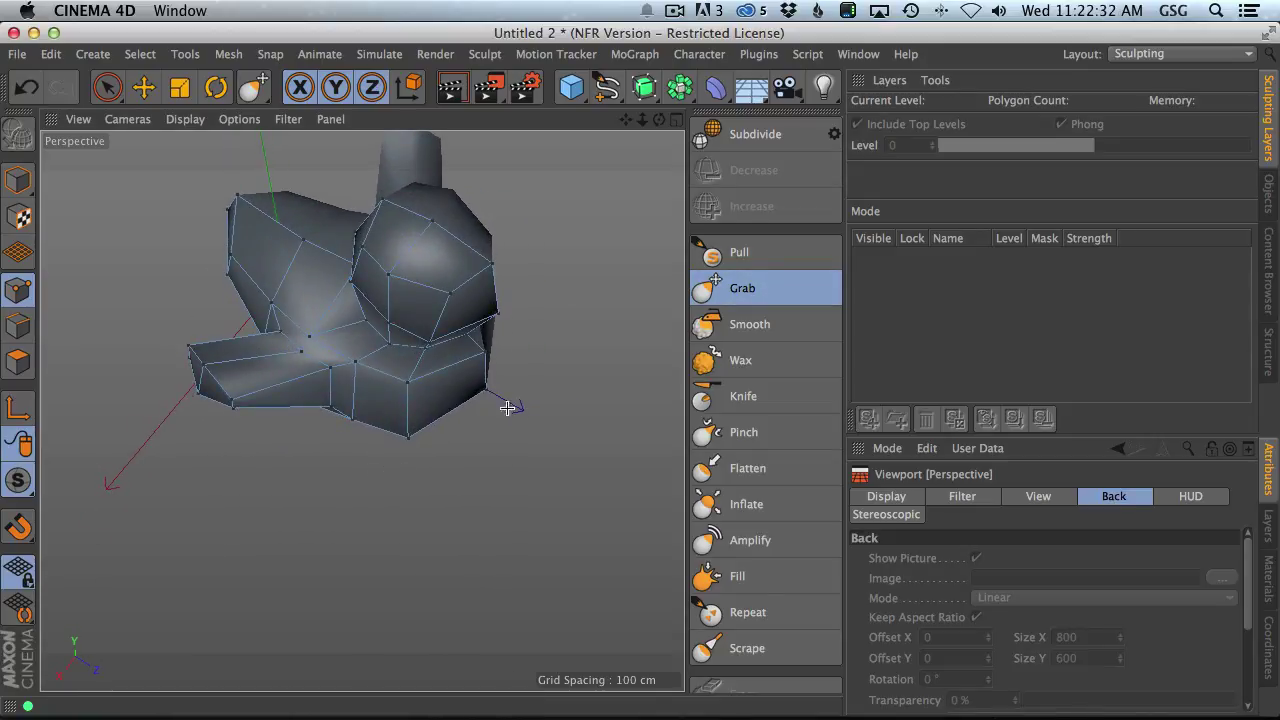
middle_click_drag(417, 409, 459, 419, "alt")
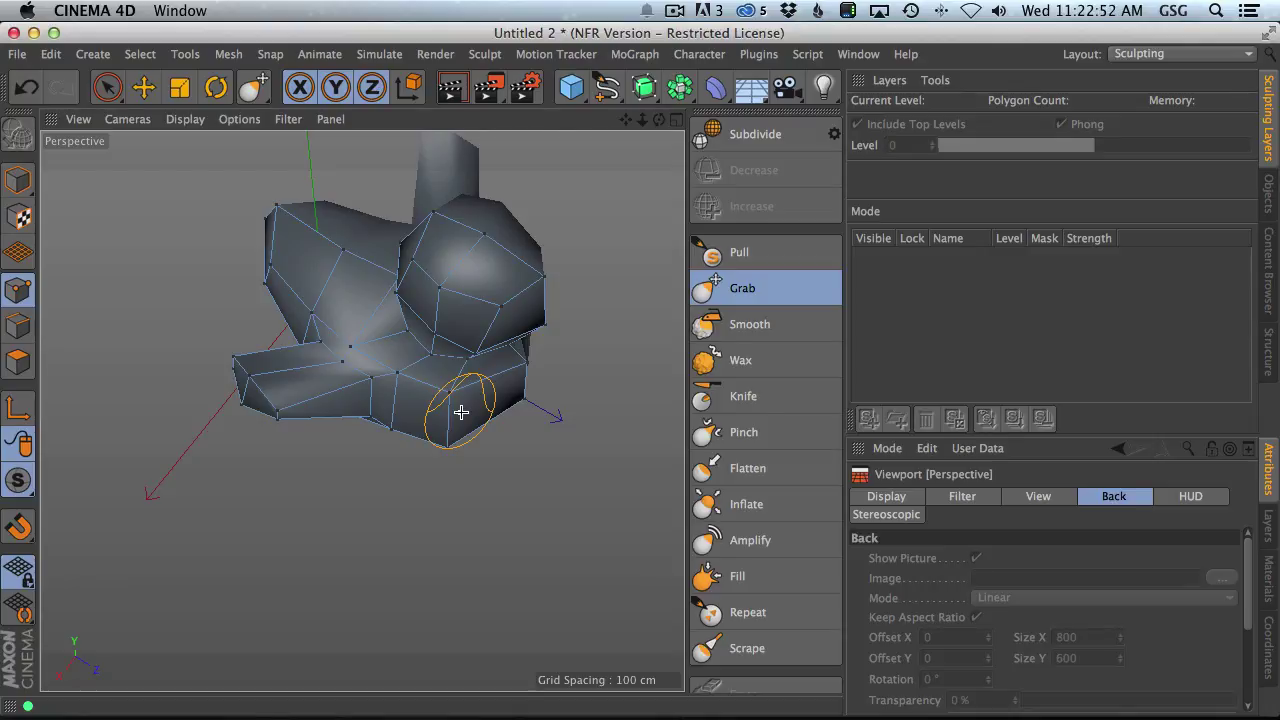
mouse_move(514, 314)
left_mouse_down("alt")
mouse_move(463, 449)
mouse_move(505, 502)
mouse_move(454, 400)
mouse_move(314, 437)
mouse_move(434, 400)
mouse_move(316, 399)
mouse_move(386, 409)
left_mouse_up("alt")
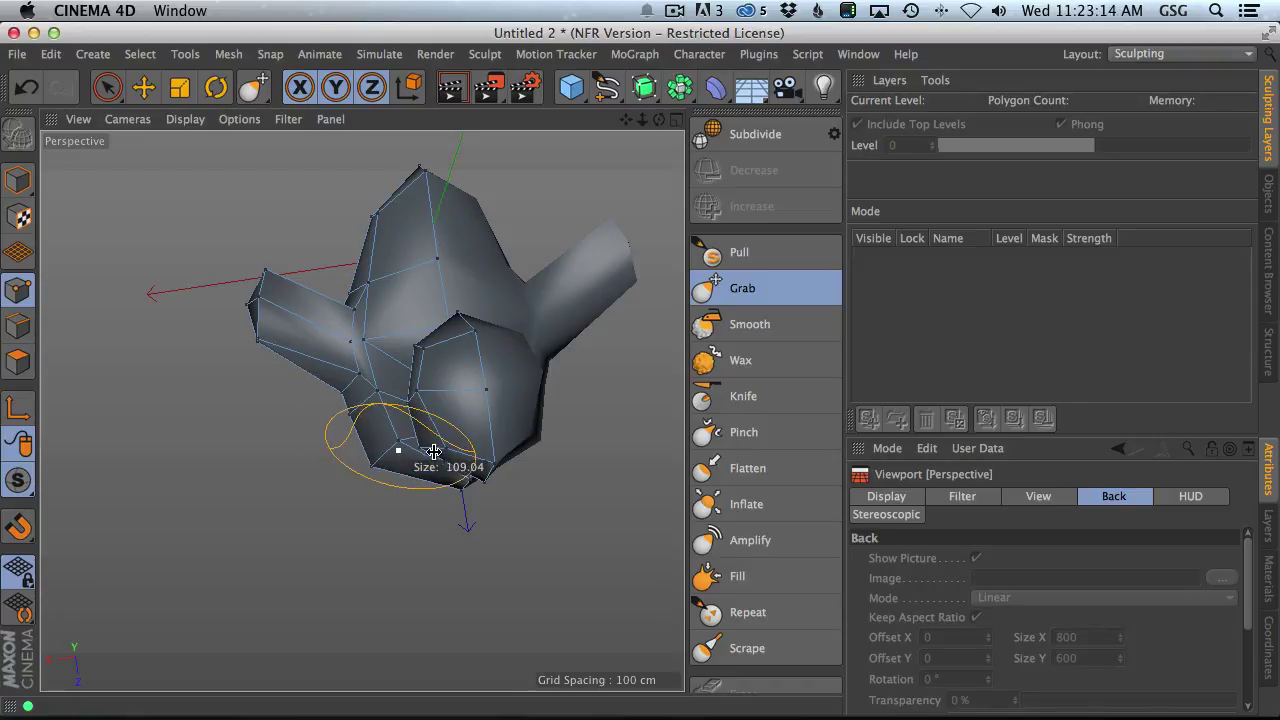
left_click_drag(380, 460, 397, 478)
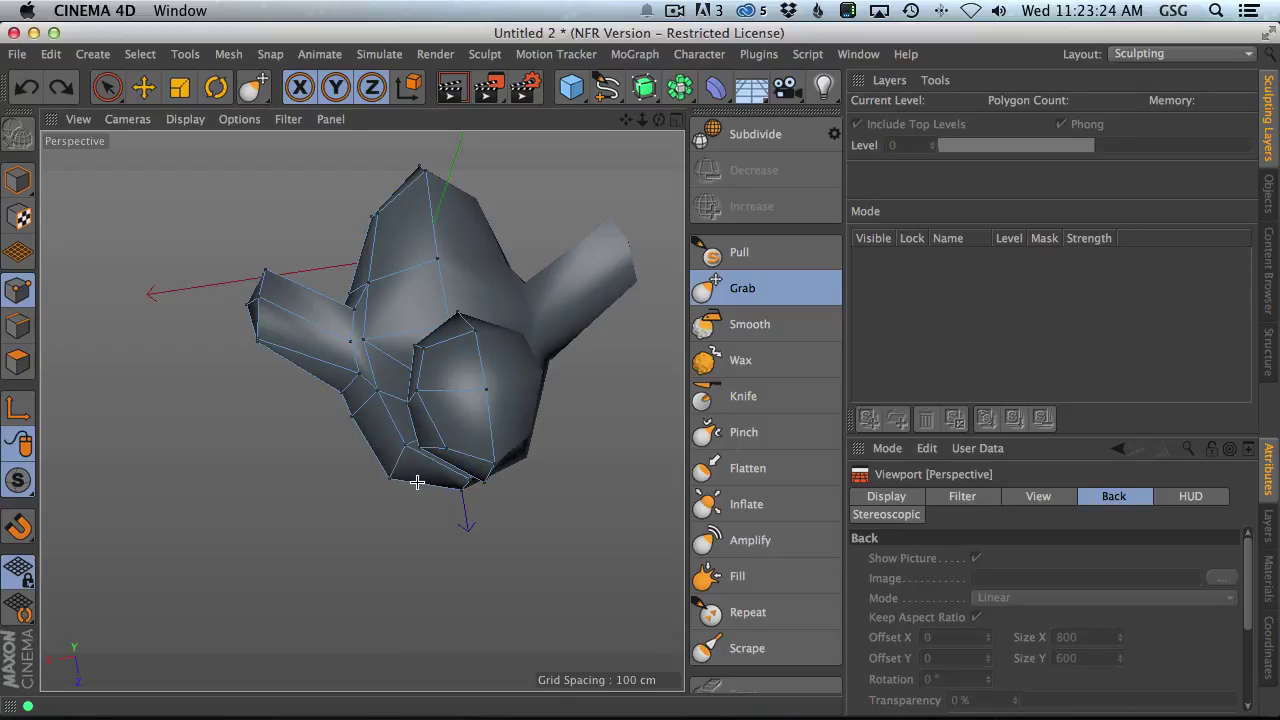
key("super+z")
key("super+z")
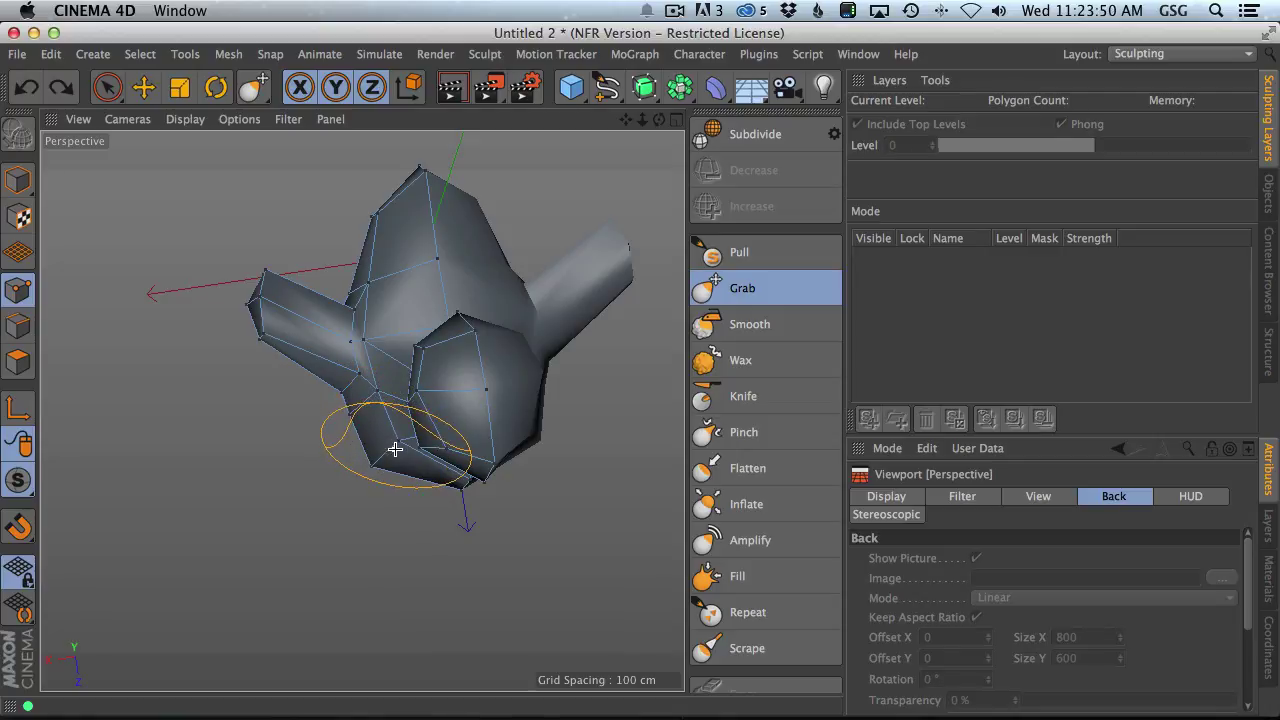
- Round out the chest beside the head with repeated Grab strokes at a brush size of about 109
mouse_move(396, 447)
left_mouse_down()
mouse_move(415, 462)
mouse_move(396, 481)
left_mouse_up()
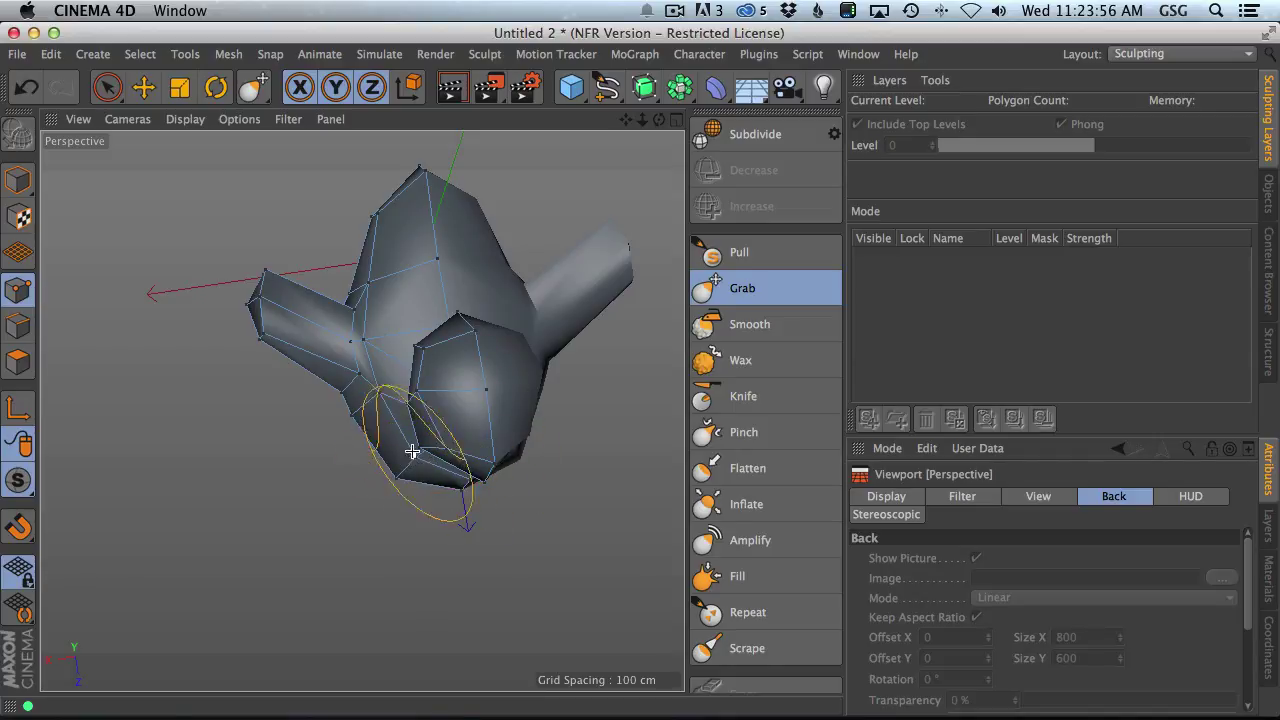
left_click_drag(394, 449, 368, 432)
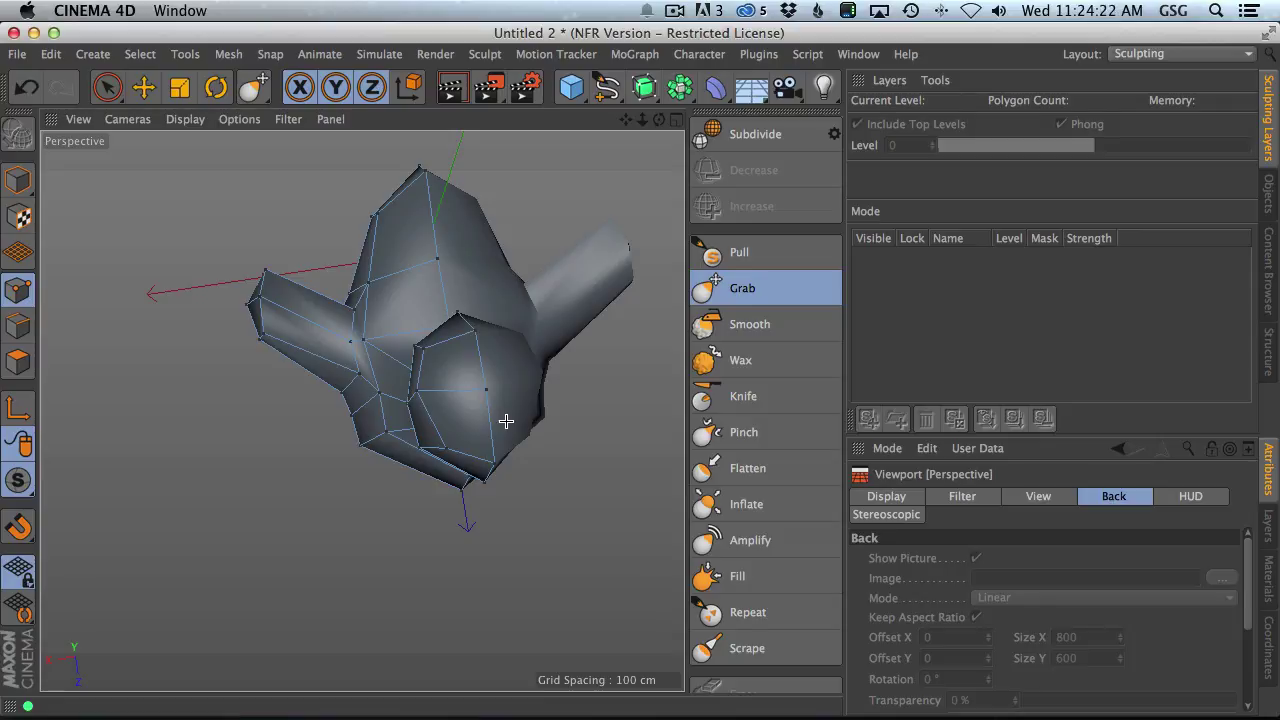
mouse_move(357, 443)
left_mouse_down()
mouse_move(394, 486)
mouse_move(406, 423)
mouse_move(409, 457)
mouse_move(391, 477)
left_mouse_up()
left_click_drag(371, 429, 371, 418)
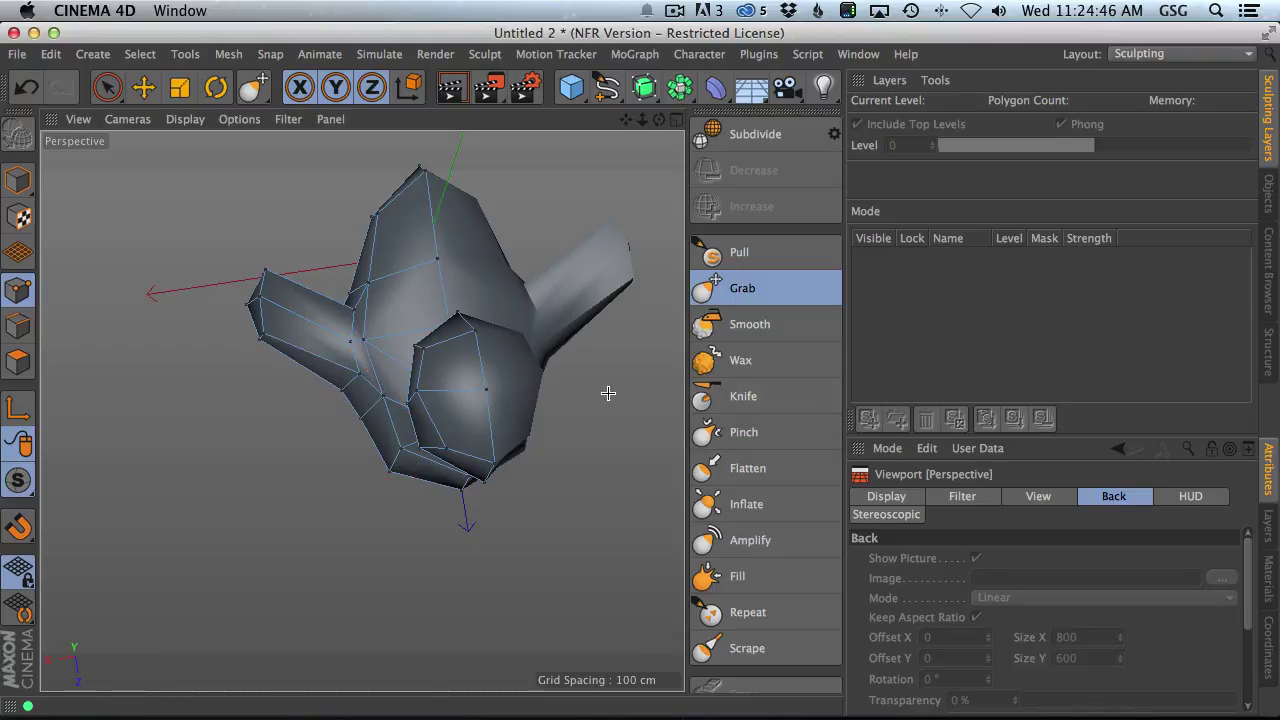
left_click_drag(414, 434, 396, 470)
mouse_move(363, 398)
left_mouse_down()
mouse_move(363, 409)
mouse_move(380, 397)
mouse_move(367, 414)
left_mouse_up()
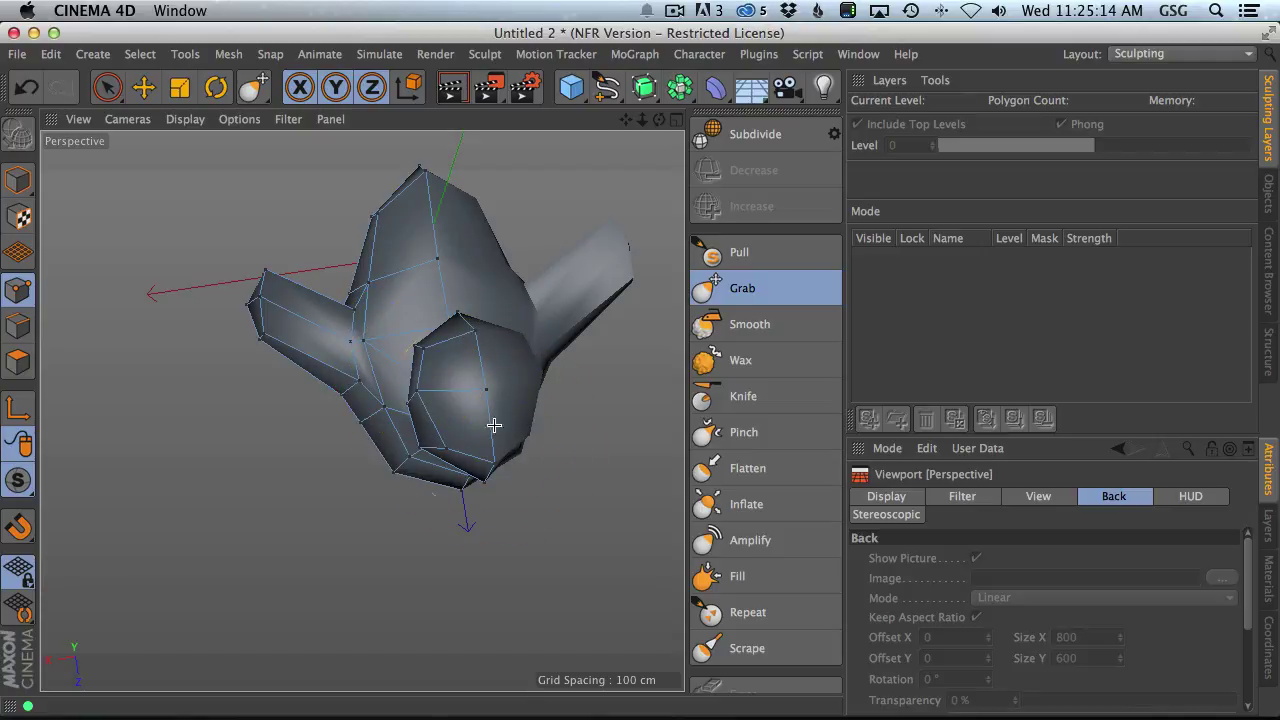
- Even out the outline of the body's underside with Grab strokes near the front and tail ends
left_click_drag(494, 425, 410, 486, "alt")
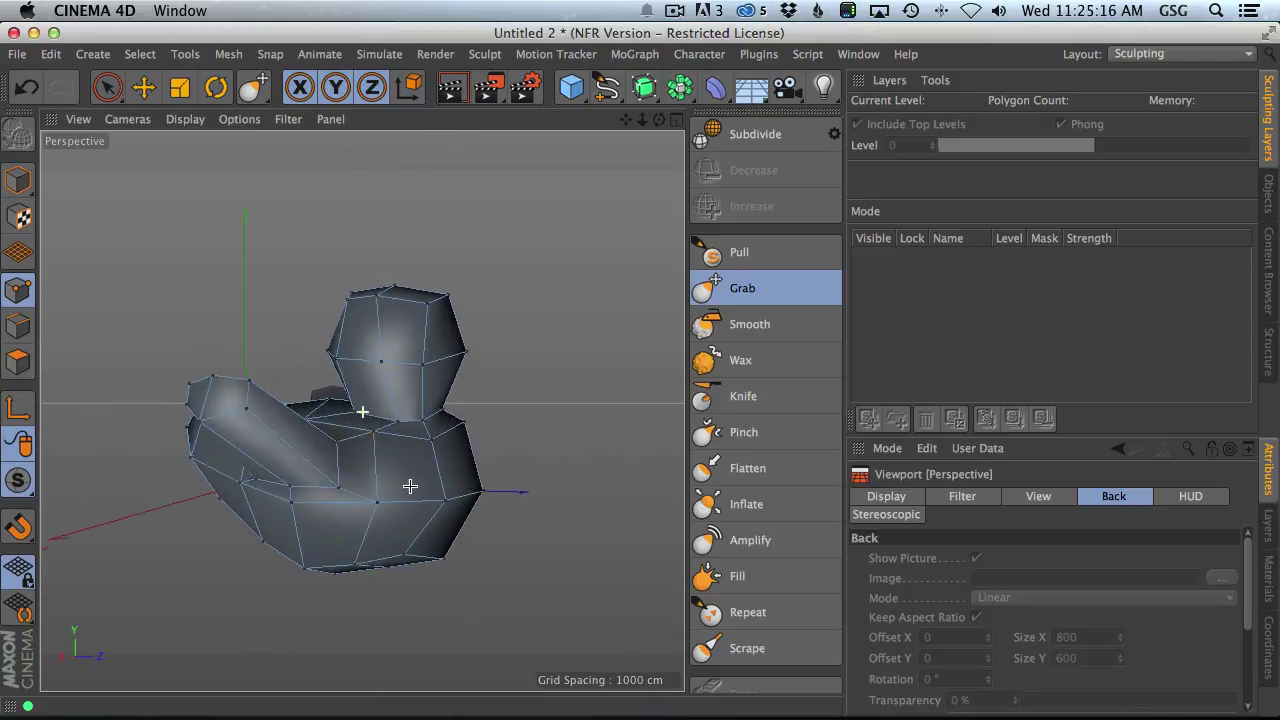
left_click_drag(362, 411, 408, 460, "alt")
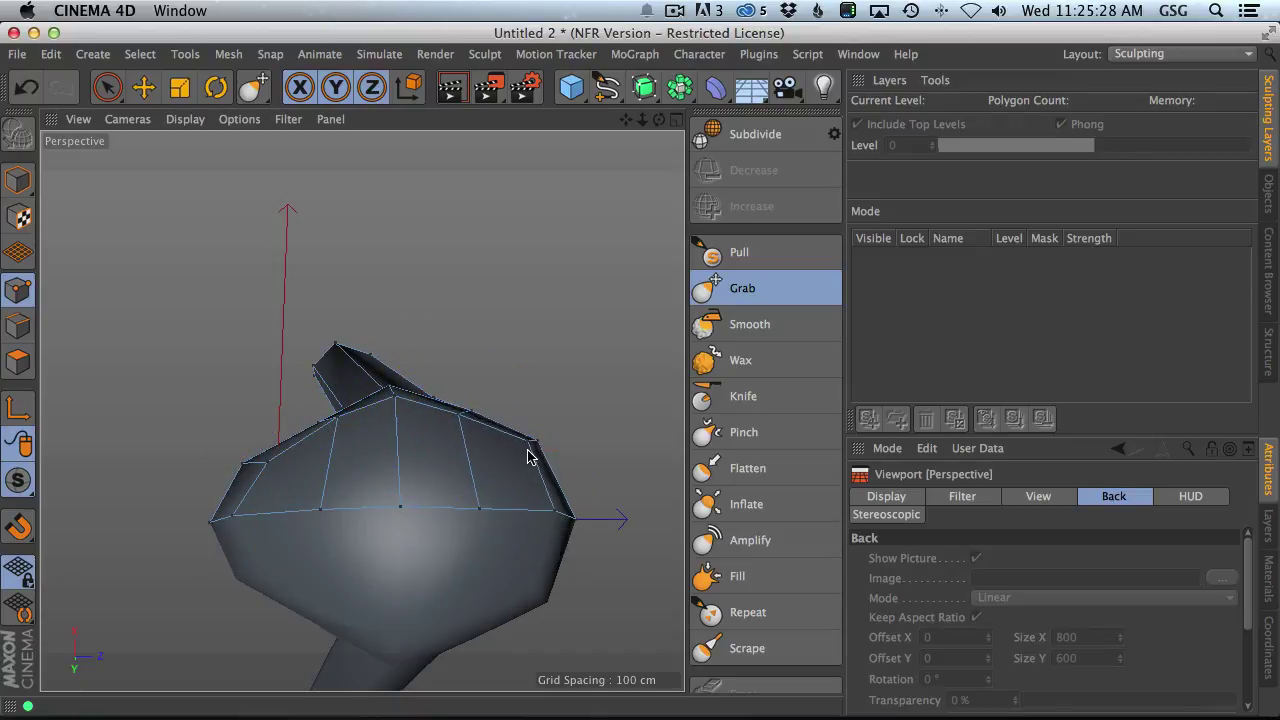
left_click_drag(471, 429, 480, 440)
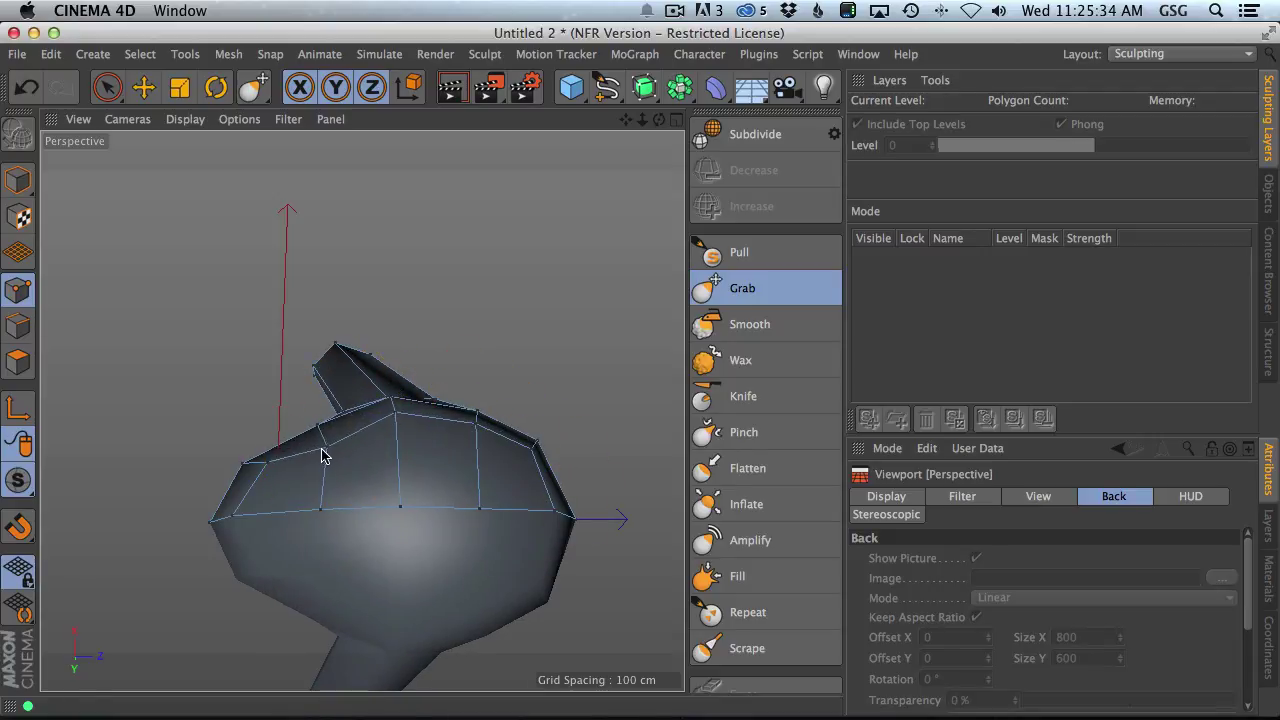
left_click_drag(269, 462, 242, 512)
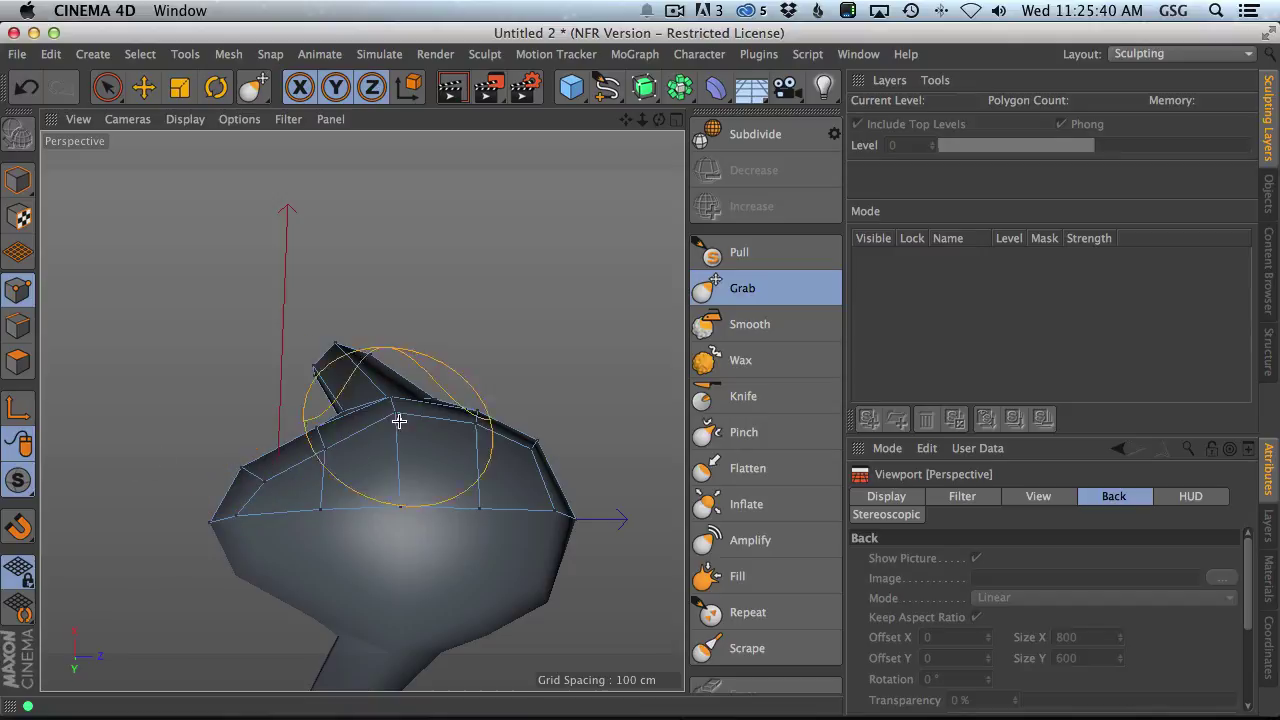
- Set the Grab brush size to about 113.55 and pull the base of the neck slightly downward
left_click_drag(399, 432, 386, 484, "alt")
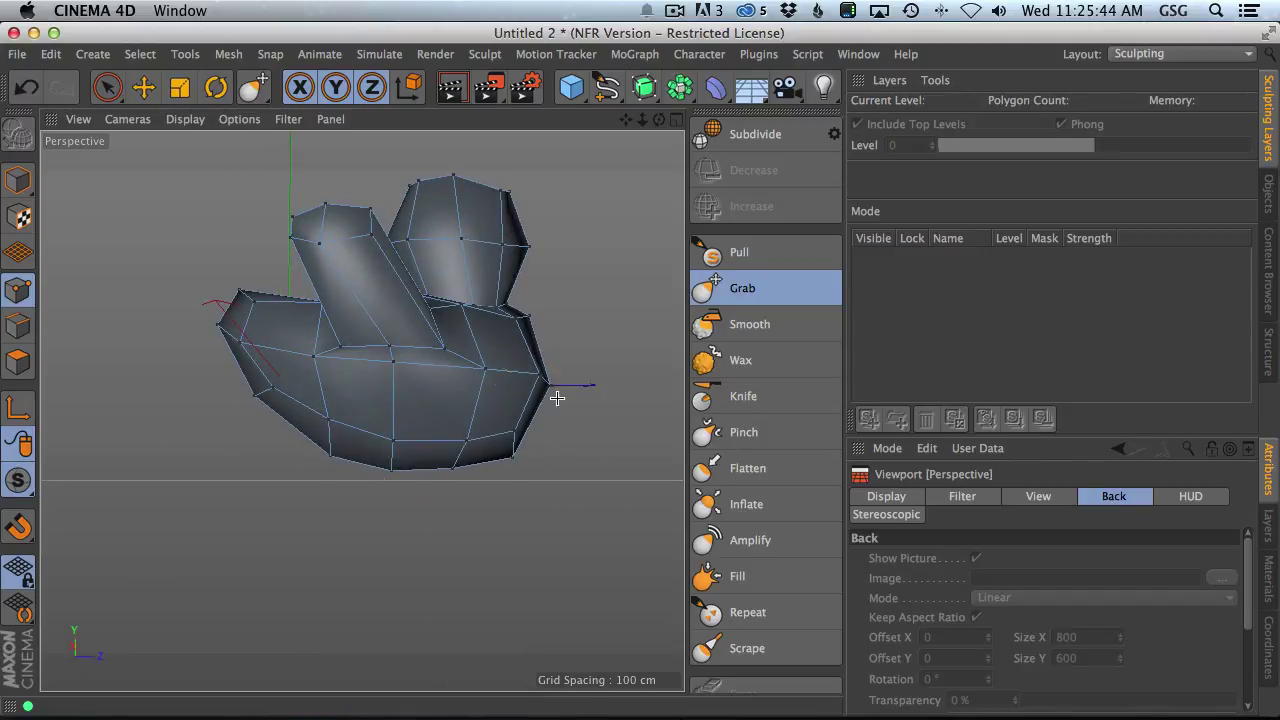
left_click_drag(557, 394, 497, 449, "alt")
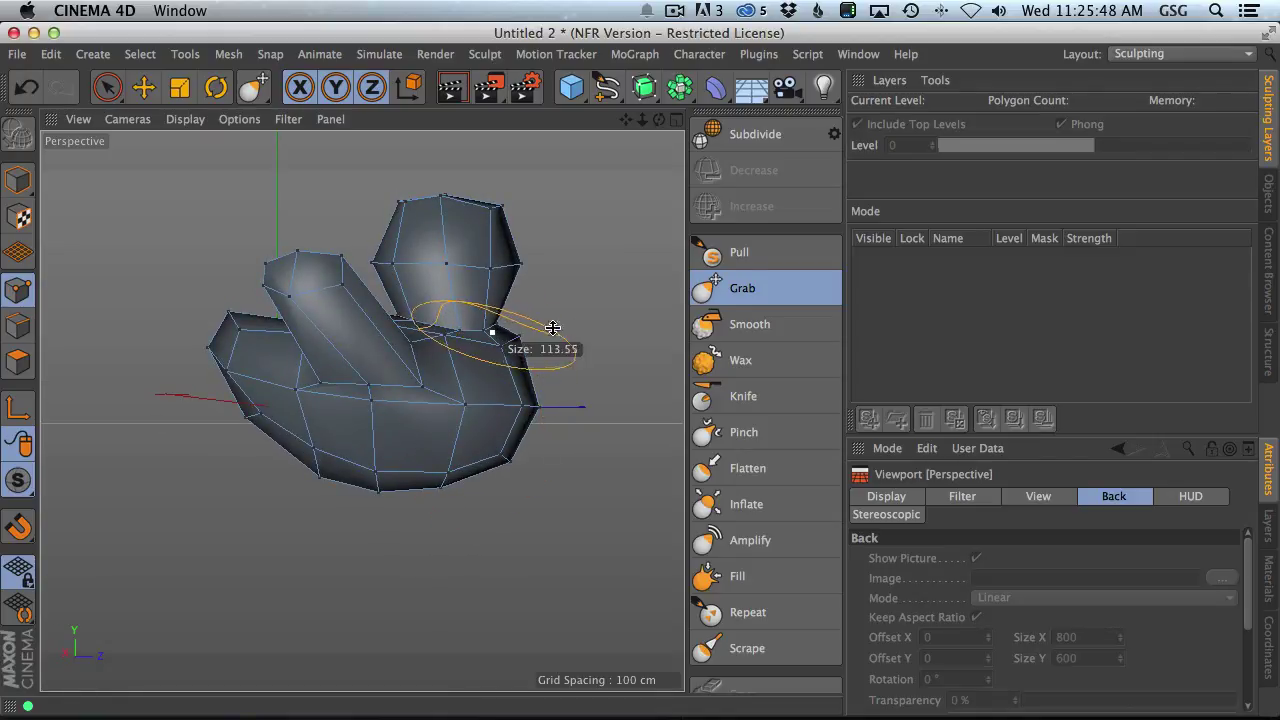
left_click_drag(521, 335, 514, 346)
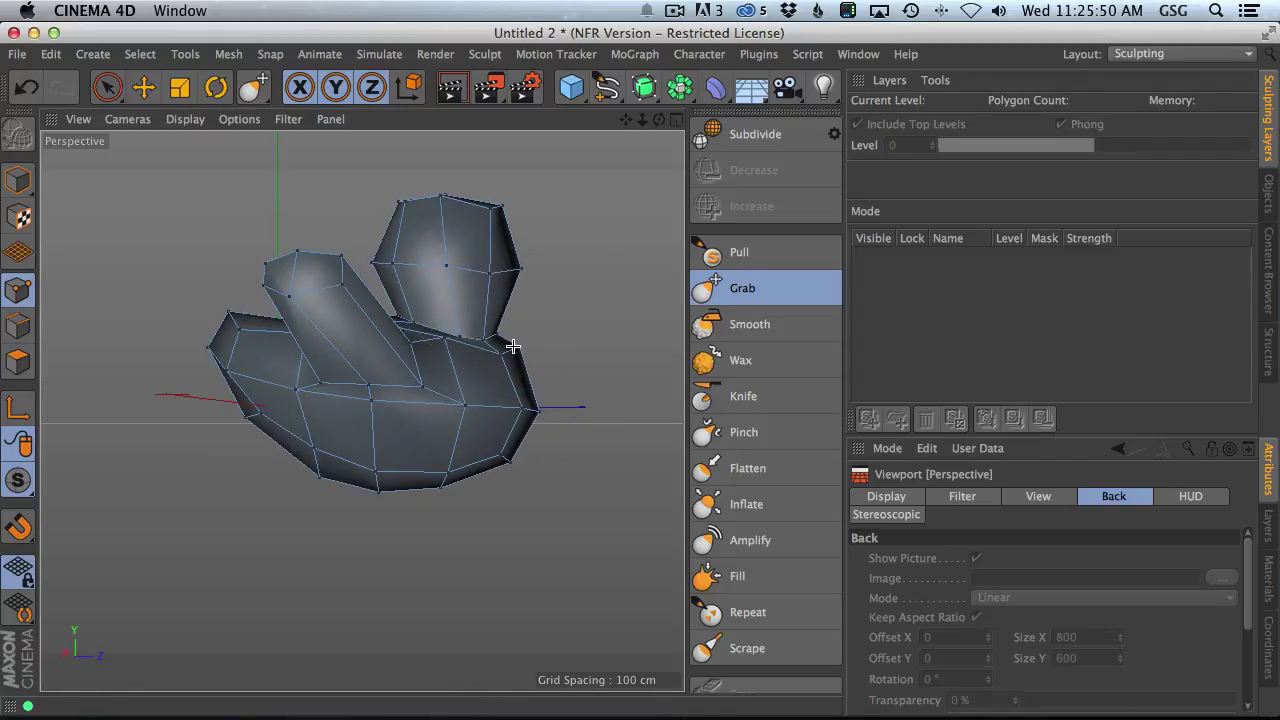
- Reduce the Grab brush size and reshape the area where the wing joins the body
middle_click_drag(441, 262, 531, 349, "alt")
left_click_drag(531, 349, 500, 320, "alt")
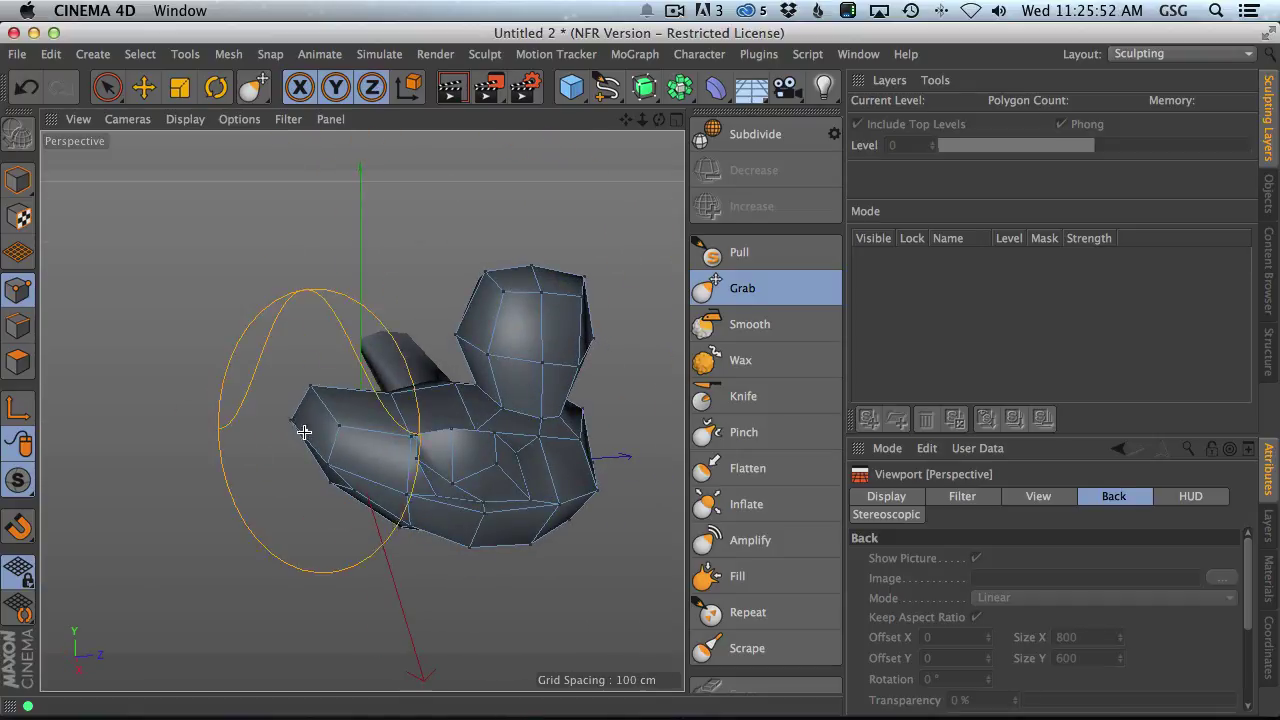
mouse_move(294, 423)
left_mouse_down("alt")
mouse_move(555, 341)
mouse_move(686, 337)
mouse_move(563, 434)
mouse_move(471, 377)
mouse_move(662, 438)
mouse_move(514, 397)
left_mouse_up("alt")
right_click_drag(514, 397, 610, 398, "alt")
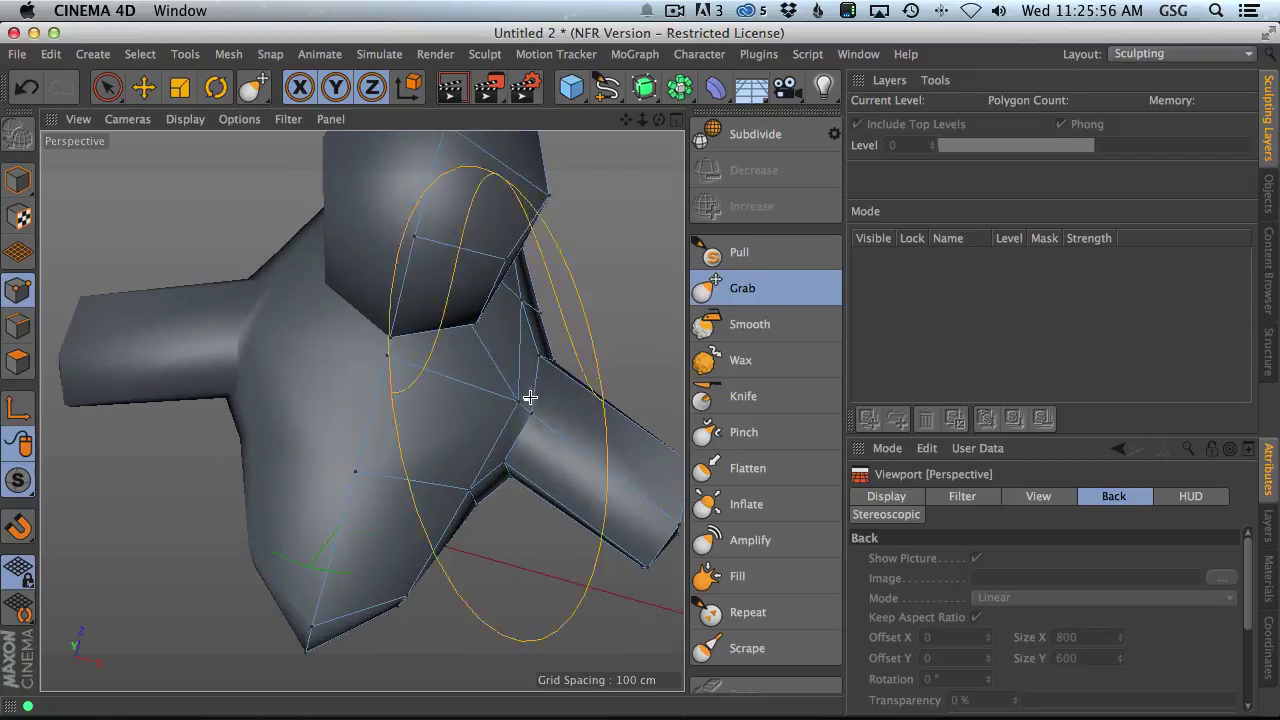
middle_click_drag(517, 402, 321, 472)
mouse_move(519, 404)
left_mouse_down()
mouse_move(497, 395)
mouse_move(560, 269)
mouse_move(531, 457)
mouse_move(218, 441)
mouse_move(436, 431)
left_mouse_up()
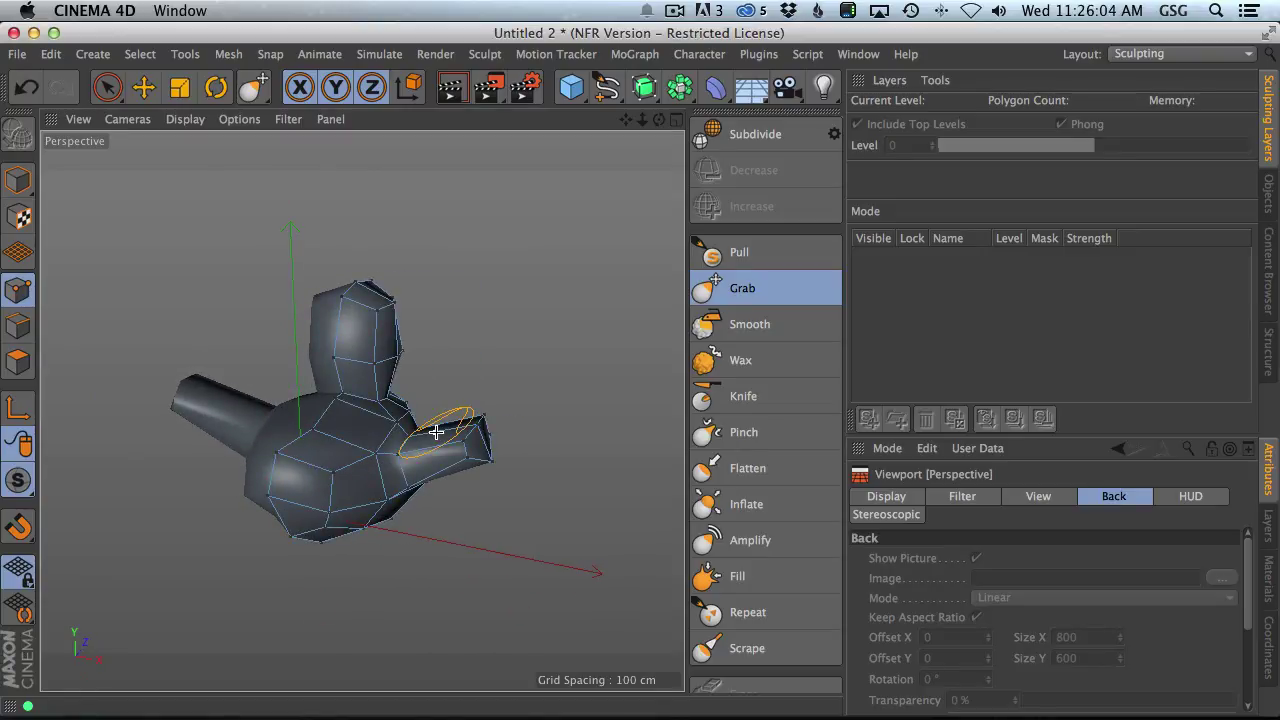
- Add Knife loop cuts across the middle of the wing and lengthwise around the body
key("k")
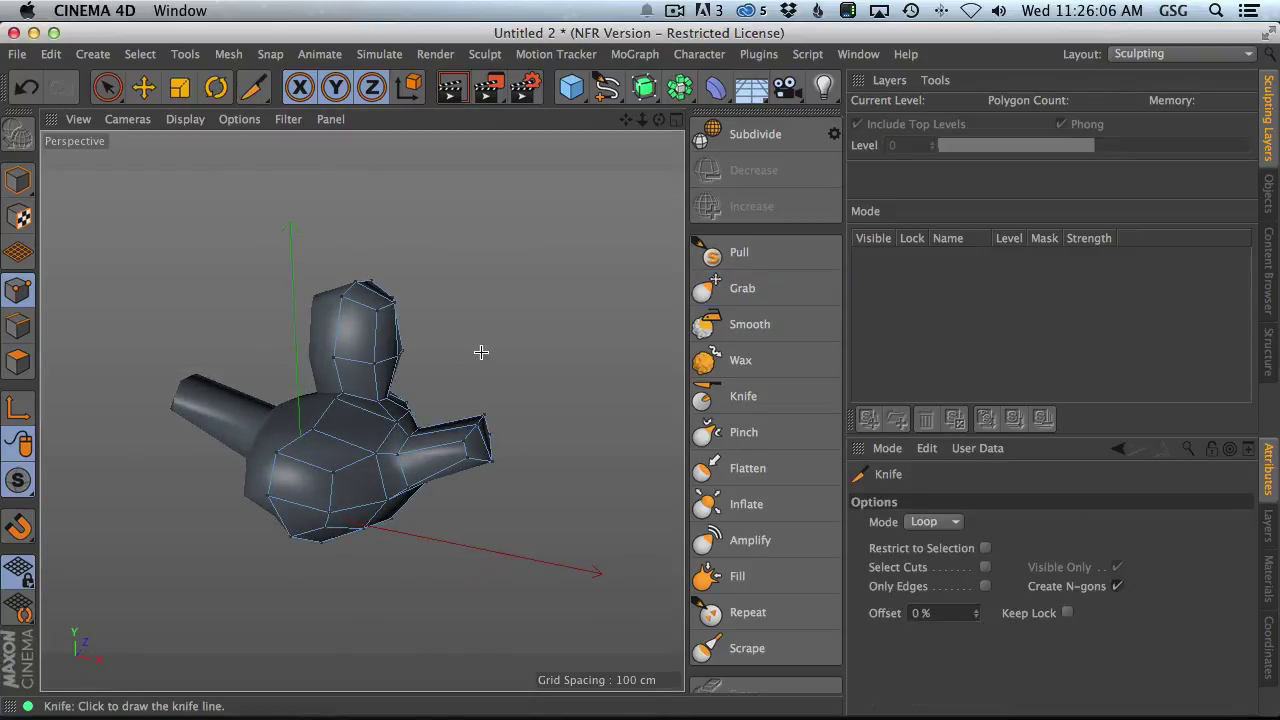
left_click_drag(460, 432, 421, 435, "alt")
scroll(416, 442, "up", 5)
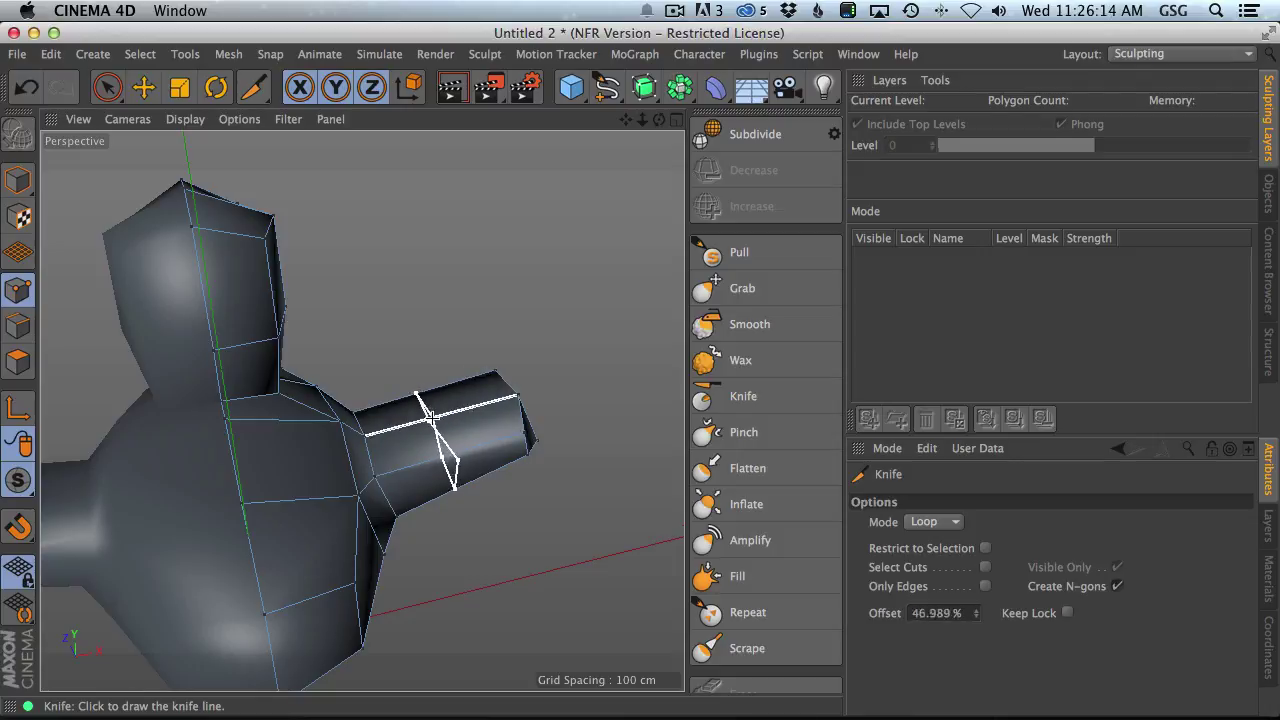
left_click(437, 400)
left_click_drag(429, 430, 447, 346, "alt")
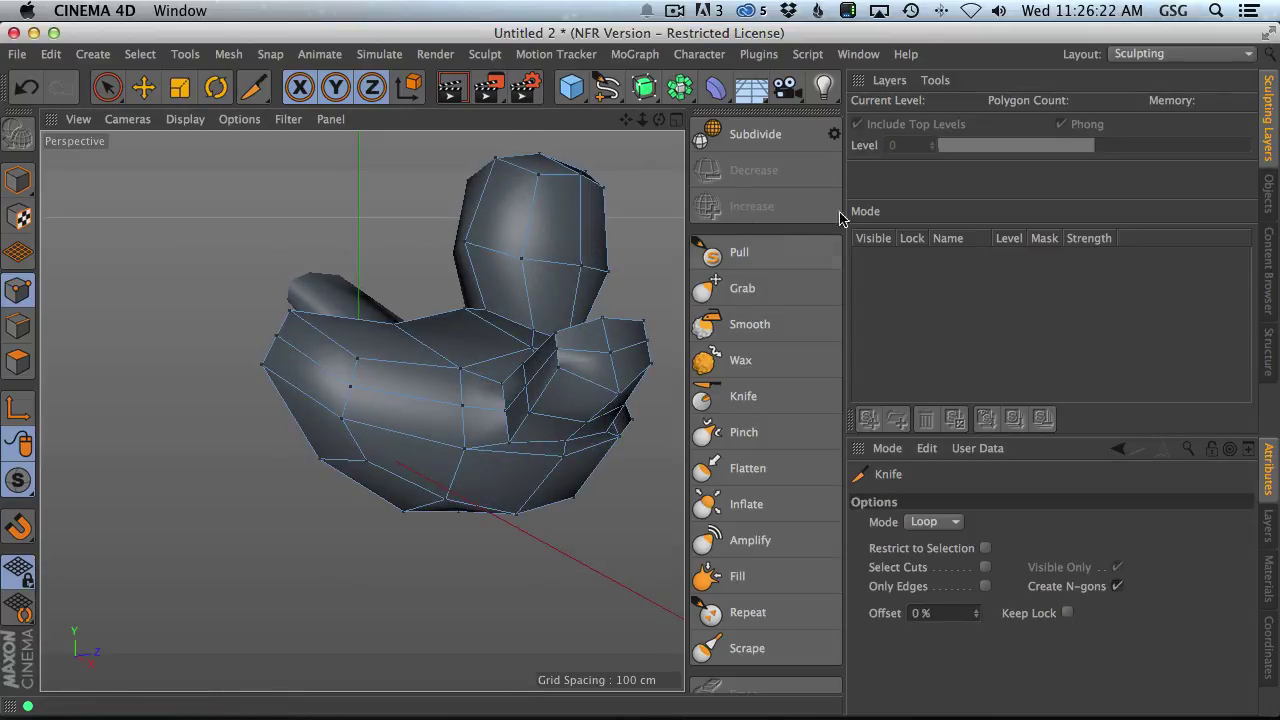
- Set the Smooth brush to size 85.44 and pressure 2.1 %, trying a smoothing stroke on the wing
left_click_drag(610, 238, 655, 328, "alt")
left_click(745, 338)
left_click_drag(378, 409, 358, 411, "alt")
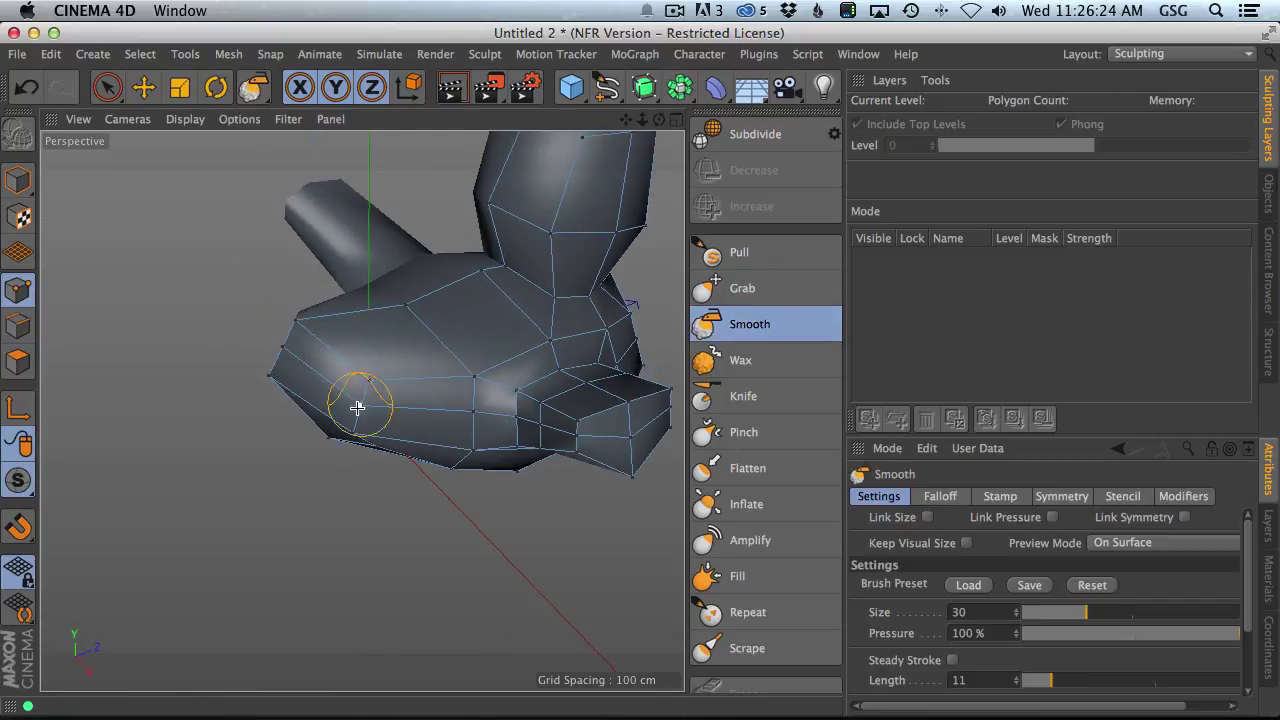
middle_click_drag(341, 373, 436, 375)
left_click_drag(392, 378, 466, 400, "alt")
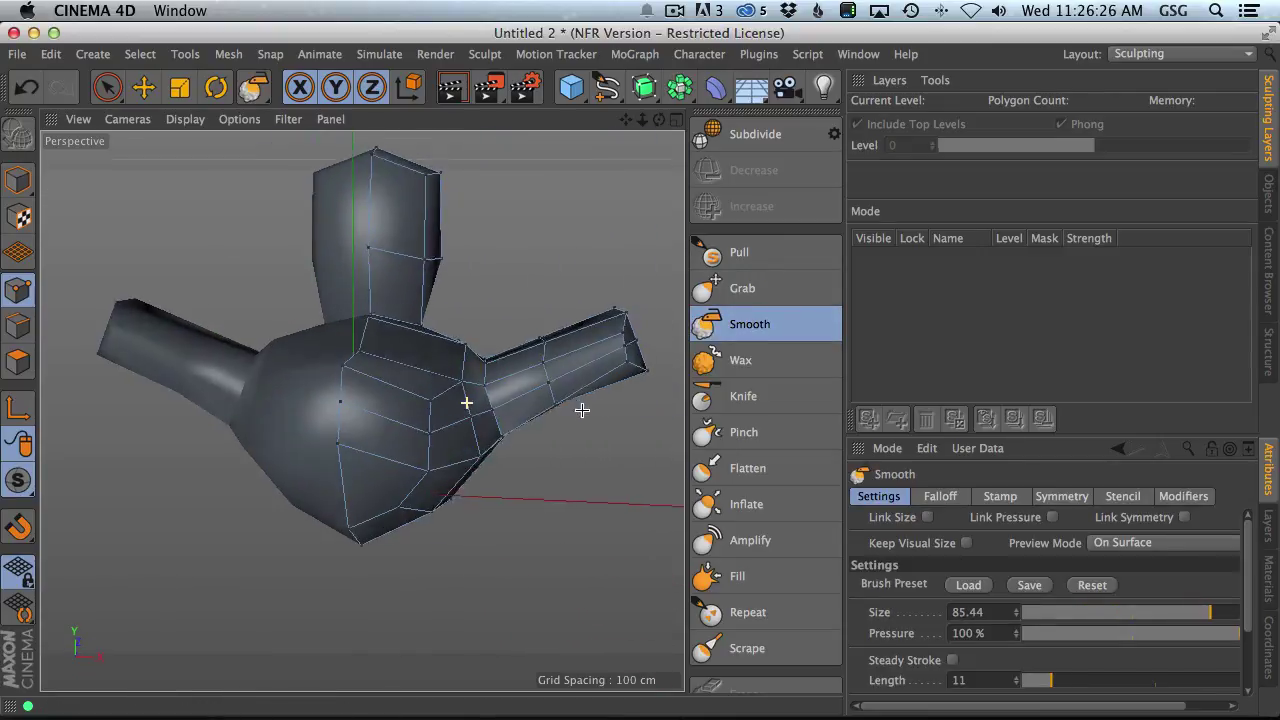
mouse_move(619, 343)
left_mouse_down()
mouse_move(571, 357)
mouse_move(574, 371)
mouse_move(611, 374)
left_mouse_up()
left_click_drag(643, 421, 608, 397, "alt")
middle_click_drag(615, 330, 643, 455)
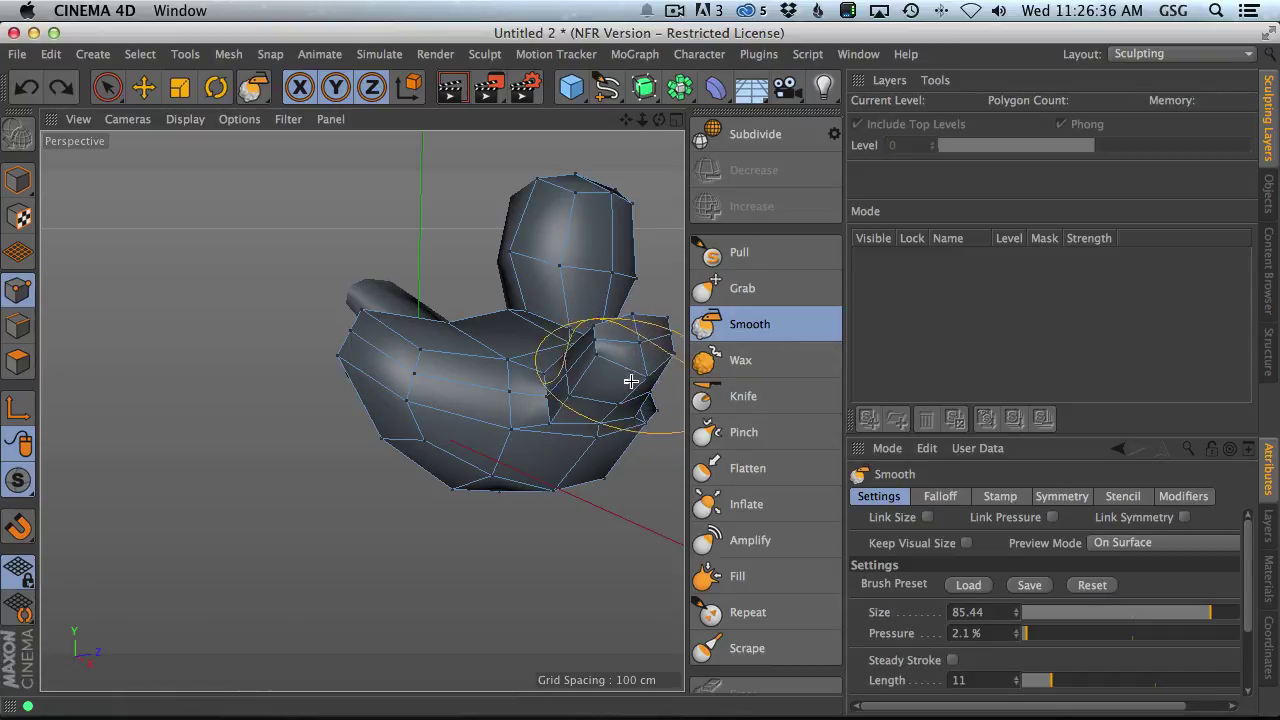
- Lightly smooth the wing and the area where it joins the body with the Smooth brush
mouse_move(615, 372)
left_mouse_down("alt")
mouse_move(580, 380)
mouse_move(619, 351)
mouse_move(514, 366)
mouse_move(534, 360)
mouse_move(554, 323)
mouse_move(526, 391)
mouse_move(505, 375)
left_mouse_up("alt")
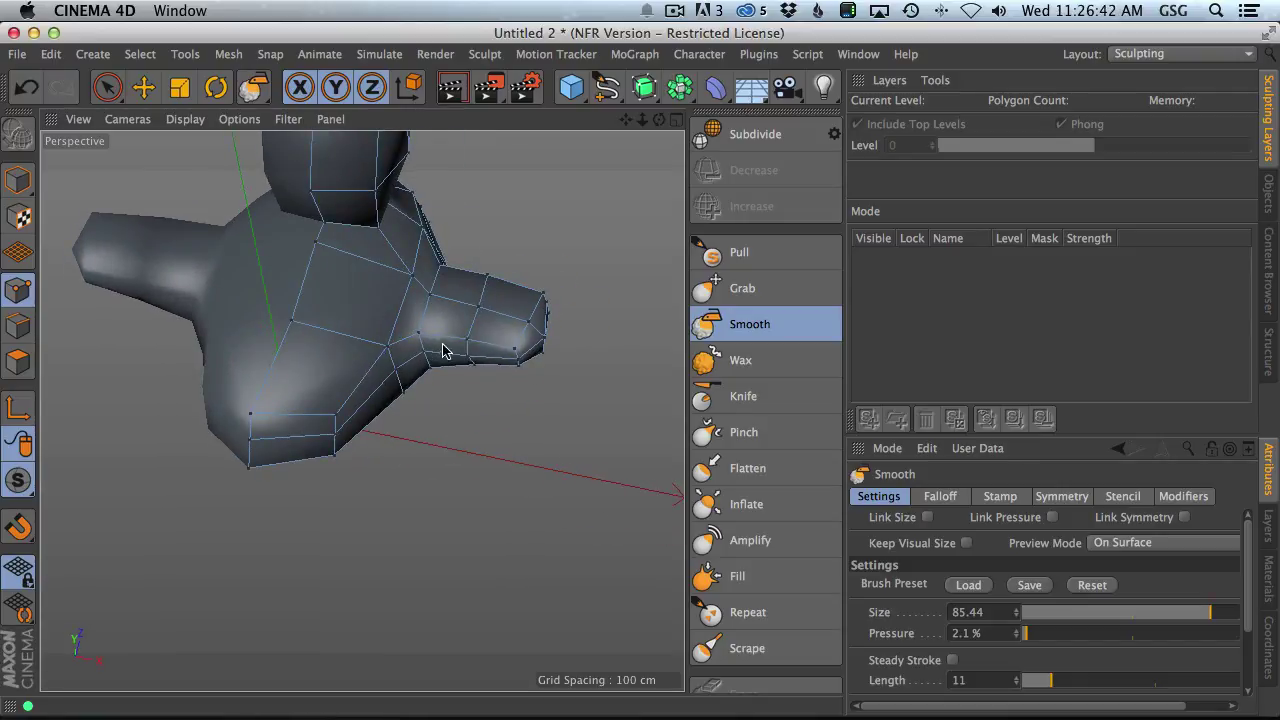
left_click_drag(540, 320, 305, 375, "alt")
left_click_drag(473, 357, 379, 315, "alt")
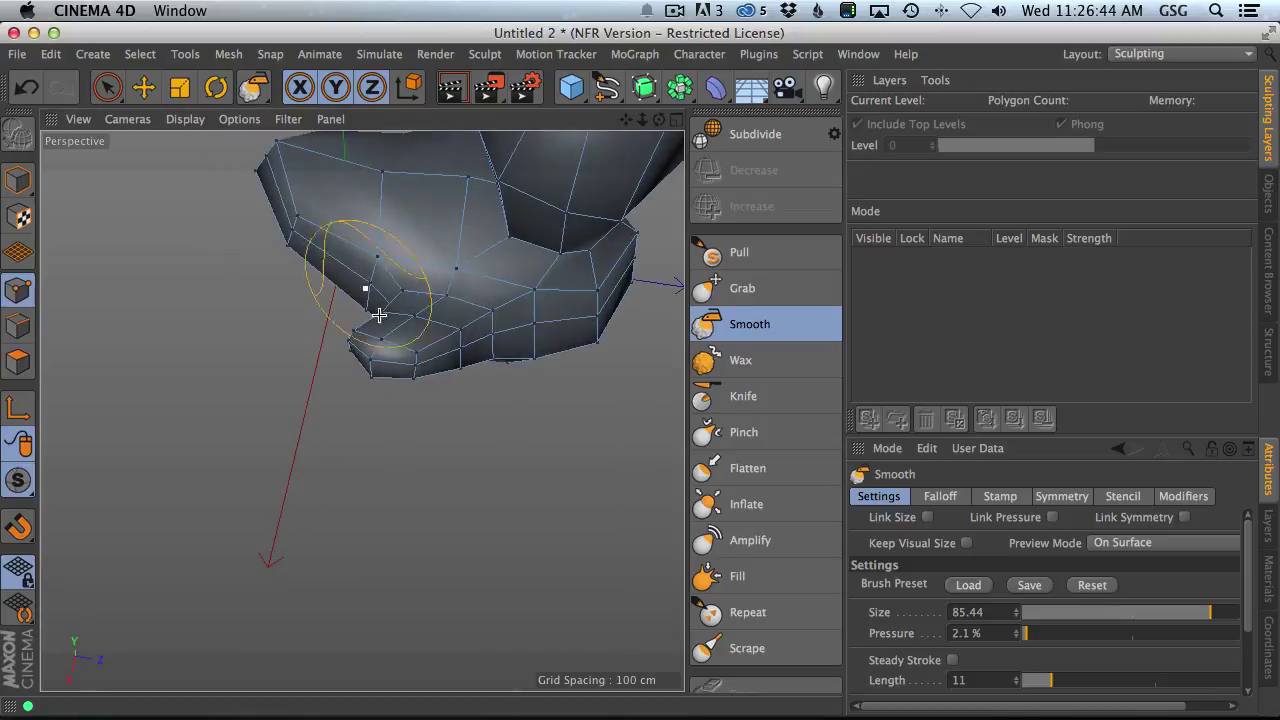
mouse_move(477, 330)
left_mouse_down("alt")
mouse_move(614, 400)
mouse_move(474, 423)
mouse_move(577, 363)
mouse_move(474, 252)
mouse_move(380, 234)
mouse_move(571, 343)
mouse_move(540, 290)
mouse_move(306, 220)
mouse_move(366, 170)
mouse_move(563, 349)
mouse_move(363, 411)
mouse_move(380, 400)
left_mouse_up("alt")
- Reshape the wing toward its tip with the Grab brush at size 65.093
left_click(742, 288)
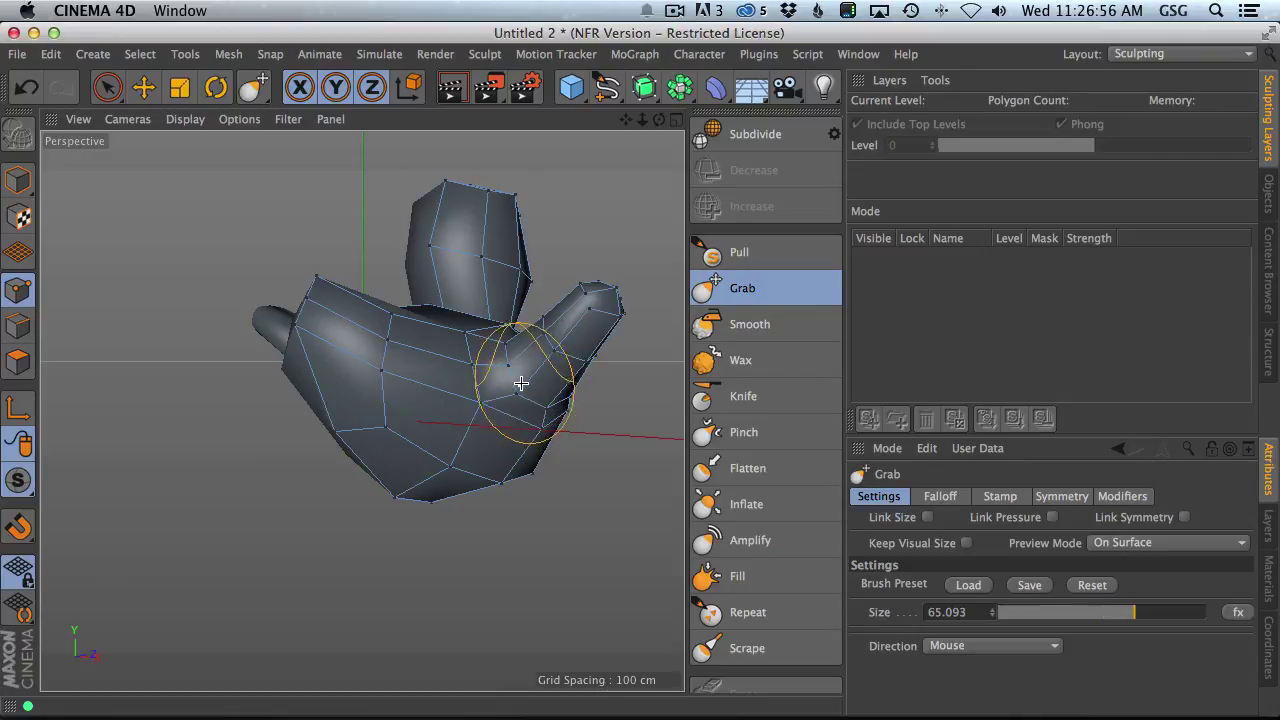
mouse_move(520, 371)
left_mouse_down("alt")
mouse_move(557, 380)
mouse_move(571, 357)
left_mouse_up("alt")
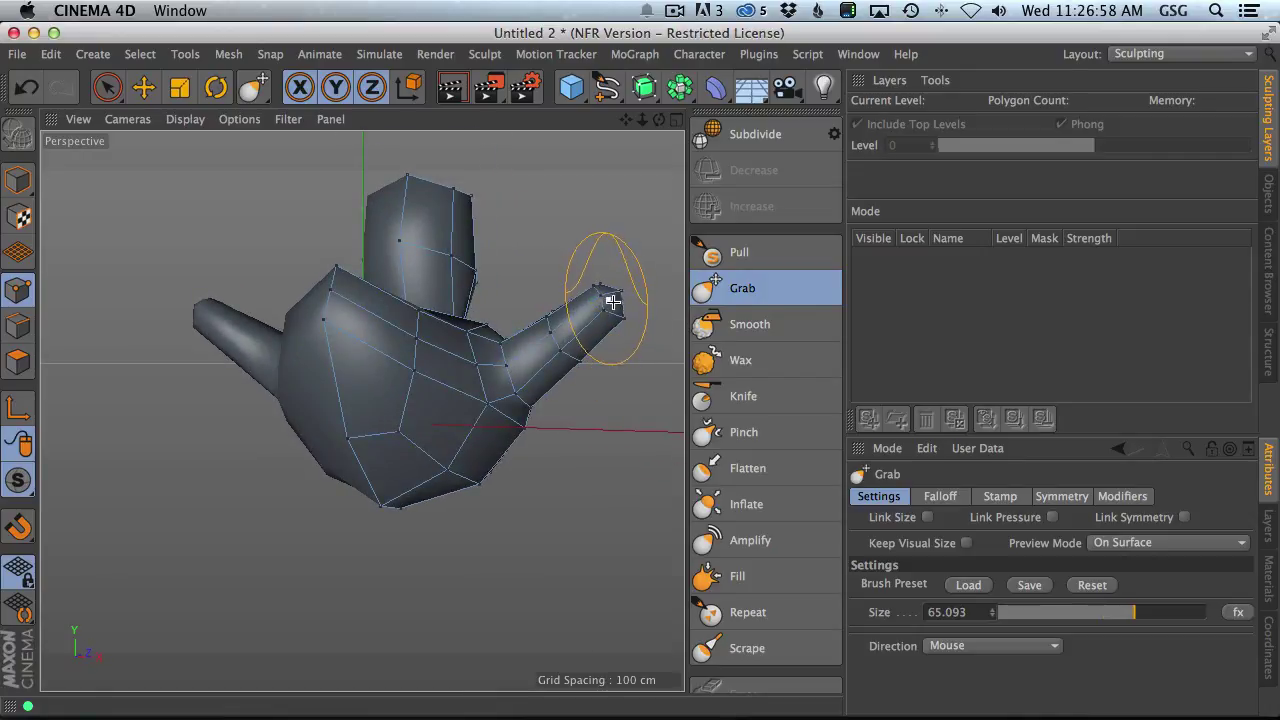
mouse_move(600, 310)
left_mouse_down("alt")
mouse_move(672, 440)
mouse_move(652, 453)
left_mouse_up("alt")
mouse_move(571, 277)
left_mouse_down("alt")
mouse_move(557, 283)
mouse_move(537, 264)
left_mouse_up("alt")
left_click_drag(564, 355, 567, 364)
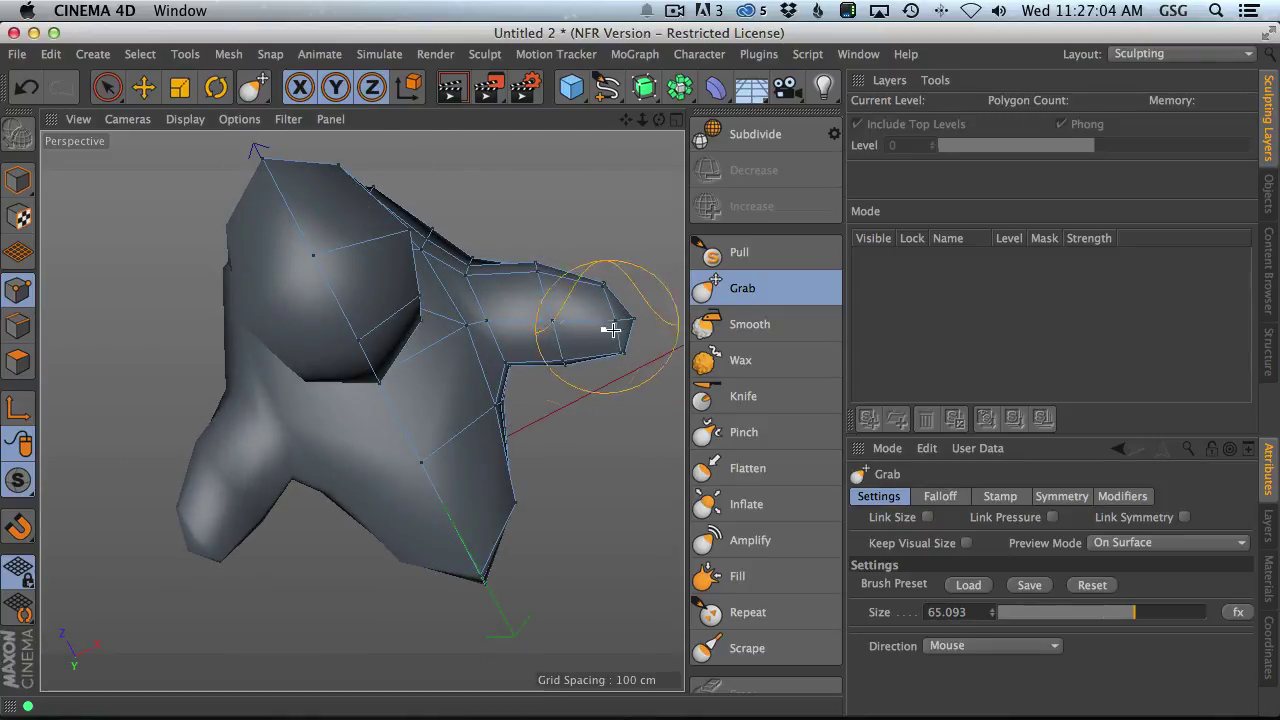
- Select the whole wing's polygons with Loop Selection and Fill Selection, and rotate the wing back toward the tail
left_click(143, 87)
left_click(18, 362)
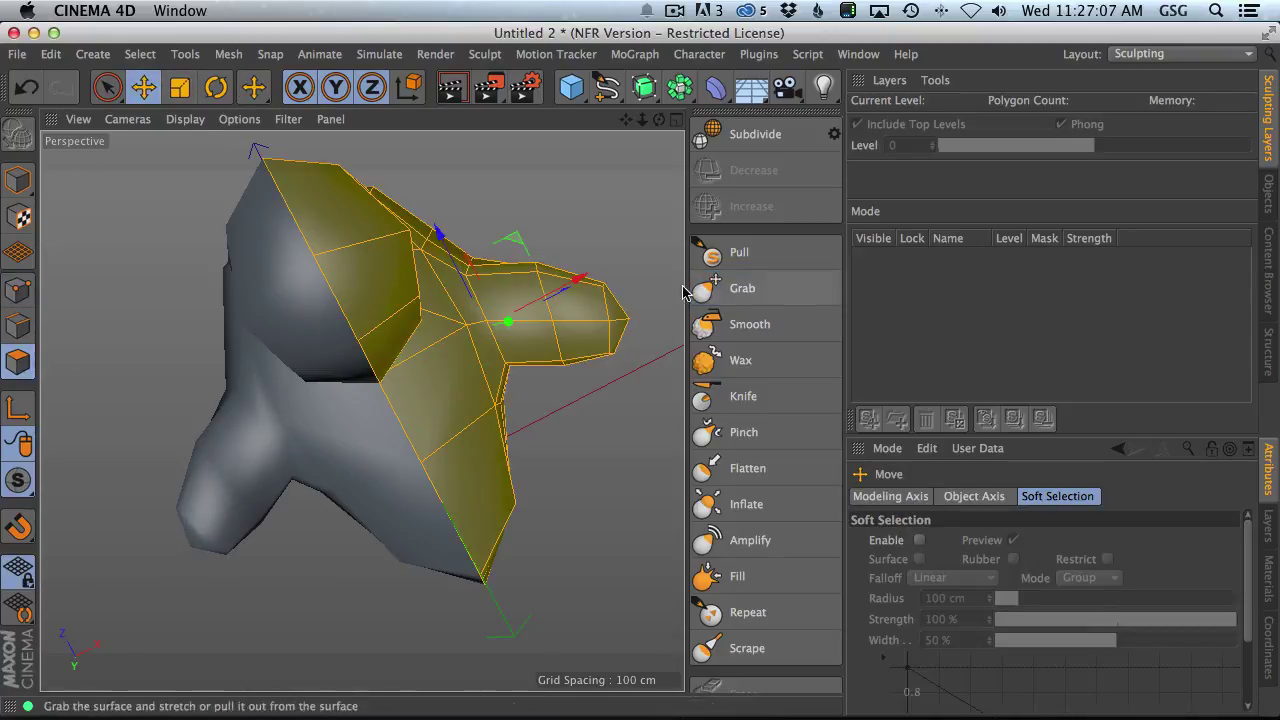
key("u")
key("l")
left_click(568, 325)
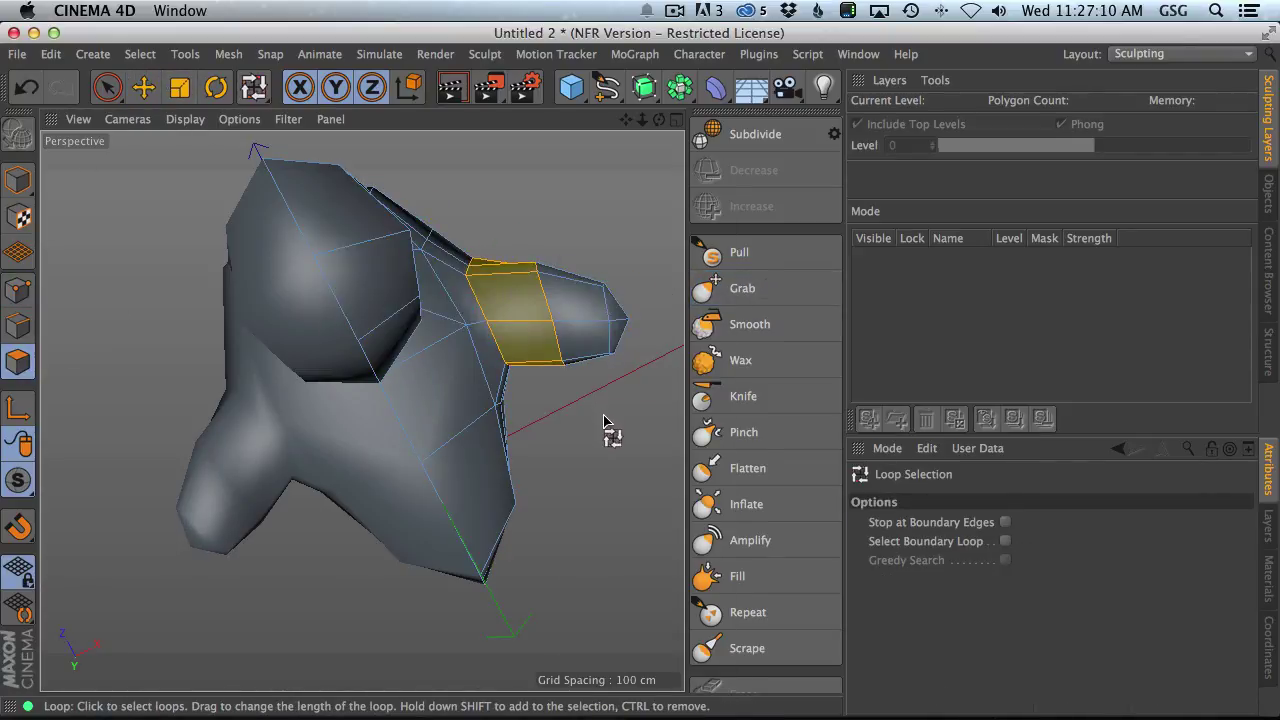
key("u")
key("f")
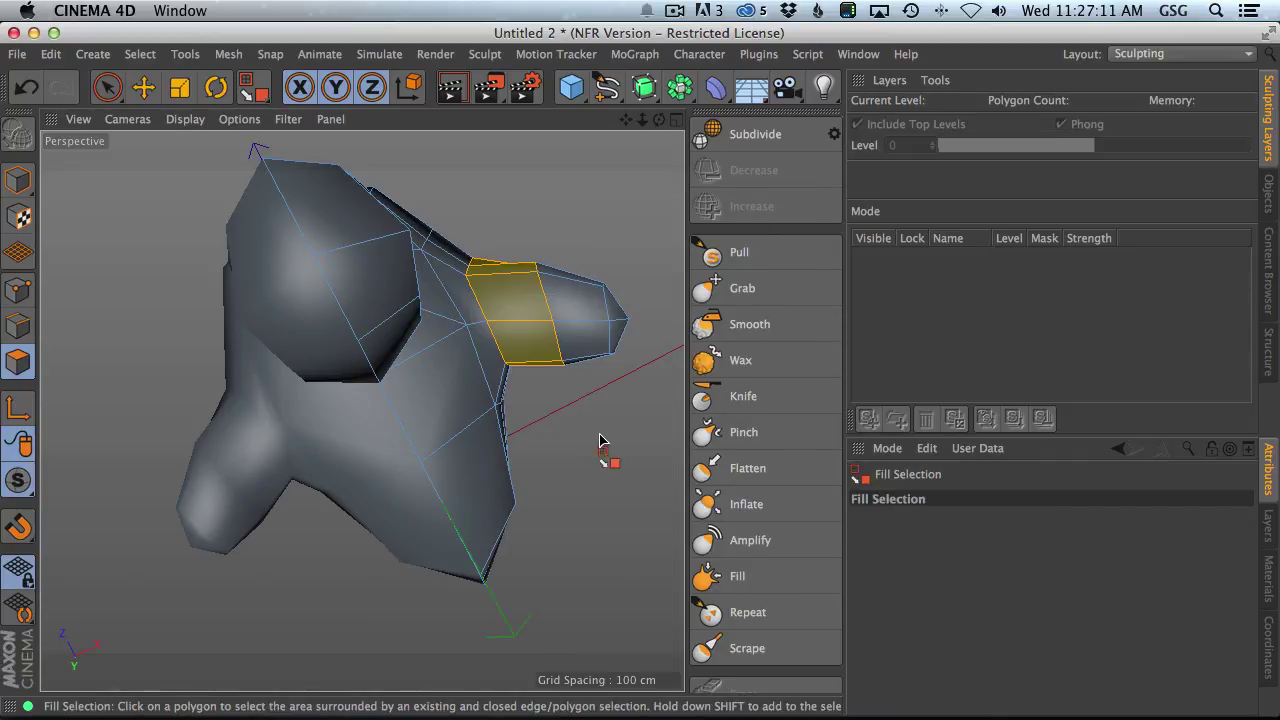
left_click(602, 314)
key("r")
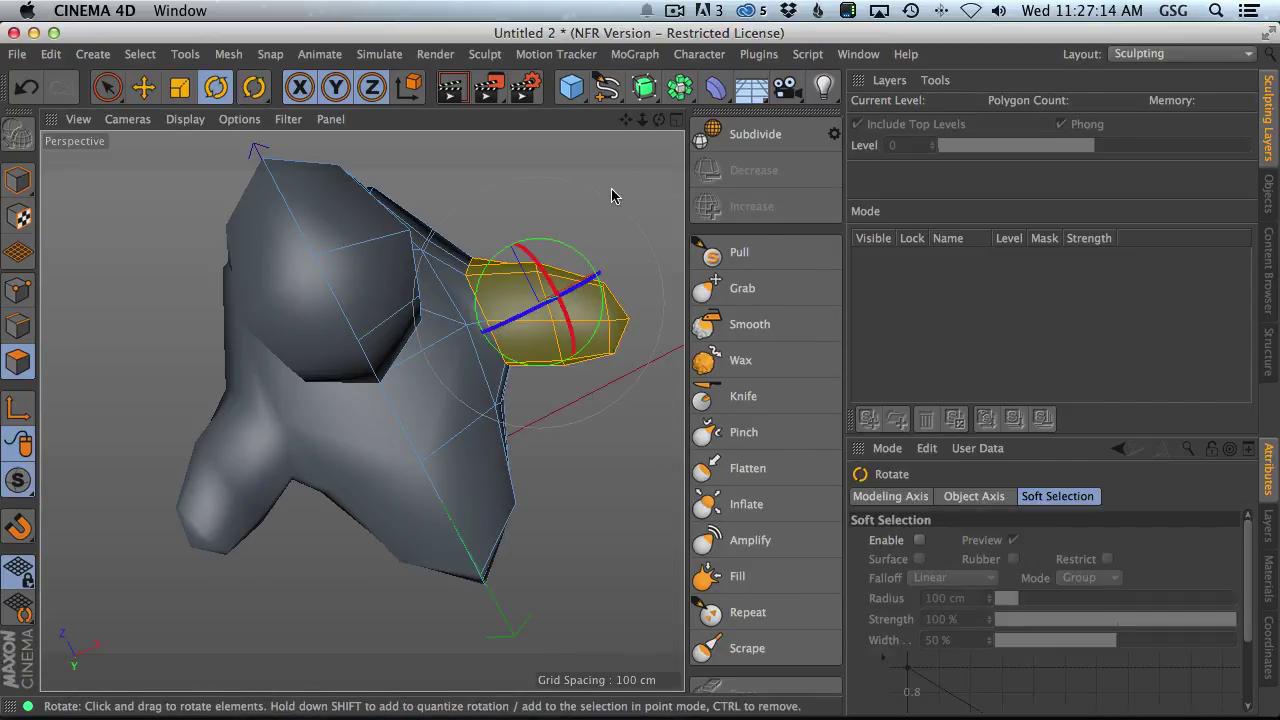
left_click_drag(612, 195, 588, 287)
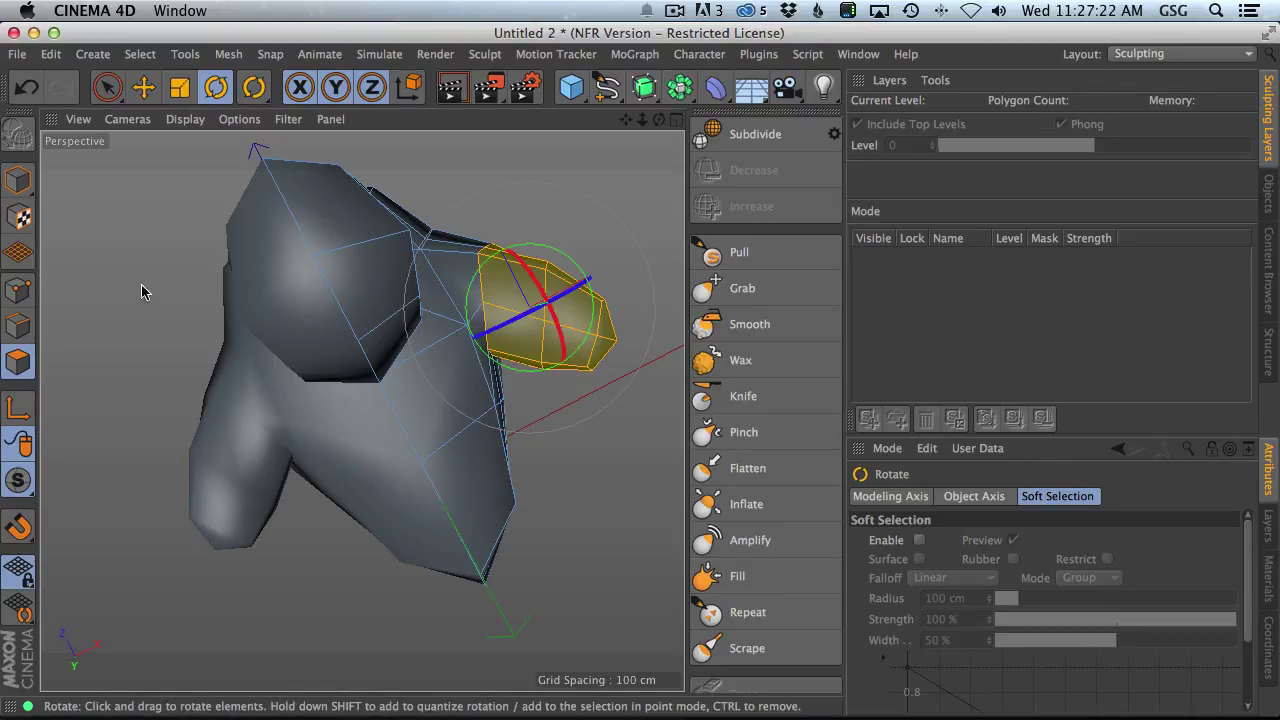
- Move the selected wing polygons to reposition the wing along the body's side and closer to the body
key("e")
left_click_drag(545, 198, 566, 258)
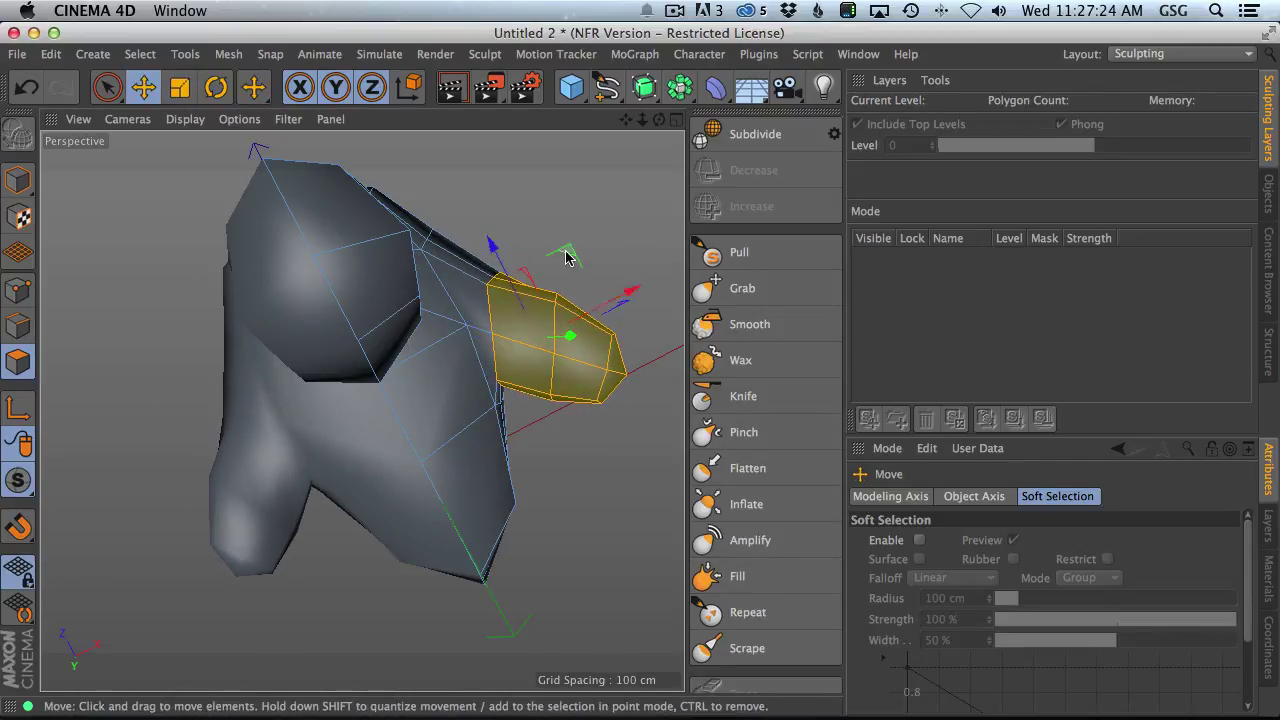
left_click_drag(471, 429, 437, 383, "alt")
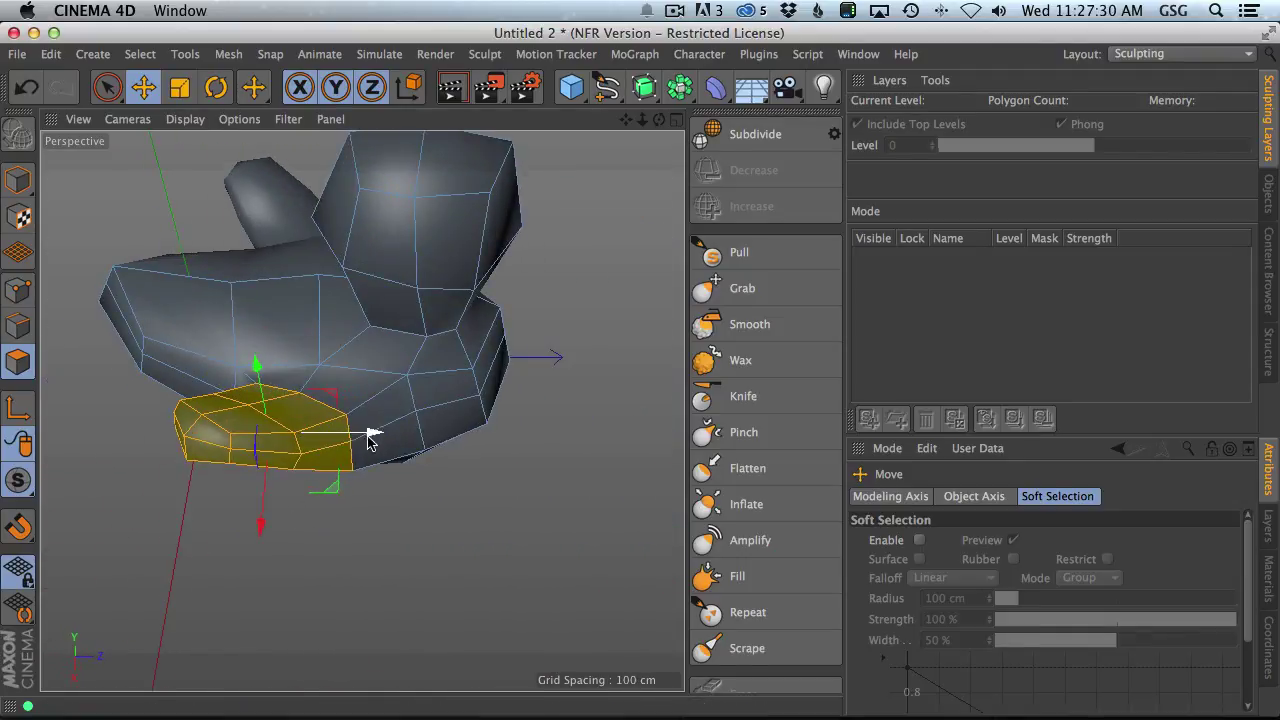
left_click_drag(370, 440, 386, 437)
left_click_drag(294, 363, 272, 518)
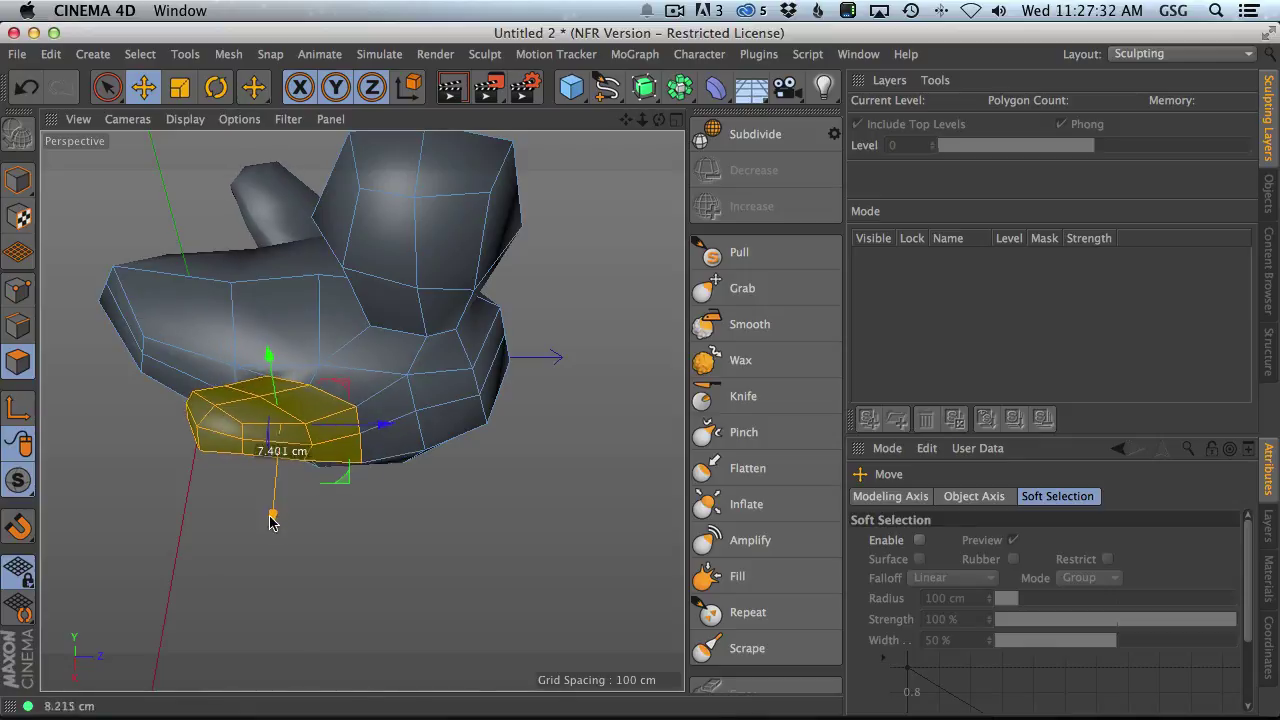
- Adjust the wing's base with the Grab brush at size 65.093 and clear the polygon selection
mouse_move(265, 470)
left_mouse_down("alt")
mouse_move(207, 190)
mouse_move(371, 480)
left_mouse_up("alt")
scroll(334, 443, "up", 5)
left_click(742, 288)
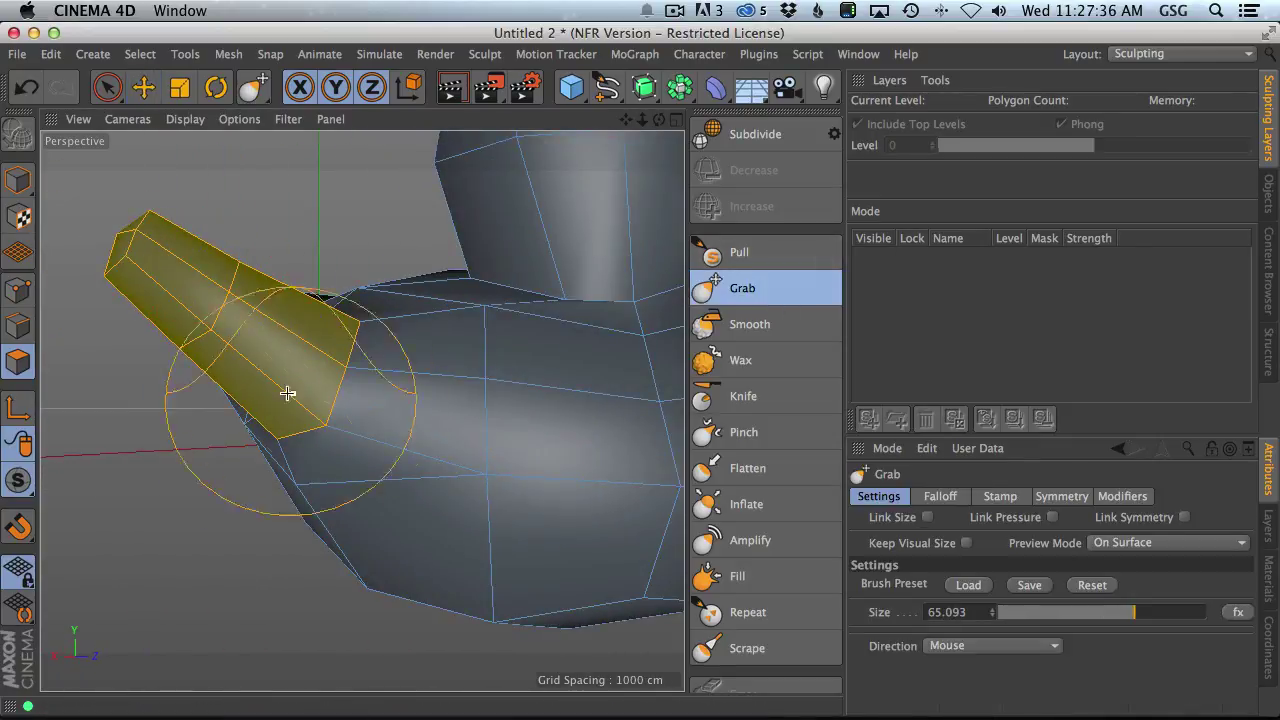
scroll(331, 423, "up", 2)
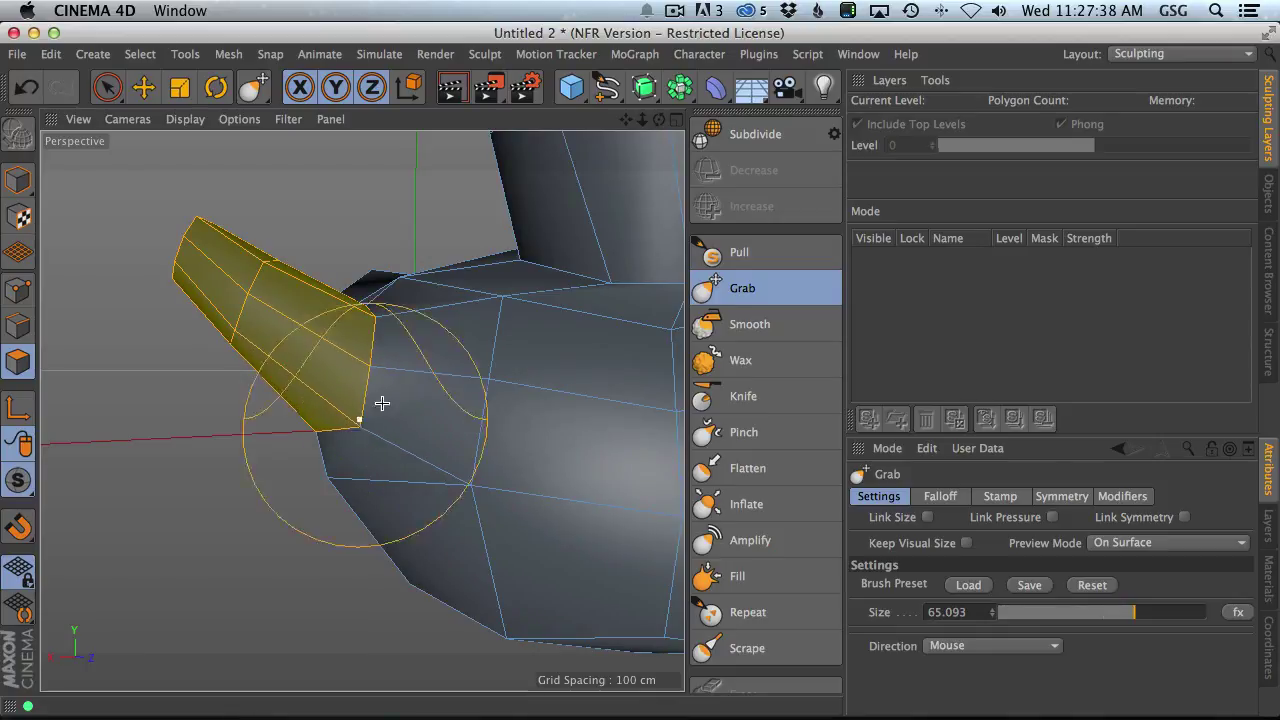
scroll(381, 405, "down", 1)
scroll(405, 330, "down", 4)
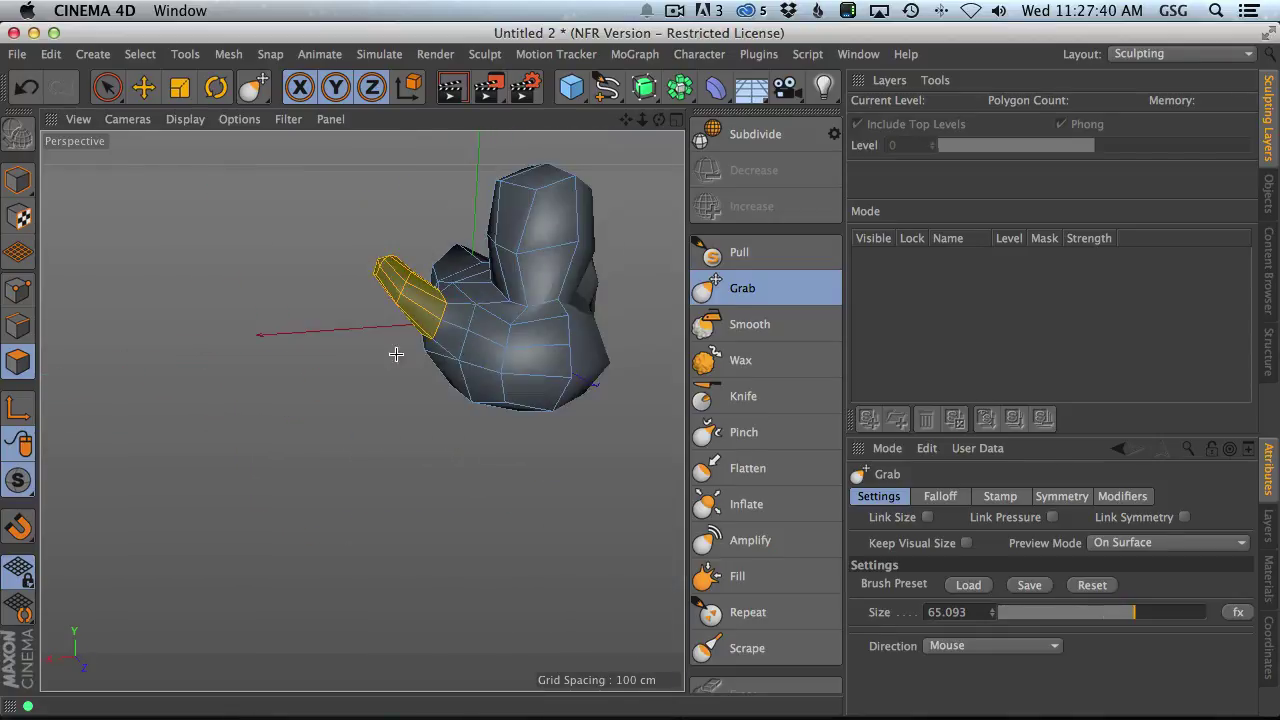
left_click_drag(396, 354, 459, 320, "alt")
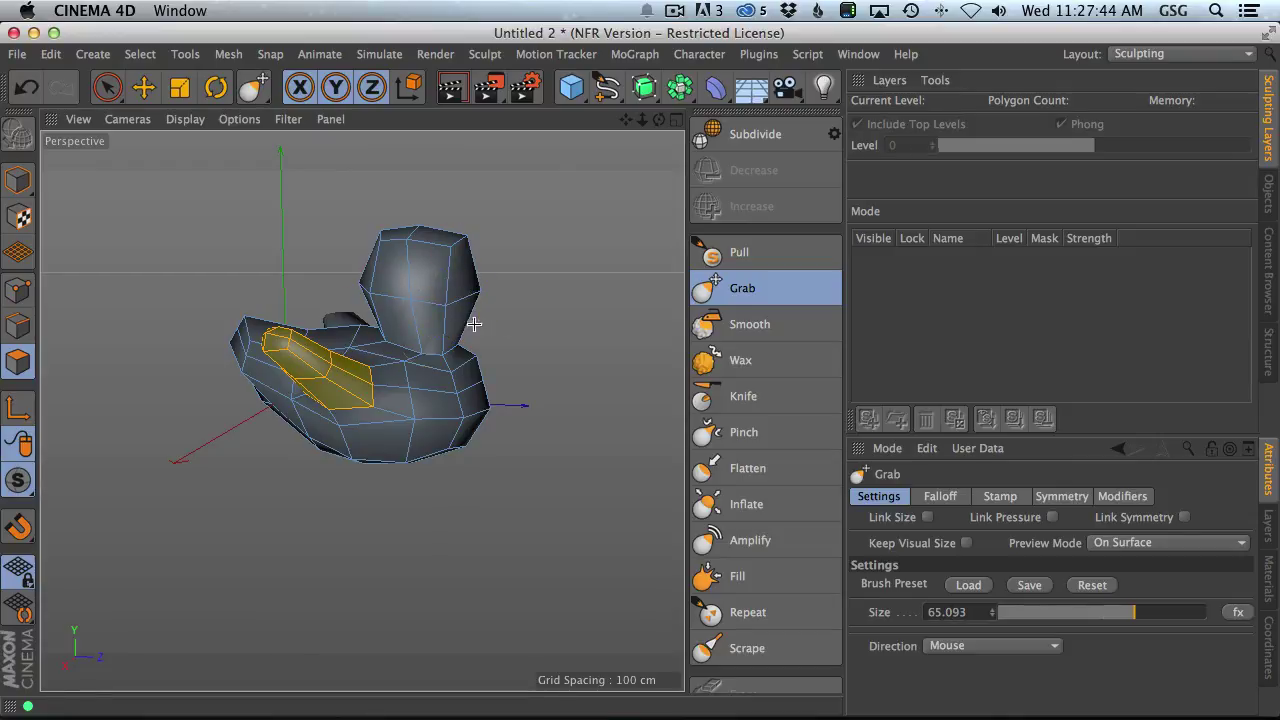
left_click(500, 286)
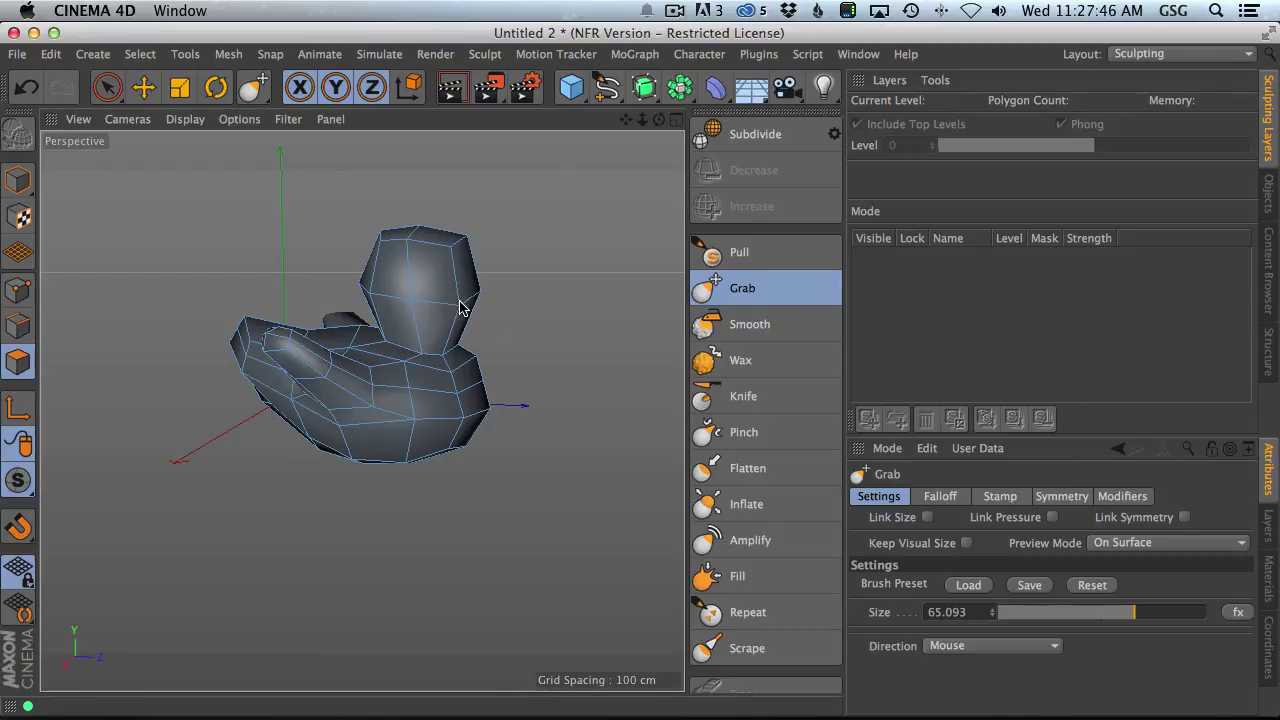
mouse_move(477, 292)
left_mouse_down("alt")
mouse_move(331, 363)
mouse_move(477, 283)
left_mouse_up("alt")
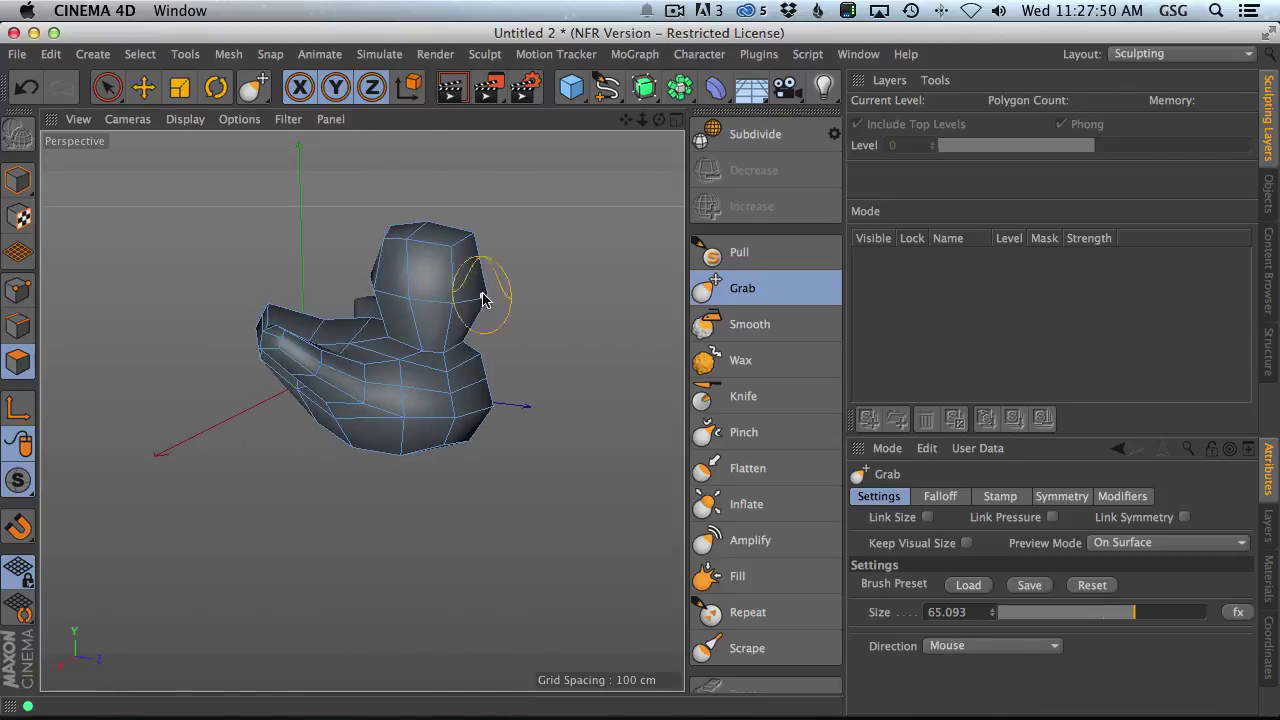
- Add a new cube primitive and move it forward and up to the front of the duck's head
left_click(1270, 190)
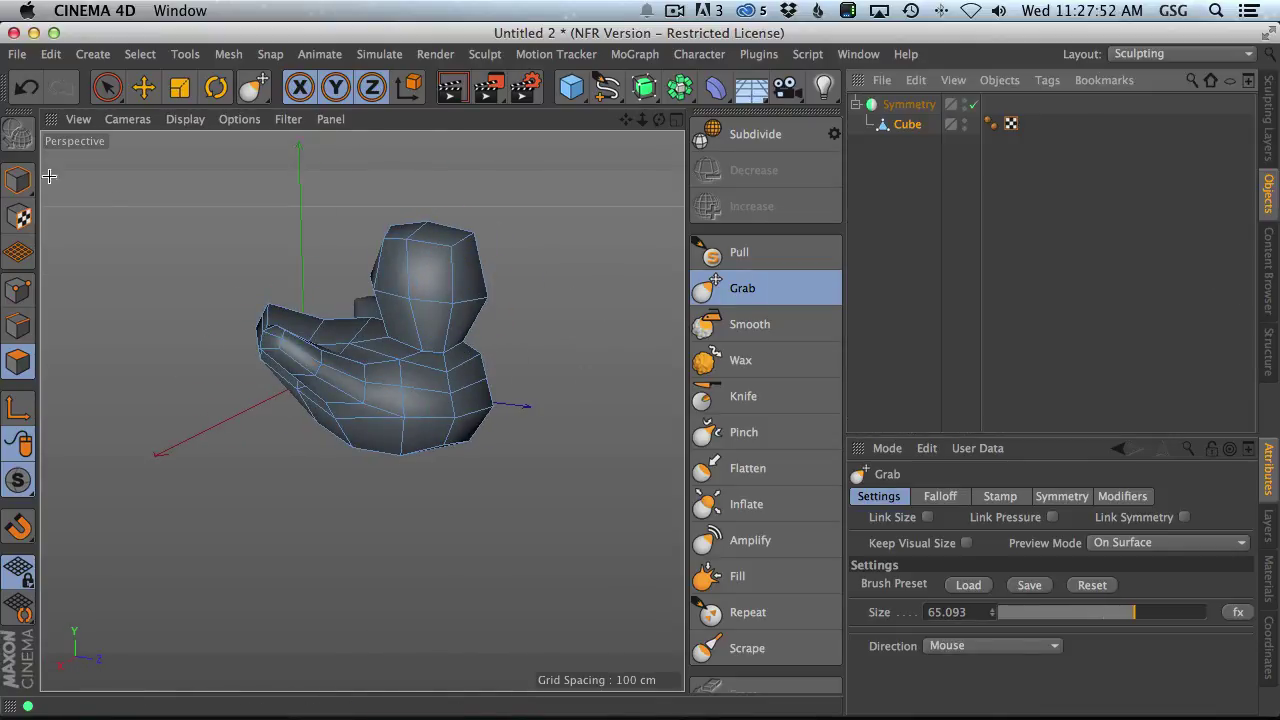
left_click(571, 87)
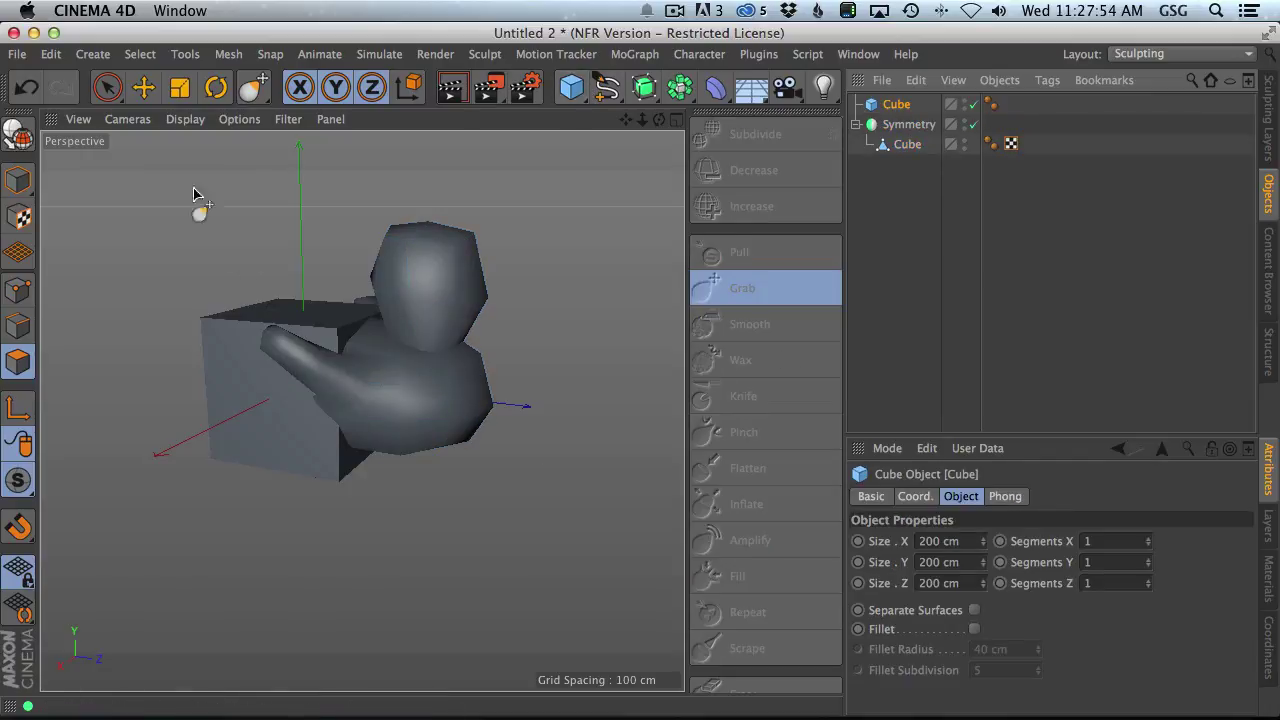
left_click(143, 87)
left_click(18, 180)
left_click_drag(400, 391, 561, 372)
left_click_drag(464, 292, 469, 197)
- In the Right view, resize the new cube into a flat beak block about 38 cm high and 118 cm long
middle_click(636, 367)
middle_click(245, 602)
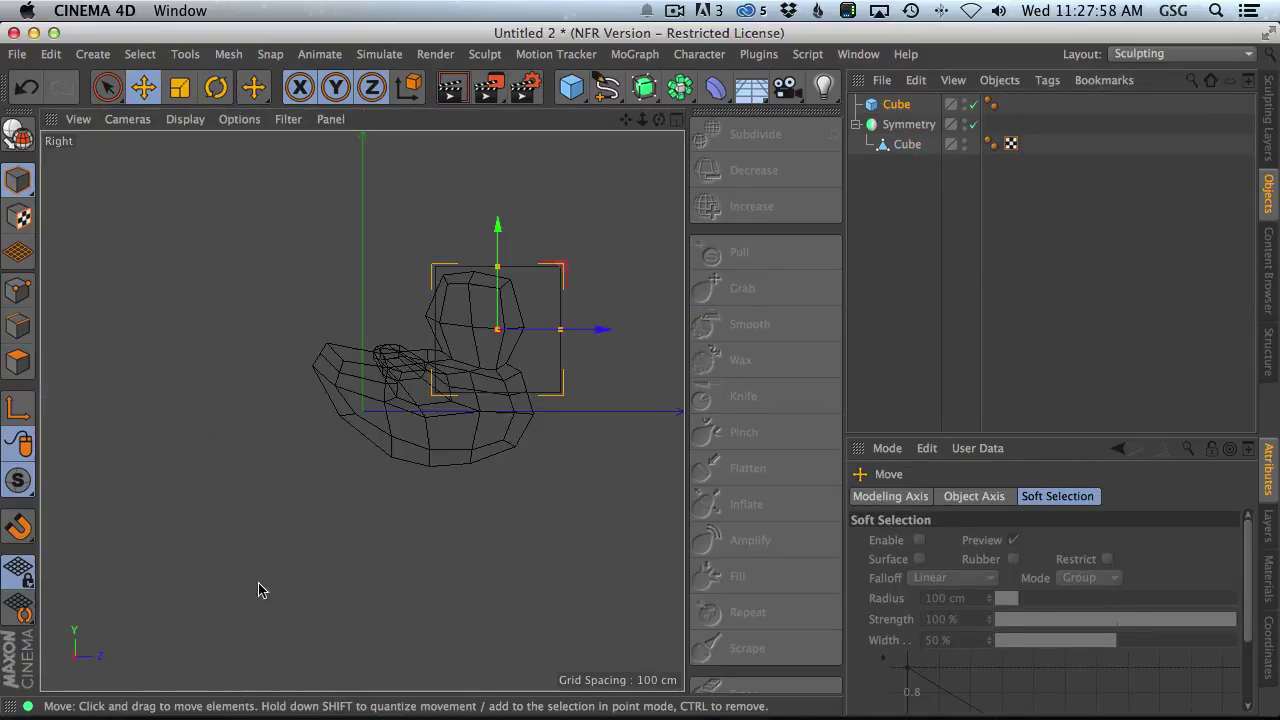
scroll(403, 357, "up", 5)
key("o")
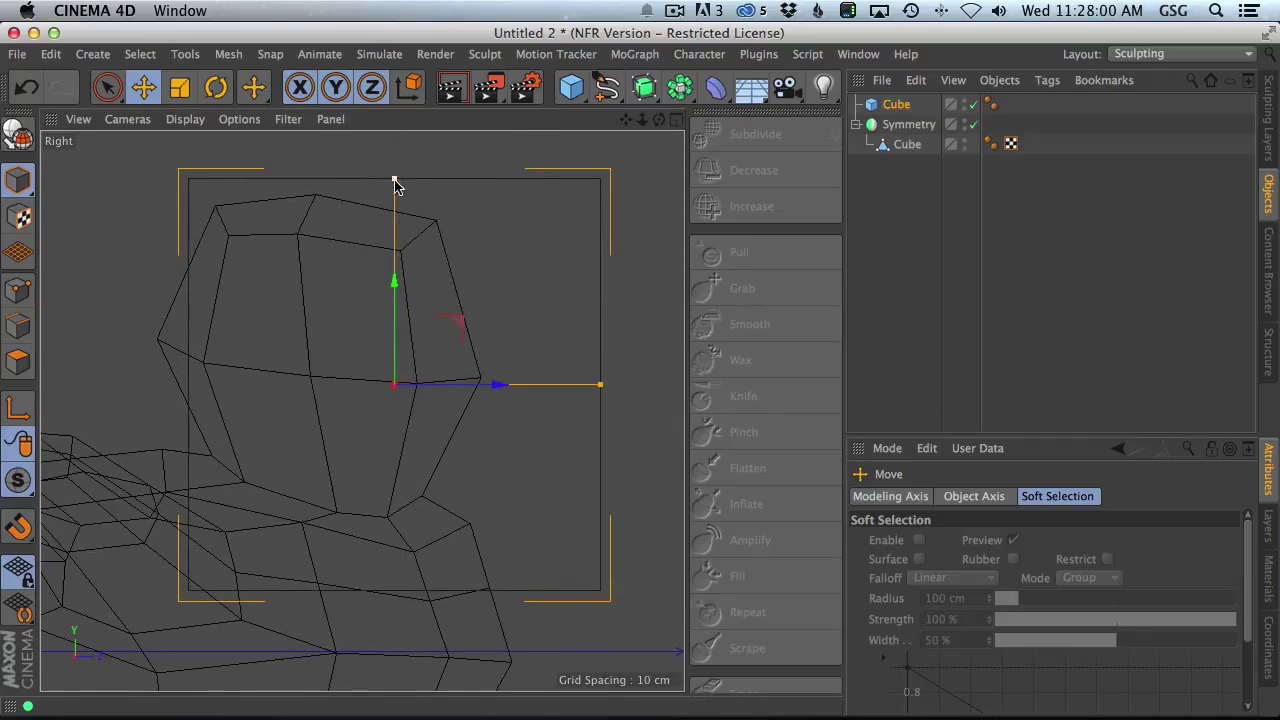
left_click_drag(394, 180, 433, 365)
left_click_drag(600, 386, 664, 380)
middle_click_drag(560, 417, 200, 400, "alt")
scroll(383, 369, "down", 2)
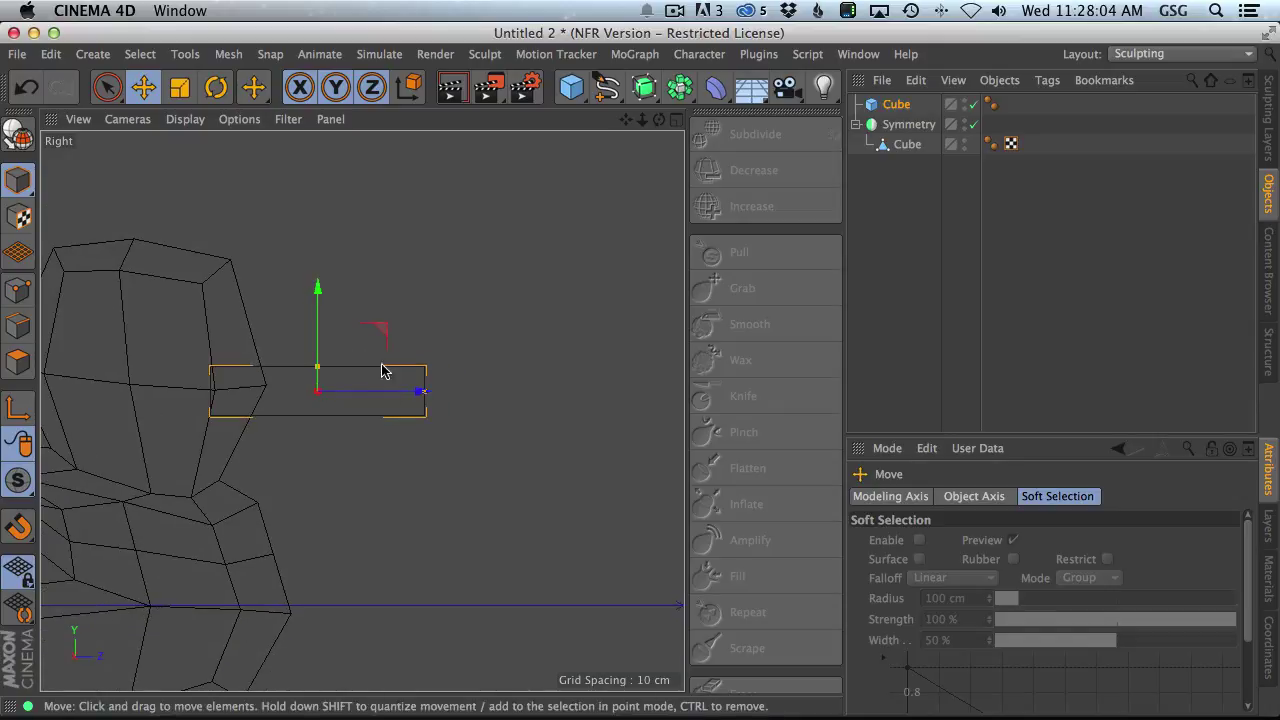
left_click_drag(322, 372, 320, 363)
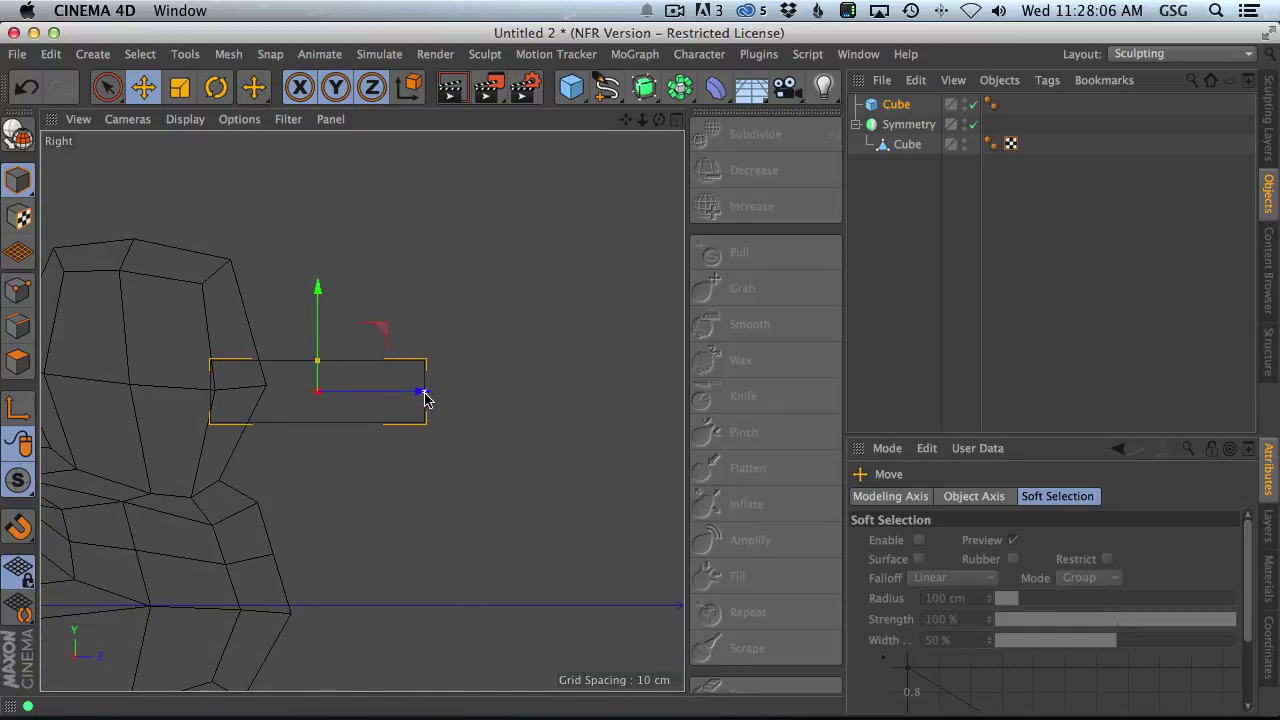
left_click_drag(426, 394, 366, 393)
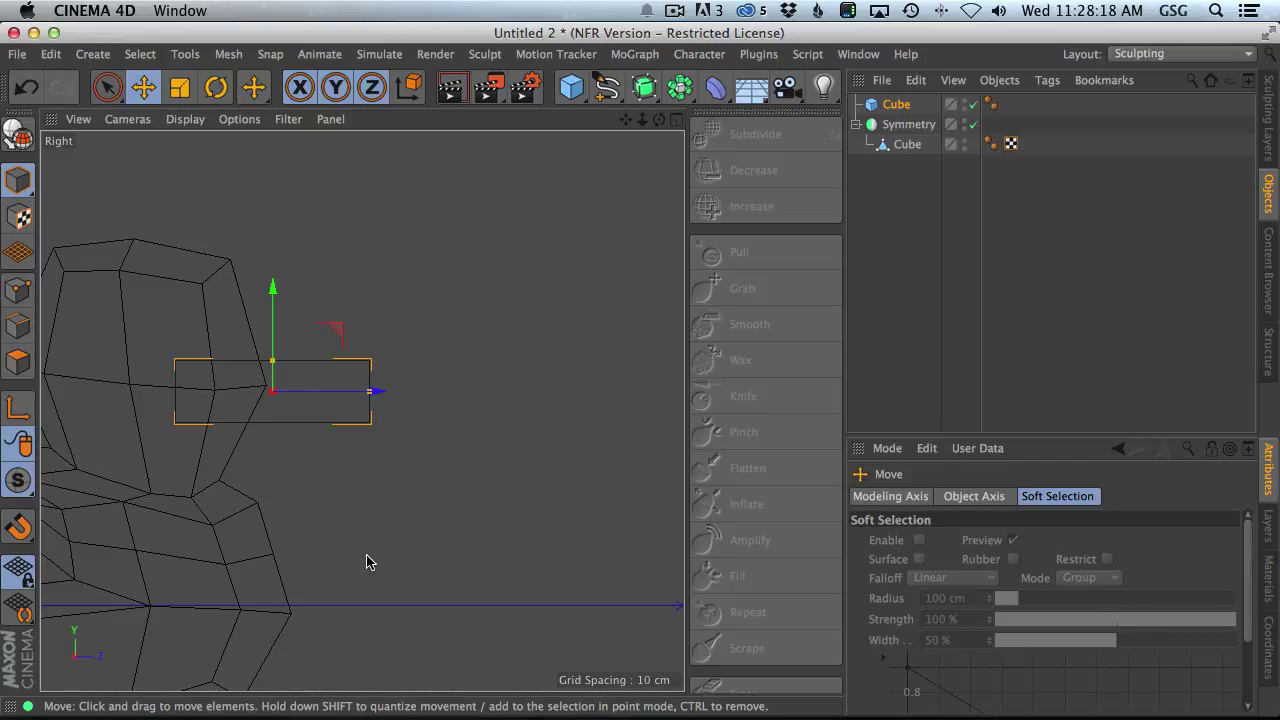
- In the Perspective view, narrow the beak block to about 124 cm in X
middle_click(534, 368)
middle_click(272, 249)
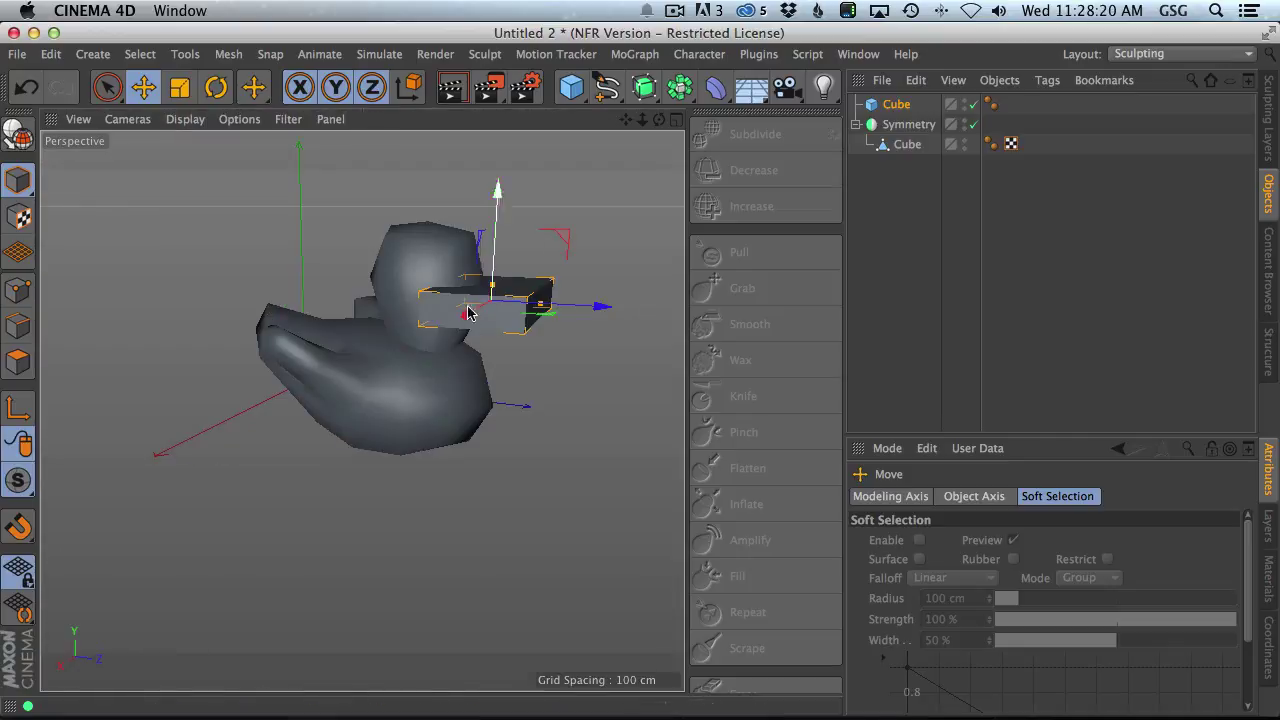
left_click_drag(468, 313, 359, 436, "alt")
left_click_drag(416, 362, 480, 342, "alt")
left_click_drag(391, 364, 443, 381, "alt")
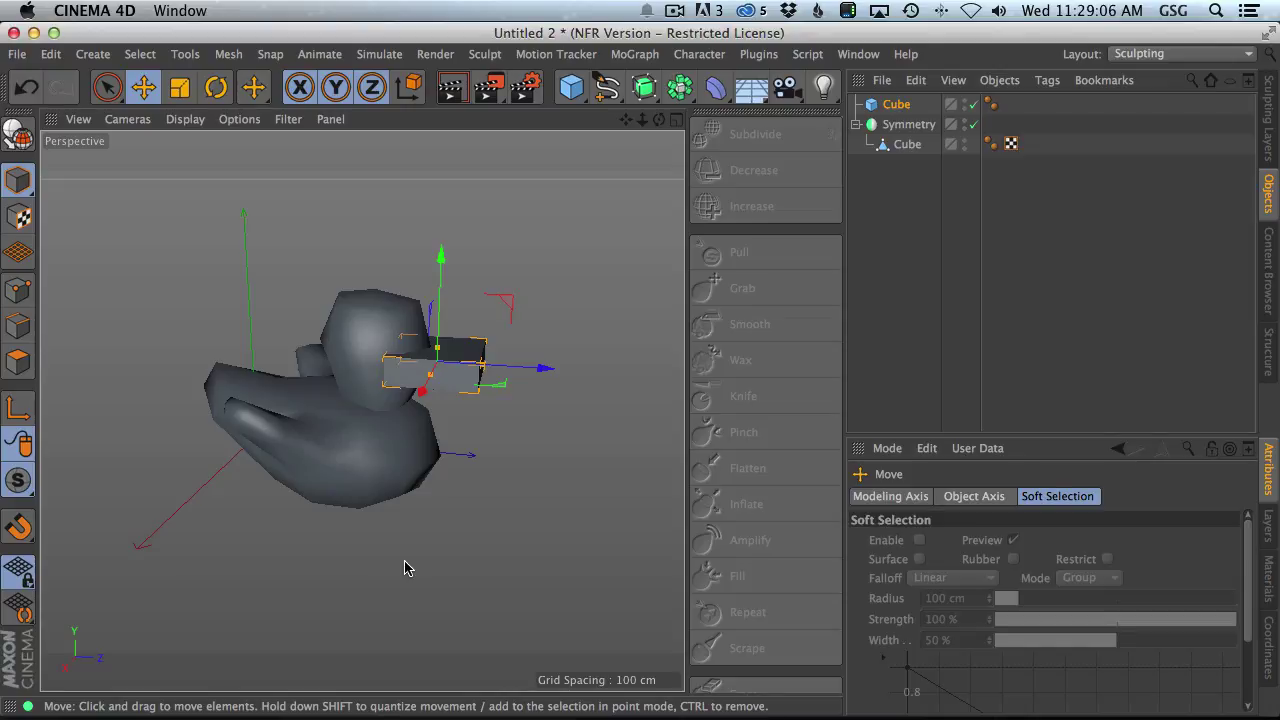
left_click_drag(404, 568, 404, 344, "alt")
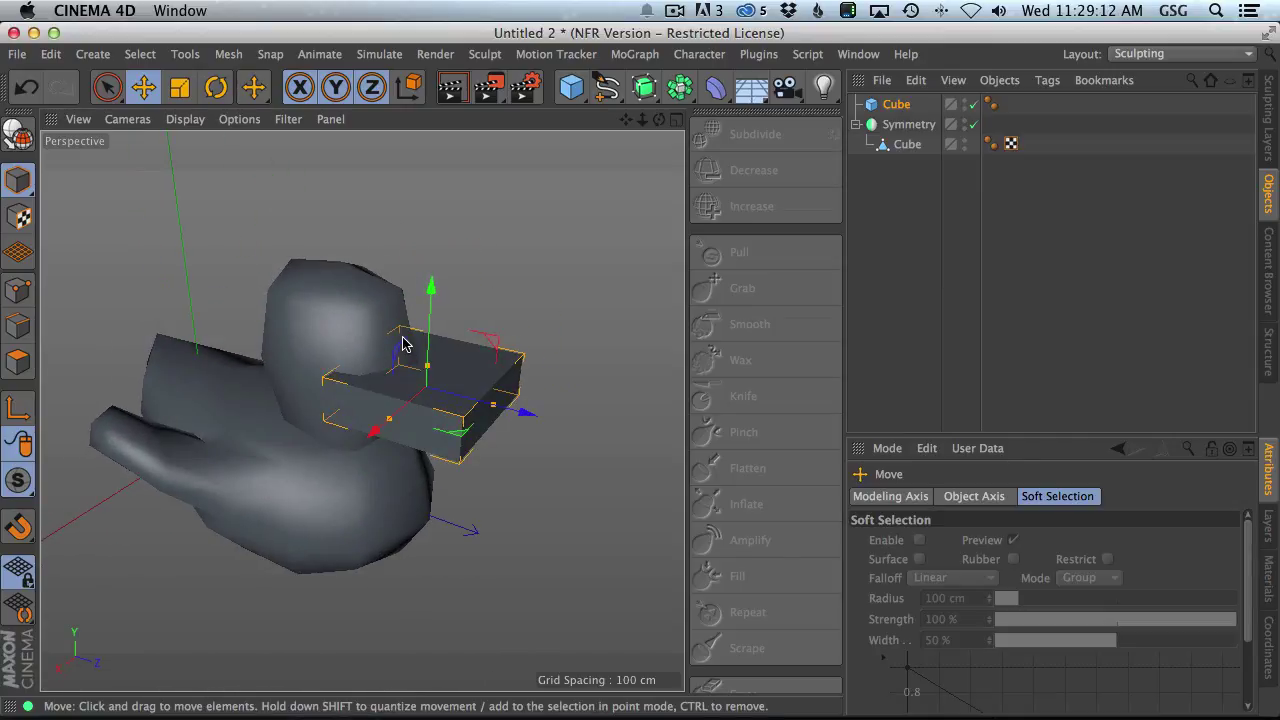
- Hide the beak block and try extruding the two front polygons on the mirrored cube's head forward
left_click(965, 101)
left_click(918, 146)
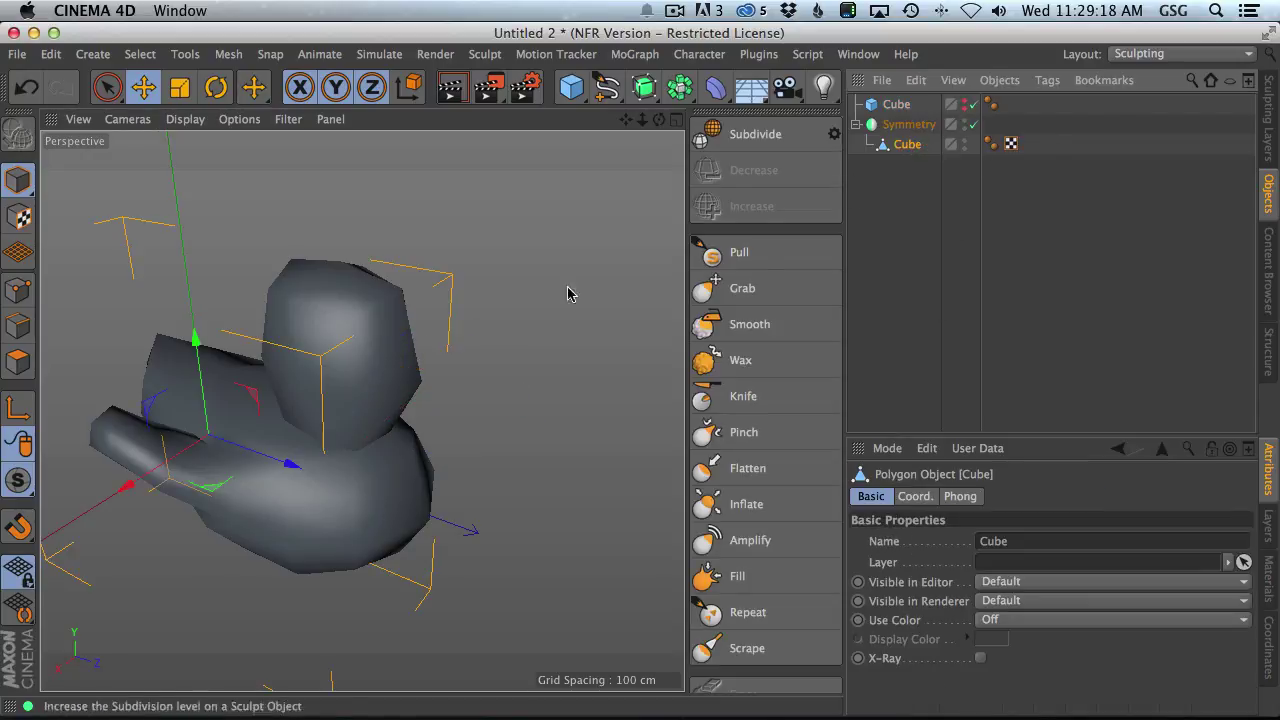
left_click(16, 363)
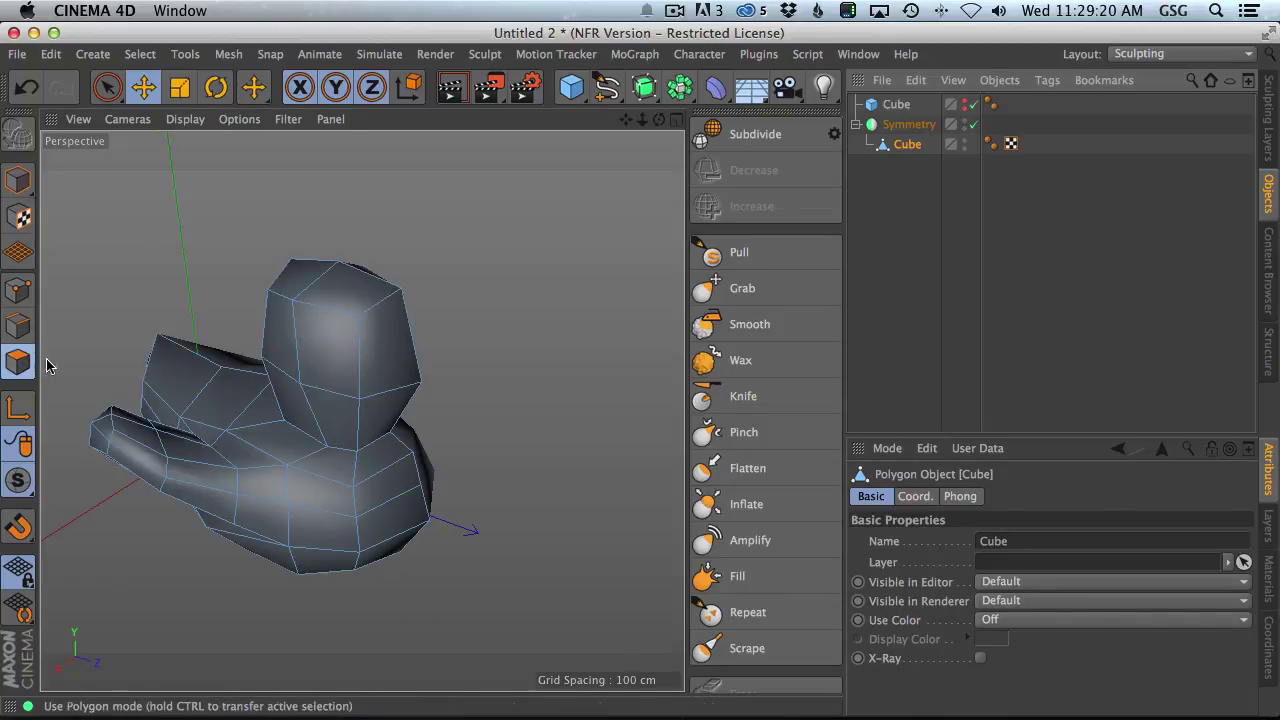
left_click_drag(466, 382, 411, 361, "alt")
right_click_drag(411, 361, 484, 392, "alt")
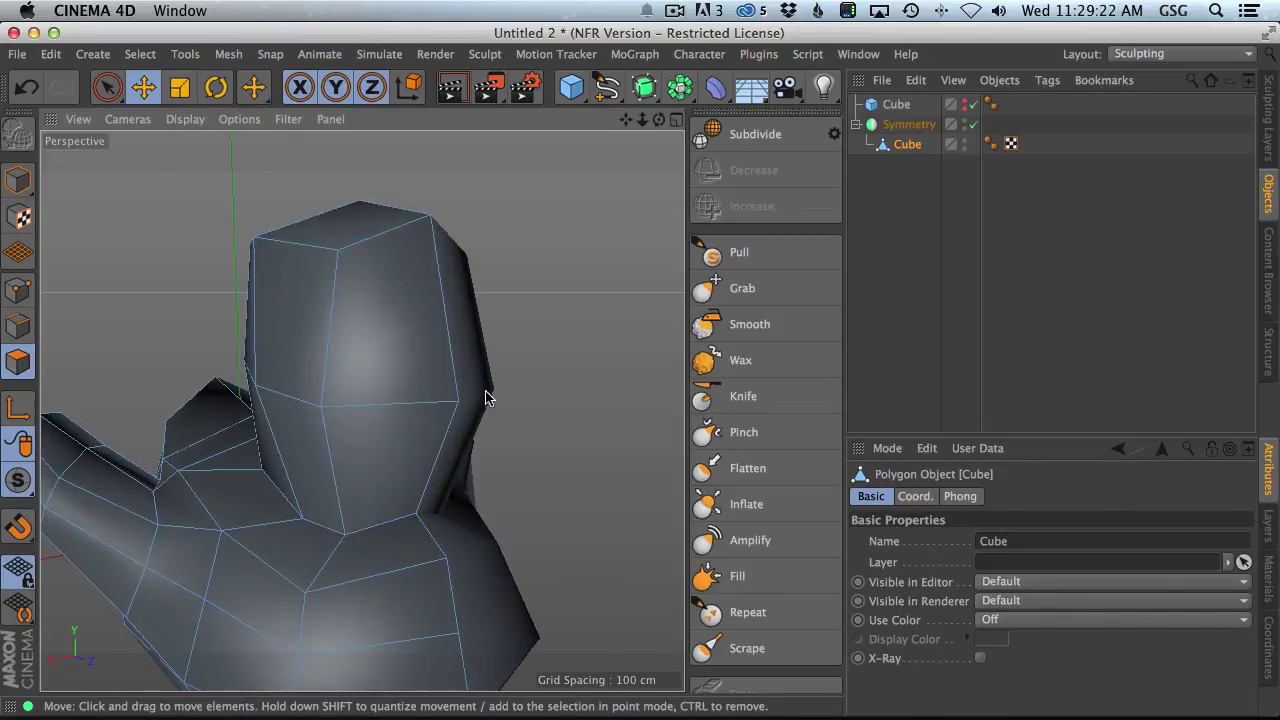
left_click(399, 365)
left_click(392, 438, "shift")
left_click_drag(613, 333, 561, 407, "alt")
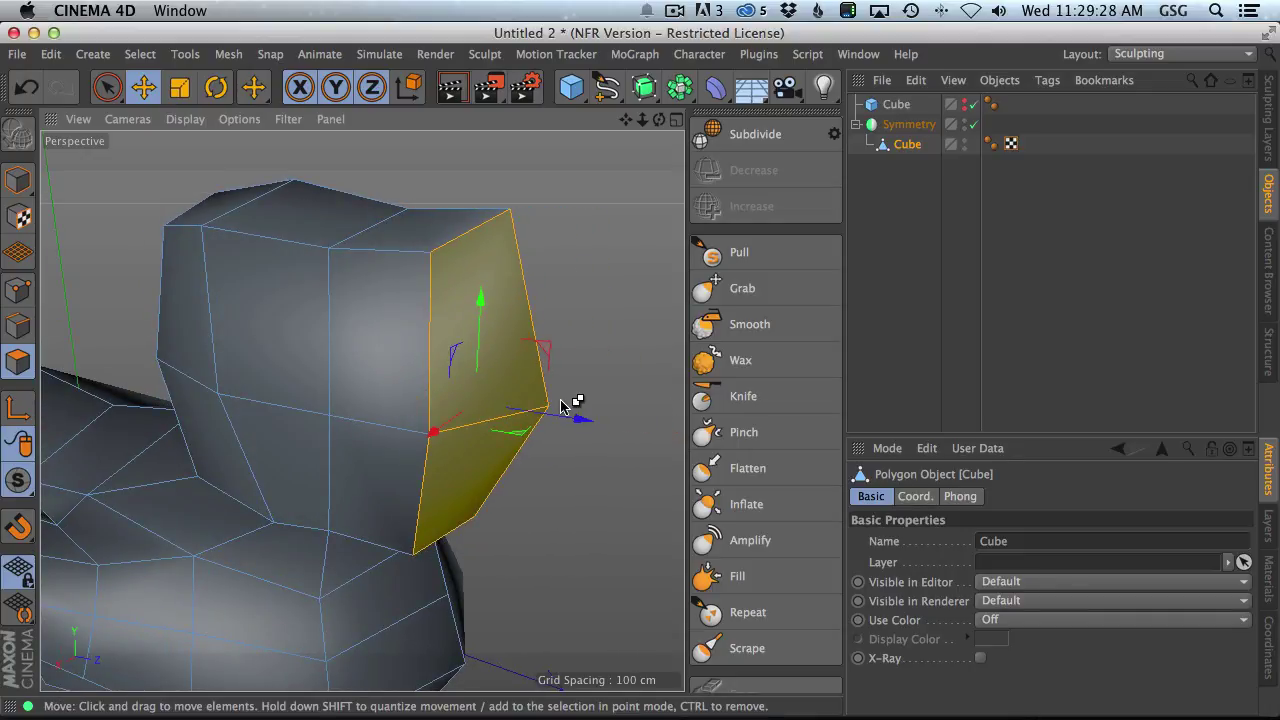
- Select the beak block and make it visible in the viewport again
left_click(898, 104)
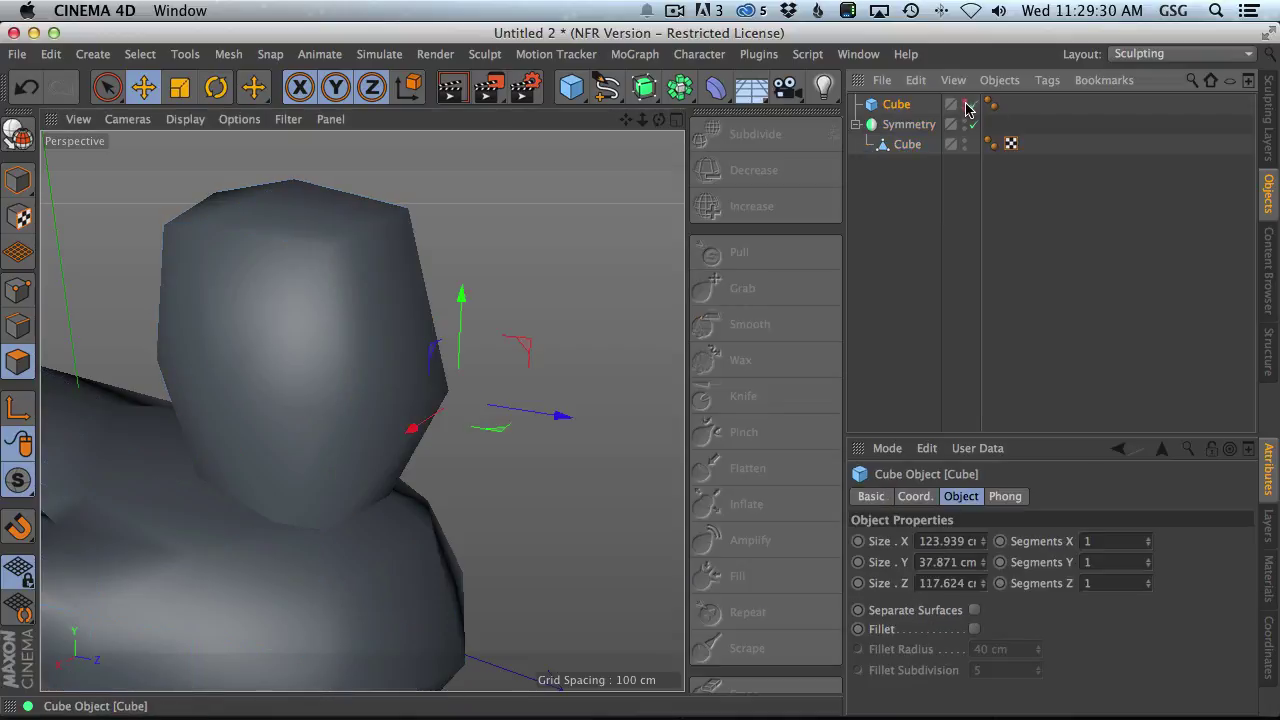
left_click(970, 105)
left_click_drag(437, 434, 443, 394, "alt")
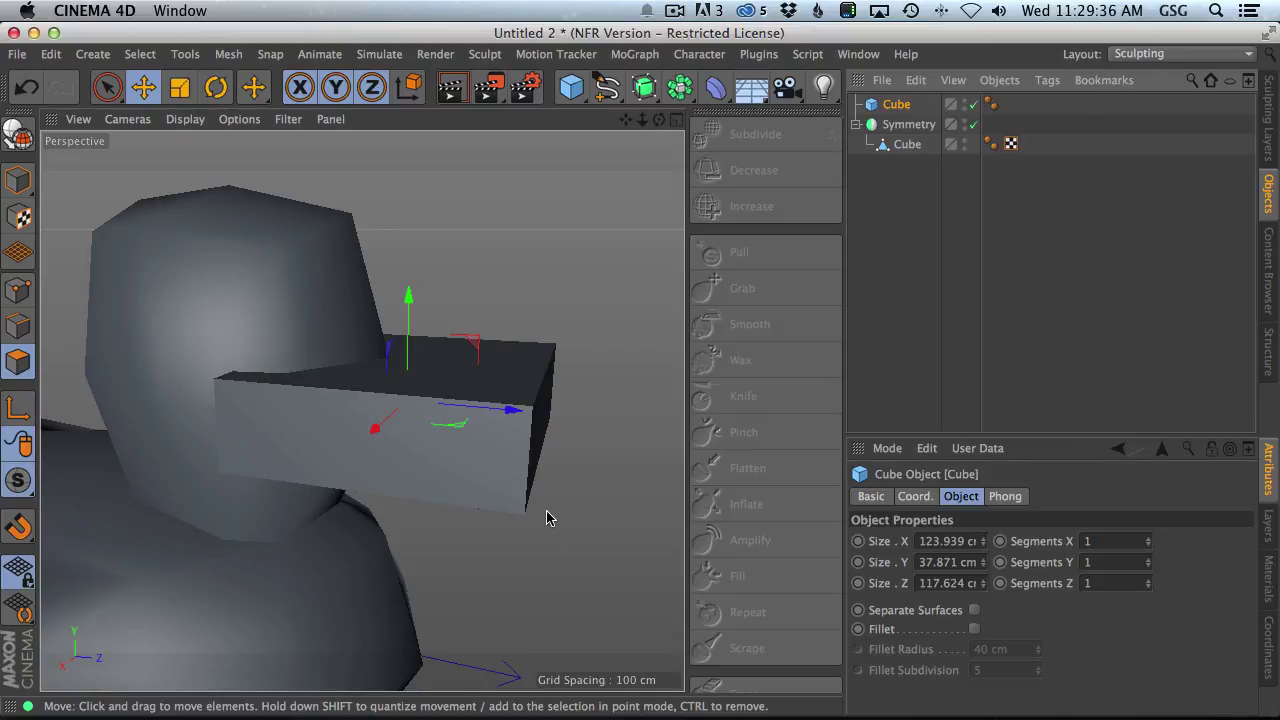
- Make the beak block editable and select its front and two side polygons
key("c")
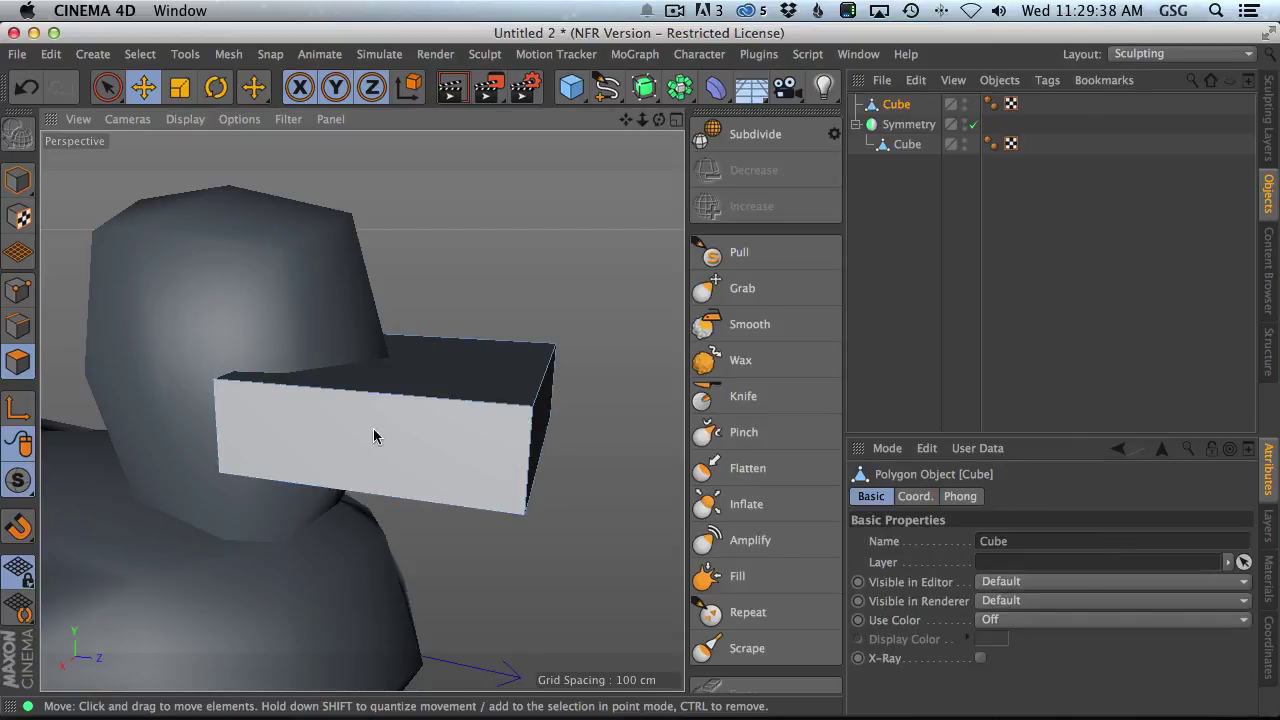
mouse_move(373, 428)
left_mouse_down("alt")
mouse_move(320, 392)
mouse_move(355, 418)
mouse_move(431, 371)
mouse_move(420, 417)
mouse_move(294, 434)
left_mouse_up("alt")
left_click(294, 434)
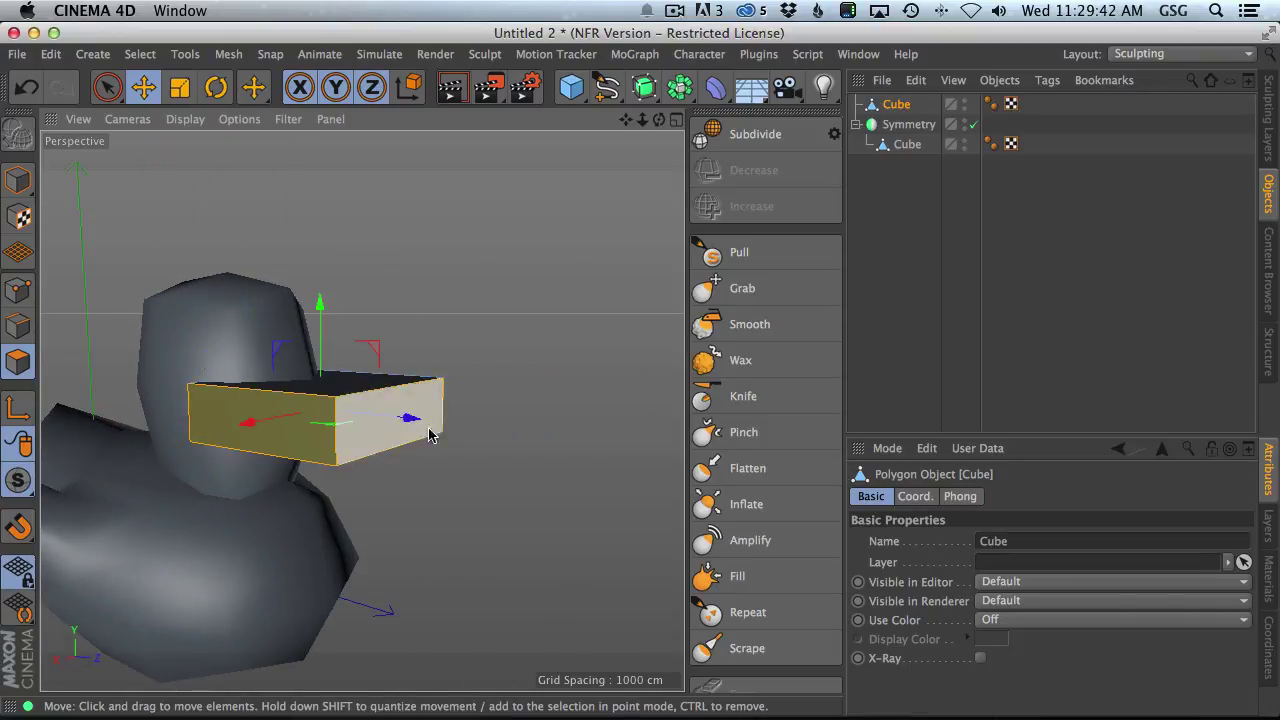
left_click_drag(429, 431, 558, 395, "alt")
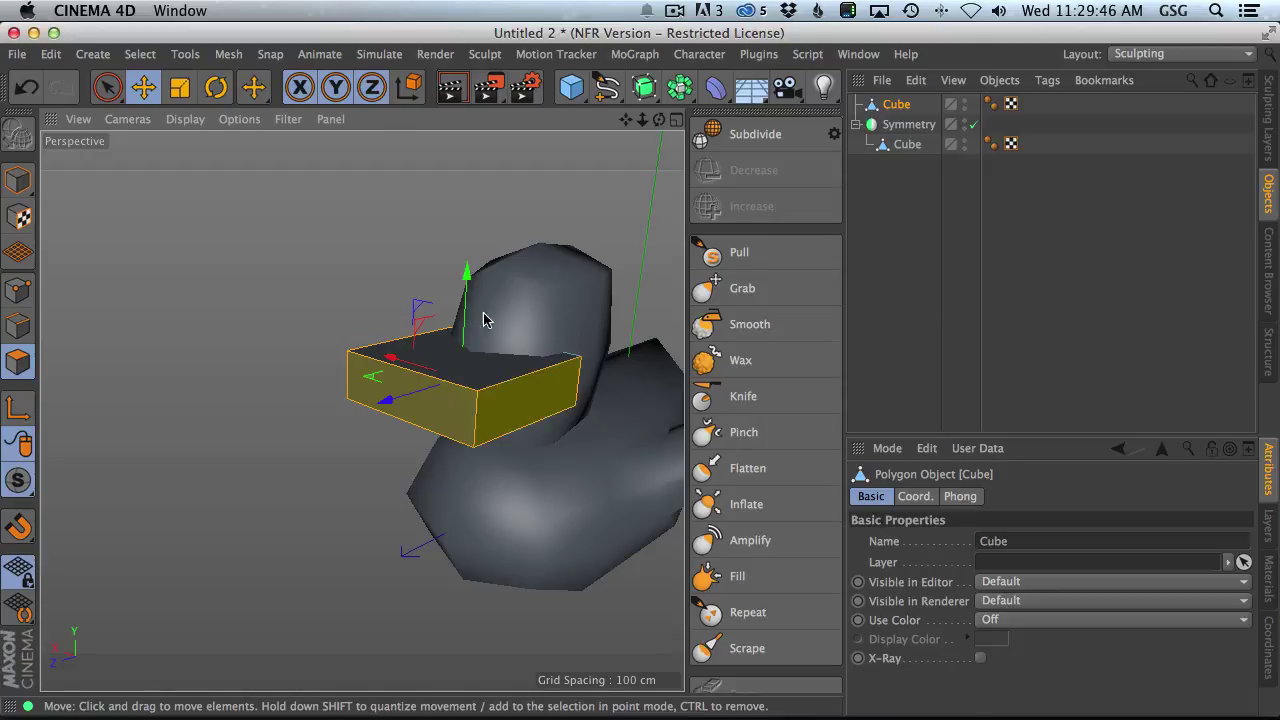
left_click_drag(538, 404, 440, 241, "alt")
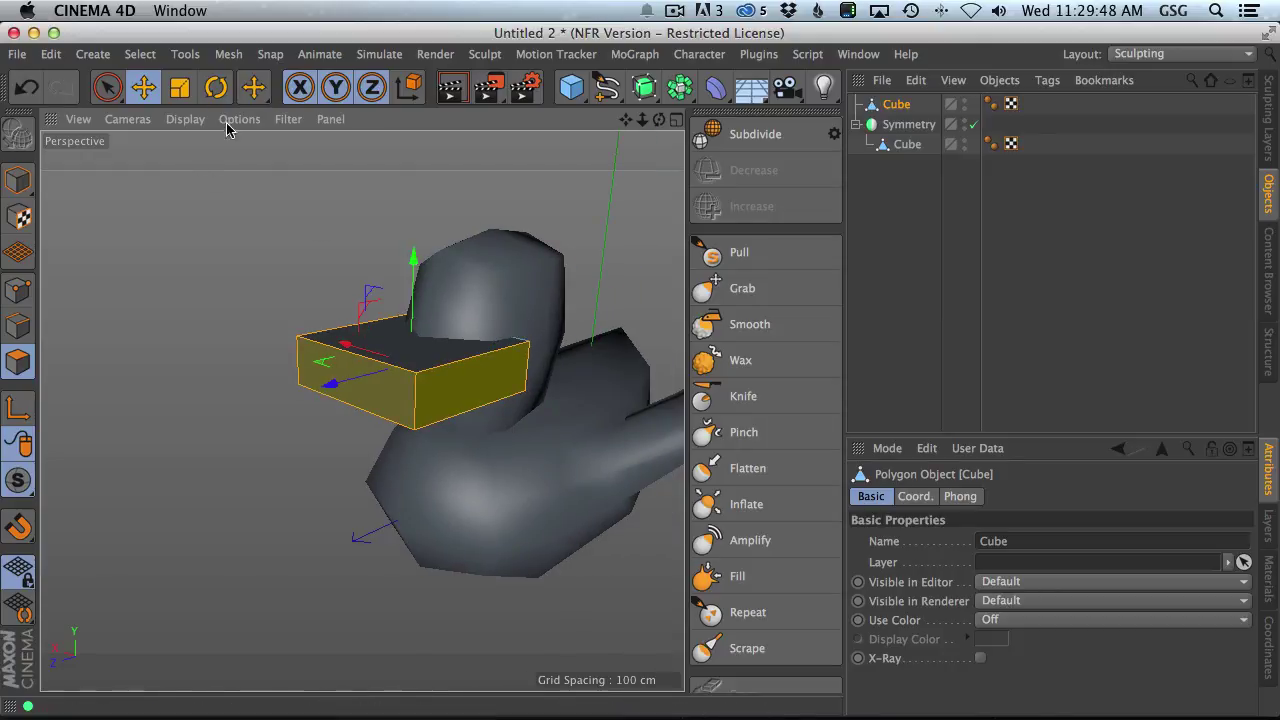
- Inner-extrude the selected beak faces as one band with an offset of about 8 cm and 90° maximum angle, and delete the inner polygons
left_click(590, 263)
right_click(590, 264)
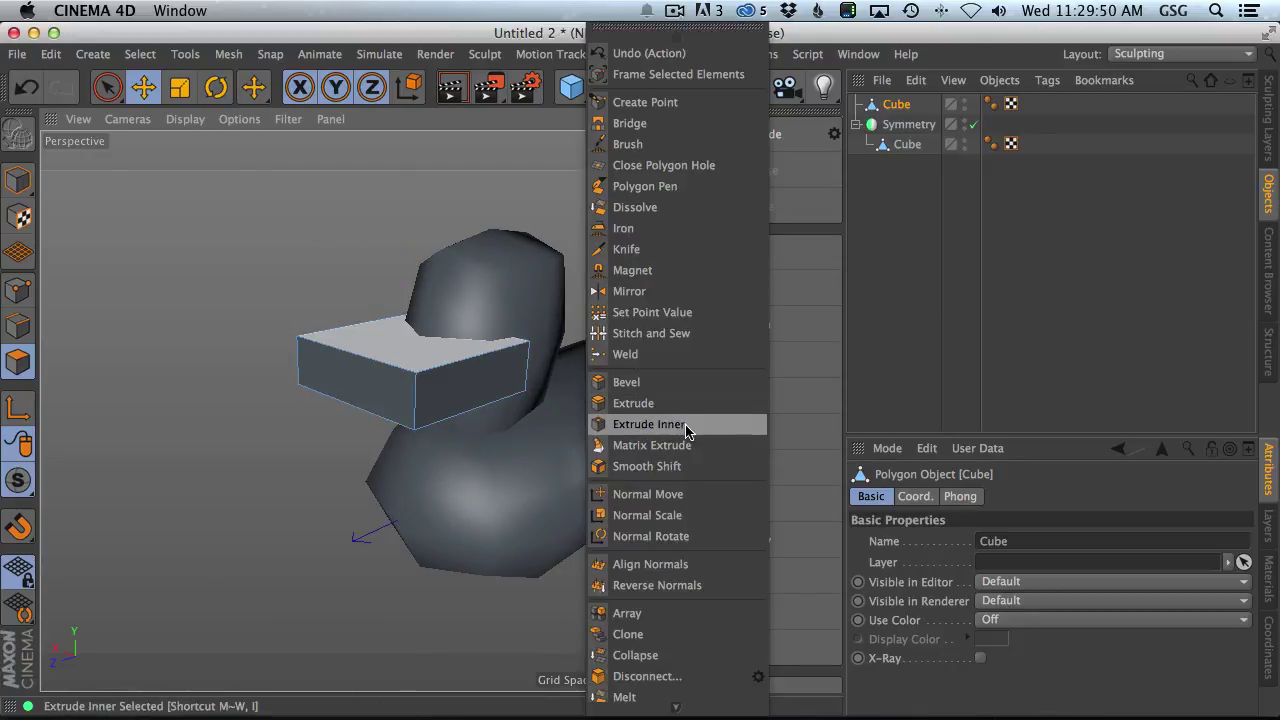
left_click(686, 424)
left_click_drag(611, 243, 537, 325)
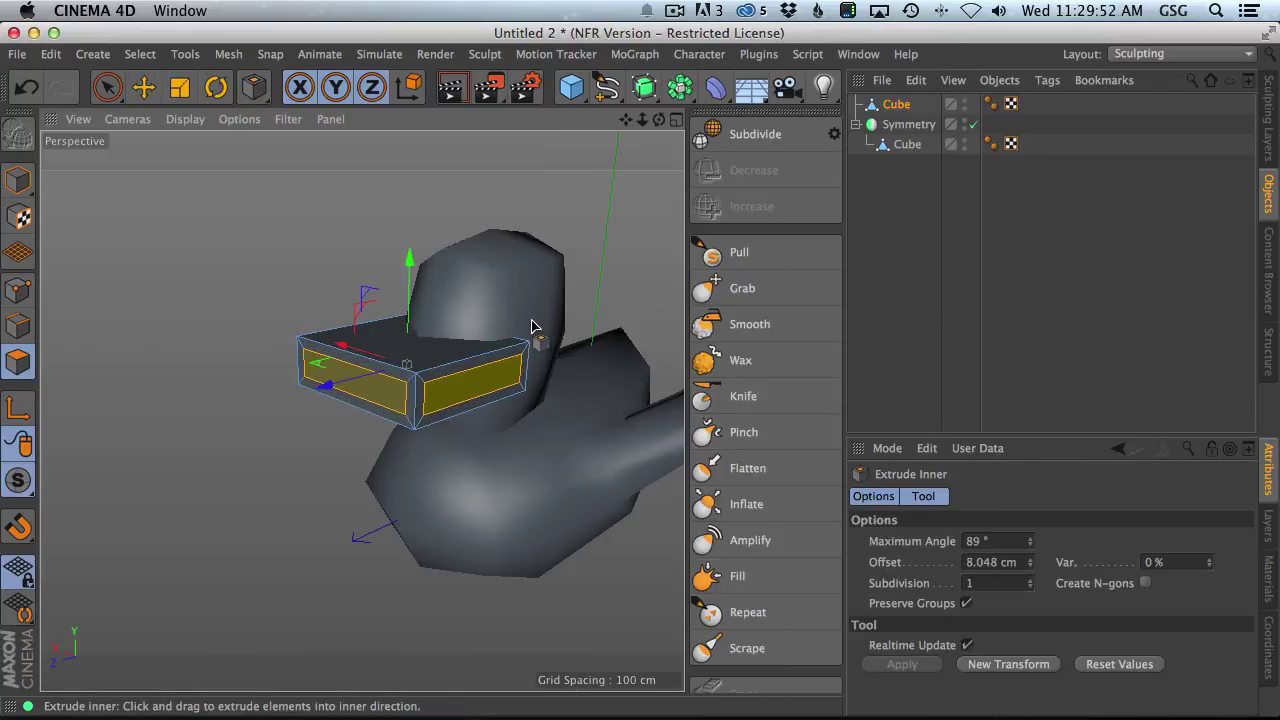
left_click(1031, 538)
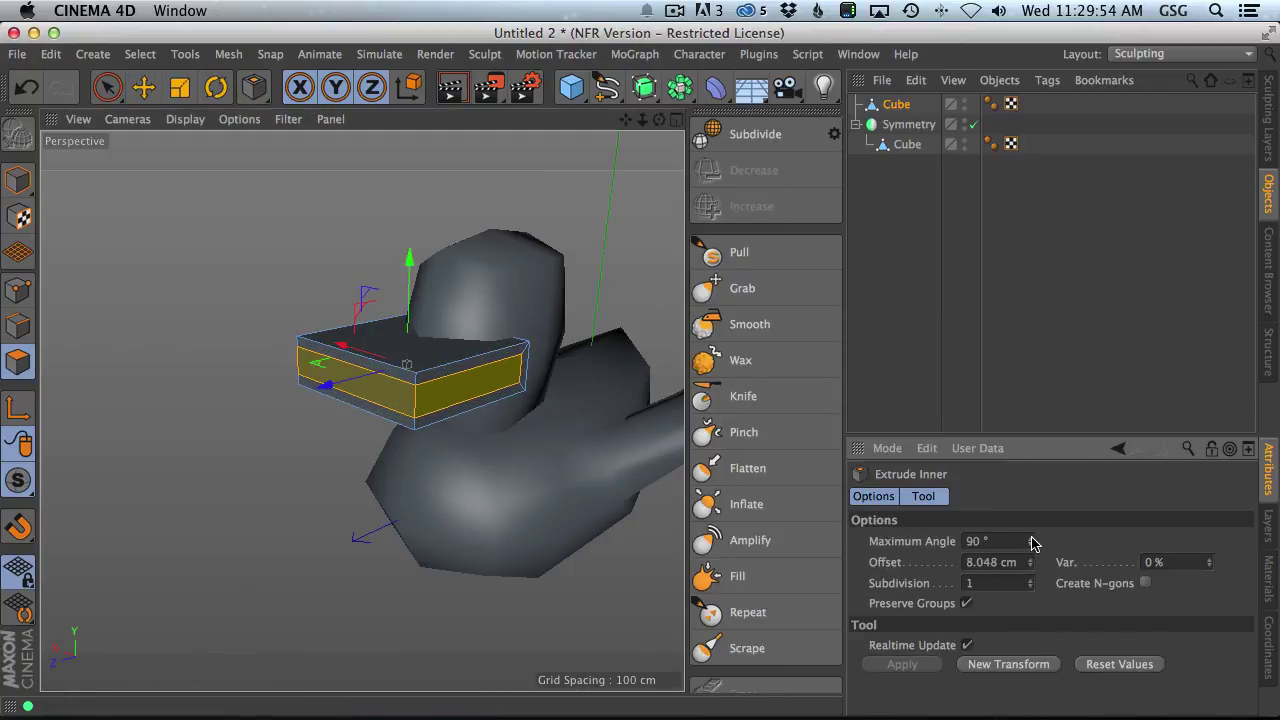
left_click_drag(380, 417, 457, 347, "alt")
key("Delete")
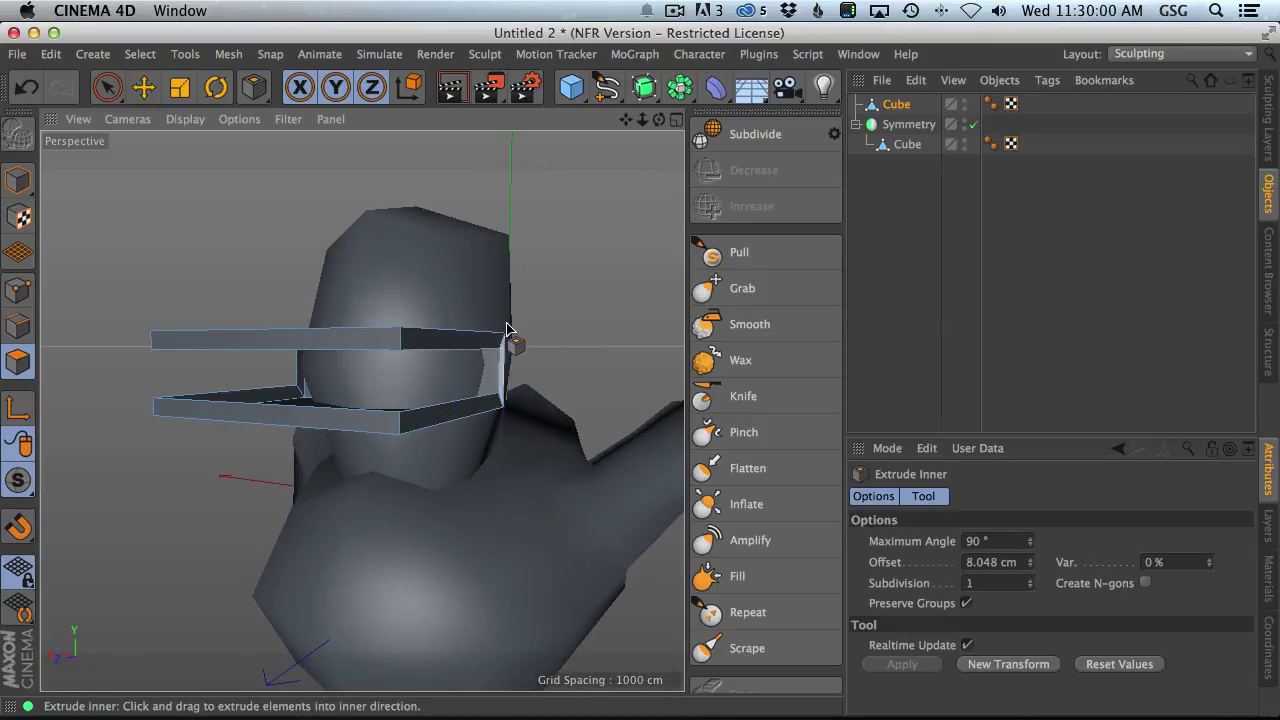
- Loop-cut the upper beak half once and the lower half twice across their width with the Knife
left_click_drag(354, 378, 386, 429, "alt")
left_click_drag(295, 405, 480, 354, "alt")
key("k")
key("l")
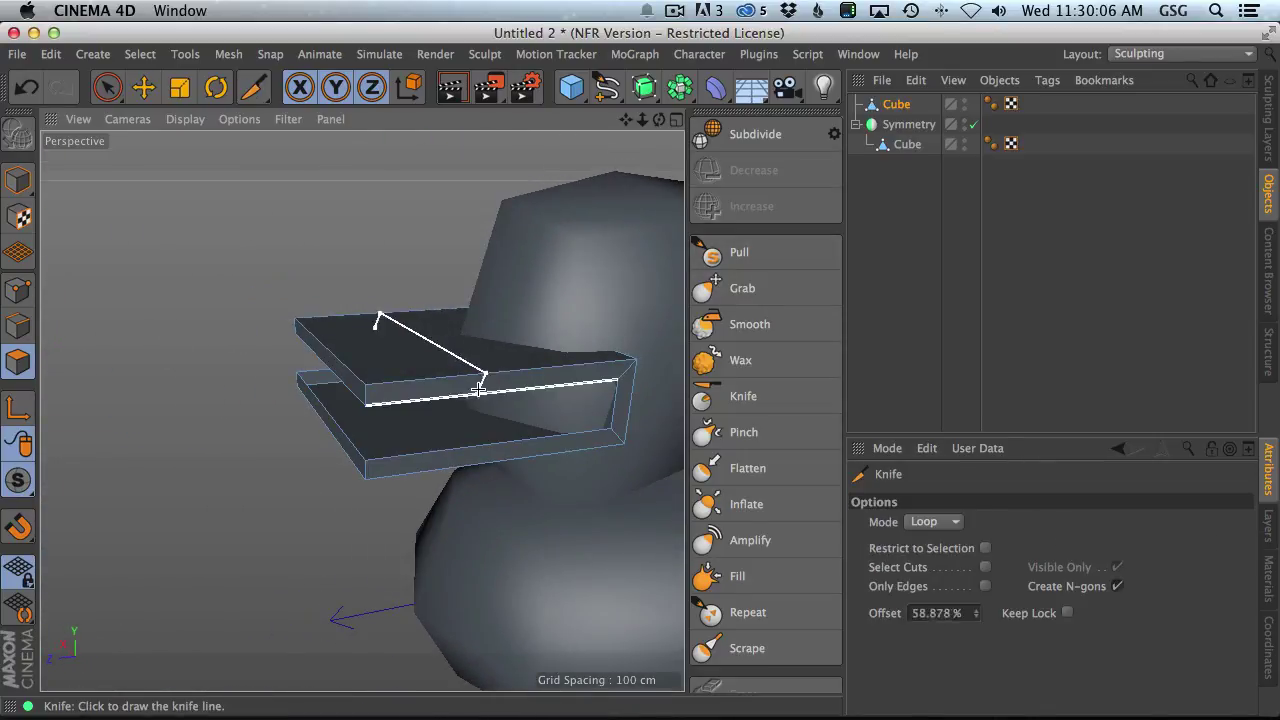
left_click(483, 380)
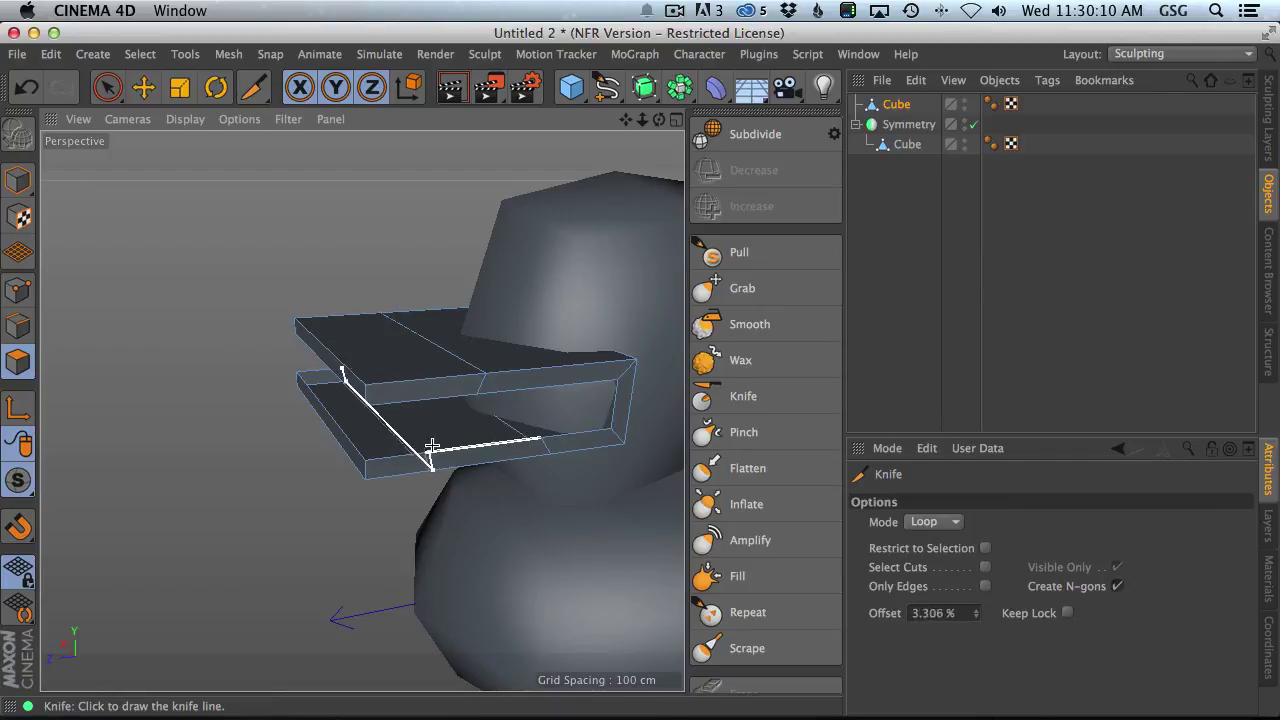
- Ring-select the beak's widthwise edges and connect them to add a lengthwise centre edge through both halves
left_click_drag(414, 354, 371, 363, "alt")
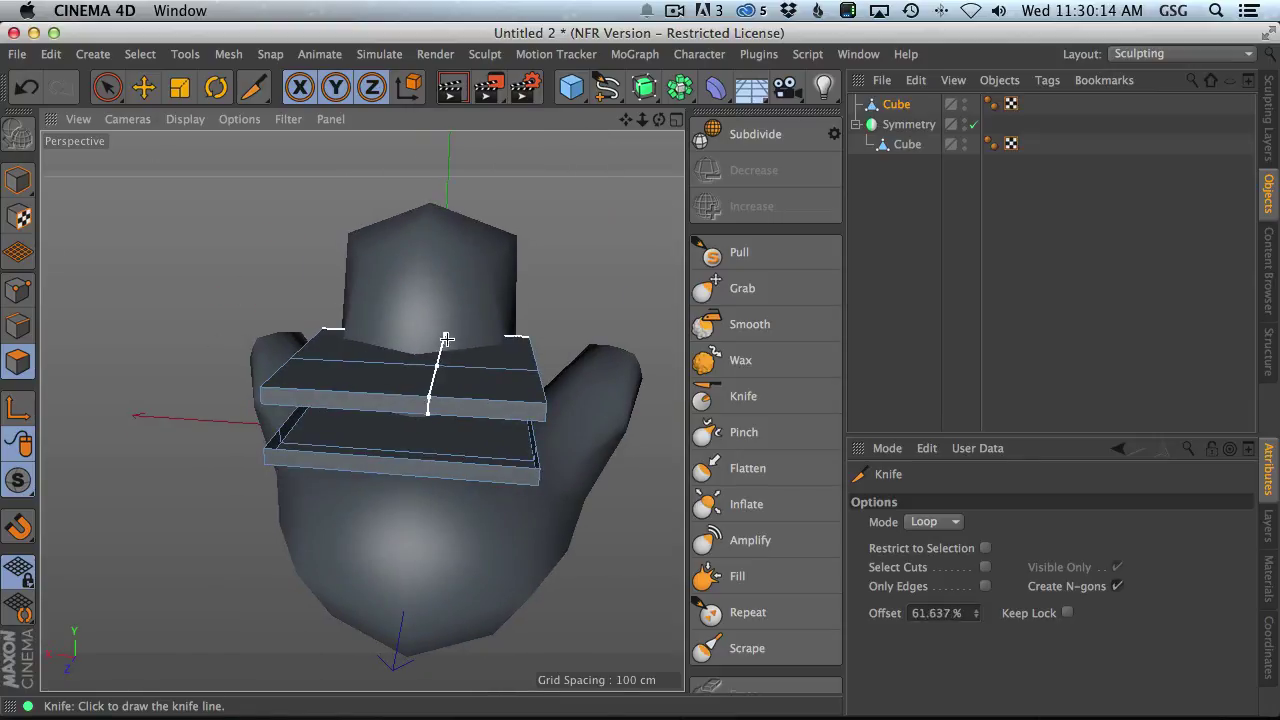
key("u")
key("b")
key("Return")
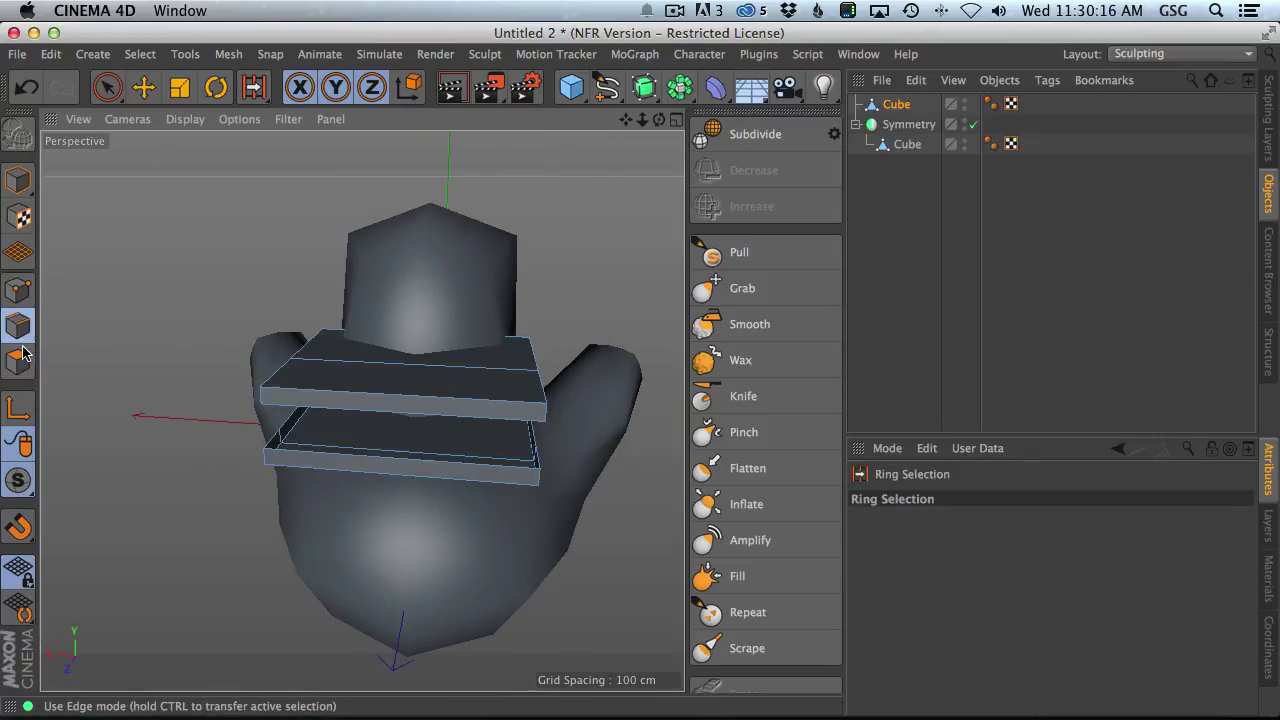
left_click(454, 392)
left_click_drag(491, 380, 323, 343, "alt")
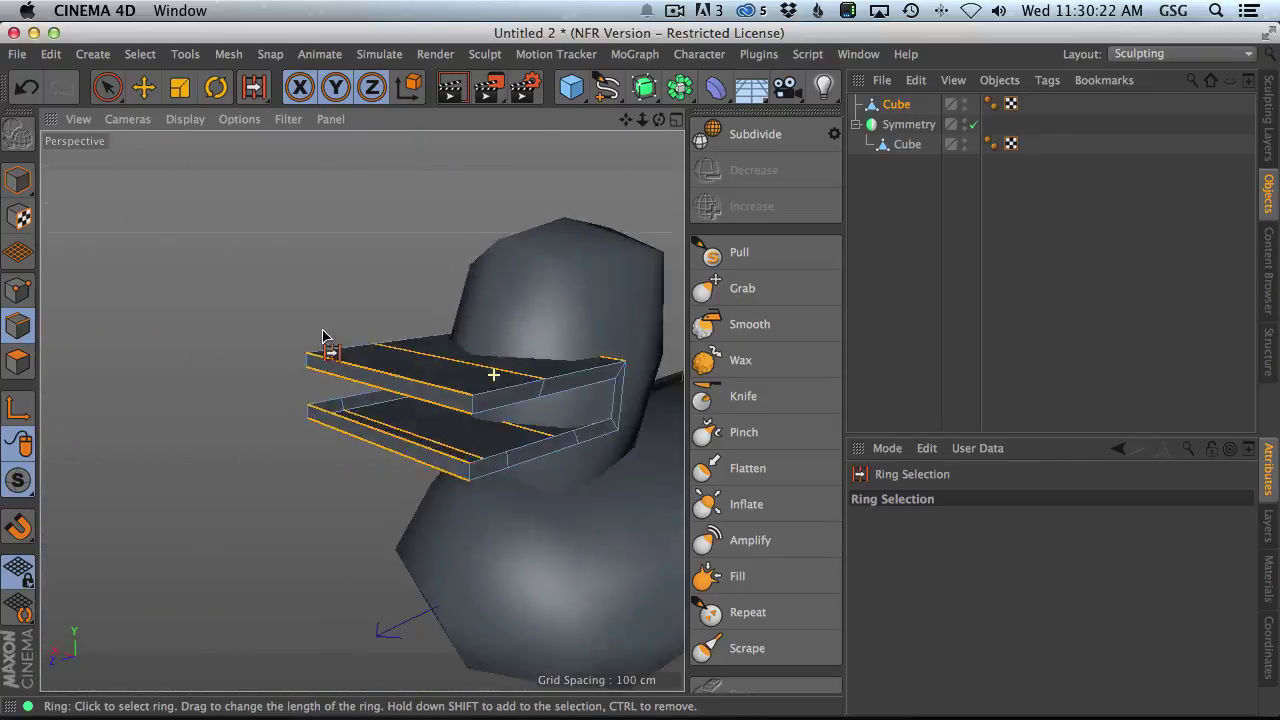
right_click(306, 281)
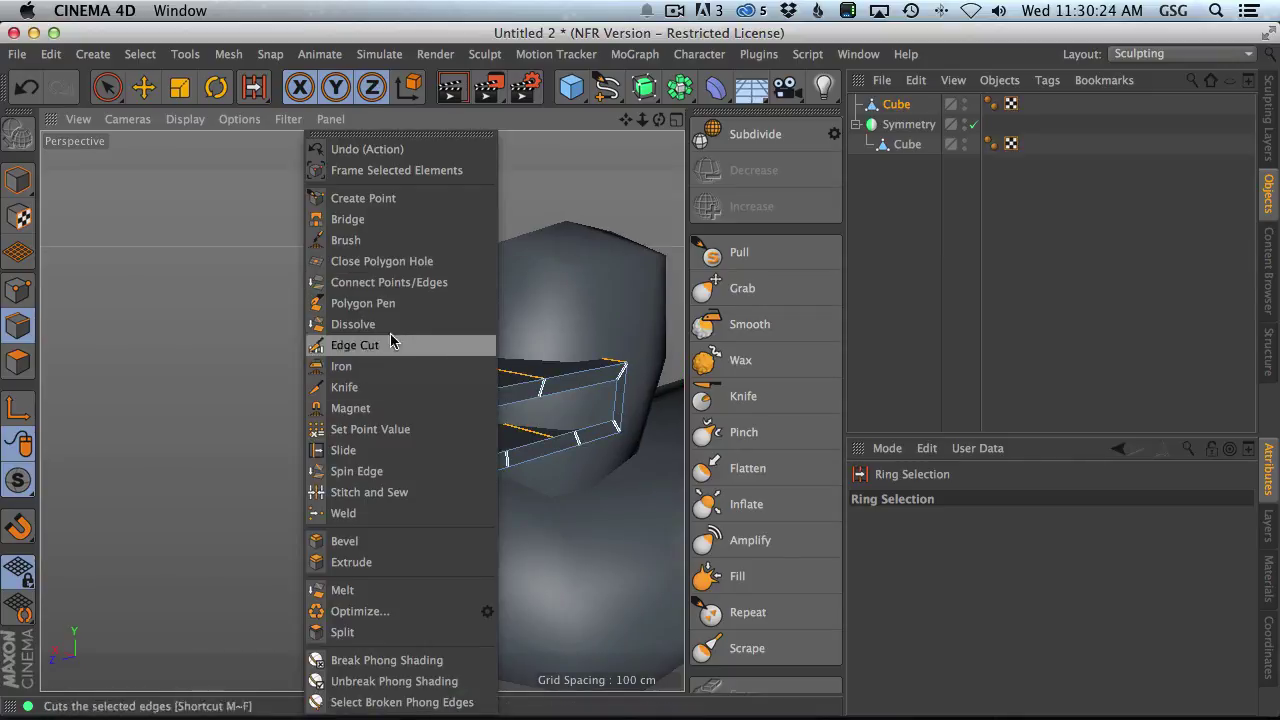
left_click(390, 282)
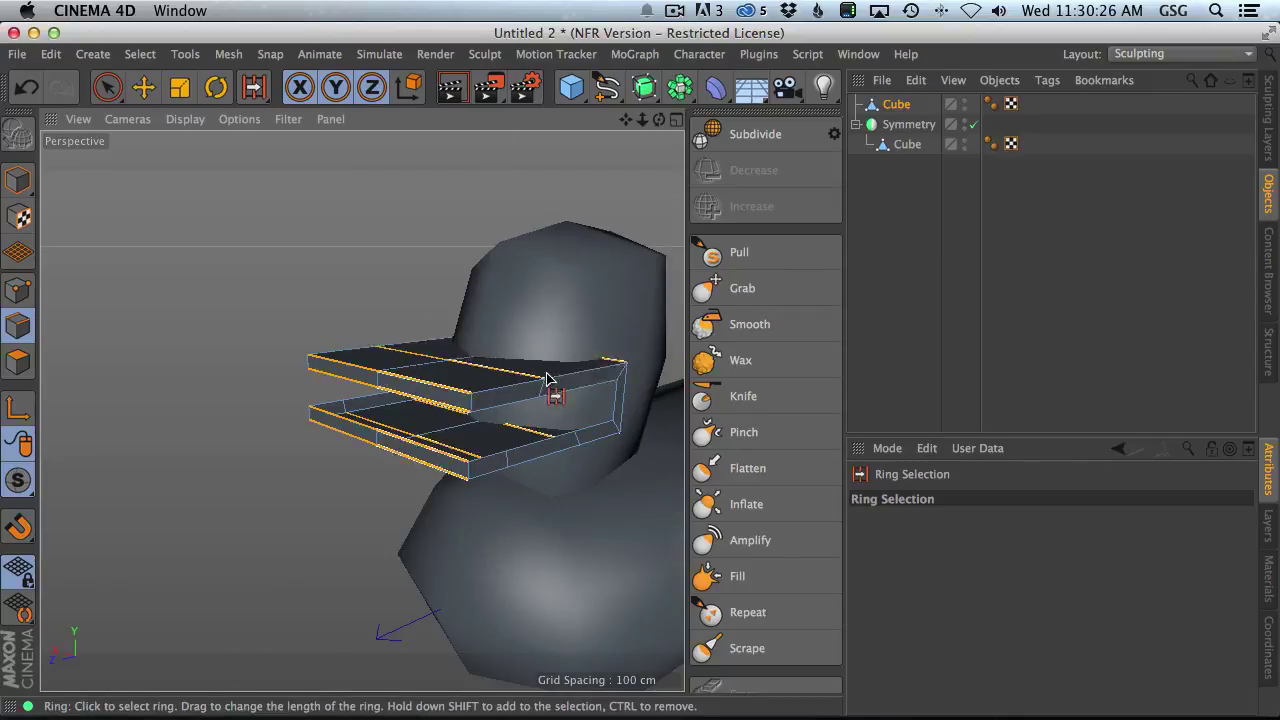
- Enlarge the Grab brush to about 243 and sculpt the upper and lower beak halves into a tapered, curved bill
left_click_drag(425, 370, 443, 365, "alt")
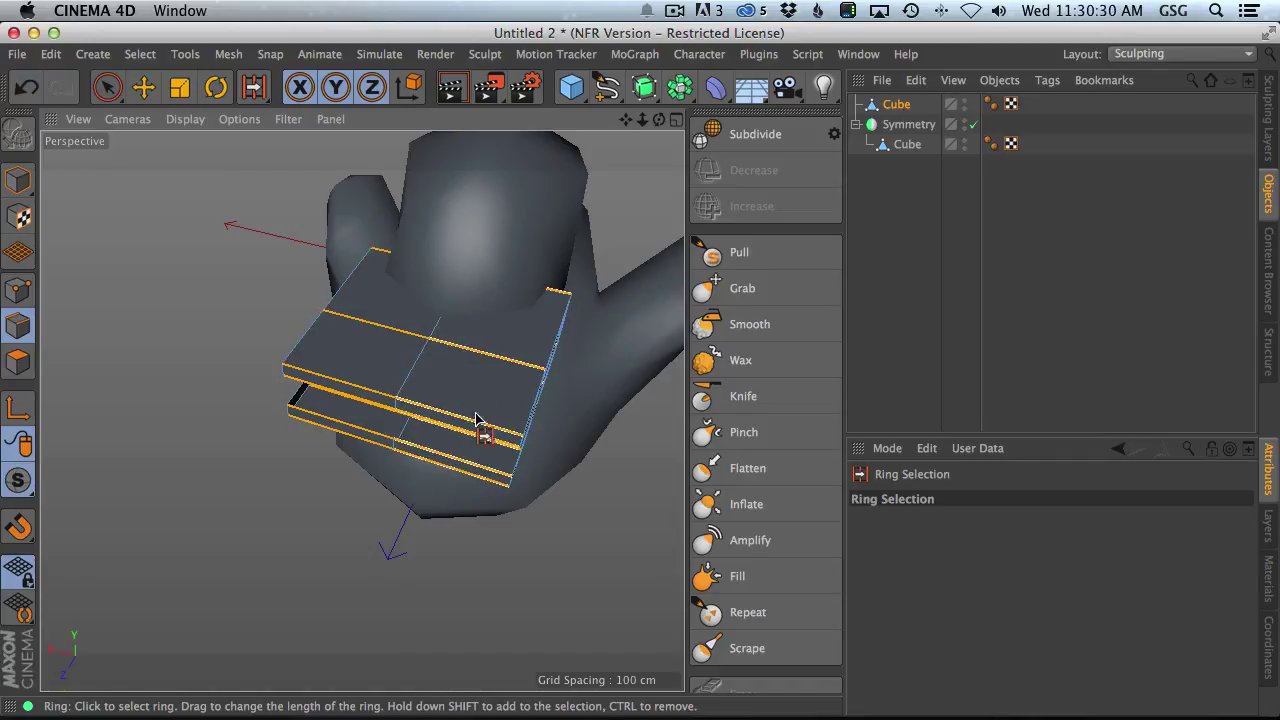
left_click_drag(476, 418, 443, 428, "alt")
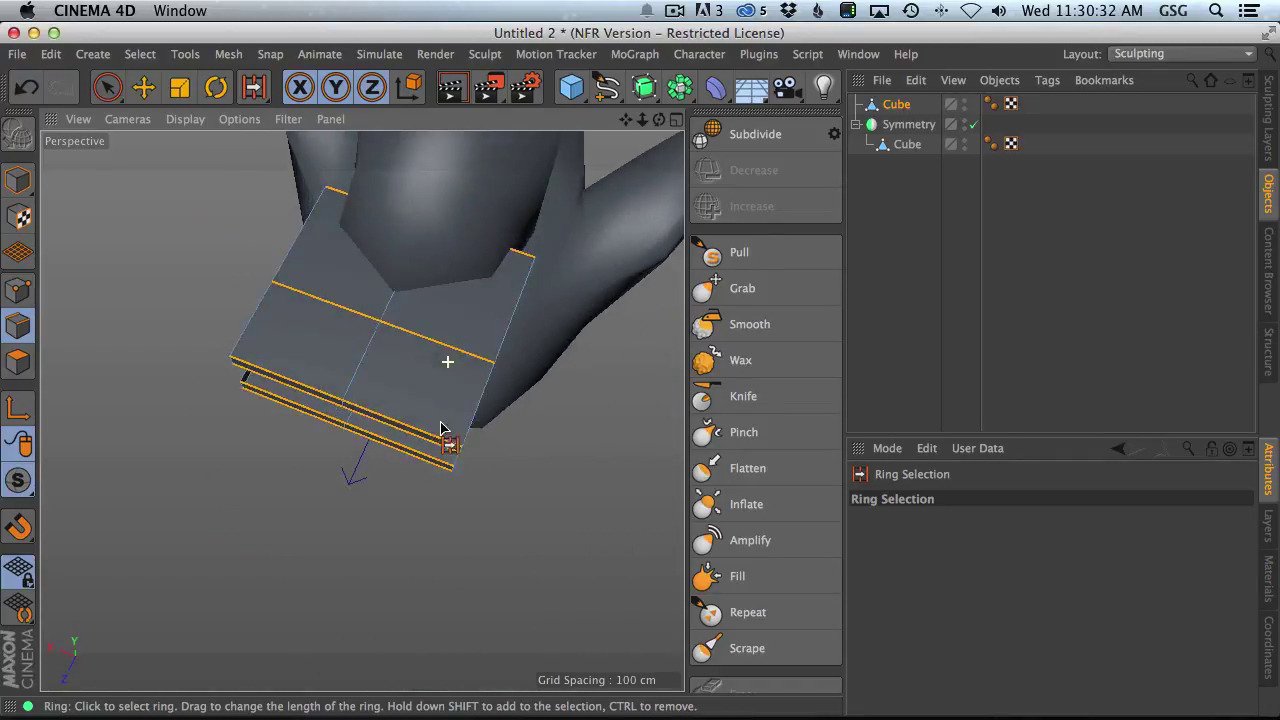
left_click(742, 288)
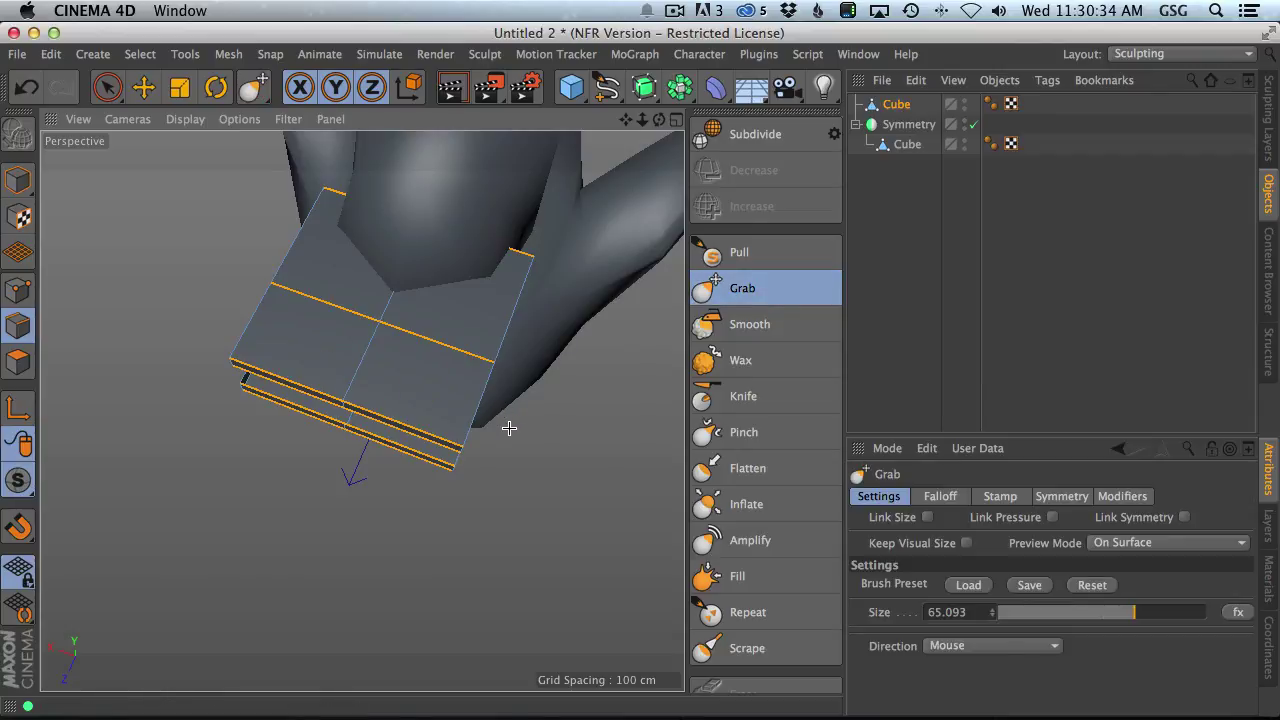
middle_click_drag(457, 423, 523, 400)
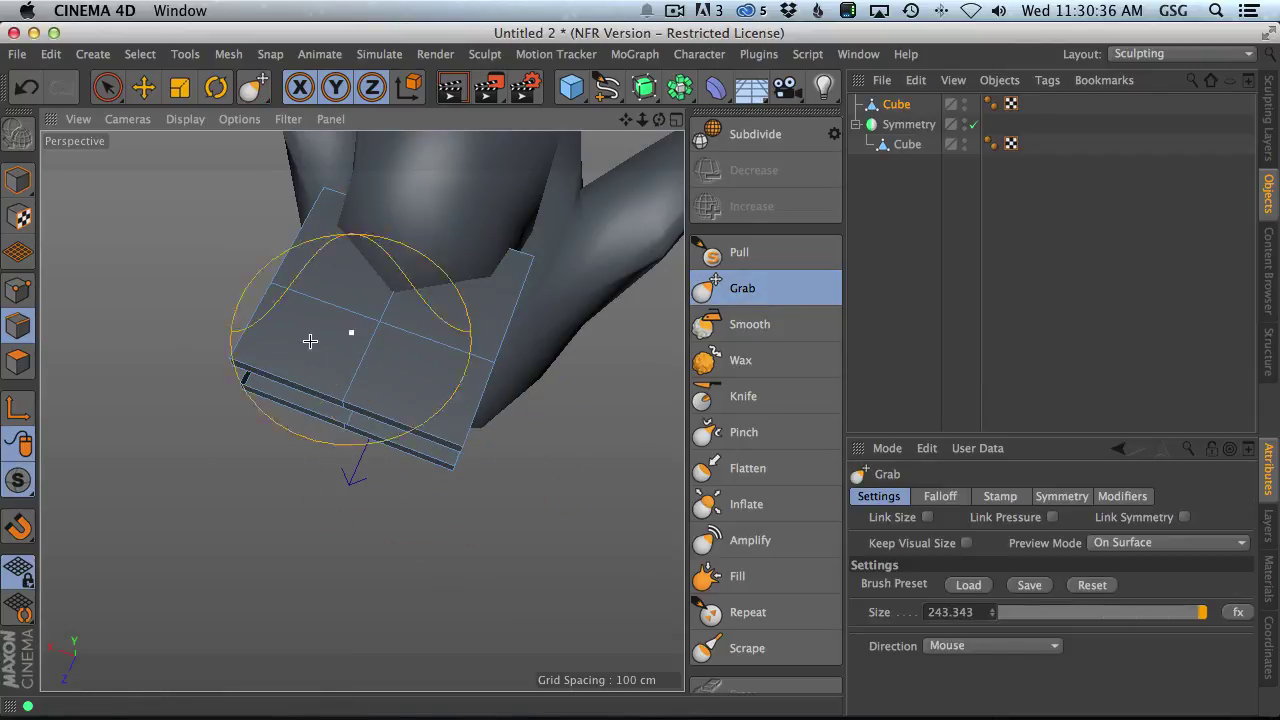
mouse_move(380, 369)
left_mouse_down("alt")
mouse_move(446, 466)
mouse_move(420, 420)
left_mouse_up("alt")
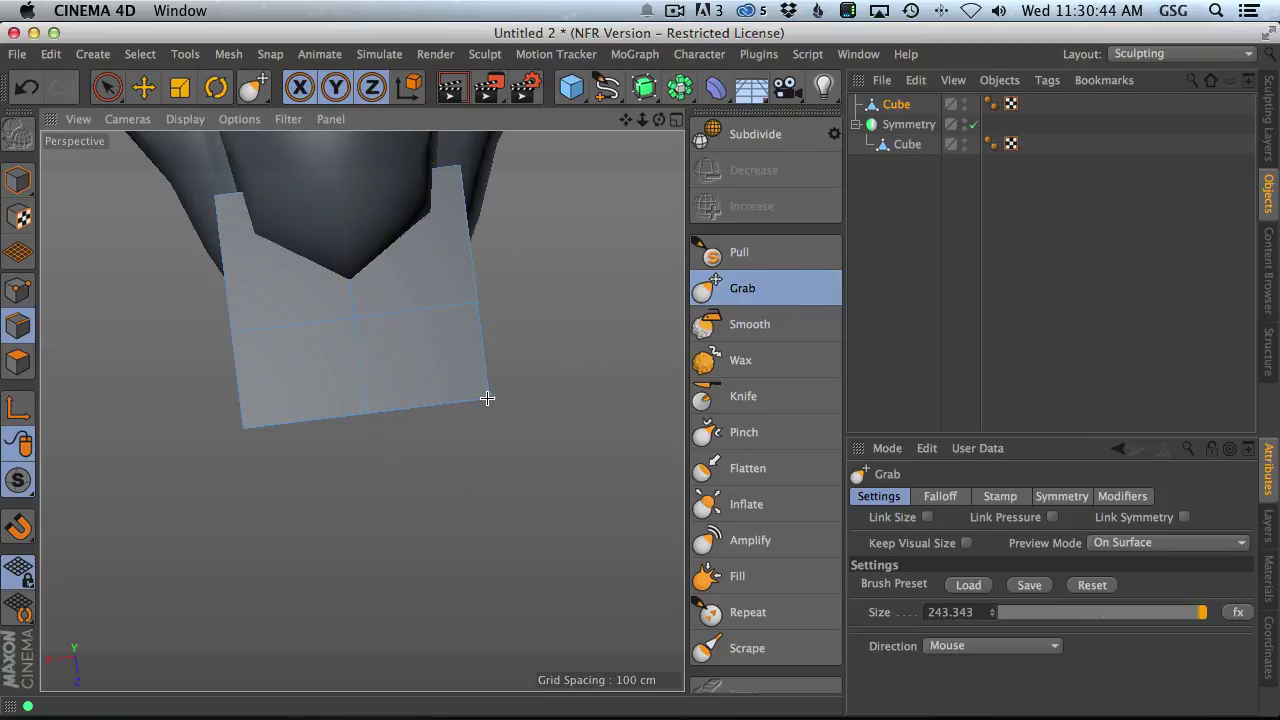
mouse_move(497, 387)
left_mouse_down()
mouse_move(446, 357)
mouse_move(449, 274)
mouse_move(452, 291)
left_mouse_up()
mouse_move(462, 360)
left_mouse_down()
mouse_move(412, 370)
mouse_move(471, 306)
mouse_move(457, 331)
mouse_move(434, 334)
left_mouse_up()
mouse_move(467, 401)
left_mouse_down()
mouse_move(449, 417)
mouse_move(474, 429)
mouse_move(457, 449)
mouse_move(506, 410)
mouse_move(409, 366)
mouse_move(214, 534)
mouse_move(408, 378)
mouse_move(348, 370)
left_mouse_up()
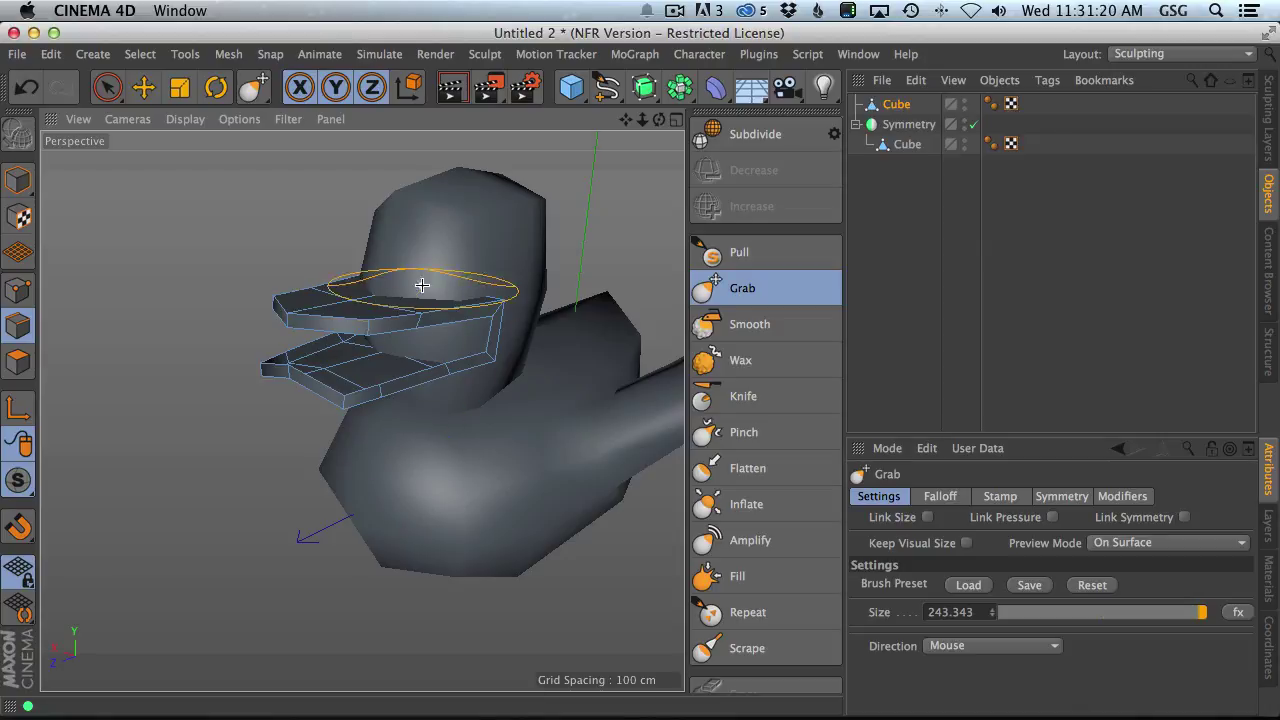
- Review the Sculpting preferences and the Grab brush's falloff, stamp and symmetry settings
left_click(50, 55)
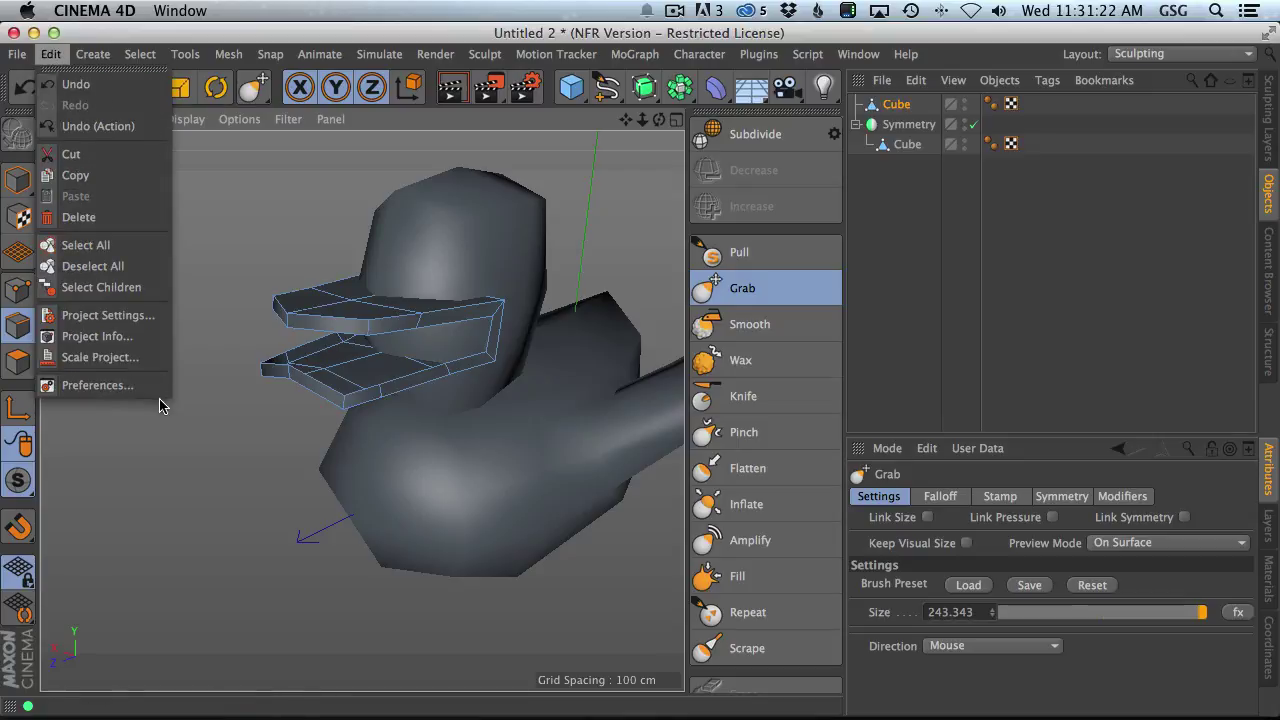
left_click(97, 385)
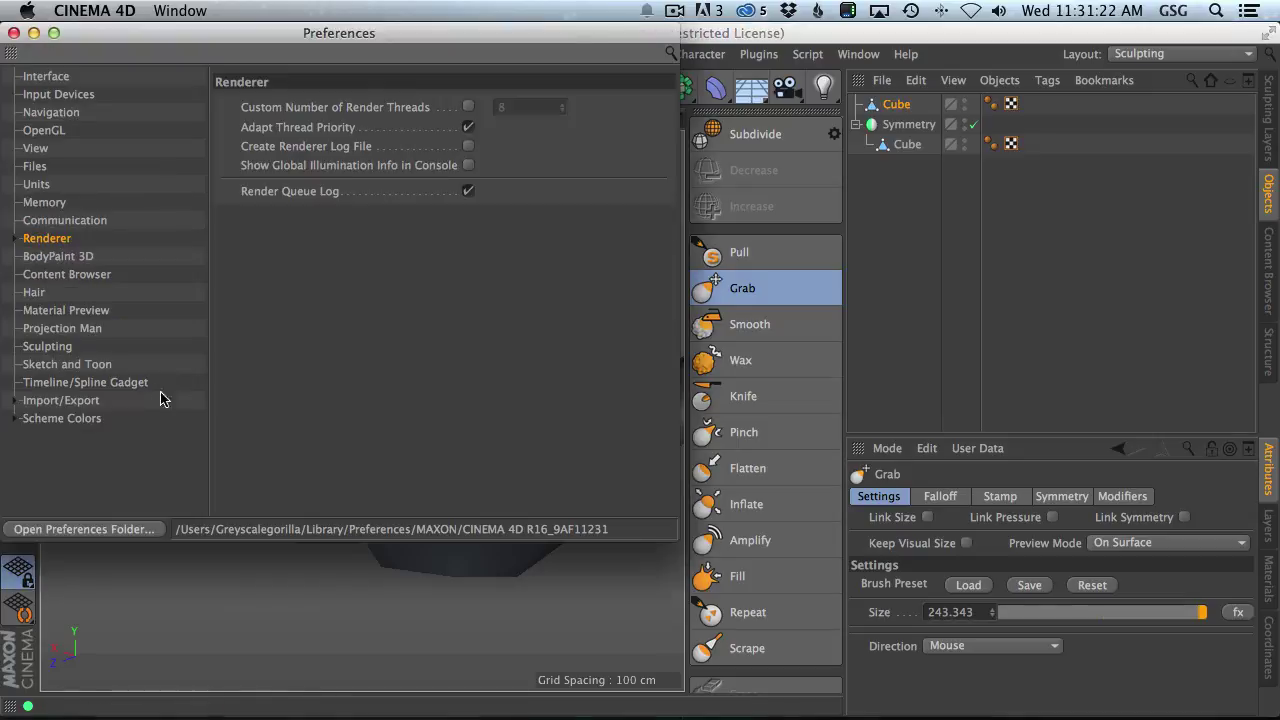
left_click(50, 346)
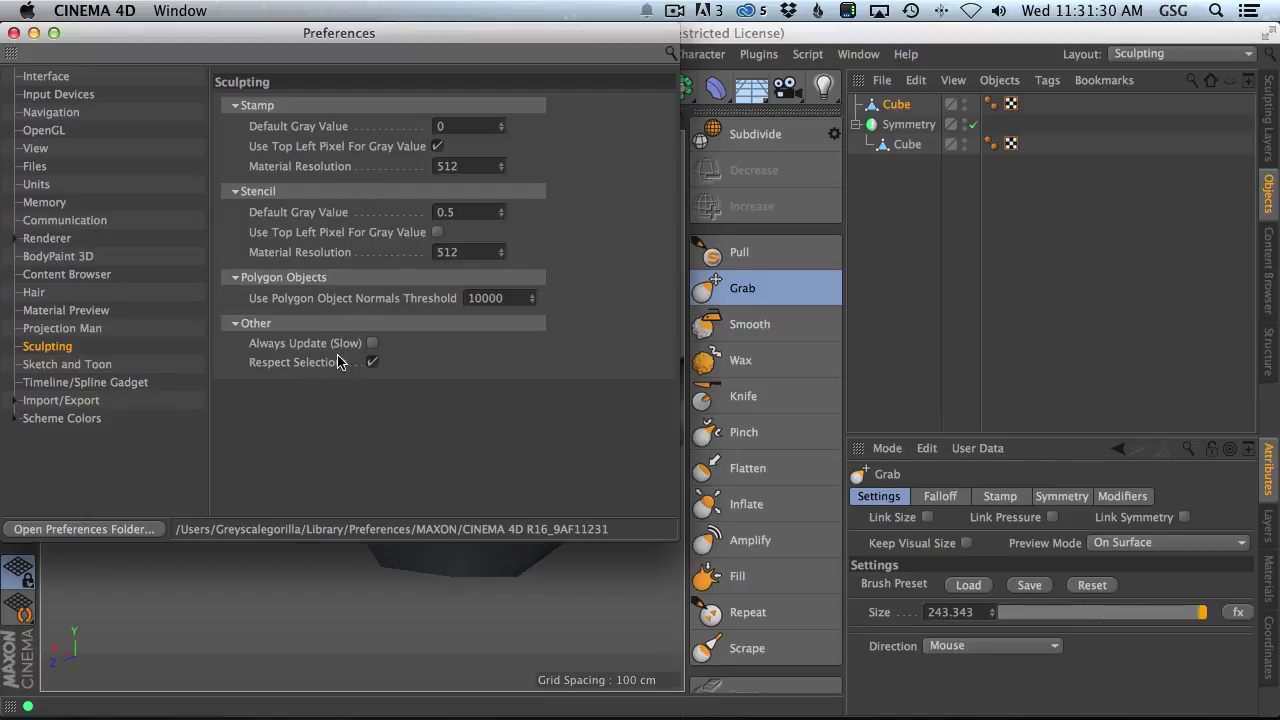
left_click(940, 496)
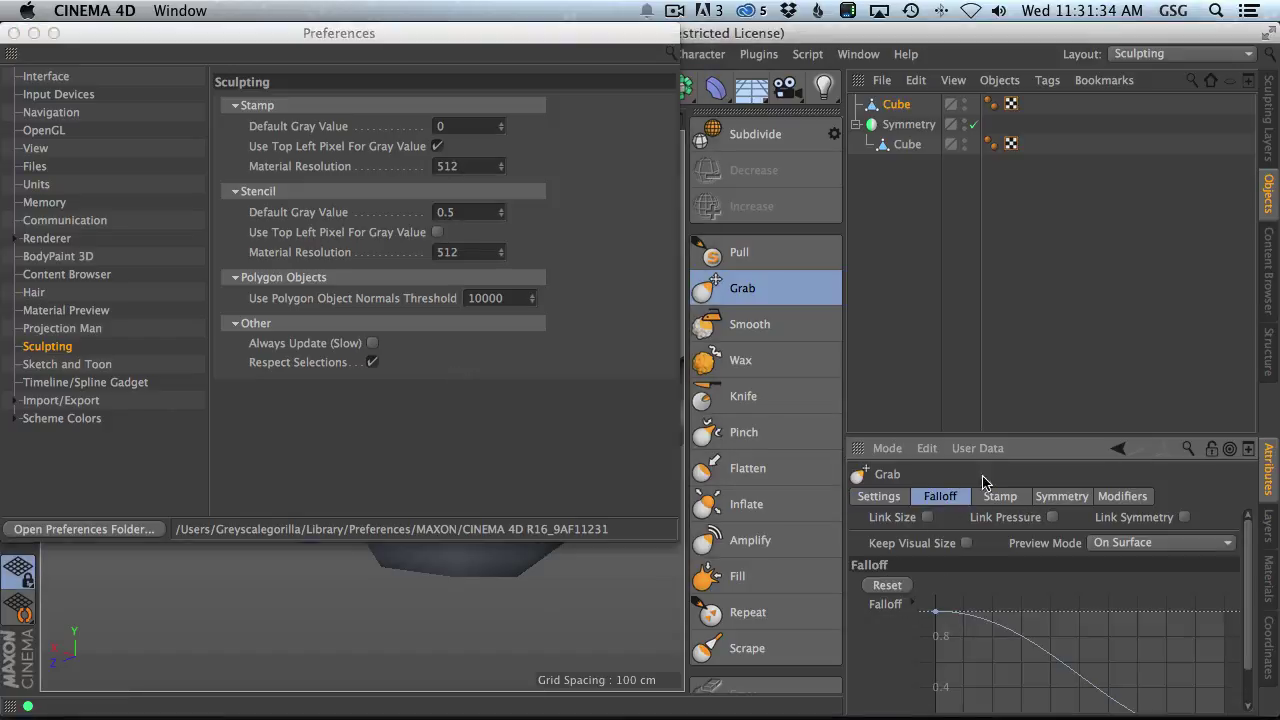
left_click(1000, 496)
left_click(1061, 496)
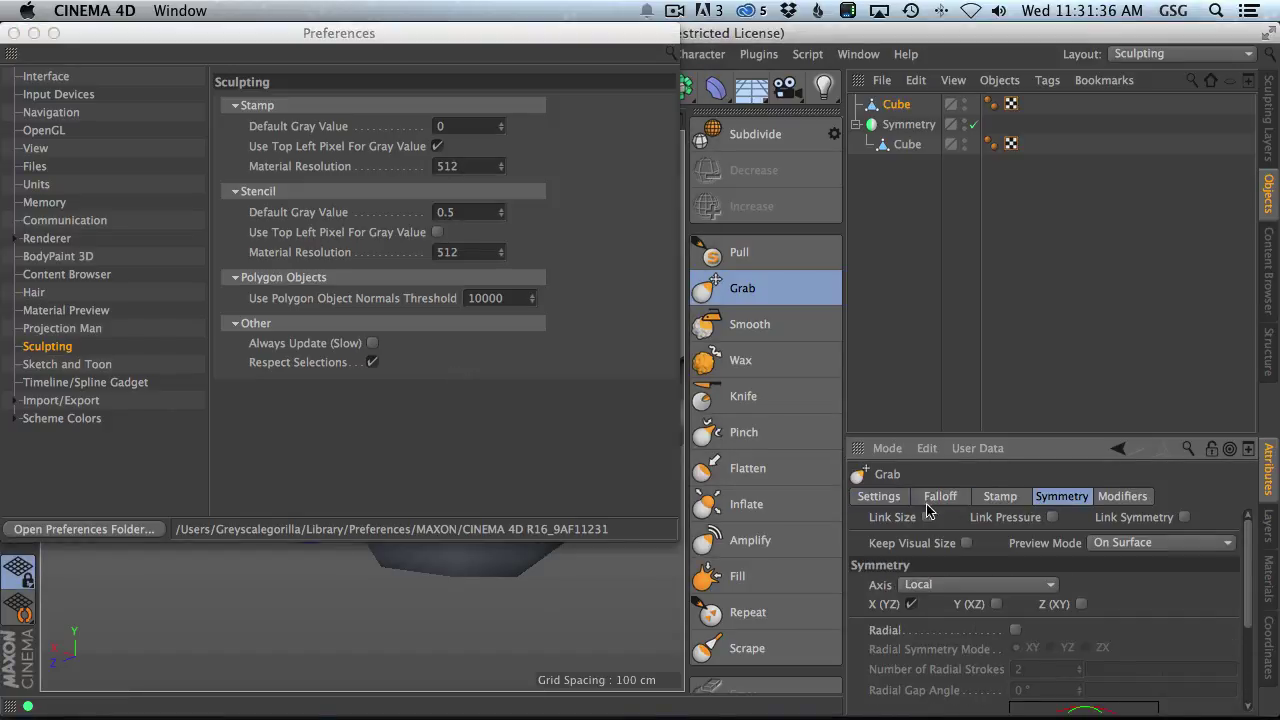
left_click(900, 499)
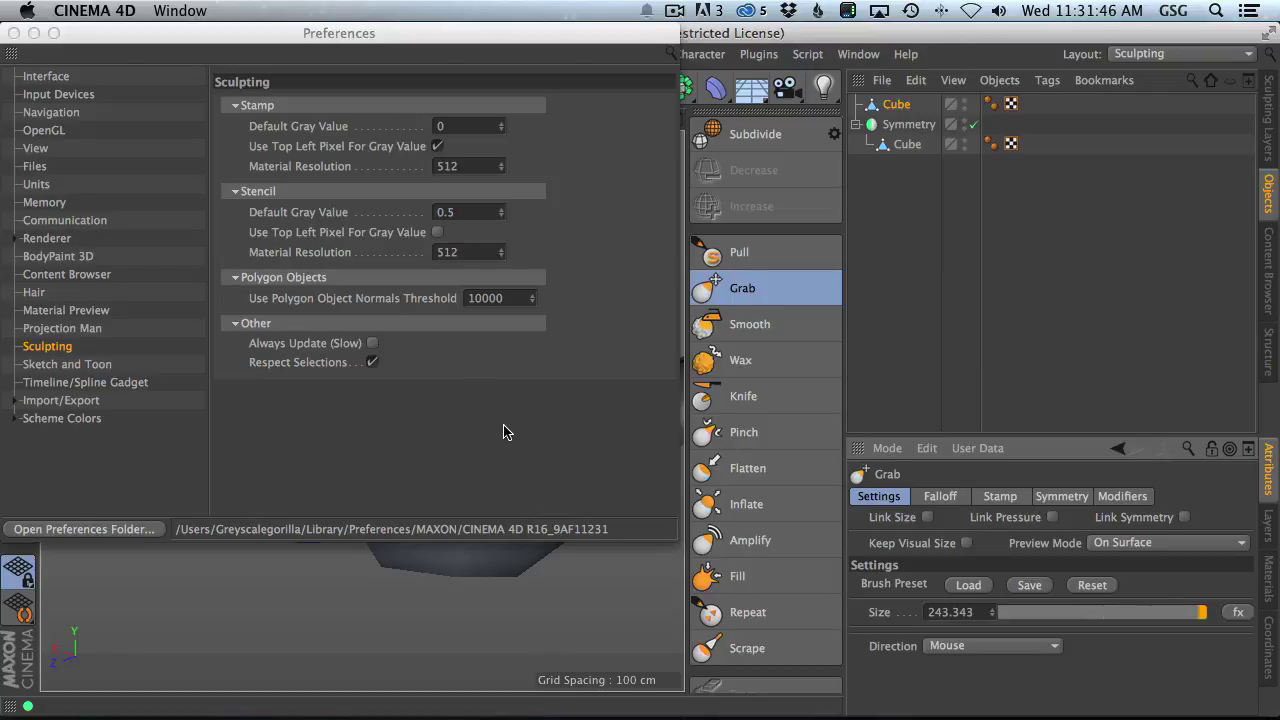
left_click(13, 33)
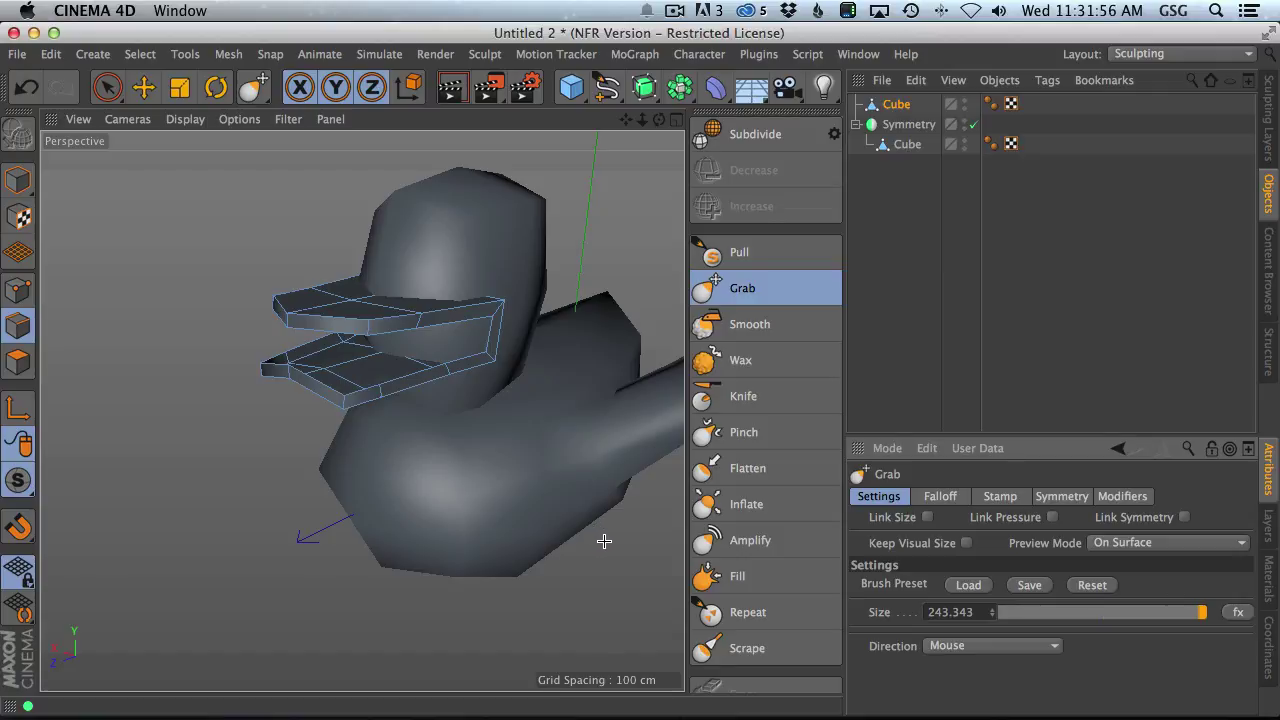
- Pull the front tip of the upper beak half upward with the Grab brush
scroll(335, 353, "up", 6)
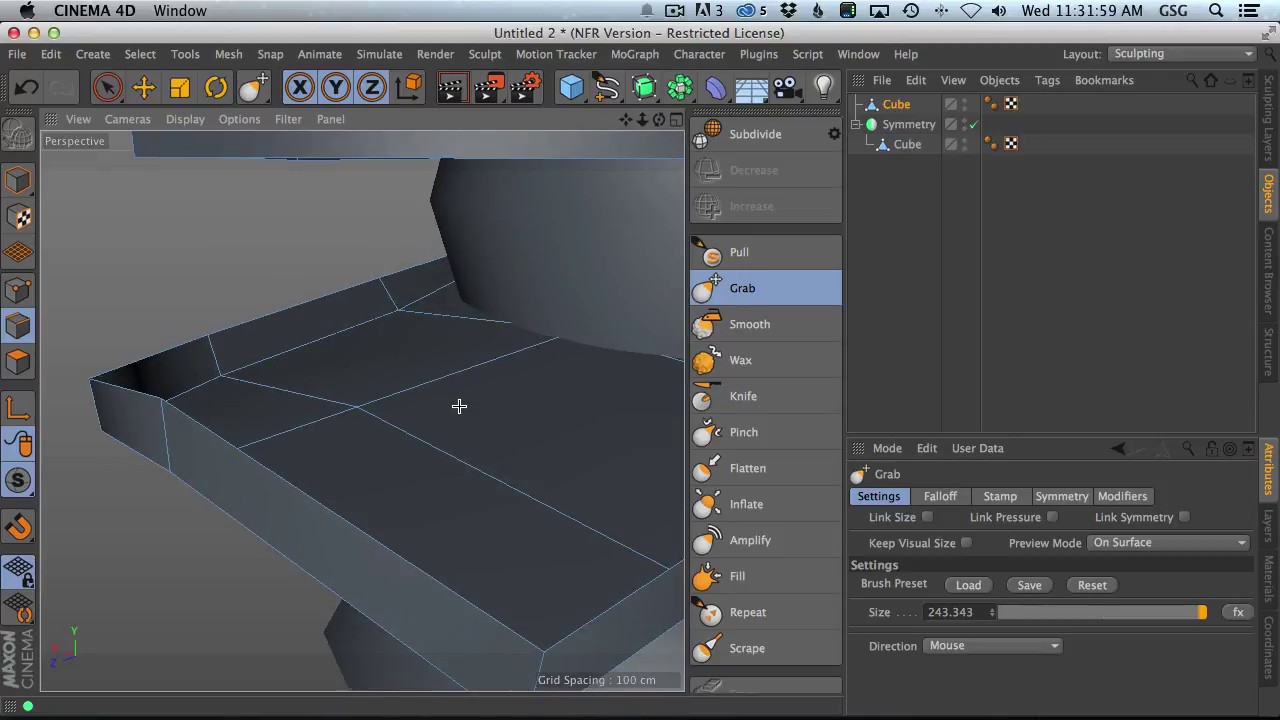
scroll(459, 405, "down", 6)
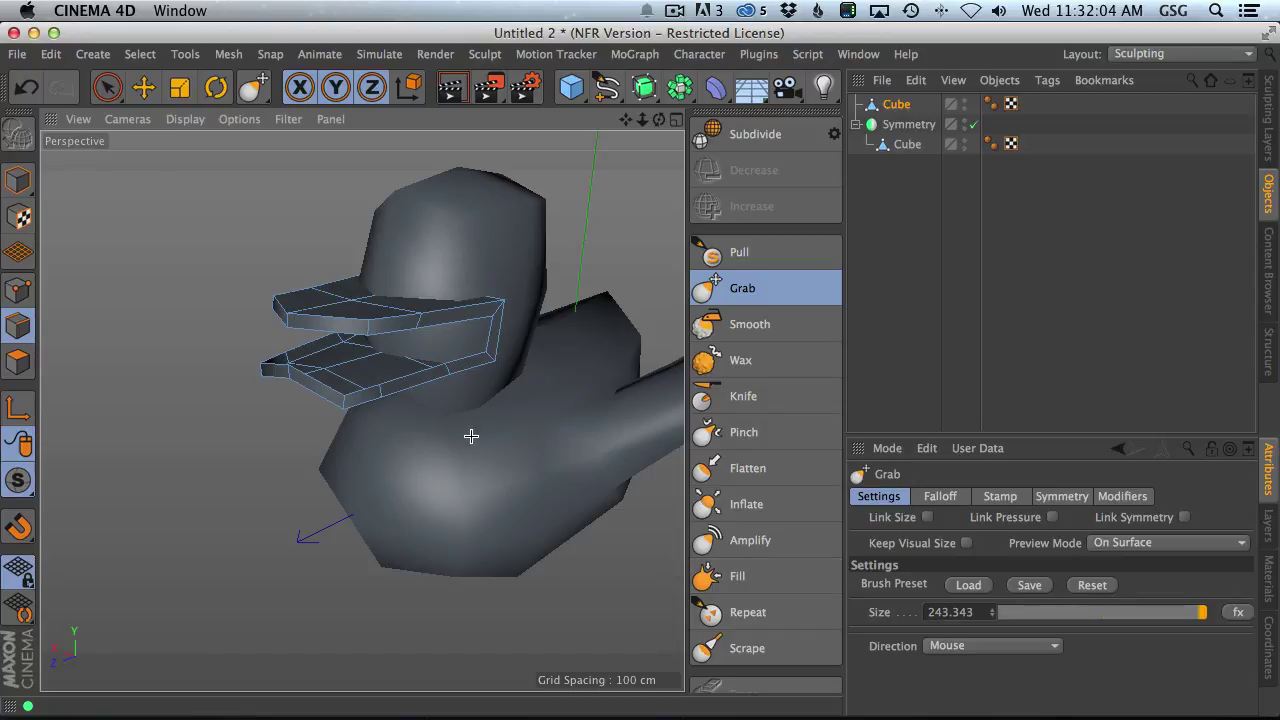
left_click_drag(373, 372, 356, 446, "alt")
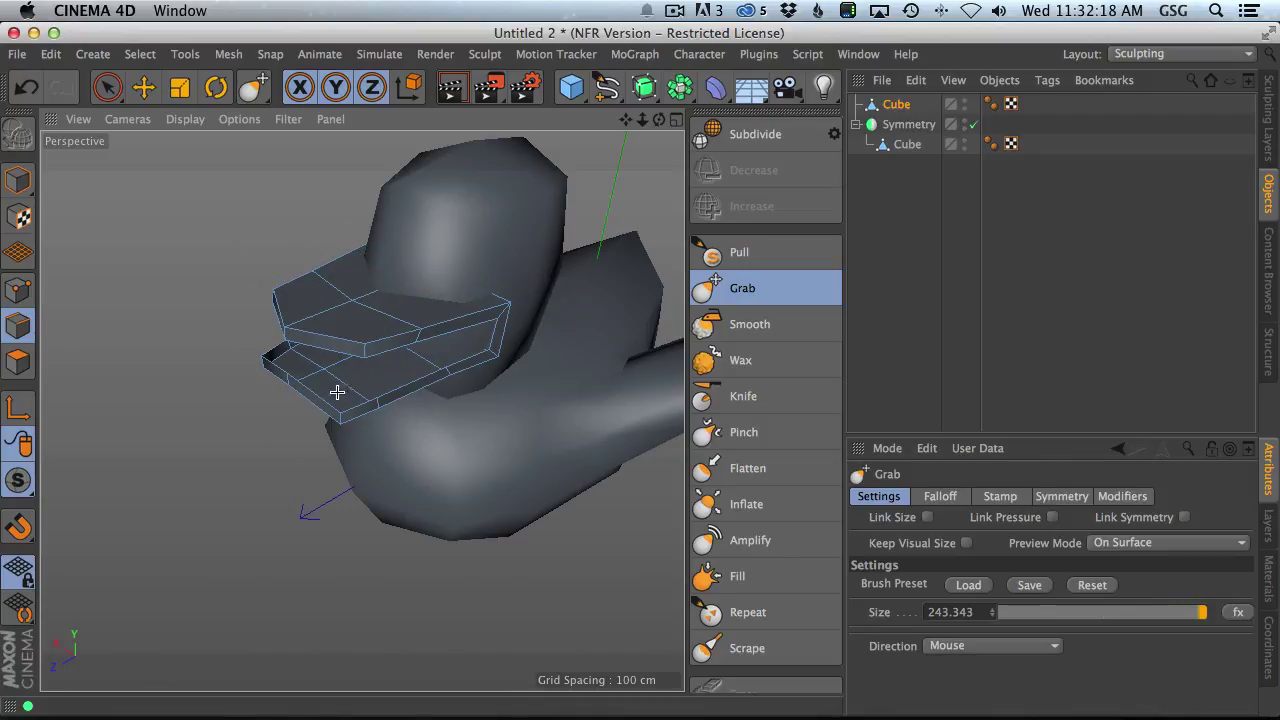
scroll(350, 374, "up", 5)
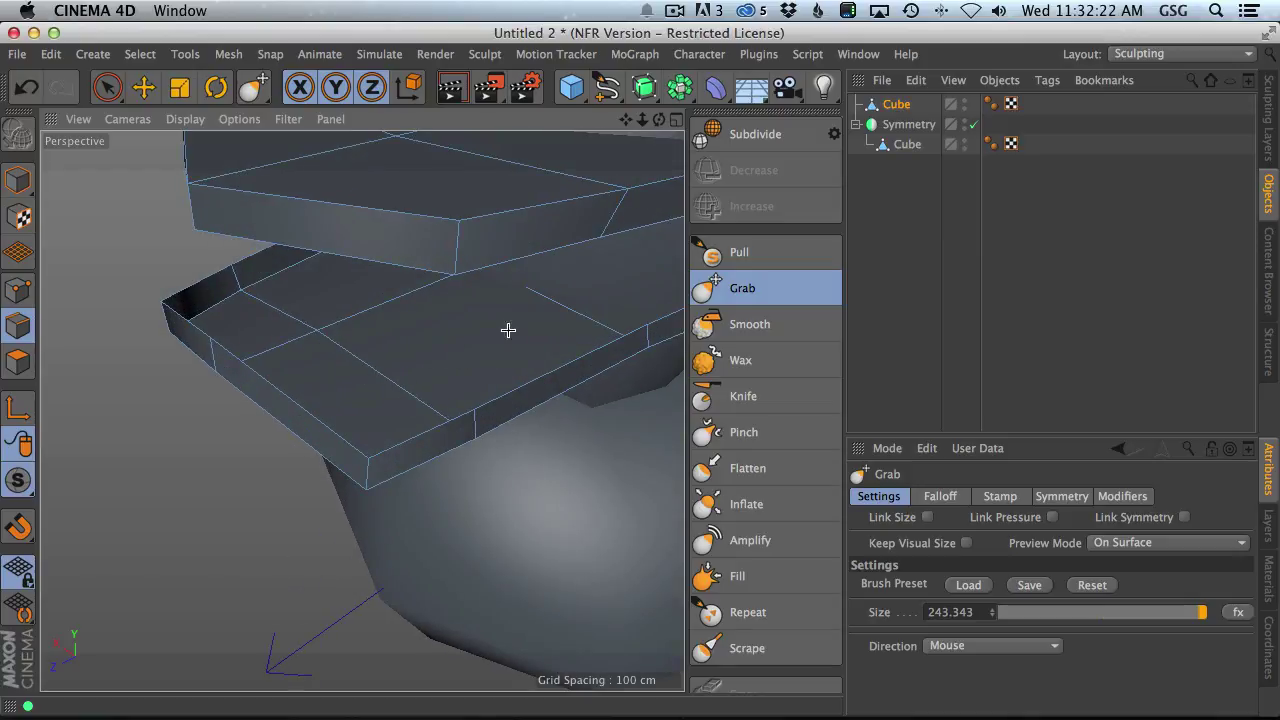
scroll(508, 330, "down", 5)
left_click_drag(455, 335, 572, 205, "alt")
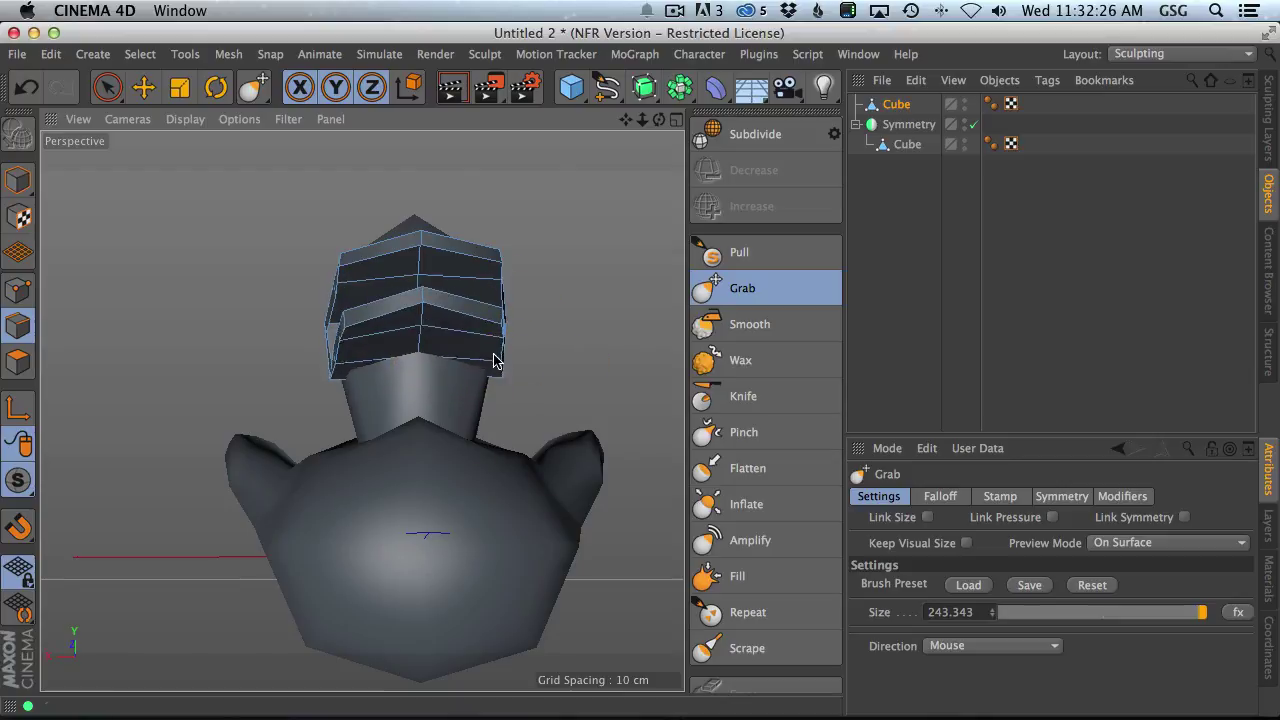
mouse_move(494, 360)
left_mouse_down("alt")
mouse_move(346, 377)
mouse_move(286, 449)
mouse_move(429, 295)
mouse_move(366, 251)
mouse_move(466, 374)
mouse_move(420, 350)
mouse_move(390, 378)
mouse_move(457, 337)
left_mouse_up("alt")
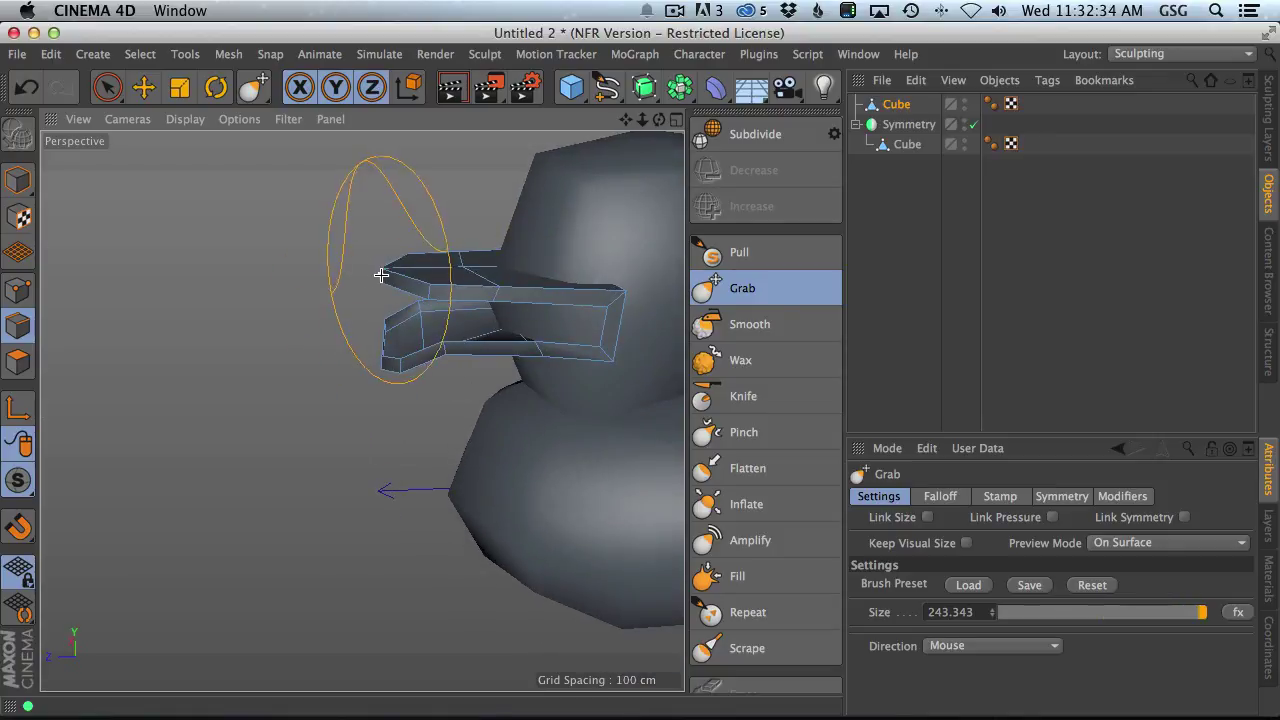
left_click_drag(381, 275, 386, 246)
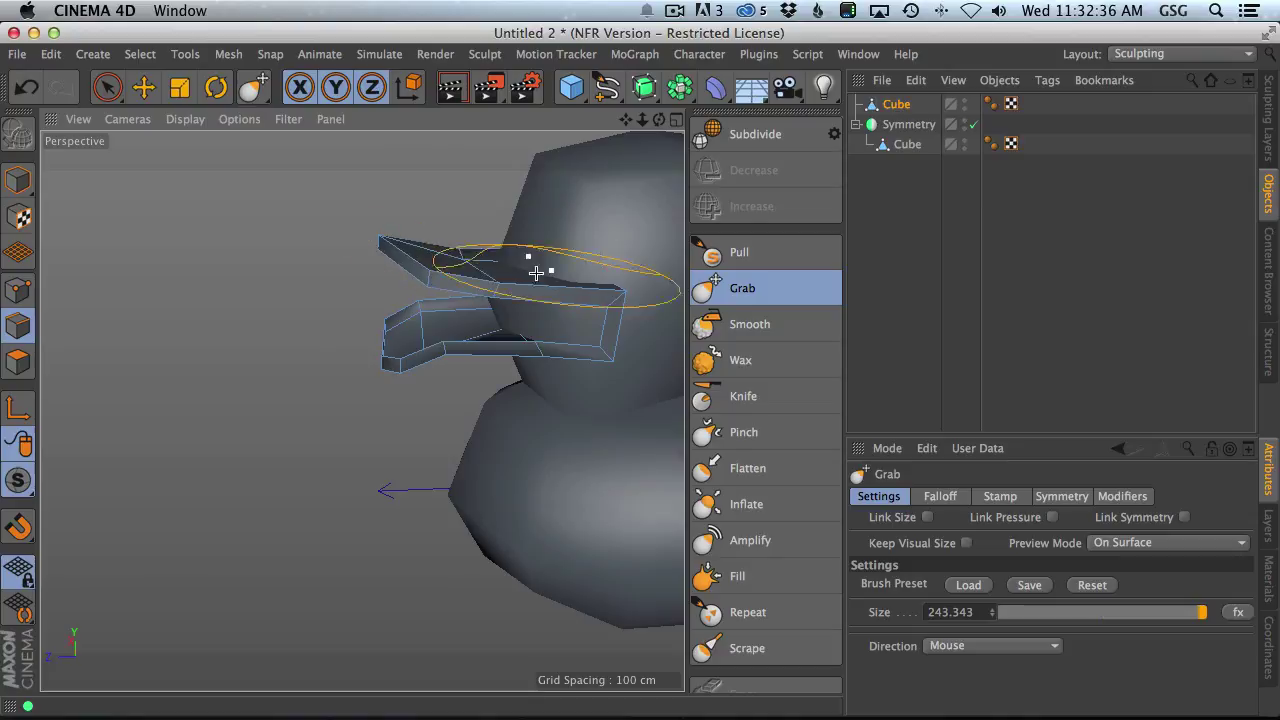
- Pull the upper beak half's middle downward with the Grab brush, then reduce the brush size to about 129 and reshape the lower half
left_click_drag(536, 272, 508, 314)
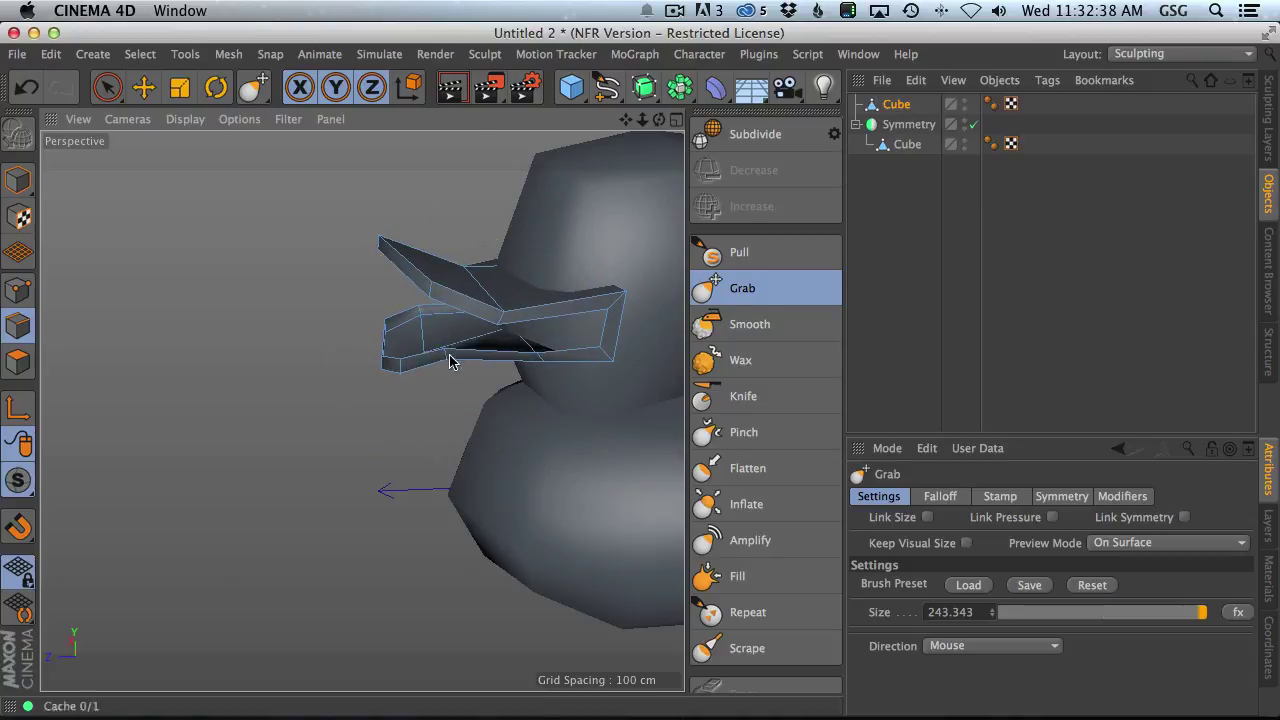
middle_click(506, 360)
middle_click(281, 314)
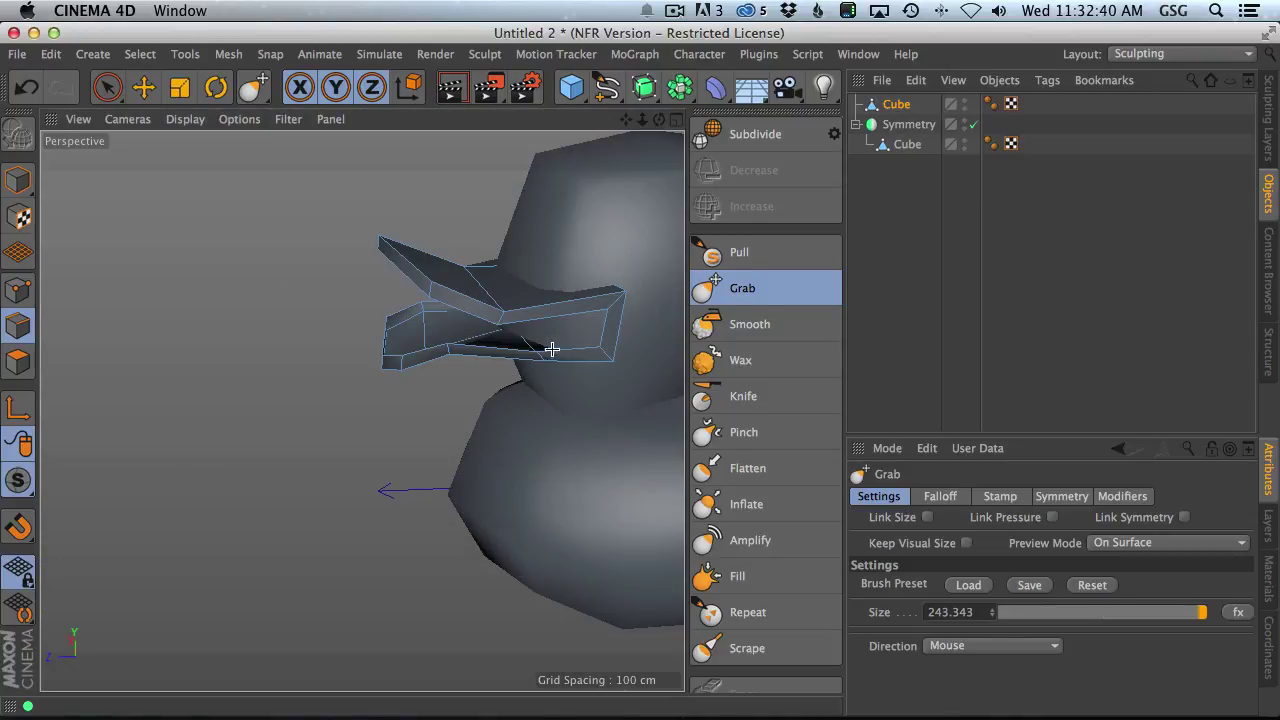
middle_click_drag(551, 349, 561, 347)
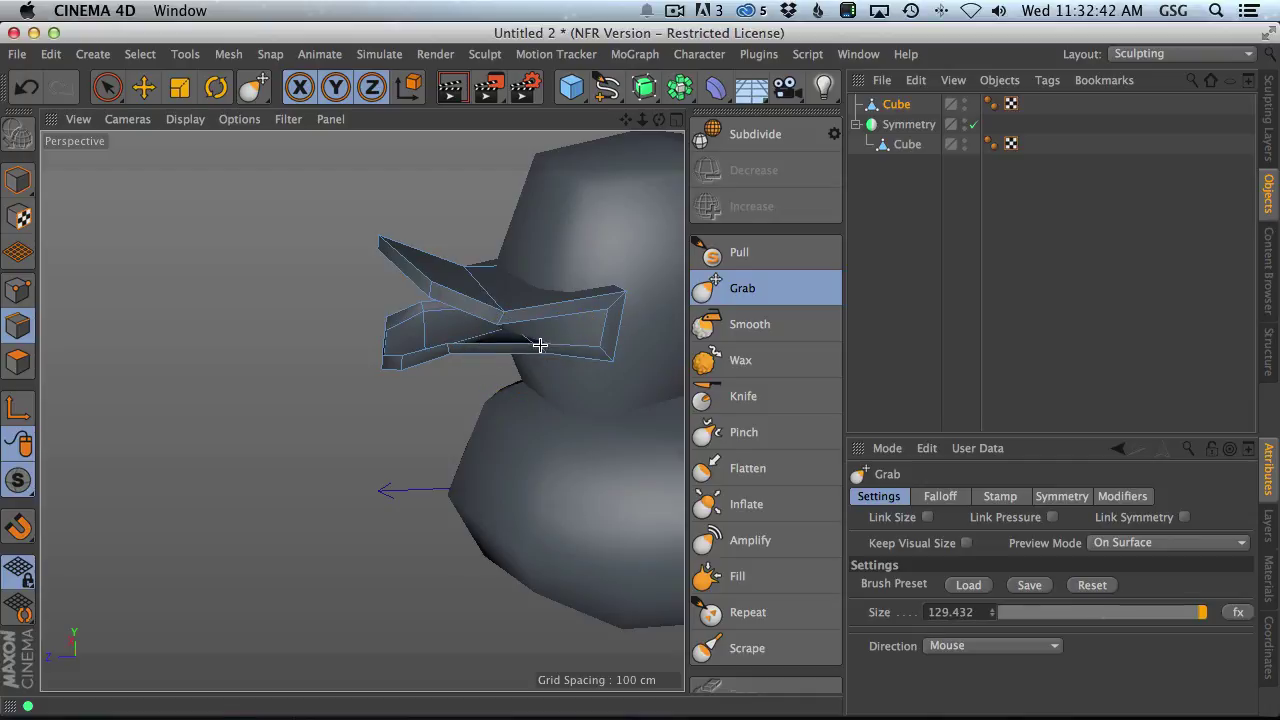
mouse_move(458, 335)
left_mouse_down()
mouse_move(462, 352)
mouse_move(536, 325)
left_mouse_up()
- Reshape the rear corner of the beak at the side of the head with the Grab brush
key("k")
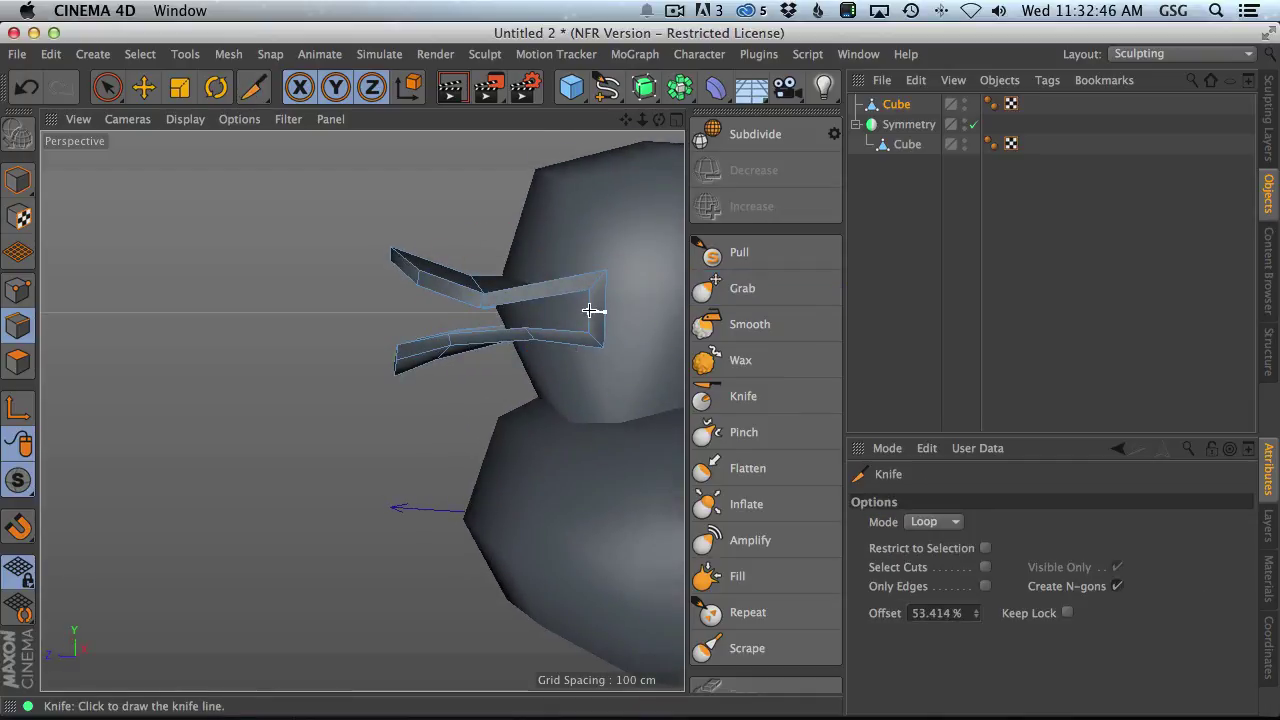
left_click(748, 288)
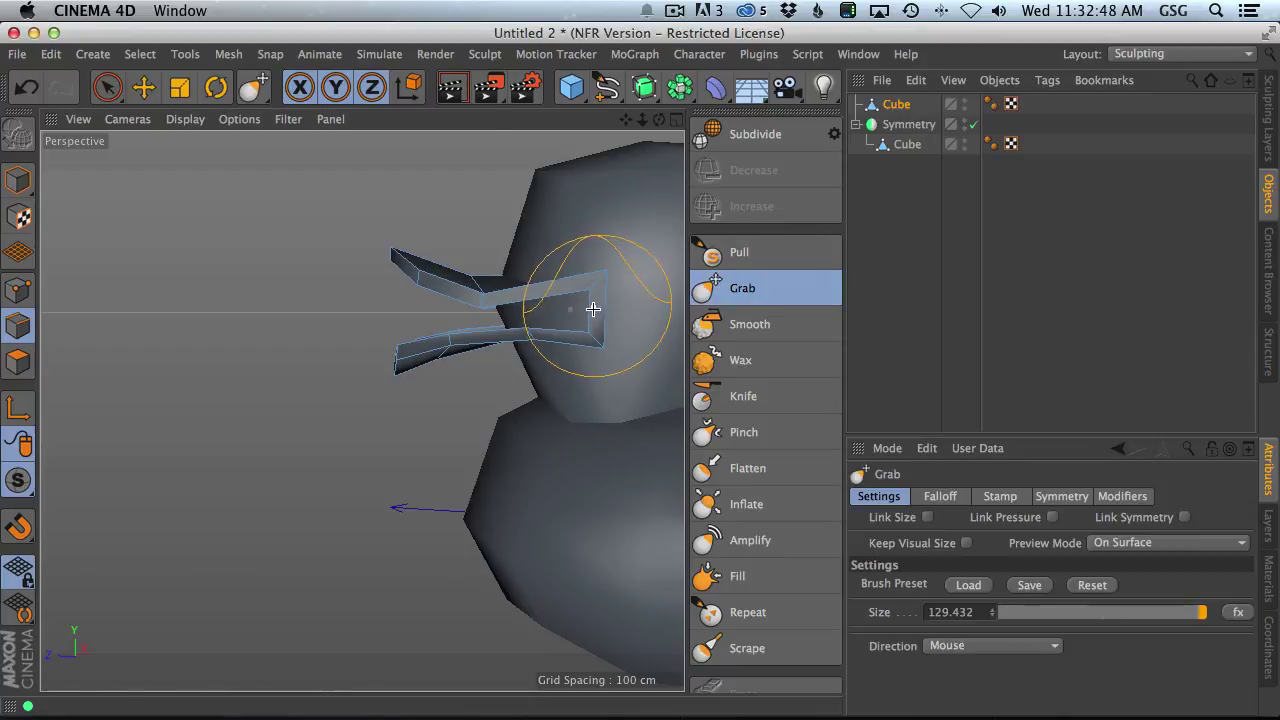
mouse_move(617, 278)
left_mouse_down()
mouse_move(597, 298)
mouse_move(678, 351)
mouse_move(600, 286)
left_mouse_up()
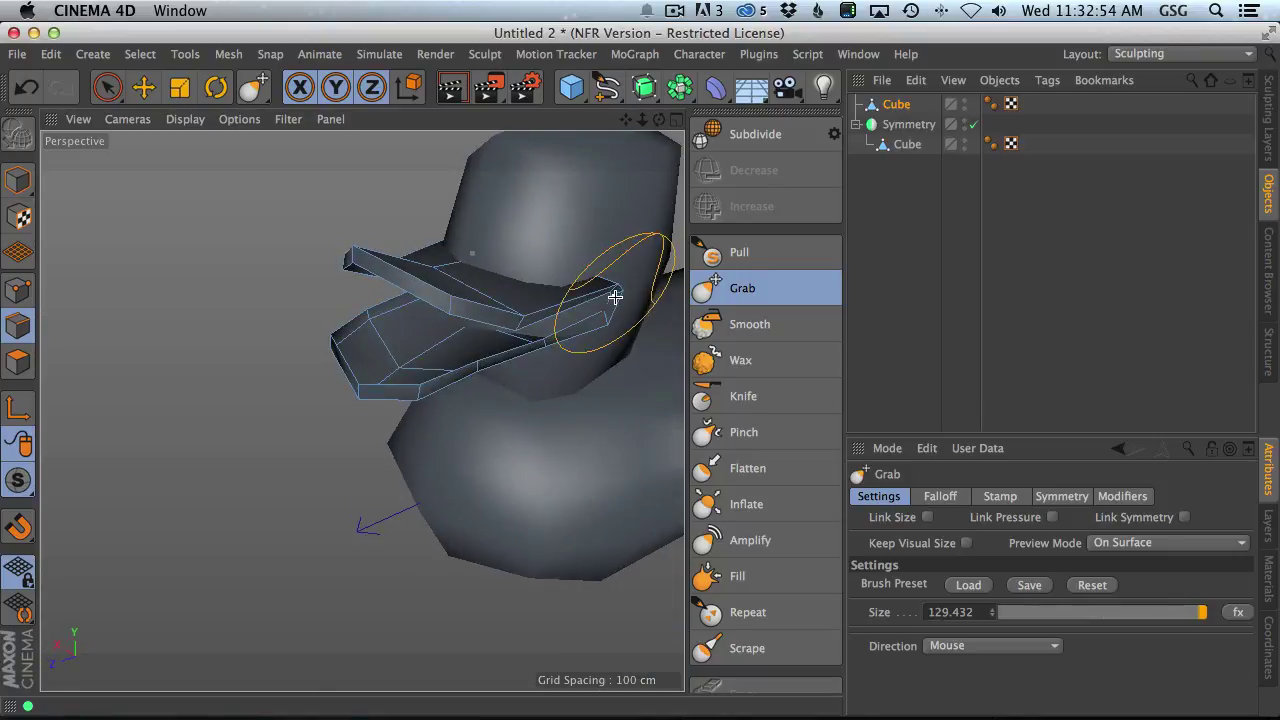
- Narrow the middle of the lower beak half and push its front centre outward with the Grab brush from below
mouse_move(550, 333)
left_mouse_down("alt")
mouse_move(531, 337)
mouse_move(571, 351)
mouse_move(508, 337)
mouse_move(513, 413)
mouse_move(543, 134)
left_mouse_up("alt")
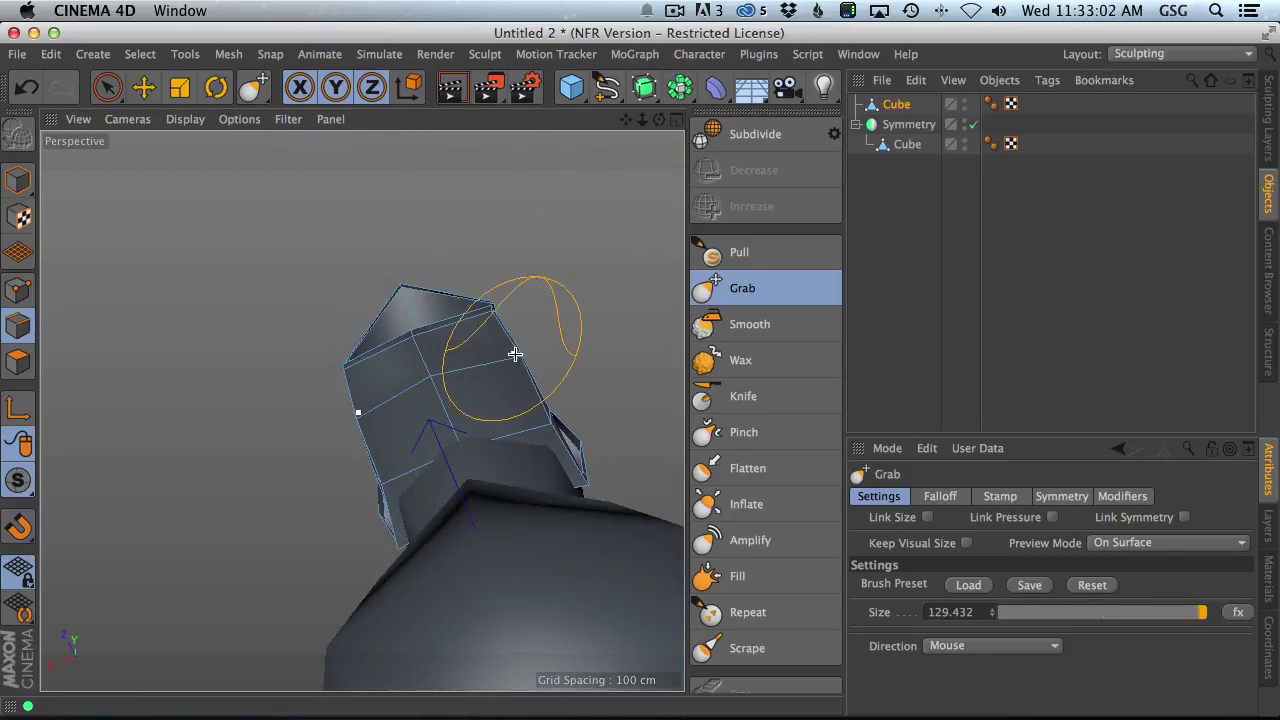
left_click_drag(499, 368, 501, 367)
left_click_drag(412, 343, 409, 328)
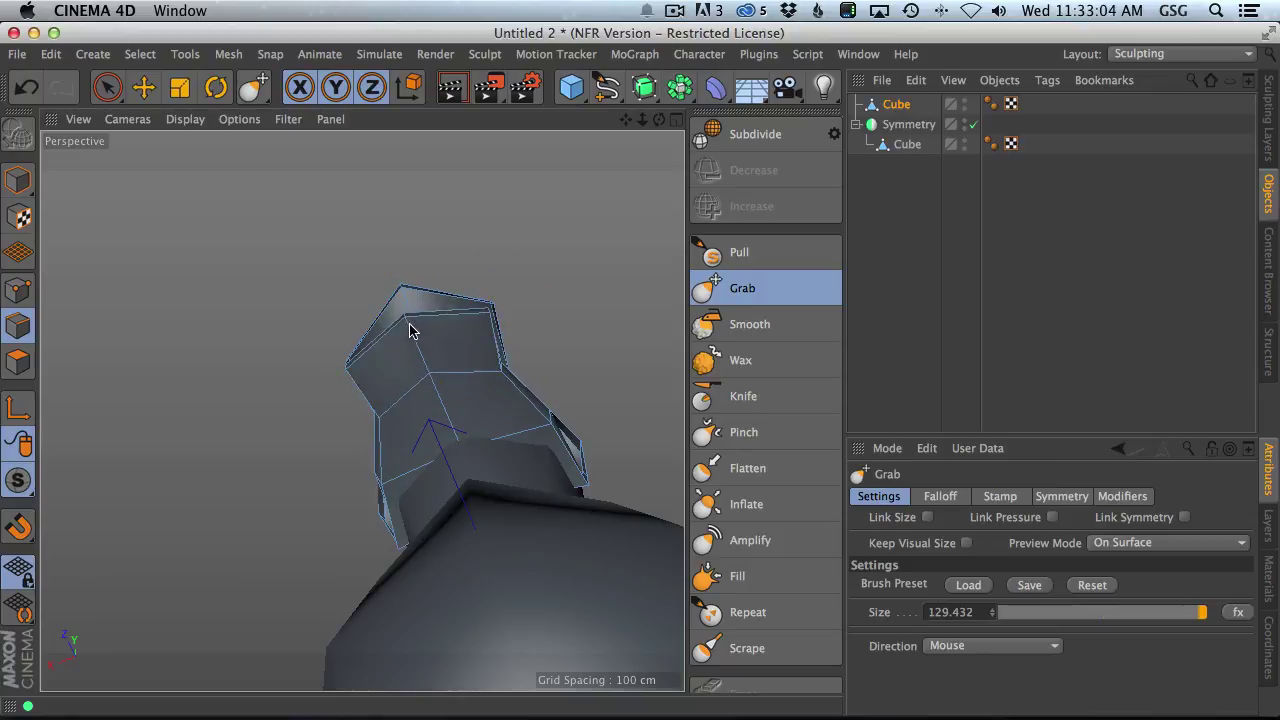
mouse_move(498, 373)
left_mouse_down("alt")
mouse_move(497, 614)
mouse_move(440, 660)
left_mouse_up("alt")
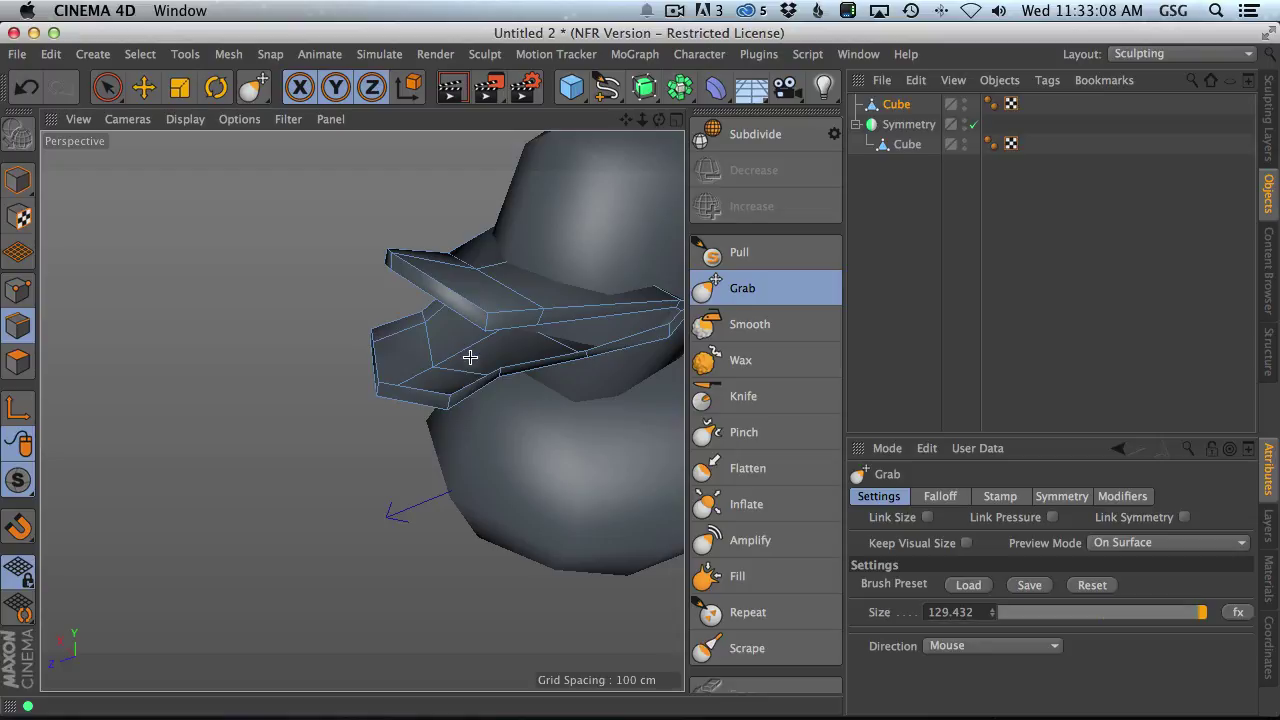
left_click_drag(571, 343, 414, 271, "alt")
- Loop-select the front polygons of the lower beak half and tilt that section downward
left_click(18, 361)
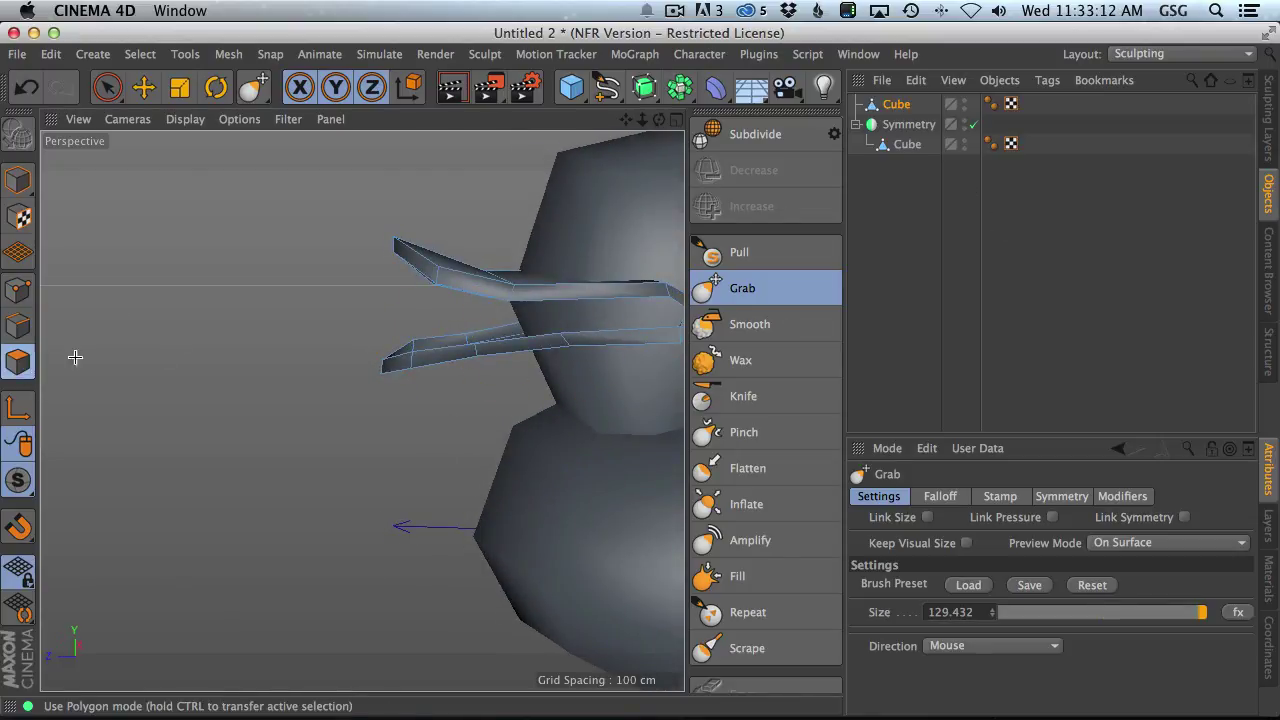
left_click_drag(440, 345, 472, 361, "alt")
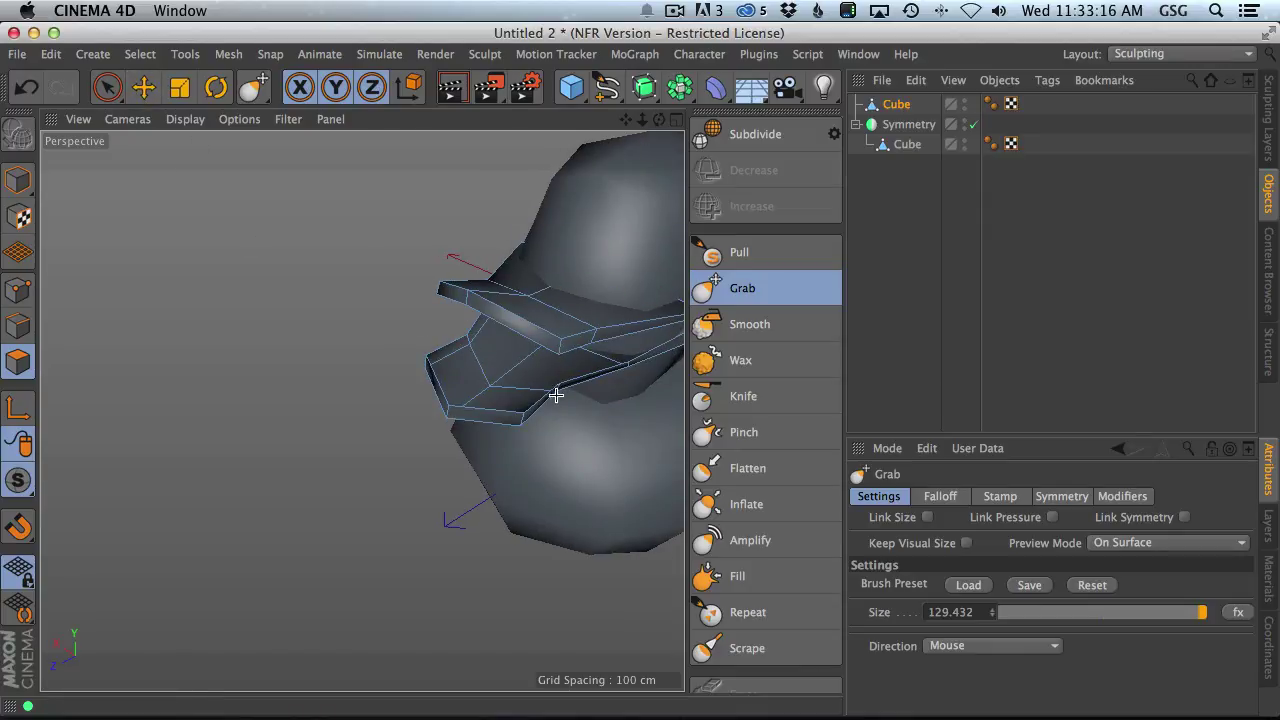
key("u")
key("l")
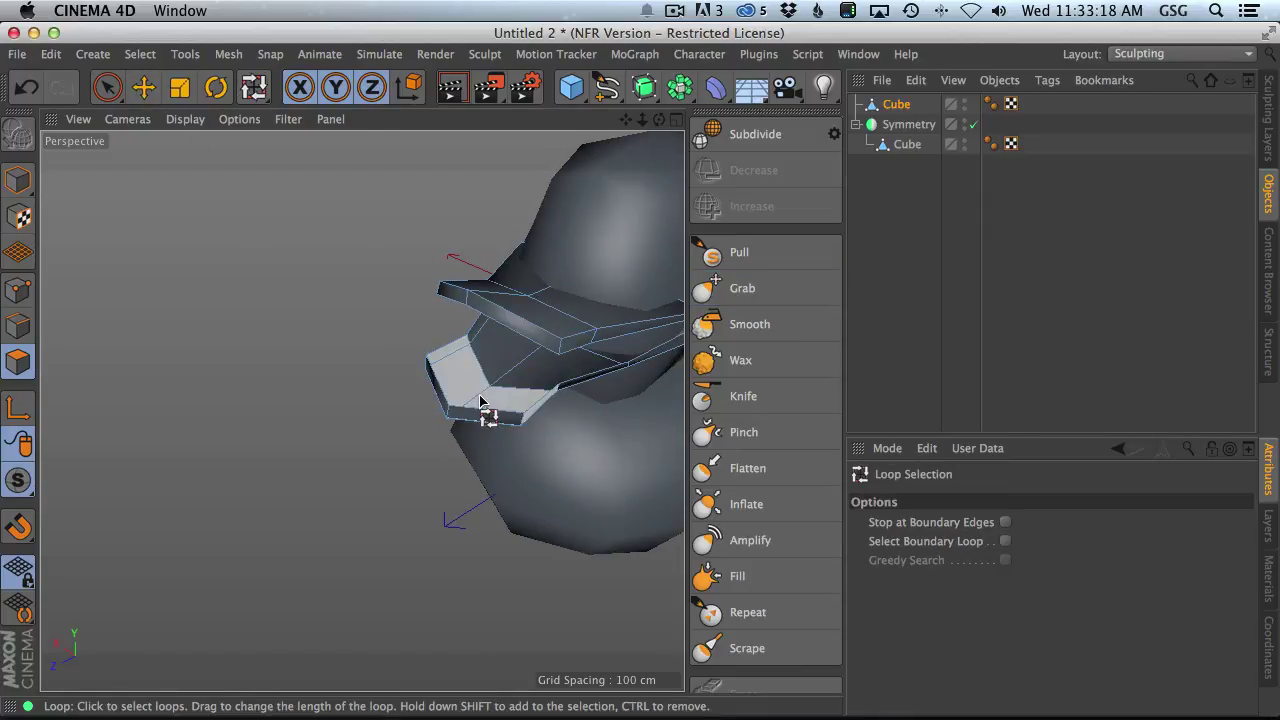
left_click(487, 412)
left_click_drag(537, 457, 534, 283, "alt")
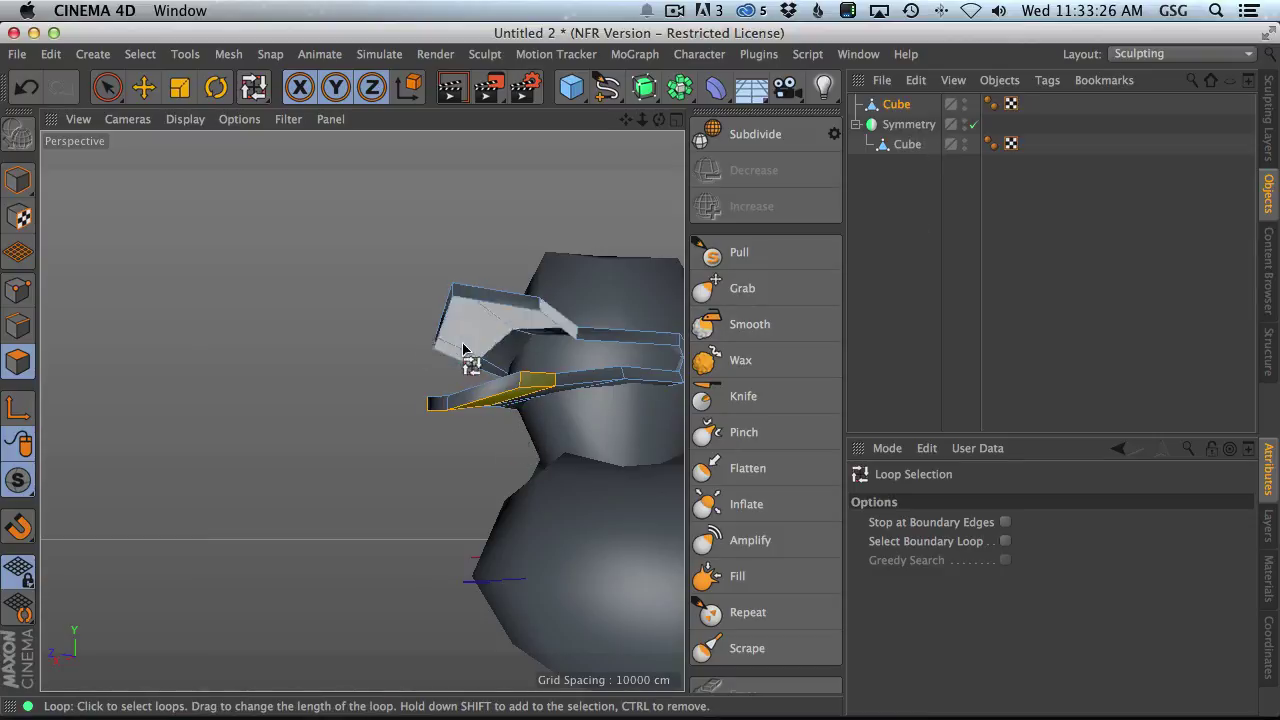
left_click(143, 87)
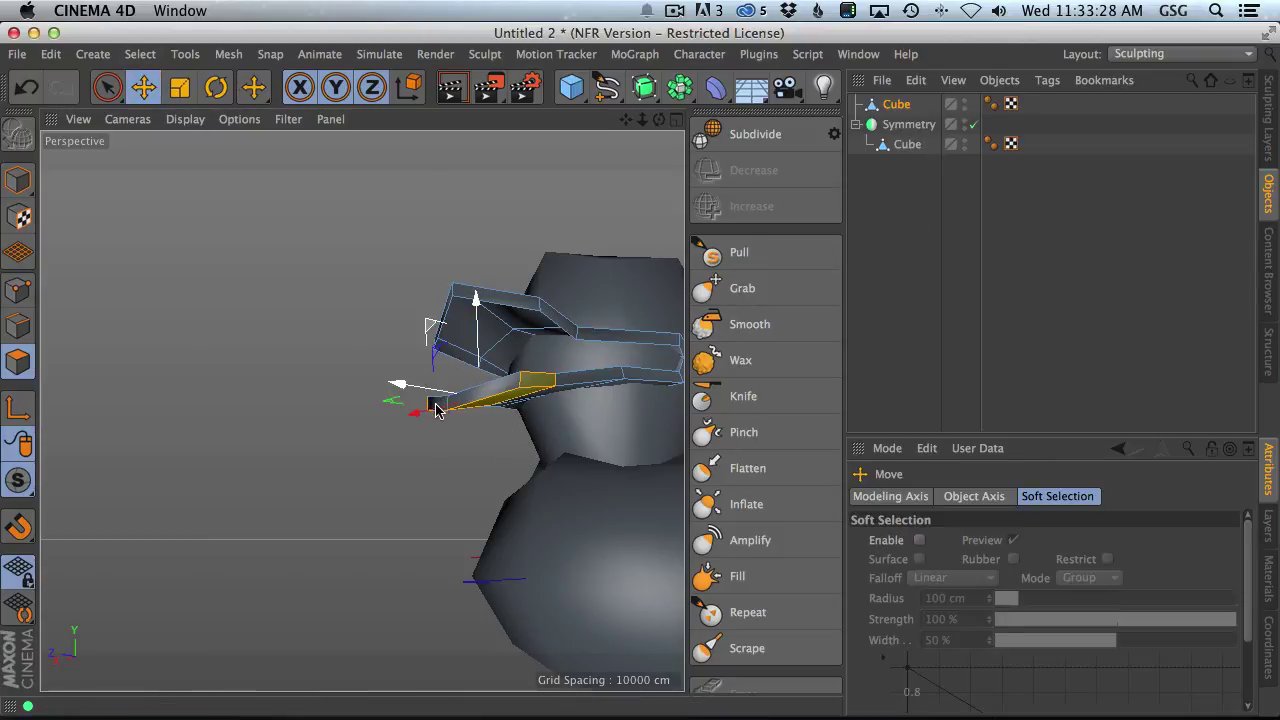
scroll(525, 385, "up", 3)
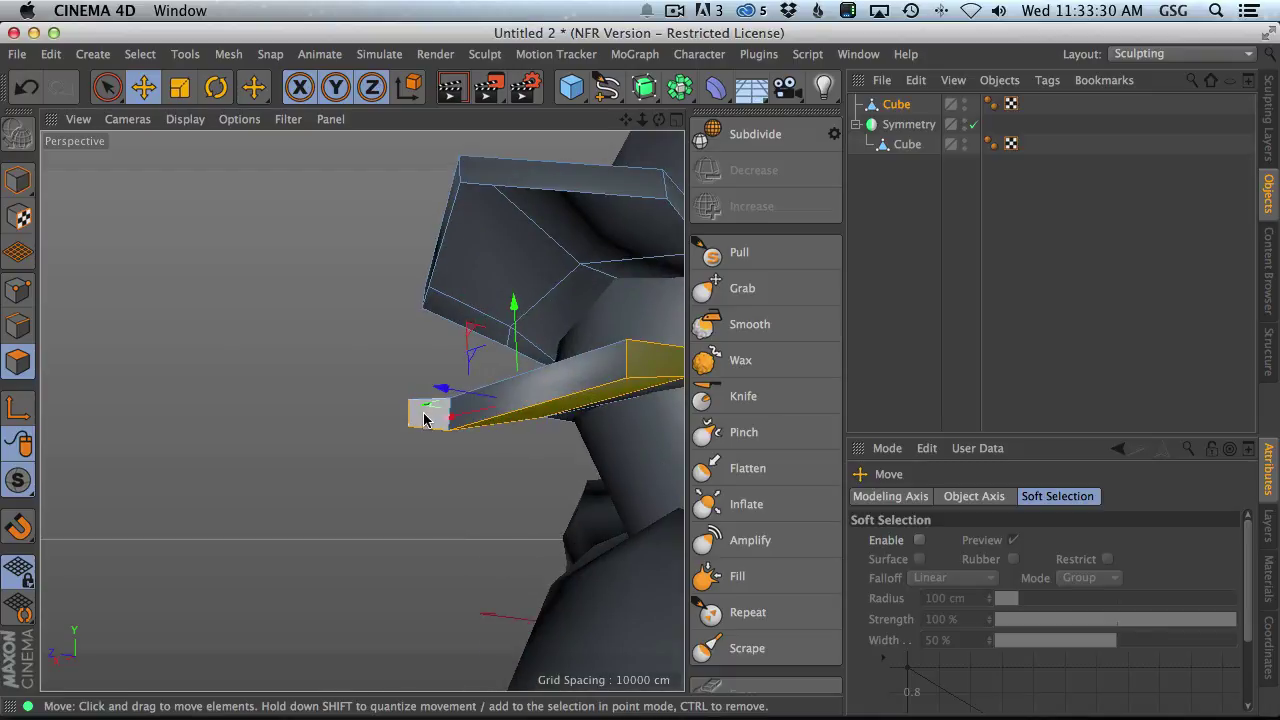
left_click_drag(428, 422, 372, 392, "alt")
key("r")
key("e")
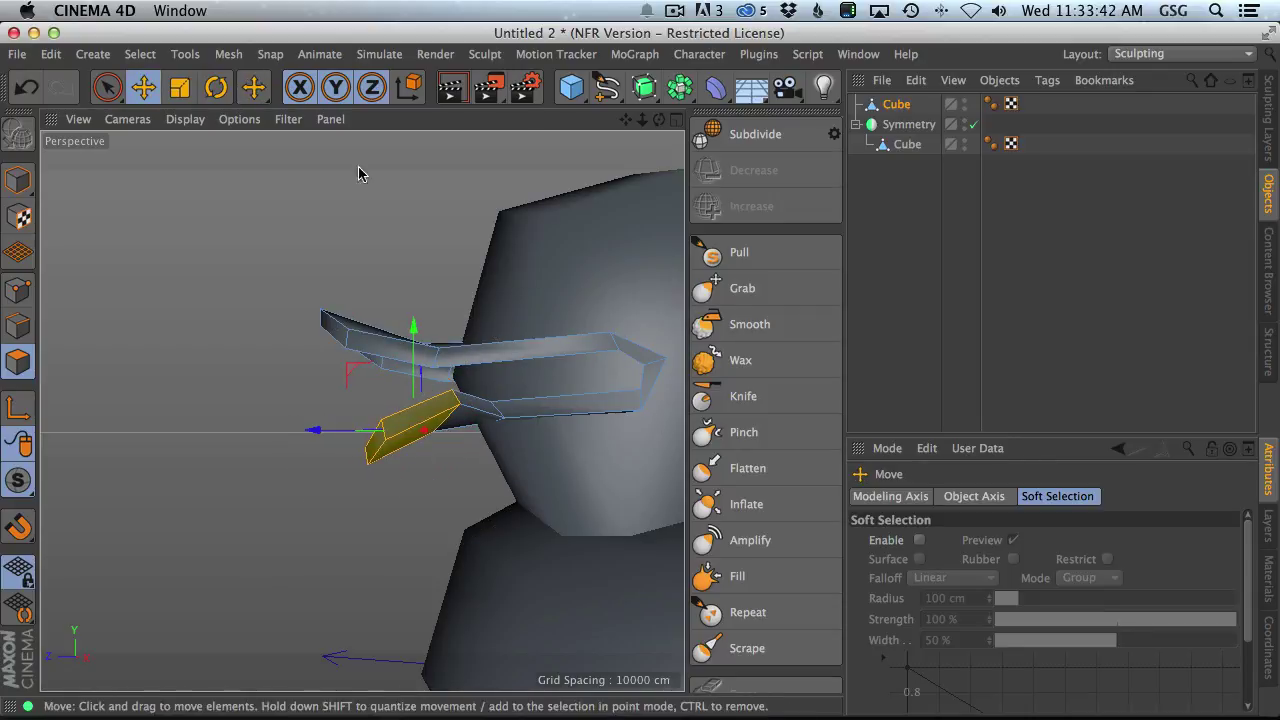
- Select the side edges at the bend of the lower beak half and move them slightly upward
left_click(18, 325)
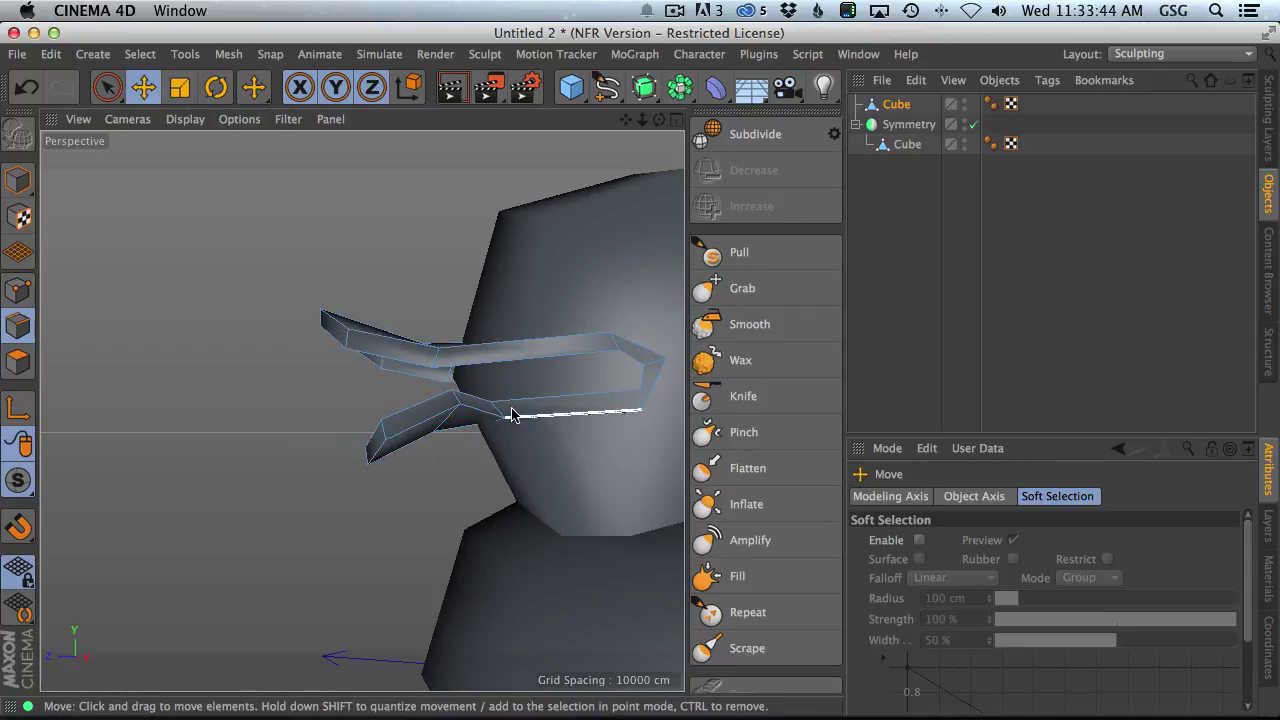
left_click_drag(594, 412, 500, 443, "alt")
left_click_drag(498, 311, 498, 302)
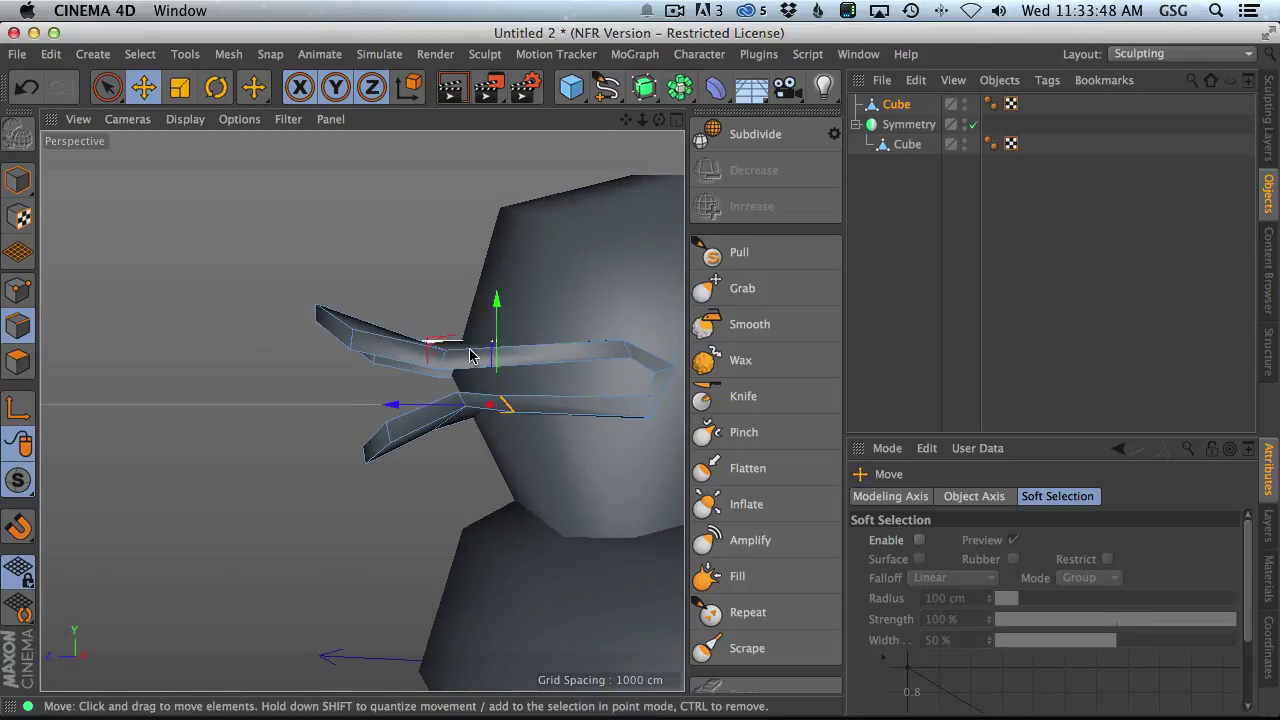
- Examine the beak against the duck's head and body mesh from several sides
left_click_drag(444, 395, 340, 420, "alt")
scroll(593, 408, "down", 5)
scroll(340, 420, "up", 4)
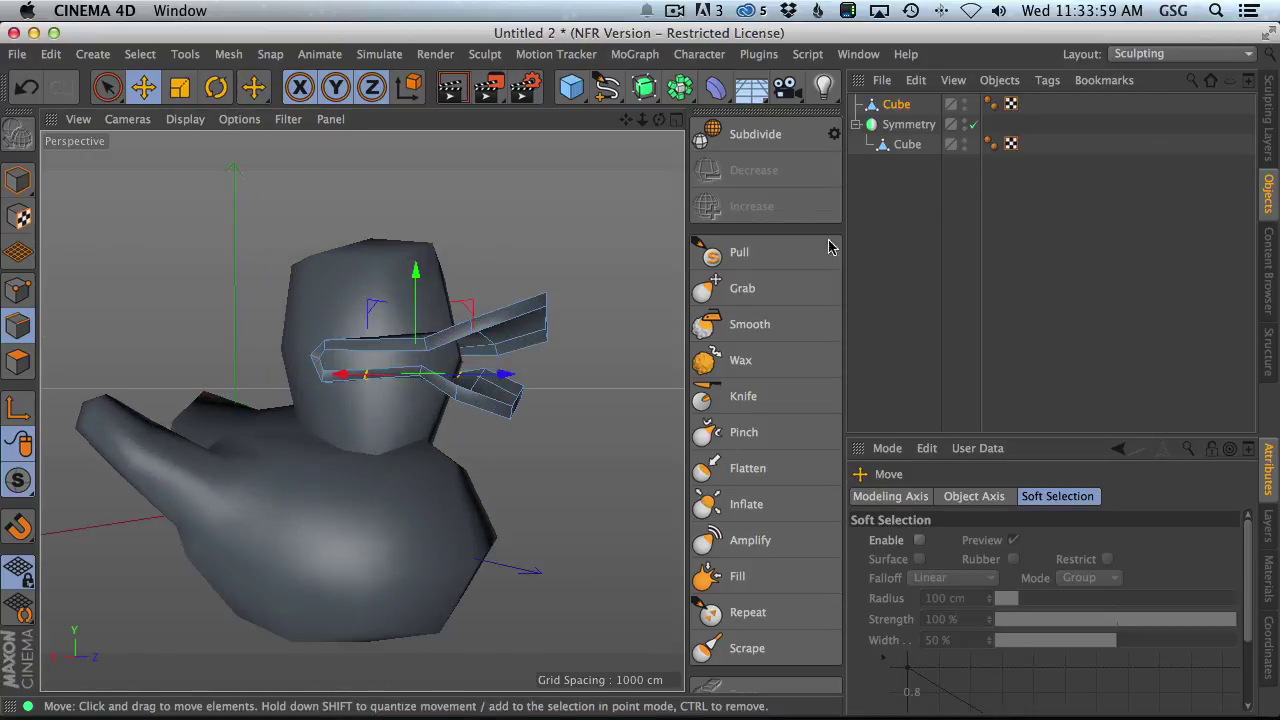
left_click(908, 145)
left_click_drag(560, 440, 393, 463, "alt")
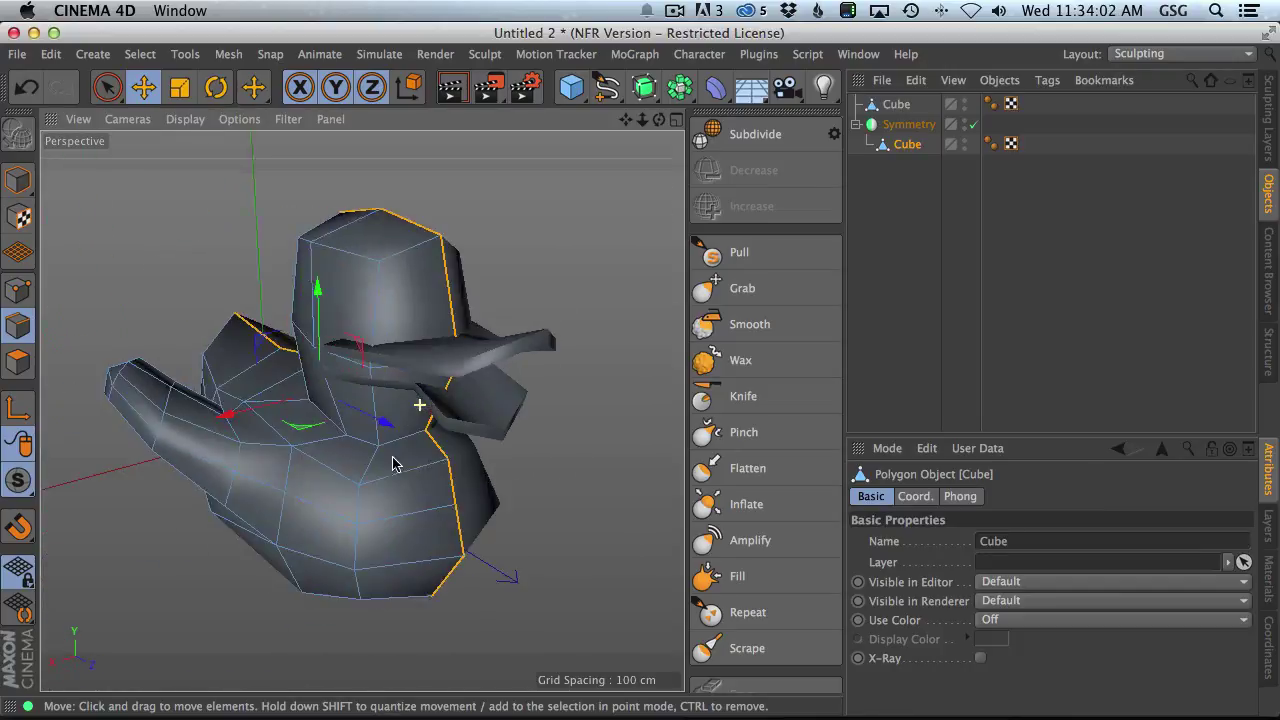
left_click(896, 104)
left_click_drag(450, 420, 568, 374, "alt")
scroll(430, 410, "up", 3)
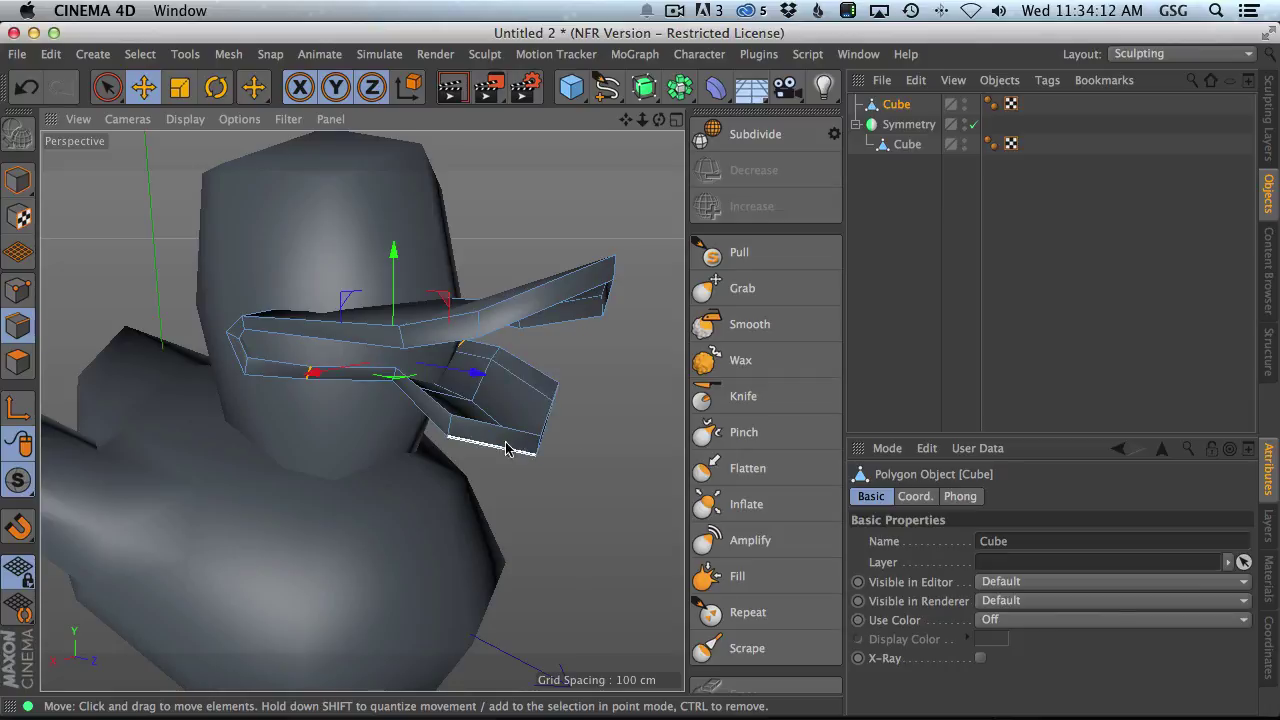
left_click_drag(598, 290, 521, 222, "alt")
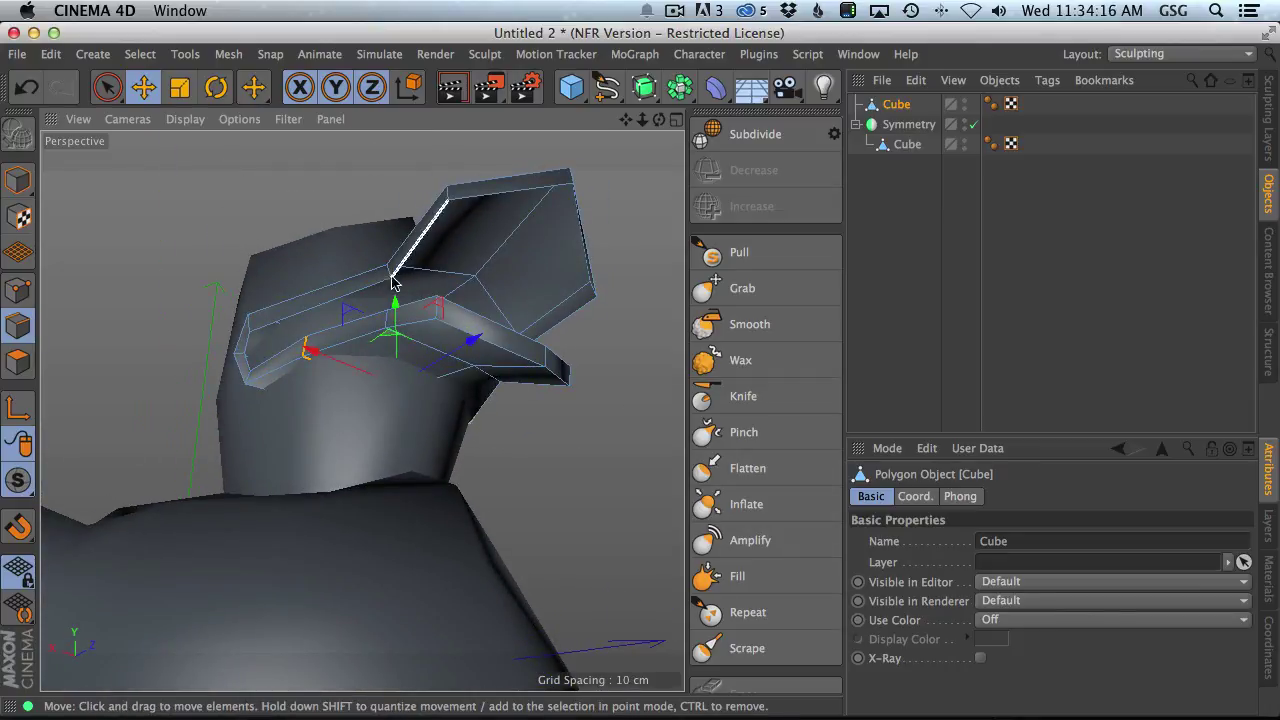
right_click(641, 306)
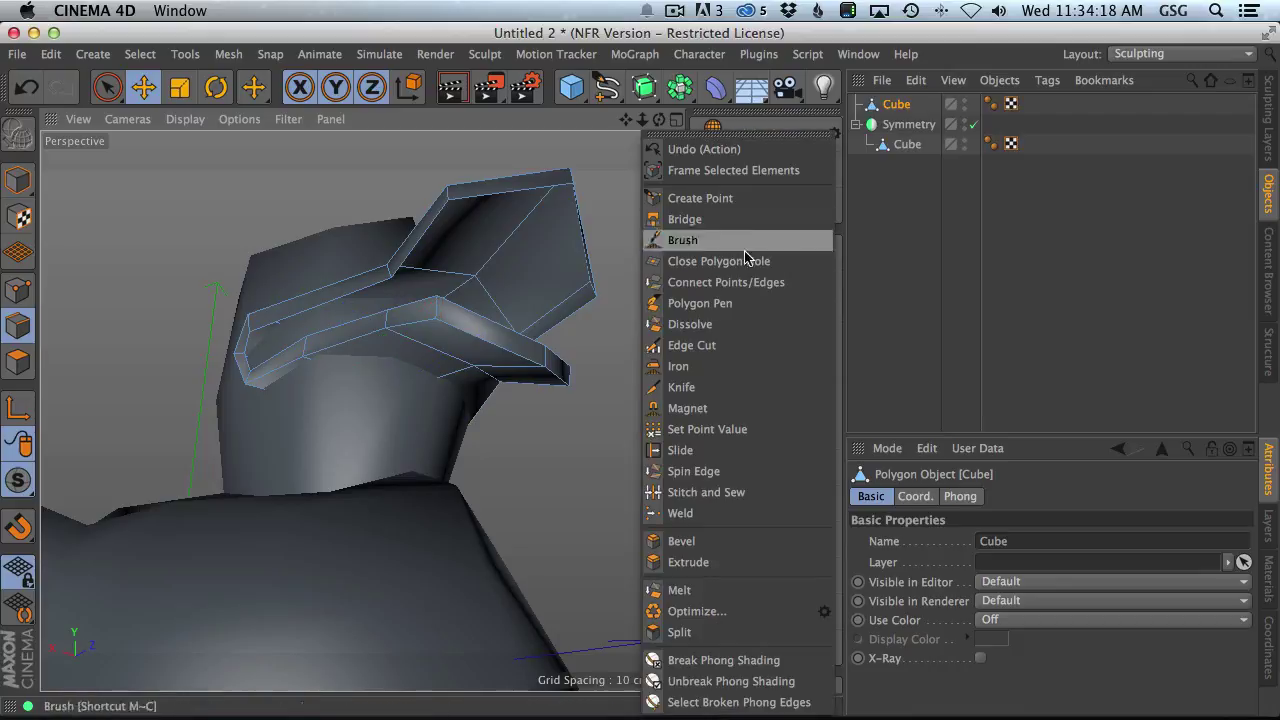
left_click(735, 306)
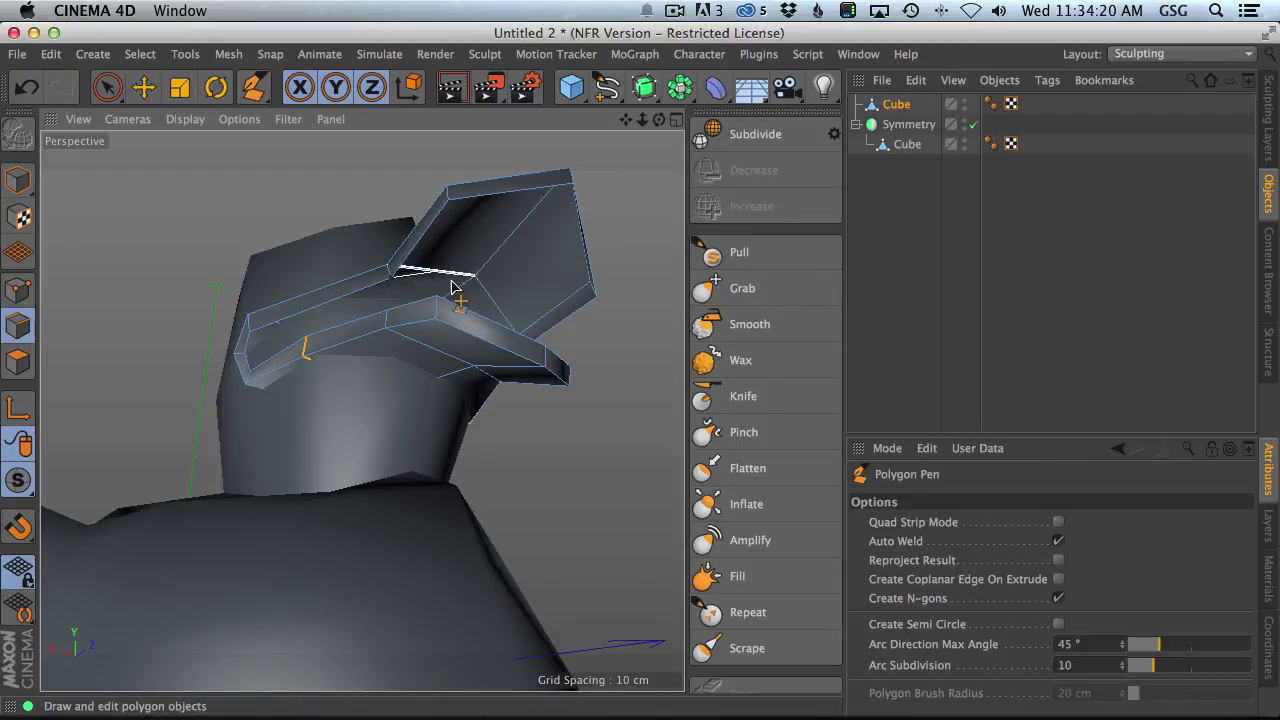
mouse_move(452, 287)
left_mouse_down("alt")
mouse_move(523, 351)
mouse_move(529, 334)
mouse_move(628, 278)
mouse_move(455, 285)
left_mouse_up("alt")
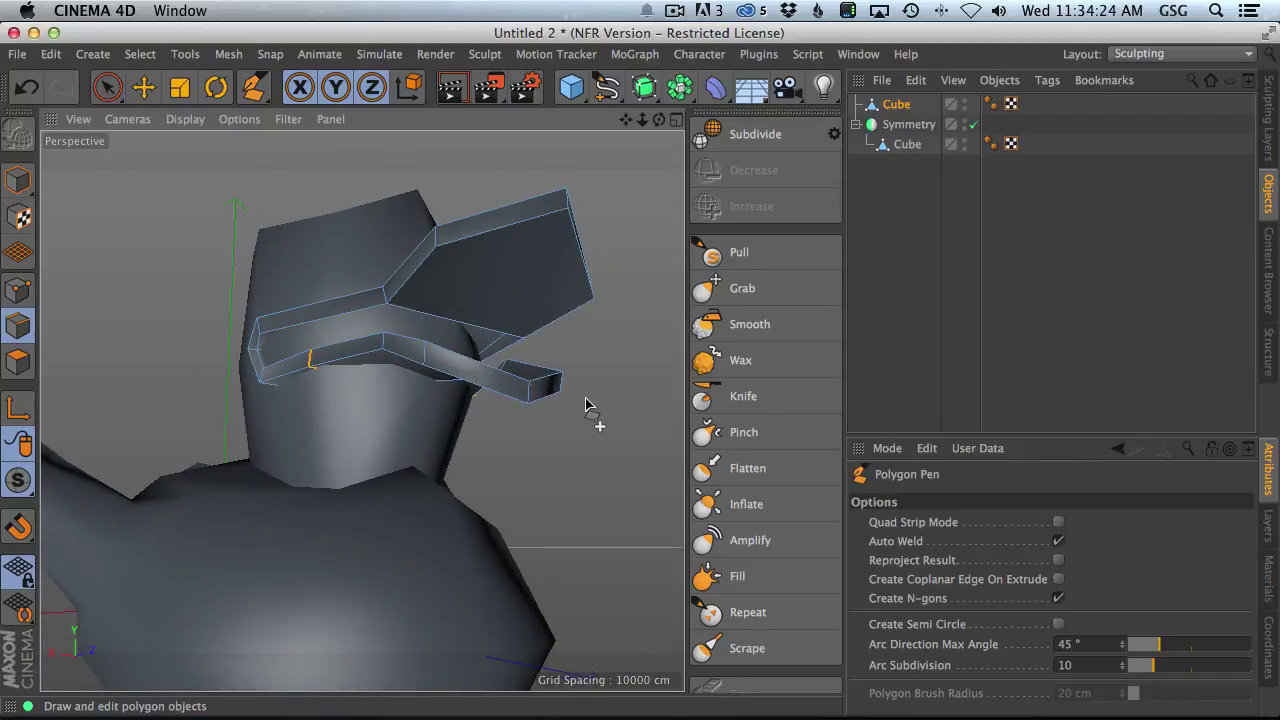
key("super+z")
- Loop-select the rim polygons that form the beak's thickness and delete them
key("Return")
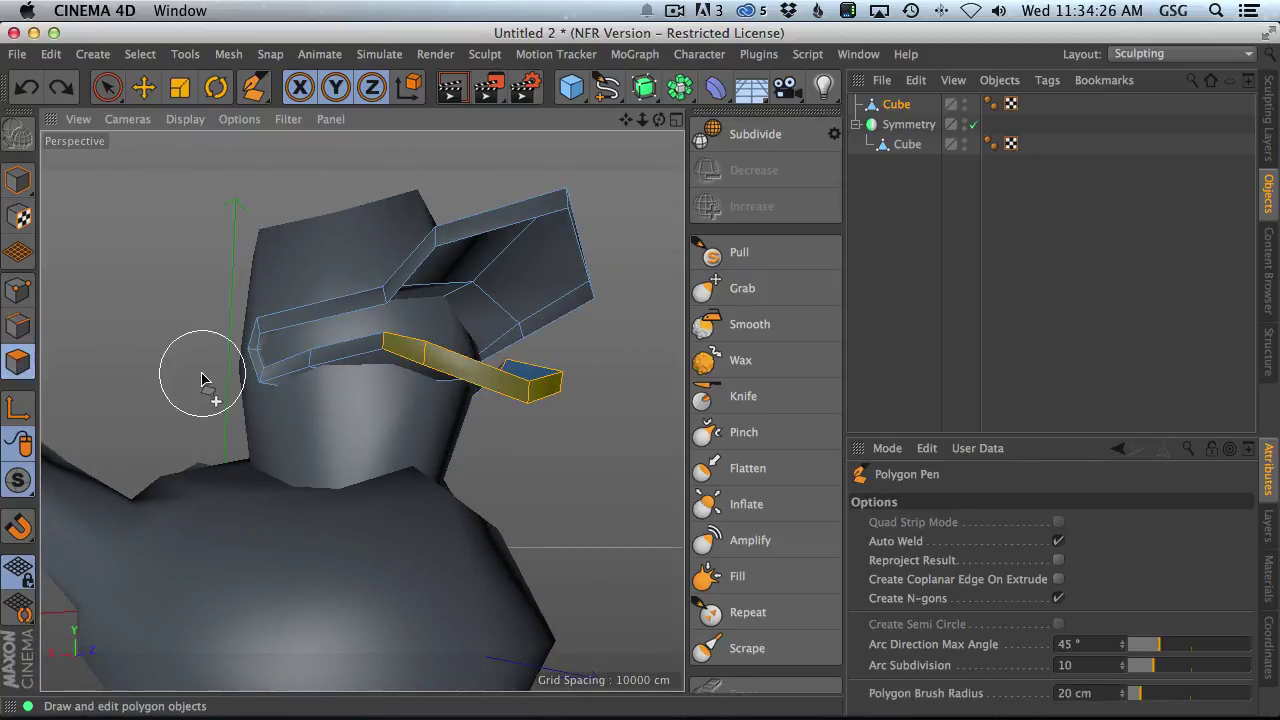
key("u")
key("l")
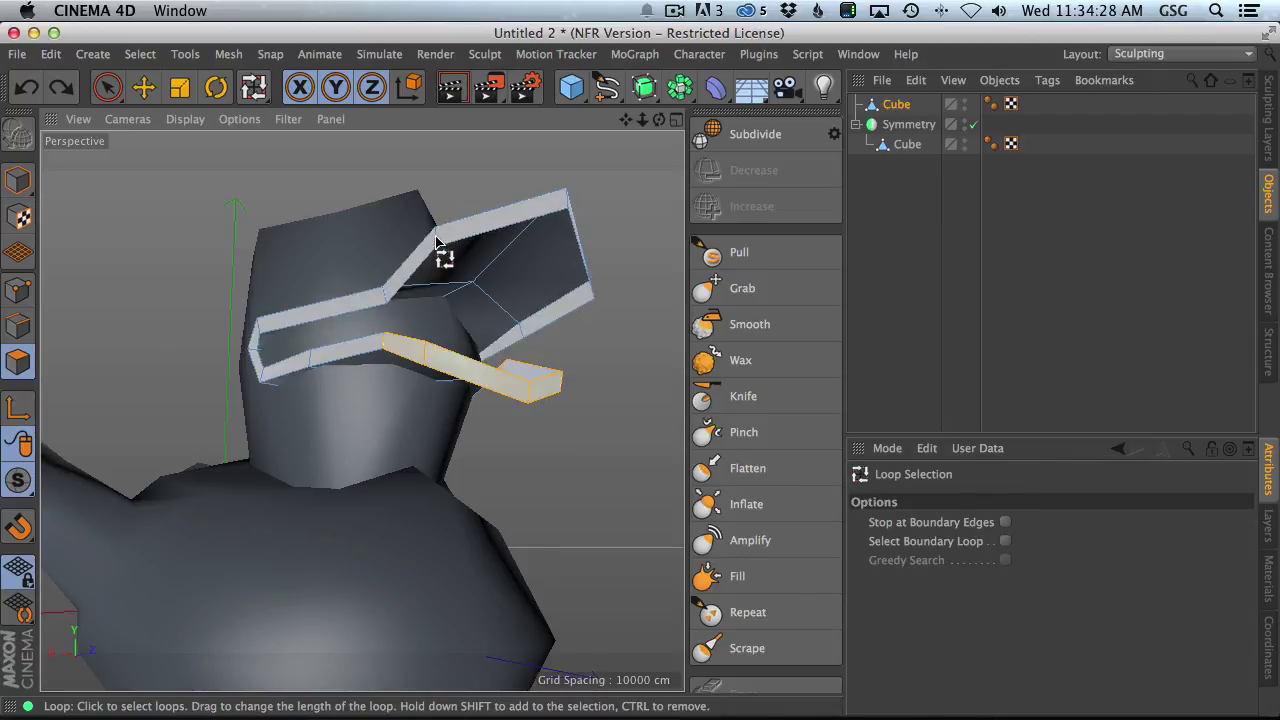
left_click(520, 246)
- Extrude all remaining beak polygons by -7.98 cm with Create Caps enabled and a maximum angle of 94°
left_click_drag(540, 326, 562, 381, "alt")
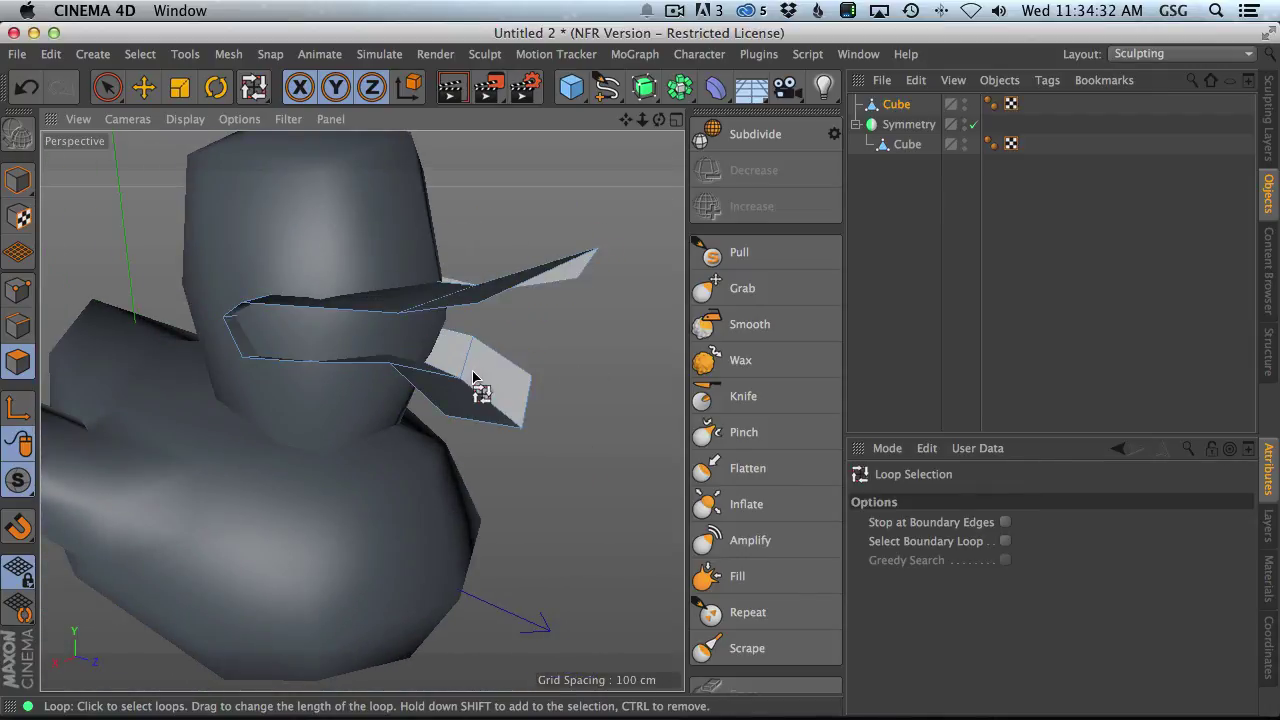
left_click(508, 371)
key("m")
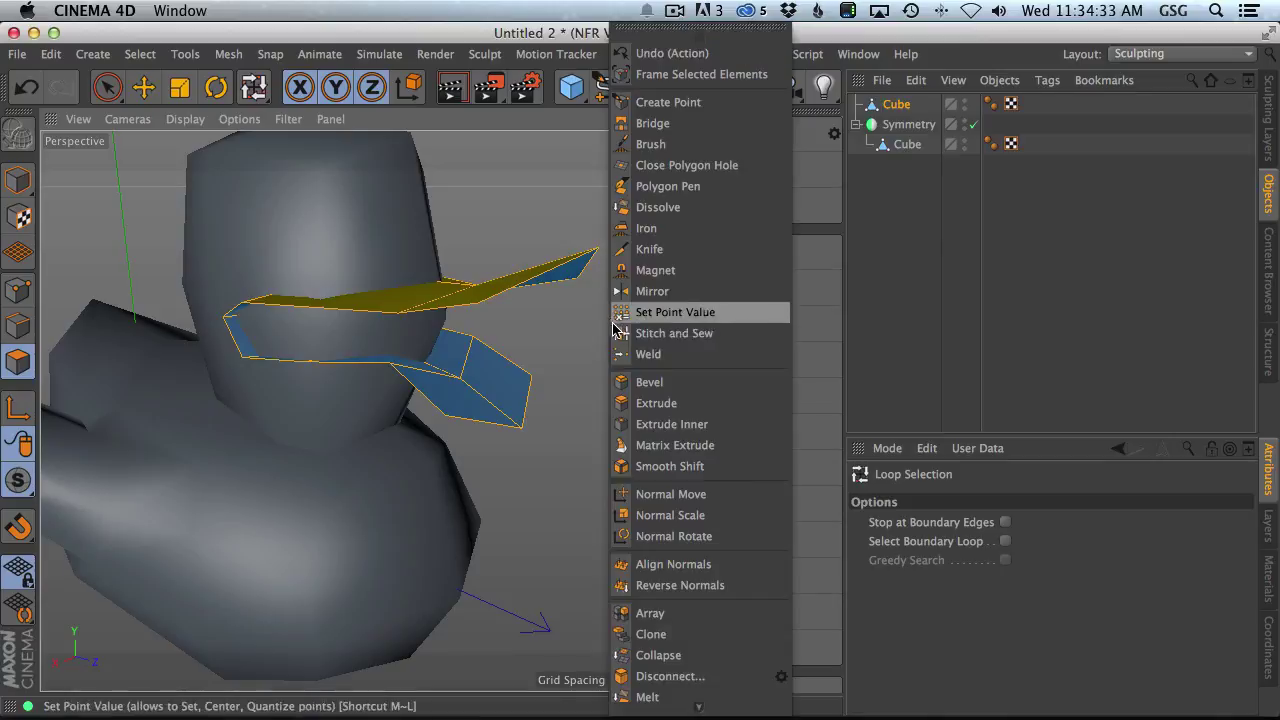
left_click(660, 403)
left_click(1131, 624)
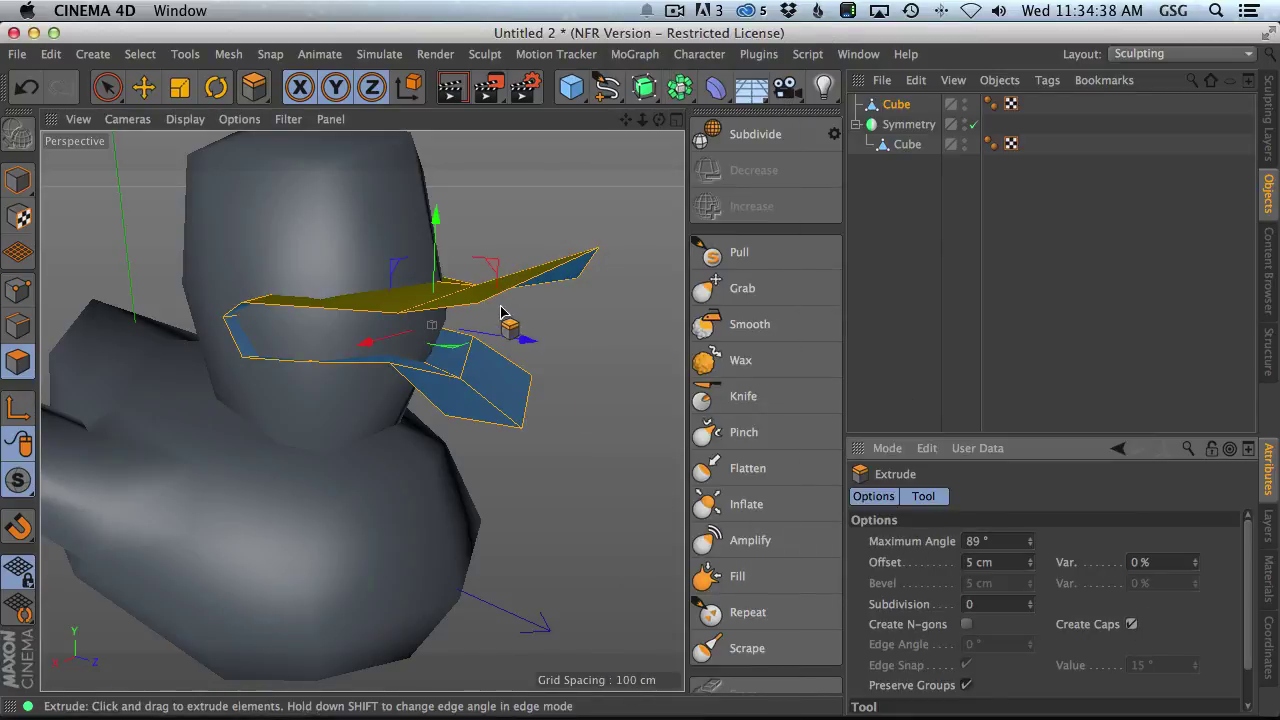
left_click_drag(506, 317, 441, 283)
left_click(1031, 538)
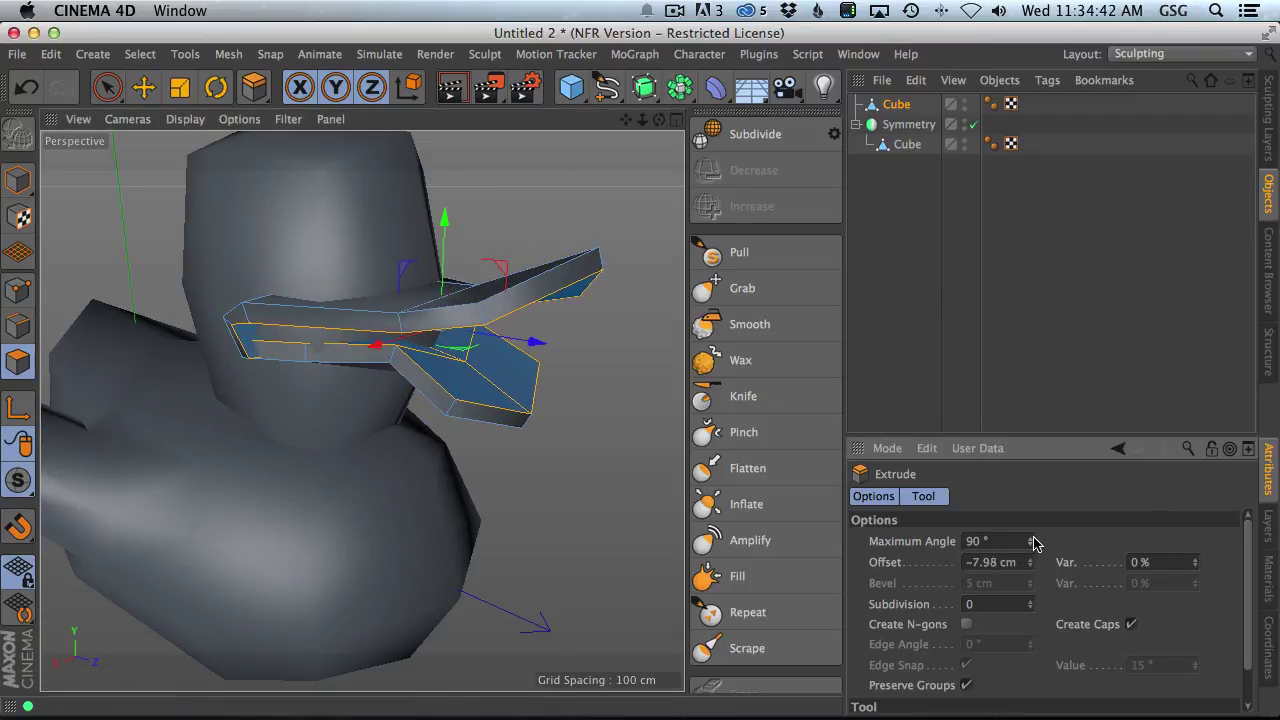
- Inset the beak's inner polygons with Extrude Inner by 9.312 cm
left_click_drag(530, 440, 466, 393, "alt")
right_click(571, 363)
left_click(630, 424)
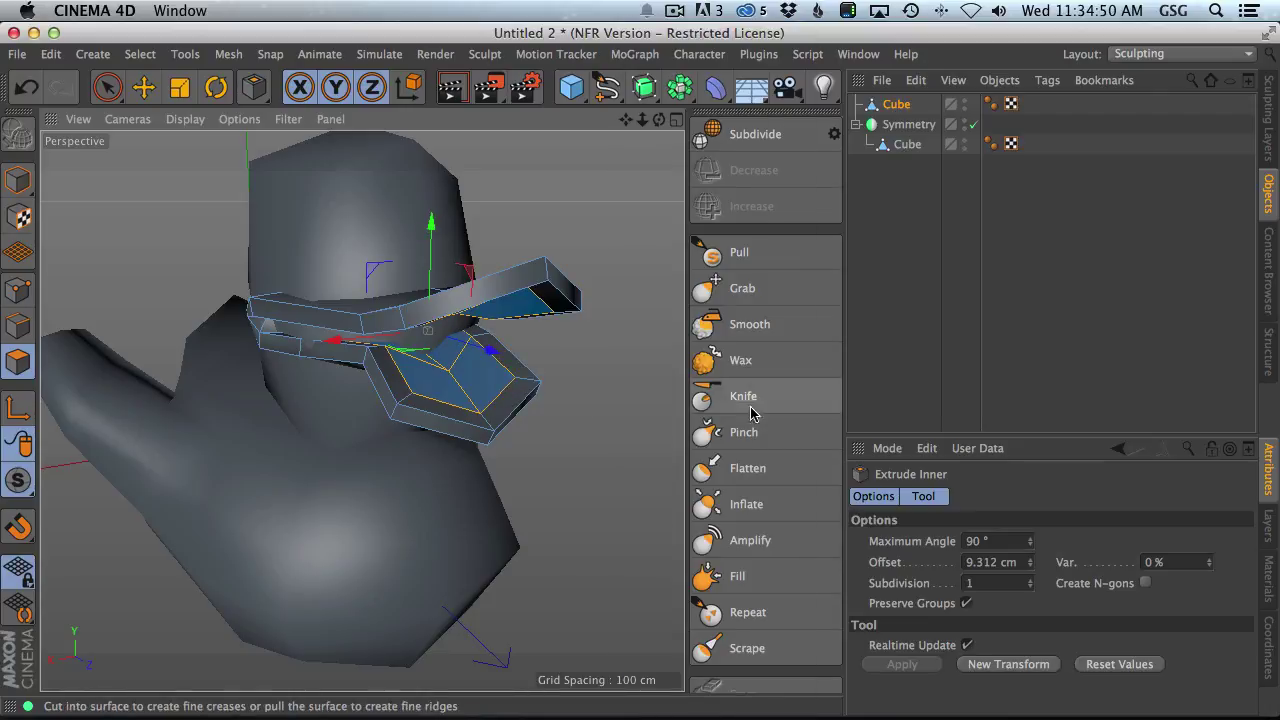
- Extrude the inset mouth polygons by about 2.73 cm with Create Caps disabled
right_click(622, 390)
left_click(665, 403)
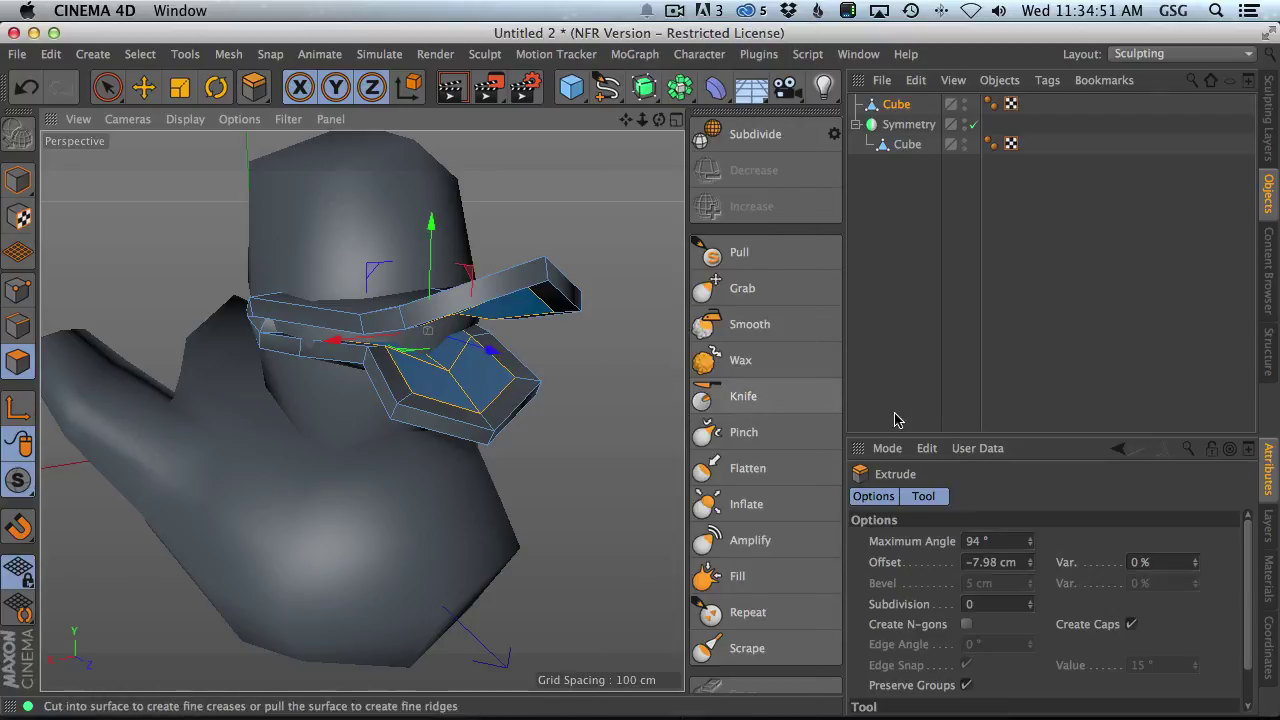
left_click(1130, 624)
left_click_drag(591, 366, 615, 336)
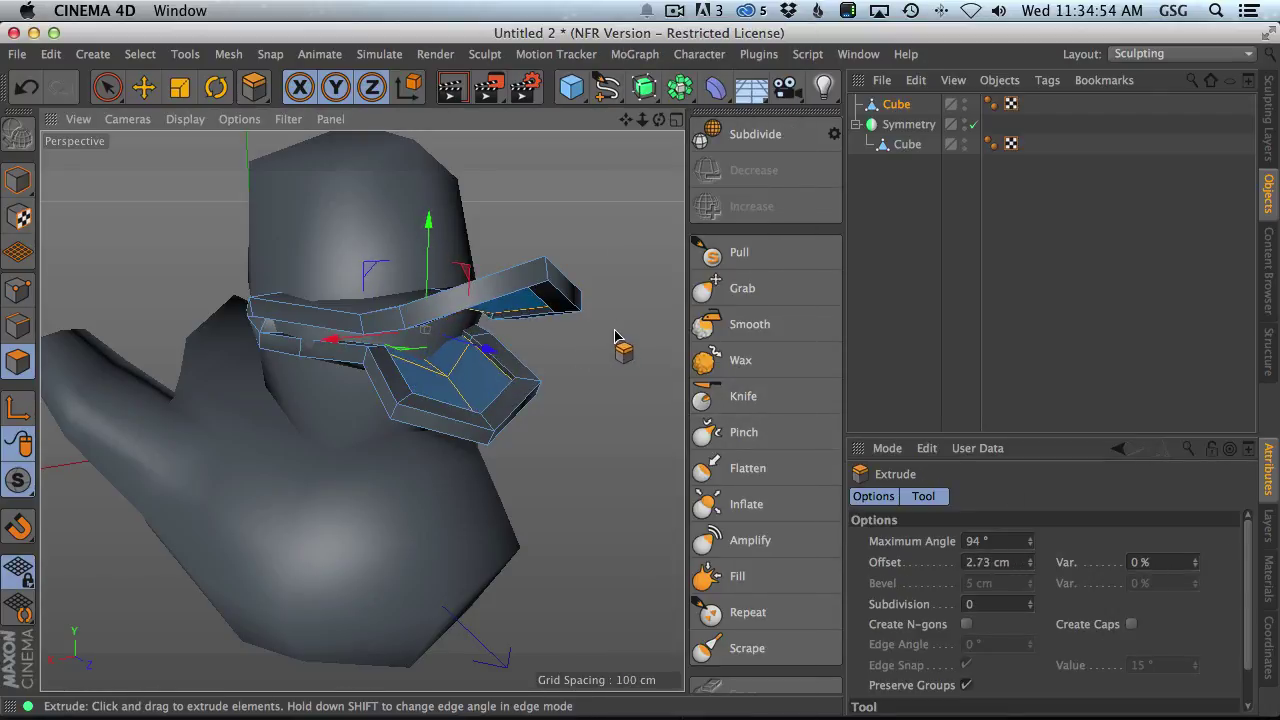
left_click_drag(527, 383, 430, 335, "alt")
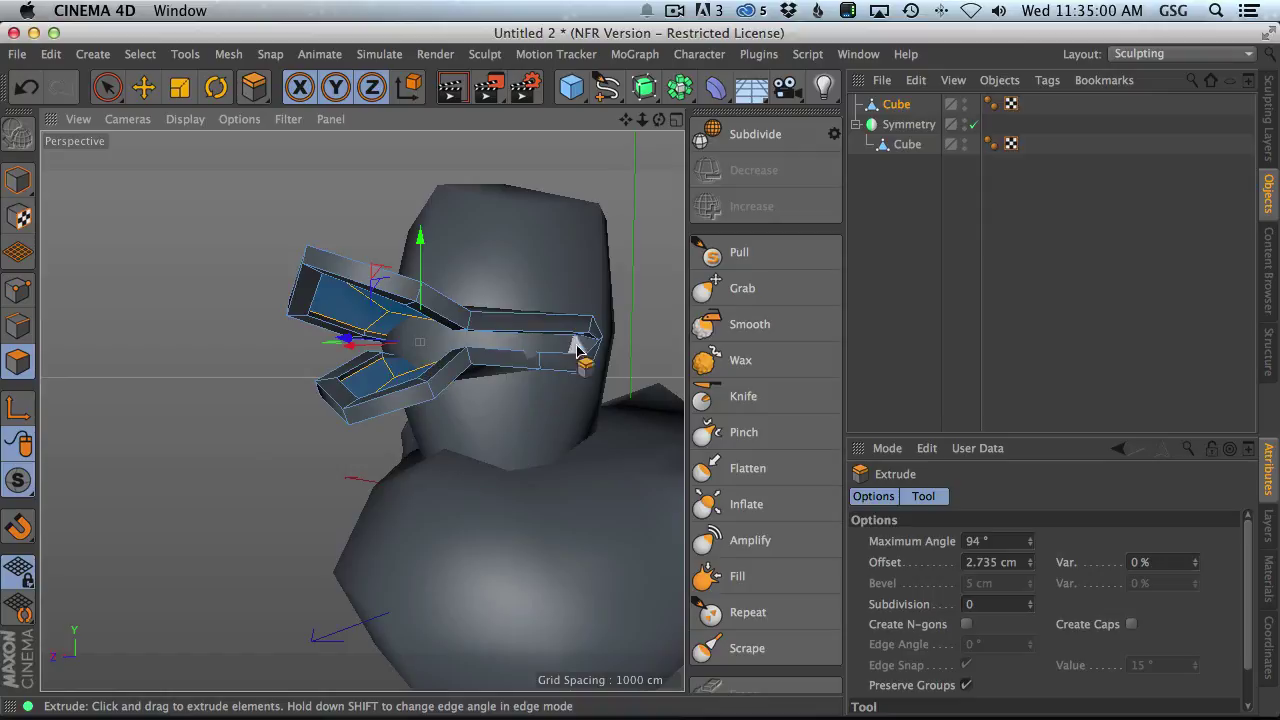
- Examine the beak's fit on the head and the selected body mesh from the front, sides and above
left_click_drag(577, 349, 424, 404, "alt")
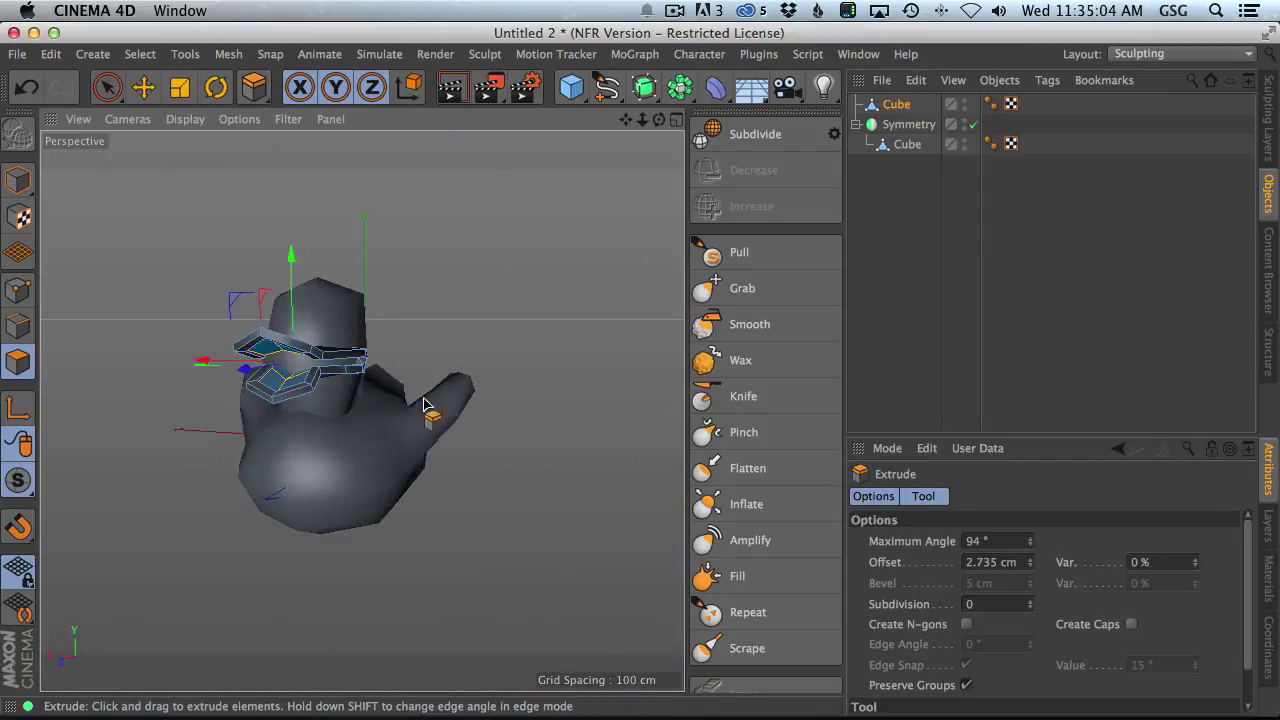
right_click_drag(424, 404, 482, 338, "alt")
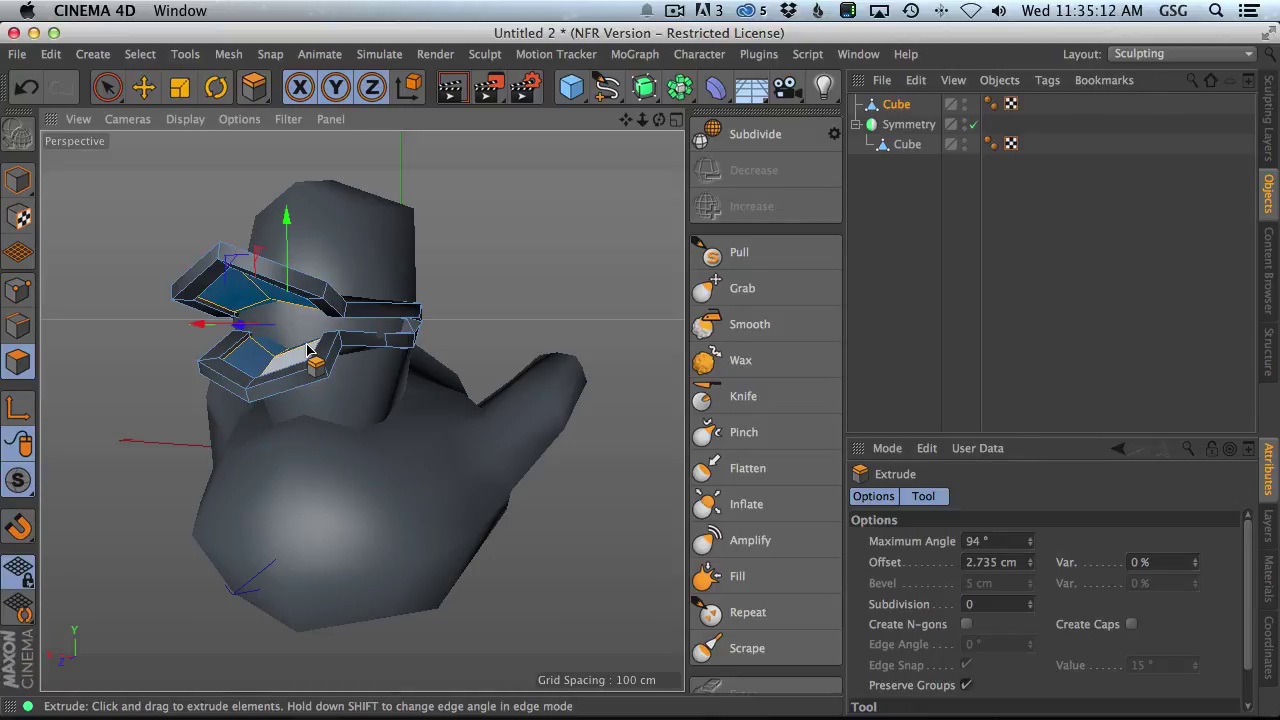
left_click(913, 145)
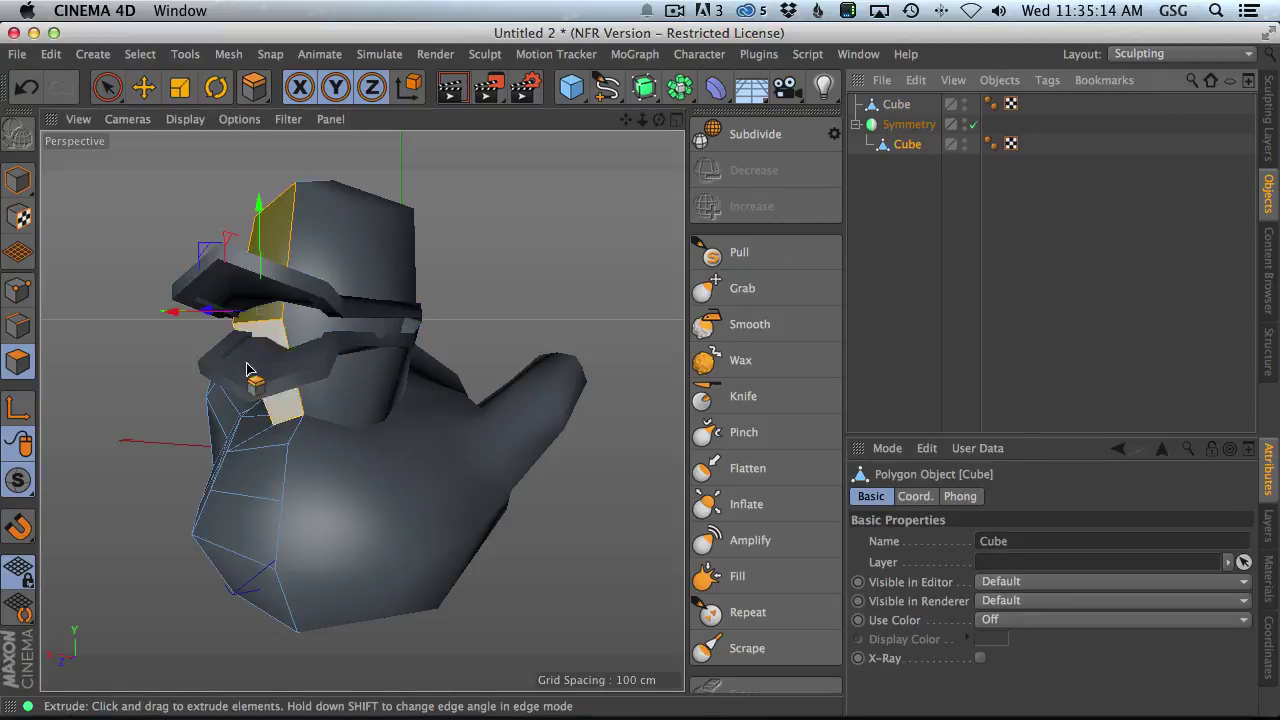
left_click_drag(240, 335, 436, 338, "alt")
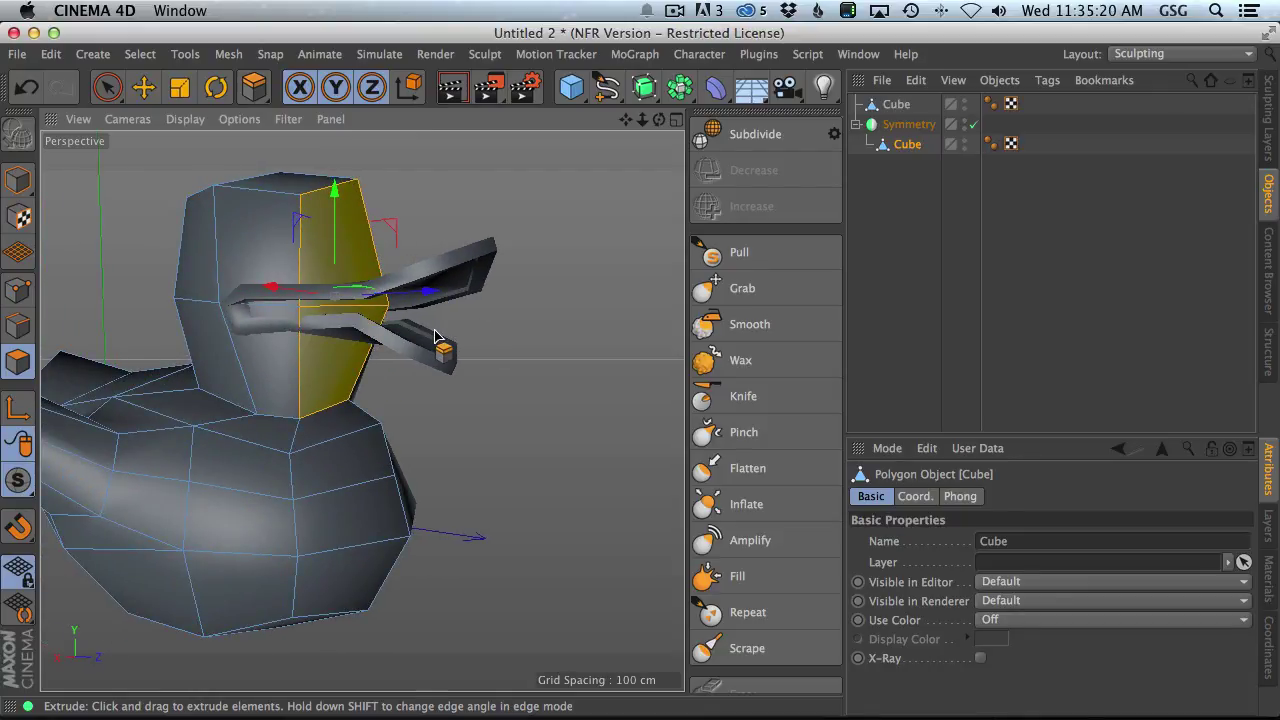
left_click_drag(436, 338, 514, 300, "alt")
scroll(571, 306, "up", 5)
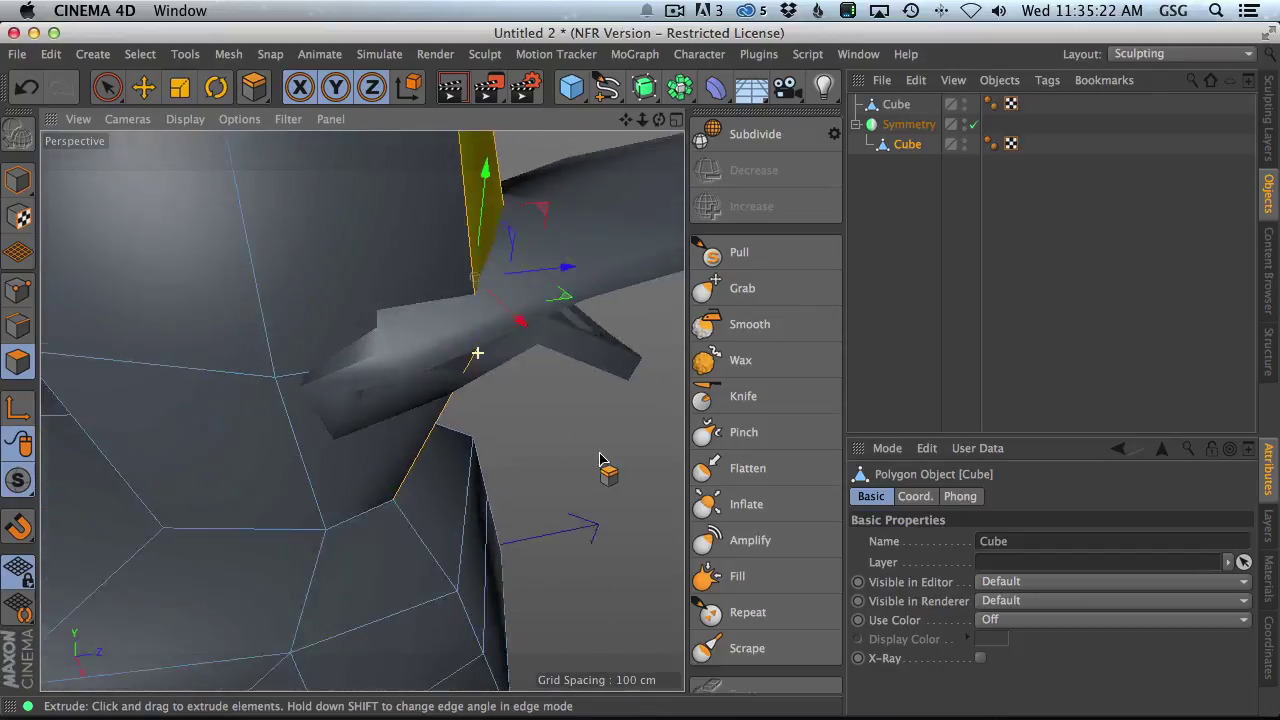
left_click_drag(600, 459, 466, 363, "alt")
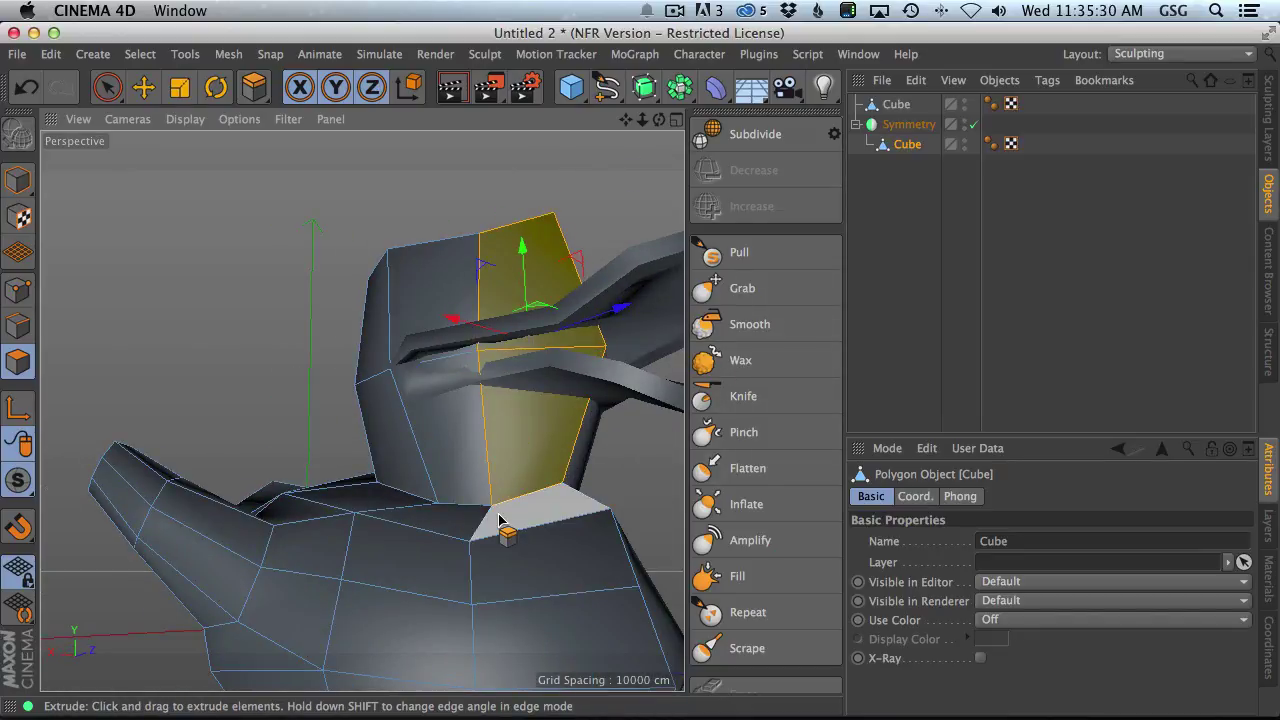
right_click_drag(500, 450, 446, 455, "alt")
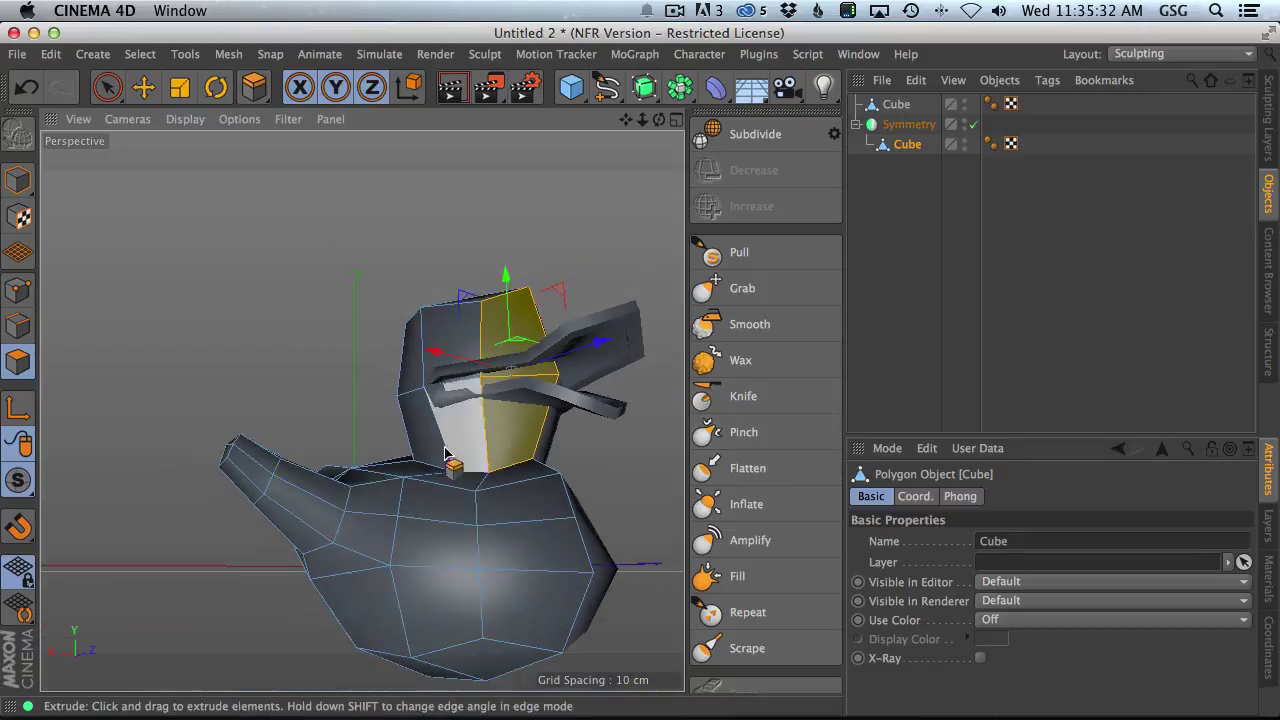
left_click_drag(486, 471, 584, 552, "alt")
left_click_drag(362, 411, 495, 470, "alt")
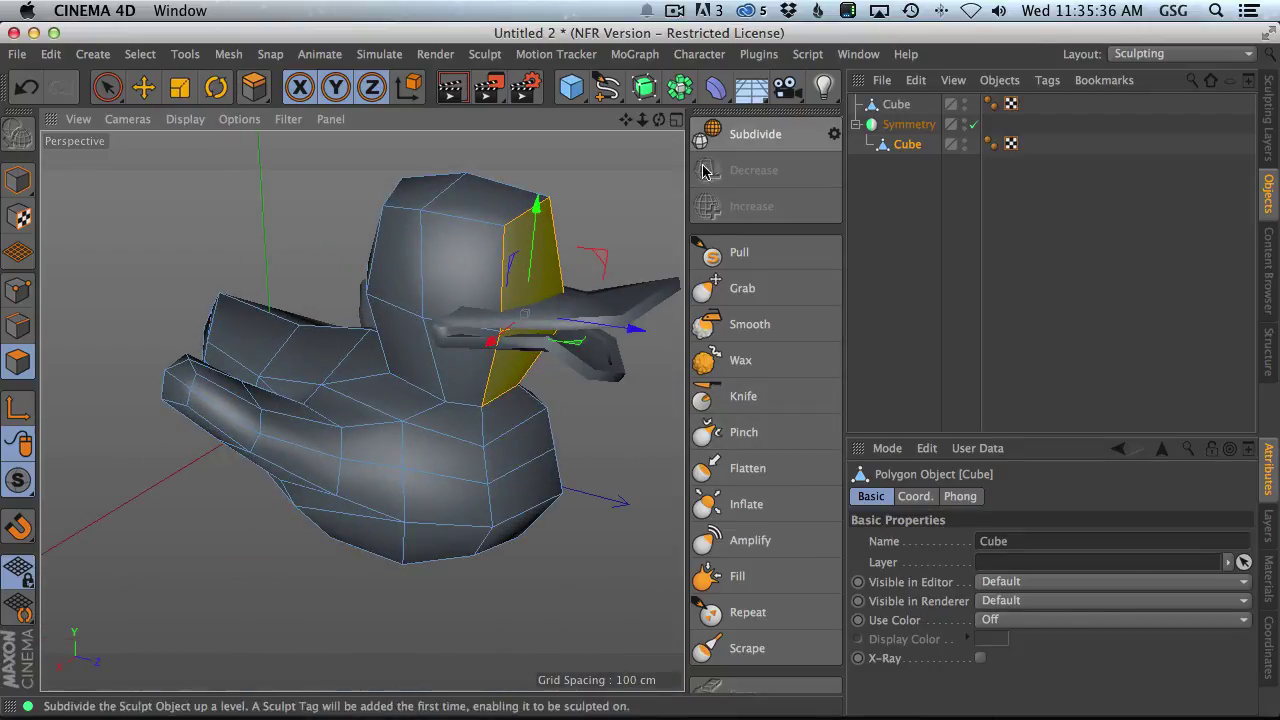
- Duplicate the Symmetry object with its body cube in model mode, and hide the copy in the editor and renderer
left_click(20, 184)
left_click_drag(300, 380, 749, 286, "alt")
left_click(905, 126)
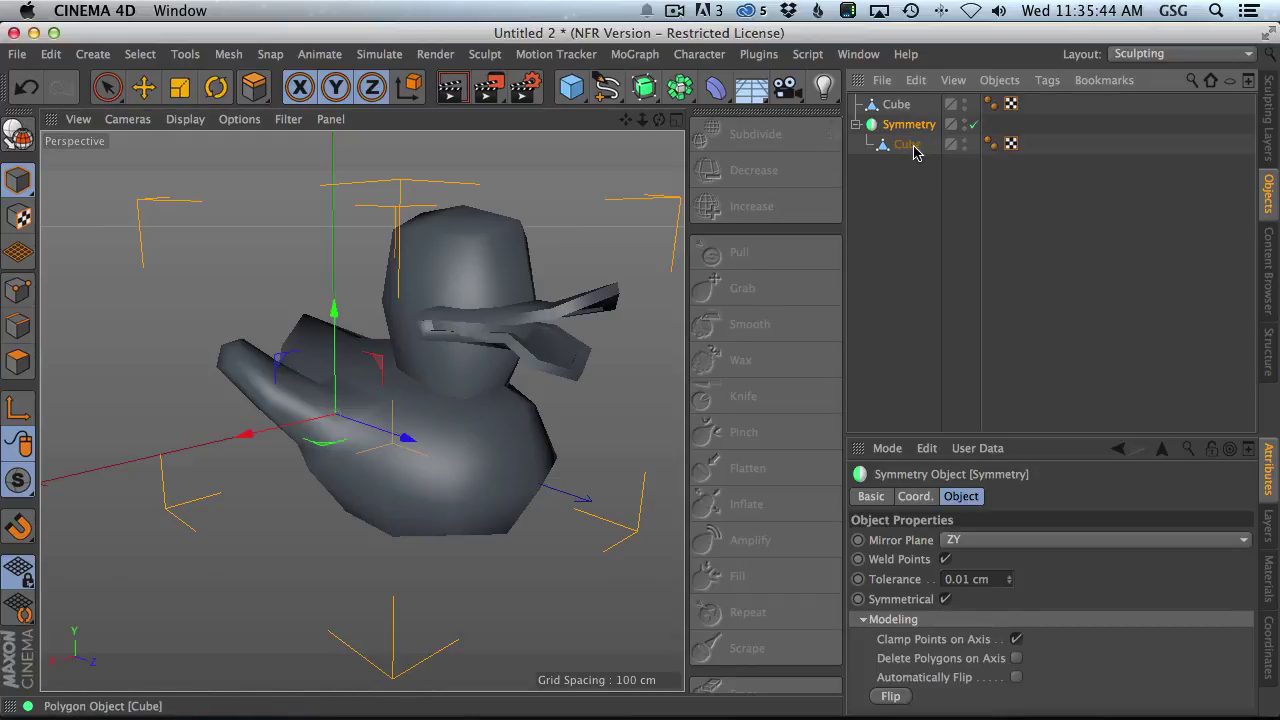
right_click(905, 126)
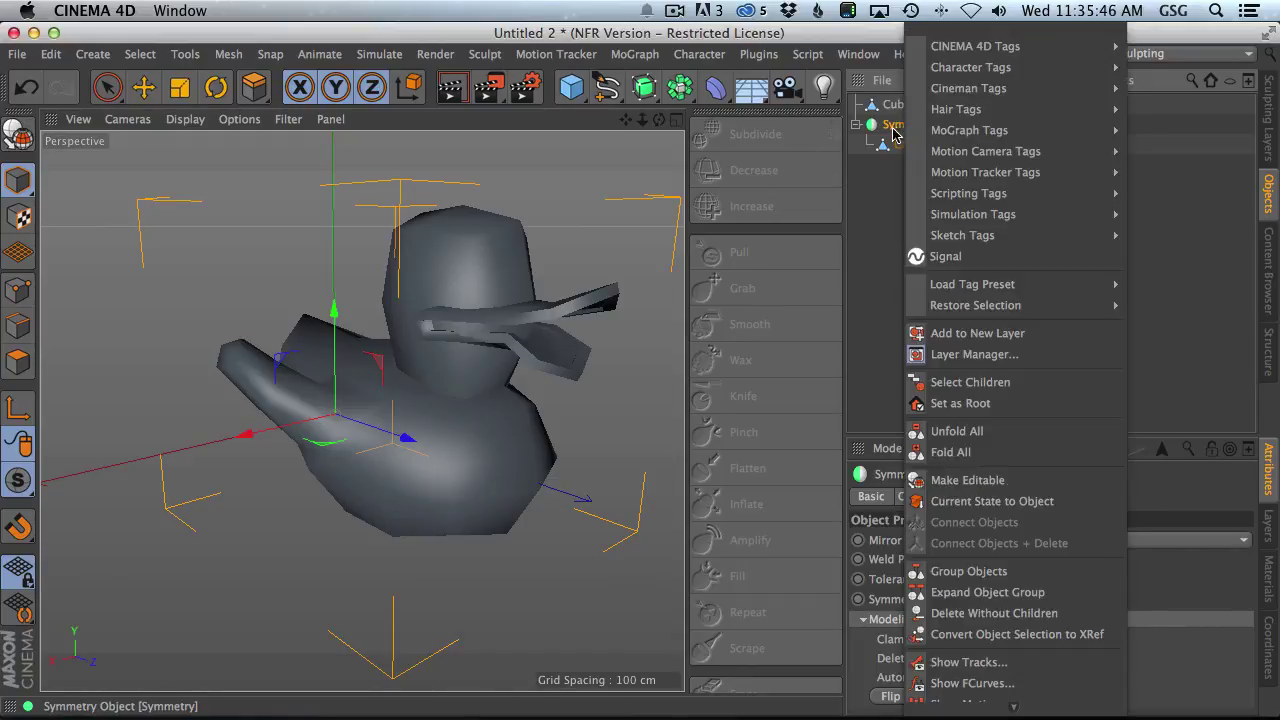
key("Escape")
left_click_drag(905, 126, 1007, 203, "ctrl")
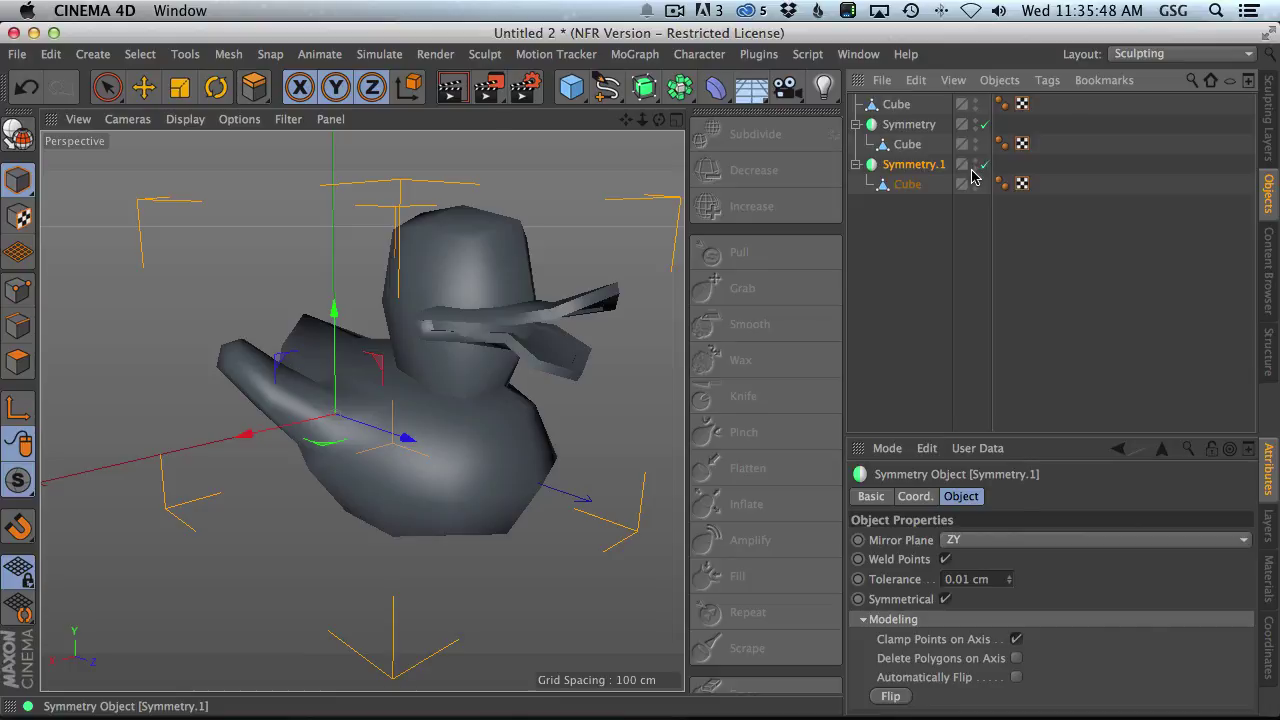
left_click(916, 165, "ctrl")
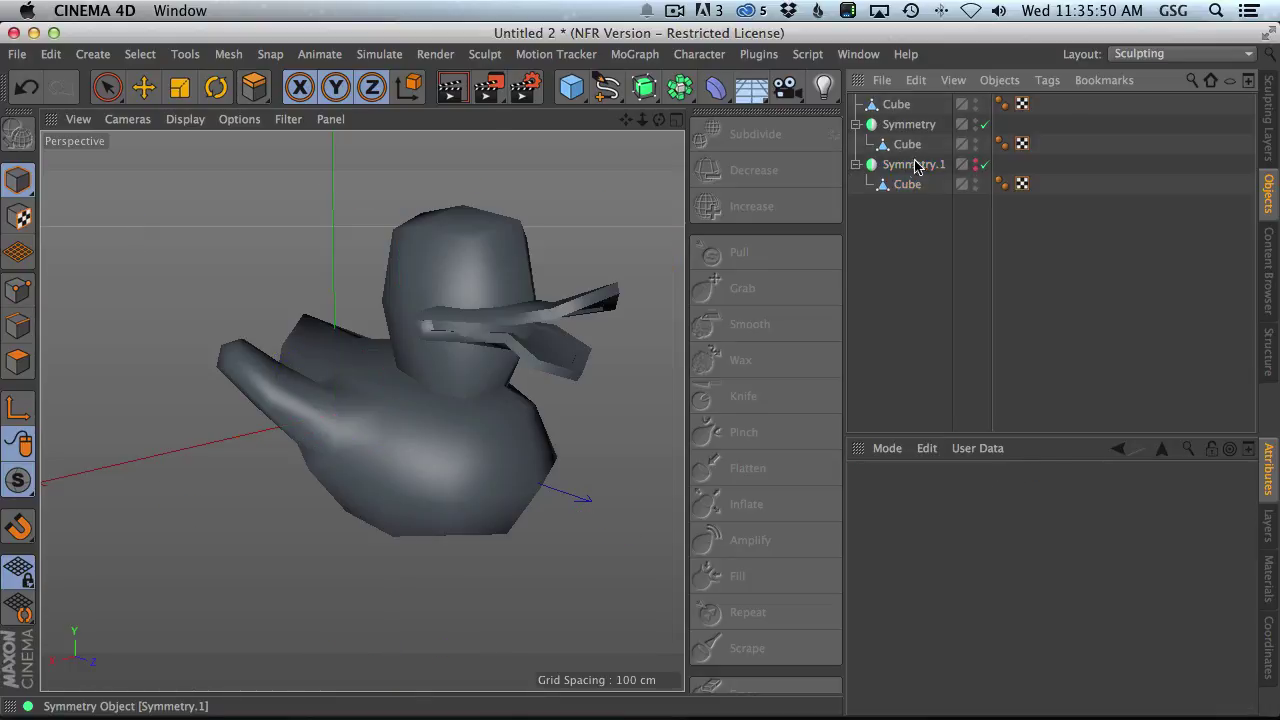
- Add a null object and name it "history"
left_click(584, 102)
left_click(628, 111)
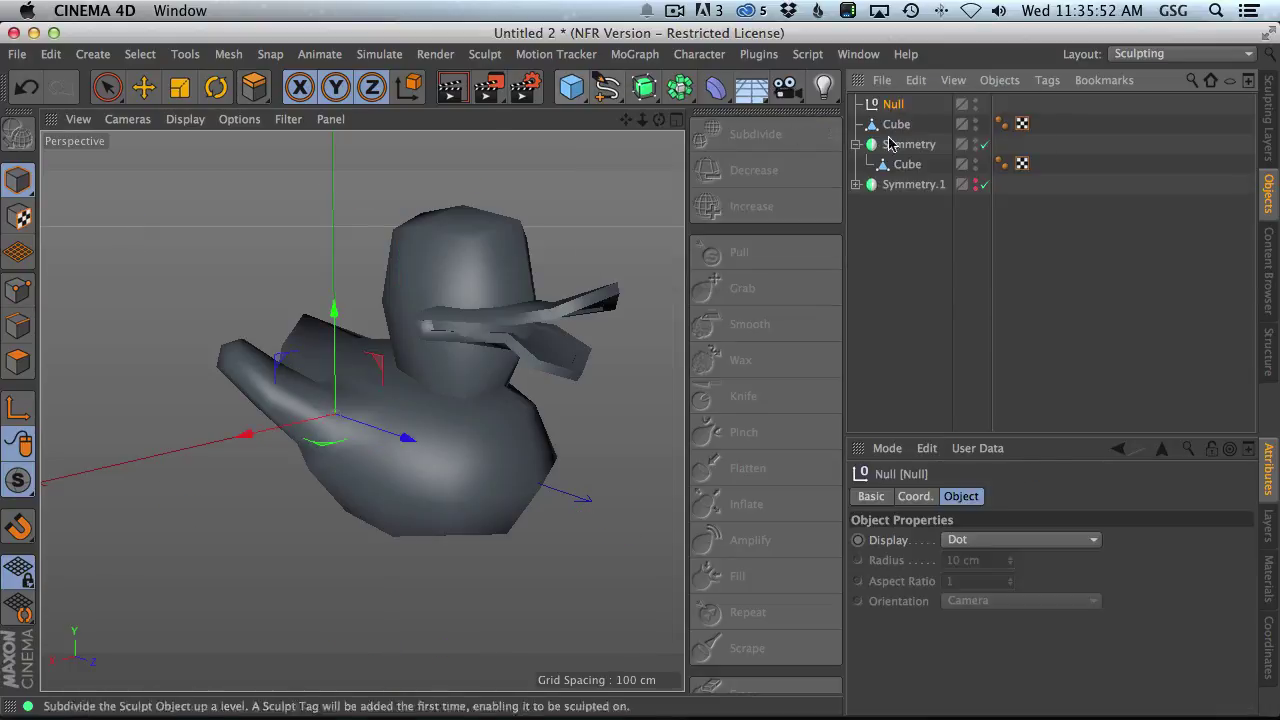
double_click(895, 105)
type("history")
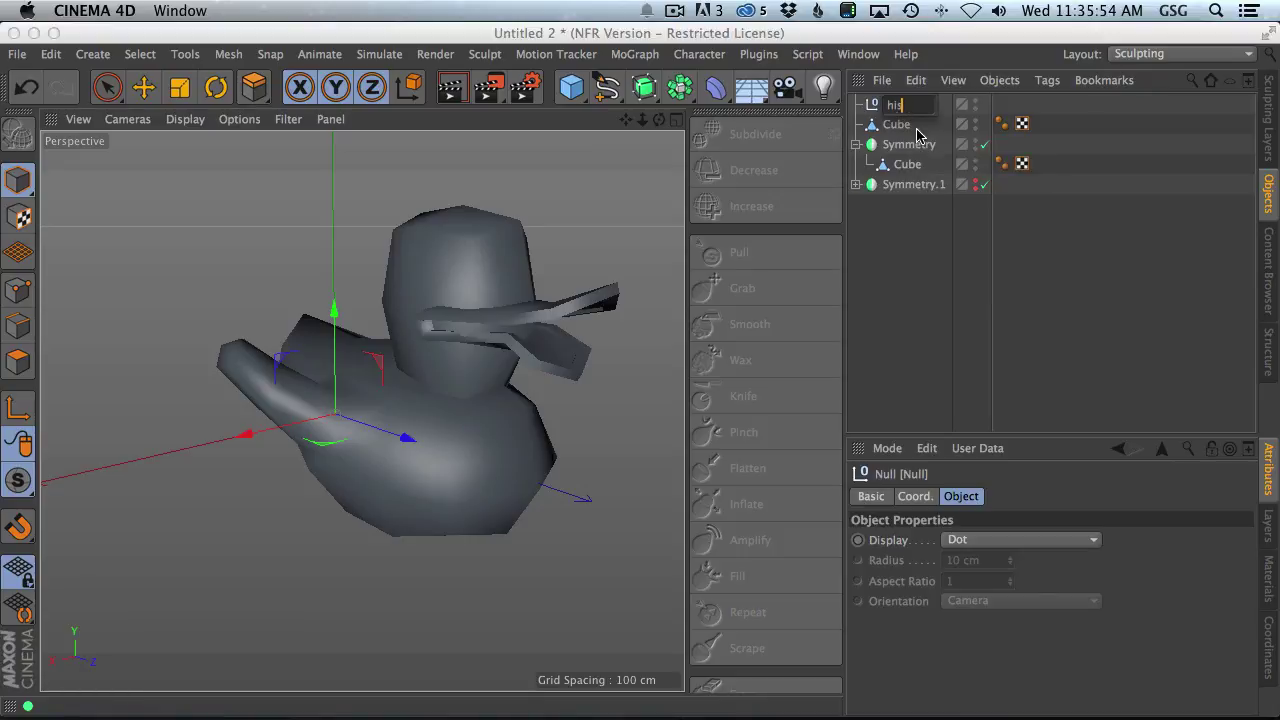
left_click(951, 357)
- Place the history null last in the hierarchy, nest the hidden Symmetry.1 copy in it, and hide and collapse the null
left_click_drag(895, 118, 1007, 205)
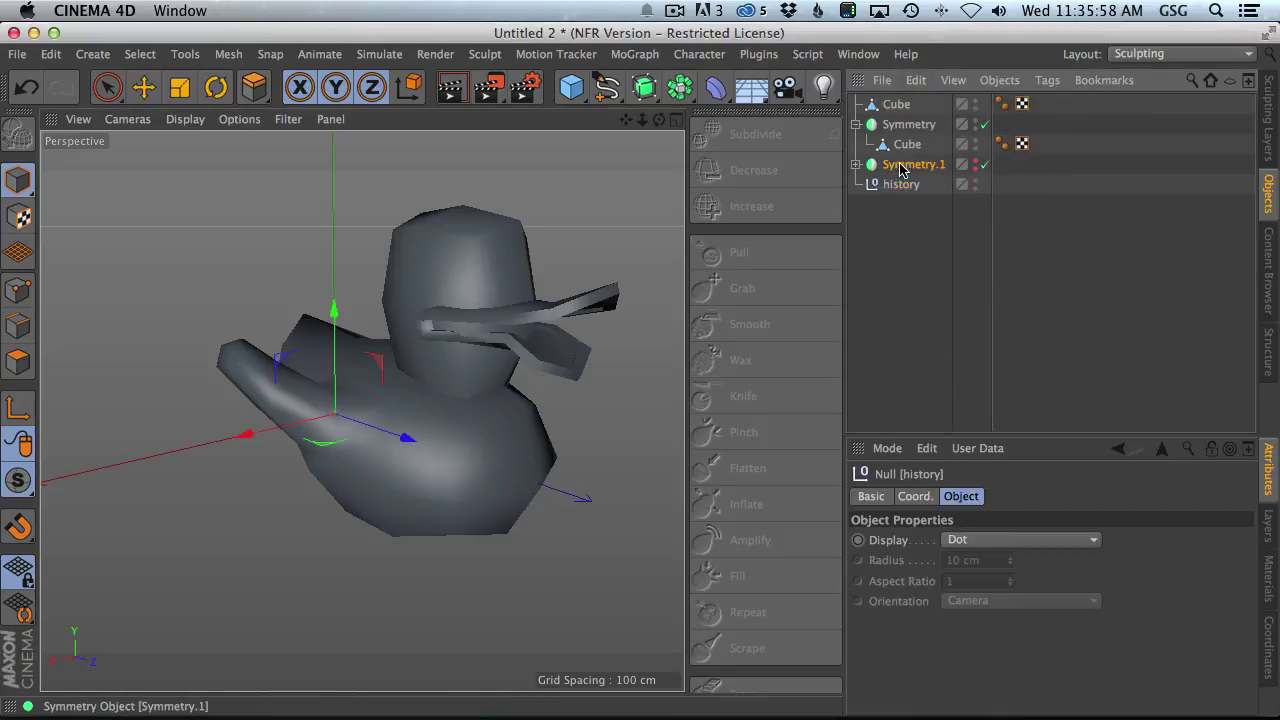
left_click_drag(905, 192, 906, 187)
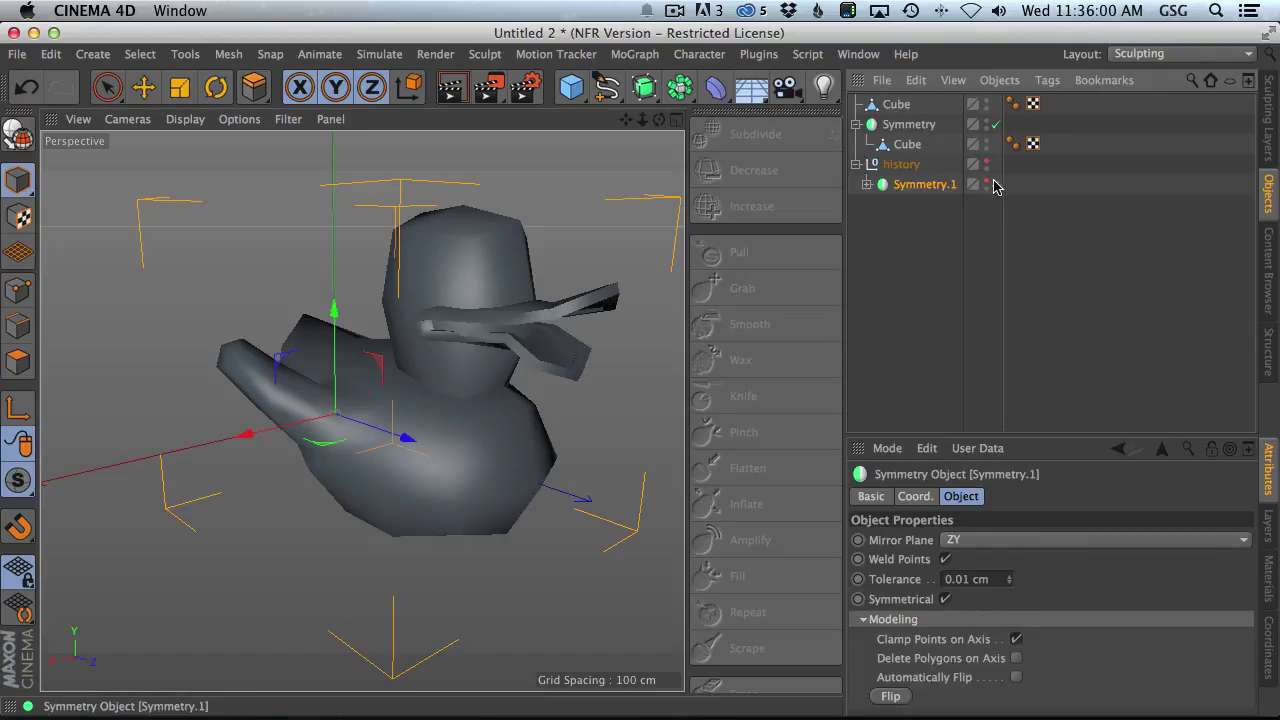
left_click(857, 164)
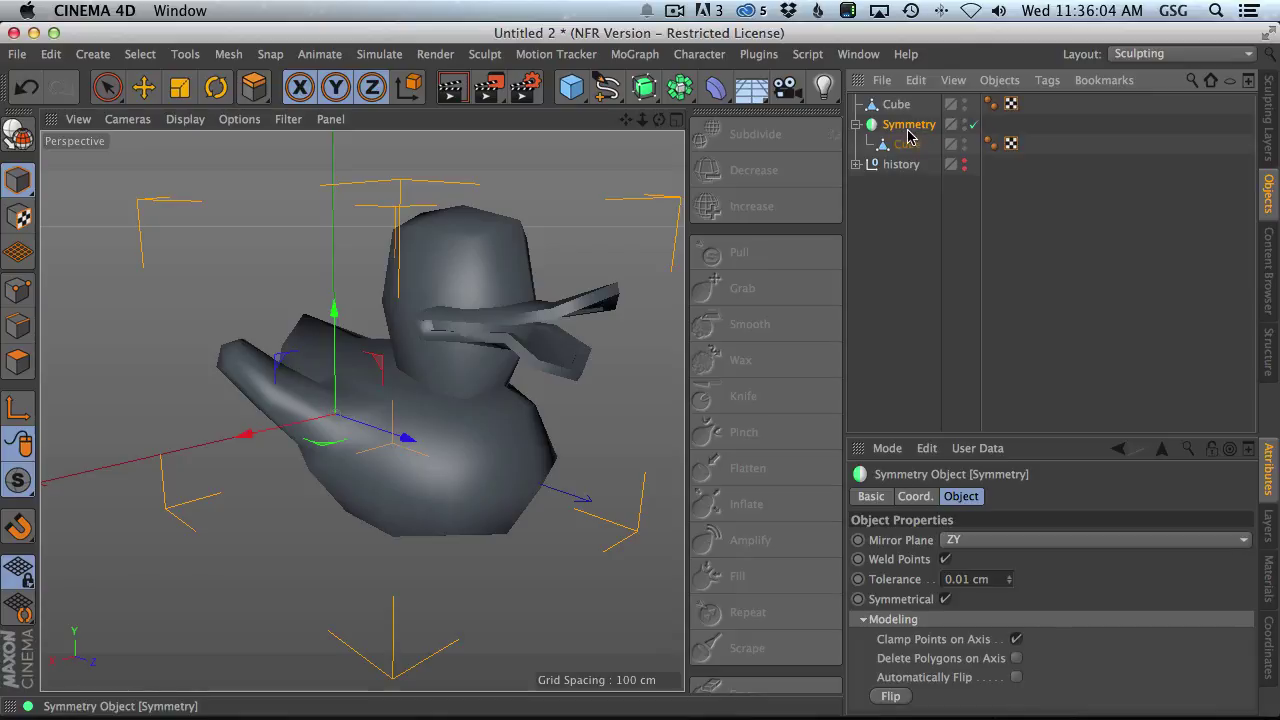
- Make the original Symmetry object editable, move its cube out to the top level, and delete the leftover null
key("c")
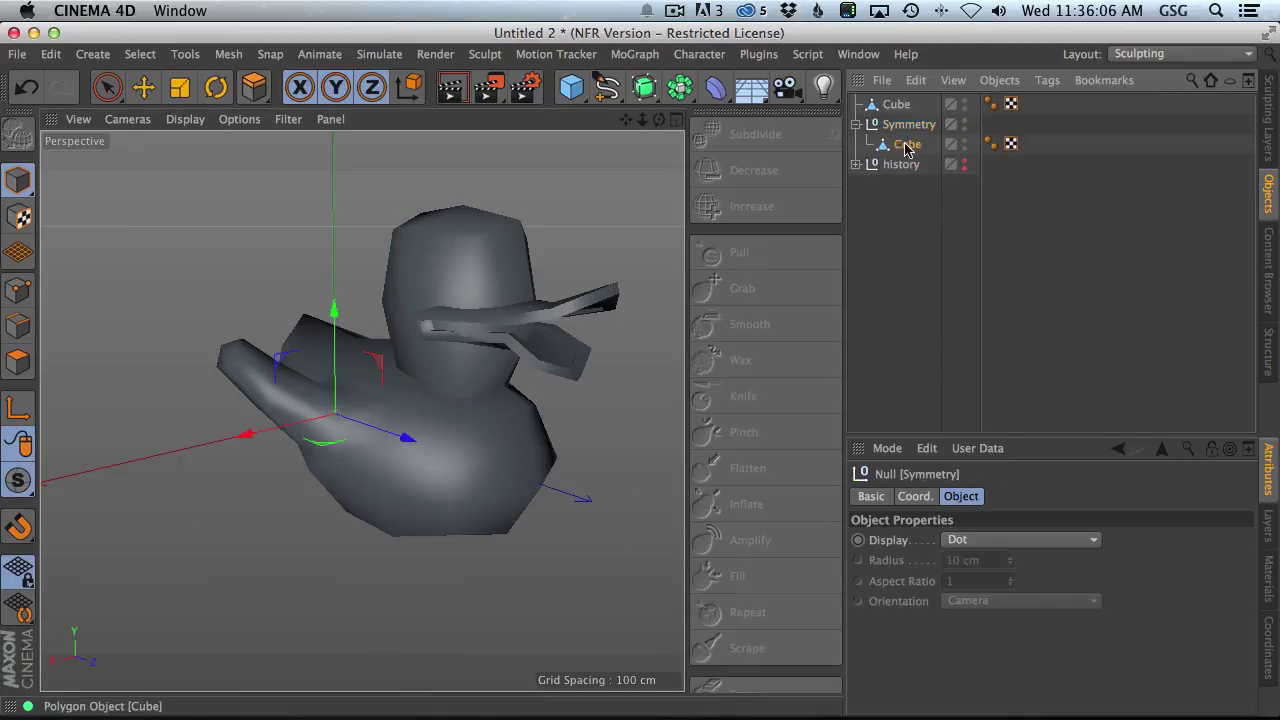
left_click_drag(903, 122, 903, 116)
left_click(905, 145)
key("Delete")
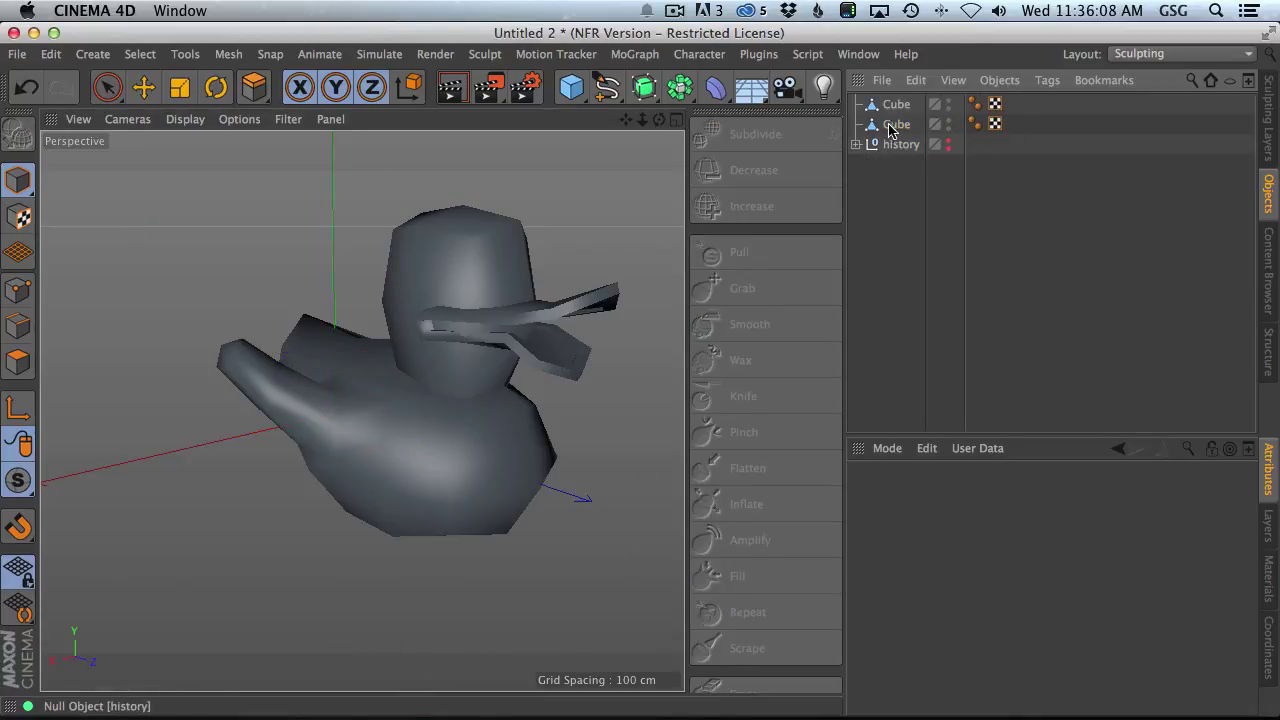
- Rename the two polygon objects "beak" and "body"
left_click(896, 127)
left_click(900, 106)
left_click(905, 125)
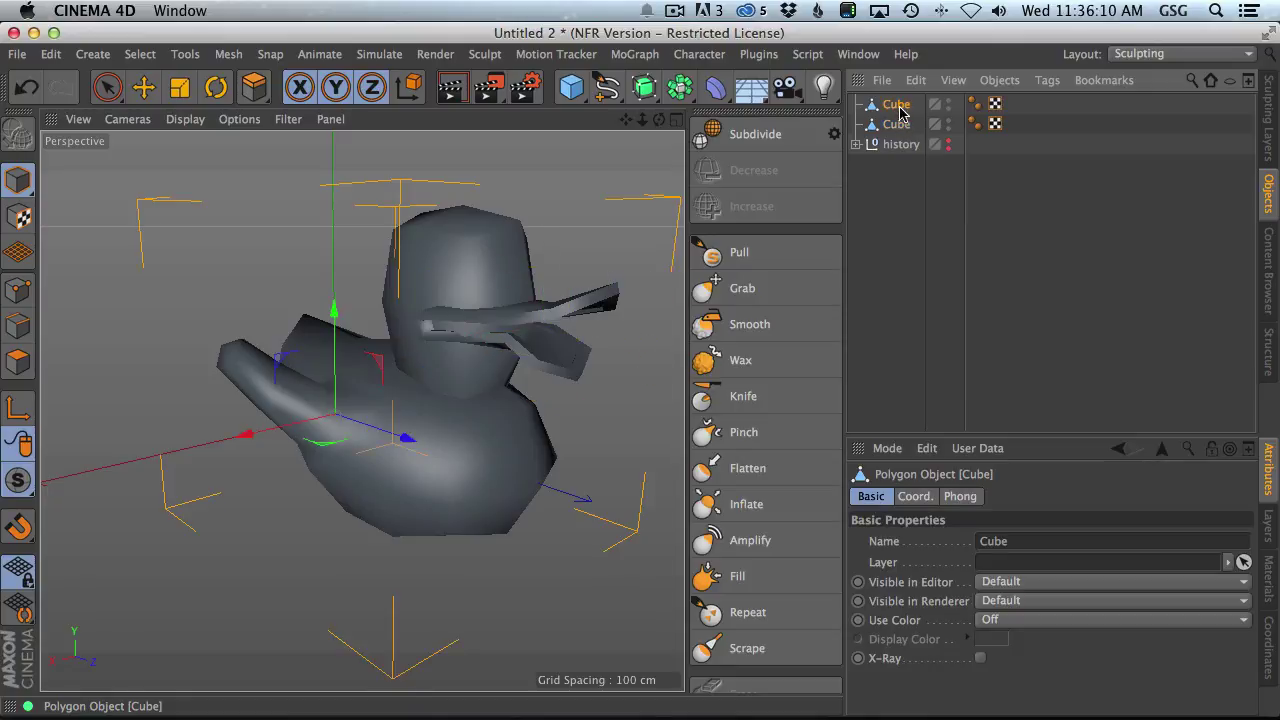
double_click(903, 107)
type("beak")
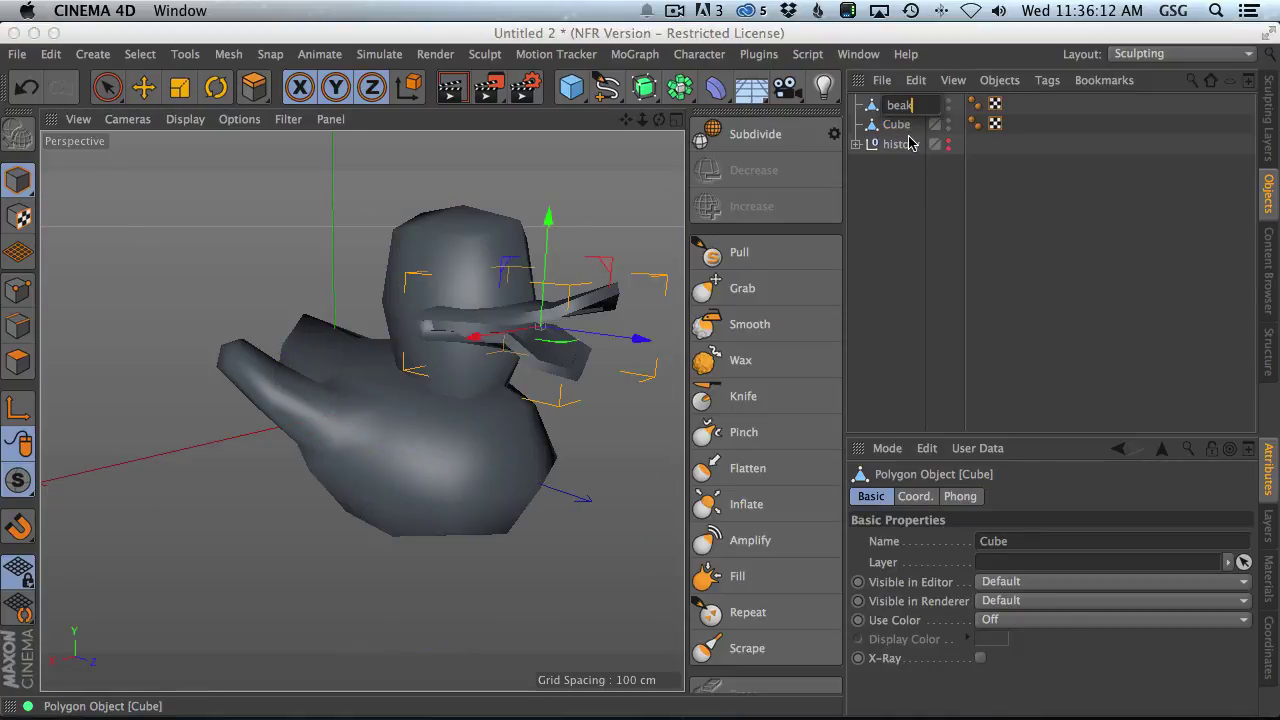
type("bo")
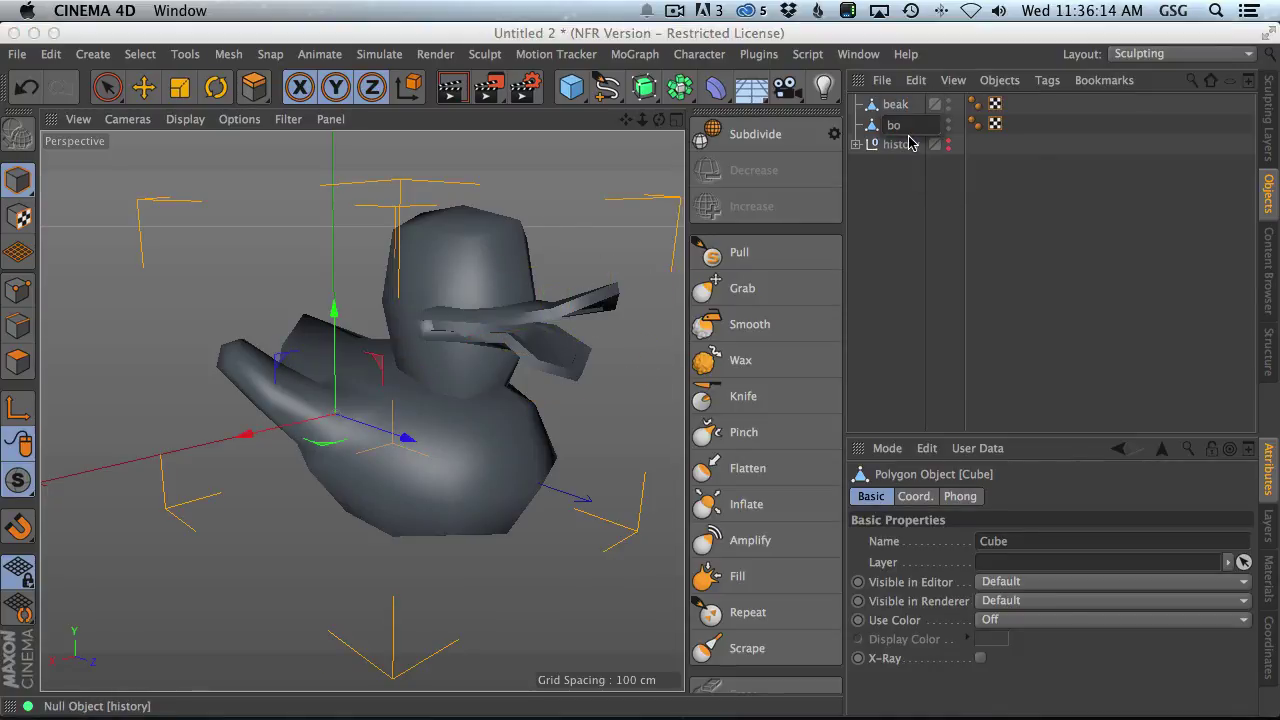
type("dy")
left_click(912, 217)
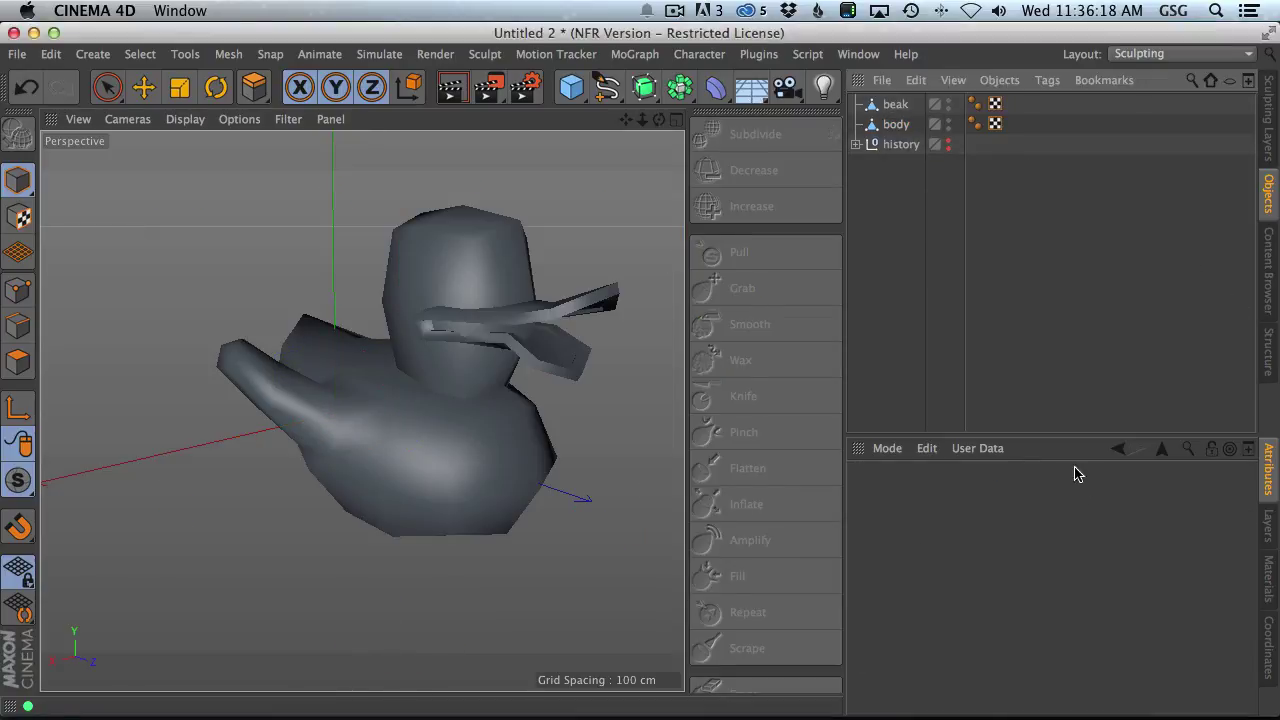
- Subdivide the body object to sculpt level 1
left_click_drag(637, 292, 515, 335, "alt")
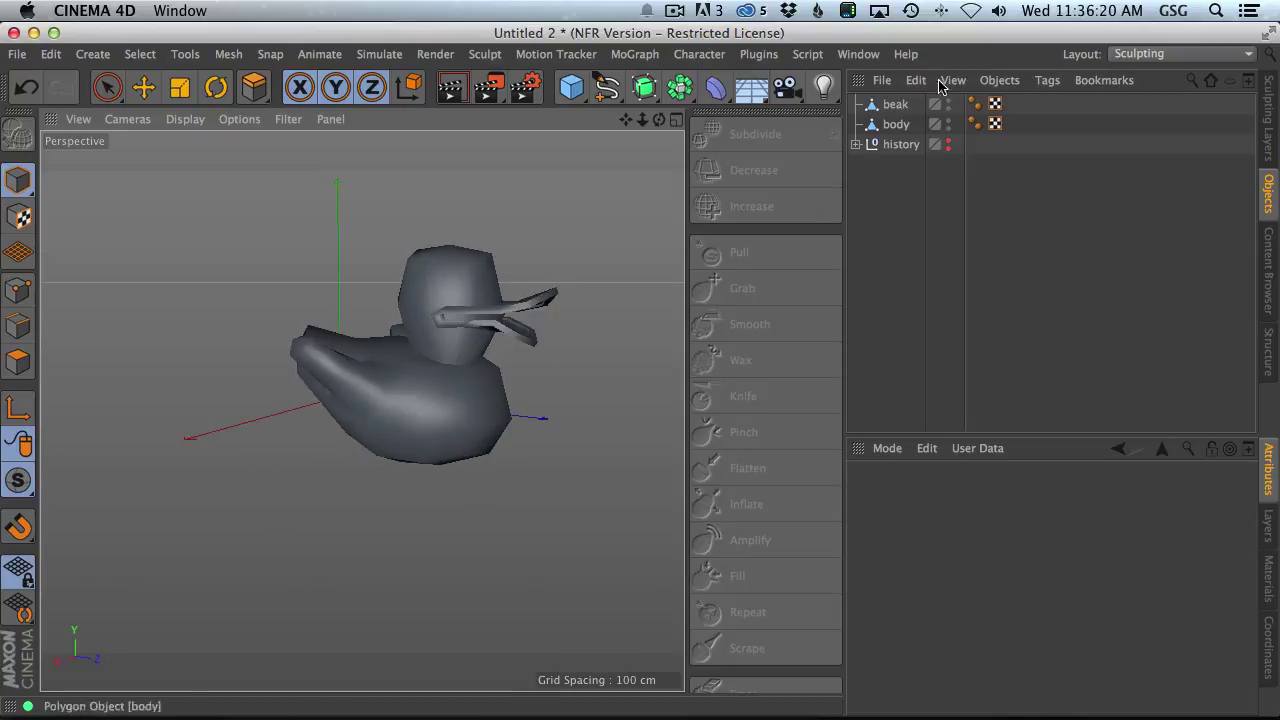
left_click(899, 105)
left_click(905, 126)
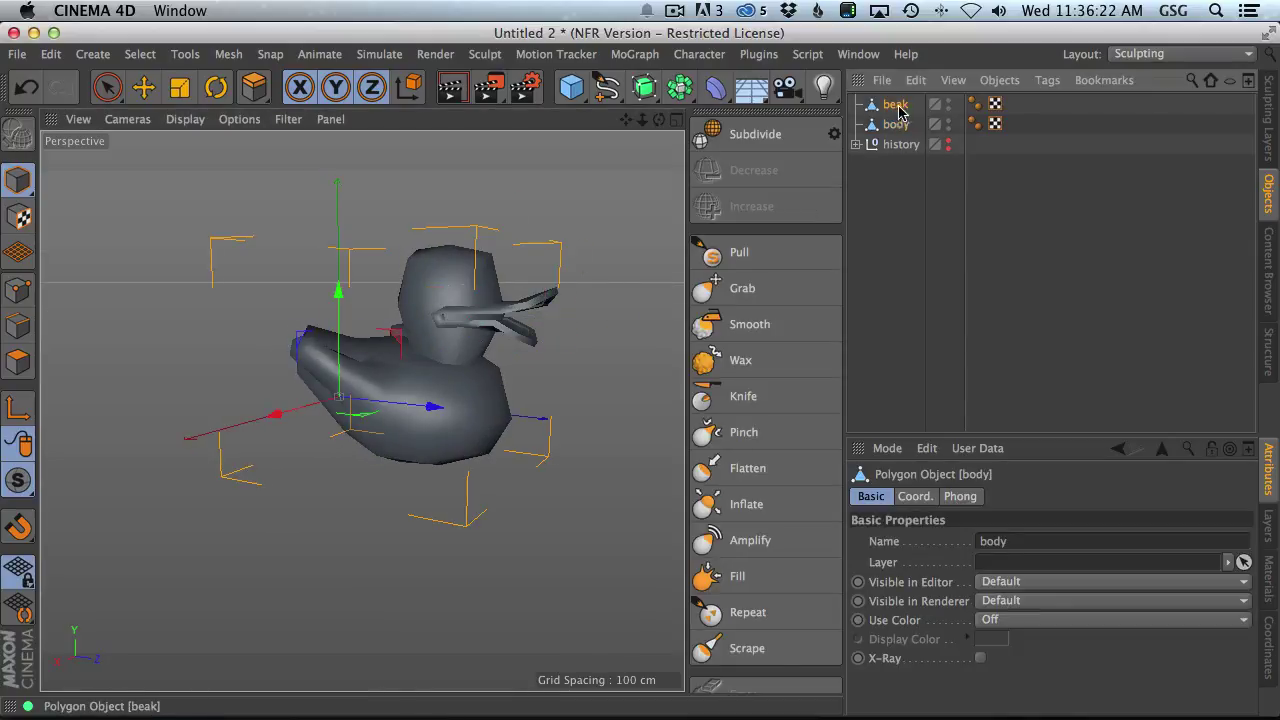
left_click(897, 106)
left_click(895, 125)
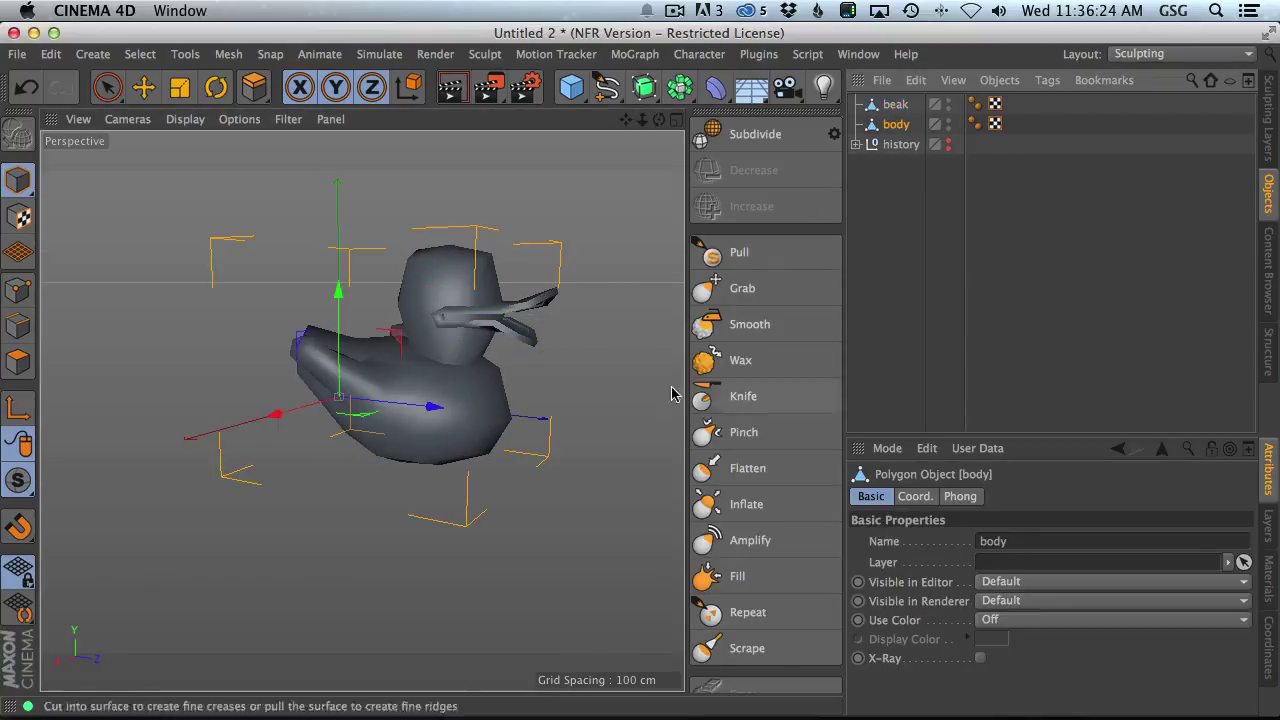
left_click_drag(438, 352, 494, 352, "alt")
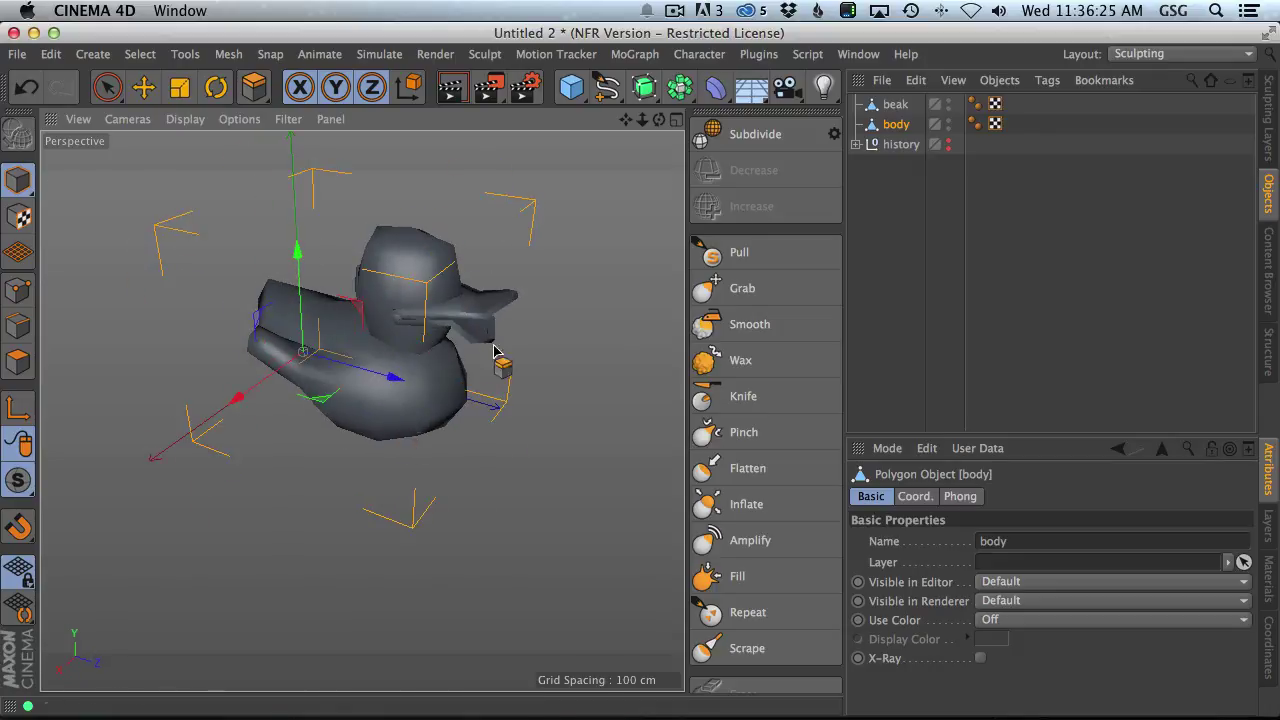
left_click(750, 134)
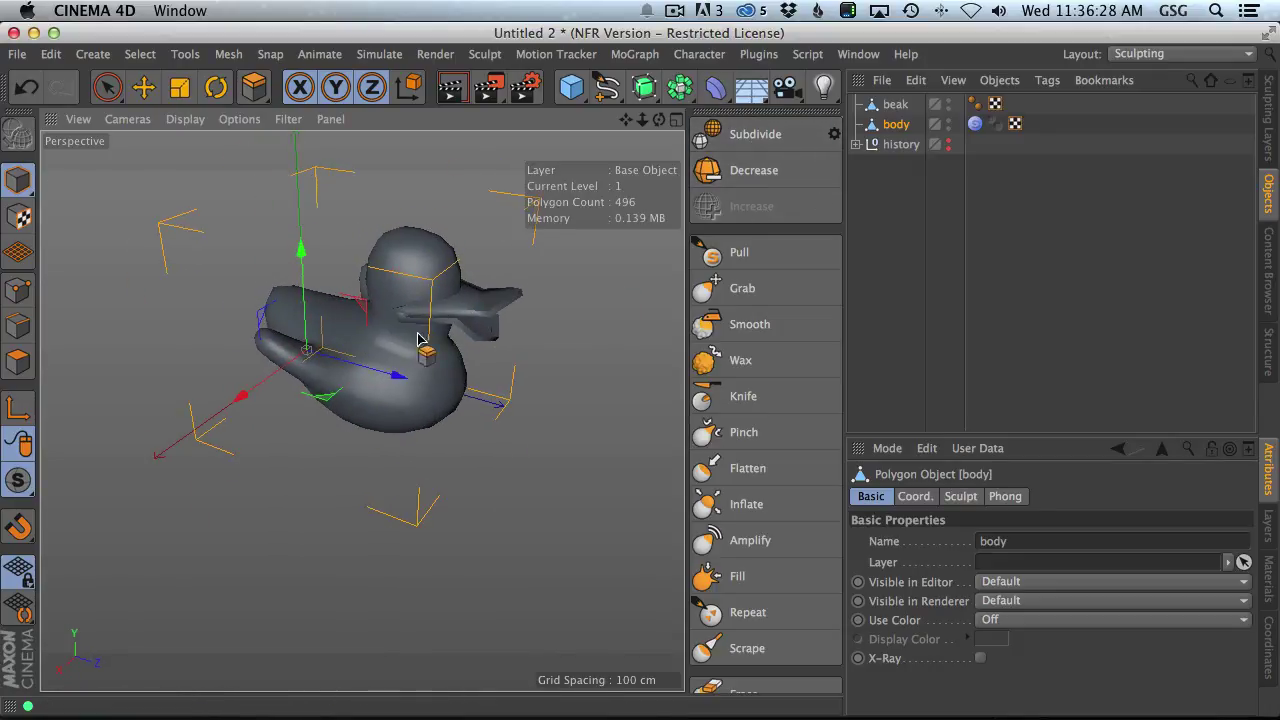
- Set the viewport display to shading with the mesh lines shown
scroll(423, 337, "up", 4)
left_click(145, 120)
mouse_move(182, 120)
left_click(240, 211)
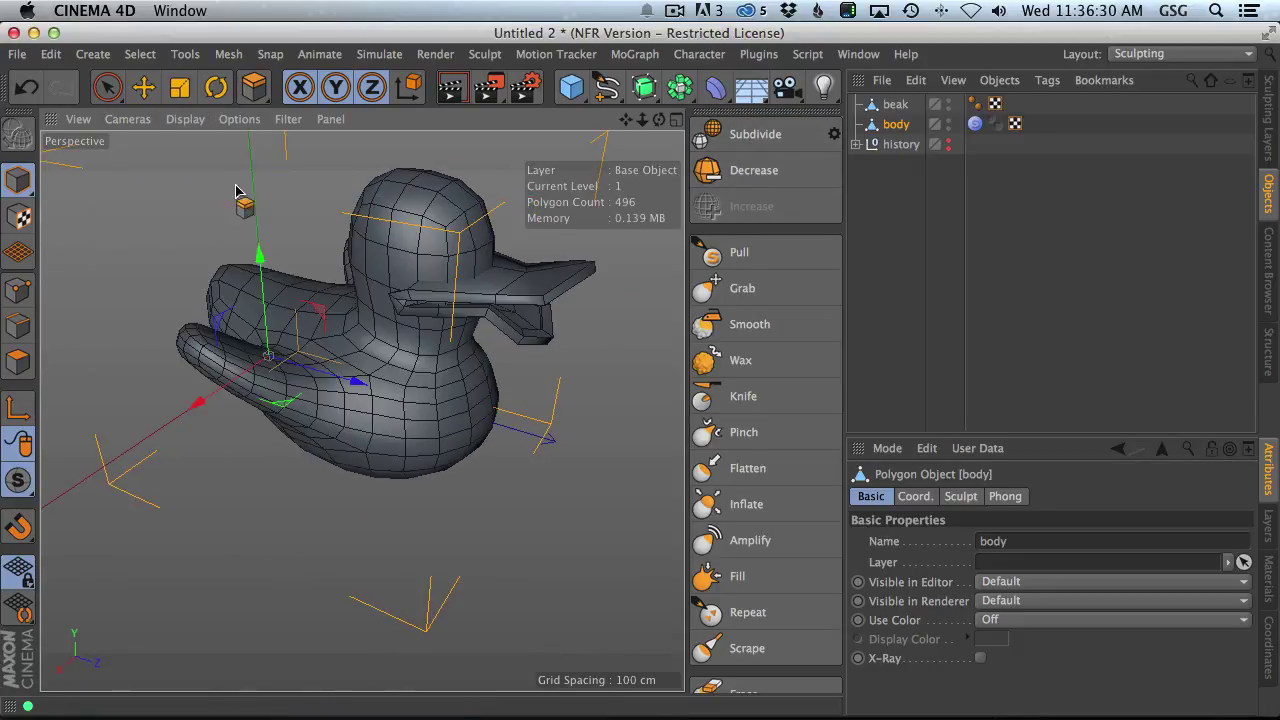
- Subdivide the body two more times to sculpt level 3
mouse_move(243, 207)
left_mouse_down("alt")
mouse_move(292, 316)
mouse_move(500, 310)
left_mouse_up("alt")
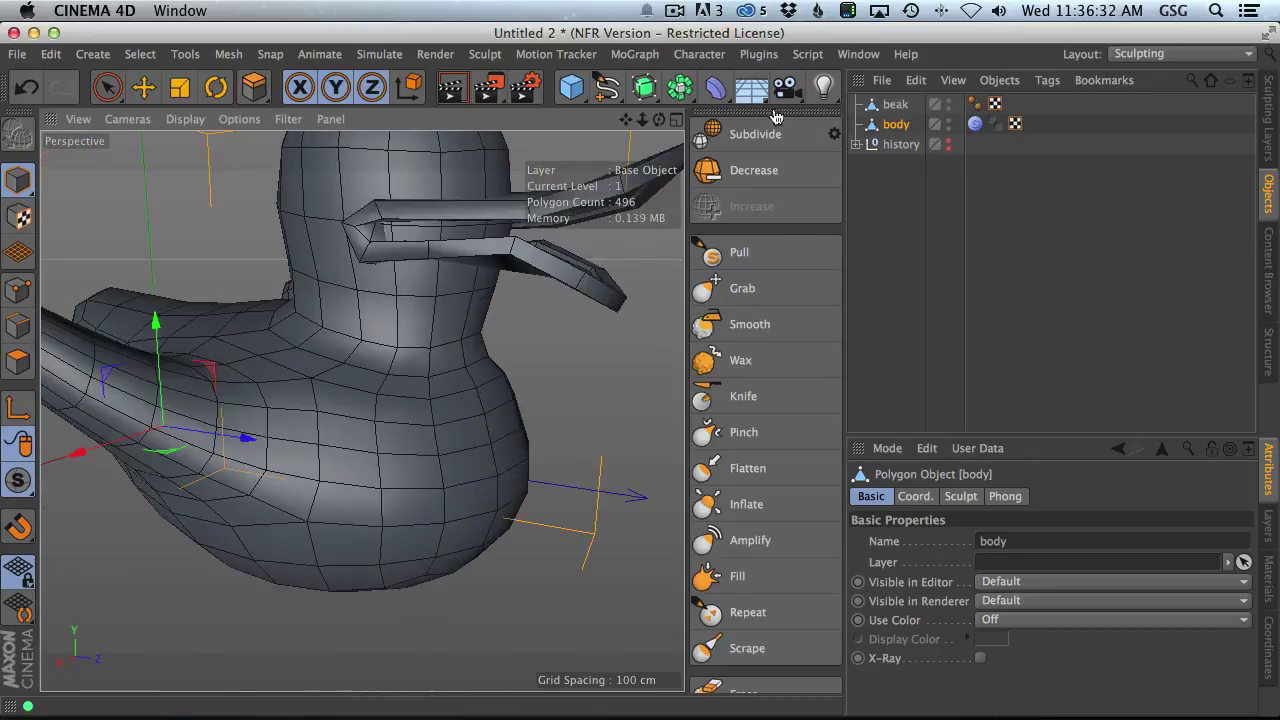
left_click(755, 134)
left_click(755, 134)
left_click_drag(397, 398, 455, 440, "alt")
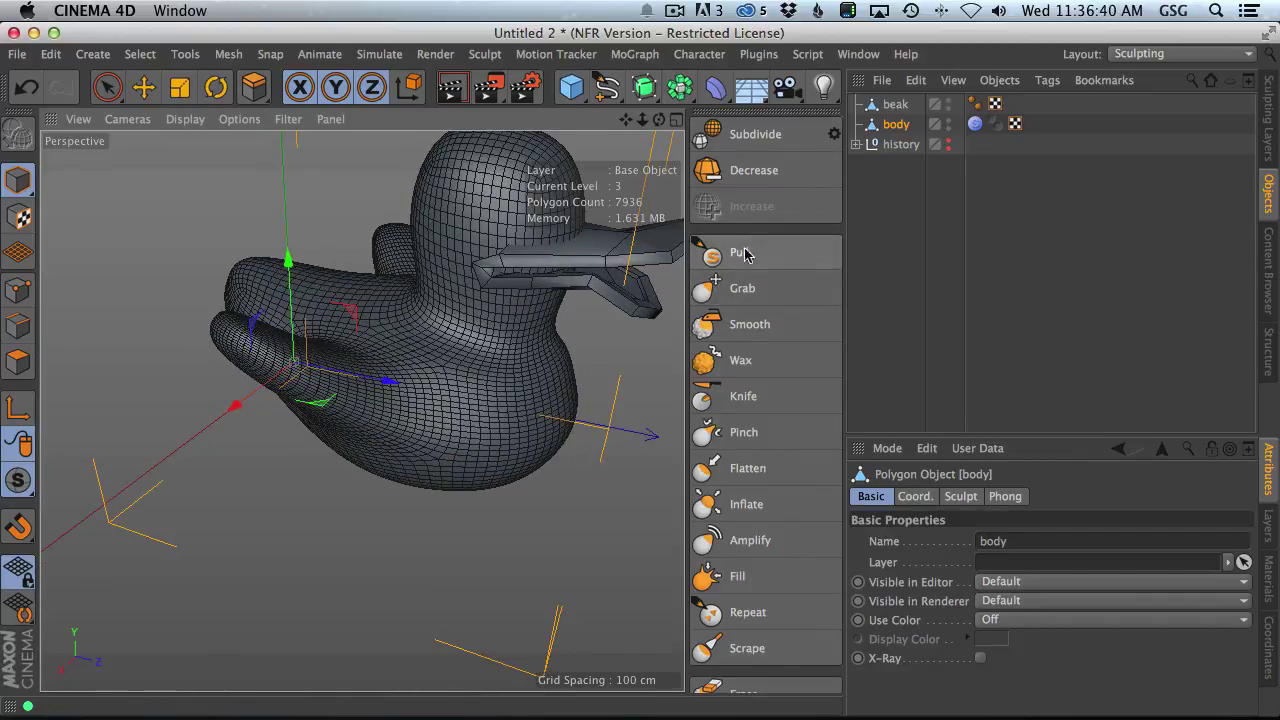
- Sculpt a raised ridge across one side of the duck's chest with the Pull brush at size 30 and 20% pressure
left_click(710, 254)
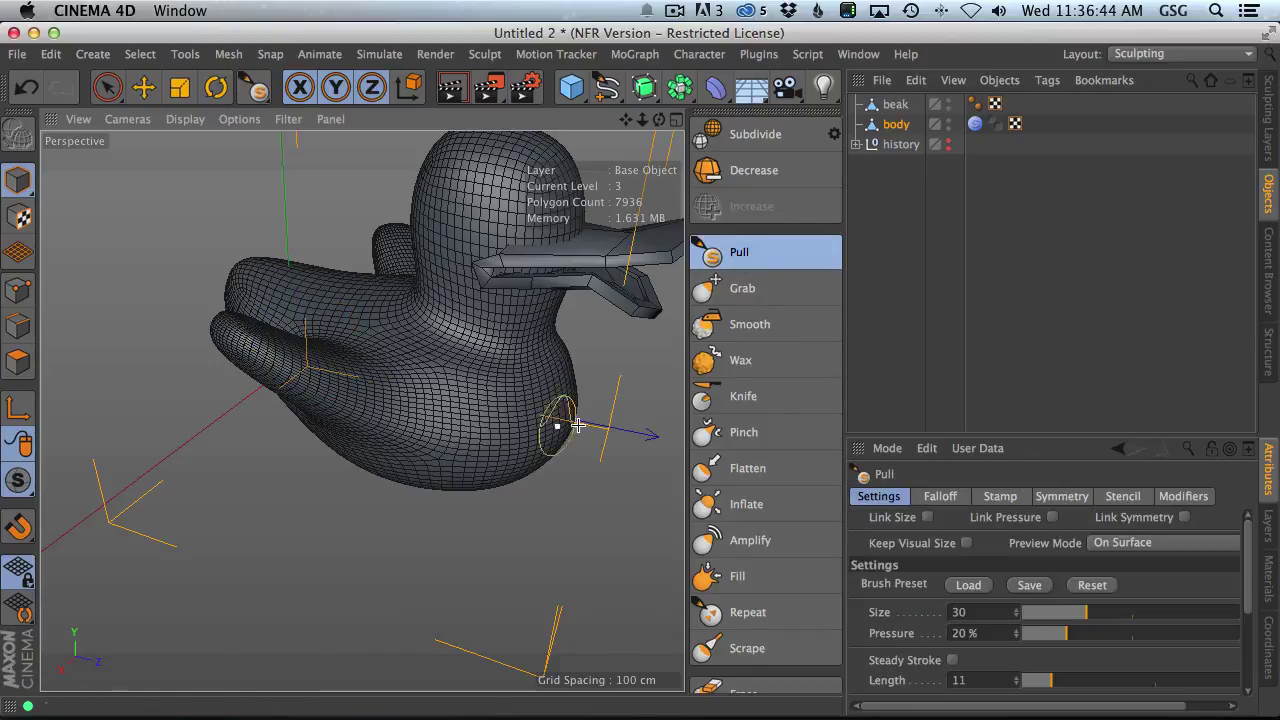
mouse_move(371, 363)
left_mouse_down("alt")
mouse_move(430, 358)
mouse_move(209, 371)
mouse_move(354, 423)
mouse_move(366, 371)
mouse_move(584, 380)
left_mouse_up("alt")
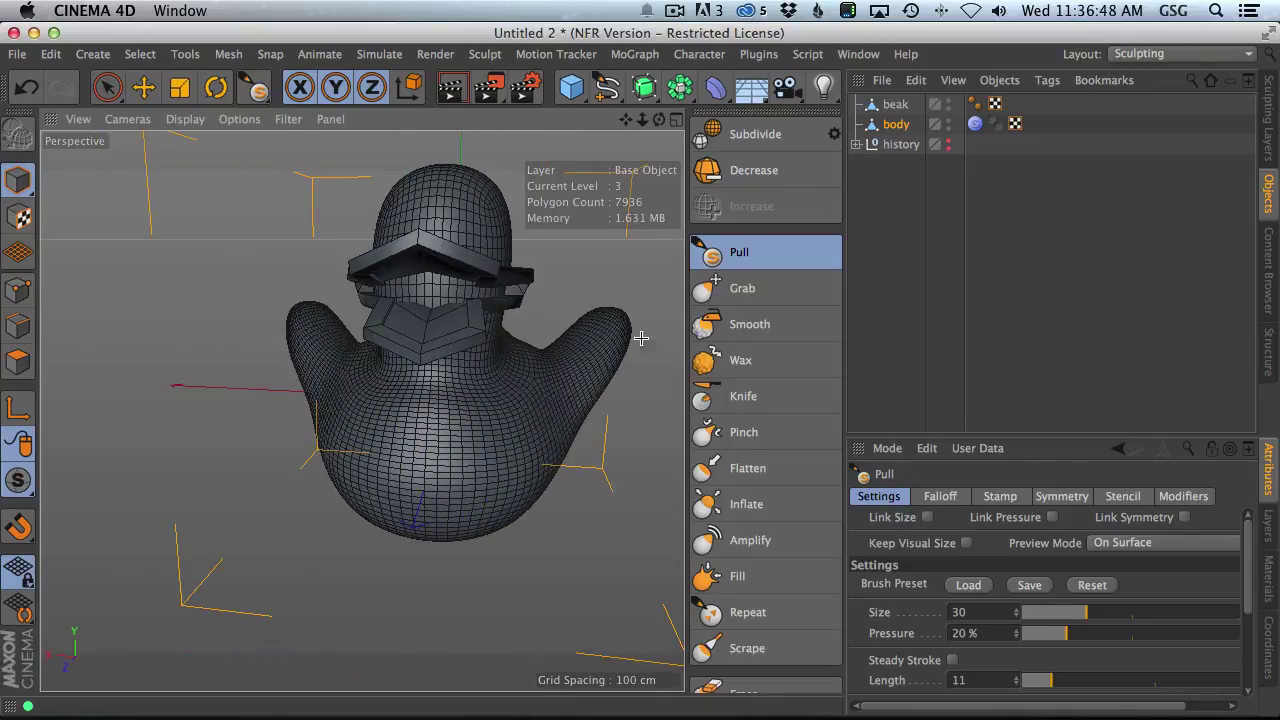
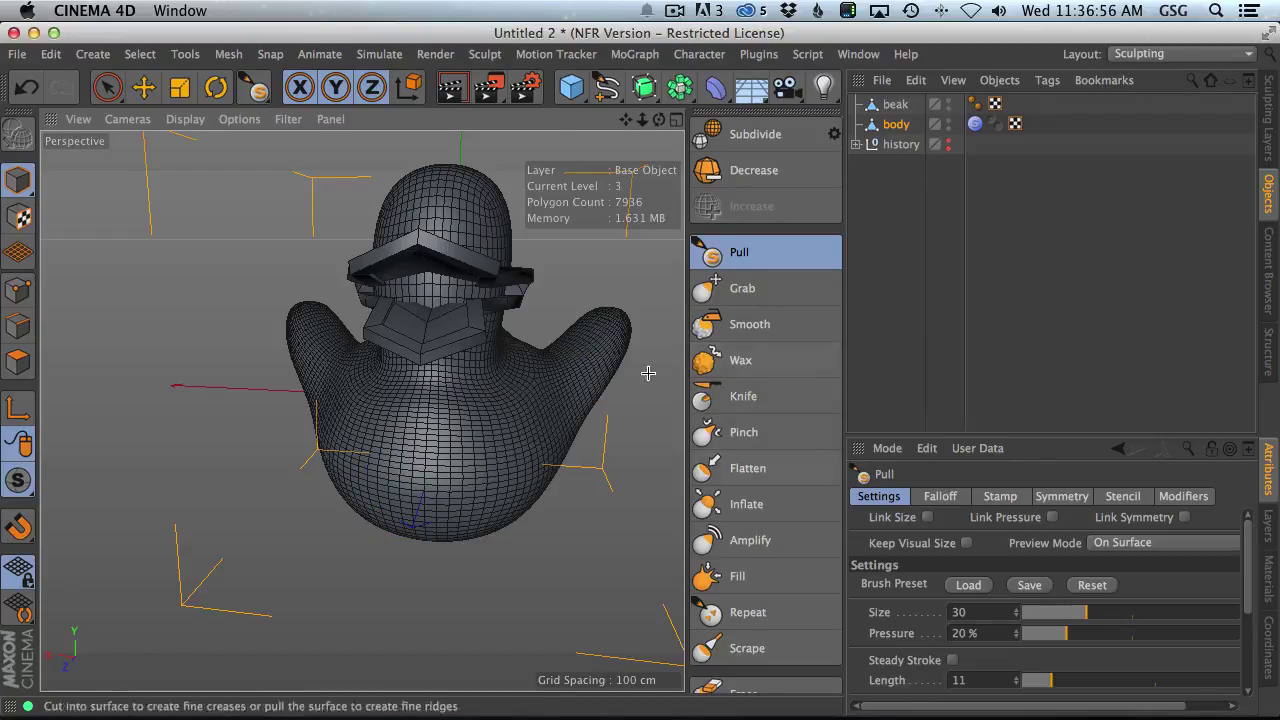
mouse_move(466, 432)
left_mouse_down()
mouse_move(560, 360)
mouse_move(531, 409)
mouse_move(569, 371)
mouse_move(486, 453)
mouse_move(606, 354)
mouse_move(538, 397)
left_mouse_up()
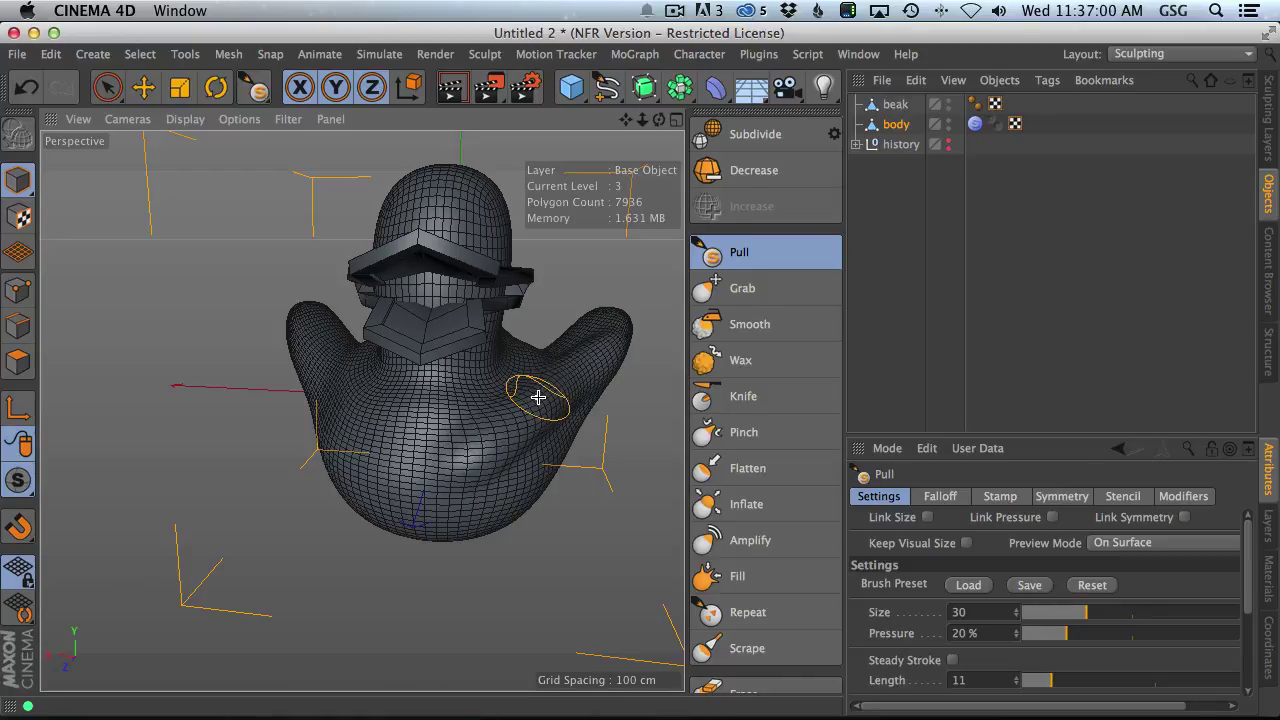
- Undo the chest ridge and try a mirrored Pull stroke on the chest with X (YZ) symmetry enabled
key("ctrl+z")
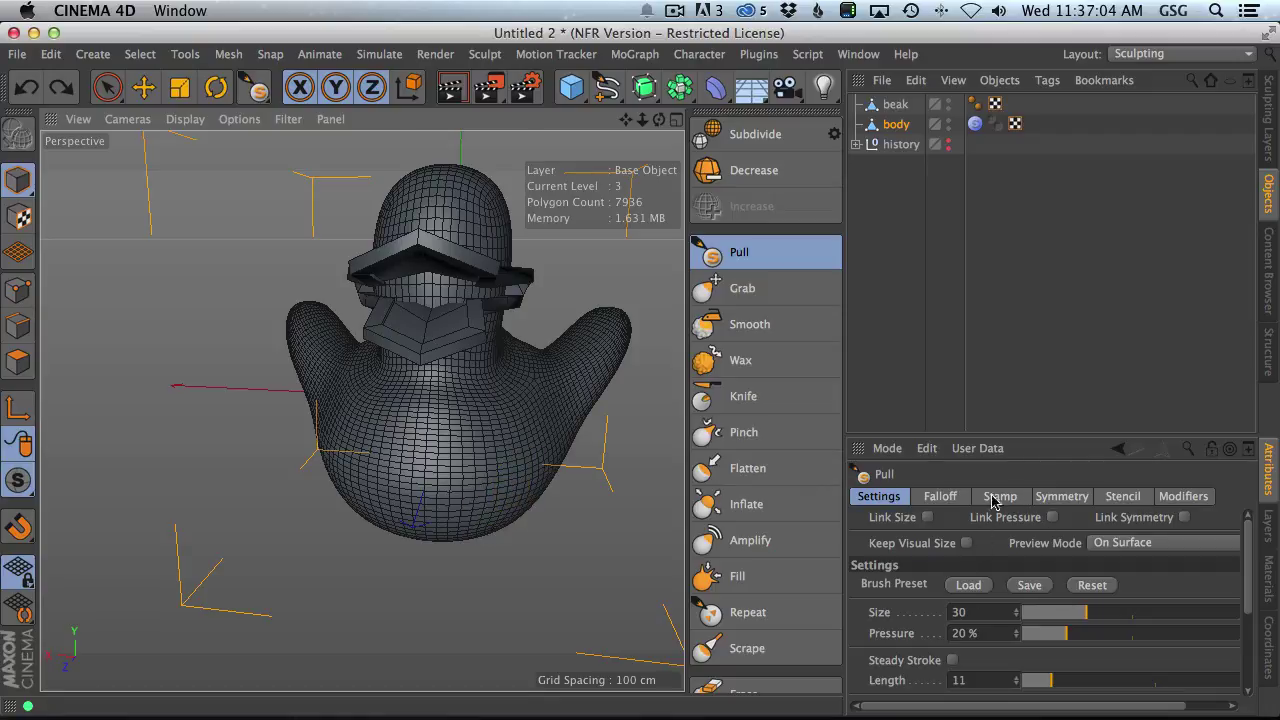
left_click(1062, 496)
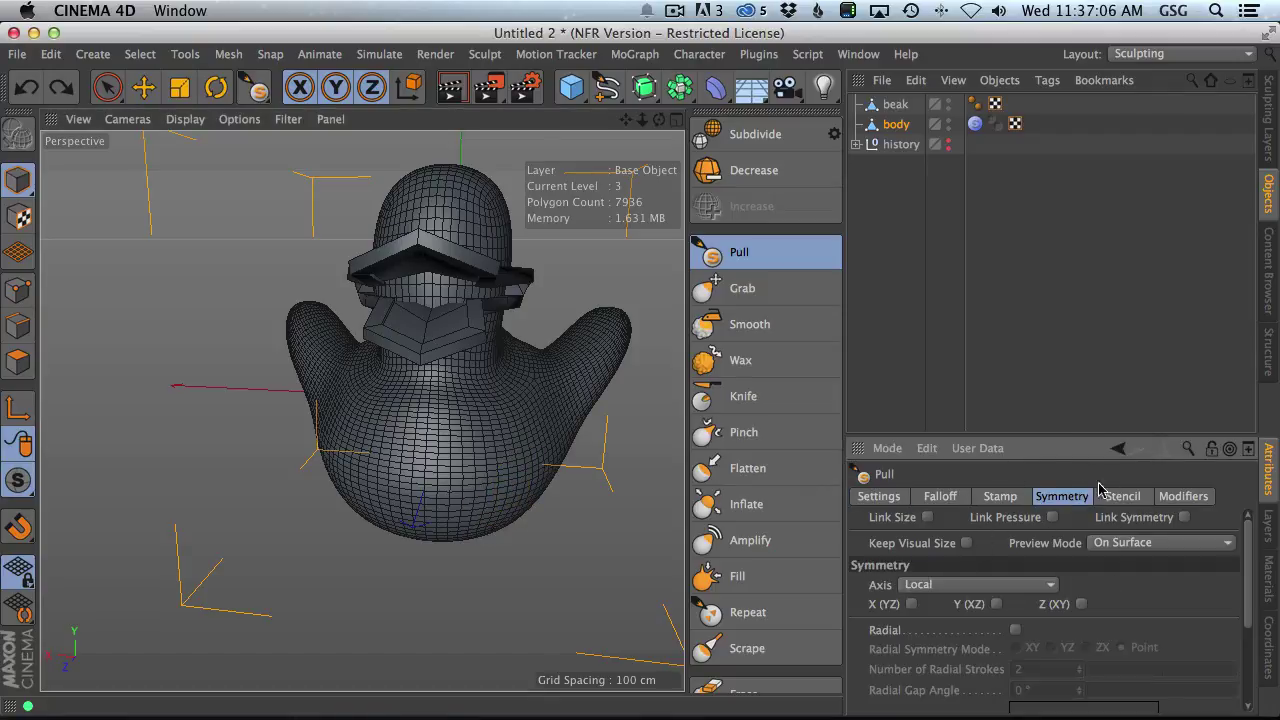
left_click_drag(1067, 436, 1110, 287)
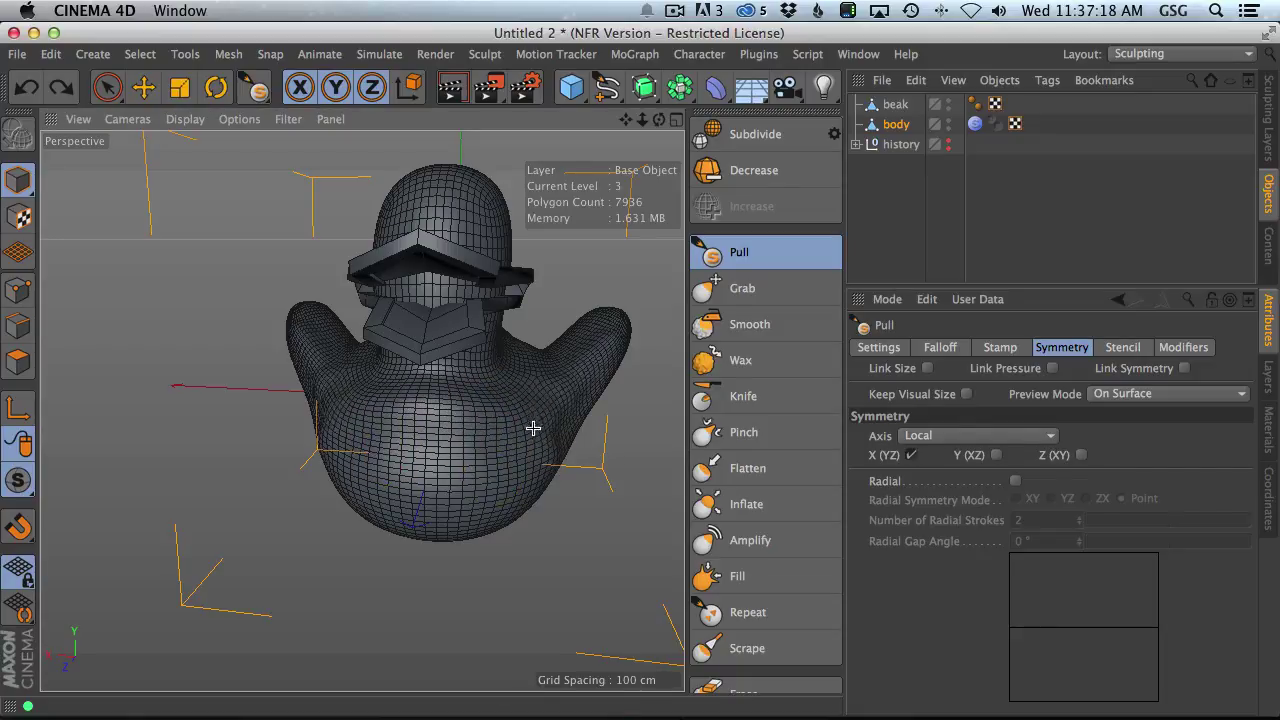
left_click_drag(531, 429, 526, 432)
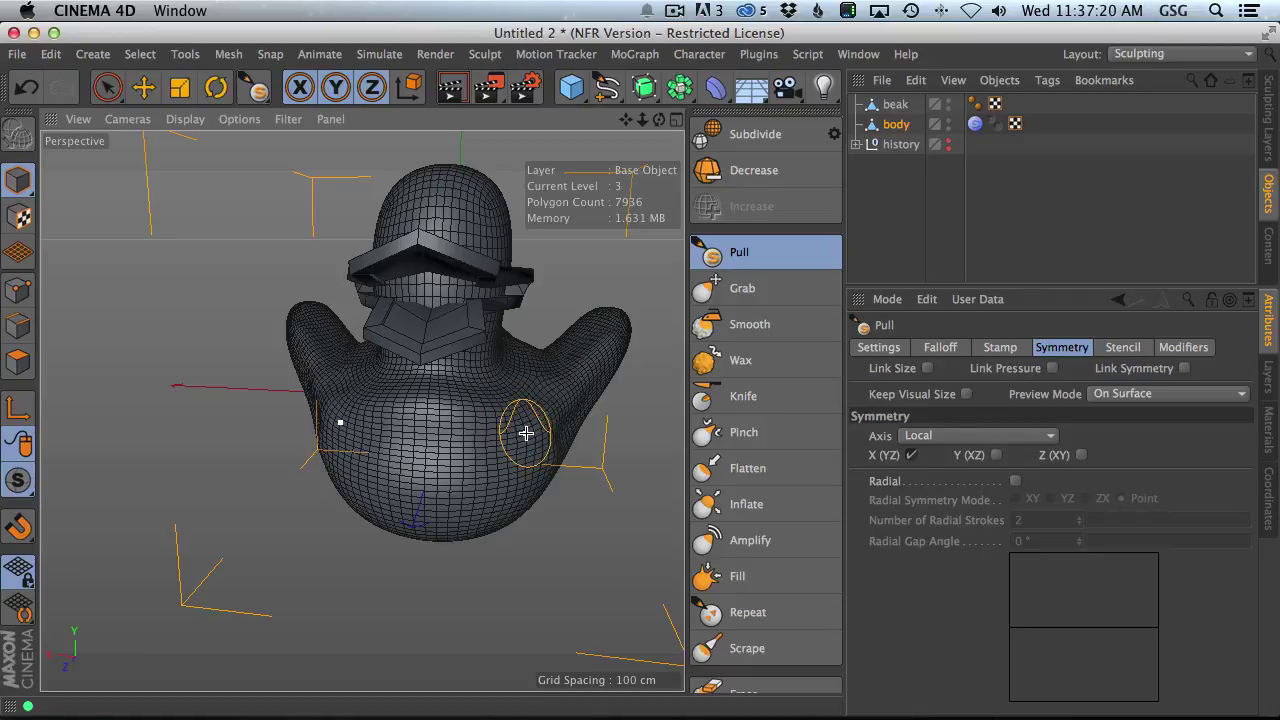
key("super+z")
- Try Z (XY) symmetry in place of X (YZ) on the Pull brush around the body, and switch it off again
left_click(911, 455)
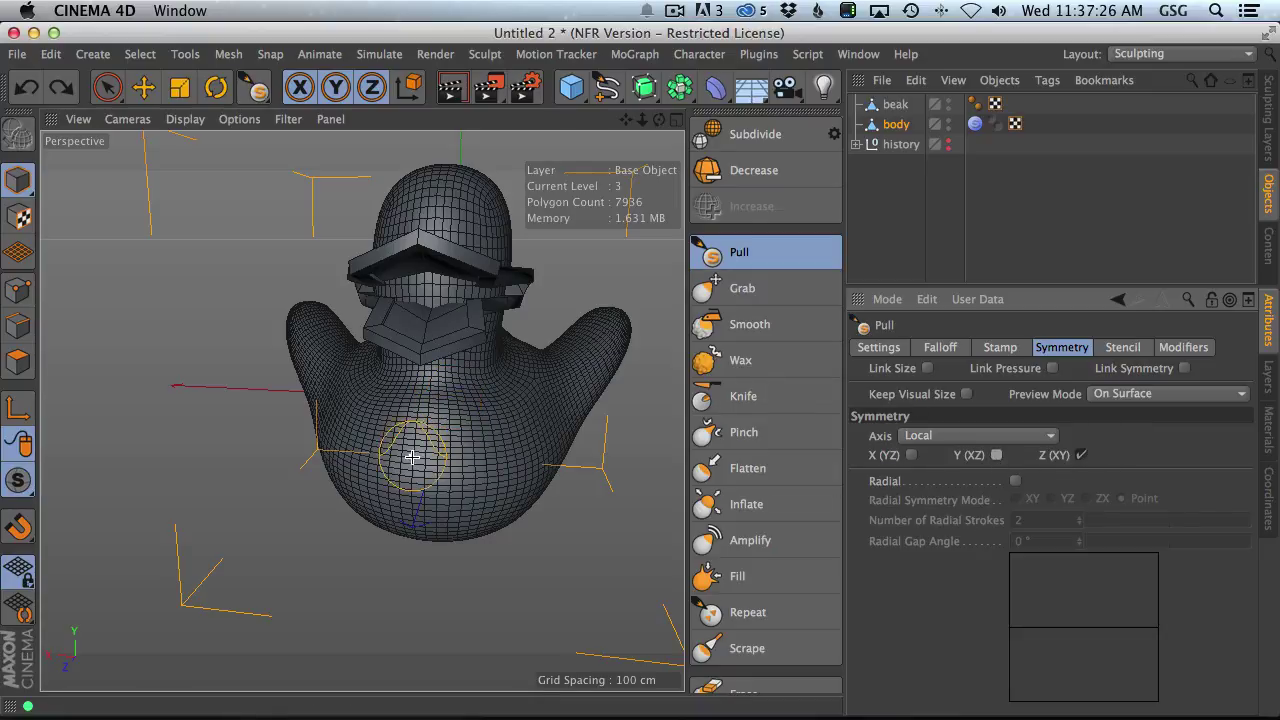
left_click_drag(412, 457, 332, 493, "alt")
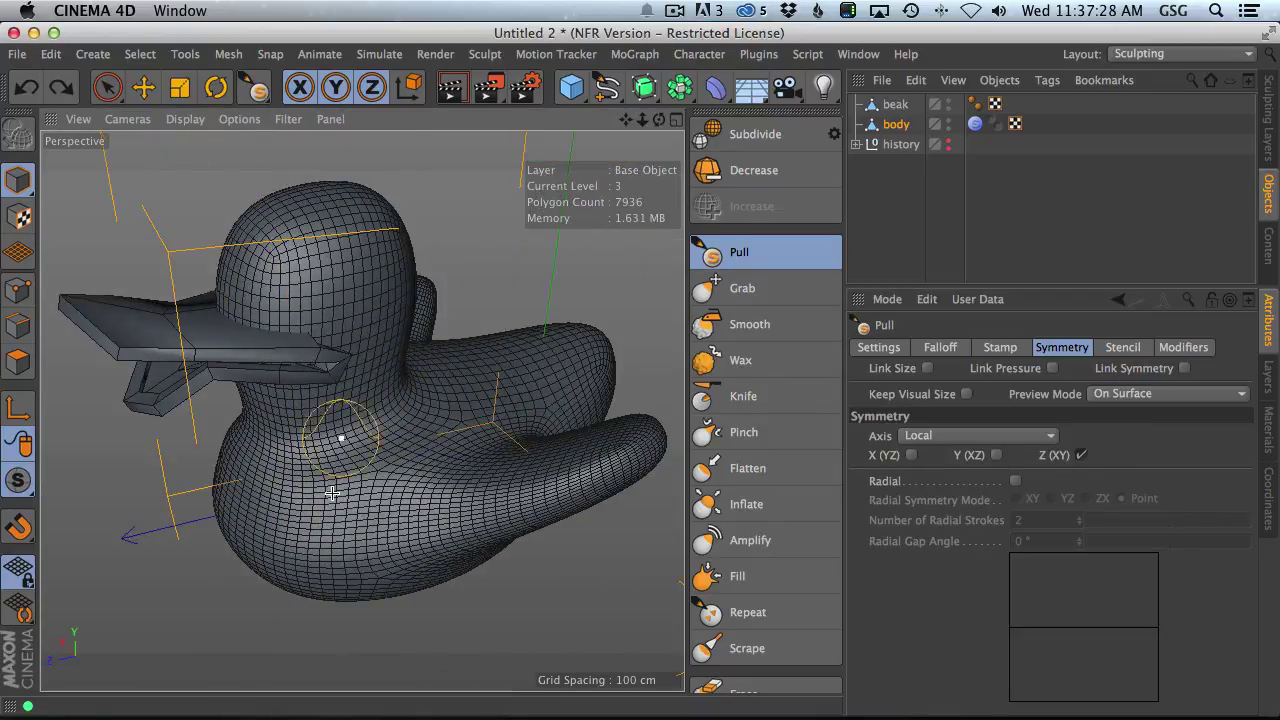
mouse_move(234, 523)
left_mouse_down("alt")
mouse_move(320, 472)
mouse_move(429, 543)
left_mouse_up("alt")
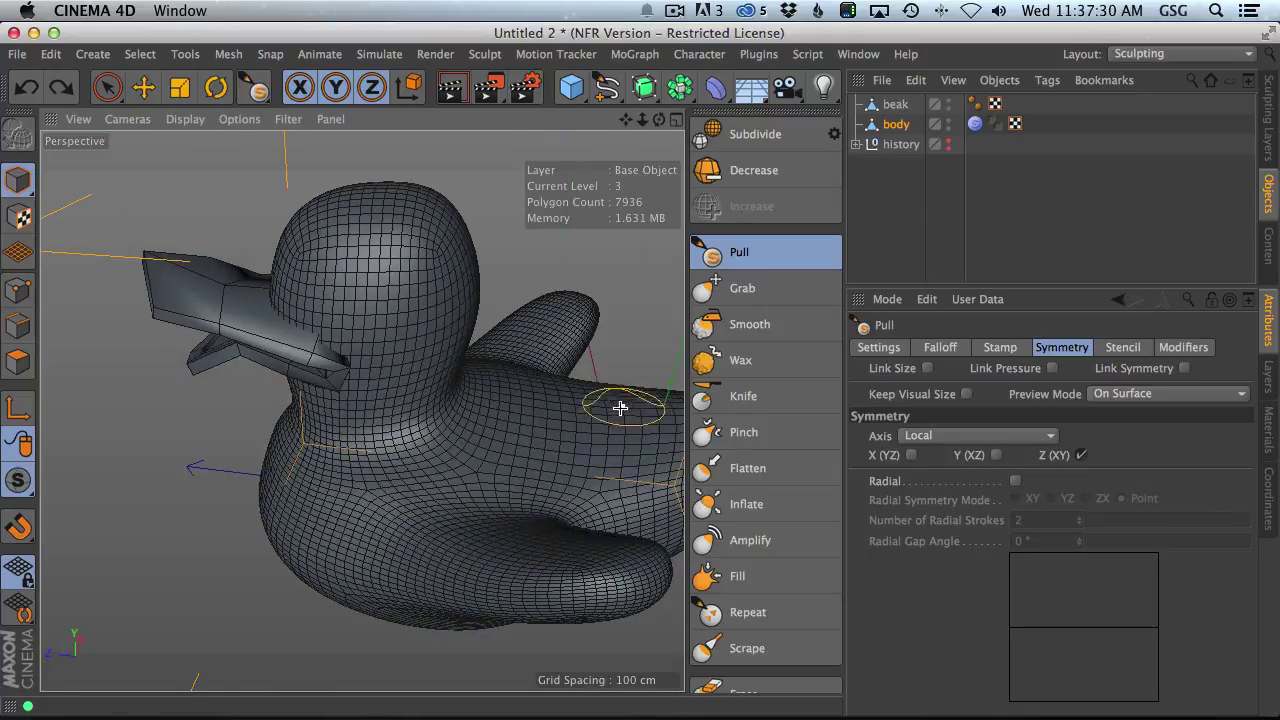
left_click_drag(620, 408, 446, 417, "alt")
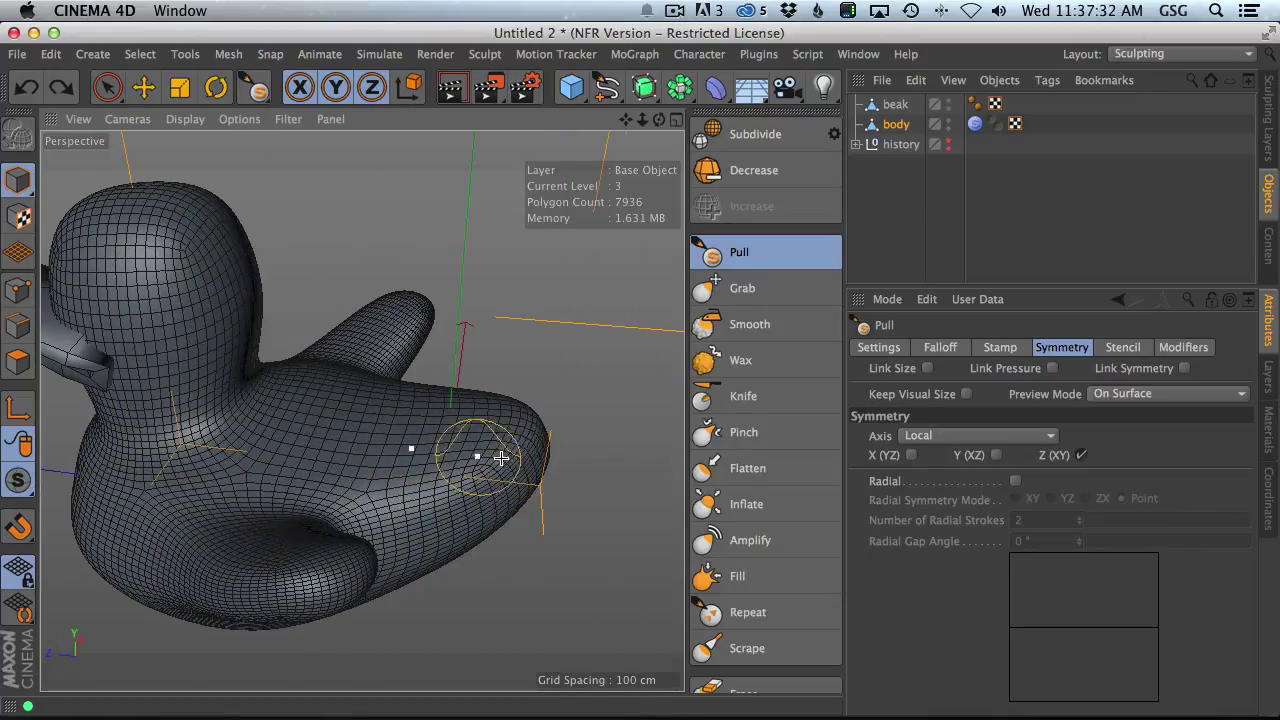
left_click(1080, 455)
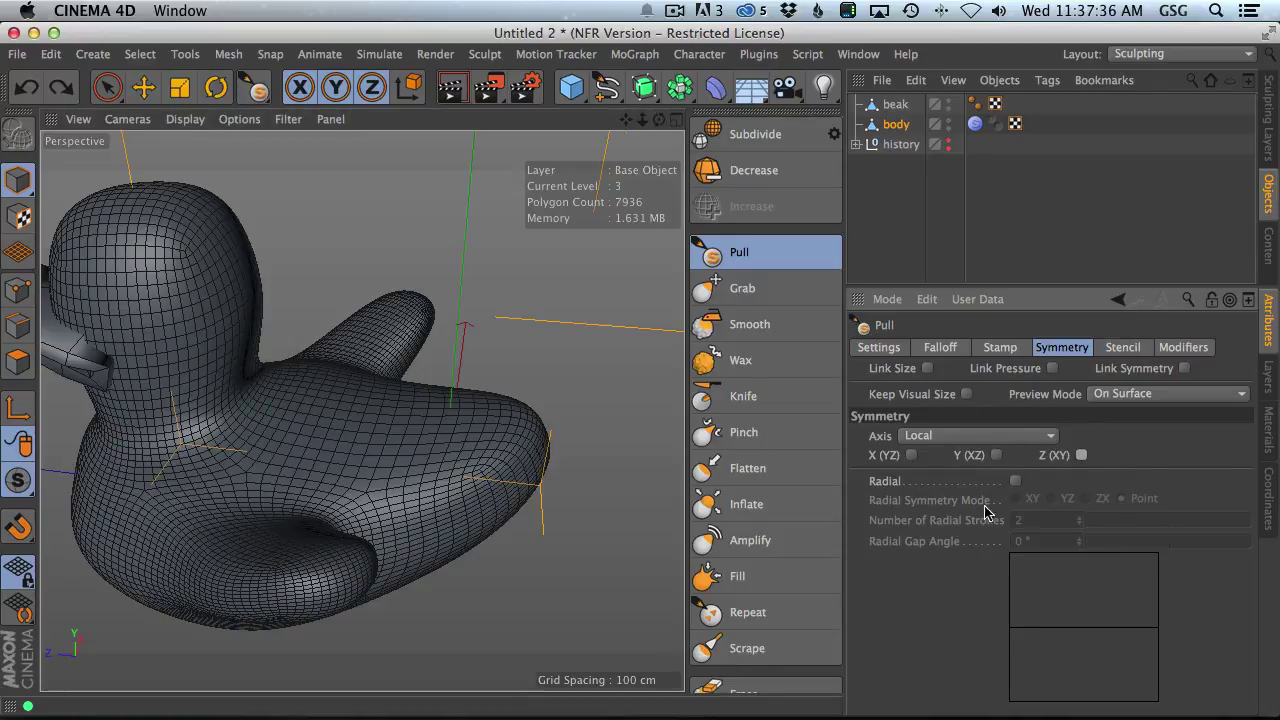
- Enable X (YZ) symmetry on the Grab brush and compare it with the Smooth brush's symmetry while Link Symmetry is off
mouse_move(266, 479)
left_mouse_down("alt")
mouse_move(171, 449)
mouse_move(357, 414)
mouse_move(503, 346)
left_mouse_up("alt")
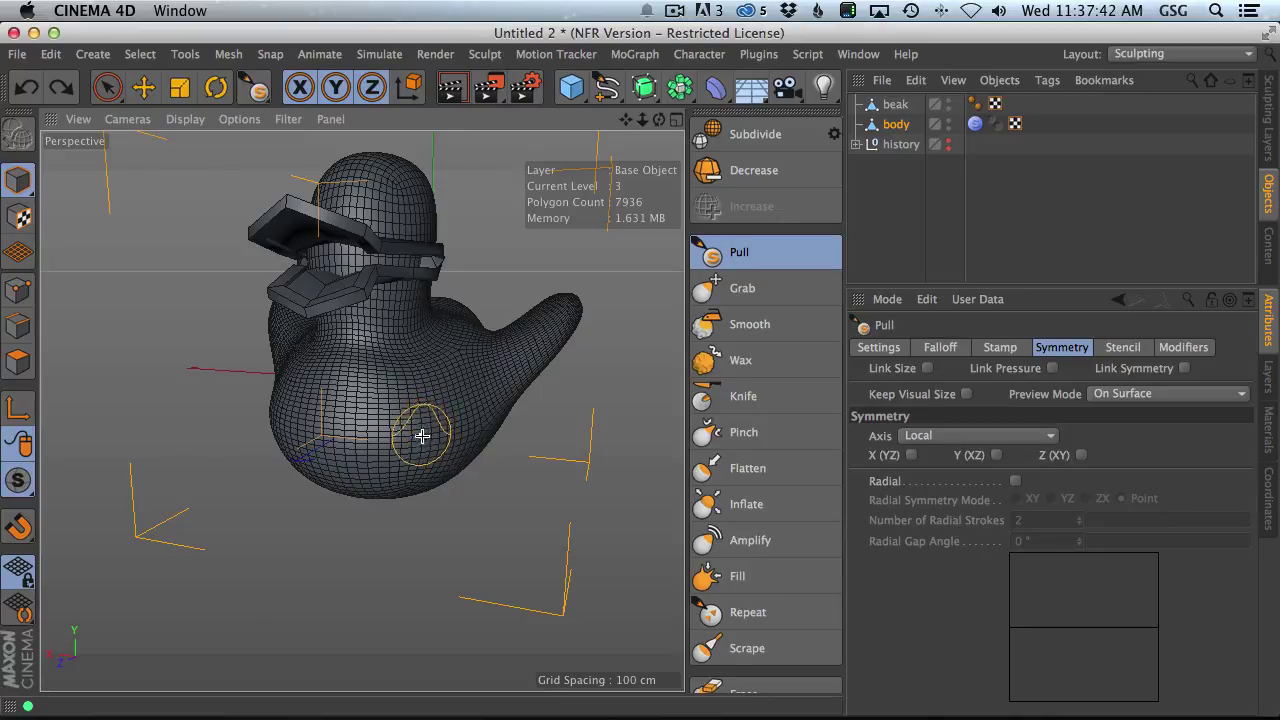
key("x")
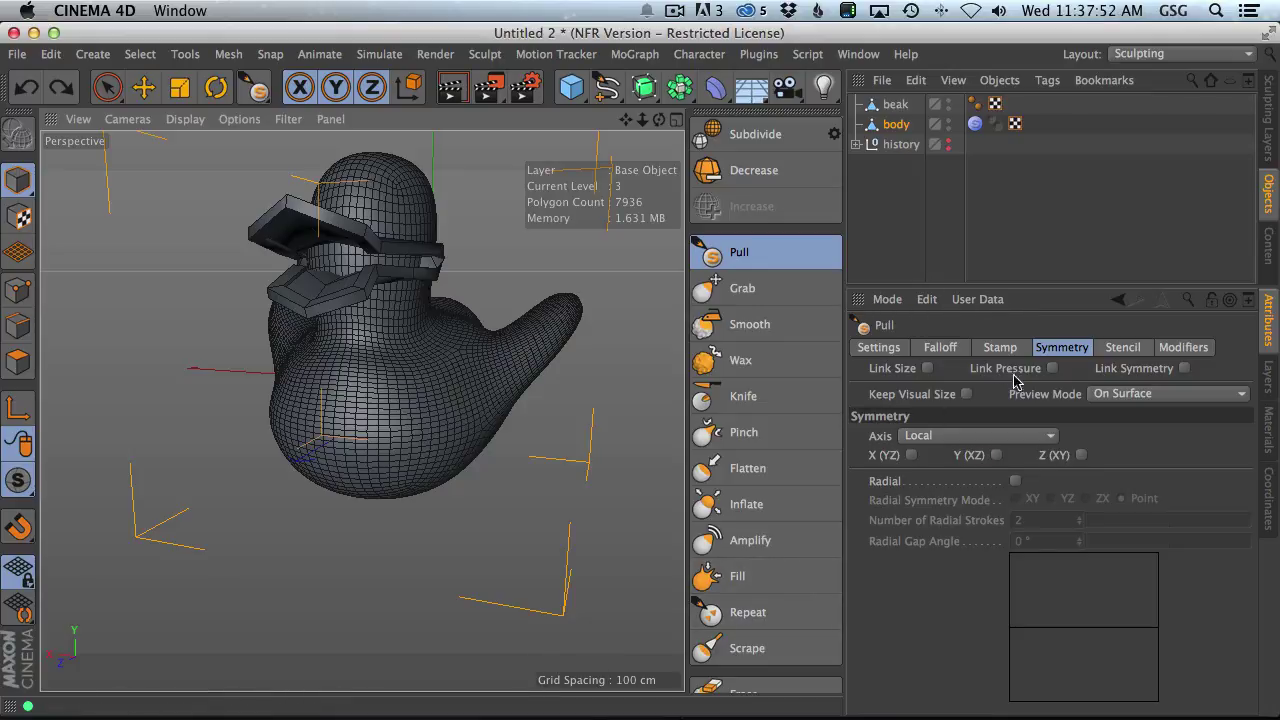
left_click(1168, 370)
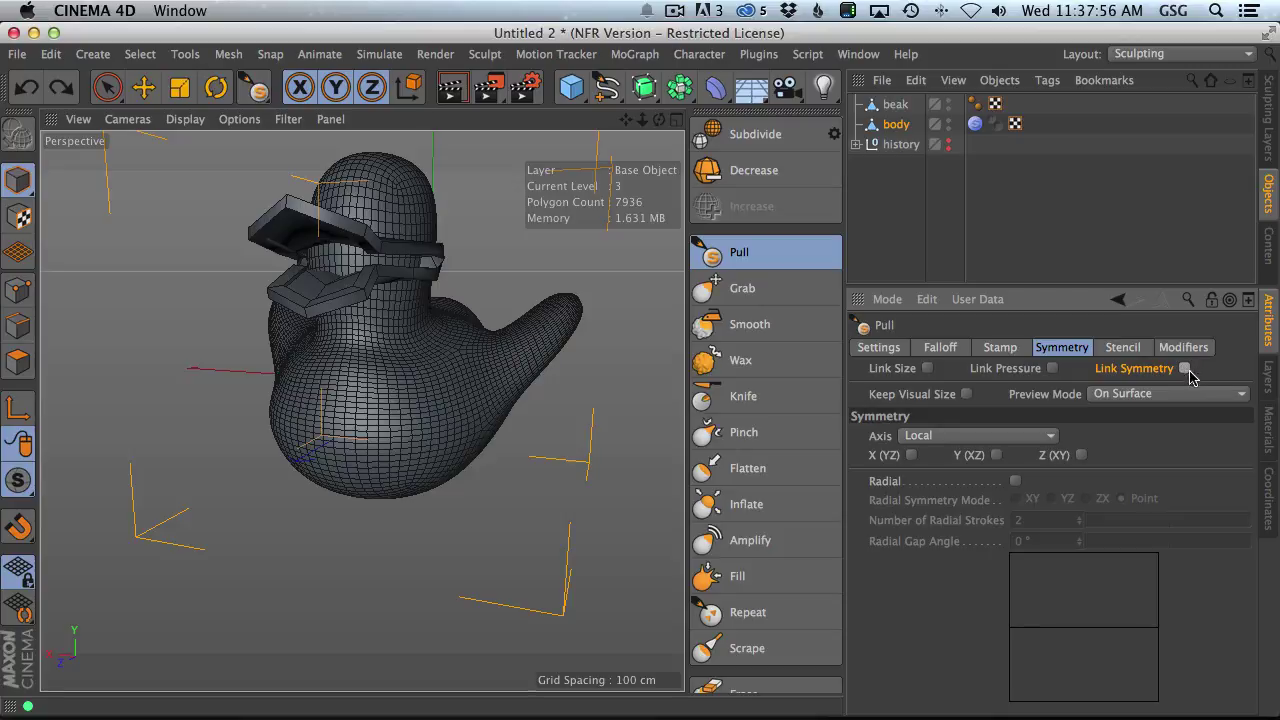
left_click(740, 290)
left_click(911, 455)
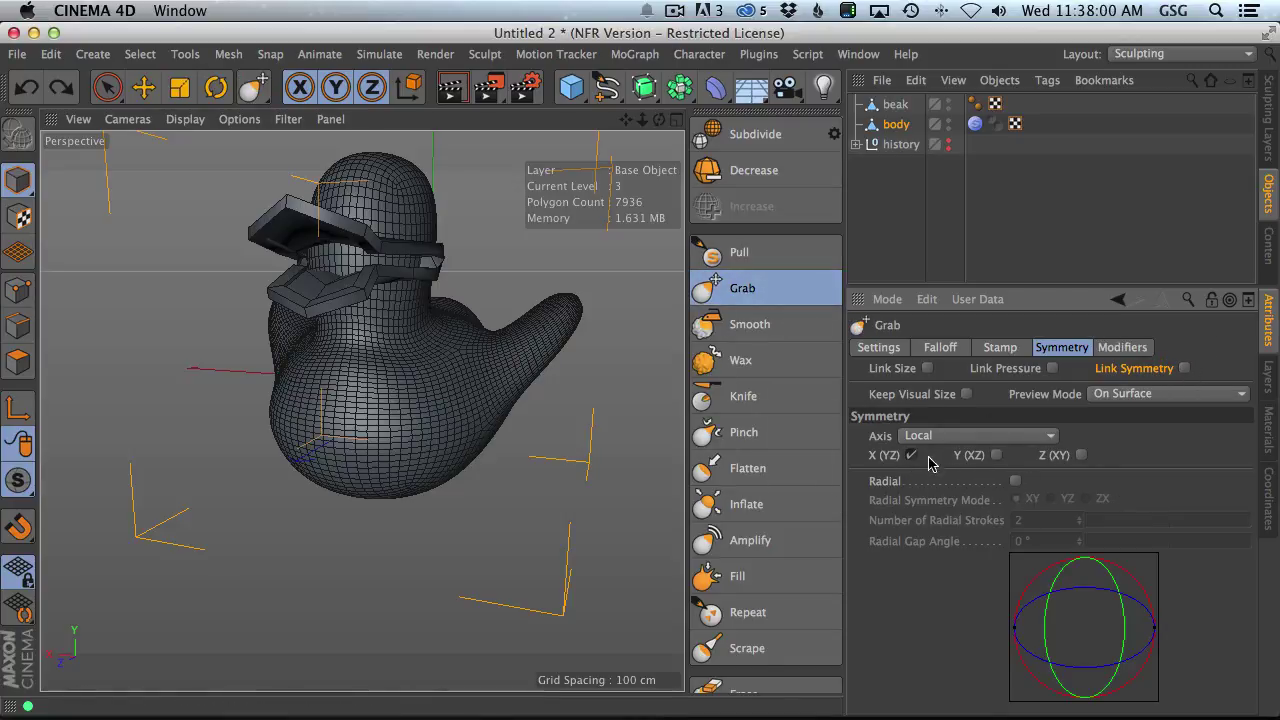
left_click(765, 326)
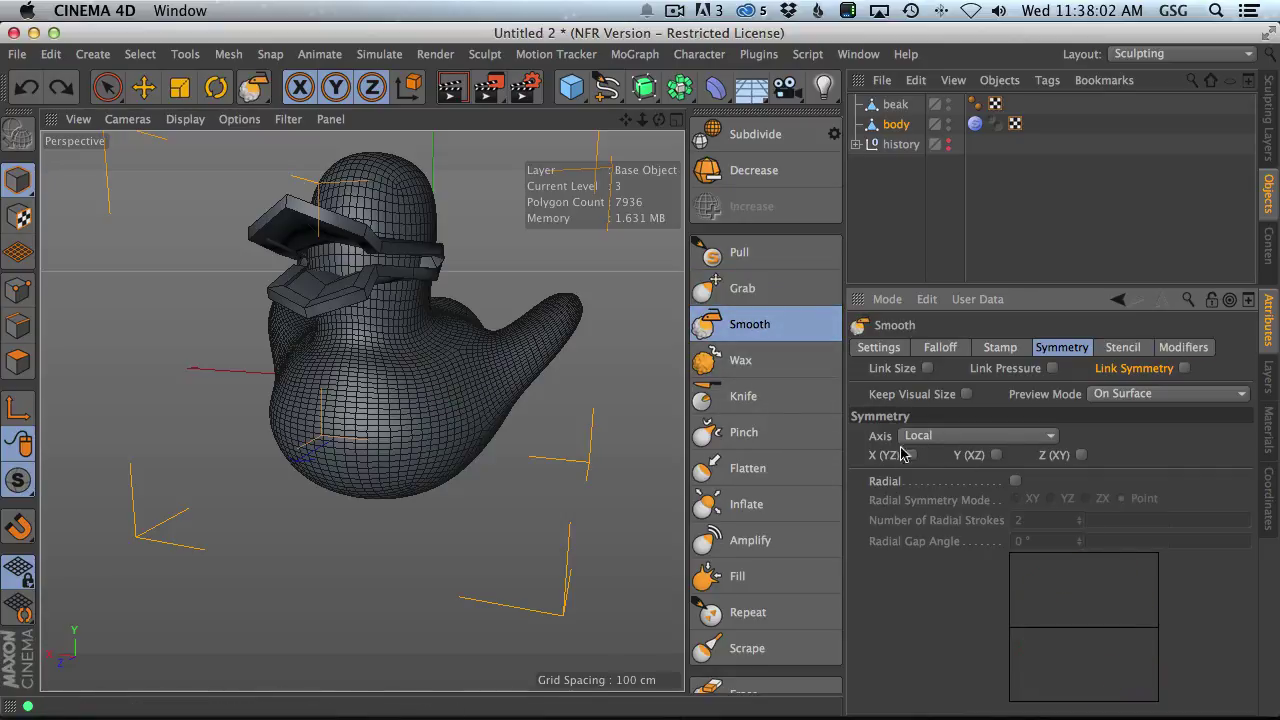
- Enable Link Symmetry with X (YZ) on the Pull brush and check the symmetry settings of Grab, Smooth and Wax
left_click(740, 252)
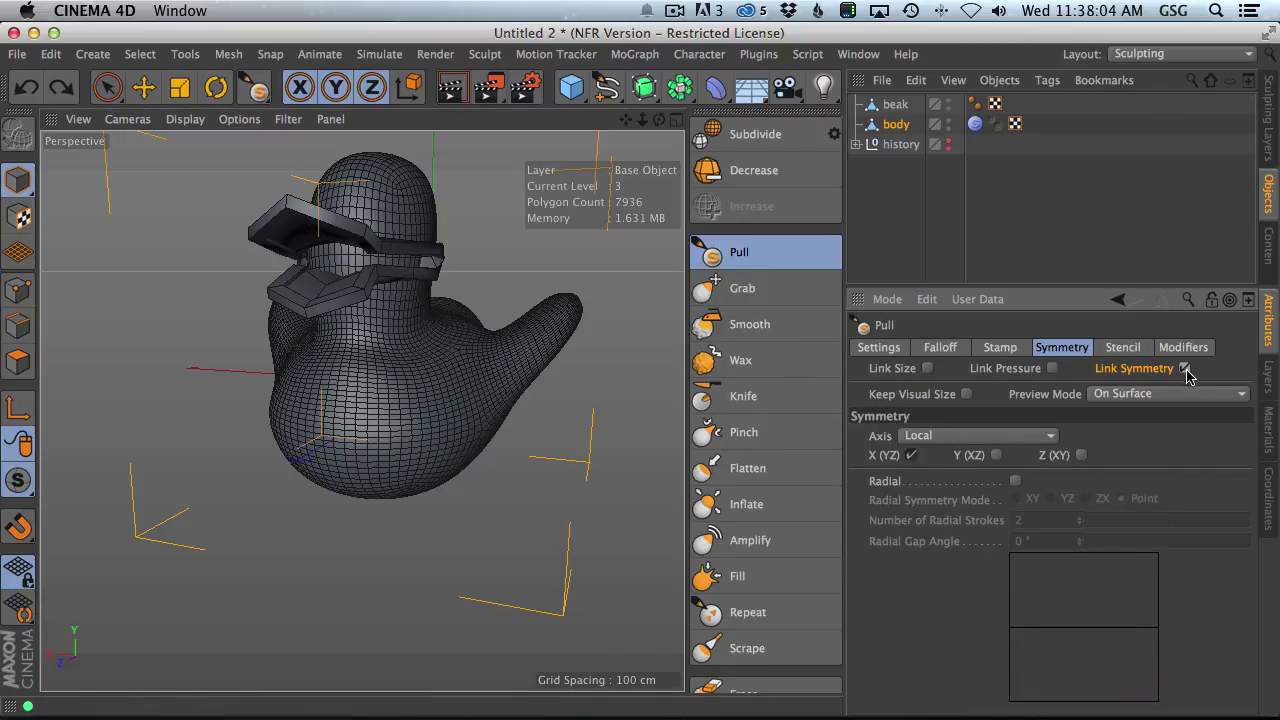
left_click(742, 288)
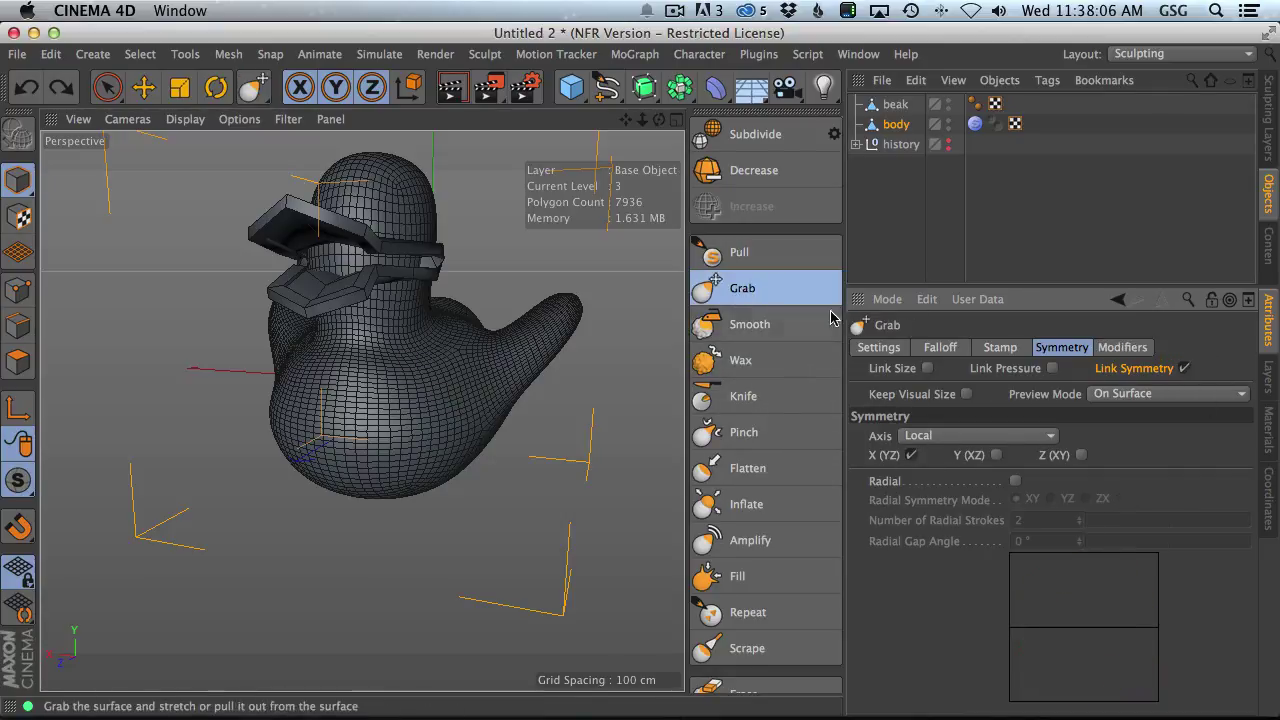
left_click(749, 324)
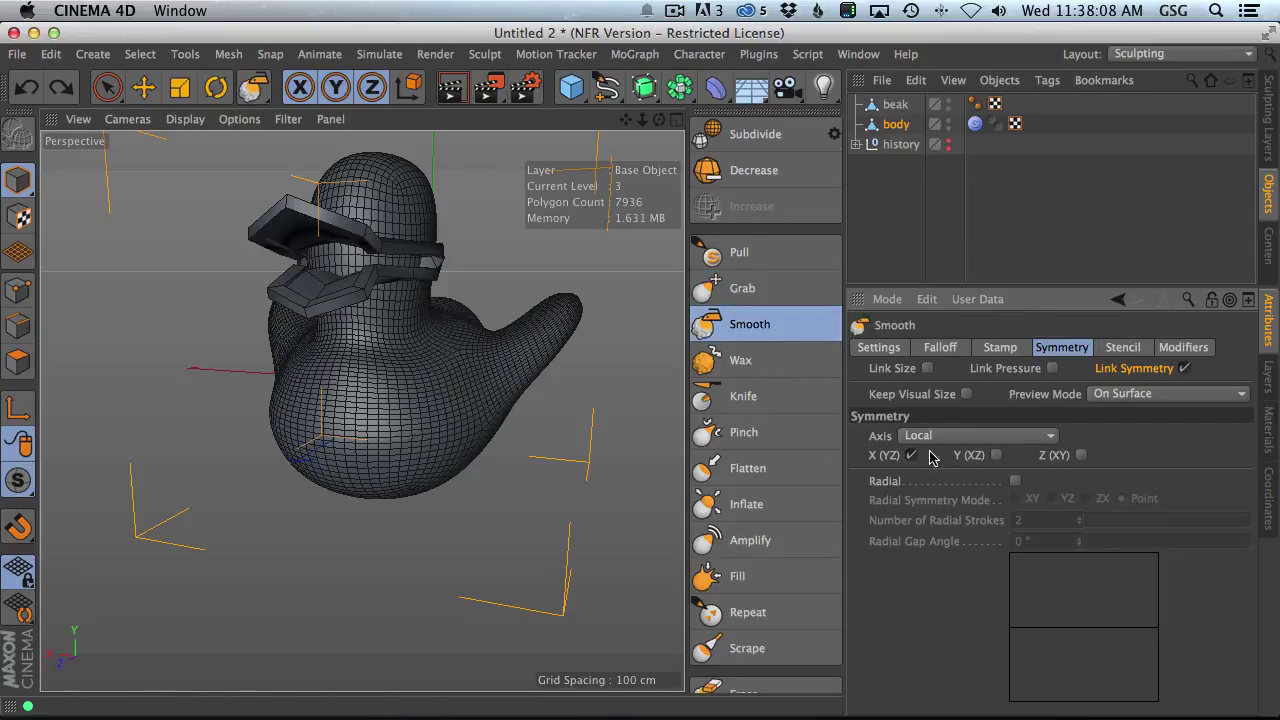
left_click(740, 360)
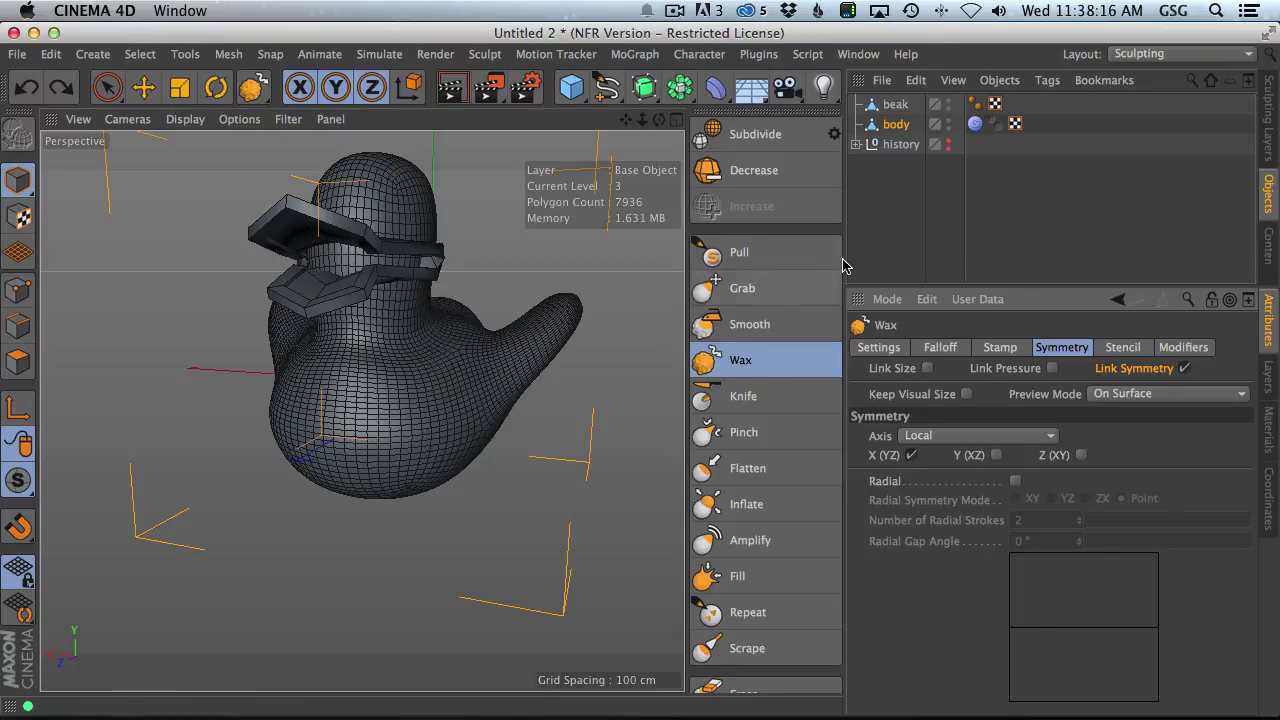
- Turn off Link Symmetry and sculpt mirrored ridges on the duck's chest with the Pull brush using X (YZ) symmetry
left_click(740, 252)
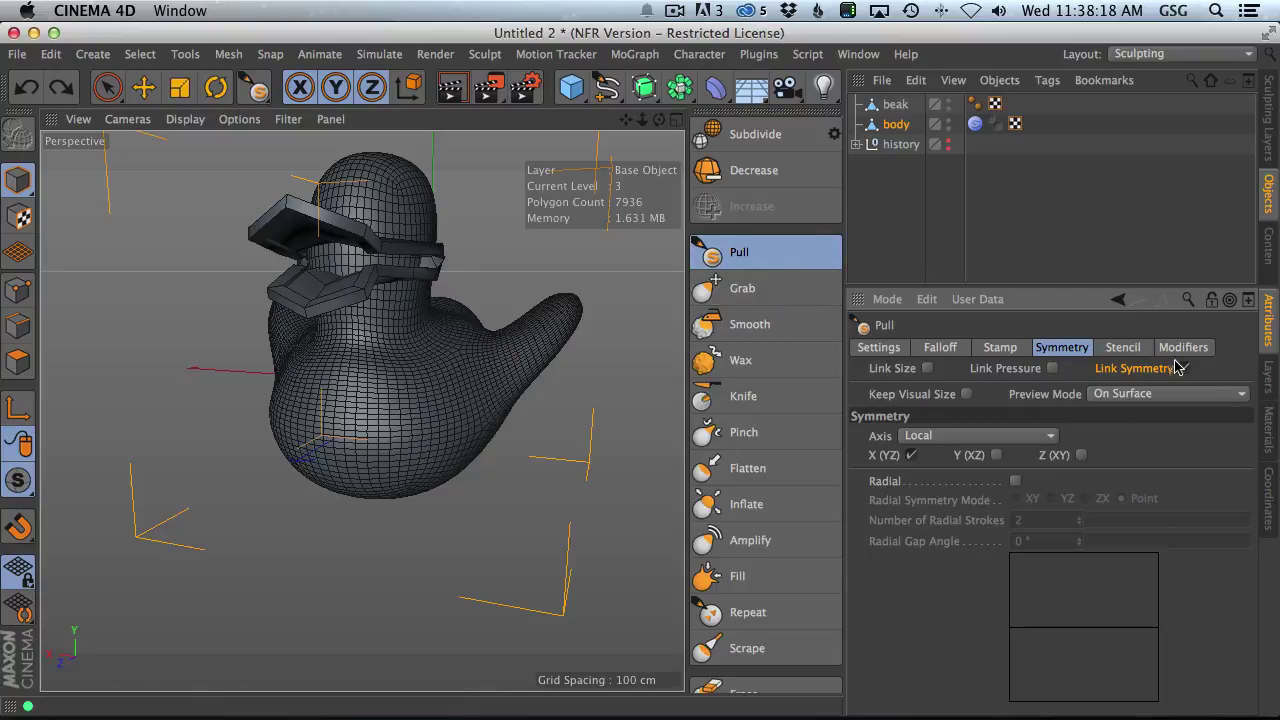
mouse_move(428, 380)
left_mouse_down()
mouse_move(473, 380)
mouse_move(530, 355)
mouse_move(380, 430)
mouse_move(360, 425)
mouse_move(414, 417)
mouse_move(334, 383)
mouse_move(366, 363)
mouse_move(365, 432)
mouse_move(386, 431)
left_mouse_up()
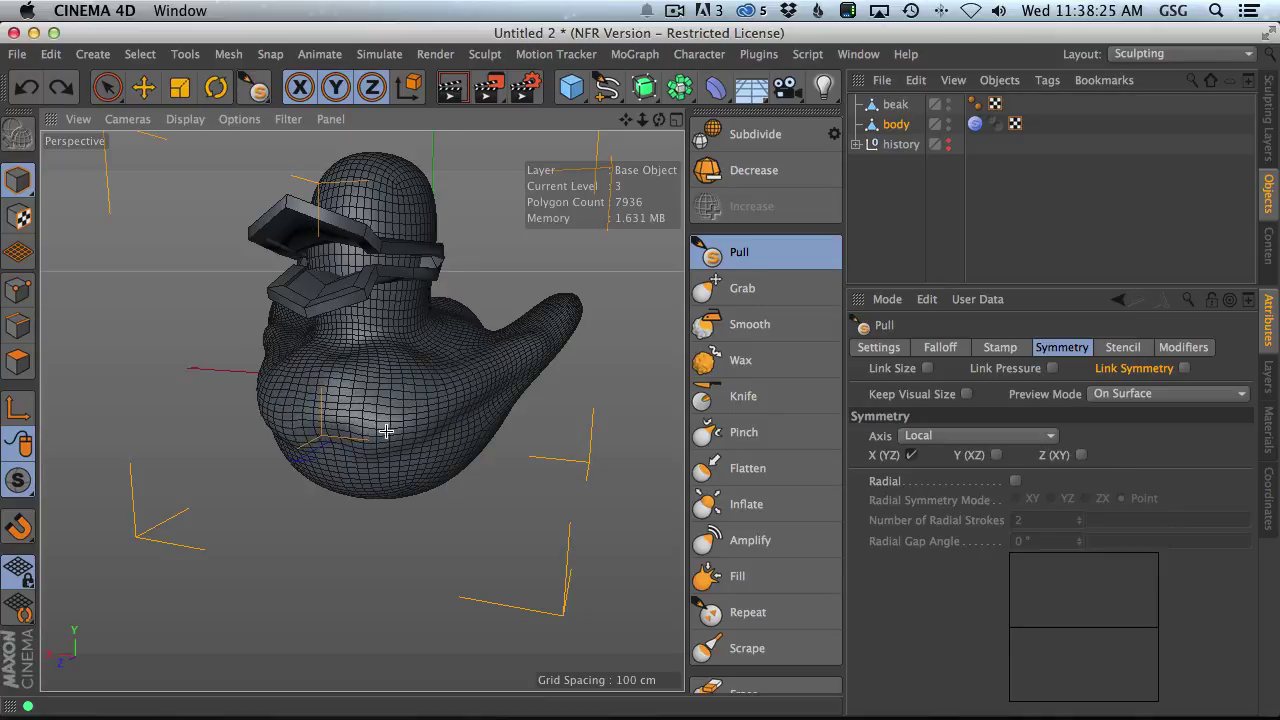
left_click(740, 324)
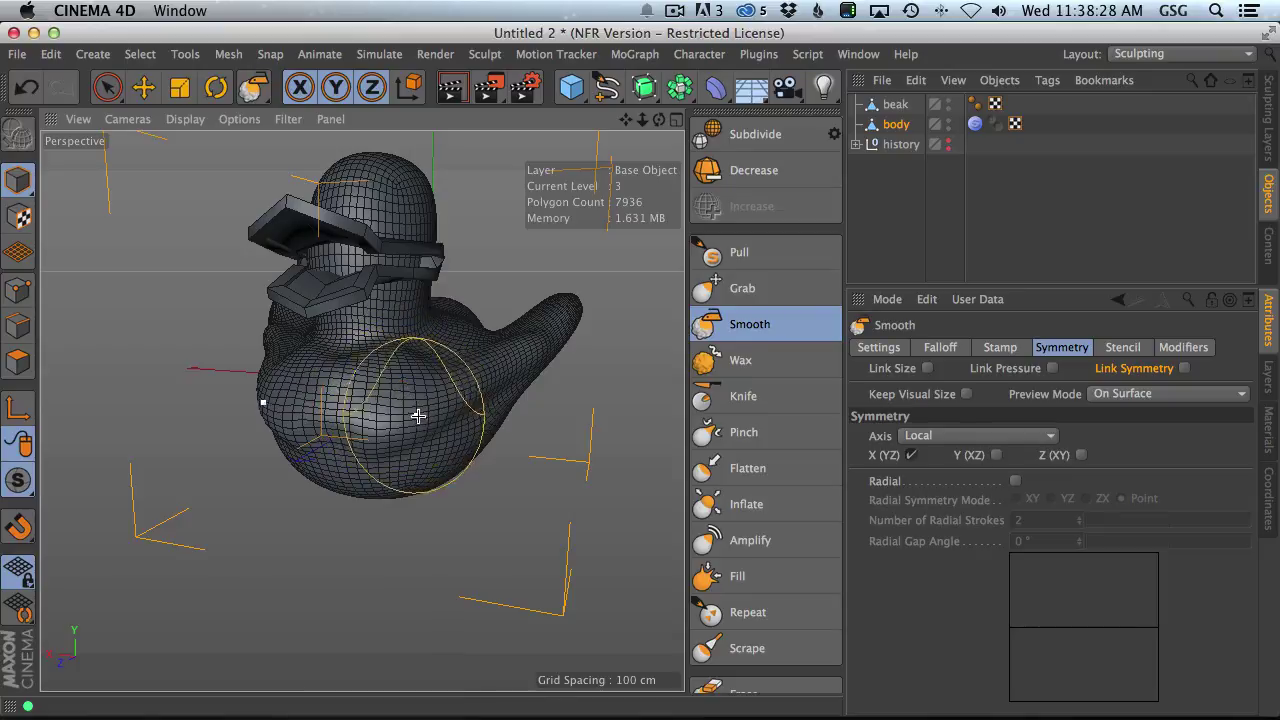
key("Delete")
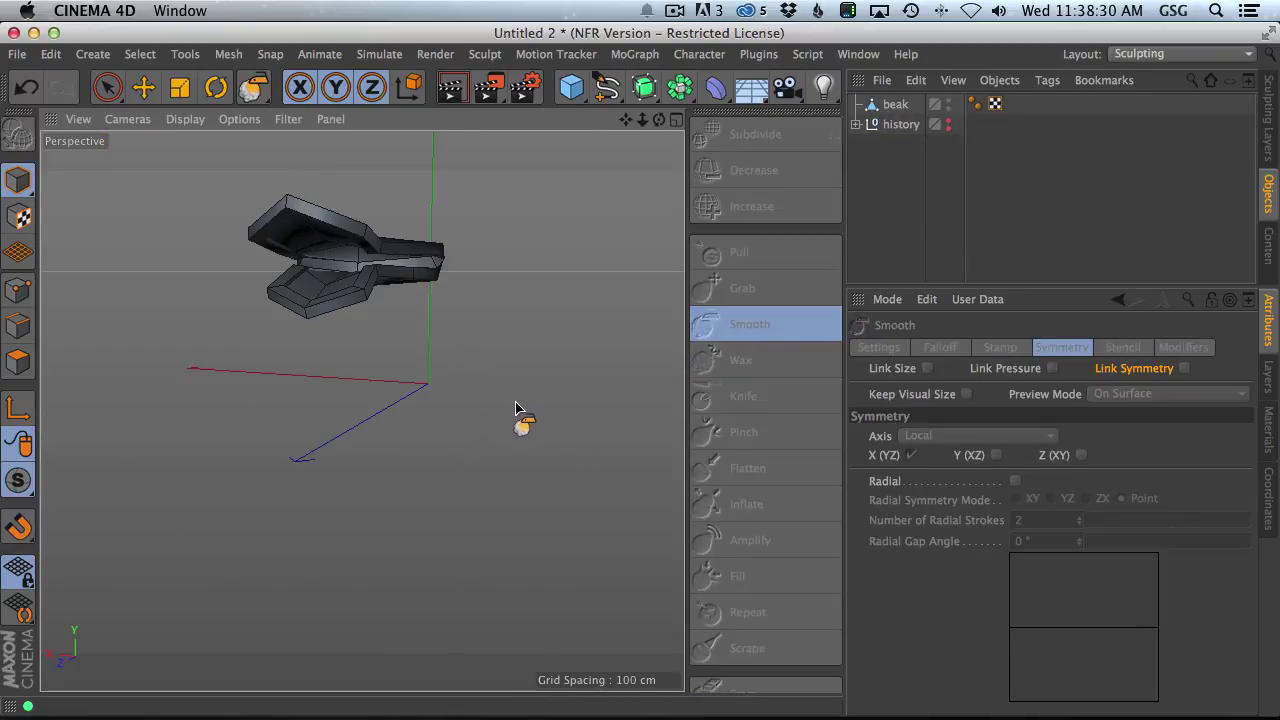
key("super+z")
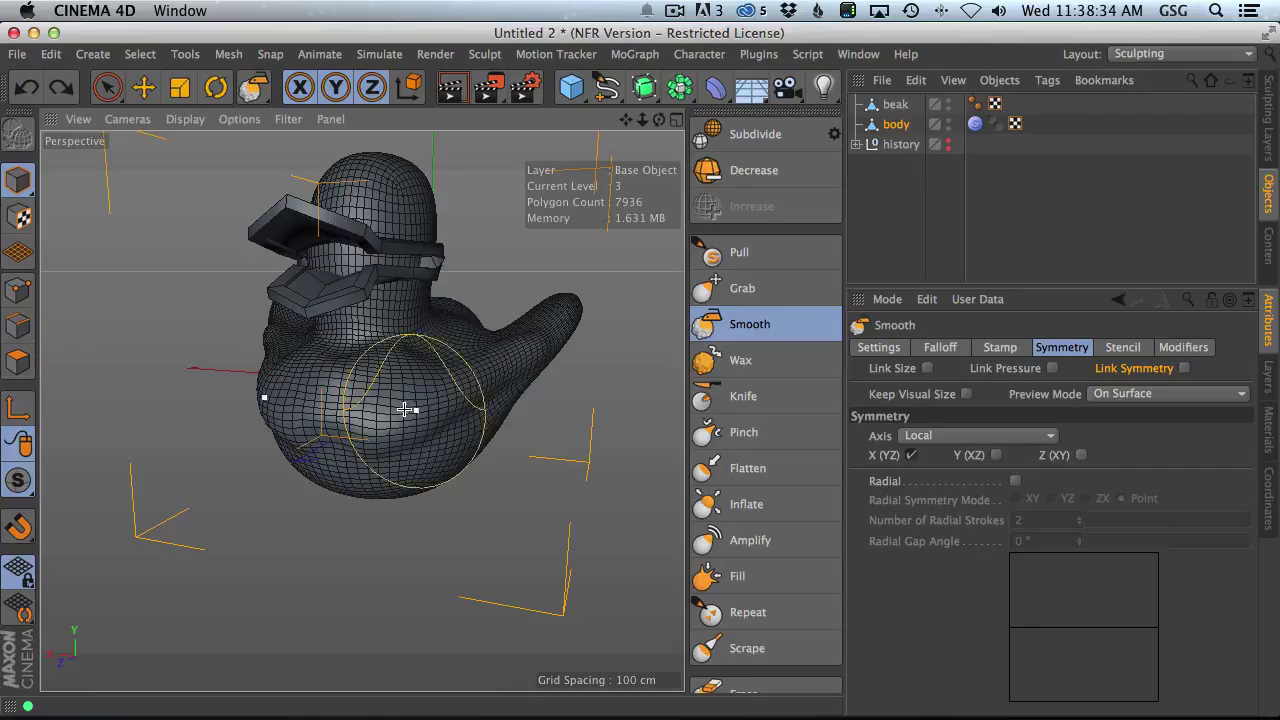
key("super+z")
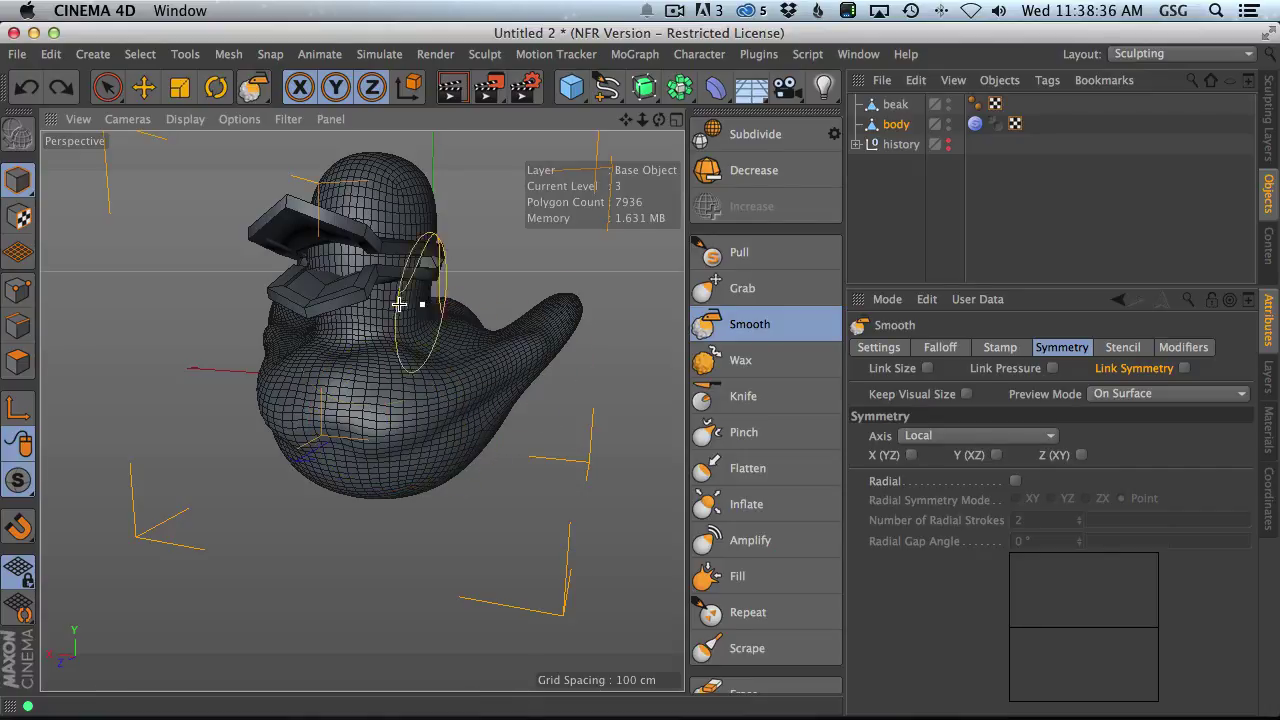
- Compare the Pull and Smooth brushes' symmetry, smooth the chest without symmetry, and undo the test strokes
left_click(745, 252)
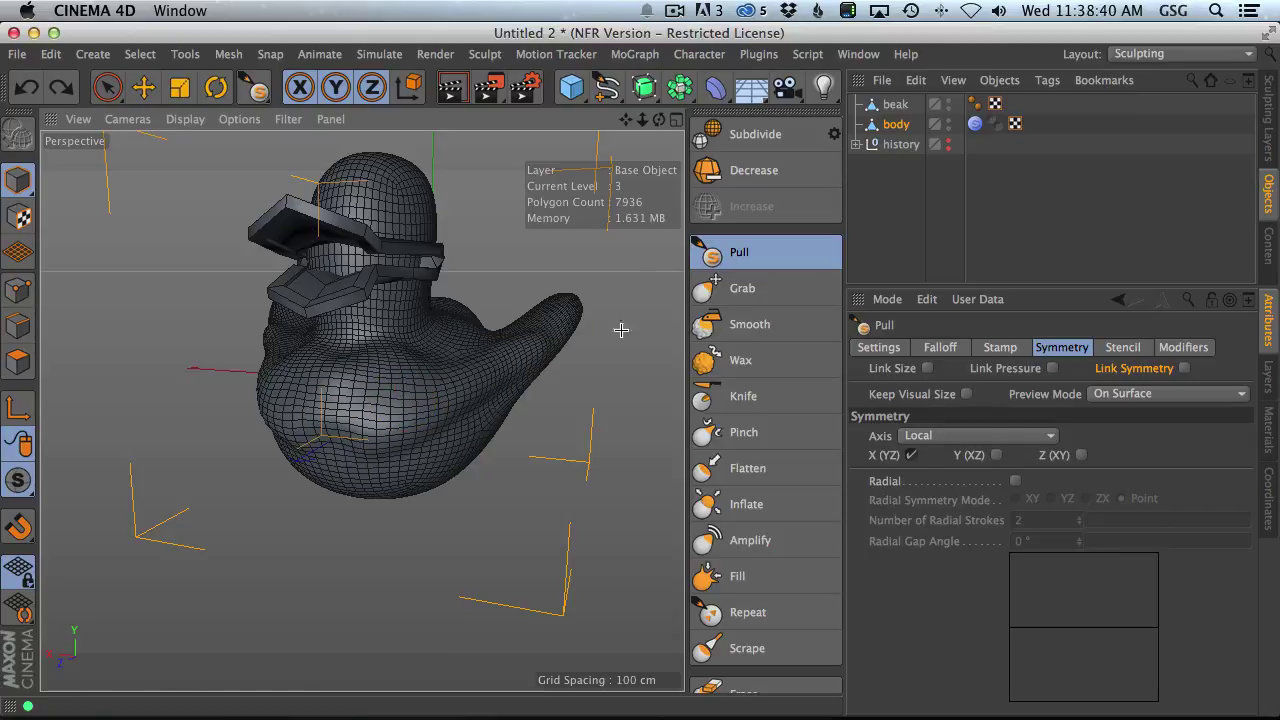
left_click(745, 324)
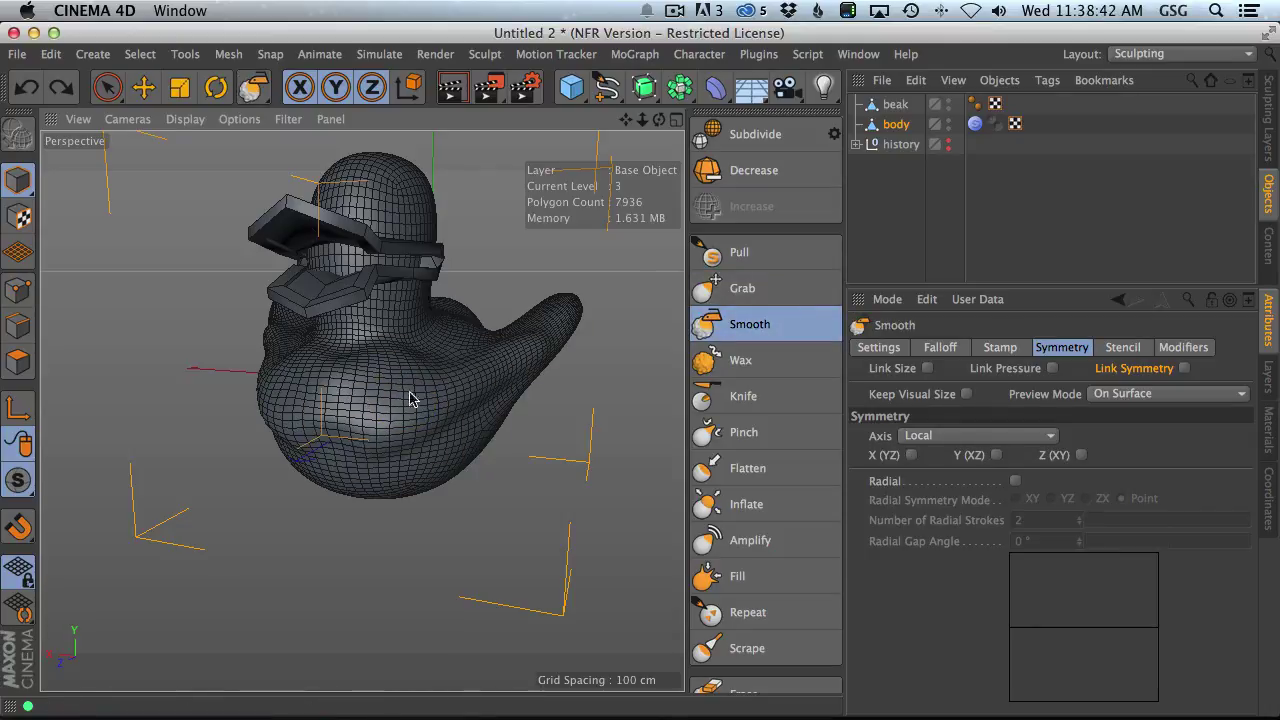
left_click_drag(366, 491, 362, 496)
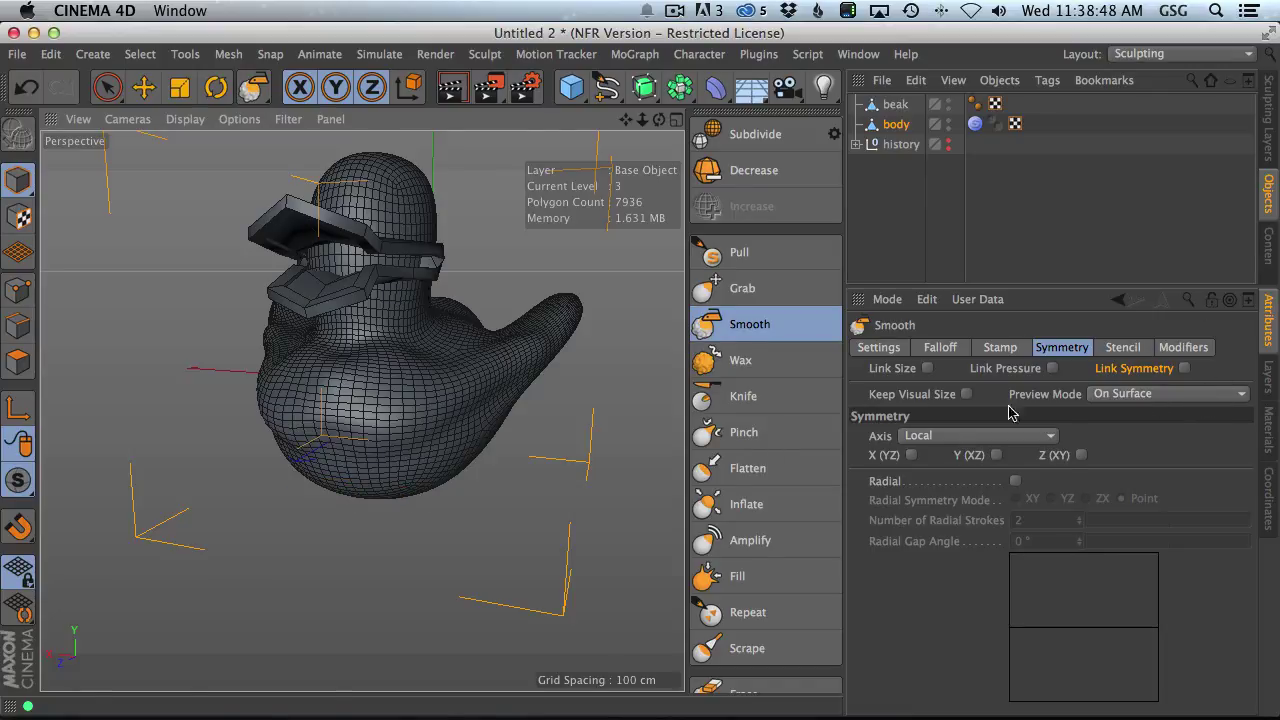
key("super+z")
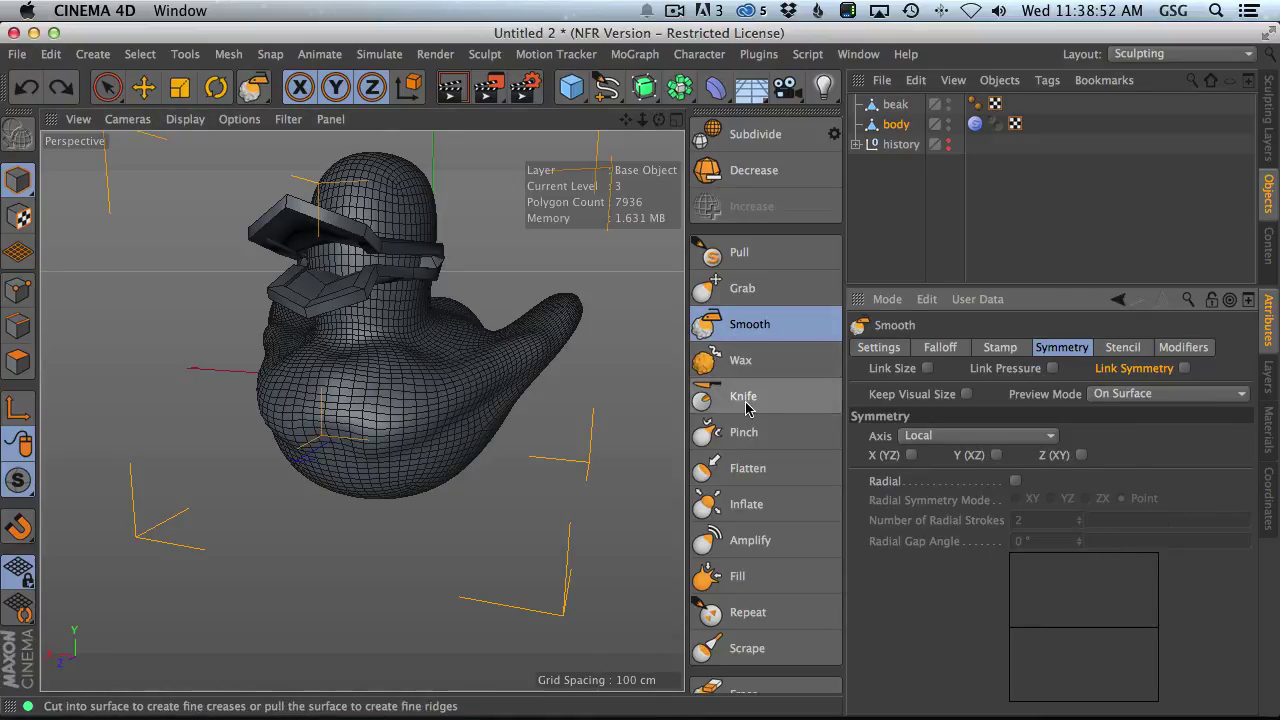
key("super+y")
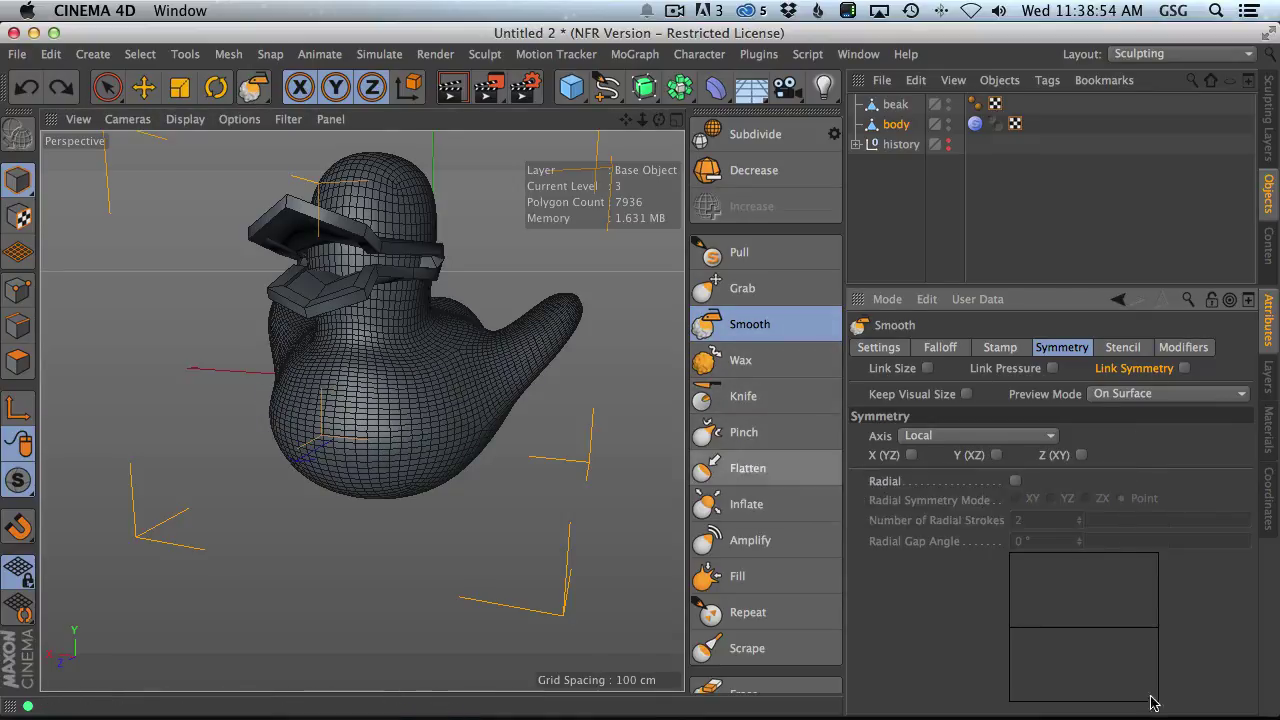
- Save the project as Ducky.c4d in the 1 Raw Scene Files folder inside 5-6
left_click(17, 54)
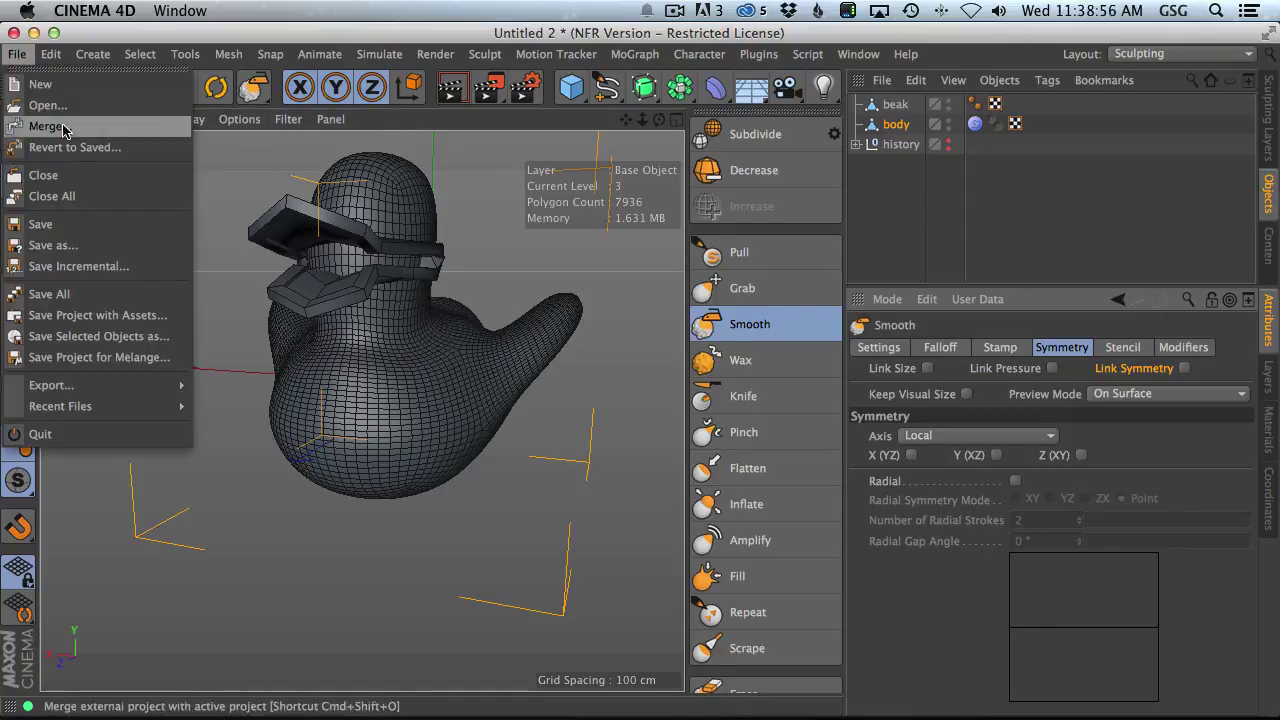
left_click(89, 246)
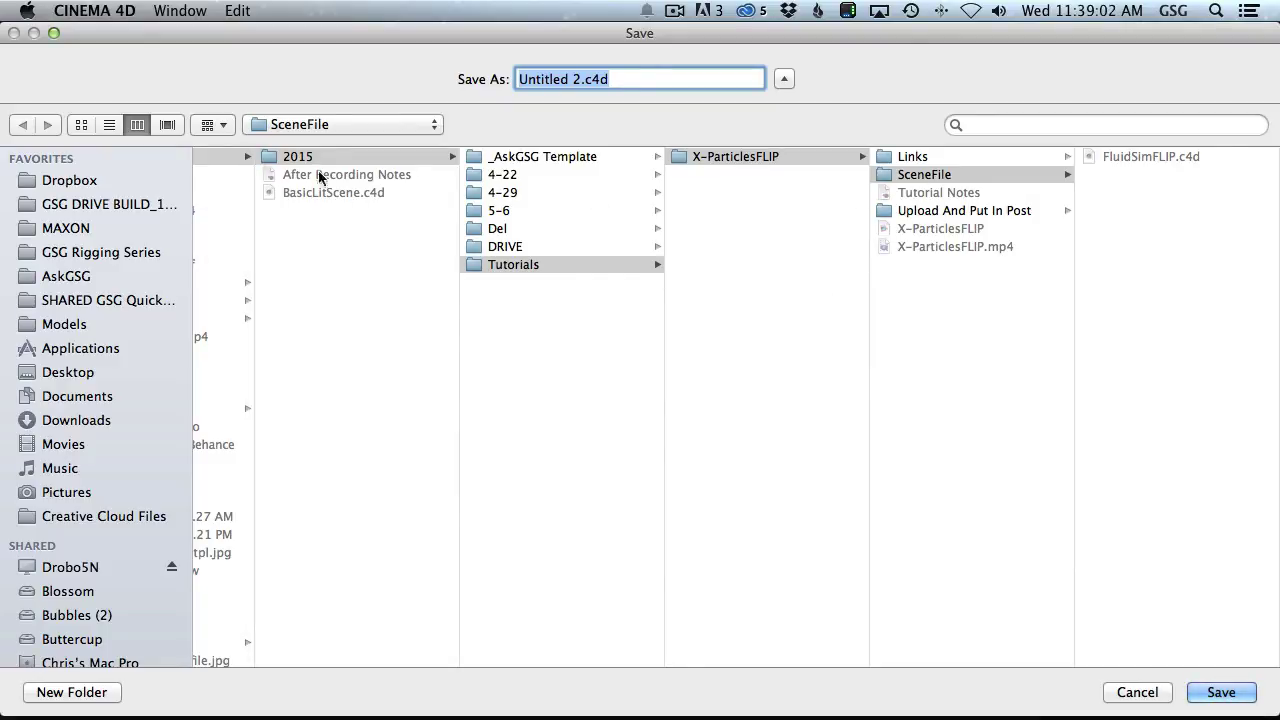
left_click(499, 214)
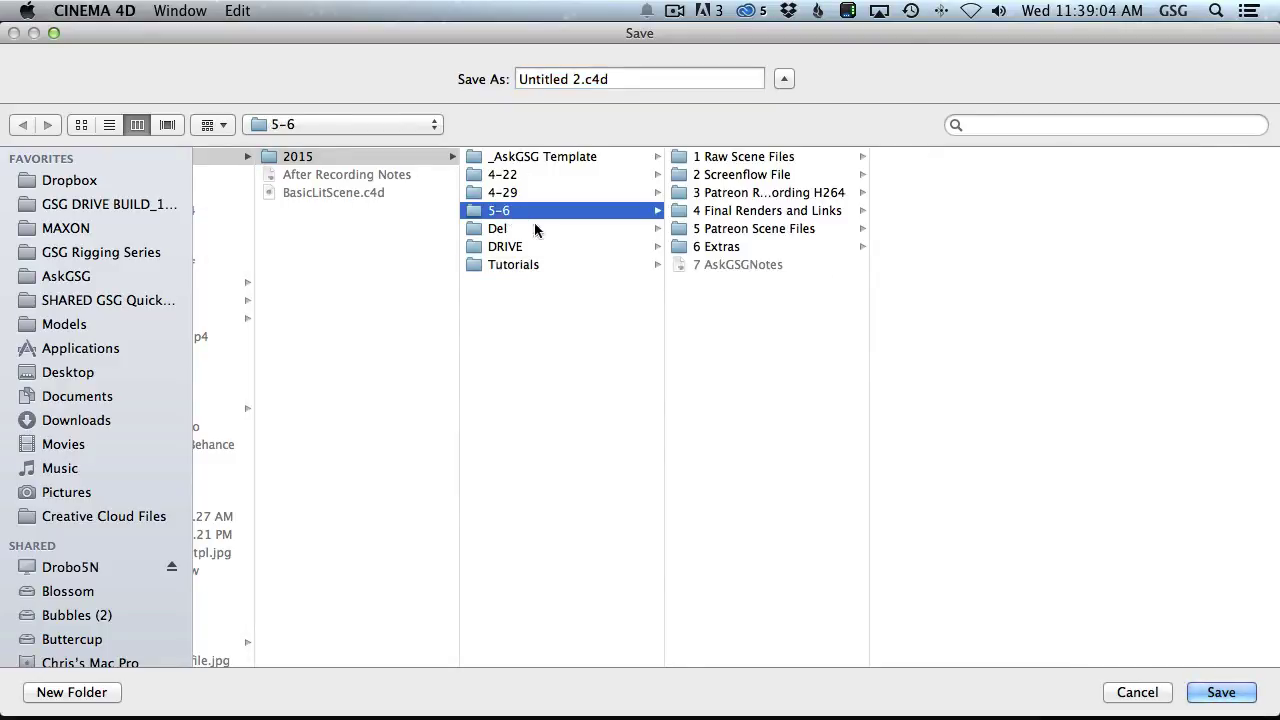
left_click(754, 160)
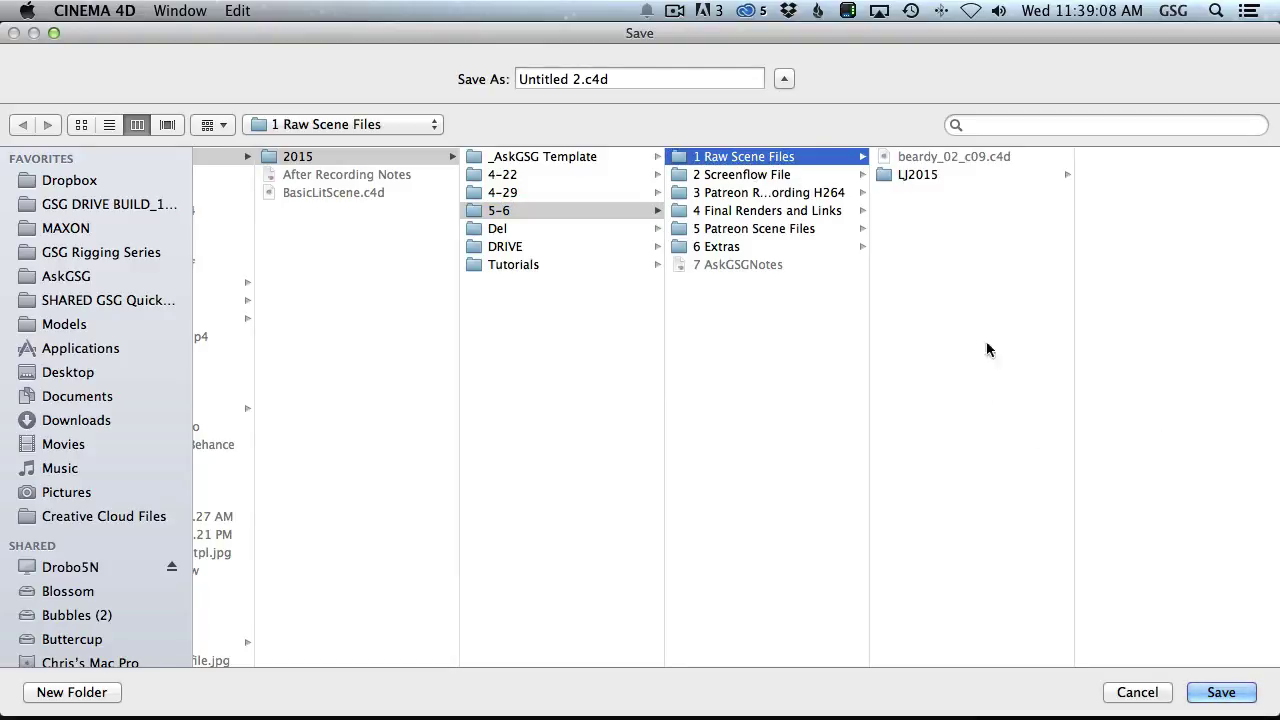
left_click(579, 79)
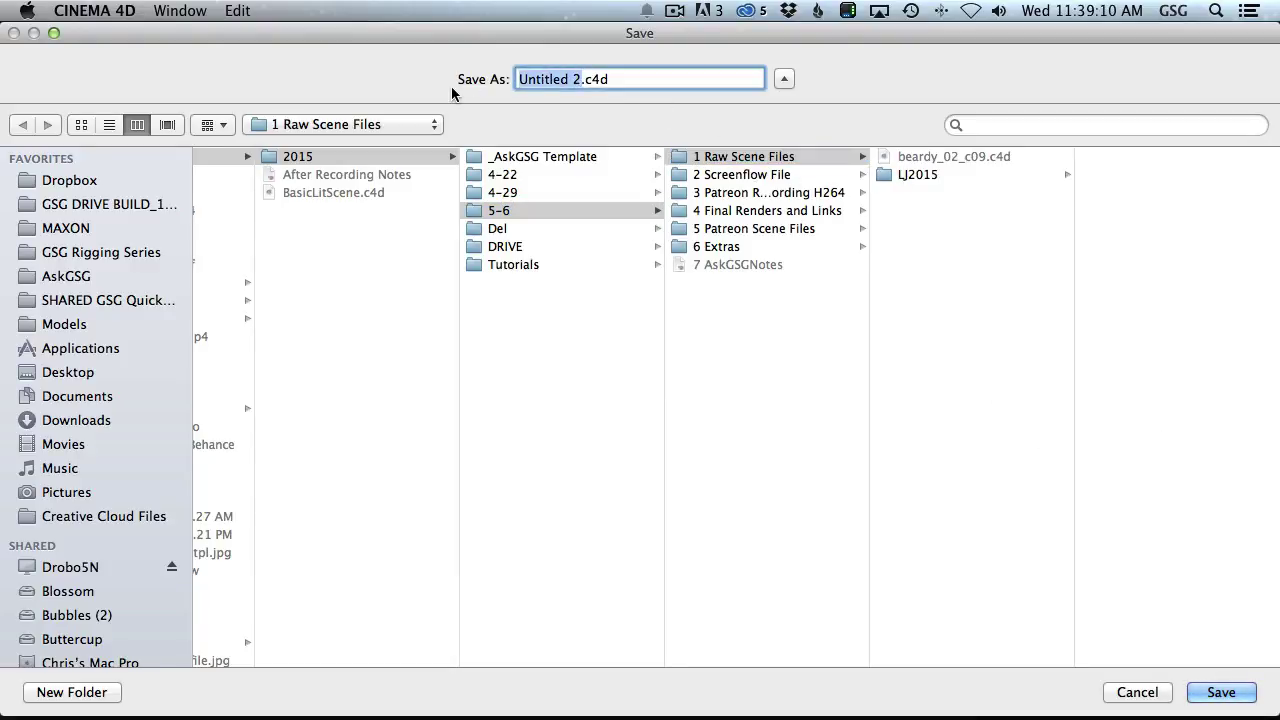
type("Ducky")
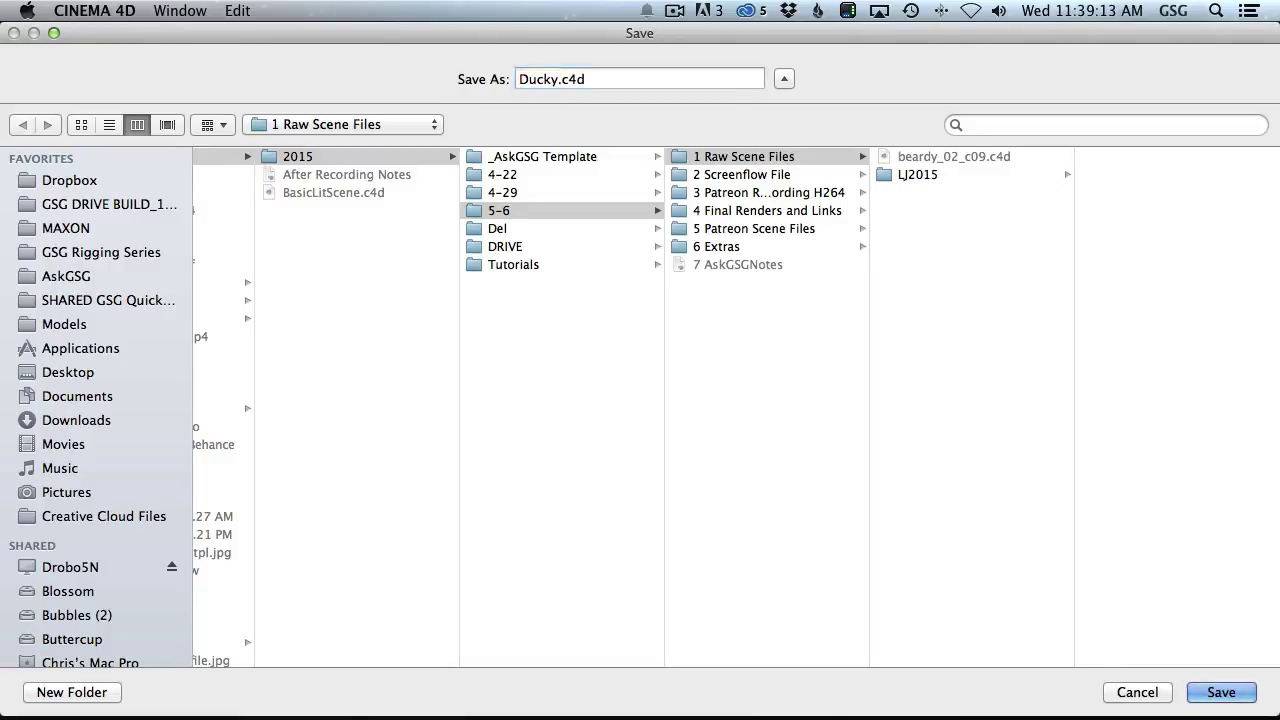
key("Return")
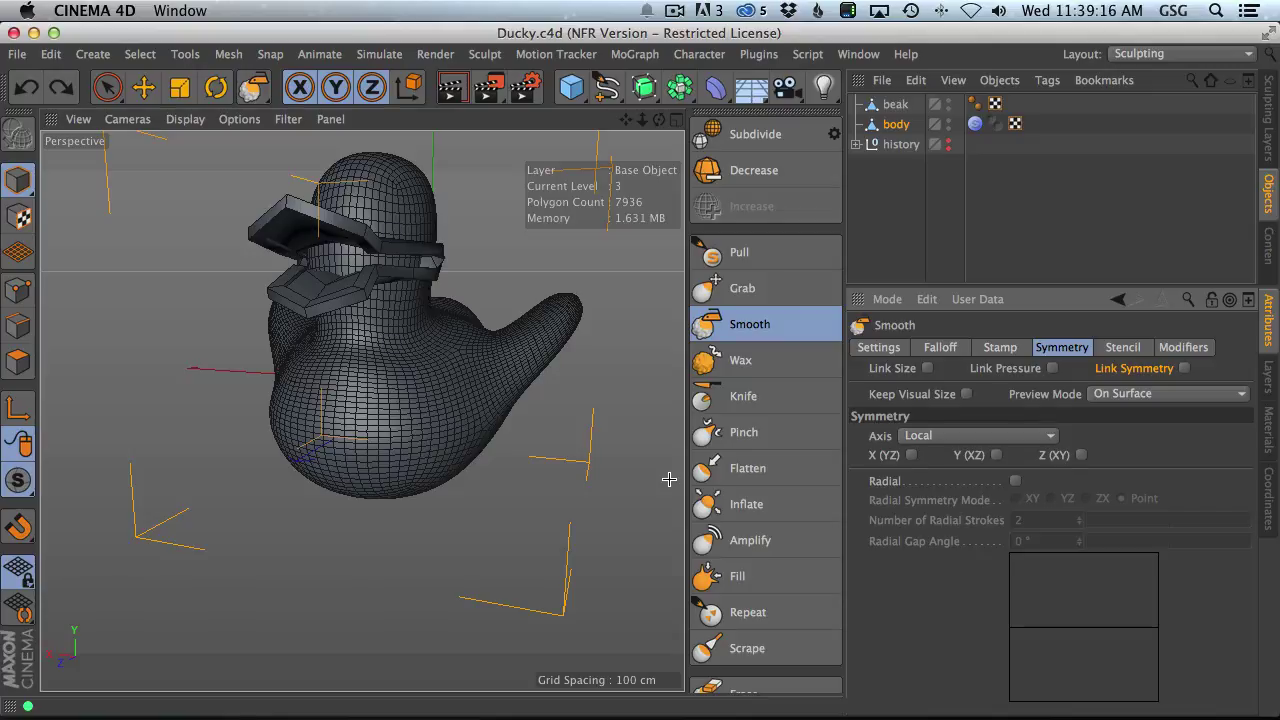
- Activate the Pull brush and switch the viewport to smooth shading without wireframe lines
scroll(594, 349, "down", 6)
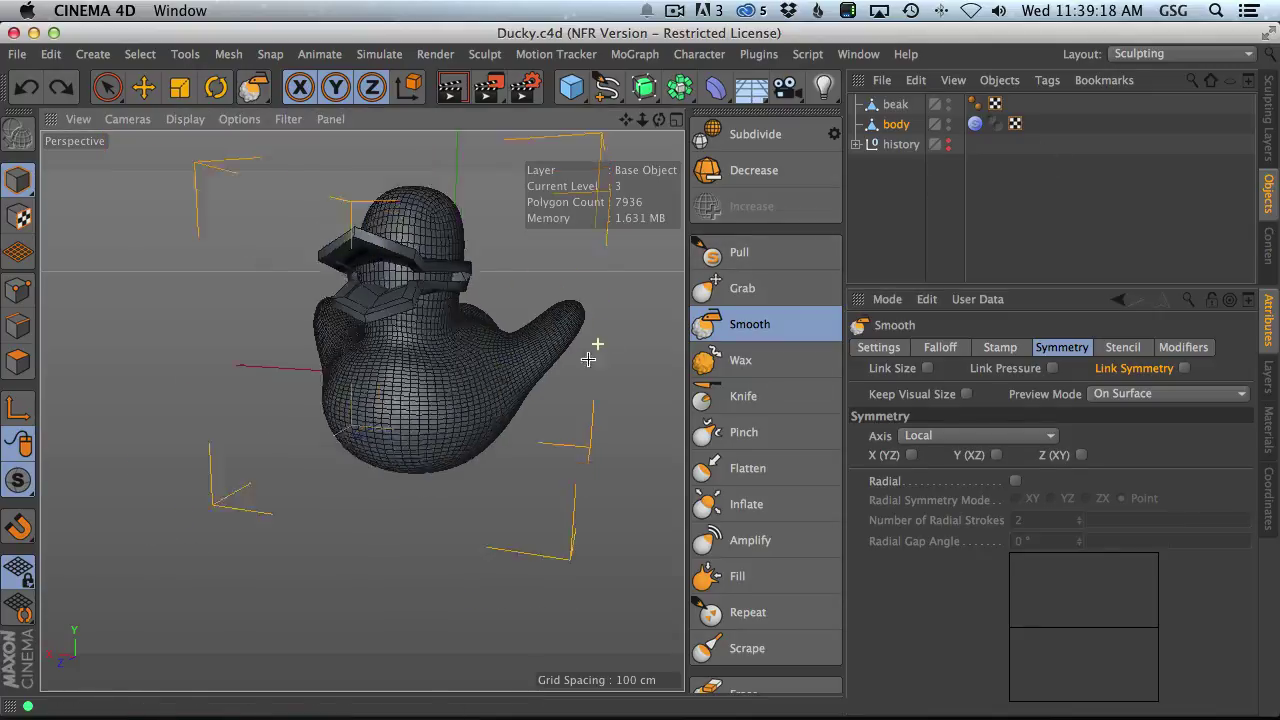
left_click(730, 263)
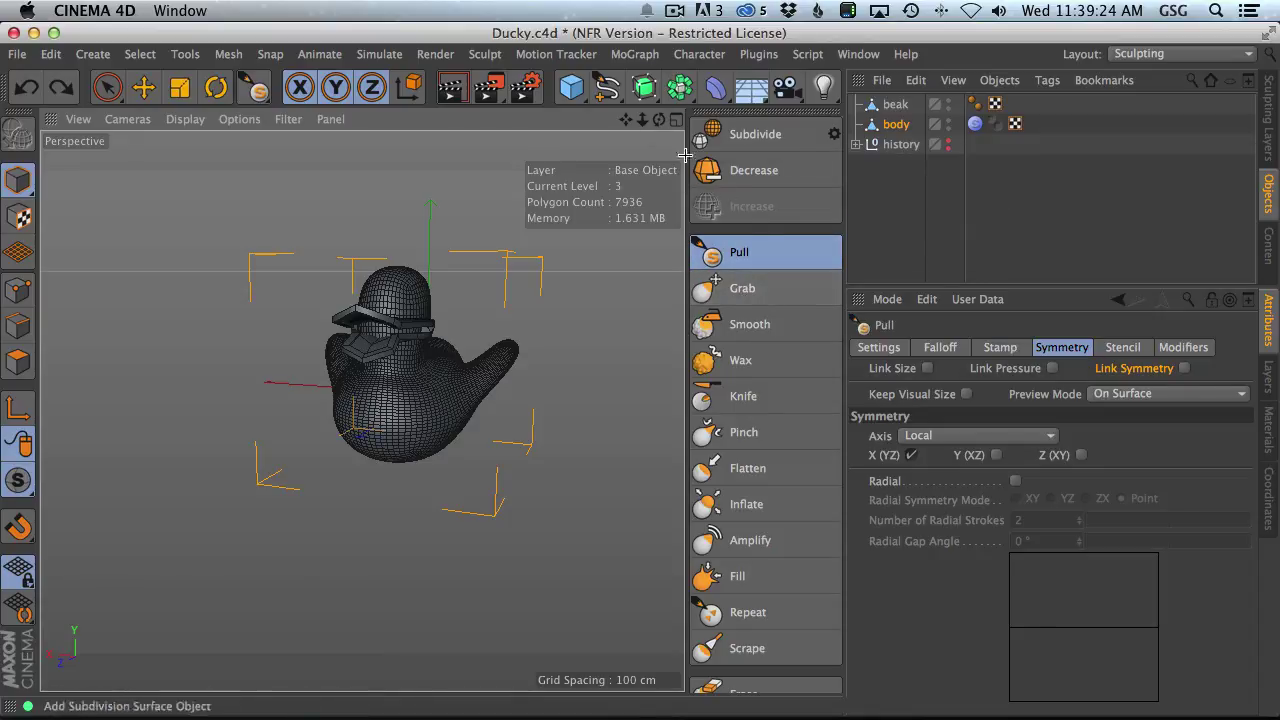
scroll(643, 413, "up", 8)
left_click_drag(644, 414, 423, 383, "alt")
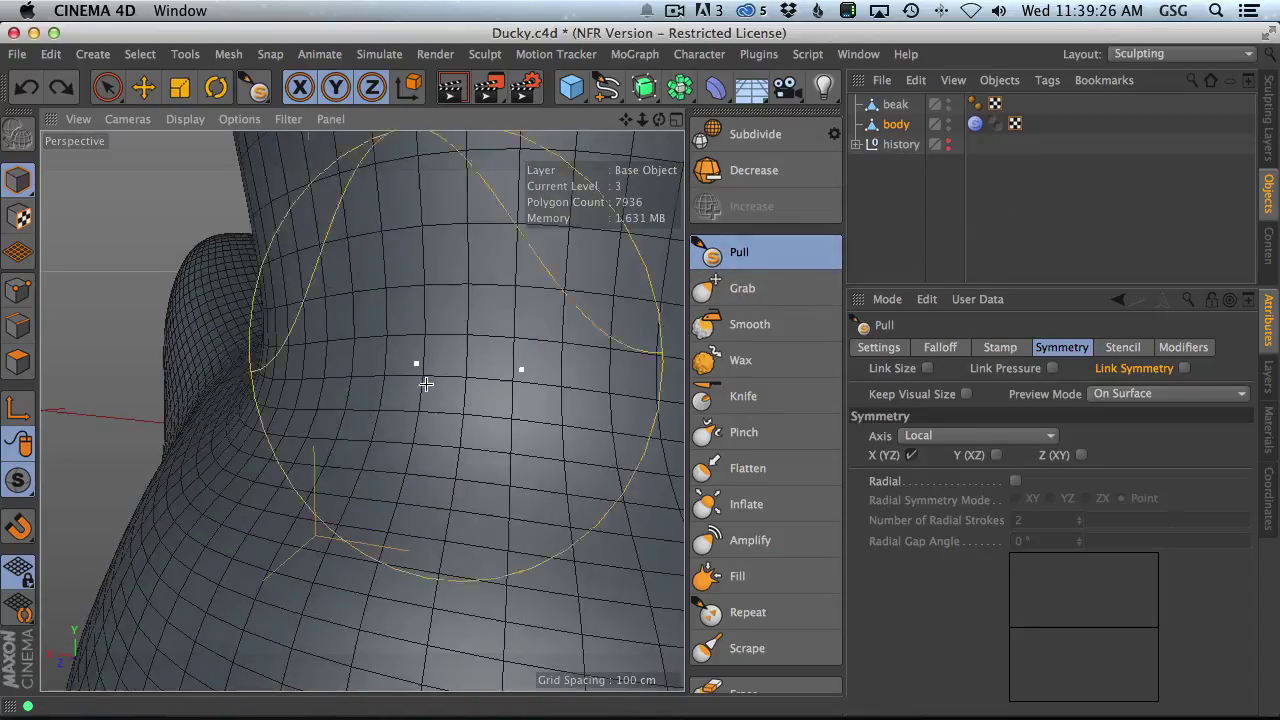
scroll(423, 383, "down", 6)
left_click(182, 120)
left_click(200, 151)
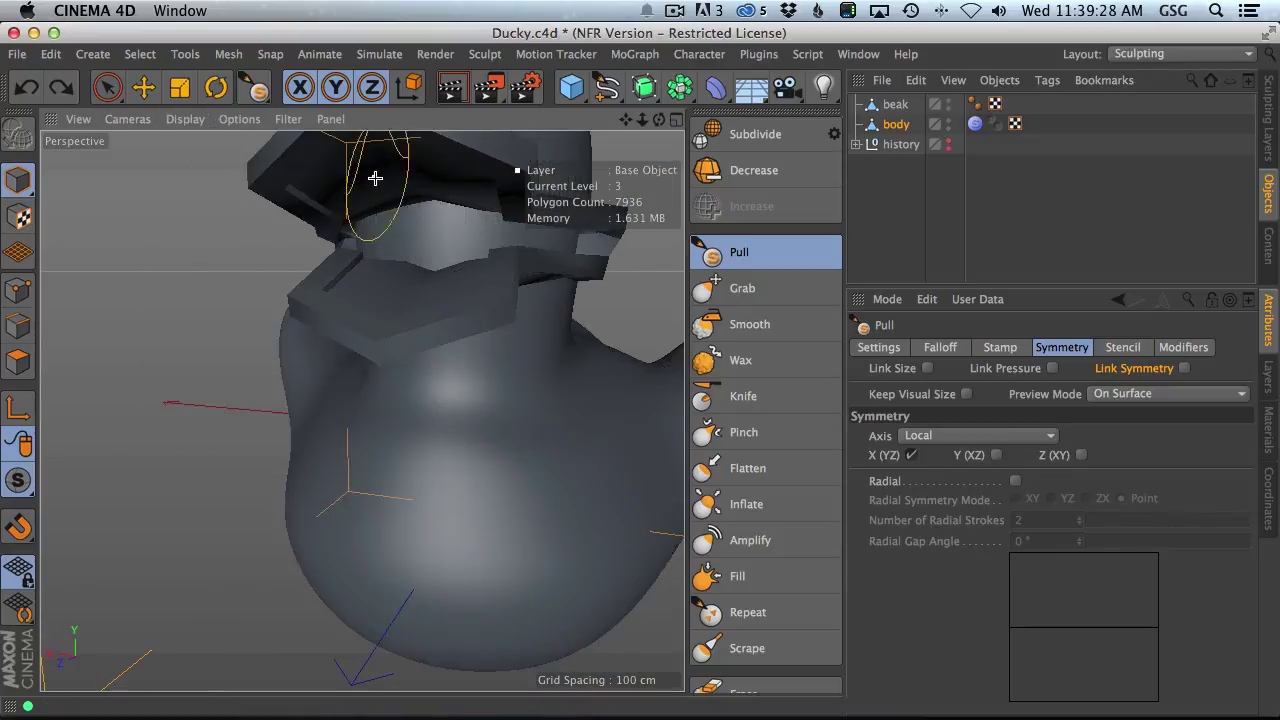
- Undo a test Pull stroke on the duck's body and set the brush size to about 38.58
left_click_drag(500, 395, 403, 406, "alt")
scroll(395, 414, "down", 5)
mouse_move(360, 450)
left_mouse_down()
mouse_move(311, 409)
mouse_move(292, 410)
left_mouse_up()
key("super+z")
middle_click_drag(343, 439, 361, 440)
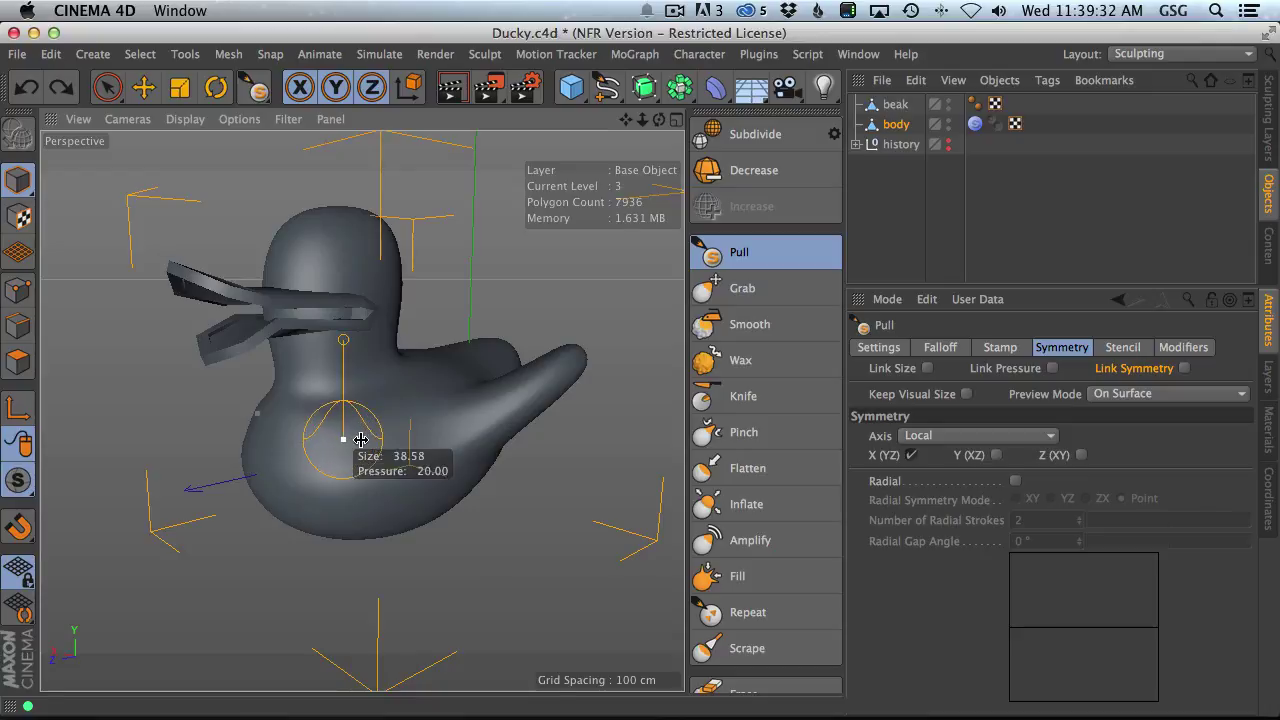
- Raise the upper chest with the X (YZ)-mirrored Pull brush and review the body from several sides
mouse_move(278, 433)
left_mouse_down()
mouse_move(400, 446)
mouse_move(343, 423)
left_mouse_up()
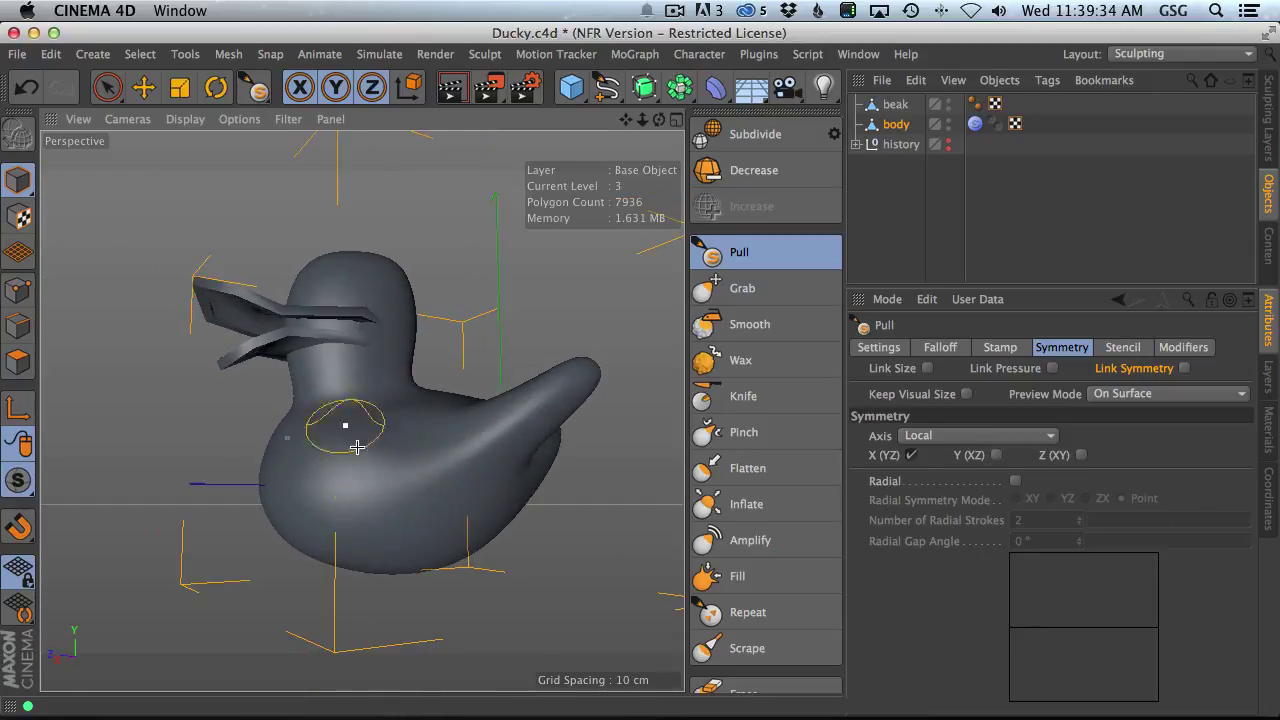
mouse_move(439, 528)
left_mouse_down("alt")
mouse_move(397, 523)
mouse_move(367, 568)
left_mouse_up("alt")
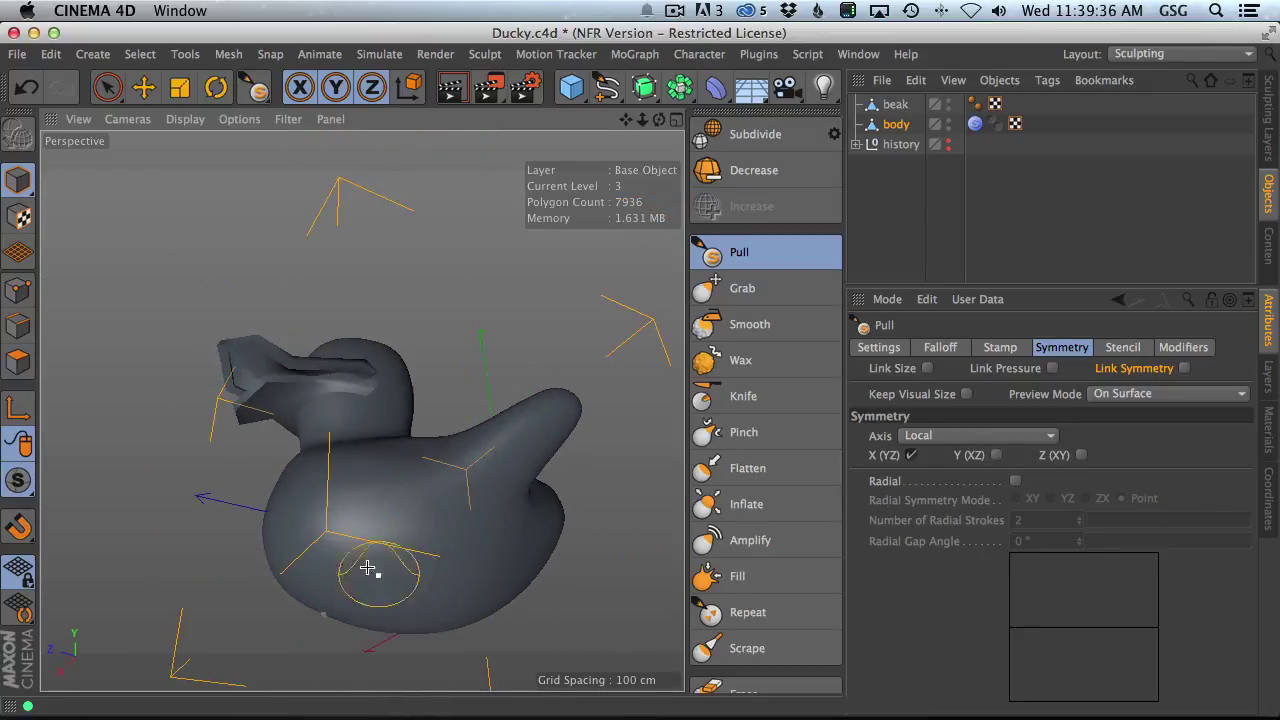
left_click_drag(497, 525, 431, 511, "alt")
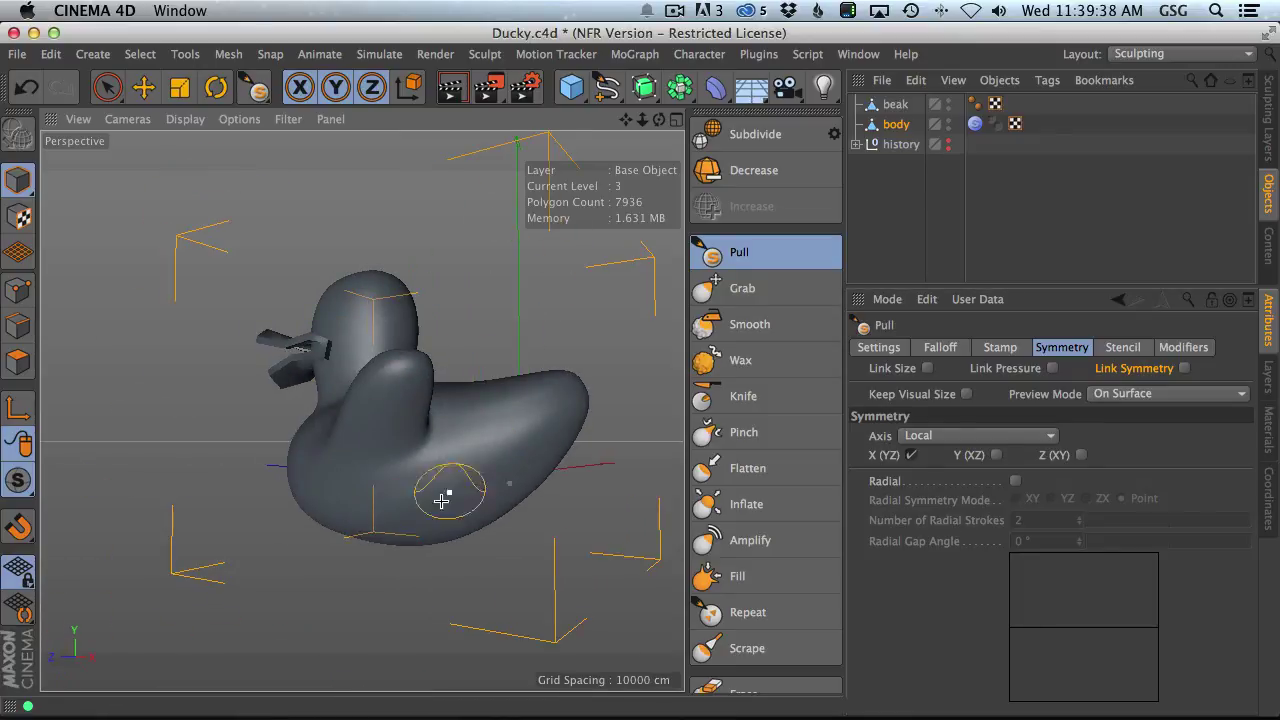
left_click_drag(513, 472, 446, 410, "alt")
mouse_move(545, 357)
left_mouse_down("alt")
mouse_move(523, 386)
mouse_move(448, 370)
mouse_move(480, 374)
mouse_move(346, 300)
mouse_move(443, 297)
mouse_move(412, 371)
left_mouse_up("alt")
mouse_move(335, 381)
left_mouse_down("alt")
mouse_move(431, 400)
mouse_move(477, 354)
mouse_move(455, 383)
mouse_move(594, 363)
mouse_move(402, 375)
left_mouse_up("alt")
left_click_drag(497, 407, 465, 260, "alt")
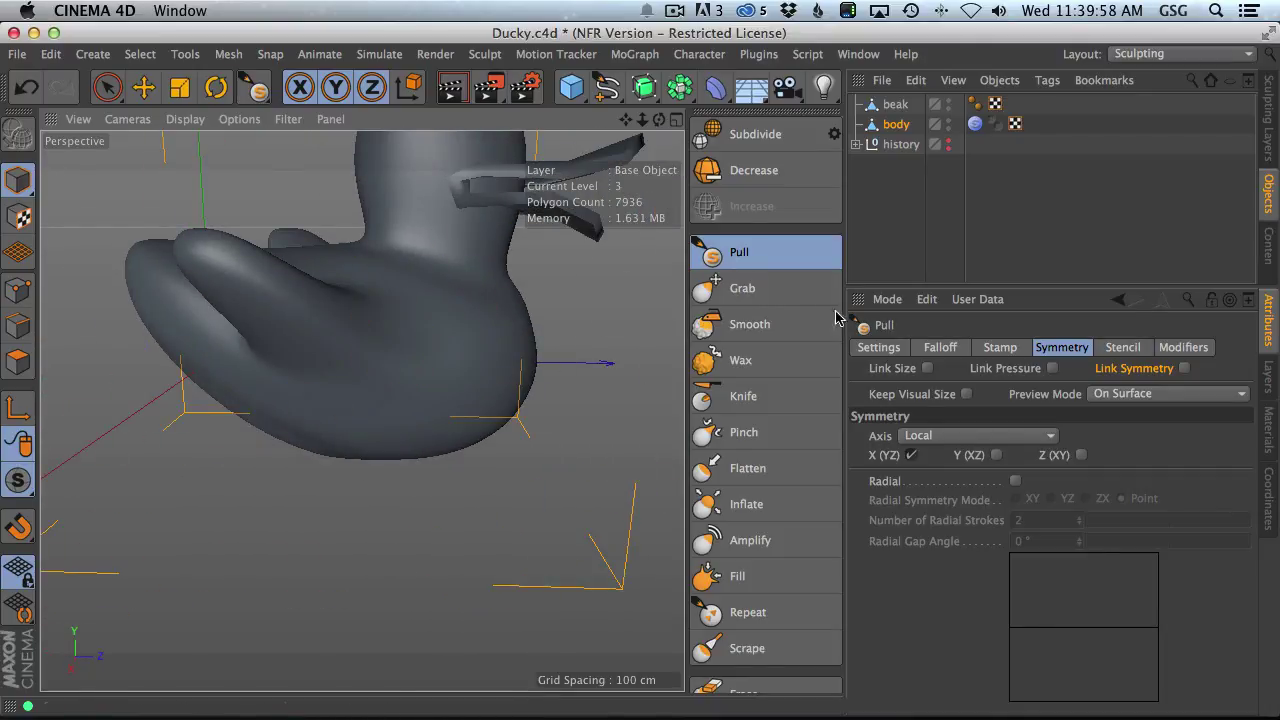
- Build up the shoulders at the base of the neck with mirrored Pull brush strokes
right_click_drag(349, 269, 346, 331, "alt")
middle_click_drag(346, 331, 379, 373, "alt")
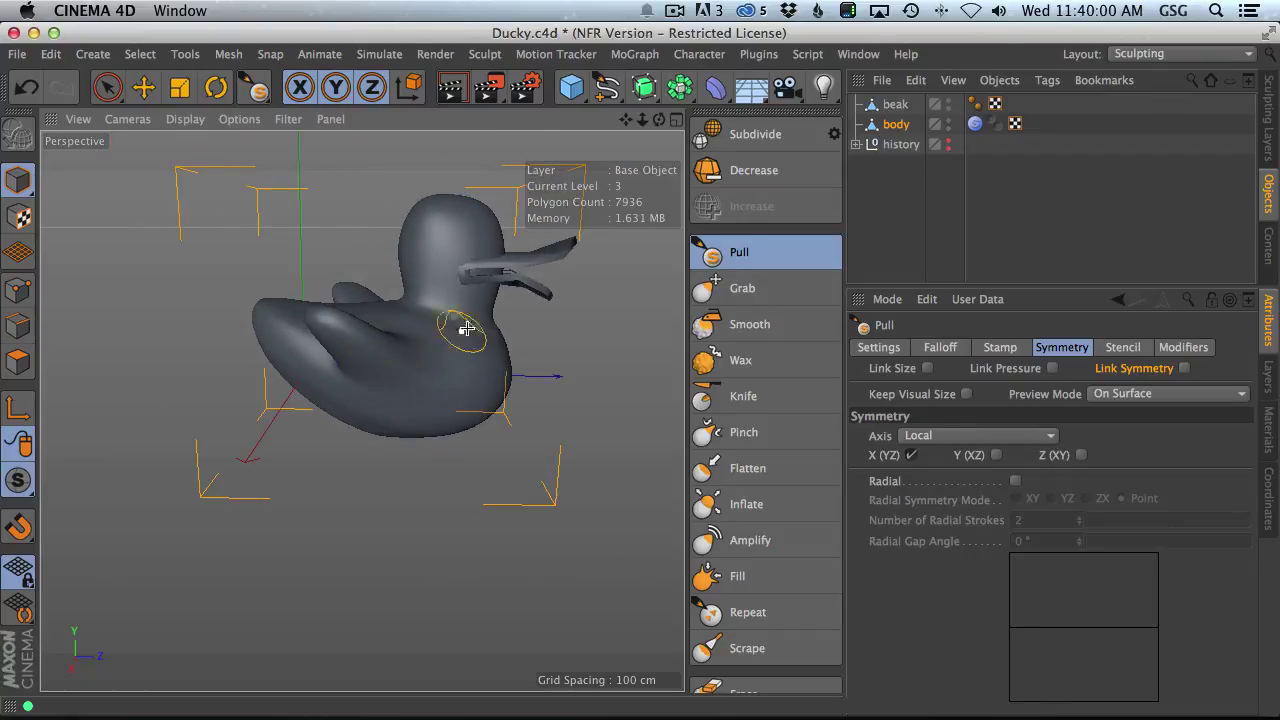
left_click_drag(466, 329, 434, 339, "alt")
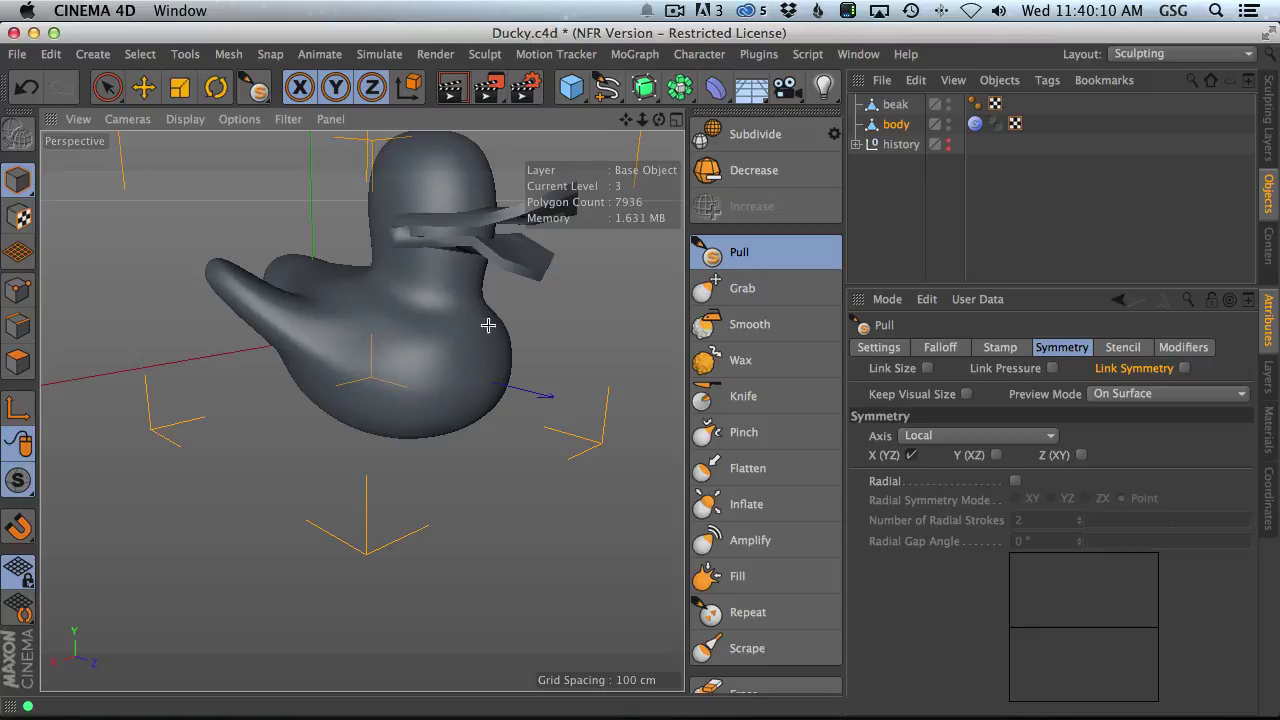
mouse_move(436, 278)
left_mouse_down("alt")
mouse_move(371, 306)
mouse_move(446, 386)
mouse_move(466, 303)
mouse_move(285, 335)
mouse_move(334, 337)
mouse_move(389, 429)
mouse_move(420, 437)
mouse_move(351, 509)
mouse_move(443, 300)
left_mouse_up("alt")
mouse_move(634, 294)
left_mouse_down("alt")
mouse_move(399, 384)
mouse_move(400, 429)
mouse_move(394, 374)
mouse_move(383, 409)
left_mouse_up("alt")
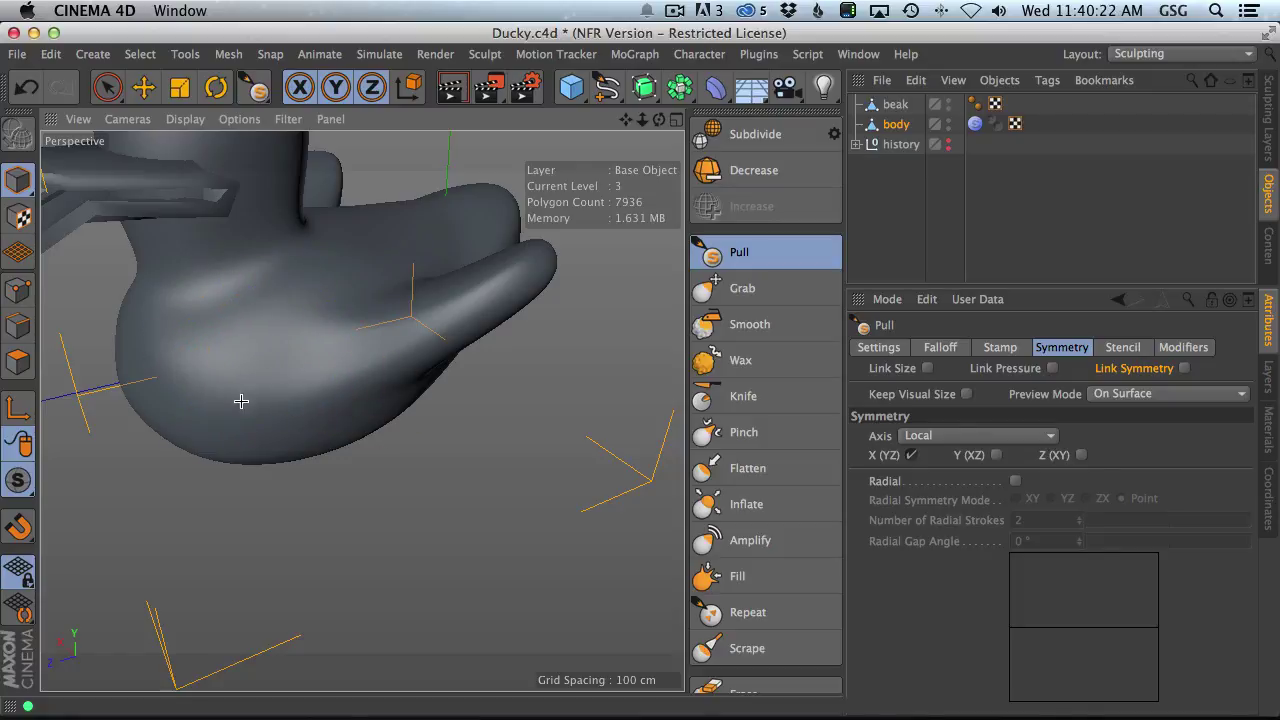
- Adjust the Pull brush strength and sculpt fuller wing bases on both sides of the body
mouse_move(276, 335)
middle_mouse_down()
mouse_move(236, 363)
mouse_move(280, 364)
middle_mouse_up()
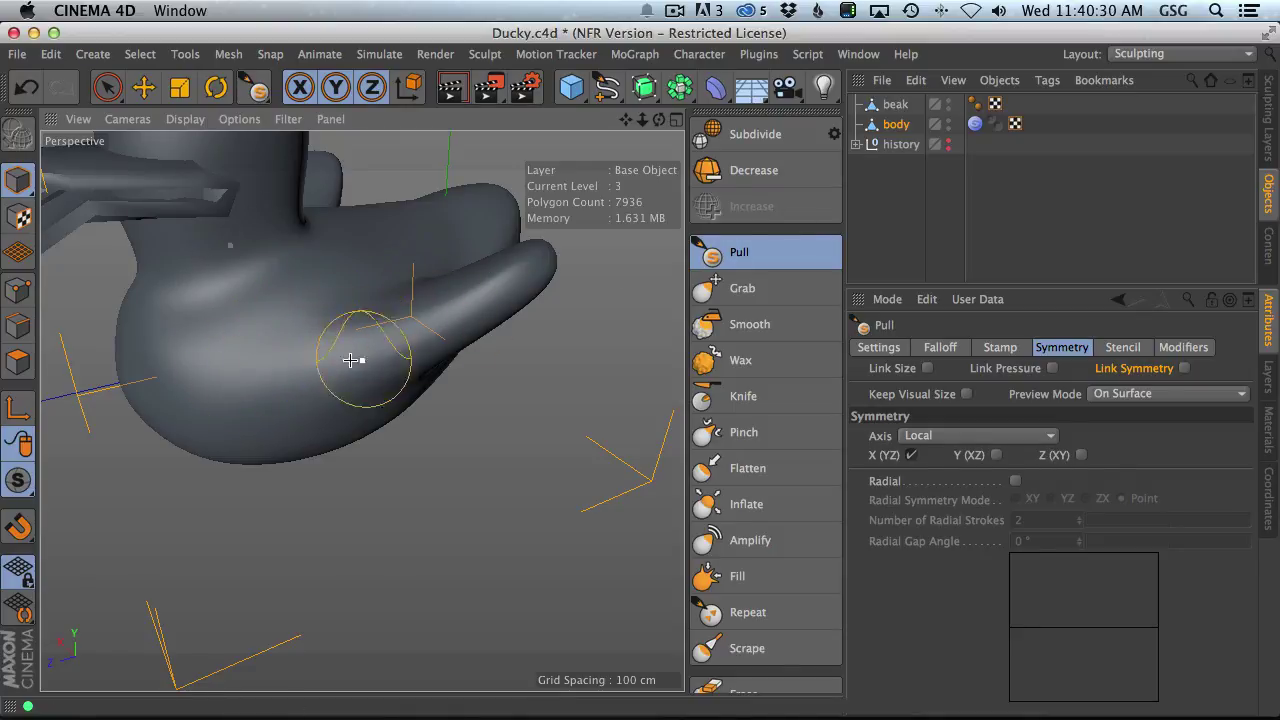
mouse_move(350, 360)
left_mouse_down("alt")
mouse_move(320, 355)
mouse_move(369, 337)
left_mouse_up("alt")
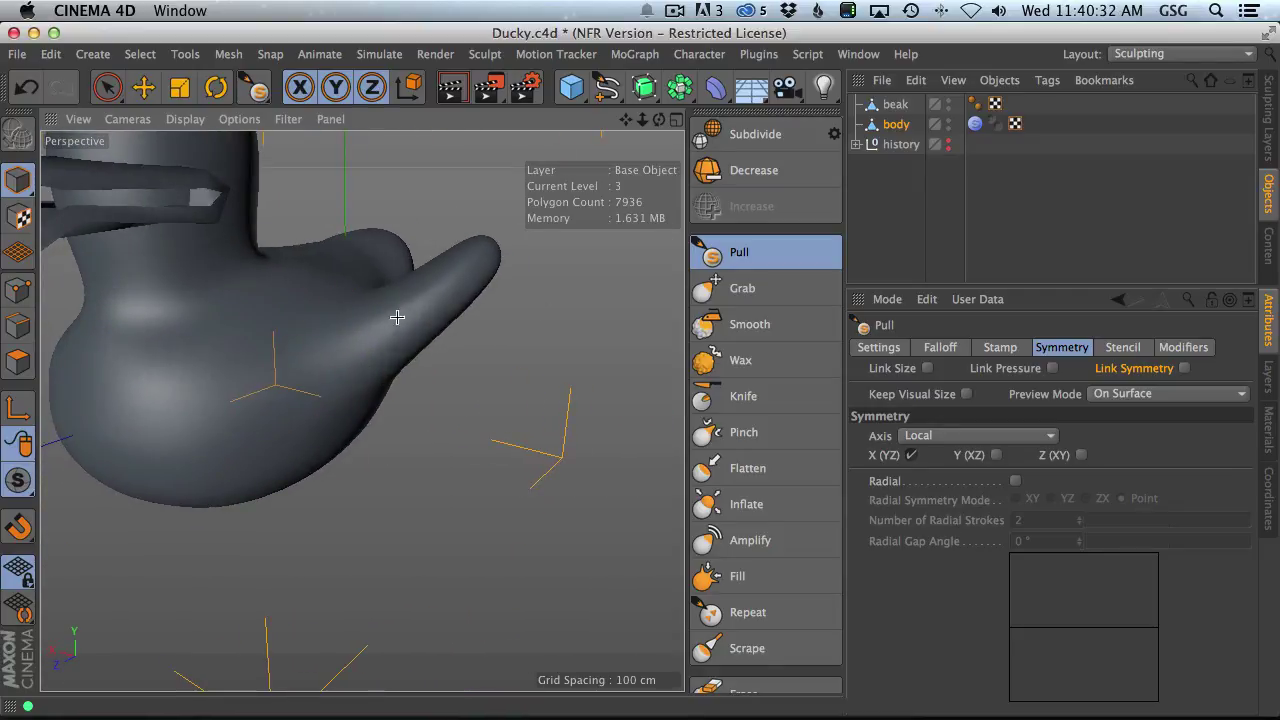
mouse_move(461, 302)
left_mouse_down("alt")
mouse_move(437, 323)
mouse_move(455, 357)
left_mouse_up("alt")
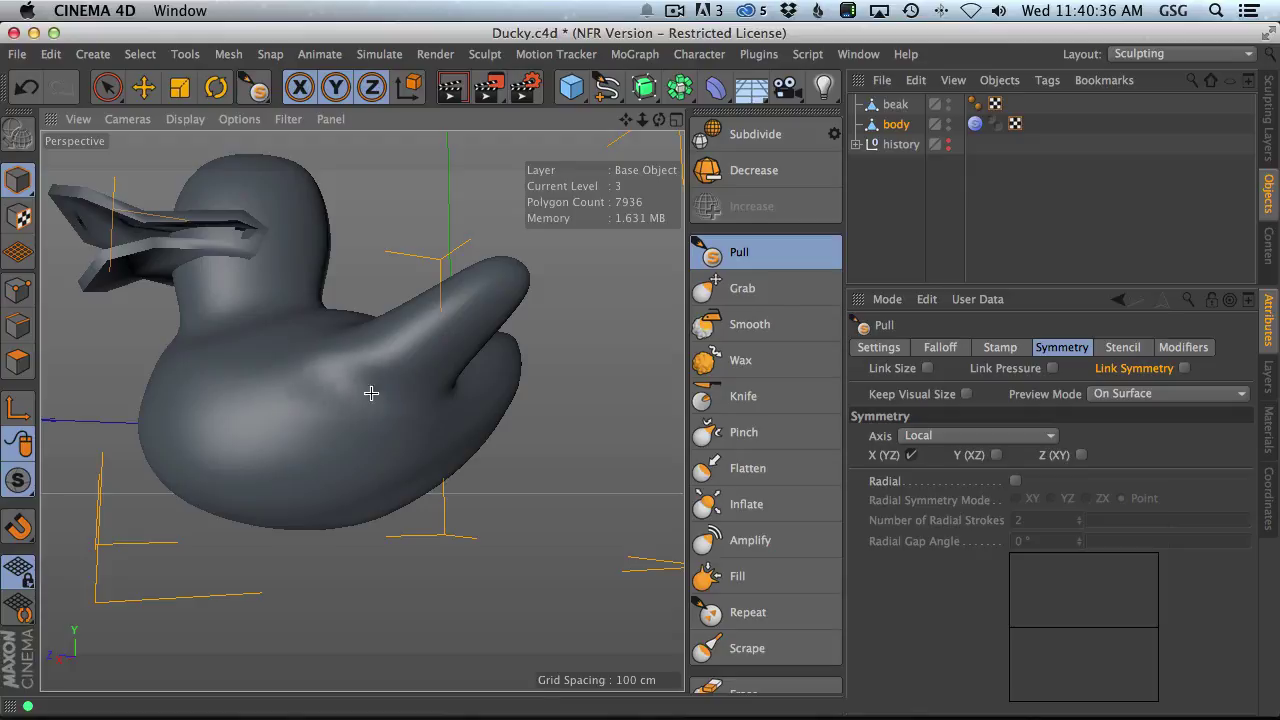
left_click_drag(434, 380, 249, 361, "alt")
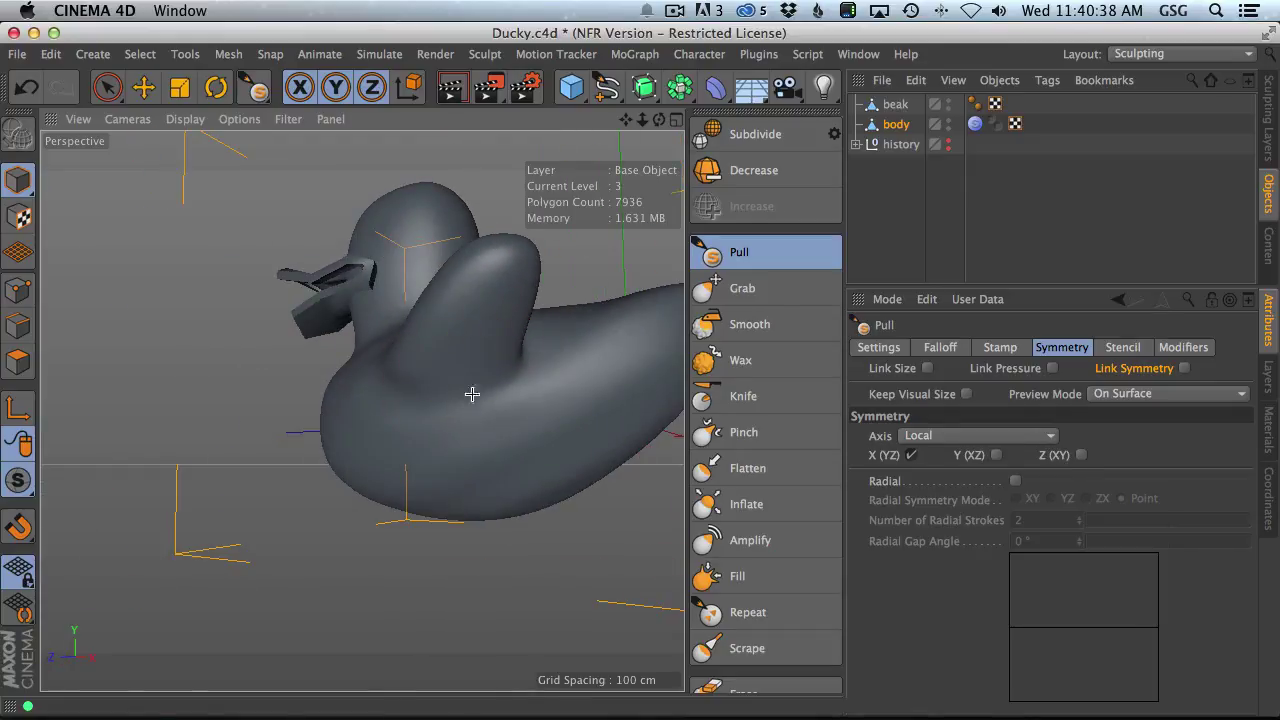
mouse_move(518, 369)
left_mouse_down("alt")
mouse_move(384, 316)
mouse_move(409, 331)
mouse_move(453, 274)
left_mouse_up("alt")
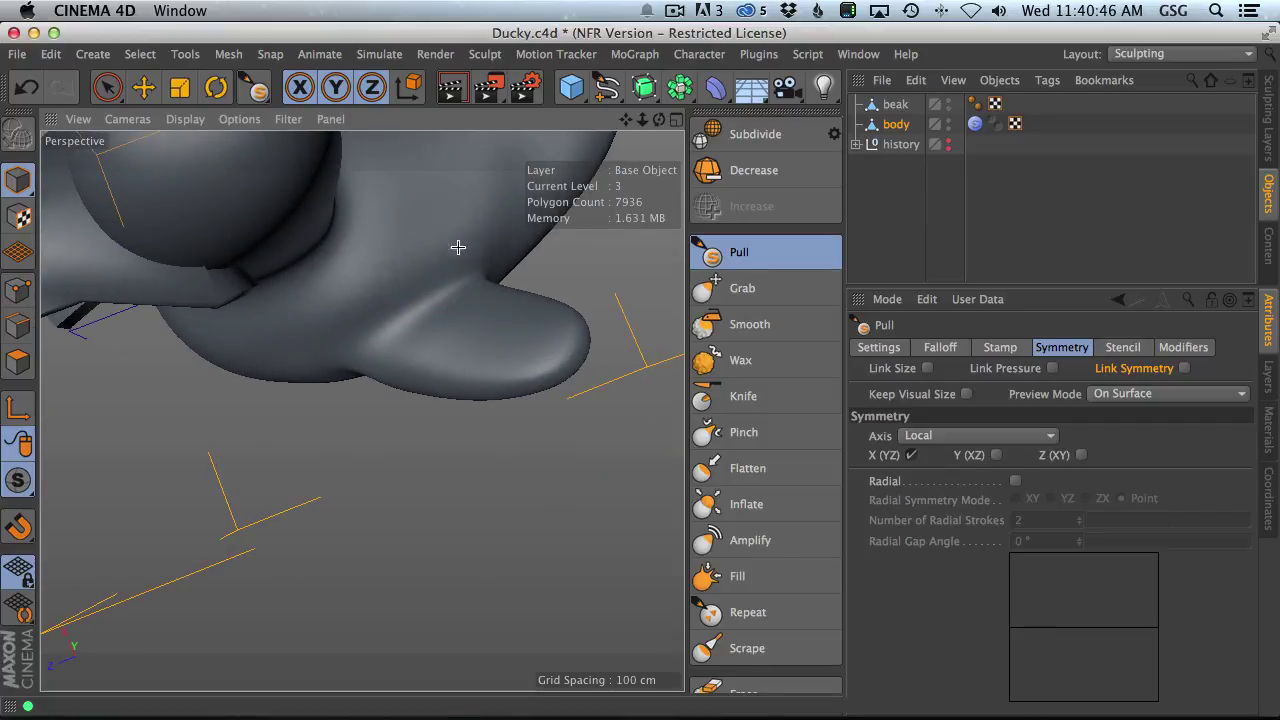
mouse_move(434, 357)
left_mouse_down("alt")
mouse_move(349, 240)
mouse_move(206, 247)
left_mouse_up("alt")
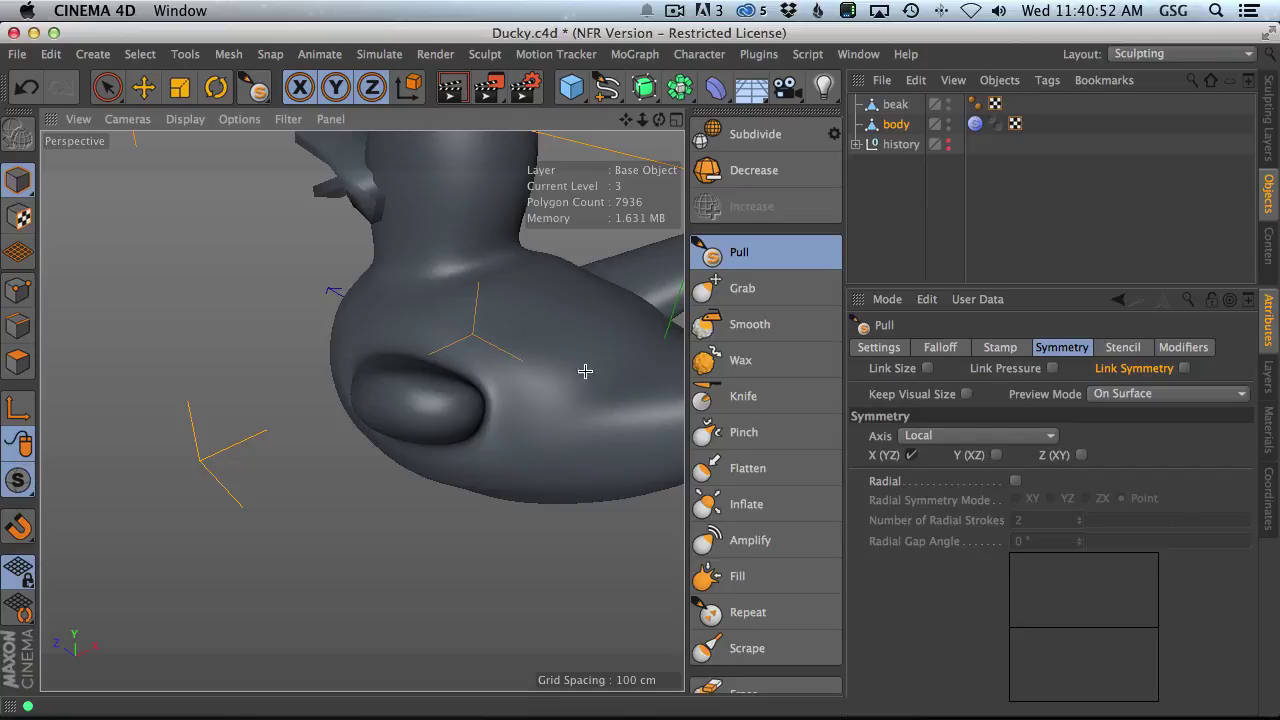
left_click_drag(563, 323, 571, 353, "alt")
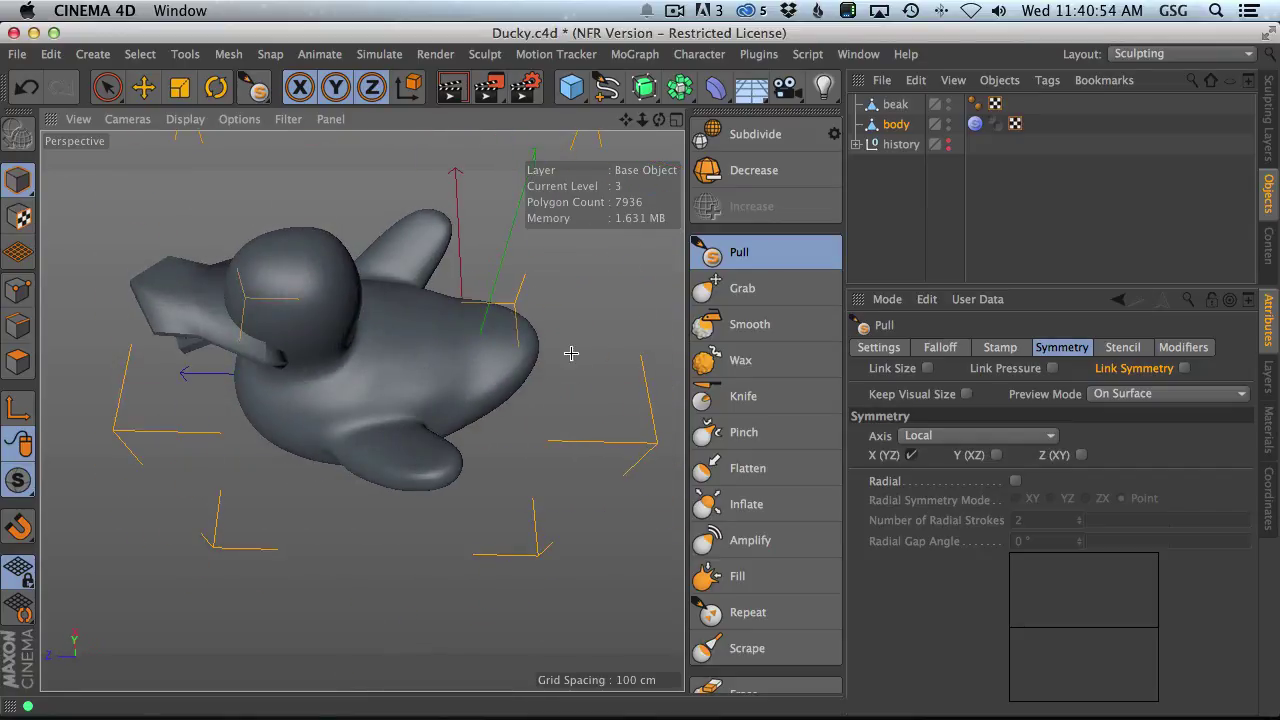
- Try to stretch the duck's head backward with the Grab brush, and undo the stroke
left_click(742, 289)
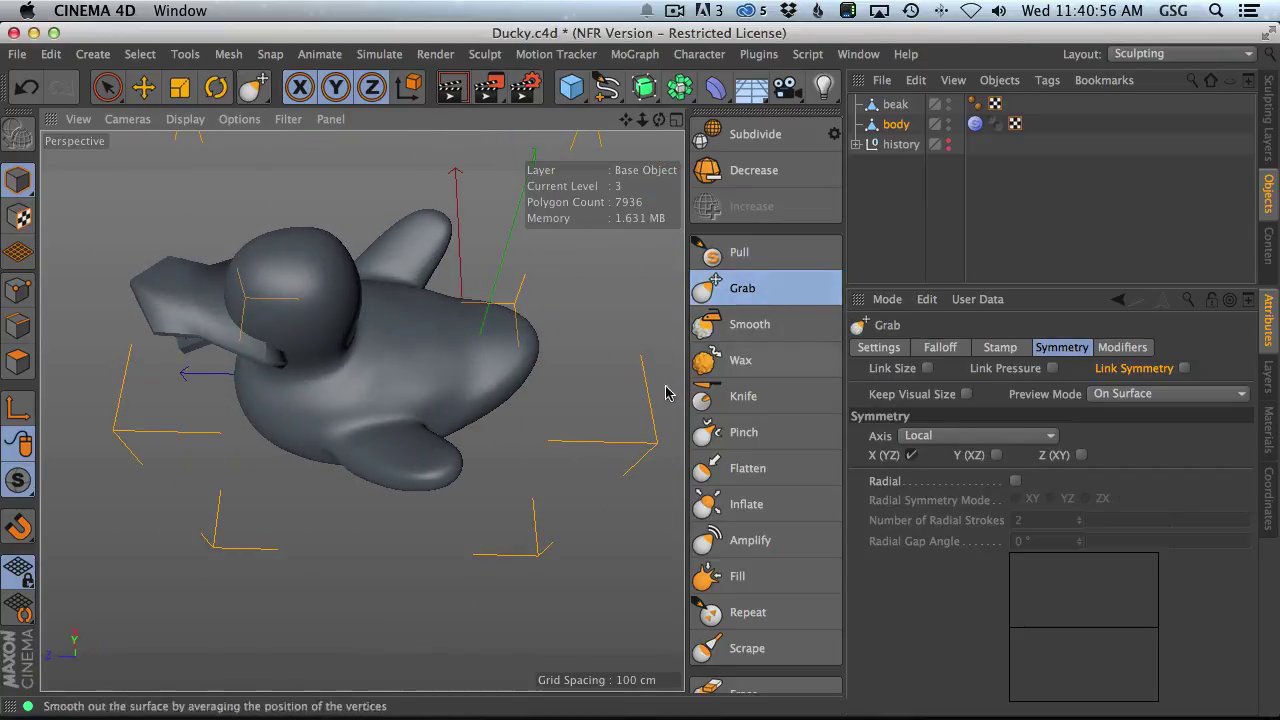
left_click_drag(427, 391, 442, 307, "alt")
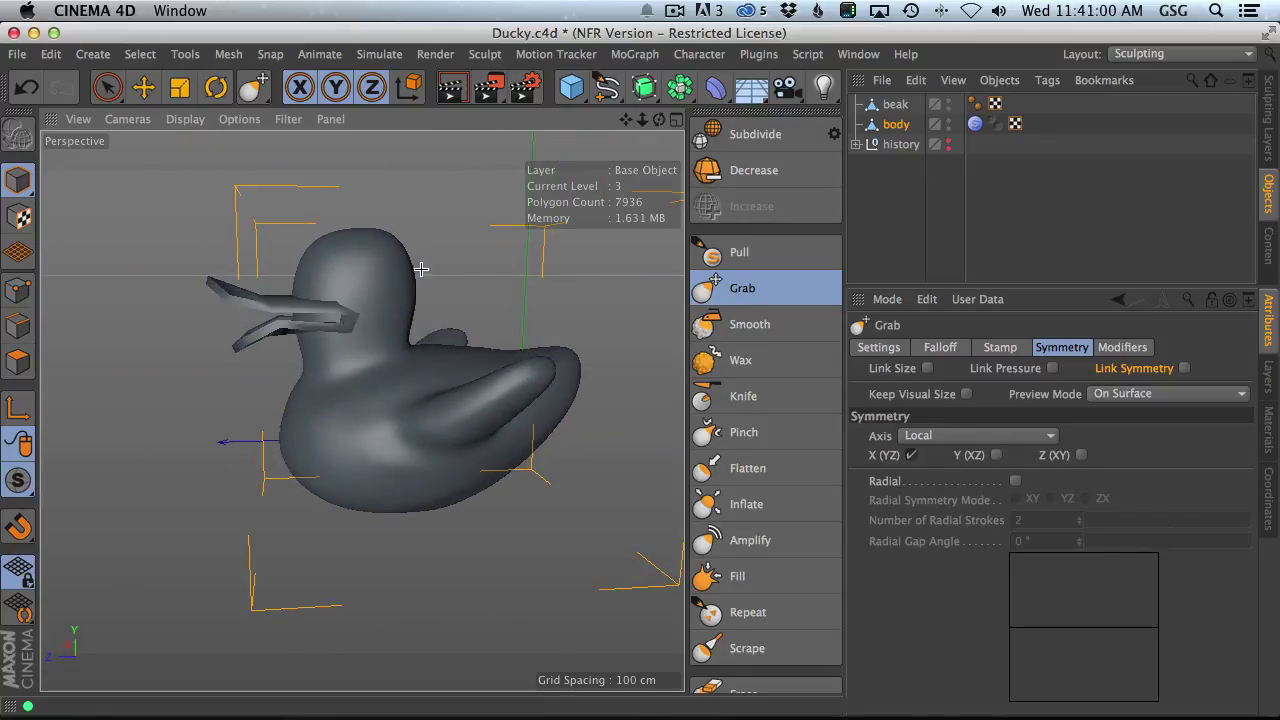
mouse_move(380, 263)
left_mouse_down()
mouse_move(429, 206)
mouse_move(651, 277)
mouse_move(697, 274)
mouse_move(597, 275)
left_mouse_up()
key("ctrl+z")
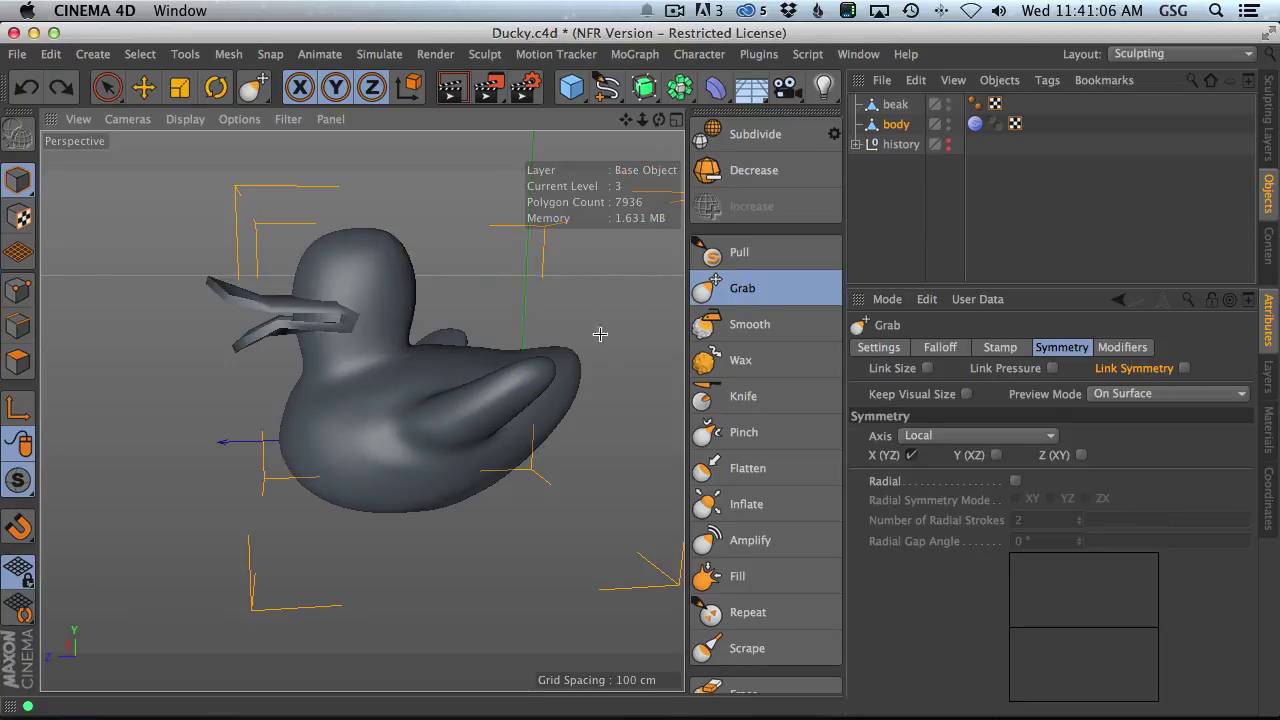
- Build up the chest and the area in front of the wings with the mirrored Wax brush, and display the brush's general settings
left_click_drag(417, 366, 705, 292, "alt")
left_click(740, 360)
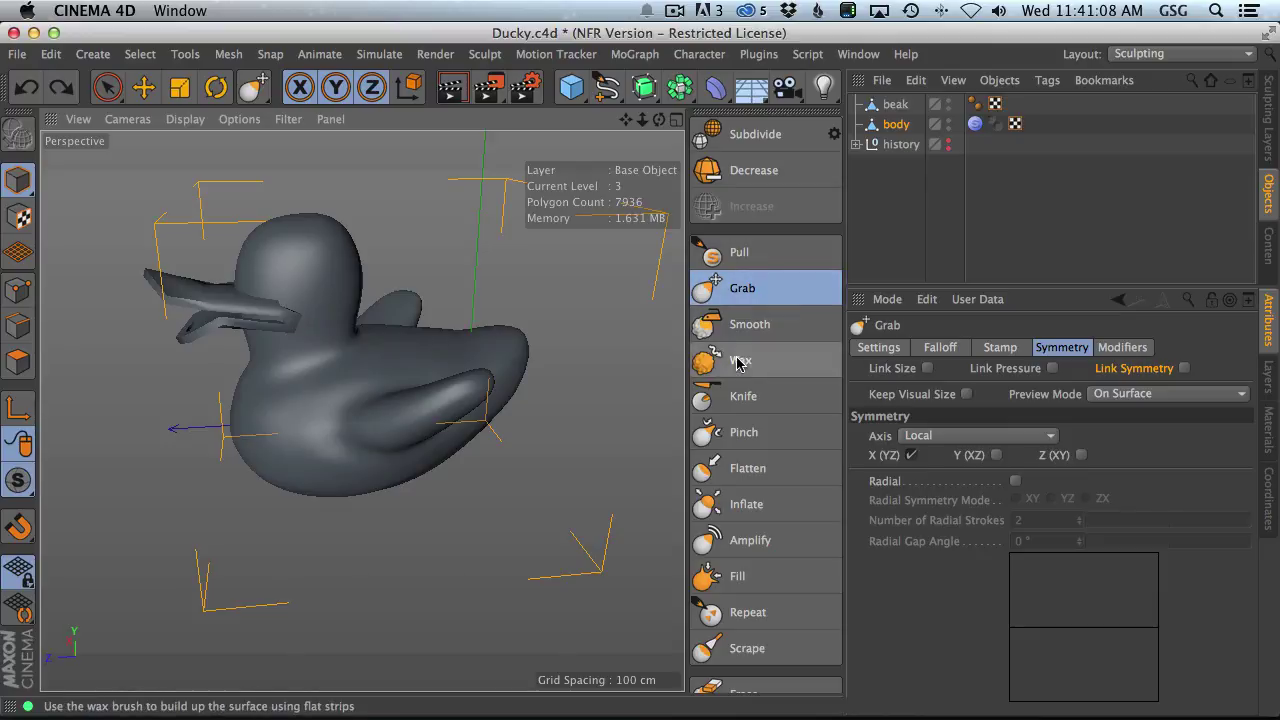
left_click_drag(477, 383, 383, 366, "alt")
scroll(420, 350, "up", 3)
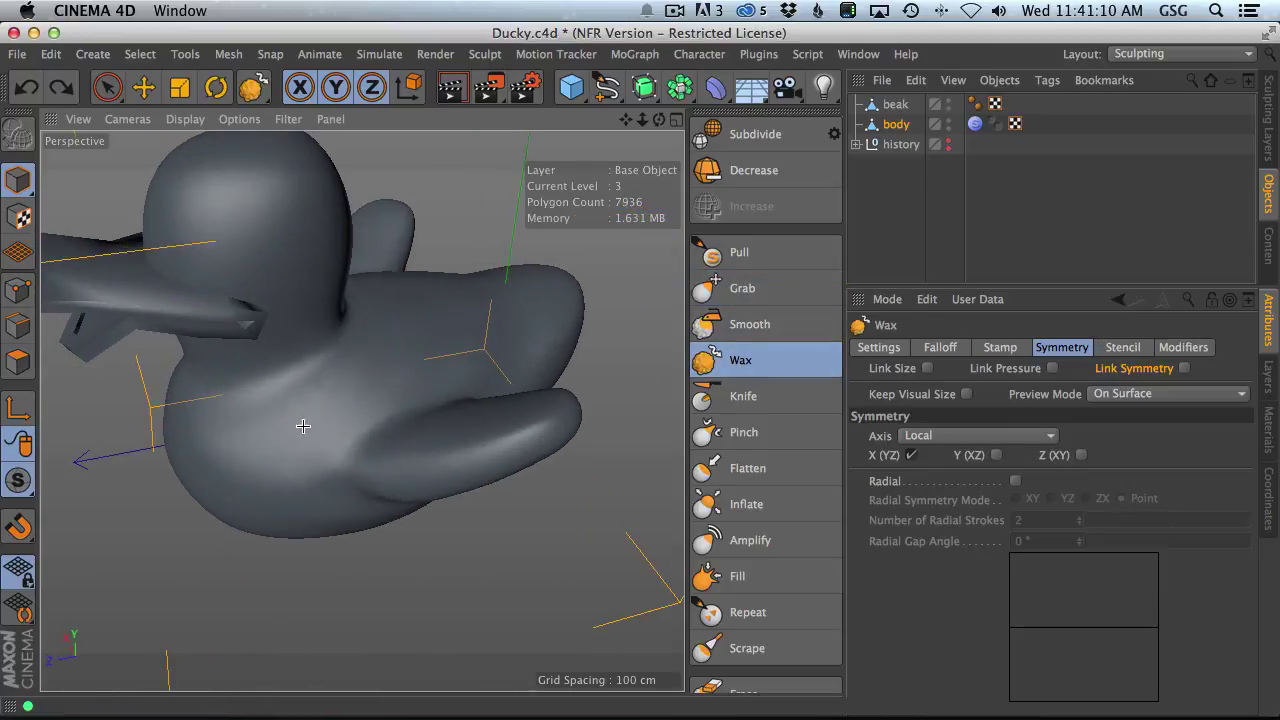
left_click_drag(317, 425, 329, 414, "alt")
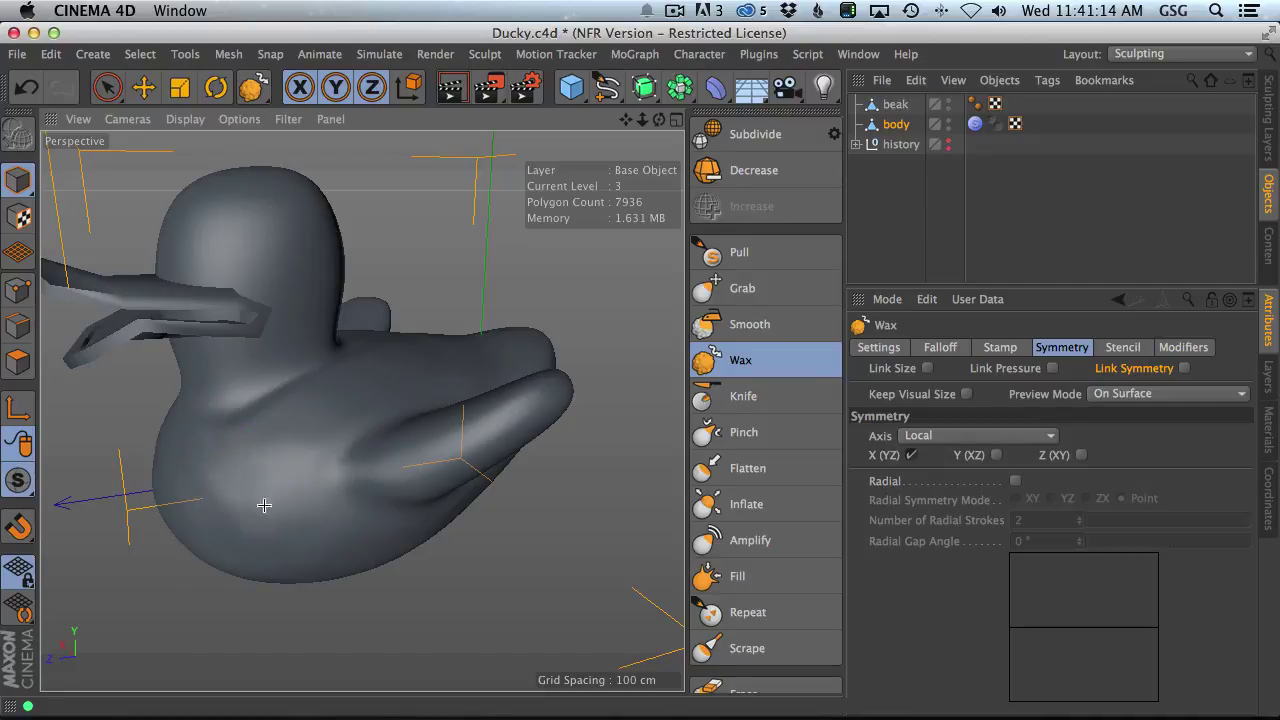
left_click_drag(212, 462, 363, 363, "alt")
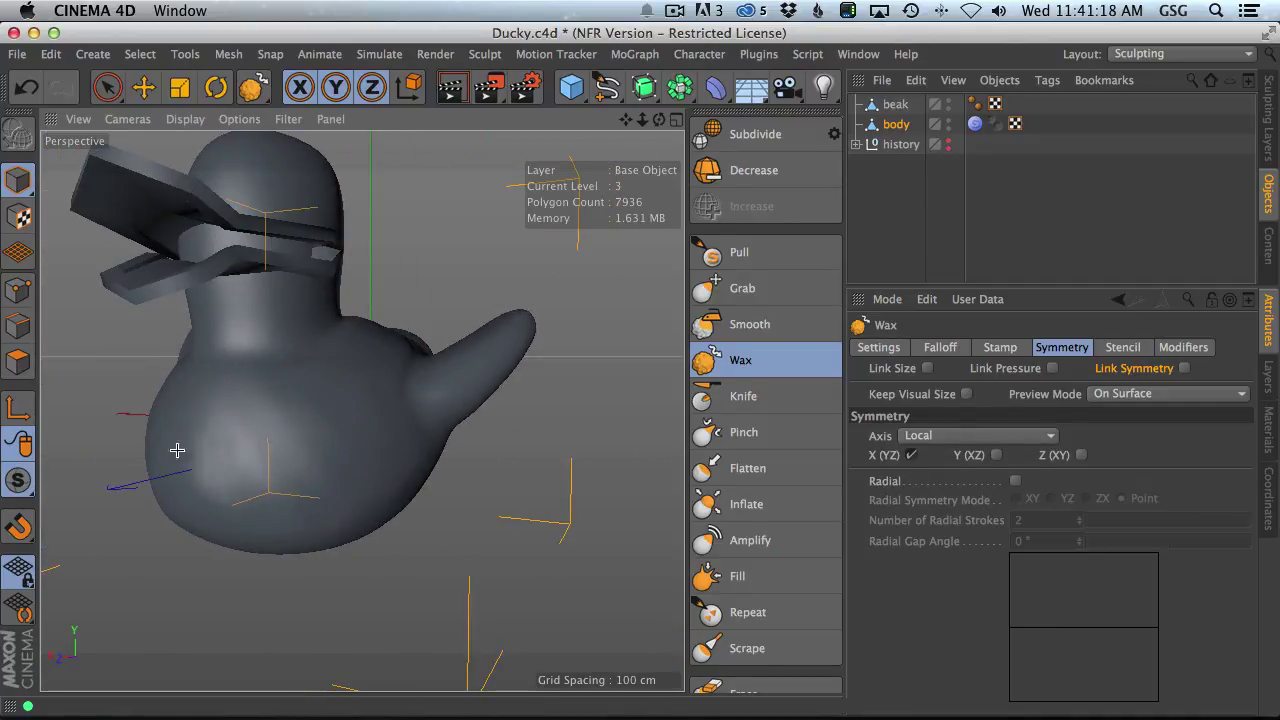
mouse_move(177, 449)
left_mouse_down("alt")
mouse_move(314, 429)
mouse_move(352, 452)
mouse_move(300, 463)
left_mouse_up("alt")
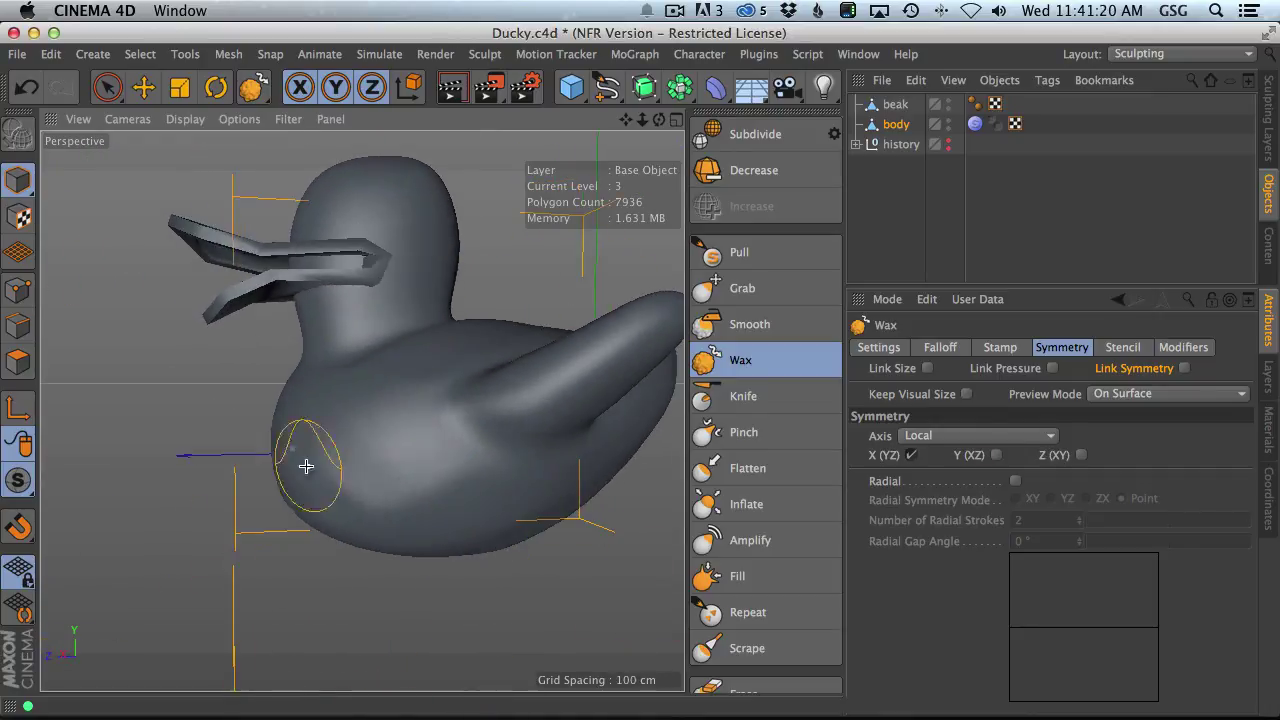
mouse_move(491, 491)
left_mouse_down("alt")
mouse_move(466, 429)
mouse_move(343, 452)
mouse_move(500, 514)
mouse_move(475, 368)
left_mouse_up("alt")
left_click(880, 348)
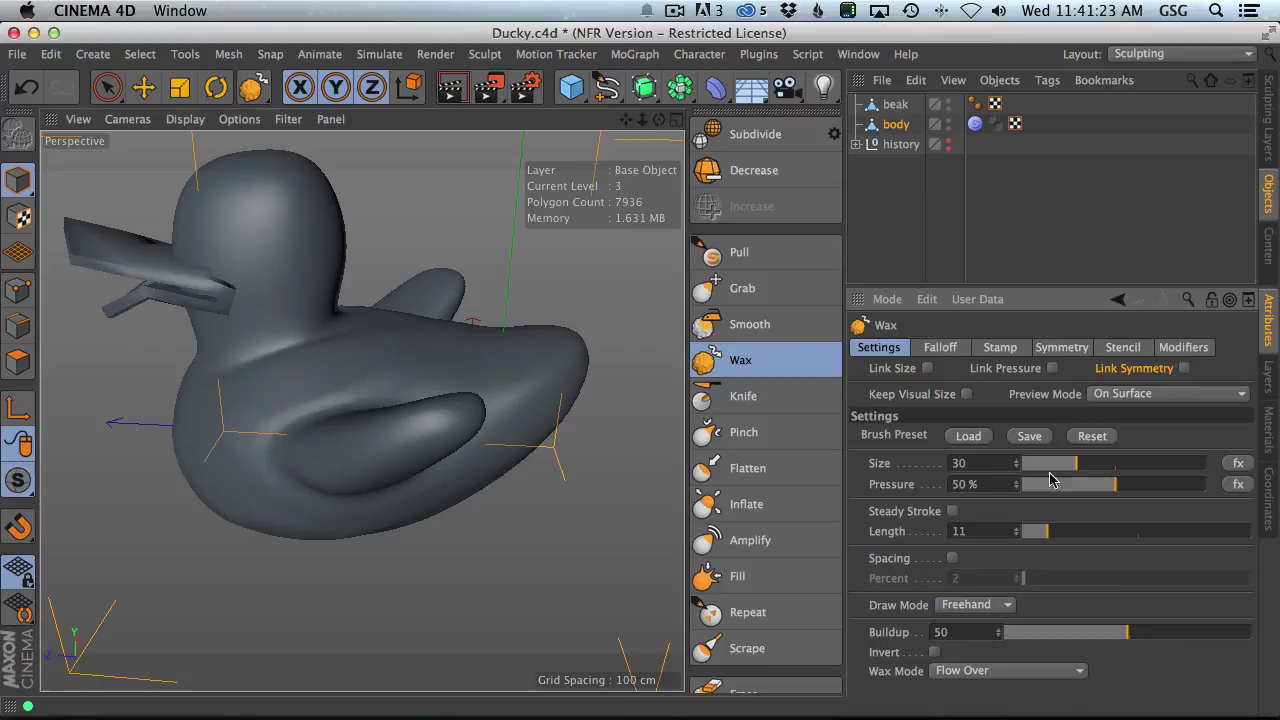
- Keep the Wax mode on Flow Over, reduce the brush size to 16.205 and fill in the body above the wing
left_click(940, 674)
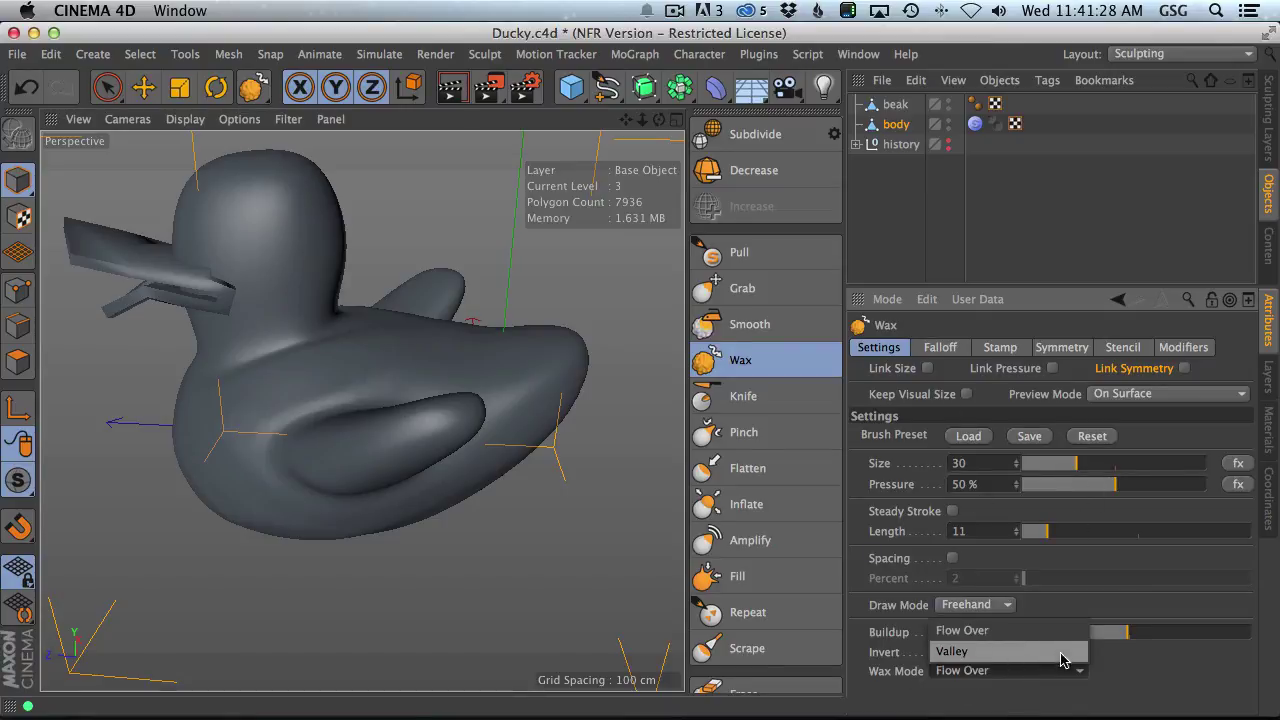
left_click(991, 631)
mouse_move(411, 428)
left_mouse_down("alt")
mouse_move(414, 400)
mouse_move(380, 390)
left_mouse_up("alt")
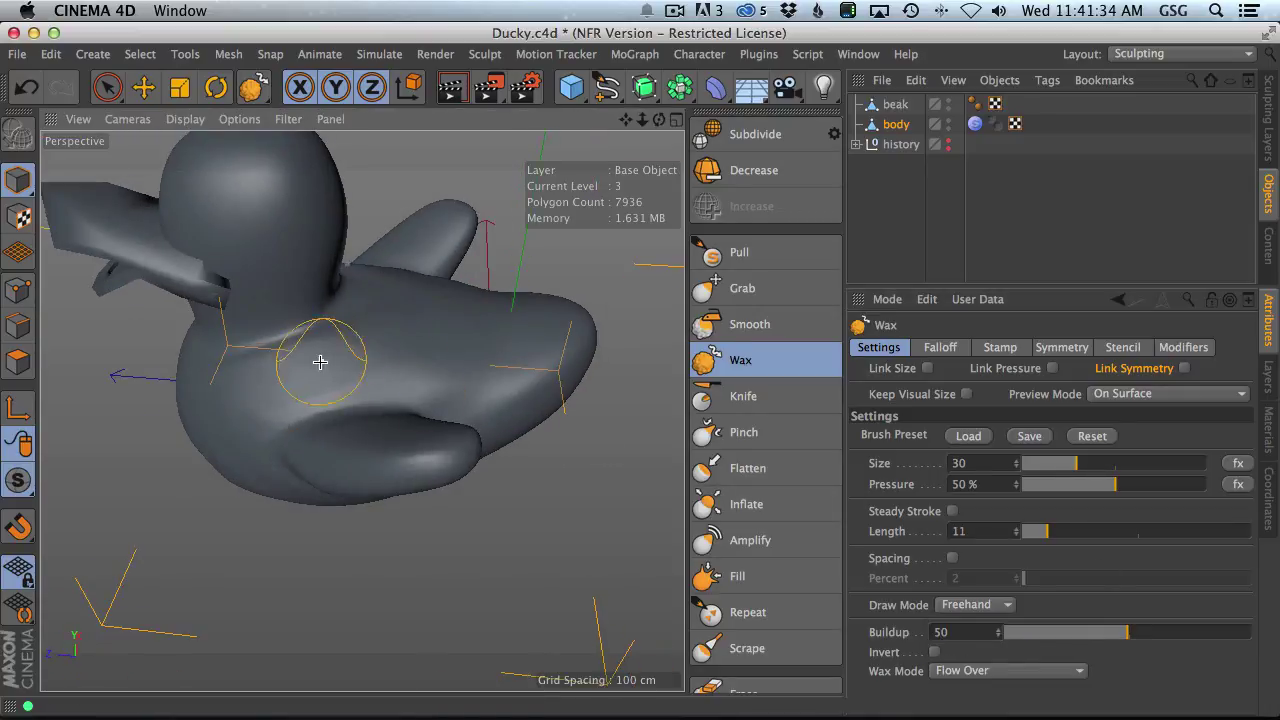
middle_click_drag(318, 366, 280, 377)
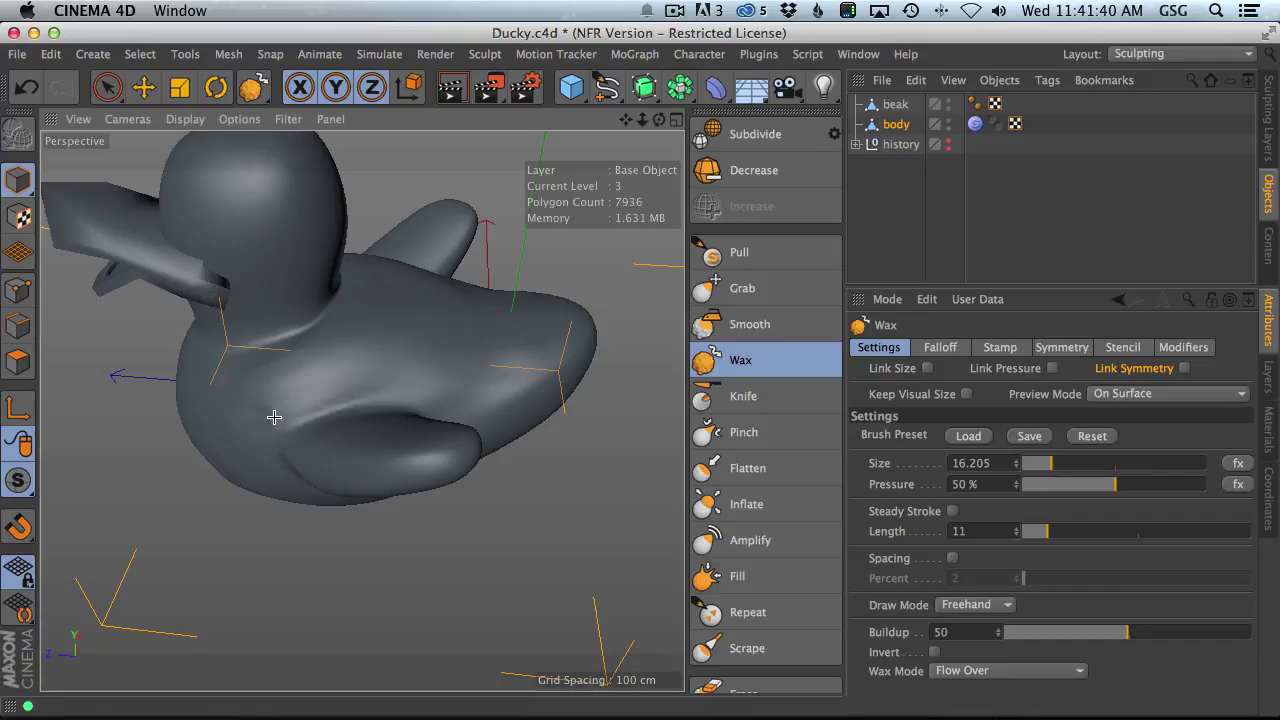
- Sculpt diagonal Wax strokes across the underside of the body with the brush at size 7.764 and 89% pressure
left_click_drag(386, 331, 248, 406, "alt")
left_click_drag(259, 460, 309, 391, "alt")
mouse_move(427, 451)
left_mouse_down("alt")
mouse_move(371, 429)
mouse_move(400, 454)
mouse_move(363, 471)
mouse_move(306, 563)
mouse_move(480, 385)
left_mouse_up("alt")
mouse_move(410, 392)
middle_mouse_down()
mouse_move(389, 397)
mouse_move(481, 342)
middle_mouse_up()
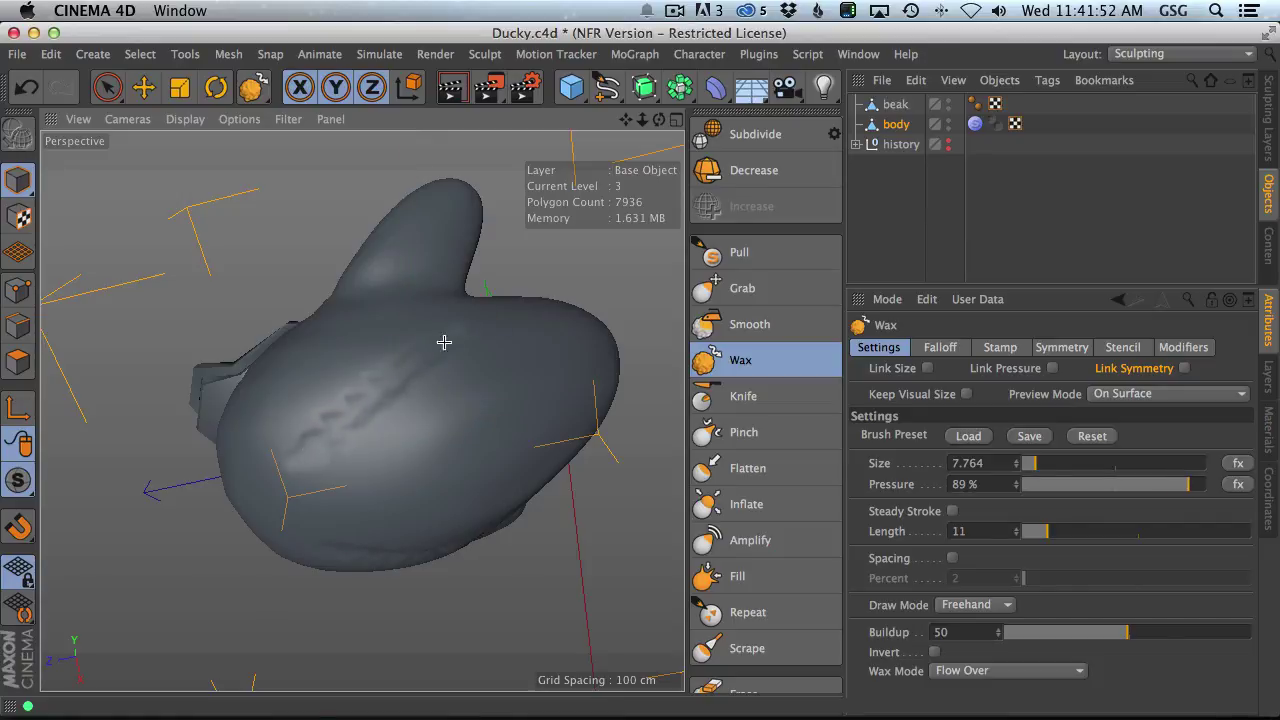
middle_click_drag(405, 396, 409, 377)
left_click_drag(337, 443, 316, 444)
- Set the Wax brush to size 40.524 and 95% pressure, test it on the belly below the wing, and undo the stroke
mouse_move(438, 353)
left_mouse_down("alt")
mouse_move(380, 403)
mouse_move(446, 440)
mouse_move(440, 430)
left_mouse_up("alt")
mouse_move(360, 345)
middle_mouse_down()
mouse_move(369, 357)
mouse_move(345, 332)
middle_mouse_up()
mouse_move(345, 332)
left_mouse_down()
mouse_move(410, 438)
mouse_move(531, 514)
mouse_move(351, 338)
left_mouse_up()
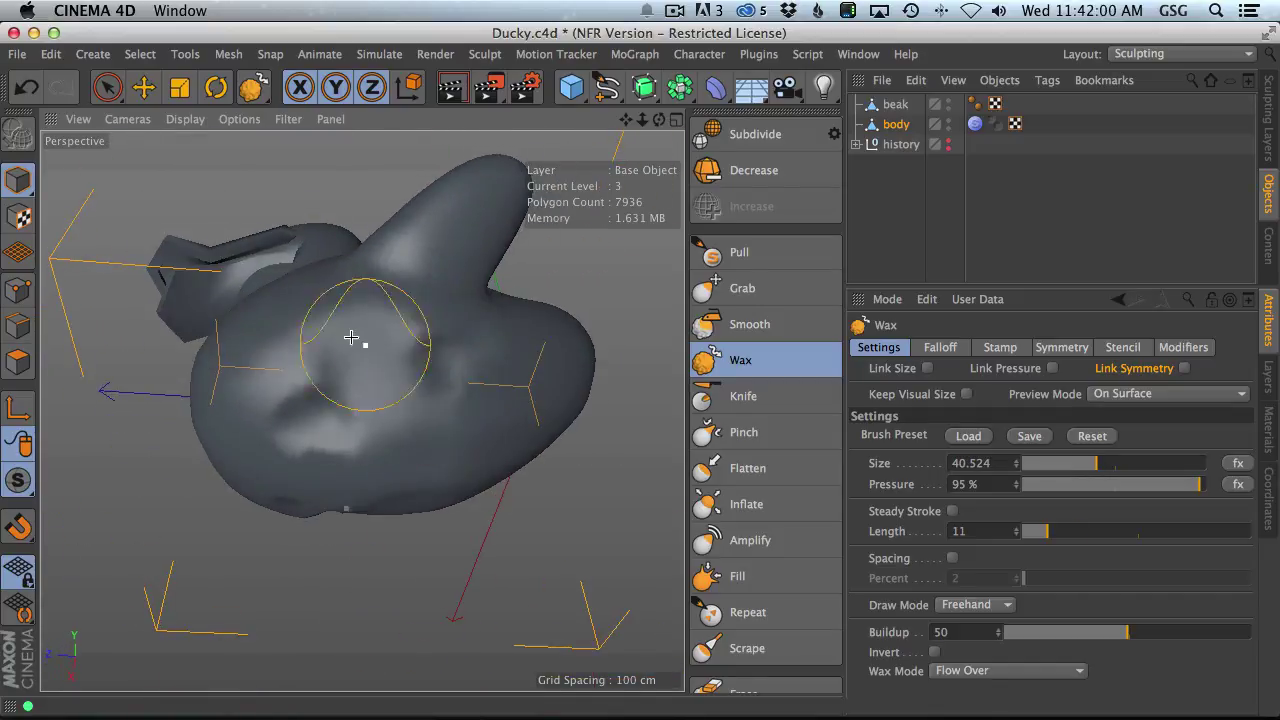
mouse_move(437, 420)
left_mouse_down("alt")
mouse_move(157, 443)
mouse_move(309, 391)
mouse_move(400, 380)
left_mouse_up("alt")
key("super+z")
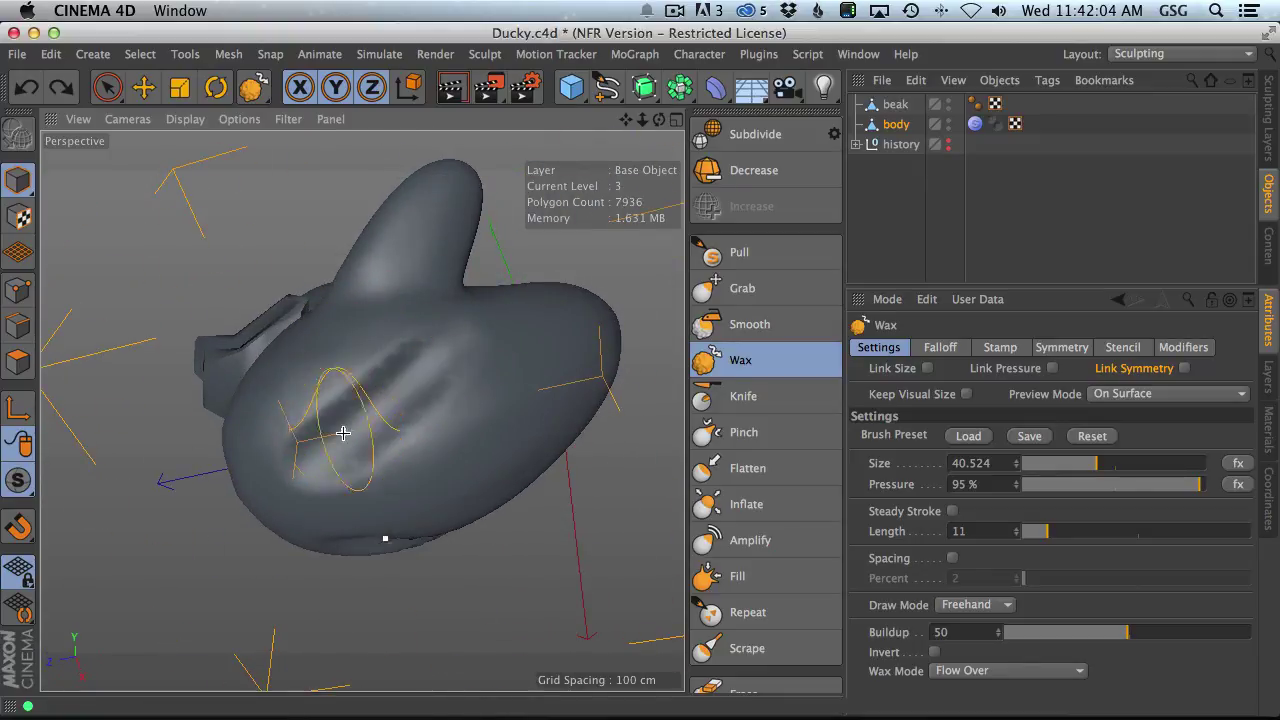
- Try the Valley wax mode with a stroke across the belly, and undo the last strokes
left_click(1000, 674)
left_click(951, 651)
left_click_drag(417, 370, 309, 306, "alt")
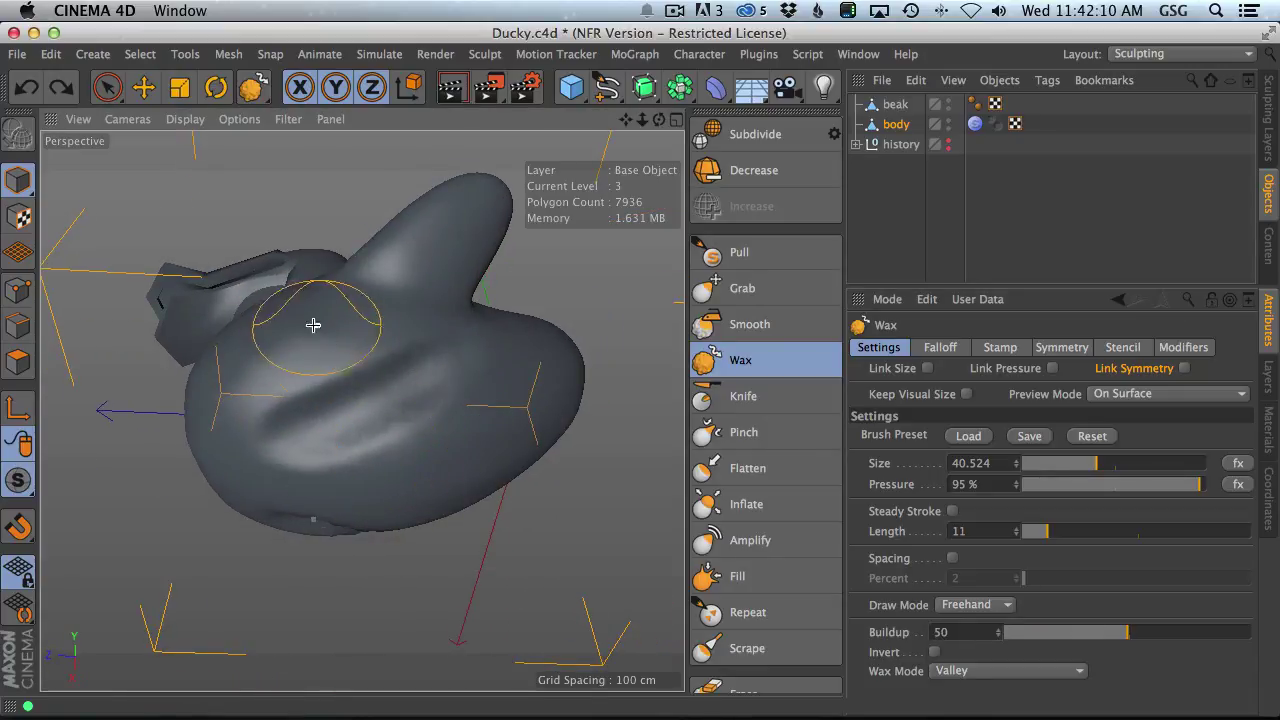
left_click_drag(349, 364, 408, 476)
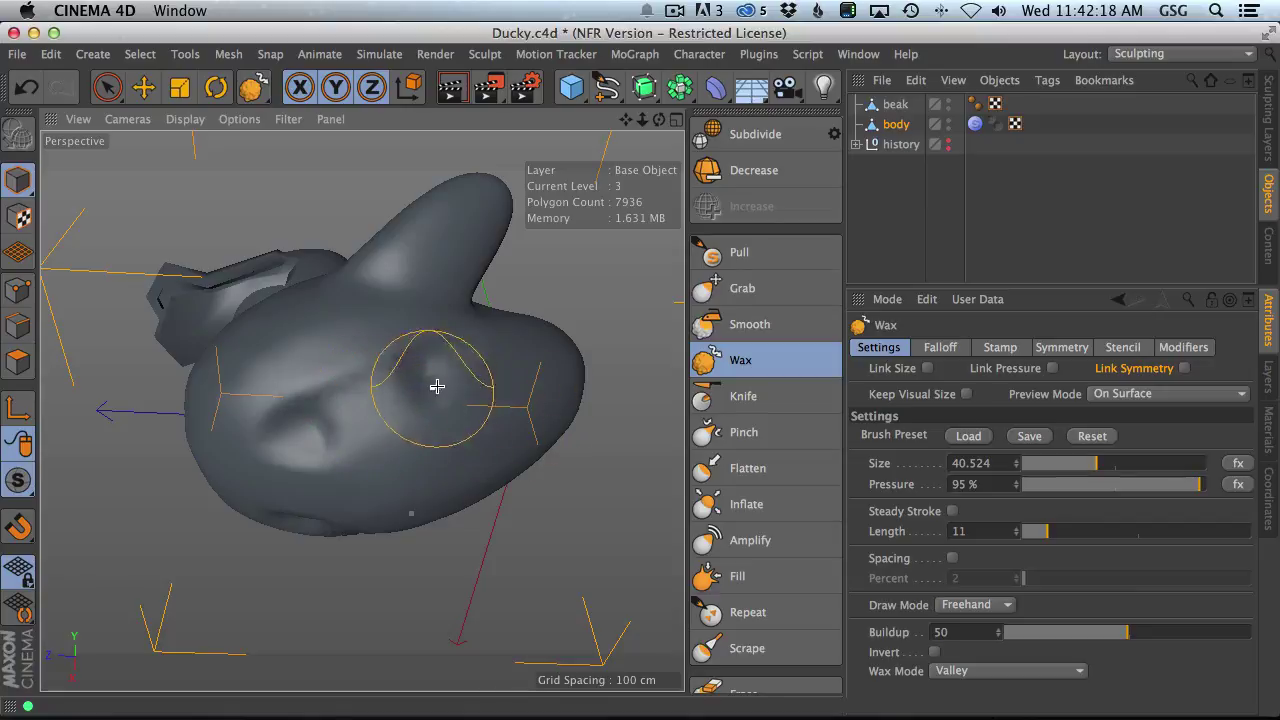
key("super+z")
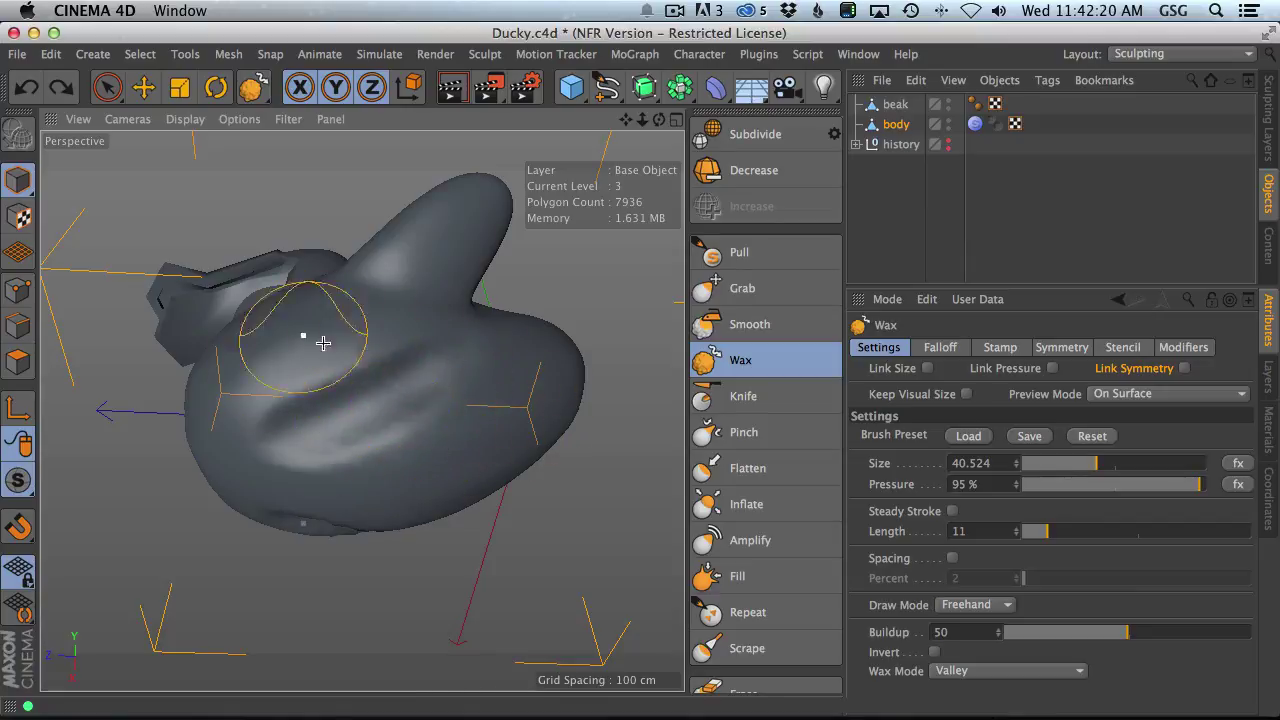
key("super+z")
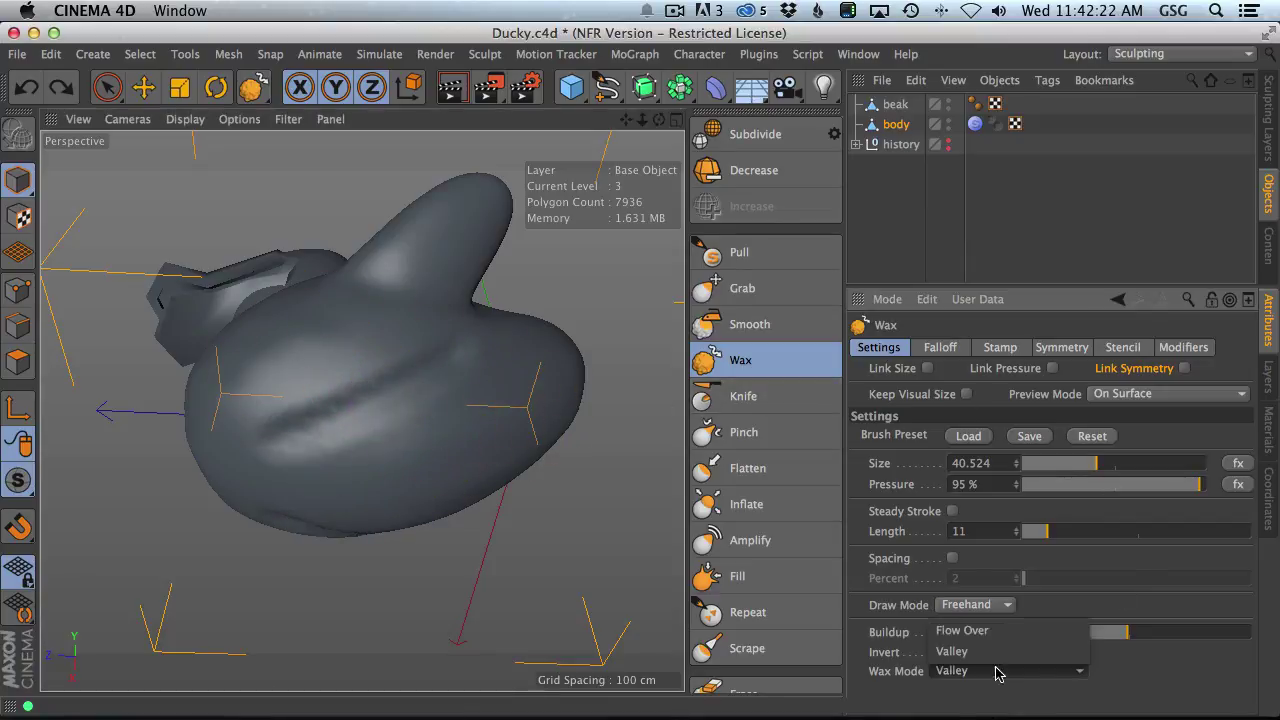
- Set the Wax mode to Flow Over and fill the belly groove below the wing, reducing the brush size to 20.119
left_click(1000, 671)
left_click(1007, 637)
mouse_move(308, 446)
left_mouse_down()
mouse_move(431, 366)
mouse_move(335, 430)
left_mouse_up()
left_click_drag(409, 388, 393, 462)
mouse_move(337, 386)
left_mouse_down("alt")
mouse_move(374, 394)
mouse_move(337, 320)
left_mouse_up("alt")
middle_click_drag(337, 327, 288, 347)
left_click_drag(317, 281, 493, 351)
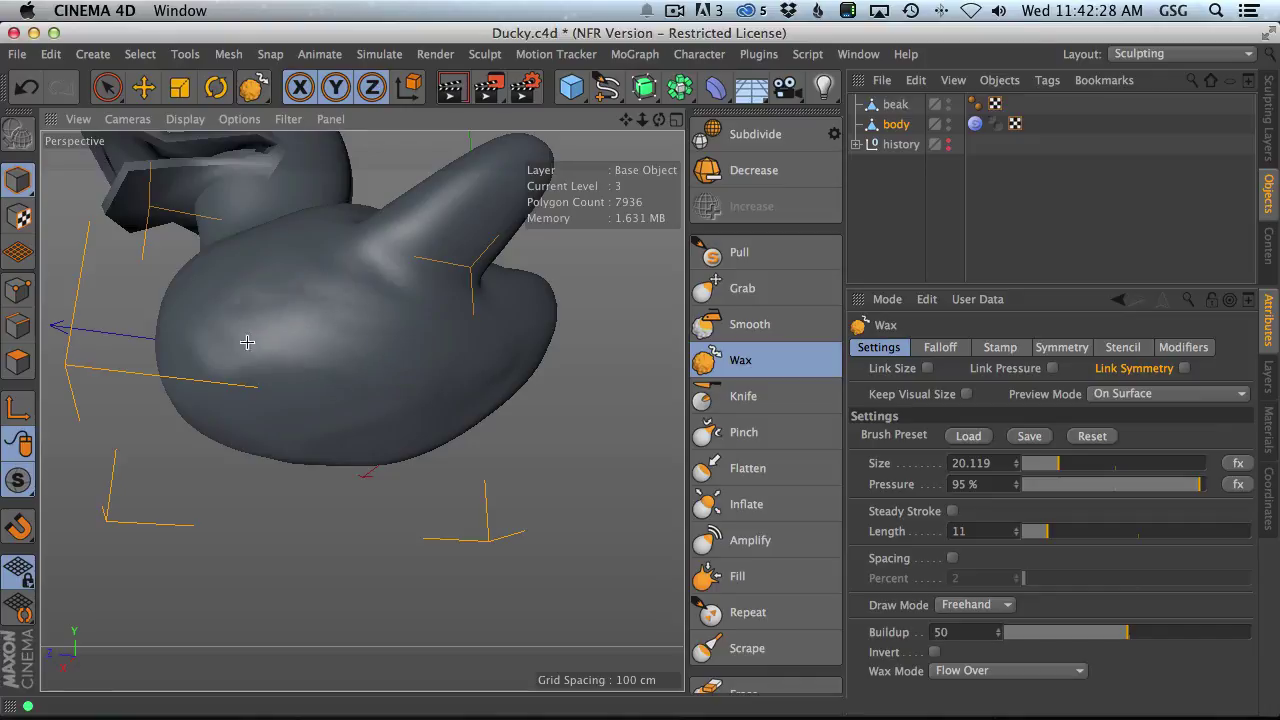
- Try a broad Wax stroke across the belly at brush size 93.043, and undo it
mouse_move(232, 387)
left_mouse_down("alt")
mouse_move(423, 374)
mouse_move(305, 497)
left_mouse_up("alt")
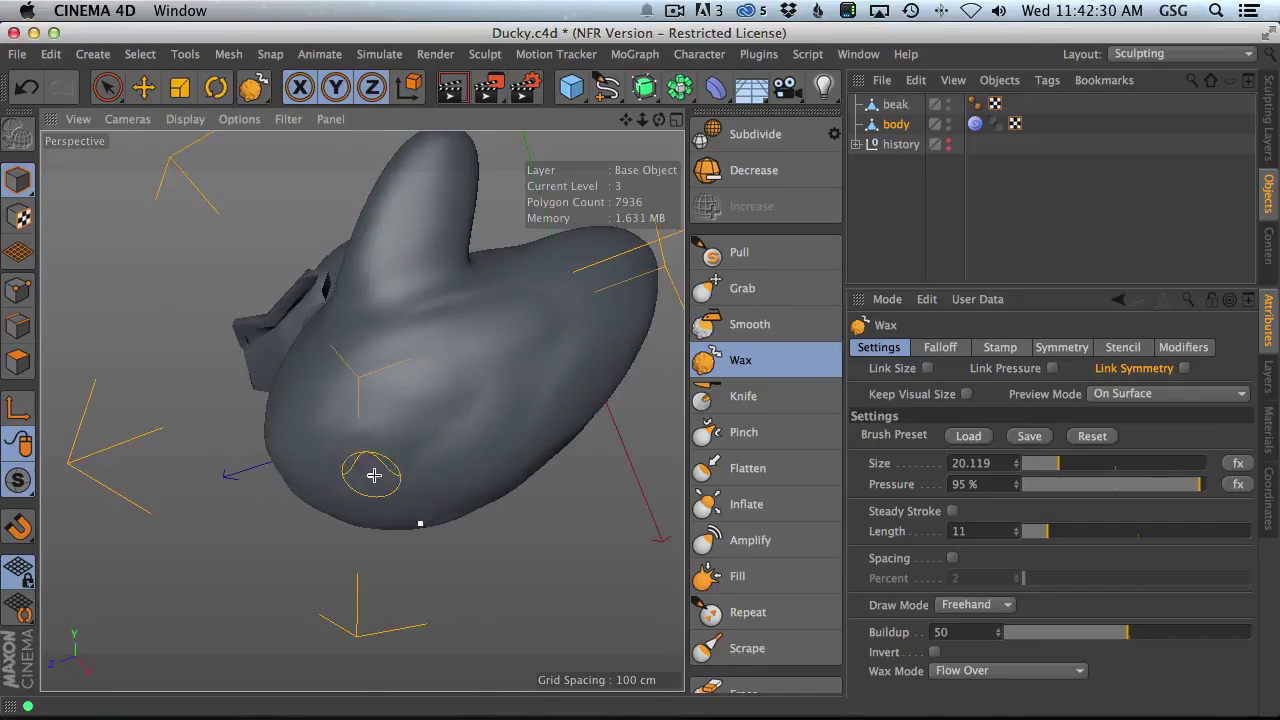
mouse_move(391, 423)
middle_mouse_down()
mouse_move(549, 371)
mouse_move(463, 329)
middle_mouse_up()
mouse_move(463, 329)
left_mouse_down()
mouse_move(353, 440)
mouse_move(465, 350)
mouse_move(343, 486)
left_mouse_up()
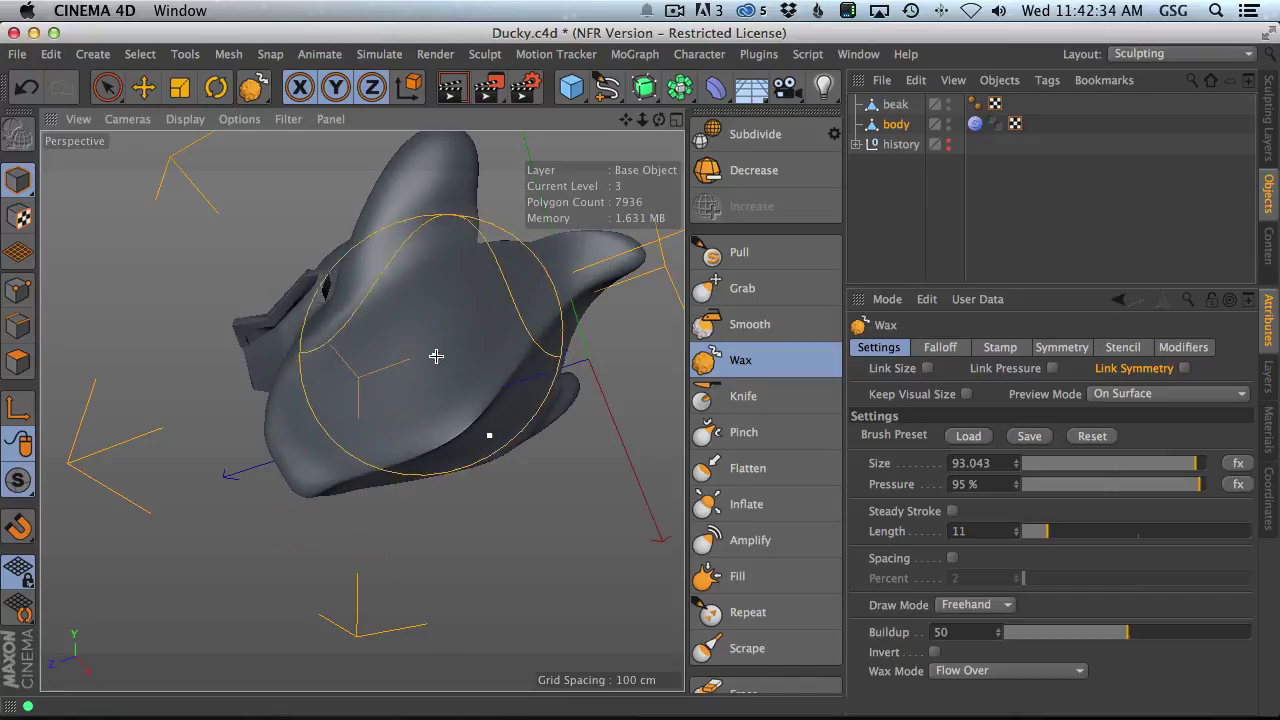
key("super+z")
- Fill in the belly with Wax strokes at size 22.187, and refine the sides of the tail at size 6.765
middle_click_drag(475, 372, 328, 424)
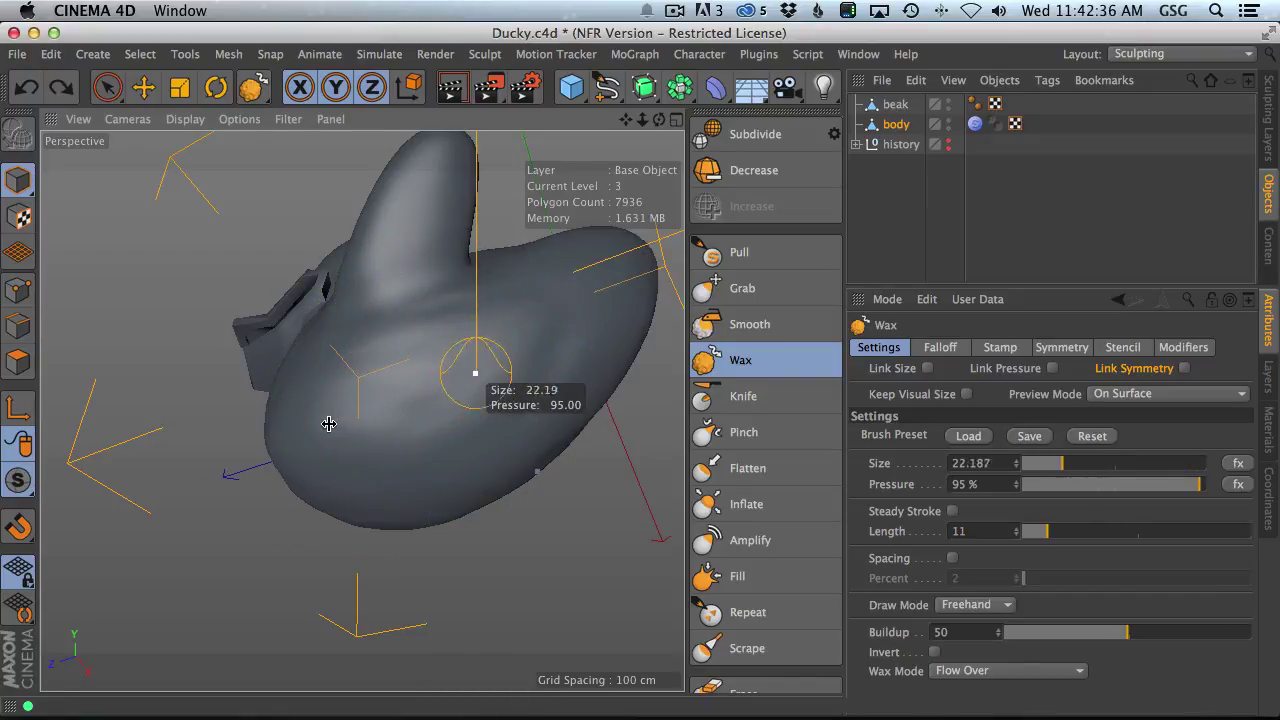
left_click_drag(432, 432, 516, 382)
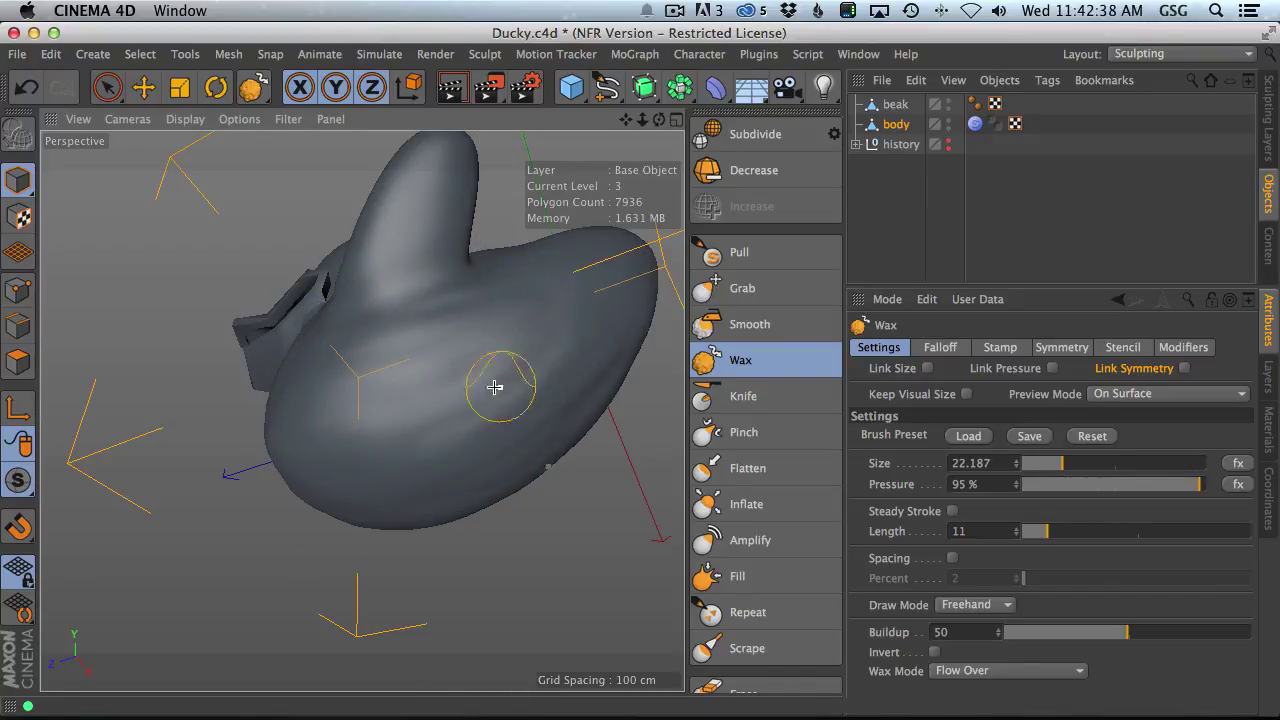
left_click_drag(484, 331, 566, 469, "alt")
mouse_move(537, 366)
left_mouse_down("alt")
mouse_move(363, 411)
mouse_move(347, 430)
left_mouse_up("alt")
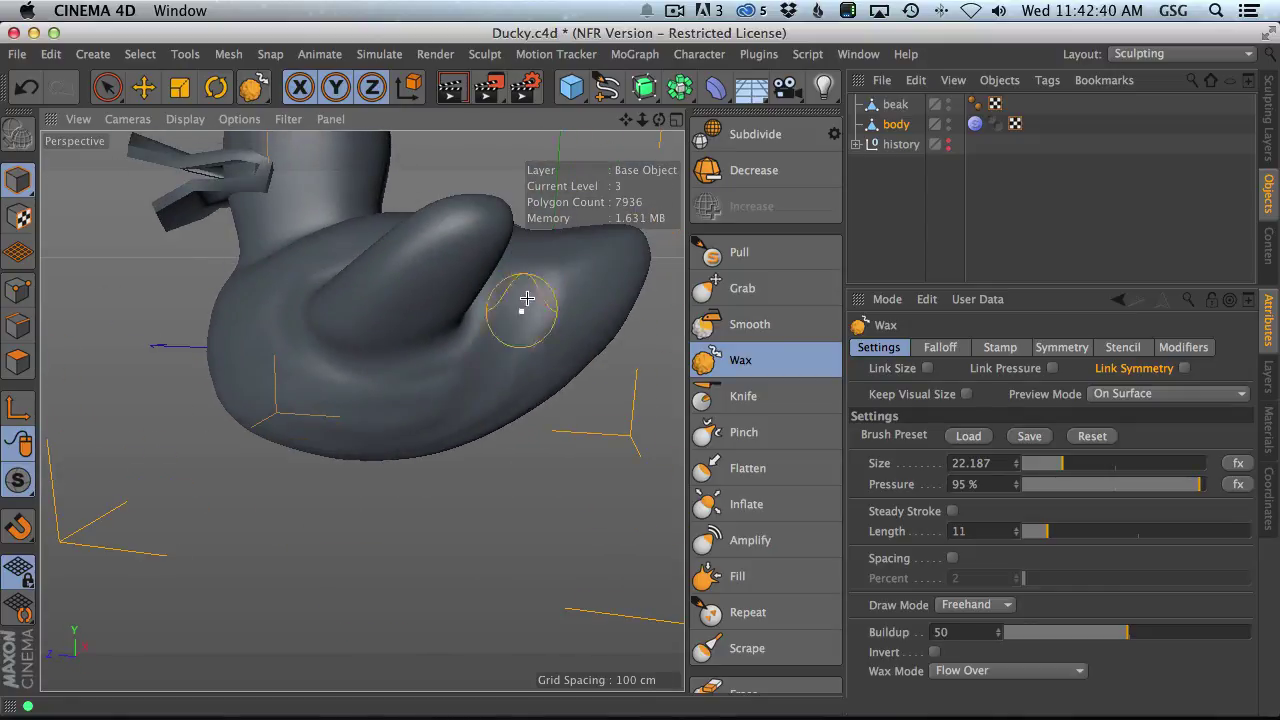
mouse_move(576, 301)
left_mouse_down("alt")
mouse_move(463, 383)
mouse_move(449, 336)
left_mouse_up("alt")
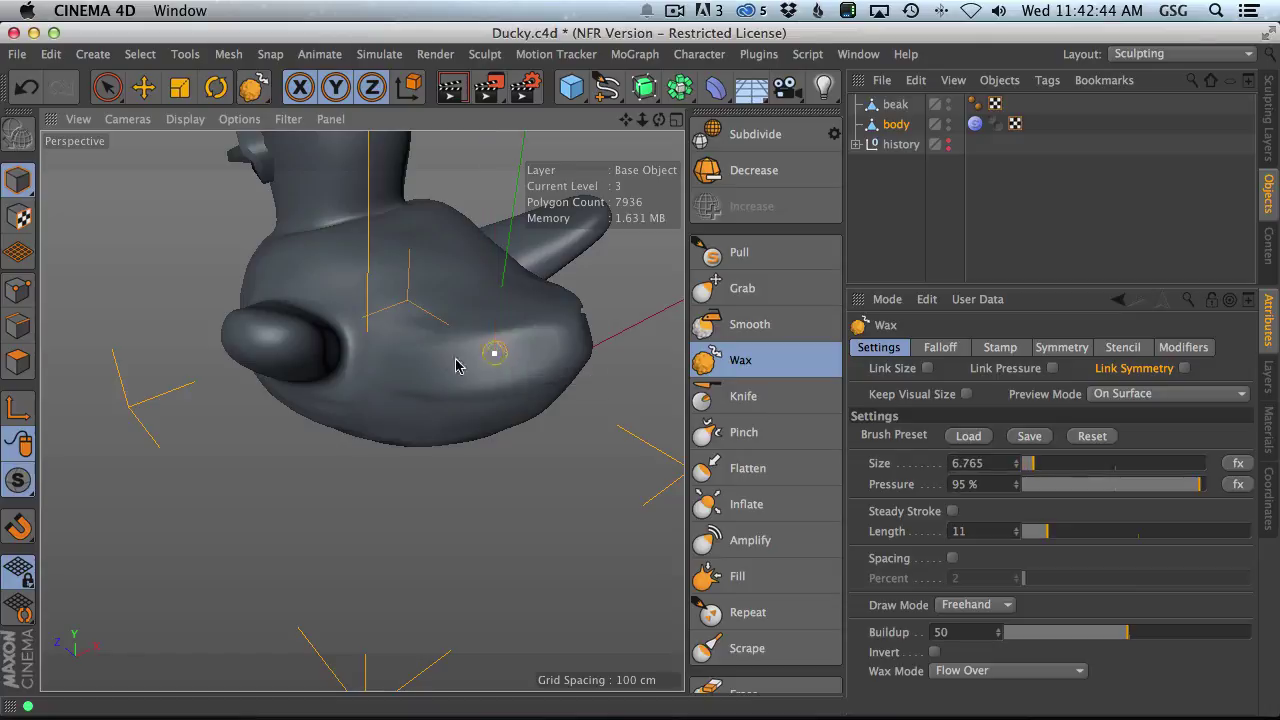
left_click_drag(511, 347, 540, 340, "alt")
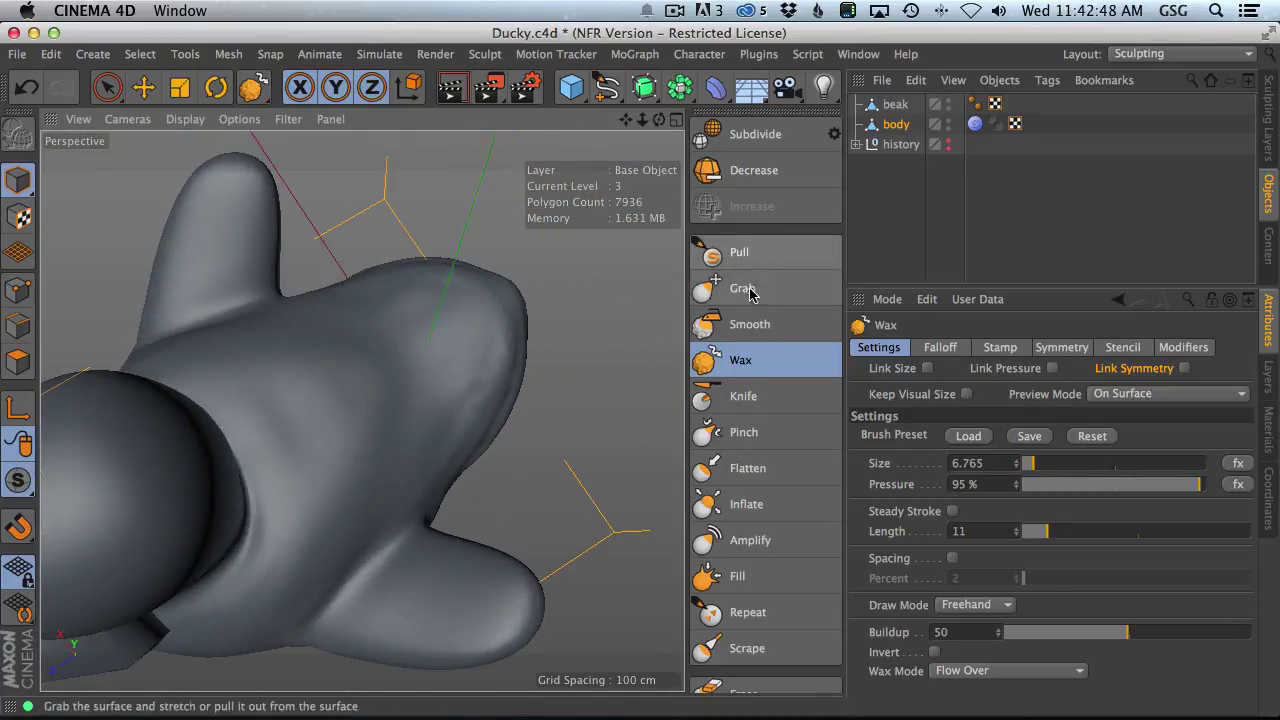
- Narrow the tail by pushing its sides inward with the mirrored Grab brush at size 65.503
left_click(765, 287)
mouse_move(493, 398)
middle_mouse_down()
mouse_move(146, 424)
mouse_move(452, 523)
mouse_move(449, 537)
mouse_move(523, 366)
middle_mouse_up()
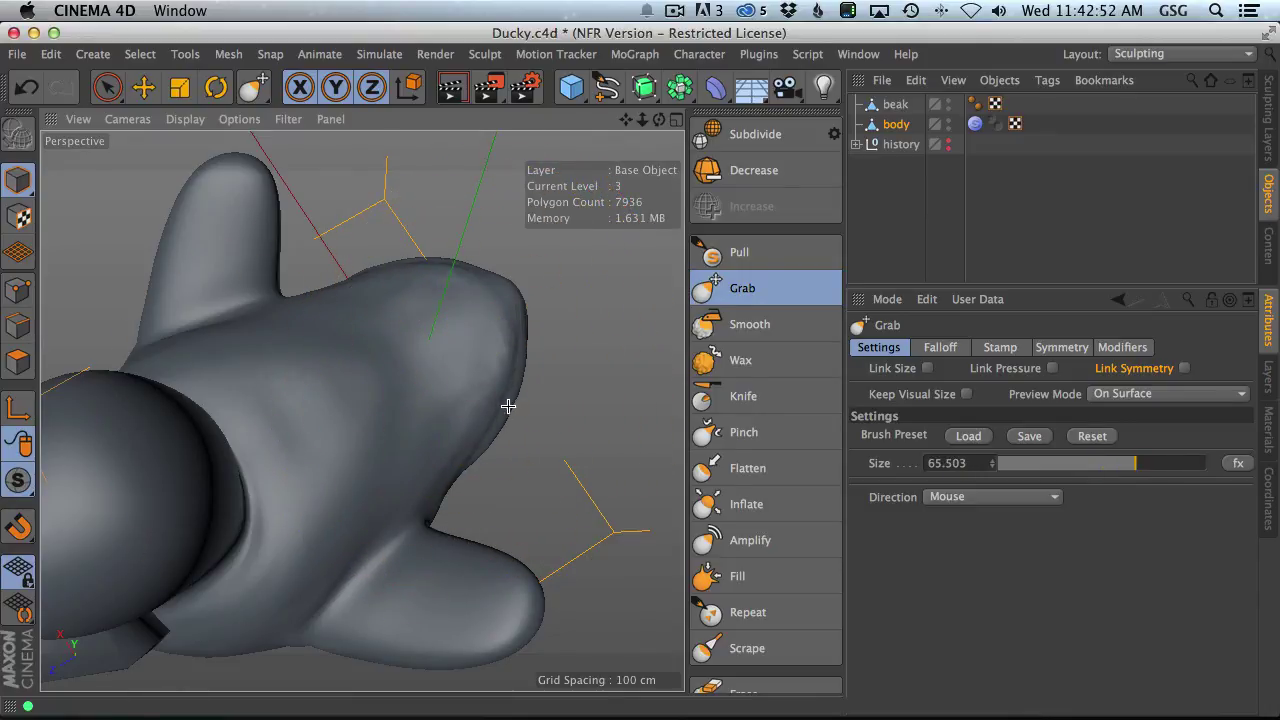
left_click_drag(508, 406, 493, 395)
left_click_drag(483, 446, 468, 430)
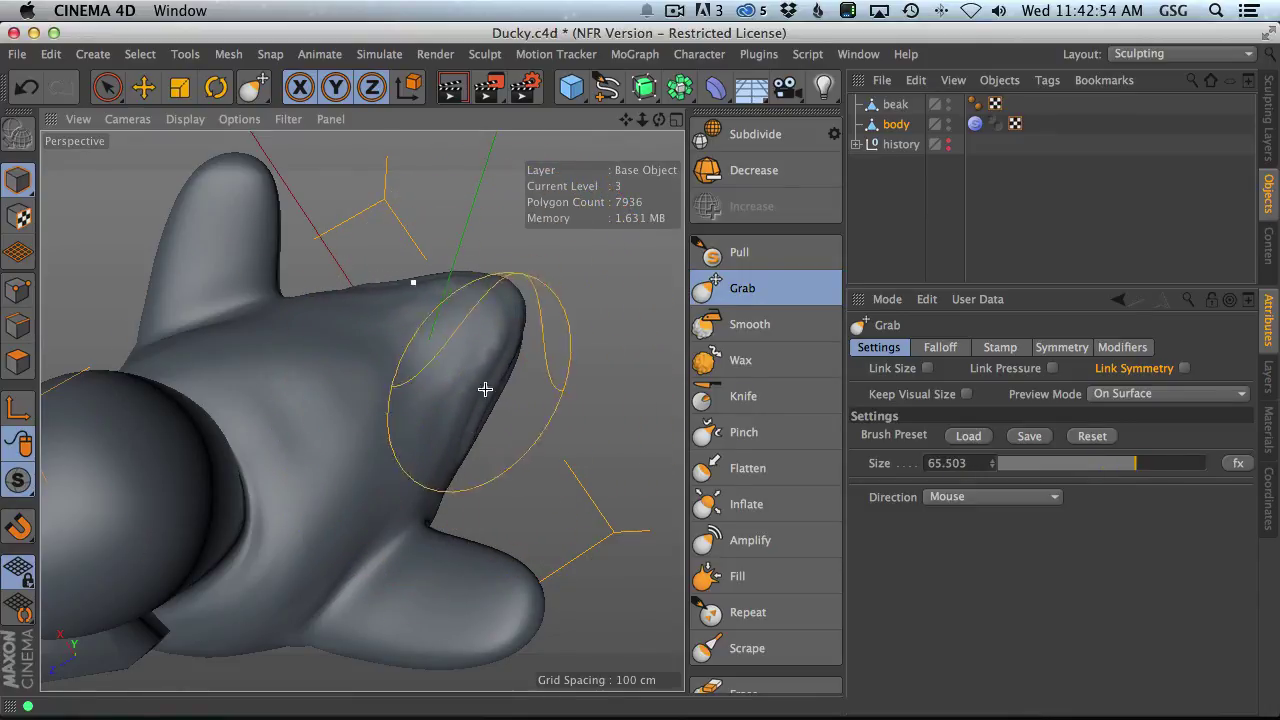
mouse_move(502, 375)
left_mouse_down()
mouse_move(424, 361)
mouse_move(371, 277)
left_mouse_up()
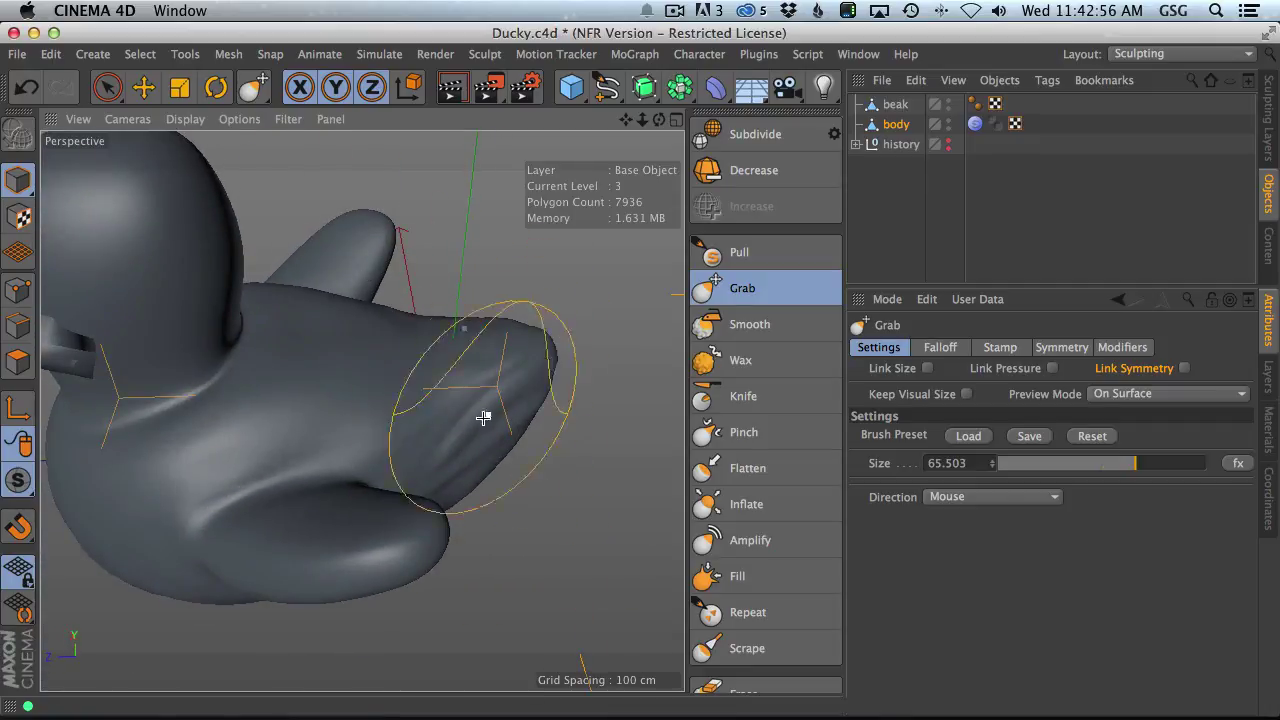
left_click_drag(470, 416, 456, 433)
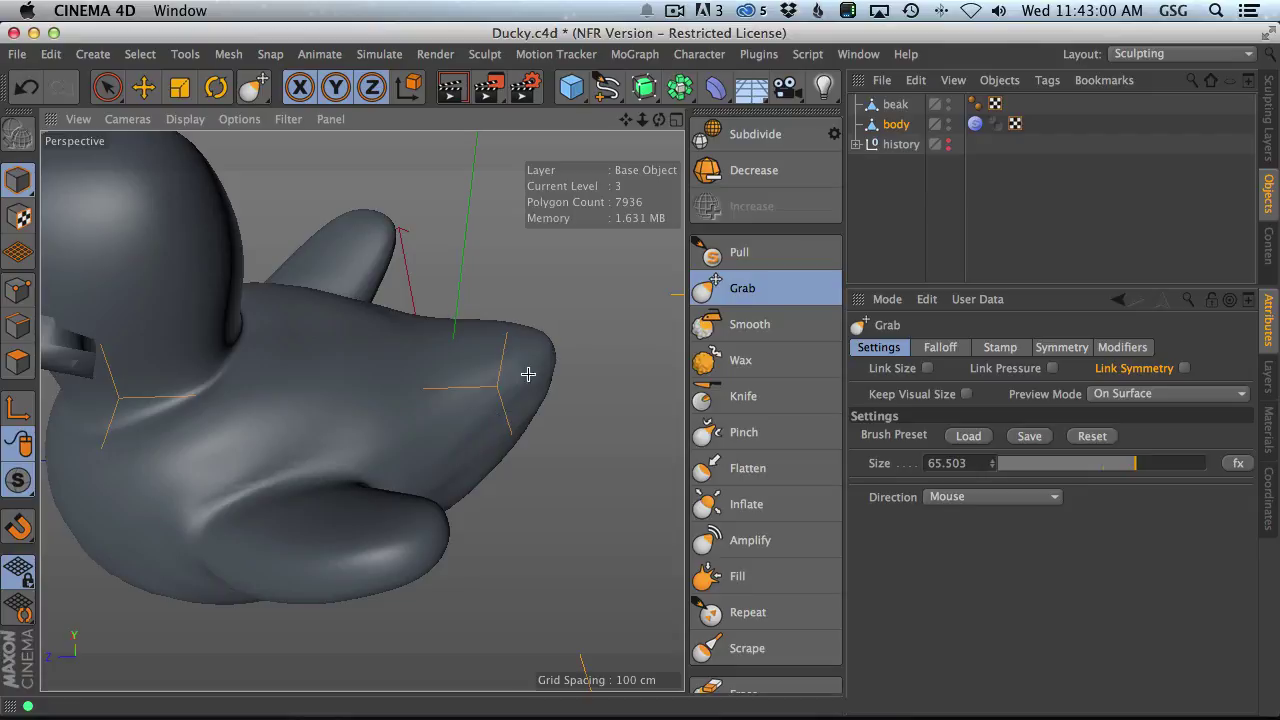
- Round out the belly below the wing with the Wax brush at size 14.304, and enlarge it to 45.984 for broader strokes
left_click_drag(452, 385, 325, 571, "alt")
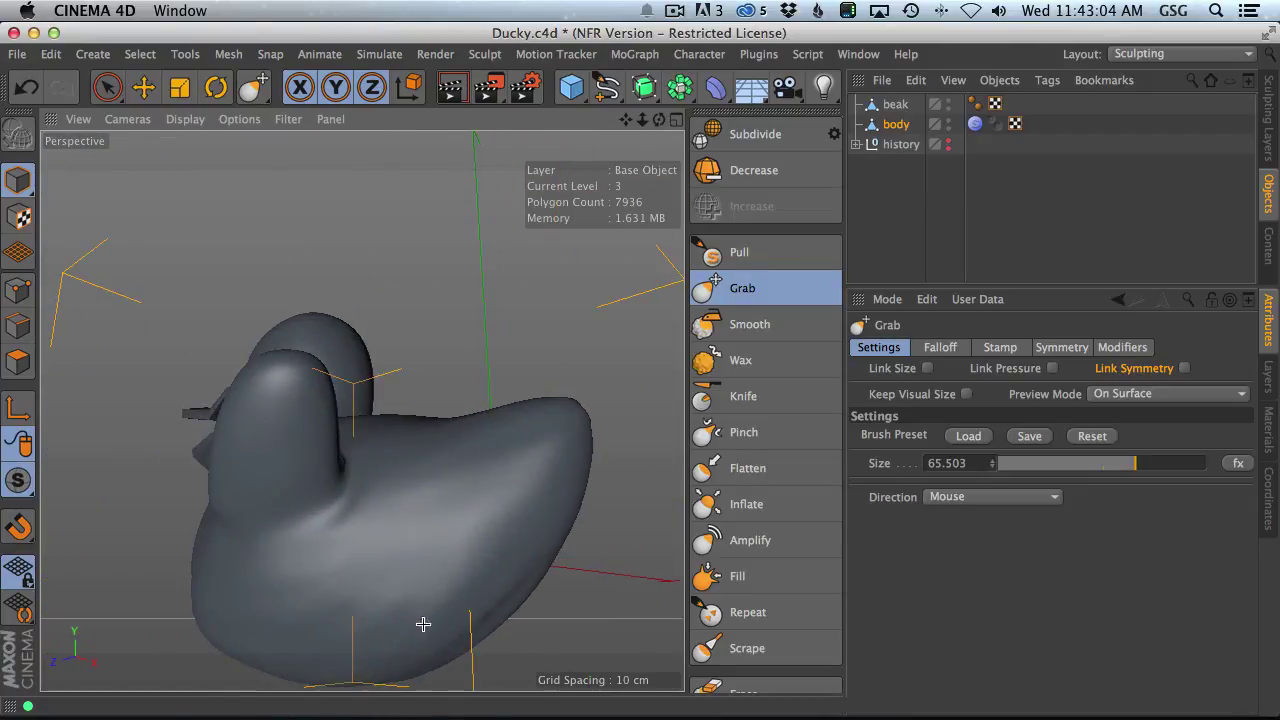
left_click_drag(423, 624, 470, 420, "alt")
left_click(740, 360)
mouse_move(440, 370)
left_mouse_down("alt")
mouse_move(428, 440)
mouse_move(406, 451)
left_mouse_up("alt")
middle_click_drag(406, 451, 391, 445)
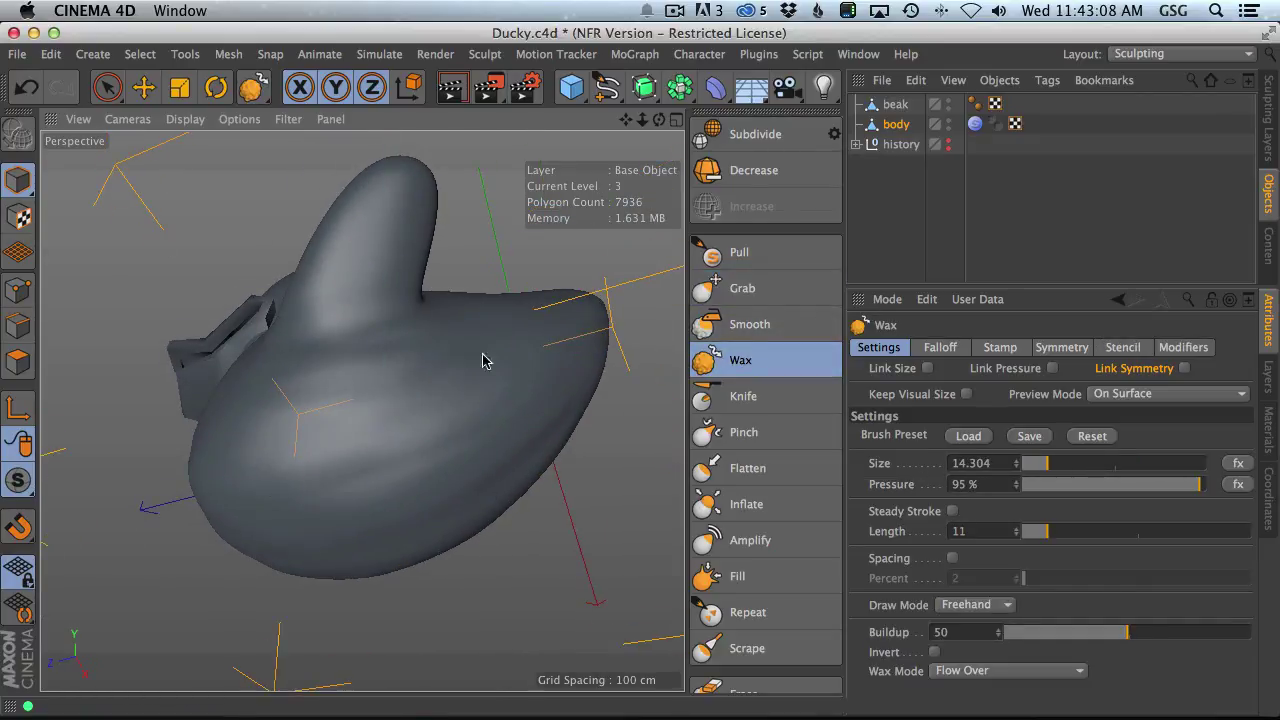
middle_click_drag(434, 406, 494, 371)
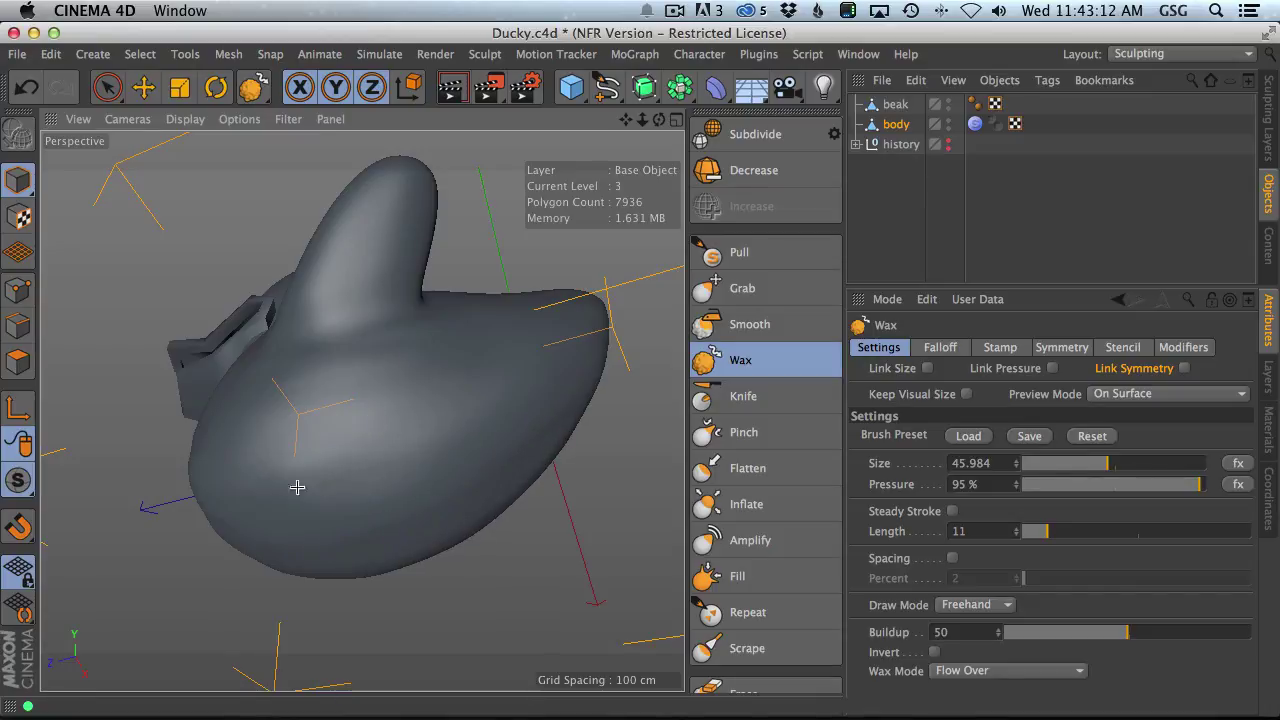
- Build up the body around the wing joints and toward the tail using a Wax brush of size 18.309 at 46% pressure
left_click_drag(251, 457, 254, 454, "alt")
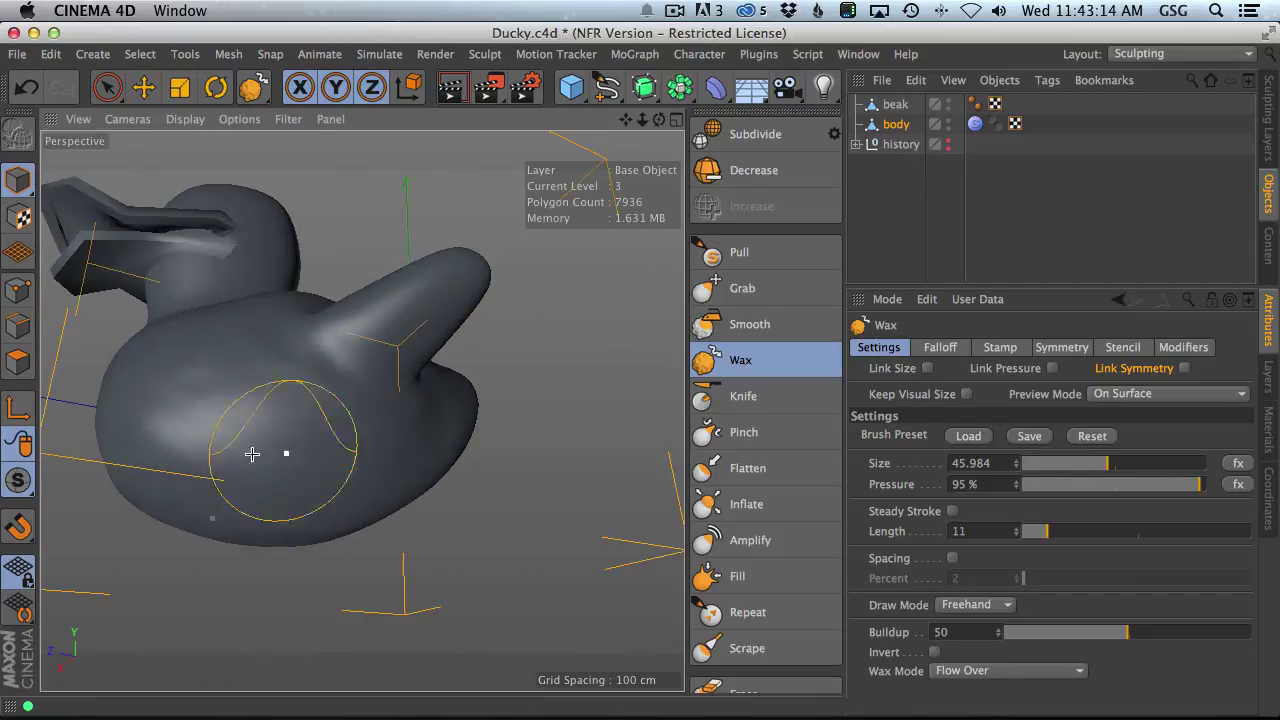
mouse_move(189, 391)
middle_mouse_down()
mouse_move(162, 414)
mouse_move(140, 397)
mouse_move(155, 438)
mouse_move(177, 417)
mouse_move(169, 400)
middle_mouse_up()
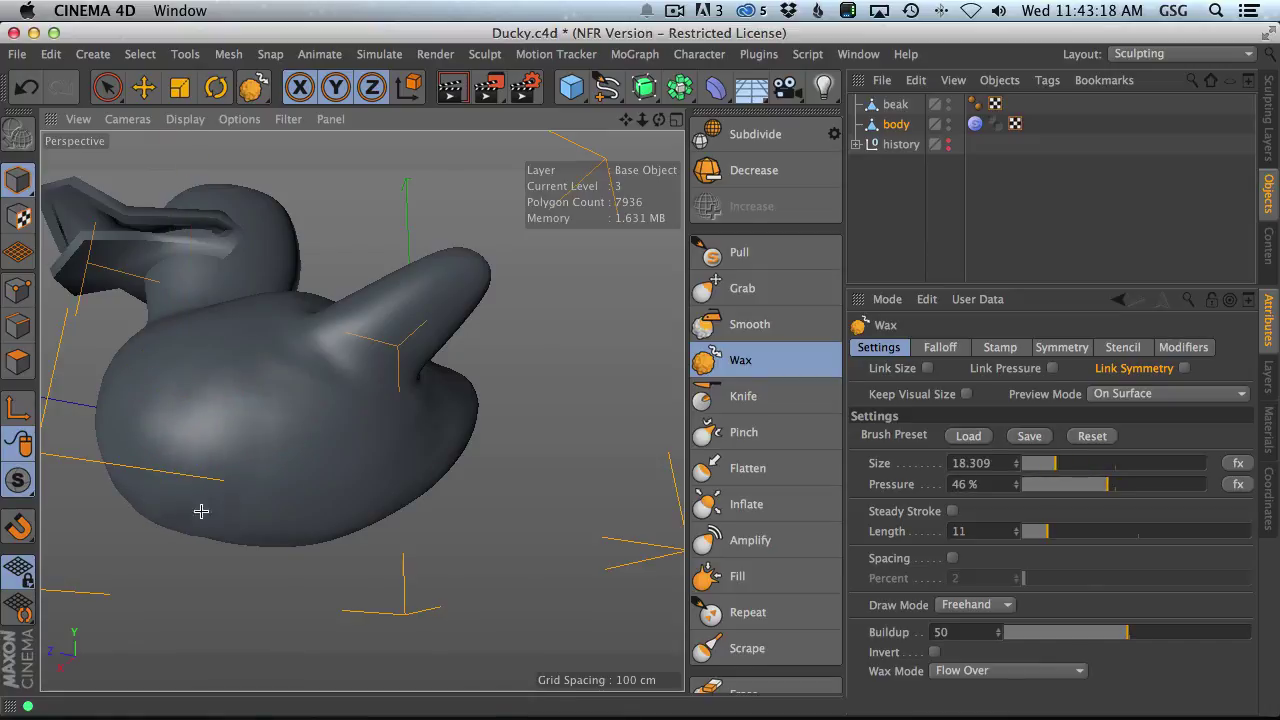
mouse_move(301, 414)
left_mouse_down("alt")
mouse_move(337, 480)
mouse_move(439, 410)
left_mouse_up("alt")
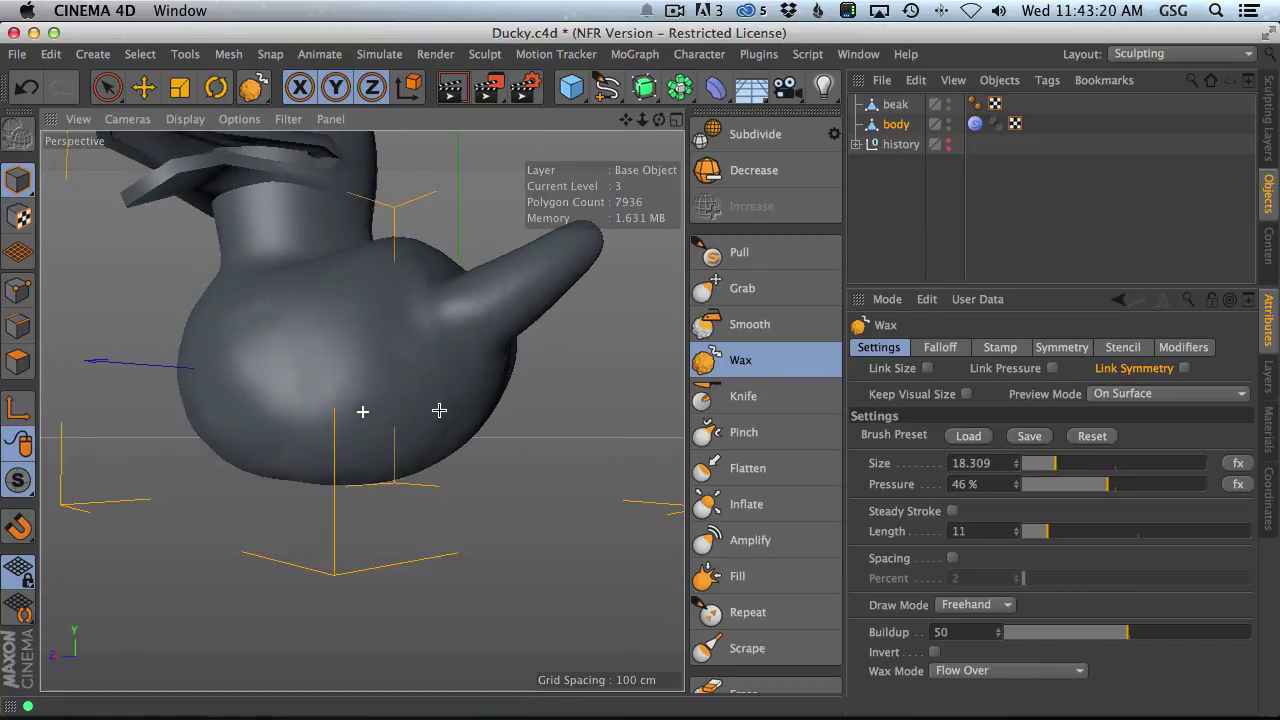
mouse_move(322, 320)
left_mouse_down("alt")
mouse_move(366, 286)
mouse_move(357, 320)
mouse_move(382, 351)
left_mouse_up("alt")
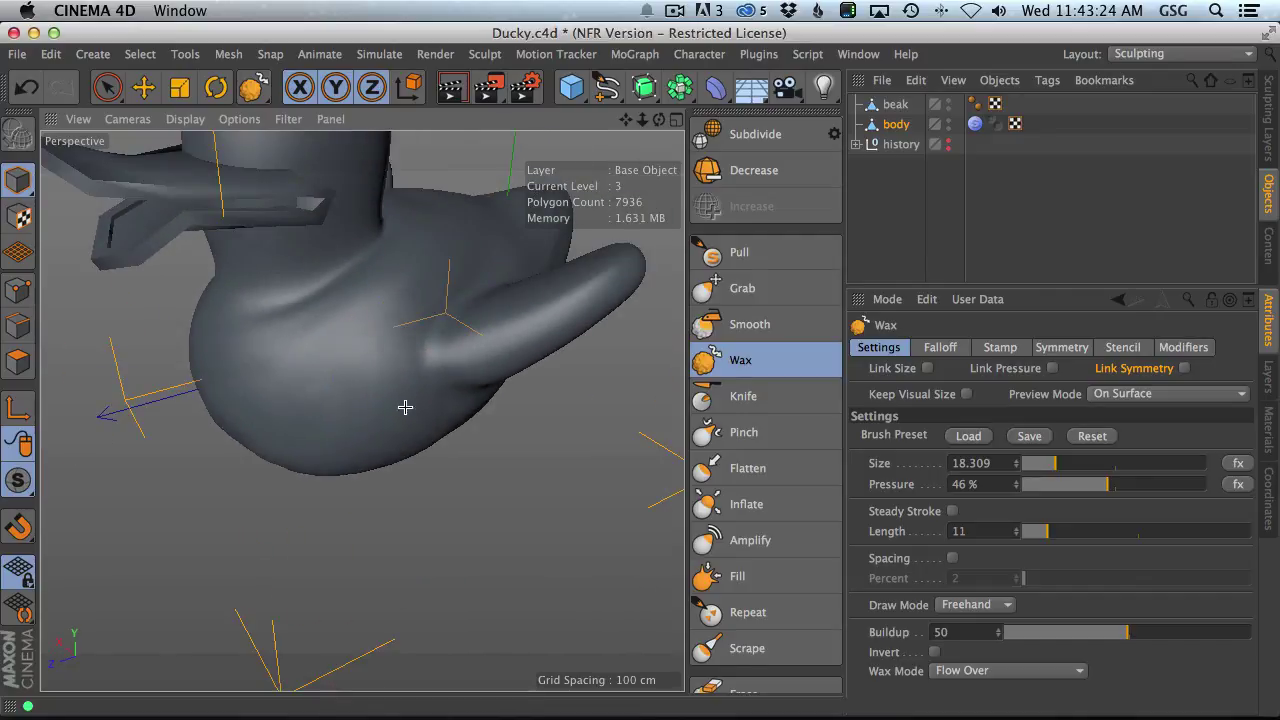
mouse_move(334, 415)
left_mouse_down("alt")
mouse_move(311, 420)
mouse_move(371, 343)
left_mouse_up("alt")
mouse_move(434, 463)
left_mouse_down()
mouse_move(522, 436)
mouse_move(360, 406)
mouse_move(286, 423)
mouse_move(286, 471)
mouse_move(331, 343)
left_mouse_up()
mouse_move(300, 428)
left_mouse_down("alt")
mouse_move(257, 349)
mouse_move(505, 437)
left_mouse_up("alt")
left_click_drag(405, 400, 428, 483)
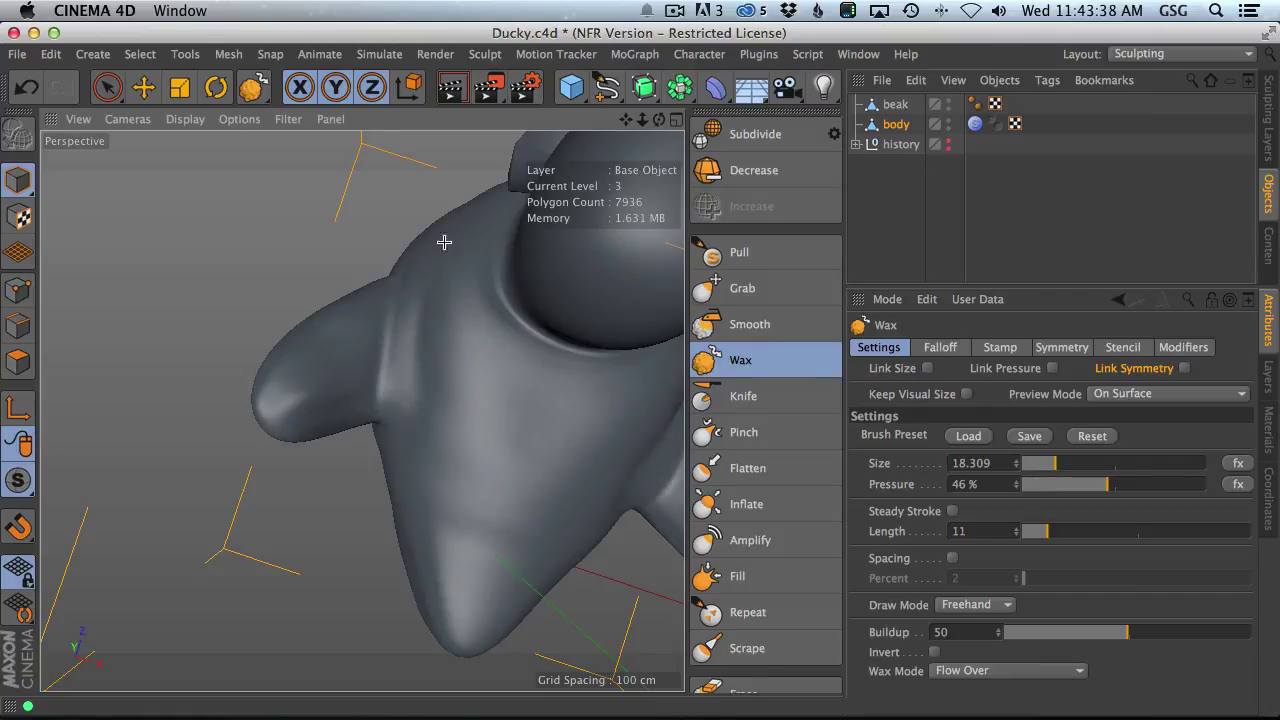
mouse_move(410, 481)
left_mouse_down()
mouse_move(540, 363)
mouse_move(482, 383)
left_mouse_up()
mouse_move(551, 448)
left_mouse_down("alt")
mouse_move(449, 429)
mouse_move(423, 499)
left_mouse_up("alt")
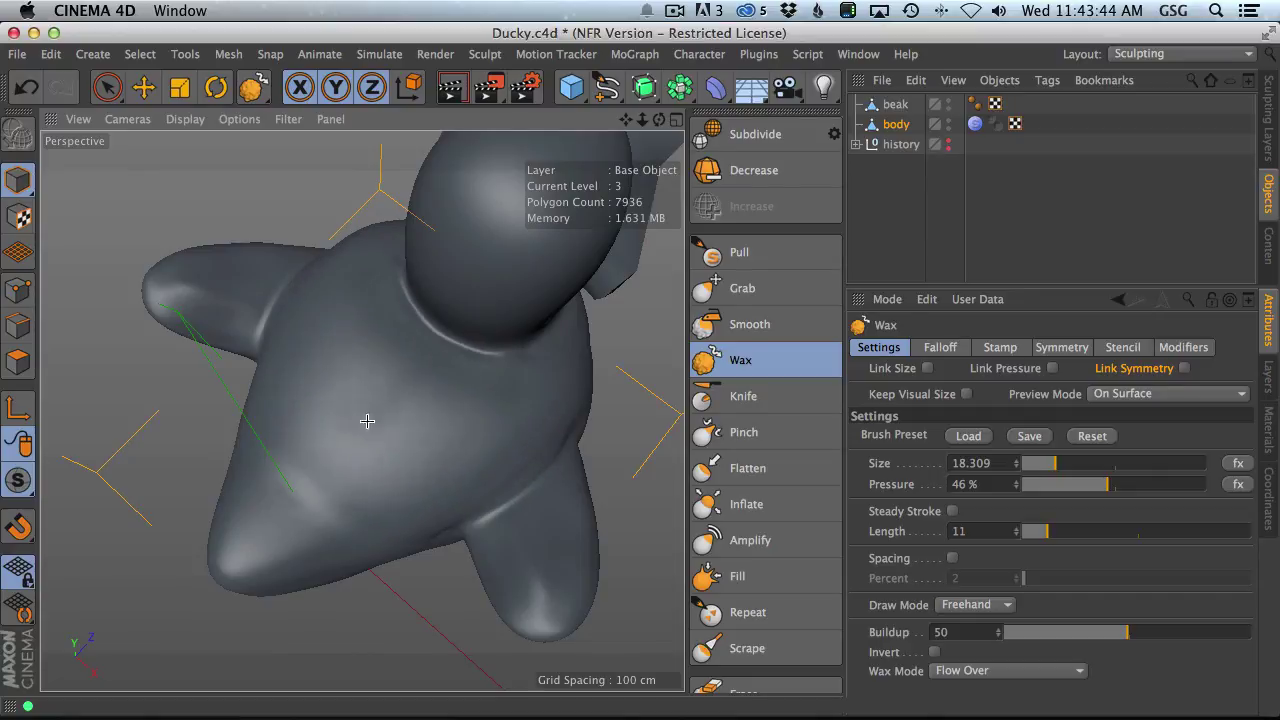
- Reshape the duck's head with the Grab brush and pull its crown upward at brush size 148.09
mouse_move(366, 420)
left_mouse_down("alt")
mouse_move(460, 371)
mouse_move(398, 341)
mouse_move(446, 391)
left_mouse_up("alt")
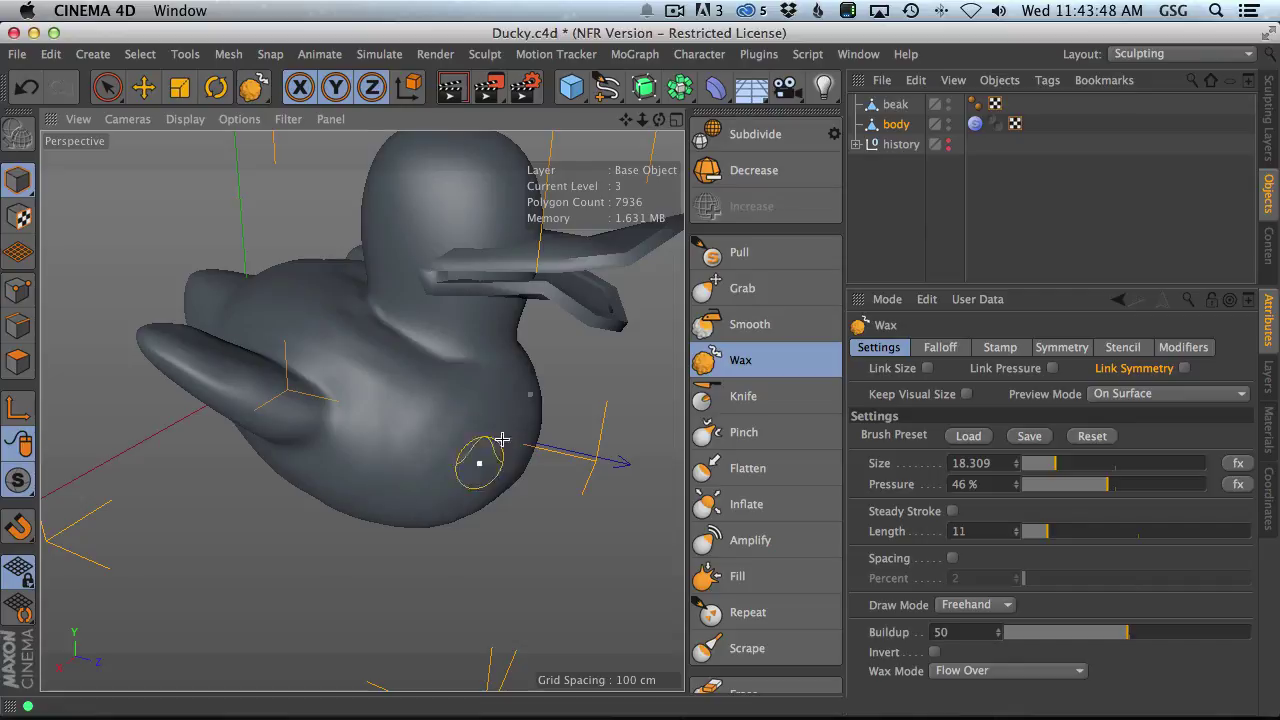
mouse_move(501, 439)
left_mouse_down("alt")
mouse_move(363, 414)
mouse_move(443, 370)
left_mouse_up("alt")
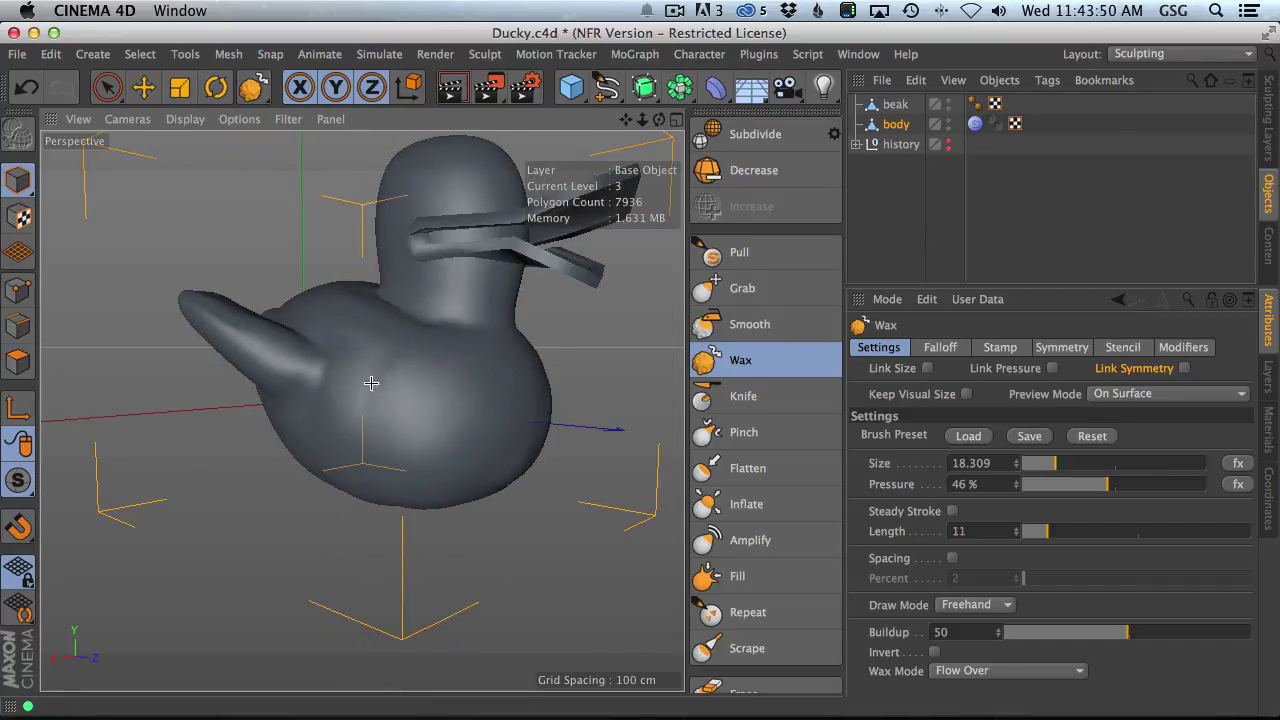
mouse_move(412, 459)
left_mouse_down("alt")
mouse_move(509, 380)
mouse_move(485, 466)
mouse_move(563, 440)
mouse_move(486, 427)
mouse_move(484, 358)
left_mouse_up("alt")
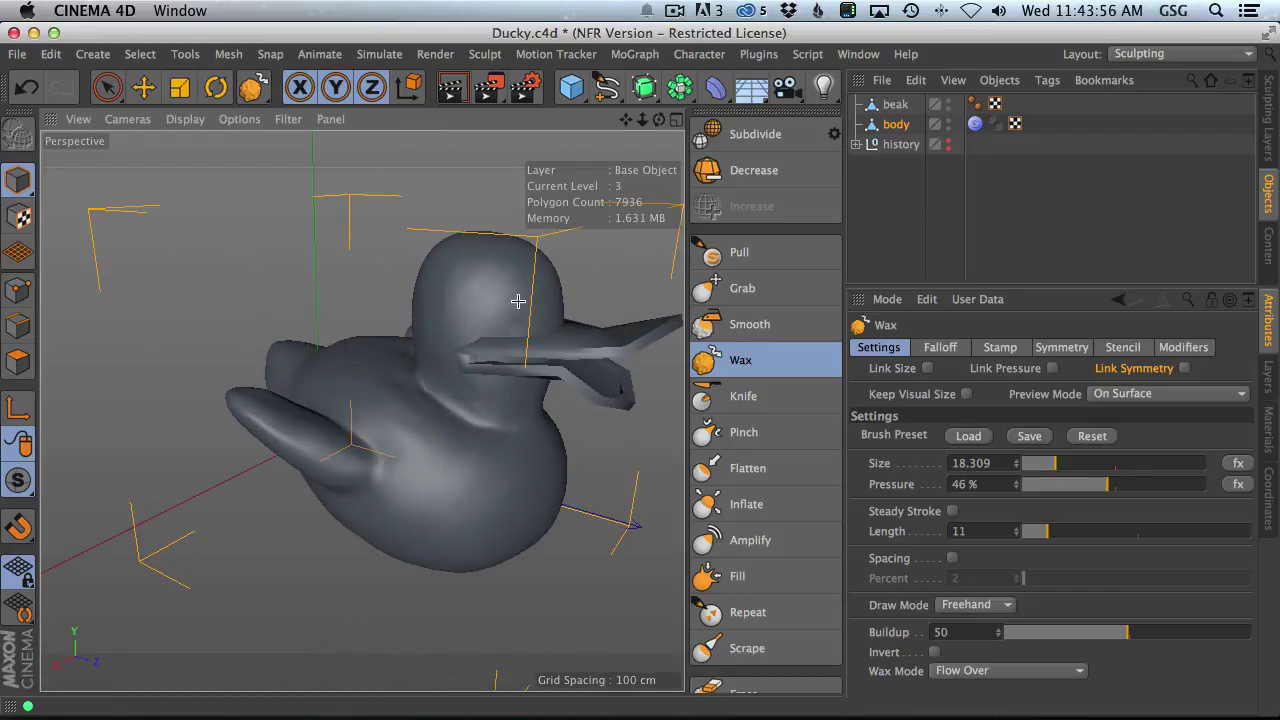
mouse_move(515, 312)
left_mouse_down("alt")
mouse_move(491, 391)
mouse_move(406, 382)
mouse_move(291, 271)
mouse_move(526, 363)
mouse_move(276, 389)
mouse_move(357, 366)
left_mouse_up("alt")
left_click(742, 288)
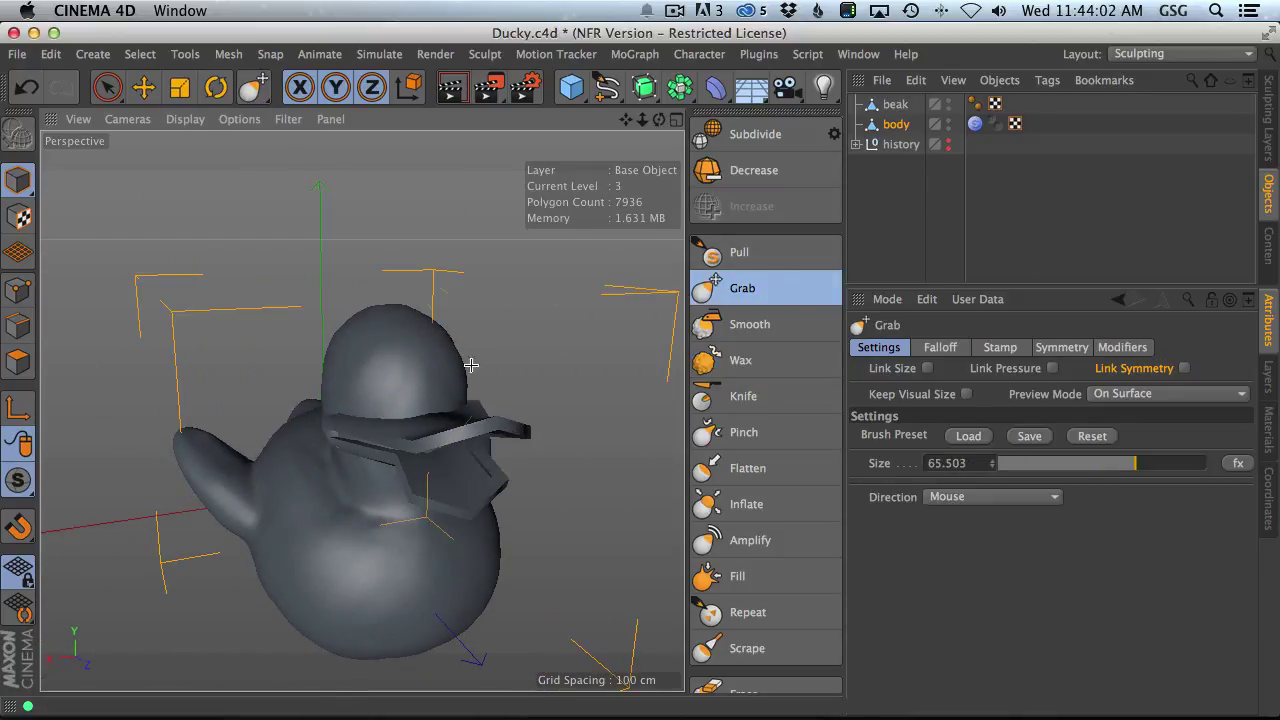
middle_click_drag(399, 362, 430, 360)
mouse_move(370, 342)
left_mouse_down()
mouse_move(376, 324)
mouse_move(469, 403)
mouse_move(457, 374)
left_mouse_up()
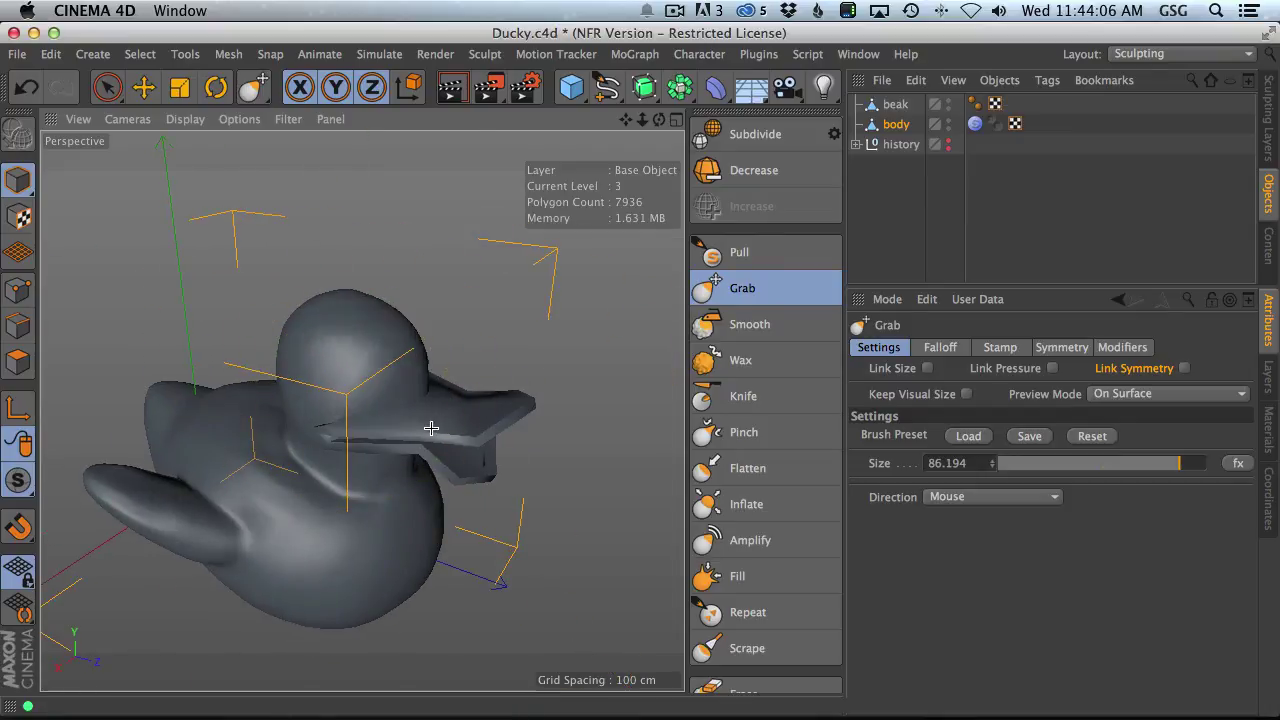
left_click_drag(357, 380, 357, 334, "alt")
middle_click_drag(357, 334, 357, 363)
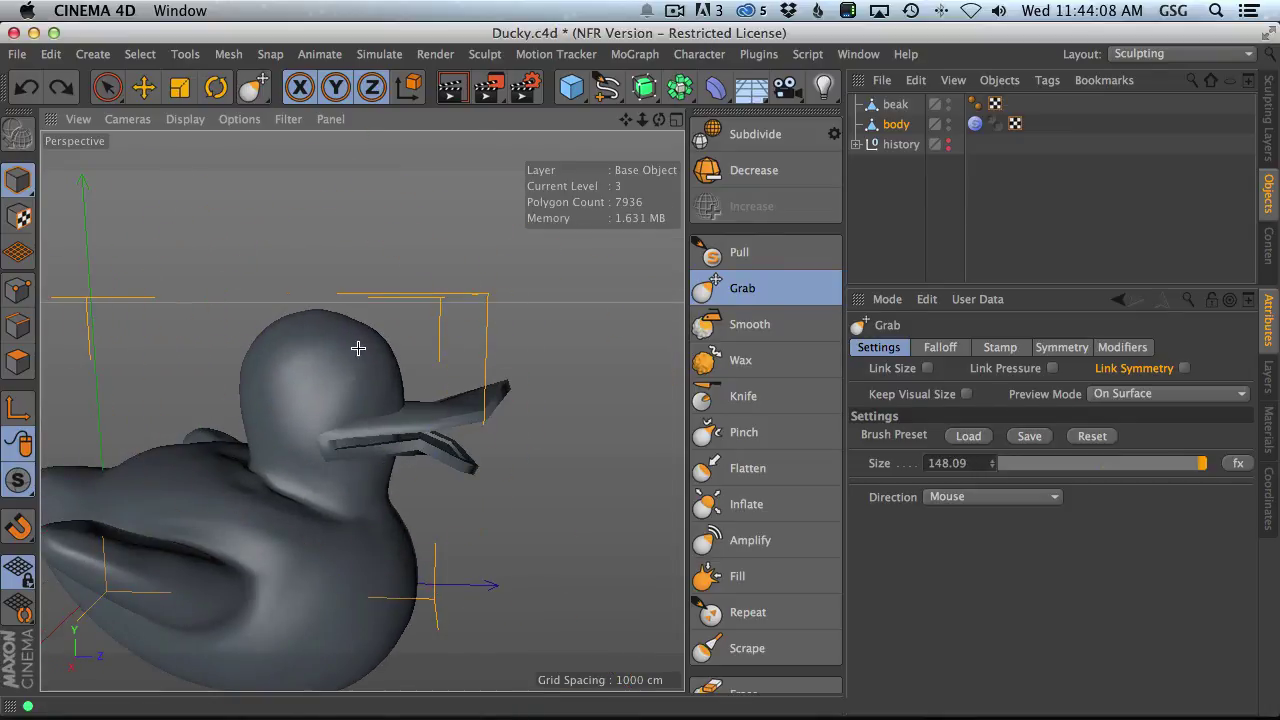
left_click_drag(358, 347, 360, 314)
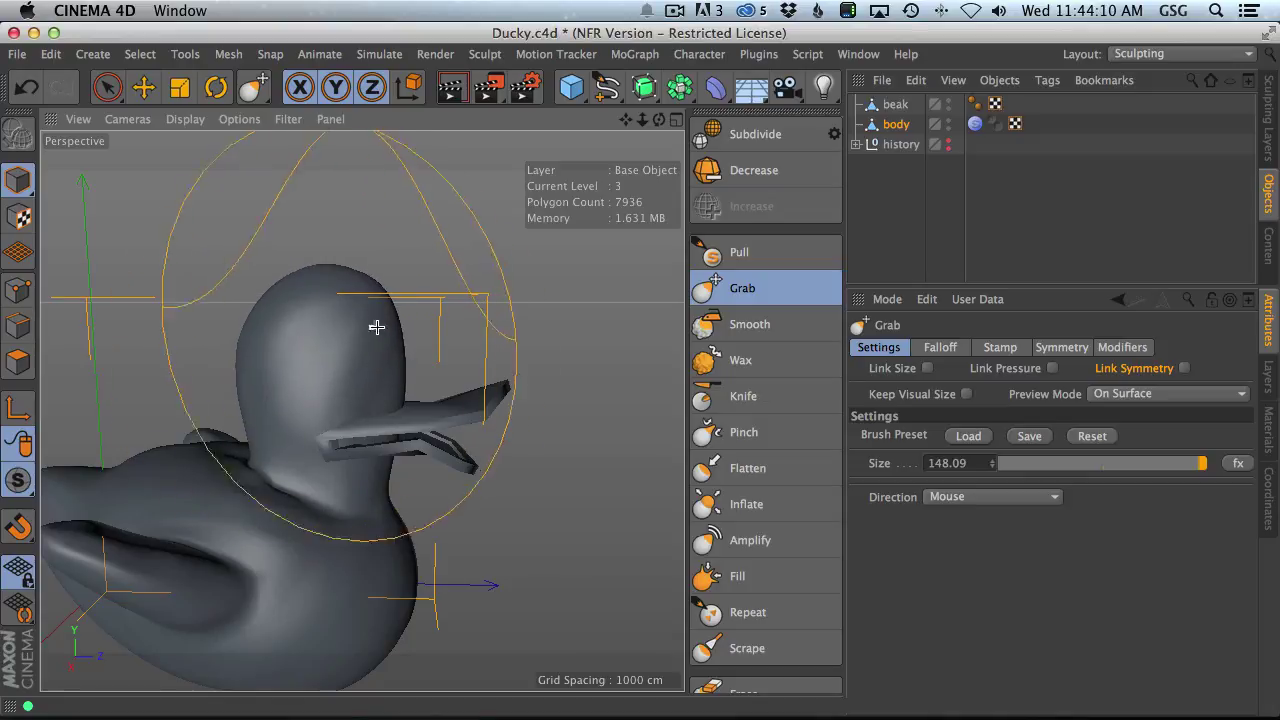
- Pull the wing tips outward and broaden the wings using a Grab brush of size 80.125
scroll(400, 457, "down", 3)
mouse_move(400, 457)
left_mouse_down("alt")
mouse_move(423, 363)
mouse_move(154, 406)
mouse_move(486, 334)
mouse_move(307, 327)
mouse_move(376, 312)
left_mouse_up("alt")
middle_click_drag(560, 345, 485, 350)
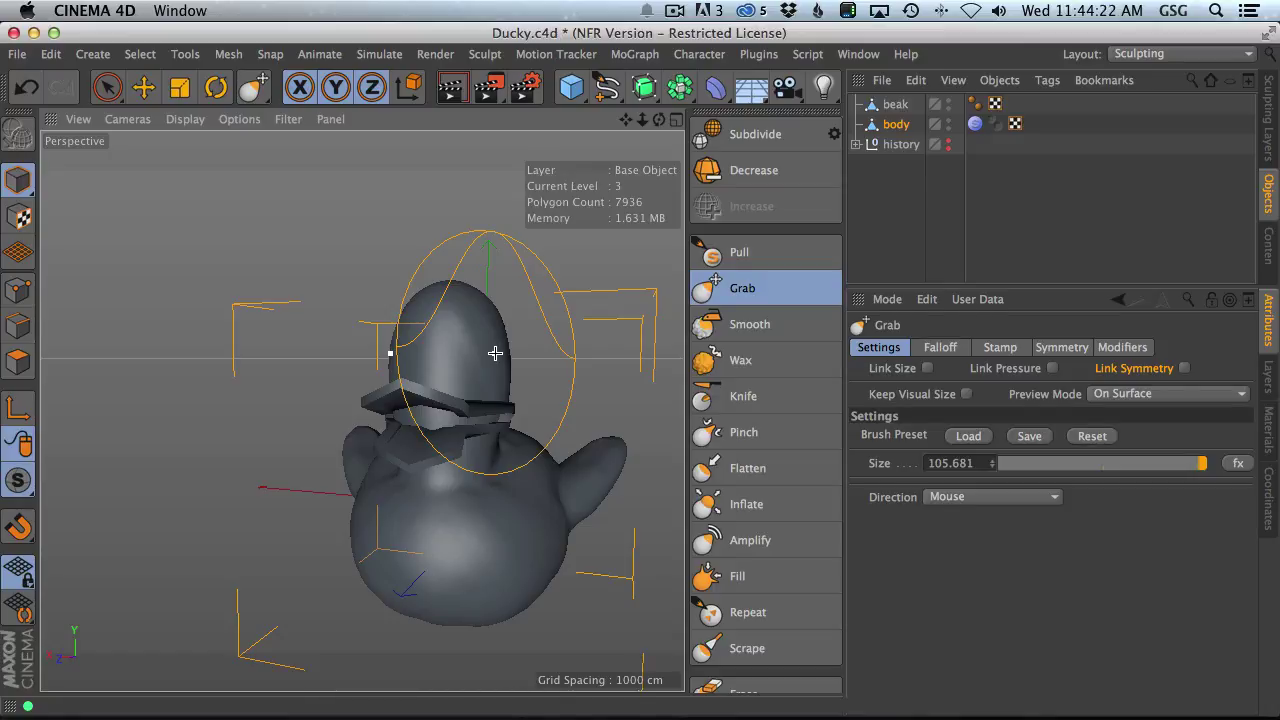
mouse_move(495, 353)
left_mouse_down("alt")
mouse_move(569, 391)
mouse_move(560, 440)
mouse_move(520, 503)
mouse_move(591, 434)
mouse_move(551, 574)
mouse_move(423, 443)
left_mouse_up("alt")
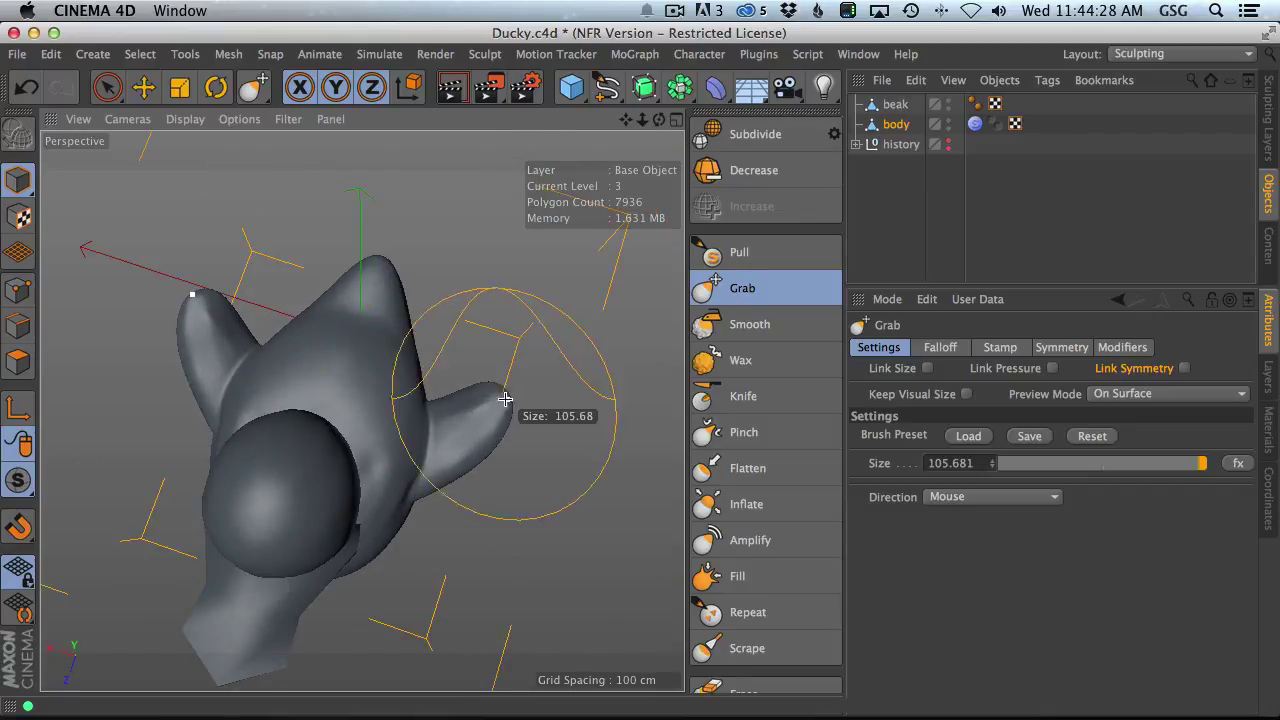
middle_click_drag(505, 399, 409, 427)
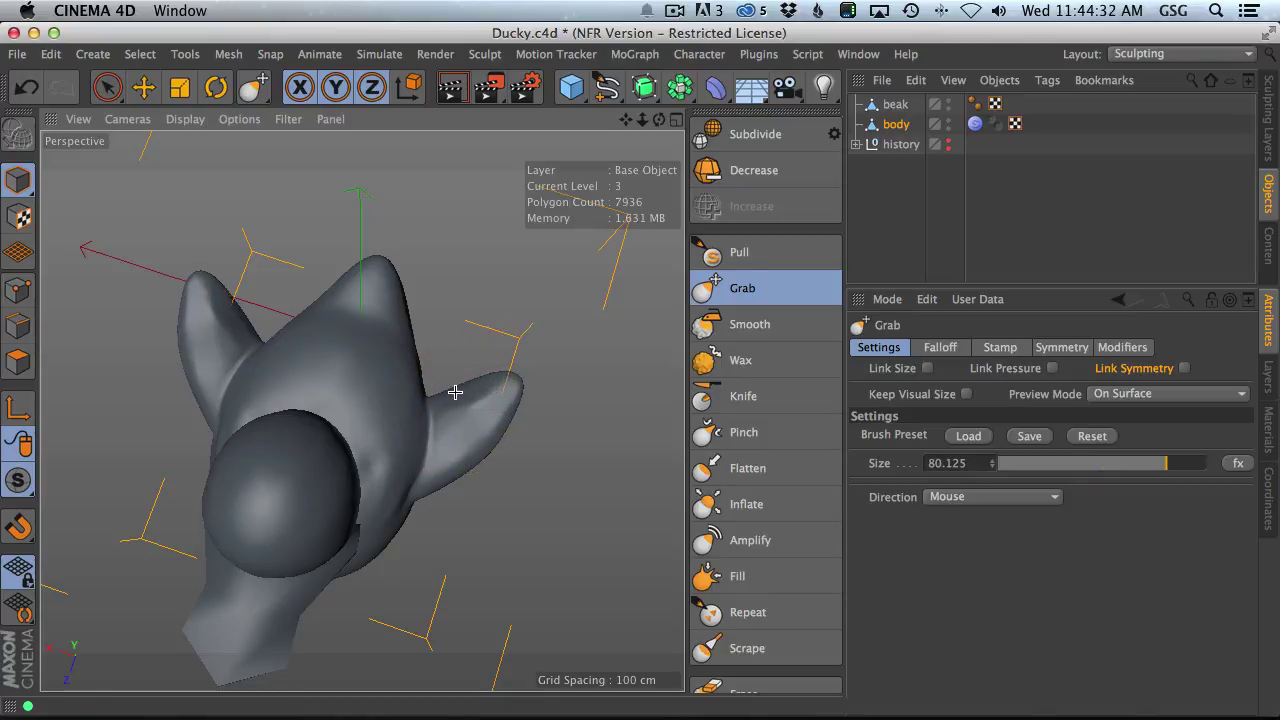
left_click_drag(480, 450, 484, 457)
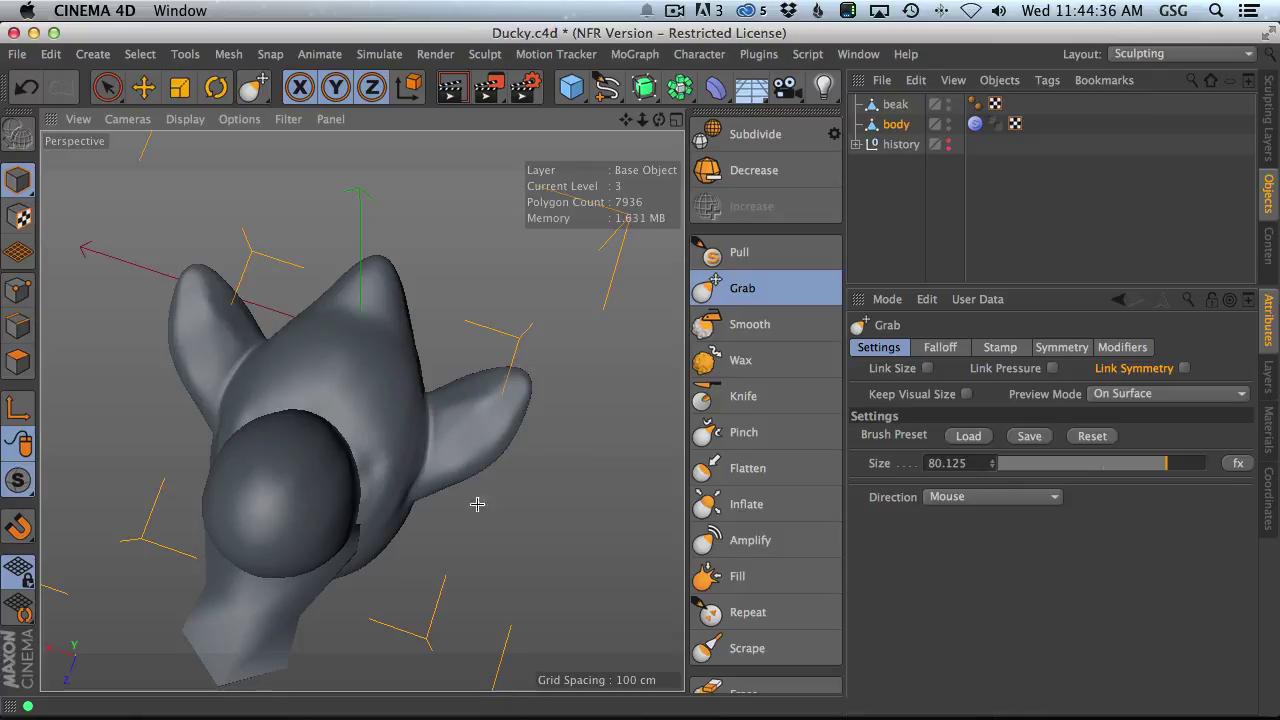
- Inspect the duck's head, wings, body and tail from the side, front and above
left_click_drag(477, 504, 426, 291, "alt")
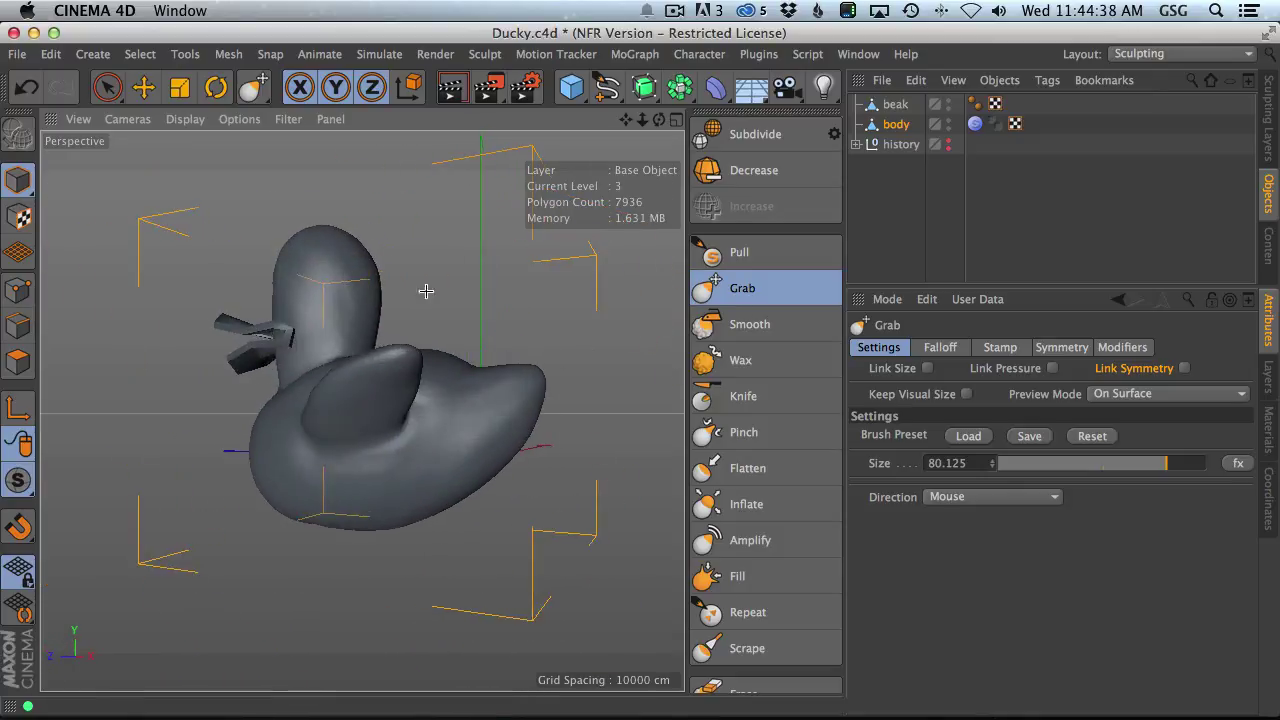
left_click_drag(457, 423, 636, 412, "alt")
middle_click_drag(300, 406, 449, 391, "alt")
right_click_drag(449, 391, 403, 431, "alt")
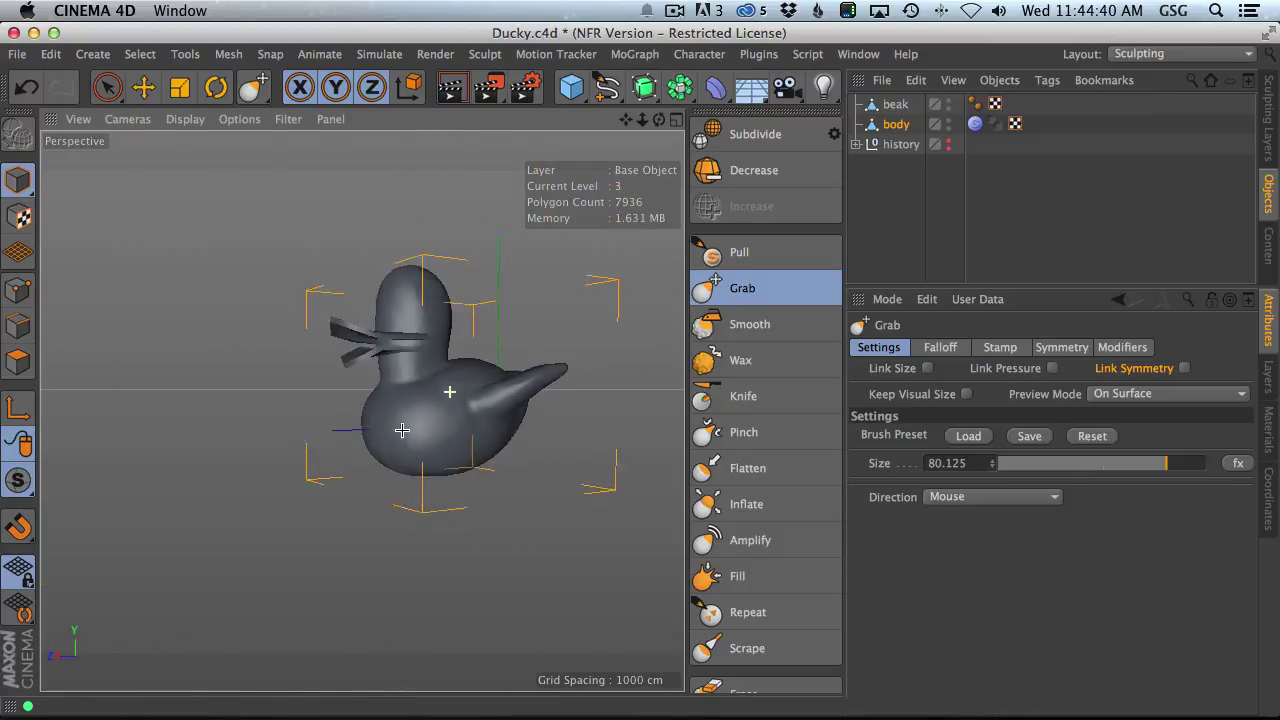
left_click_drag(461, 421, 520, 486, "alt")
mouse_move(520, 486)
right_mouse_down("alt")
mouse_move(500, 374)
mouse_move(457, 380)
right_mouse_up("alt")
mouse_move(457, 380)
left_mouse_down("alt")
mouse_move(409, 511)
mouse_move(375, 470)
left_mouse_up("alt")
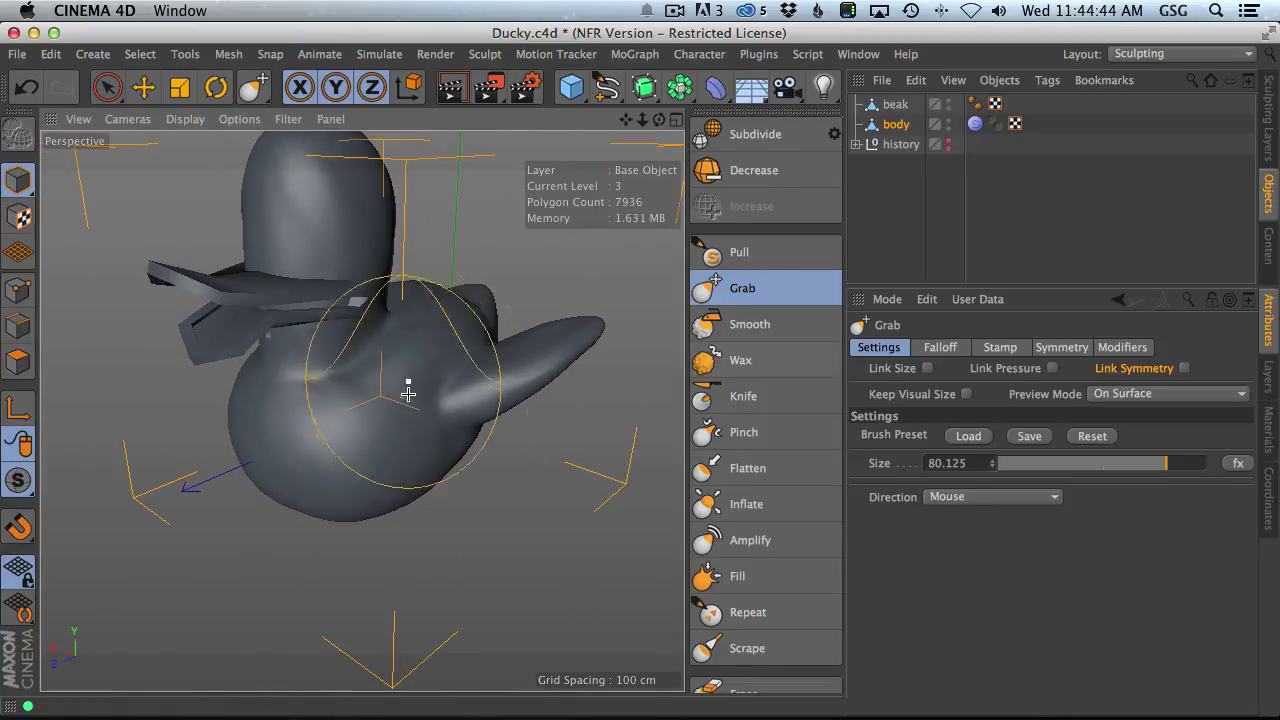
mouse_move(409, 386)
left_mouse_down("alt")
mouse_move(449, 423)
mouse_move(498, 368)
mouse_move(363, 463)
mouse_move(414, 414)
mouse_move(320, 516)
mouse_move(366, 406)
mouse_move(480, 350)
left_mouse_up("alt")
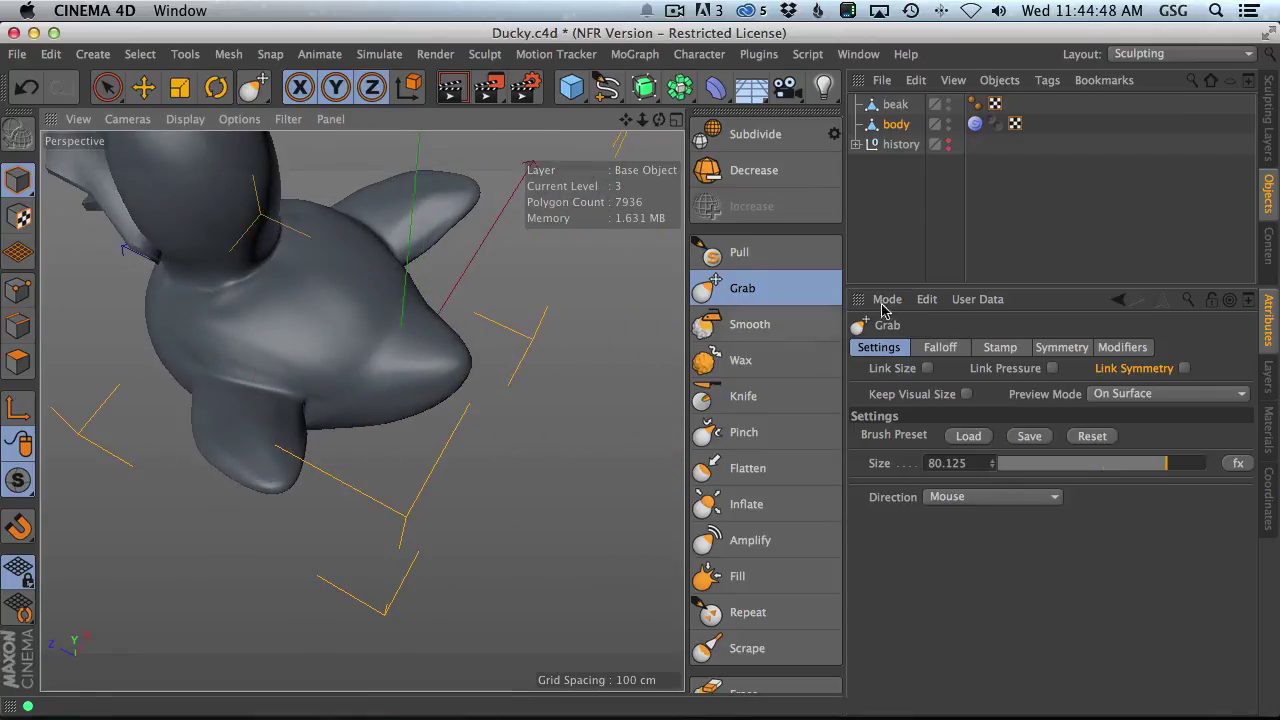
- Try to cut a crease along the side of the body above the wing using a Knife brush of size 47.094
left_click(743, 396)
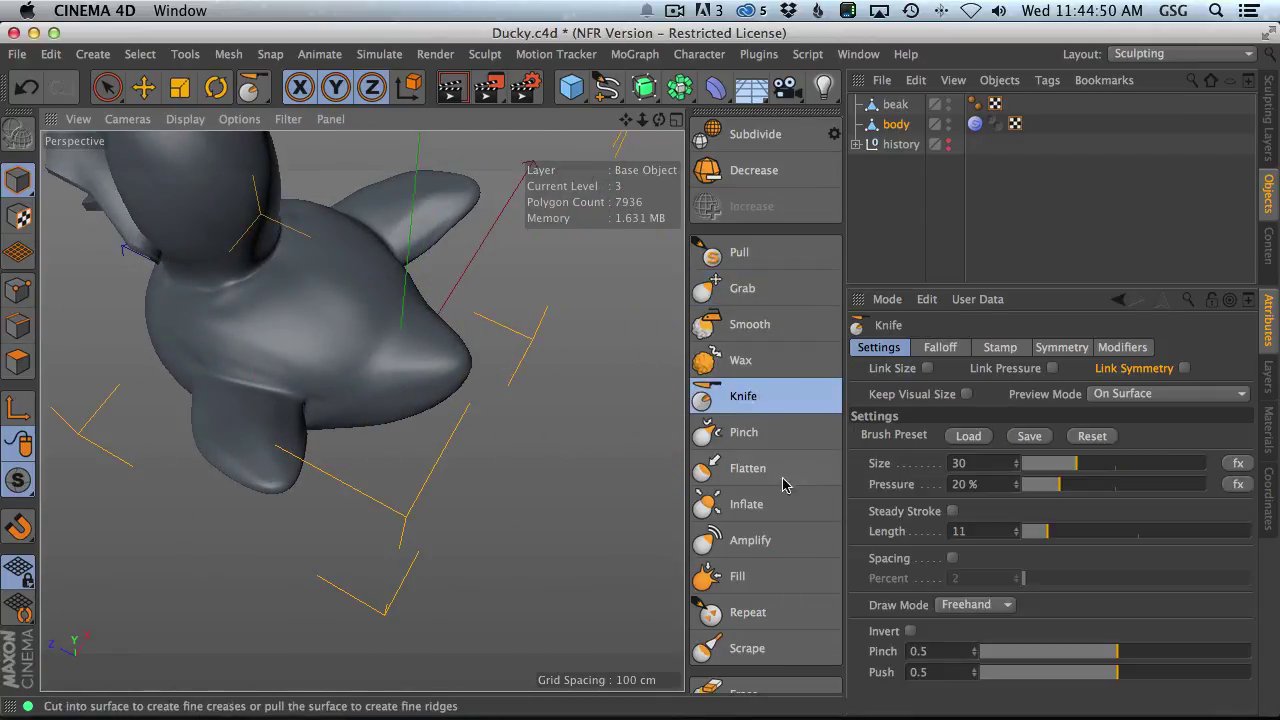
mouse_move(271, 386)
left_mouse_down("alt")
mouse_move(474, 265)
mouse_move(383, 357)
mouse_move(520, 280)
mouse_move(447, 320)
mouse_move(389, 307)
left_mouse_up("alt")
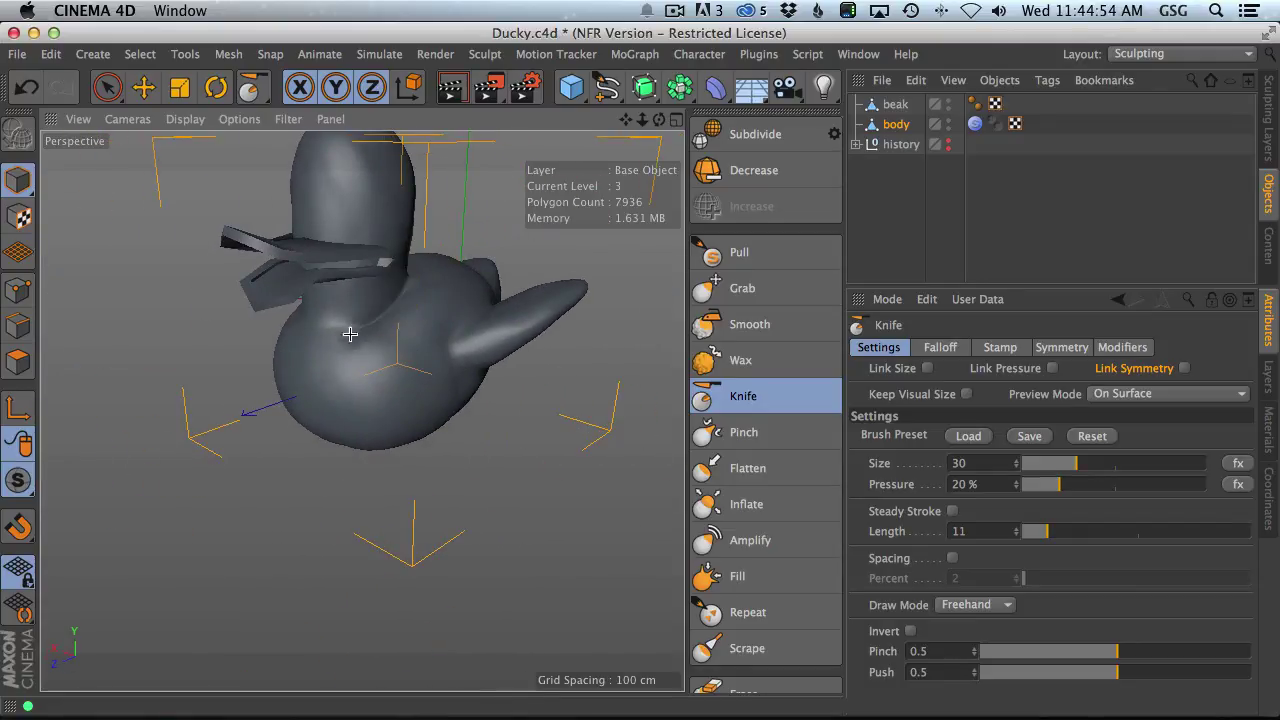
left_click_drag(369, 370, 478, 331, "alt")
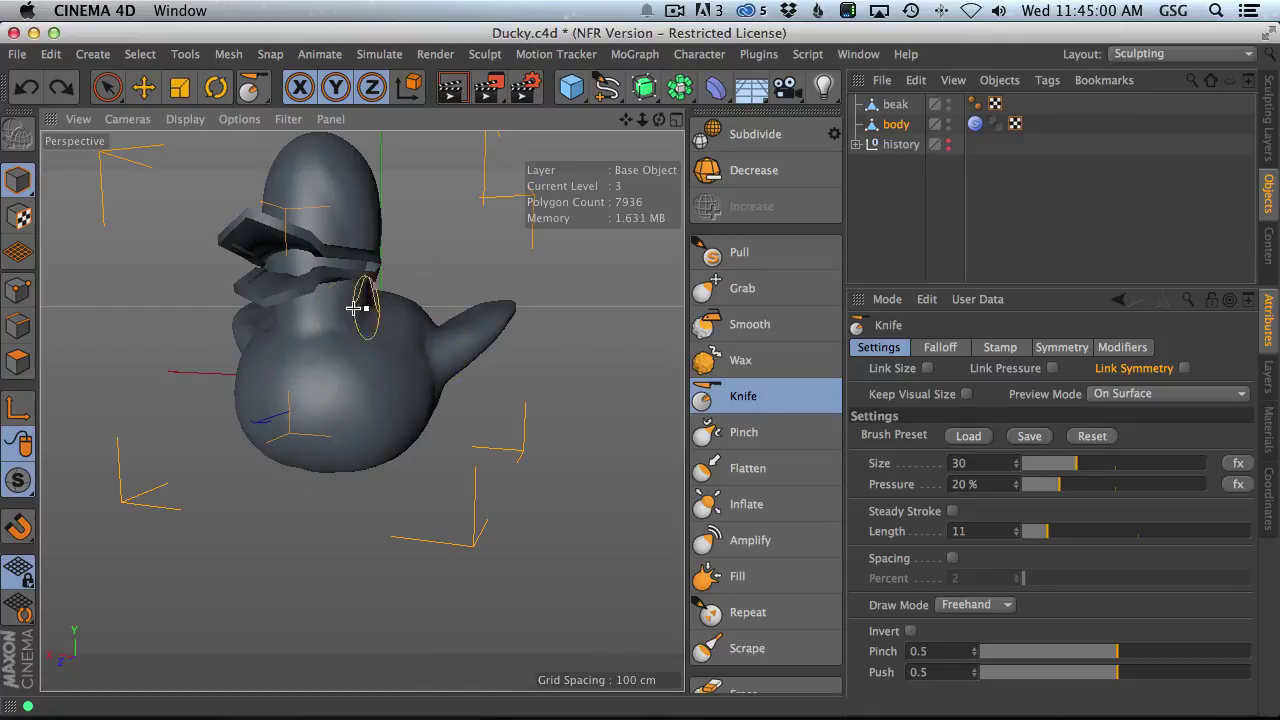
left_click_drag(354, 308, 226, 377, "alt")
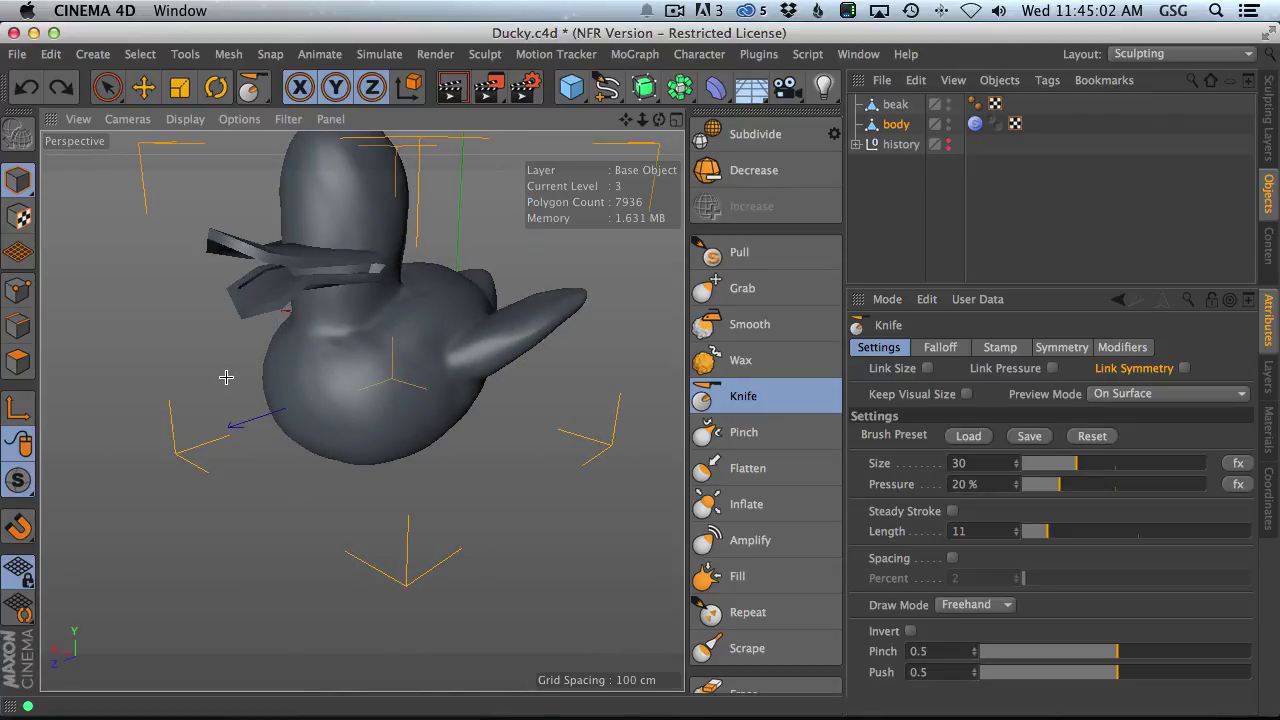
left_click_drag(507, 286, 450, 310, "alt")
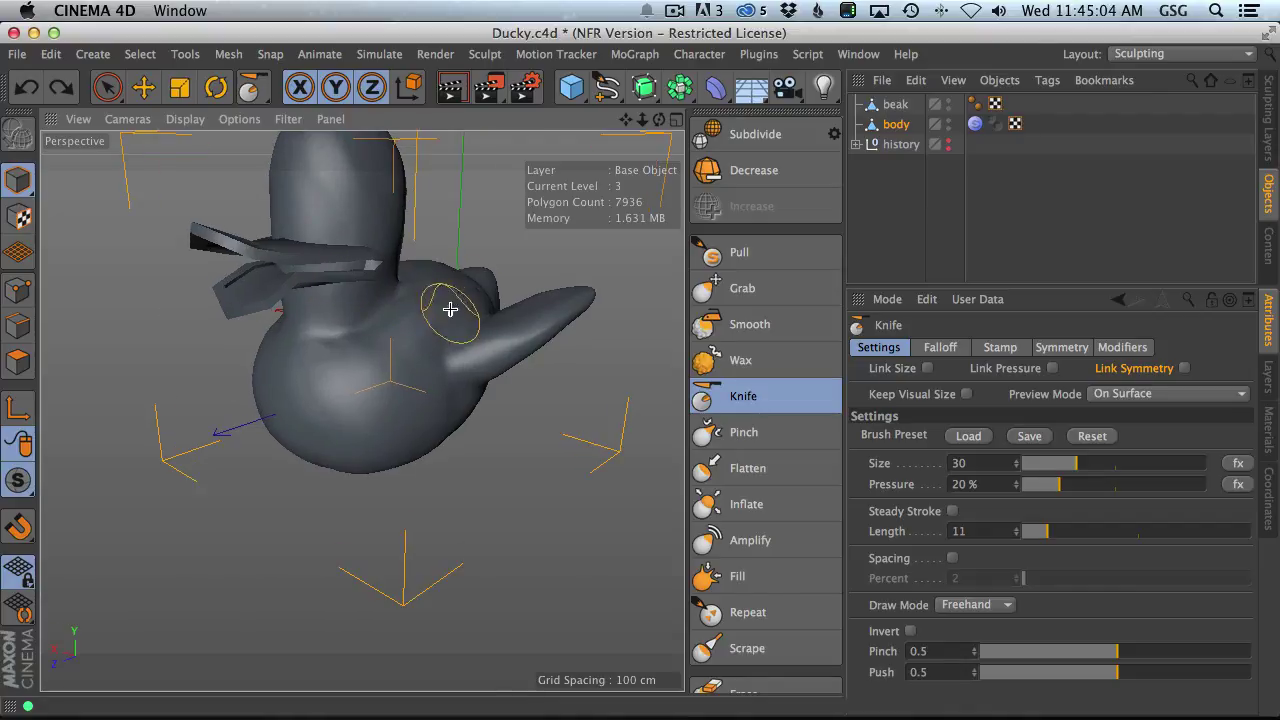
middle_click_drag(370, 364, 368, 364)
mouse_move(398, 340)
left_mouse_down()
mouse_move(350, 391)
mouse_move(520, 386)
mouse_move(363, 400)
mouse_move(360, 337)
mouse_move(549, 291)
left_mouse_up()
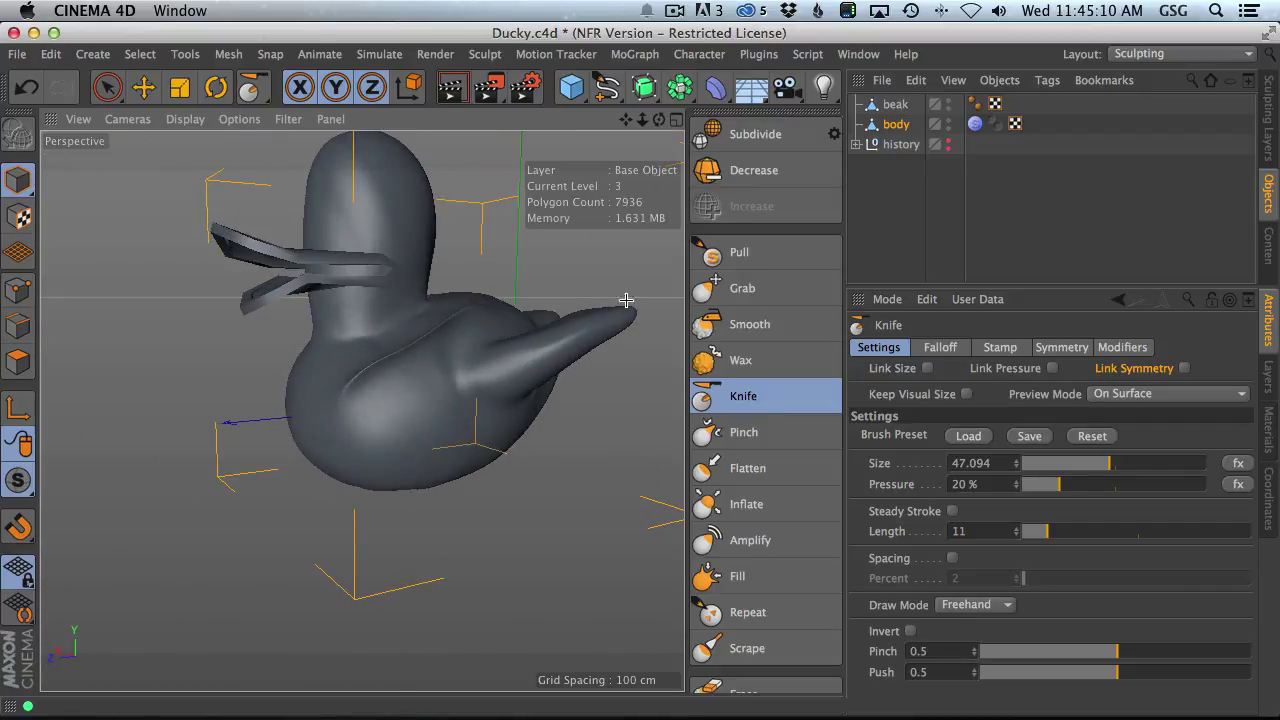
- Cut a fine crease along the joint between the wing and body using a Knife brush of size 18.257 at 20% pressure
mouse_move(414, 366)
left_mouse_down("alt")
mouse_move(357, 337)
mouse_move(258, 242)
mouse_move(420, 340)
mouse_move(414, 363)
left_mouse_up("alt")
middle_click_drag(414, 363, 388, 374)
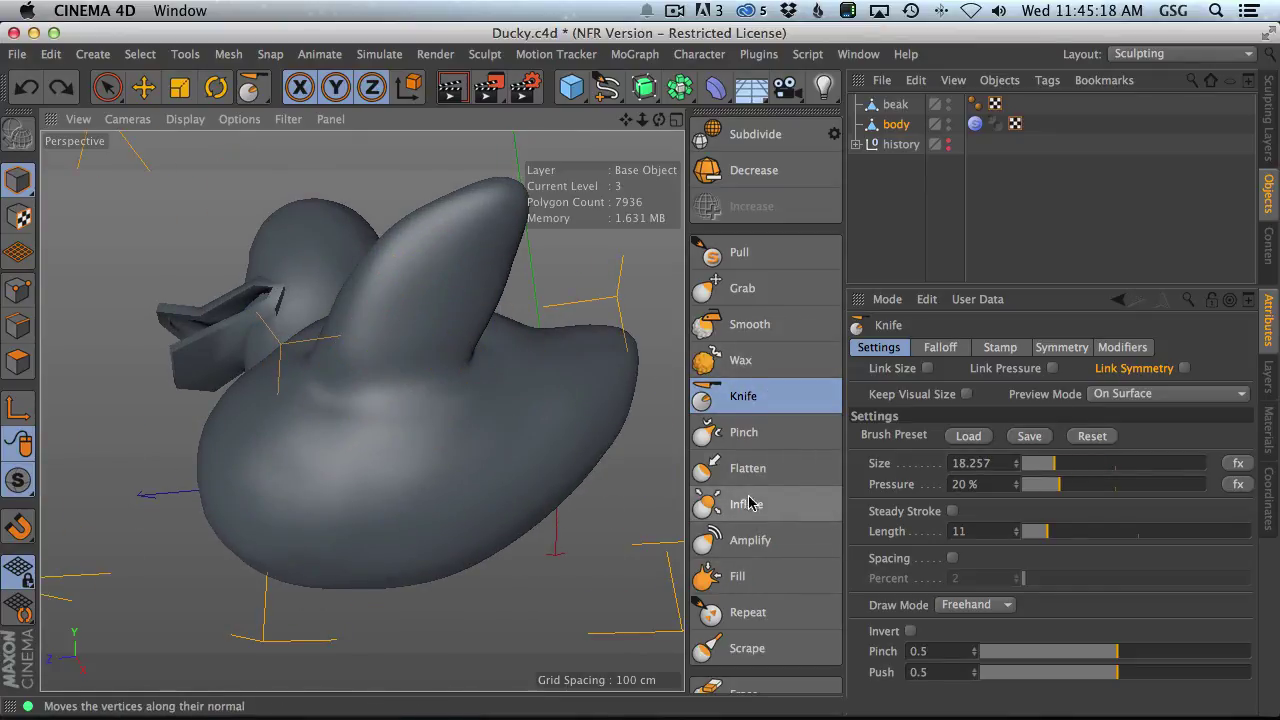
mouse_move(534, 449)
left_mouse_down("alt")
mouse_move(486, 371)
mouse_move(407, 383)
left_mouse_up("alt")
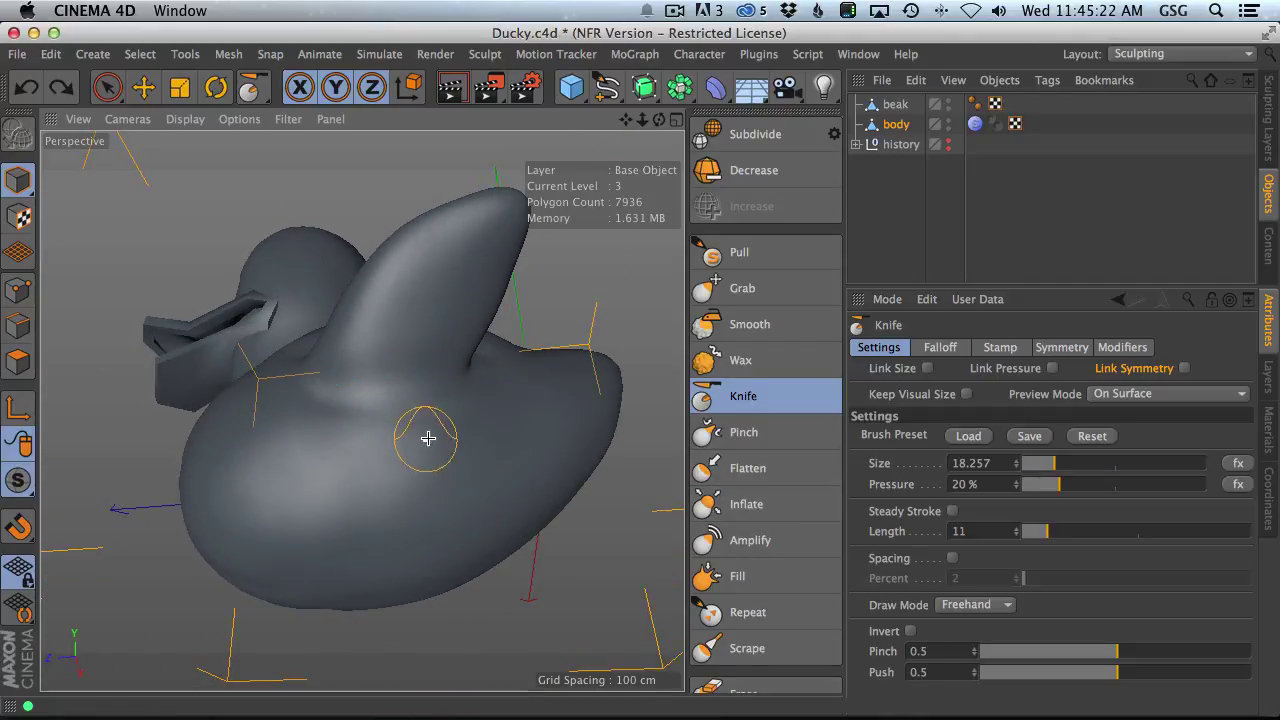
mouse_move(423, 436)
left_mouse_down("alt")
mouse_move(329, 417)
mouse_move(441, 427)
left_mouse_up("alt")
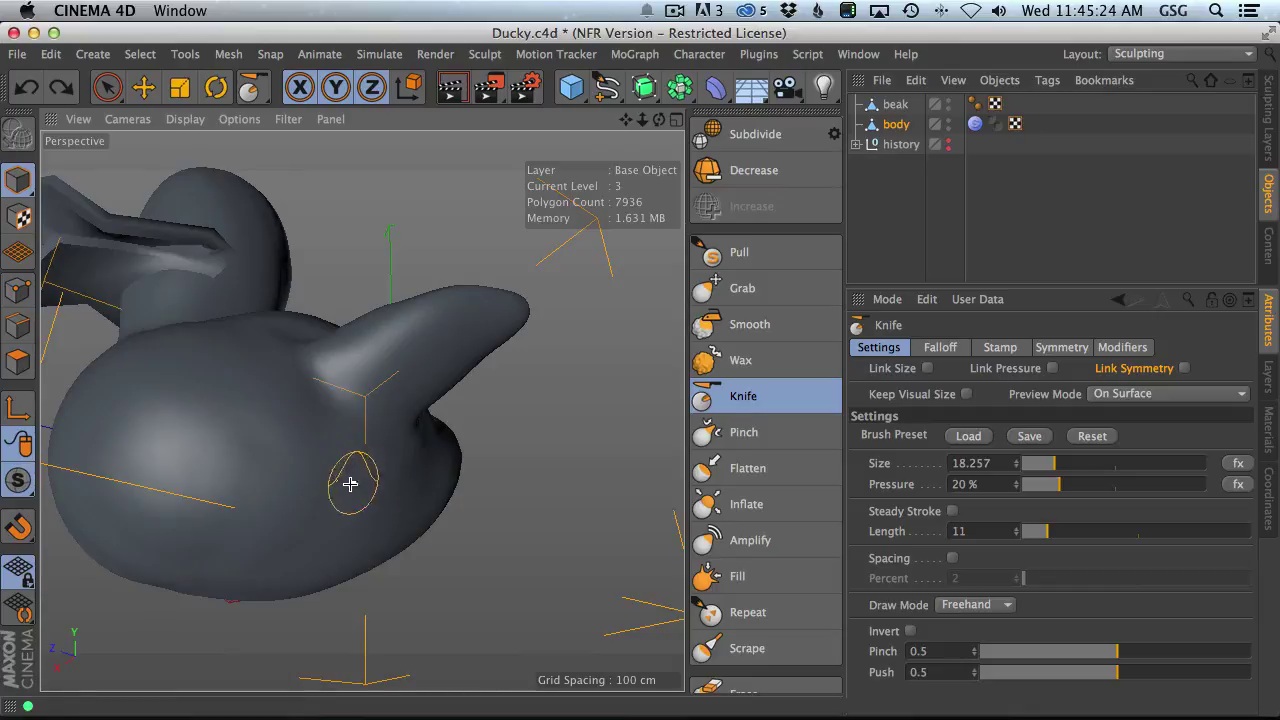
mouse_move(275, 430)
left_mouse_down("alt")
mouse_move(263, 457)
mouse_move(220, 457)
mouse_move(260, 399)
left_mouse_up("alt")
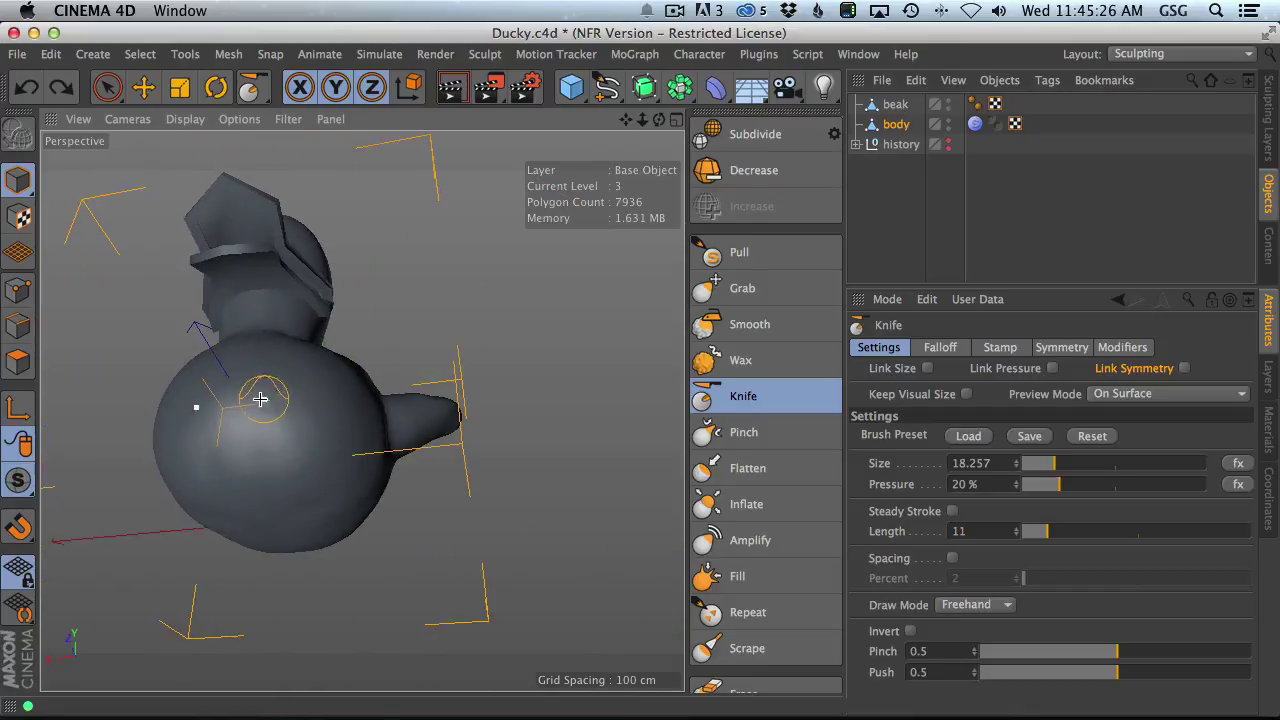
mouse_move(355, 401)
left_mouse_down("alt")
mouse_move(414, 434)
mouse_move(400, 429)
mouse_move(401, 403)
left_mouse_up("alt")
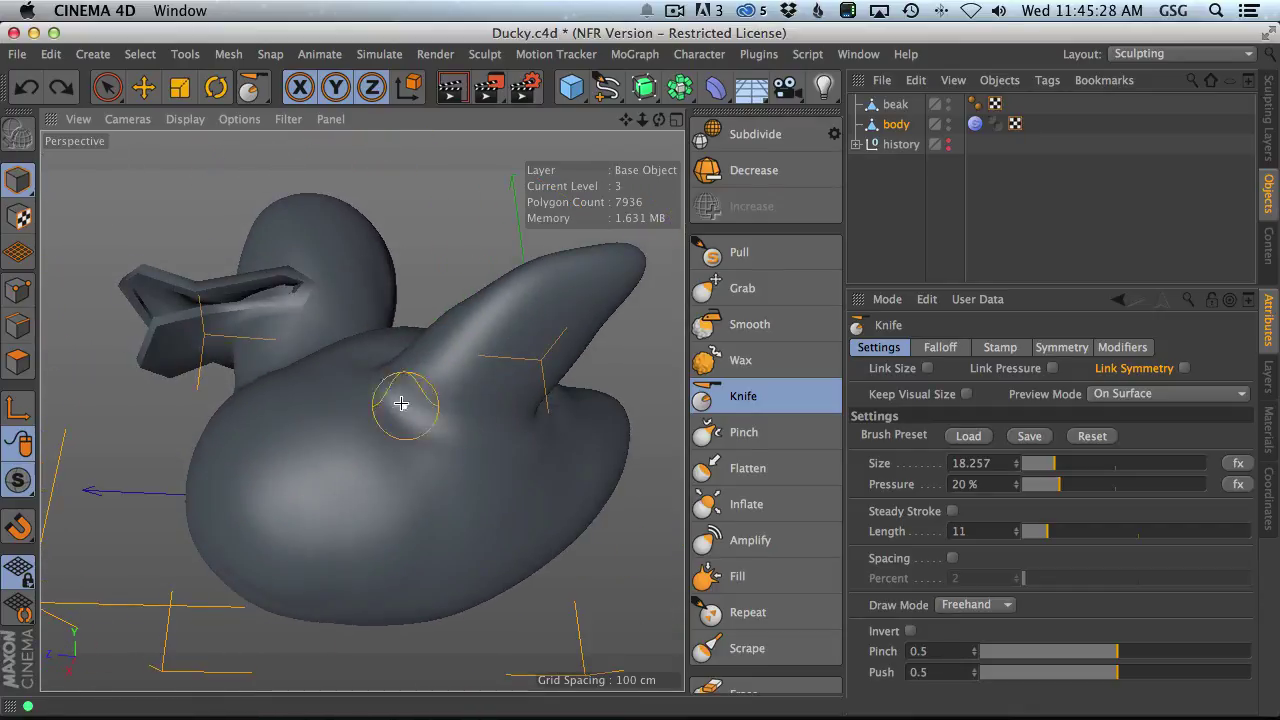
mouse_move(486, 418)
left_mouse_down("alt")
mouse_move(500, 414)
mouse_move(486, 428)
mouse_move(420, 356)
left_mouse_up("alt")
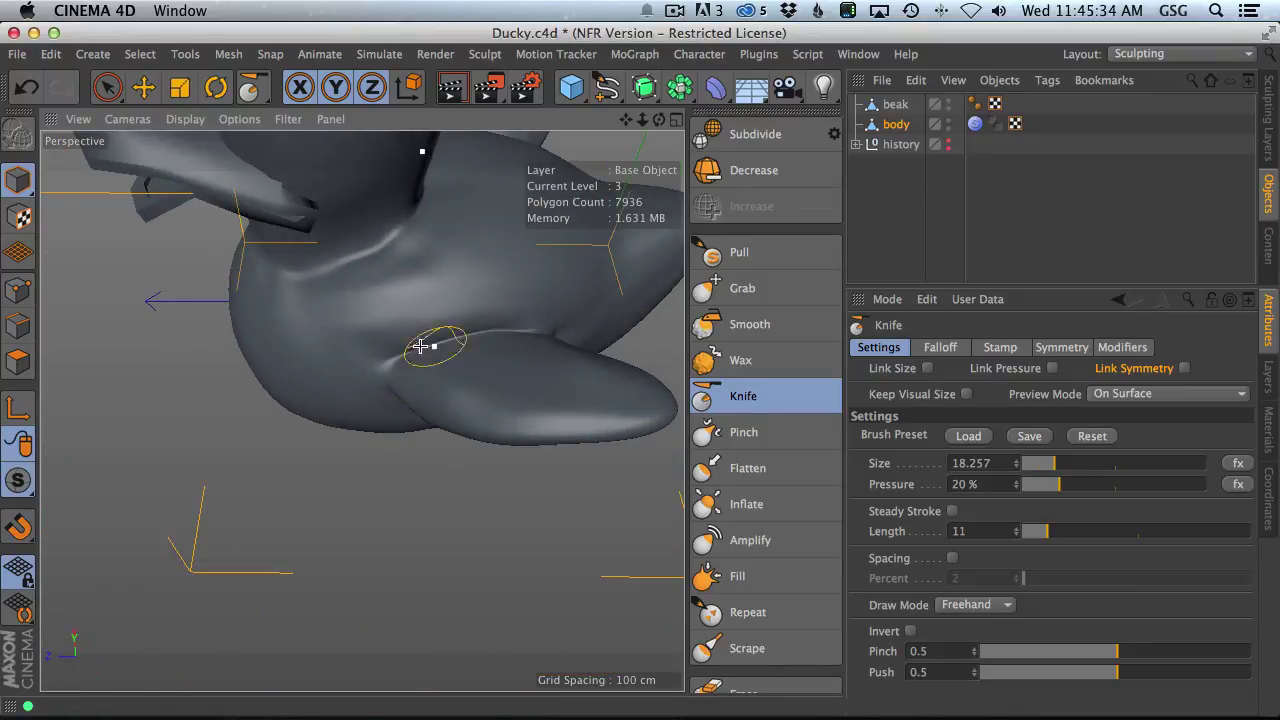
- Puff up the wing around its joint with the body using an Inflate brush of size 62.059 at 20% pressure
mouse_move(533, 337)
left_mouse_down("alt")
mouse_move(394, 375)
mouse_move(457, 366)
mouse_move(363, 409)
mouse_move(403, 229)
mouse_move(378, 314)
mouse_move(440, 370)
left_mouse_up("alt")
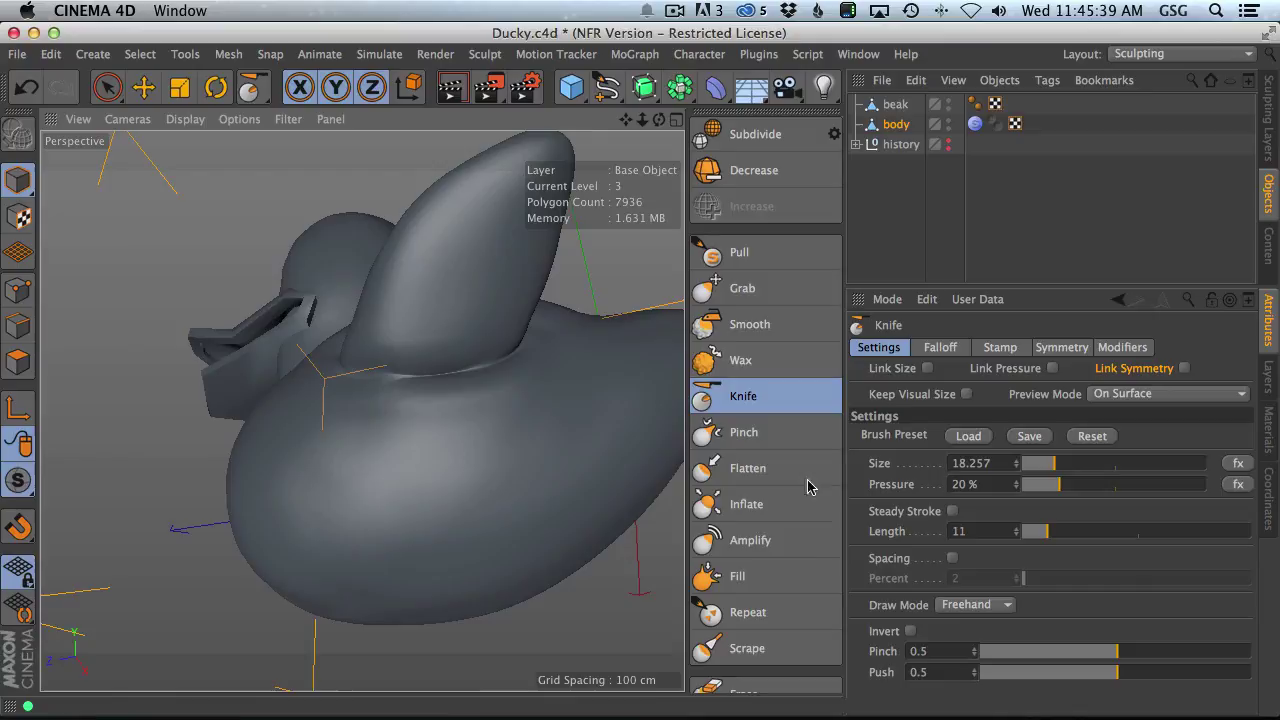
left_click(766, 511)
middle_click_drag(383, 374, 401, 368)
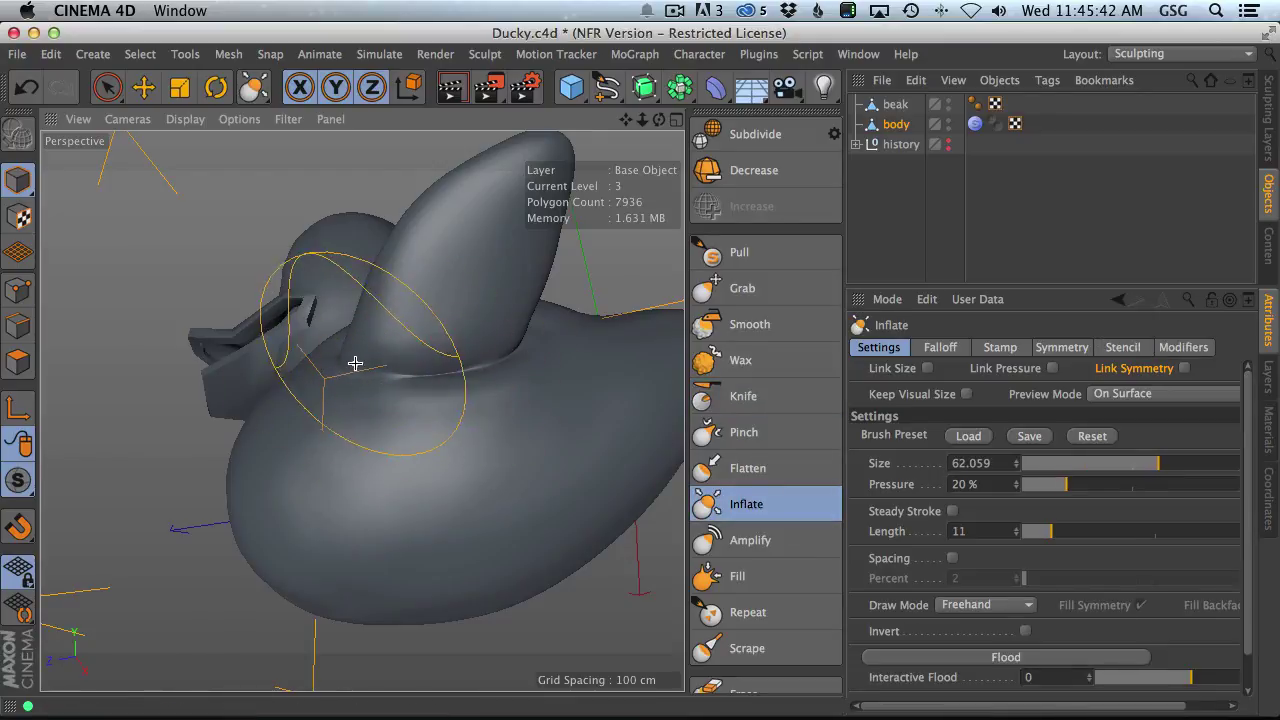
mouse_move(491, 354)
left_mouse_down("alt")
mouse_move(399, 368)
mouse_move(400, 354)
left_mouse_up("alt")
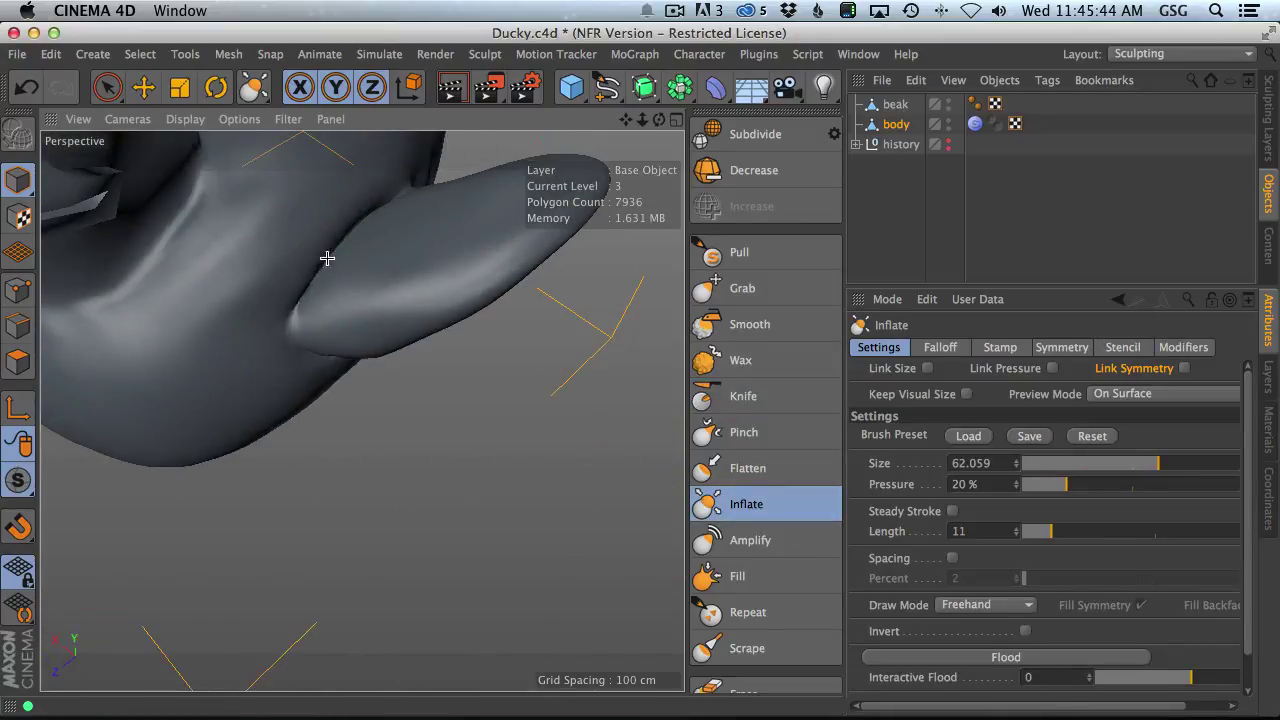
mouse_move(403, 249)
left_mouse_down("alt")
mouse_move(440, 228)
mouse_move(274, 360)
mouse_move(346, 417)
mouse_move(420, 374)
mouse_move(366, 383)
mouse_move(607, 391)
left_mouse_up("alt")
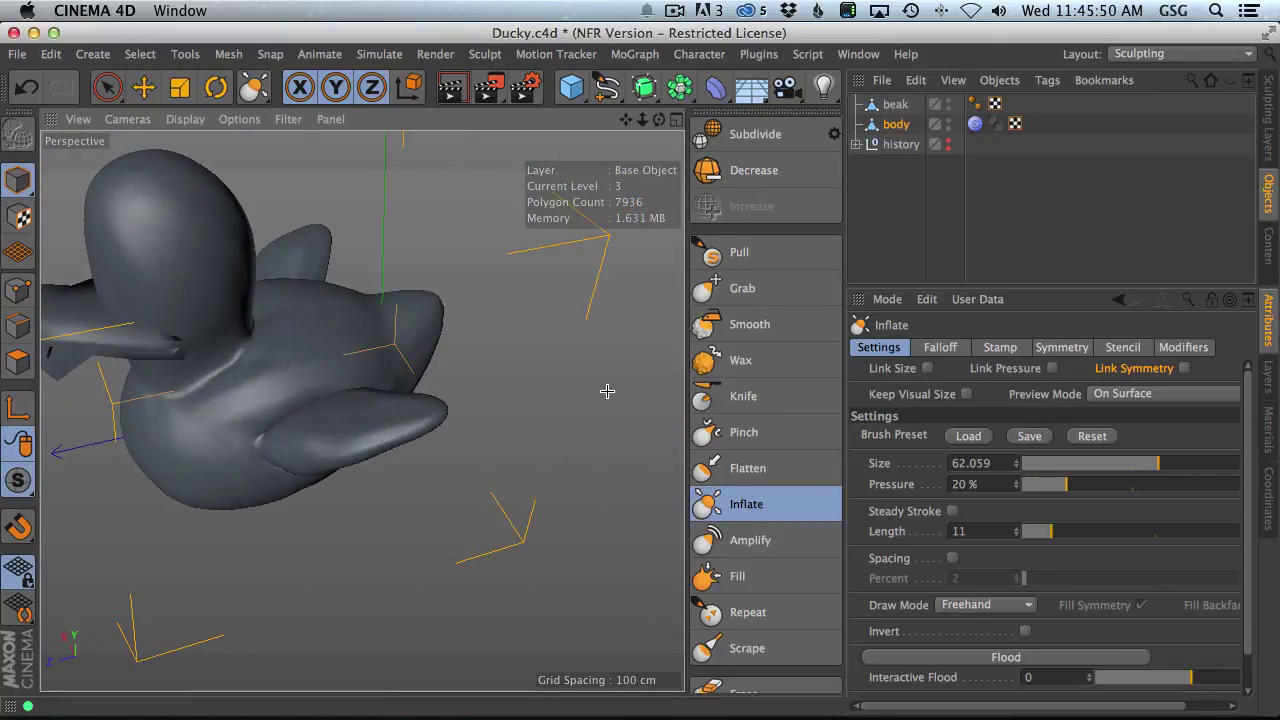
- Smooth the wing and its joint with the body using a Smooth brush of size 135.822 at 2.1% pressure
left_click(774, 326)
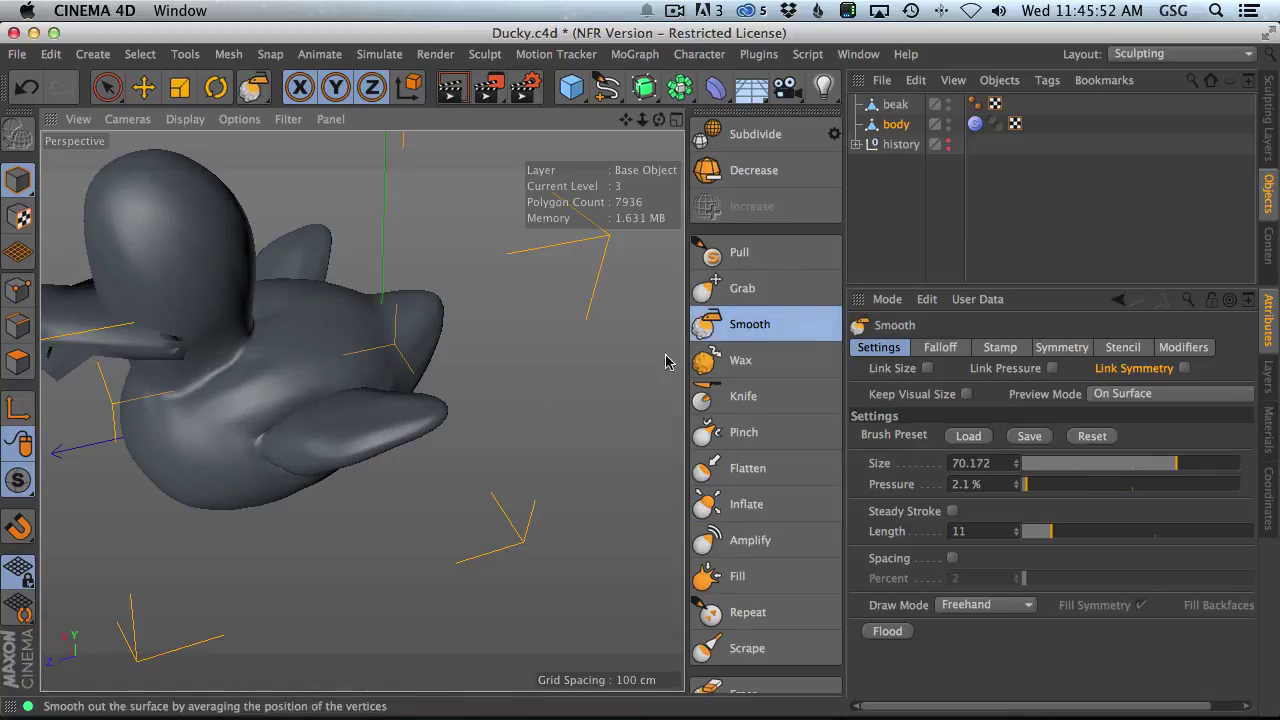
mouse_move(280, 431)
left_mouse_down("alt")
mouse_move(351, 417)
mouse_move(391, 426)
mouse_move(372, 439)
left_mouse_up("alt")
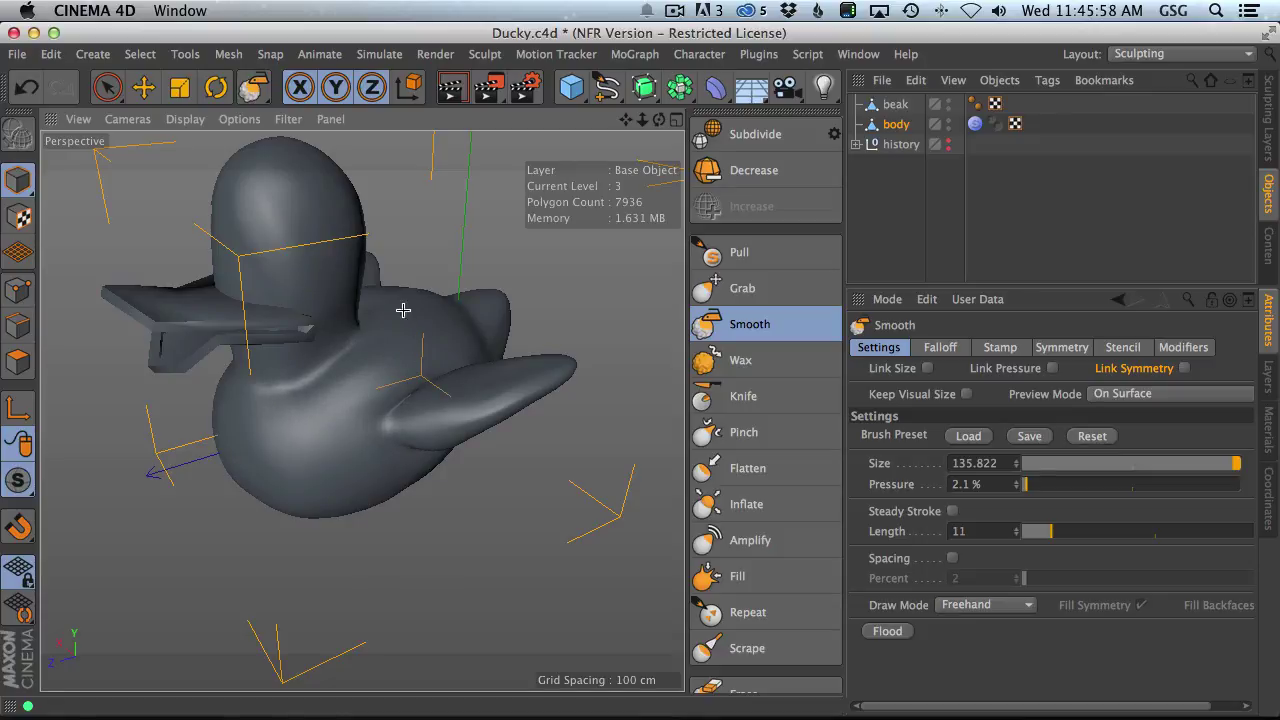
left_click_drag(450, 410, 351, 460, "alt")
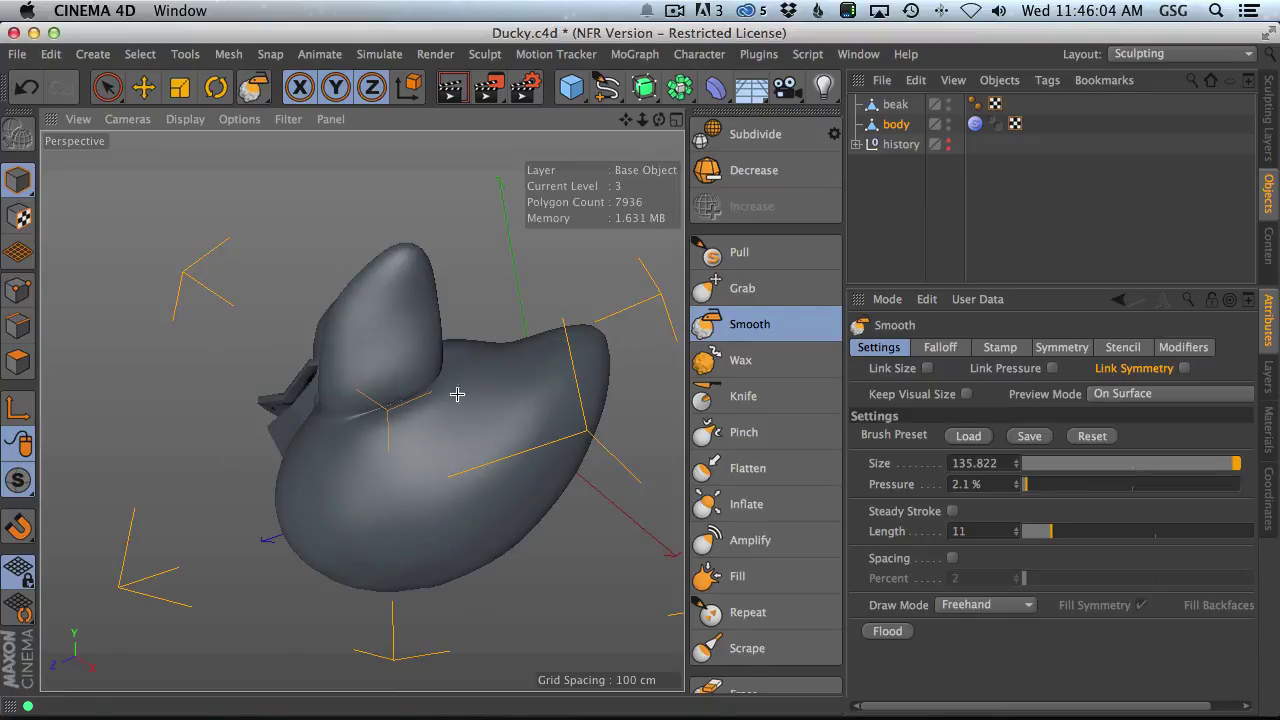
mouse_move(391, 284)
left_mouse_down("alt")
mouse_move(466, 360)
mouse_move(457, 343)
mouse_move(443, 389)
mouse_move(482, 341)
mouse_move(434, 314)
left_mouse_up("alt")
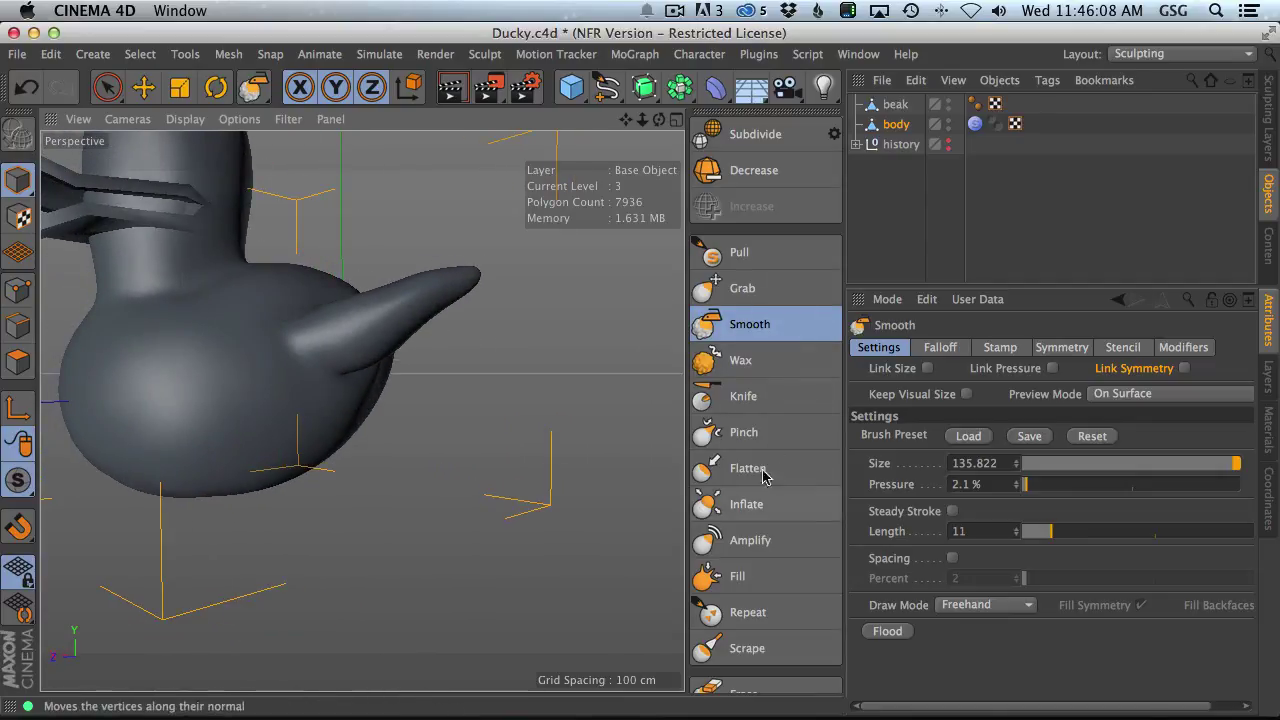
- Try to sharpen a ridge along the wing with a Pinch brush of size 30 and a Knife brush of size 18.257
left_click(745, 431)
left_click_drag(360, 331, 482, 330, "alt")
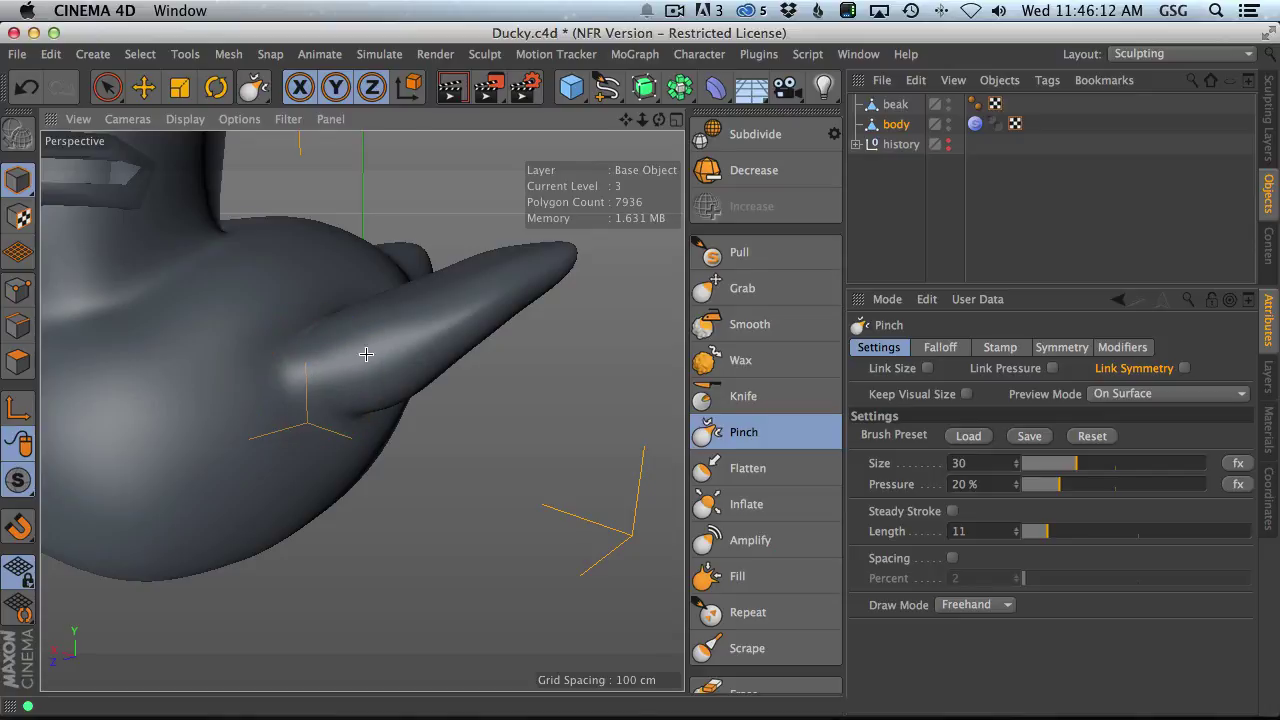
left_click_drag(334, 366, 443, 314)
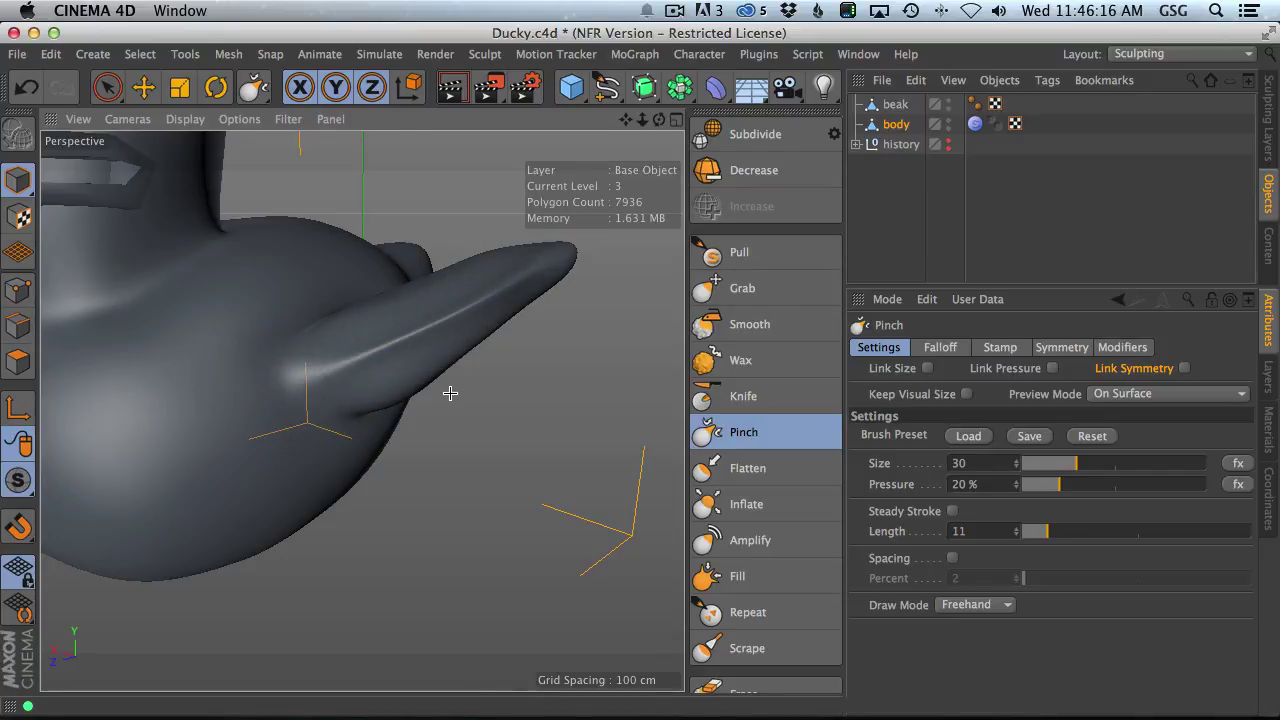
key("super+z")
left_click(743, 396)
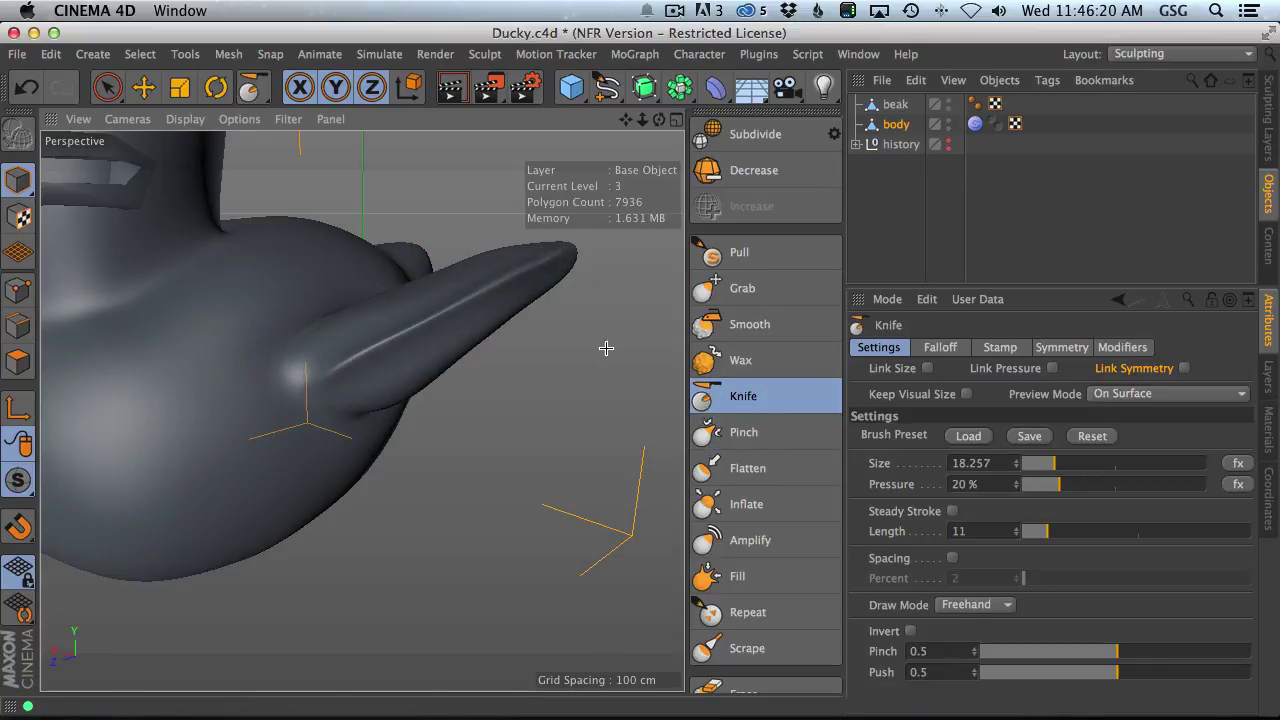
key("super+z")
- Pinch the crease between the wing and body using a Pinch brush of size 30 at 20% pressure, undoing an unwanted stroke
left_click(745, 438)
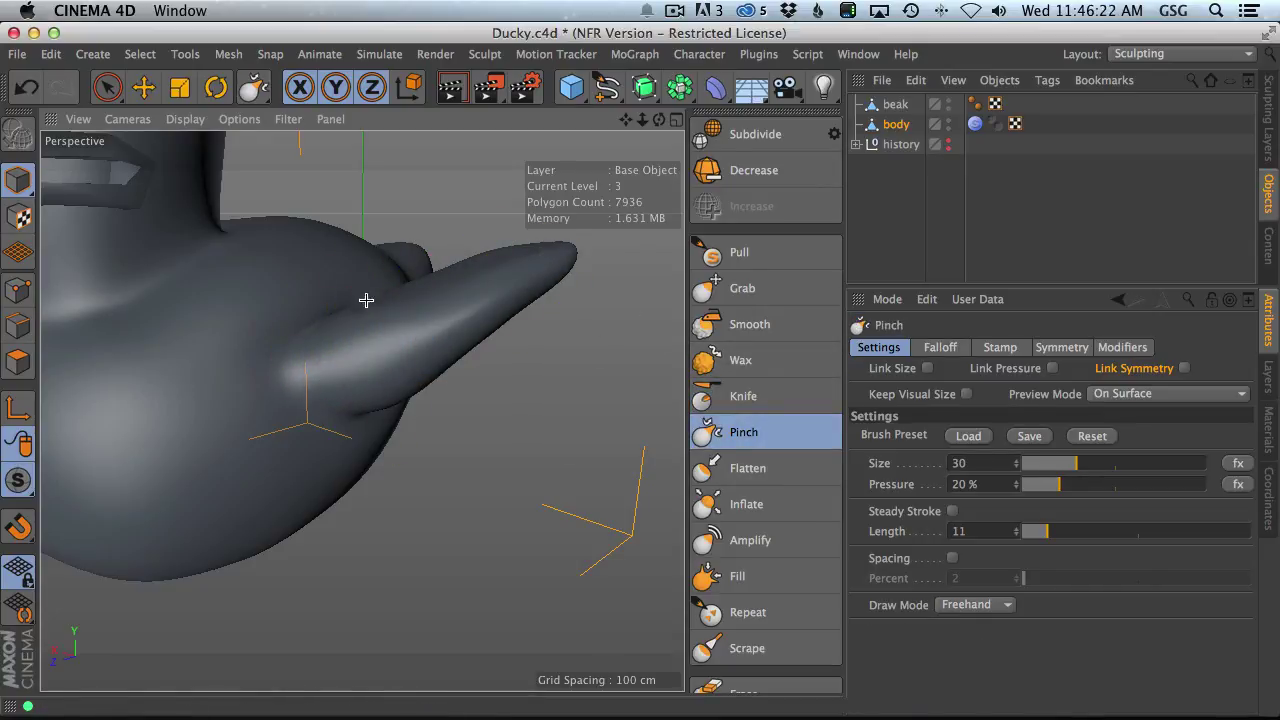
left_click_drag(390, 283, 326, 414, "alt")
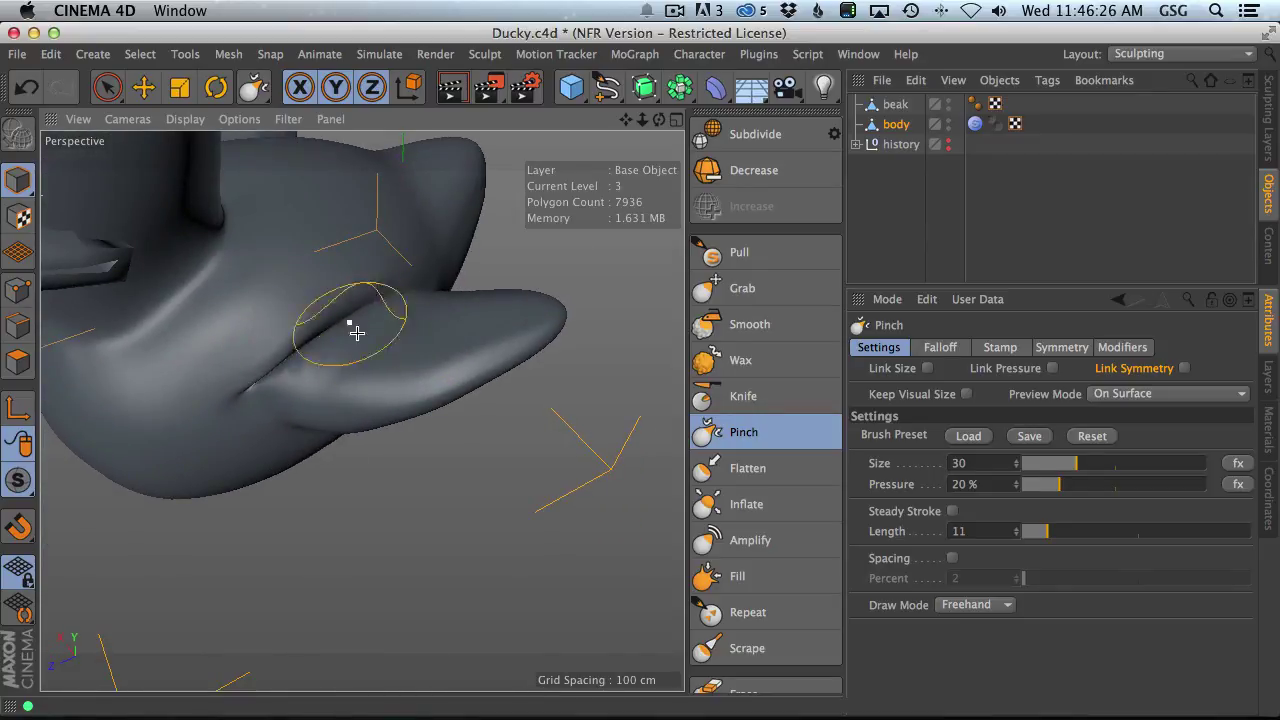
key("super+z")
mouse_move(323, 323)
left_mouse_down("alt")
mouse_move(389, 397)
mouse_move(278, 373)
left_mouse_up("alt")
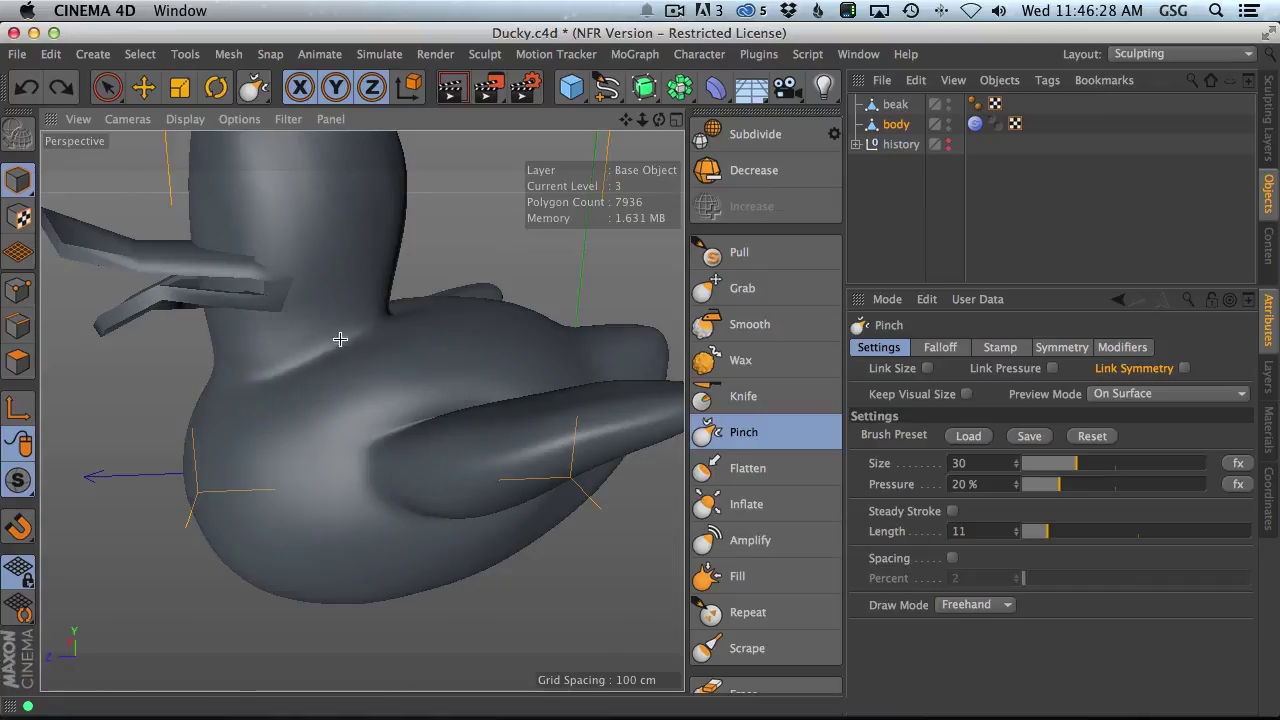
left_click_drag(408, 331, 397, 357, "alt")
mouse_move(493, 390)
left_mouse_down("alt")
mouse_move(617, 403)
mouse_move(430, 380)
mouse_move(294, 337)
mouse_move(282, 284)
mouse_move(296, 360)
left_mouse_up("alt")
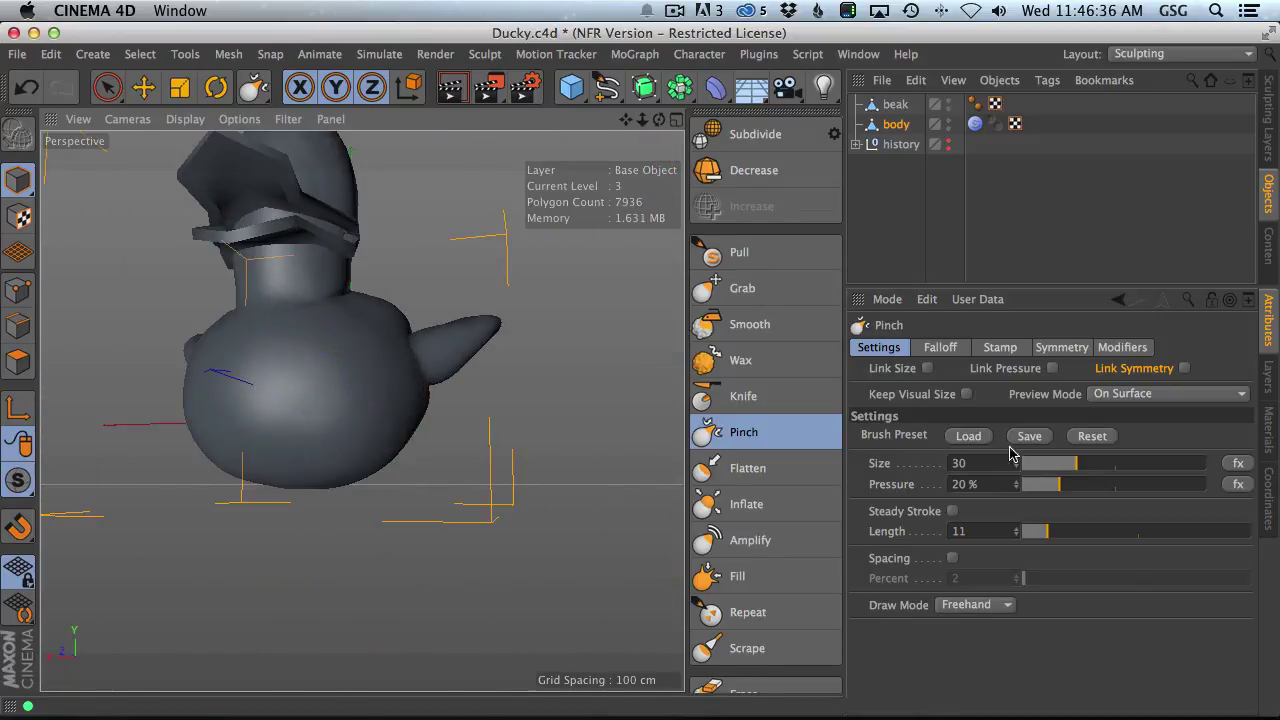
- Mirror the sculpted body object to the +X axis with Sculpt Symmetry
middle_click_drag(786, 530, 842, 280)
middle_click_drag(783, 606, 809, 360)
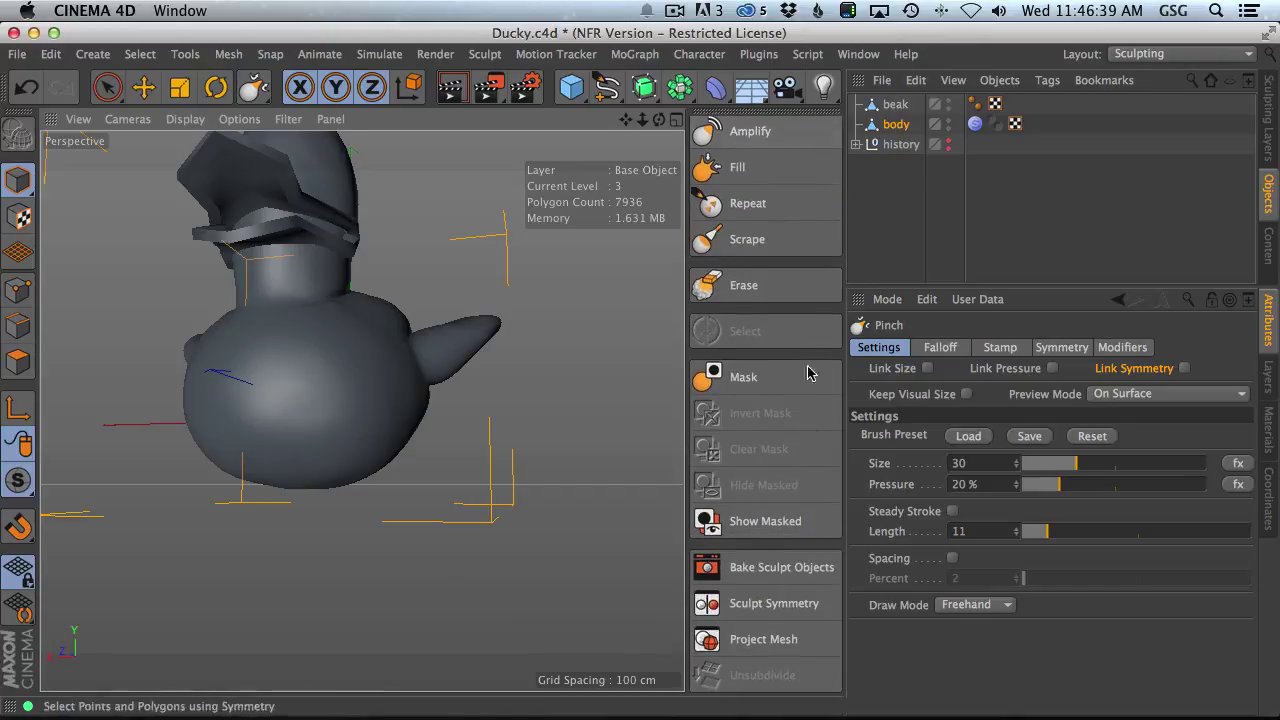
left_click(786, 606)
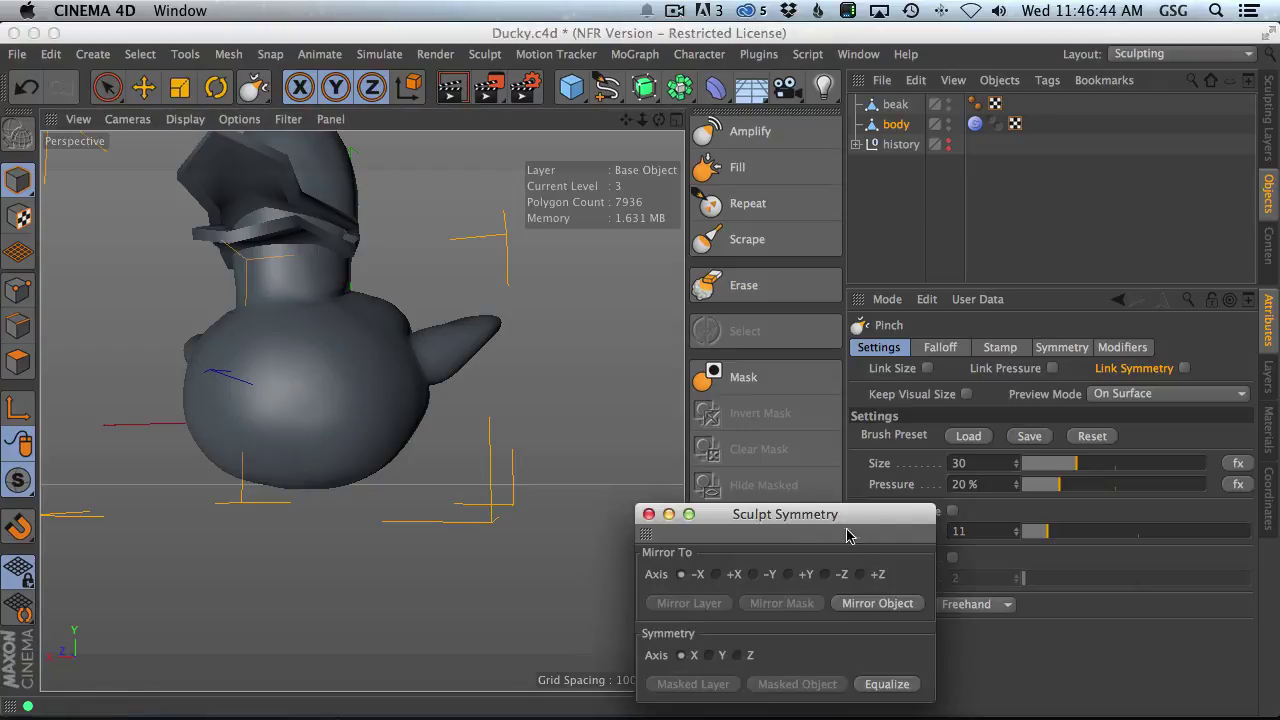
left_click_drag(808, 518, 794, 205)
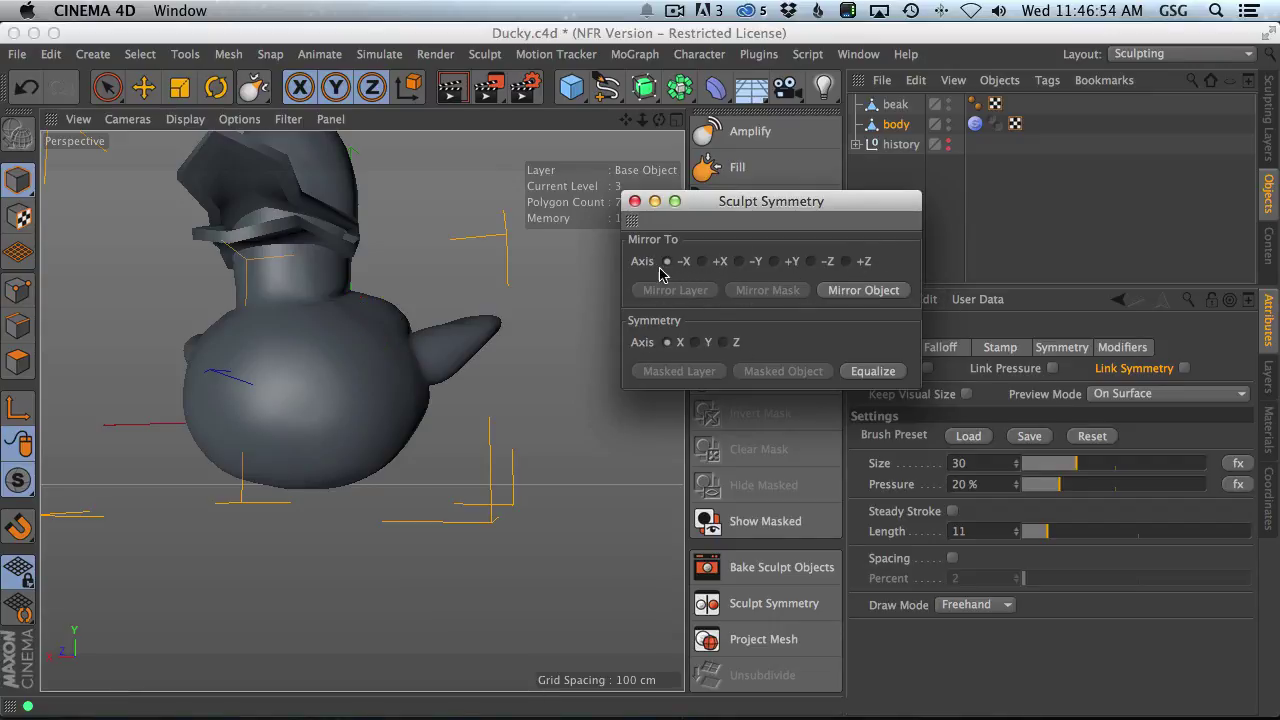
left_click_drag(409, 390, 461, 436, "alt")
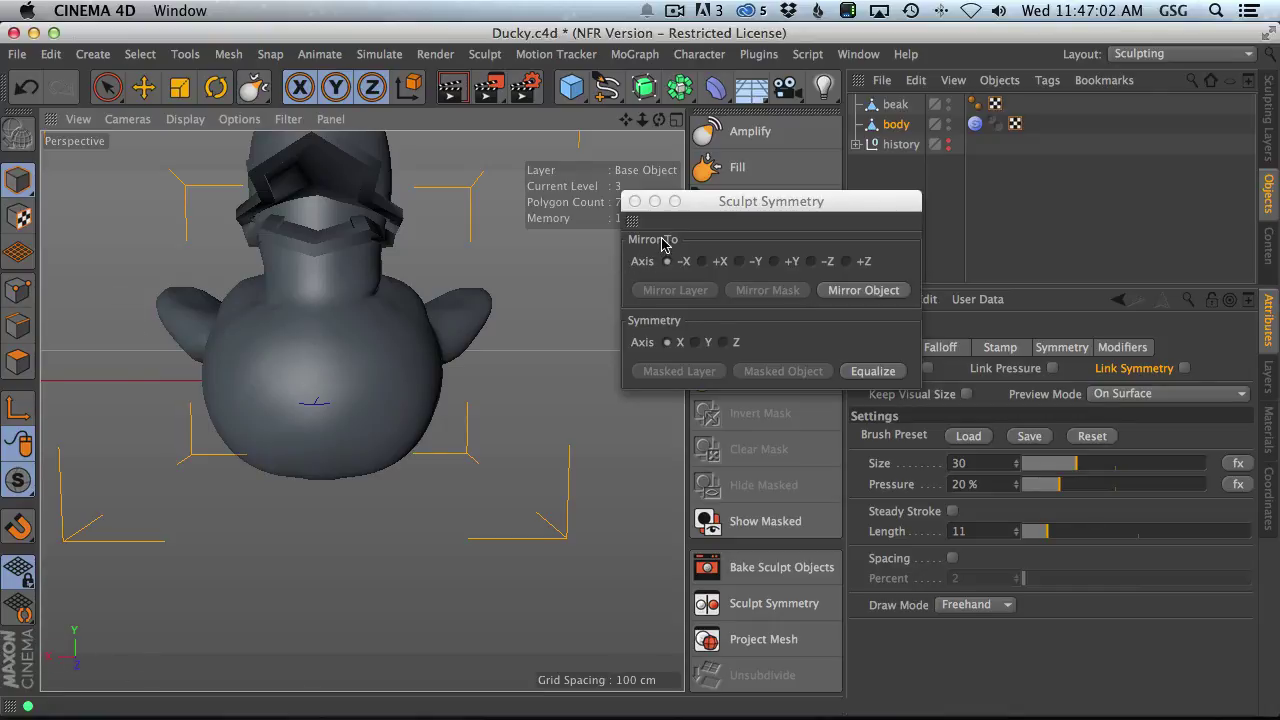
left_click(704, 262)
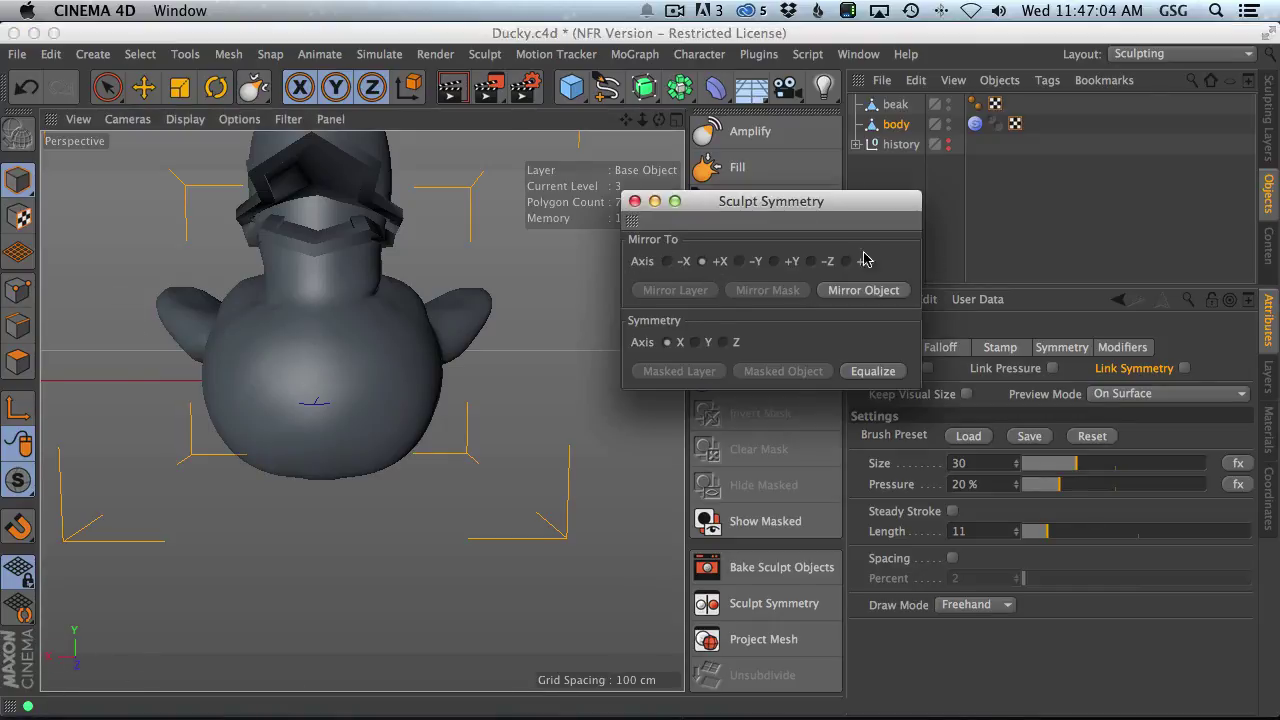
left_click(865, 290)
- Inspect the mirrored wings and body from the front and both sides
left_click_drag(365, 380, 480, 375, "alt")
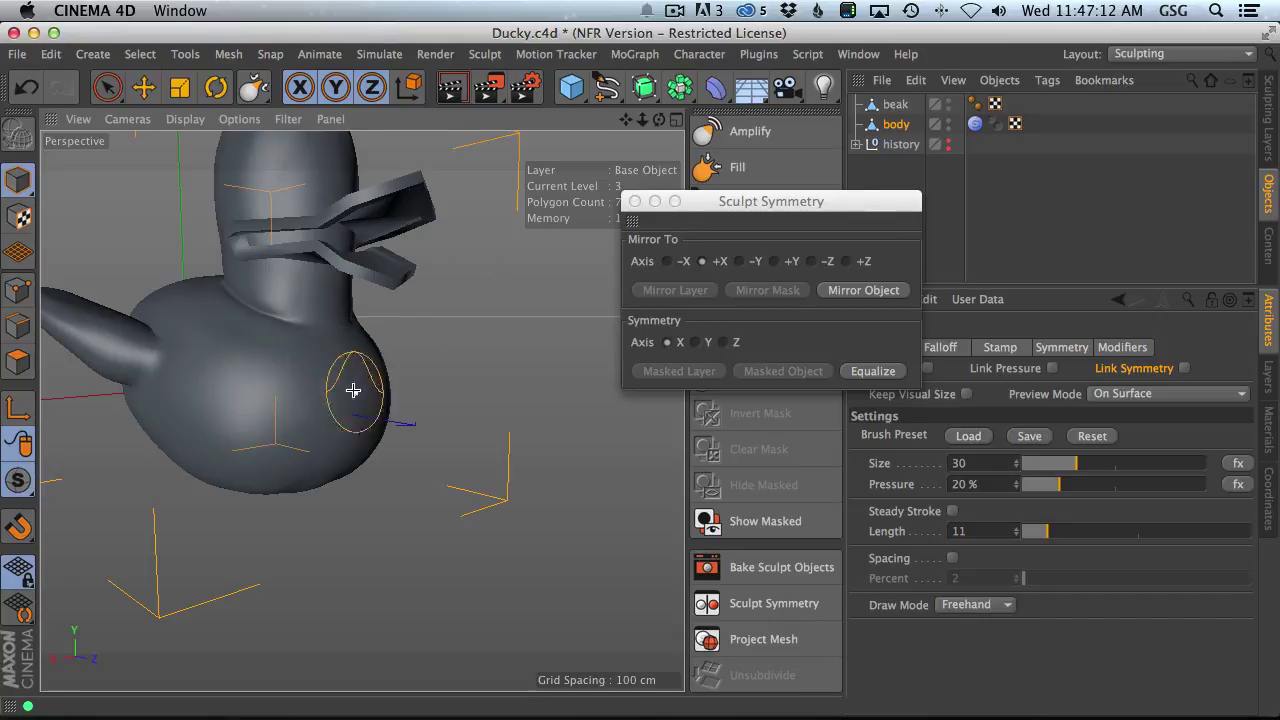
mouse_move(353, 390)
left_mouse_down("alt")
mouse_move(314, 403)
mouse_move(286, 374)
mouse_move(340, 420)
mouse_move(351, 454)
left_mouse_up("alt")
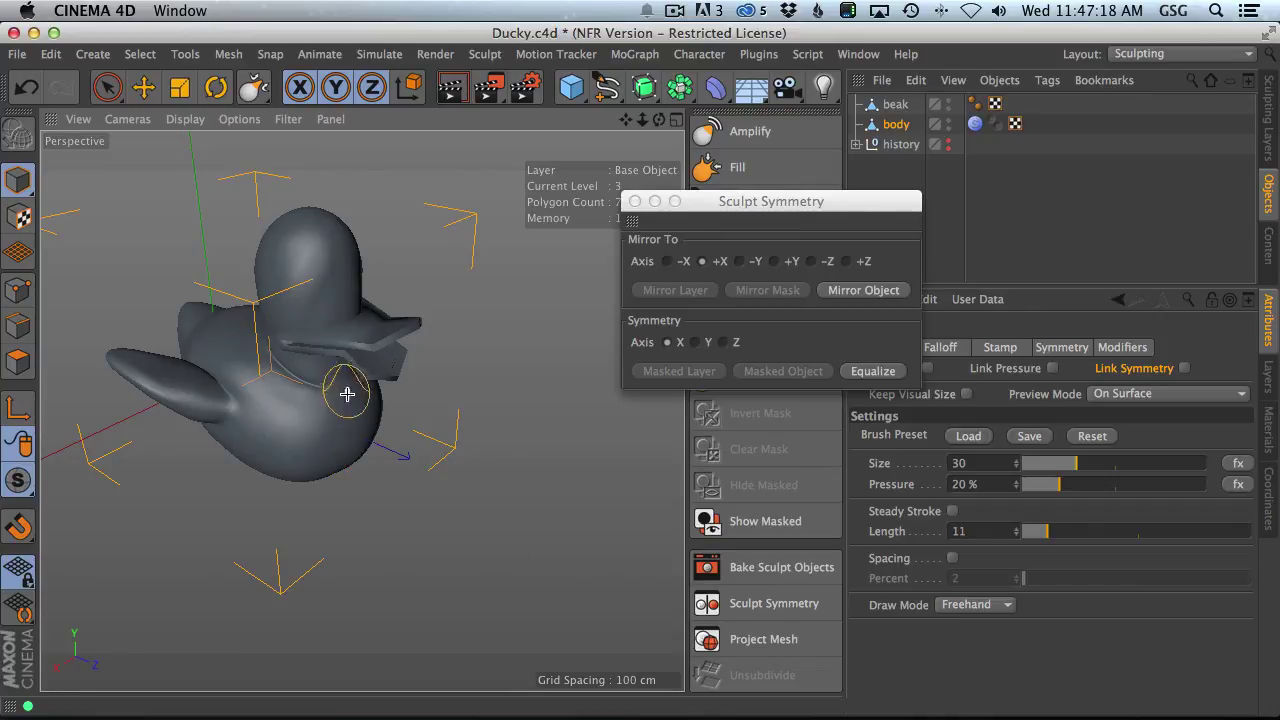
left_click_drag(343, 386, 468, 414, "alt")
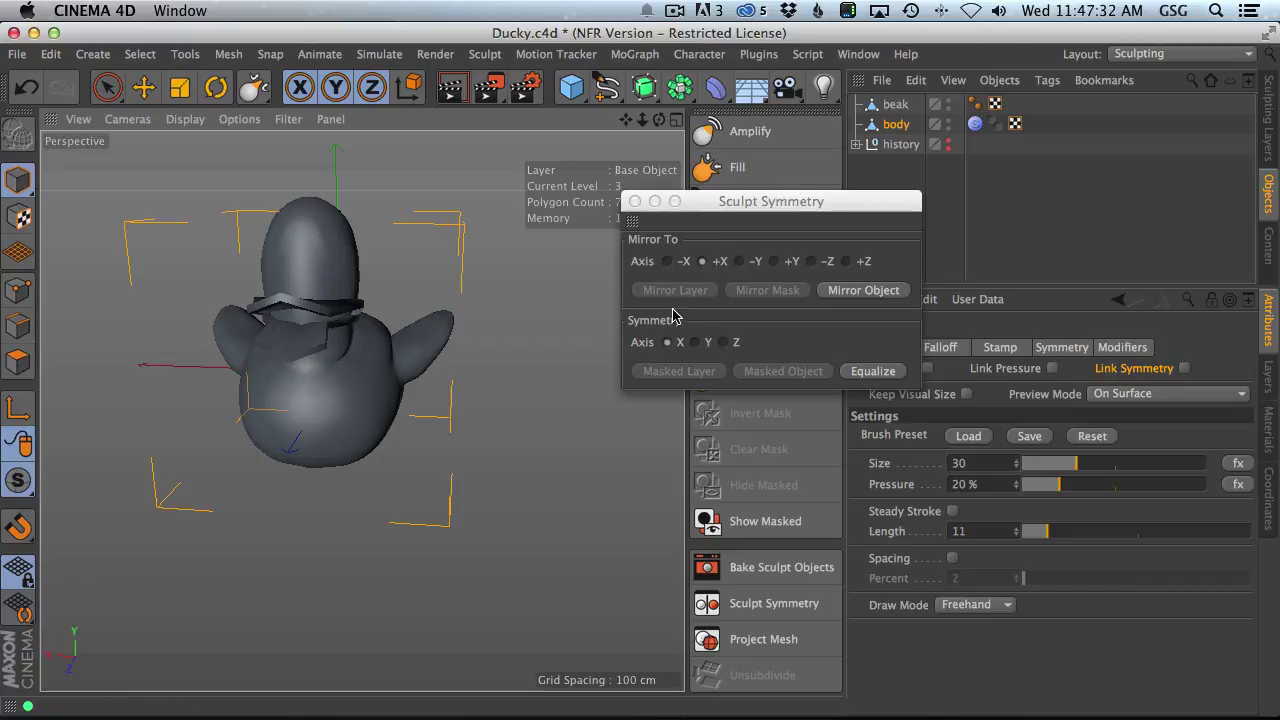
left_click_drag(390, 332, 371, 374, "alt")
scroll(351, 371, "up", 5)
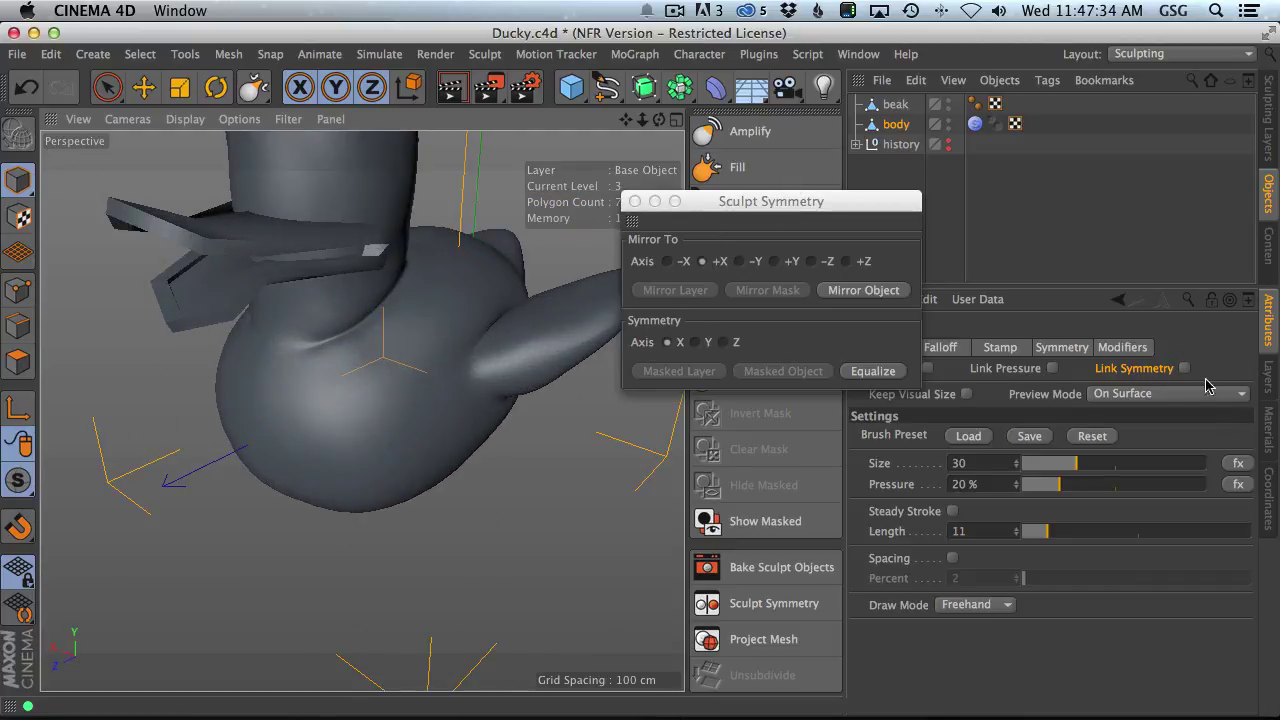
- Set the Pinch brush size to 10.618 and close the Sculpt Symmetry dialog
mouse_move(482, 368)
middle_mouse_down()
mouse_move(414, 358)
mouse_move(375, 395)
middle_mouse_up()
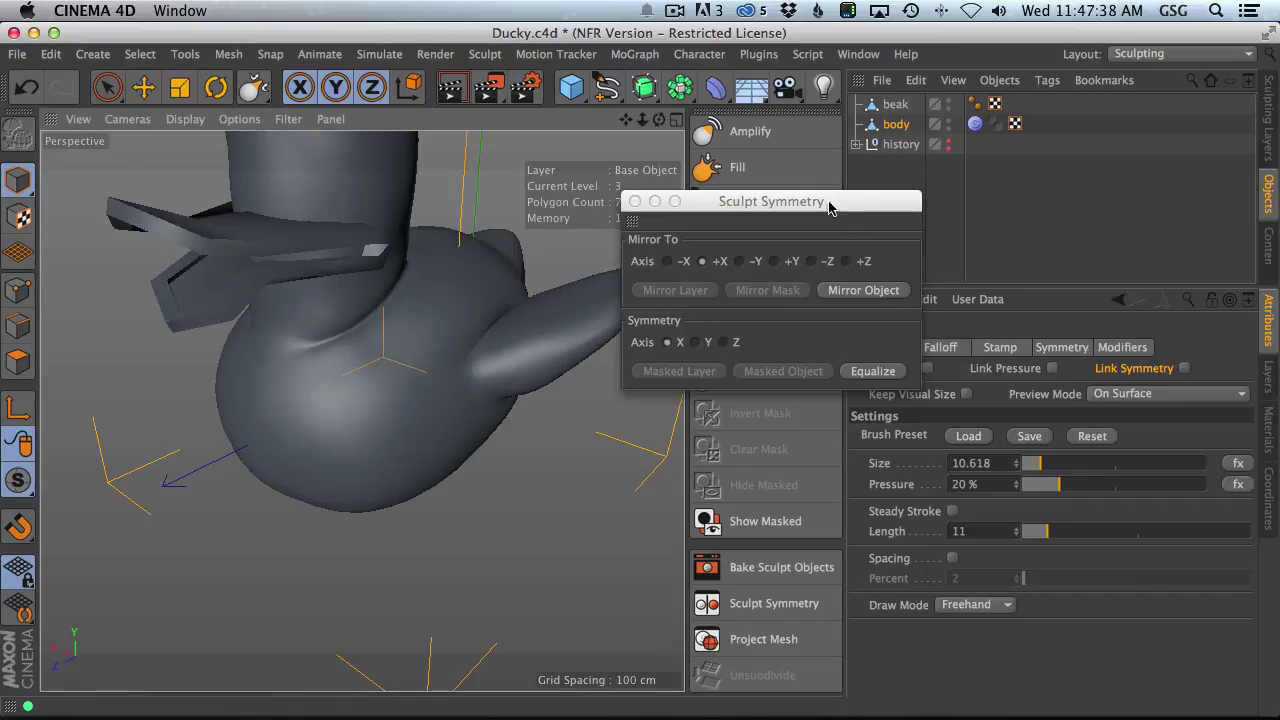
left_click_drag(825, 207, 846, 337)
left_click(654, 326)
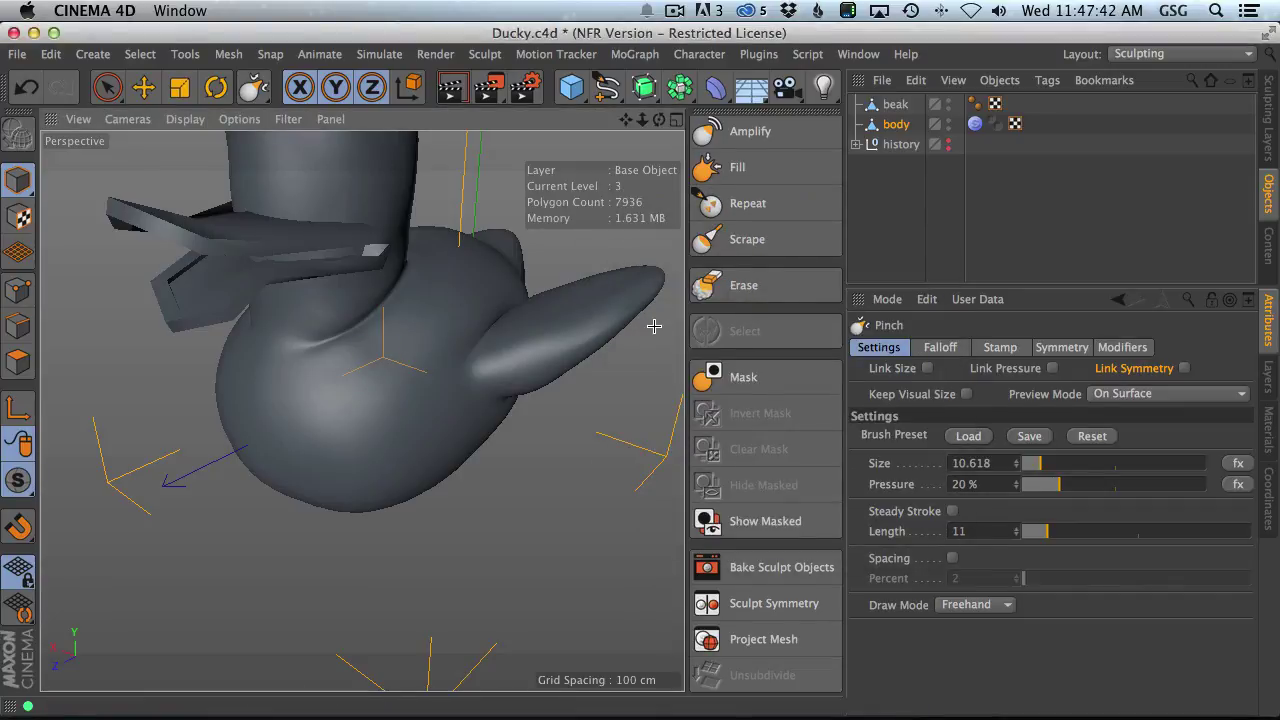
mouse_move(674, 286)
left_mouse_down("alt")
mouse_move(503, 366)
mouse_move(491, 446)
mouse_move(488, 417)
mouse_move(430, 420)
left_mouse_up("alt")
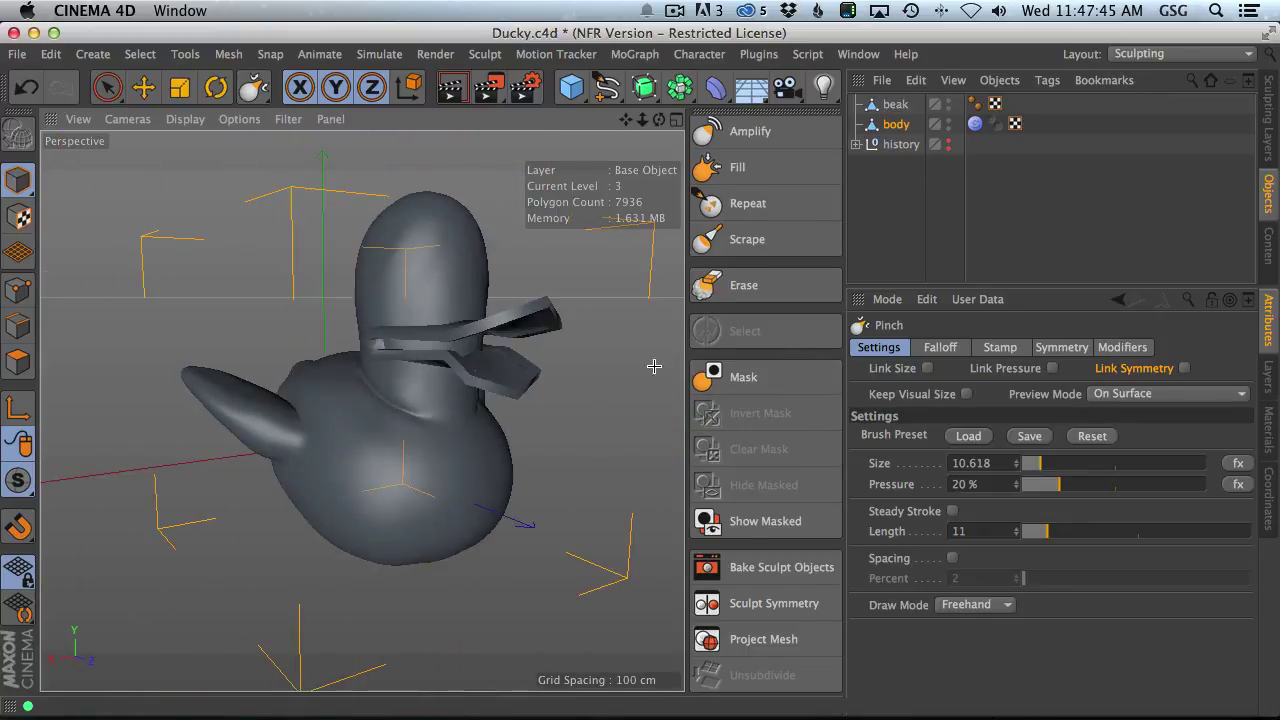
left_click(774, 603)
mouse_move(759, 326)
left_mouse_down()
mouse_move(696, 338)
mouse_move(740, 336)
left_mouse_up()
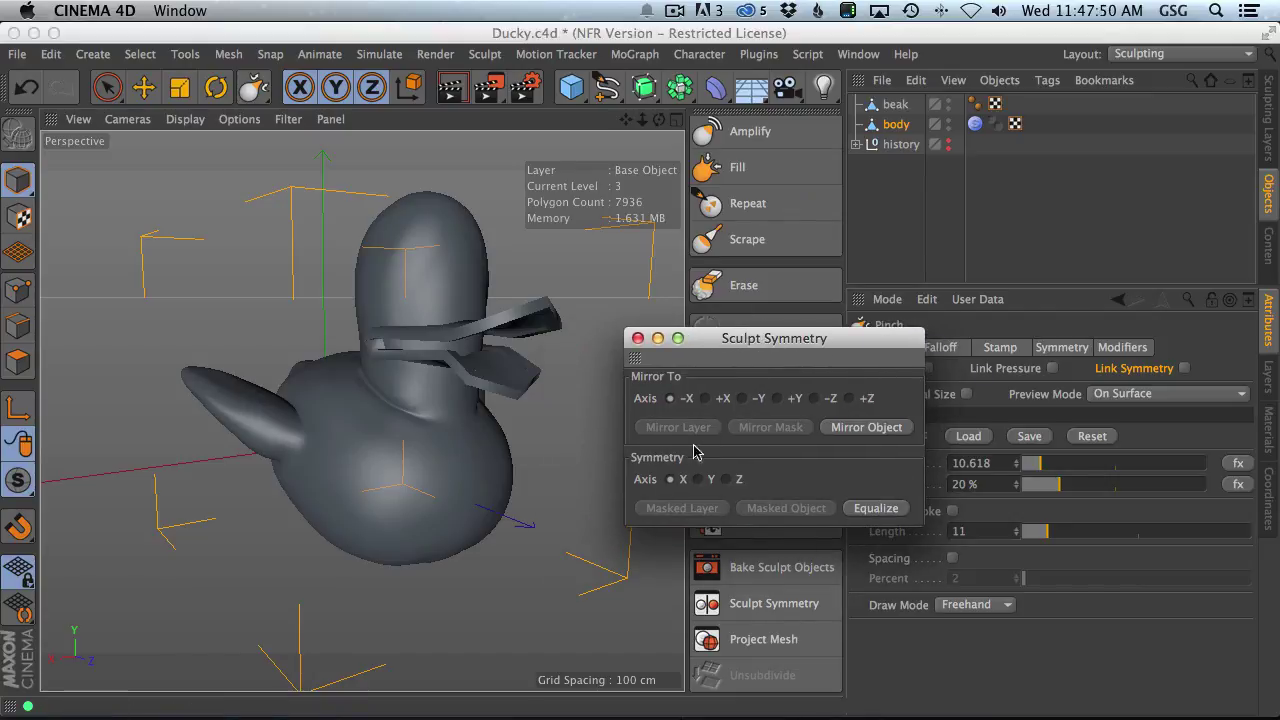
left_click(638, 338)
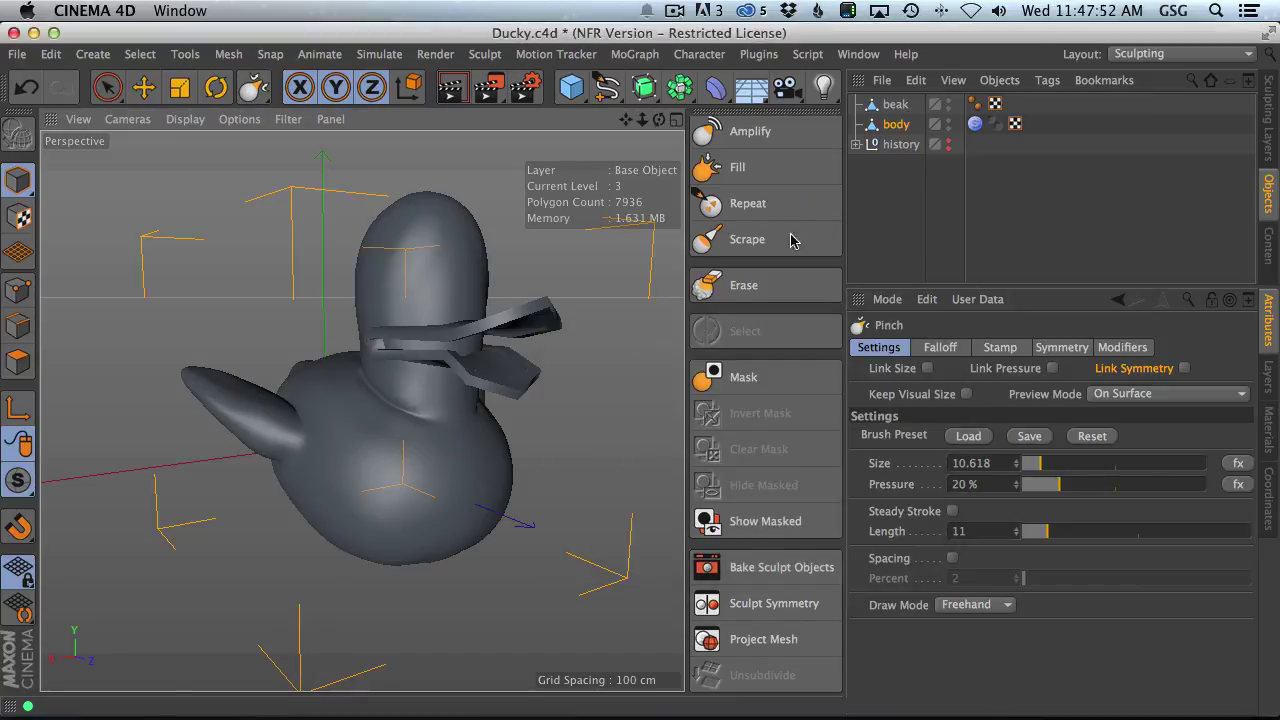
scroll(783, 291, "up", 5)
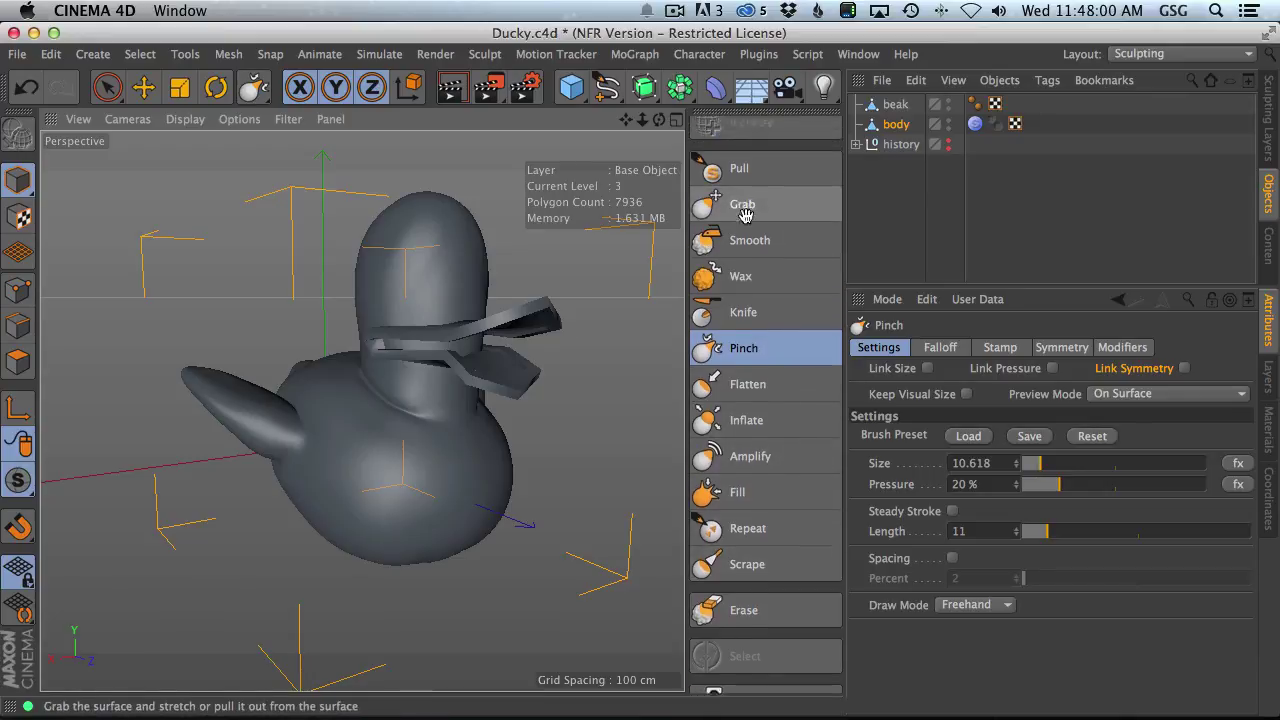
scroll(745, 225, "up", 3)
left_click(740, 360)
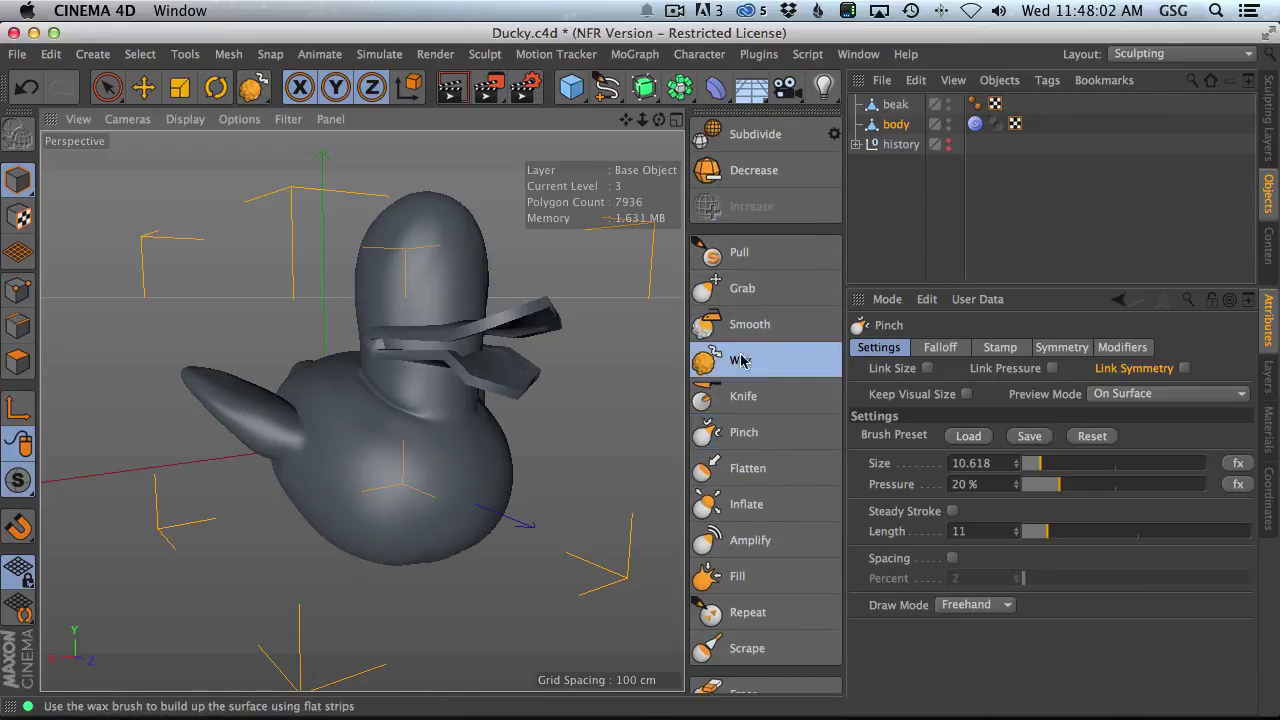
mouse_move(455, 386)
left_mouse_down("alt")
mouse_move(484, 452)
mouse_move(366, 391)
mouse_move(375, 500)
left_mouse_up("alt")
middle_click_drag(380, 523, 440, 523)
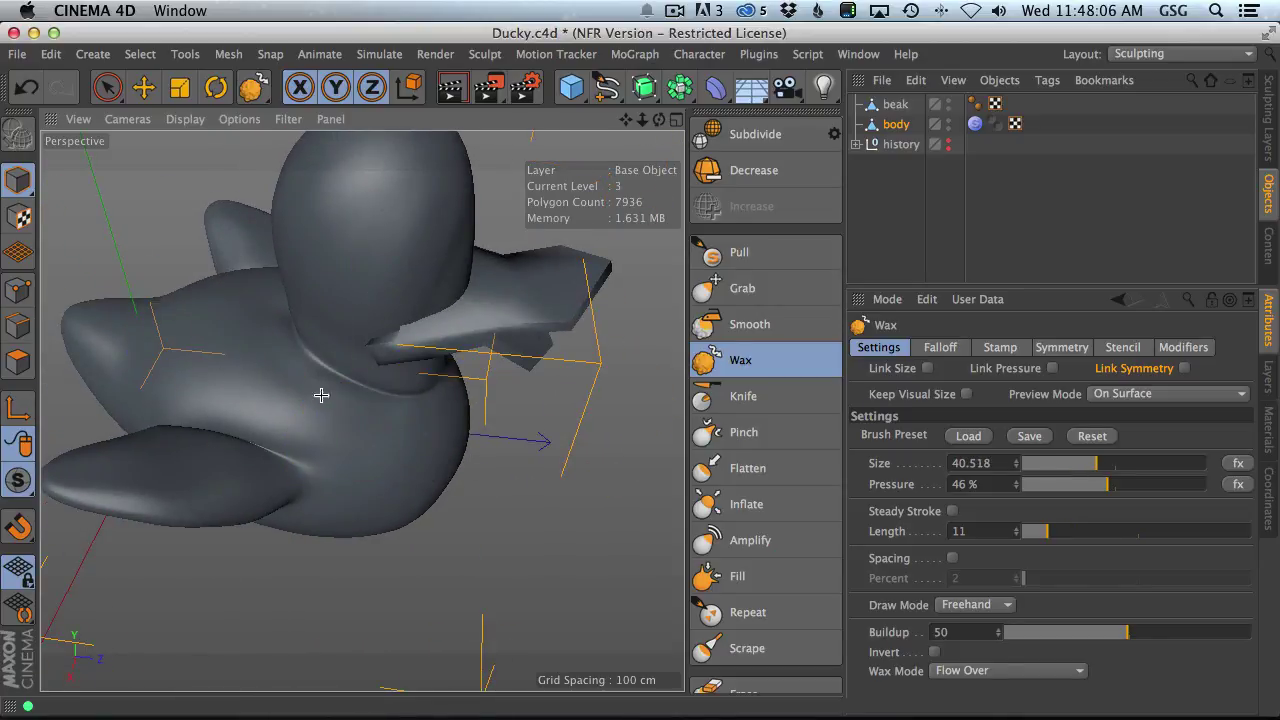
left_click_drag(372, 474, 338, 401, "alt")
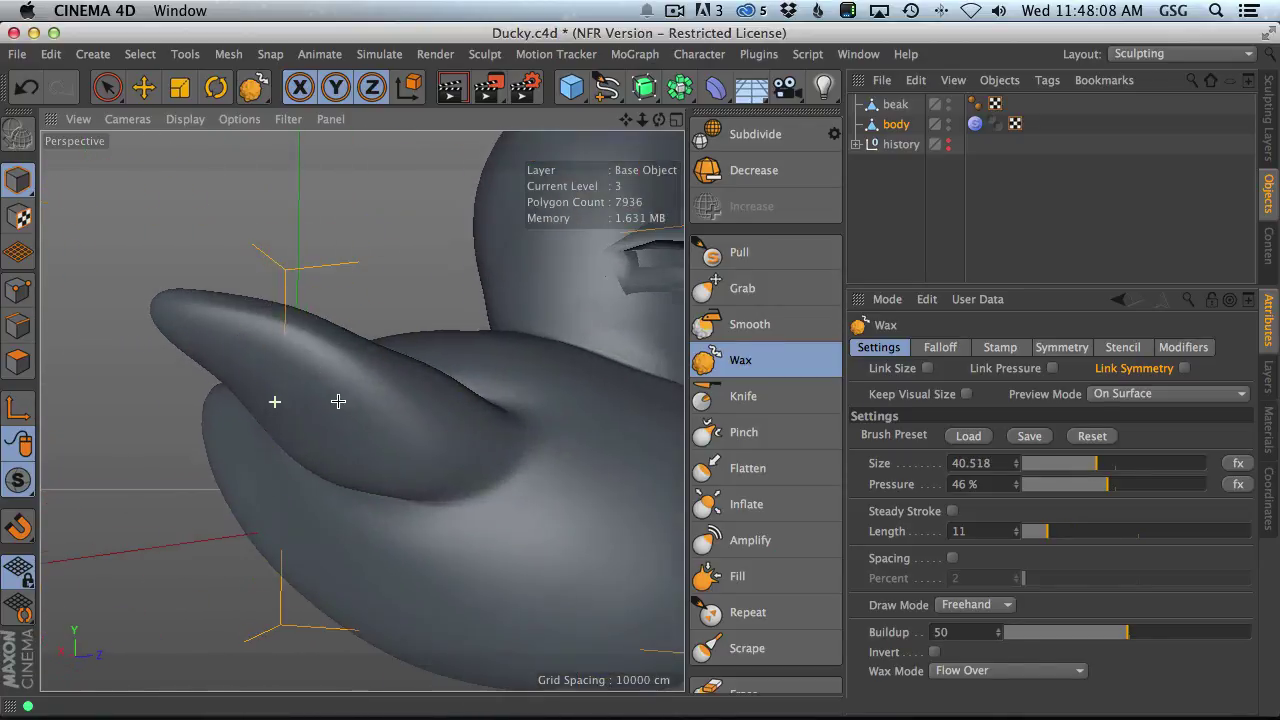
- Make the wing fuller using an Inflate brush of size 71.693 at 20% pressure
left_click(740, 288)
mouse_move(460, 440)
left_mouse_down("alt")
mouse_move(404, 467)
mouse_move(330, 400)
left_mouse_up("alt")
mouse_move(330, 400)
middle_mouse_down()
mouse_move(294, 383)
mouse_move(323, 403)
mouse_move(329, 394)
mouse_move(311, 402)
mouse_move(286, 351)
middle_mouse_up()
left_click(746, 504)
mouse_move(286, 351)
left_mouse_down()
mouse_move(309, 394)
mouse_move(306, 351)
left_mouse_up()
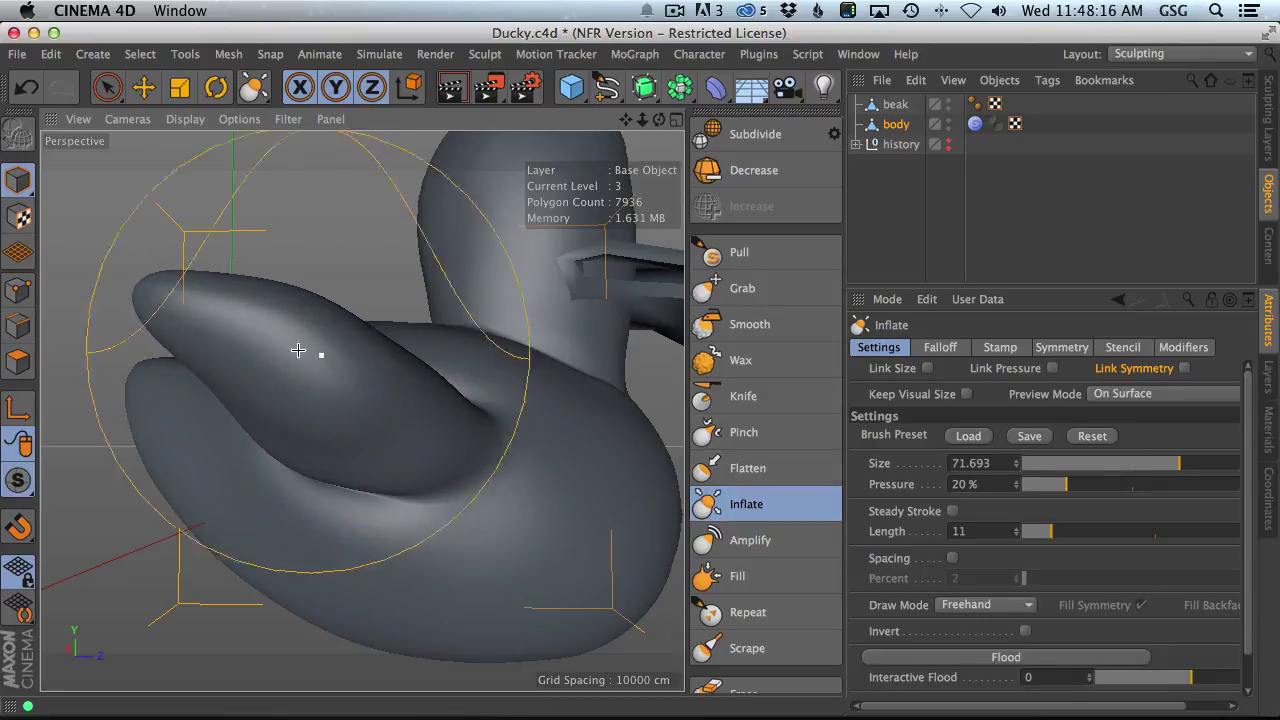
- Try the Smooth brush at size 122.529 on the duck's body and set its pressure to 49.4%
middle_click_drag(368, 480, 420, 306)
left_click(745, 326)
mouse_move(322, 528)
middle_mouse_down()
mouse_move(357, 387)
mouse_move(333, 418)
middle_mouse_up()
mouse_move(346, 391)
left_mouse_down()
mouse_move(440, 403)
mouse_move(500, 530)
mouse_move(366, 434)
mouse_move(419, 485)
mouse_move(306, 326)
mouse_move(497, 506)
left_mouse_up()
middle_click_drag(333, 430, 320, 432)
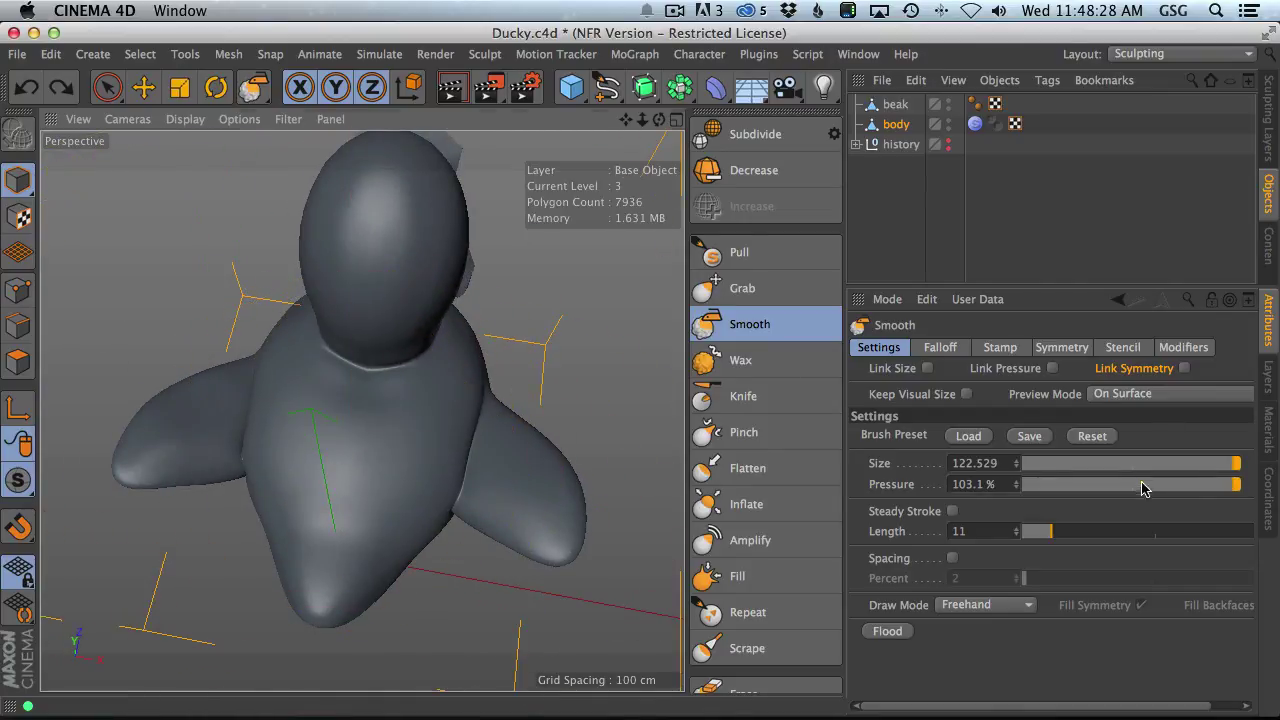
left_click_drag(1144, 488, 1131, 486)
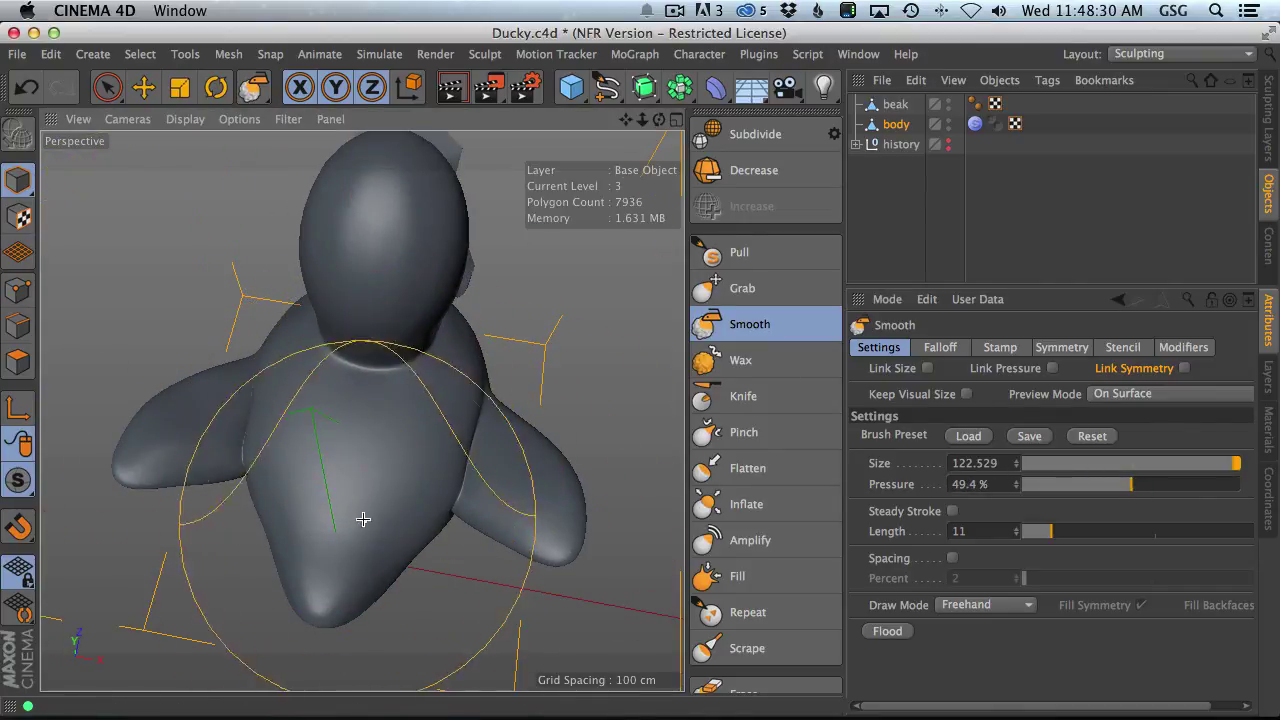
- Equalize the body's sculpt along the X axis with Sculpt Symmetry and close the dialog
left_click_drag(363, 519, 366, 560, "alt")
left_click_drag(429, 614, 158, 620, "alt")
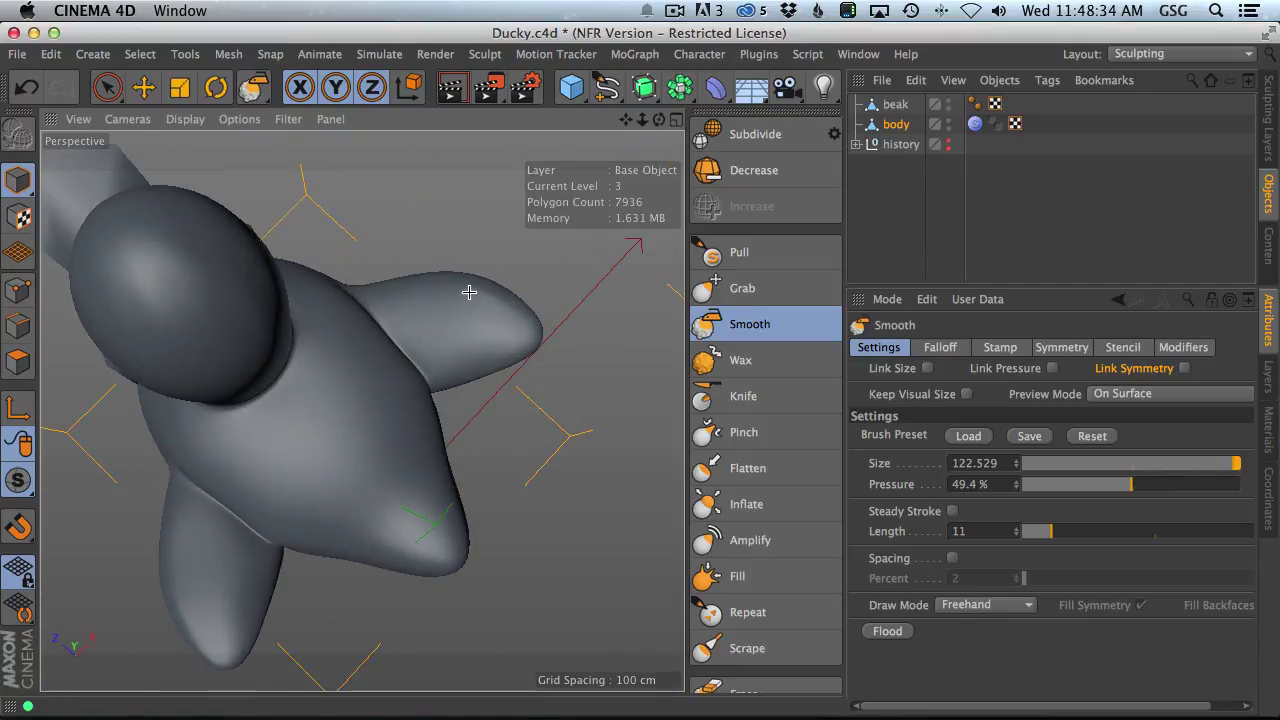
left_click_drag(337, 291, 222, 387, "alt")
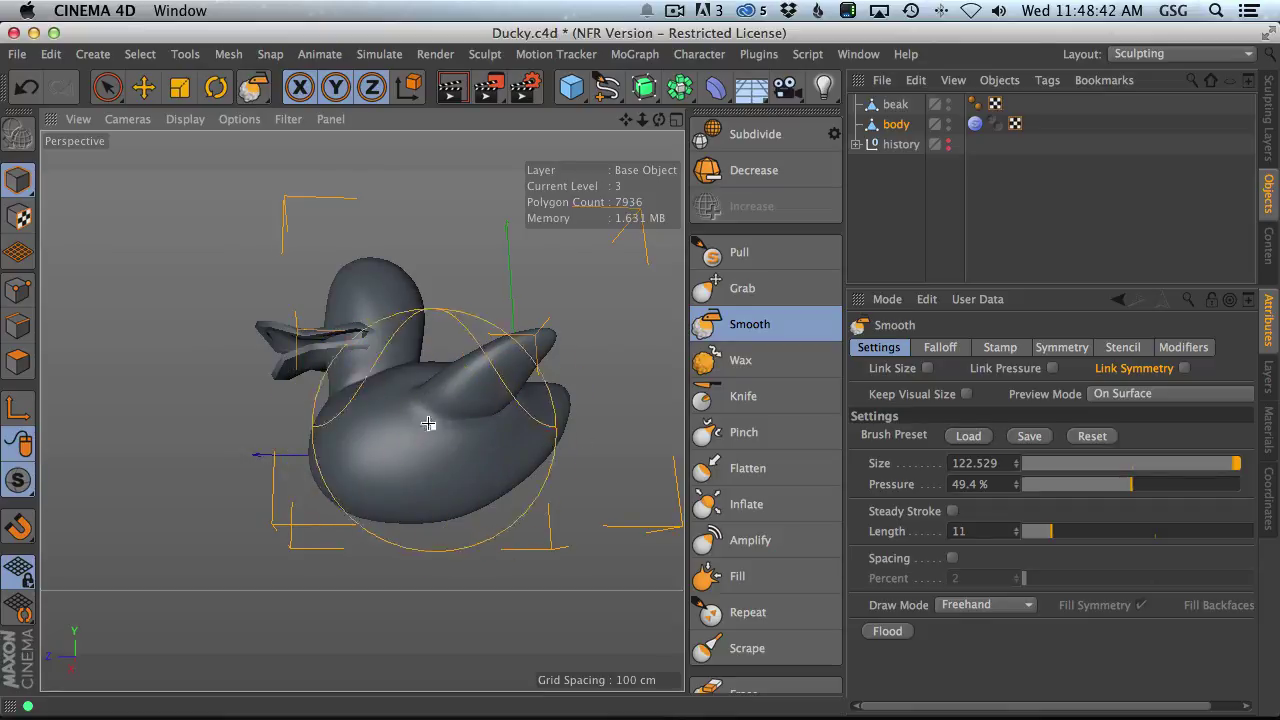
left_click_drag(400, 405, 466, 435, "alt")
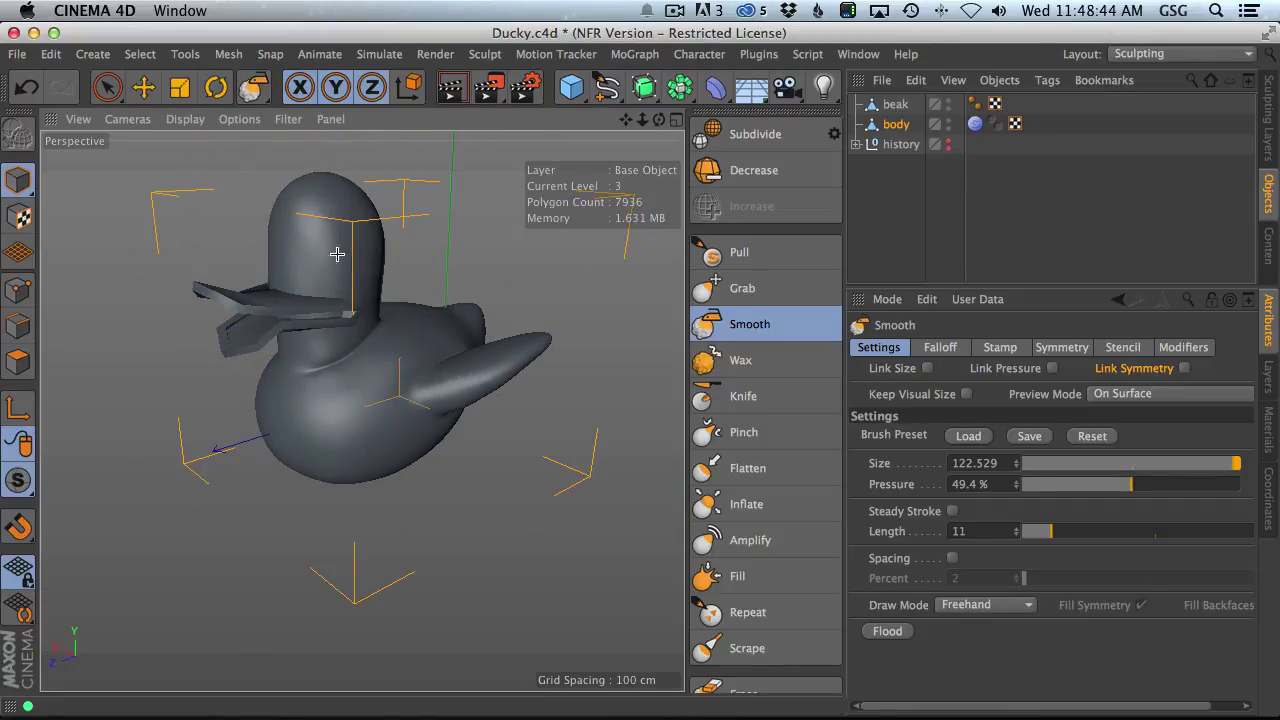
mouse_move(320, 505)
left_mouse_down("alt")
mouse_move(360, 414)
mouse_move(488, 282)
left_mouse_up("alt")
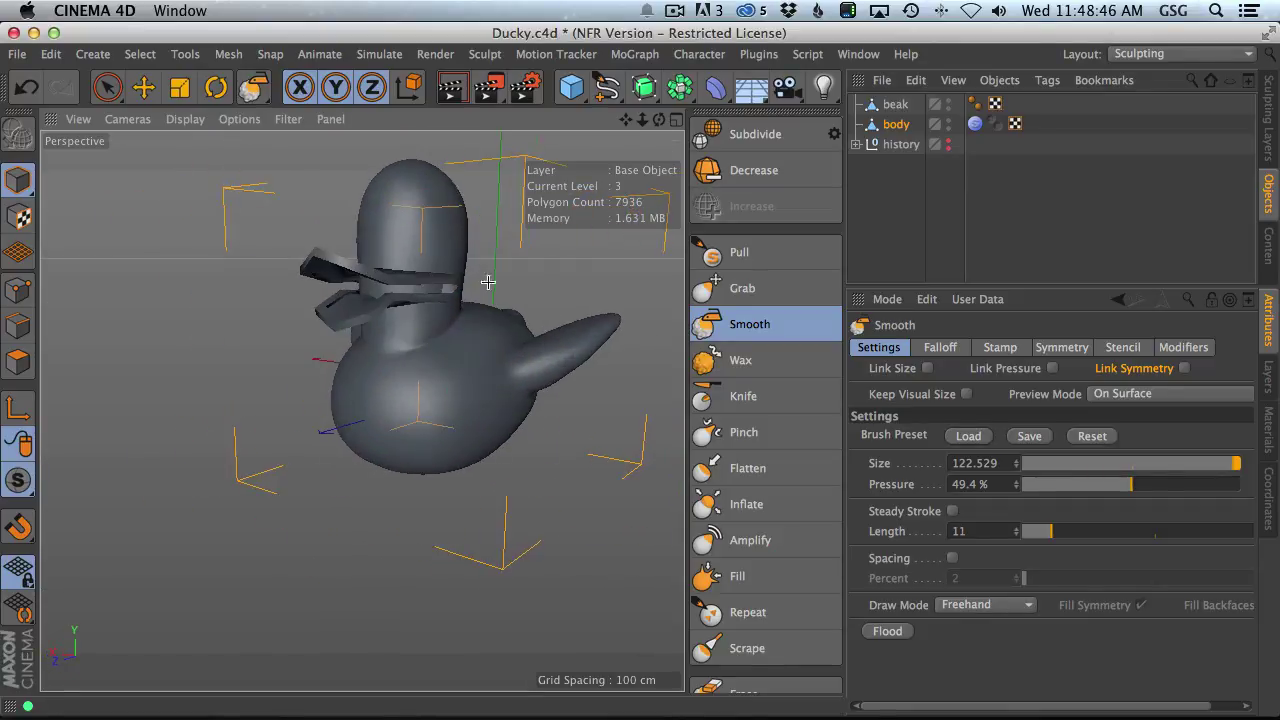
scroll(812, 480, "down", 5)
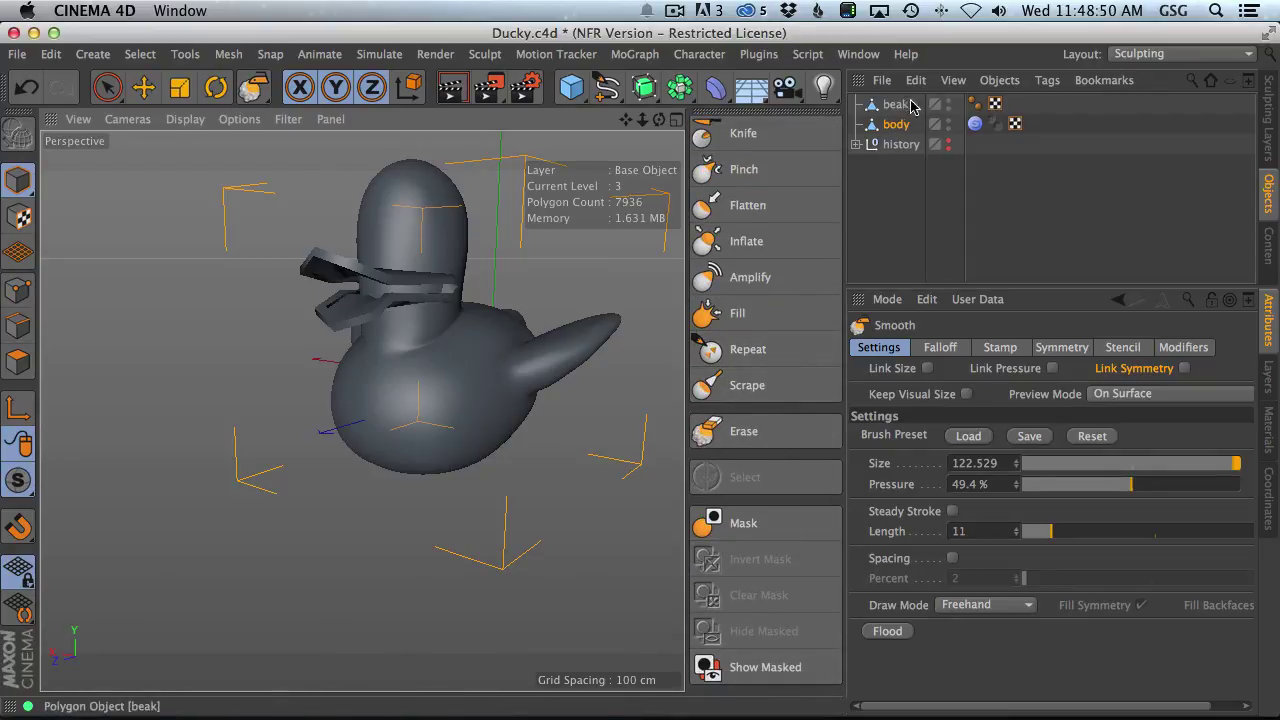
scroll(787, 615, "down", 3)
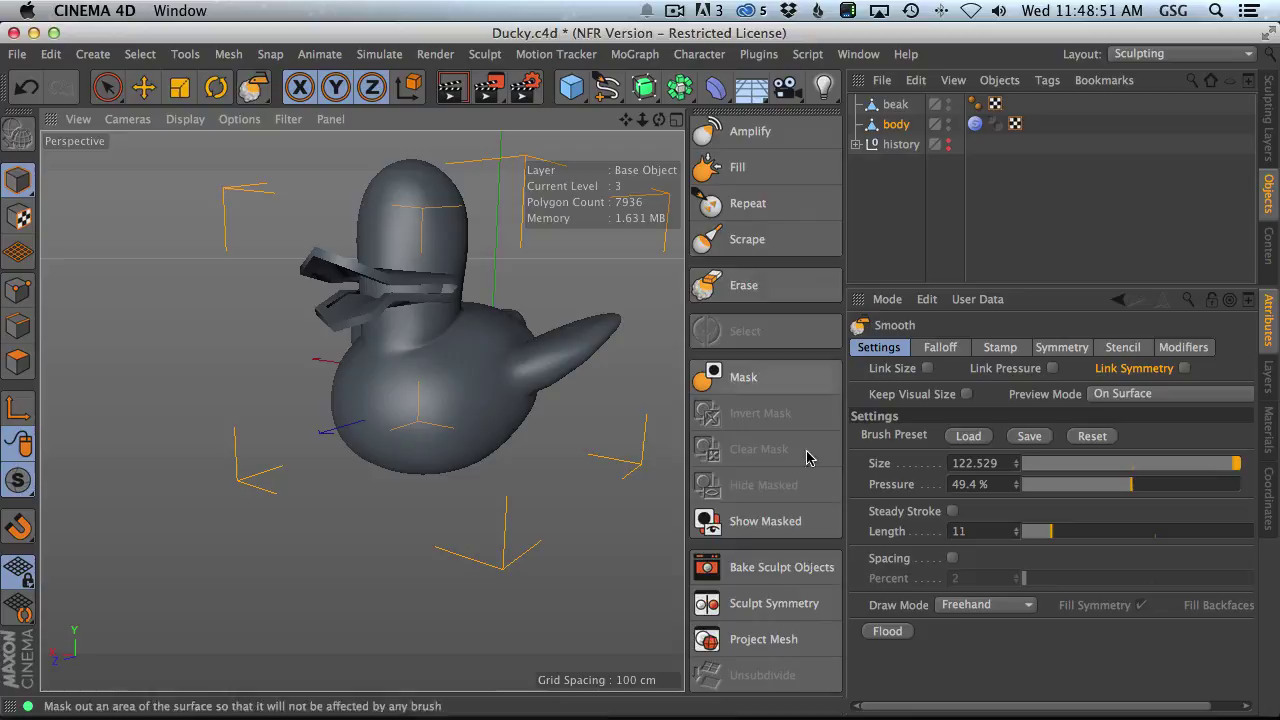
left_click(765, 603)
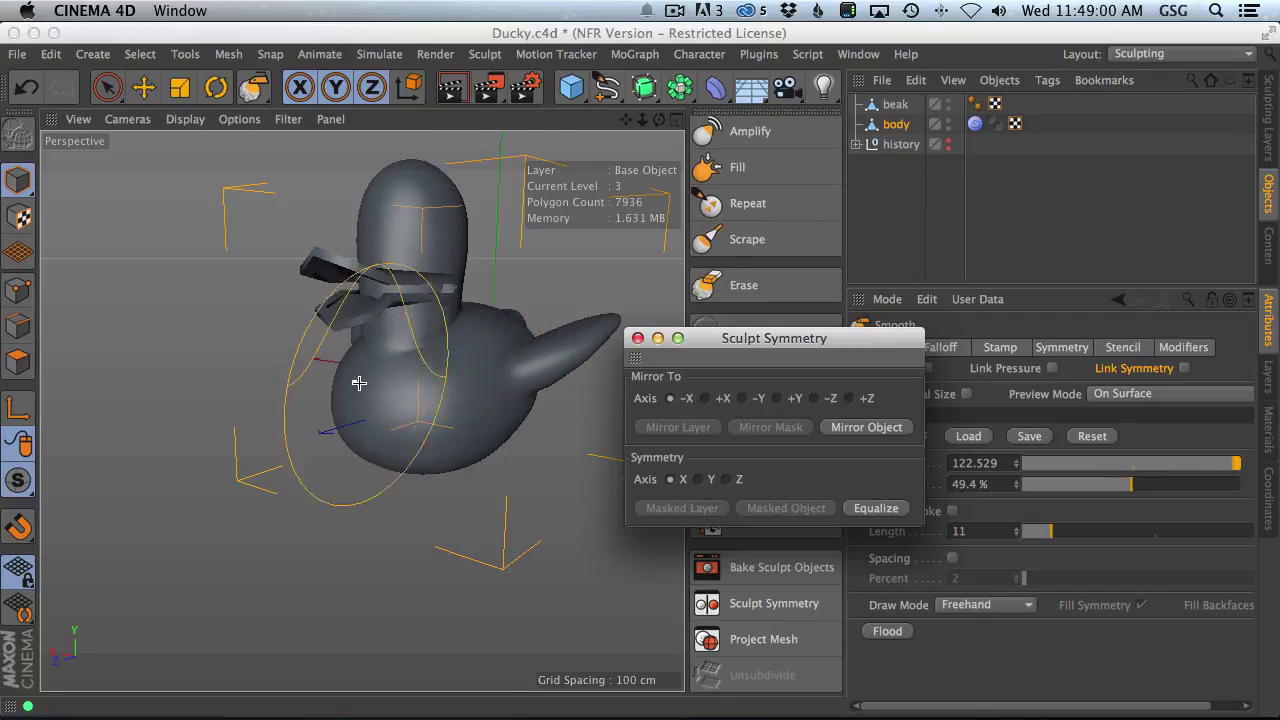
left_click(877, 509)
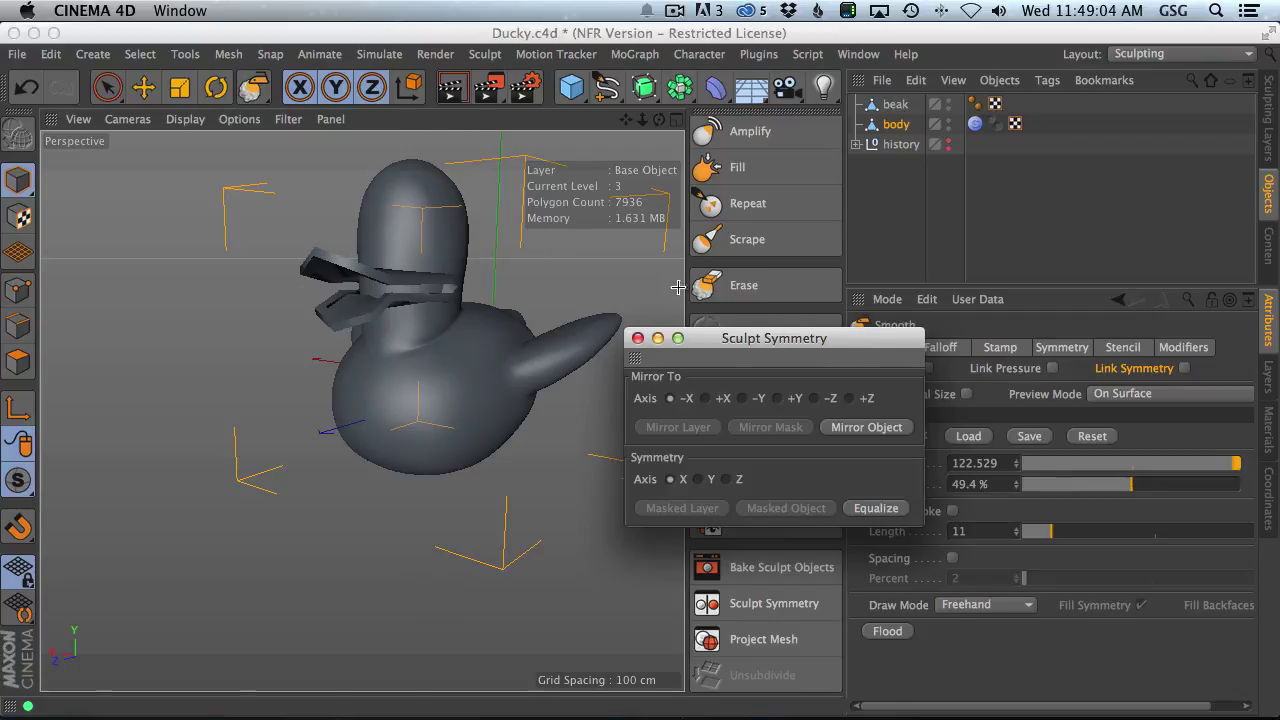
left_click(638, 338)
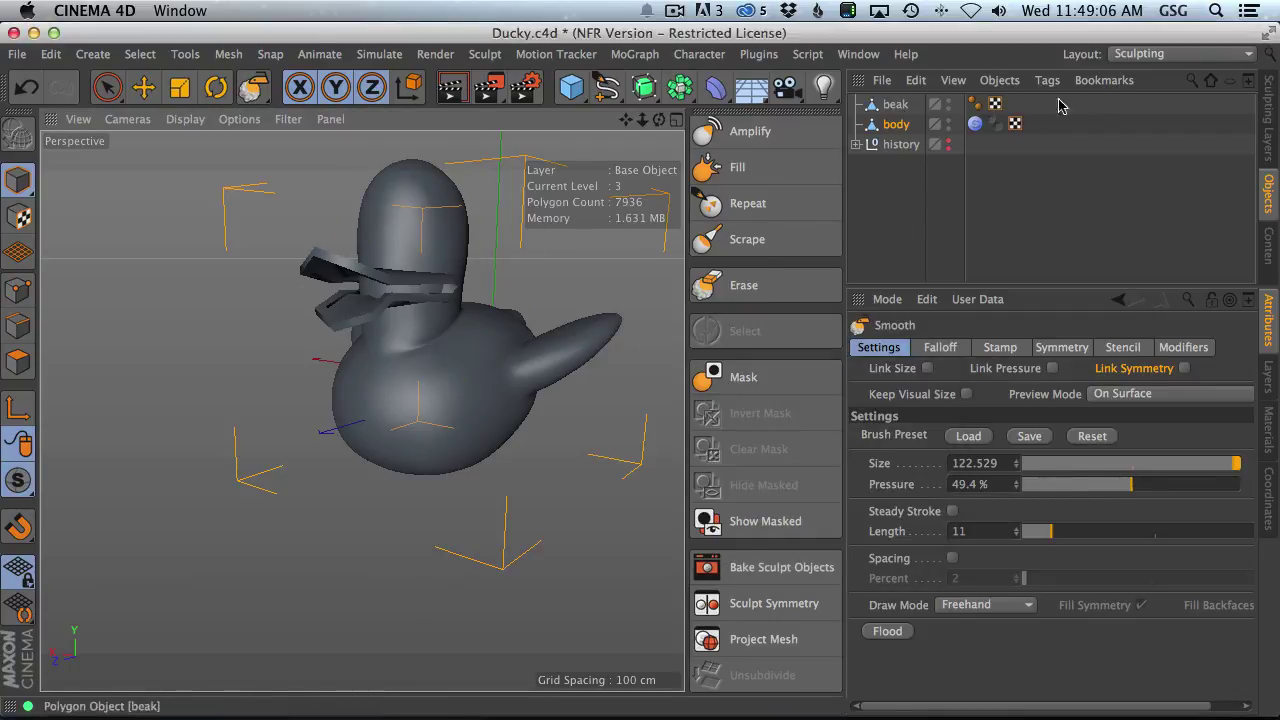
- Select the beak object and subdivide it for sculpting to level 2
scroll(778, 213, "up", 5)
scroll(778, 213, "up", 1)
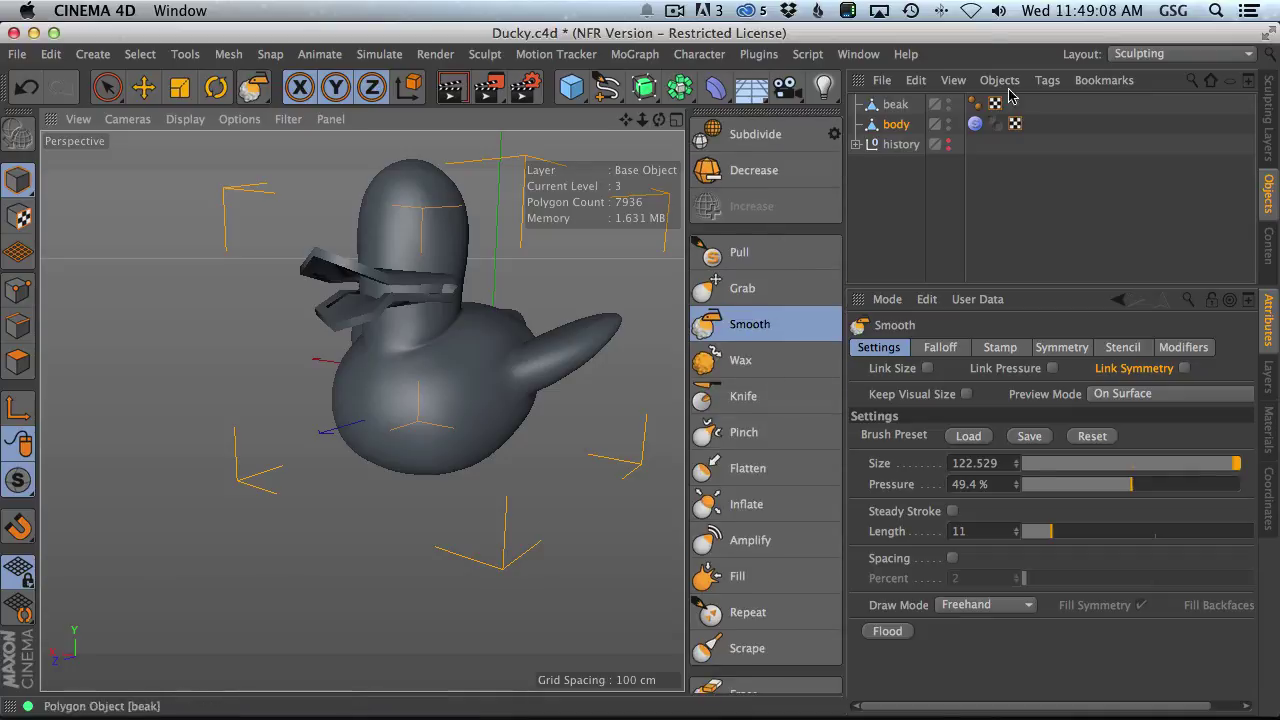
left_click(893, 104)
left_click(752, 134)
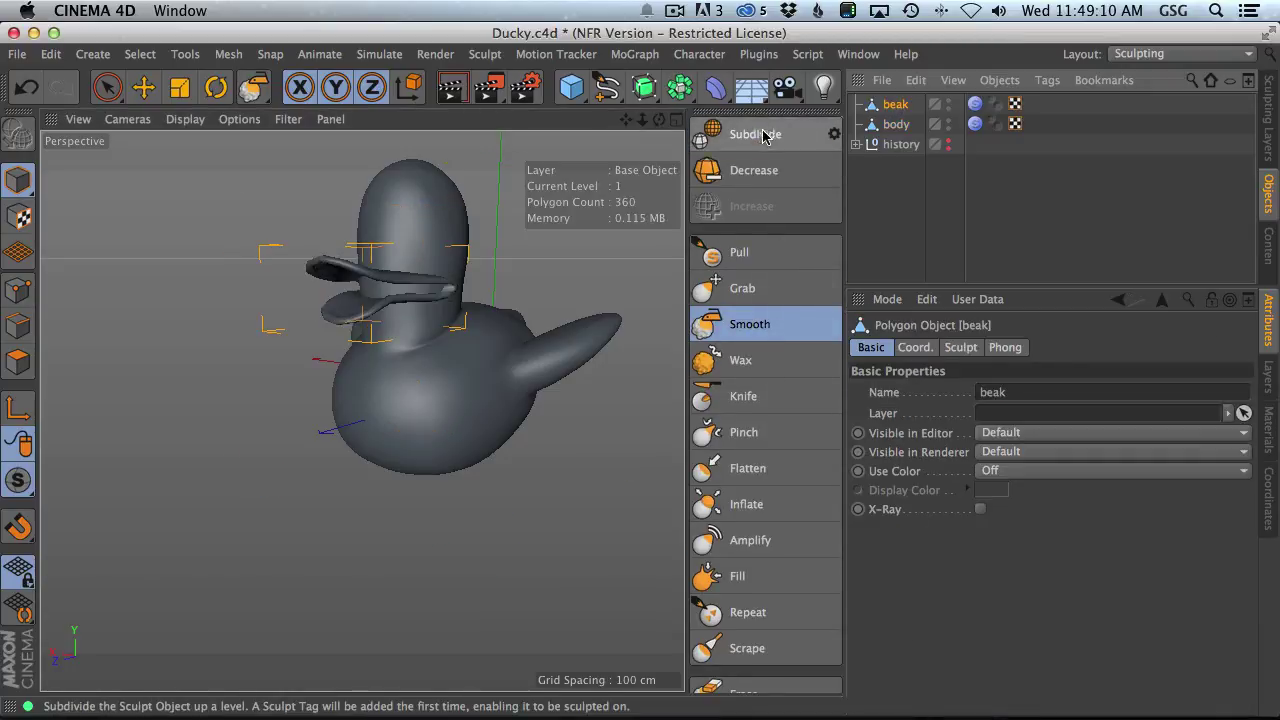
left_click(752, 134)
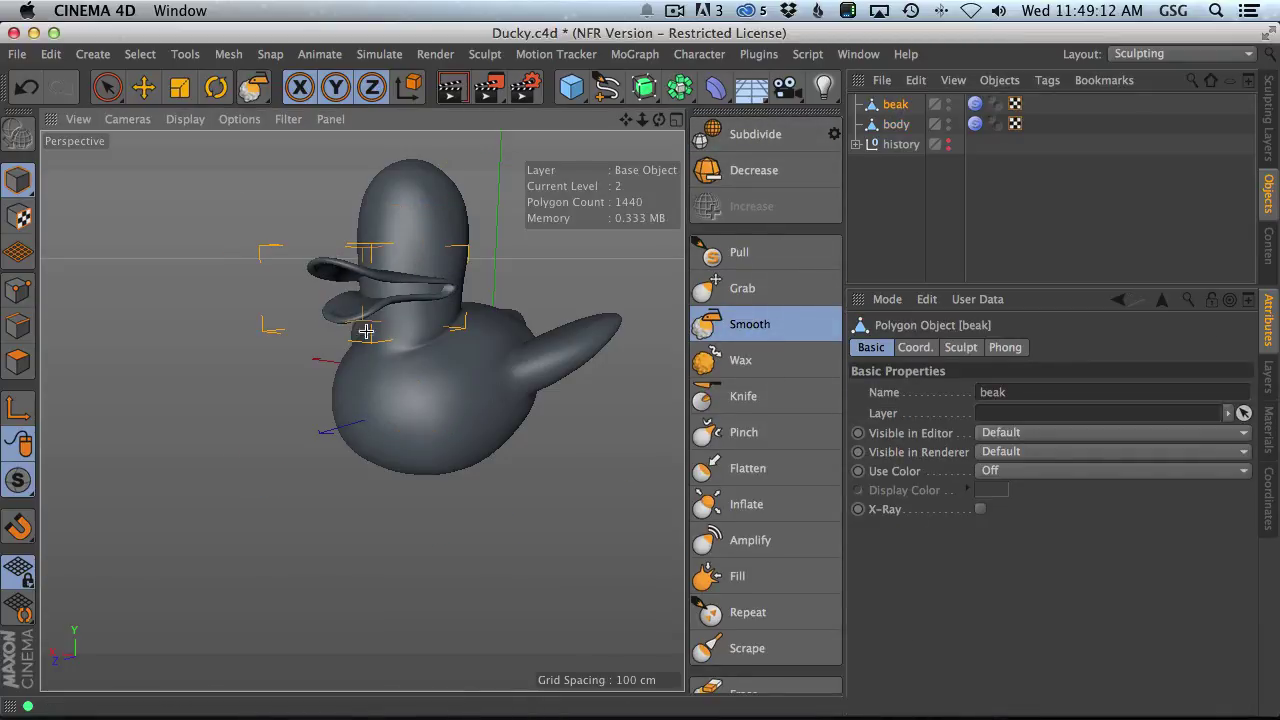
- Switch to the Inflate brush for the beak and undo the beak's accidental deletion
left_click_drag(408, 289, 380, 395, "alt")
right_click_drag(403, 254, 474, 231, "alt")
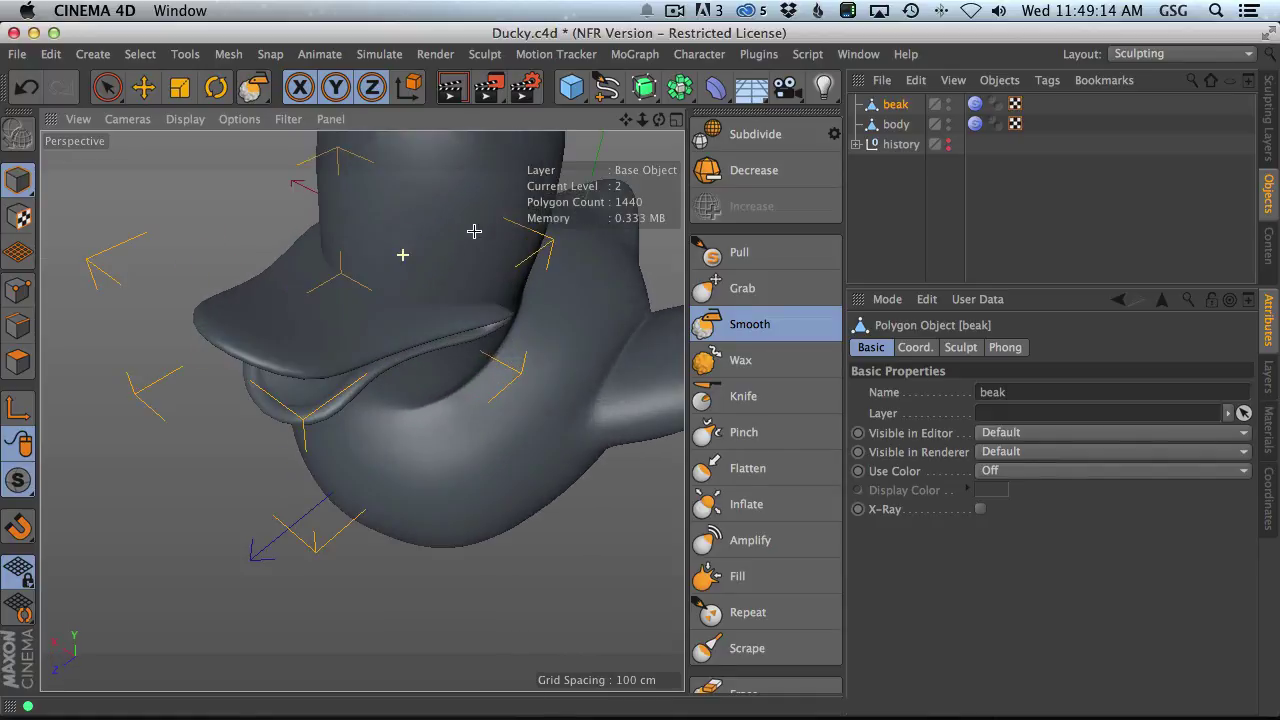
mouse_move(357, 322)
left_mouse_down("alt")
mouse_move(314, 243)
mouse_move(216, 162)
mouse_move(523, 323)
mouse_move(639, 365)
left_mouse_up("alt")
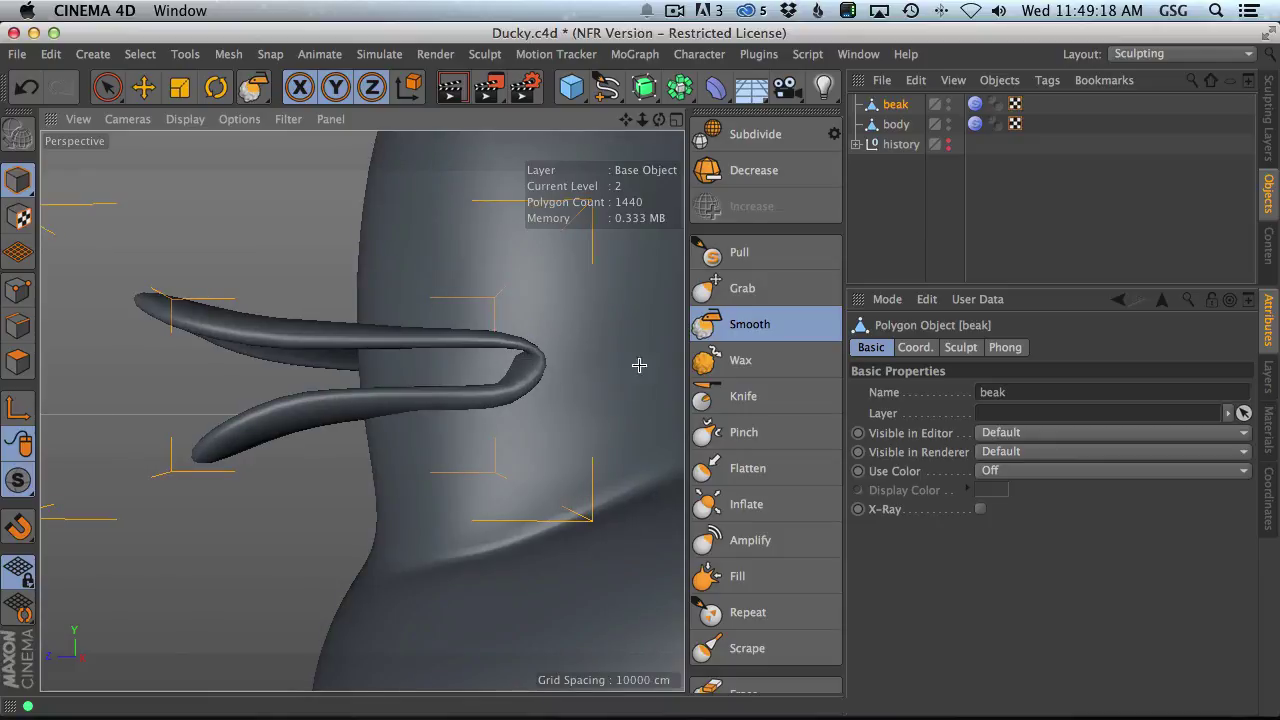
left_click(767, 512)
mouse_move(365, 350)
left_mouse_down("alt")
mouse_move(397, 346)
mouse_move(489, 429)
mouse_move(570, 440)
left_mouse_up("alt")
left_click_drag(323, 414, 370, 349, "alt")
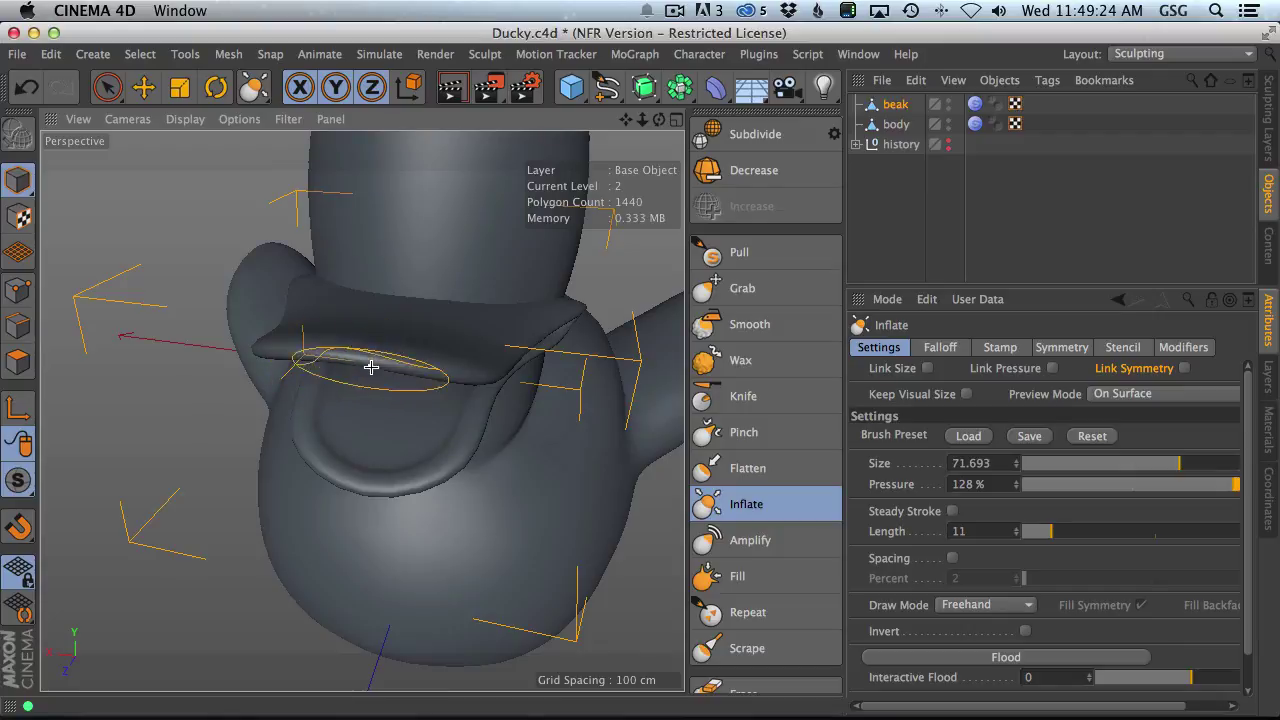
key("Delete")
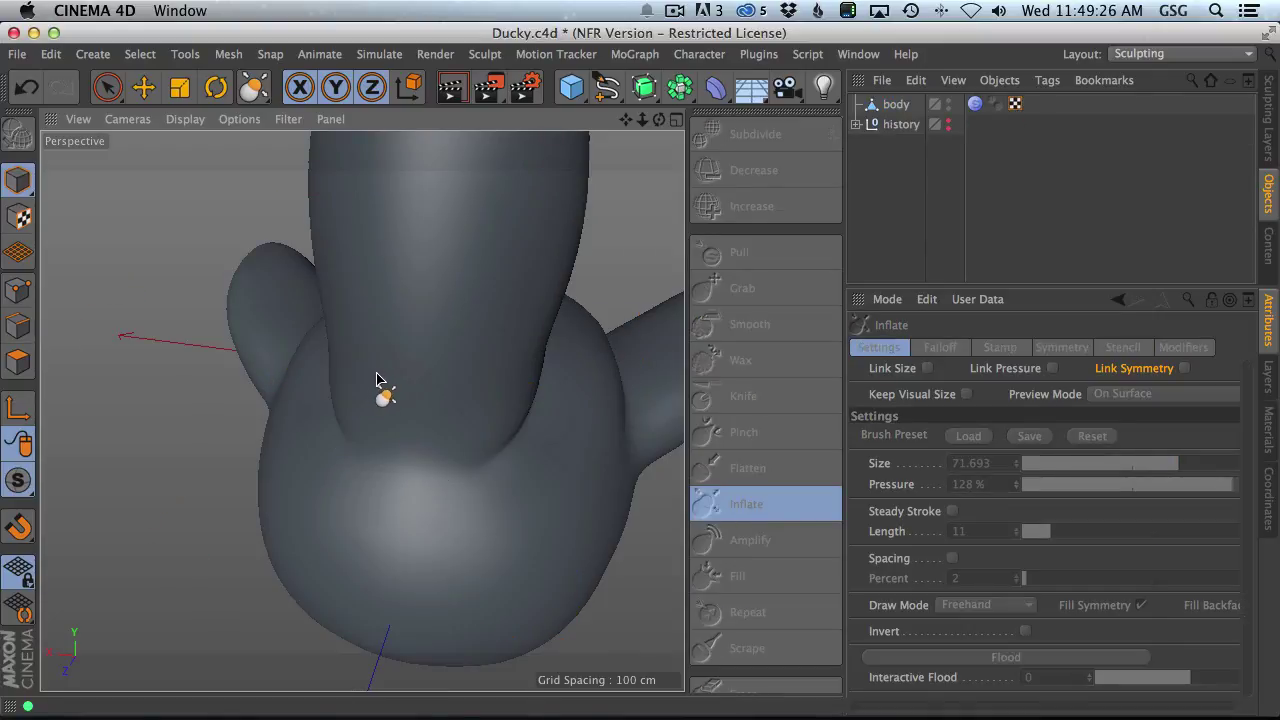
key("ctrl+z")
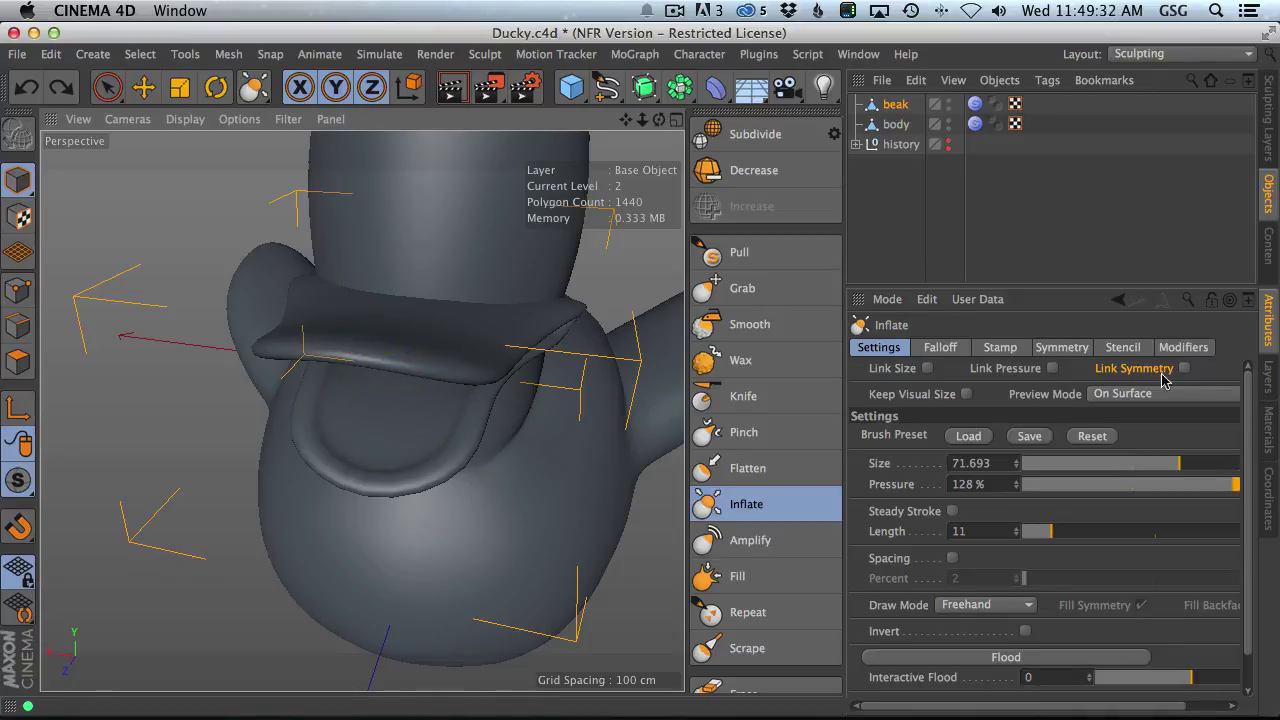
- Enable Link Symmetry for the Inflate brush, try inflating the upper beak's front rim and undo the stroke
left_click(1185, 369)
mouse_move(493, 368)
left_mouse_down("alt")
mouse_move(474, 349)
mouse_move(374, 340)
mouse_move(420, 277)
mouse_move(422, 251)
left_mouse_up("alt")
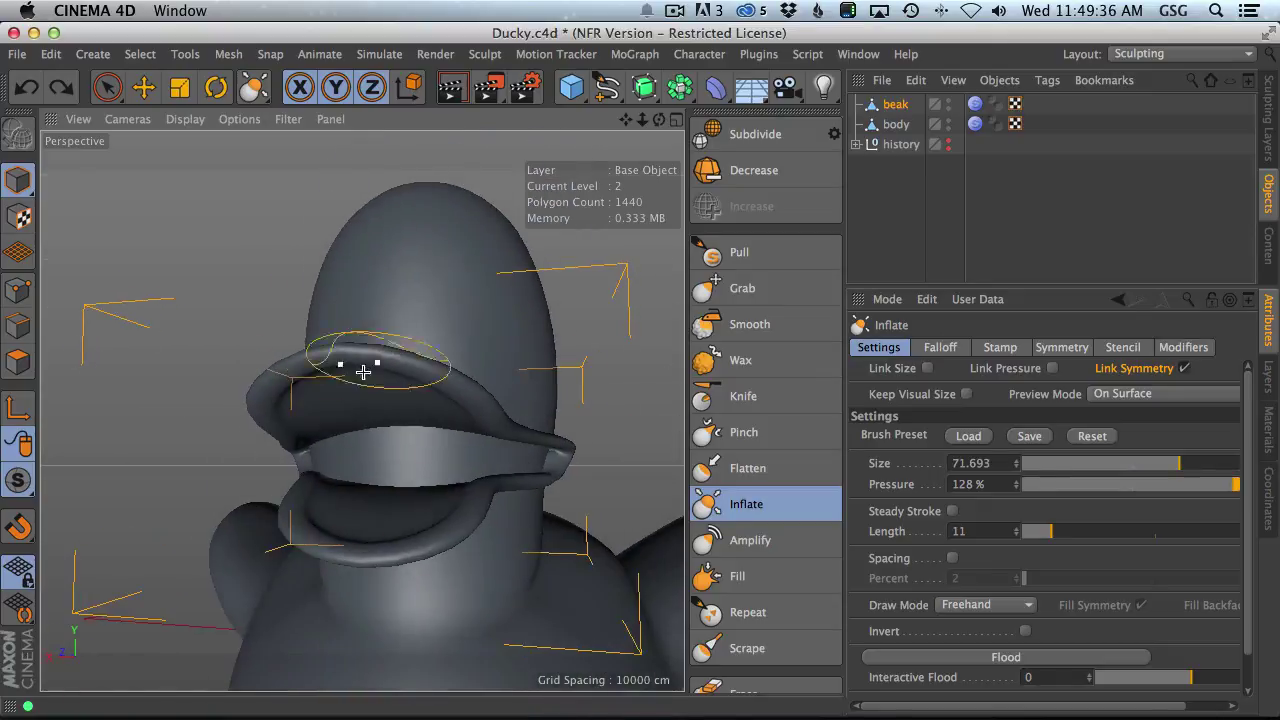
left_click_drag(394, 363, 382, 355)
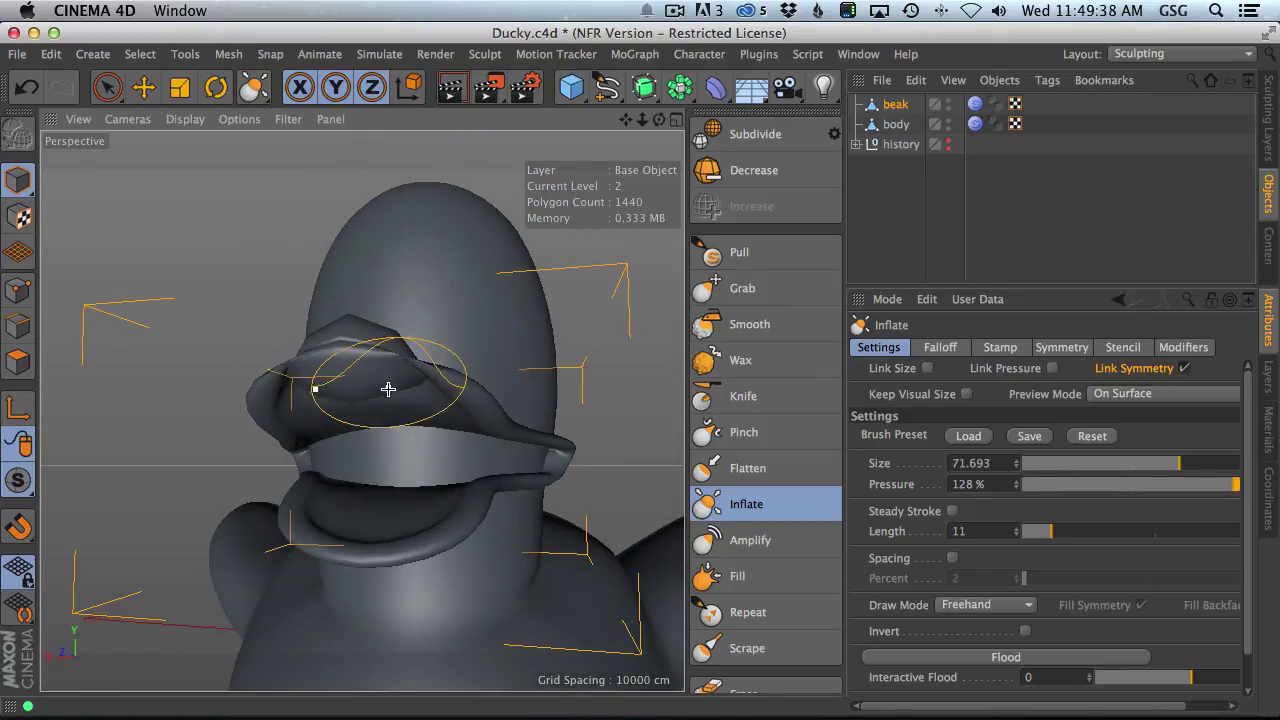
key("super+z")
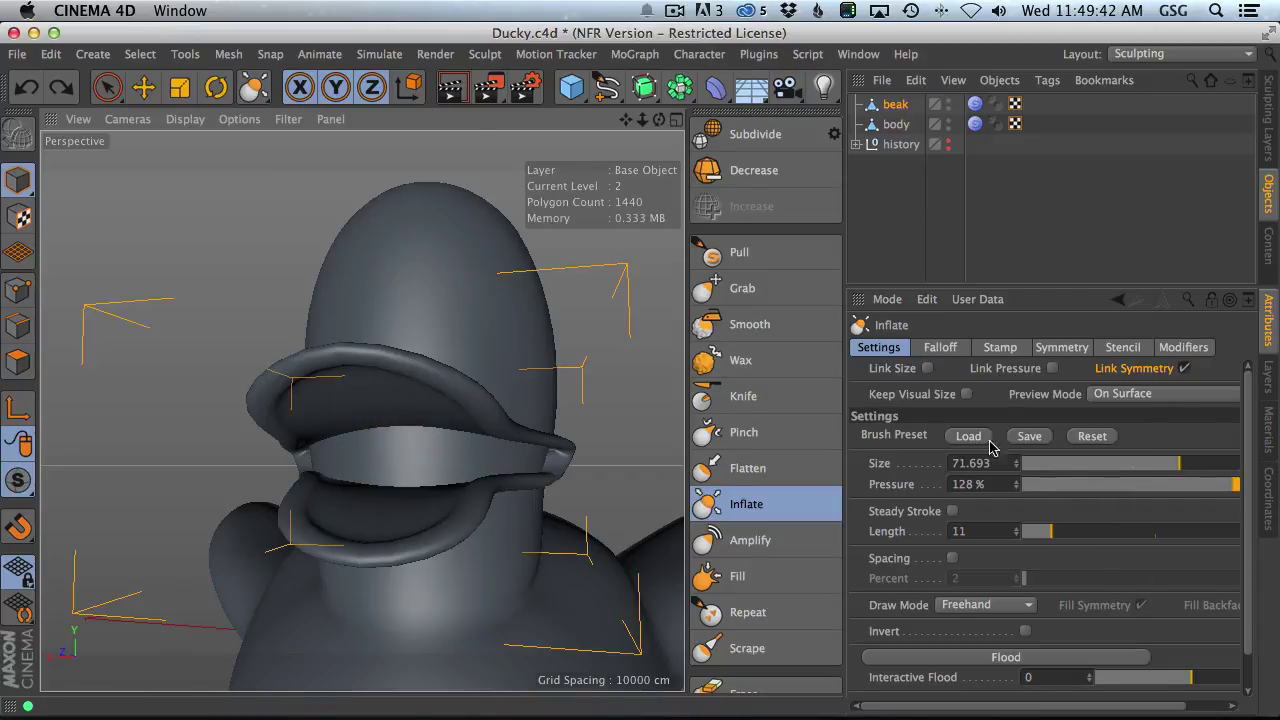
- Select all polygons of the beak and align their normals
left_click(895, 105)
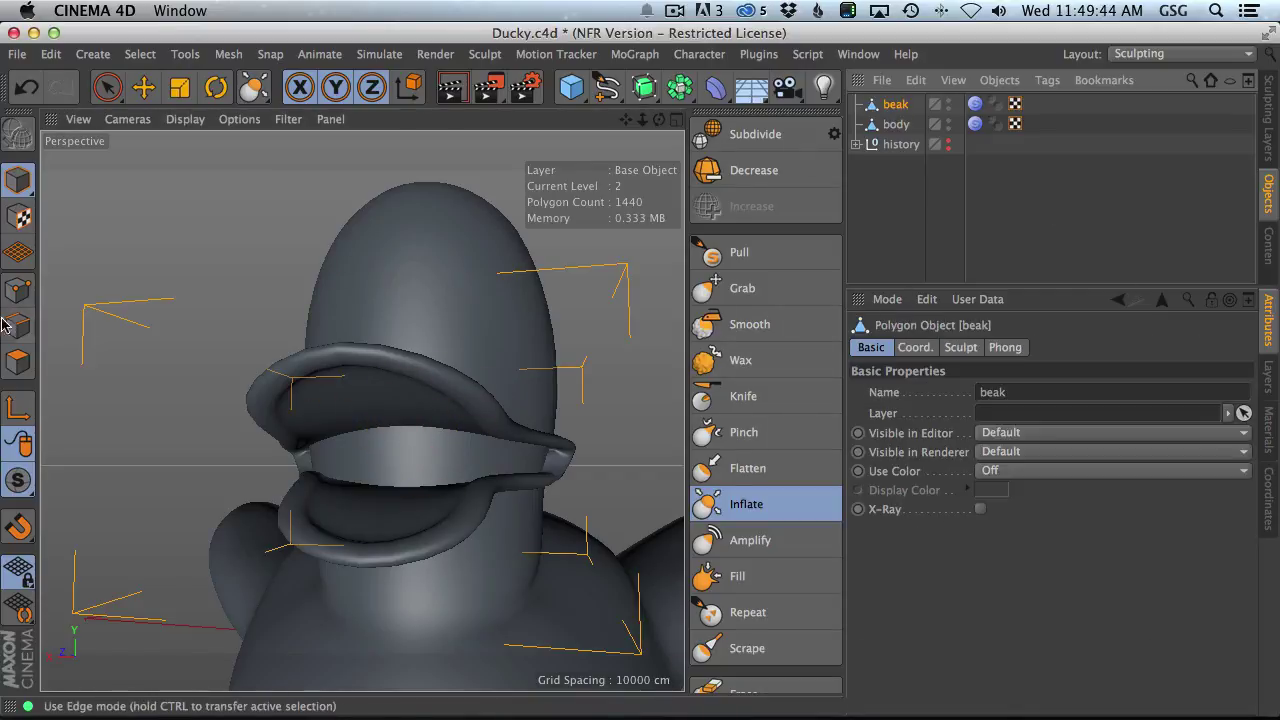
left_click(18, 362)
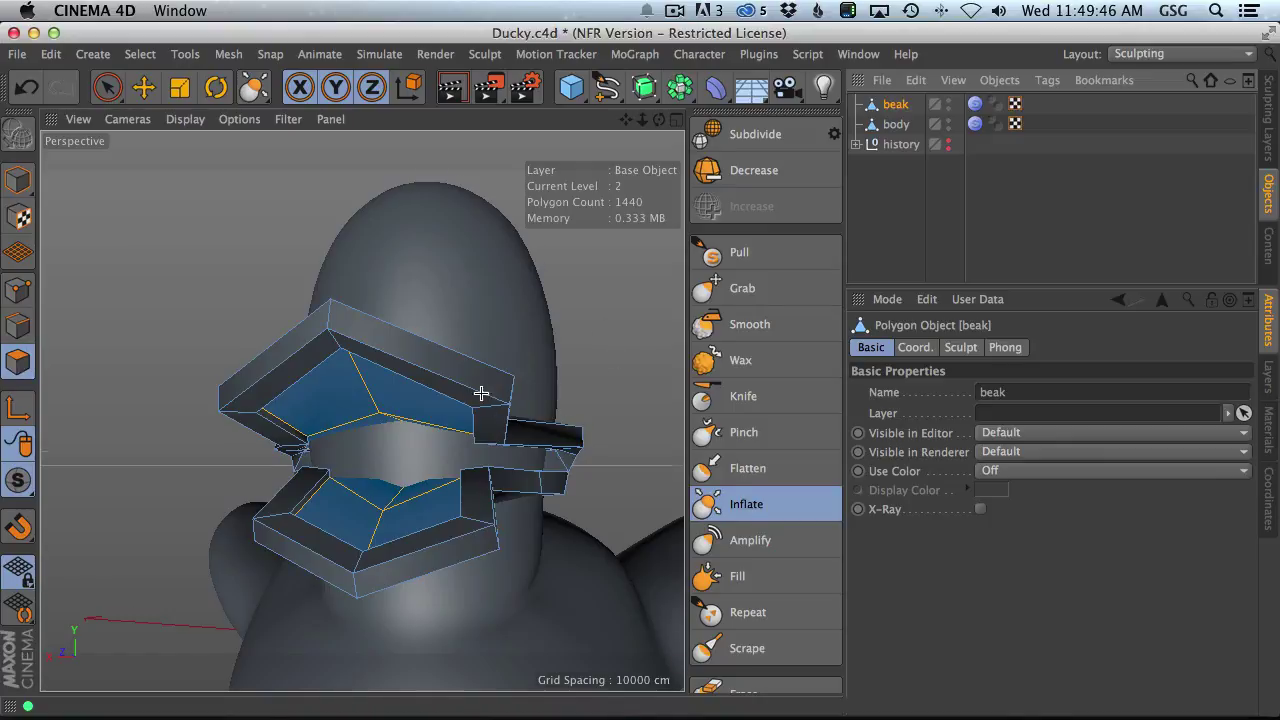
left_click_drag(481, 394, 466, 446, "alt")
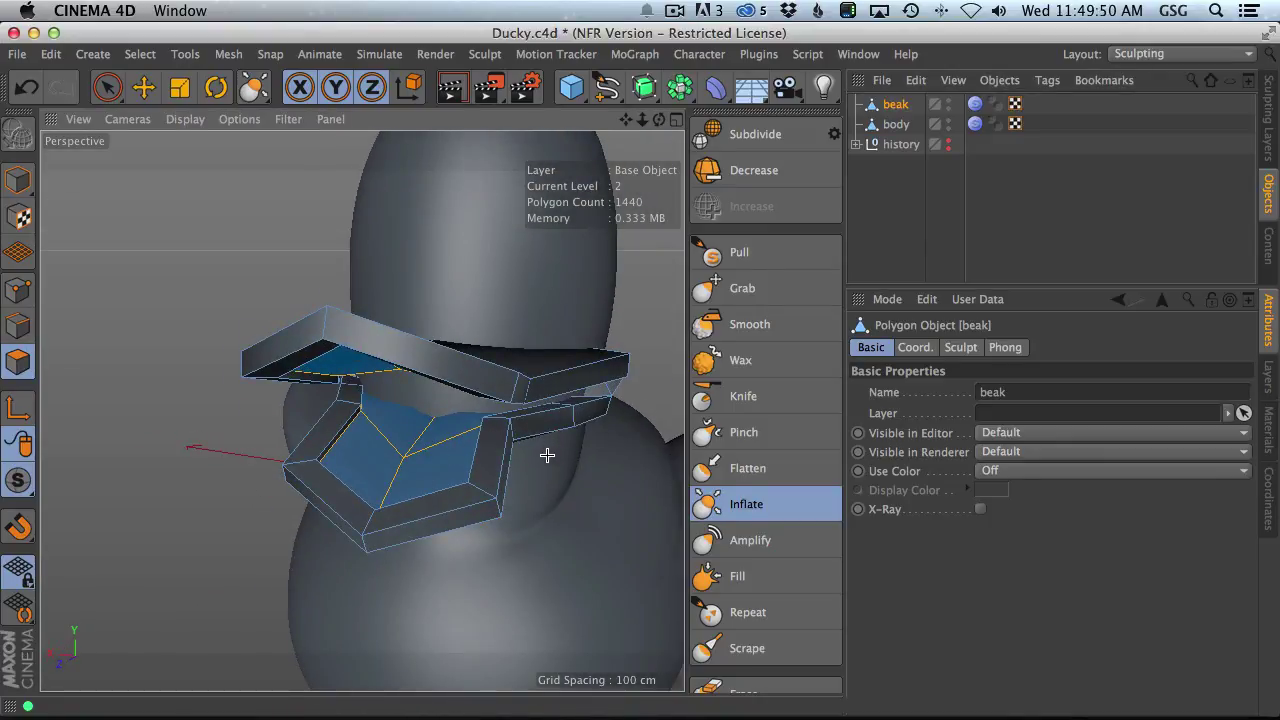
key("super+a")
right_click(540, 316)
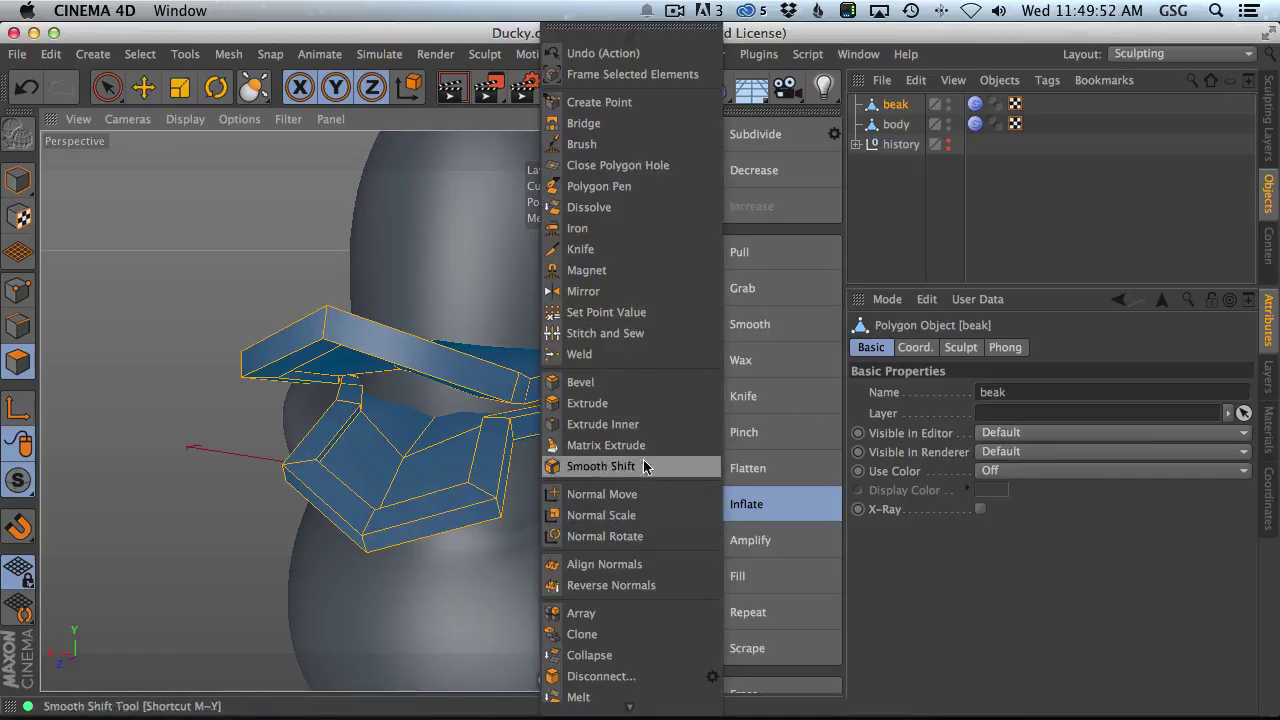
left_click(613, 566)
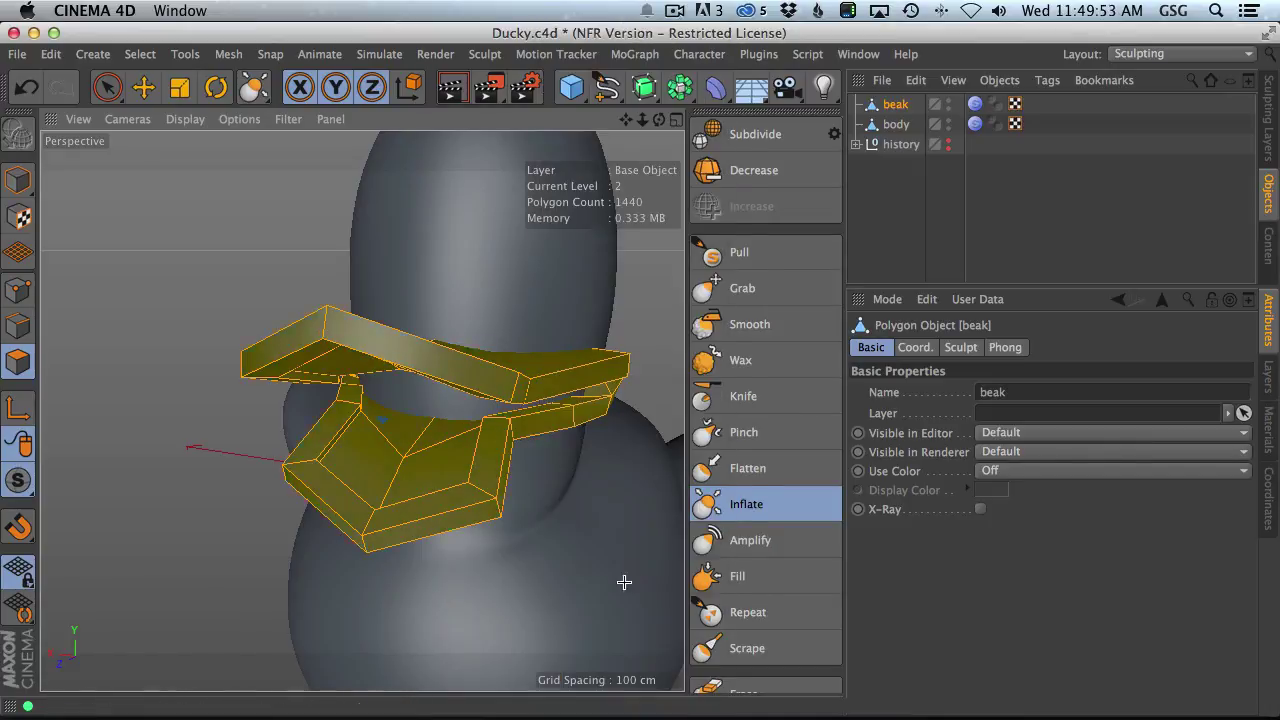
- Try inflating the upper beak in Model mode, undo the stroke and delete the beak's Sculpt tag
left_click(1098, 127)
left_click(975, 106)
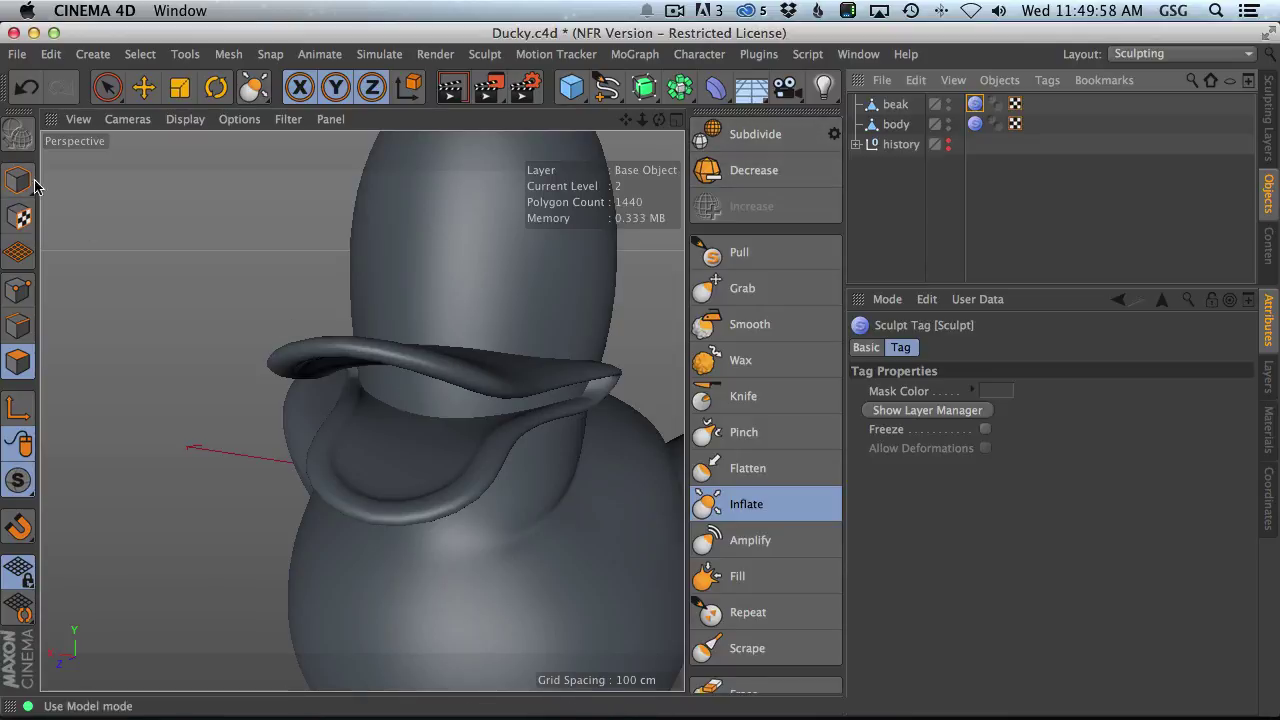
mouse_move(410, 360)
left_mouse_down()
mouse_move(501, 385)
mouse_move(568, 383)
left_mouse_up()
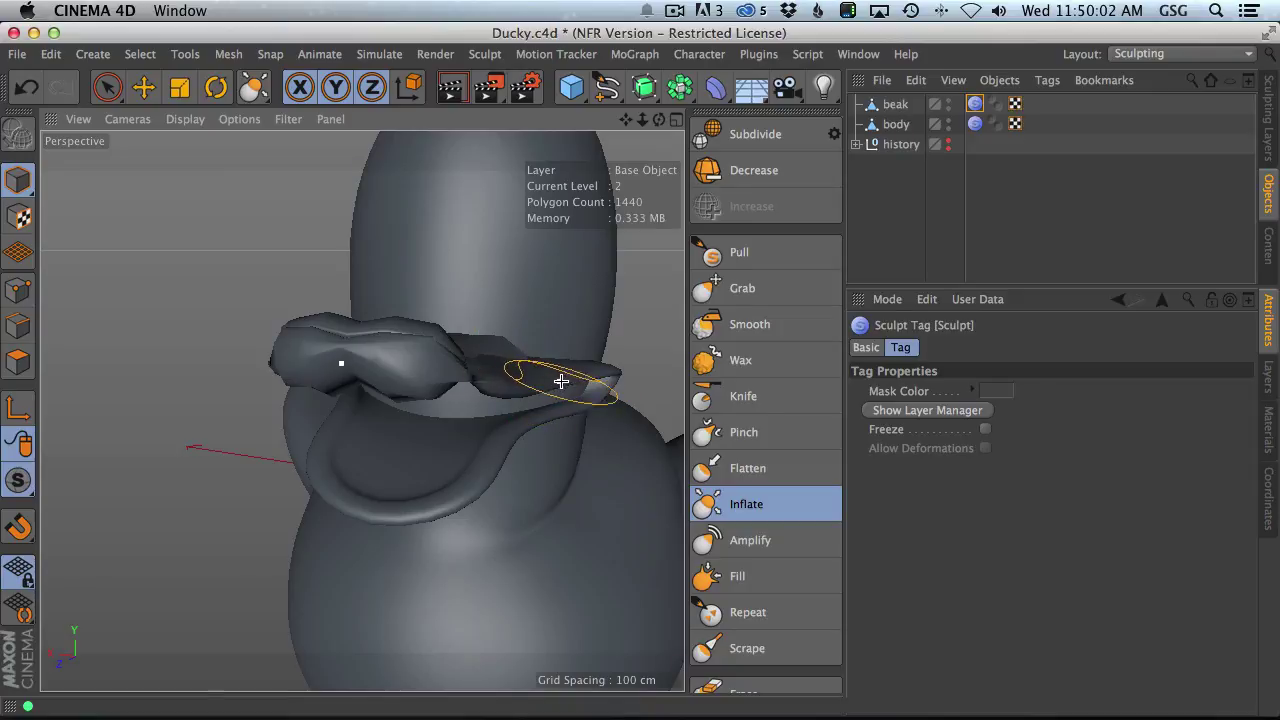
key("super+z")
key("Delete")
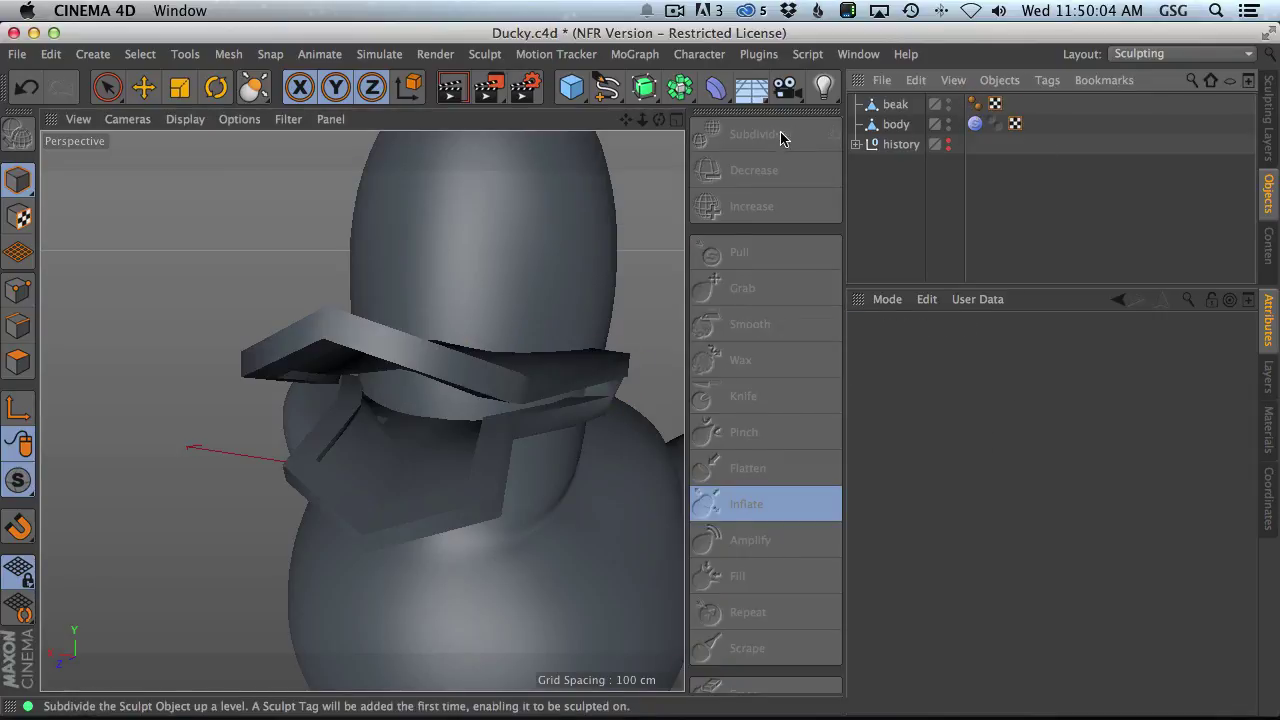
- Check the beak's polygons, return to Model mode and subdivide the beak to sculpt level 3
left_click(885, 110)
left_click(18, 362)
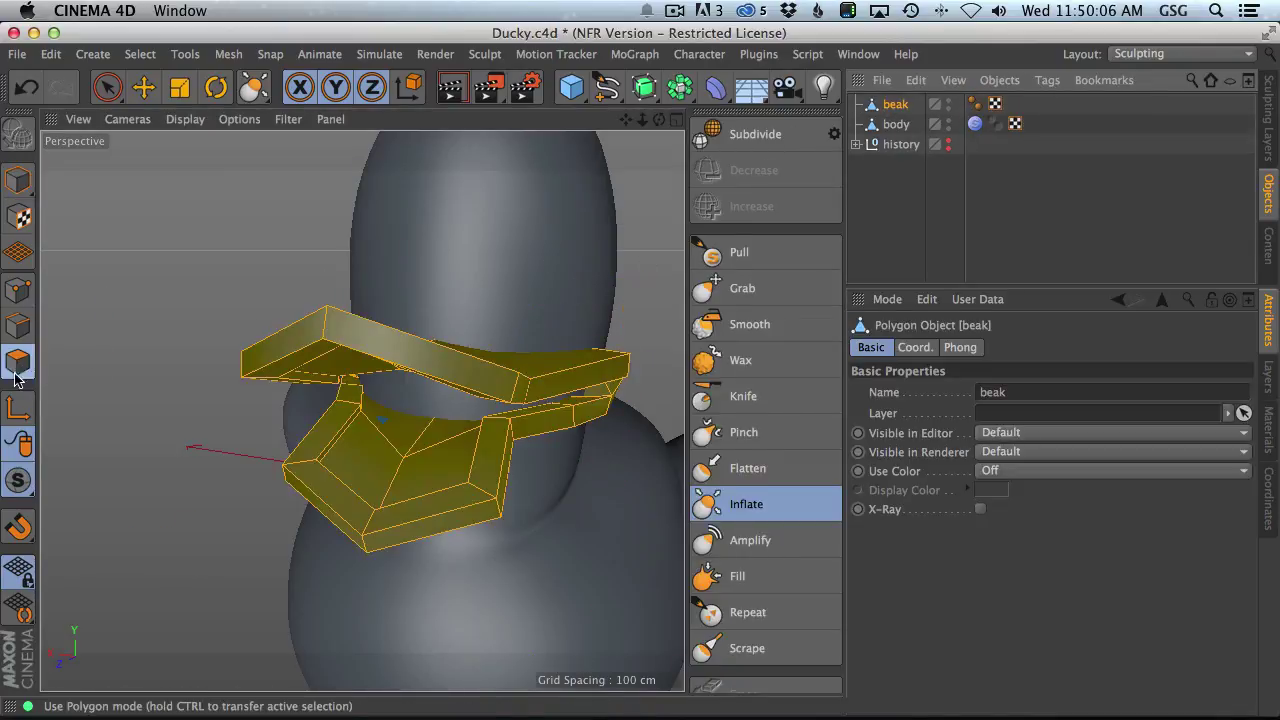
left_click(18, 180)
left_click(757, 132)
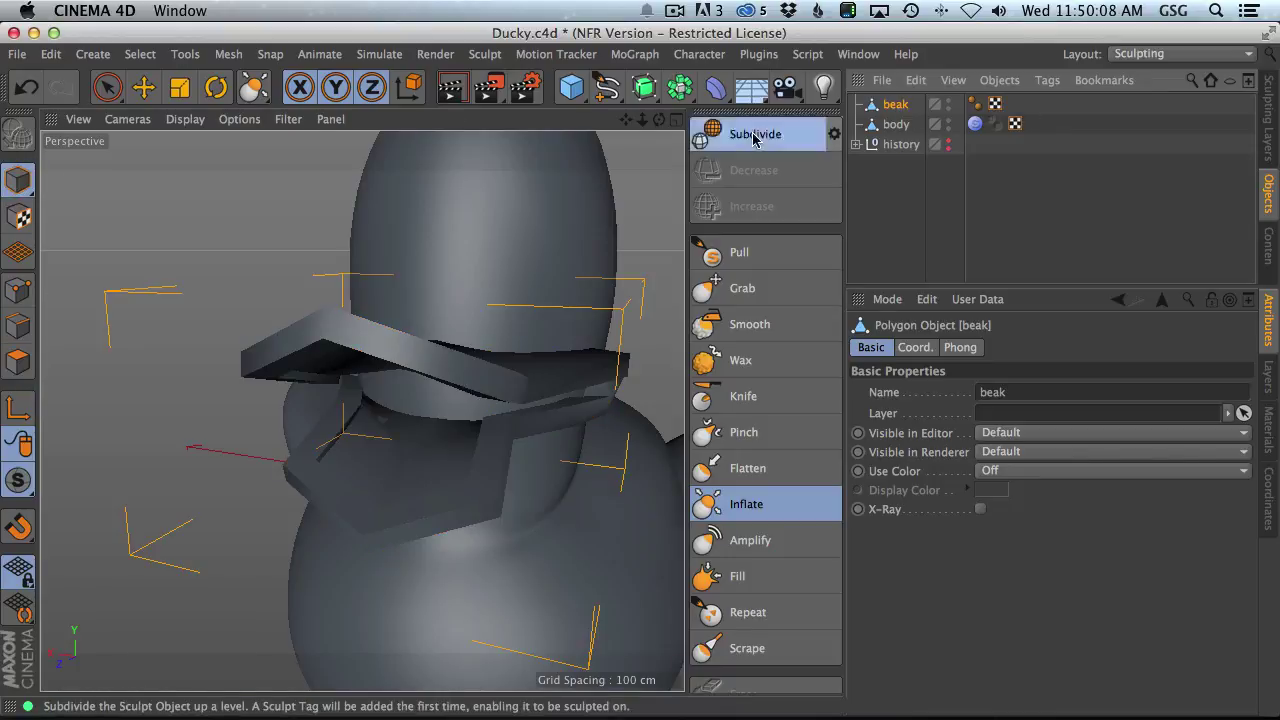
left_click(790, 133)
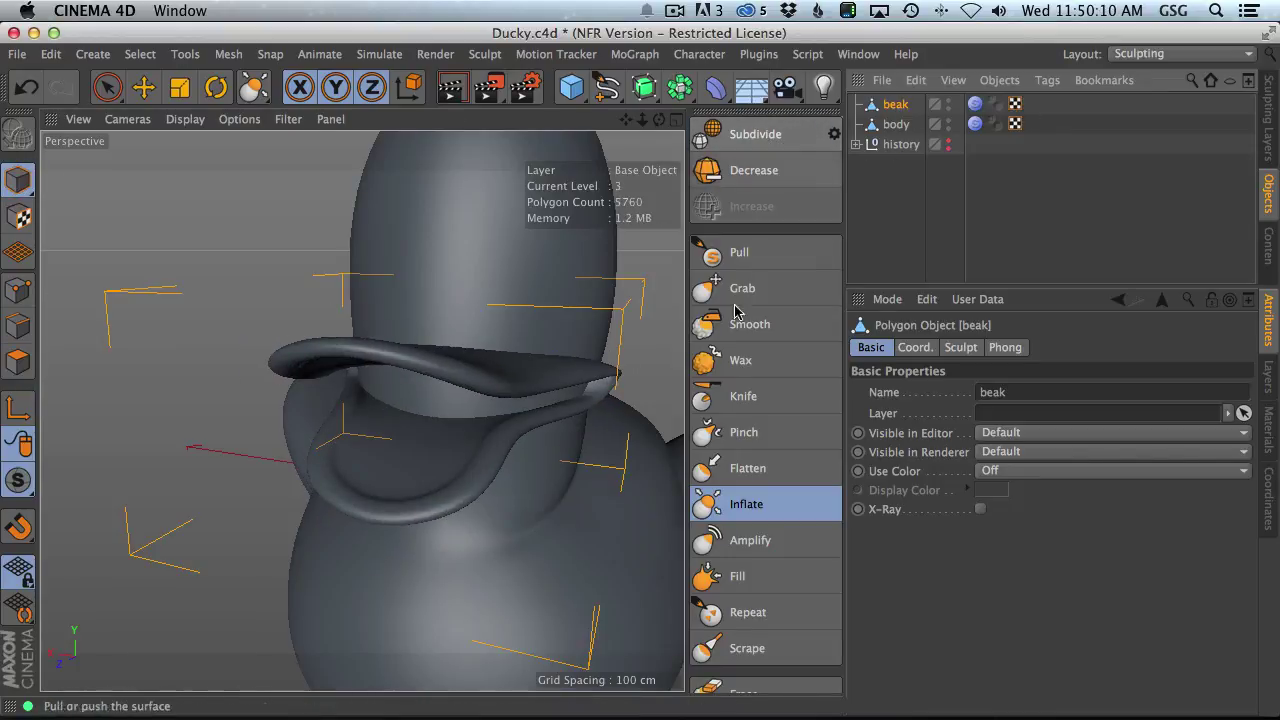
- Try inflating the front of the upper beak and undo the stroke
mouse_move(457, 371)
left_mouse_down("alt")
mouse_move(445, 370)
mouse_move(520, 366)
mouse_move(457, 400)
left_mouse_up("alt")
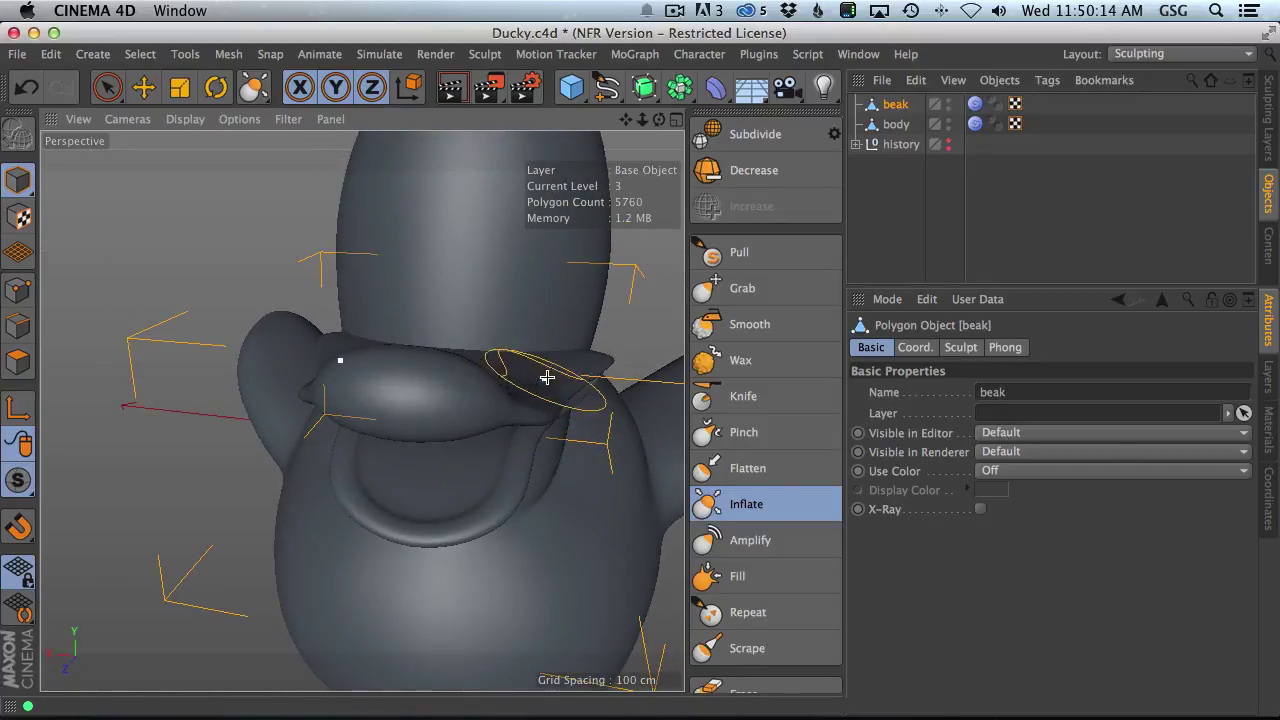
left_click_drag(547, 377, 489, 340, "alt")
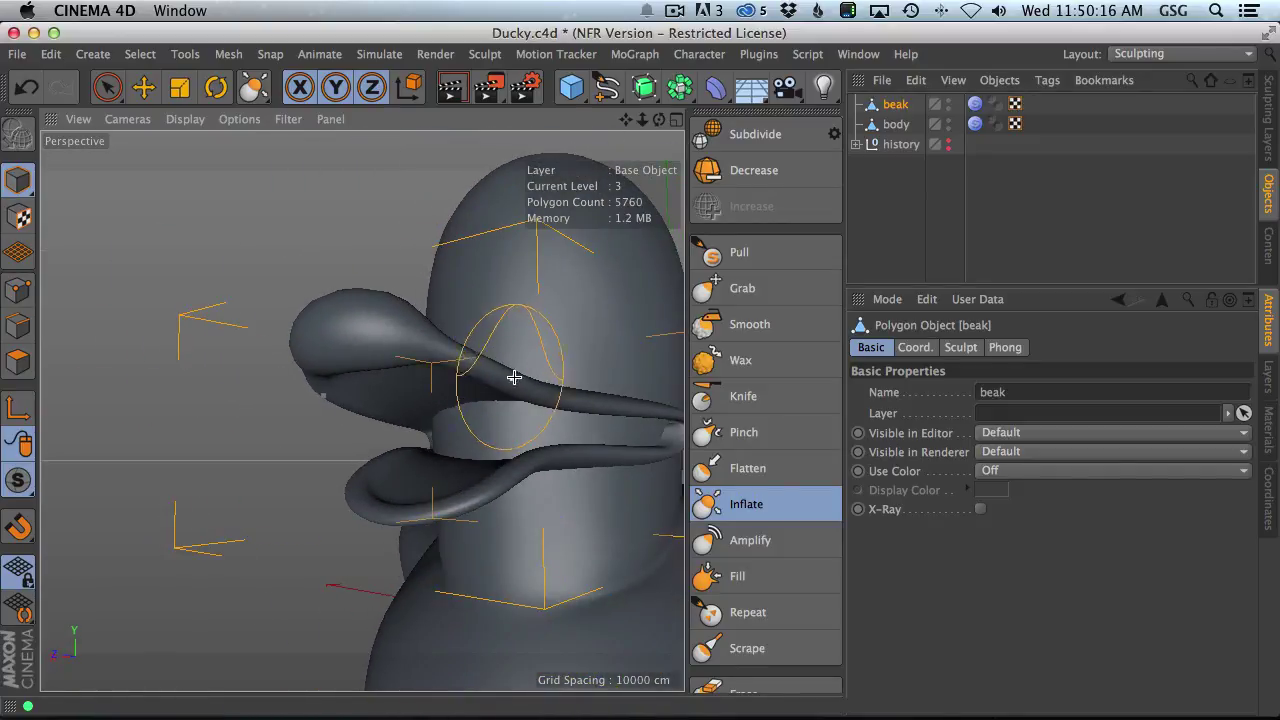
key("super+z")
- Resize the Inflate brush and thicken the upper beak's rim into a rounded edge from the front tip toward the sides
middle_click(476, 318)
middle_click(311, 251)
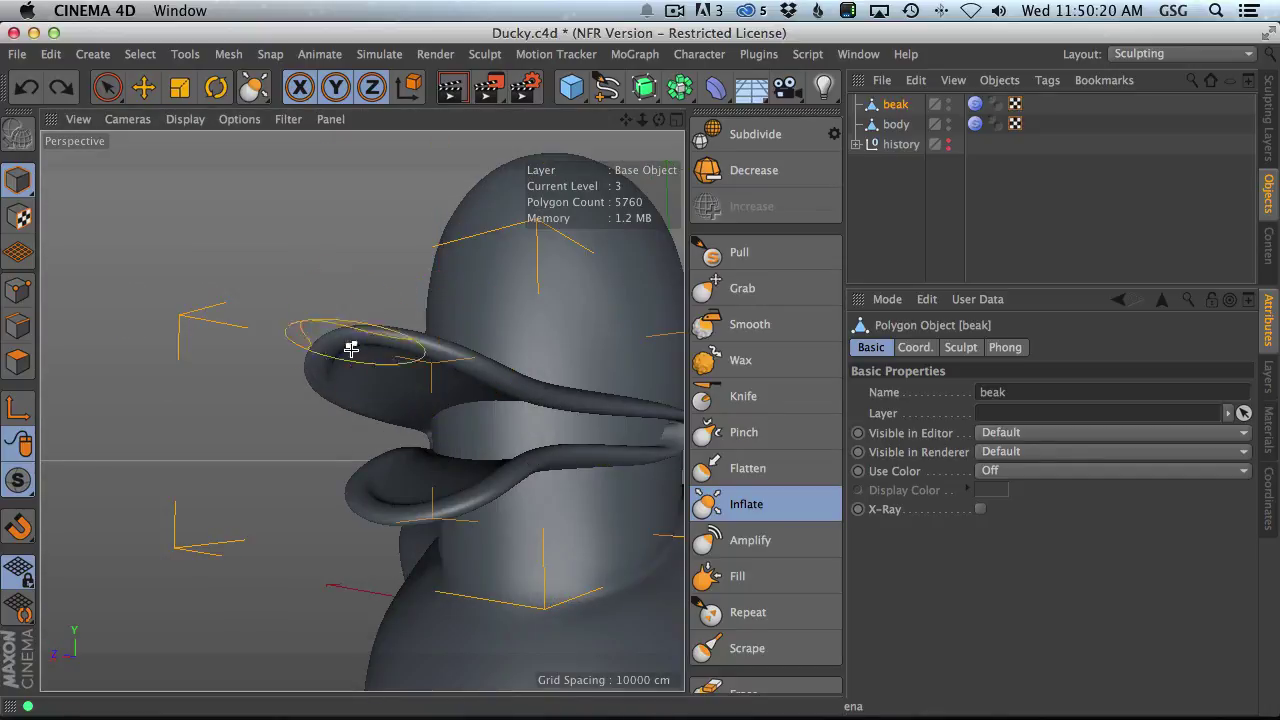
left_click_drag(337, 351, 337, 354)
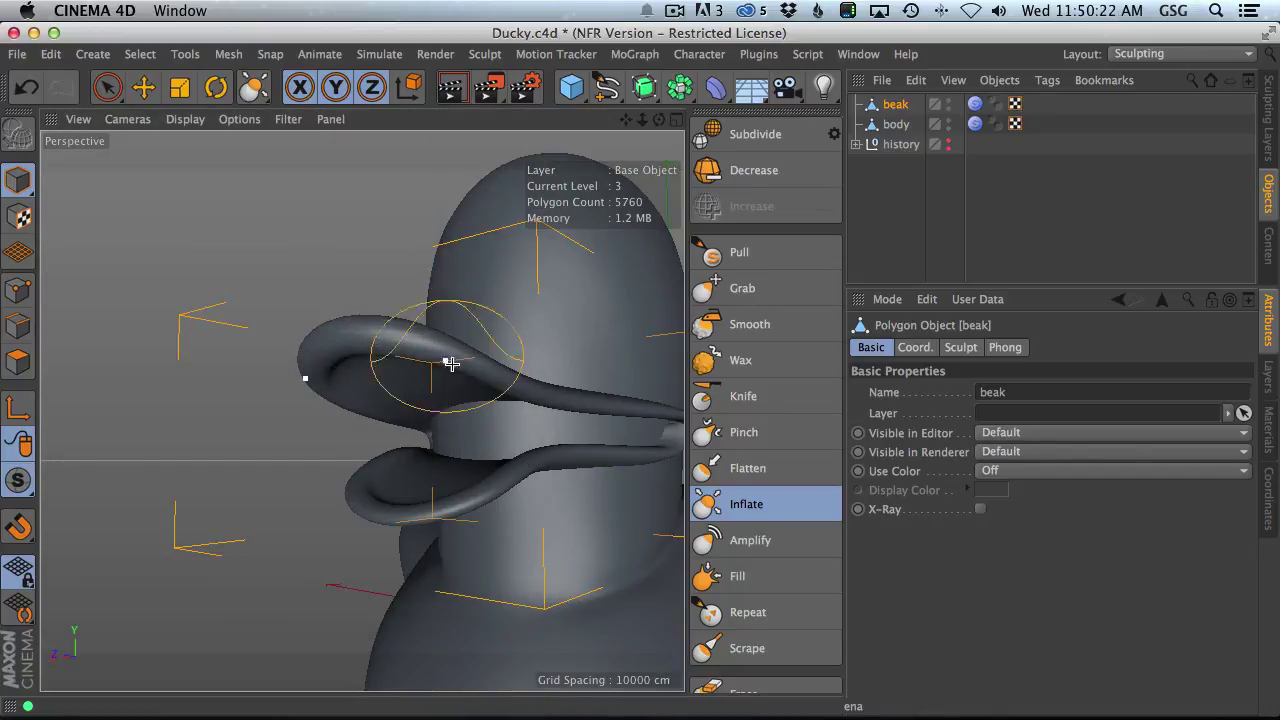
left_click_drag(420, 379, 475, 360, "alt")
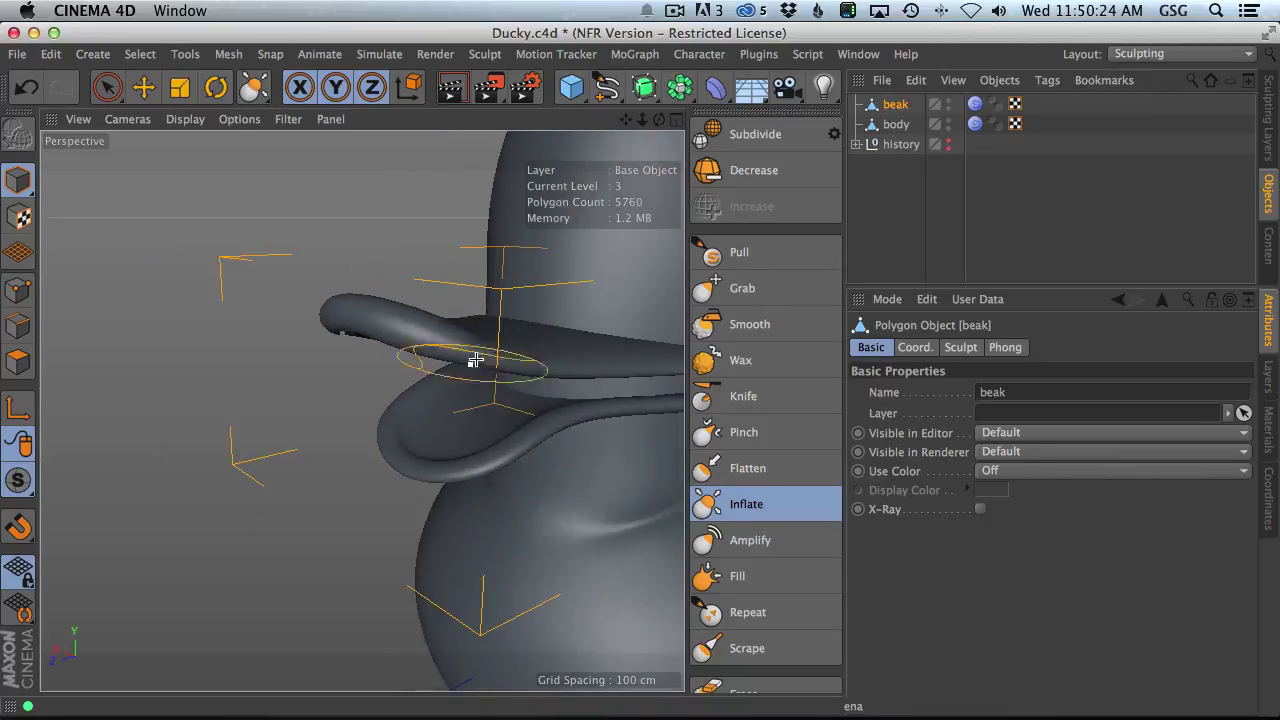
left_click_drag(567, 345, 432, 402, "alt")
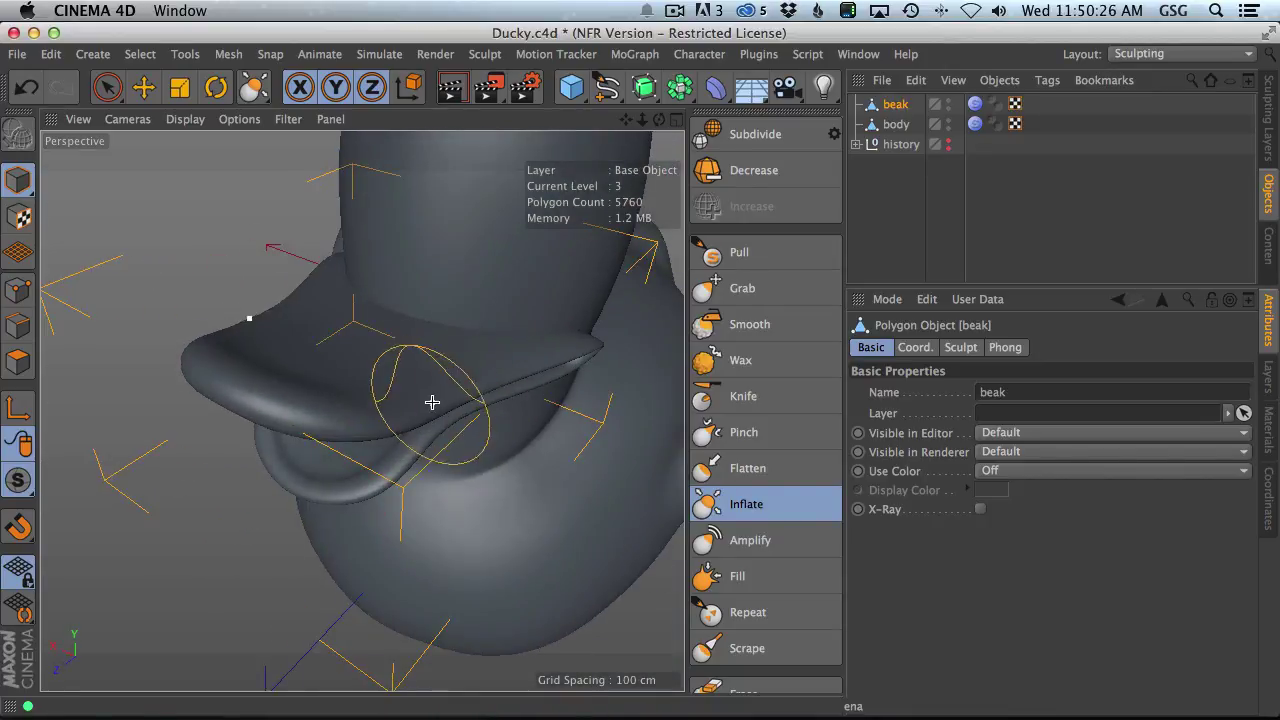
- Inflate the front rim of the lower beak into a thick, rounded lip
left_click_drag(571, 356, 508, 338, "alt")
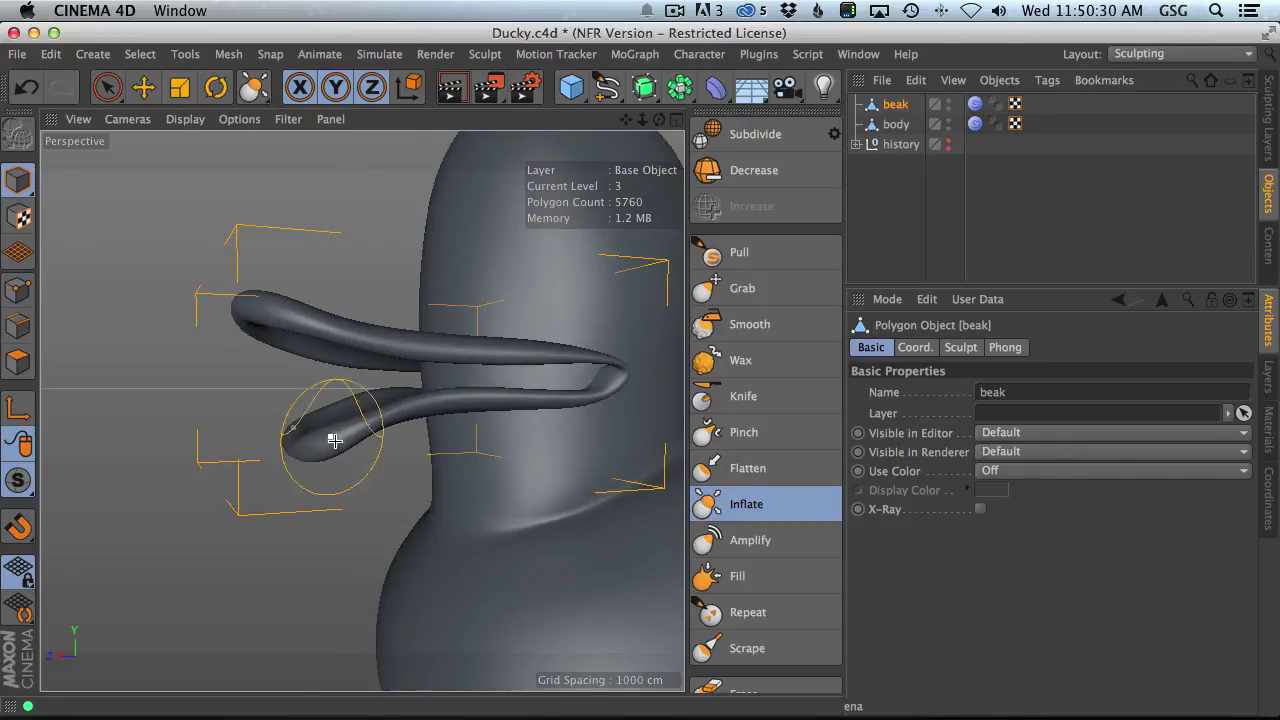
left_click_drag(334, 440, 287, 440, "alt")
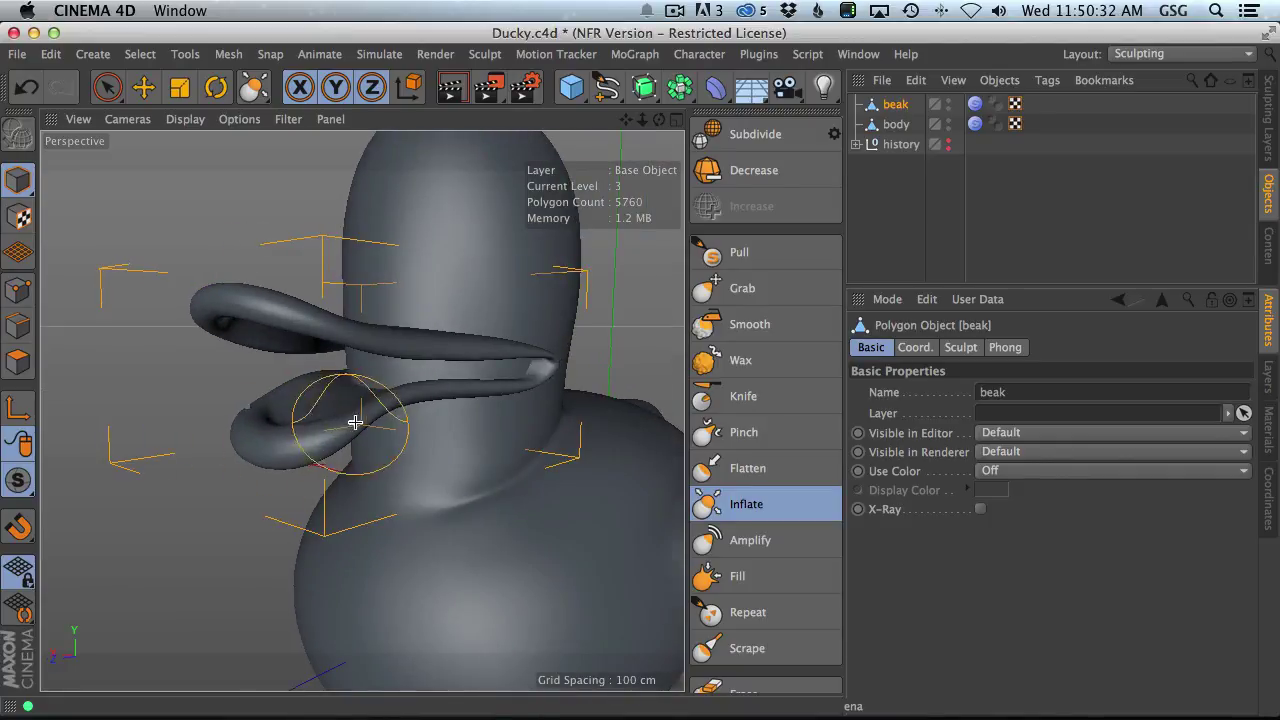
mouse_move(333, 420)
left_mouse_down("alt")
mouse_move(306, 429)
mouse_move(397, 400)
mouse_move(360, 434)
left_mouse_up("alt")
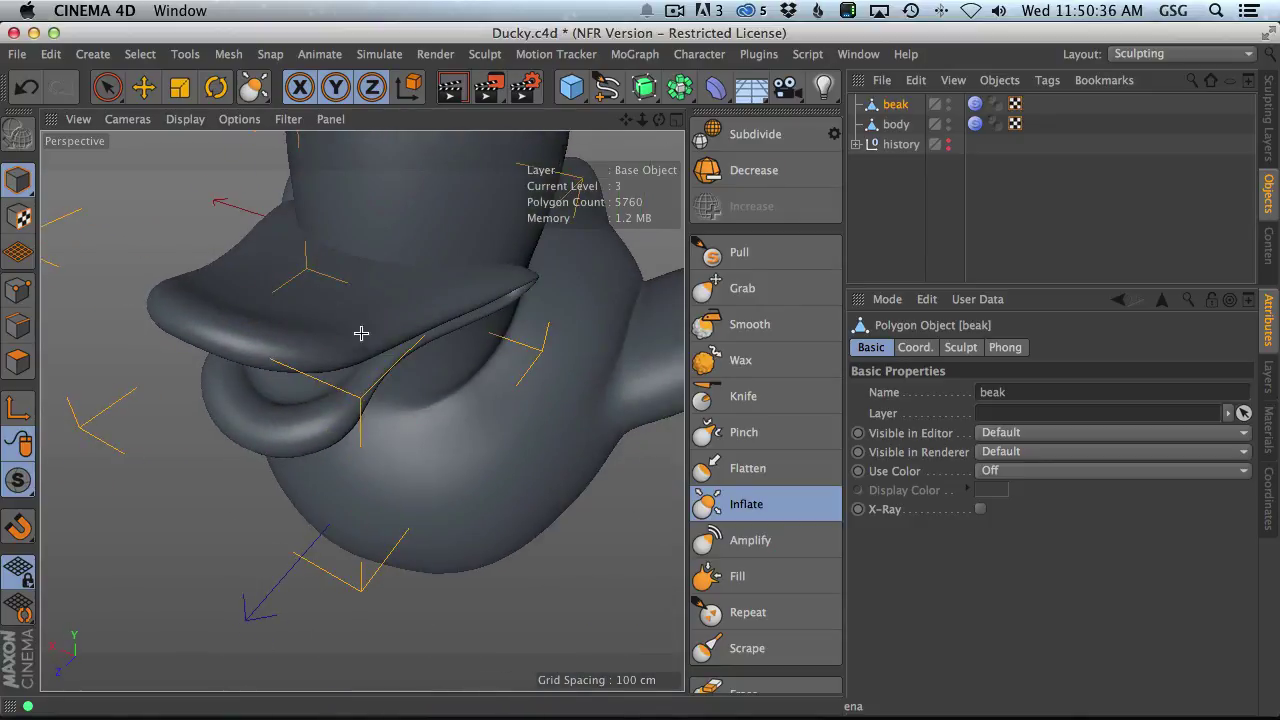
- Widen the tip of the upper beak with the Grab brush at size 179.312
scroll(406, 322, "up", 5)
mouse_move(479, 491)
left_mouse_down("alt")
mouse_move(363, 414)
mouse_move(340, 420)
left_mouse_up("alt")
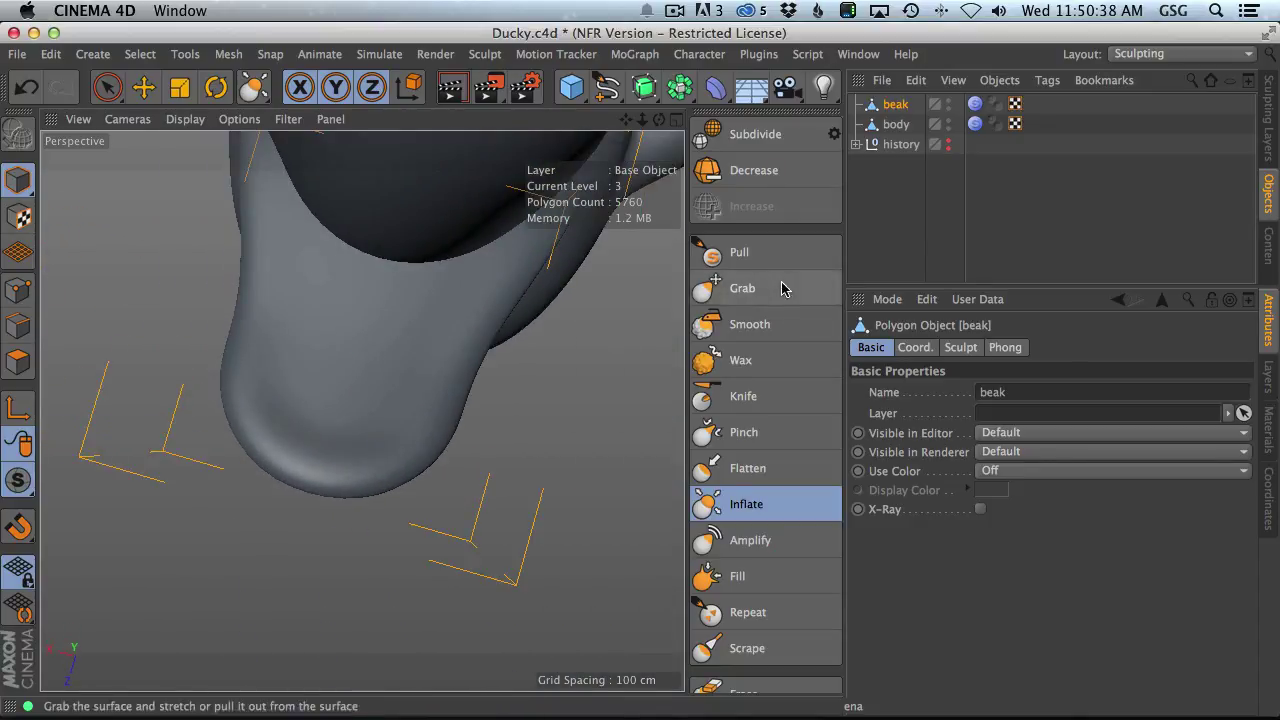
left_click(742, 288)
mouse_move(435, 450)
middle_mouse_down()
mouse_move(414, 425)
mouse_move(493, 438)
middle_mouse_up()
middle_click_drag(423, 480, 417, 449)
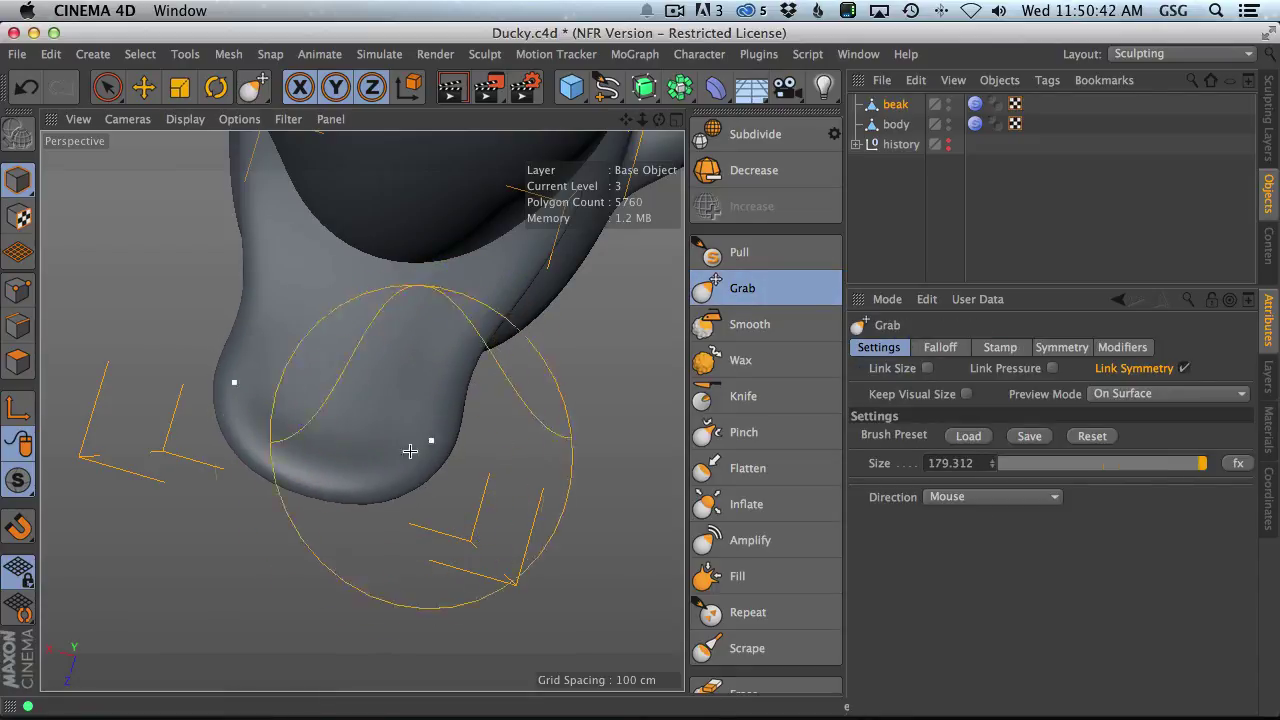
scroll(417, 449, "down", 5)
mouse_move(417, 449)
left_mouse_down("alt")
mouse_move(354, 274)
mouse_move(494, 421)
mouse_move(446, 334)
mouse_move(470, 360)
left_mouse_up("alt")
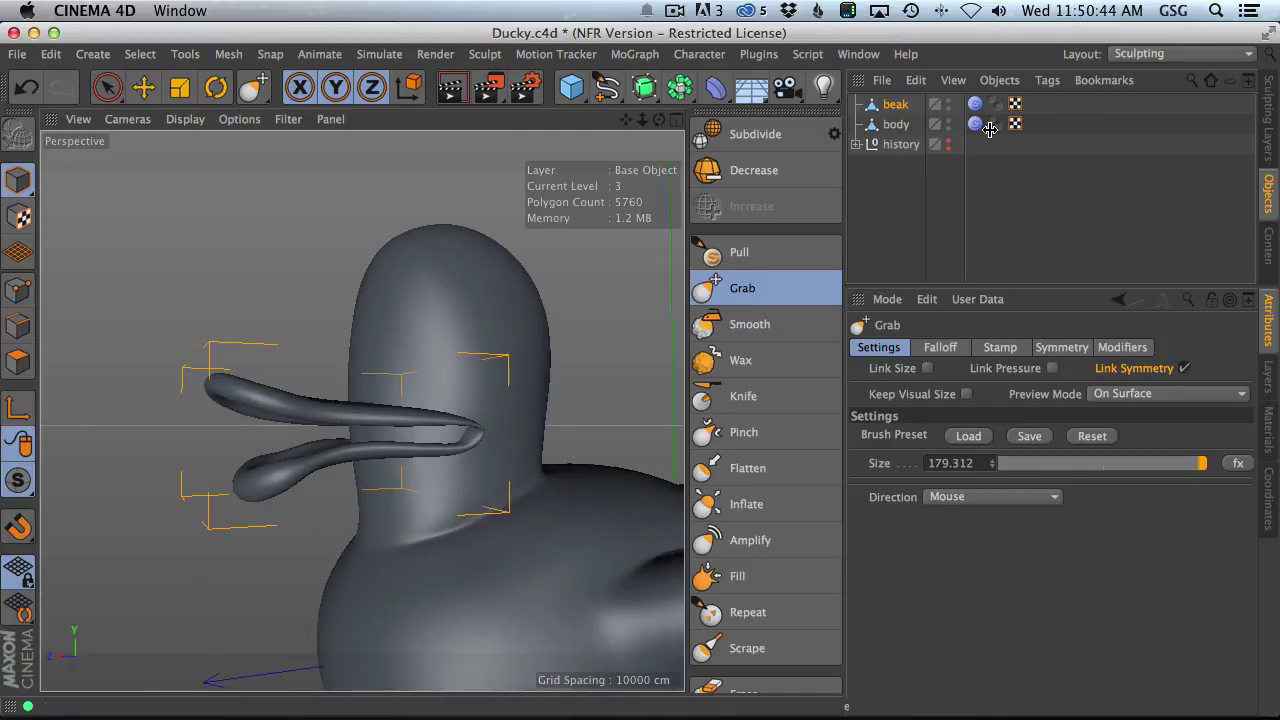
- Select the body, subdivide it to sculpt level 4 and activate the Wax brush
left_click(895, 124)
left_click(766, 134)
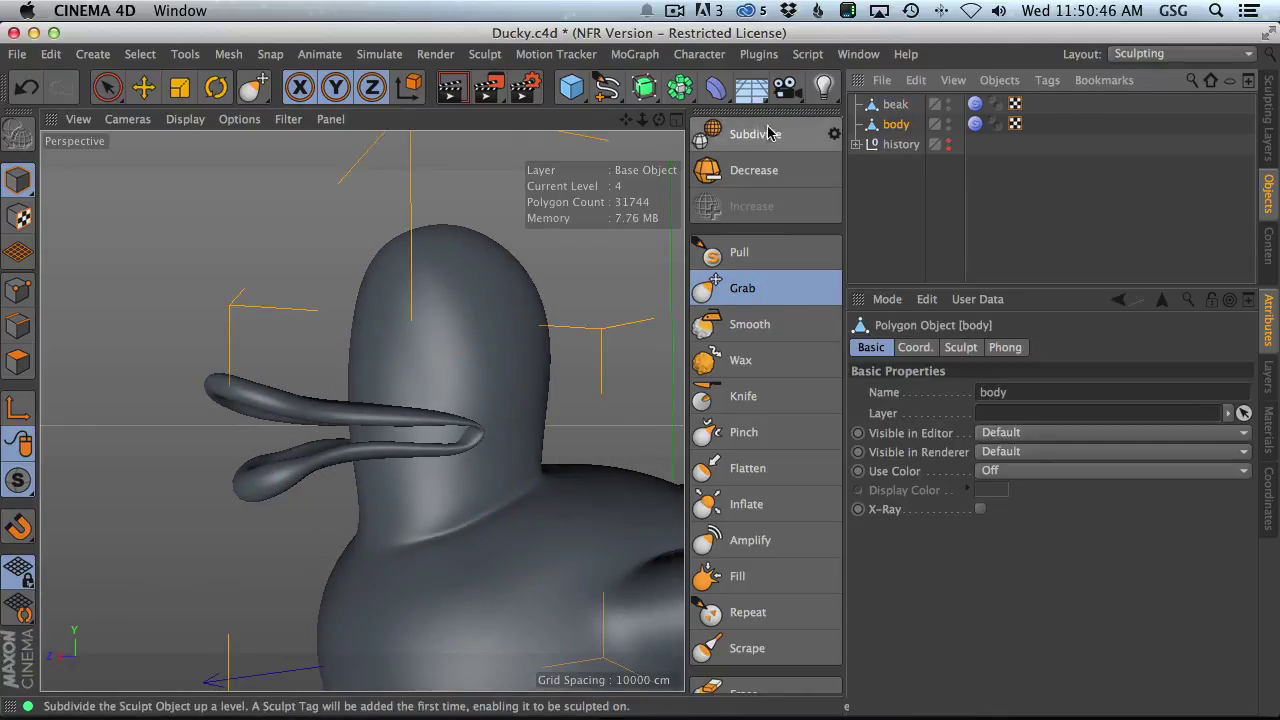
mouse_move(486, 394)
left_mouse_down("alt")
mouse_move(371, 443)
mouse_move(434, 251)
left_mouse_up("alt")
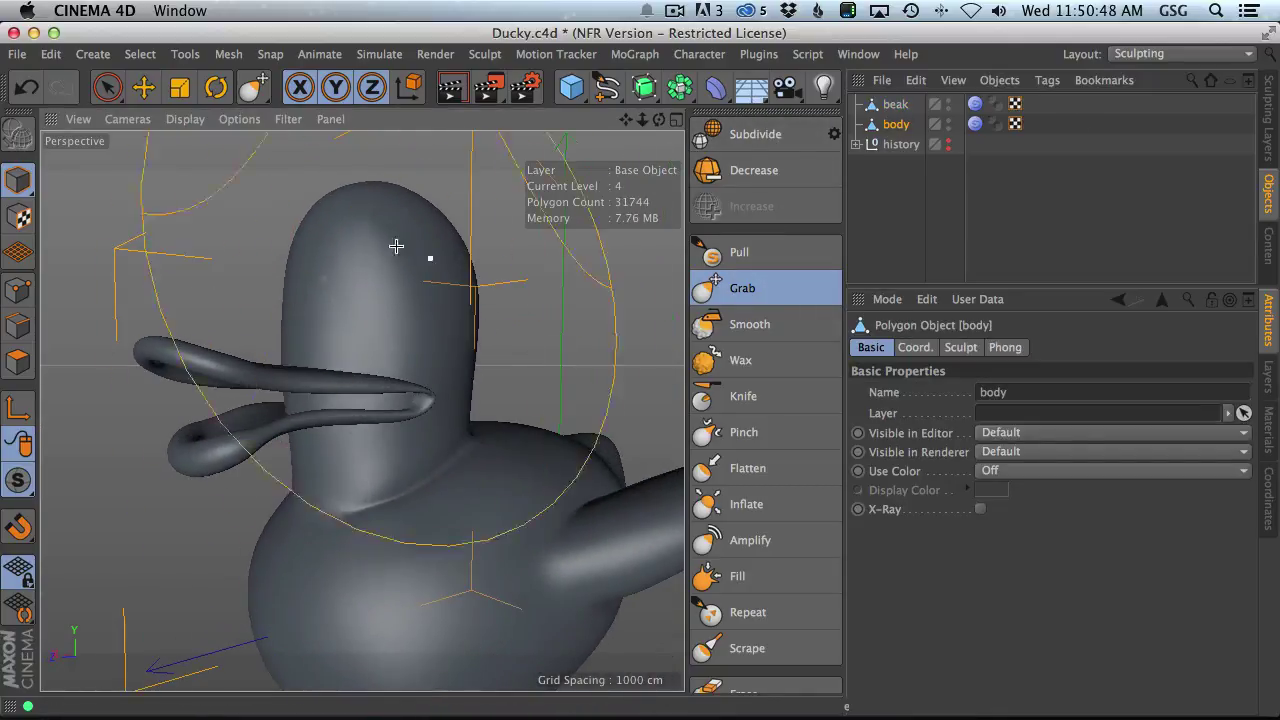
left_click(740, 252)
left_click(749, 324)
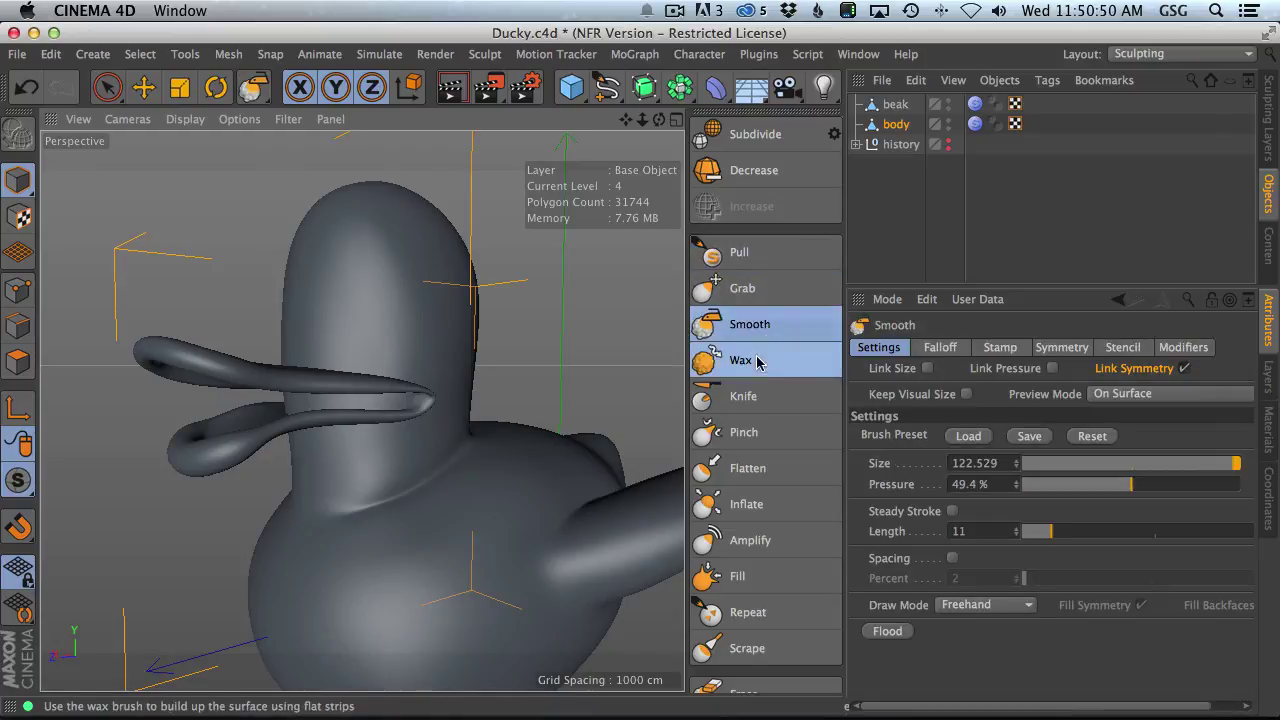
left_click(745, 360)
- Build up a raised oval eye outline on the head with the Wax brush at size 10.097, raising the pressure to 60.1 %
scroll(316, 287, "up", 3)
mouse_move(433, 365)
middle_mouse_down()
mouse_move(420, 380)
mouse_move(290, 388)
middle_mouse_up()
mouse_move(437, 354)
left_mouse_down("alt")
mouse_move(520, 380)
mouse_move(417, 333)
left_mouse_up("alt")
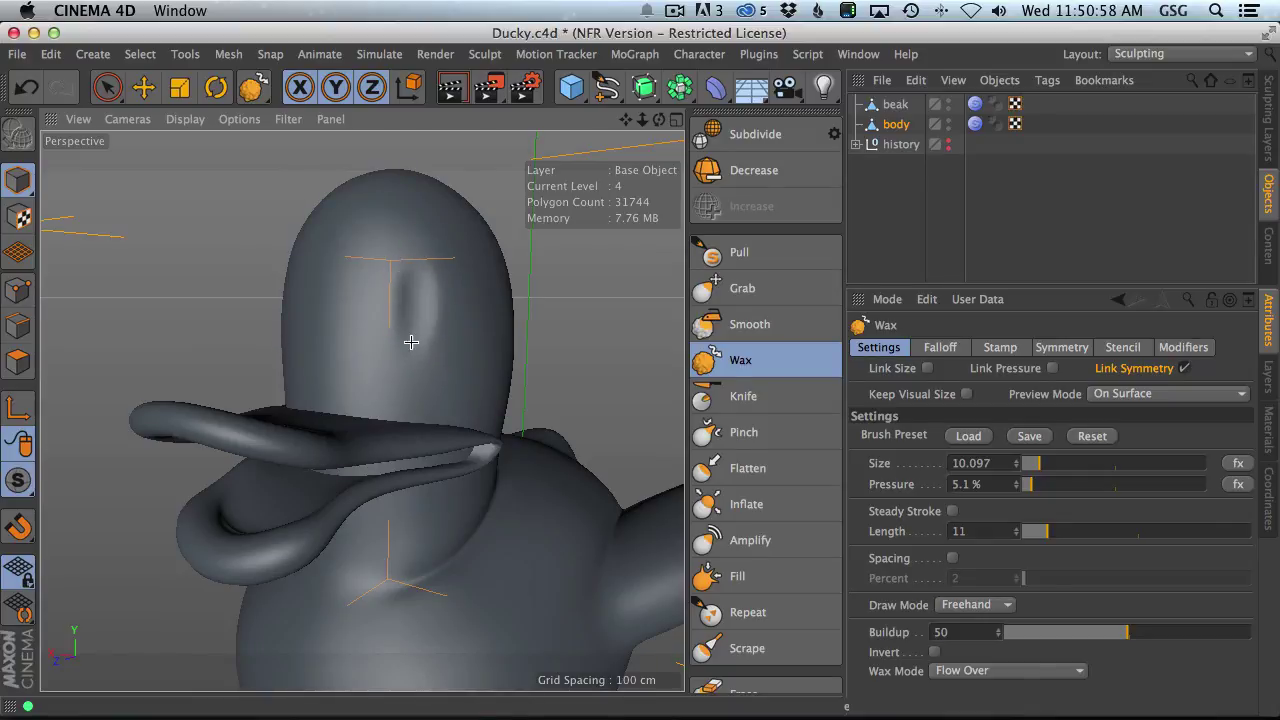
middle_click_drag(409, 297, 424, 262)
mouse_move(424, 262)
left_mouse_down()
mouse_move(434, 294)
mouse_move(417, 286)
mouse_move(415, 331)
left_mouse_up()
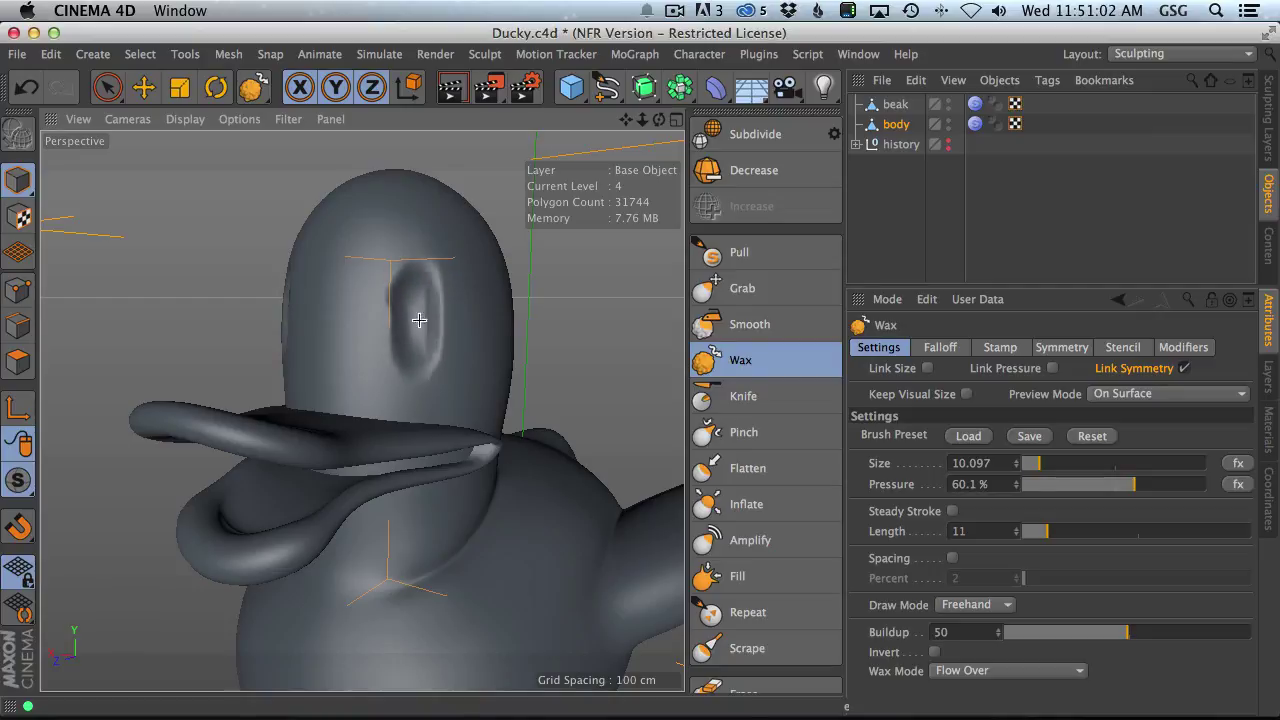
- Build up the front of the neck below the beak with the Wax brush at size 18.293
mouse_move(428, 434)
left_mouse_down("alt")
mouse_move(386, 394)
mouse_move(337, 423)
left_mouse_up("alt")
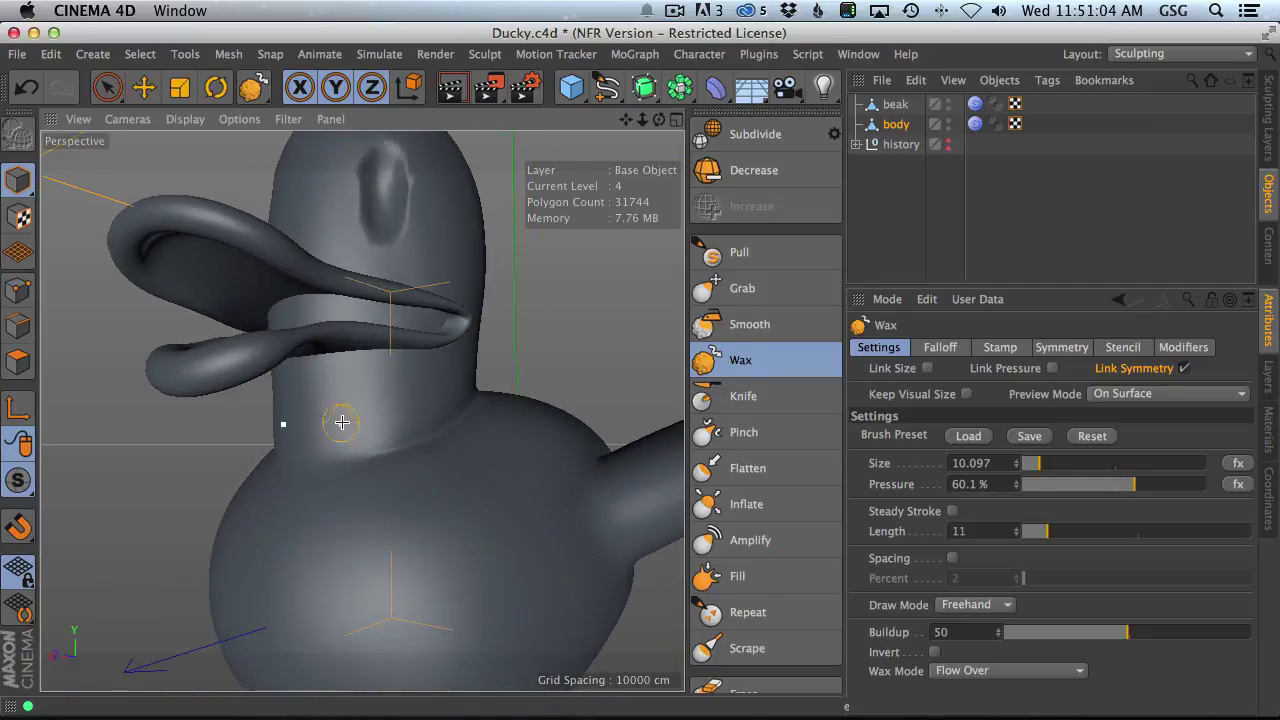
mouse_move(333, 423)
middle_mouse_down()
mouse_move(368, 428)
mouse_move(306, 429)
mouse_move(323, 432)
middle_mouse_up()
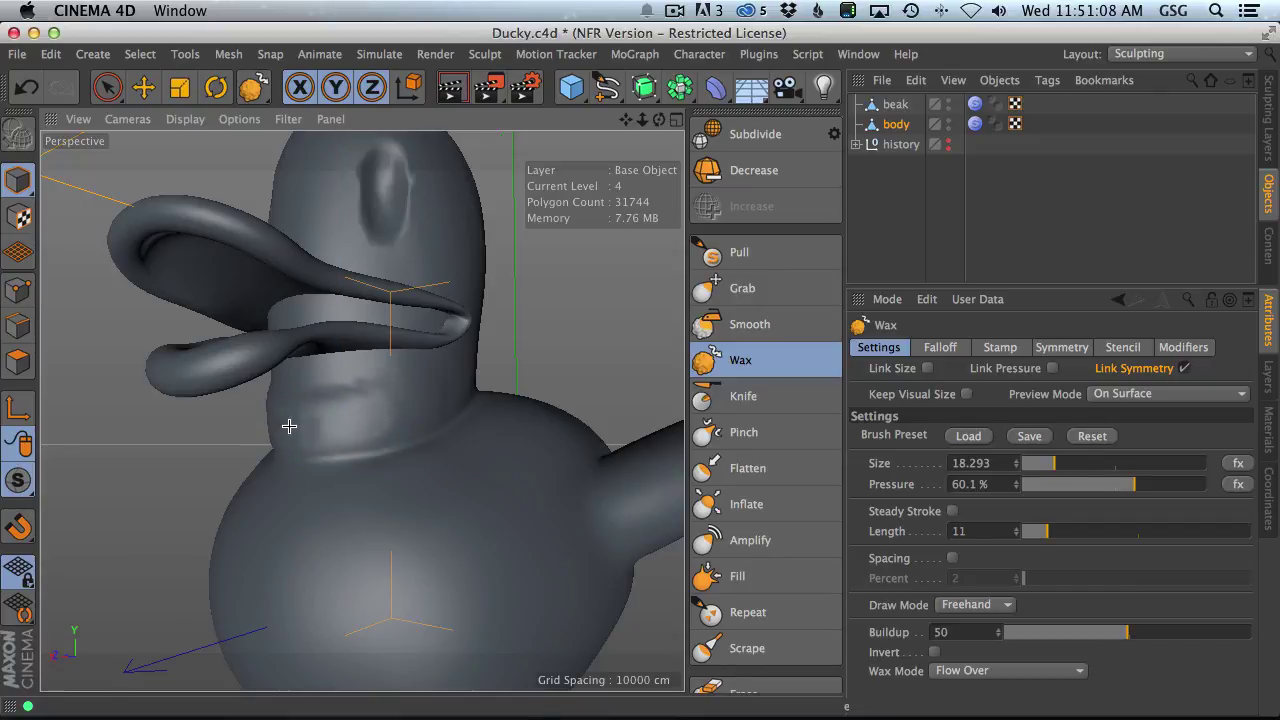
left_click_drag(296, 430, 372, 428)
left_click_drag(326, 376, 320, 420, "alt")
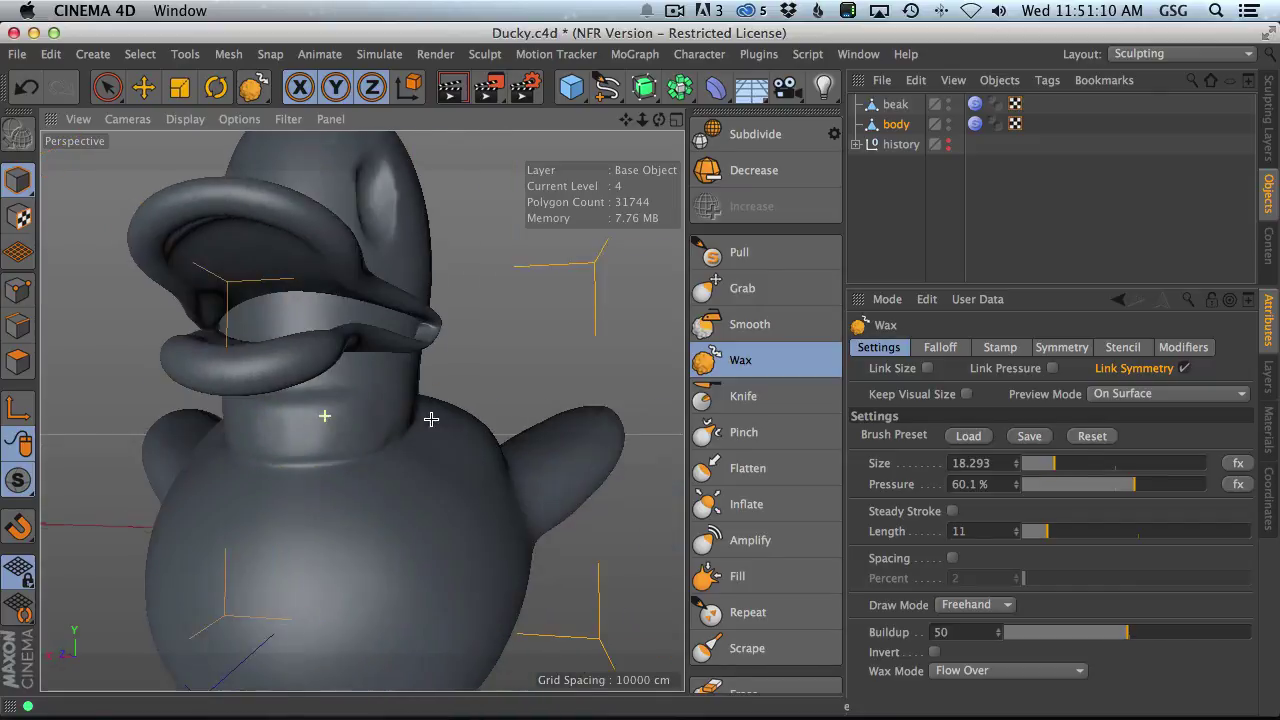
- Fill out the throat down to the chest with the Wax brush at sizes 12.804 and 27.74
middle_click_drag(320, 420, 257, 432)
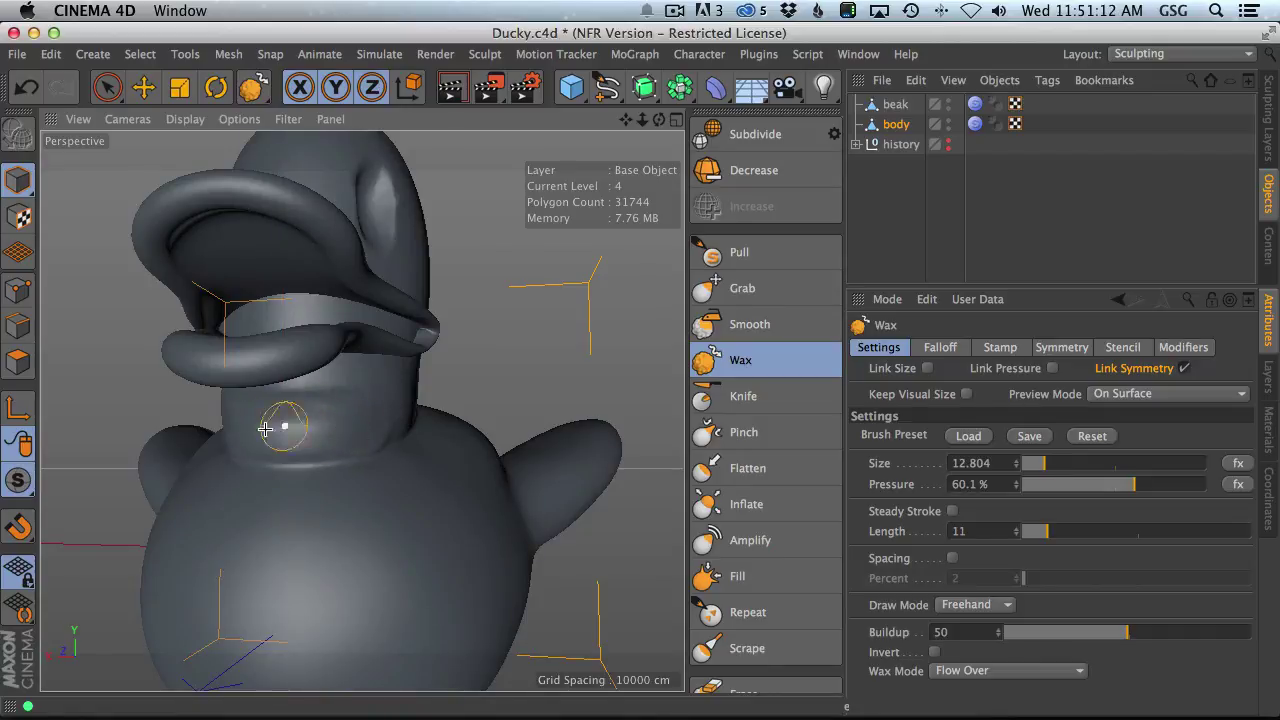
mouse_move(280, 425)
left_mouse_down("alt")
mouse_move(330, 420)
mouse_move(273, 435)
left_mouse_up("alt")
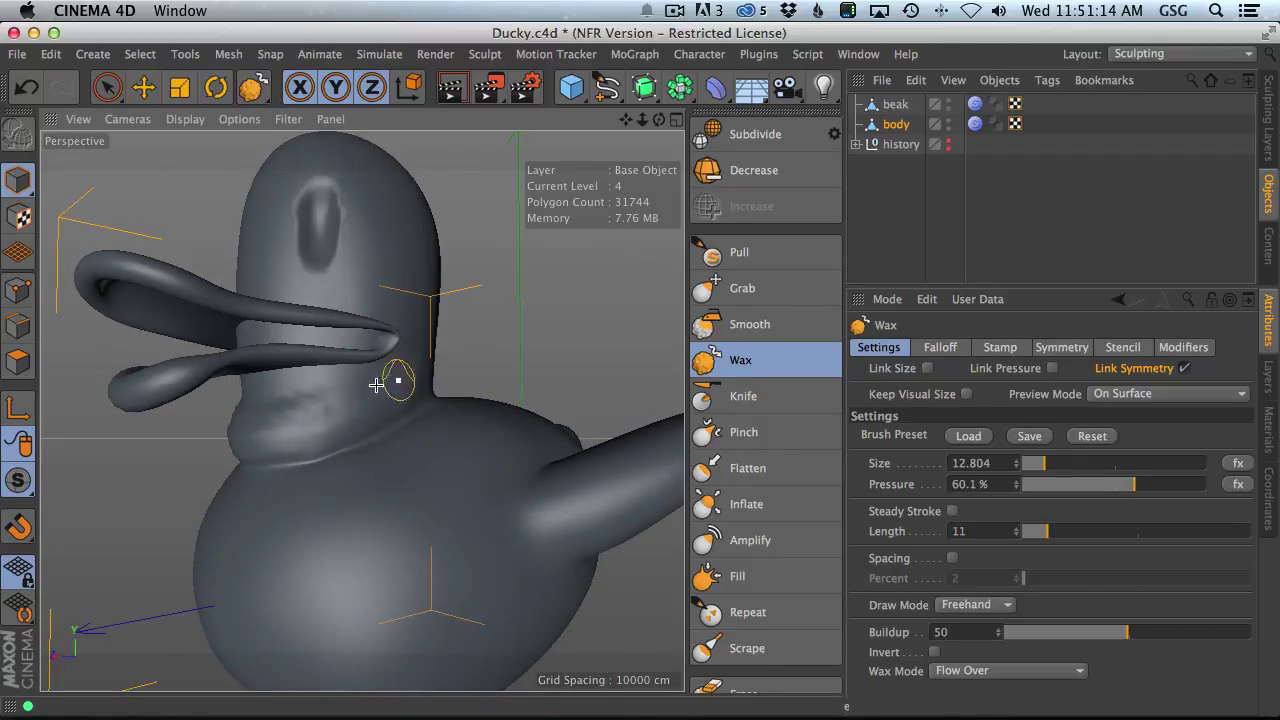
left_click_drag(376, 385, 474, 351, "alt")
left_click_drag(363, 389, 247, 421, "alt")
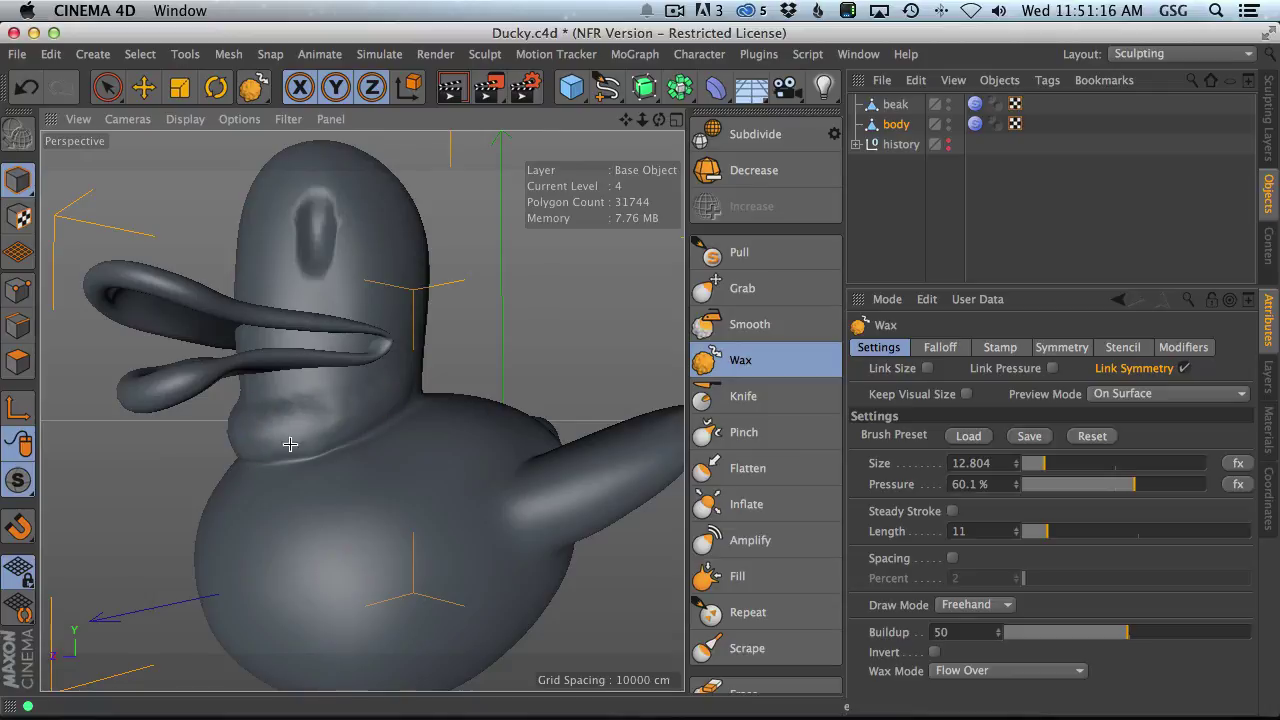
middle_click_drag(340, 419, 245, 430)
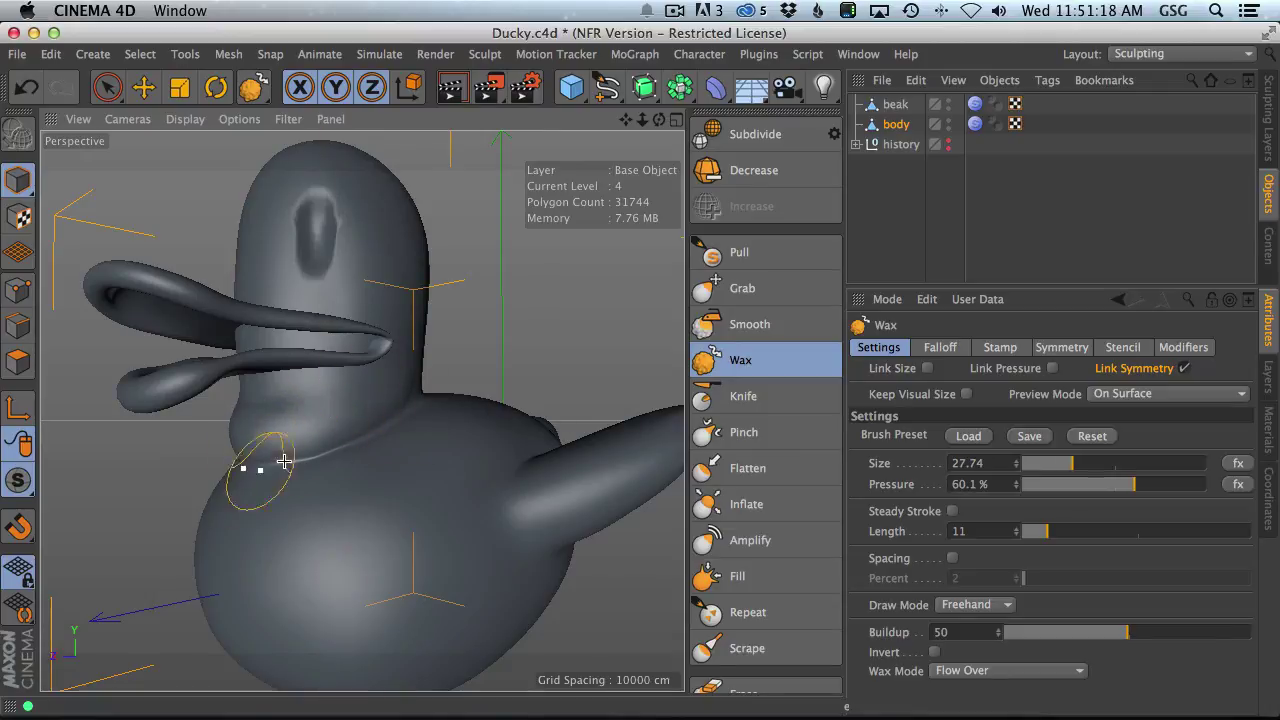
- Set the Wax brush size to 7.118 and build up a raised brow around the upper edge of the eye socket
mouse_move(285, 461)
left_mouse_down("alt")
mouse_move(371, 417)
mouse_move(340, 337)
mouse_move(367, 289)
left_mouse_up("alt")
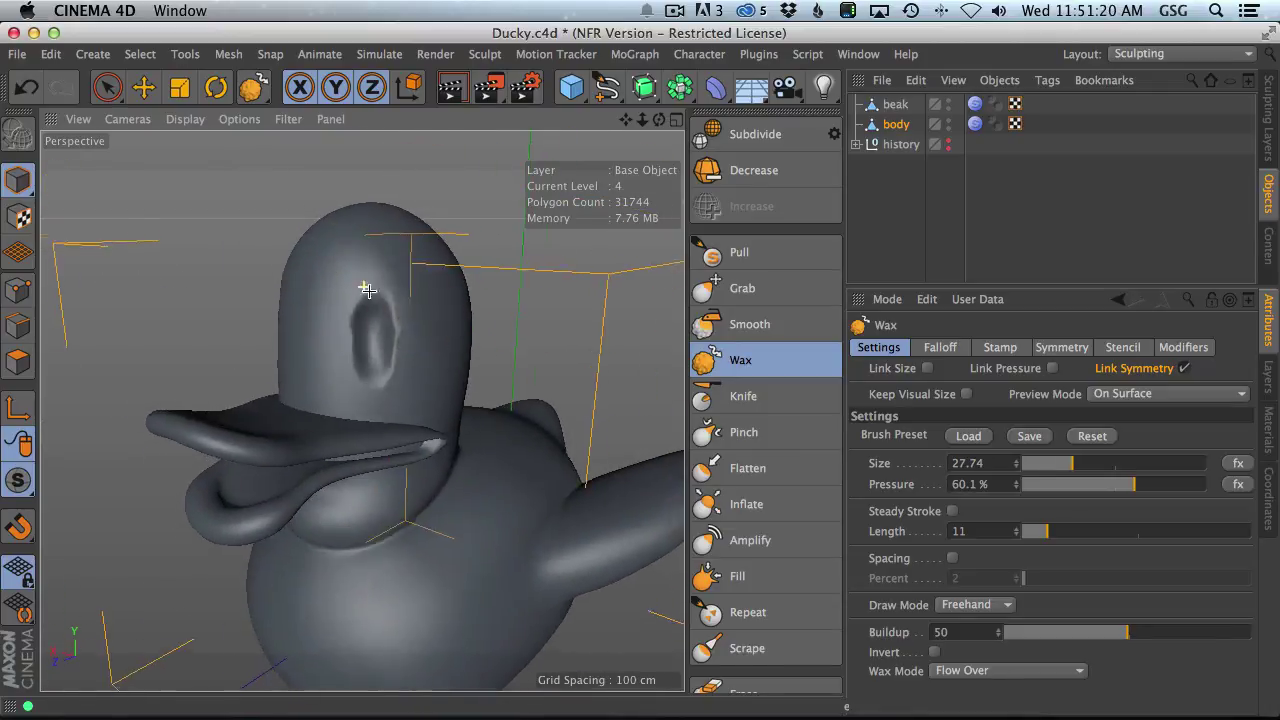
scroll(367, 289, "up", 3)
mouse_move(383, 271)
middle_mouse_down()
mouse_move(306, 289)
mouse_move(320, 290)
middle_mouse_up()
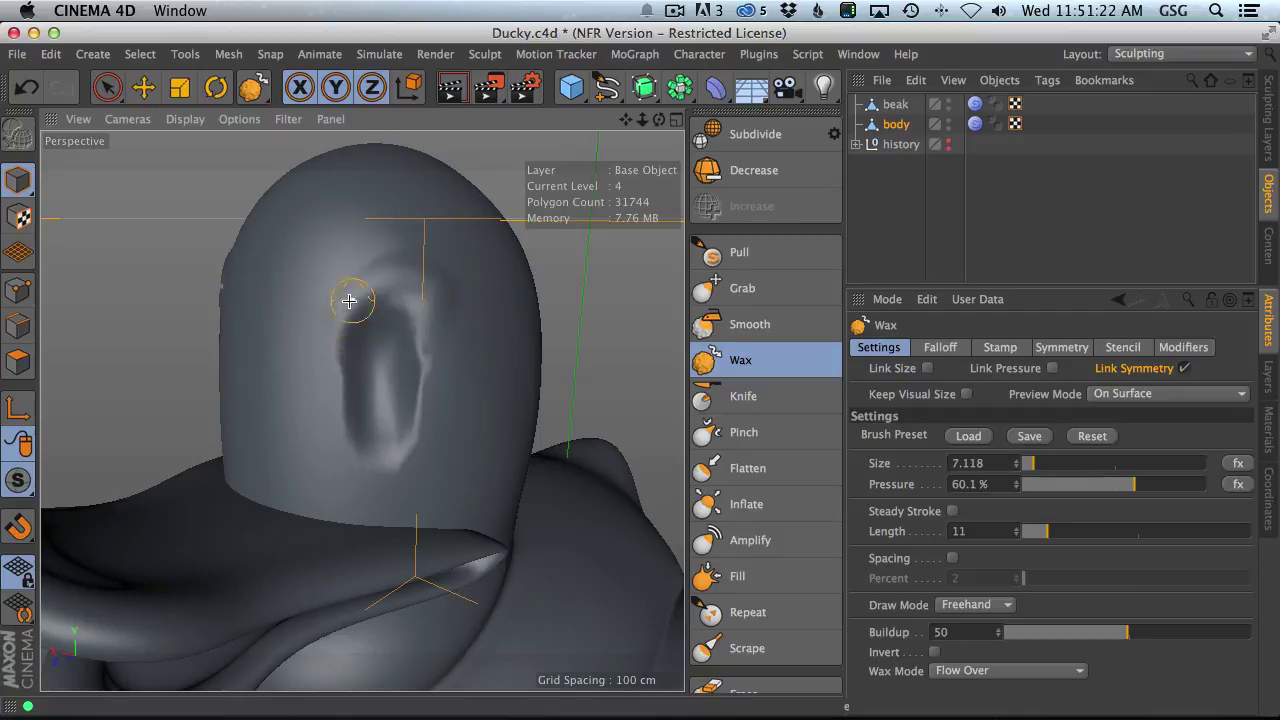
mouse_move(349, 300)
left_mouse_down()
mouse_move(334, 300)
mouse_move(337, 326)
mouse_move(423, 305)
left_mouse_up()
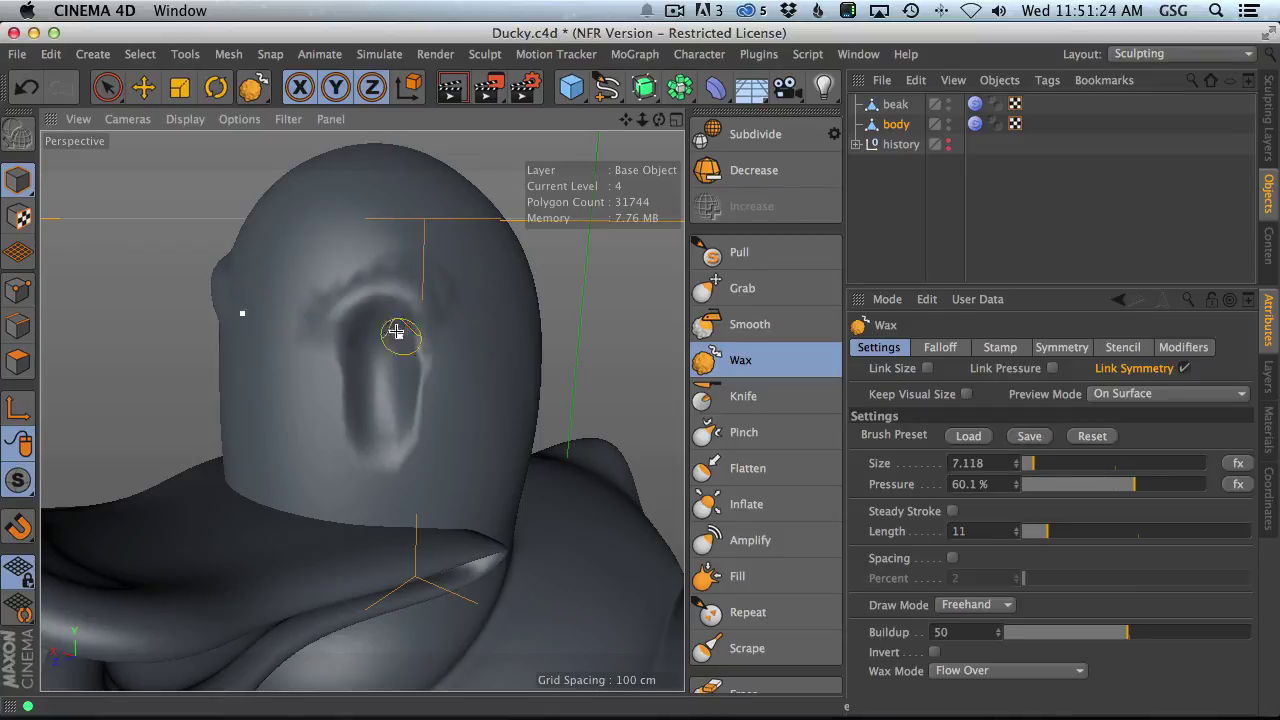
- Set the Wax brush size to 16.444 and build up the body's flank between the wing and the tail
mouse_move(357, 334)
left_mouse_down("alt")
mouse_move(391, 360)
mouse_move(400, 403)
mouse_move(344, 440)
mouse_move(360, 409)
mouse_move(322, 464)
mouse_move(443, 477)
mouse_move(414, 486)
left_mouse_up("alt")
scroll(329, 443, "down", 10)
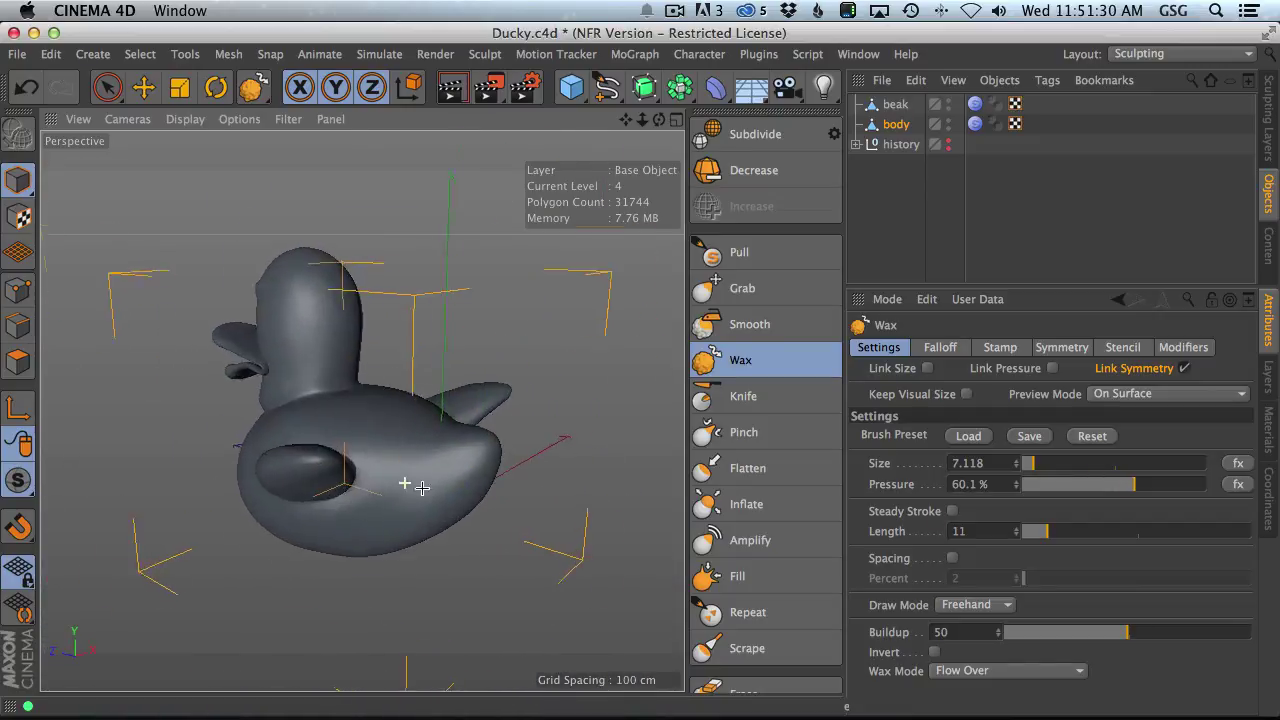
scroll(440, 500, "up", 8)
middle_click_drag(431, 510, 463, 491)
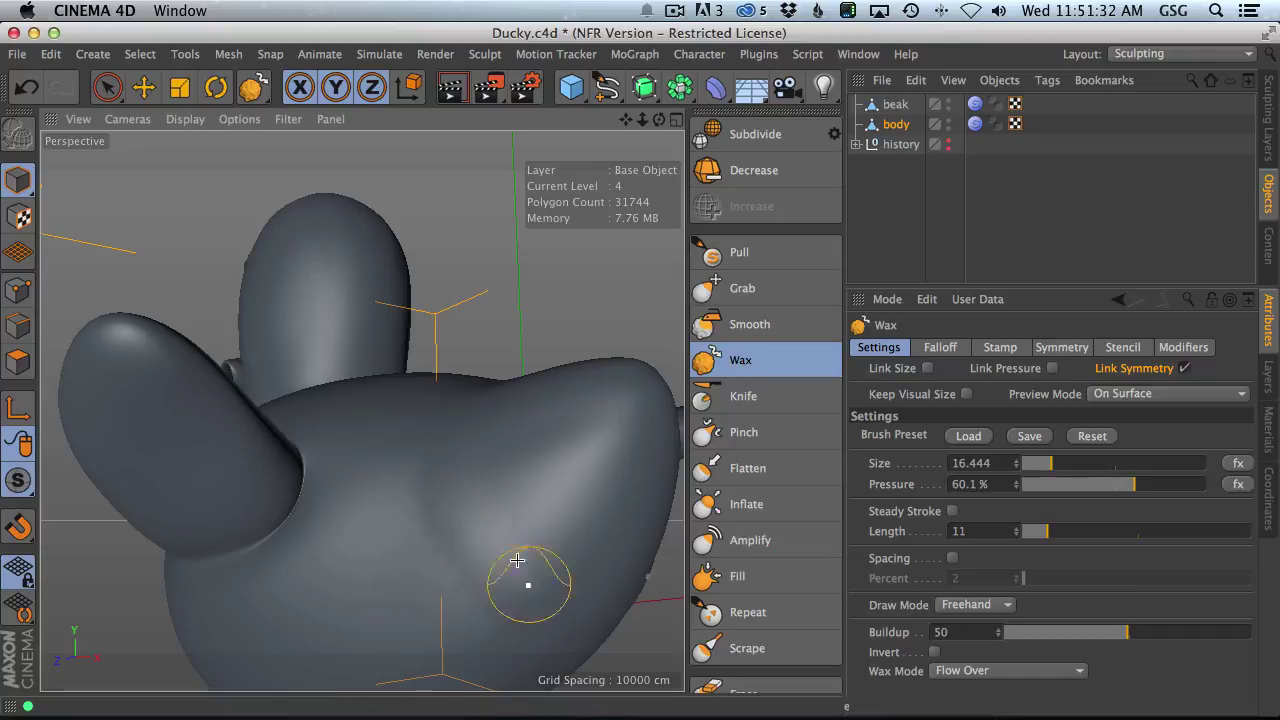
mouse_move(476, 580)
left_mouse_down()
mouse_move(471, 551)
mouse_move(534, 623)
mouse_move(457, 491)
mouse_move(600, 523)
mouse_move(591, 460)
mouse_move(637, 515)
mouse_move(534, 534)
mouse_move(497, 469)
mouse_move(440, 490)
mouse_move(480, 294)
mouse_move(538, 349)
mouse_move(538, 290)
left_mouse_up()
- Build up a rounded eyeball inside the eye socket with the Wax brush at 74.1 % pressure, using sizes 6.532 and 9.638
scroll(458, 480, "down", 5)
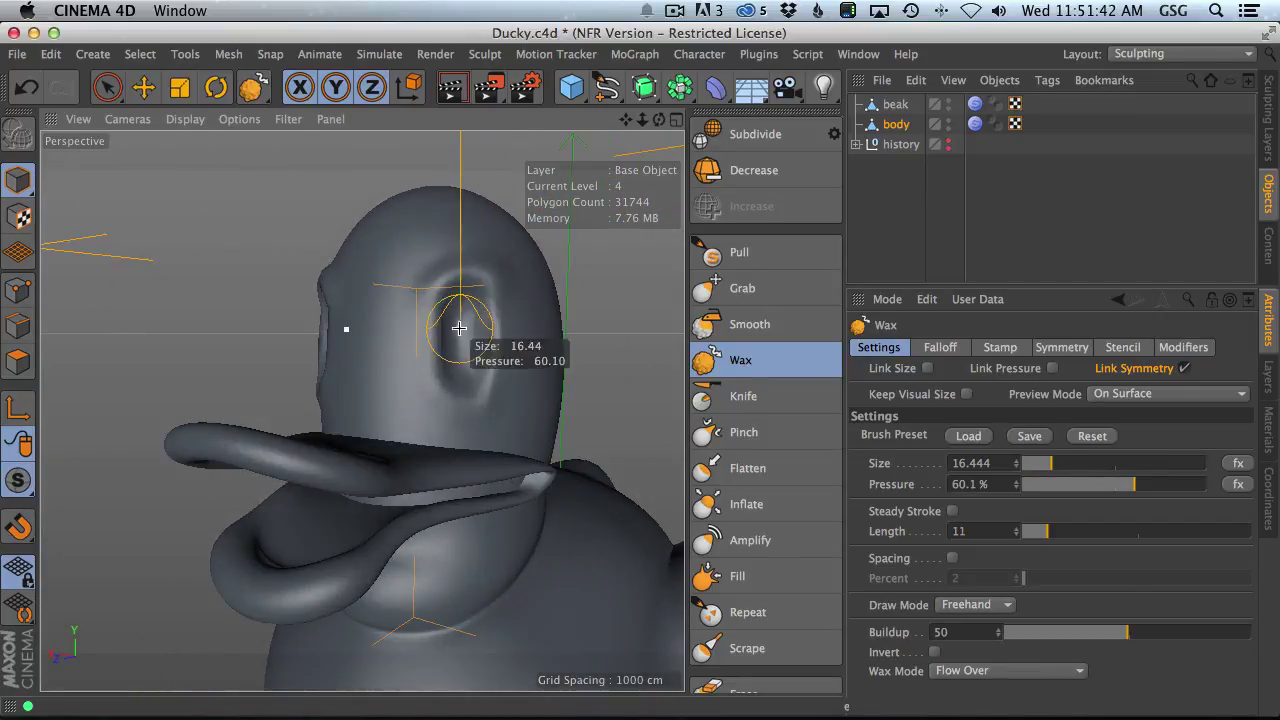
scroll(432, 327, "up", 5)
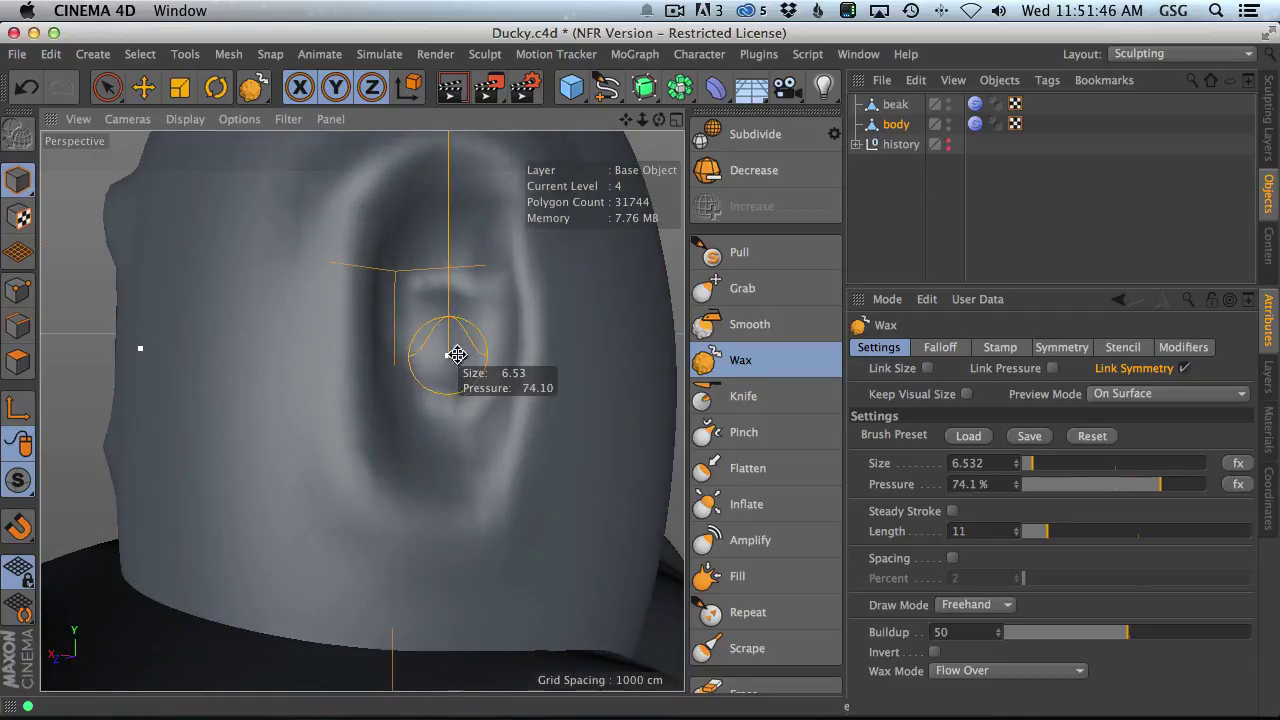
middle_click_drag(456, 354, 443, 337)
mouse_move(449, 303)
left_mouse_down("alt")
mouse_move(423, 329)
mouse_move(425, 351)
left_mouse_up("alt")
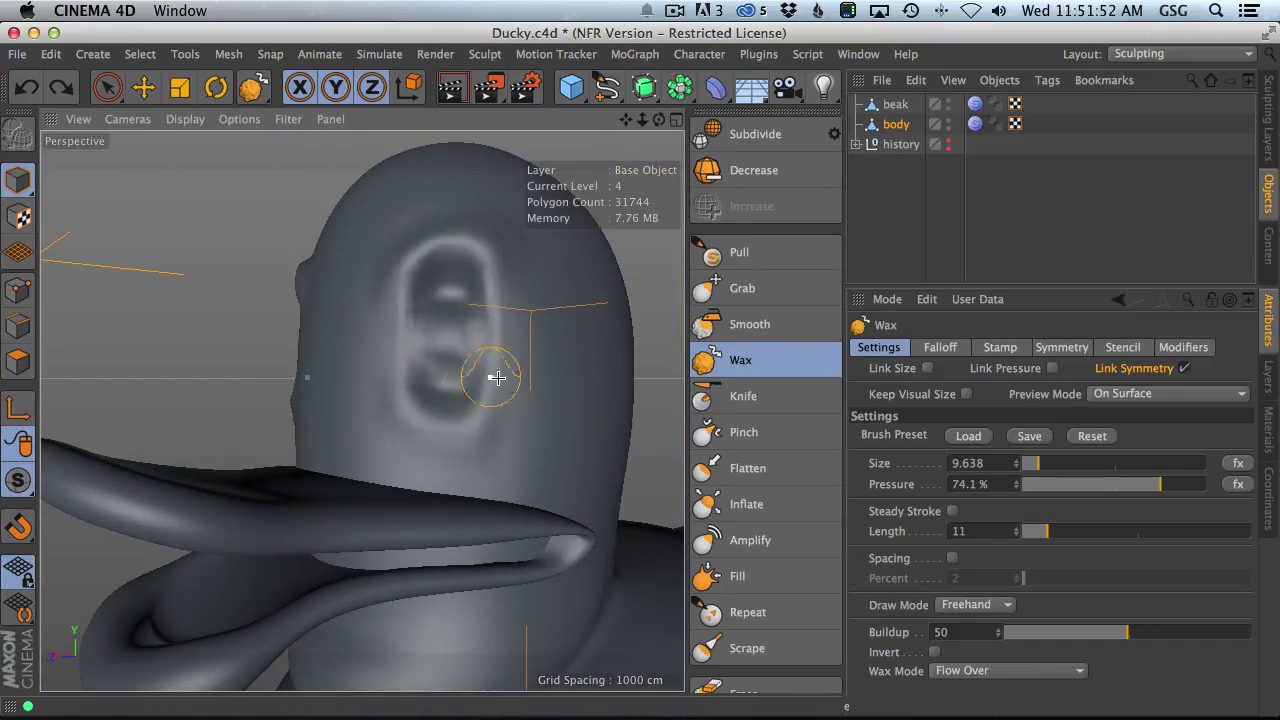
mouse_move(497, 377)
left_mouse_down("alt")
mouse_move(463, 280)
mouse_move(551, 357)
mouse_move(543, 509)
mouse_move(478, 332)
mouse_move(463, 341)
mouse_move(491, 315)
mouse_move(426, 317)
mouse_move(494, 302)
left_mouse_up("alt")
scroll(462, 337, "up", 3)
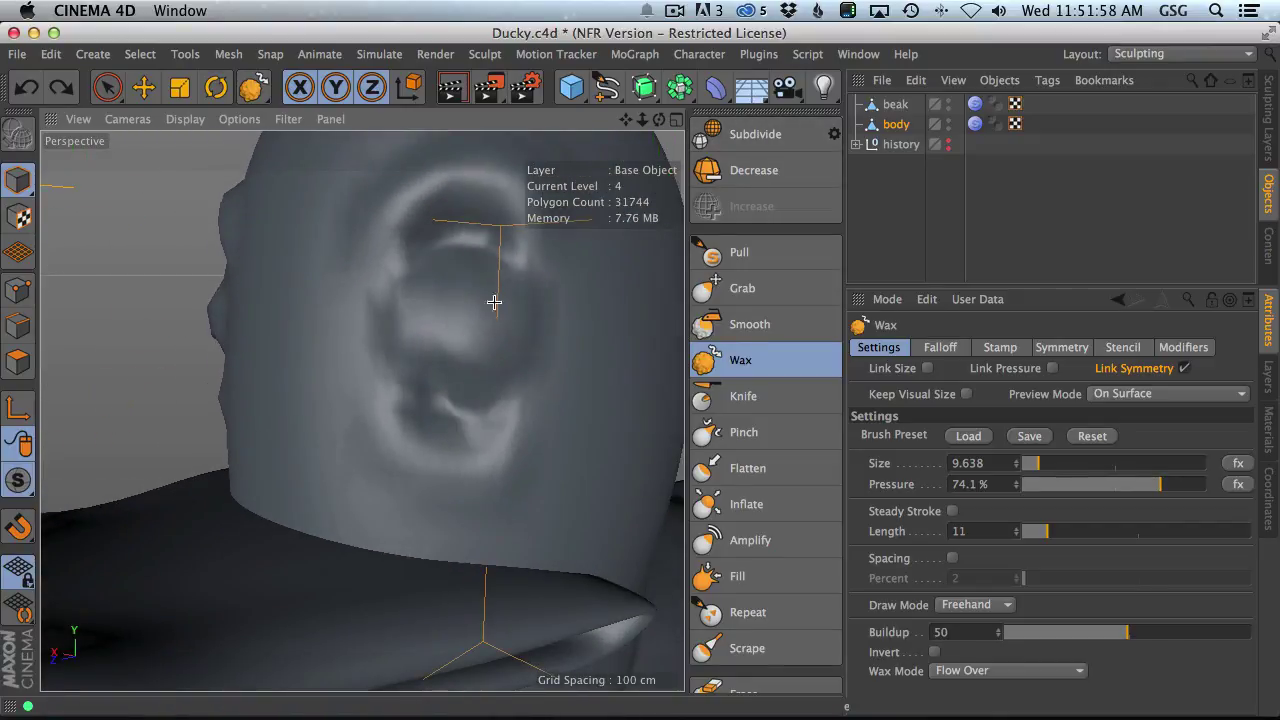
- Switch the viewport display to Gouraud Shading (Lines) to show the mesh around the eye
left_click(185, 119)
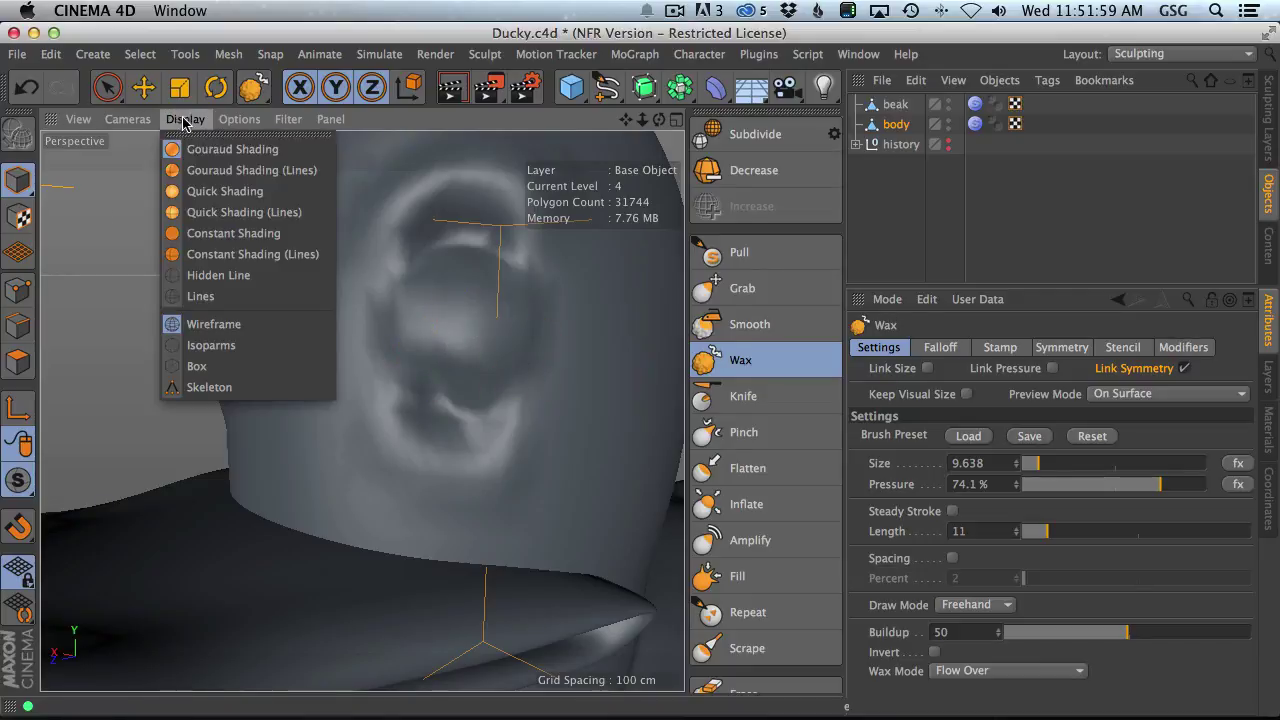
left_click(229, 174)
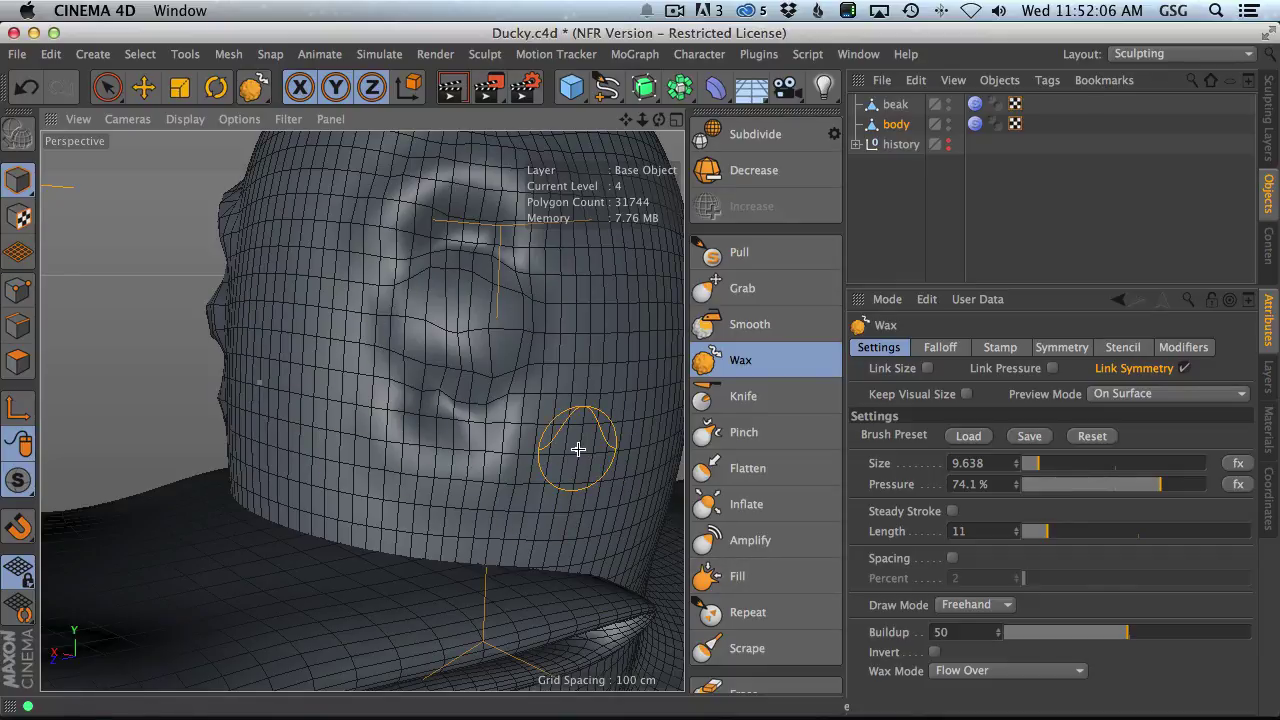
- Undo the last Wax stroke on the eyeball and subdivide the body mesh twice, up to level 6
key("super+z")
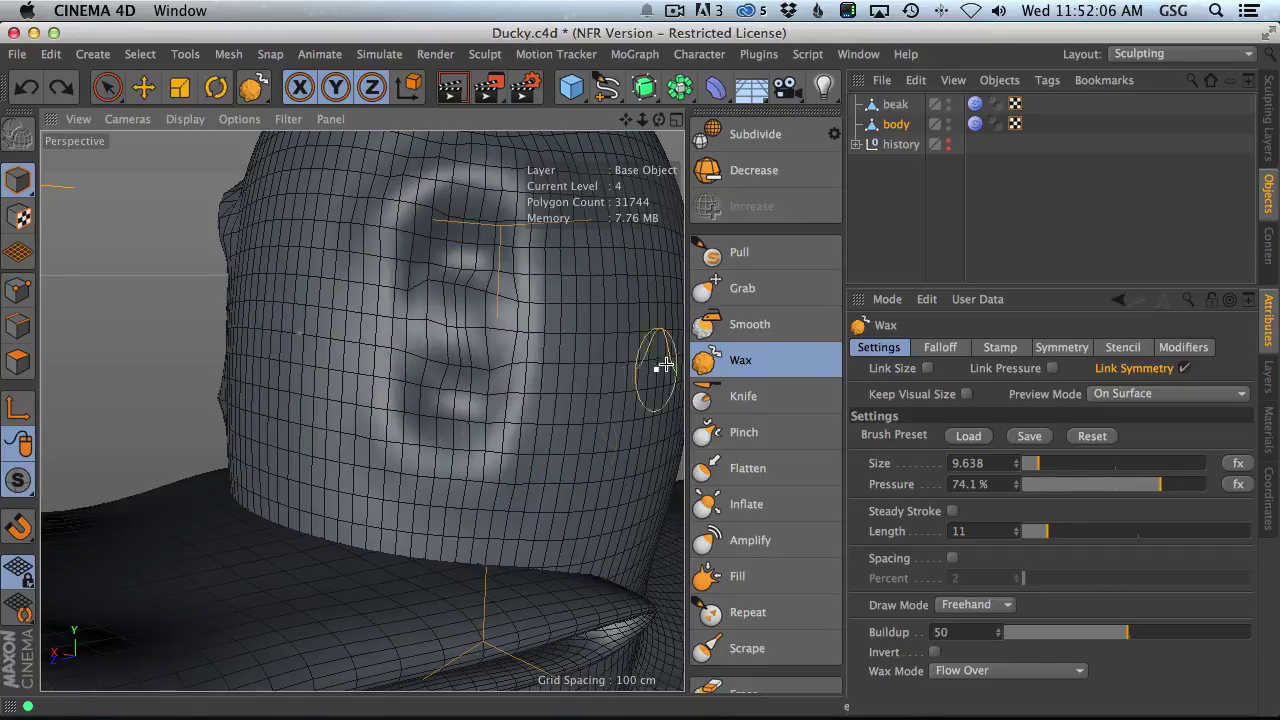
left_click(757, 136)
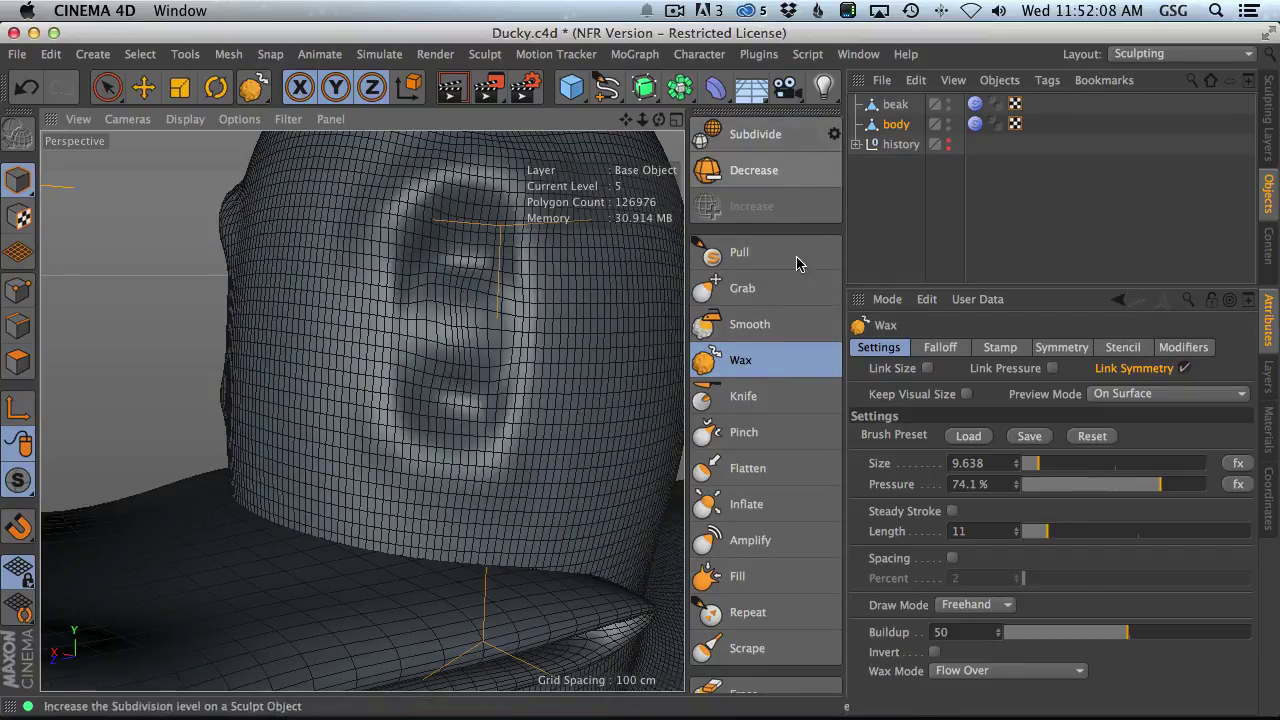
left_click(760, 137)
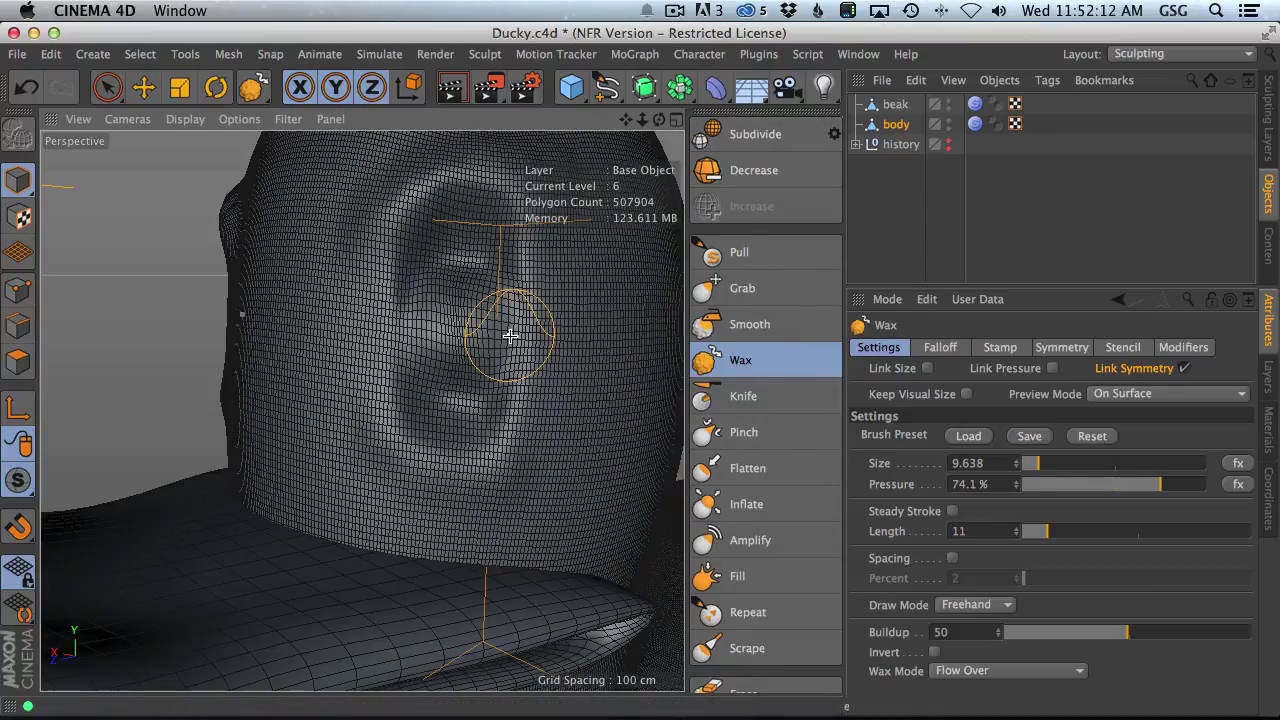
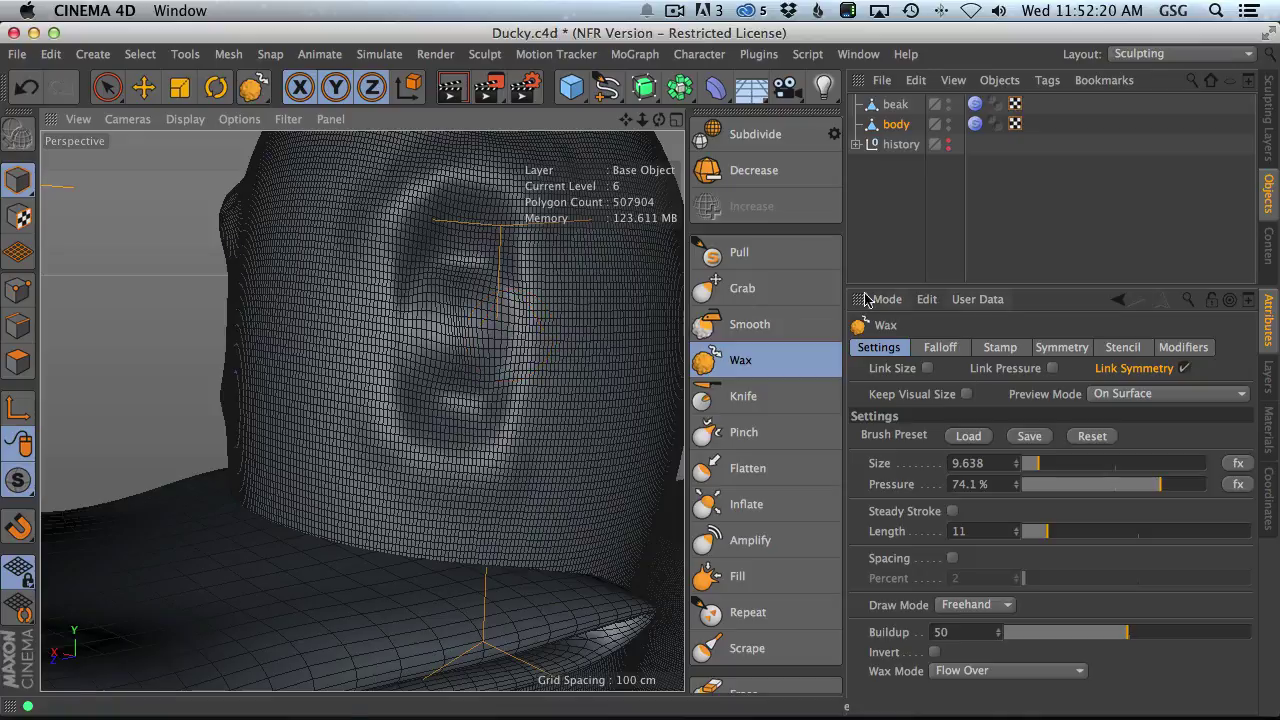
- Set the Wax brush size to 5.96 and switch the viewport display to plain Gouraud Shading
right_click_drag(456, 344, 554, 345, "alt")
left_click_drag(554, 345, 460, 248, "alt")
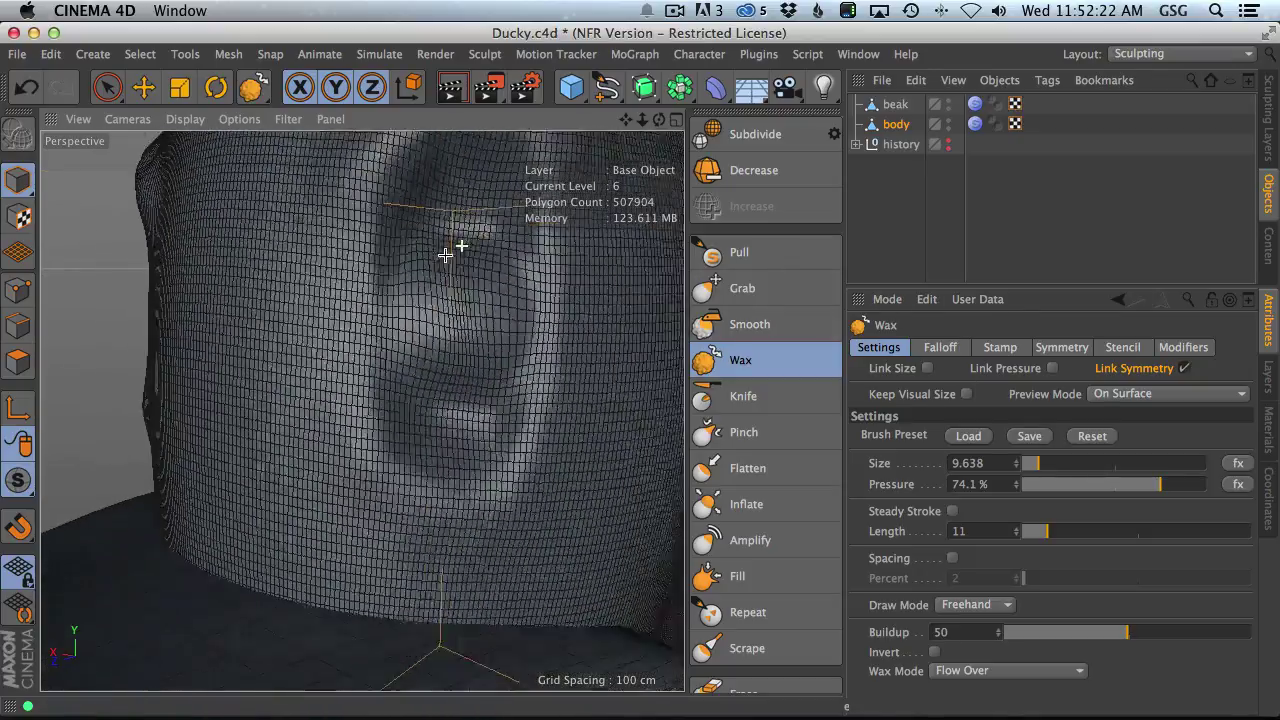
right_click_drag(460, 248, 459, 328, "alt")
middle_click_drag(417, 270, 389, 262)
left_click(185, 119)
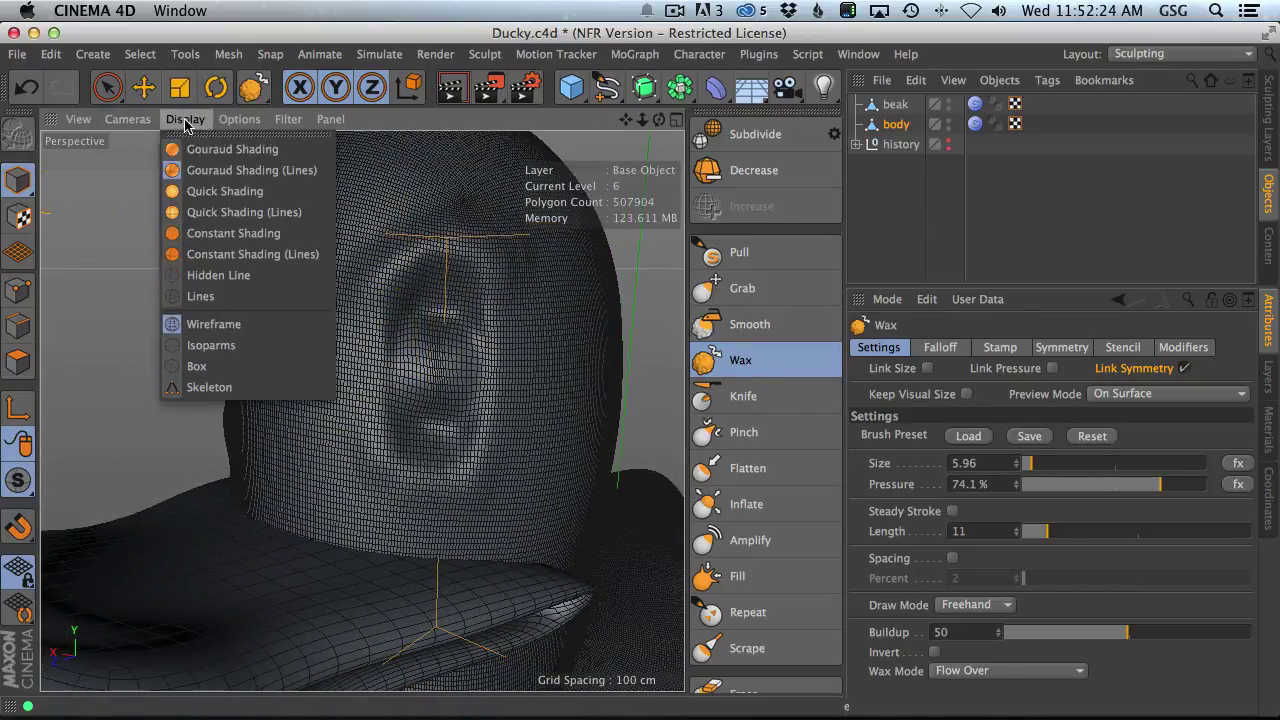
left_click(205, 163)
- Build up a brow ridge above the eye socket and round out the eyeball with the Wax brush, lowering its pressure to 8.1 %
mouse_move(374, 307)
left_mouse_down()
mouse_move(400, 269)
mouse_move(480, 289)
mouse_move(437, 266)
mouse_move(446, 284)
mouse_move(483, 269)
left_mouse_up()
middle_click_drag(491, 257, 505, 332)
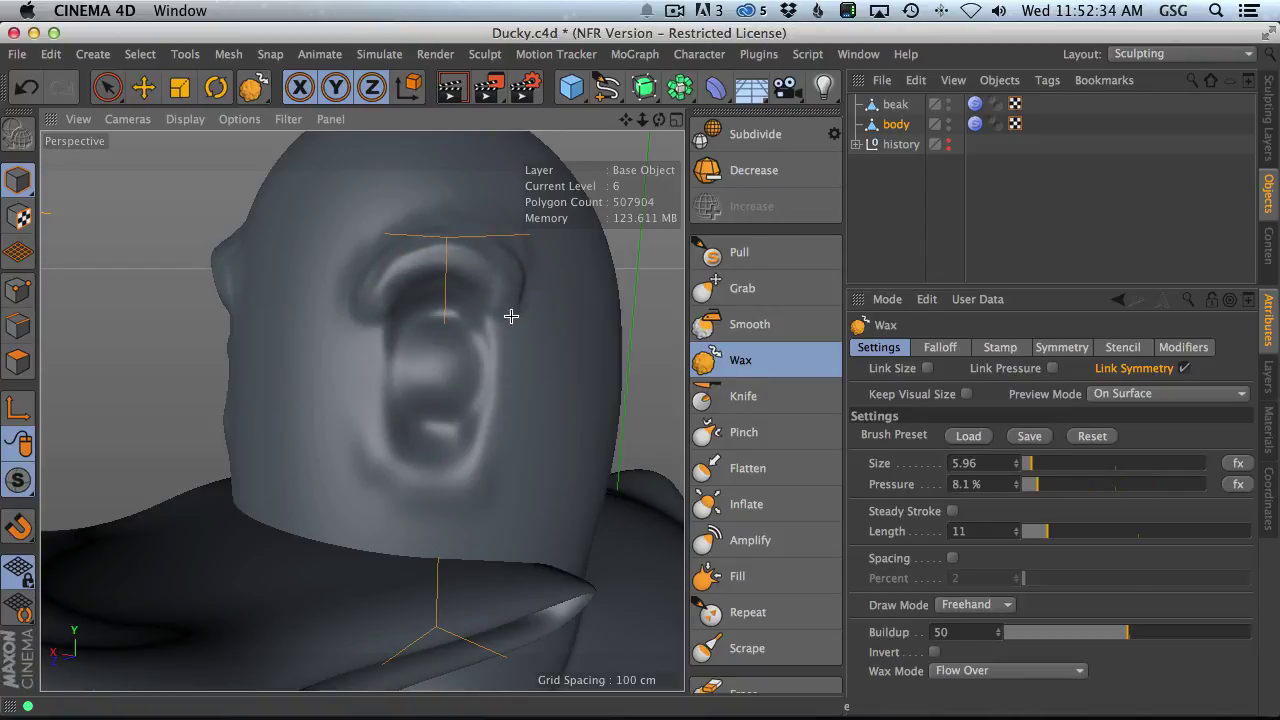
left_click_drag(387, 292, 427, 288)
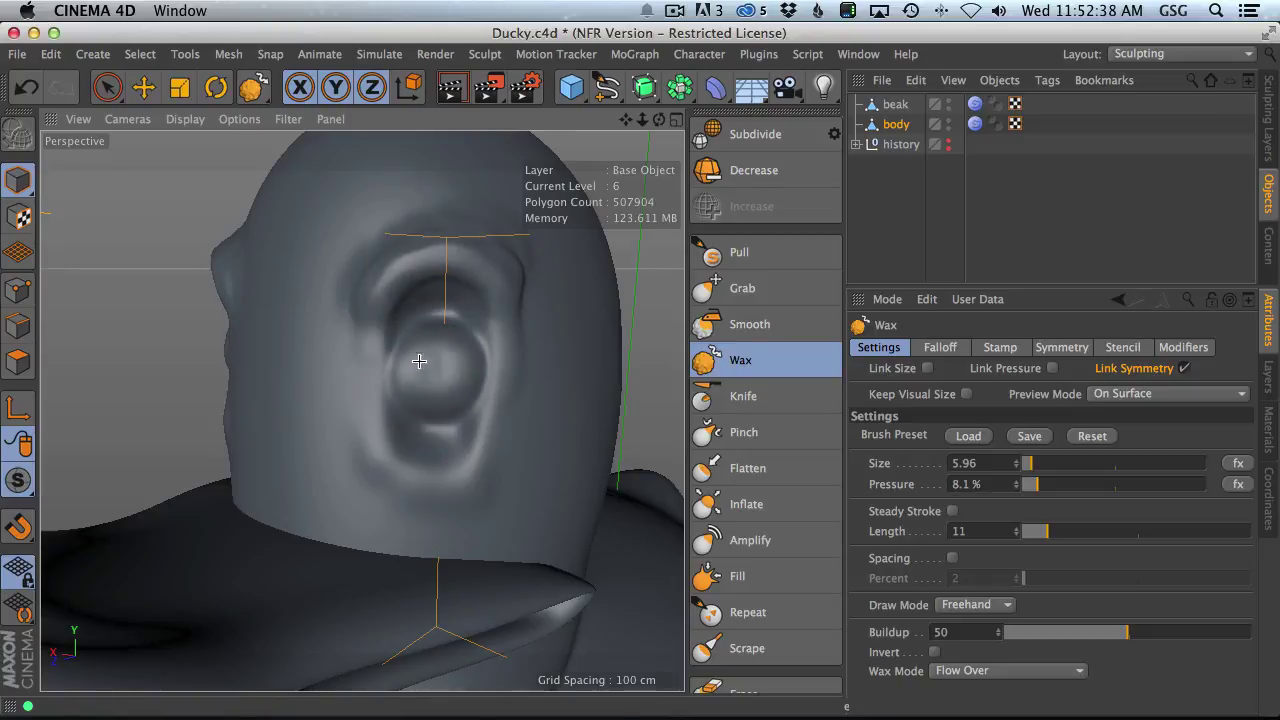
mouse_move(444, 337)
left_mouse_down("alt")
mouse_move(486, 380)
mouse_move(443, 349)
left_mouse_up("alt")
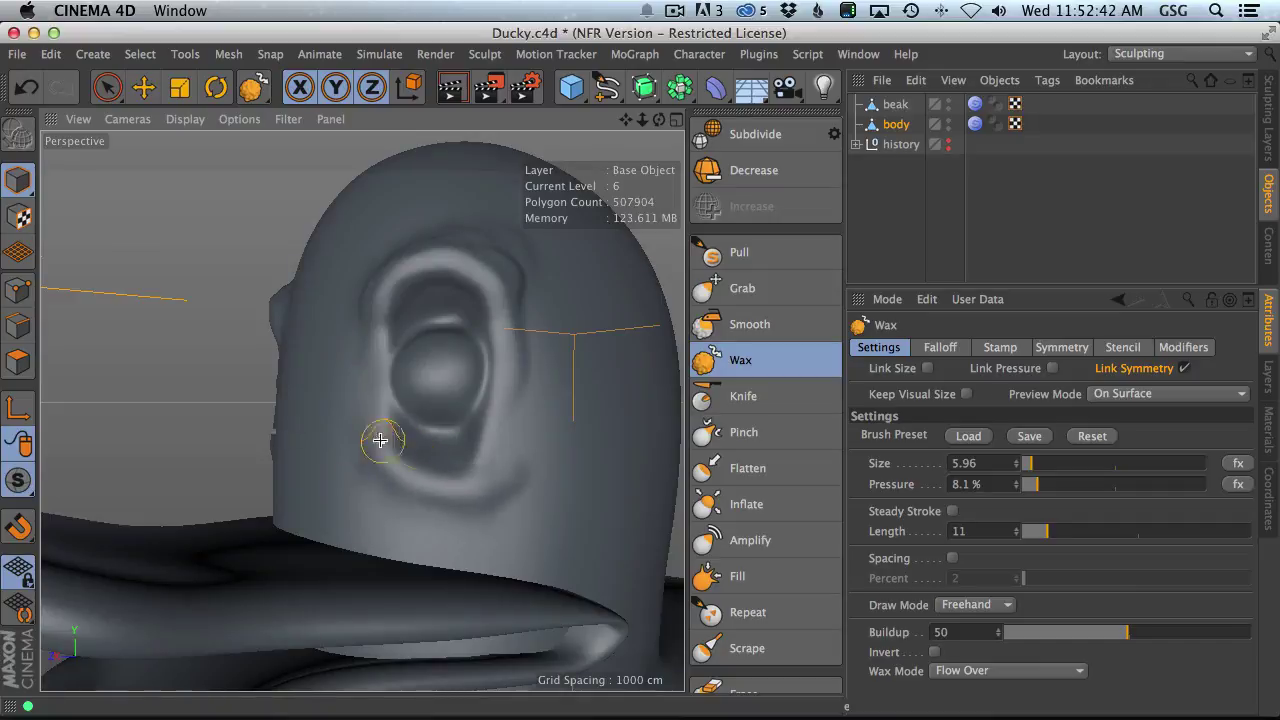
- Build up curved lower-lid folds beneath the eyeball with the Wax brush at size 5.96 and 8.1 % pressure
mouse_move(512, 487)
left_mouse_down()
mouse_move(551, 478)
mouse_move(411, 460)
mouse_move(528, 456)
left_mouse_up()
mouse_move(398, 452)
left_mouse_down()
mouse_move(448, 508)
mouse_move(417, 440)
mouse_move(363, 423)
mouse_move(463, 524)
left_mouse_up()
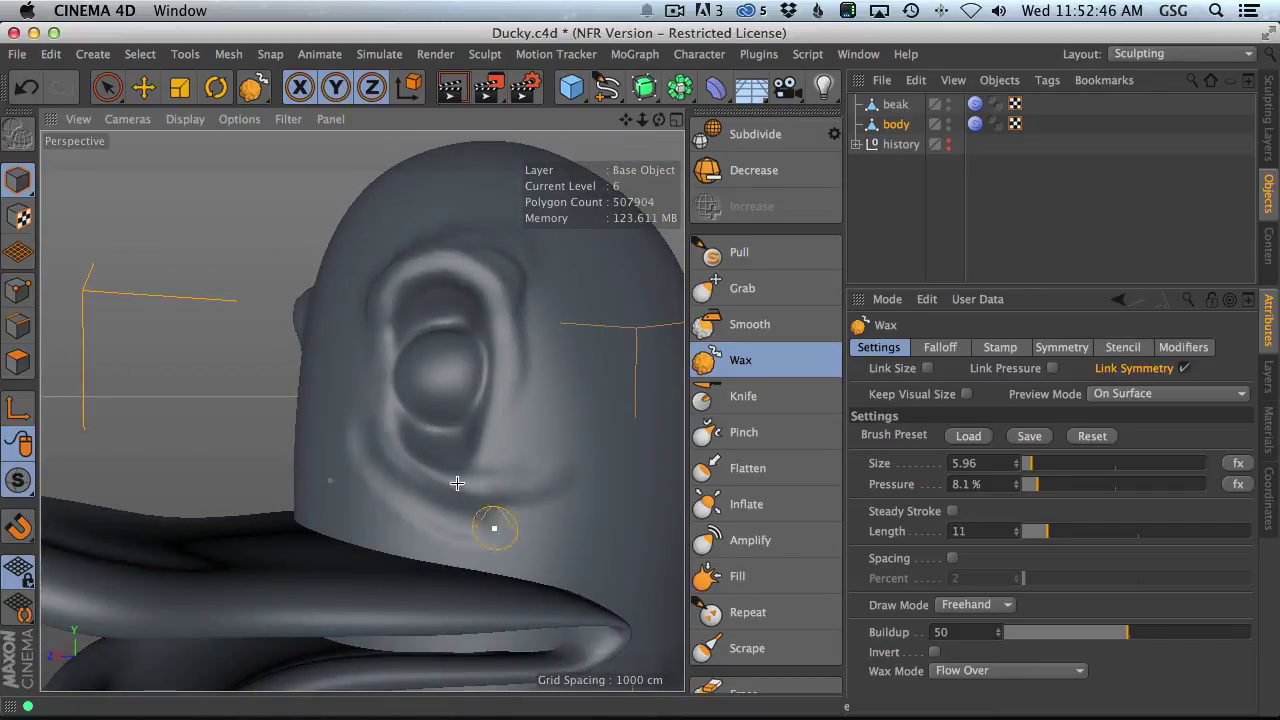
left_click_drag(454, 374, 447, 457, "alt")
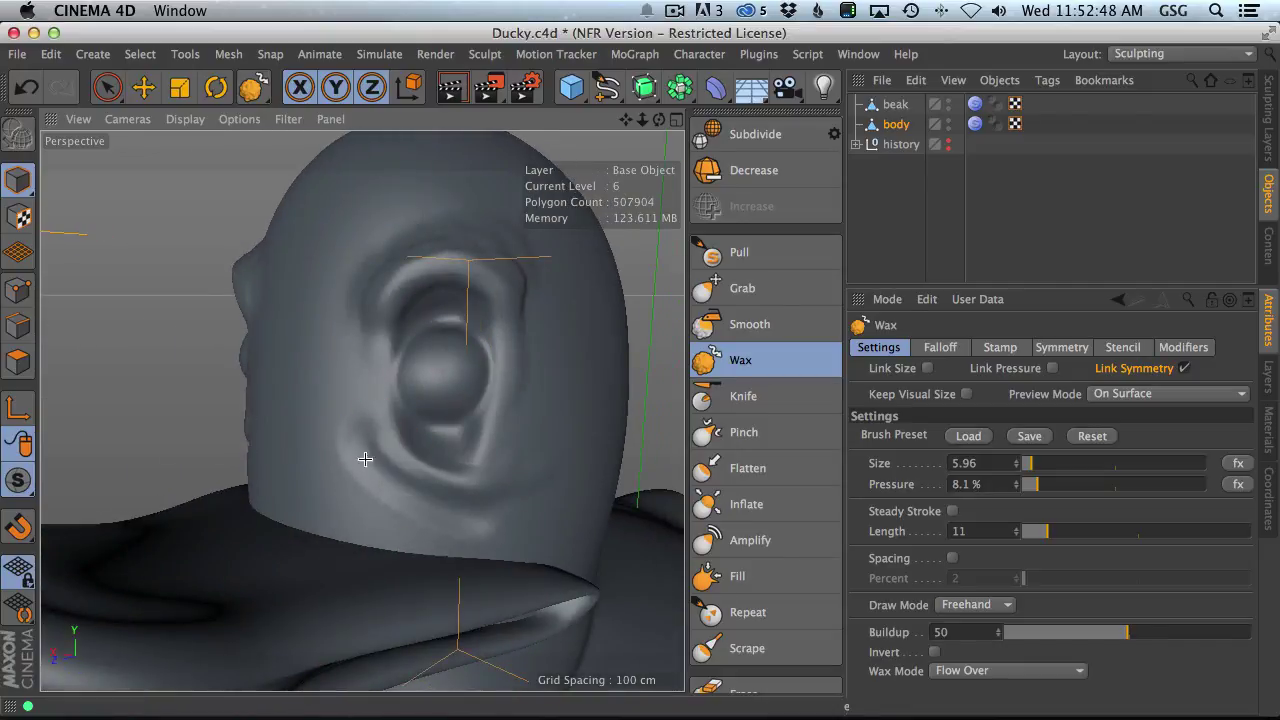
mouse_move(365, 459)
left_mouse_down()
mouse_move(475, 468)
mouse_move(392, 433)
mouse_move(476, 466)
left_mouse_up()
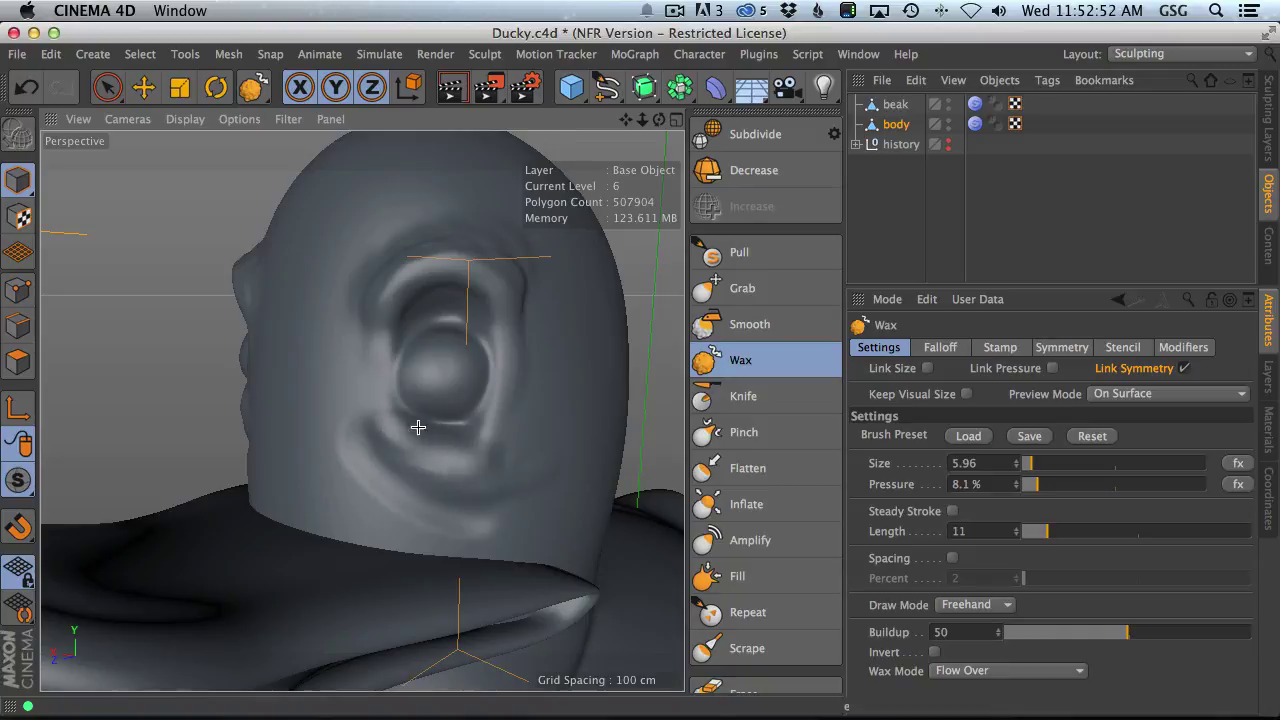
mouse_move(418, 427)
left_mouse_down("alt")
mouse_move(451, 409)
mouse_move(454, 438)
mouse_move(386, 370)
mouse_move(401, 415)
left_mouse_up("alt")
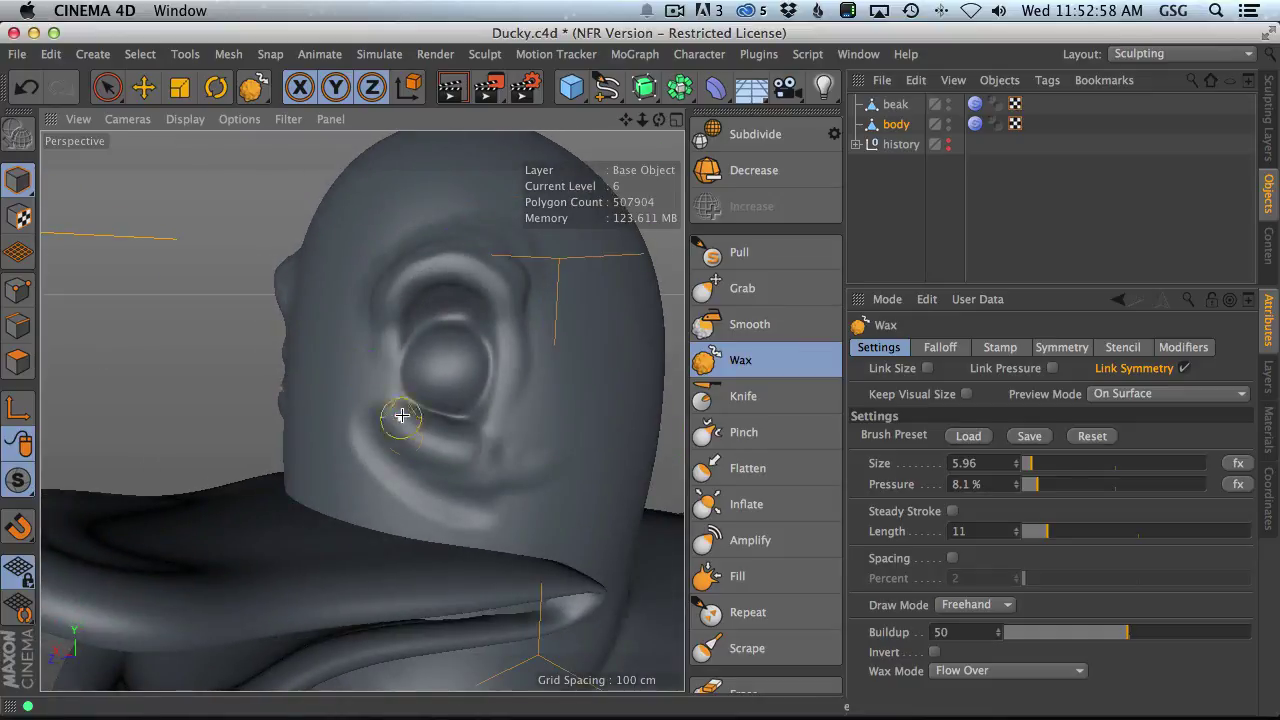
mouse_move(470, 470)
left_mouse_down("alt")
mouse_move(457, 423)
mouse_move(486, 437)
left_mouse_up("alt")
left_click_drag(538, 474, 532, 461, "alt")
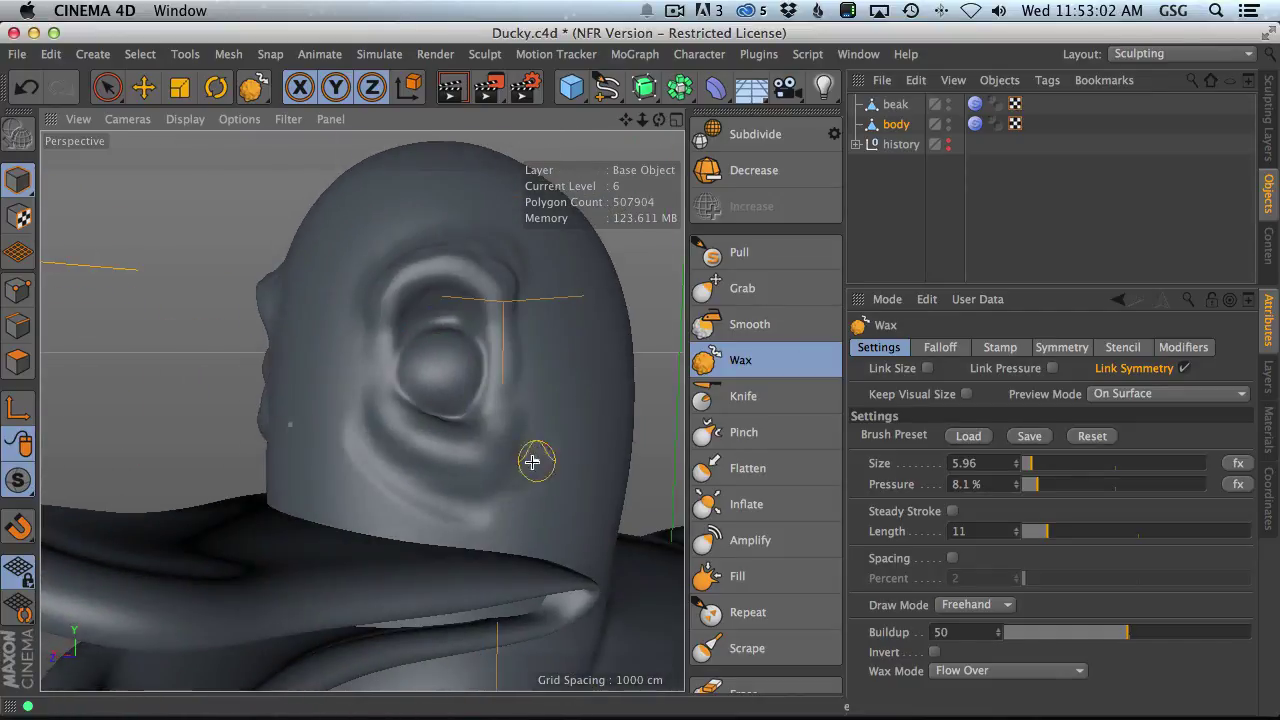
- Soften the folds under the eye at brush size 13.122, and refine the lids around the eyeball at size 7.391
middle_click_drag(406, 443, 528, 457)
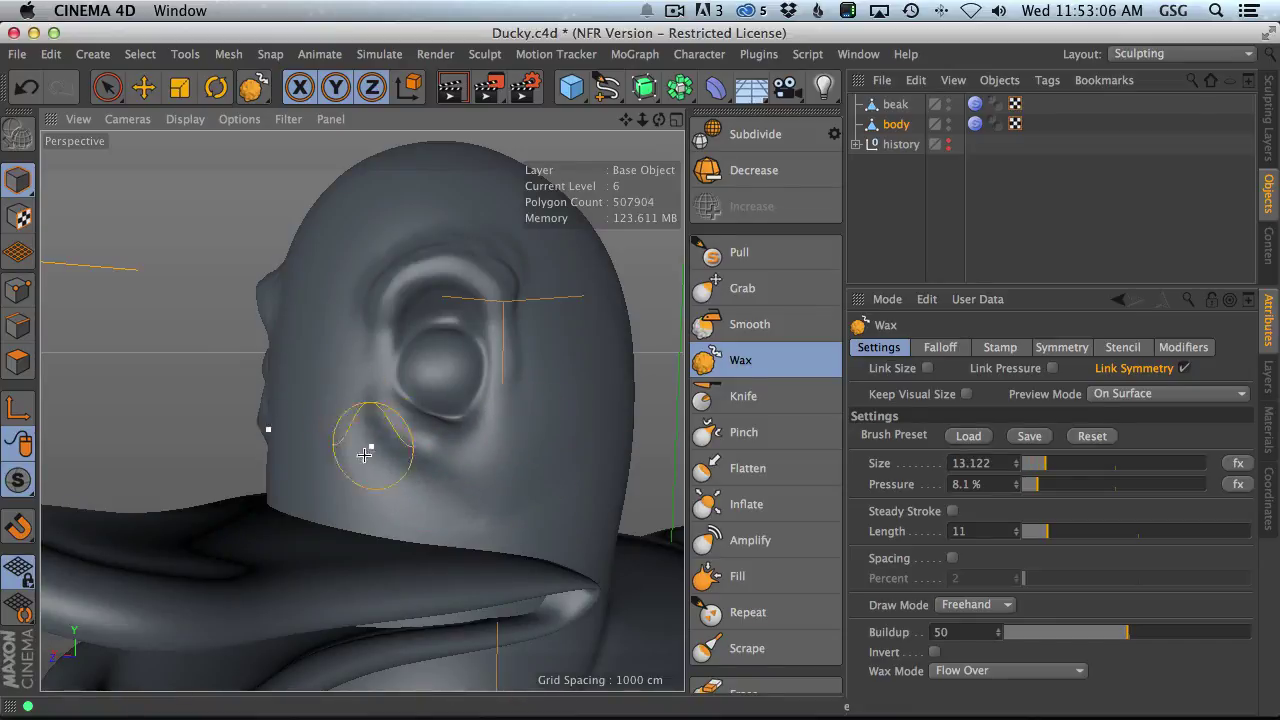
left_click_drag(364, 455, 388, 446, "alt")
middle_click_drag(454, 450, 422, 460)
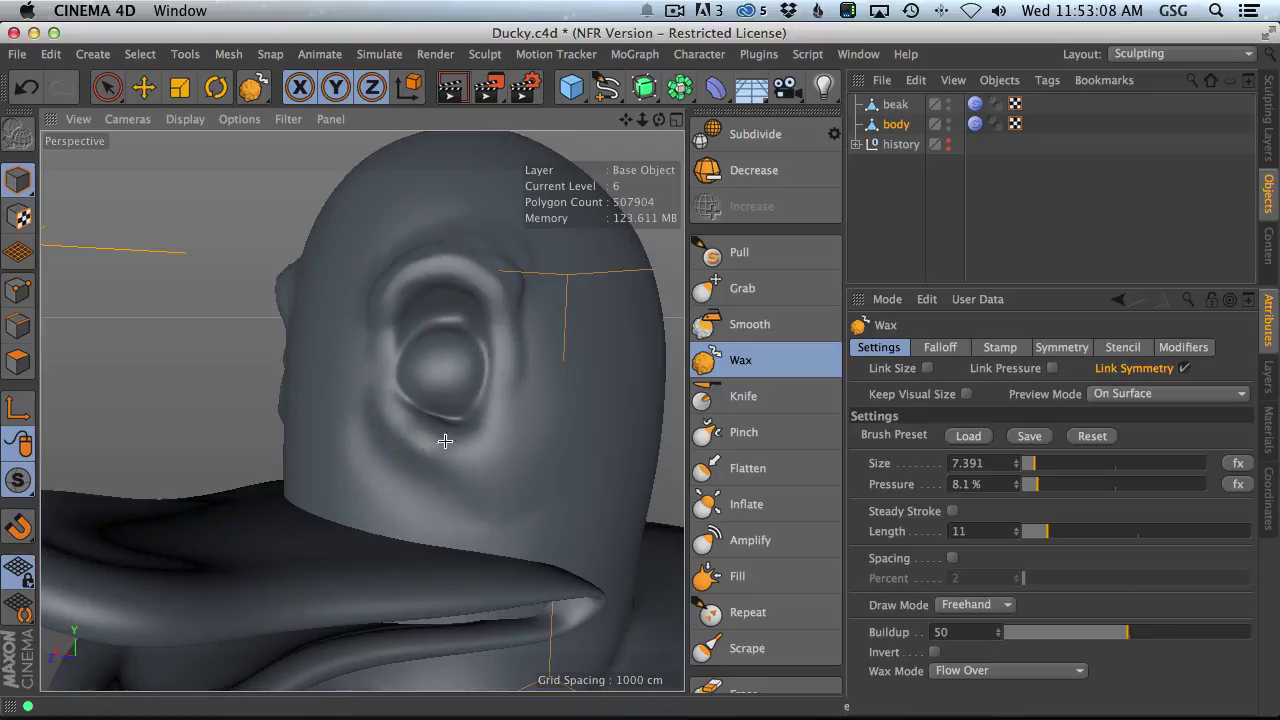
left_click_drag(422, 404, 379, 320, "alt")
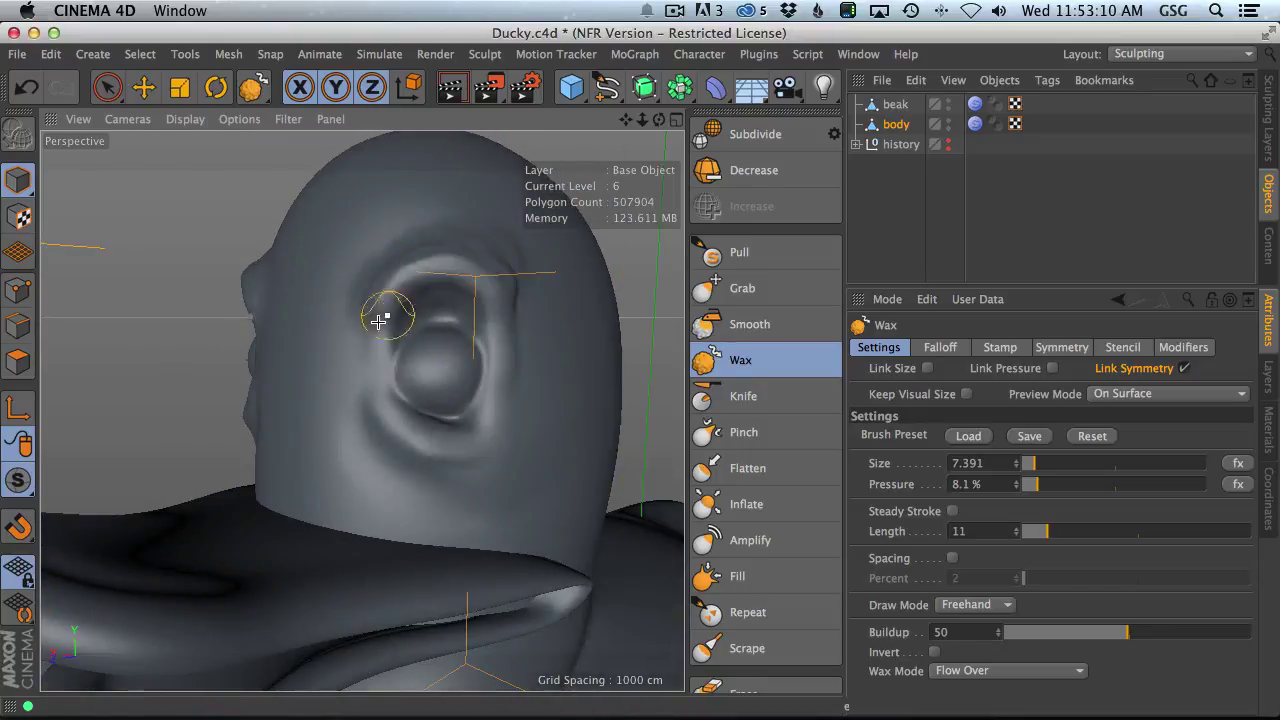
left_click_drag(485, 289, 480, 334, "alt")
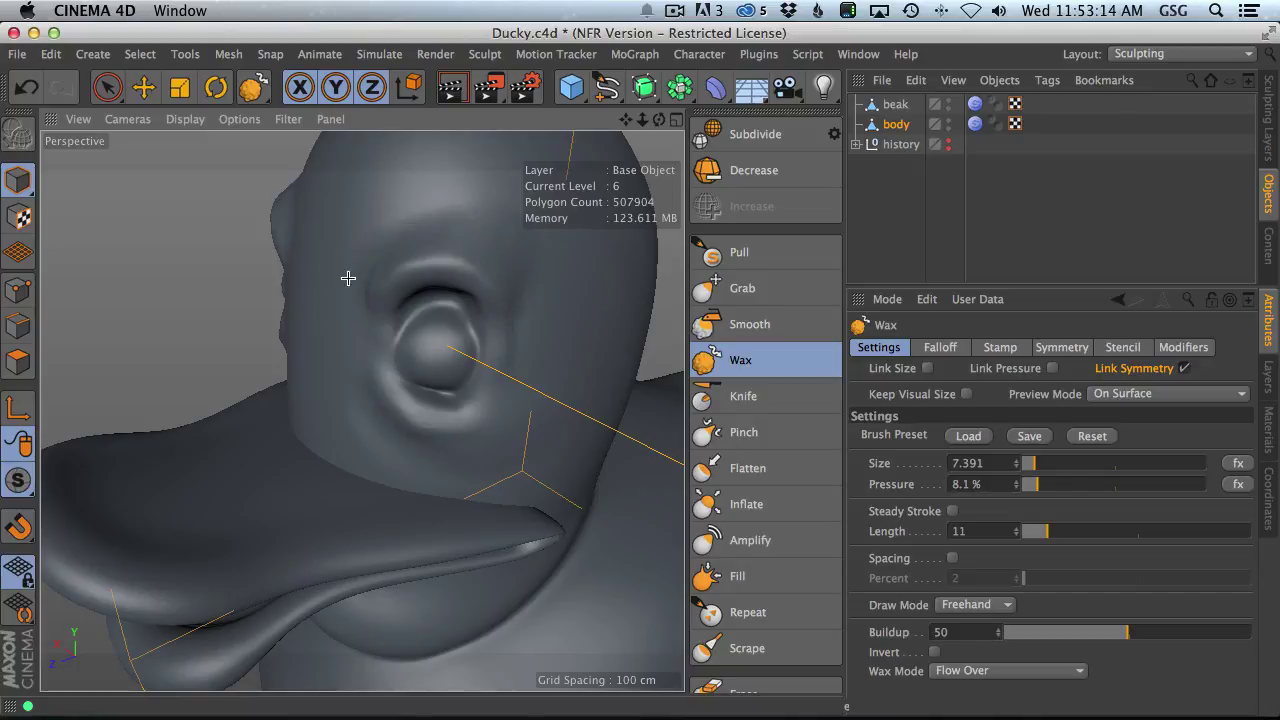
left_click_drag(386, 366, 457, 291, "alt")
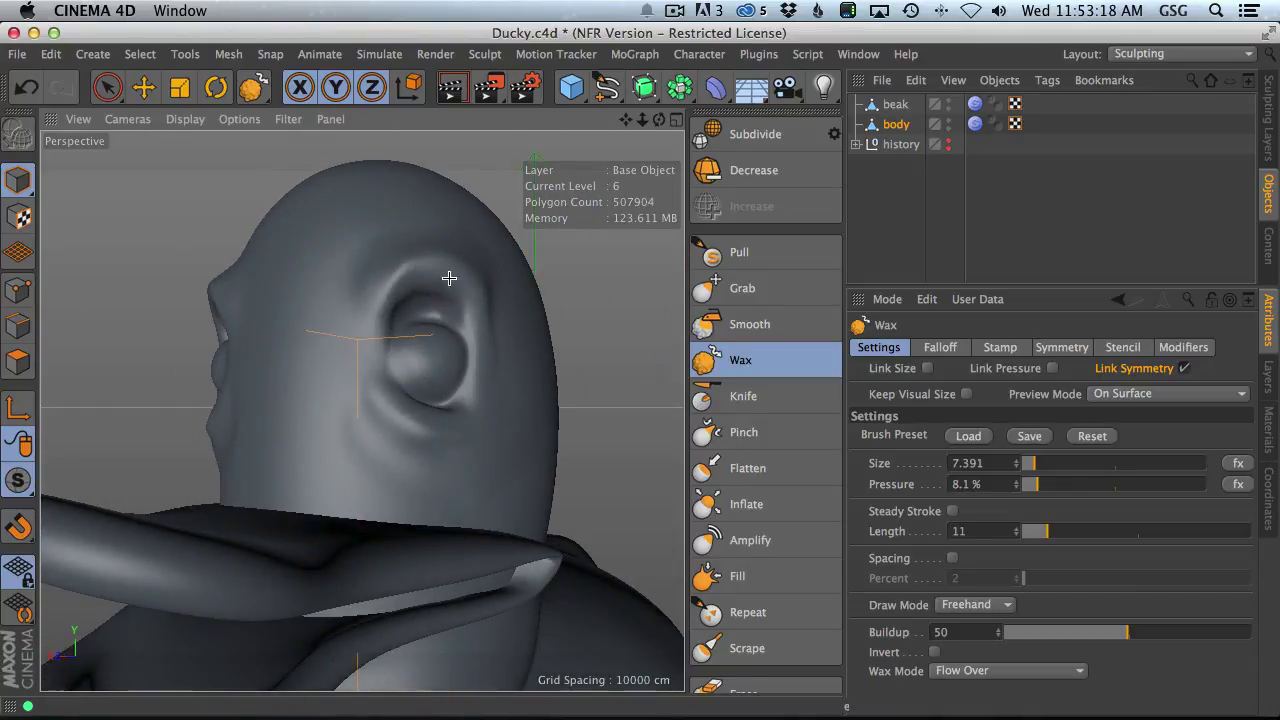
left_click_drag(470, 290, 427, 292, "alt")
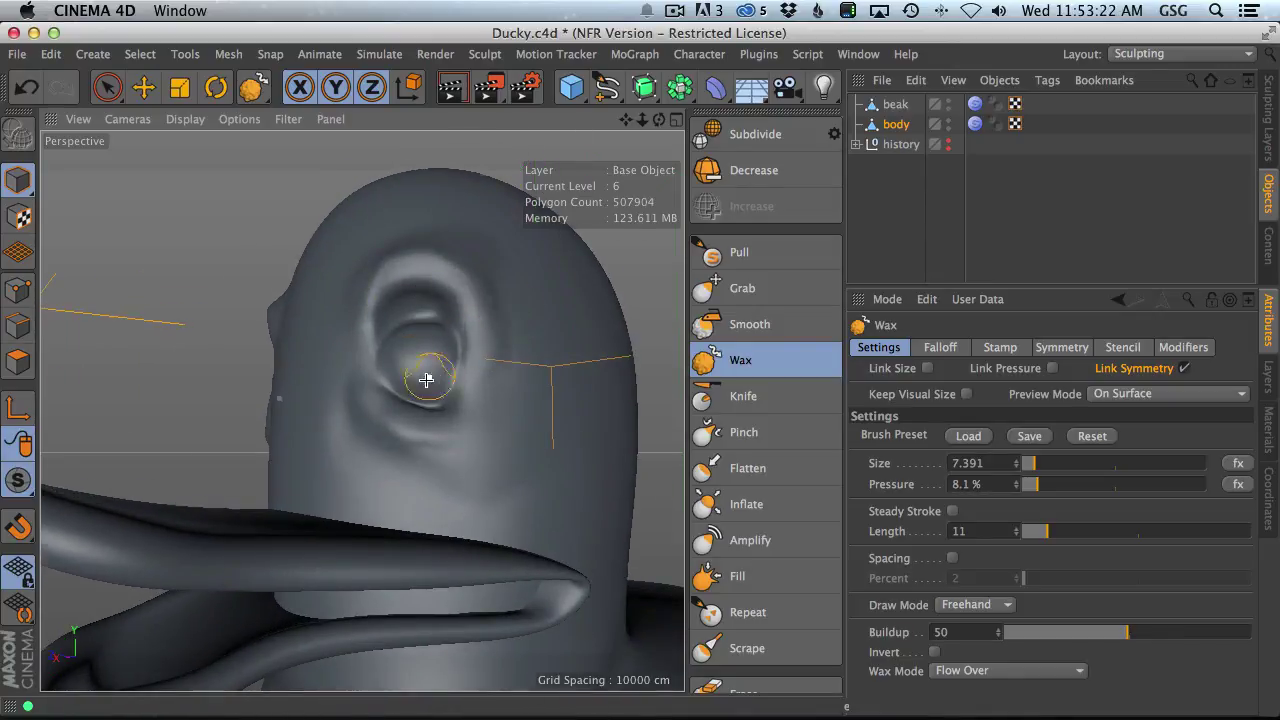
- Set the Wax brush to size 7.746 and 11.1 % pressure and build up a heavy upper eyelid over the eyeball
scroll(426, 380, "down", 3)
left_click_drag(500, 390, 586, 354, "alt")
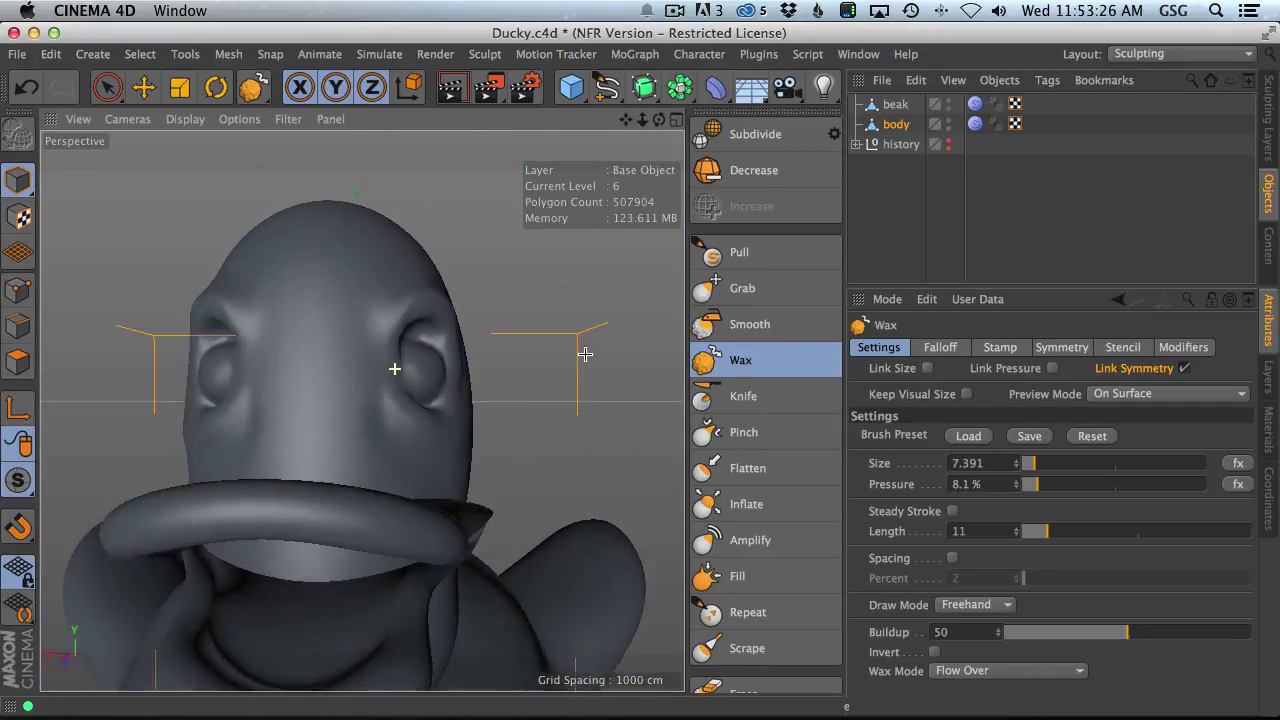
scroll(443, 354, "down", 5)
scroll(410, 360, "up", 3)
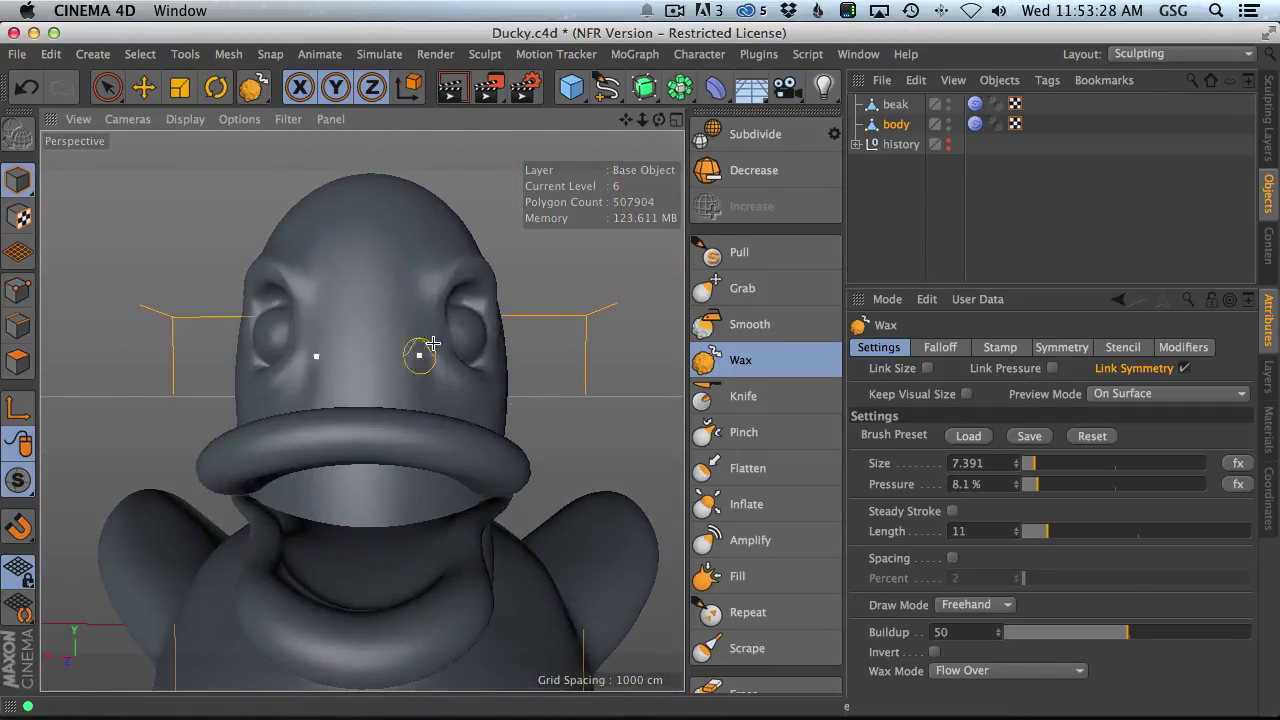
mouse_move(451, 292)
left_mouse_down("alt")
mouse_move(371, 291)
mouse_move(434, 295)
left_mouse_up("alt")
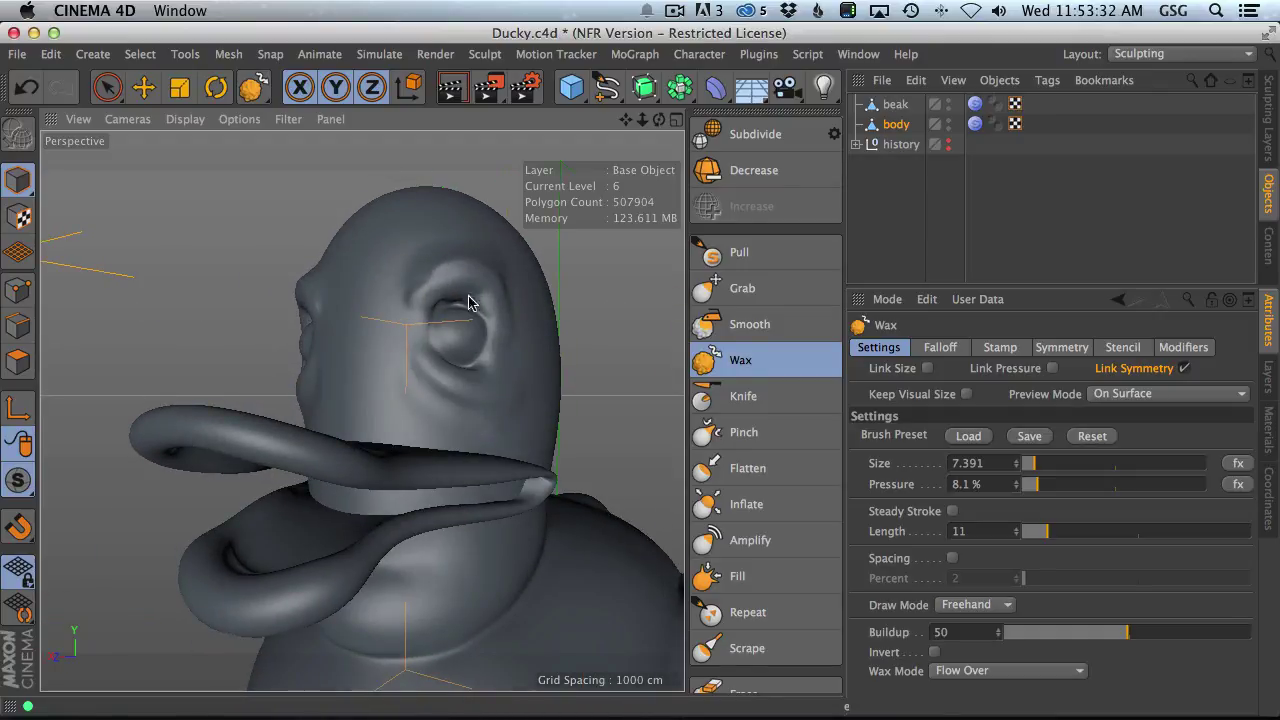
middle_click_drag(470, 302, 478, 283)
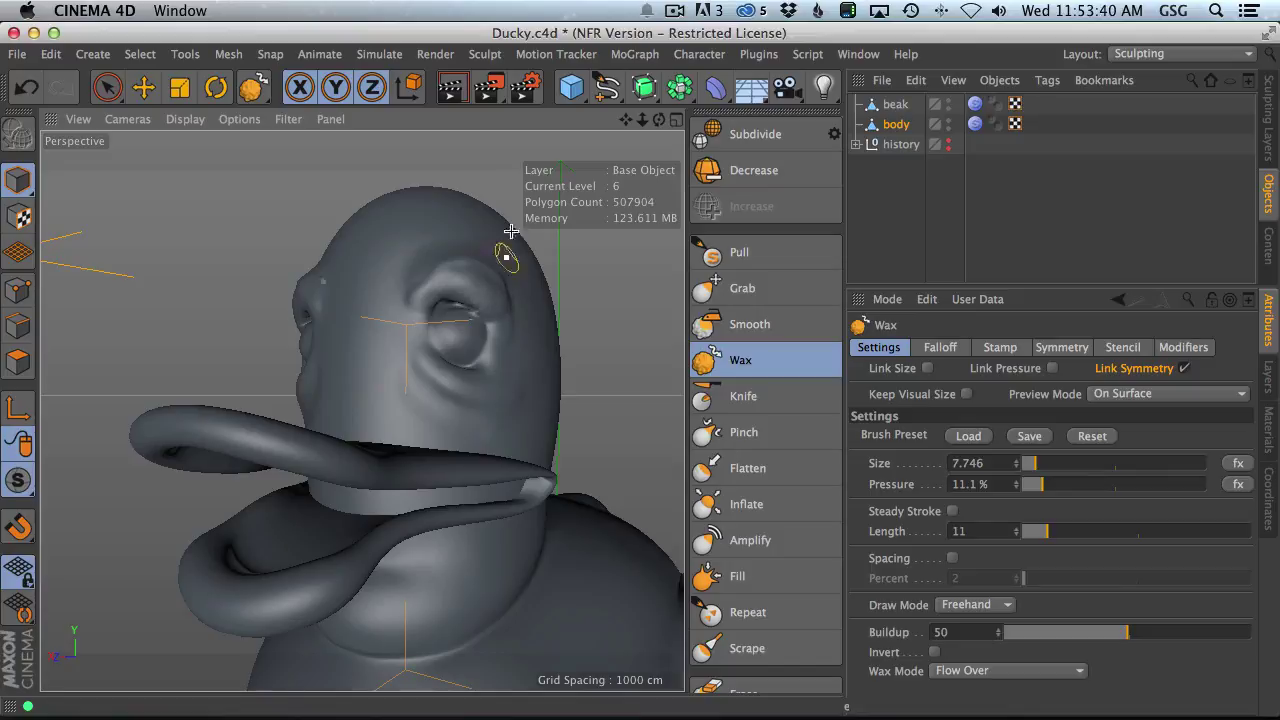
mouse_move(510, 231)
left_mouse_down("alt")
mouse_move(457, 303)
mouse_move(537, 391)
mouse_move(468, 290)
mouse_move(430, 284)
left_mouse_up("alt")
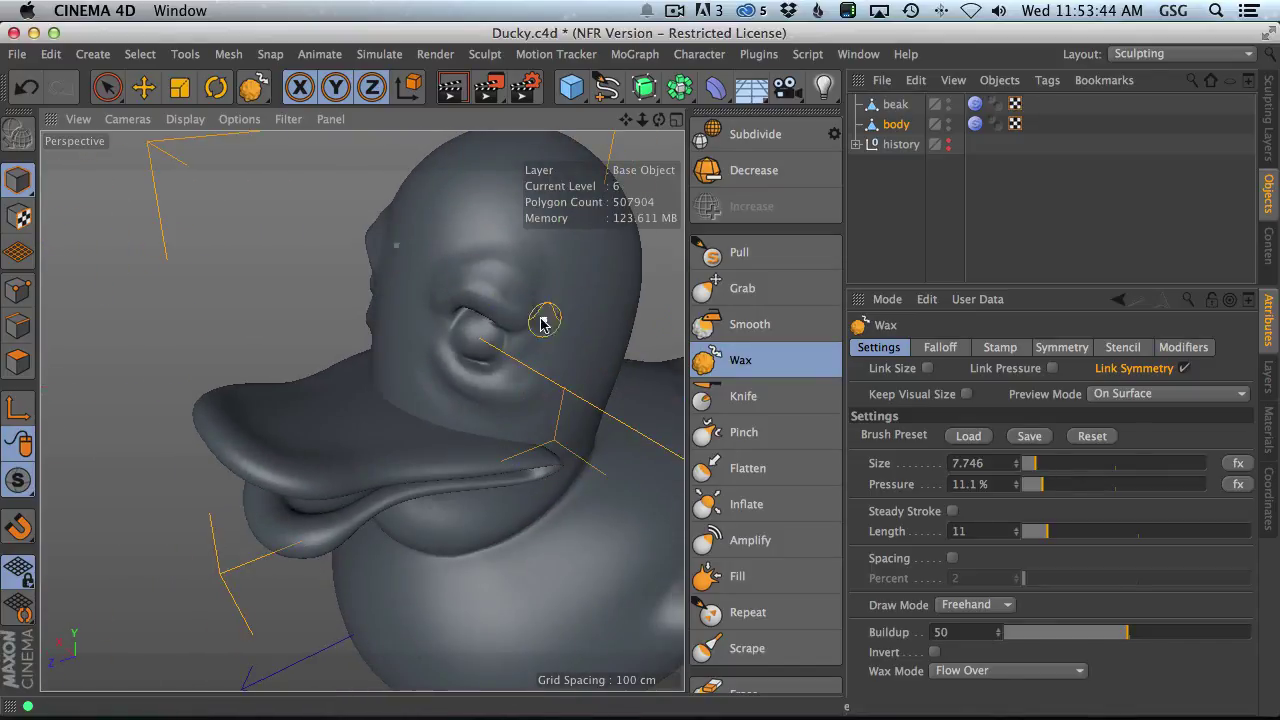
left_click_drag(549, 318, 564, 270, "alt")
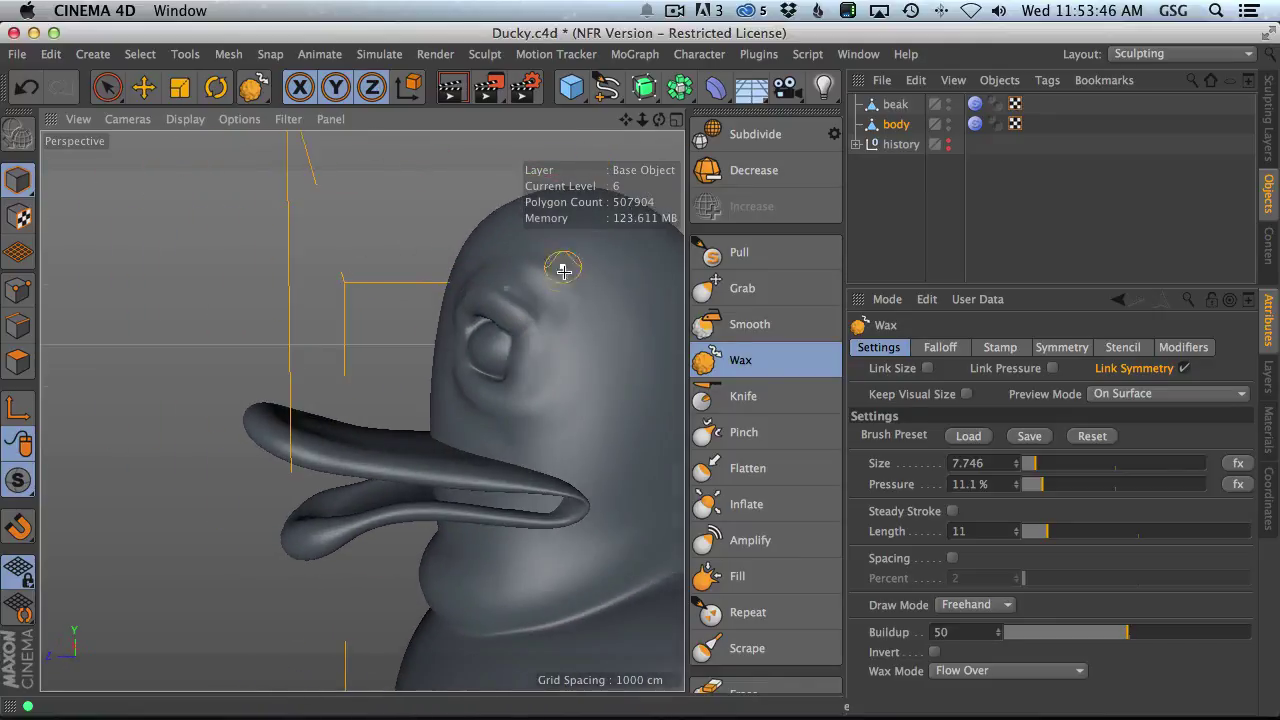
left_click_drag(553, 328, 539, 396, "alt")
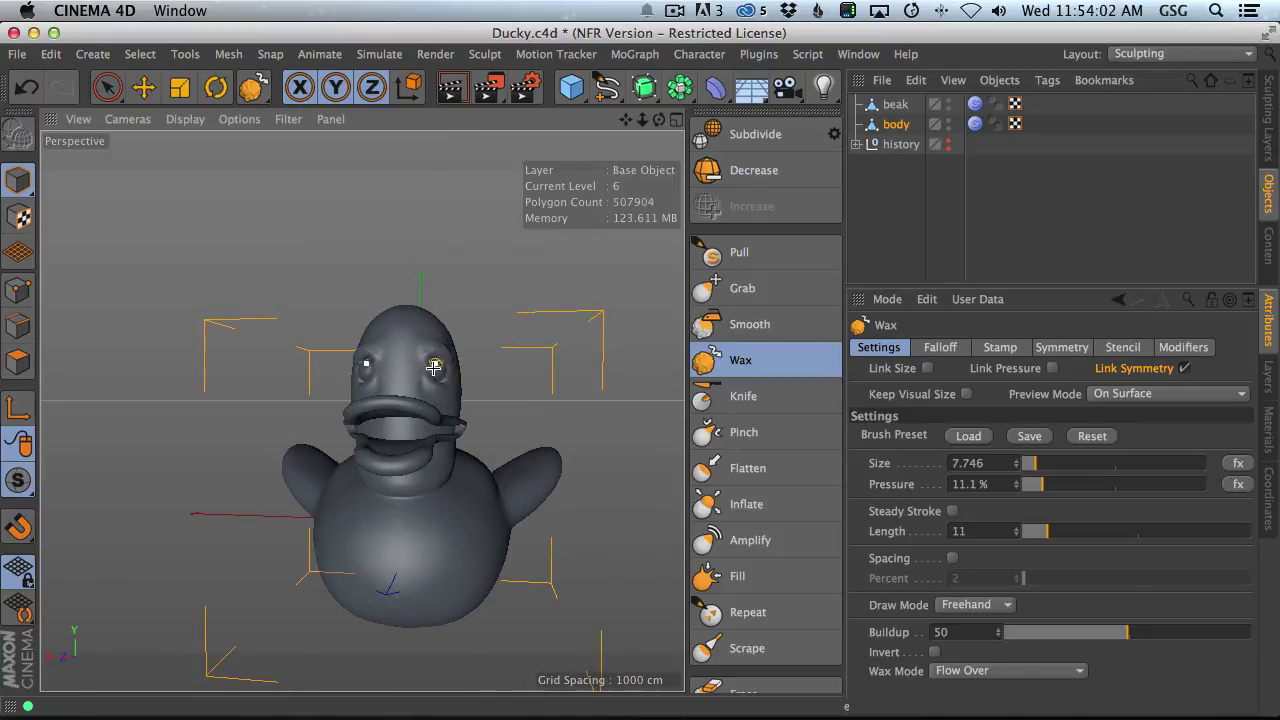
- Set the brush size to 28.801 and smooth the sculpted eyes away into the surface of the head
left_click_drag(434, 367, 337, 383, "alt")
scroll(551, 349, "up", 5)
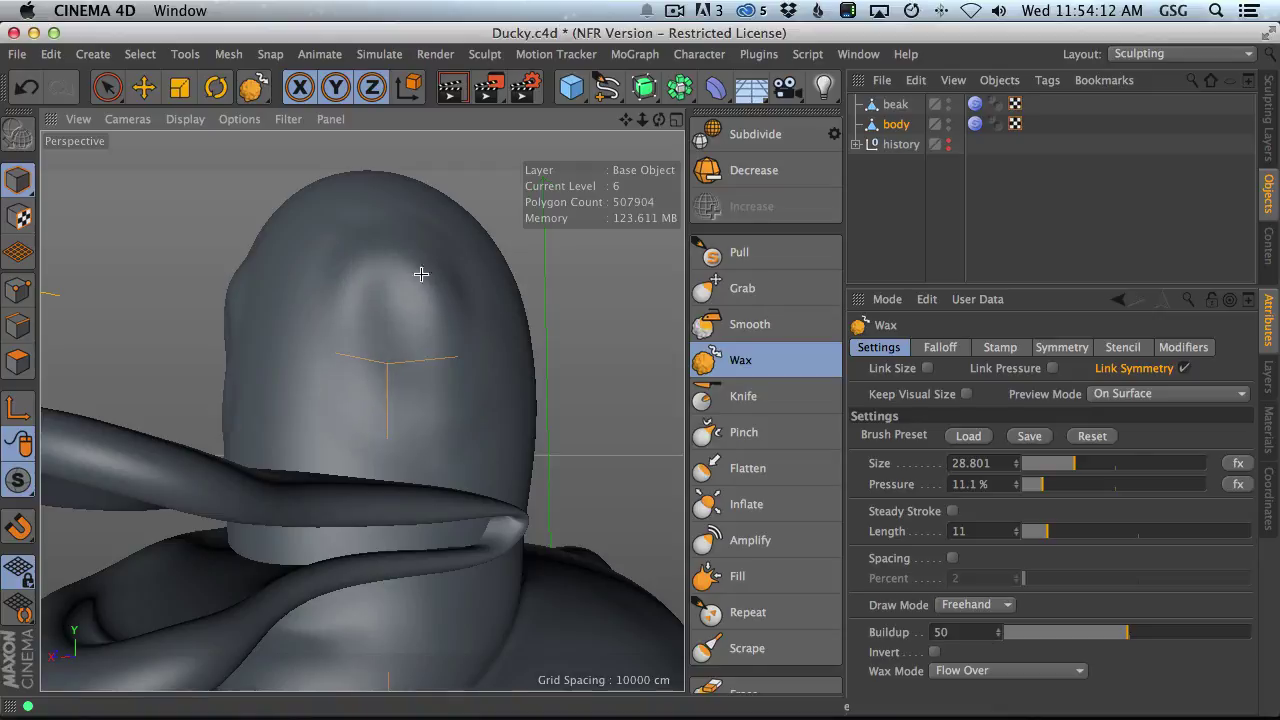
left_click_drag(410, 357, 386, 366, "alt")
- Set the Wax brush to size 15.536 and 23.1 % pressure and reshape the side of the head where the eye was
middle_click_drag(412, 292, 408, 300)
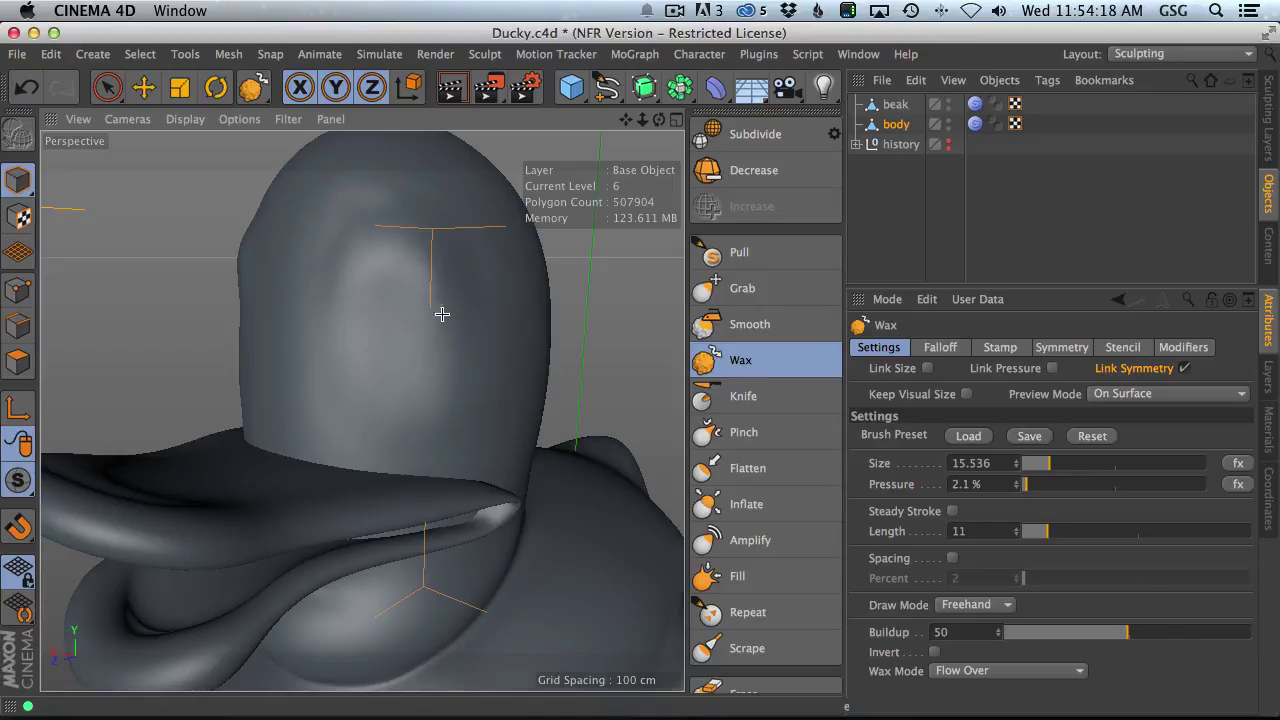
middle_click_drag(367, 268, 374, 229)
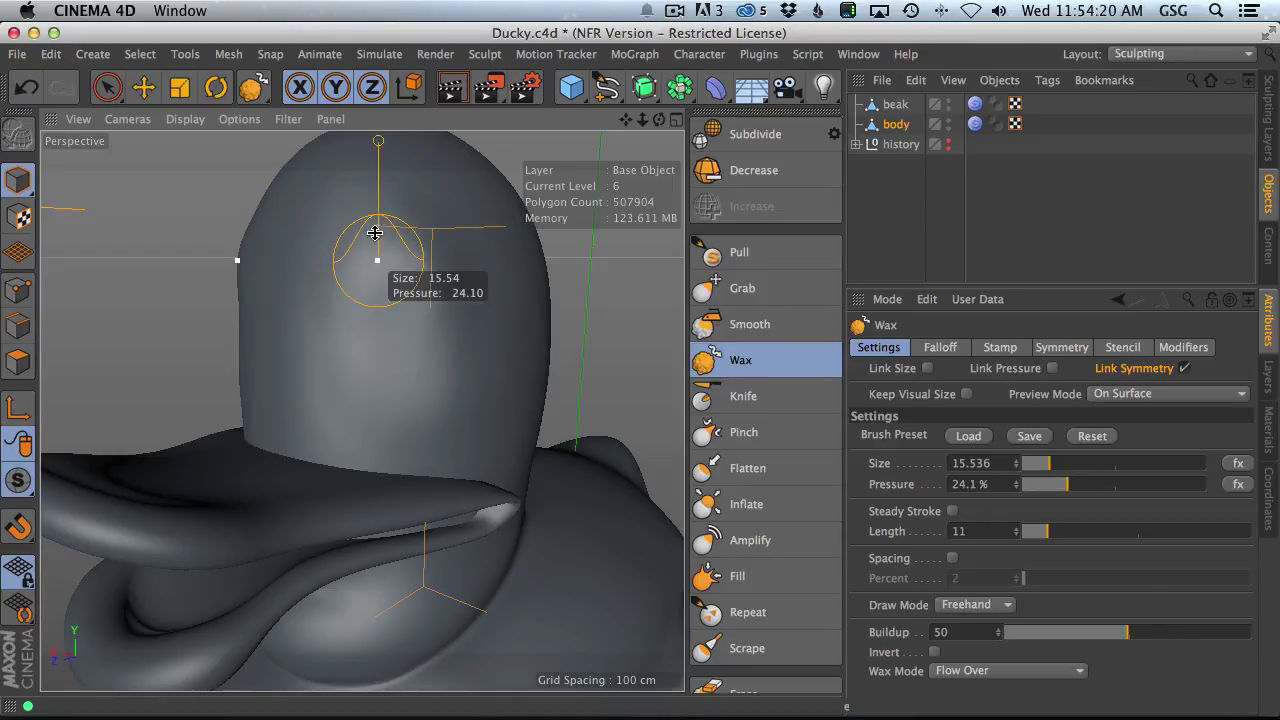
mouse_move(374, 229)
left_mouse_down()
mouse_move(346, 197)
mouse_move(434, 229)
mouse_move(446, 465)
mouse_move(351, 371)
left_mouse_up()
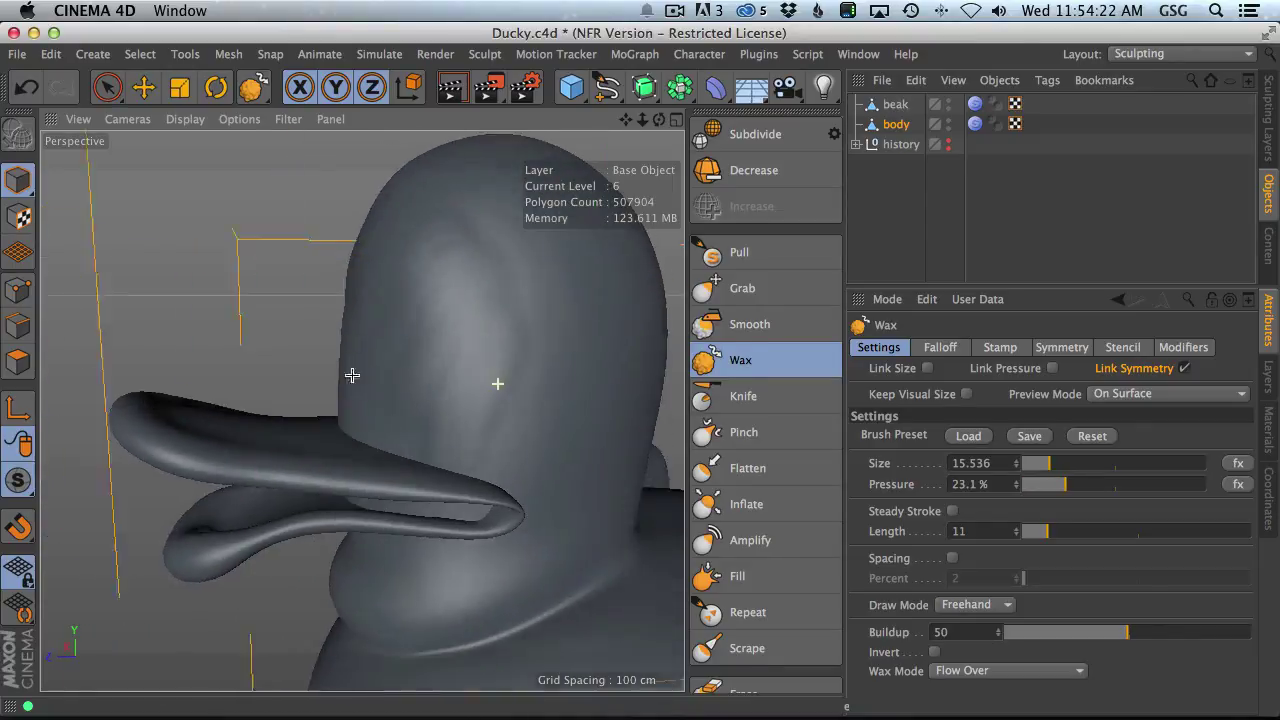
- Set the Wax brush size to 6.43 and sculpt tall, narrow oval eyes on the front of the head above the beak
mouse_move(391, 326)
left_mouse_down("alt")
mouse_move(380, 277)
mouse_move(443, 294)
mouse_move(450, 400)
mouse_move(496, 459)
mouse_move(443, 406)
mouse_move(466, 363)
left_mouse_up("alt")
mouse_move(466, 363)
middle_mouse_down()
mouse_move(420, 352)
mouse_move(466, 351)
middle_mouse_up()
left_click_drag(466, 351, 485, 381, "alt")
scroll(423, 391, "down", 5)
scroll(437, 380, "up", 5)
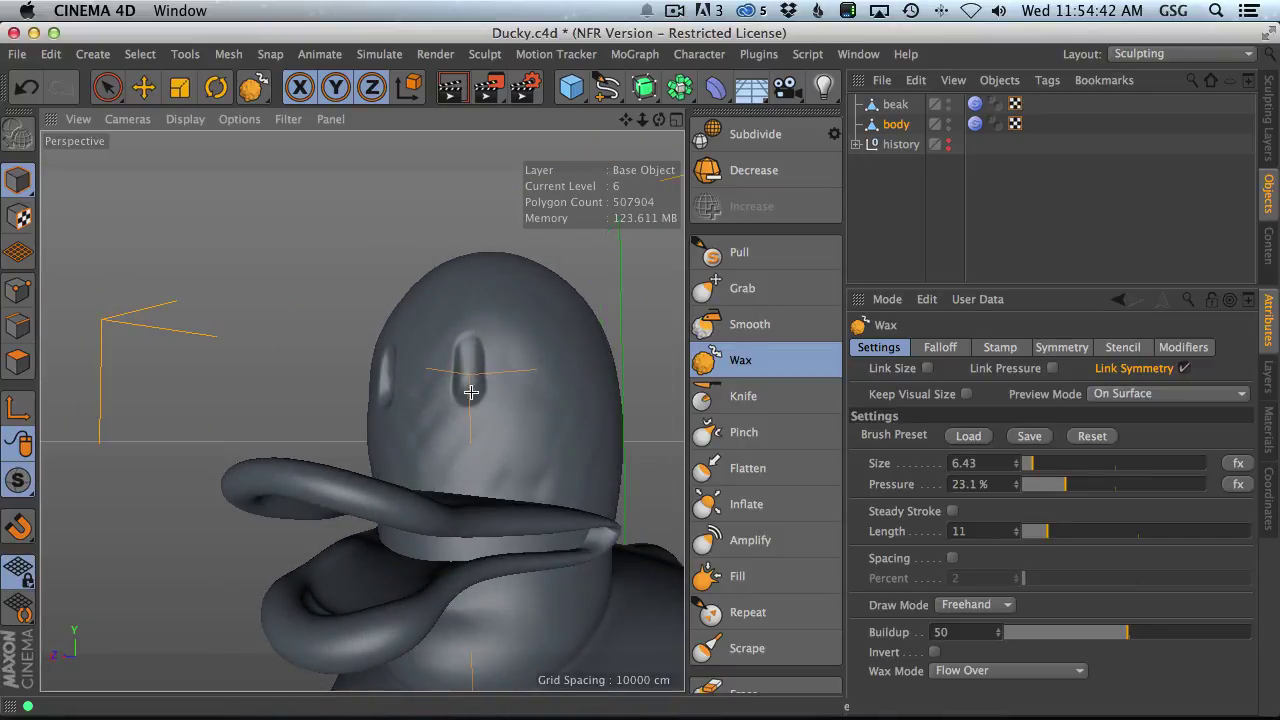
- Set the Wax brush size to 2.36 and sculpt a curved crease beneath each oval eye
left_click_drag(475, 373, 494, 408, "alt")
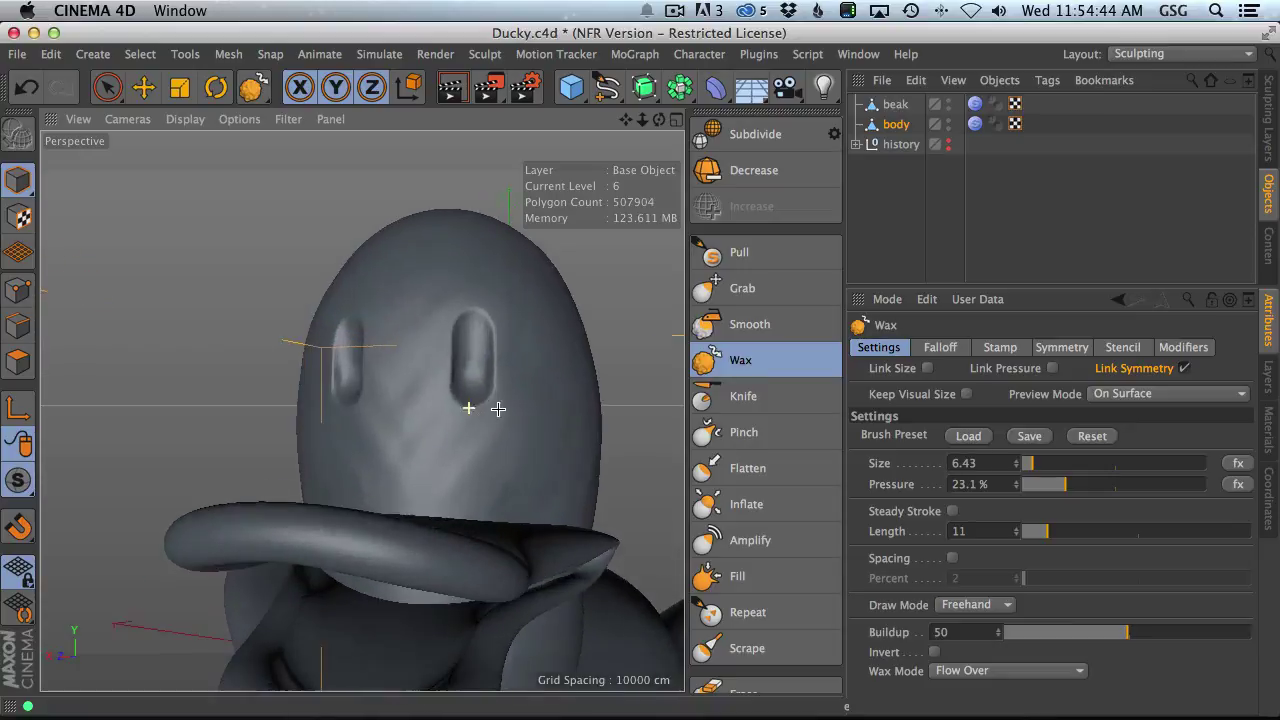
middle_click_drag(471, 409, 455, 409)
left_click_drag(456, 378, 452, 351, "alt")
scroll(452, 351, "up", 6)
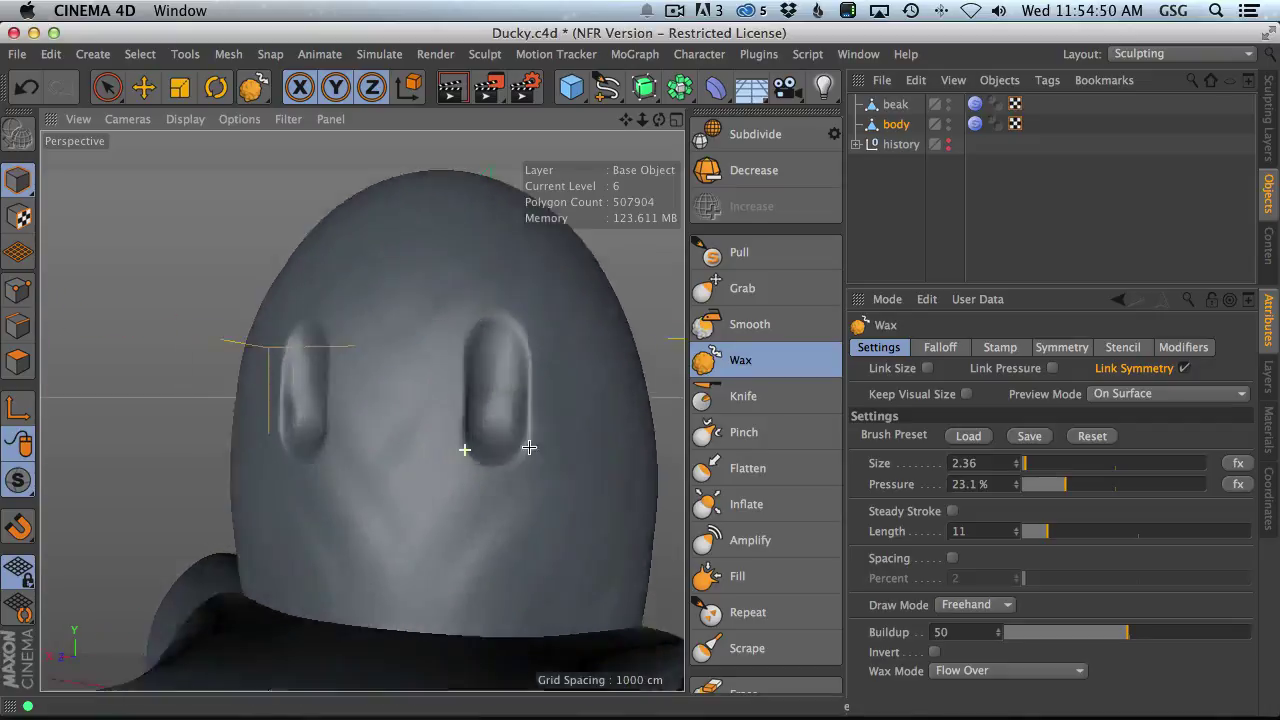
middle_click_drag(511, 485, 522, 483)
left_click_drag(557, 511, 340, 395, "alt")
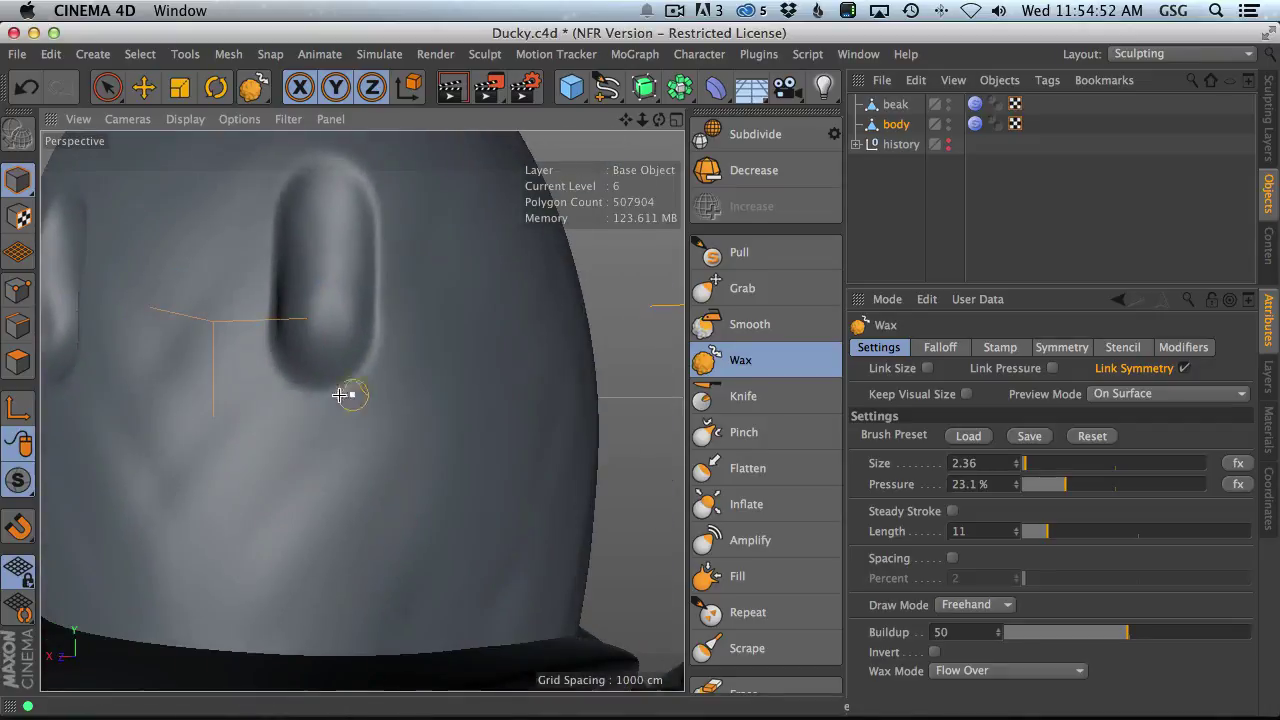
mouse_move(247, 398)
left_mouse_down()
mouse_move(330, 456)
mouse_move(407, 462)
left_mouse_up()
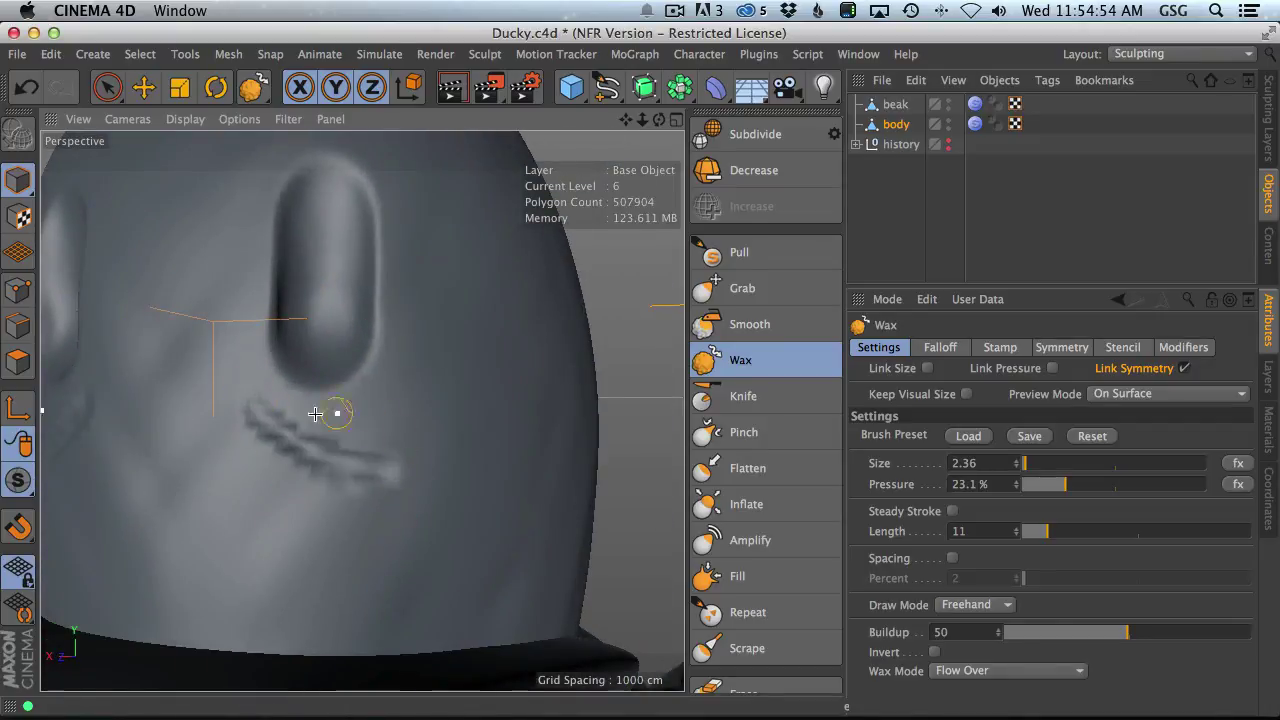
middle_click_drag(290, 405, 312, 404)
left_click_drag(268, 398, 383, 426)
mouse_move(277, 387)
left_mouse_down()
mouse_move(408, 412)
mouse_move(360, 440)
mouse_move(345, 481)
mouse_move(300, 475)
mouse_move(350, 499)
left_mouse_up()
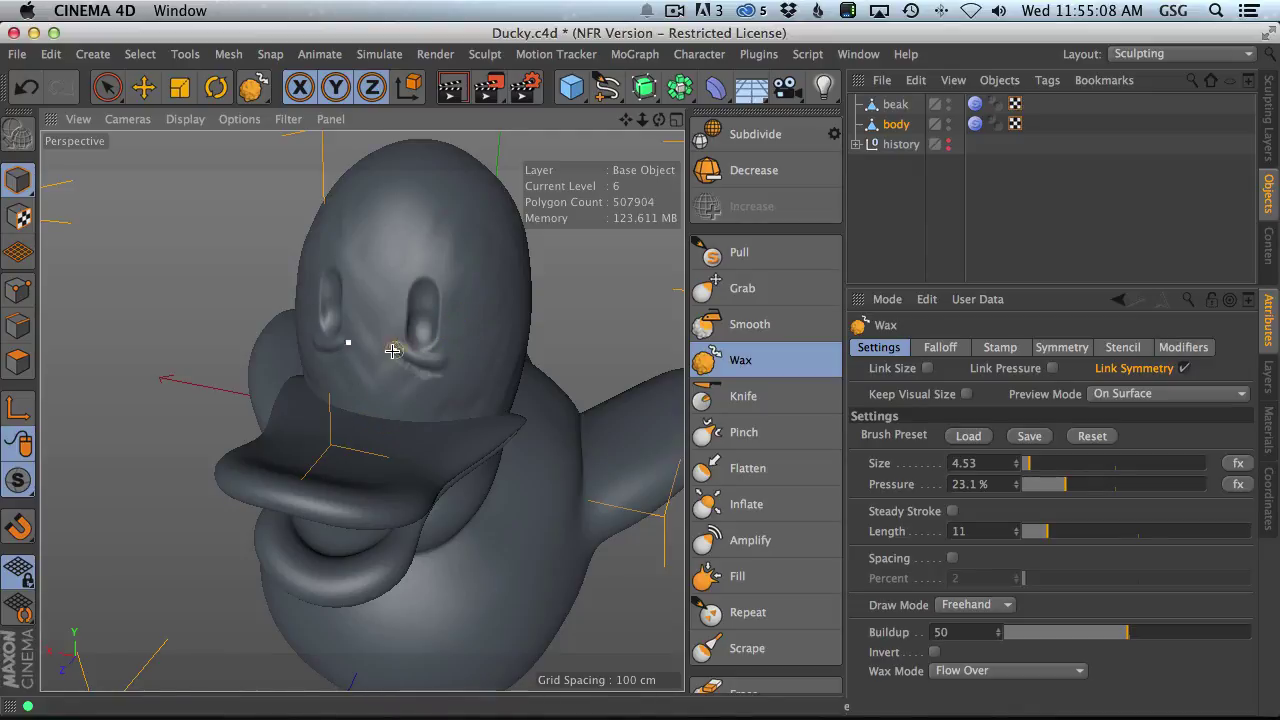
- Set the Wax brush to size 8.008 and 26.1 % pressure and build up a thick lower eyelid under each eye
mouse_move(392, 350)
left_mouse_down("alt")
mouse_move(320, 280)
mouse_move(437, 229)
left_mouse_up("alt")
scroll(449, 349, "up", 5)
middle_click_drag(404, 382, 416, 375)
middle_click_drag(433, 405, 453, 409)
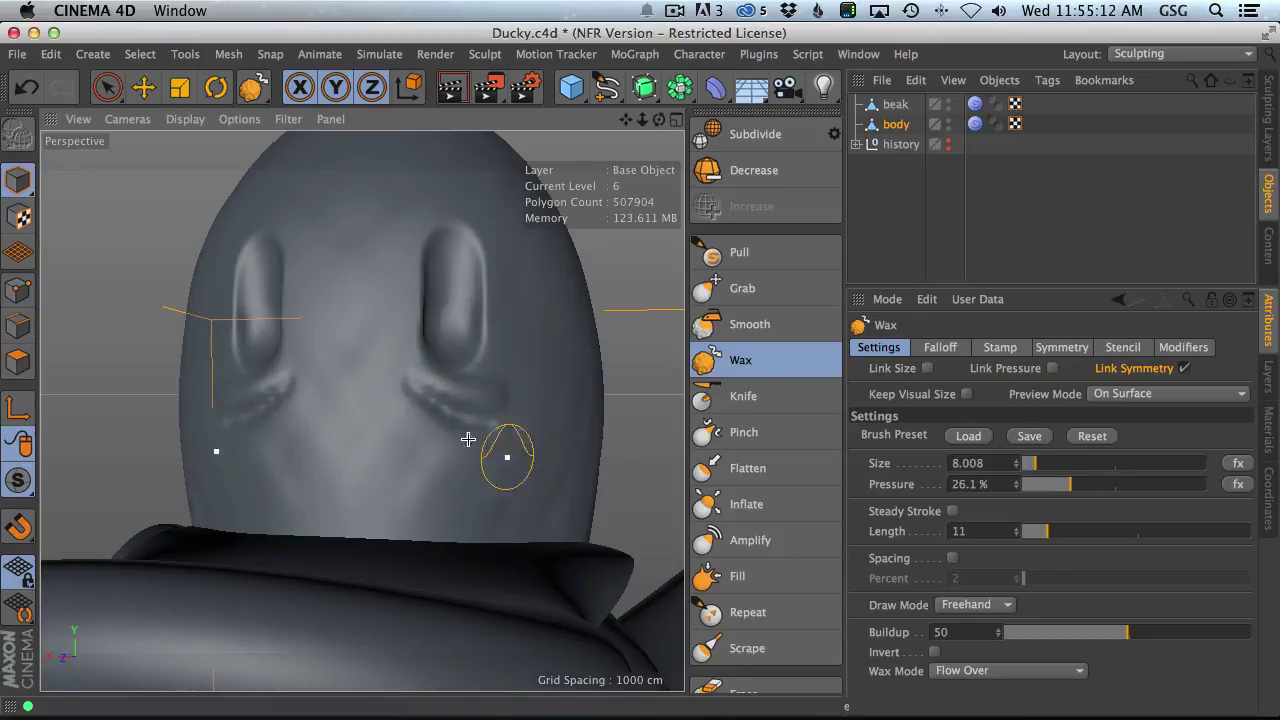
left_click_drag(429, 393, 425, 425, "alt")
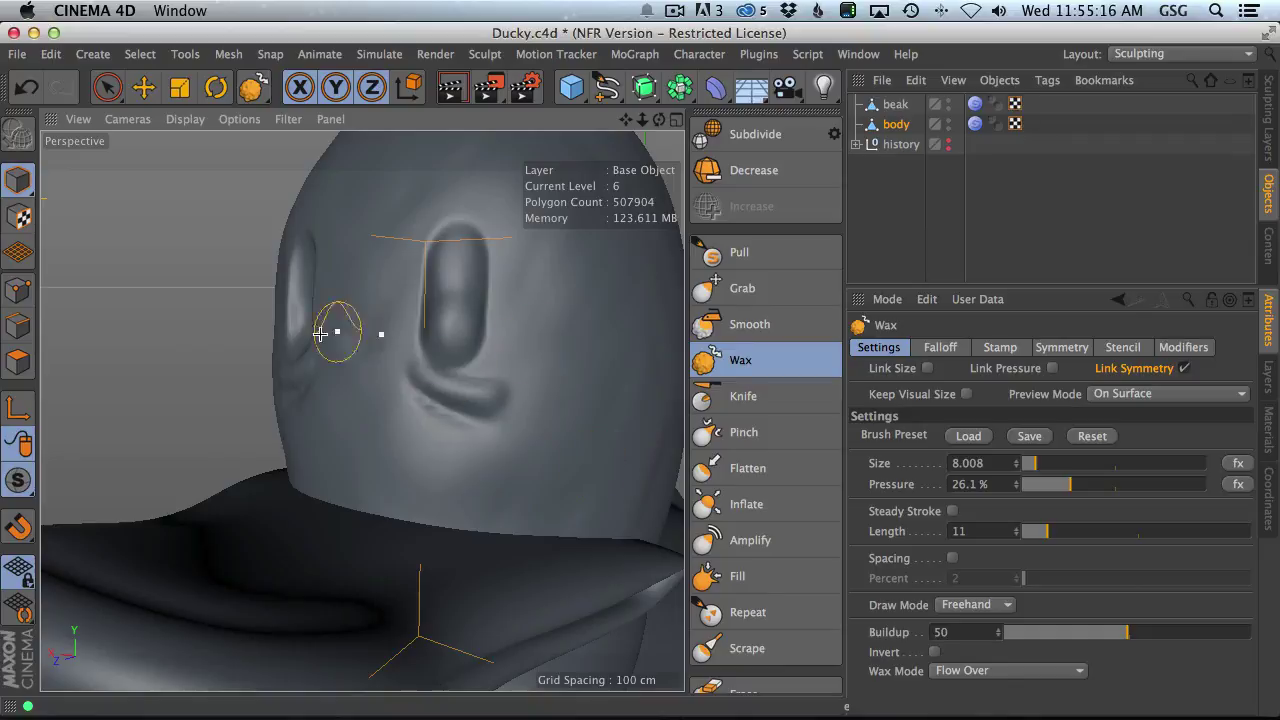
- Set the Wax brush to size 4.123 and 11.1 % pressure and add a thin ridge over the upper end of each eye
mouse_move(435, 214)
middle_mouse_down()
mouse_move(470, 214)
mouse_move(449, 209)
mouse_move(439, 234)
mouse_move(450, 185)
mouse_move(452, 213)
middle_mouse_up()
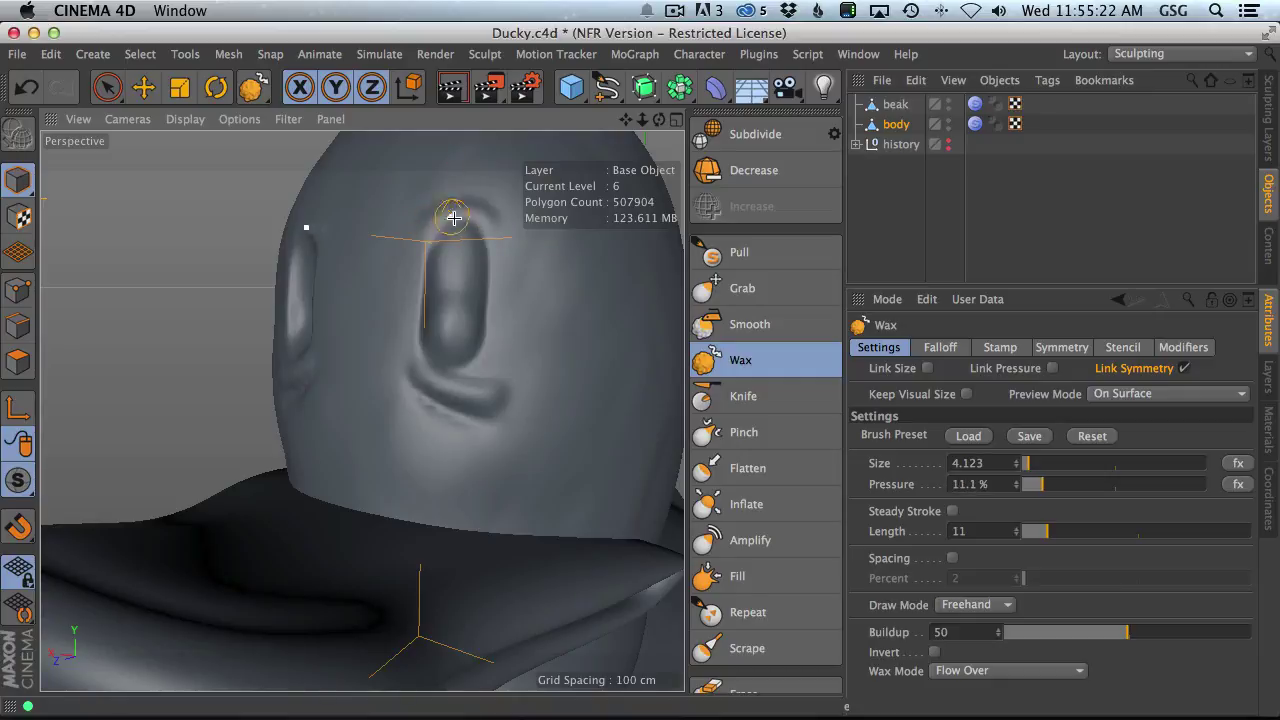
scroll(457, 225, "down", 5)
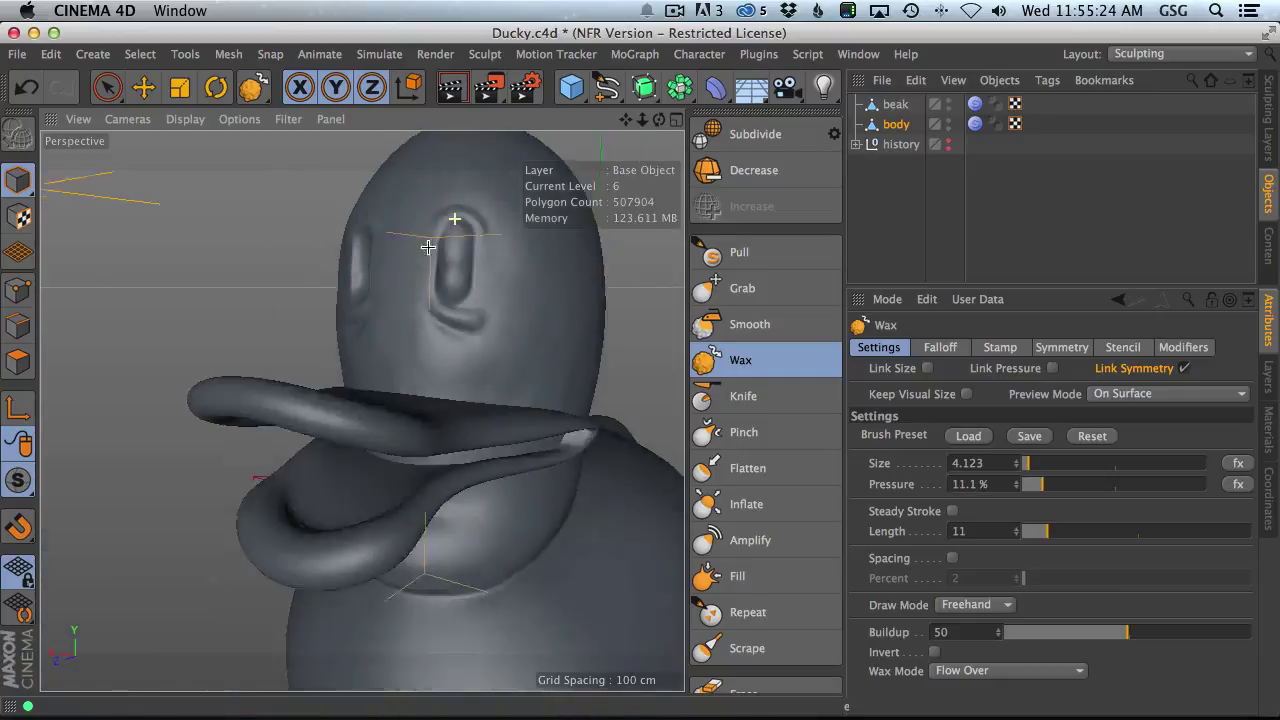
mouse_move(457, 220)
left_mouse_down("alt")
mouse_move(443, 243)
mouse_move(471, 371)
mouse_move(408, 243)
mouse_move(477, 320)
left_mouse_up("alt")
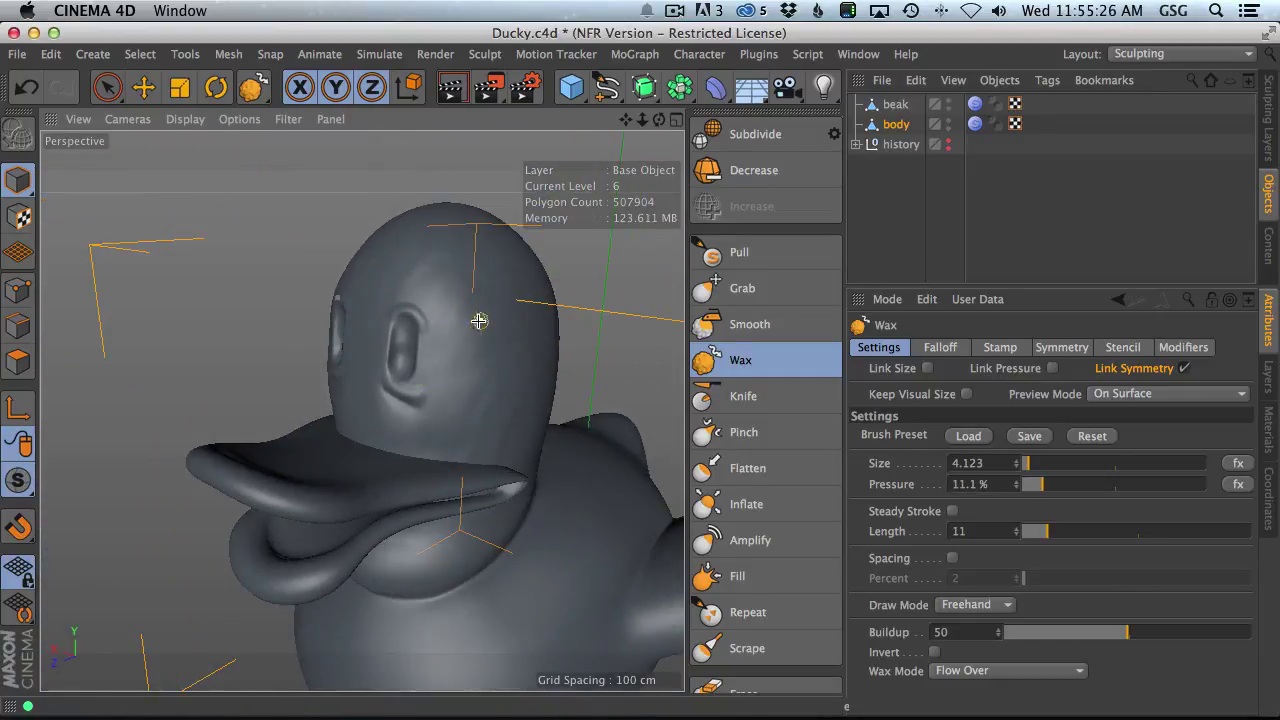
- Set the Wax brush size to 41.465, try to reshape the head around the eyes, and undo the last stroke
middle_click_drag(477, 320, 566, 320)
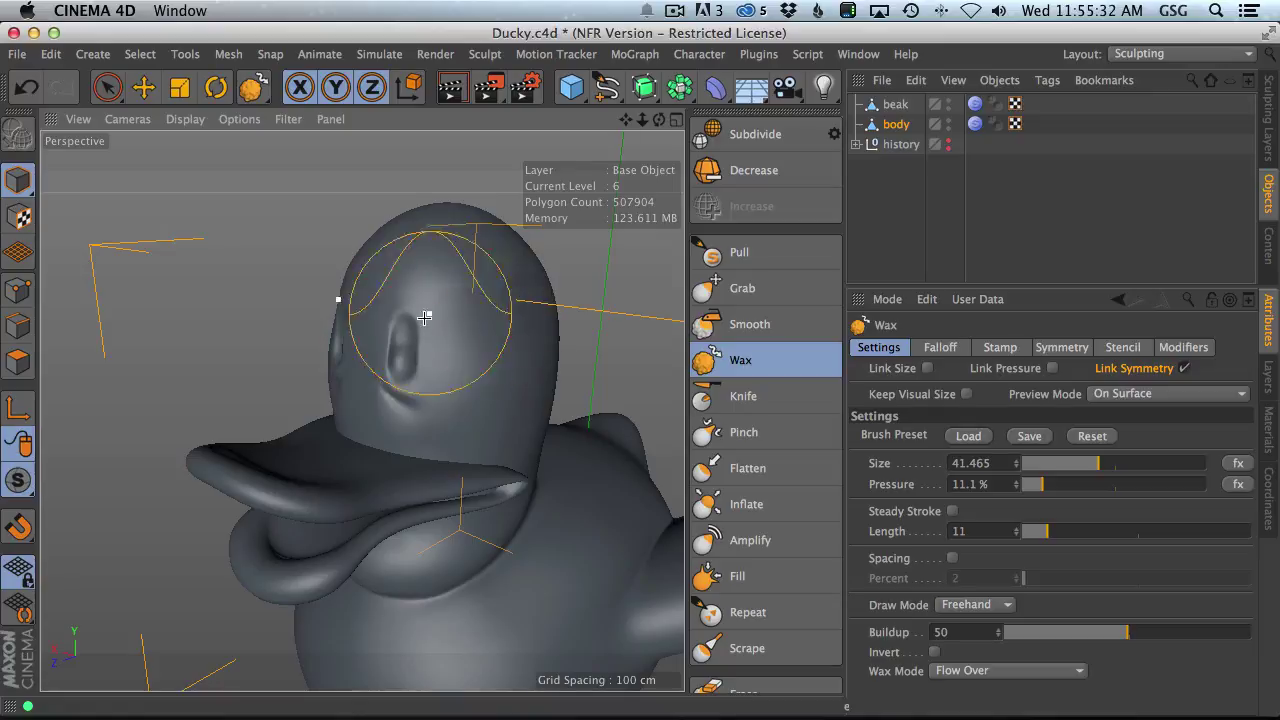
mouse_move(425, 317)
left_mouse_down("alt")
mouse_move(560, 289)
mouse_move(470, 315)
left_mouse_up("alt")
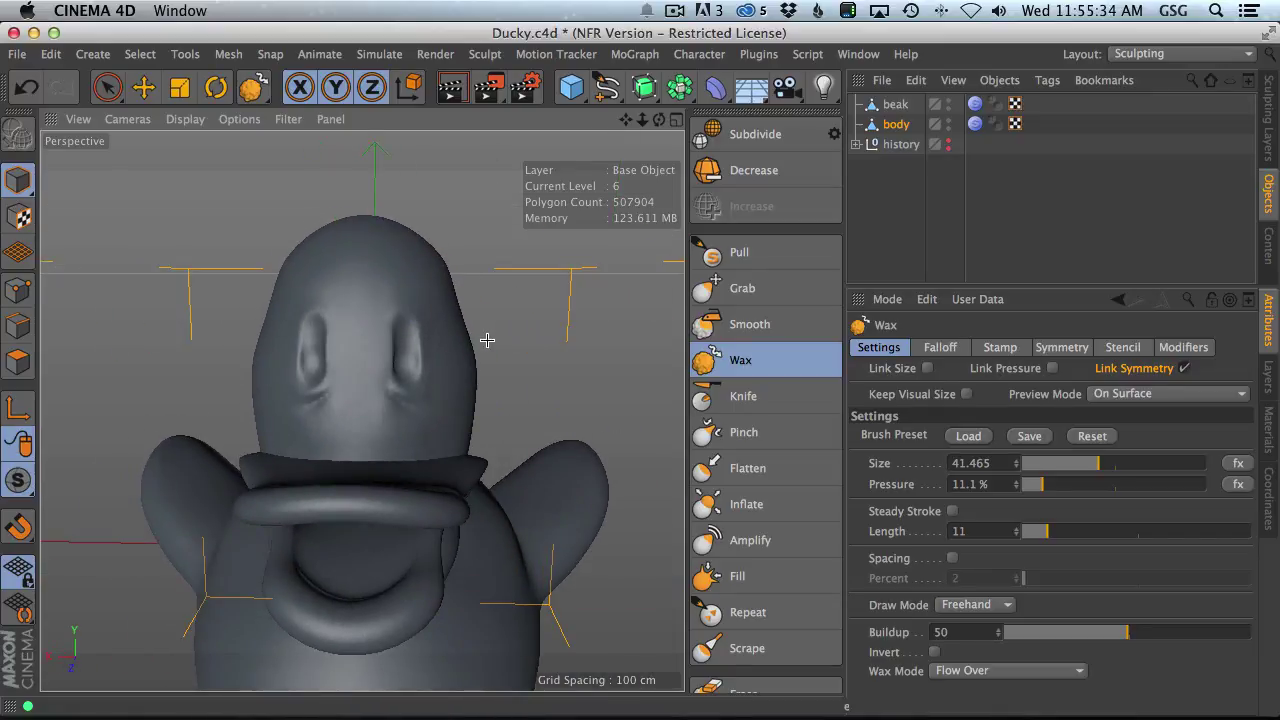
key("super+z")
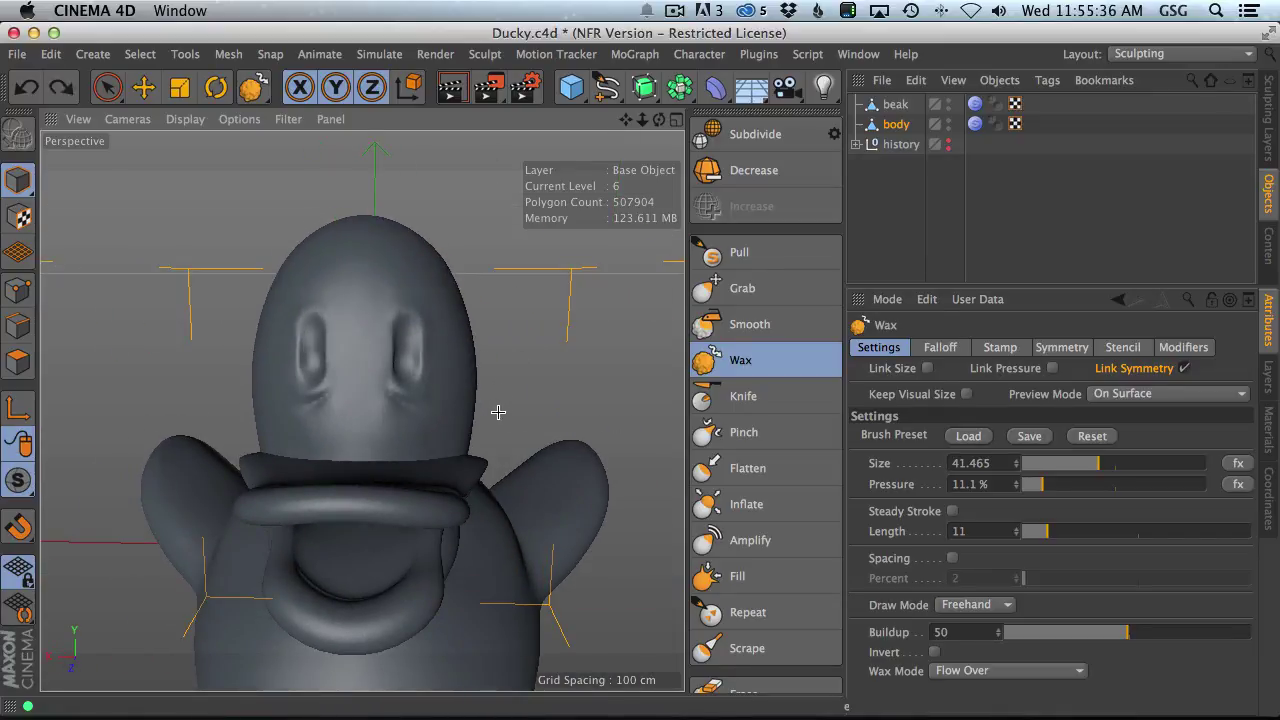
- Set the brush size to 24.484 and smooth the eyes and lids away, leaving an even, rounded head
left_click_drag(412, 310, 419, 253, "alt")
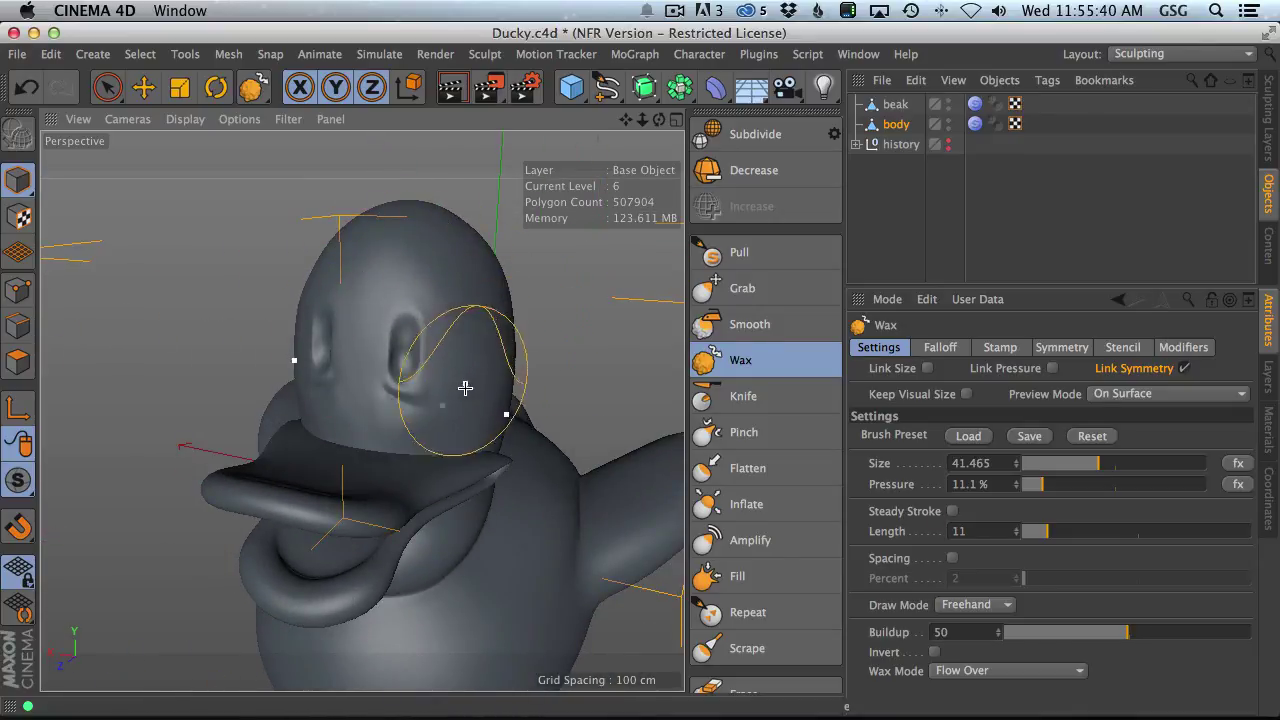
left_click_drag(465, 388, 333, 376, "alt")
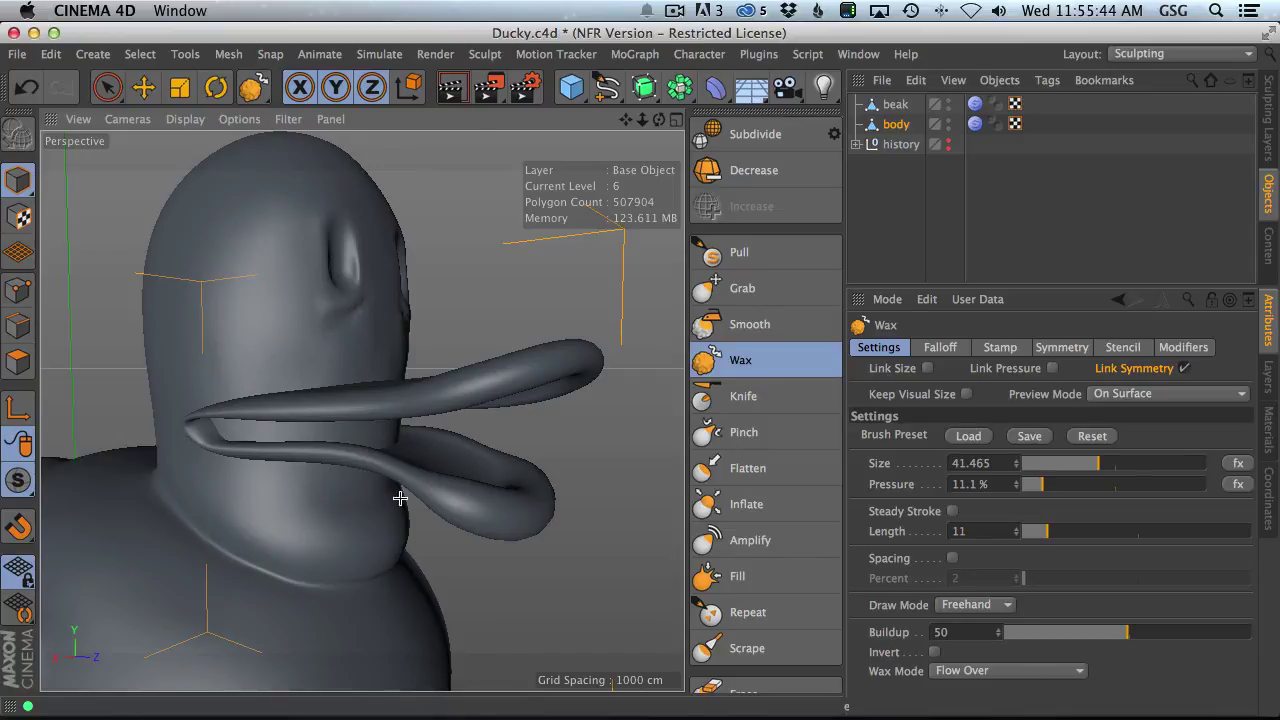
mouse_move(400, 497)
left_mouse_down("alt")
mouse_move(229, 363)
mouse_move(106, 423)
mouse_move(371, 437)
mouse_move(191, 325)
mouse_move(334, 346)
mouse_move(400, 374)
mouse_move(155, 324)
mouse_move(380, 306)
mouse_move(266, 283)
mouse_move(429, 374)
mouse_move(452, 402)
left_mouse_up("alt")
scroll(400, 374, "down", 5)
scroll(358, 386, "up", 5)
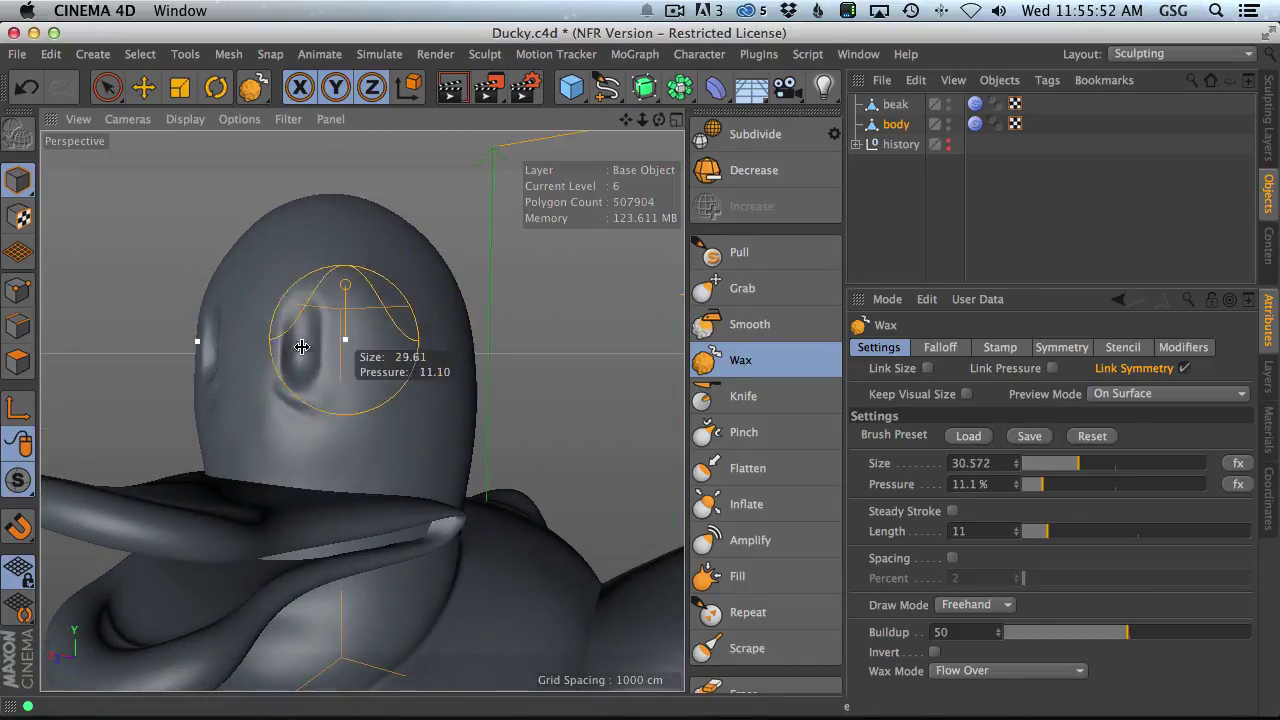
mouse_move(353, 348)
left_mouse_down("alt")
mouse_move(274, 327)
mouse_move(368, 361)
left_mouse_up("alt")
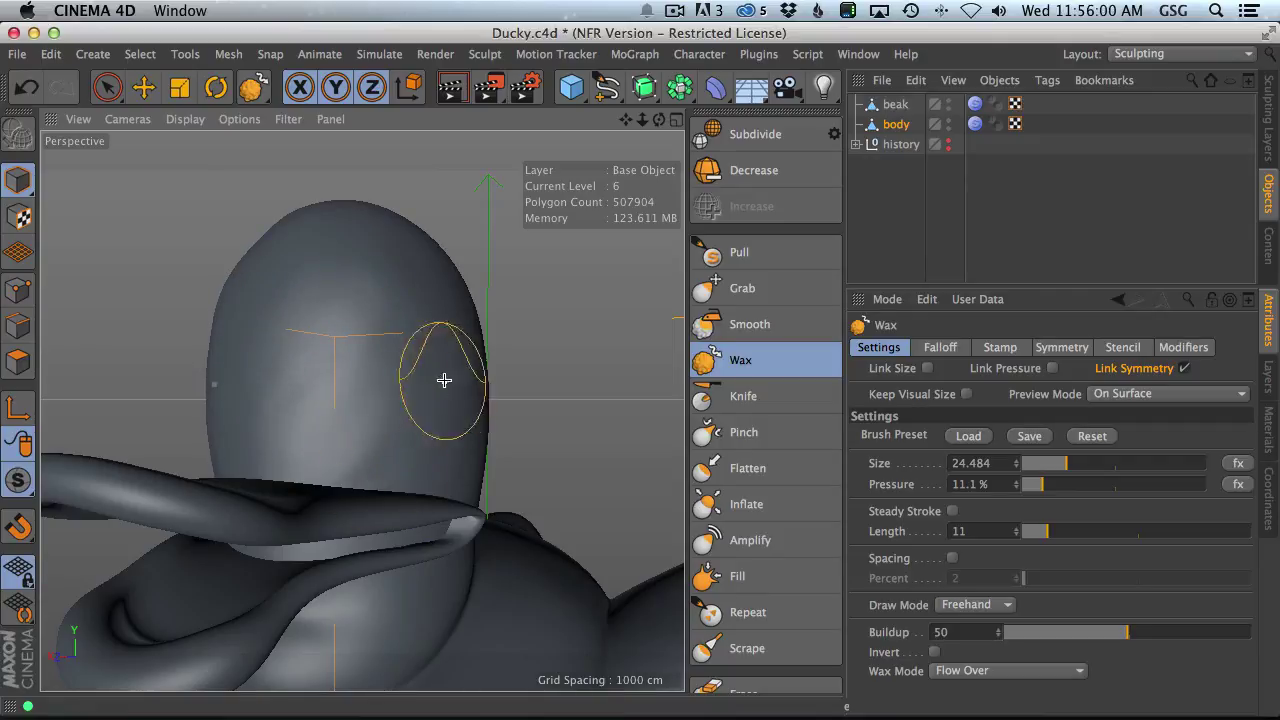
left_click_drag(444, 380, 362, 362, "alt")
left_click_drag(493, 334, 266, 377, "alt")
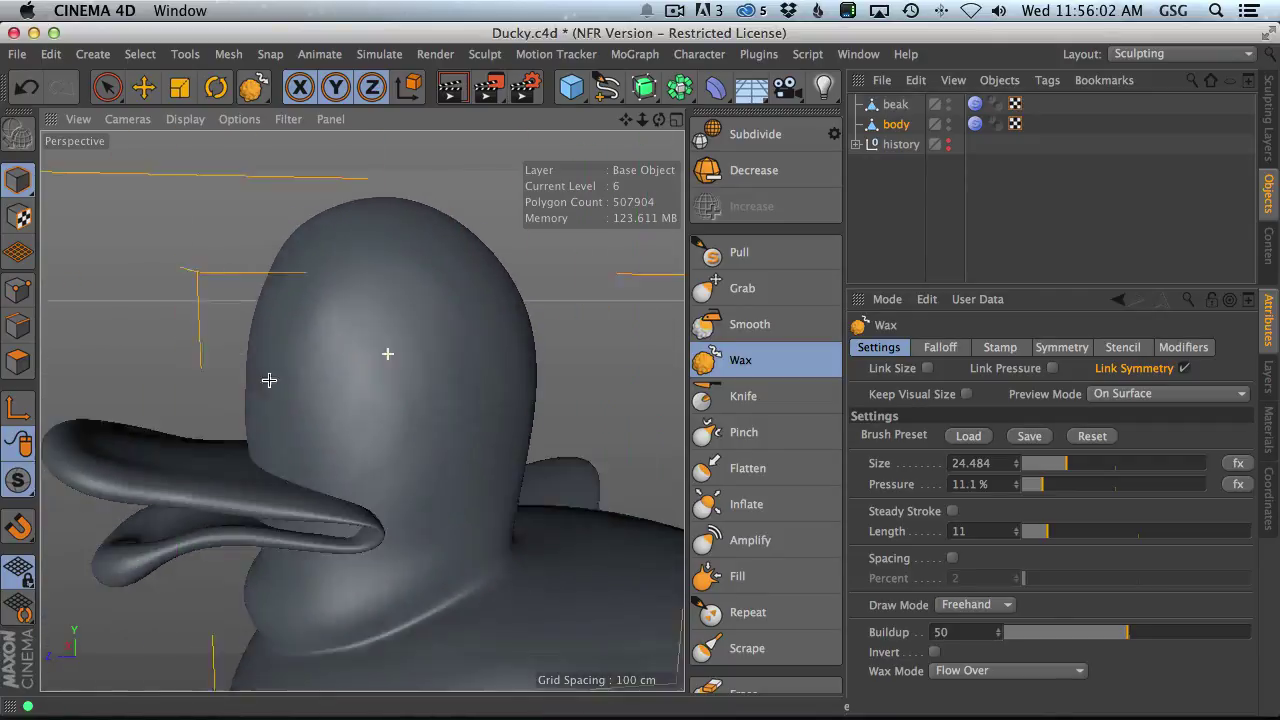
mouse_move(476, 374)
left_mouse_down("alt")
mouse_move(363, 414)
mouse_move(386, 414)
mouse_move(303, 294)
left_mouse_up("alt")
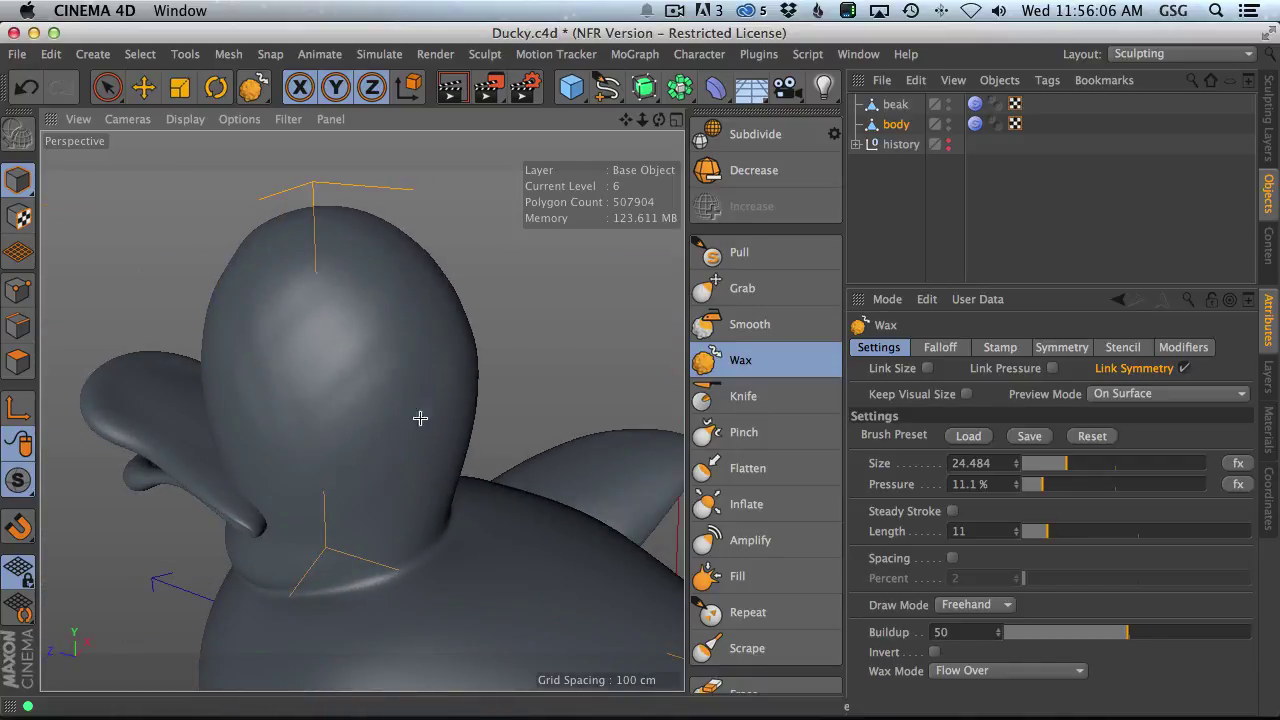
left_click_drag(394, 503, 380, 380, "alt")
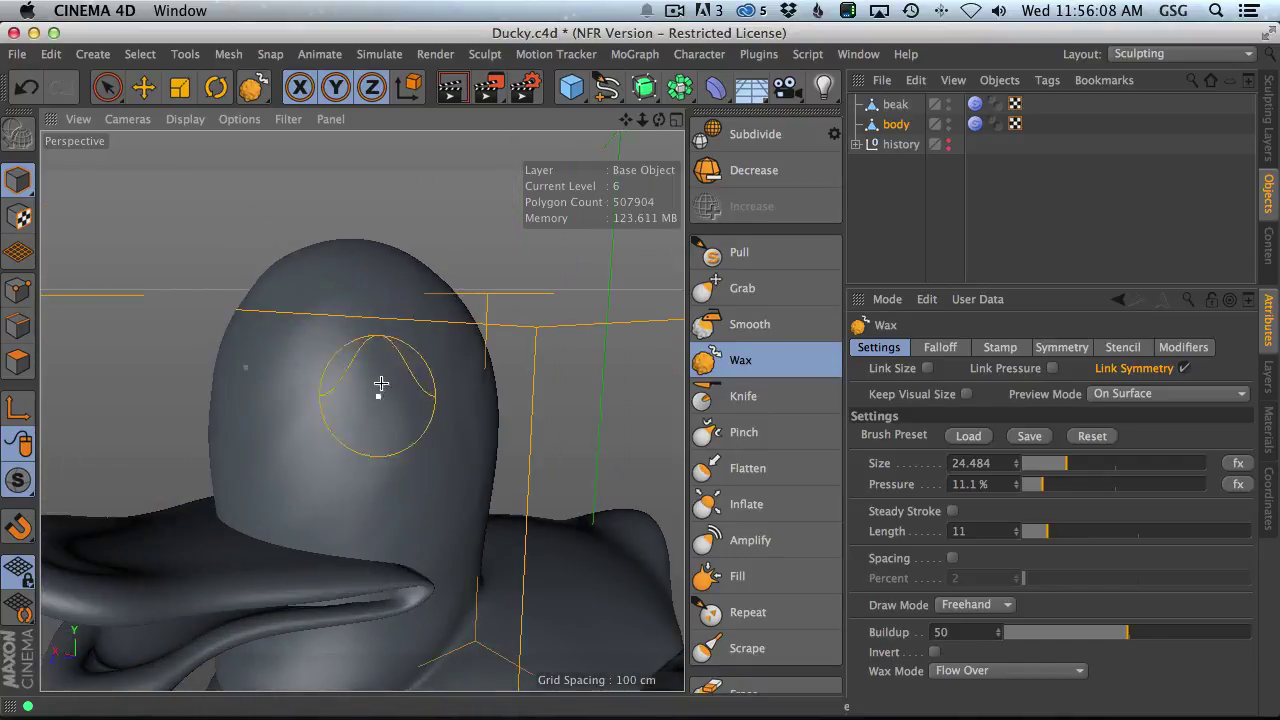
left_click_drag(410, 513, 346, 403, "alt")
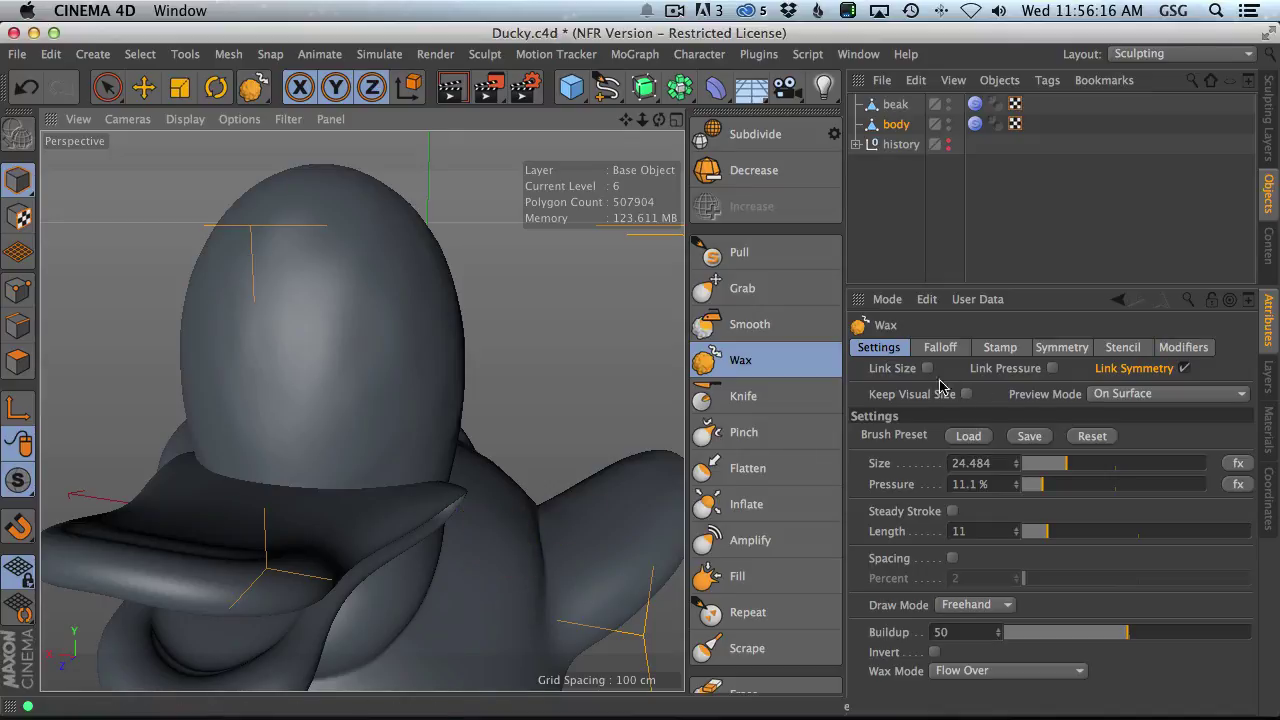
- Turn off Z (XY) symmetry, keep X (YZ) symmetry, and sculpt two tall, narrow eye sockets into the front of the head
left_click(1062, 348)
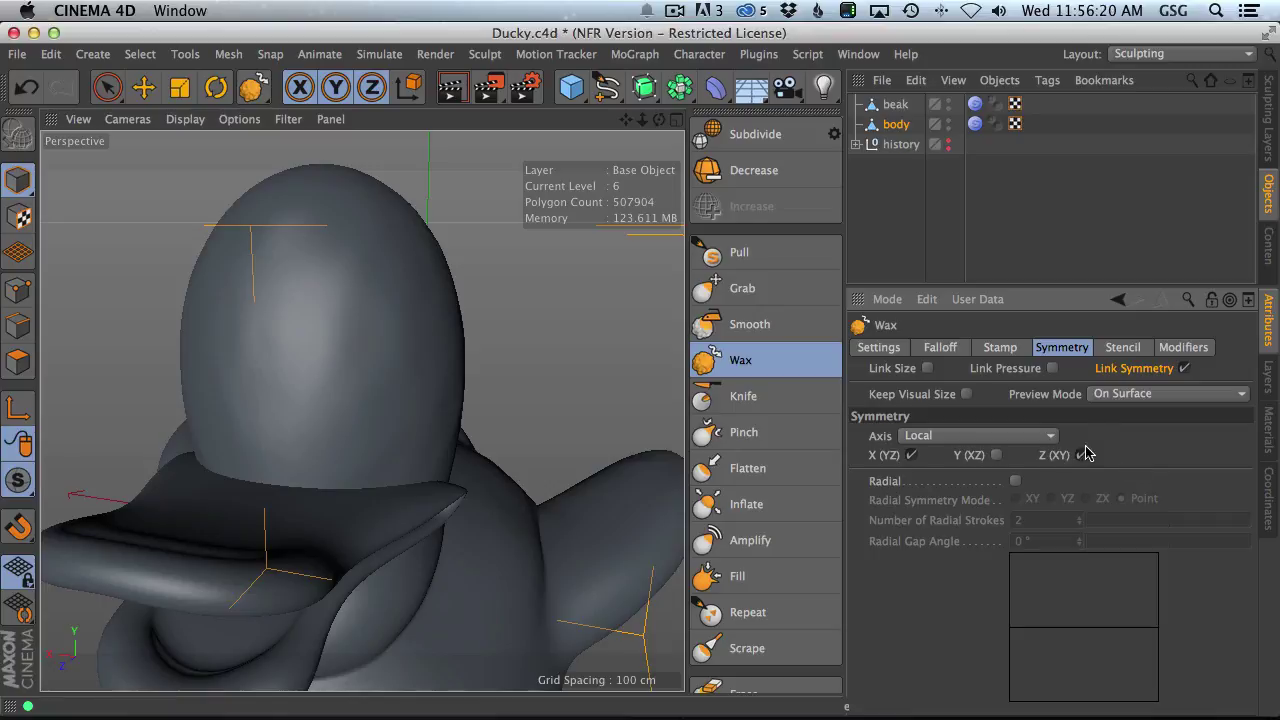
right_click_drag(411, 346, 391, 366, "alt")
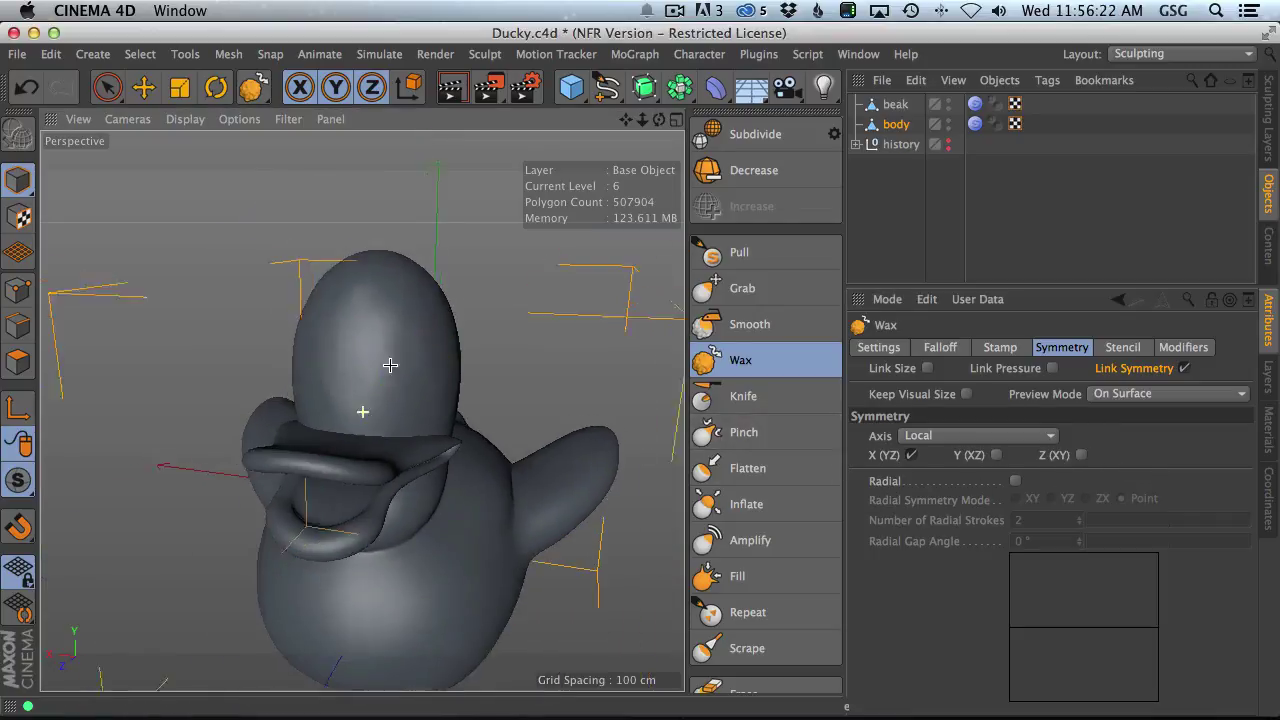
mouse_move(411, 355)
left_mouse_down("alt")
mouse_move(315, 291)
mouse_move(423, 357)
mouse_move(414, 385)
mouse_move(451, 394)
mouse_move(405, 345)
left_mouse_up("alt")
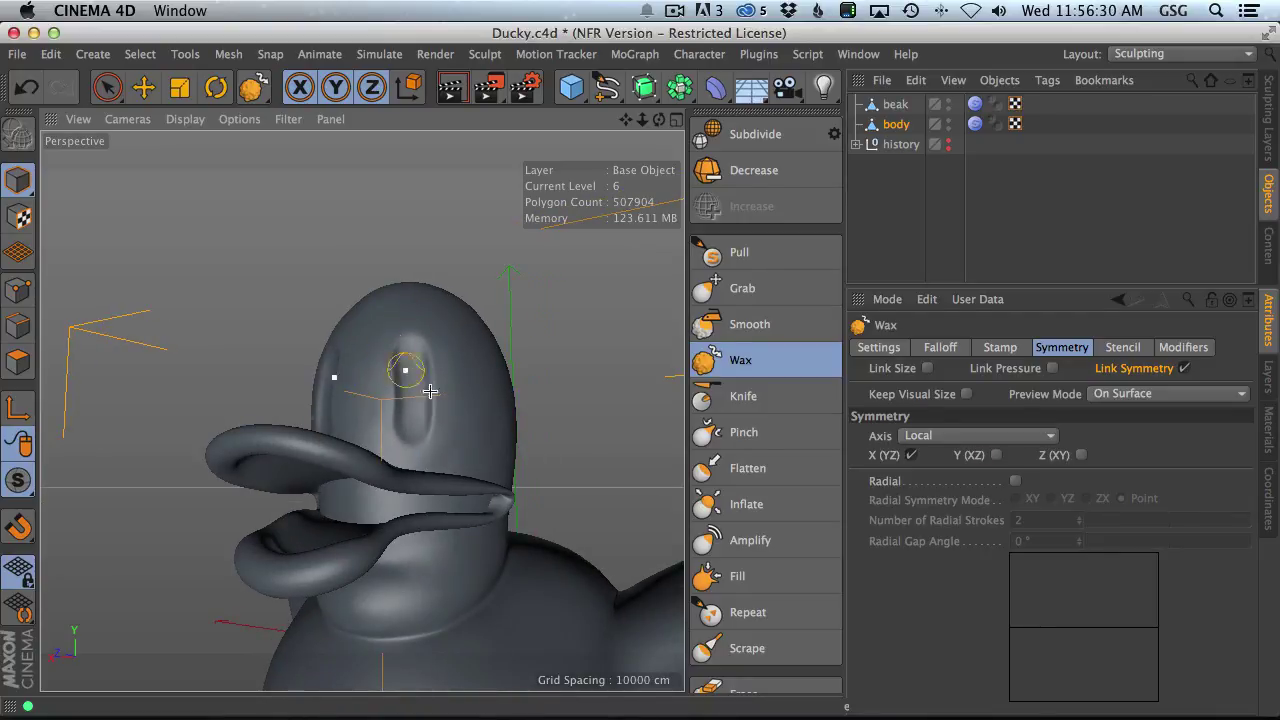
mouse_move(430, 391)
left_mouse_down("alt")
mouse_move(420, 380)
mouse_move(531, 426)
mouse_move(423, 454)
mouse_move(311, 376)
mouse_move(314, 394)
mouse_move(460, 386)
mouse_move(584, 412)
mouse_move(337, 400)
mouse_move(317, 380)
mouse_move(557, 373)
mouse_move(369, 349)
mouse_move(443, 323)
mouse_move(565, 200)
left_mouse_up("alt")
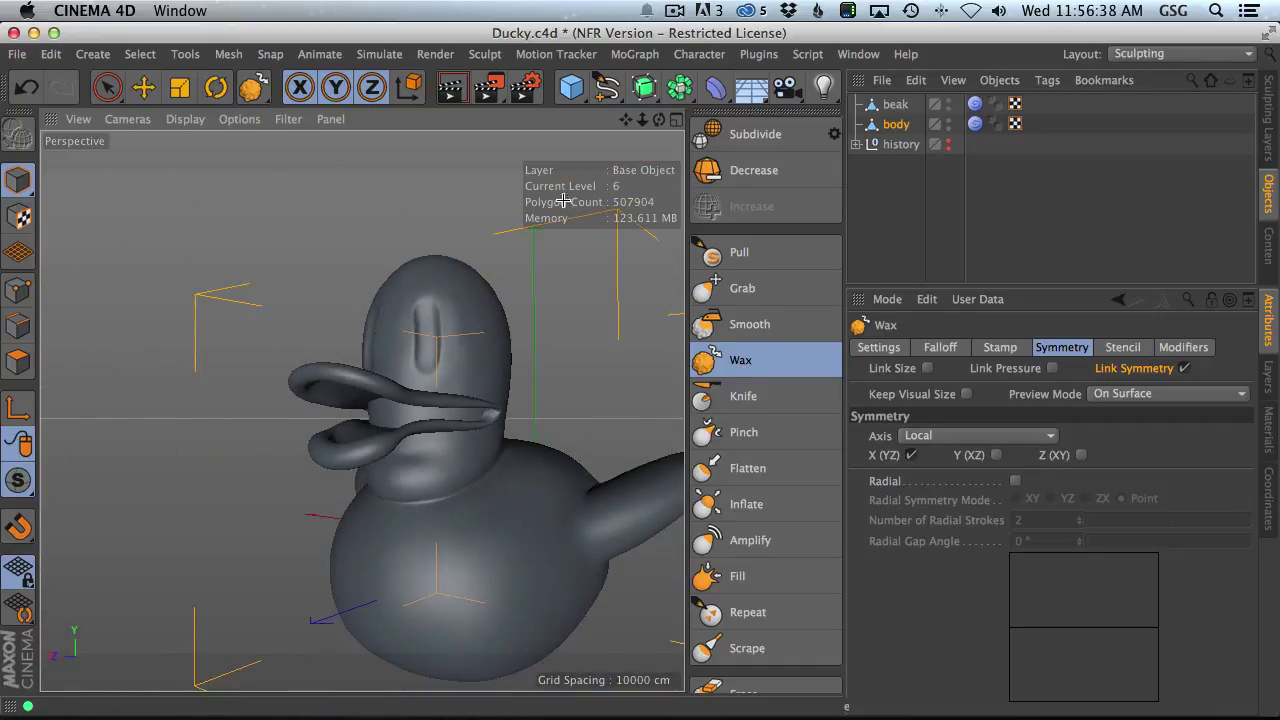
- Add a cube, reduce its height and depth, and move it to the front of the duck's head at eye level
left_click(571, 87)
left_click(144, 88)
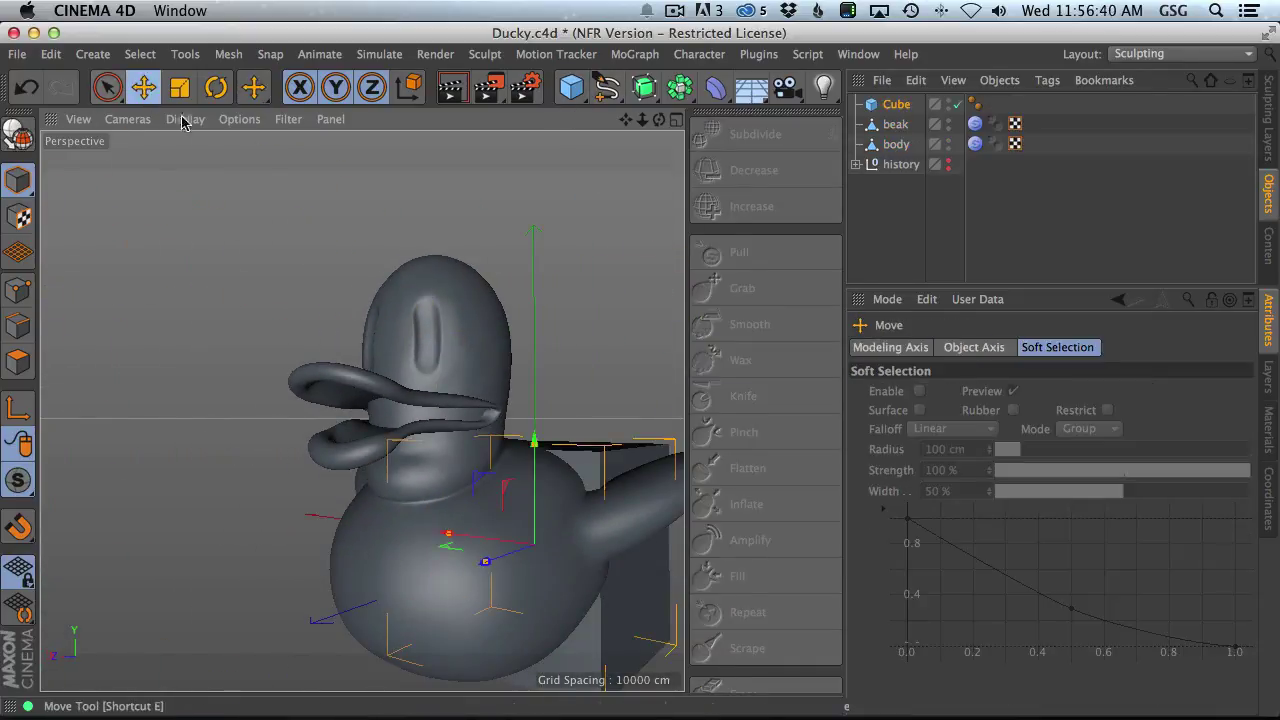
middle_click(320, 380)
middle_click(428, 563)
middle_click(330, 578)
middle_click(331, 532)
middle_click_drag(343, 488, 572, 418, "alt")
right_click_drag(572, 418, 469, 424, "alt")
left_click_drag(236, 447, 478, 256)
left_click_drag(518, 297, 523, 251)
middle_click(591, 251)
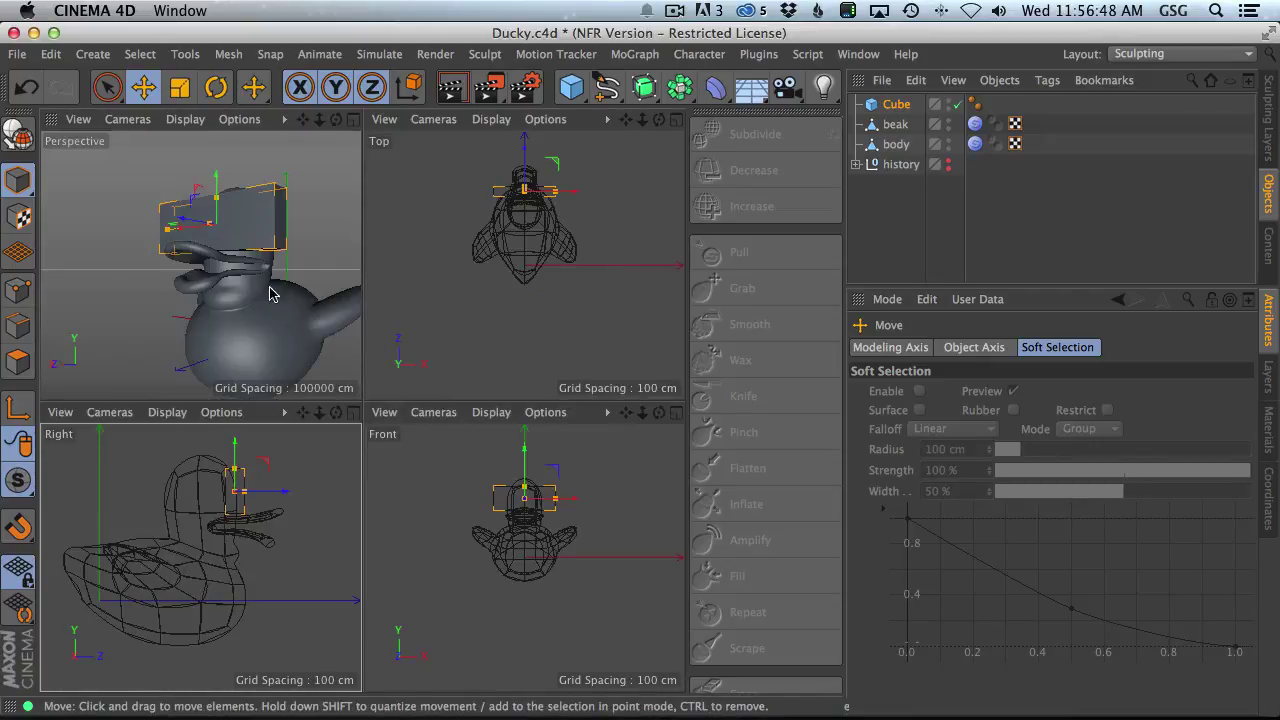
- Resize the cube to 13.6 cm wide and 43.454 cm tall and fit it into the eye socket on the duck's positive X side
middle_click(271, 286)
left_click_drag(240, 320, 361, 338)
left_click_drag(373, 263, 377, 290)
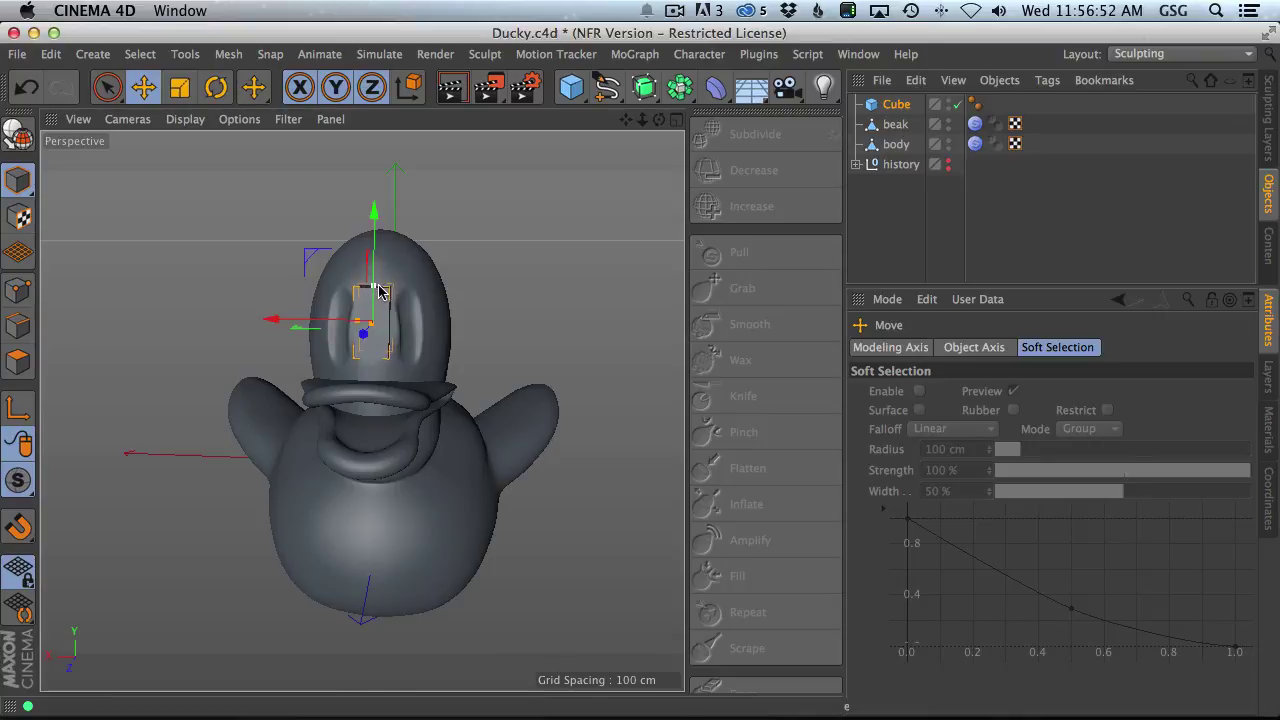
left_click_drag(316, 328, 285, 329)
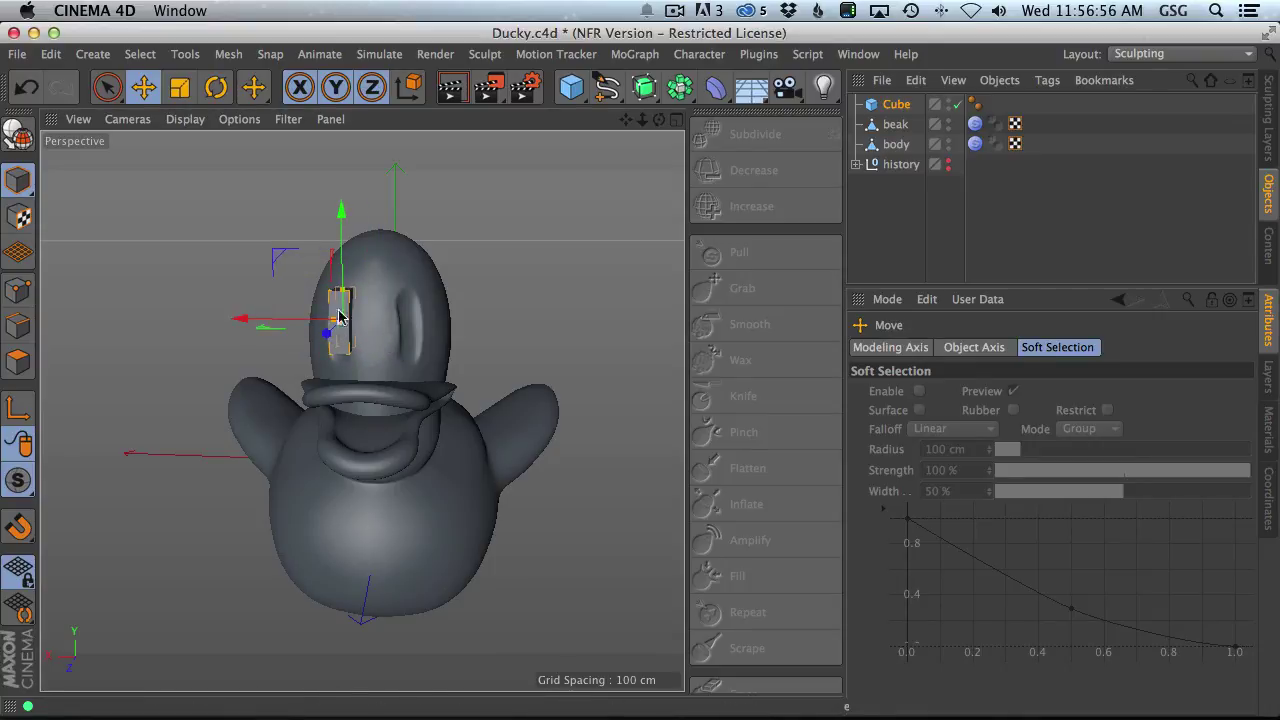
left_click_drag(343, 260, 343, 290)
left_click_drag(412, 362, 460, 303, "alt")
scroll(415, 375, "up", 5)
- Mirror the cube into the other eye socket with a Symmetry object and round both eyes with a Subdivision Surface
left_click(343, 300)
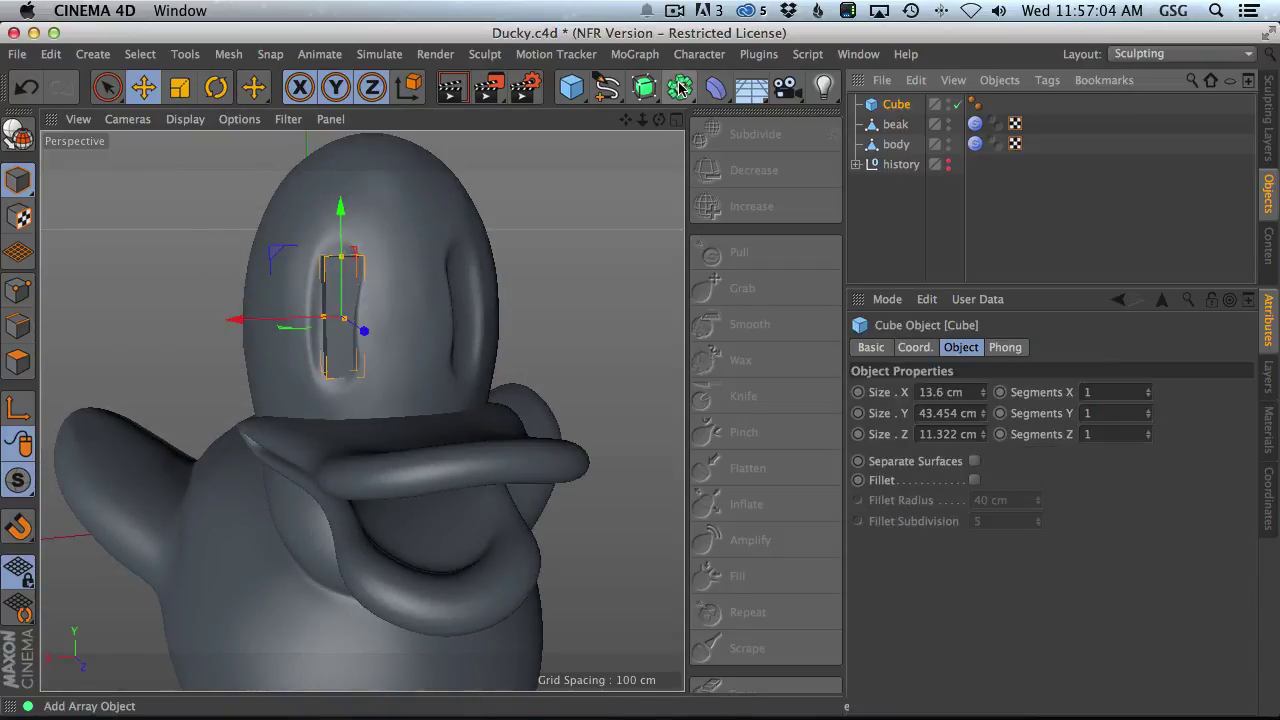
left_click_drag(683, 88, 905, 185)
left_click_drag(903, 107, 905, 106)
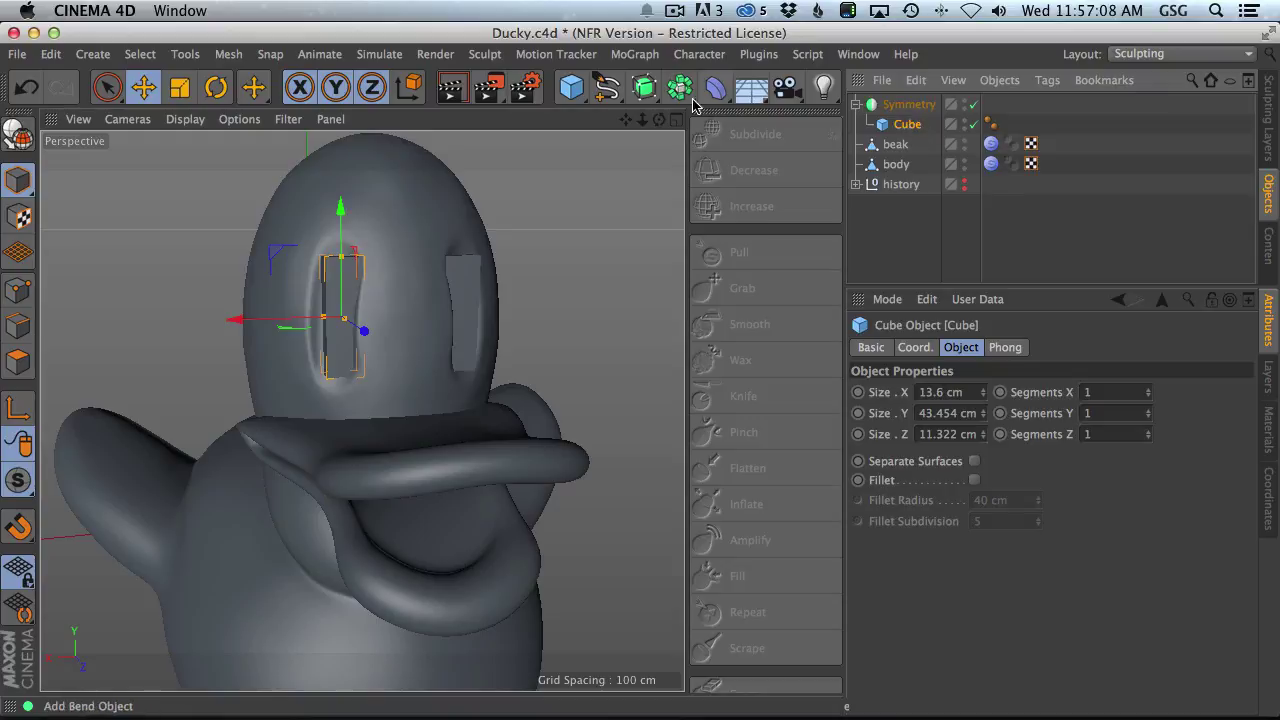
left_click(922, 104)
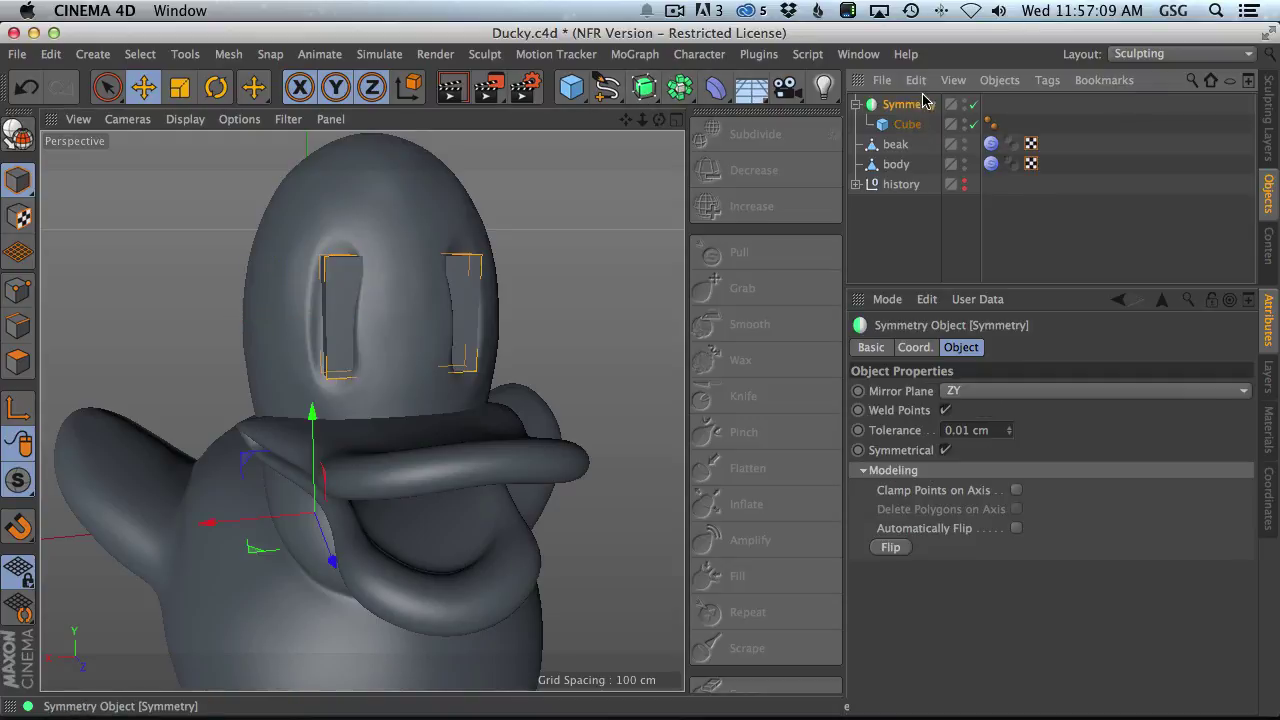
left_click(648, 97, "alt")
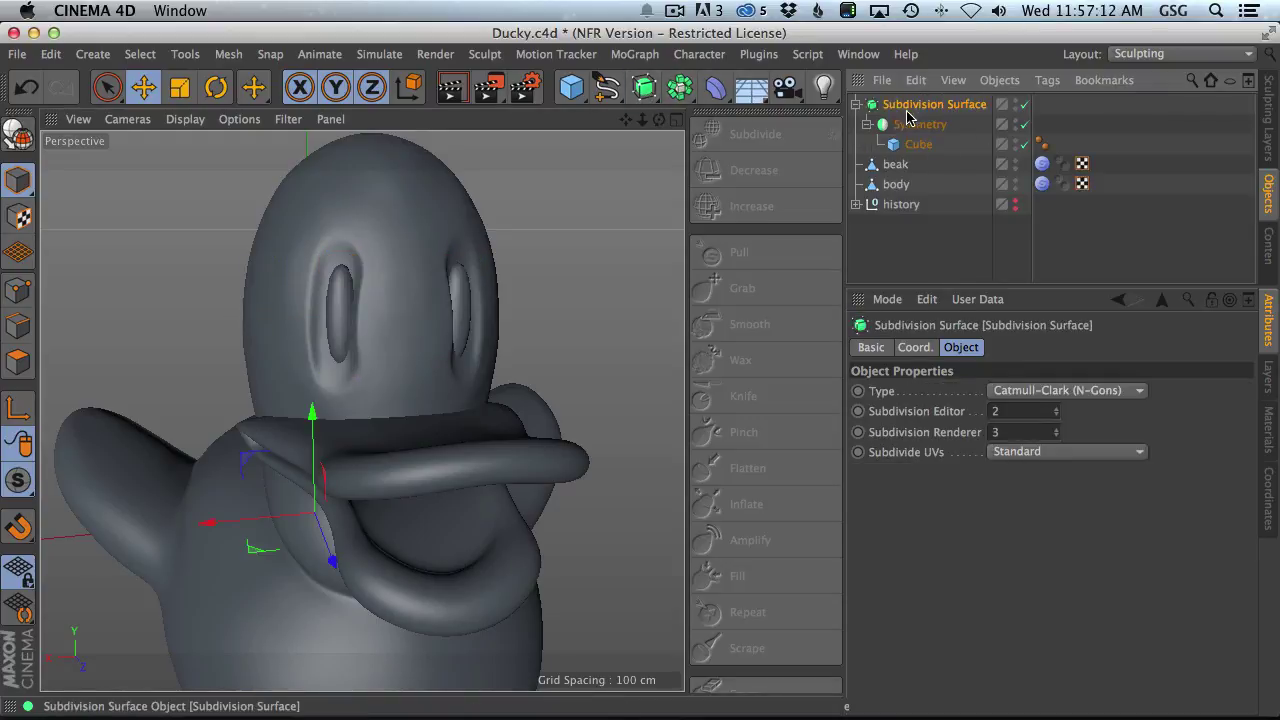
- Convert the eye cube inside the Symmetry object to an editable polygon object in polygon mode
left_click(918, 144)
left_click_drag(330, 330, 447, 352, "alt")
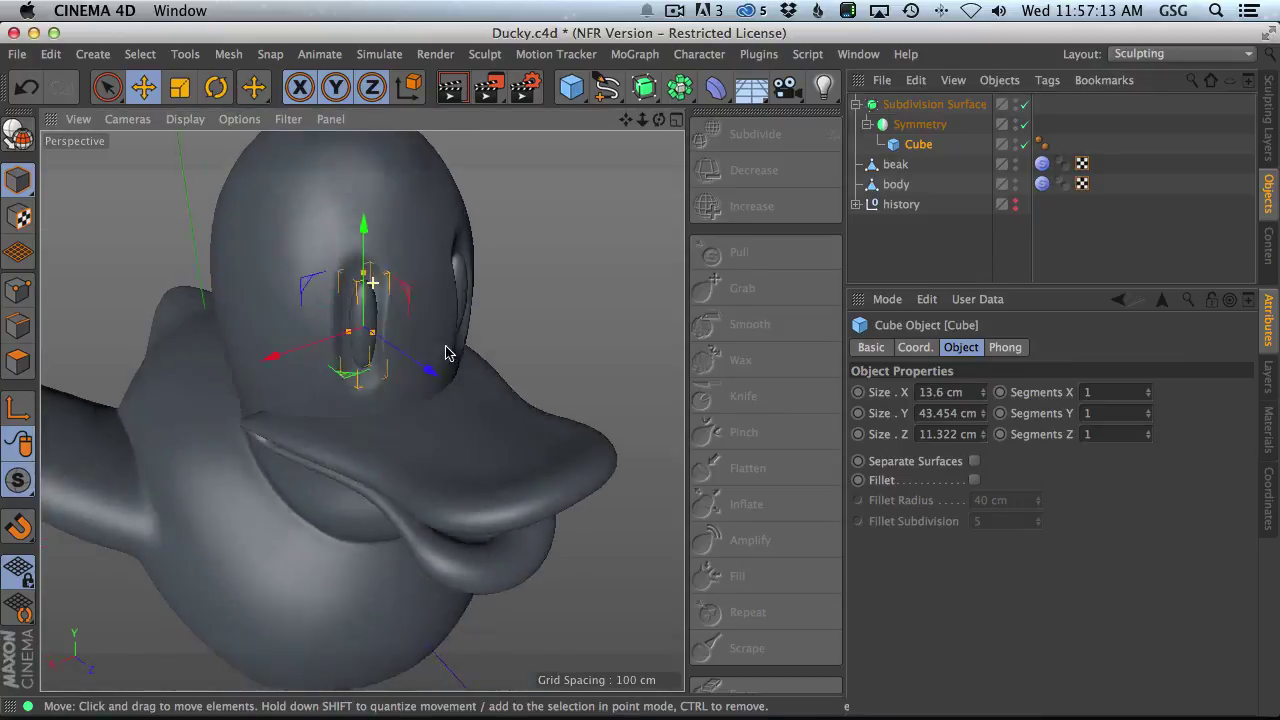
left_click(30, 360)
key("c")
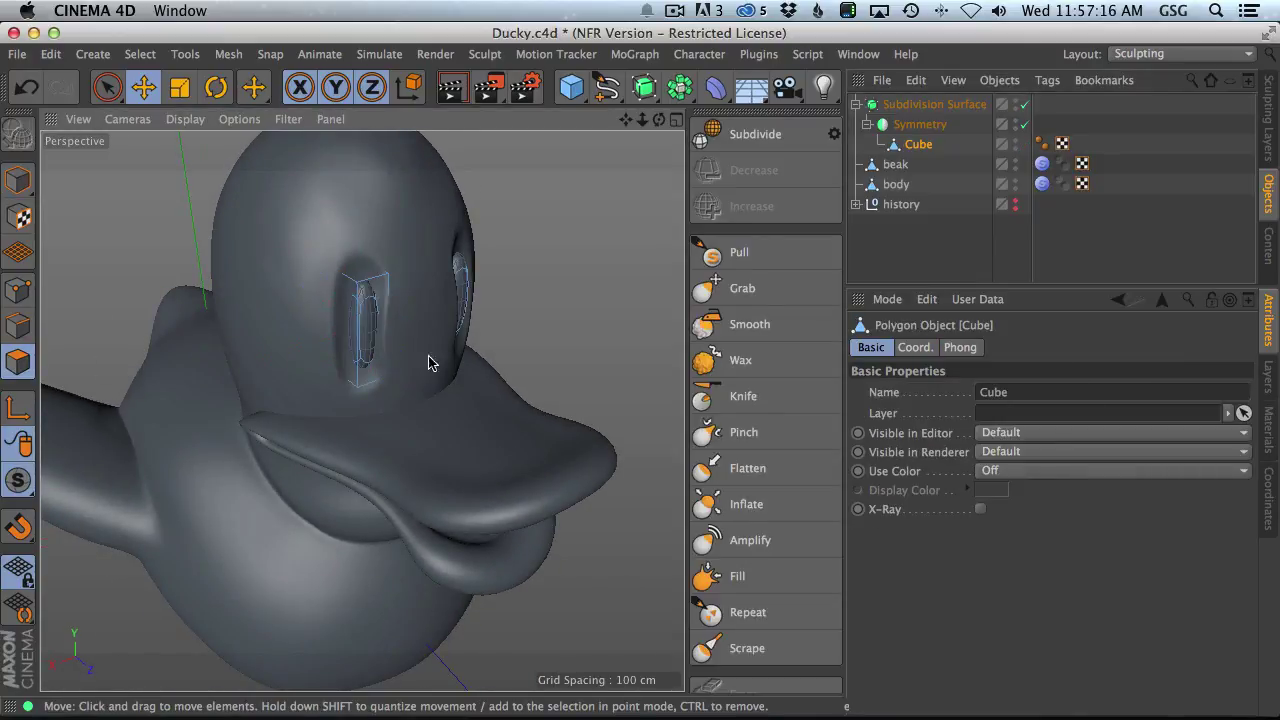
- Cut three horizontal edge loops across the eye cube with the Knife in Loop mode: near its upper end, middle and lower end
scroll(420, 262, "up", 5)
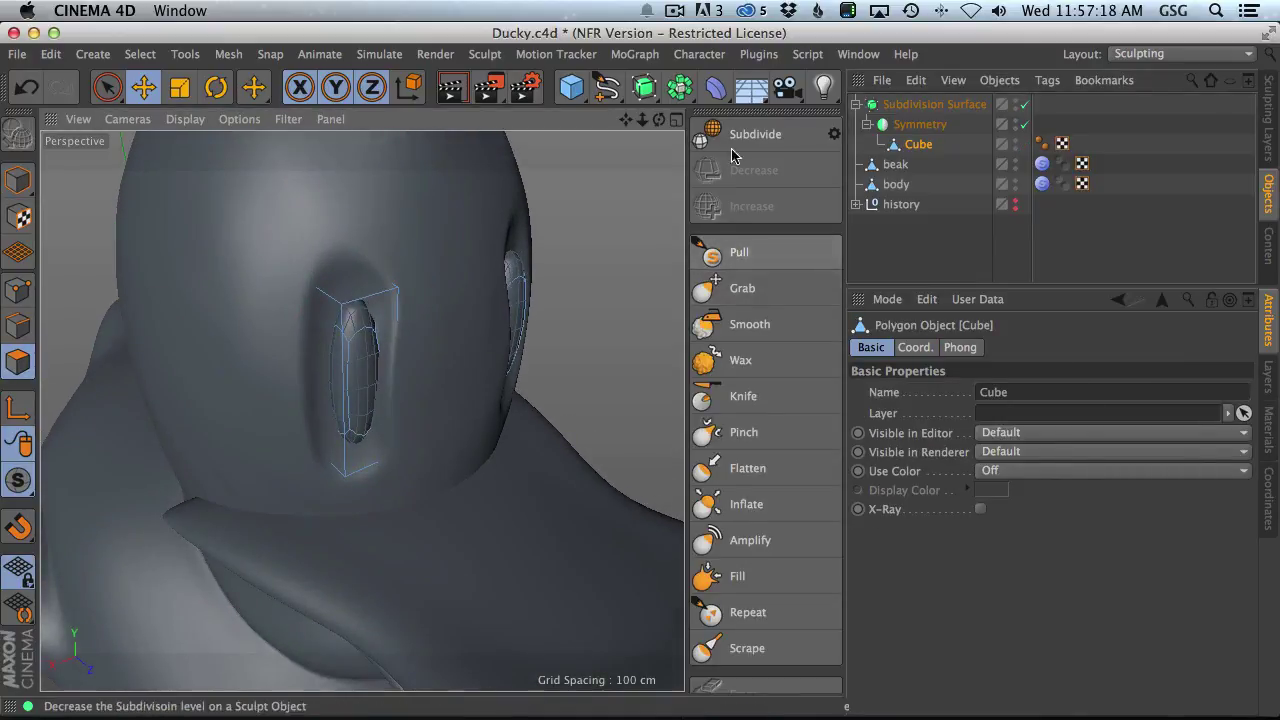
key("k")
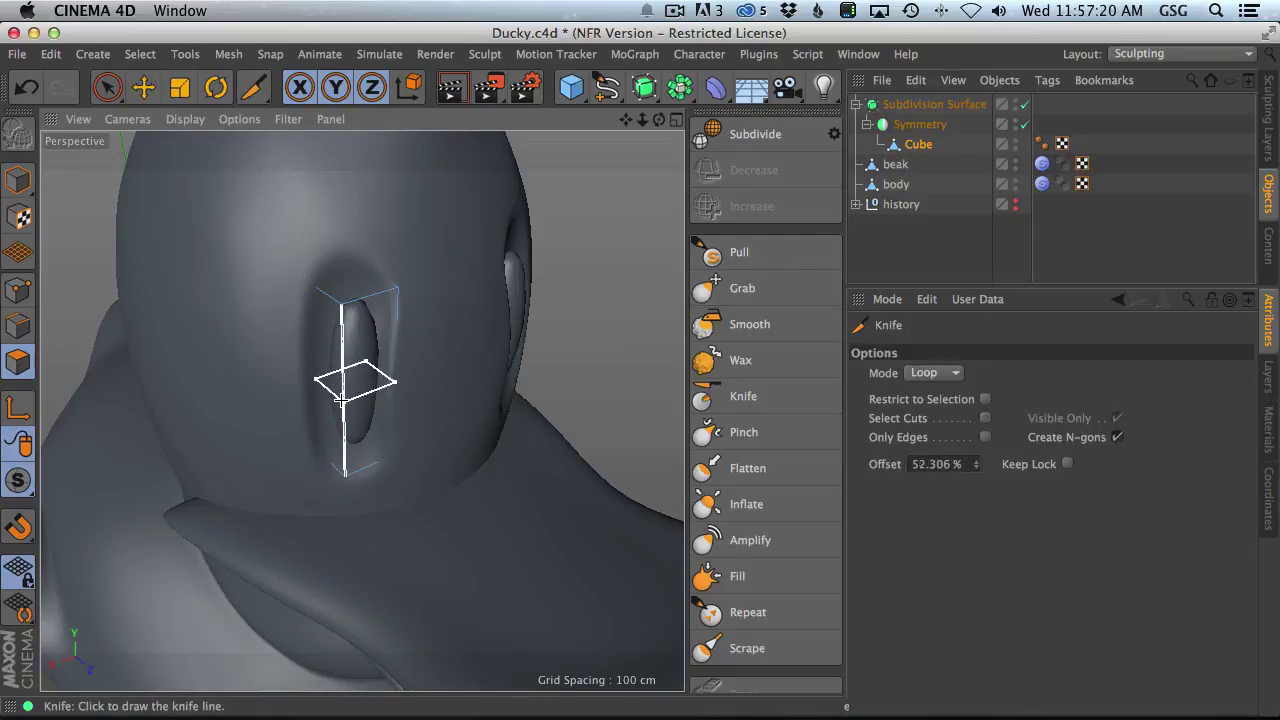
left_click(340, 400)
left_click(341, 340)
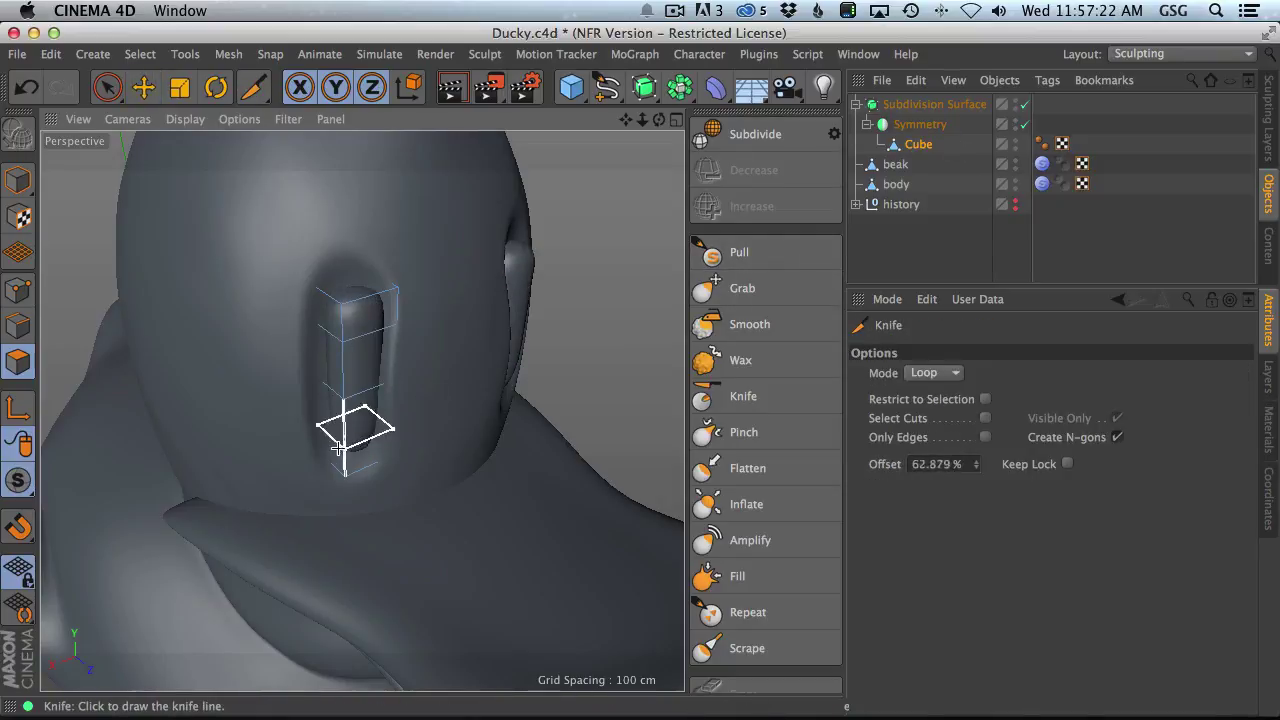
left_click_drag(398, 427, 402, 355, "alt")
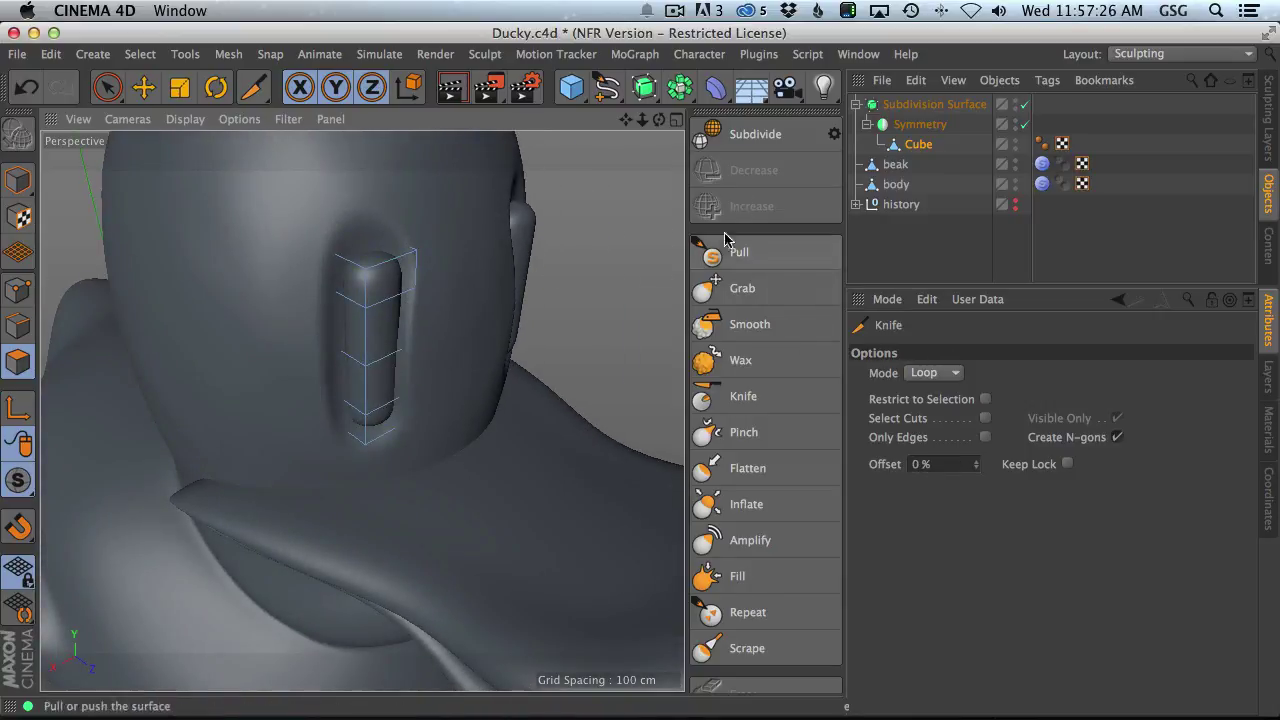
- Reshape the eye cube with the Grab brush, widening its sides and lower end to fill the curved eye socket
left_click(764, 283)
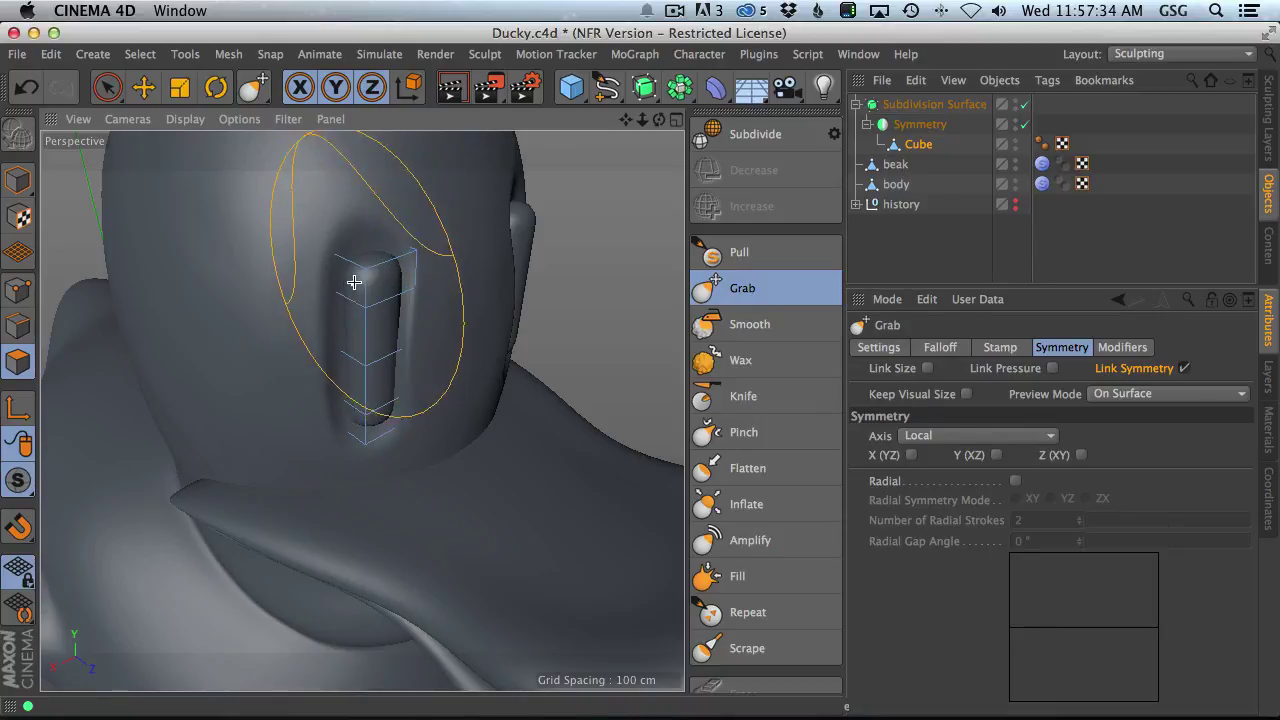
mouse_move(366, 286)
left_mouse_down()
mouse_move(364, 272)
mouse_move(274, 277)
mouse_move(352, 246)
mouse_move(419, 251)
left_mouse_up()
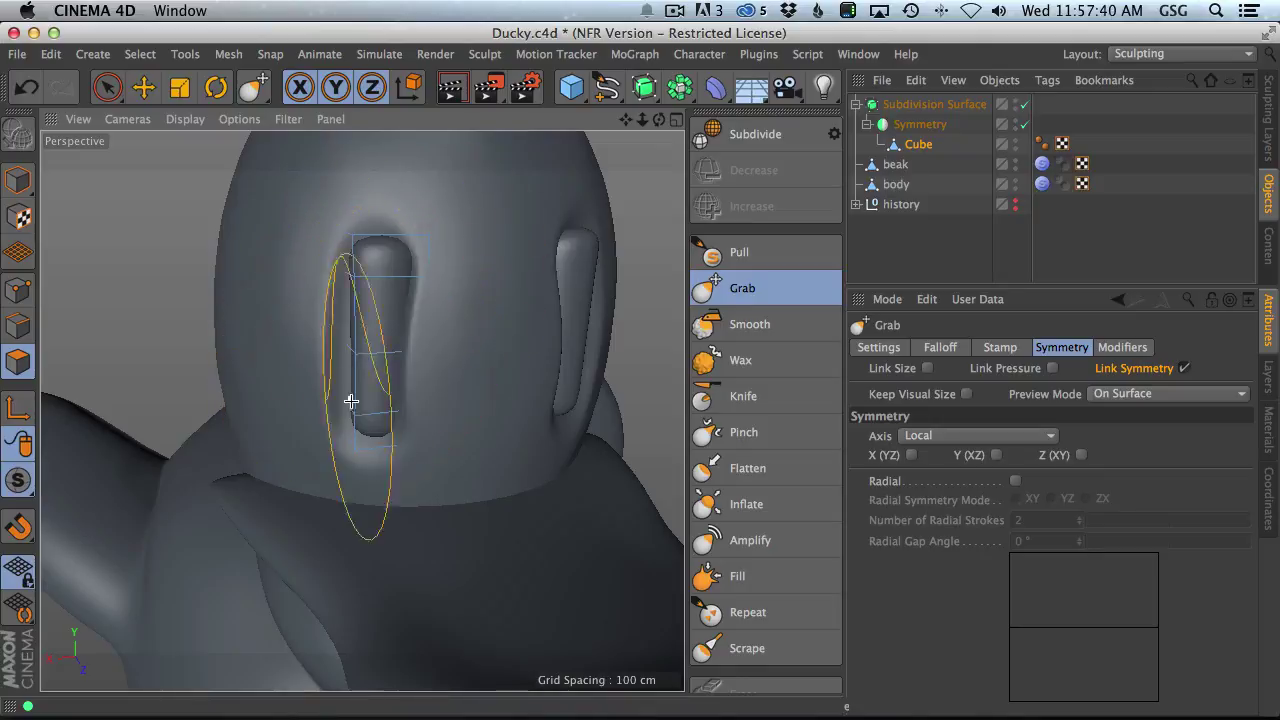
left_click_drag(351, 400, 334, 423)
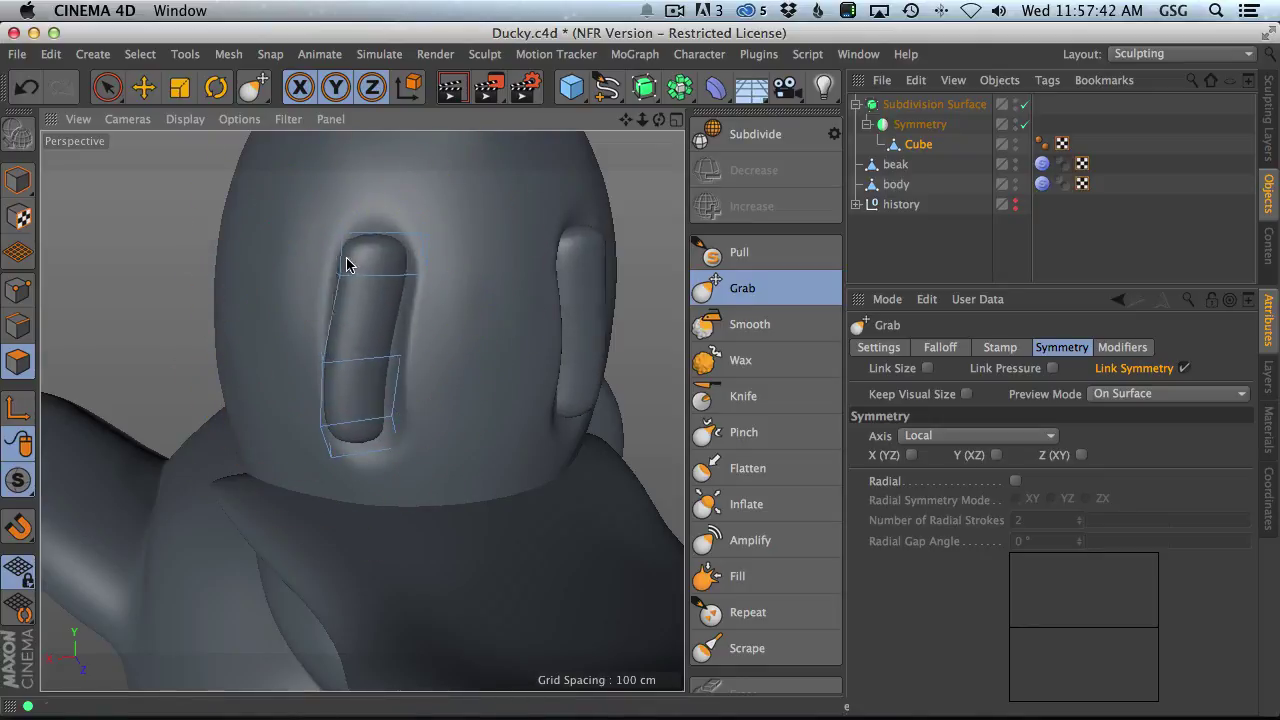
middle_click_drag(356, 422, 270, 448)
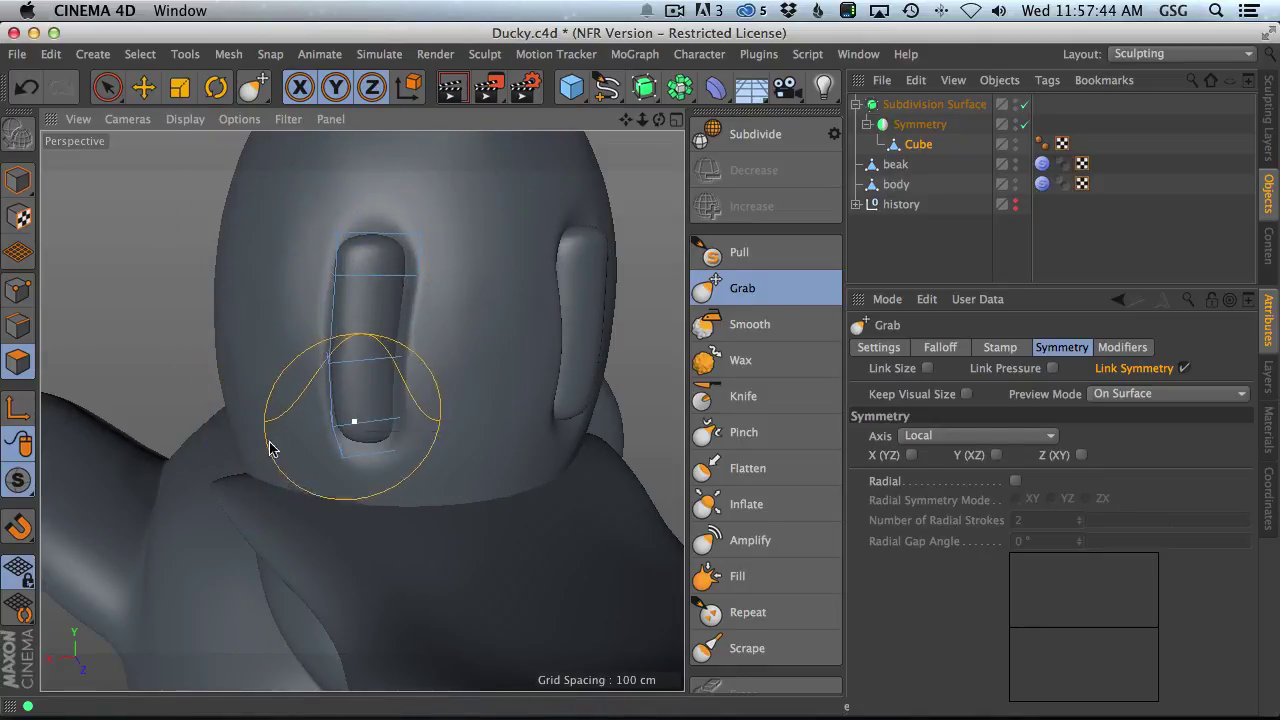
left_click_drag(393, 383, 390, 413, "alt")
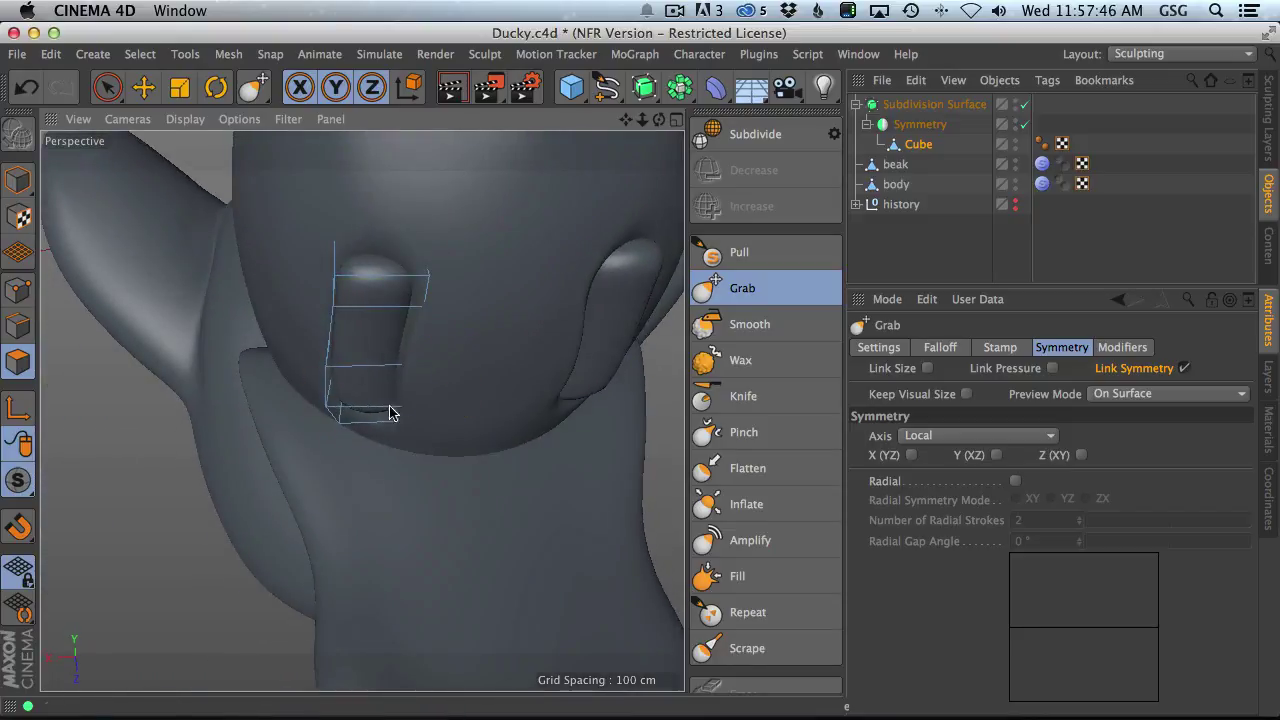
left_click_drag(423, 316, 412, 343)
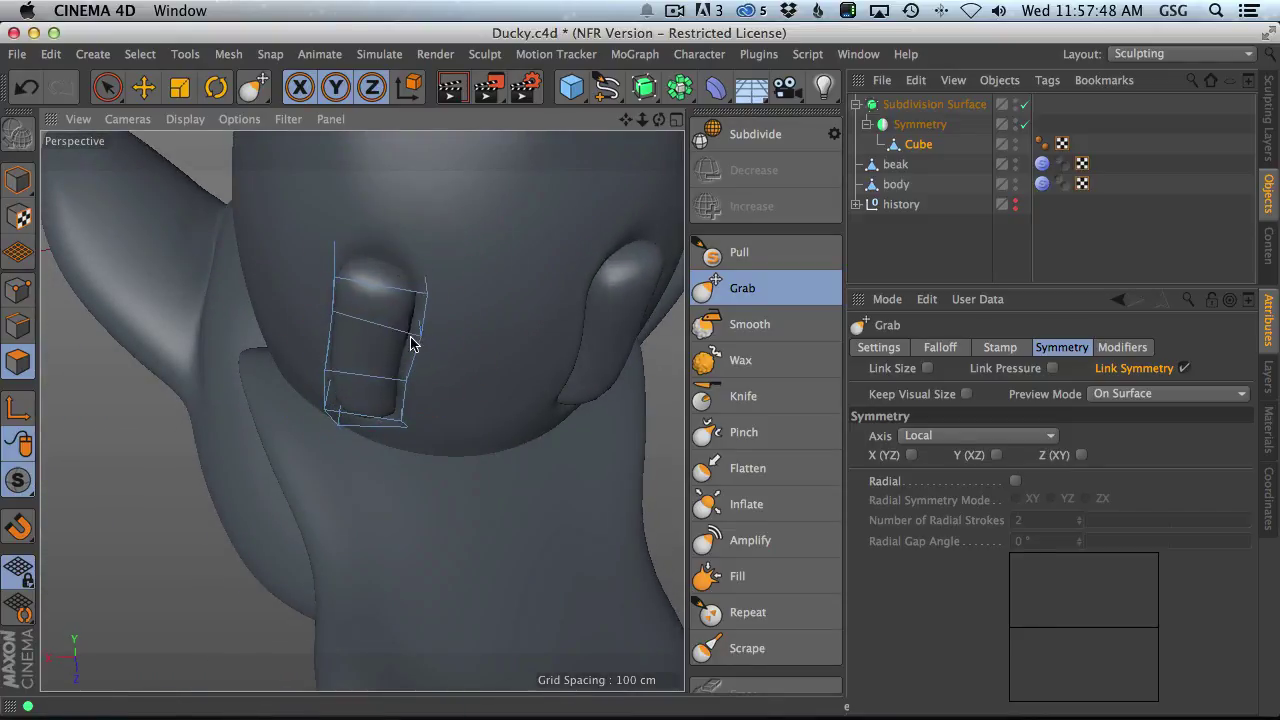
mouse_move(420, 393)
left_mouse_down("alt")
mouse_move(423, 200)
mouse_move(374, 220)
mouse_move(350, 324)
mouse_move(594, 337)
mouse_move(400, 343)
mouse_move(352, 358)
left_mouse_up("alt")
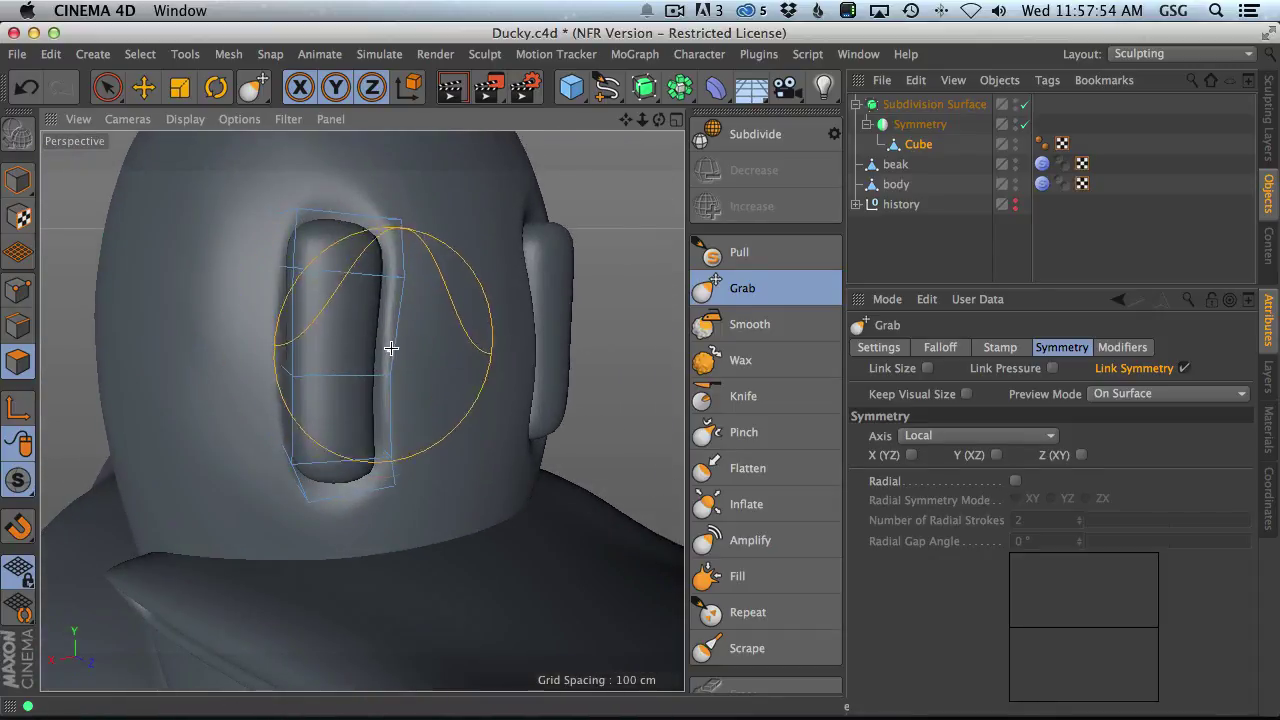
- Subdivide the eye cube's polygons into a denser mesh
right_click(412, 345)
mouse_move(501, 706)
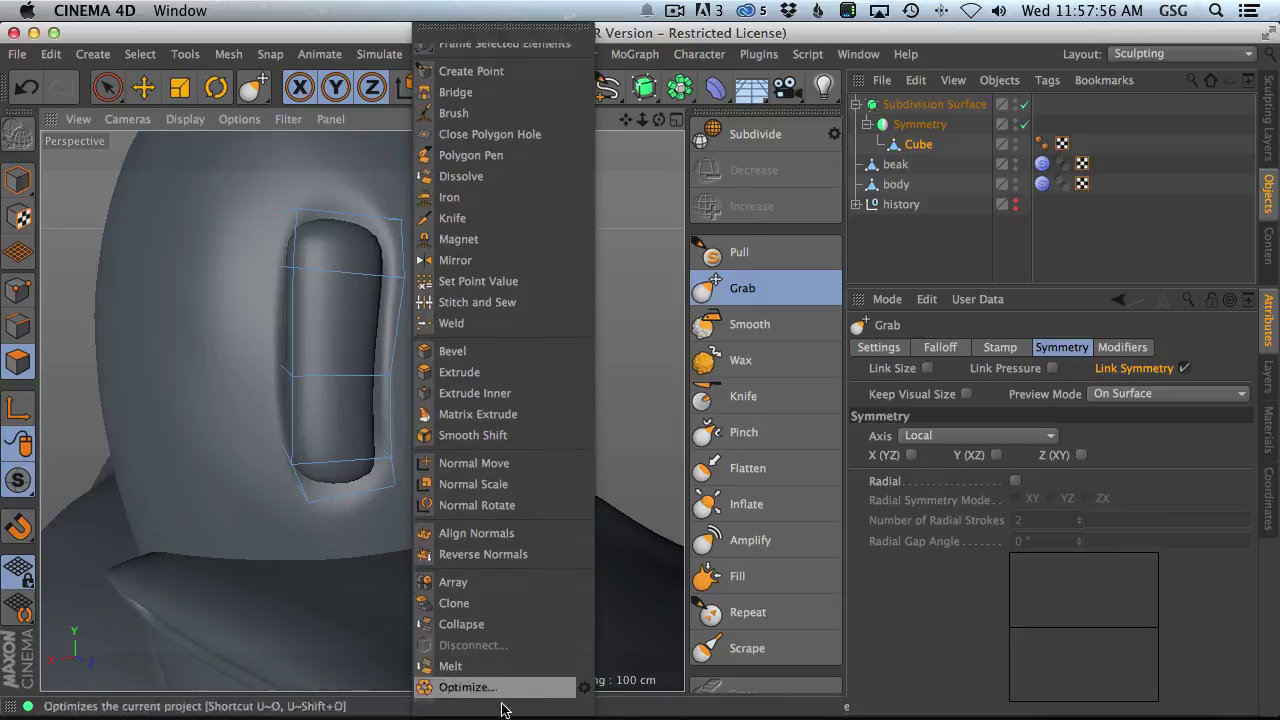
left_click(495, 602)
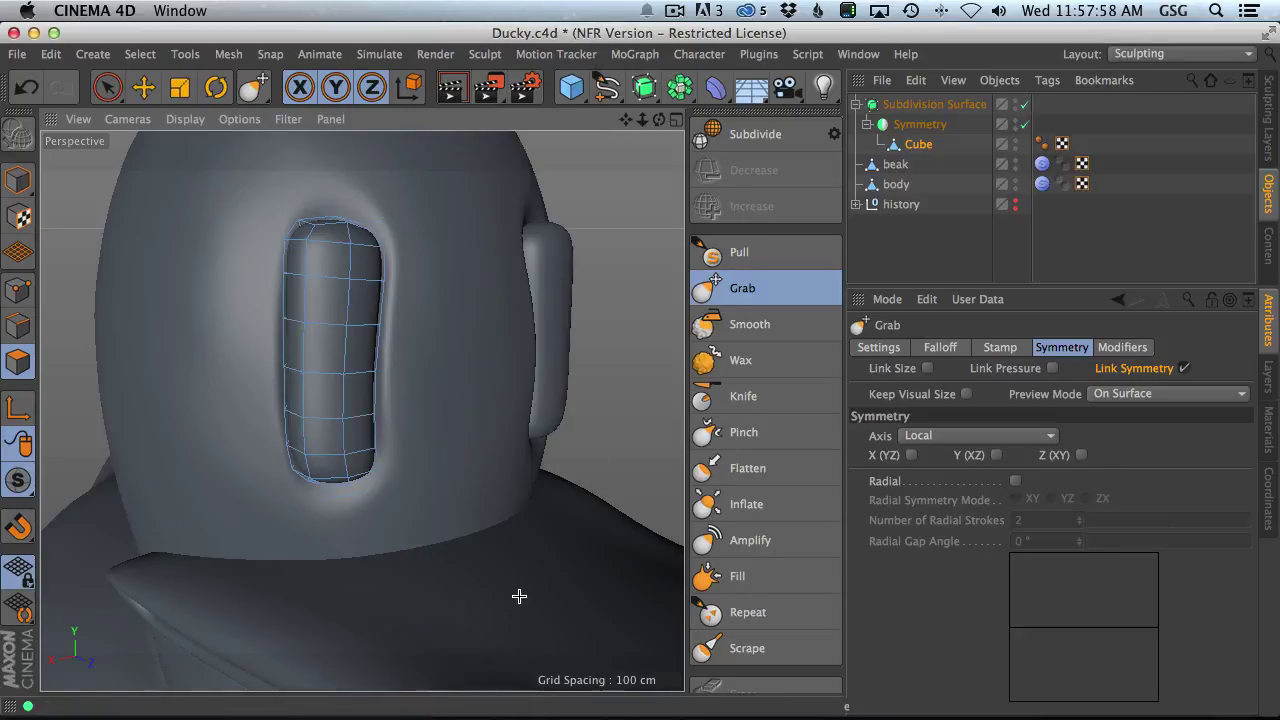
left_click_drag(415, 271, 654, 309, "alt")
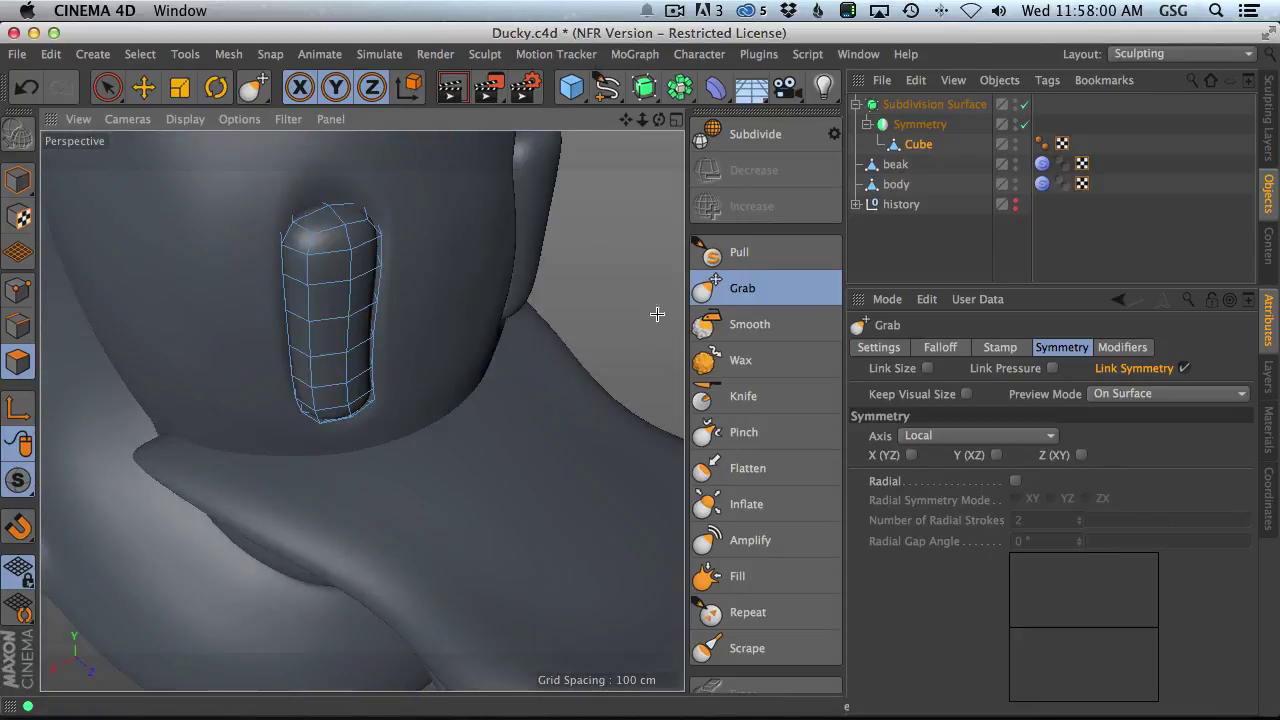
- Puff out the upper and lower parts of the eye with the Inflate brush so it fills the socket
left_click(746, 504)
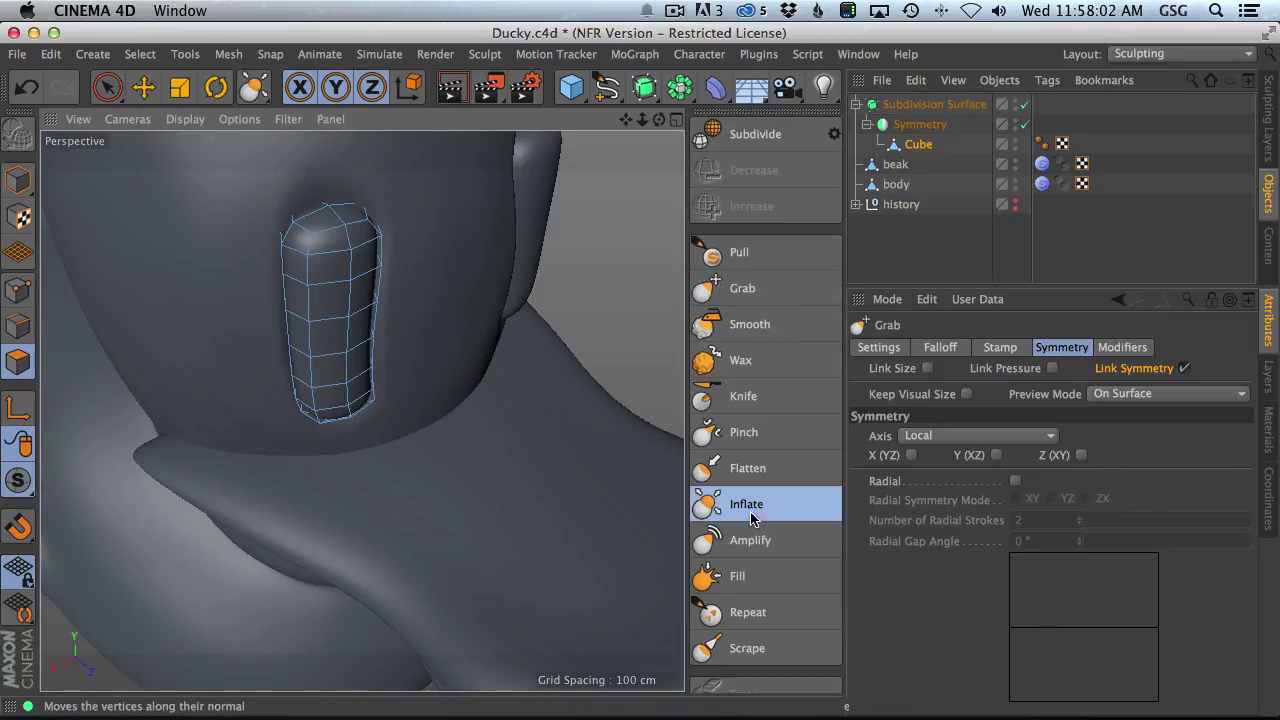
left_click_drag(400, 400, 361, 305, "alt")
left_click_drag(305, 220, 315, 250, "alt")
middle_click_drag(315, 250, 342, 249)
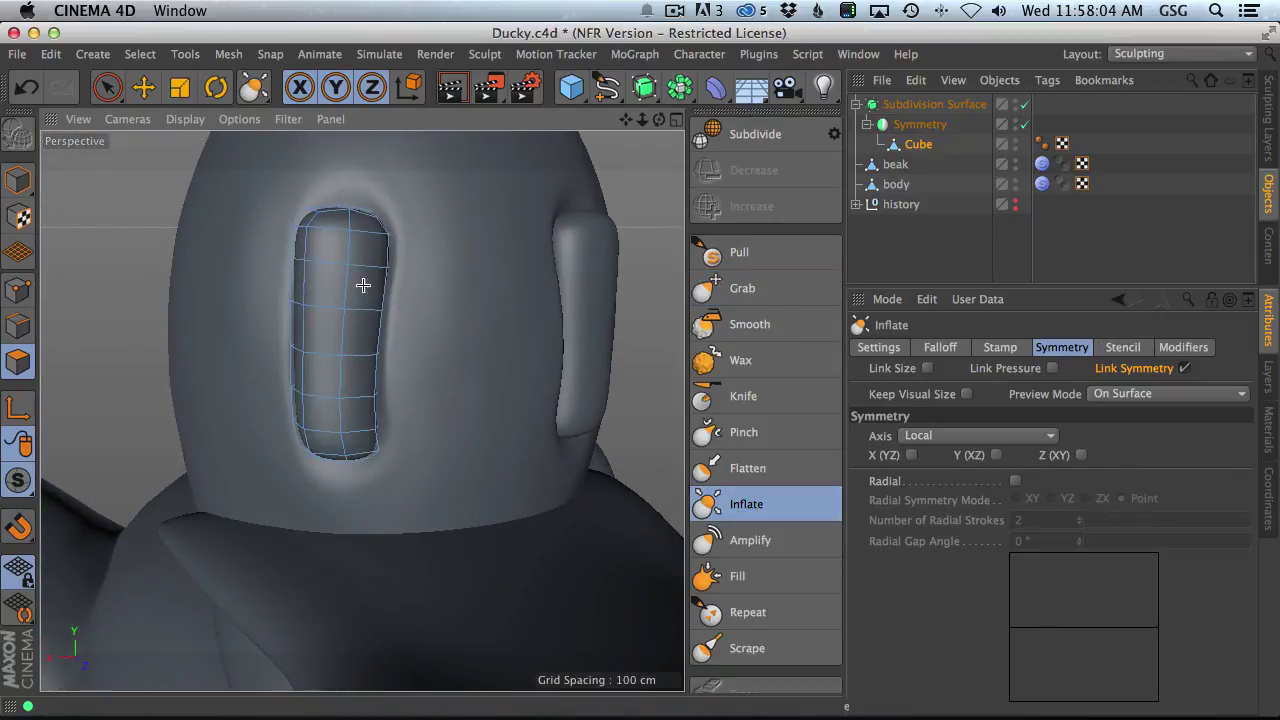
left_click_drag(362, 238, 334, 246, "alt")
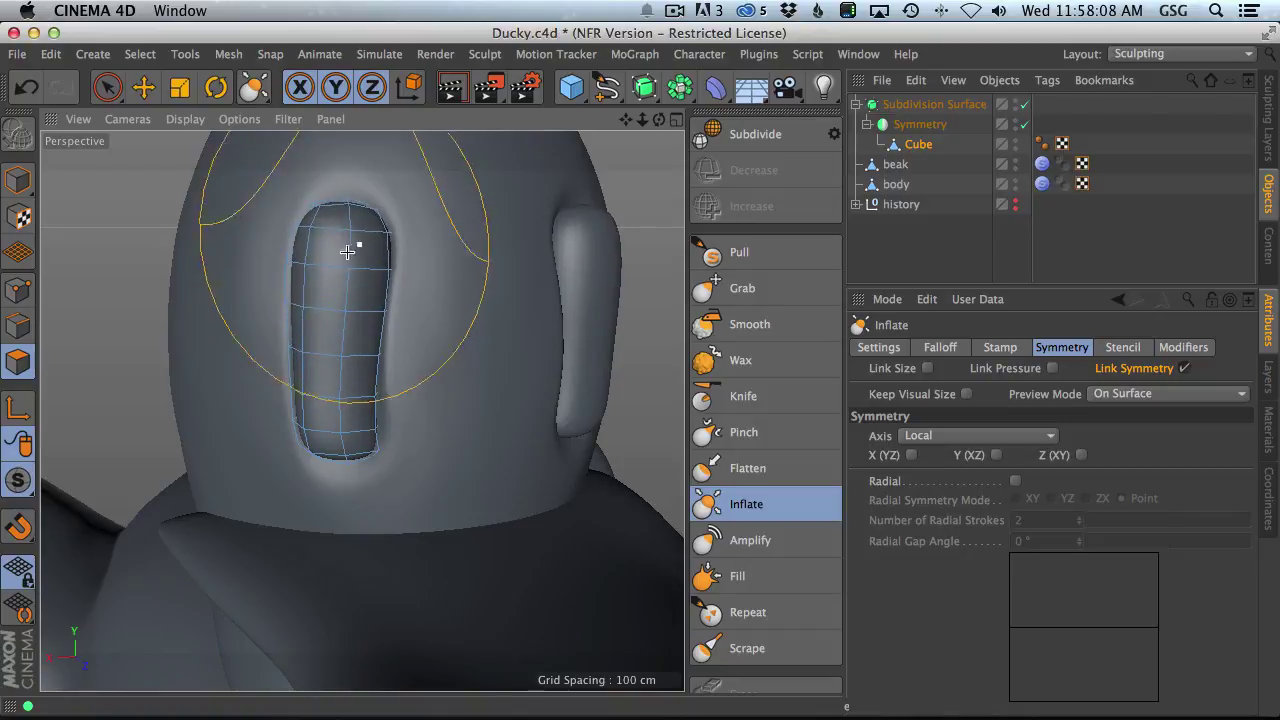
left_click_drag(342, 287, 337, 251, "alt")
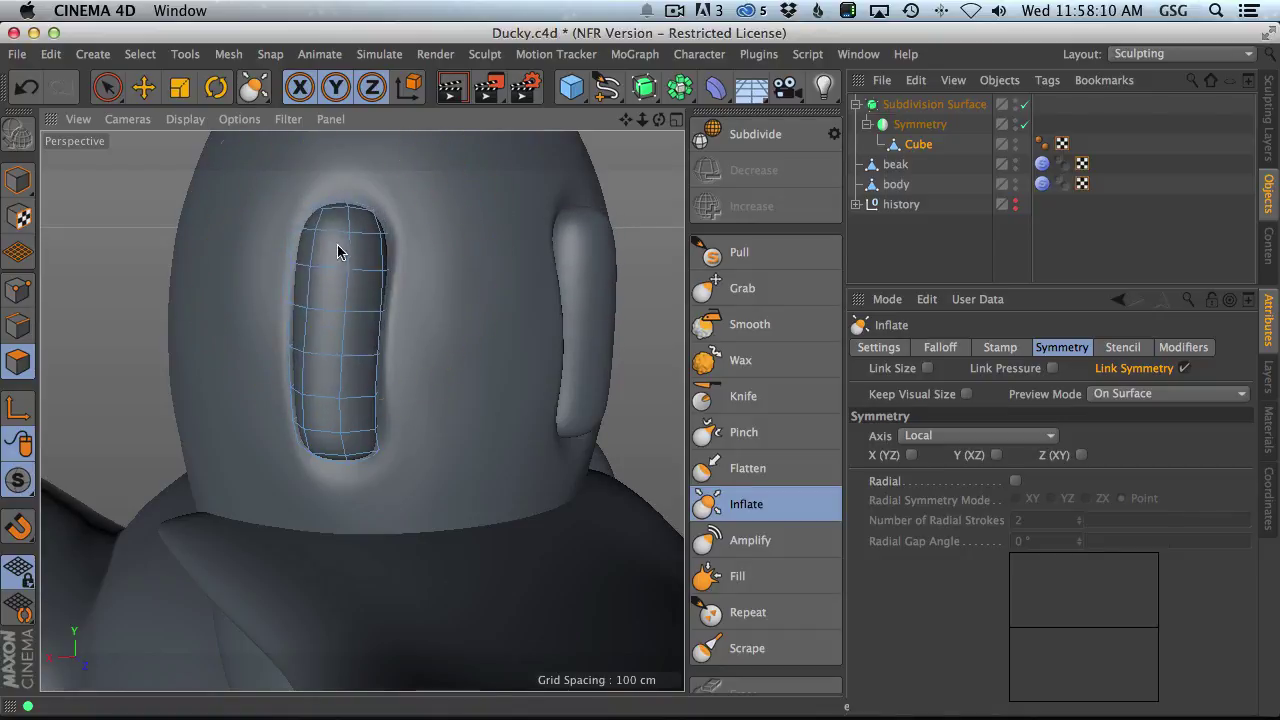
left_click_drag(309, 423, 386, 414, "alt")
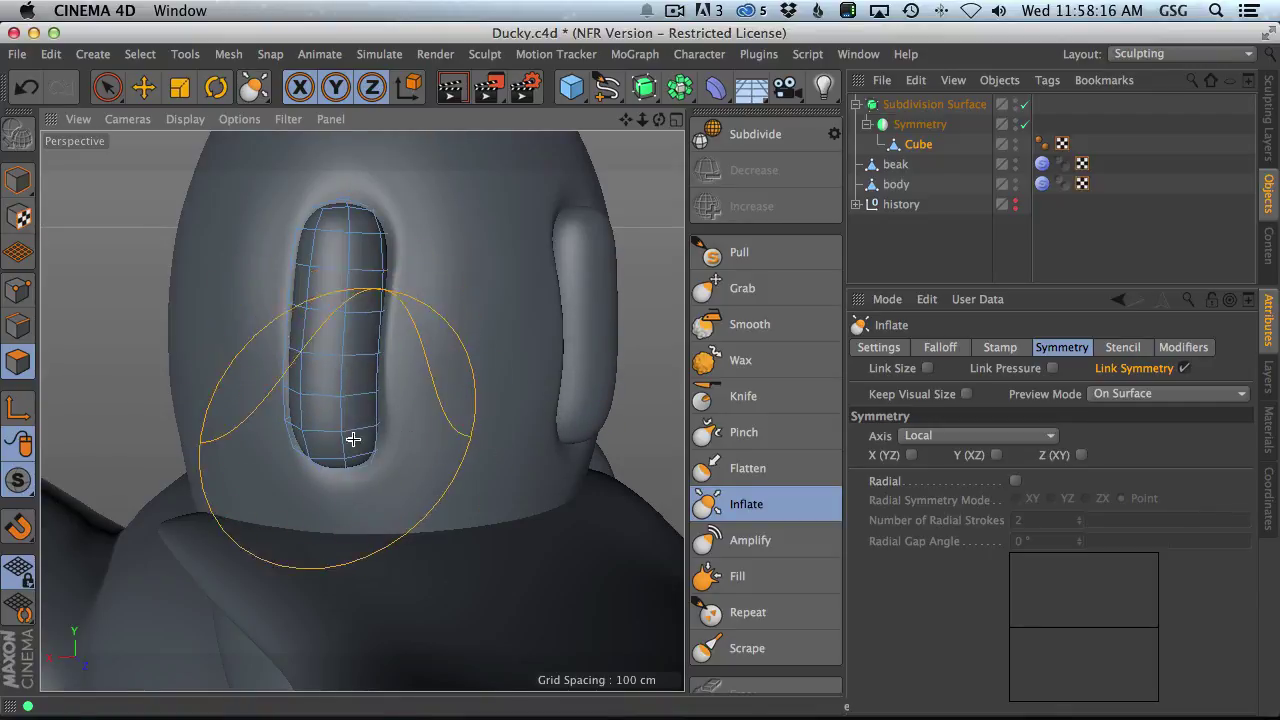
mouse_move(340, 423)
left_mouse_down("alt")
mouse_move(380, 403)
mouse_move(297, 386)
left_mouse_up("alt")
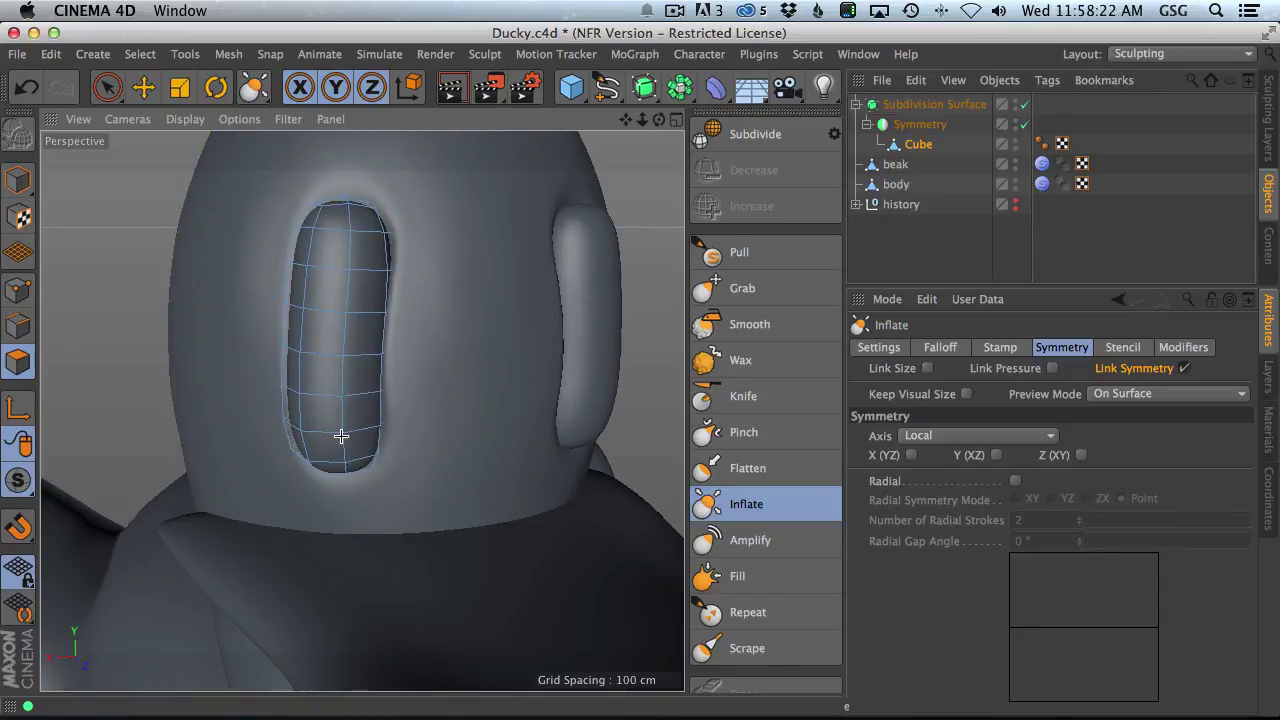
left_click_drag(363, 366, 423, 334, "alt")
right_click_drag(423, 334, 336, 356, "alt")
left_click_drag(336, 356, 358, 288, "alt")
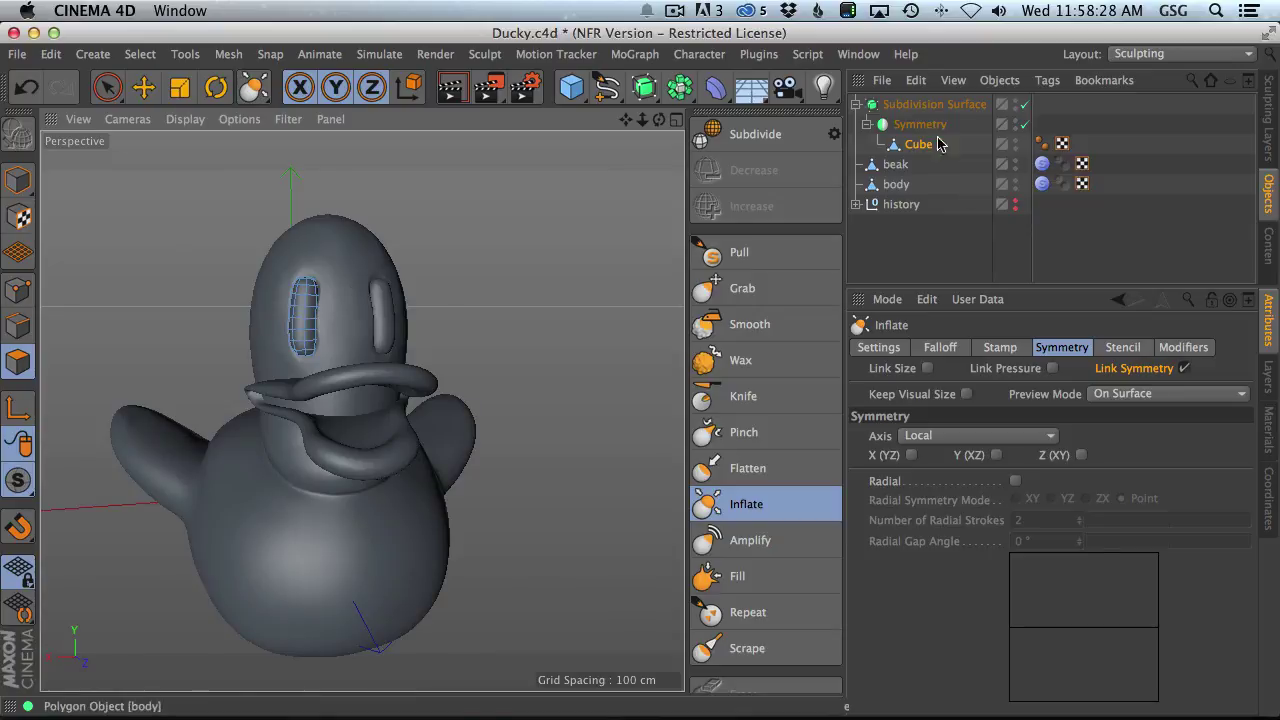
- Select the body in model mode and smooth the face between the eyes and above the beak with the Smooth brush
left_click(895, 164)
left_click(896, 184)
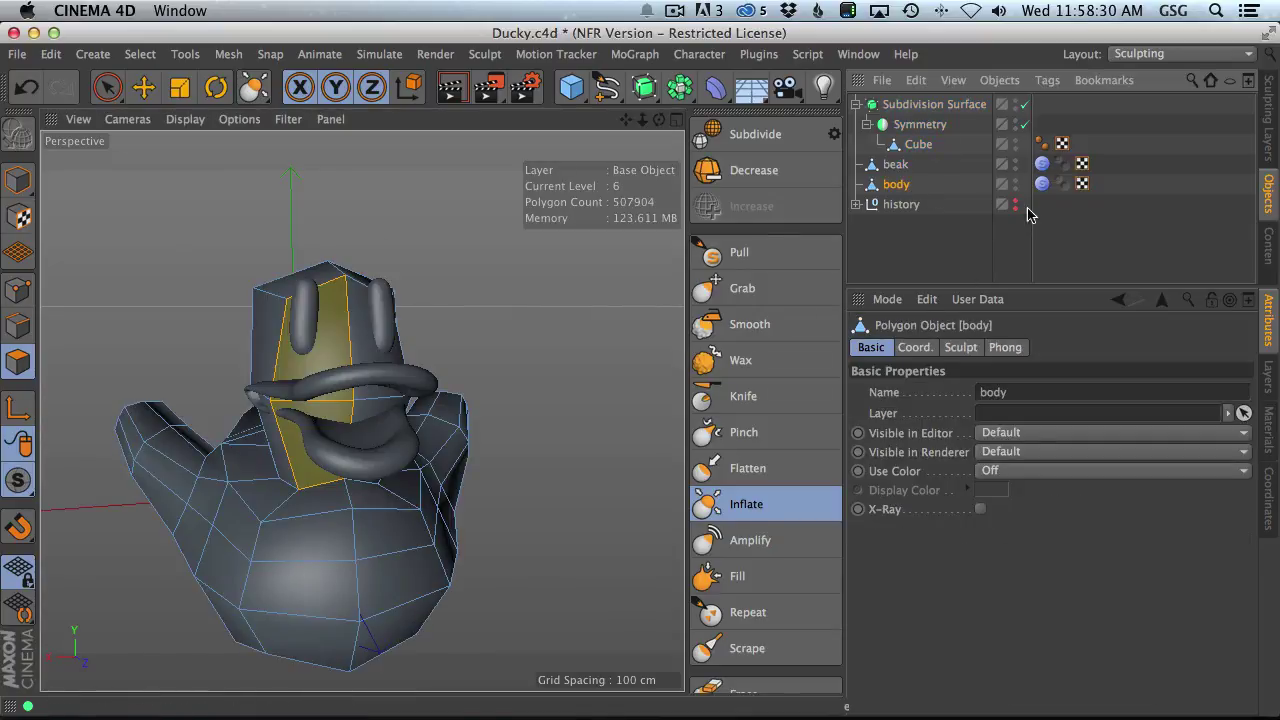
left_click(18, 180)
scroll(300, 400, "up", 3)
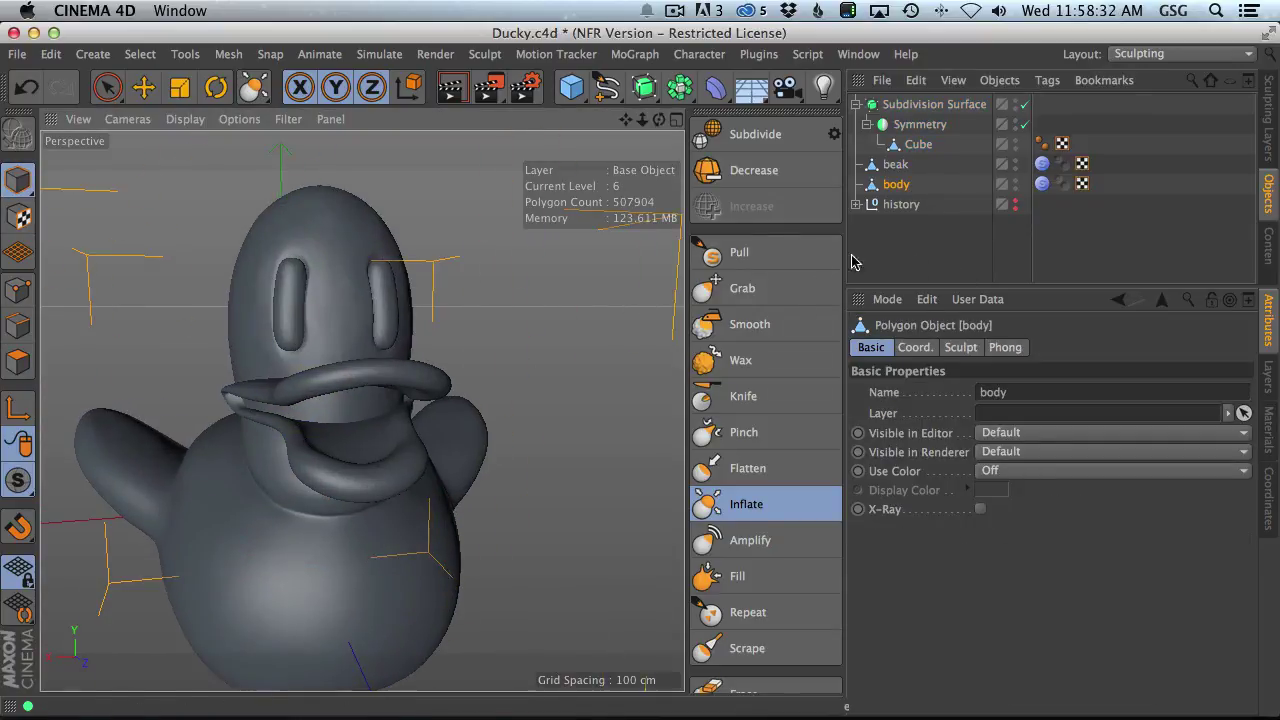
left_click(785, 312)
middle_click_drag(337, 280, 204, 307)
left_click_drag(343, 306, 345, 348)
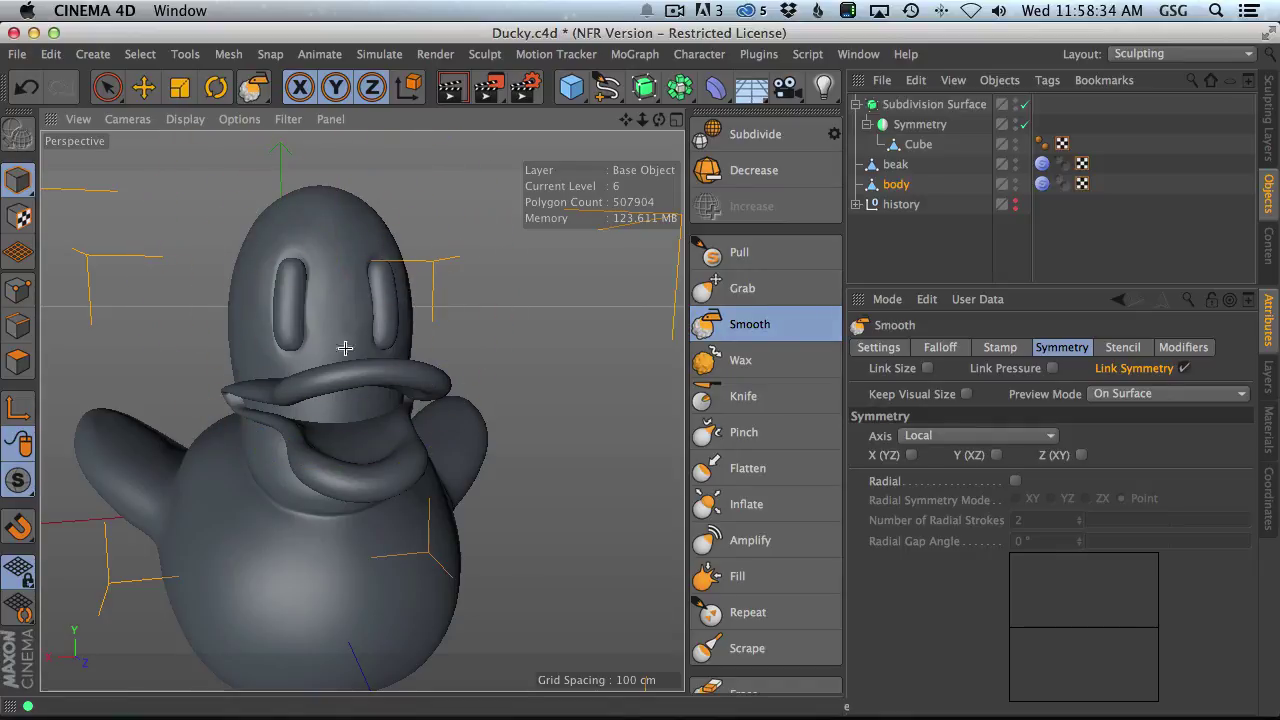
mouse_move(271, 286)
left_mouse_down("alt")
mouse_move(386, 314)
mouse_move(414, 337)
mouse_move(380, 277)
left_mouse_up("alt")
scroll(428, 314, "up", 3)
scroll(385, 300, "down", 5)
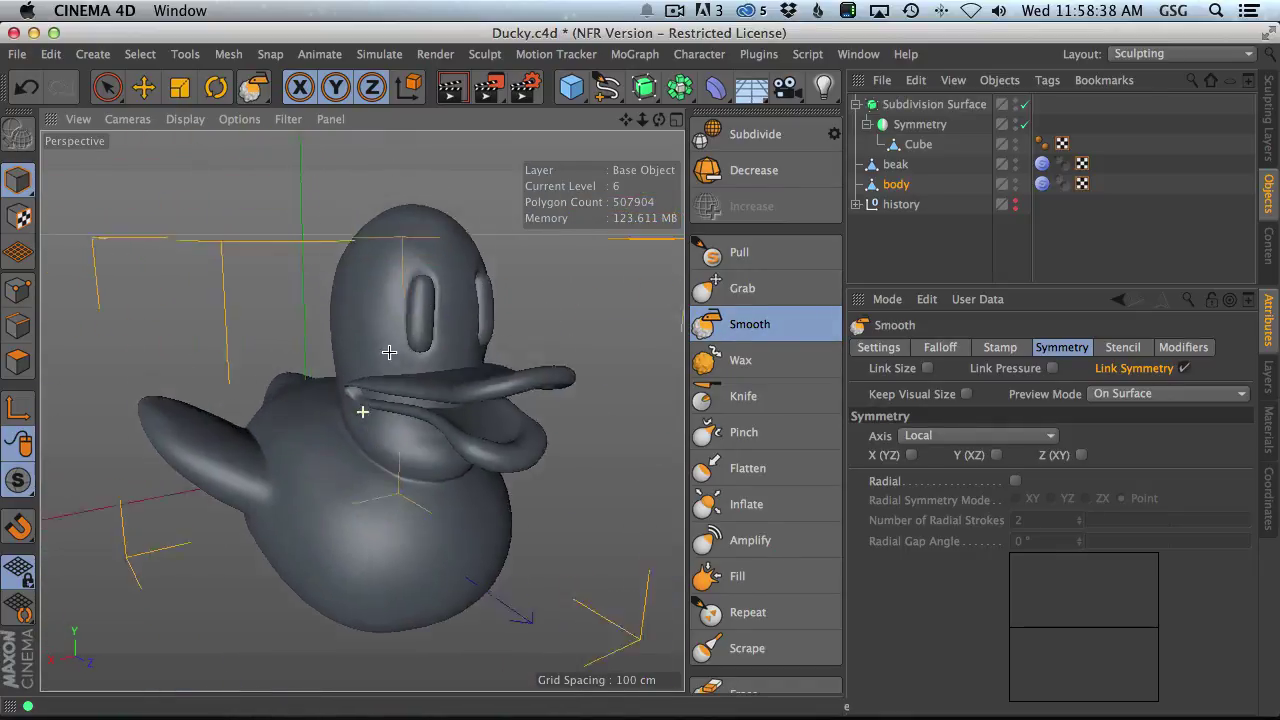
left_click_drag(439, 364, 413, 293)
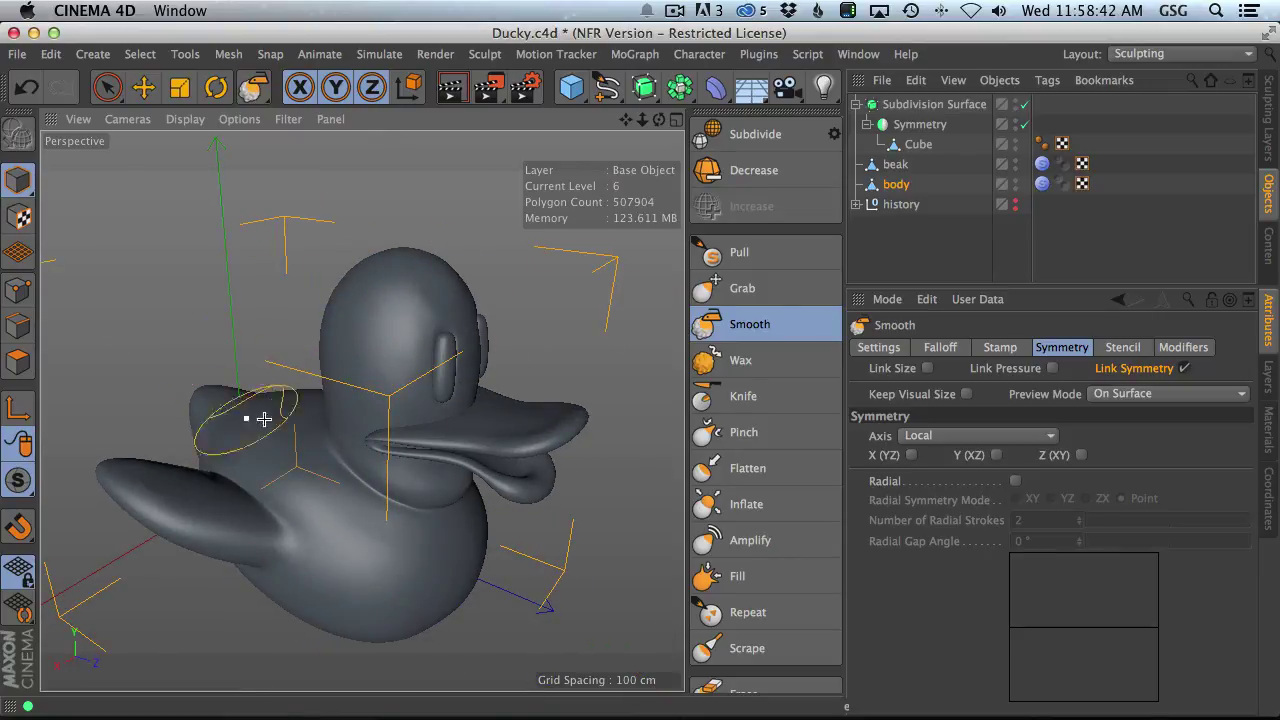
- Fill the uneven patches on the duck's rear below the tail with the Wax brush, using X (YZ) symmetry
mouse_move(263, 419)
left_mouse_down("alt")
mouse_move(594, 377)
mouse_move(337, 343)
mouse_move(266, 409)
mouse_move(306, 423)
mouse_move(449, 320)
left_mouse_up("alt")
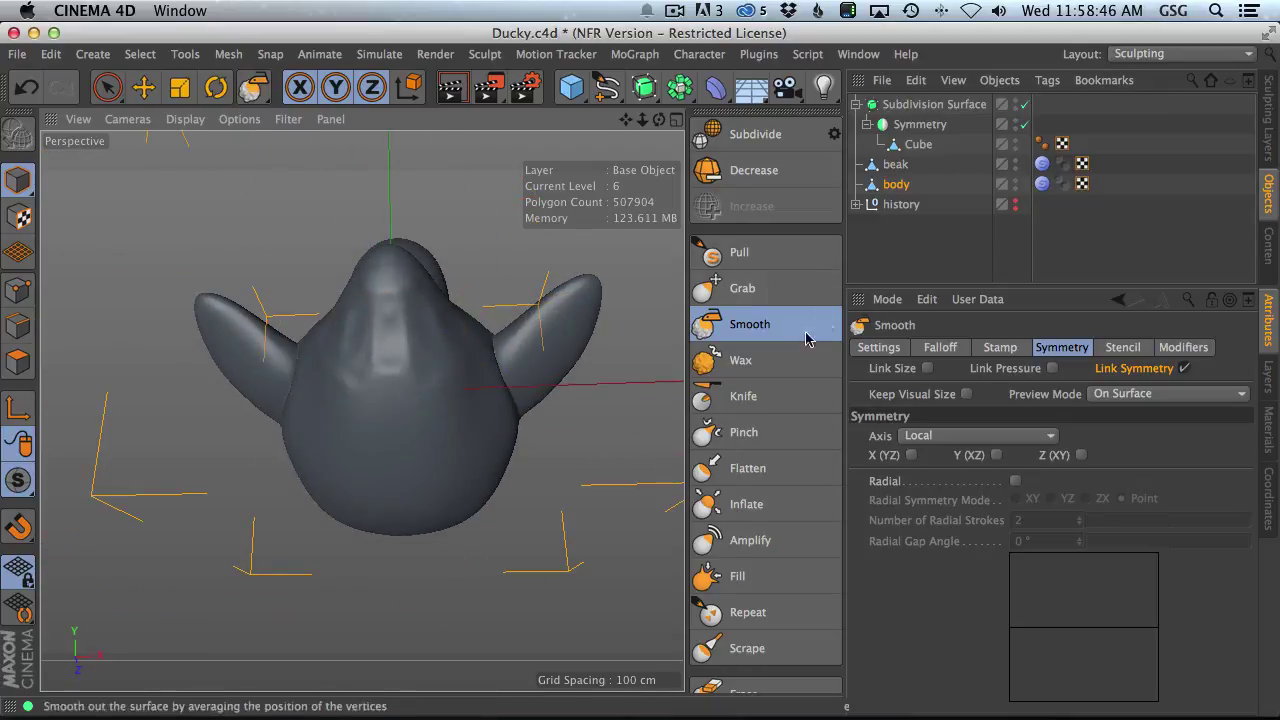
left_click(795, 360)
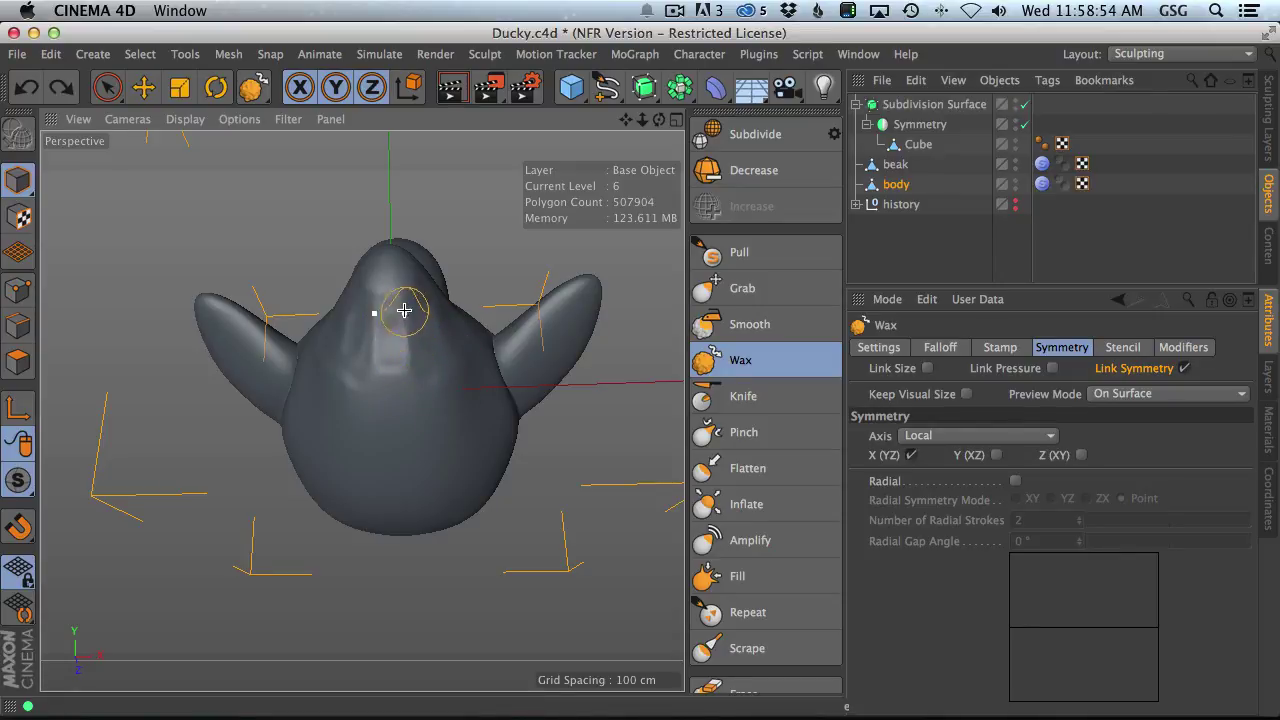
left_click_drag(404, 311, 418, 361)
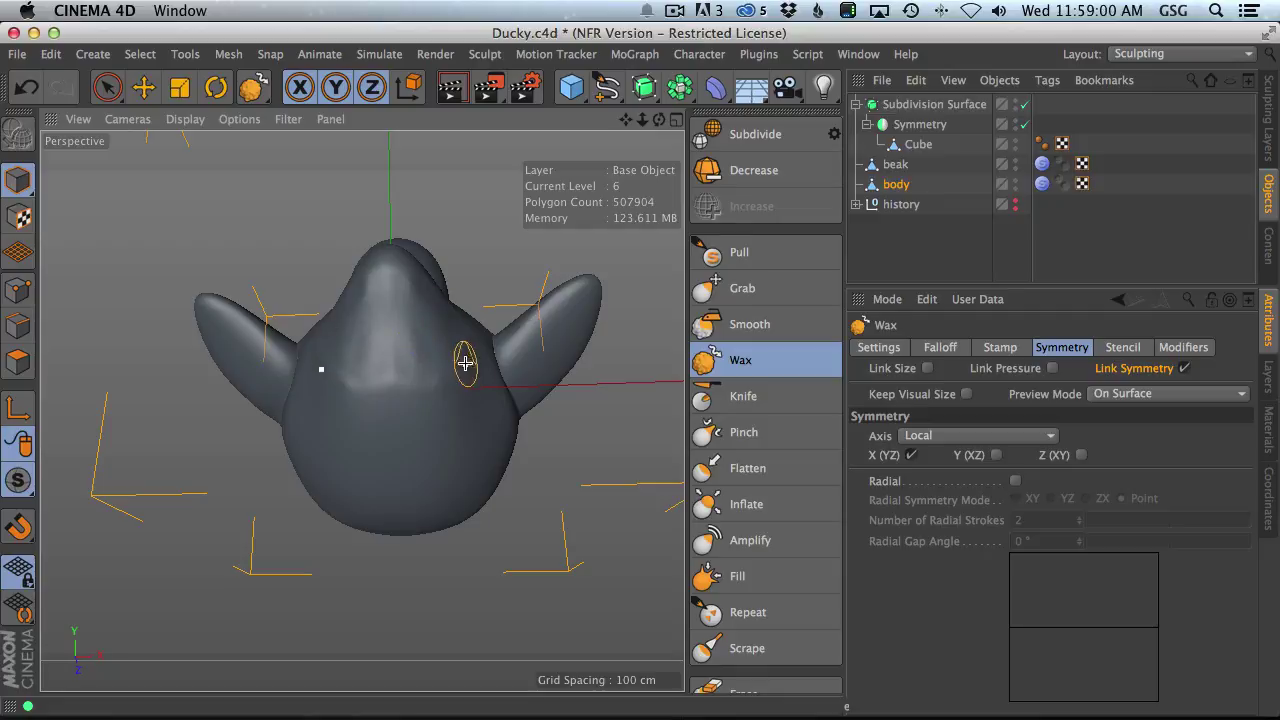
left_click_drag(461, 343, 393, 384, "alt")
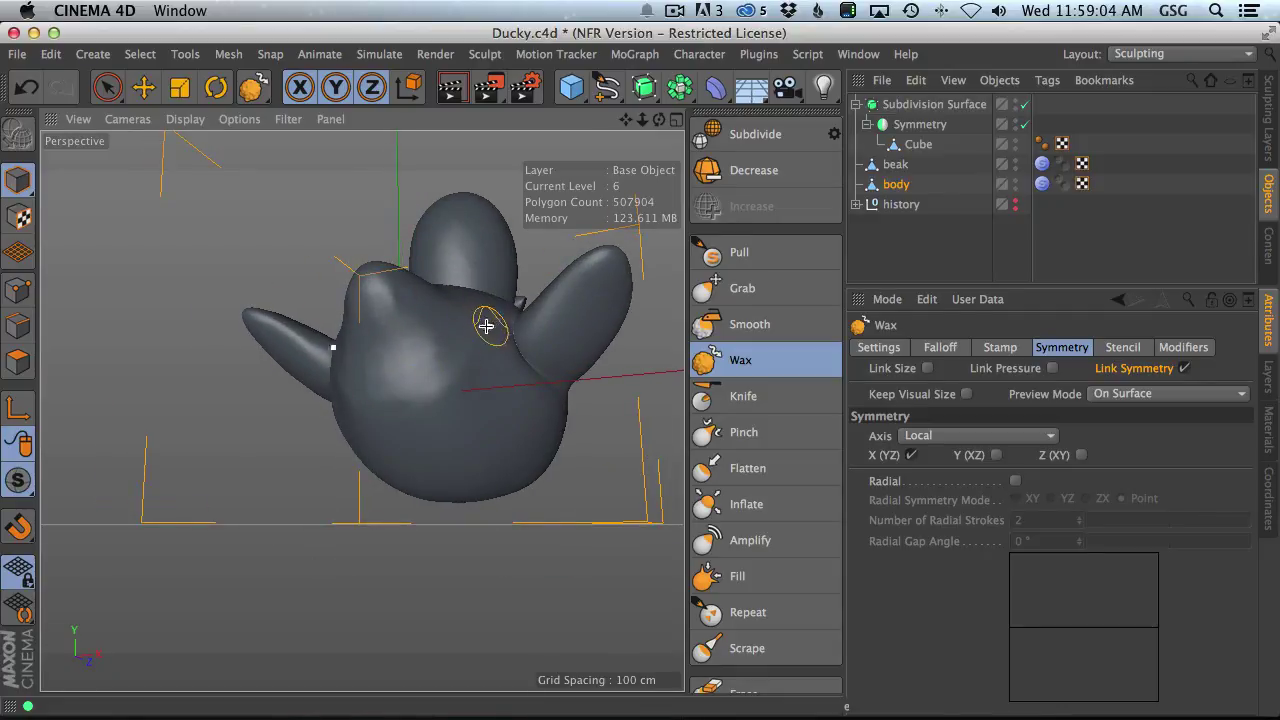
mouse_move(486, 326)
left_mouse_down("alt")
mouse_move(374, 386)
mouse_move(349, 334)
left_mouse_up("alt")
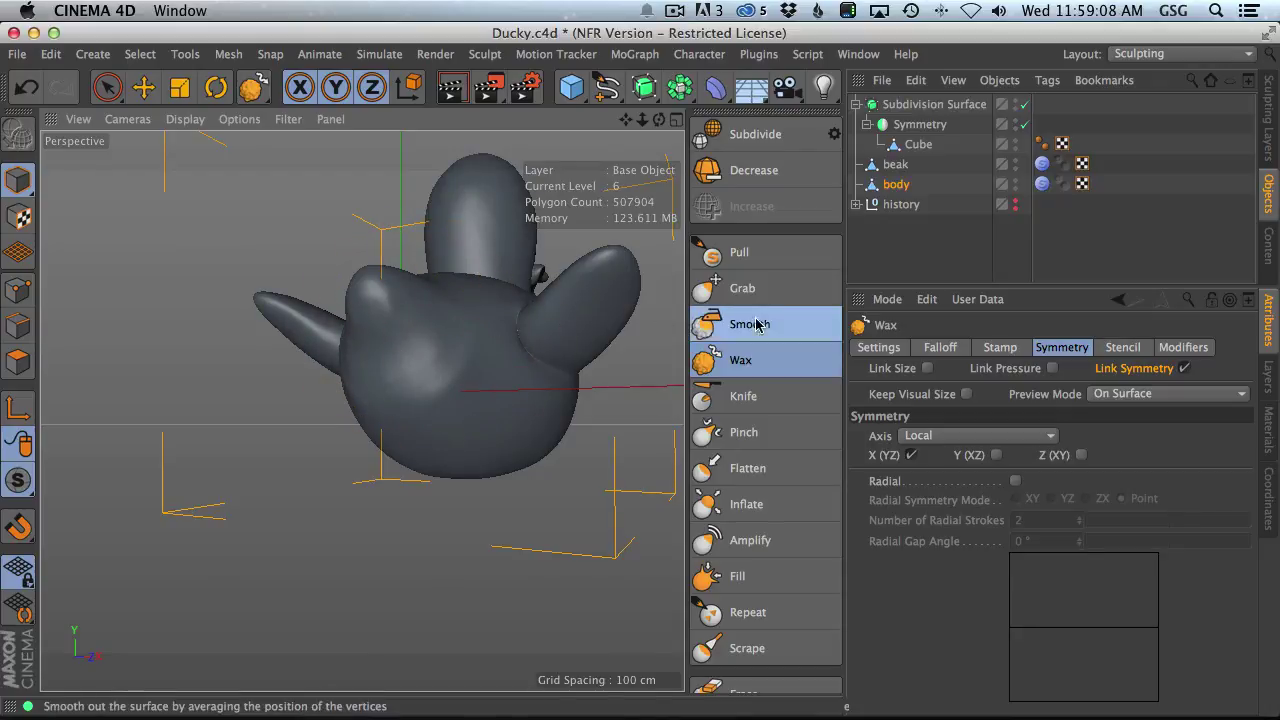
- Smooth the tail and rear of the body with the Smooth brush at 90.7% pressure, then reduce the brush size to 37.013
left_click(712, 324)
left_click(898, 349)
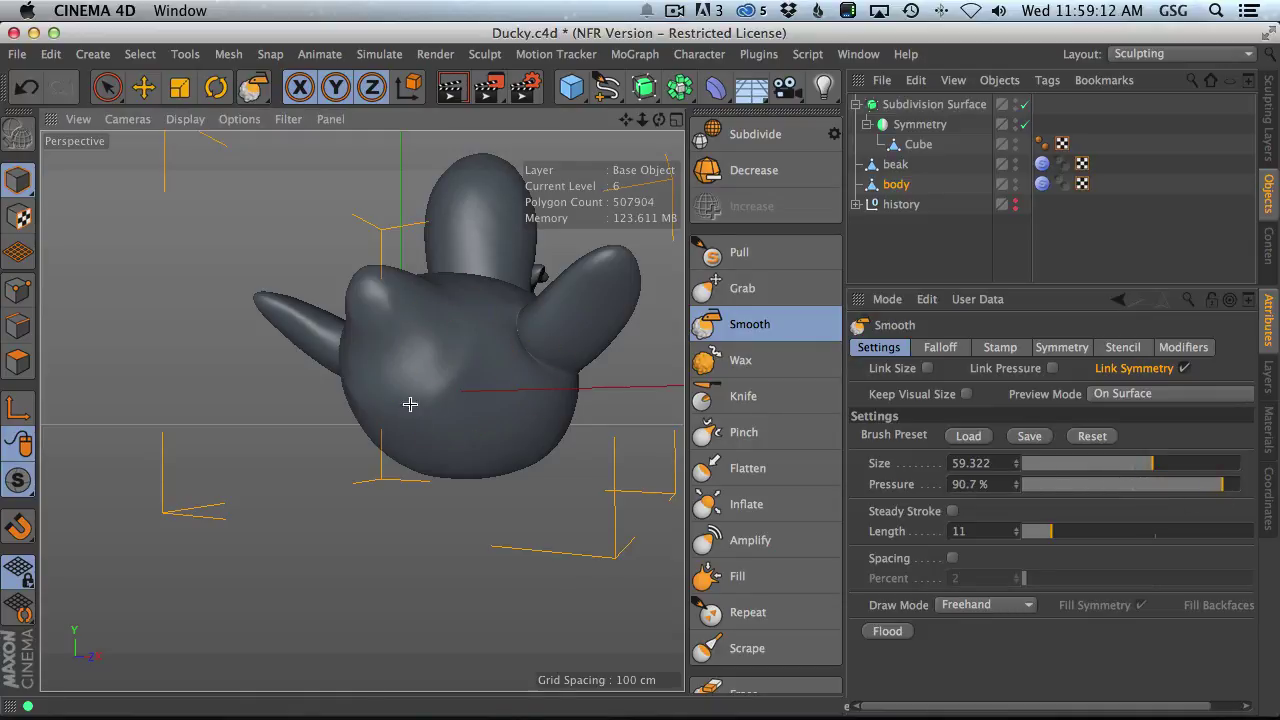
left_click_drag(362, 313, 402, 306)
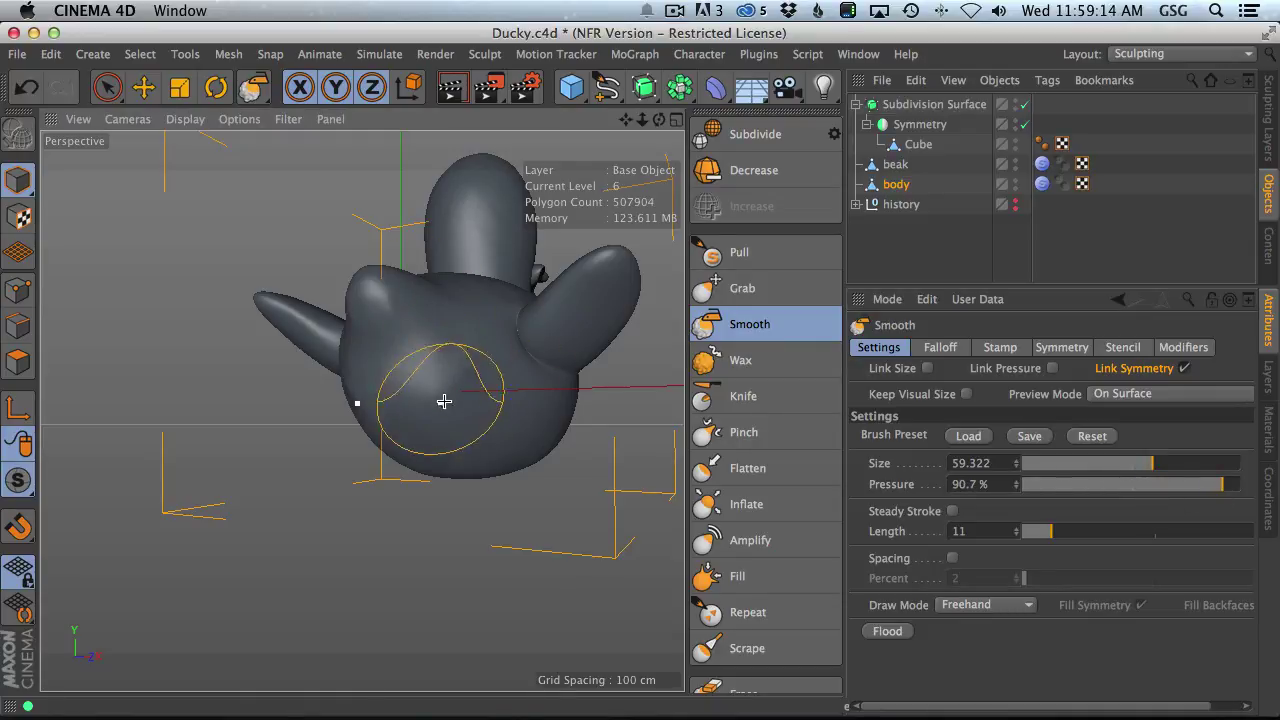
middle_click_drag(443, 395, 505, 391)
left_click_drag(433, 388, 417, 402)
middle_click_drag(463, 367, 370, 371)
- Switch to the Wax brush at 11.1% pressure and reduce its size to 20.86 over the duck's rear
left_click(790, 360)
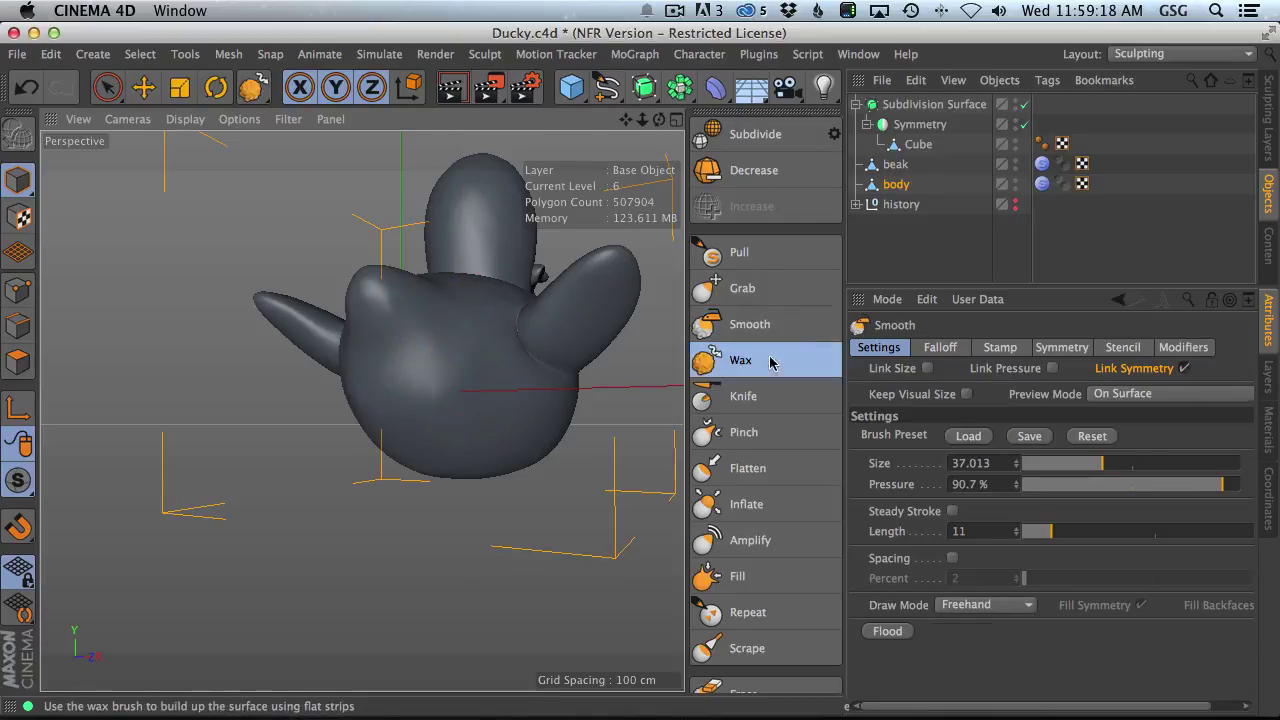
middle_click_drag(447, 388, 381, 400)
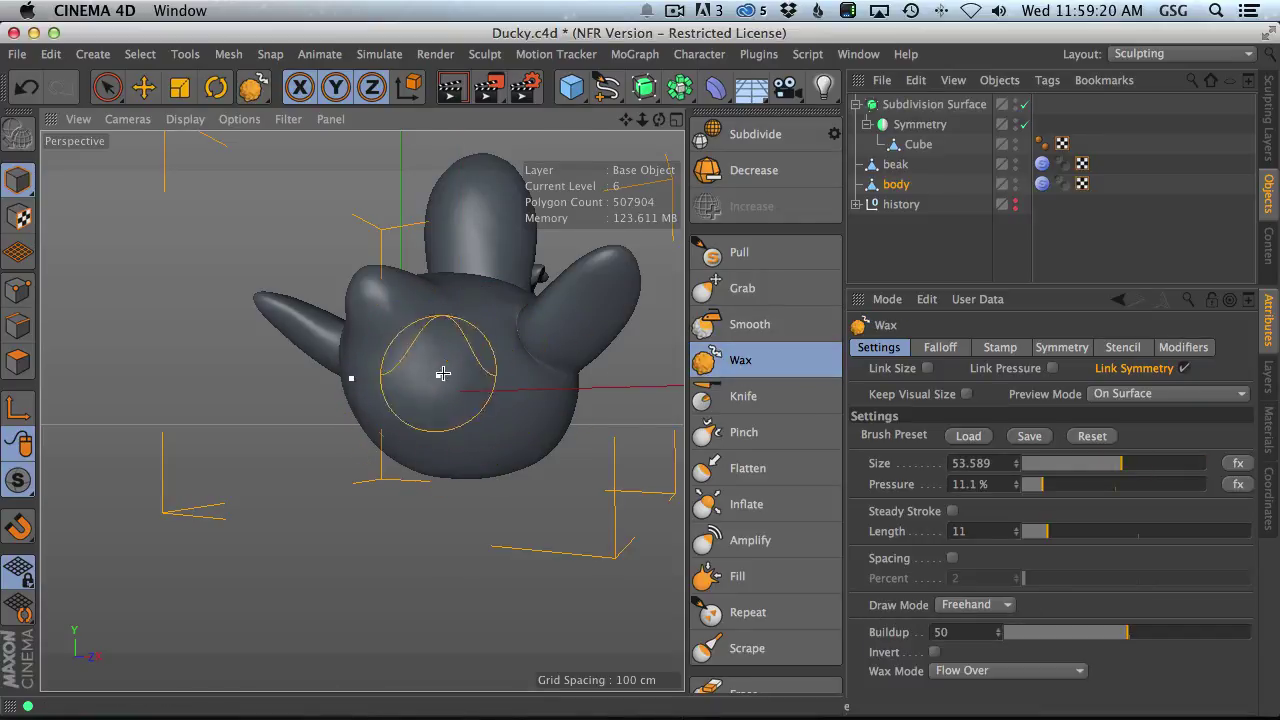
left_click_drag(458, 372, 357, 380, "alt")
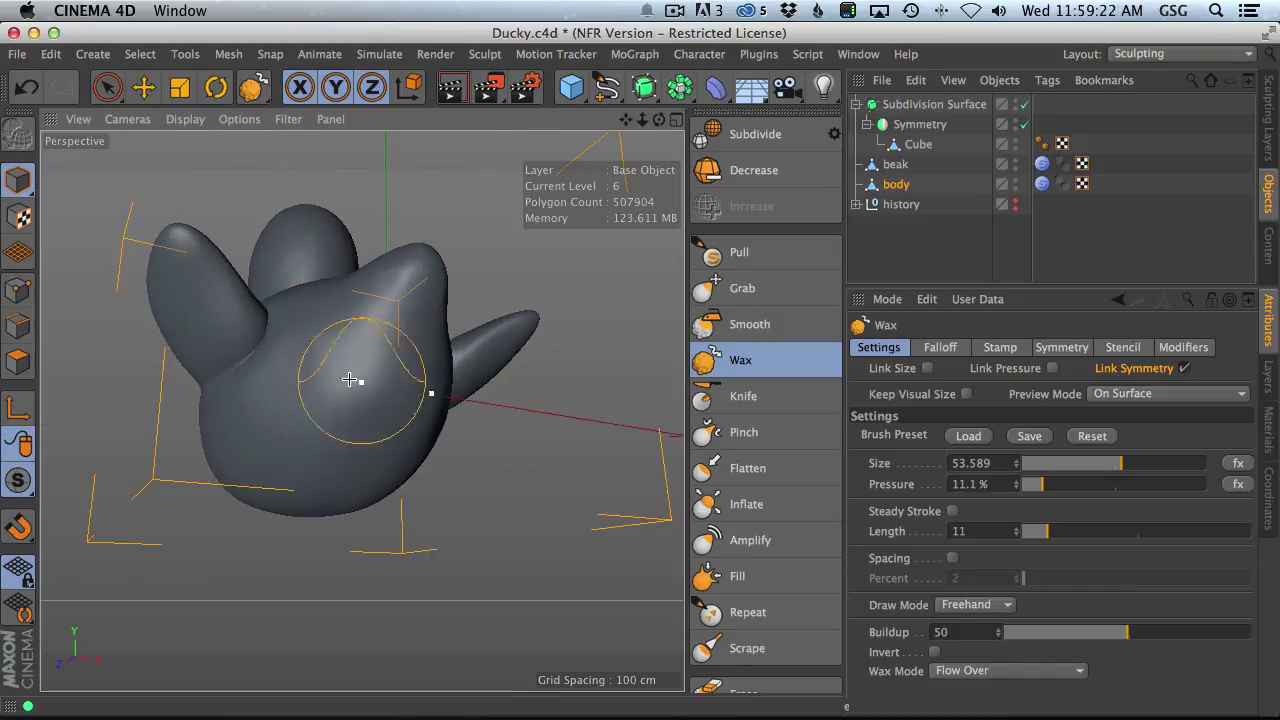
scroll(397, 379, "up", 5)
middle_click_drag(397, 379, 331, 374)
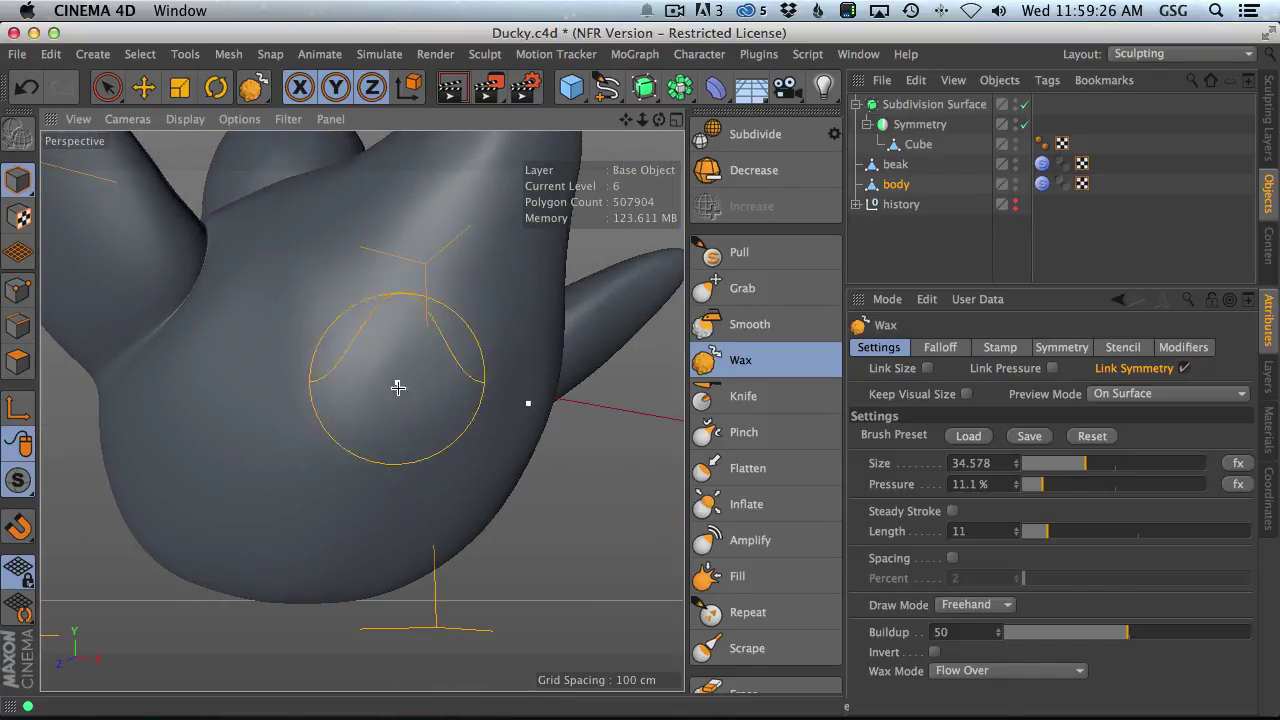
mouse_move(398, 387)
left_mouse_down("alt")
mouse_move(429, 323)
mouse_move(360, 414)
mouse_move(514, 398)
mouse_move(514, 318)
left_mouse_up("alt")
middle_click_drag(514, 318, 486, 316)
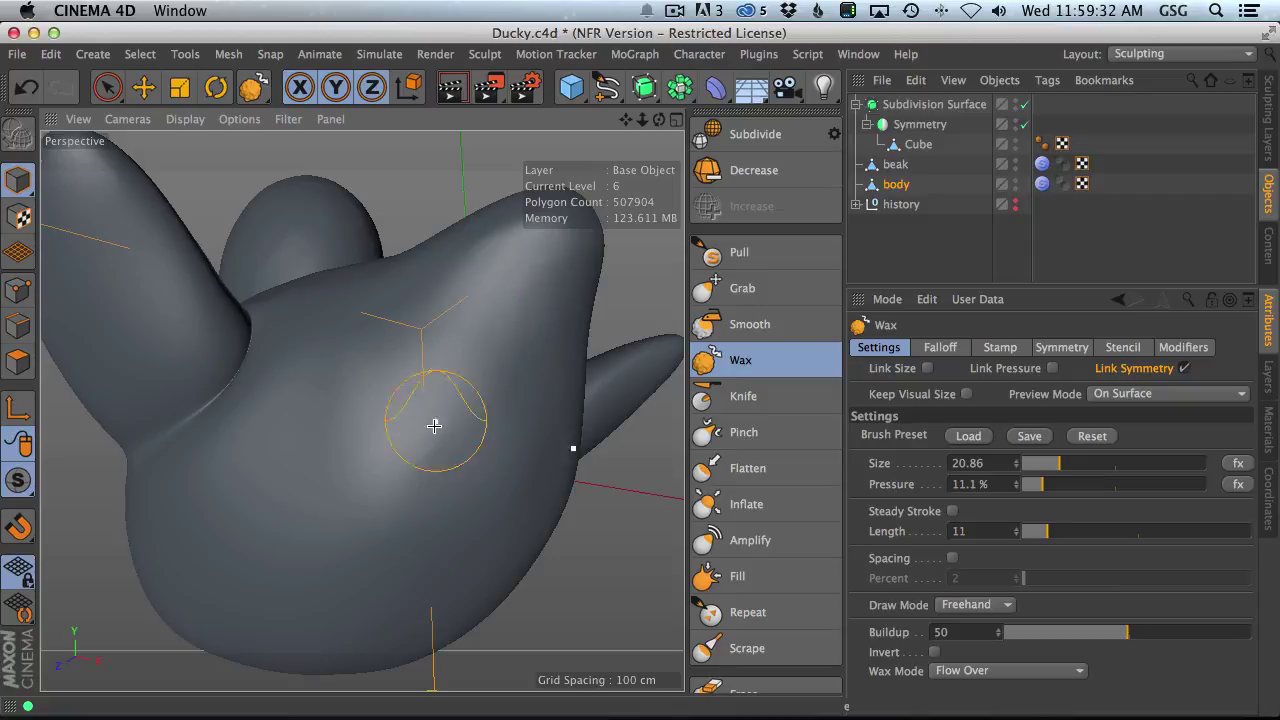
- Display the body in Gouraud Shading (Lines) and examine the mesh flow below the tail and around the rear
left_click(185, 119)
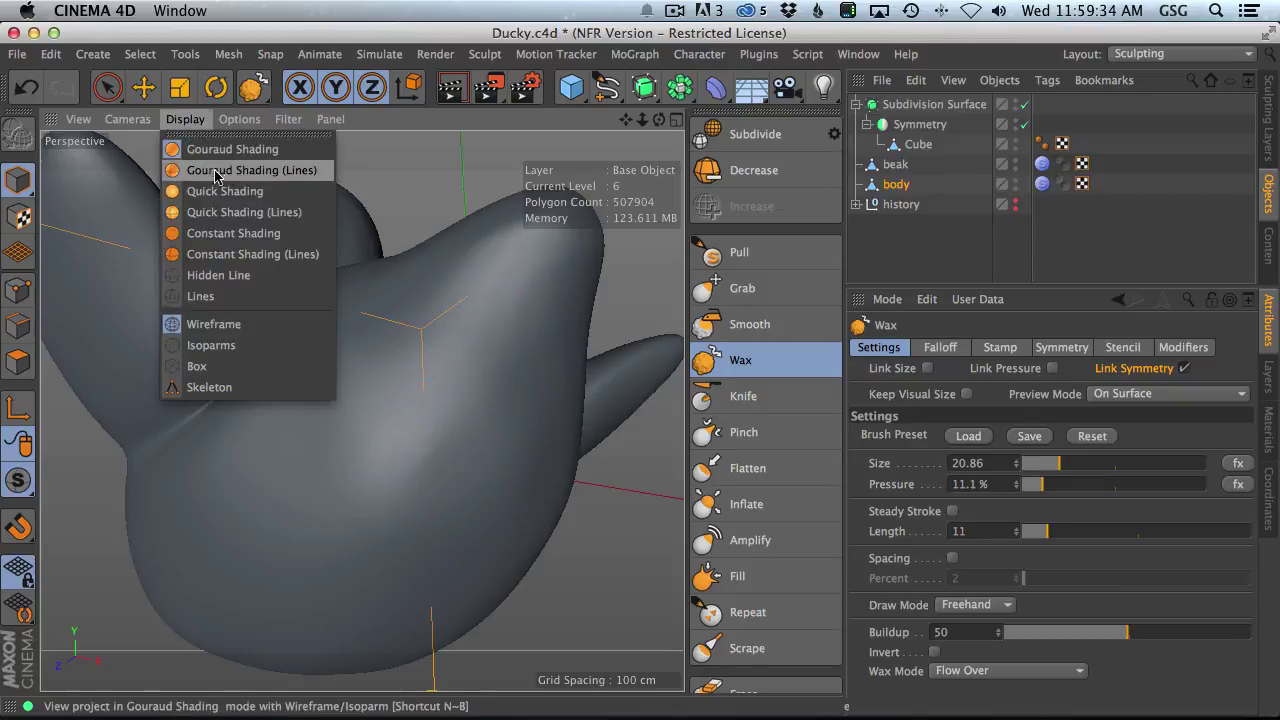
left_click(214, 169)
right_click_drag(433, 453, 517, 497, "alt")
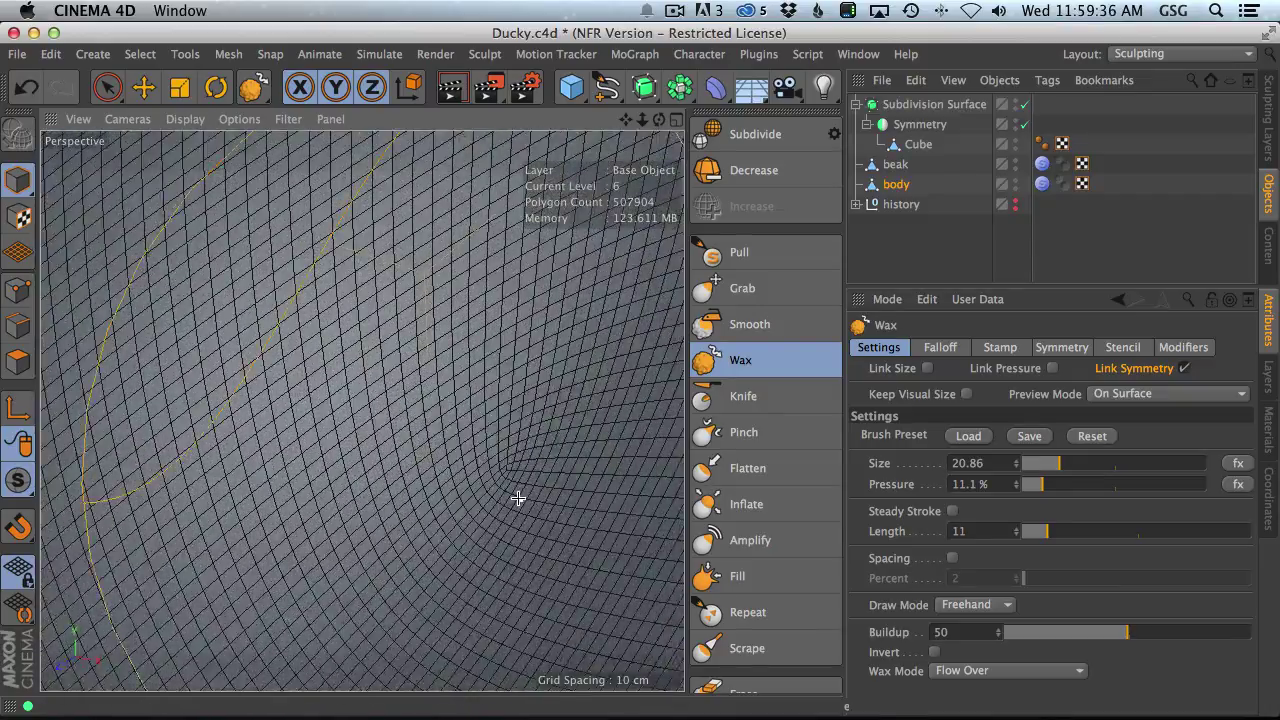
middle_click_drag(517, 497, 446, 331, "alt")
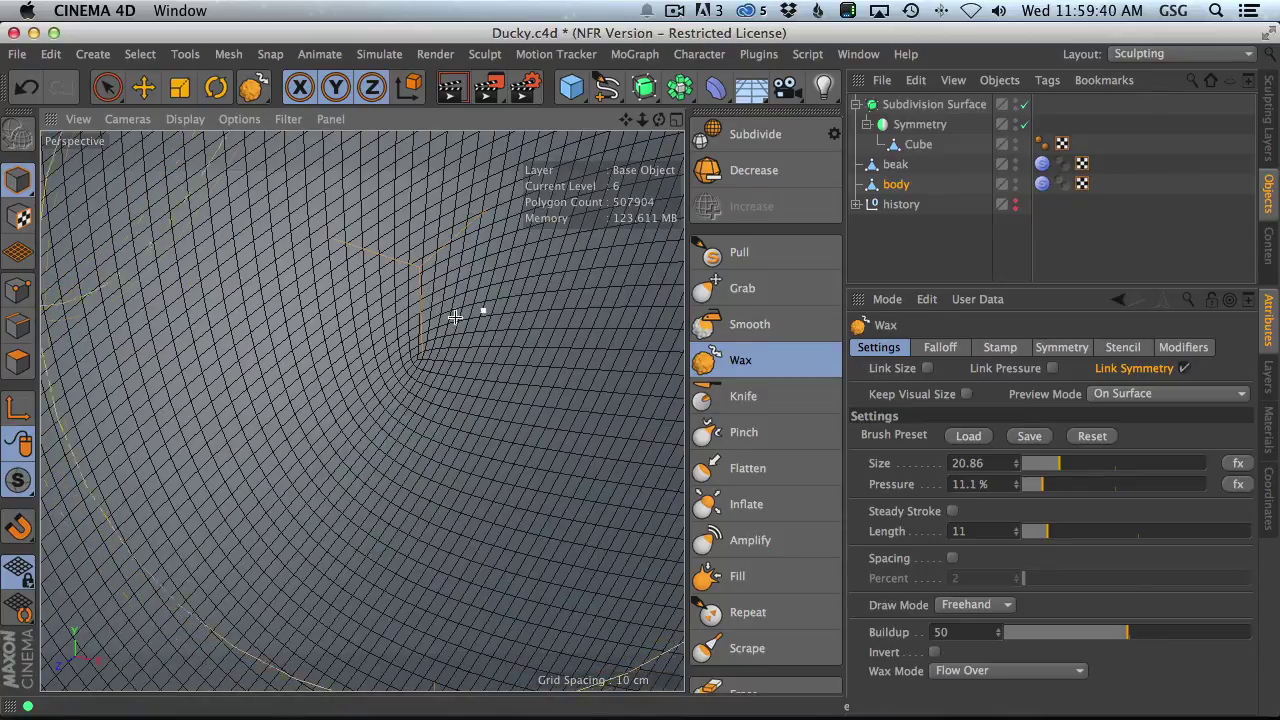
right_click_drag(480, 309, 410, 393, "alt")
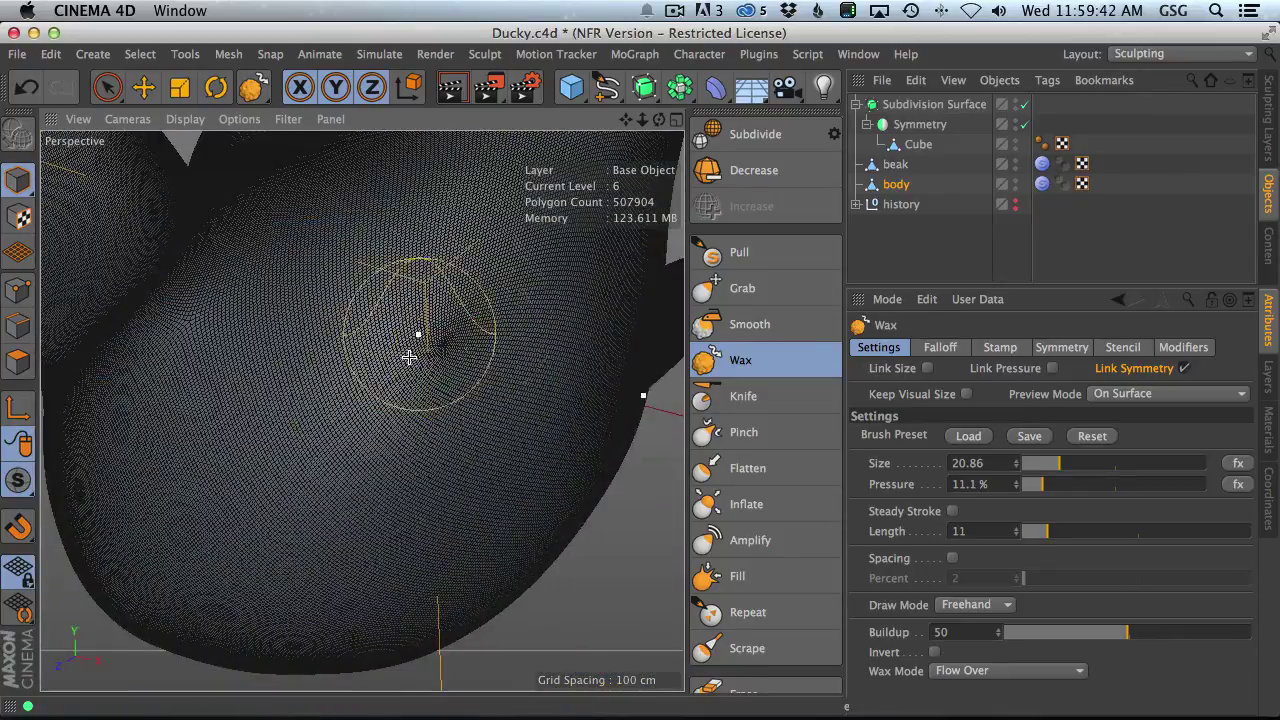
right_click_drag(491, 346, 383, 343, "alt")
left_click_drag(383, 343, 331, 257, "alt")
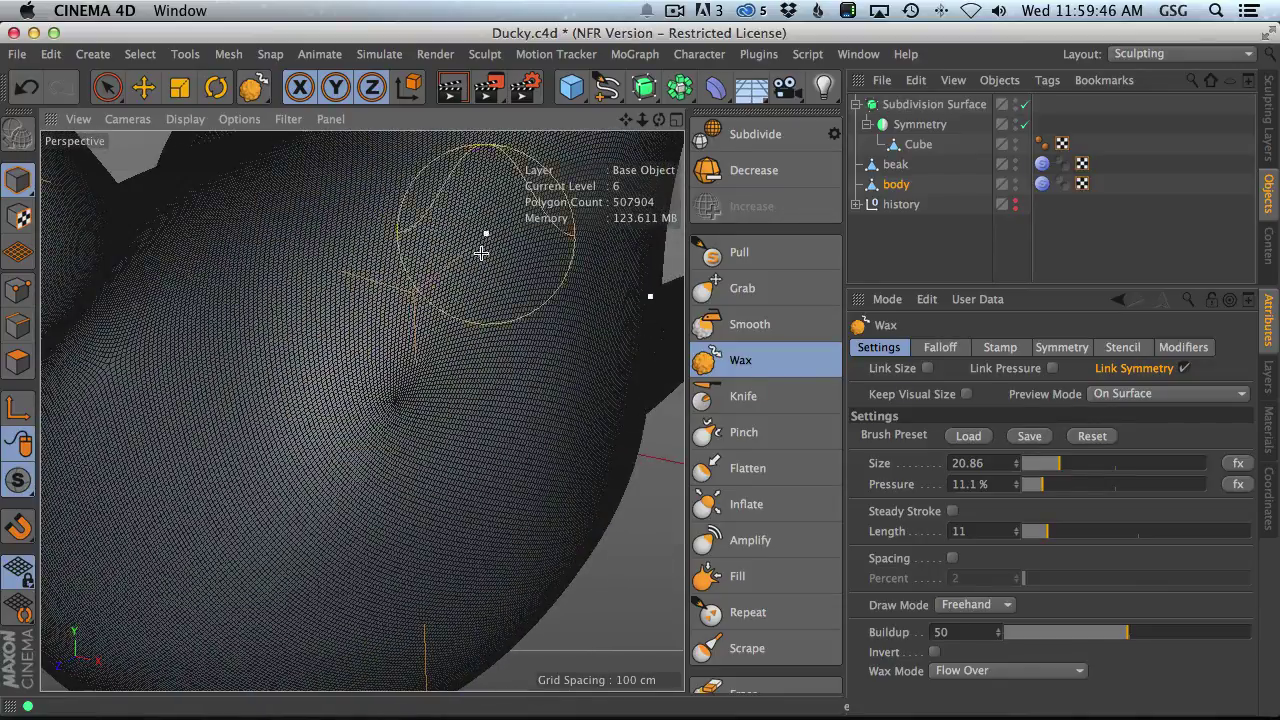
left_click_drag(480, 251, 359, 295, "alt")
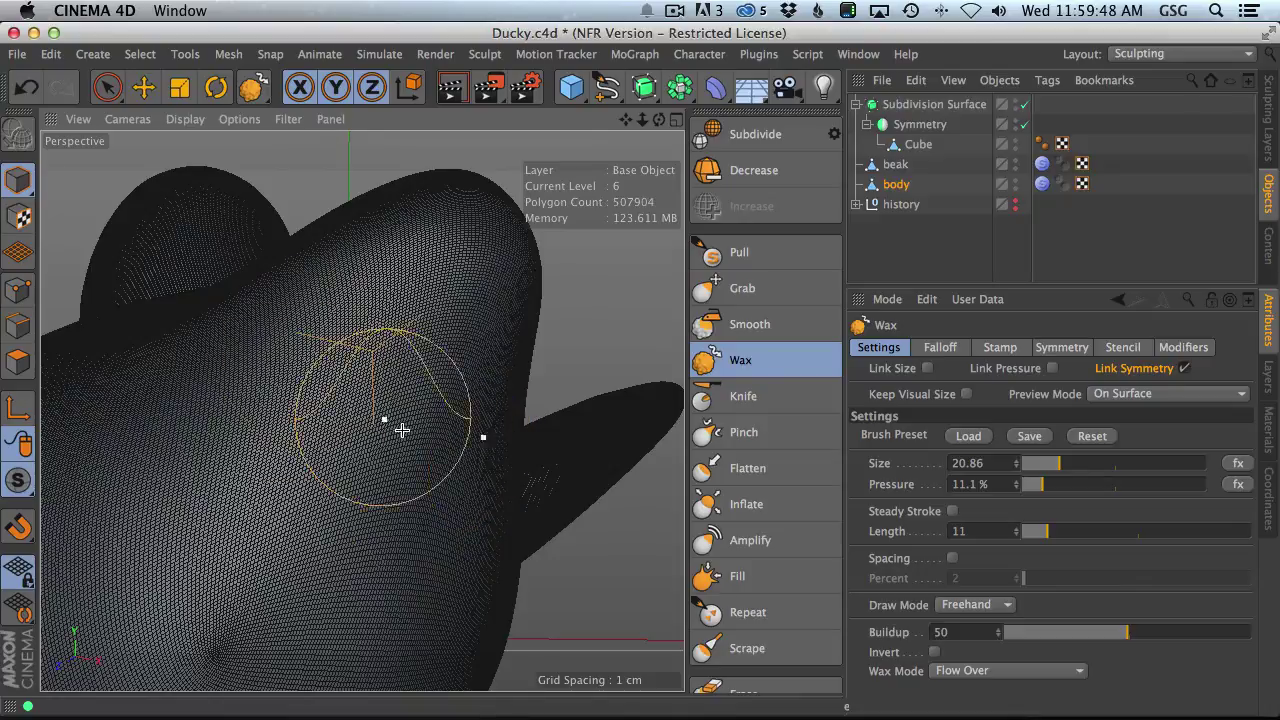
right_click_drag(335, 352, 250, 400, "alt")
left_click_drag(314, 371, 430, 385, "alt")
- Return the viewport display to Gouraud Shading without lines
left_click(185, 119)
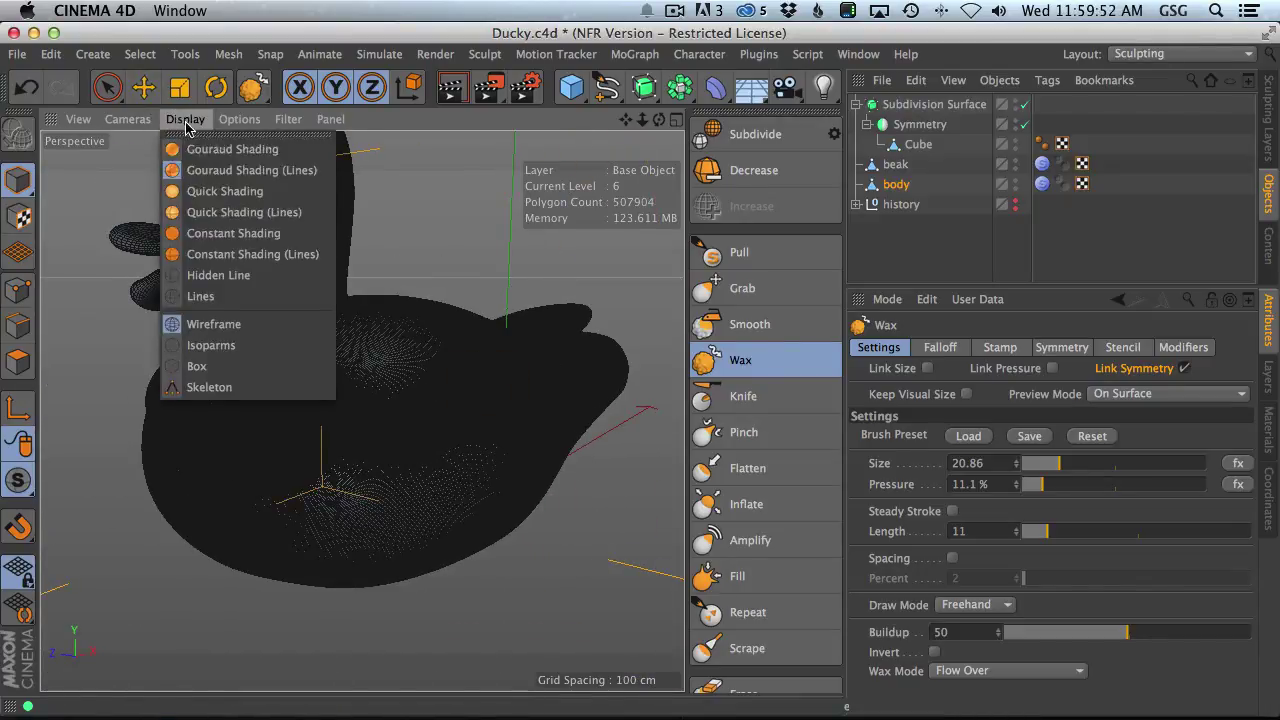
left_click(212, 149)
left_click_drag(427, 471, 509, 441, "alt")
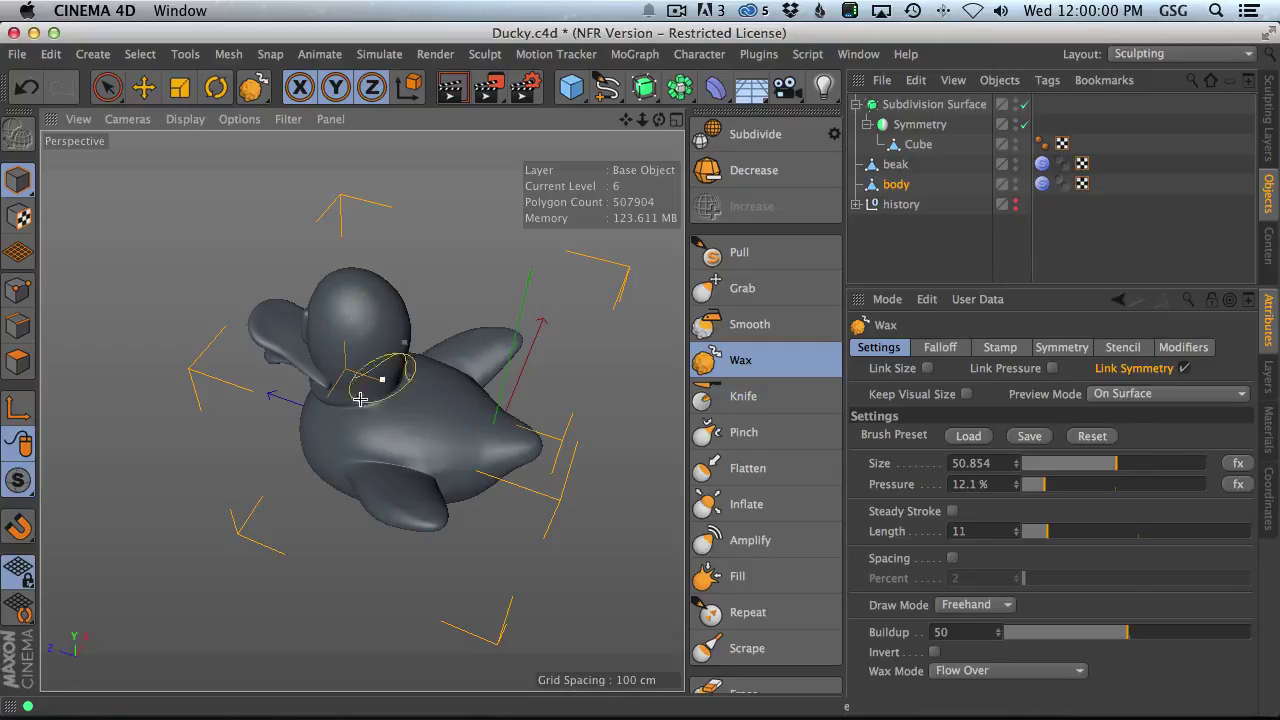
- Build up a ridge under both eyes with the Wax brush at size 7.597 and 12.1% pressure, undoing the last stroke
left_click_drag(380, 371, 723, 247, "alt")
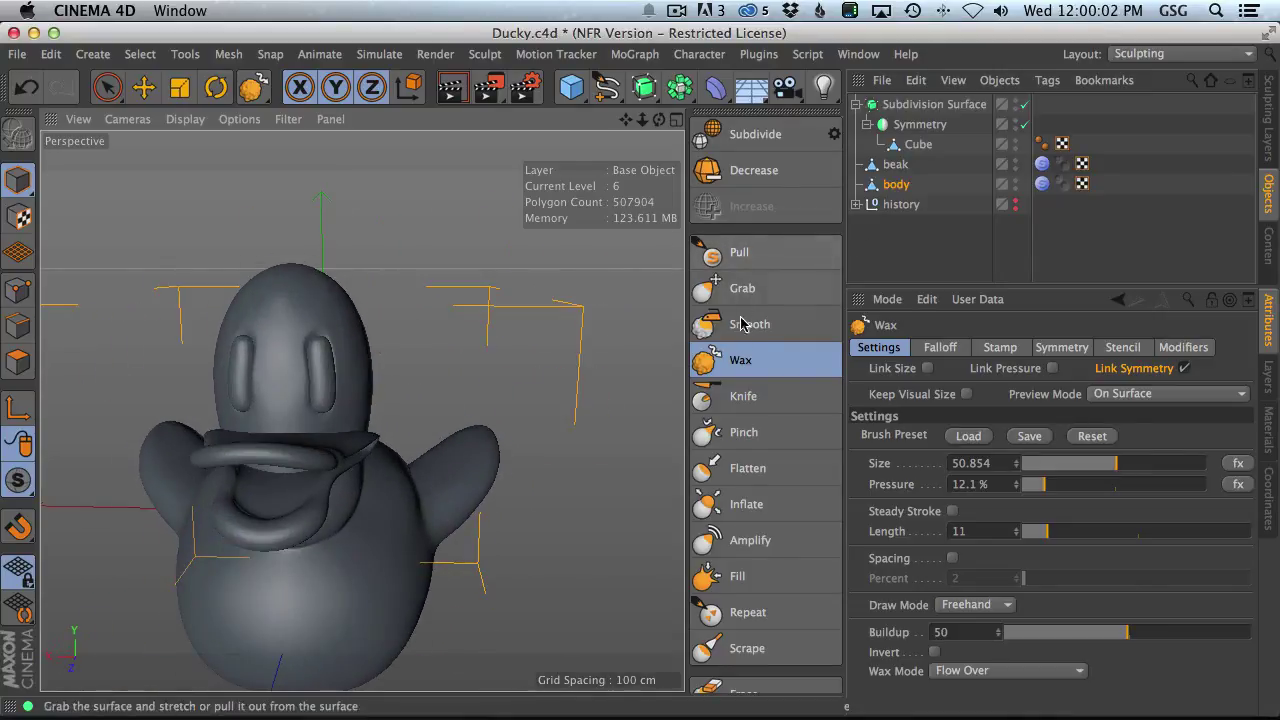
scroll(345, 424, "up", 5)
middle_click_drag(415, 370, 388, 378)
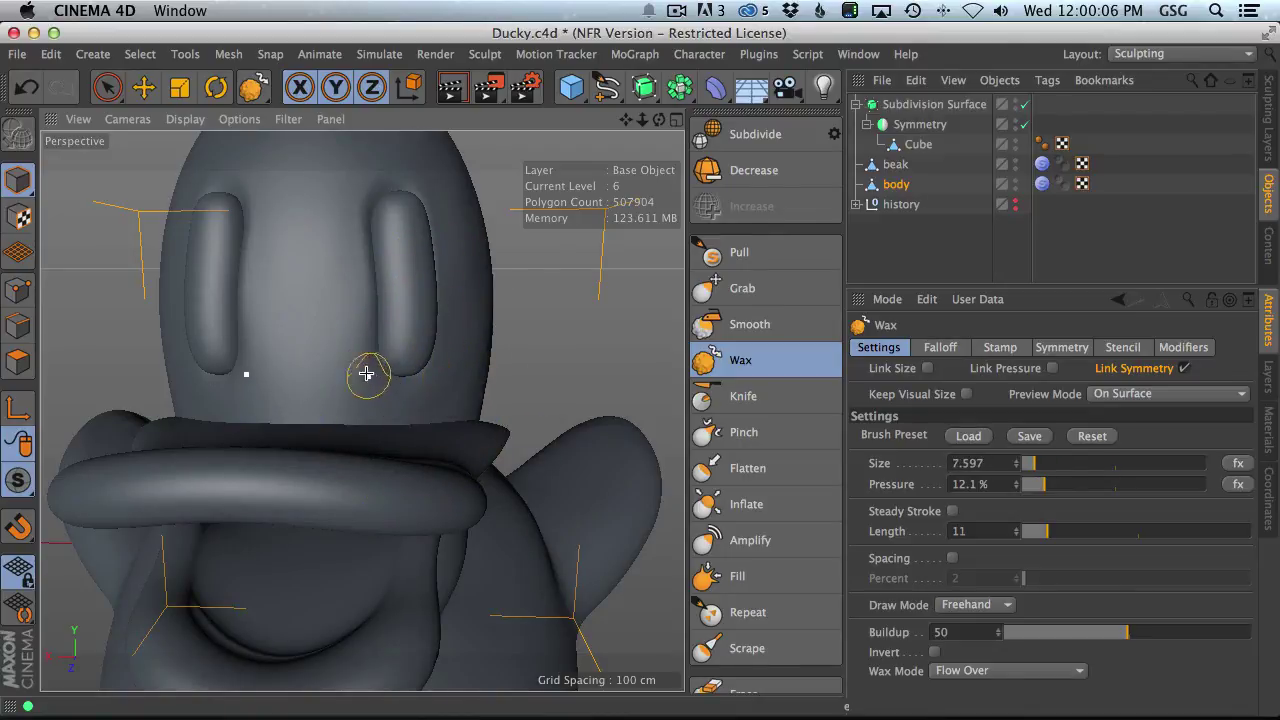
left_click_drag(384, 378, 369, 359)
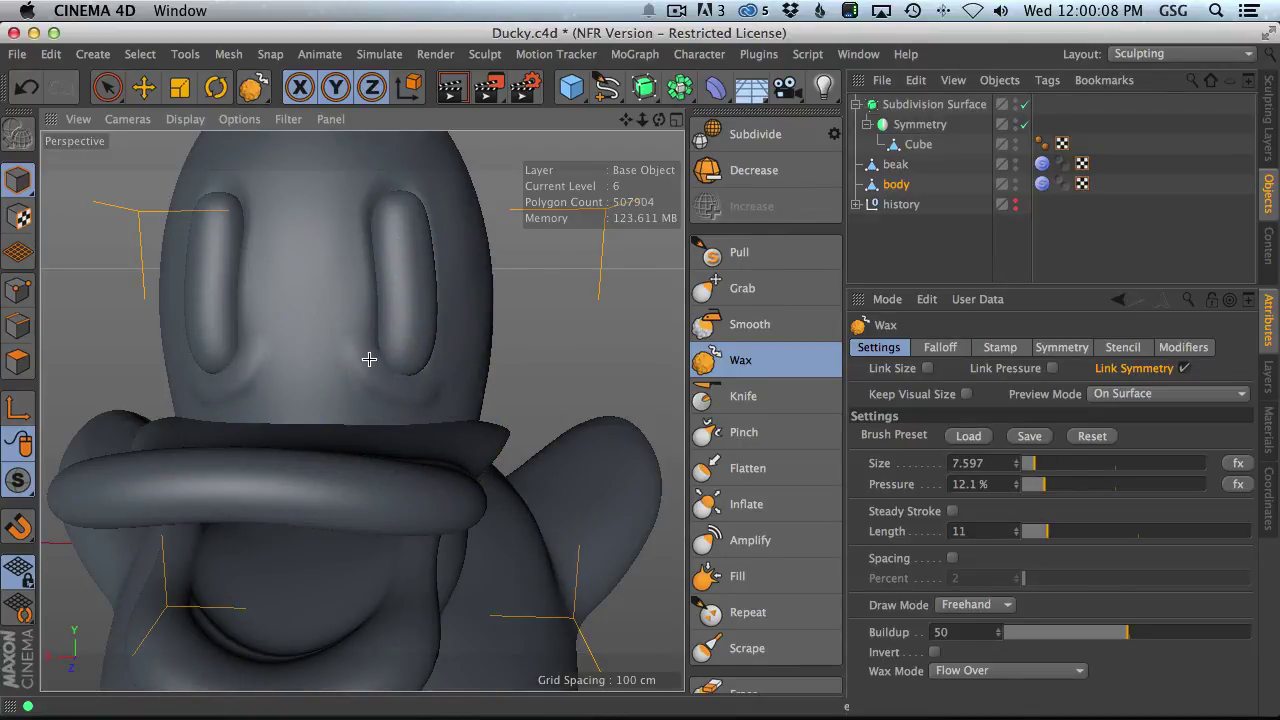
left_click_drag(466, 374, 363, 348, "alt")
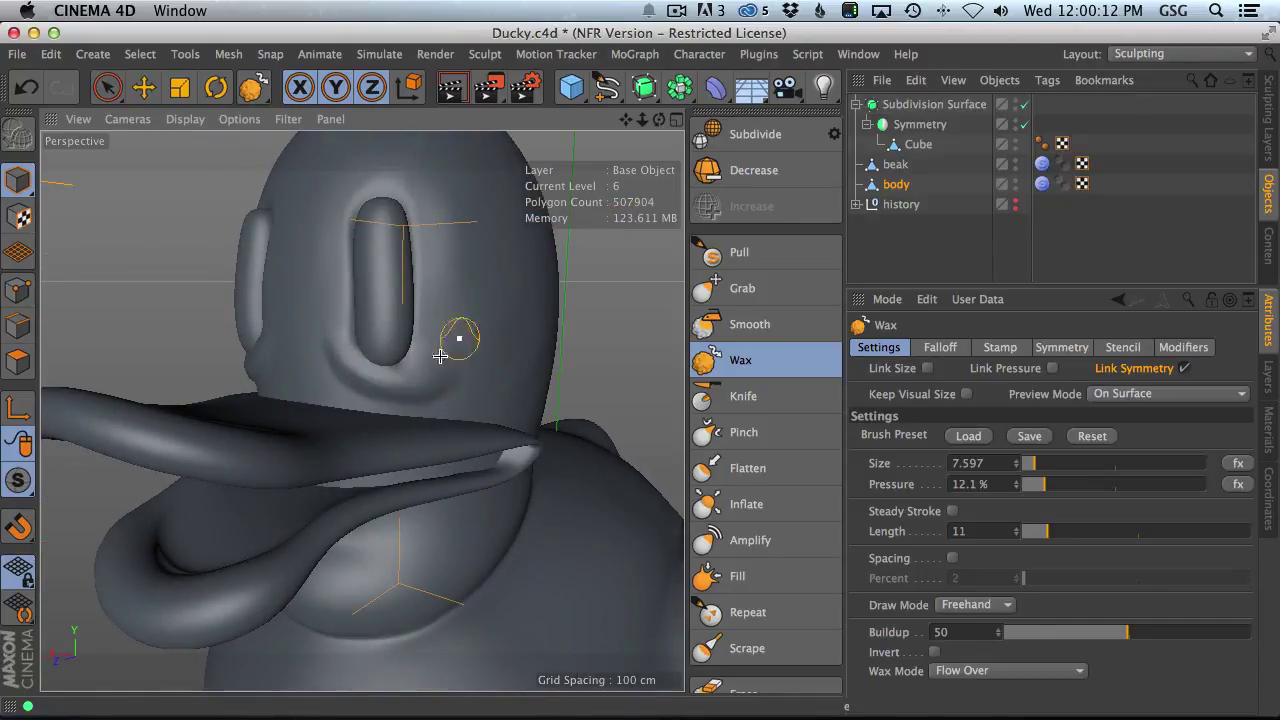
key("super+z")
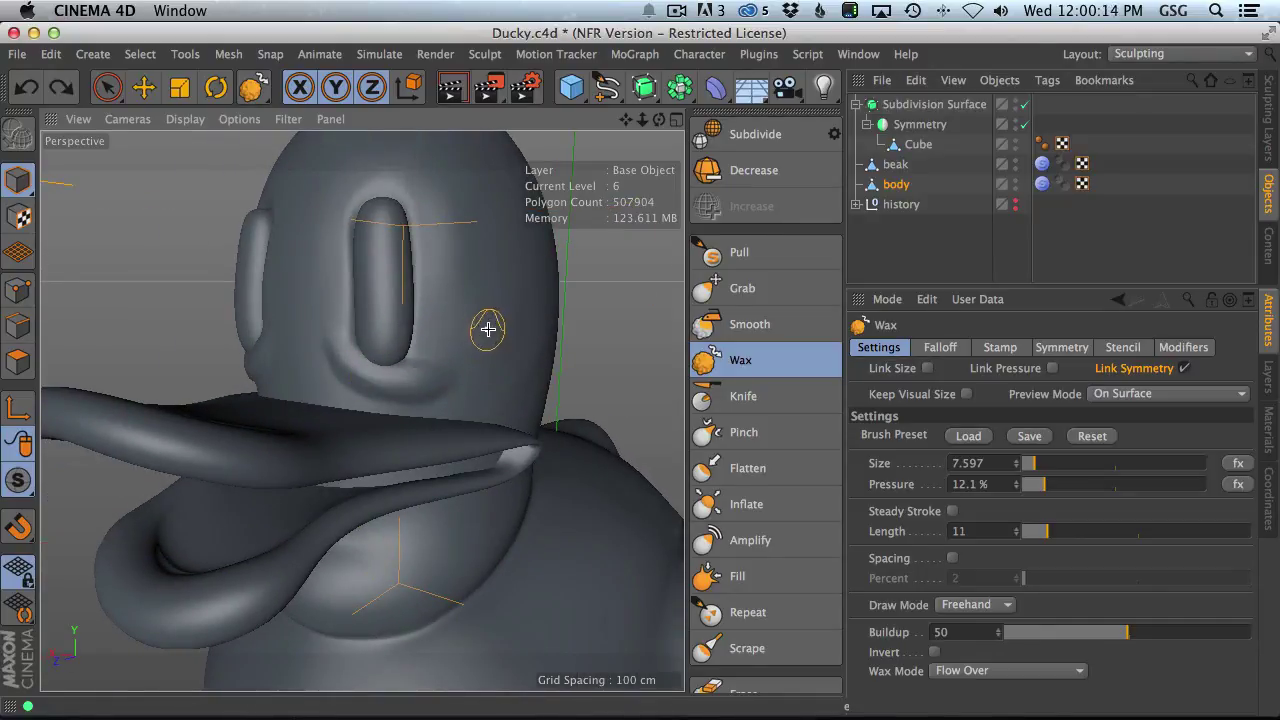
- Build up curved brow ridges directly above both eyes with the Wax brush
mouse_move(451, 337)
left_mouse_down("alt")
mouse_move(362, 340)
mouse_move(457, 334)
mouse_move(405, 264)
left_mouse_up("alt")
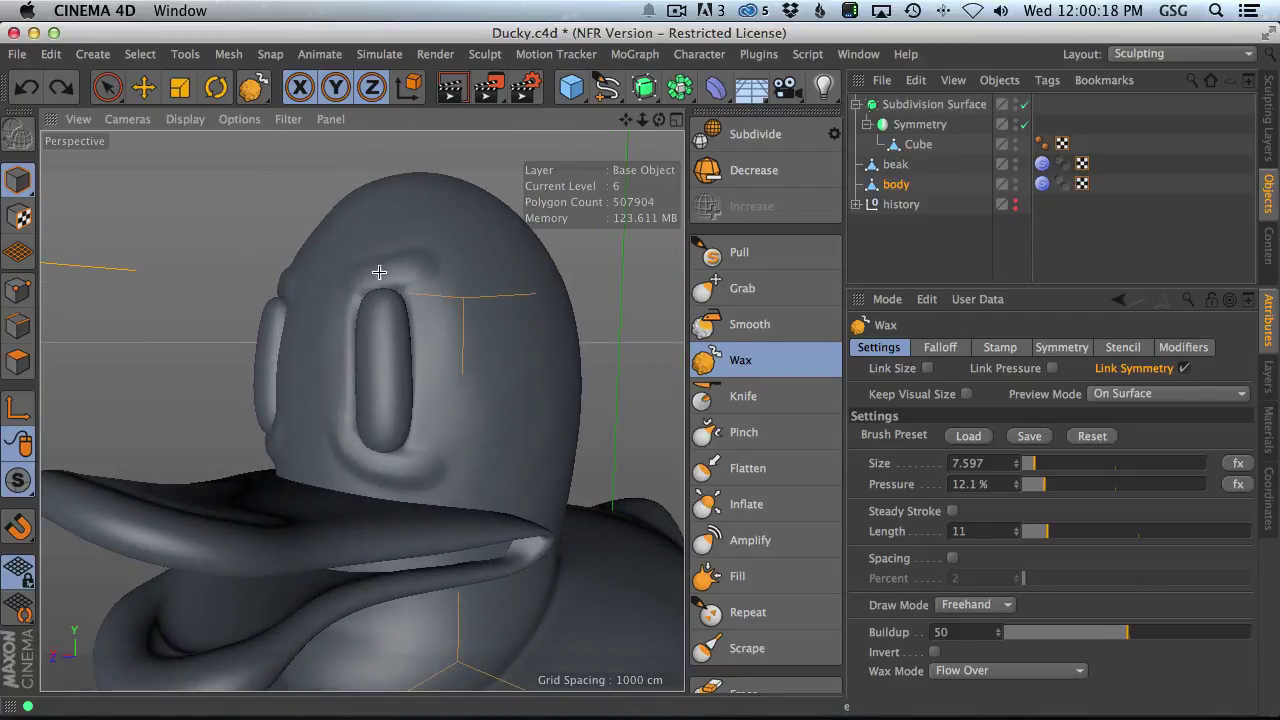
left_click_drag(373, 274, 397, 240, "alt")
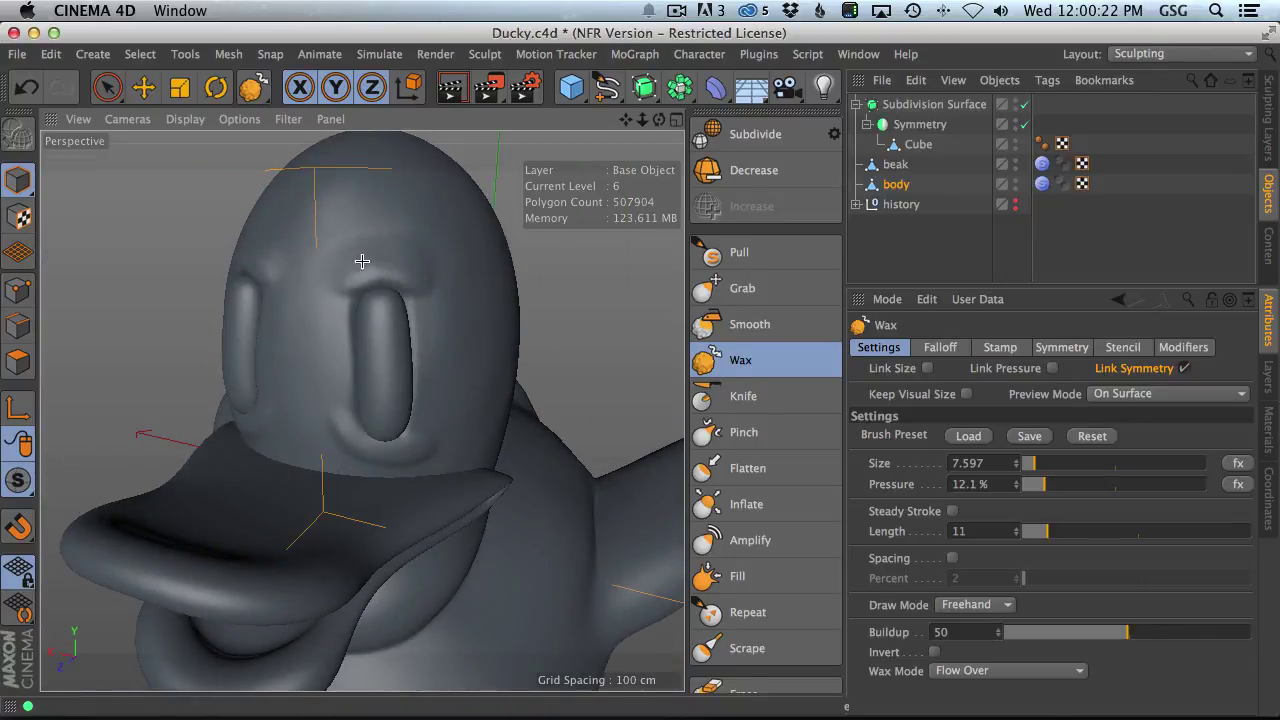
left_click_drag(475, 302, 378, 243, "alt")
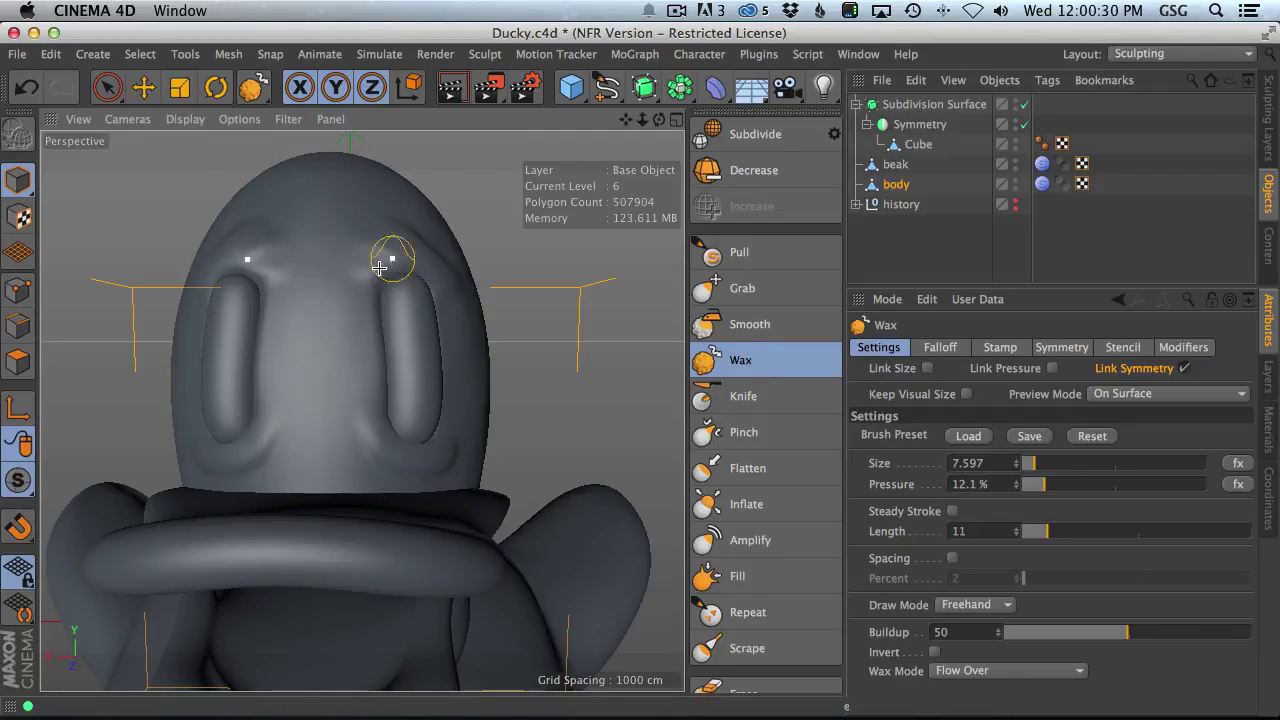
- Thicken the brows with the Wax brush into raised ridges that slant down toward the outer sides of the eyes
left_click_drag(405, 302, 358, 278, "alt")
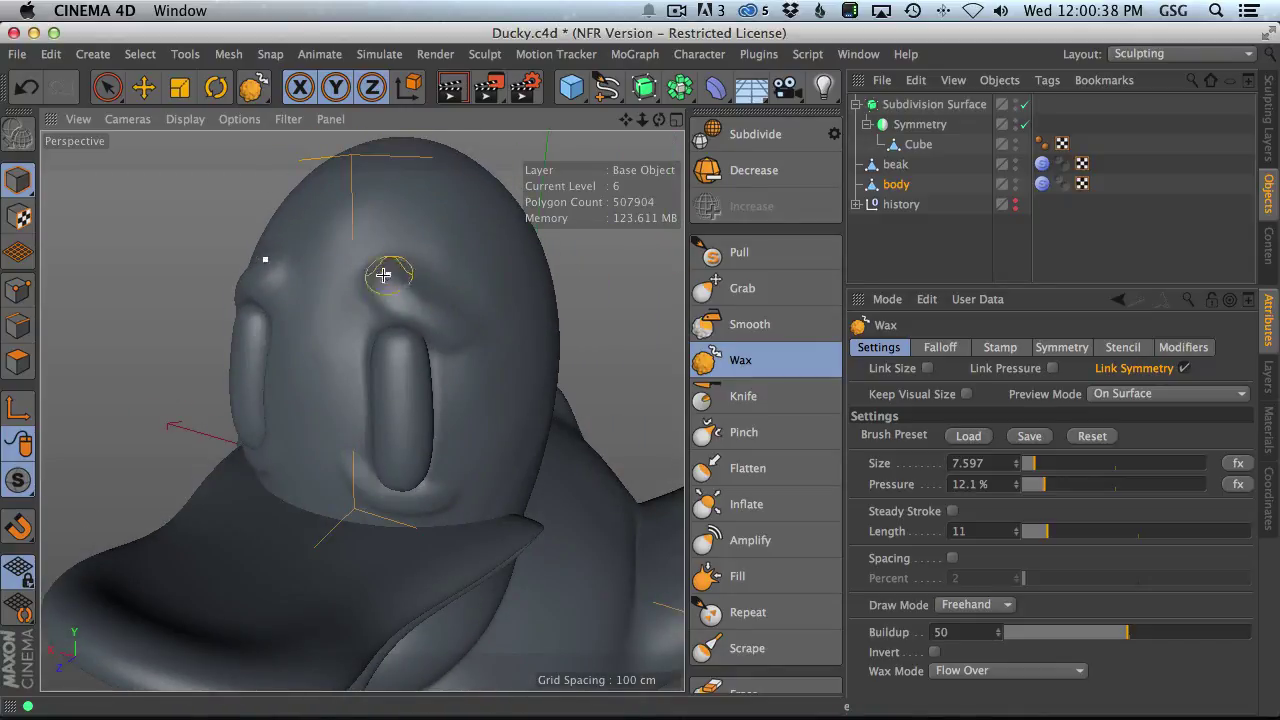
left_click_drag(462, 342, 382, 303, "alt")
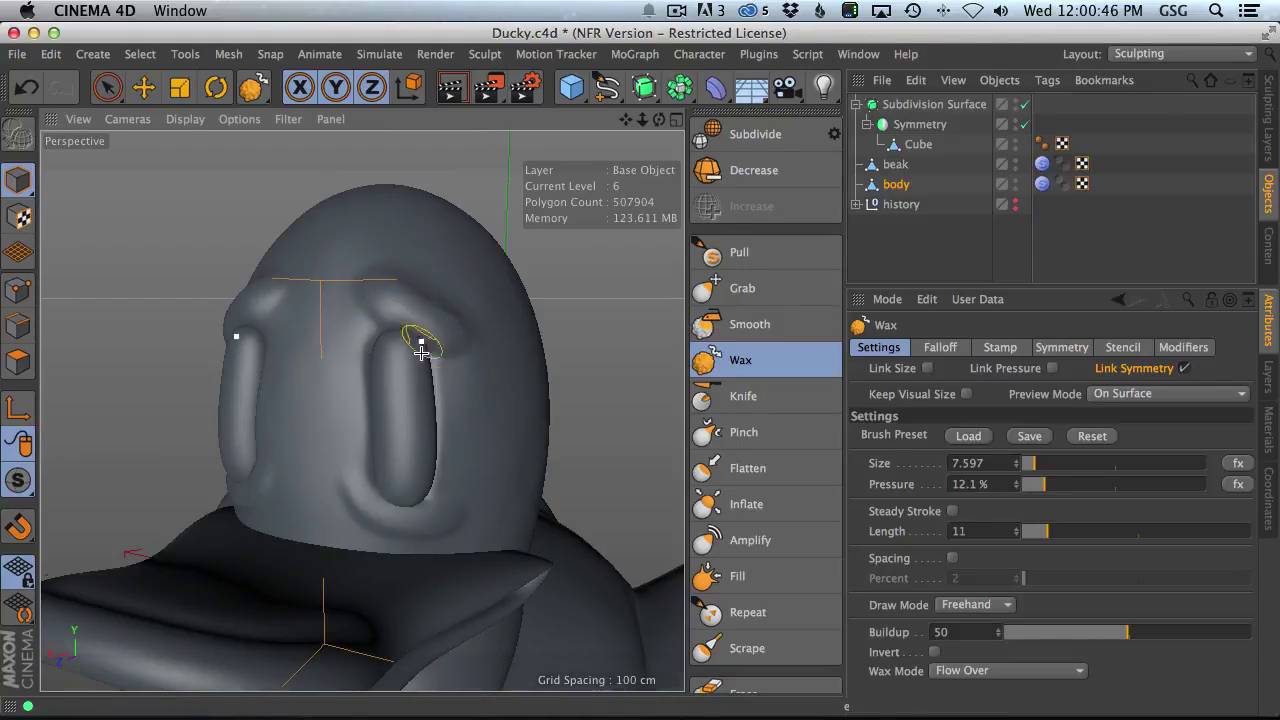
left_click_drag(423, 346, 508, 447, "alt")
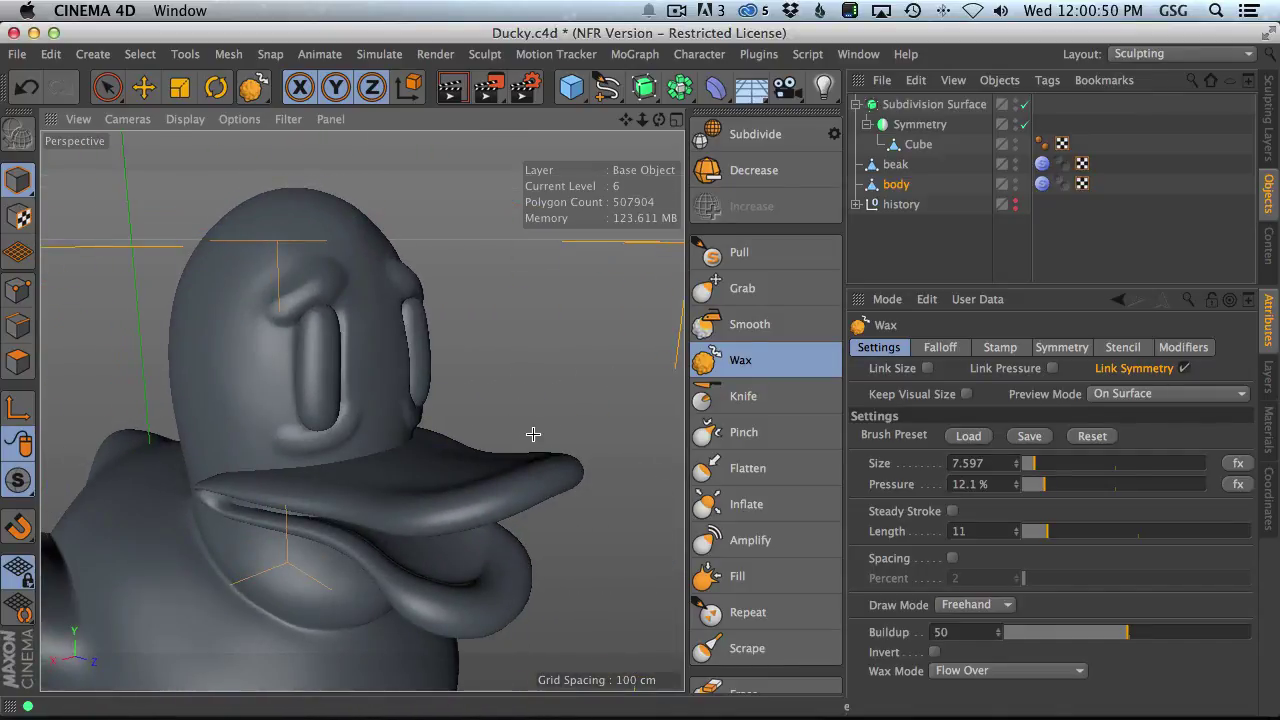
left_click_drag(271, 337, 287, 364, "alt")
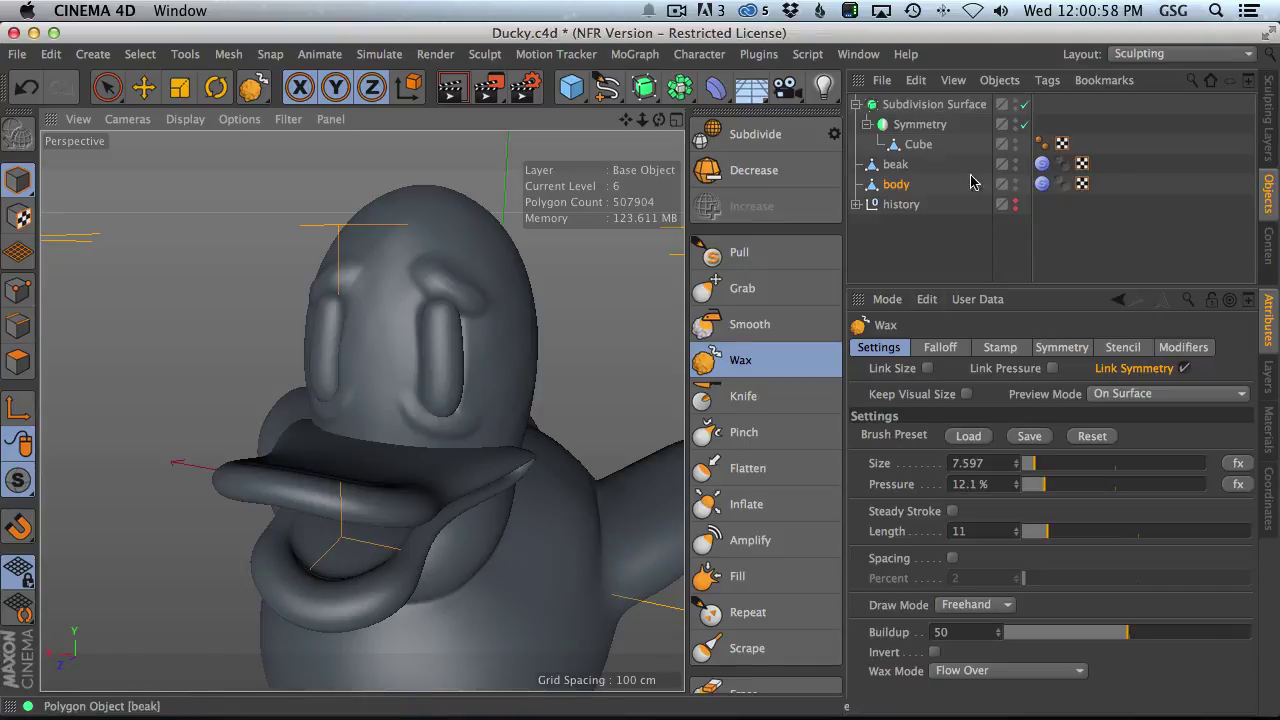
- Select the beak object and switch to the Grab brush with a size of 123.375
left_click(896, 165)
key("o")
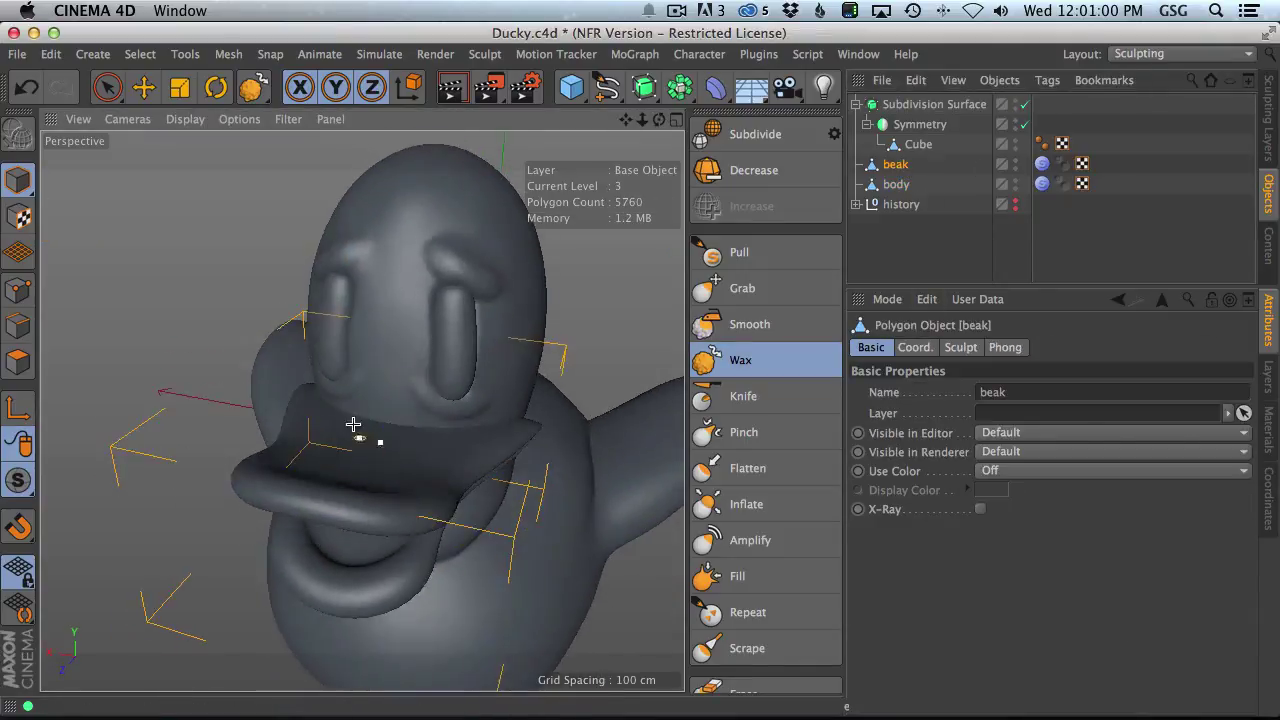
left_click(766, 288)
mouse_move(448, 434)
middle_mouse_down()
mouse_move(345, 430)
mouse_move(204, 463)
middle_mouse_up()
- Examine the beak and where it meets the face from the front, above and side
left_click_drag(451, 423, 343, 366, "alt")
right_click_drag(343, 366, 400, 383, "alt")
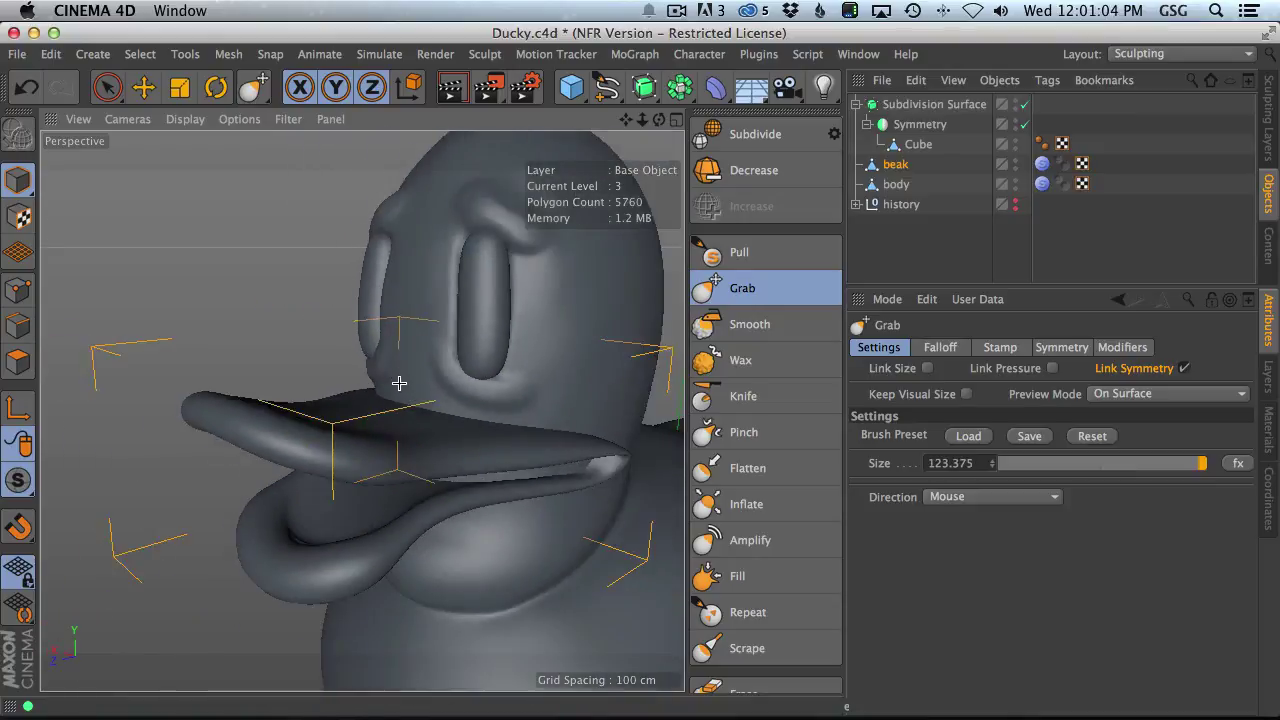
middle_click_drag(400, 383, 393, 433, "alt")
left_click_drag(393, 433, 400, 443, "alt")
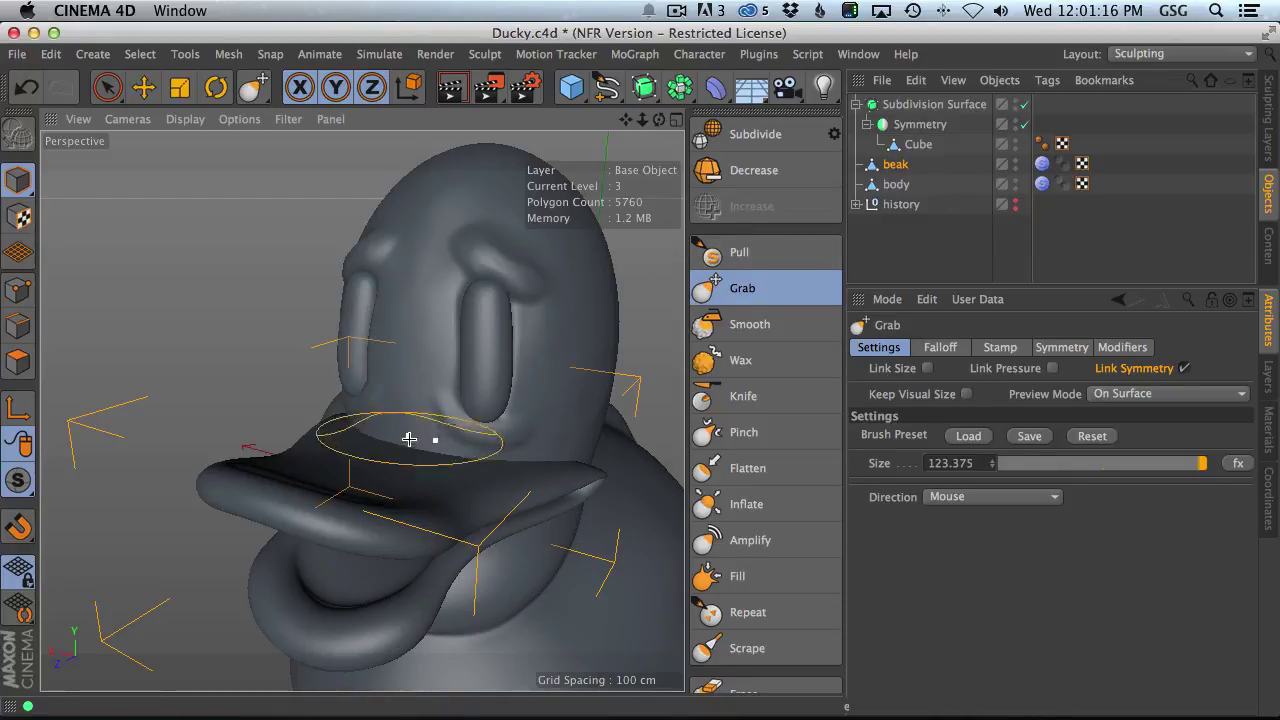
mouse_move(393, 449)
left_mouse_down("alt")
mouse_move(460, 450)
mouse_move(348, 427)
mouse_move(406, 448)
left_mouse_up("alt")
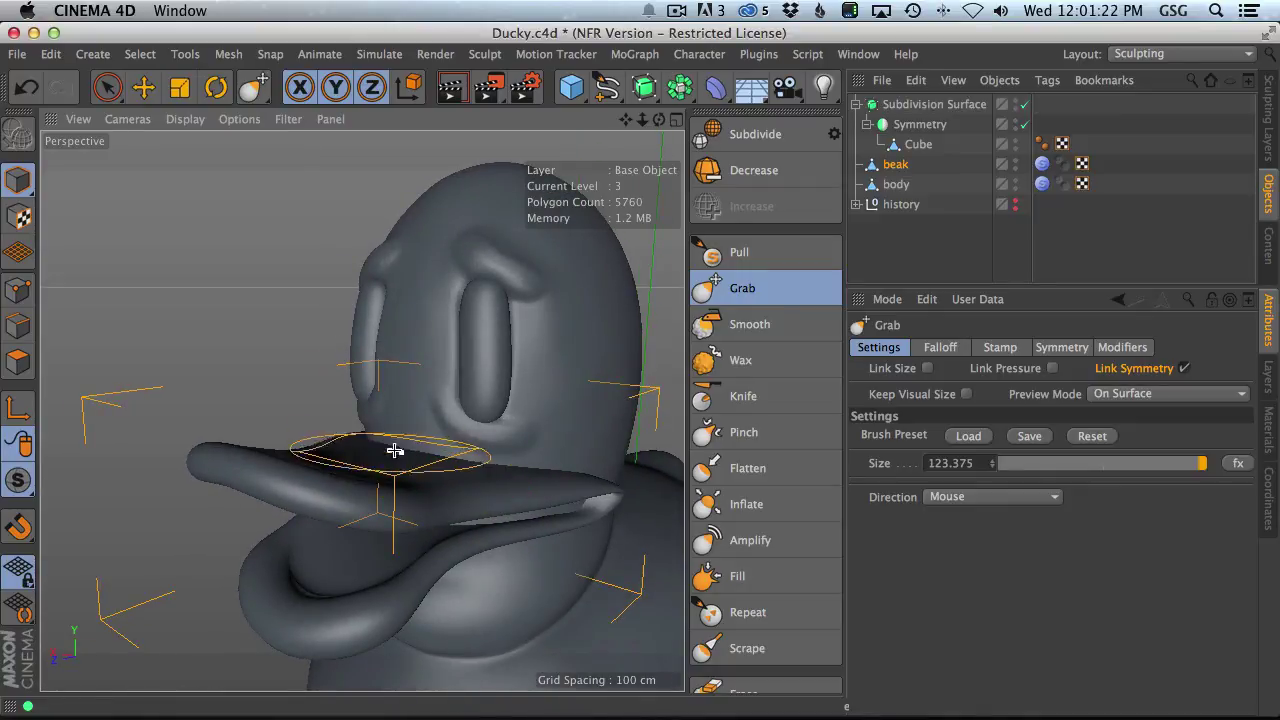
left_click_drag(393, 436, 428, 430, "alt")
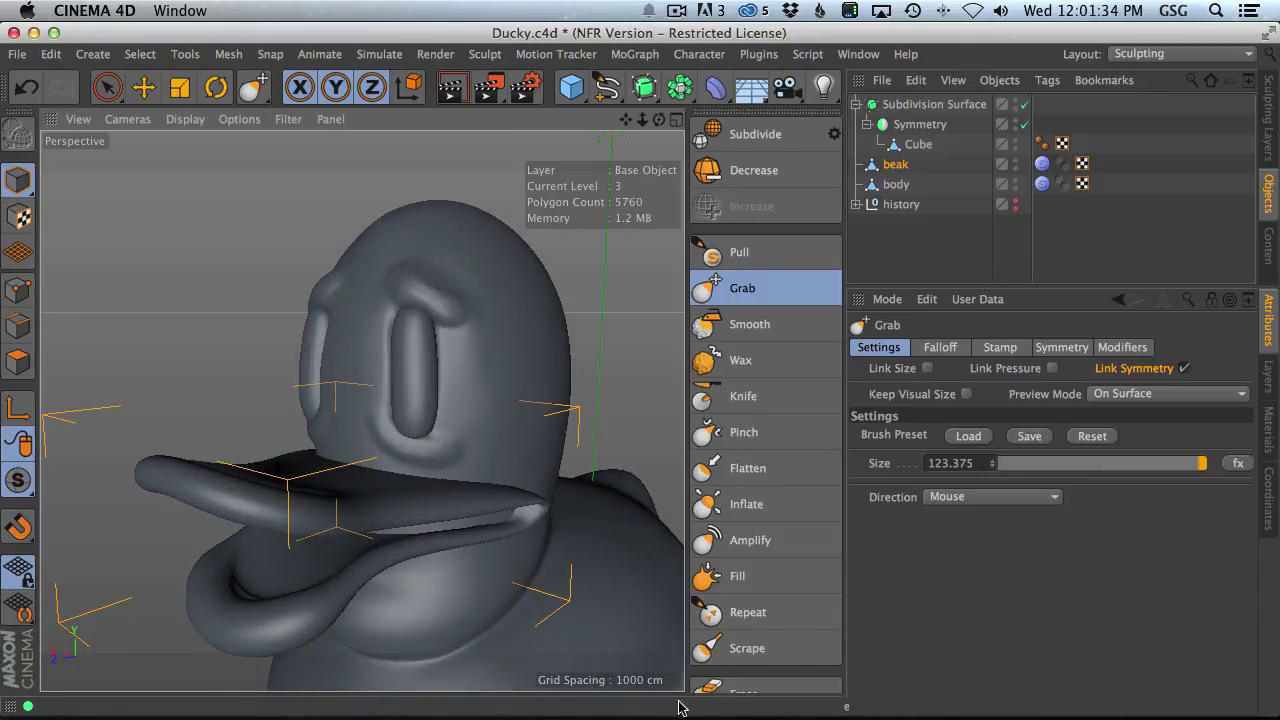
- Switch to Google Chrome, search Google Images for "ducks" in a new tab and enlarge the swimming yellow duckling photo
left_click(530, 682)
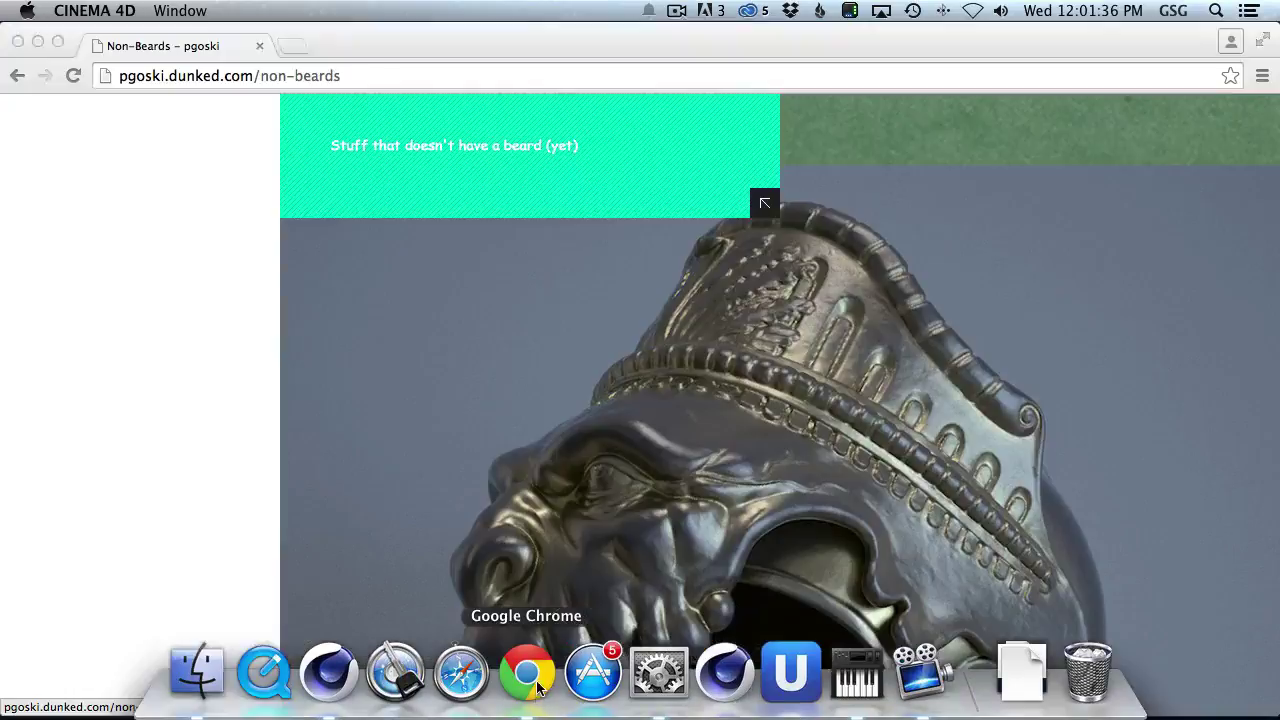
left_click(290, 46)
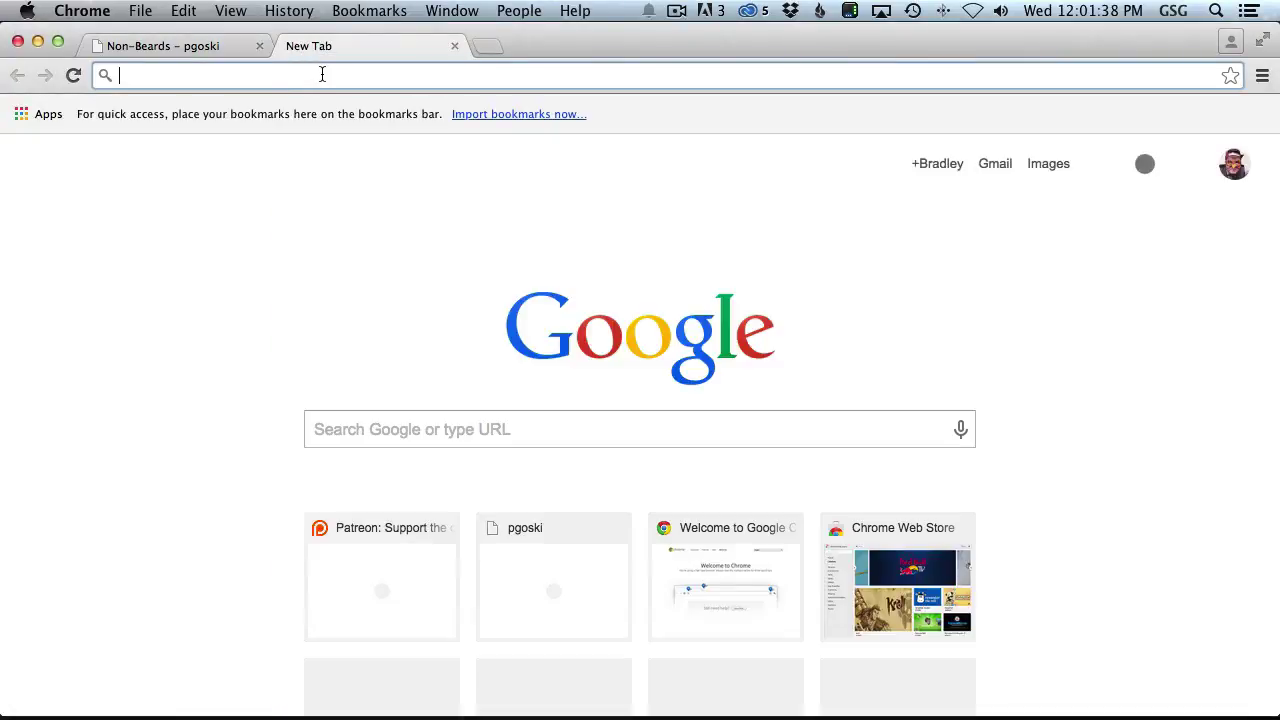
type("ducks")
key("Return")
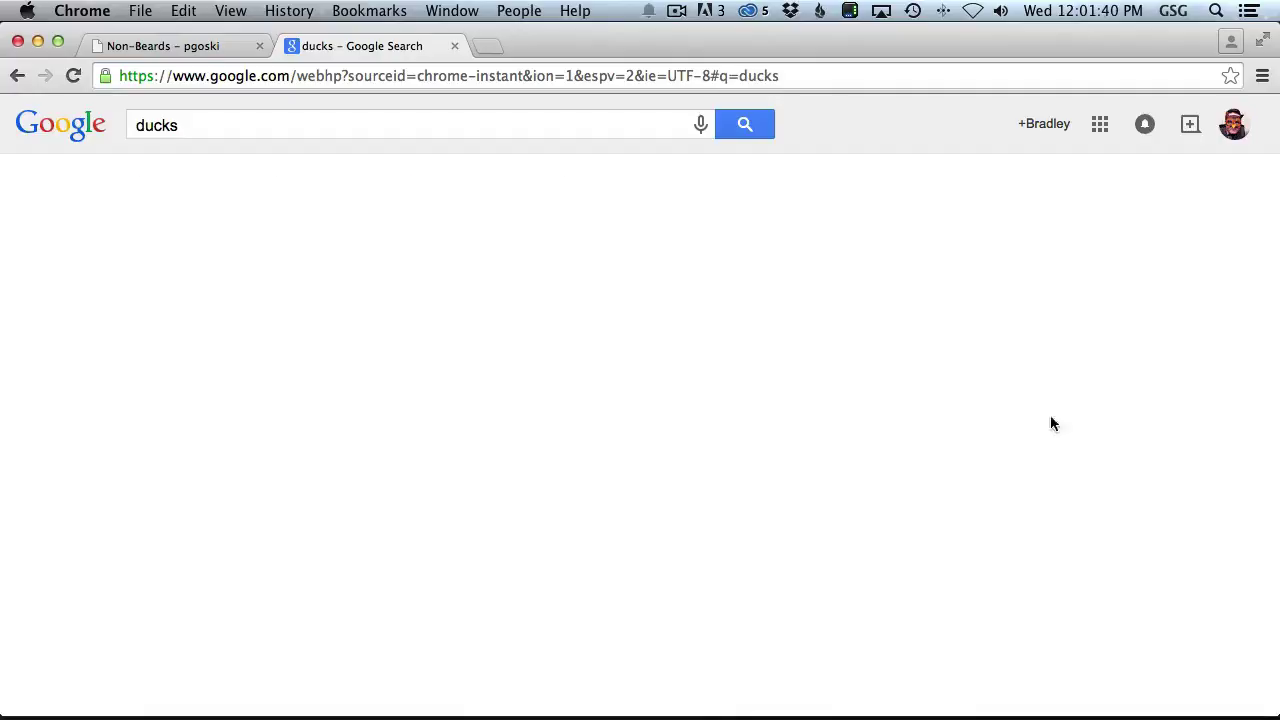
left_click(216, 182)
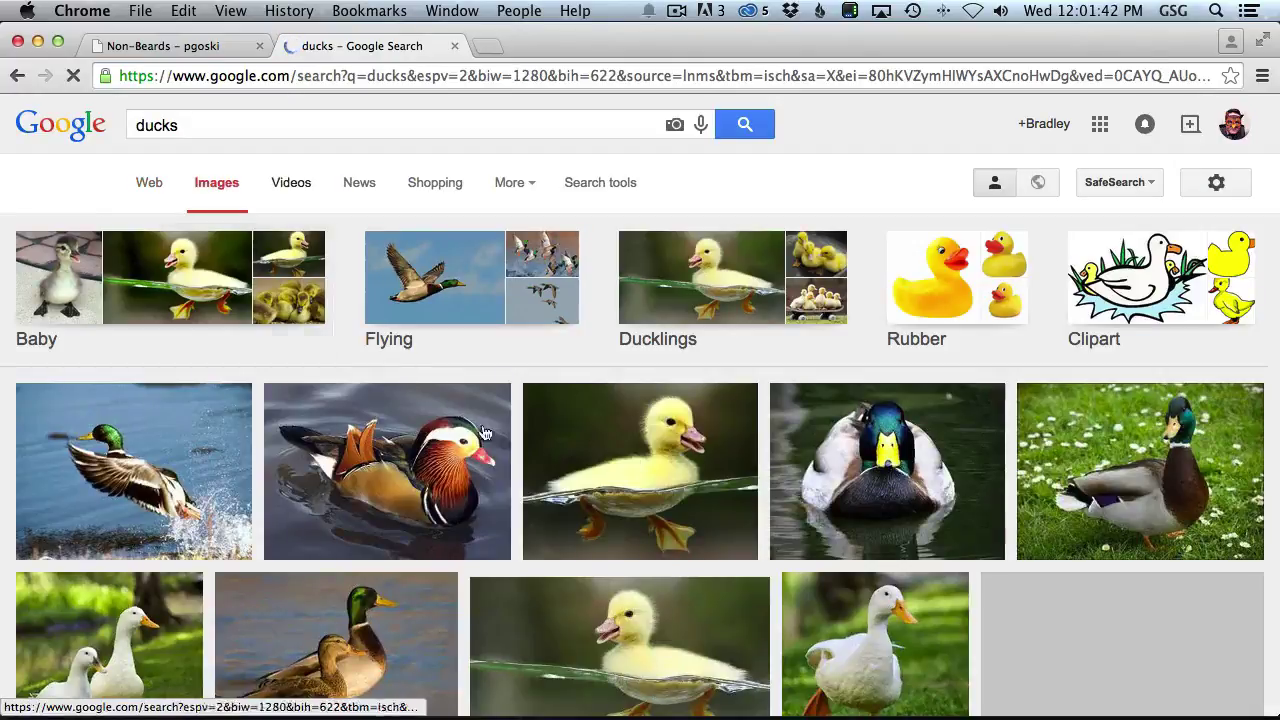
left_click(700, 440)
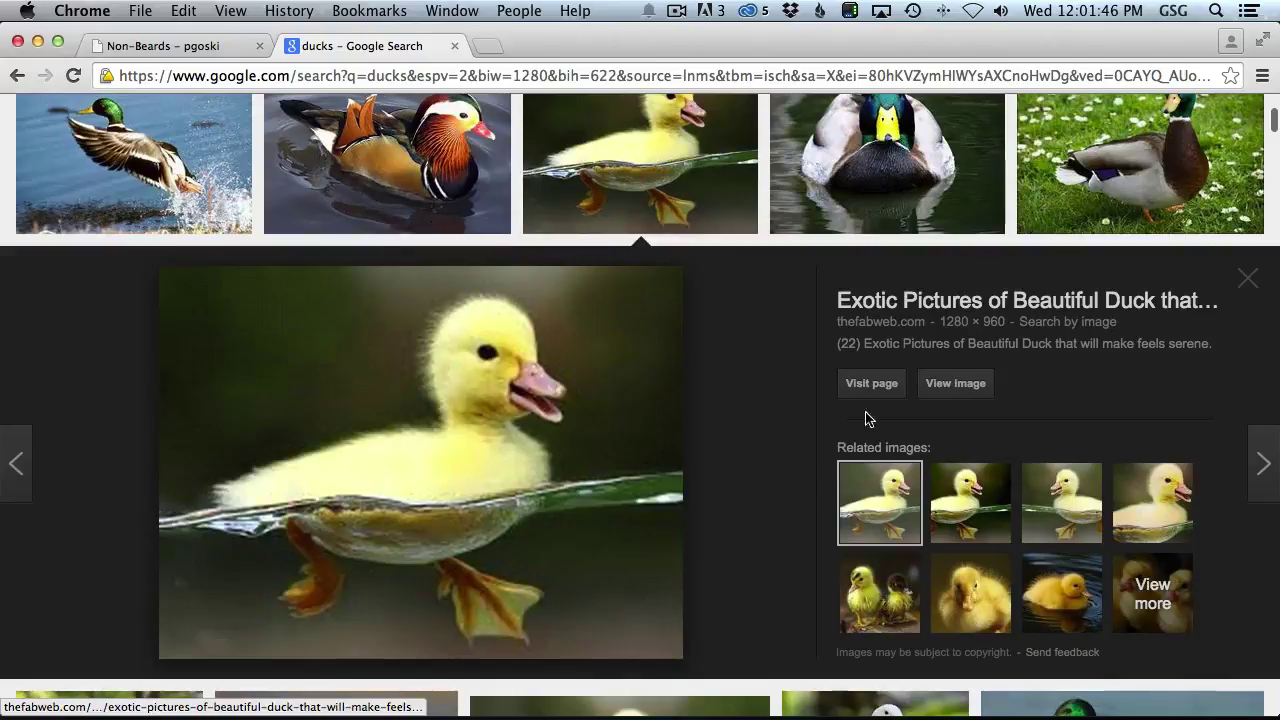
- Enlarge the photo of the mallard standing on grass to study its beak, and switch back to CINEMA 4D
left_click(1190, 155)
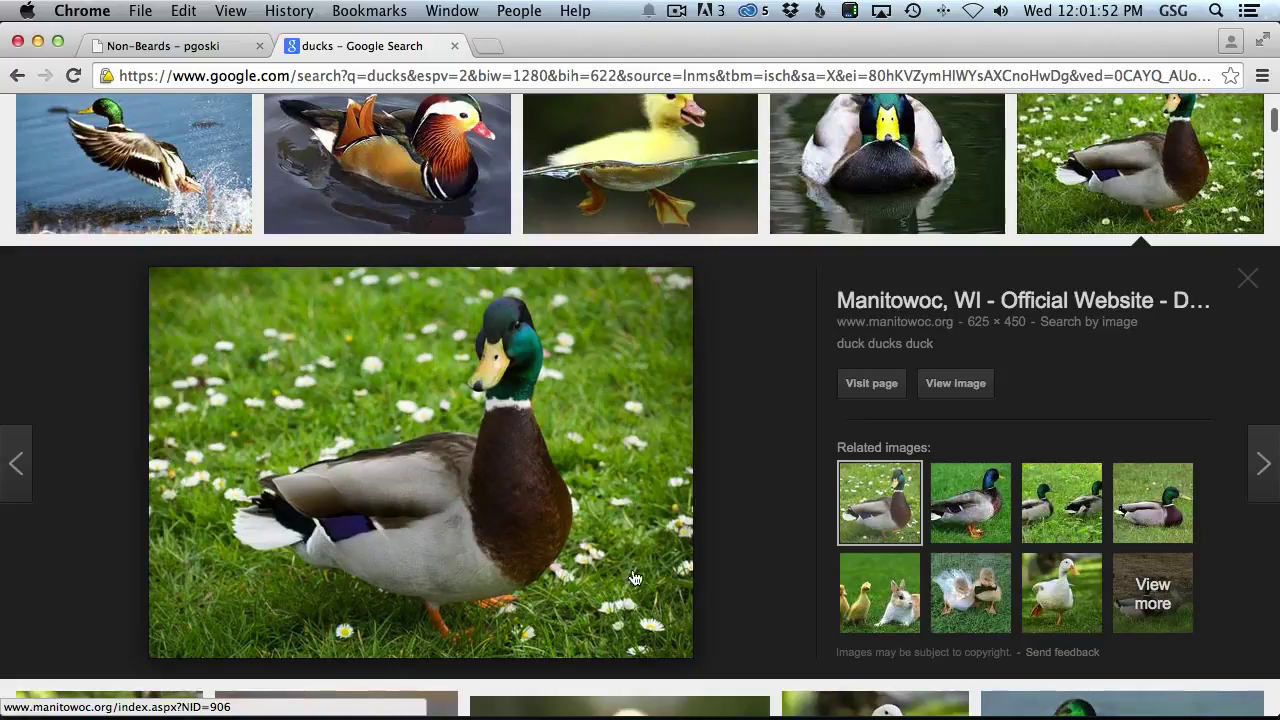
mouse_move(740, 716)
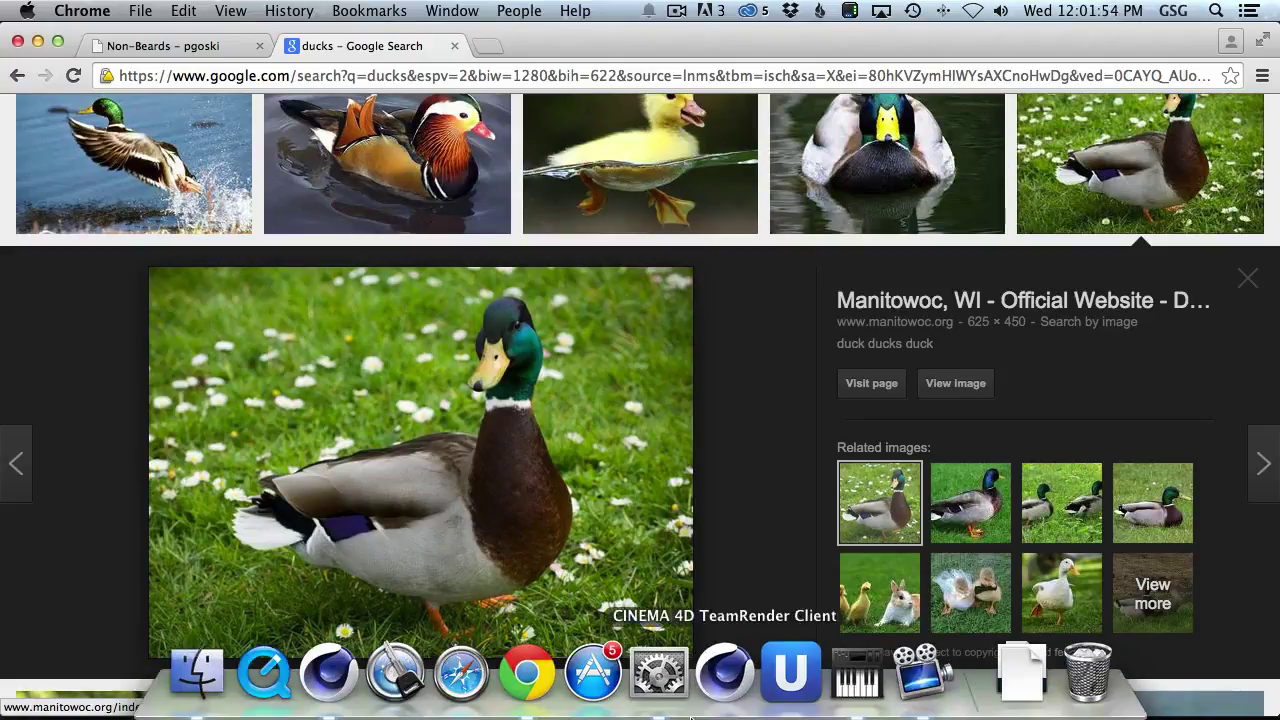
left_click(328, 672)
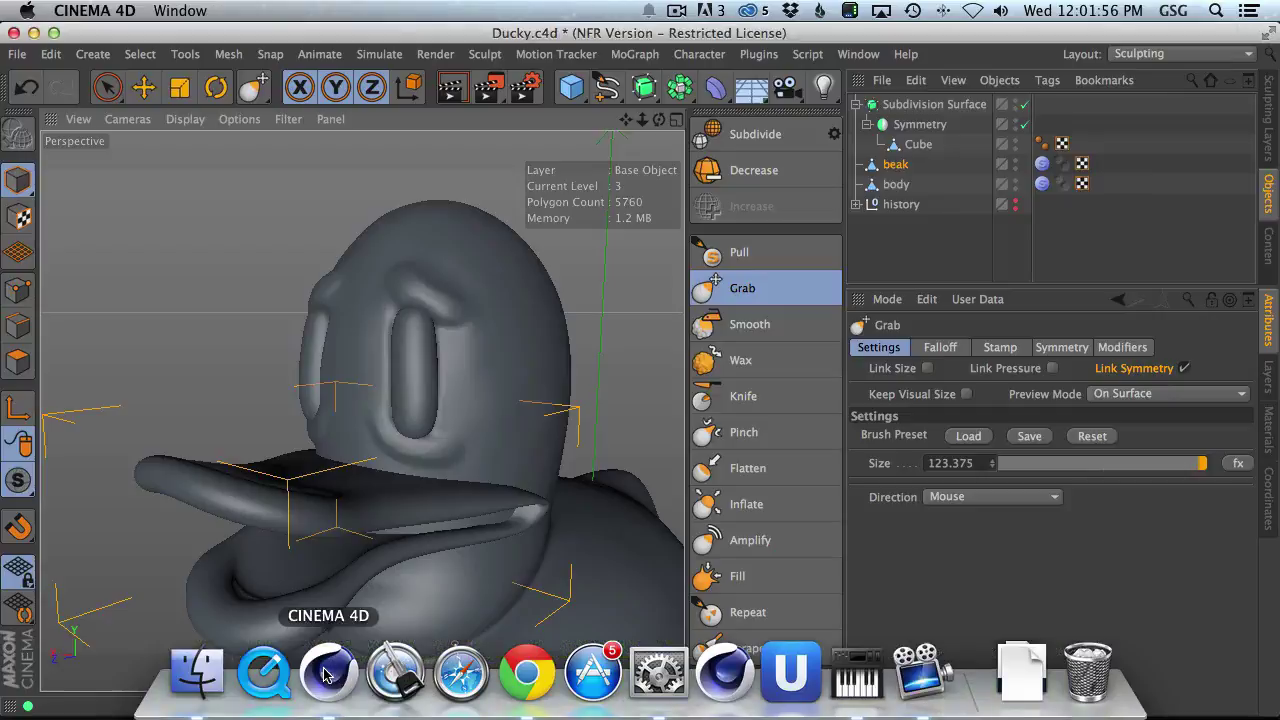
- Raise the bridge of the upper beak between the eyes with the Grab brush at size 123.375, undoing the excess pull
mouse_move(361, 428)
left_mouse_down("alt")
mouse_move(403, 443)
mouse_move(355, 485)
mouse_move(369, 429)
mouse_move(337, 451)
mouse_move(349, 417)
mouse_move(338, 407)
mouse_move(423, 451)
left_mouse_up("alt")
scroll(351, 484, "up", 8)
scroll(338, 407, "down", 8)
scroll(426, 404, "up", 8)
scroll(410, 406, "up", 4)
left_click_drag(394, 409, 440, 425, "alt")
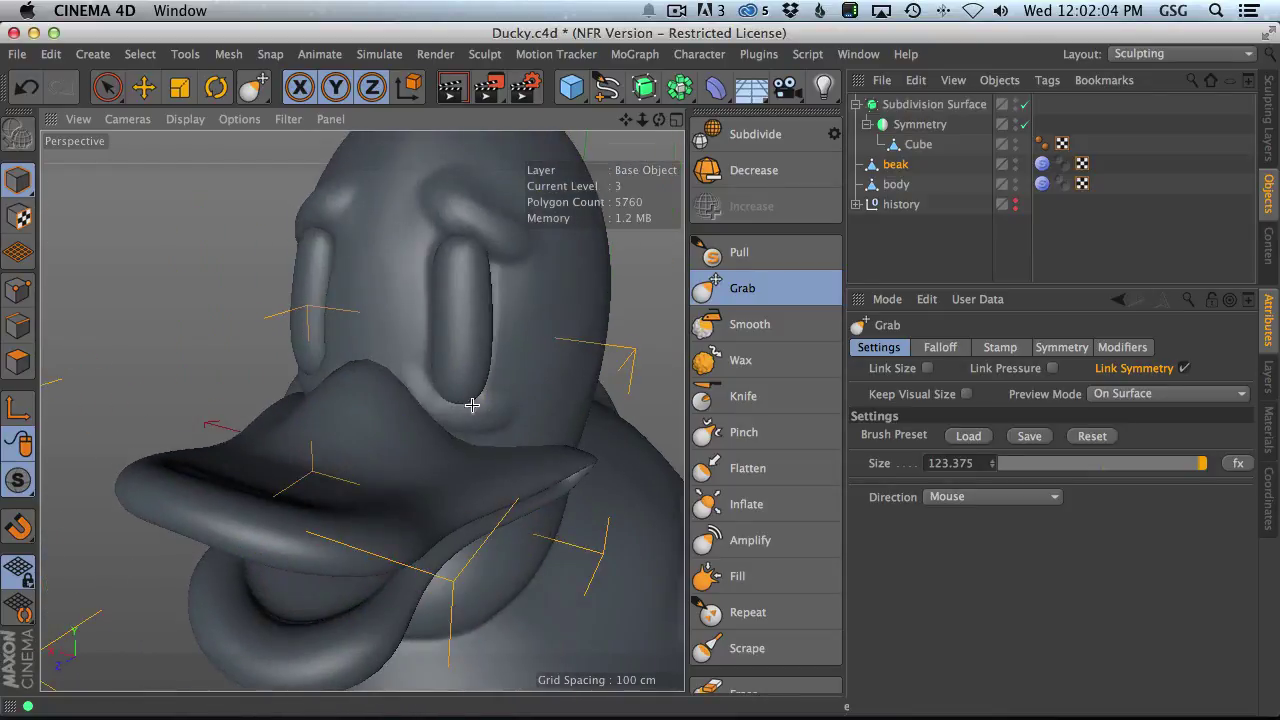
key("ctrl+z")
mouse_move(363, 434)
left_mouse_down("alt")
mouse_move(606, 409)
mouse_move(360, 423)
mouse_move(409, 406)
mouse_move(271, 429)
mouse_move(383, 431)
left_mouse_up("alt")
- Subdivide the beak to sculpt level 6 with mesh lines shown over the shaded view
left_click(890, 164)
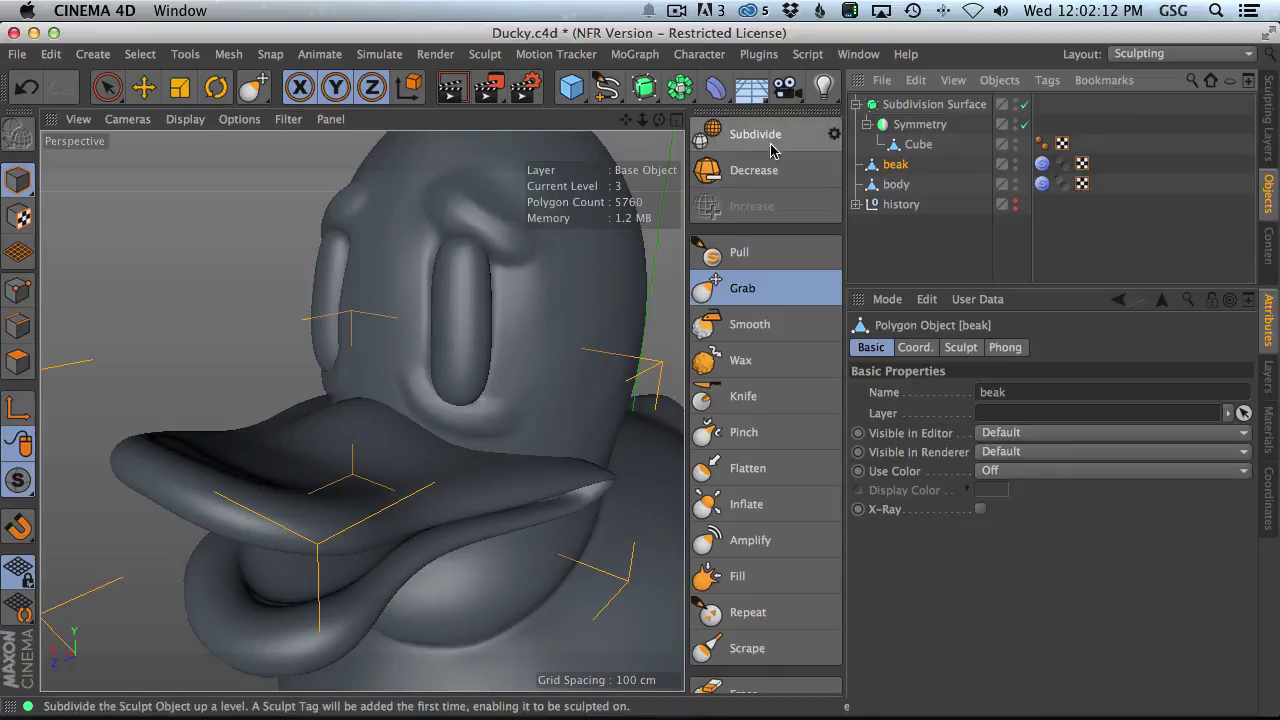
left_click(752, 140)
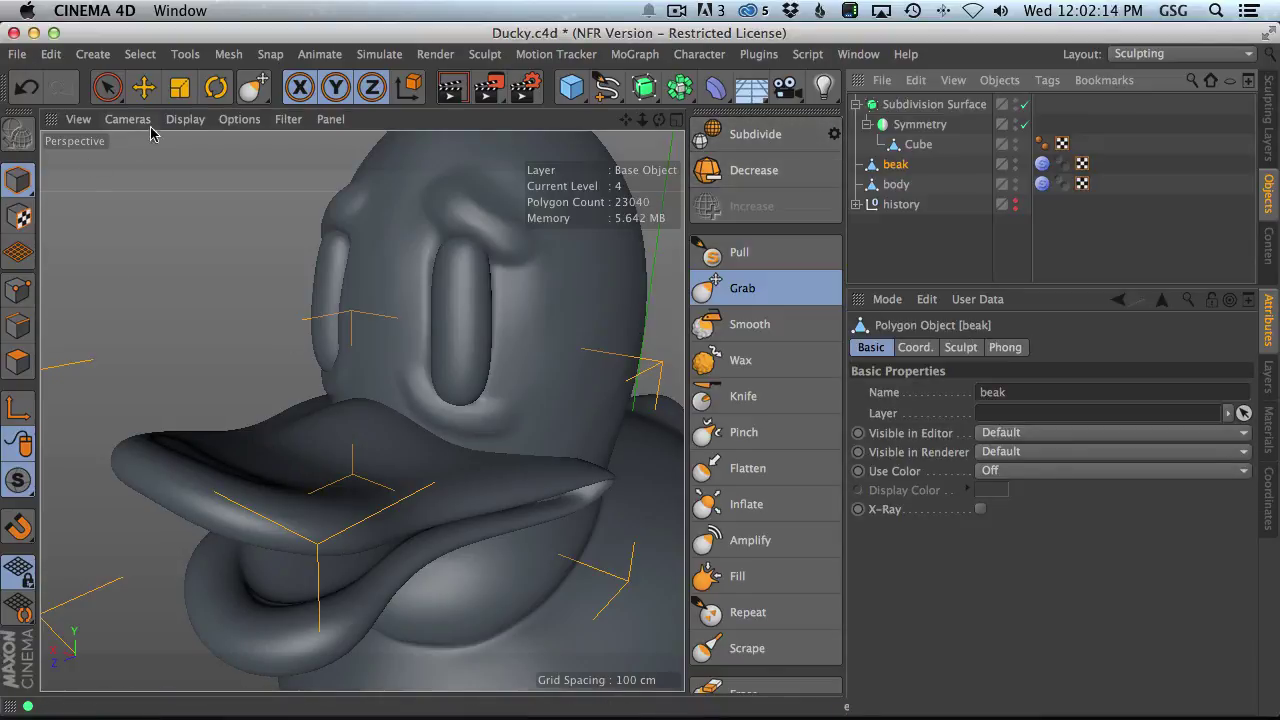
left_click(182, 120)
left_click(264, 170)
right_click_drag(476, 436, 540, 392, "alt")
mouse_move(311, 446)
left_mouse_down("alt")
mouse_move(291, 486)
mouse_move(500, 420)
mouse_move(555, 440)
left_mouse_up("alt")
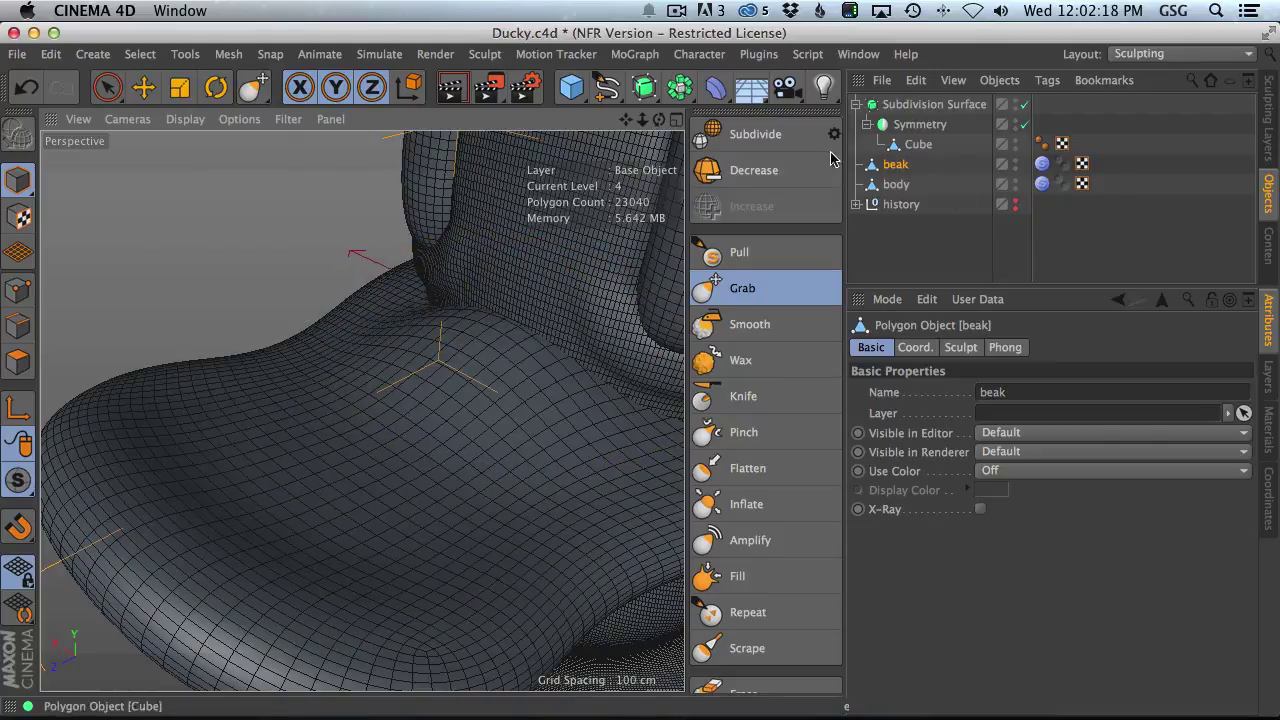
left_click(762, 132)
left_click(770, 132)
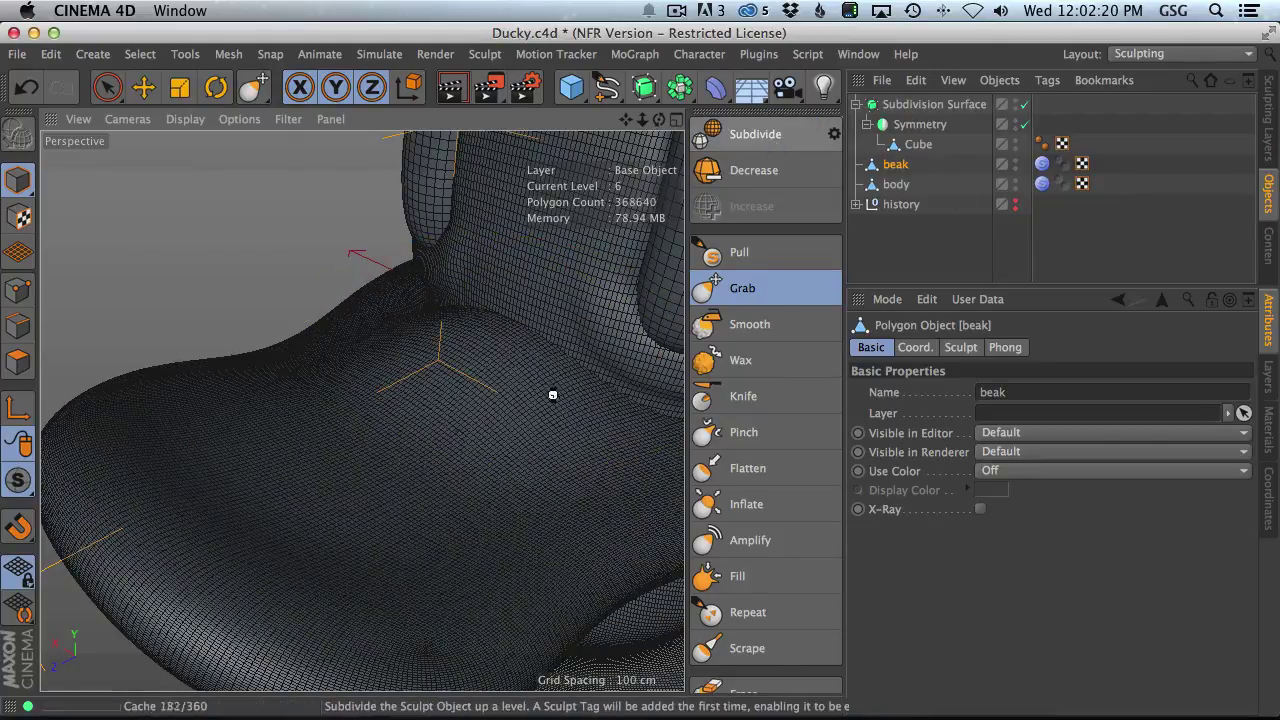
- Raise a mirrored pair of nostril bumps on the beak's bridge with the Pull brush at 4.1% pressure, and hide the mesh lines
left_click(735, 254)
mouse_move(506, 372)
middle_mouse_down()
mouse_move(432, 366)
mouse_move(505, 380)
middle_mouse_up()
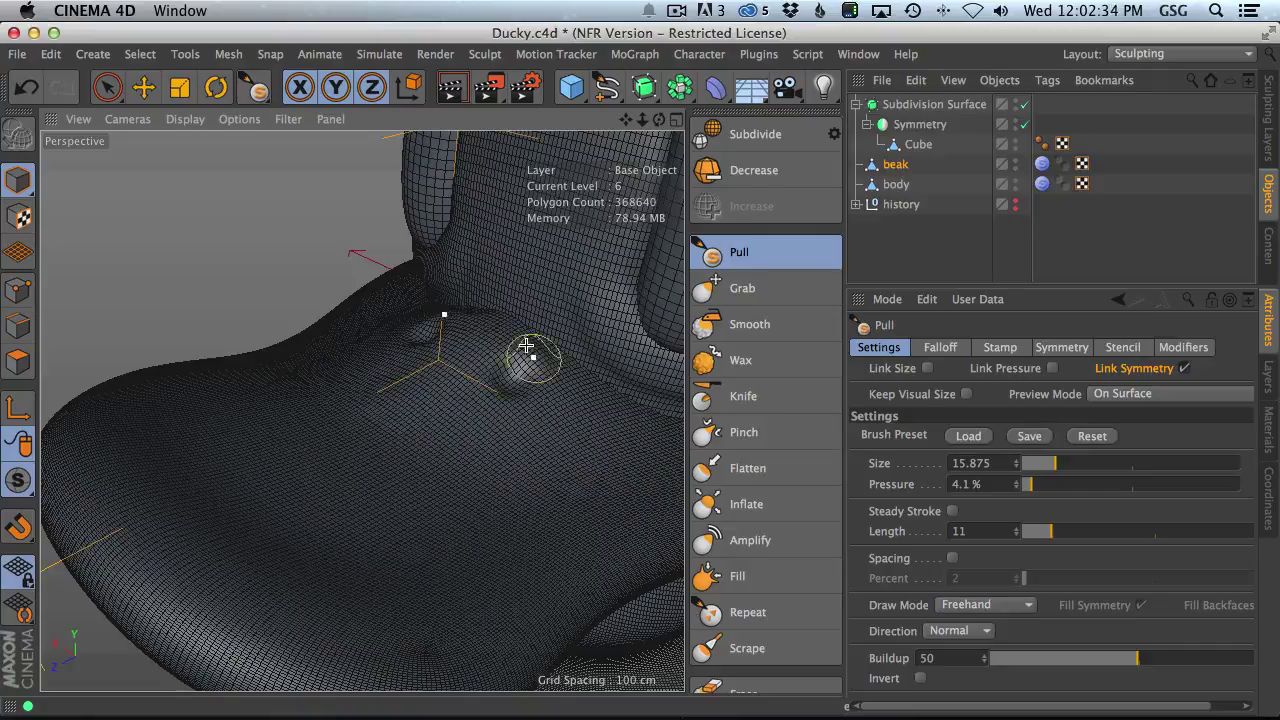
mouse_move(540, 373)
left_mouse_down("alt")
mouse_move(594, 391)
mouse_move(654, 443)
mouse_move(560, 386)
mouse_move(445, 408)
left_mouse_up("alt")
middle_click_drag(445, 408, 468, 446)
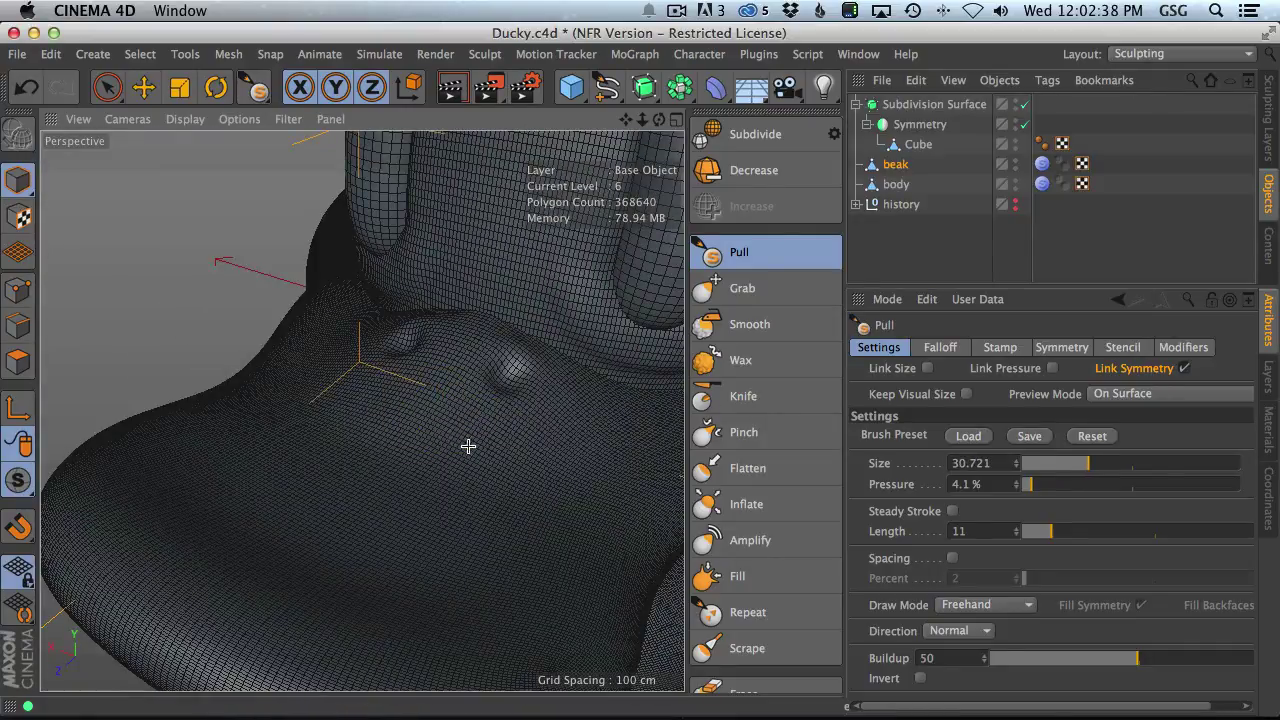
left_click(188, 119)
left_click(215, 143)
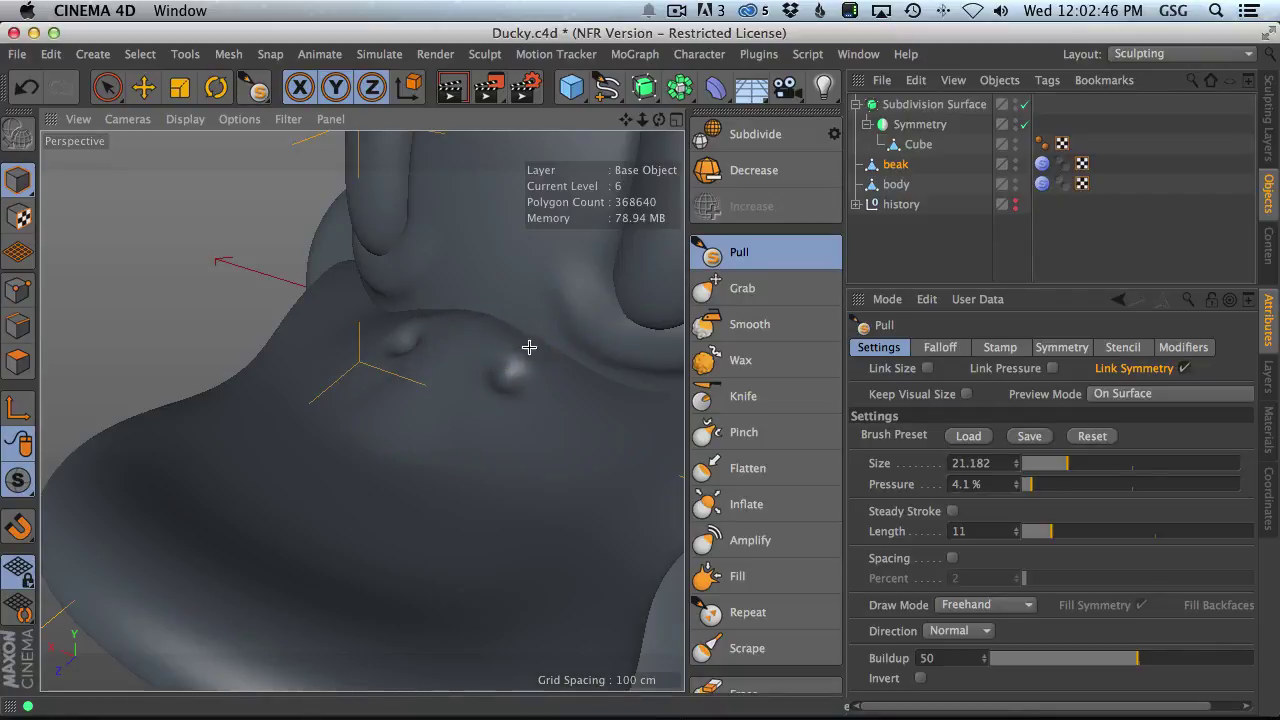
mouse_move(574, 361)
left_mouse_down("alt")
mouse_move(500, 337)
mouse_move(403, 332)
left_mouse_up("alt")
mouse_move(477, 331)
right_mouse_down("alt")
mouse_move(540, 314)
mouse_move(515, 319)
mouse_move(469, 437)
right_mouse_up("alt")
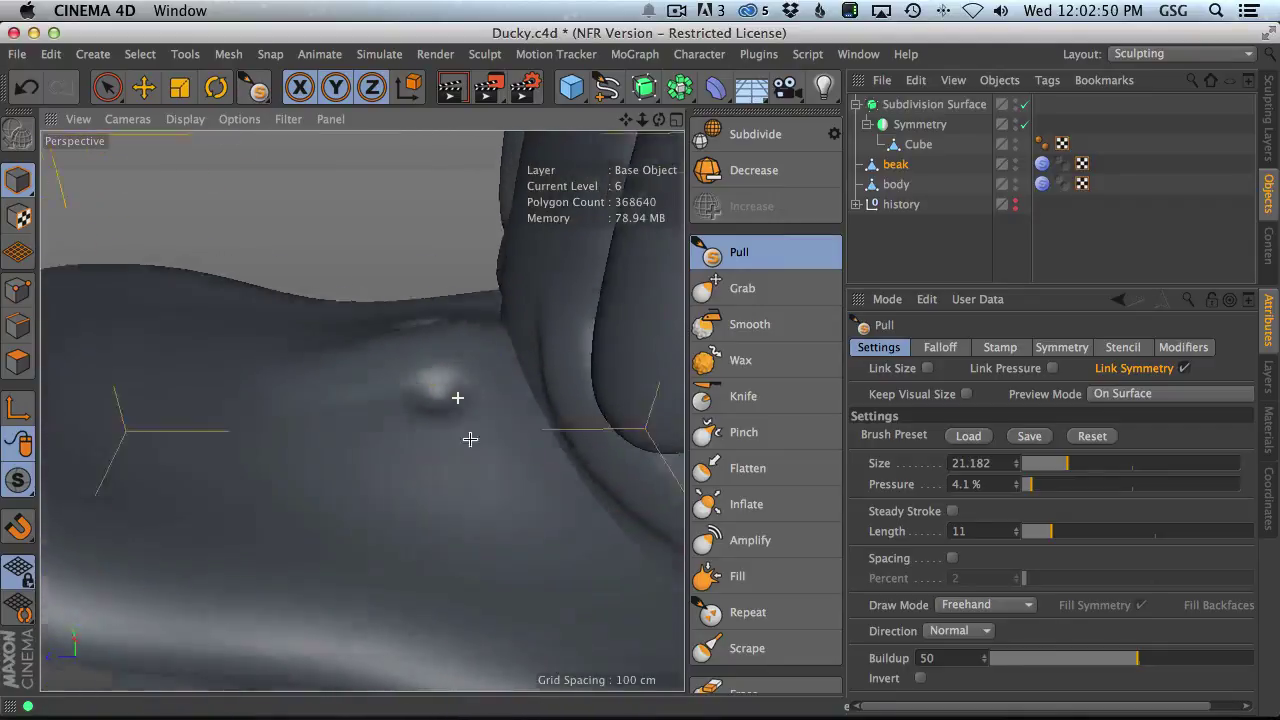
- Drag the nostril bumps back toward the face with the Grab brush at size 55.215
left_click(706, 285)
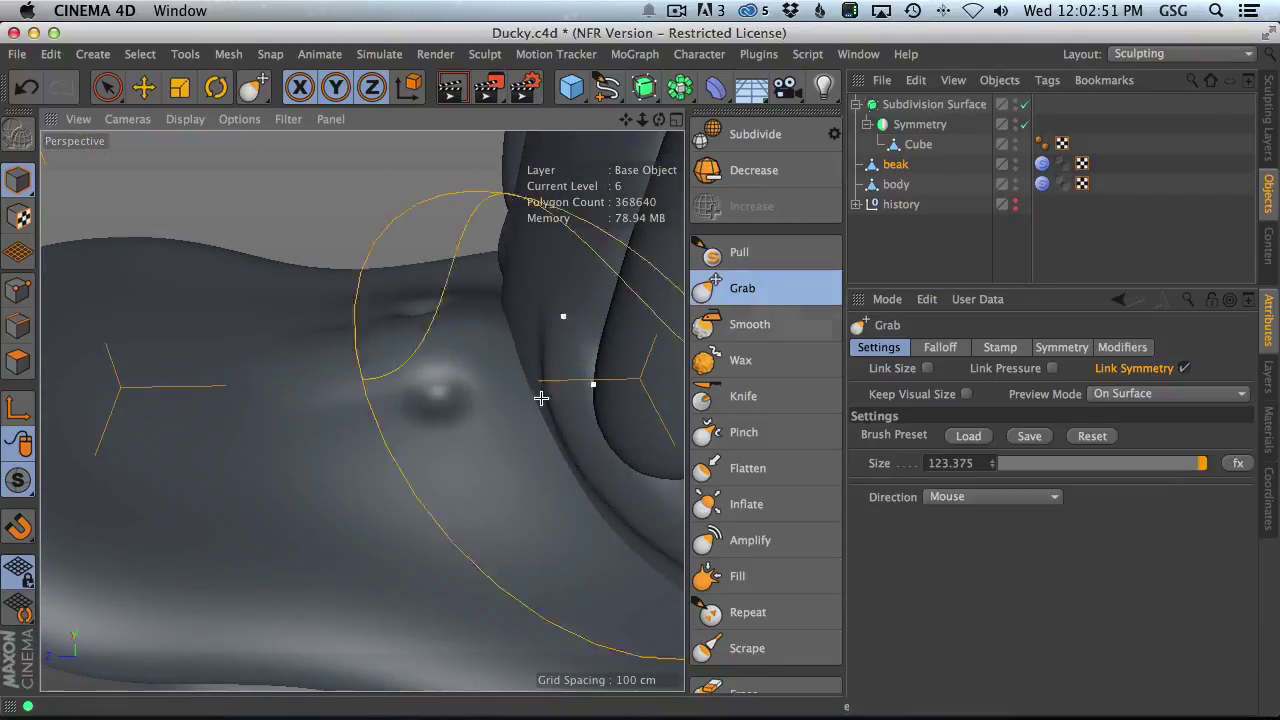
mouse_move(474, 408)
middle_mouse_down()
mouse_move(420, 409)
mouse_move(291, 448)
middle_mouse_up()
left_click_drag(443, 392, 461, 387)
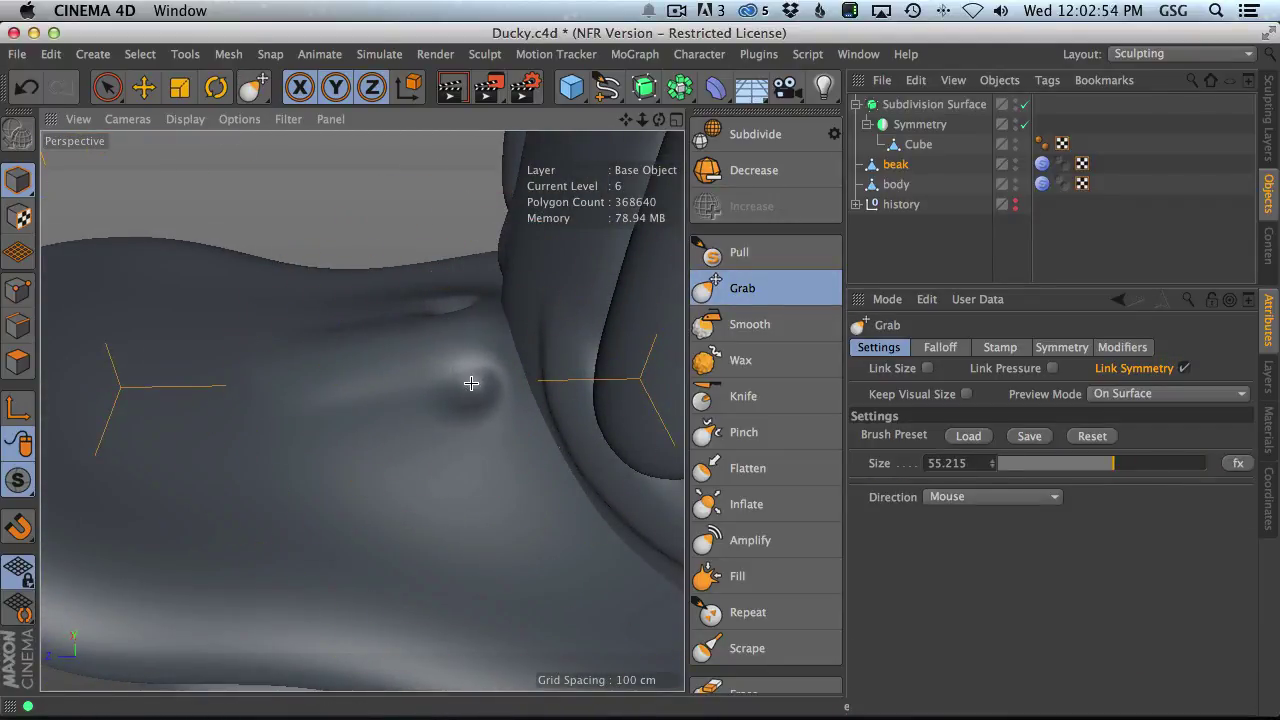
mouse_move(523, 337)
left_mouse_down("alt")
mouse_move(501, 325)
mouse_move(491, 277)
left_mouse_up("alt")
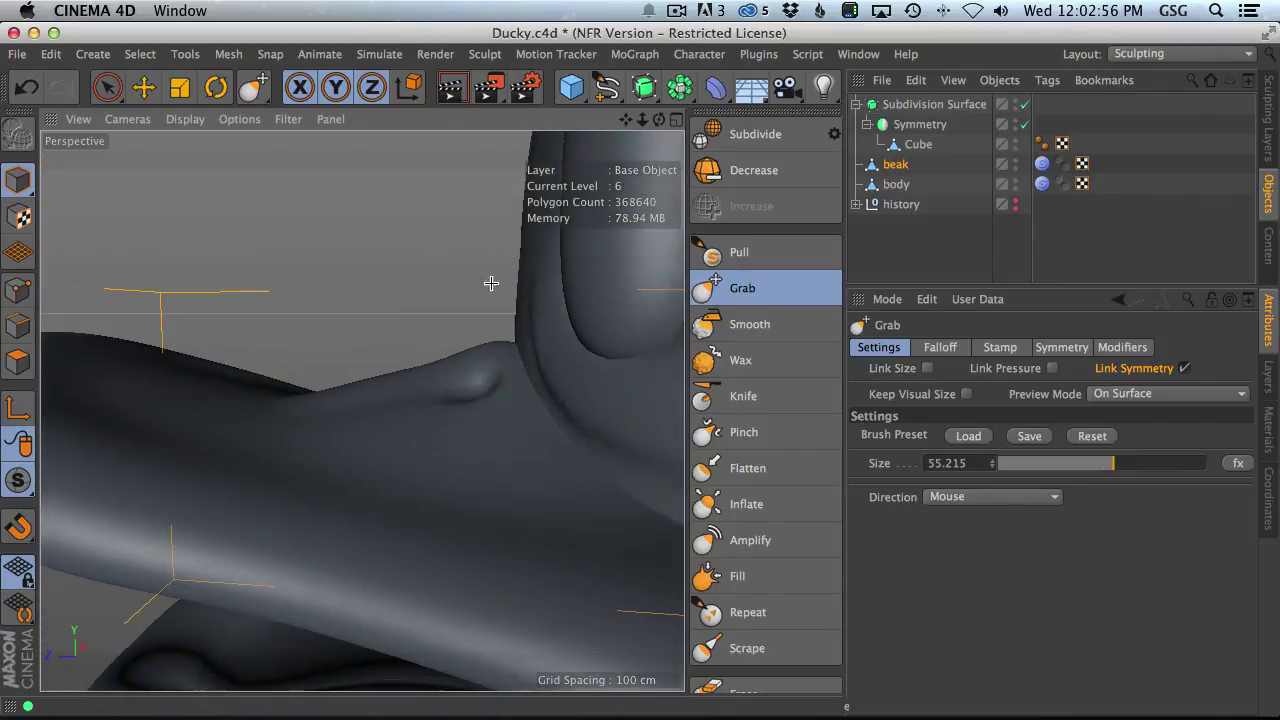
mouse_move(405, 393)
left_mouse_down()
mouse_move(359, 403)
mouse_move(570, 494)
left_mouse_up()
mouse_move(386, 351)
left_mouse_down("alt")
mouse_move(563, 423)
mouse_move(610, 400)
left_mouse_up("alt")
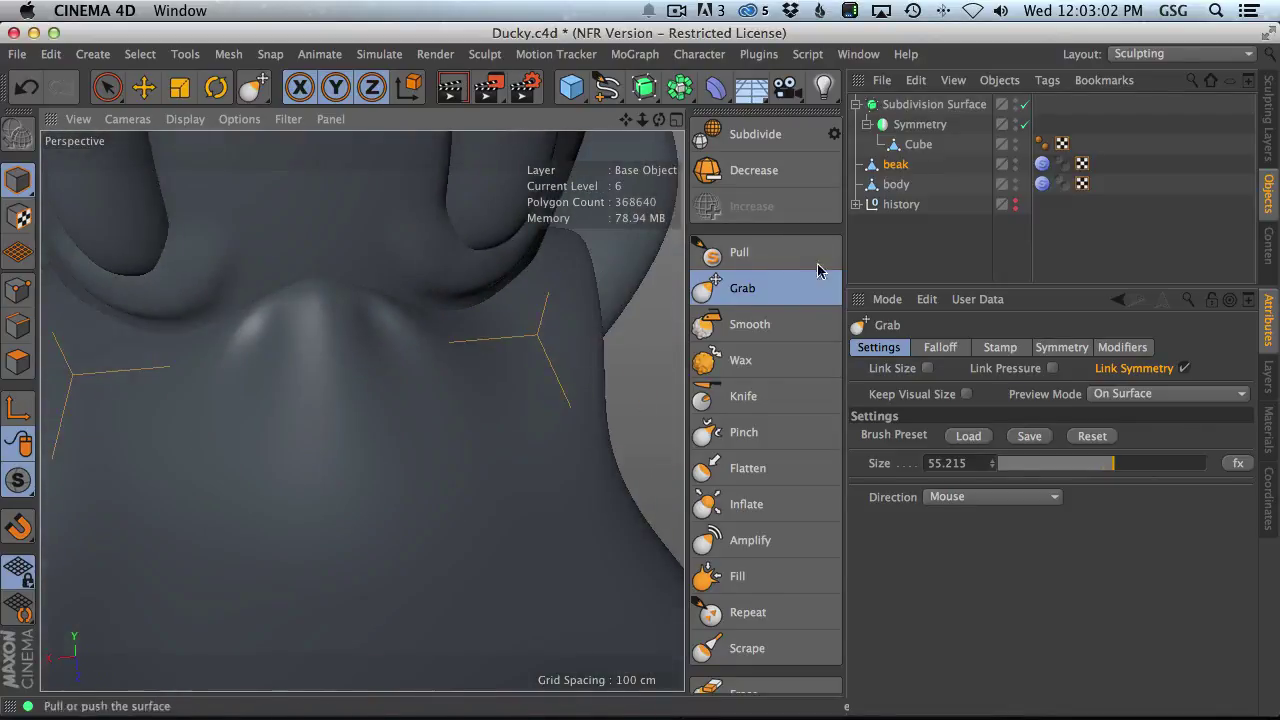
- Build up the beak's bridge around the nostril bumps with the Wax brush at size 17.983 and 12.1% pressure
left_click(754, 364)
left_click_drag(388, 311, 318, 322, "alt")
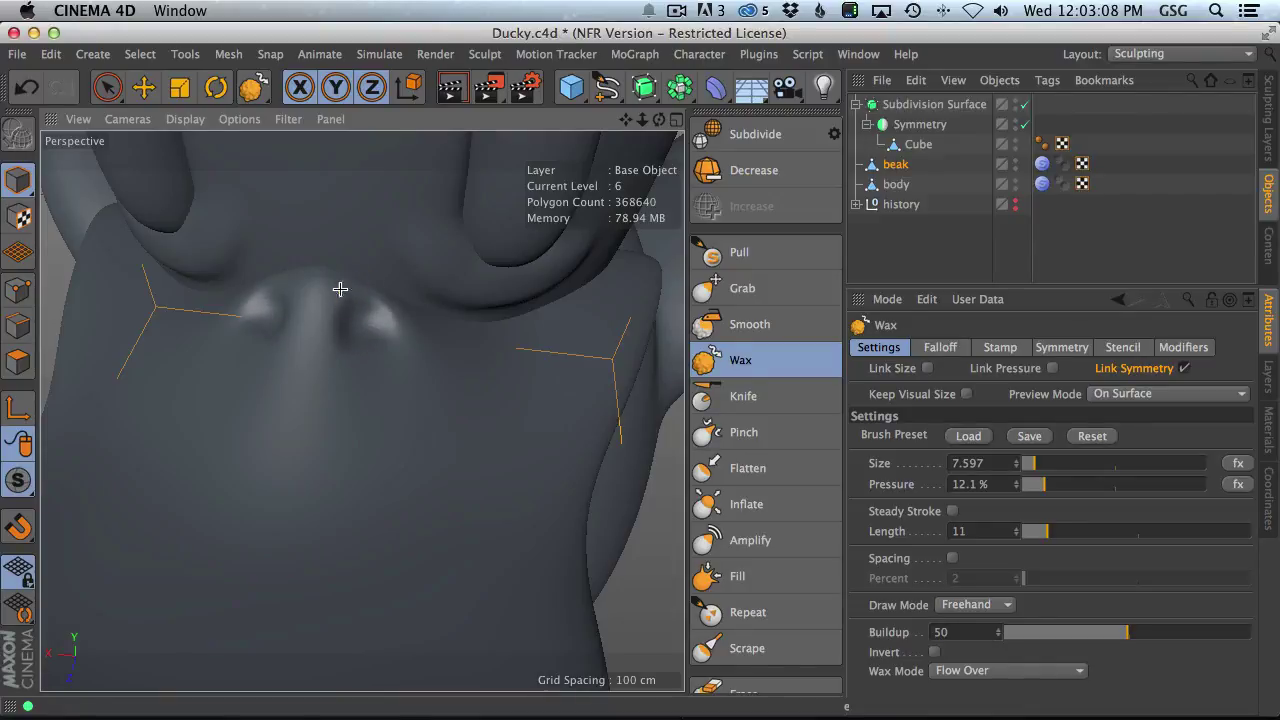
mouse_move(374, 351)
left_mouse_down("alt")
mouse_move(246, 271)
mouse_move(309, 277)
left_mouse_up("alt")
middle_click_drag(309, 277, 317, 272)
left_click_drag(317, 272, 415, 342)
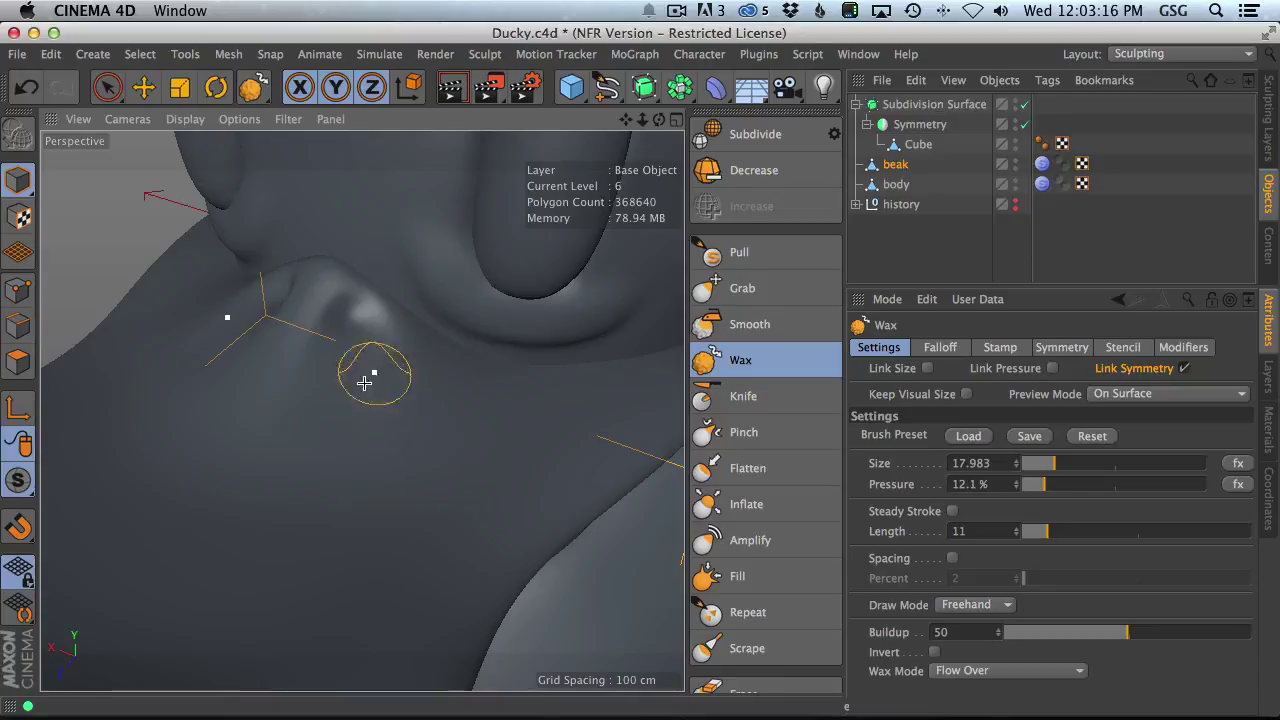
scroll(333, 408, "down", 8)
mouse_move(333, 408)
left_mouse_down("alt")
mouse_move(546, 391)
mouse_move(567, 406)
mouse_move(340, 388)
left_mouse_up("alt")
scroll(340, 388, "up", 5)
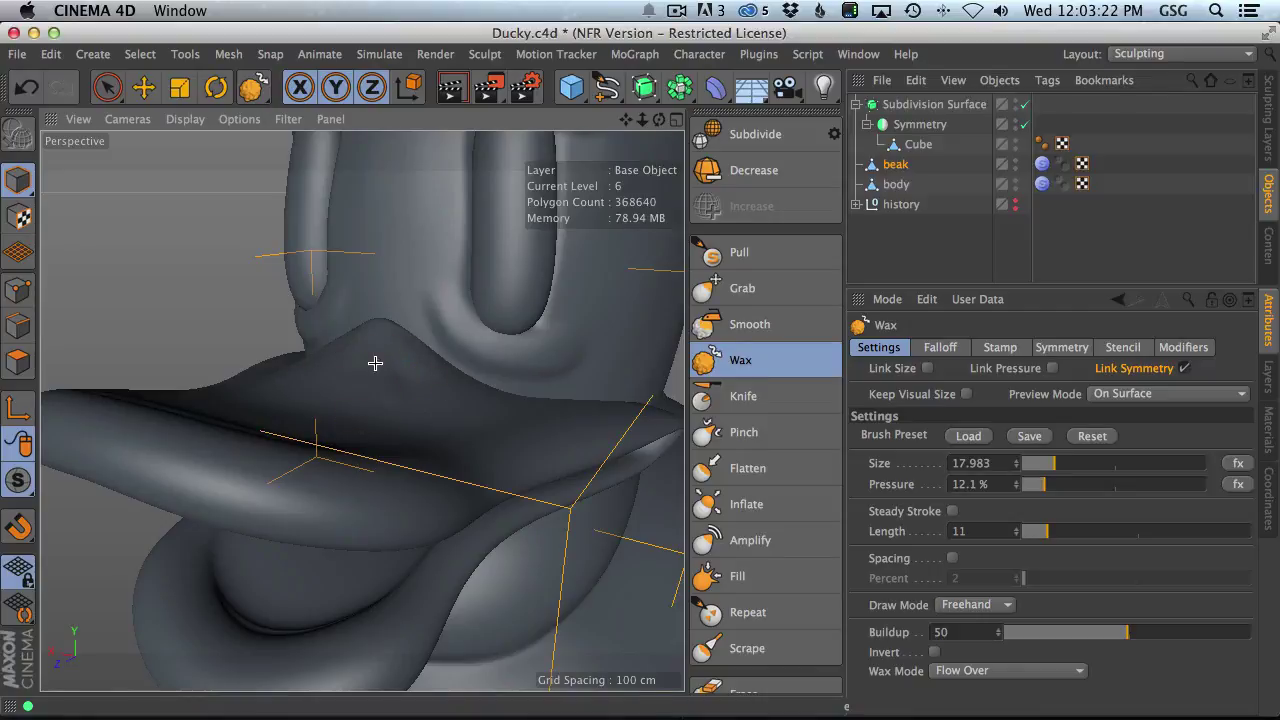
mouse_move(381, 441)
left_mouse_down("alt")
mouse_move(423, 460)
mouse_move(410, 440)
left_mouse_up("alt")
- Sculpt small mirrored nostrils lower on the beak's bridge with the Pull brush, using sizes 6.374 and 12.119
left_click(739, 252)
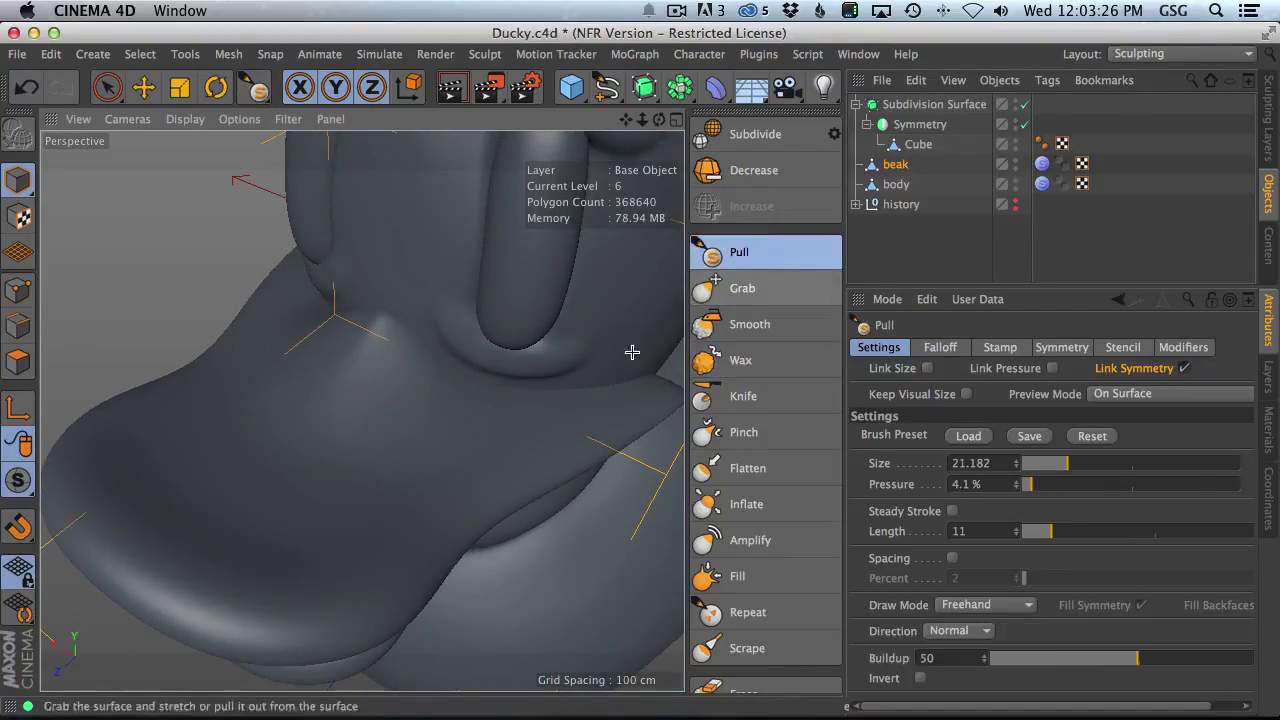
middle_click_drag(400, 371, 365, 384)
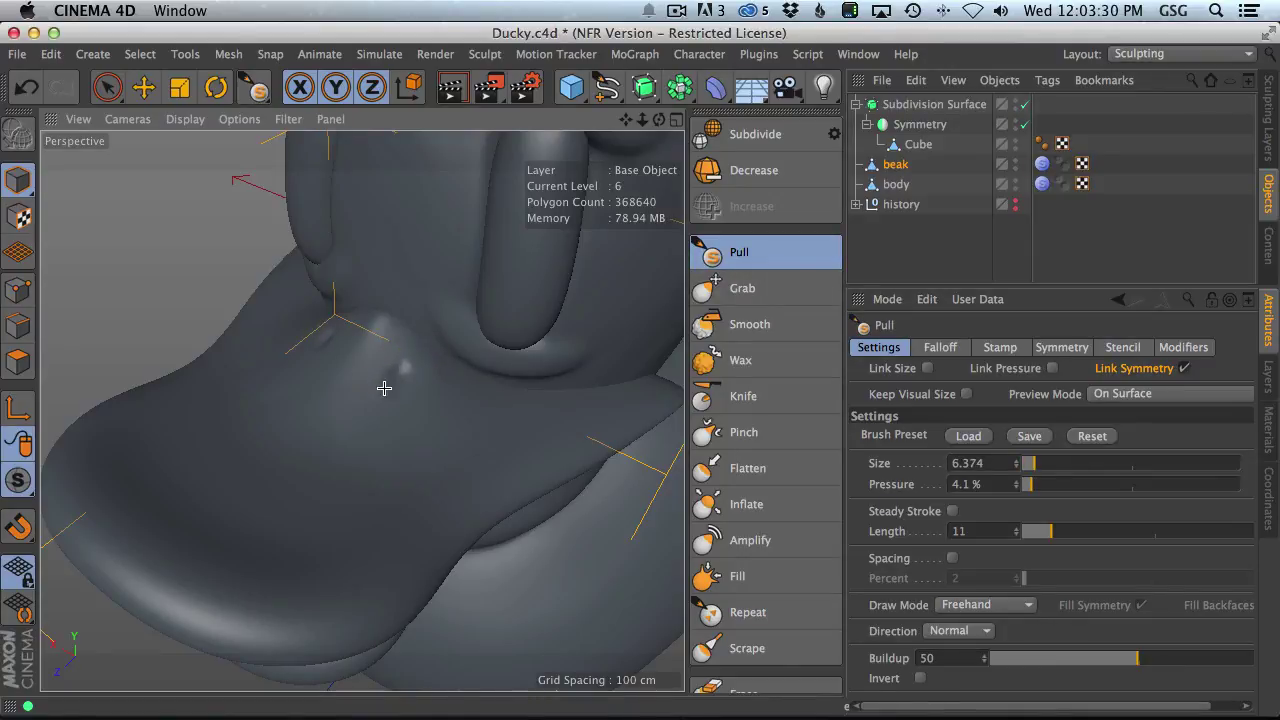
left_click_drag(438, 388, 379, 370, "alt")
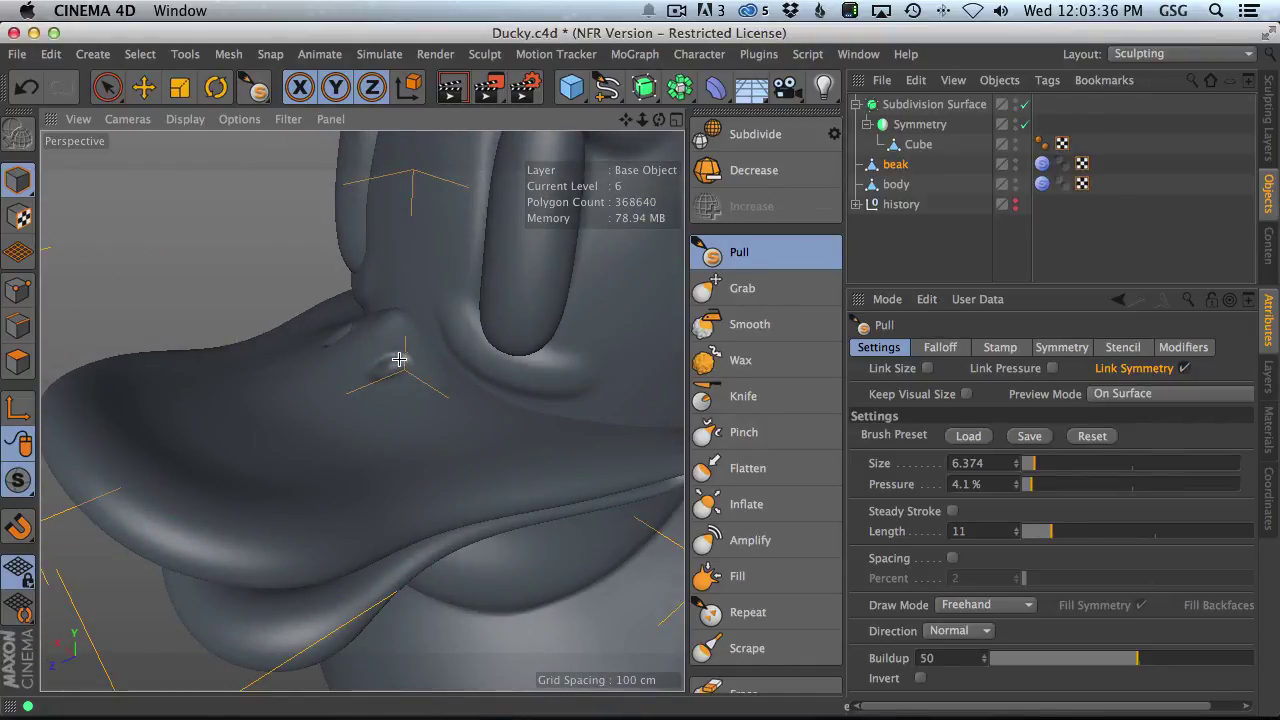
mouse_move(392, 388)
left_mouse_down("alt")
mouse_move(366, 363)
mouse_move(397, 337)
left_mouse_up("alt")
mouse_move(397, 337)
middle_mouse_down()
mouse_move(374, 337)
mouse_move(381, 352)
middle_mouse_up()
mouse_move(400, 342)
left_mouse_down("alt")
mouse_move(417, 363)
mouse_move(522, 354)
left_mouse_up("alt")
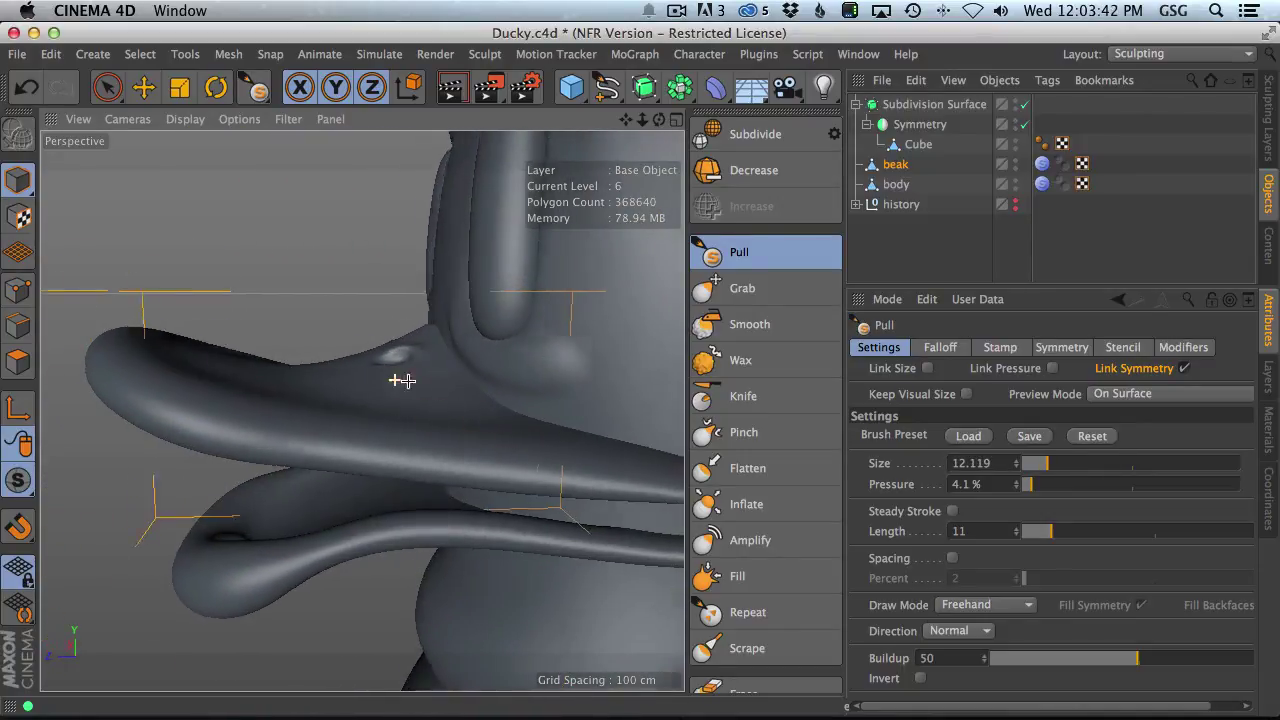
- Reshape the nostrils from the front with the Grab brush at size 34.991
left_click_drag(403, 380, 407, 563, "alt")
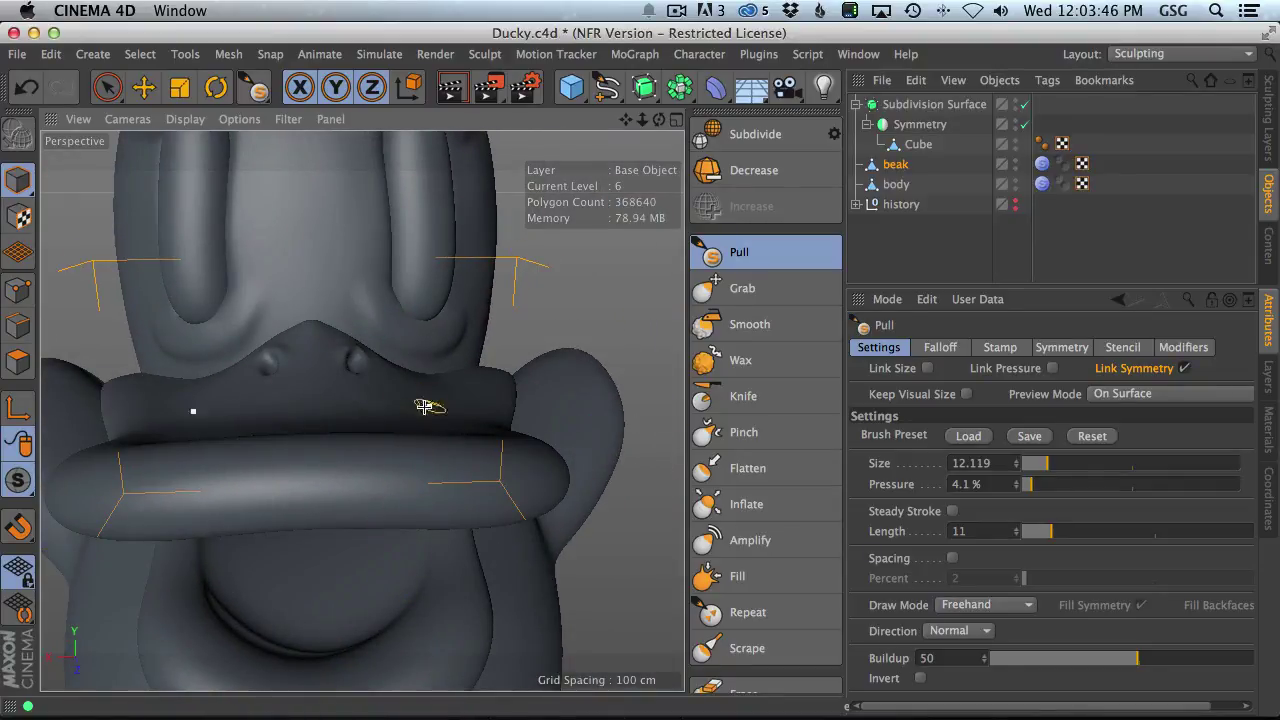
left_click_drag(424, 406, 403, 377, "alt")
scroll(432, 335, "up", 5)
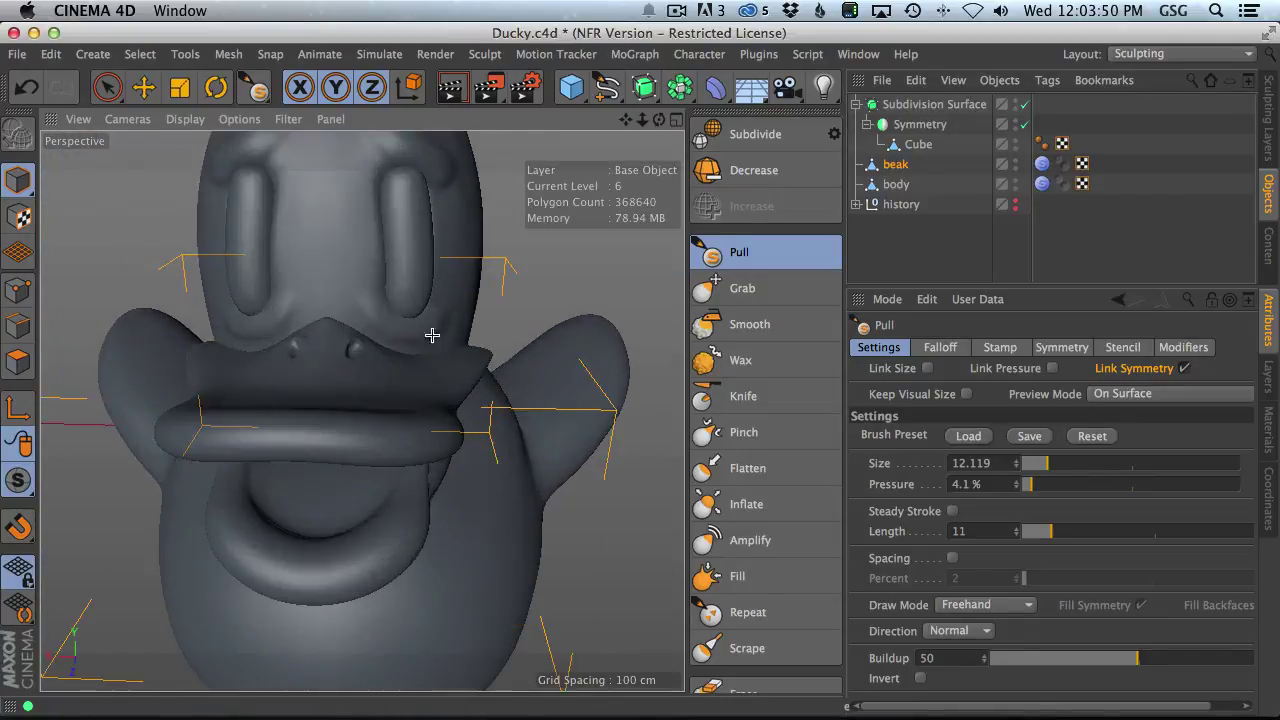
left_click_drag(432, 335, 587, 380, "alt")
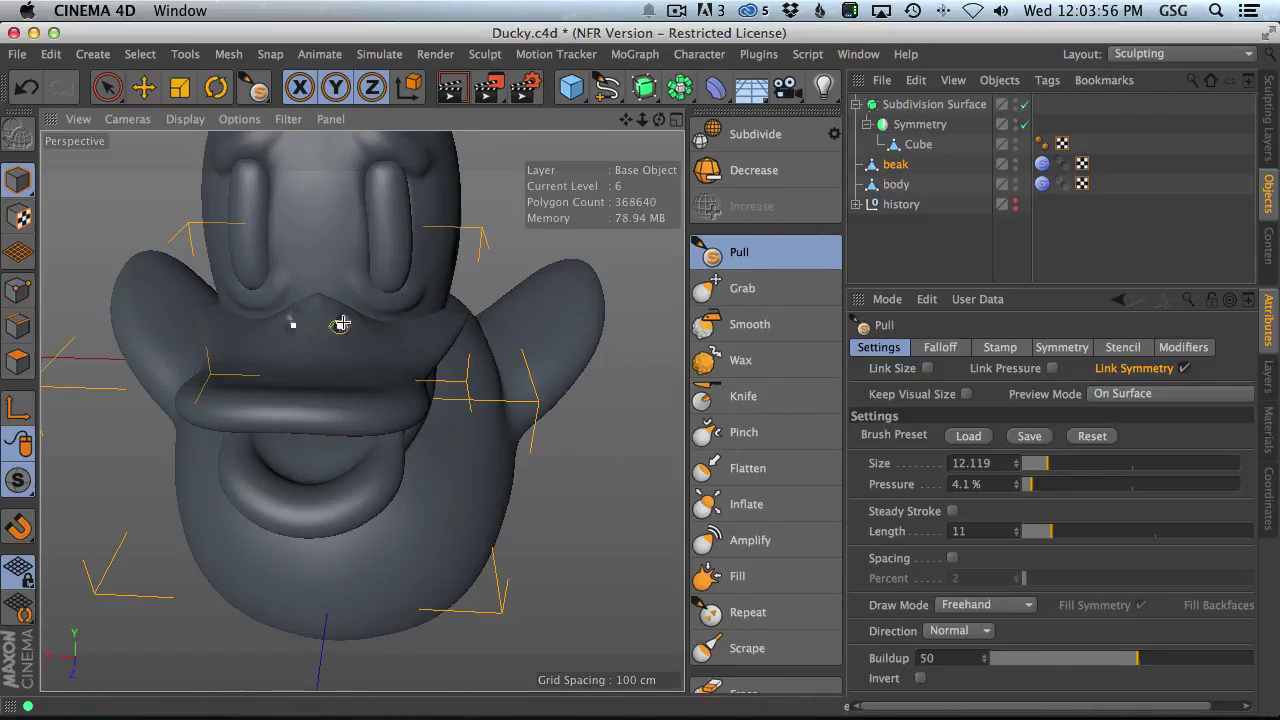
left_click_drag(341, 323, 380, 349, "alt")
scroll(380, 349, "up", 3)
left_click(742, 288)
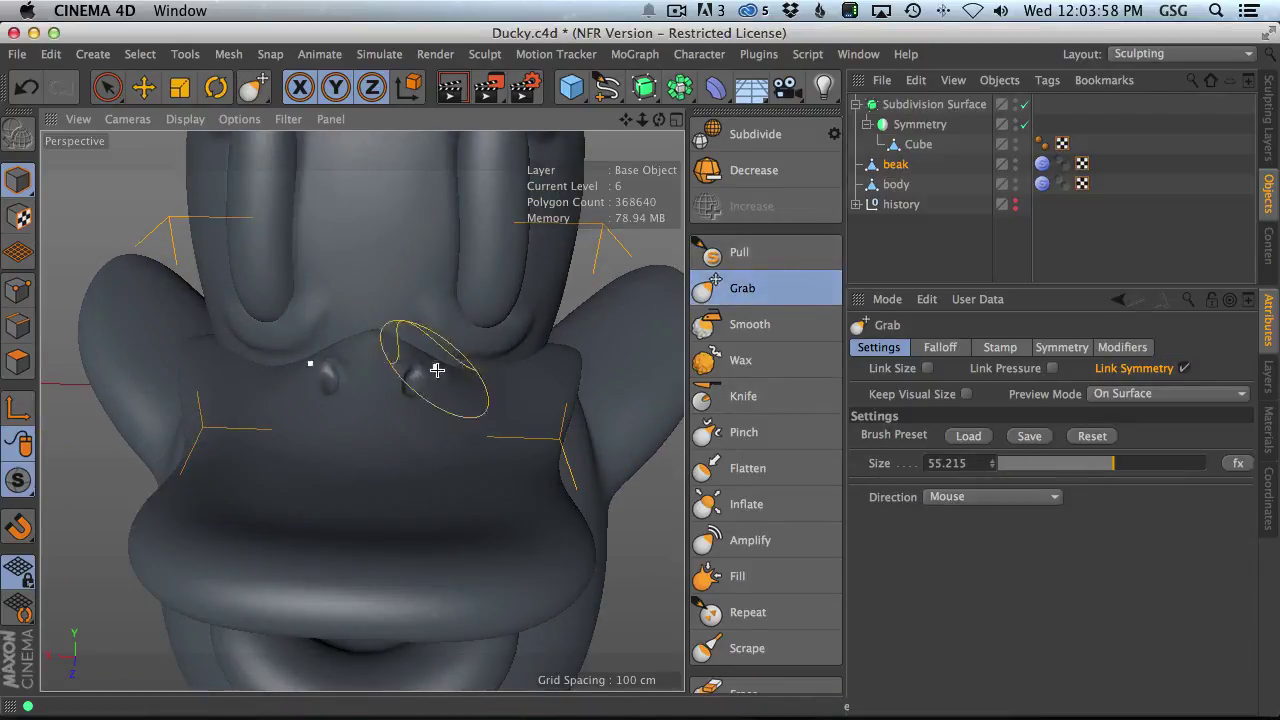
mouse_move(437, 370)
middle_mouse_down()
mouse_move(400, 386)
mouse_move(417, 374)
mouse_move(407, 378)
middle_mouse_up()
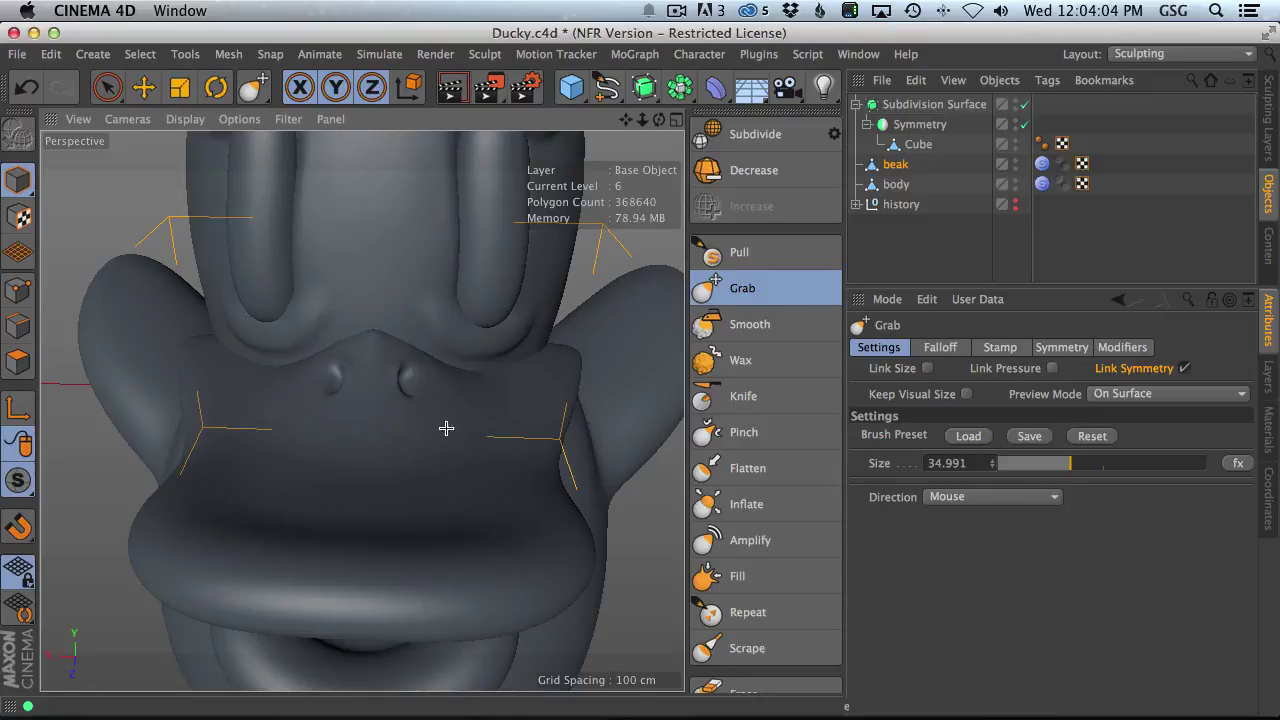
- Switch to the Inflate brush and reduce its size to 46.975 for the corner of the beak's mouth
left_click_drag(497, 446, 467, 383, "alt")
mouse_move(543, 471)
left_mouse_down("alt")
mouse_move(514, 380)
mouse_move(437, 316)
left_mouse_up("alt")
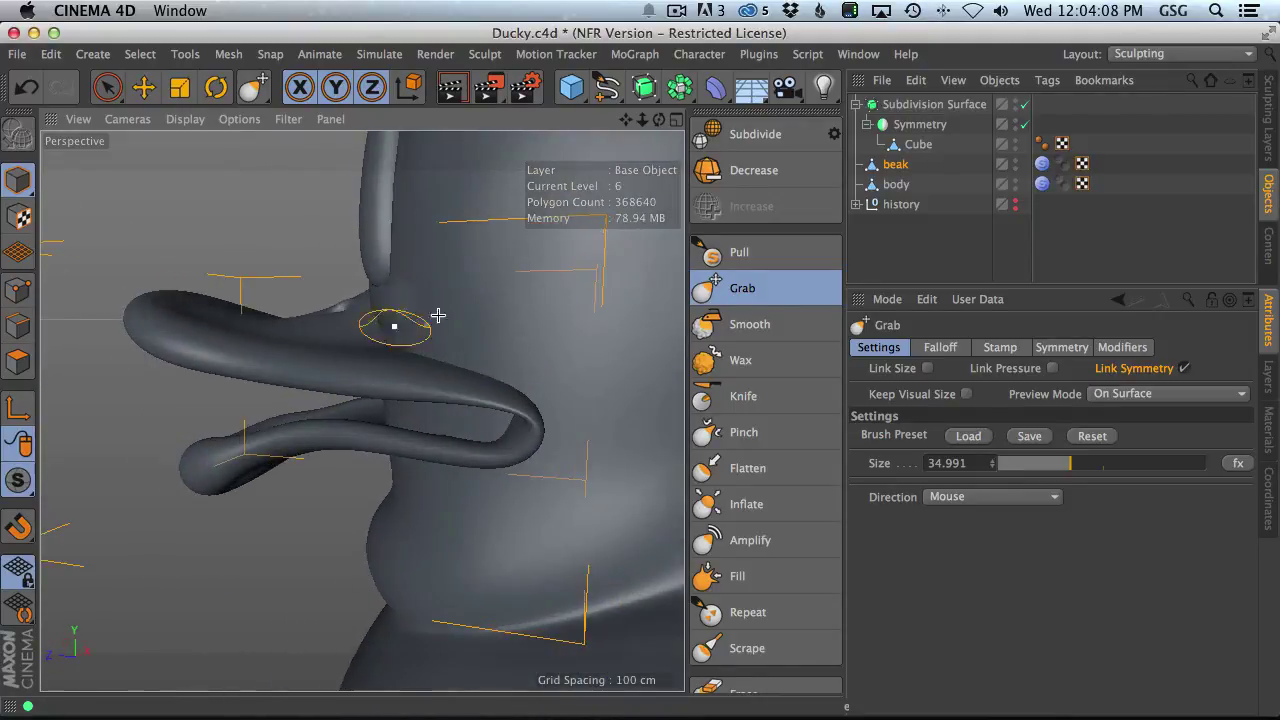
left_click(742, 504)
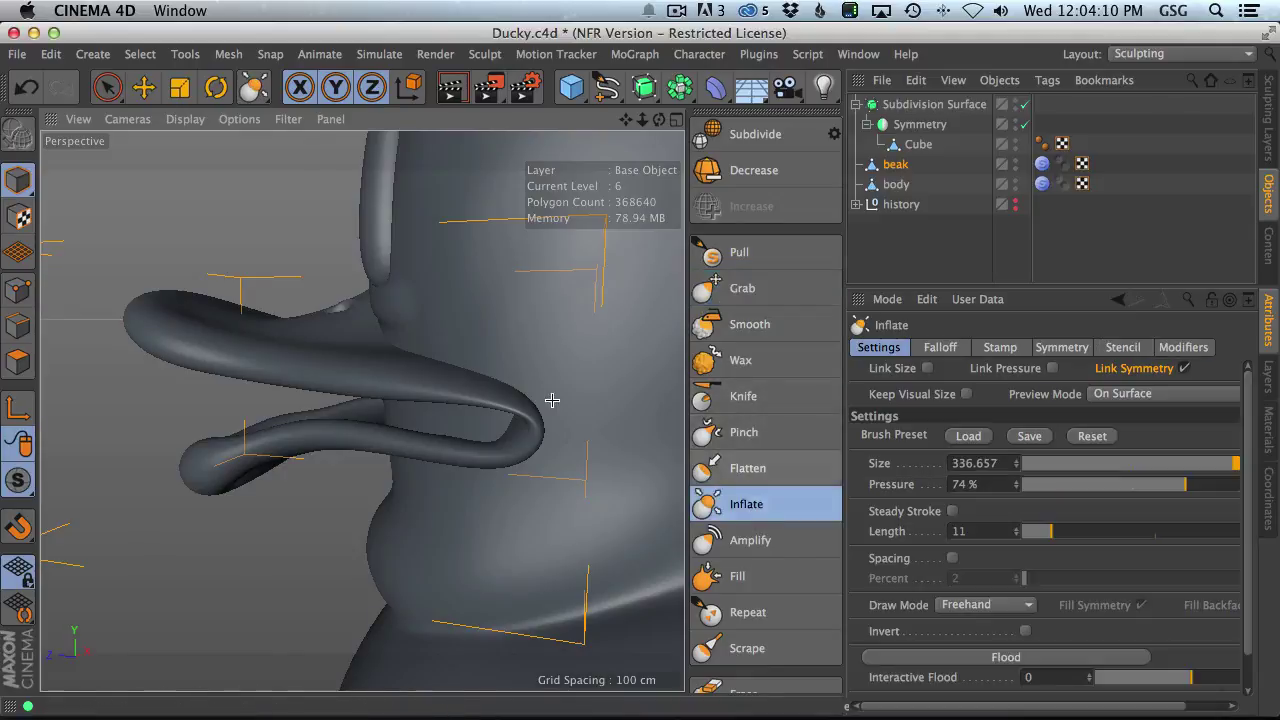
mouse_move(531, 422)
middle_mouse_down()
mouse_move(357, 446)
mouse_move(249, 500)
middle_mouse_up()
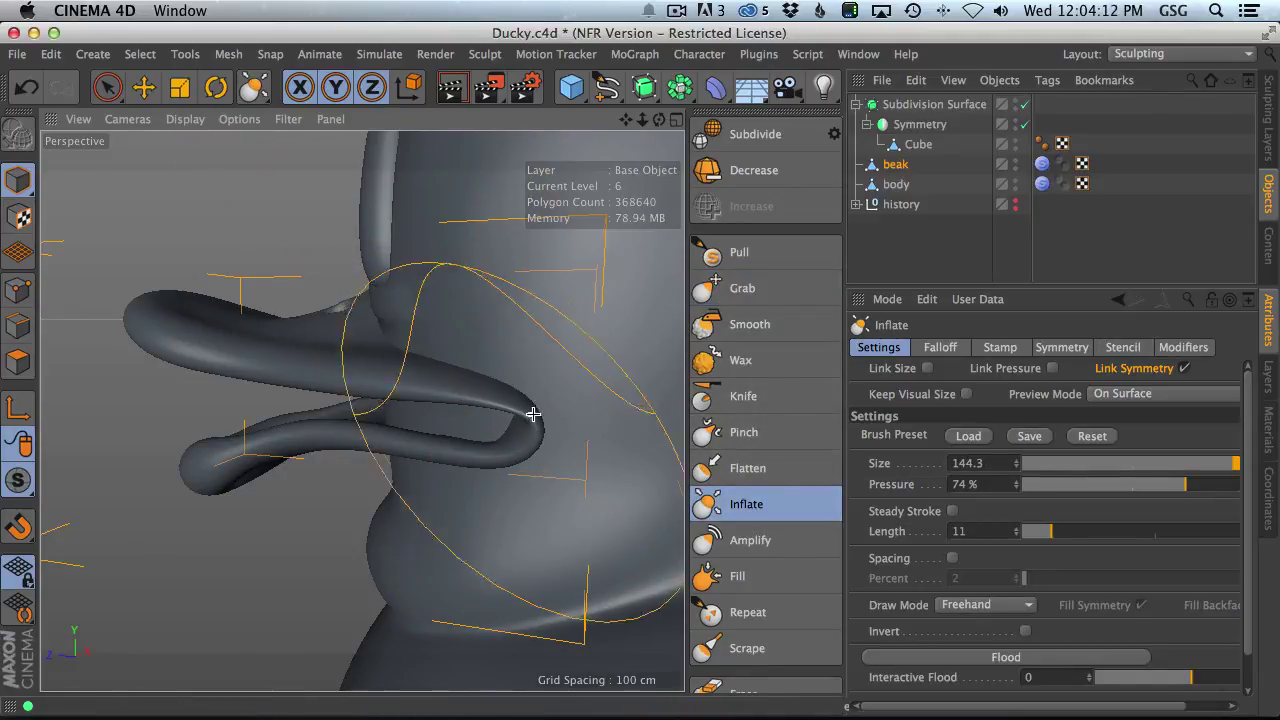
mouse_move(534, 413)
middle_mouse_down()
mouse_move(376, 477)
mouse_move(340, 478)
middle_mouse_up()
- Try to inflate the corner of the beak's mouth at 74% pressure
left_click_drag(523, 409, 529, 463)
key("super+z")
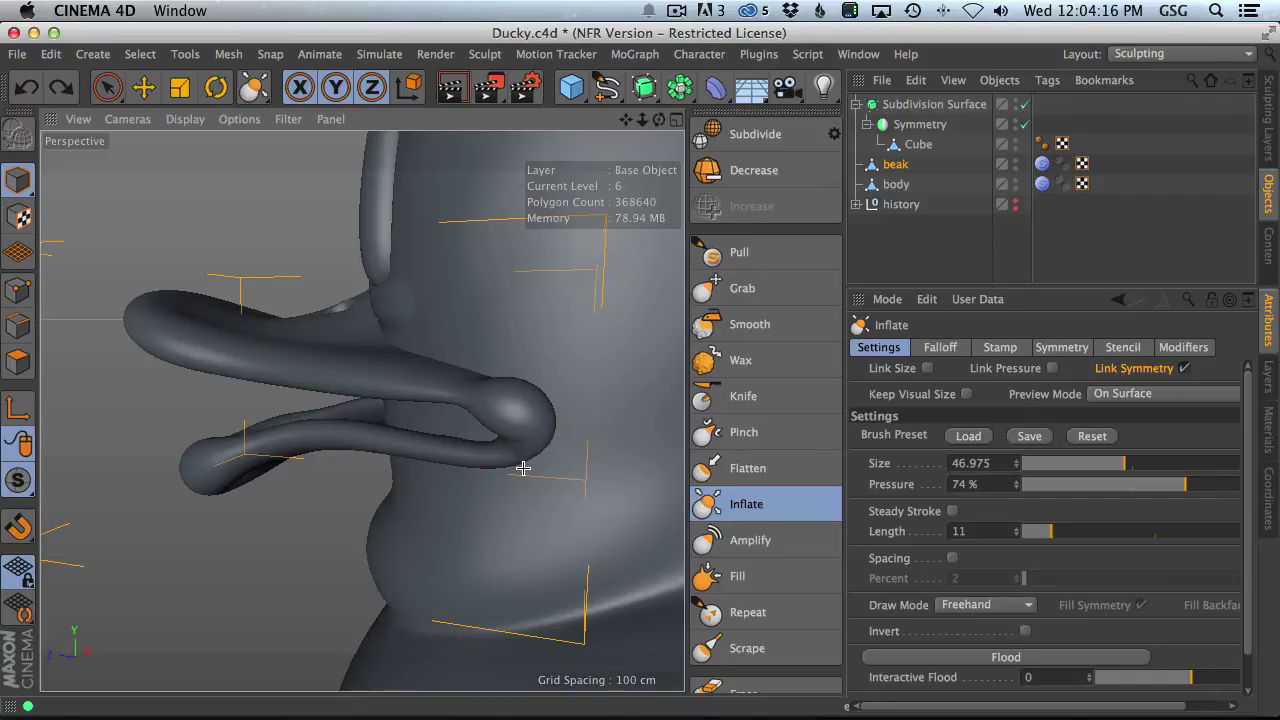
key("super+z")
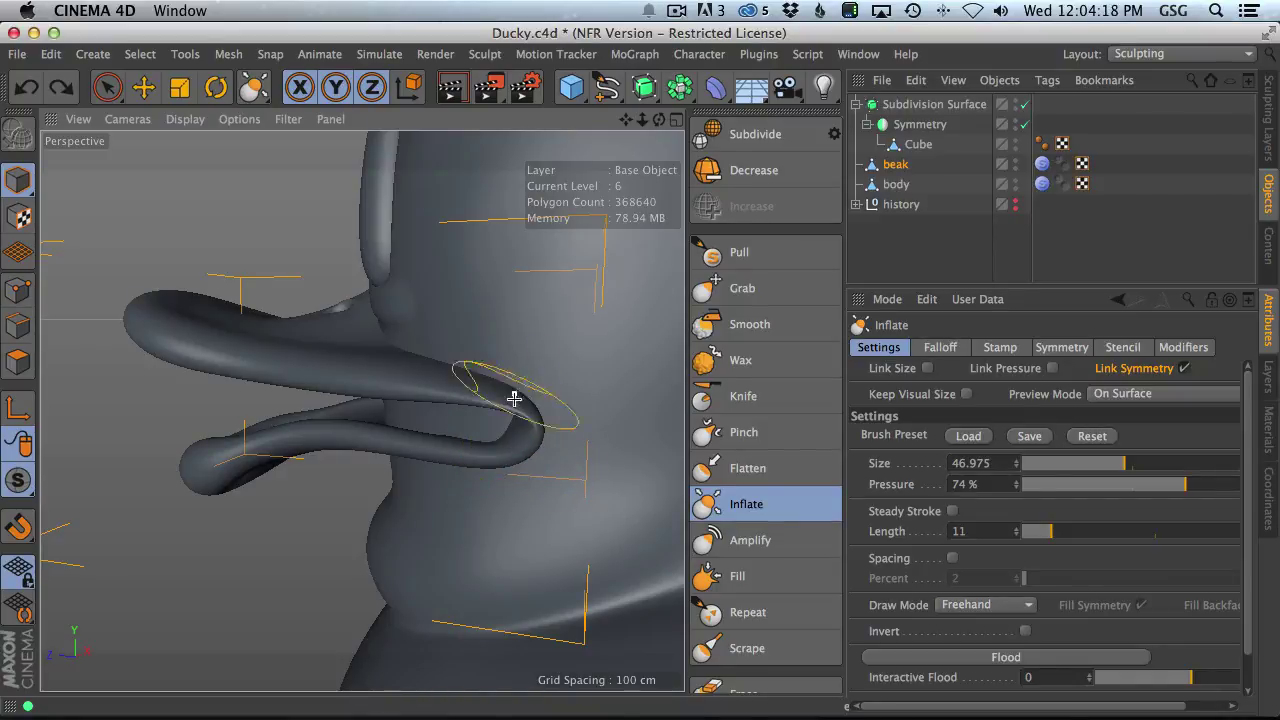
- Thicken the corner of the beak's mouth with the Inflate brush at 7.1% pressure
mouse_move(514, 398)
middle_mouse_down()
mouse_move(526, 486)
mouse_move(524, 459)
middle_mouse_up()
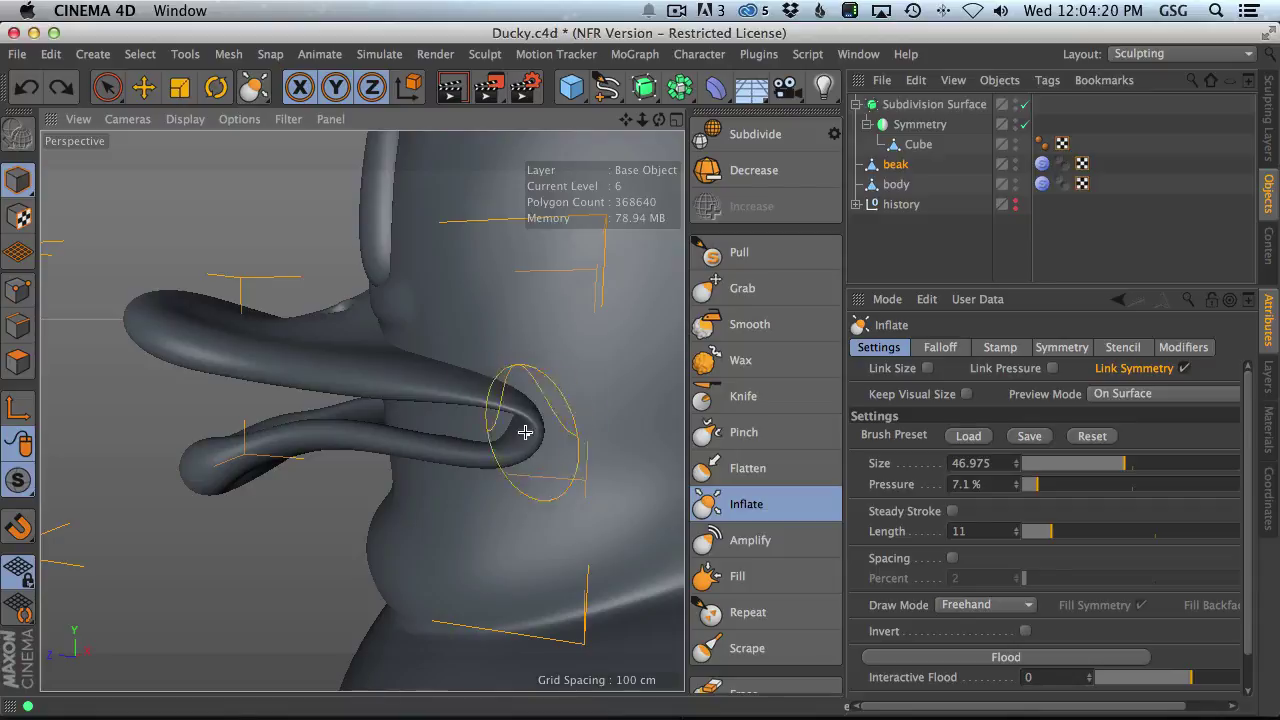
mouse_move(525, 432)
left_mouse_down("alt")
mouse_move(537, 377)
mouse_move(514, 423)
mouse_move(571, 391)
mouse_move(516, 414)
mouse_move(571, 434)
mouse_move(529, 414)
left_mouse_up("alt")
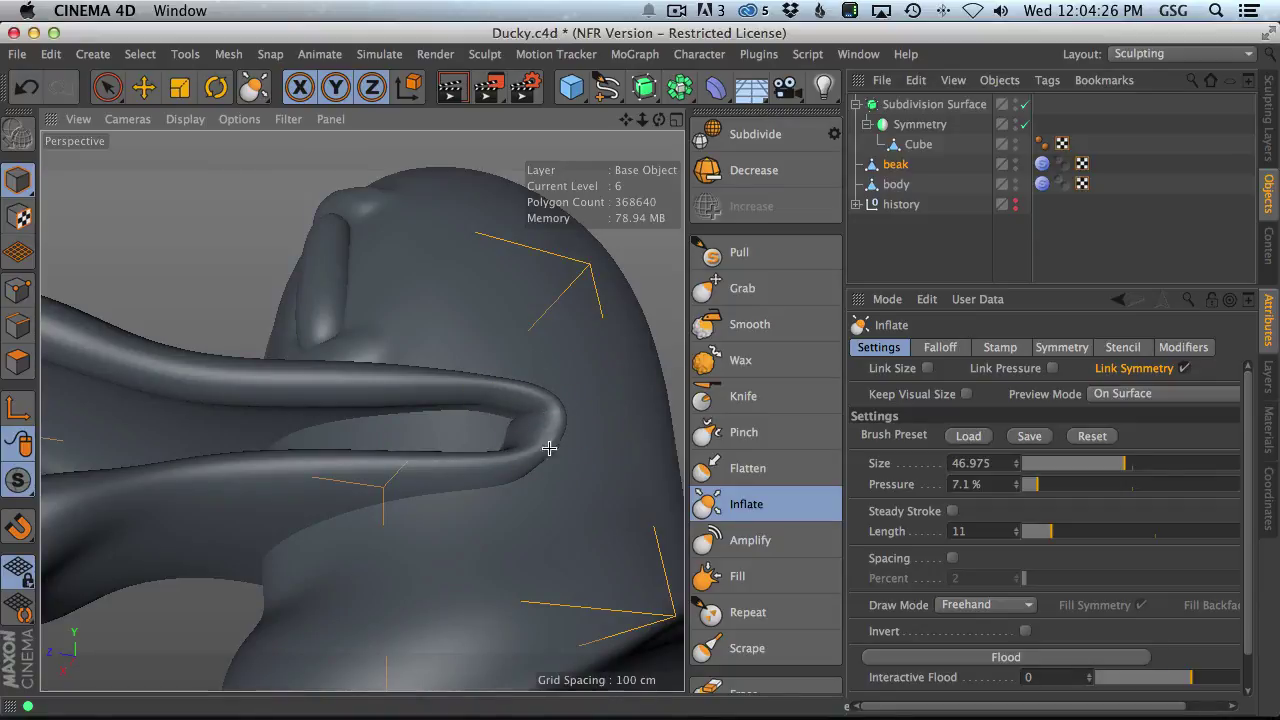
- Smooth the corner of the beak's mouth with the Smooth brush, raising it to size 125.957 and 94.7% pressure
left_click(735, 324)
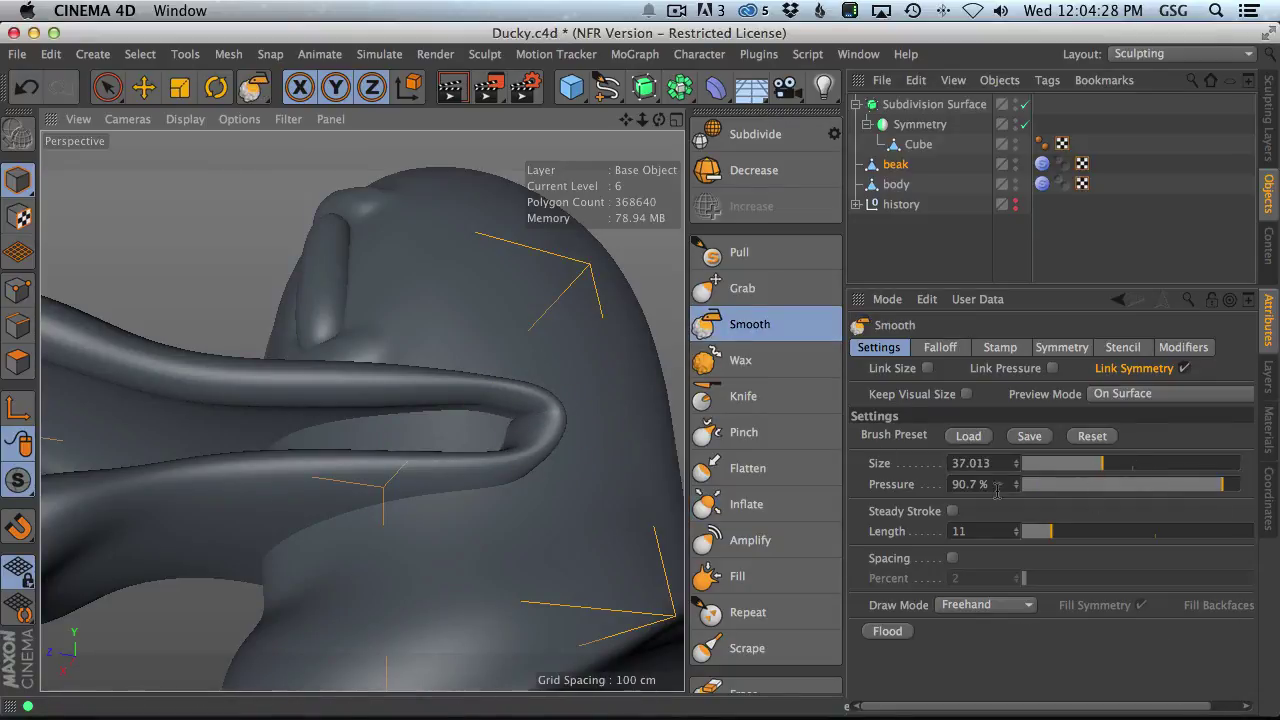
left_click_drag(529, 429, 548, 446)
mouse_move(557, 400)
middle_mouse_down()
mouse_move(575, 380)
mouse_move(585, 405)
mouse_move(652, 424)
mouse_move(655, 442)
mouse_move(568, 430)
middle_mouse_up()
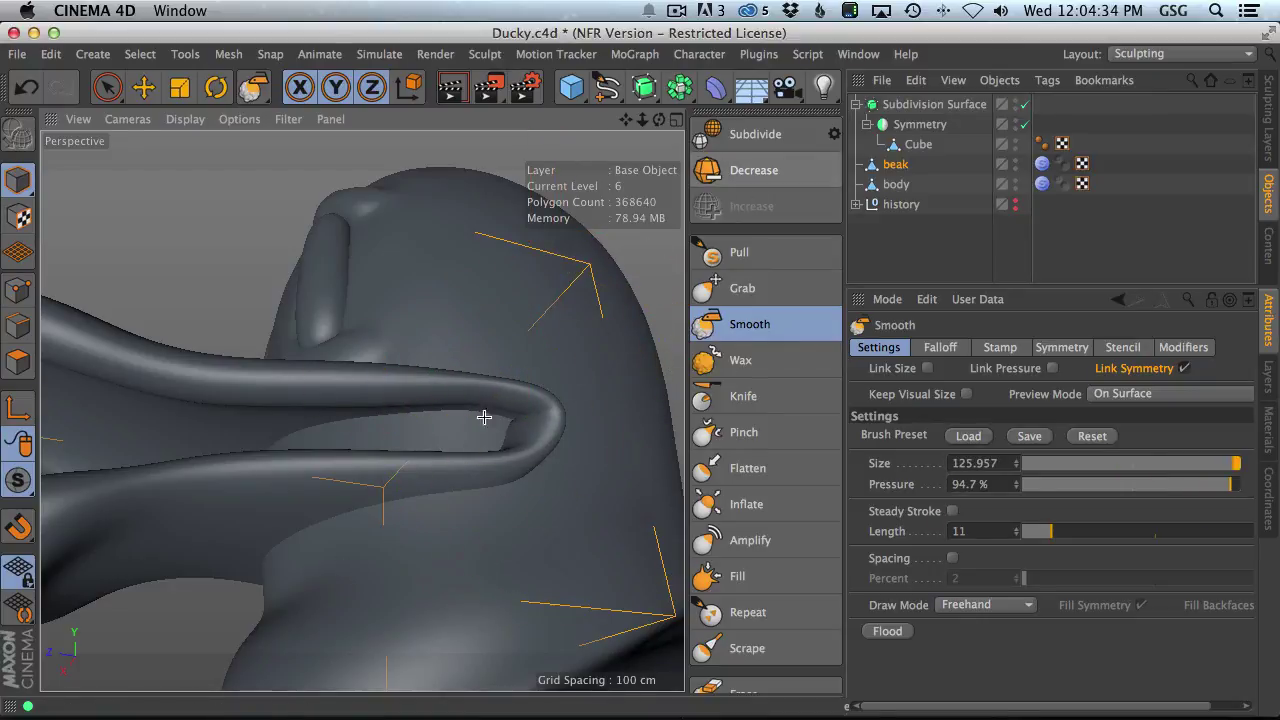
left_click_drag(525, 380, 563, 400, "alt")
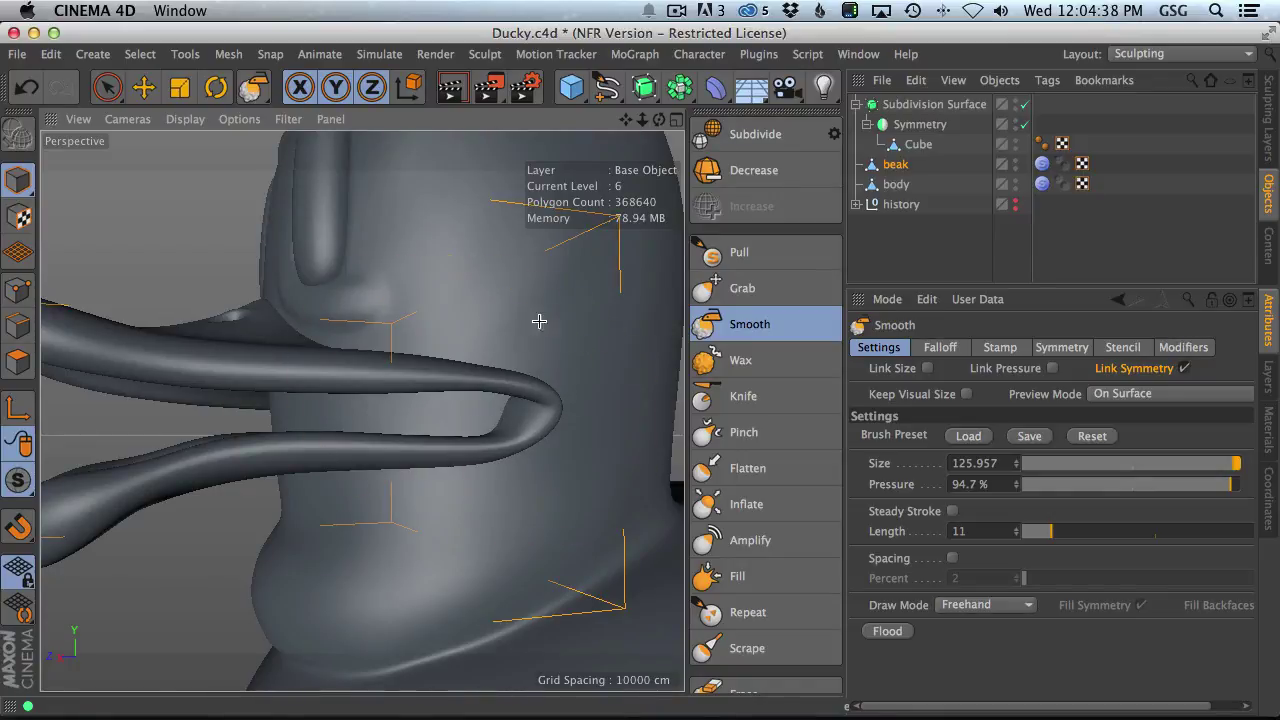
- Lower the beak's subdivision to level 3 and try smoothing the mouth corner, undoing the last smoothing stroke
left_click(753, 170)
left_click(753, 170)
left_click(753, 170)
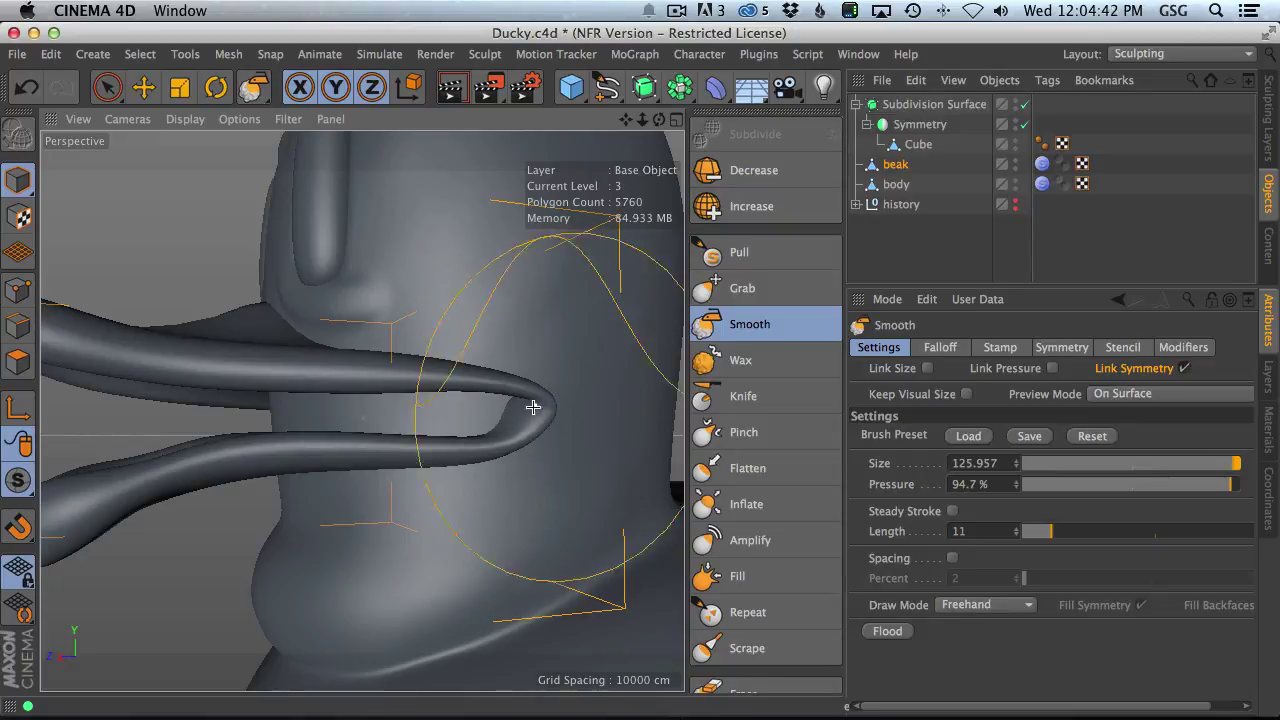
mouse_move(517, 380)
left_mouse_down("alt")
mouse_move(501, 456)
mouse_move(537, 386)
mouse_move(514, 400)
mouse_move(420, 380)
mouse_move(384, 394)
left_mouse_up("alt")
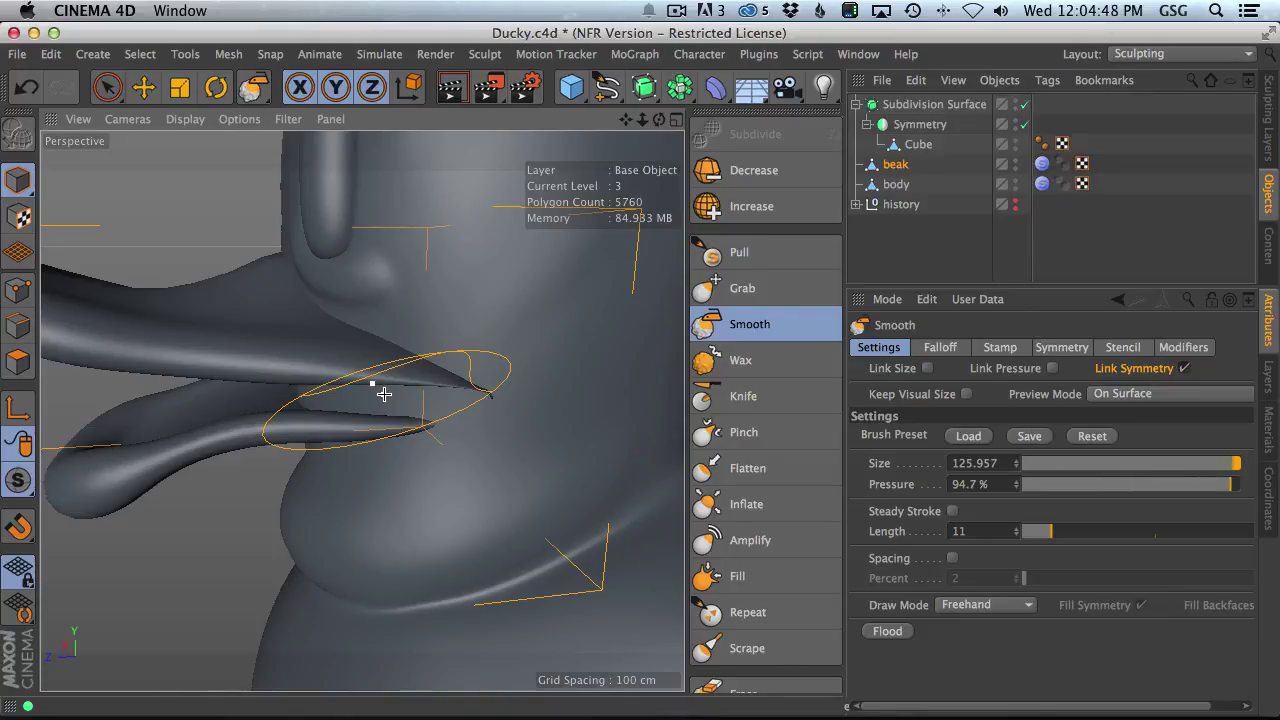
key("super+z")
mouse_move(614, 386)
left_mouse_down("alt")
mouse_move(514, 357)
mouse_move(471, 299)
mouse_move(514, 329)
left_mouse_up("alt")
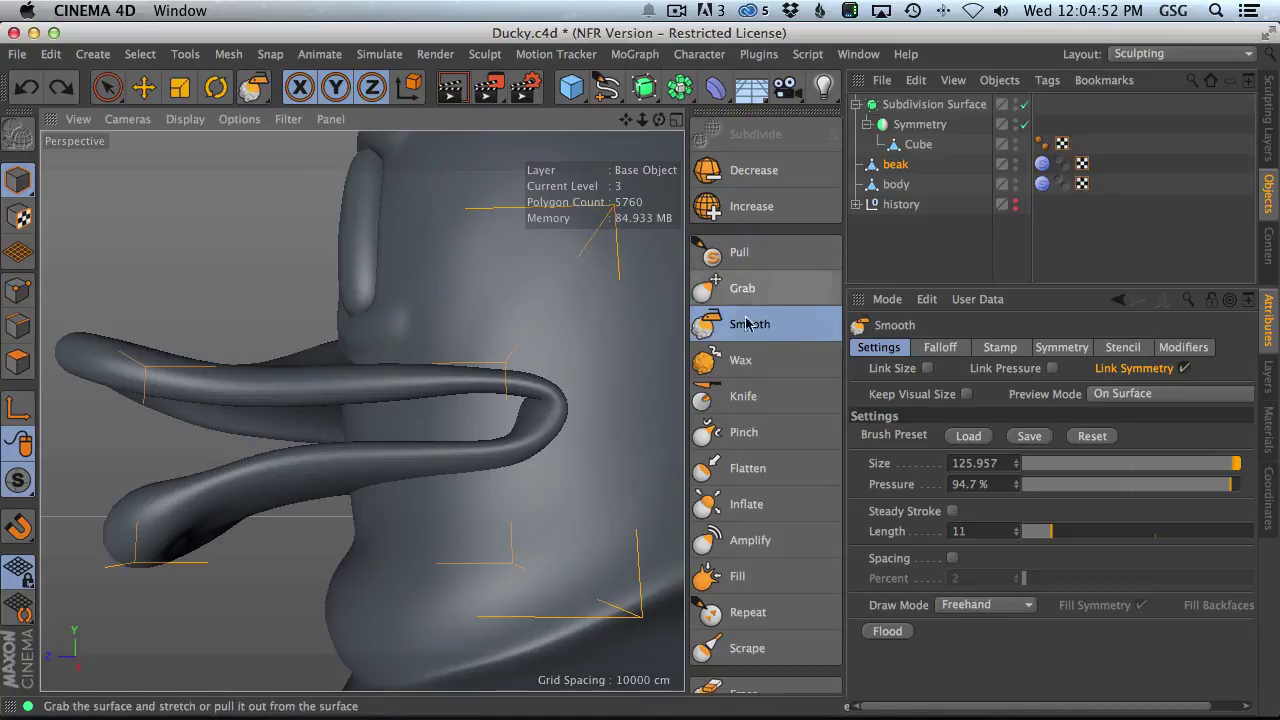
- Build up the inner corner of the beak's mouth with the Wax brush at 12.1% pressure, reducing its size from 17.983 to 11.827
left_click(752, 360)
scroll(523, 400, "up", 6)
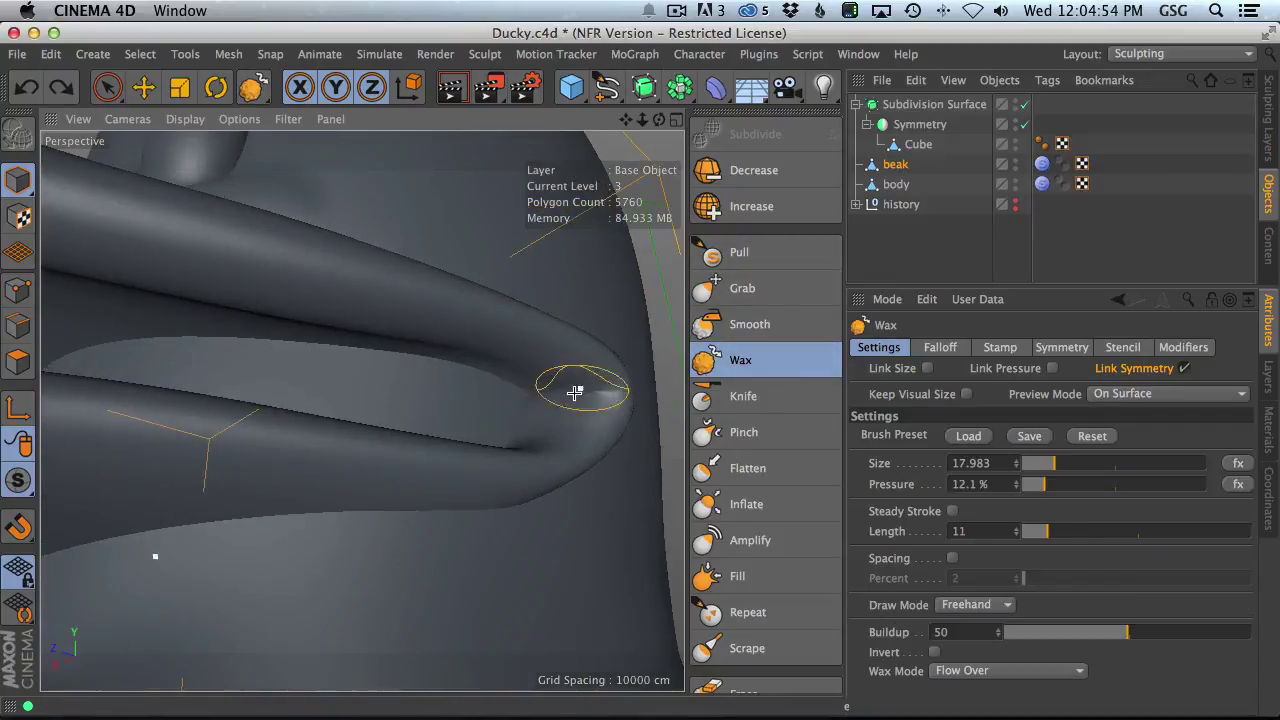
left_click_drag(511, 409, 557, 390)
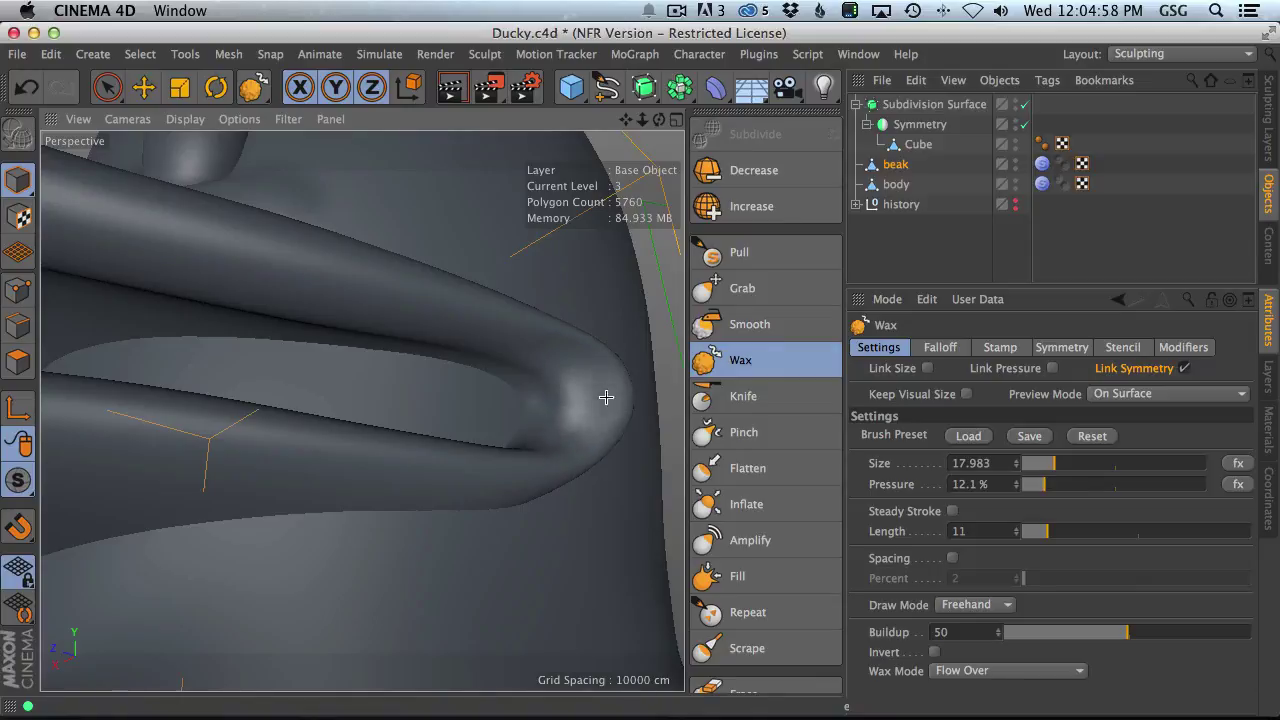
mouse_move(583, 392)
left_mouse_down("alt")
mouse_move(594, 409)
mouse_move(600, 362)
mouse_move(580, 354)
left_mouse_up("alt")
mouse_move(580, 354)
middle_mouse_down()
mouse_move(529, 349)
mouse_move(558, 345)
middle_mouse_up()
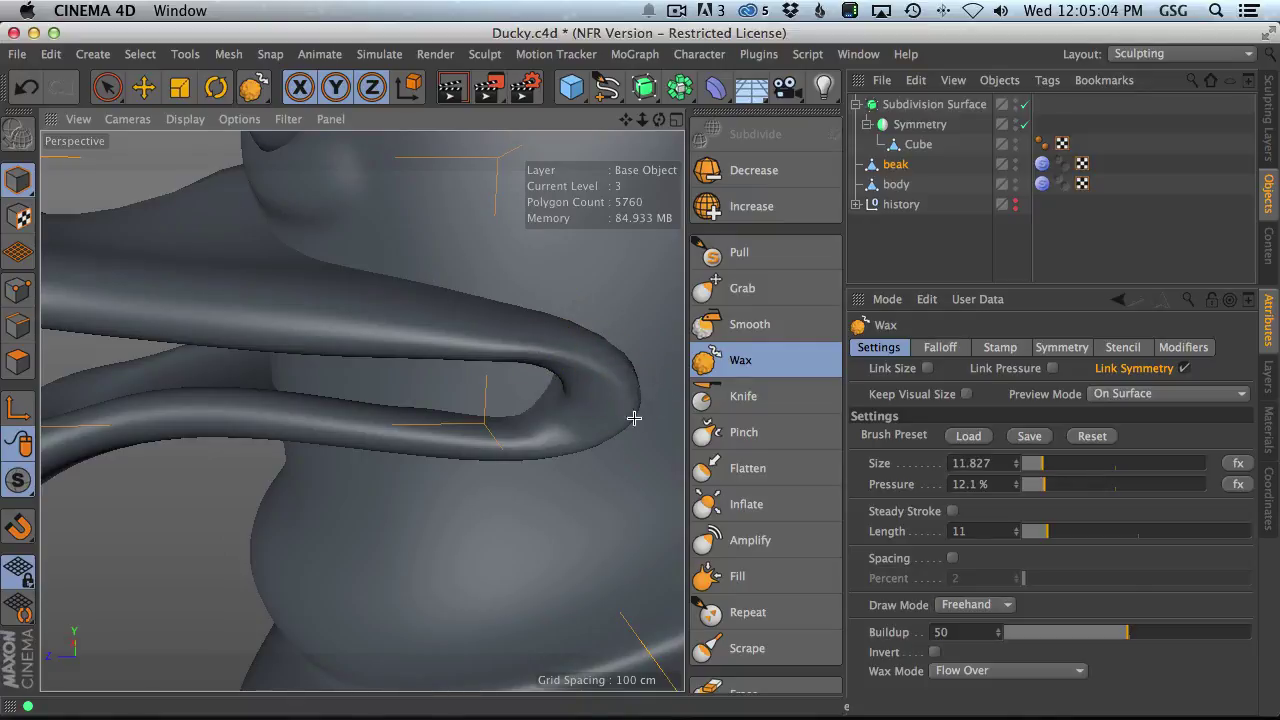
mouse_move(634, 420)
left_mouse_down("alt")
mouse_move(617, 391)
mouse_move(579, 406)
mouse_move(600, 430)
mouse_move(514, 520)
mouse_move(543, 517)
mouse_move(530, 510)
left_mouse_up("alt")
middle_click_drag(530, 510, 451, 491)
mouse_move(451, 491)
left_mouse_down("alt")
mouse_move(506, 468)
mouse_move(620, 460)
left_mouse_up("alt")
- Try pulling the body surface between the beak halves with the Pull brush at size 12.119 and 60.1% pressure
left_click(896, 184)
mouse_move(250, 520)
left_mouse_down("alt")
mouse_move(359, 519)
mouse_move(323, 477)
left_mouse_up("alt")
middle_click_drag(258, 448, 180, 461)
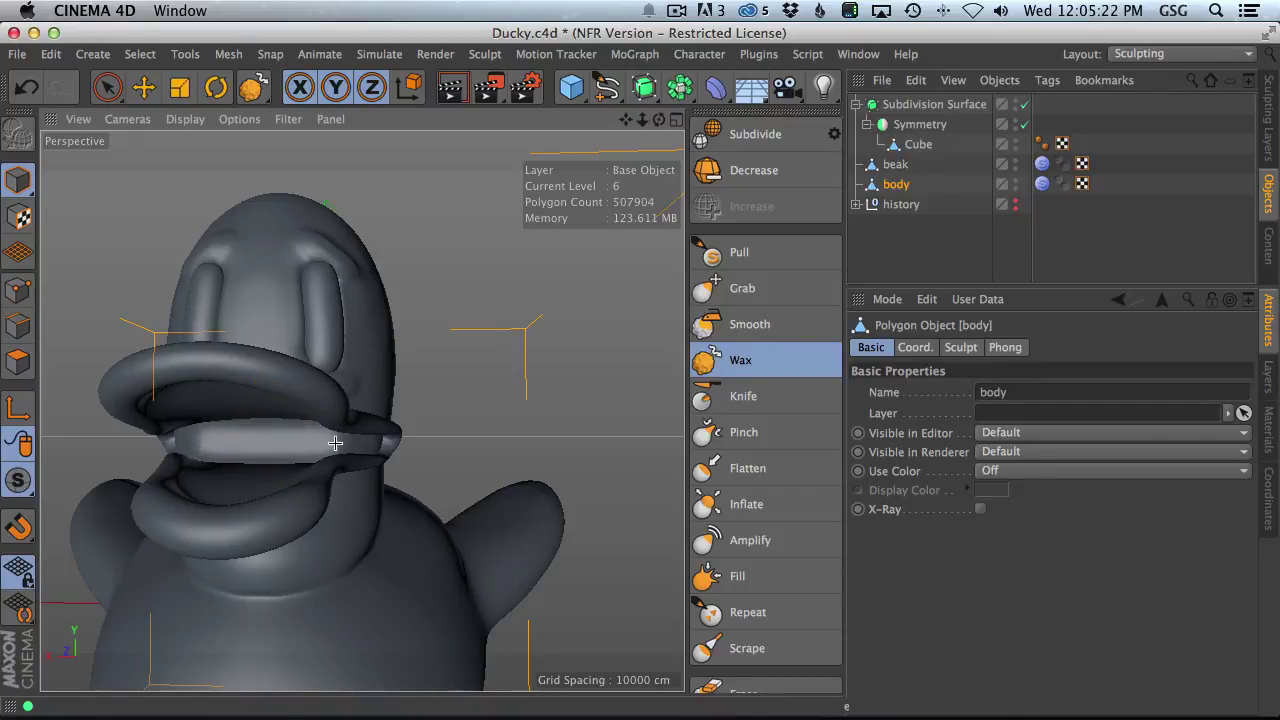
left_click(739, 252)
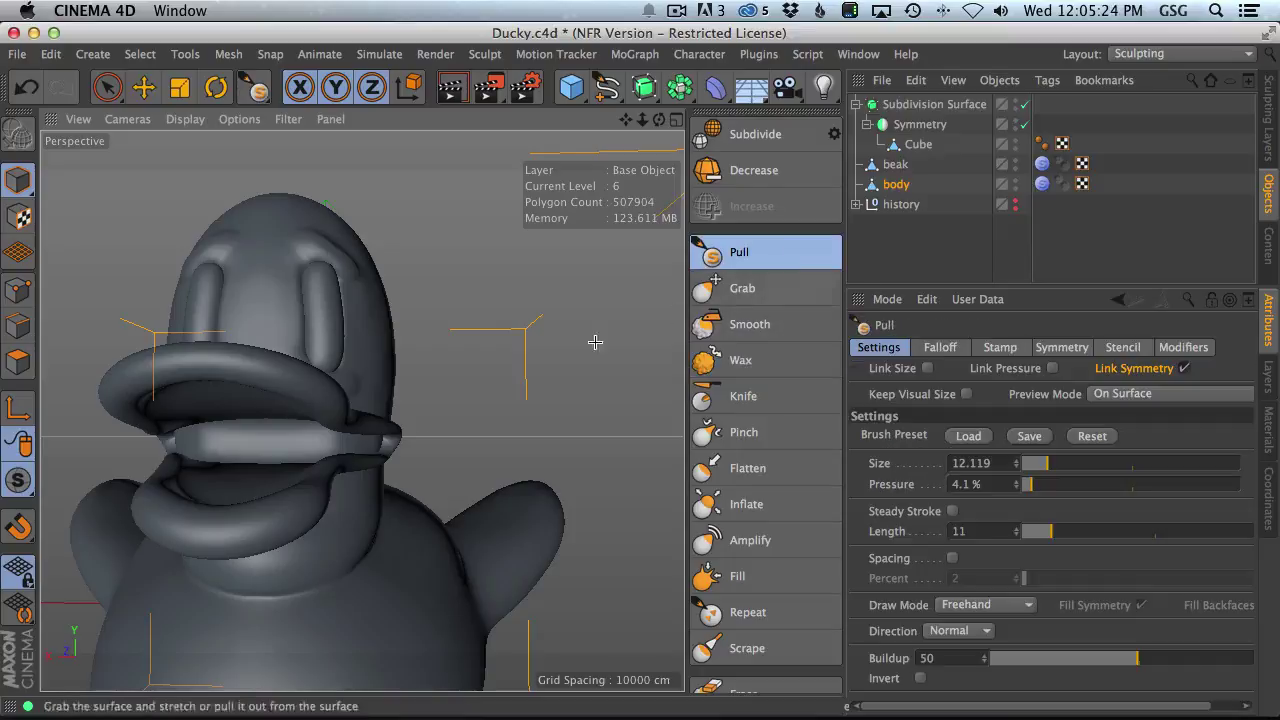
scroll(339, 490, "up", 5)
left_click_drag(339, 490, 402, 444, "alt")
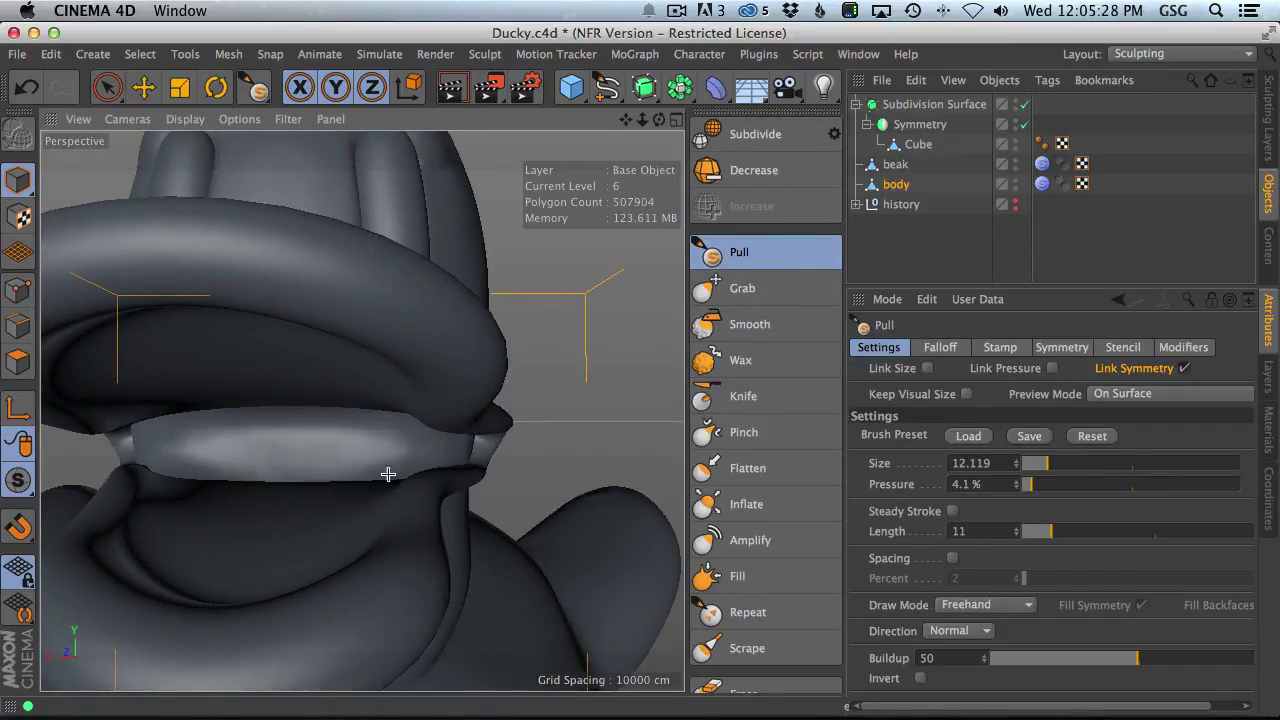
middle_click_drag(339, 453, 339, 392)
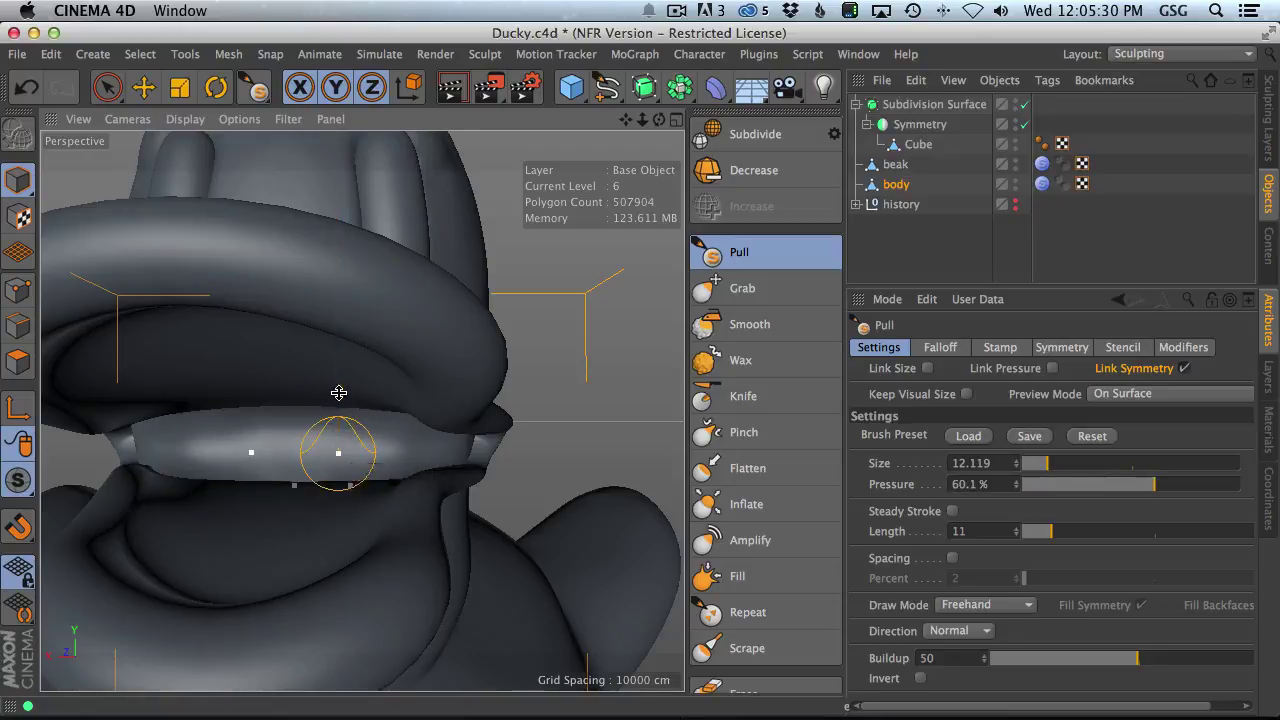
mouse_move(446, 414)
left_mouse_down("alt")
mouse_move(446, 429)
mouse_move(491, 406)
mouse_move(420, 374)
mouse_move(203, 394)
left_mouse_up("alt")
mouse_move(289, 391)
left_mouse_down("alt")
mouse_move(337, 460)
mouse_move(371, 422)
left_mouse_up("alt")
right_click_drag(371, 422, 302, 455, "alt")
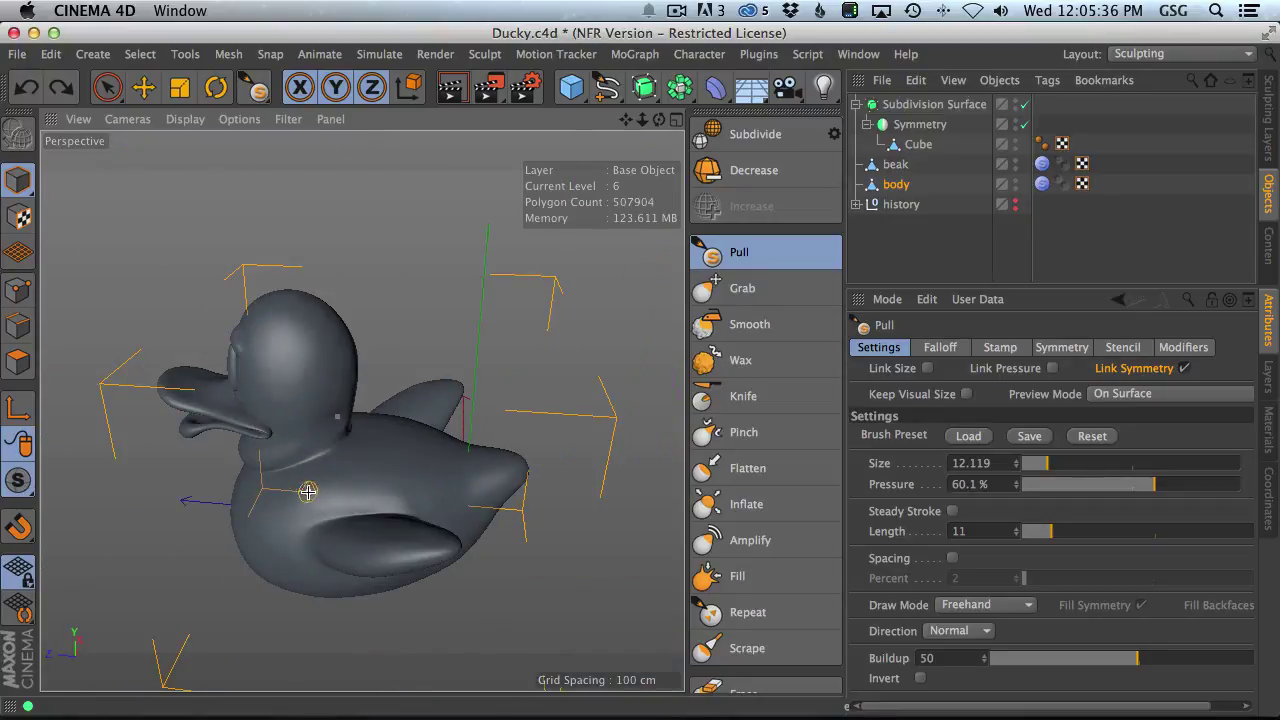
- Try to build up the body surface inside the open beak with the Pull brush, and undo the strokes
left_click_drag(273, 410, 374, 474, "alt")
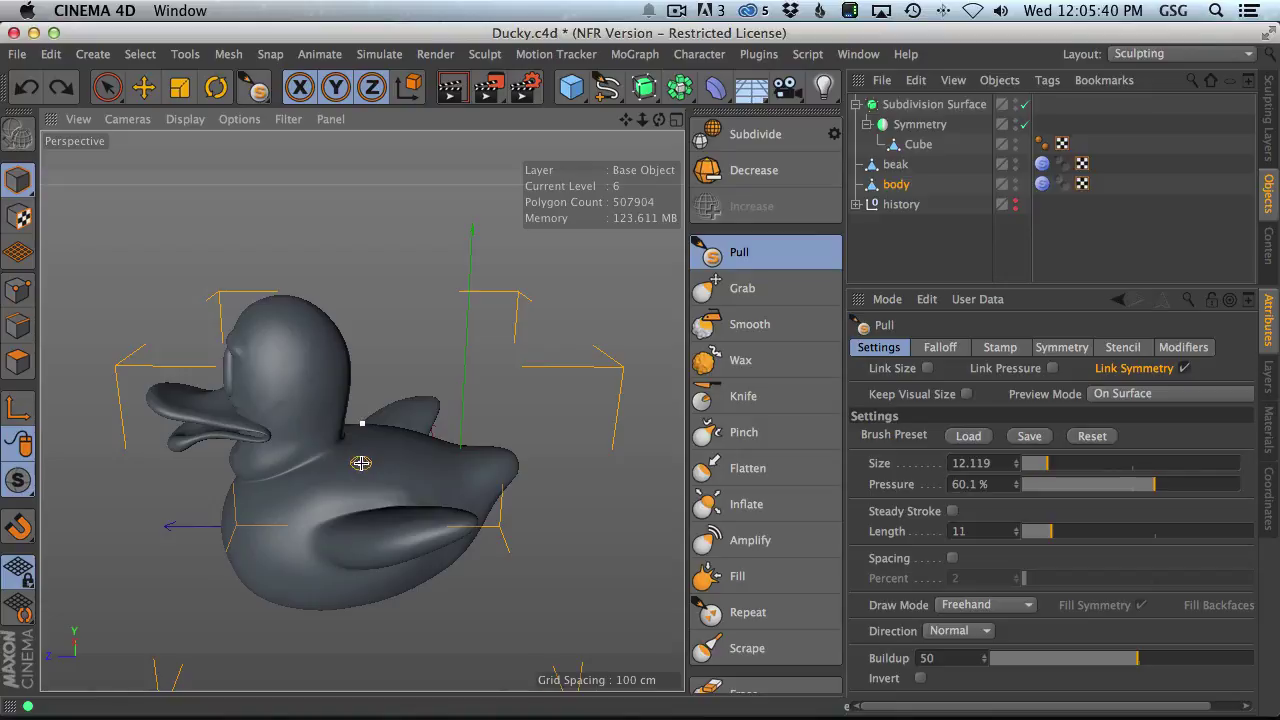
left_click_drag(289, 462, 289, 463, "alt")
right_click_drag(289, 463, 337, 449, "alt")
left_click_drag(337, 449, 430, 381, "alt")
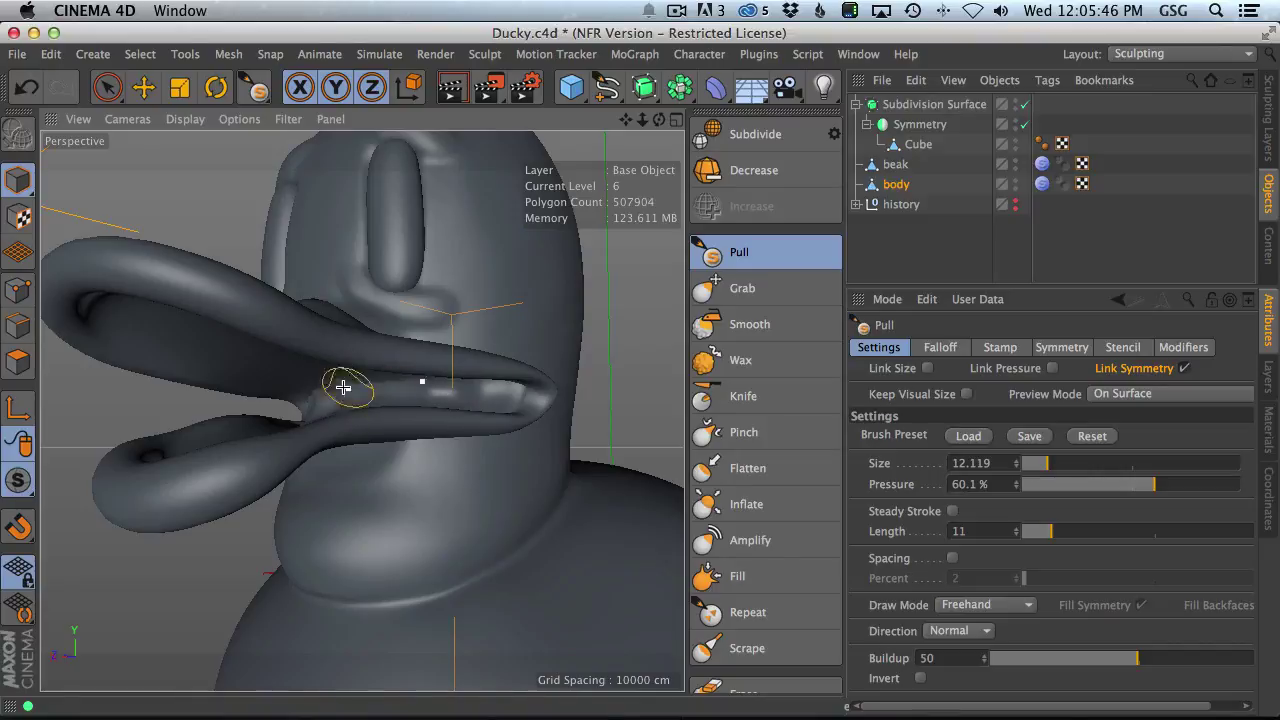
mouse_move(438, 396)
left_mouse_down()
mouse_move(474, 398)
mouse_move(386, 383)
mouse_move(420, 420)
left_mouse_up()
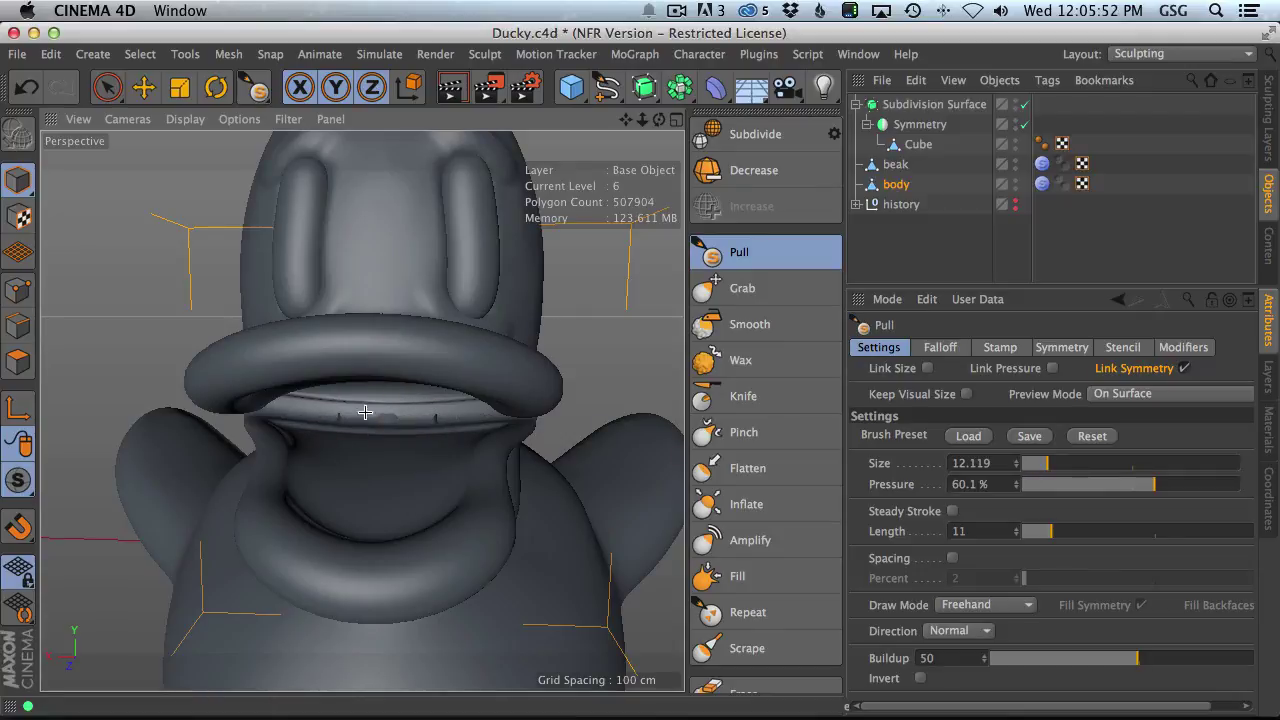
left_click_drag(437, 423, 421, 510, "alt")
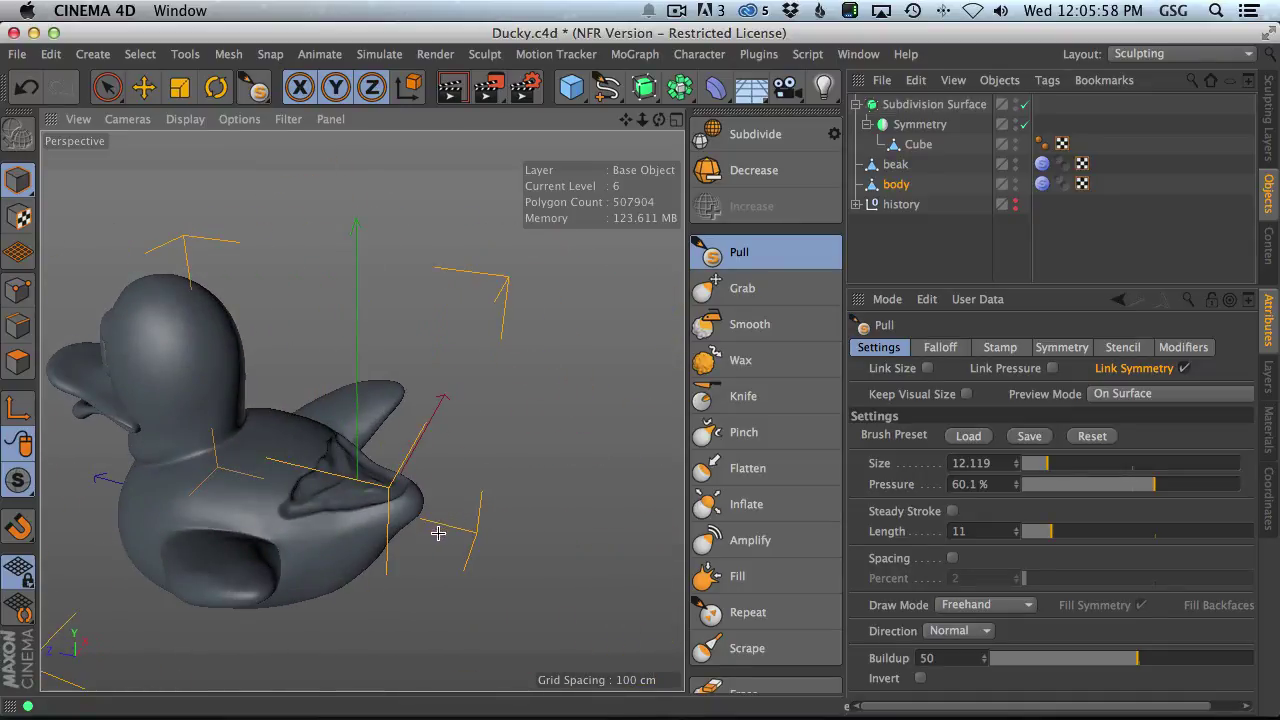
key("super+z")
key("super+z")
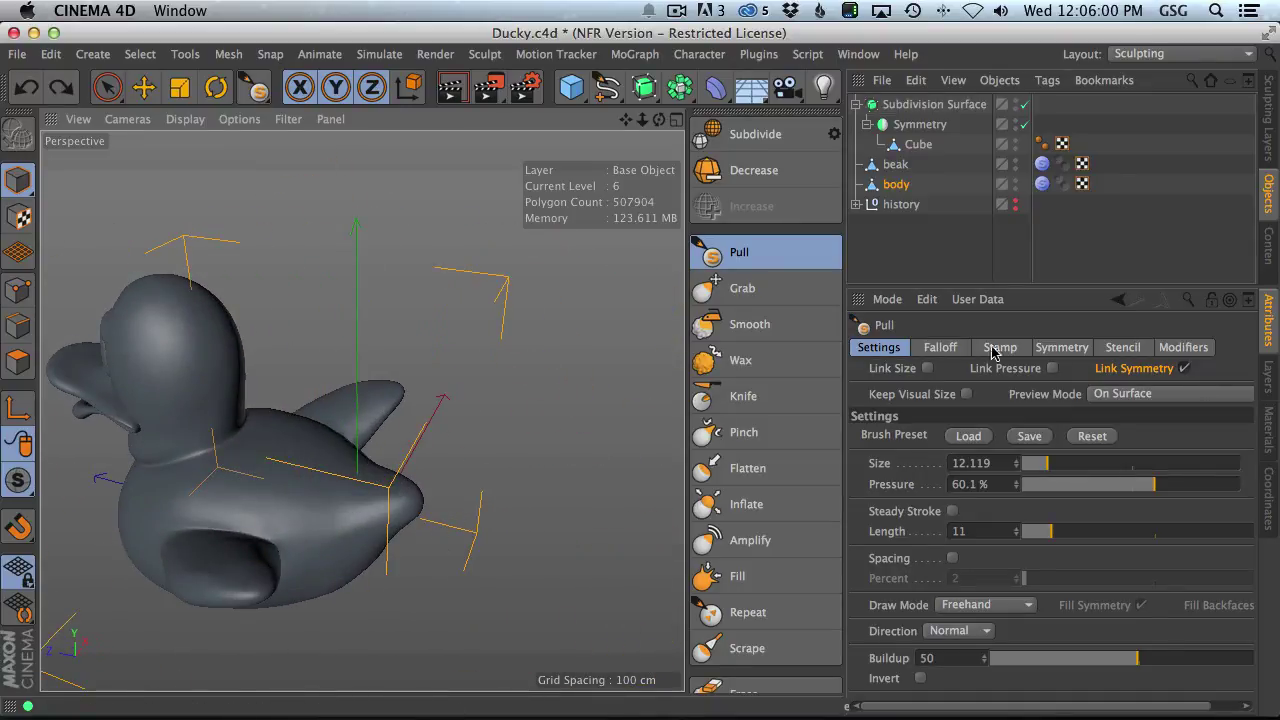
- Check the Pull brush's symmetry settings and inspect the duck's body around the beak
left_click(1067, 348)
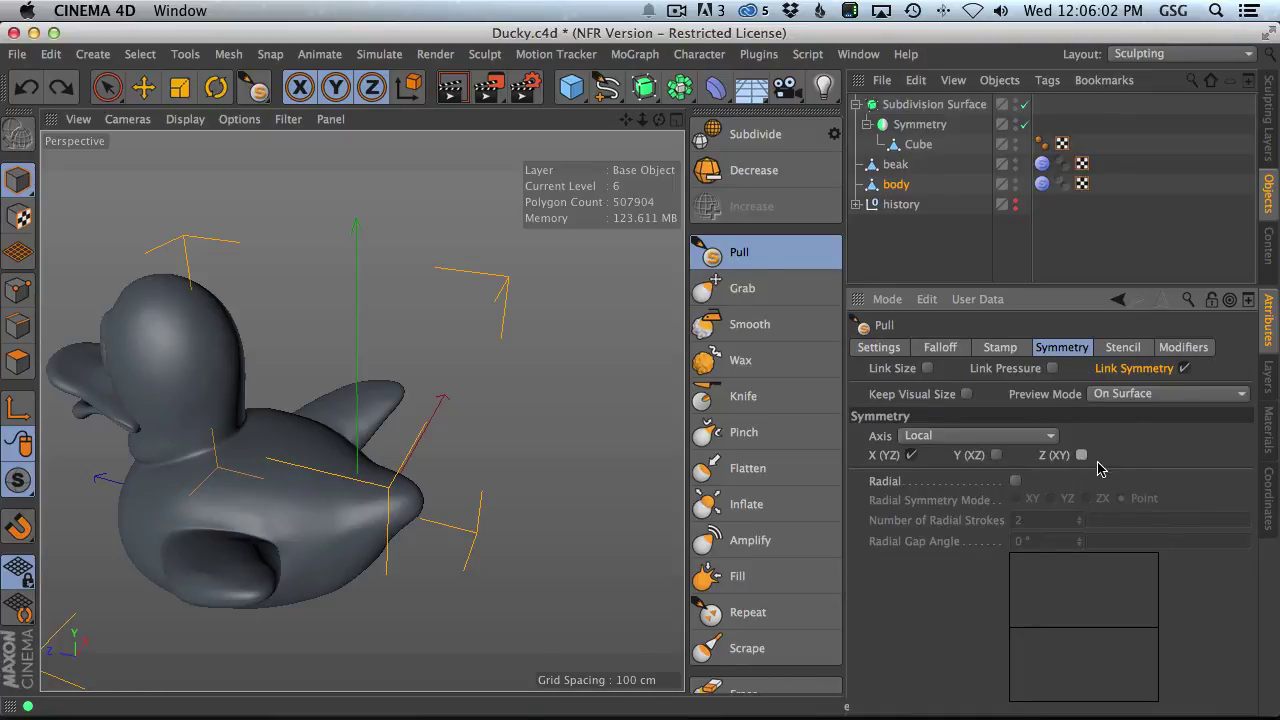
left_click_drag(202, 499, 480, 430, "alt")
middle_click_drag(240, 483, 374, 448, "alt")
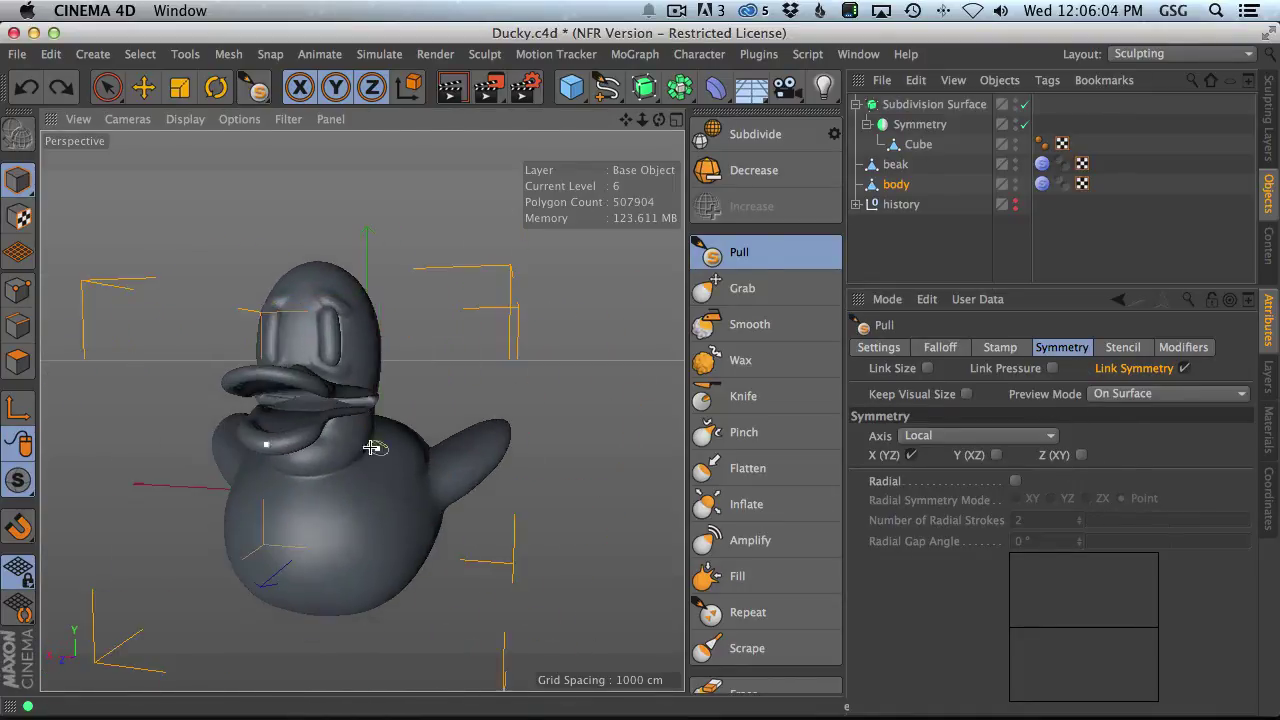
right_click_drag(374, 448, 381, 407, "alt")
left_click_drag(381, 407, 450, 400, "alt")
- Frame the beak, select the body, and try to pull a cheek ridge above the corner of the mouth
left_click(895, 164)
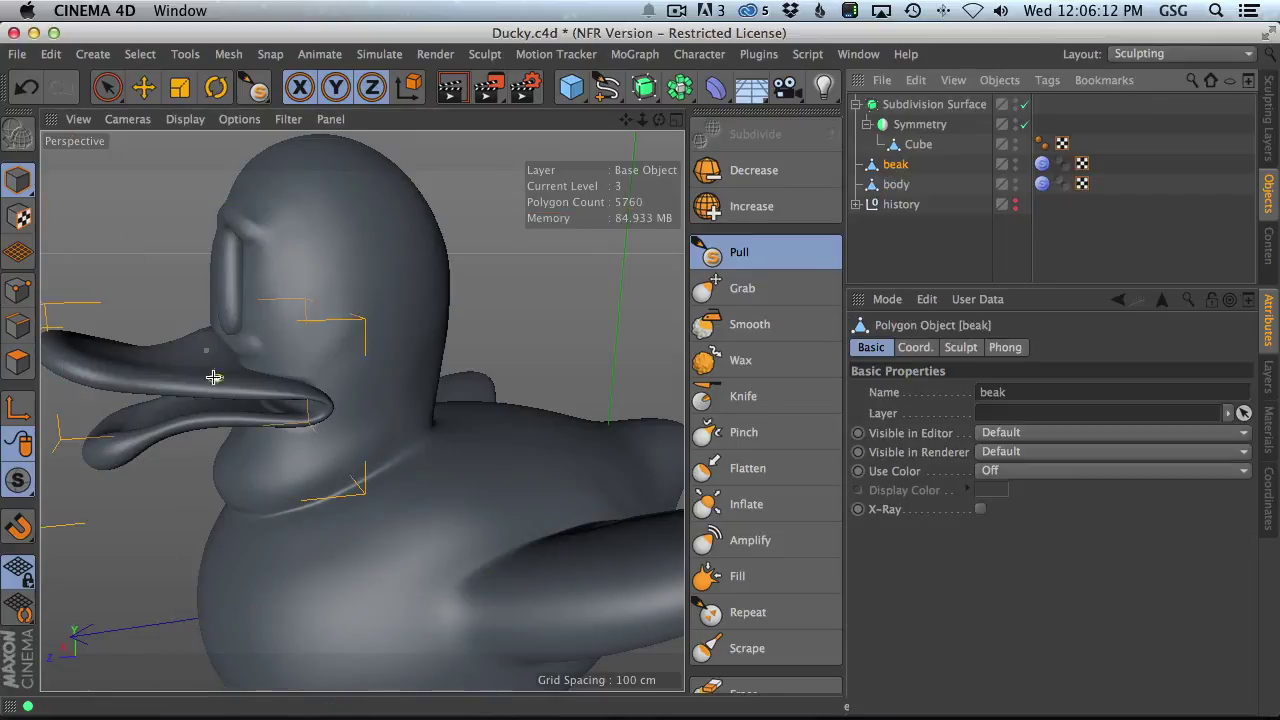
key("o")
left_click(948, 181)
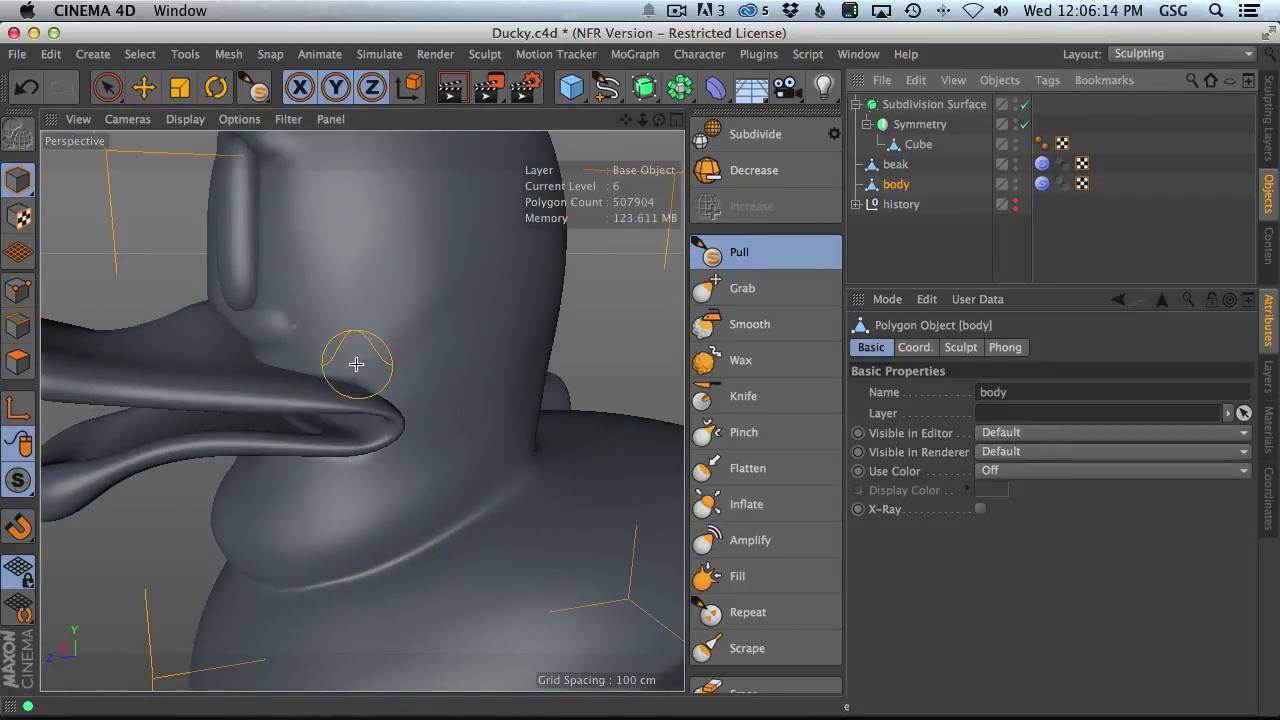
middle_click_drag(351, 363, 307, 360)
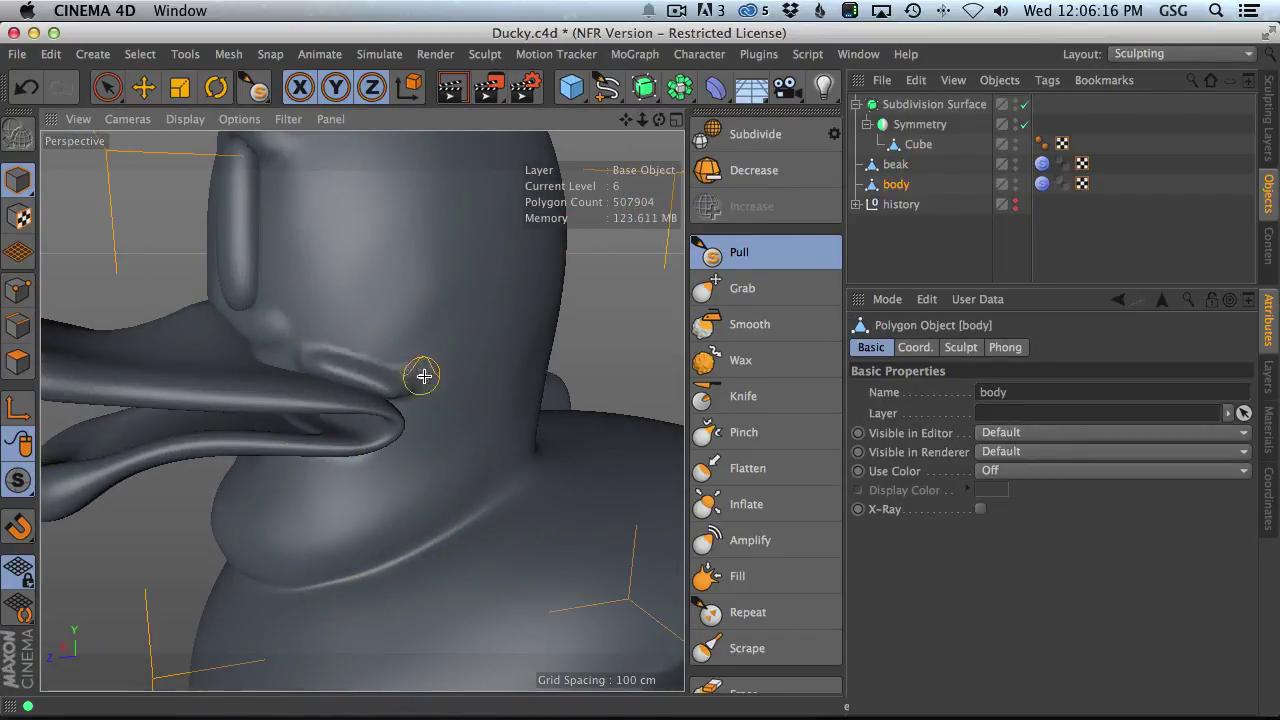
left_click_drag(423, 371, 372, 363, "alt")
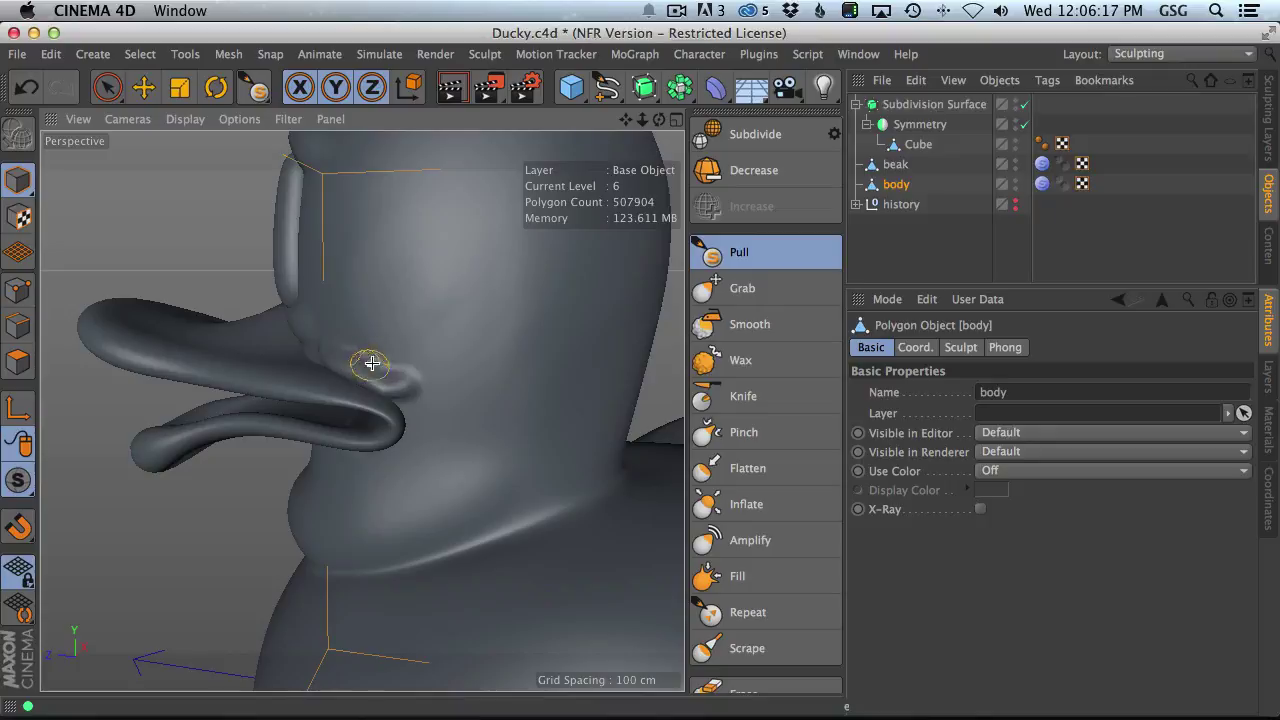
- Build up a cheek fold on the body around the corner of the beak's mouth with the Wax brush
left_click(762, 359)
middle_click_drag(337, 365, 341, 363)
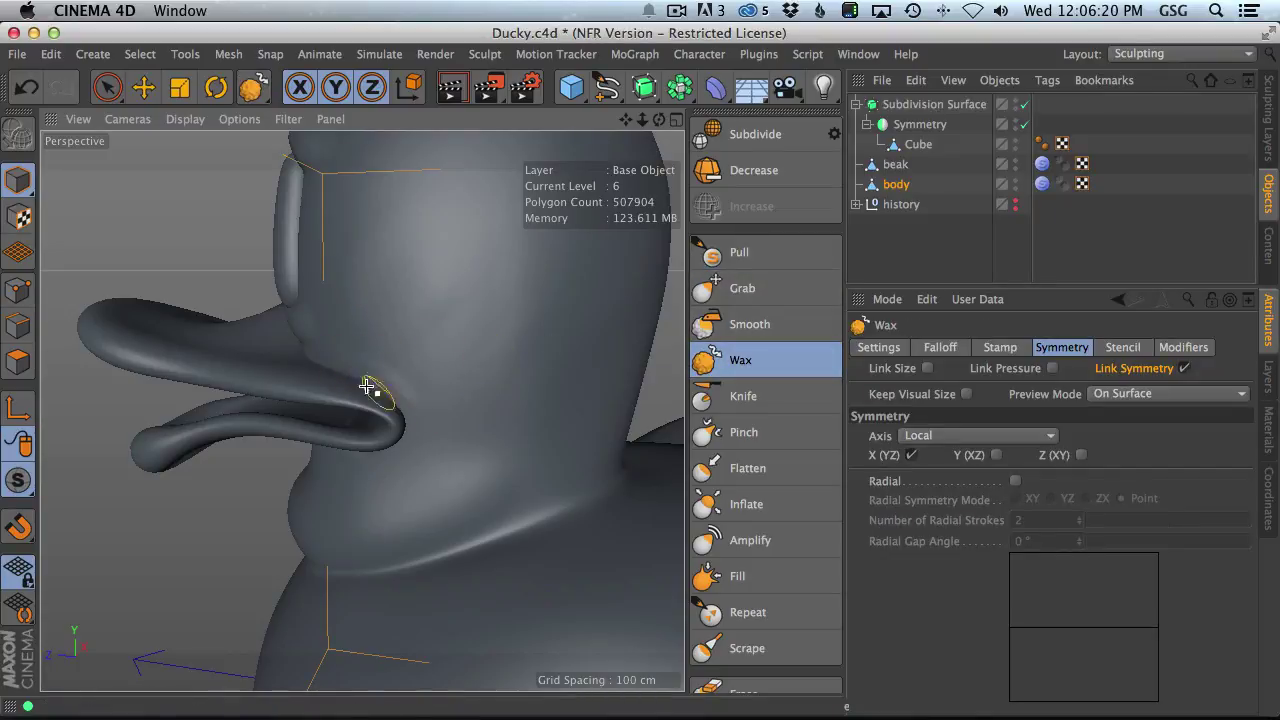
mouse_move(365, 362)
left_mouse_down()
mouse_move(398, 422)
mouse_move(394, 368)
mouse_move(439, 422)
mouse_move(424, 457)
mouse_move(417, 444)
left_mouse_up()
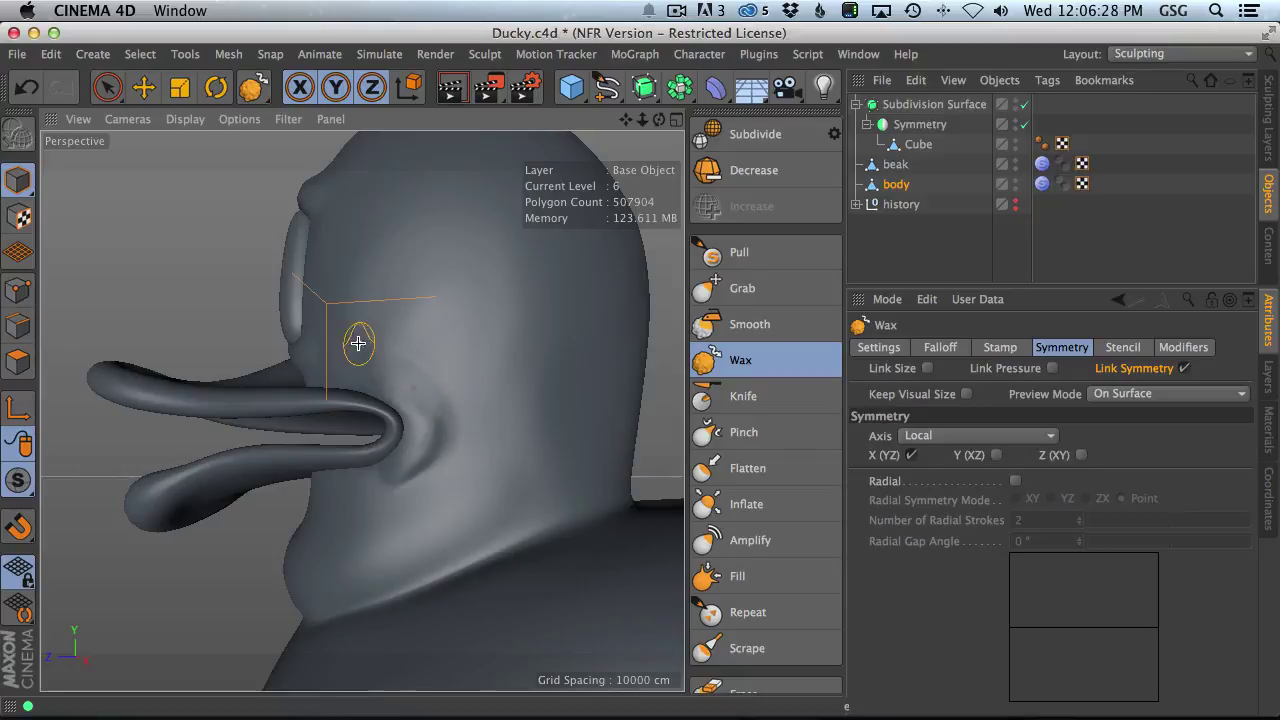
mouse_move(443, 394)
middle_mouse_down()
mouse_move(443, 366)
mouse_move(455, 400)
middle_mouse_up()
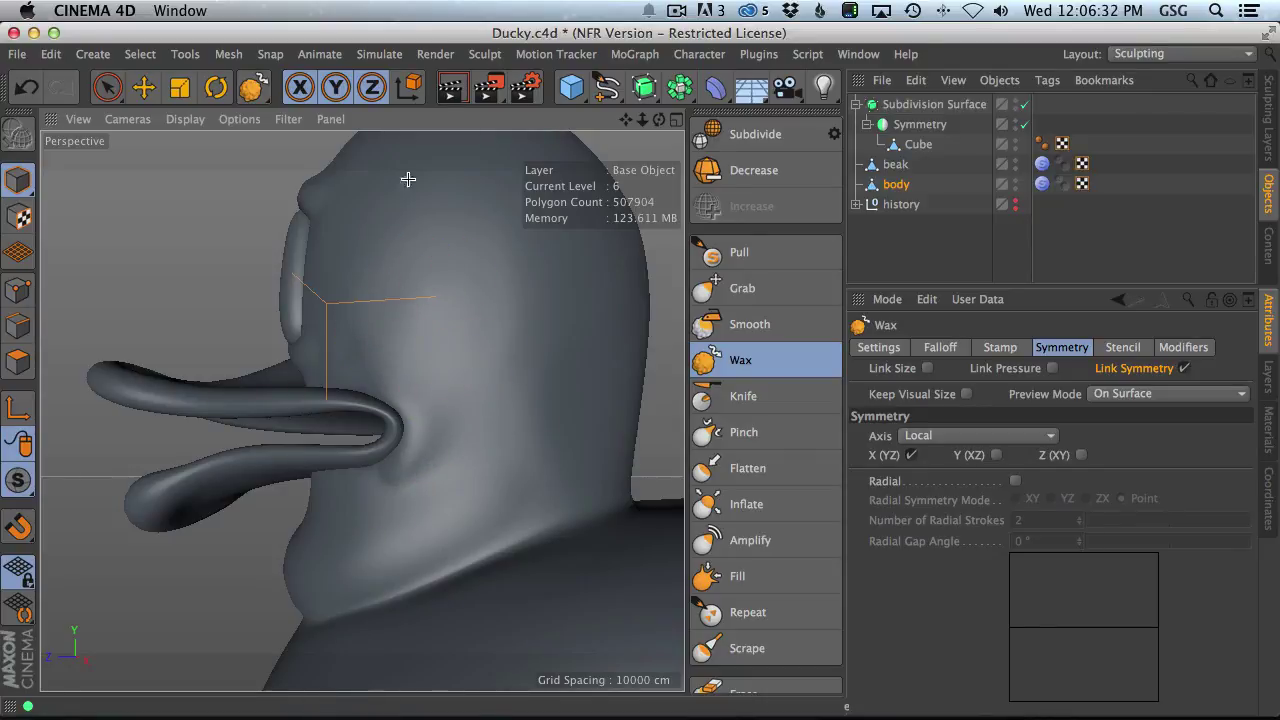
- Build up the body just beneath the lower beak with the Wax brush, undoing the first stroke and adjusting the brush size
mouse_move(390, 395)
left_mouse_down("alt")
mouse_move(334, 493)
mouse_move(280, 462)
left_mouse_up("alt")
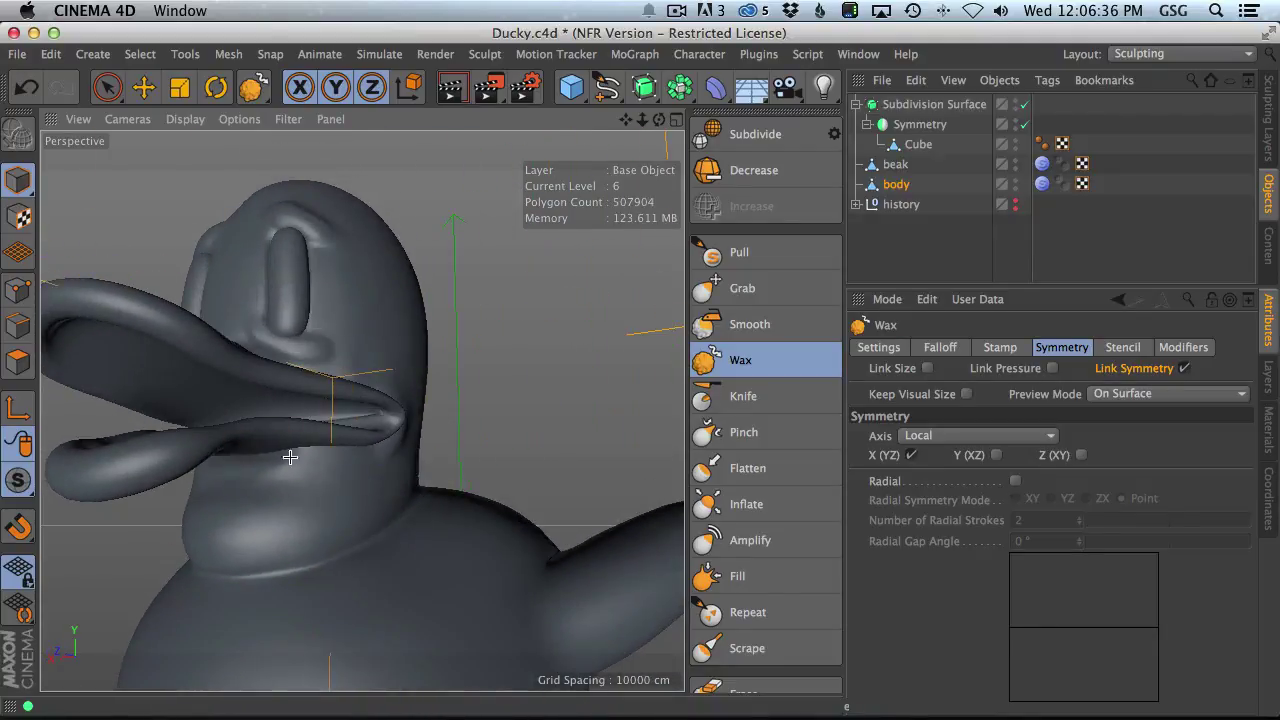
key("super+z")
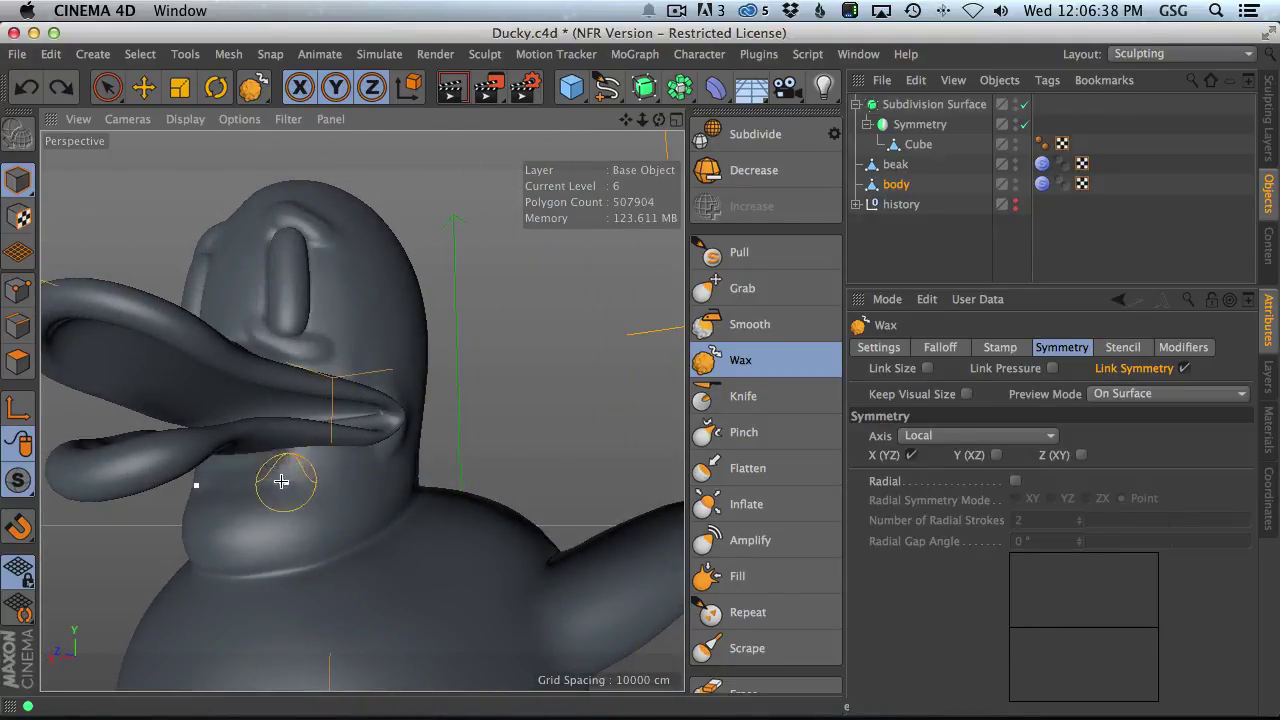
middle_click_drag(266, 473, 235, 471)
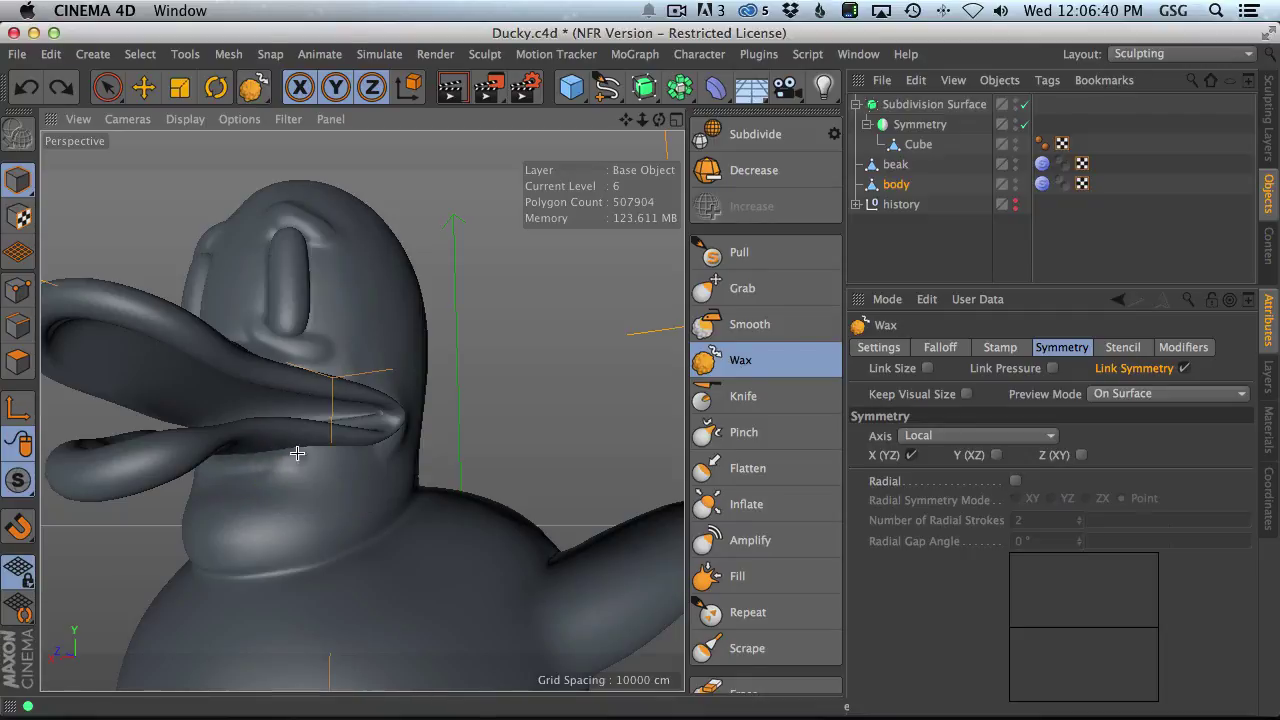
left_click_drag(303, 458, 237, 468)
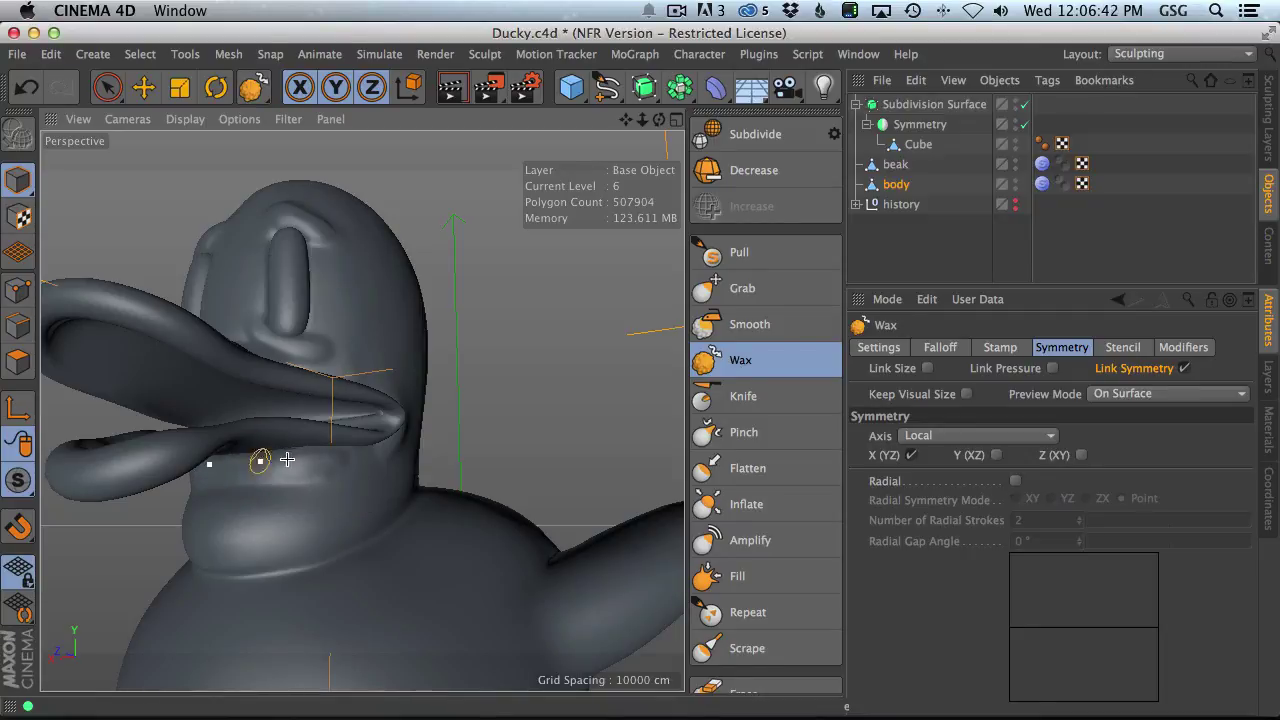
middle_click_drag(271, 471, 285, 471)
left_click_drag(280, 467, 335, 477)
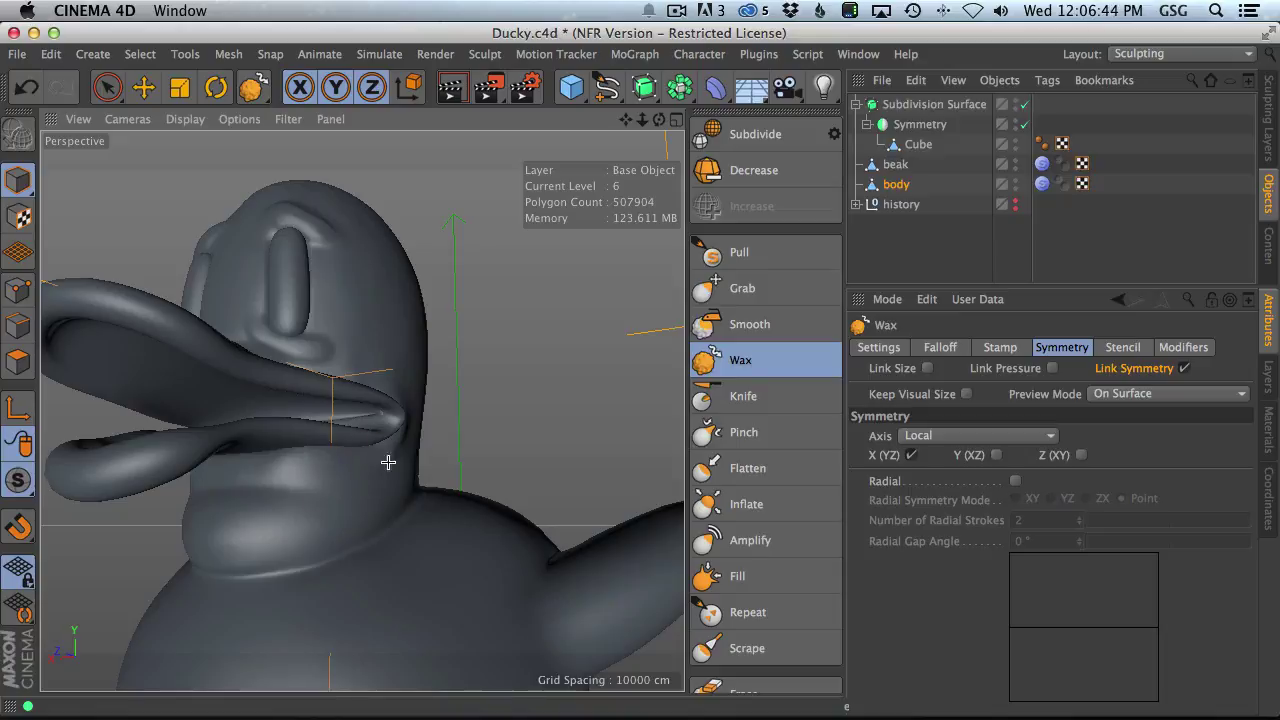
- Build up a cheek ridge on the body beneath the eye, along the upper beak's edge, with the Wax brush
left_click_drag(331, 453, 303, 399, "alt")
scroll(290, 345, "up", 3)
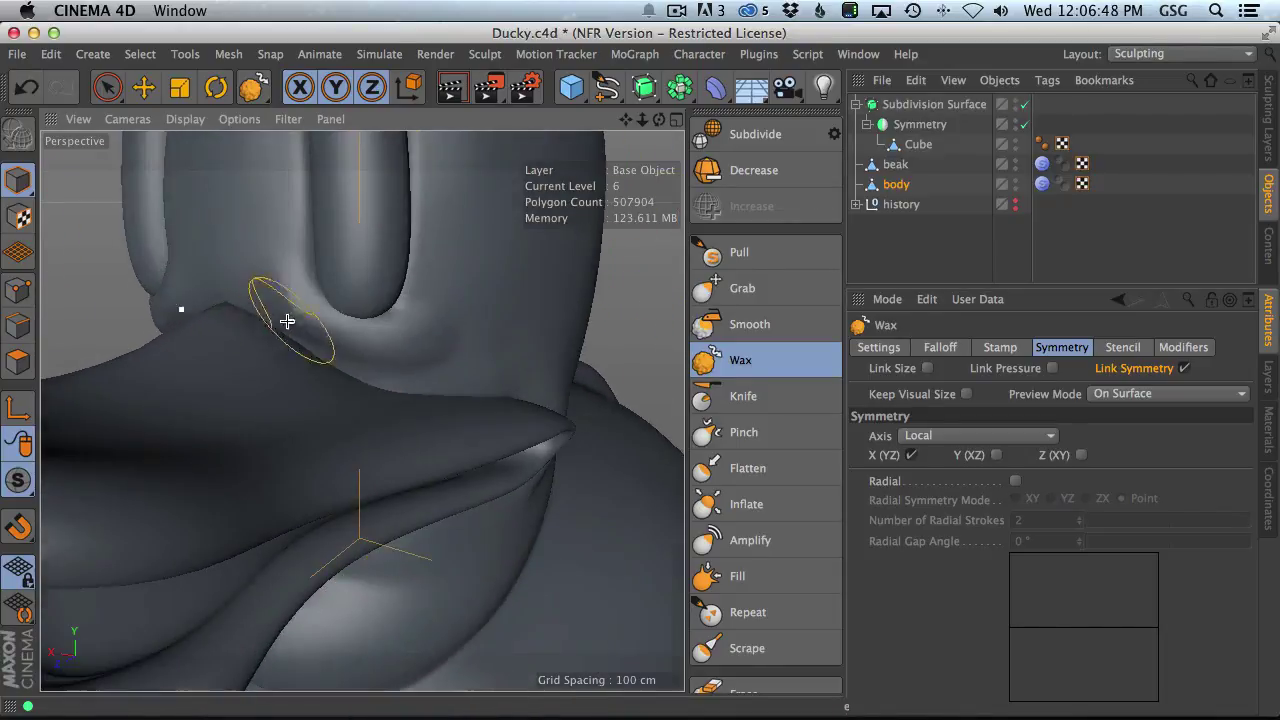
middle_click_drag(334, 363, 309, 363)
scroll(340, 330, "up", 3)
mouse_move(358, 309)
left_mouse_down("alt")
mouse_move(301, 341)
mouse_move(414, 376)
mouse_move(514, 357)
mouse_move(486, 394)
left_mouse_up("alt")
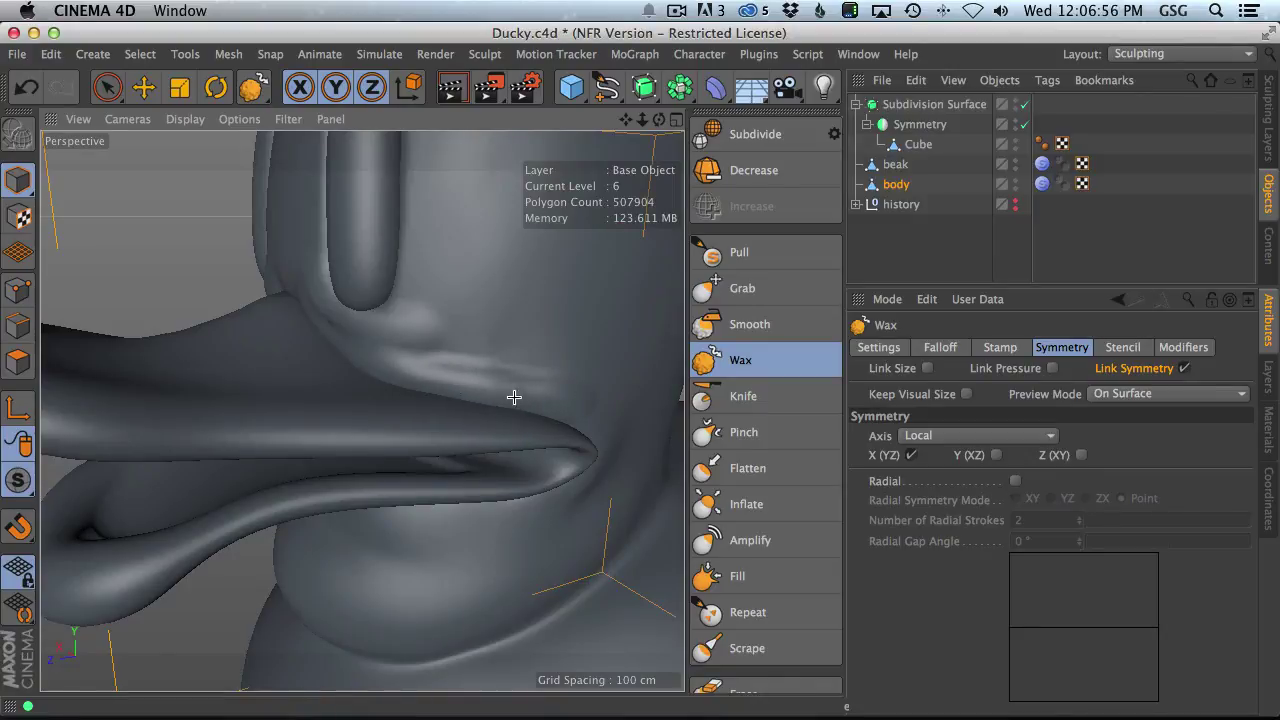
middle_click_drag(476, 360, 512, 358)
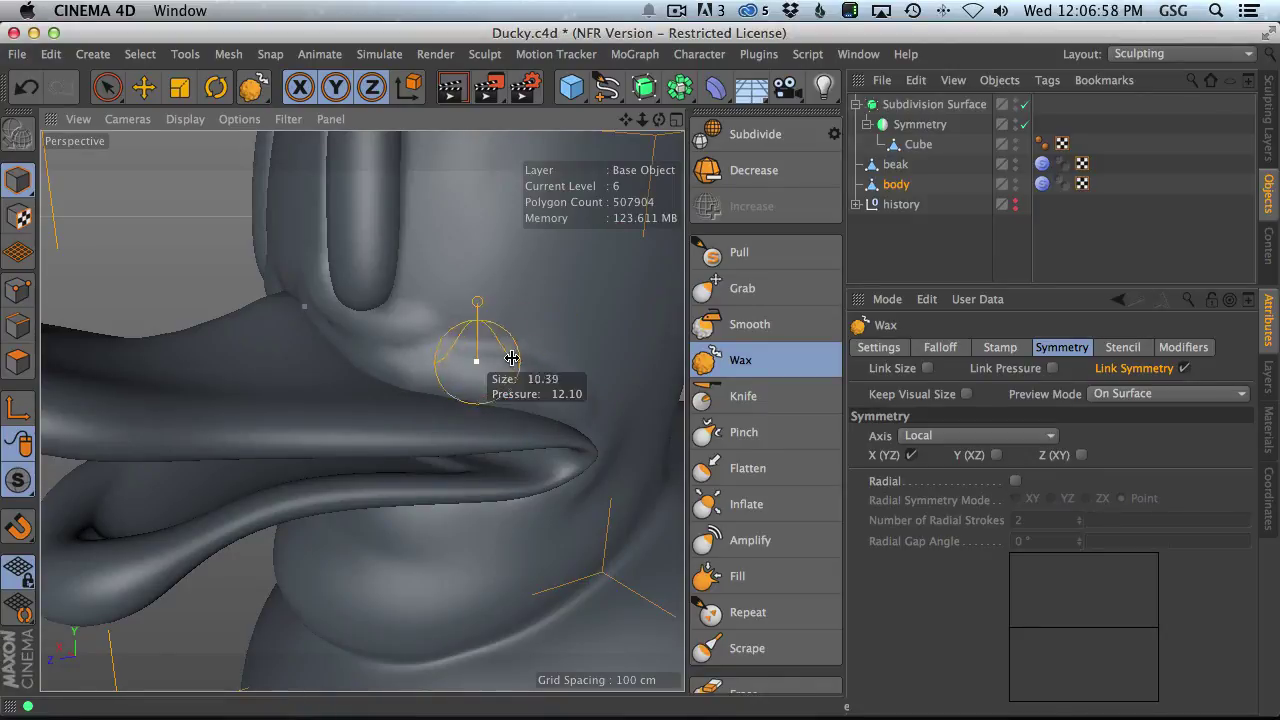
- Select the beak and raise its sculpt subdivision to level 6
left_click(903, 167)
left_click(752, 207)
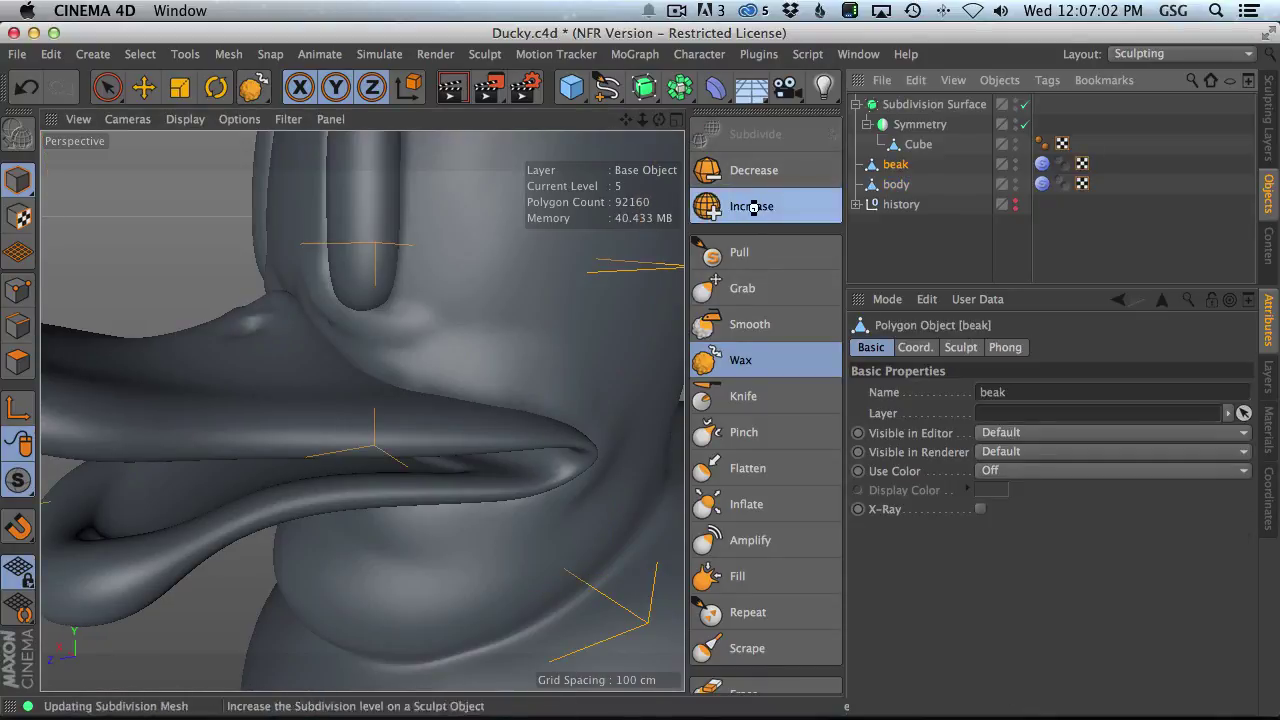
left_click(752, 207)
- Build up the body between the eyes, just above the beak's peak, with a smaller Wax brush
mouse_move(350, 330)
left_mouse_down("alt")
mouse_move(271, 314)
mouse_move(314, 390)
mouse_move(380, 386)
mouse_move(423, 443)
mouse_move(366, 366)
mouse_move(445, 384)
mouse_move(403, 334)
mouse_move(418, 306)
left_mouse_up("alt")
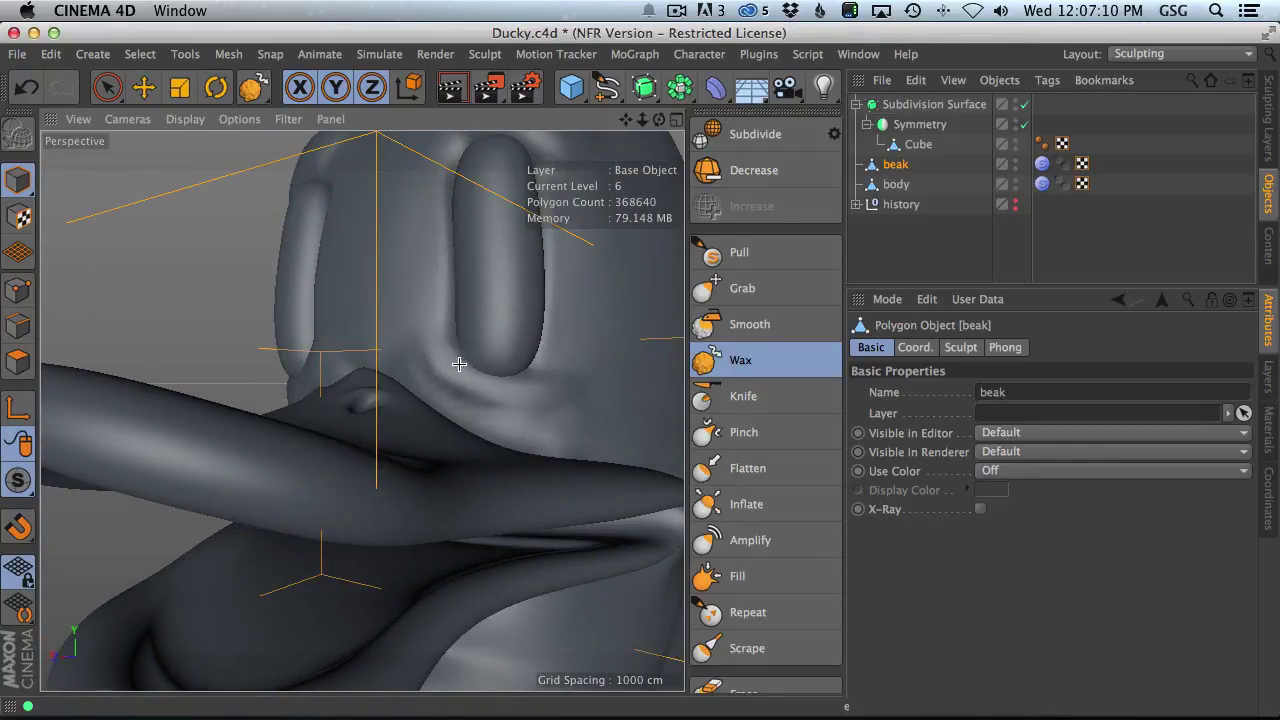
left_click_drag(394, 363, 393, 324, "alt")
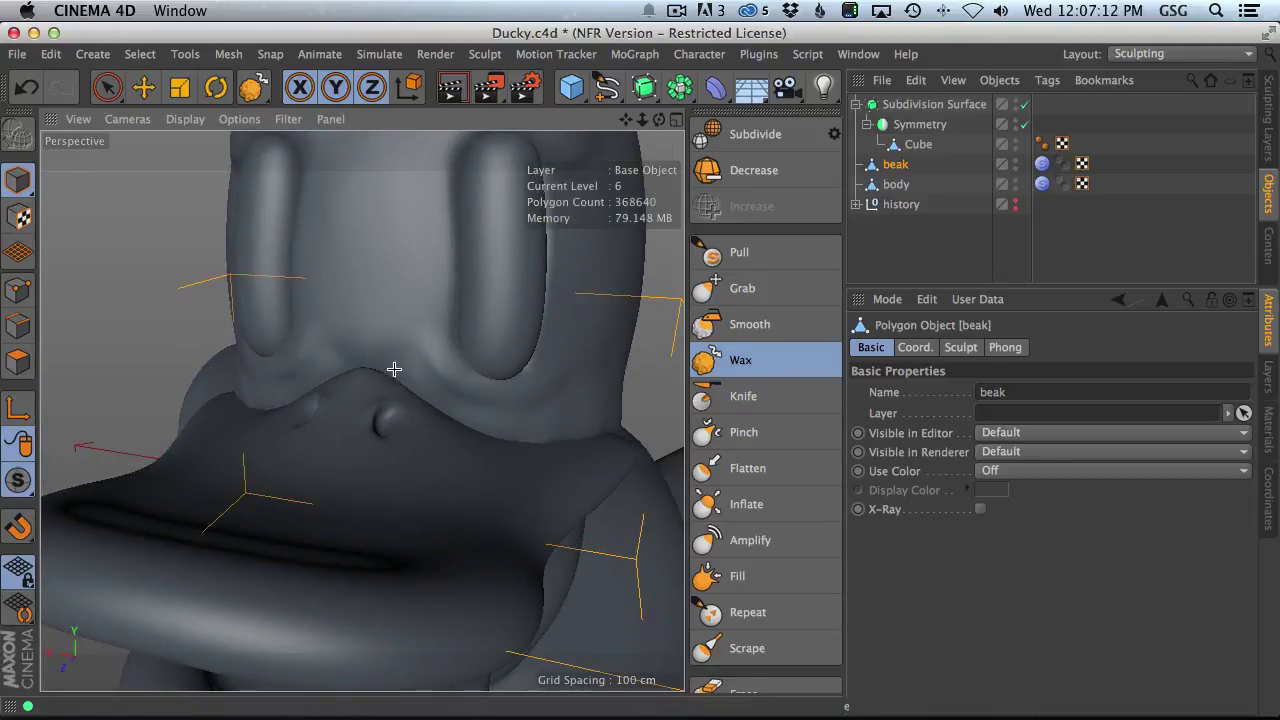
left_click(897, 184)
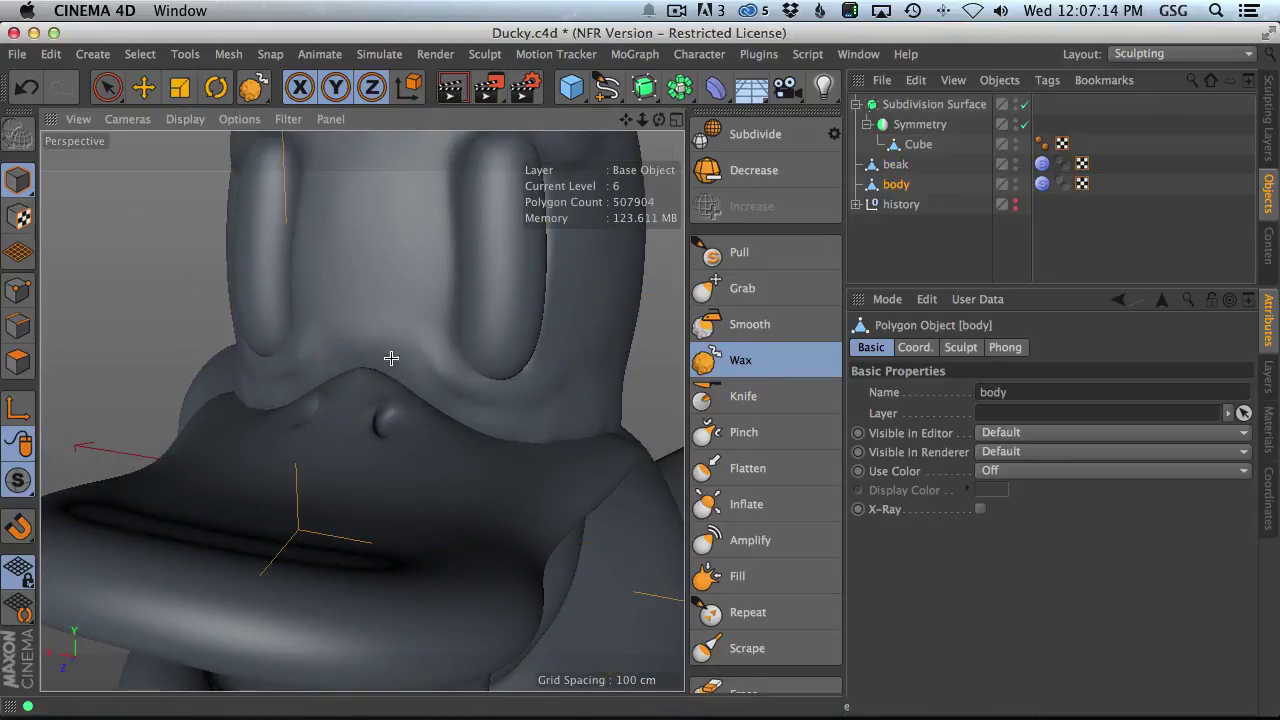
middle_click_drag(389, 357, 368, 358)
left_click_drag(380, 354, 388, 368)
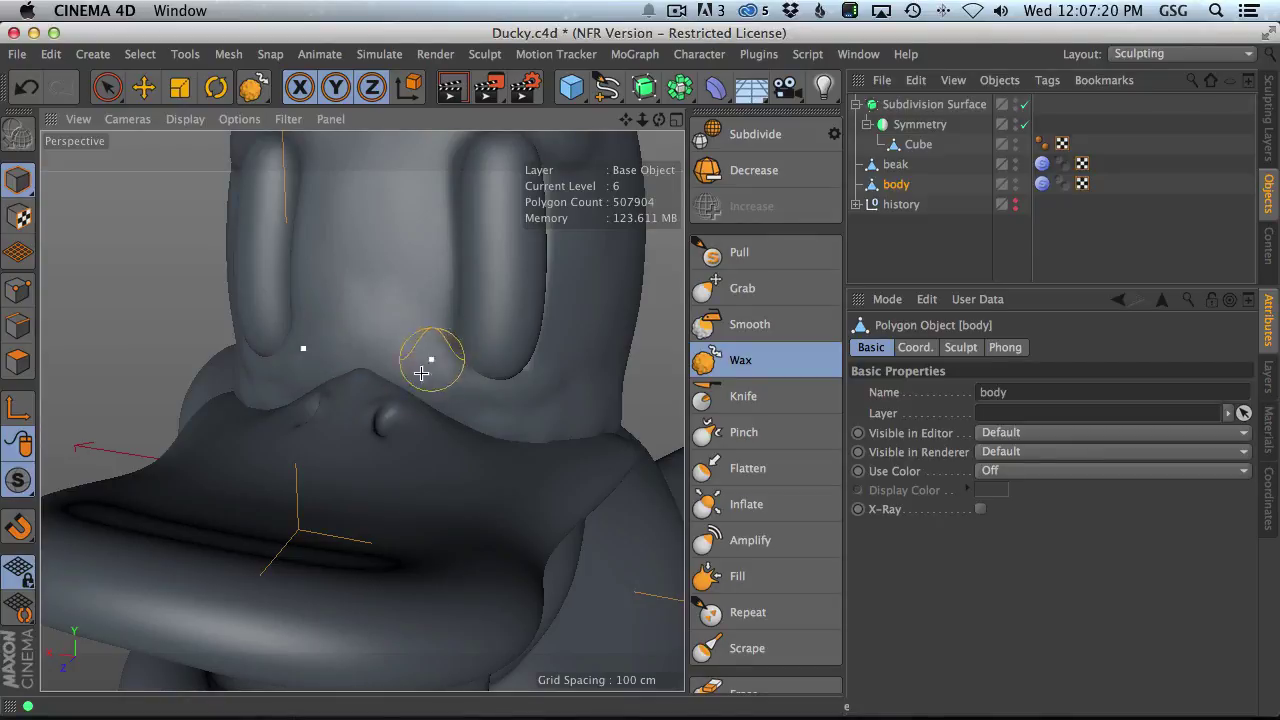
left_click_drag(449, 403, 366, 309, "alt")
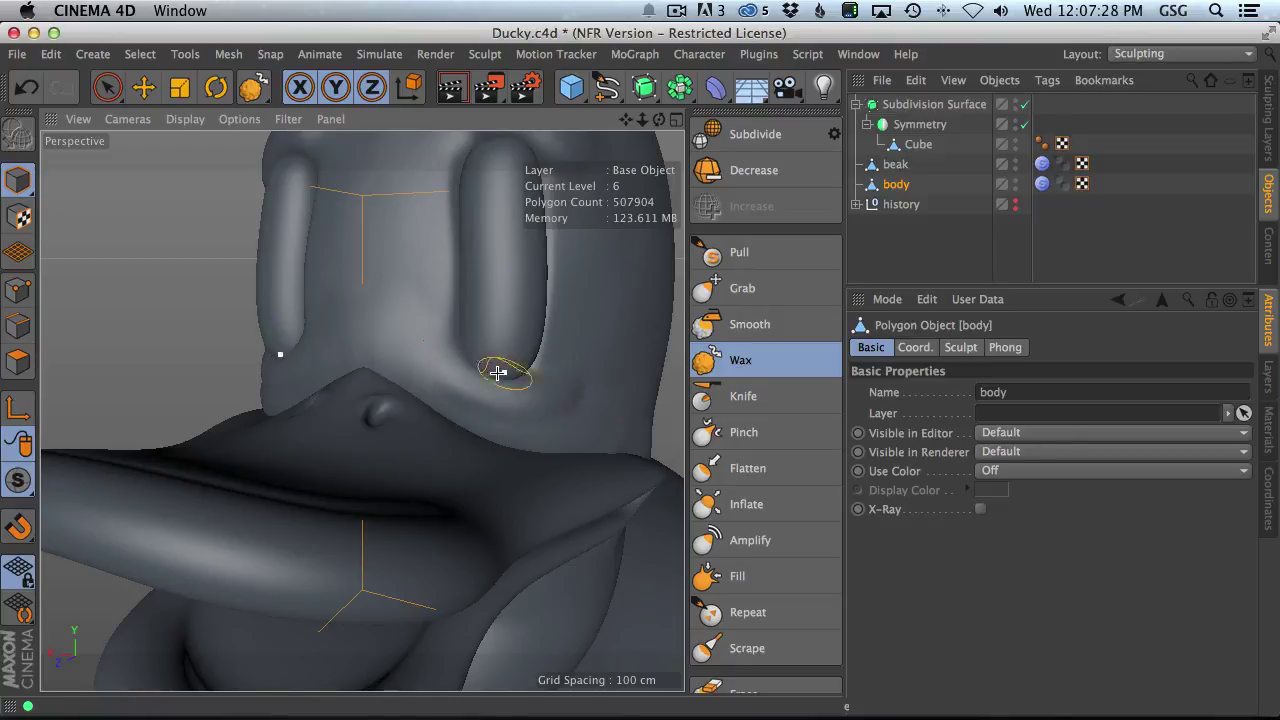
- Check the duck's profile, select the beak, and try to pull its mouth corner up with the Grab brush
scroll(523, 351, "down", 3)
mouse_move(523, 351)
left_mouse_down("alt")
mouse_move(471, 380)
mouse_move(507, 399)
mouse_move(414, 346)
mouse_move(650, 323)
mouse_move(517, 380)
mouse_move(443, 334)
left_mouse_up("alt")
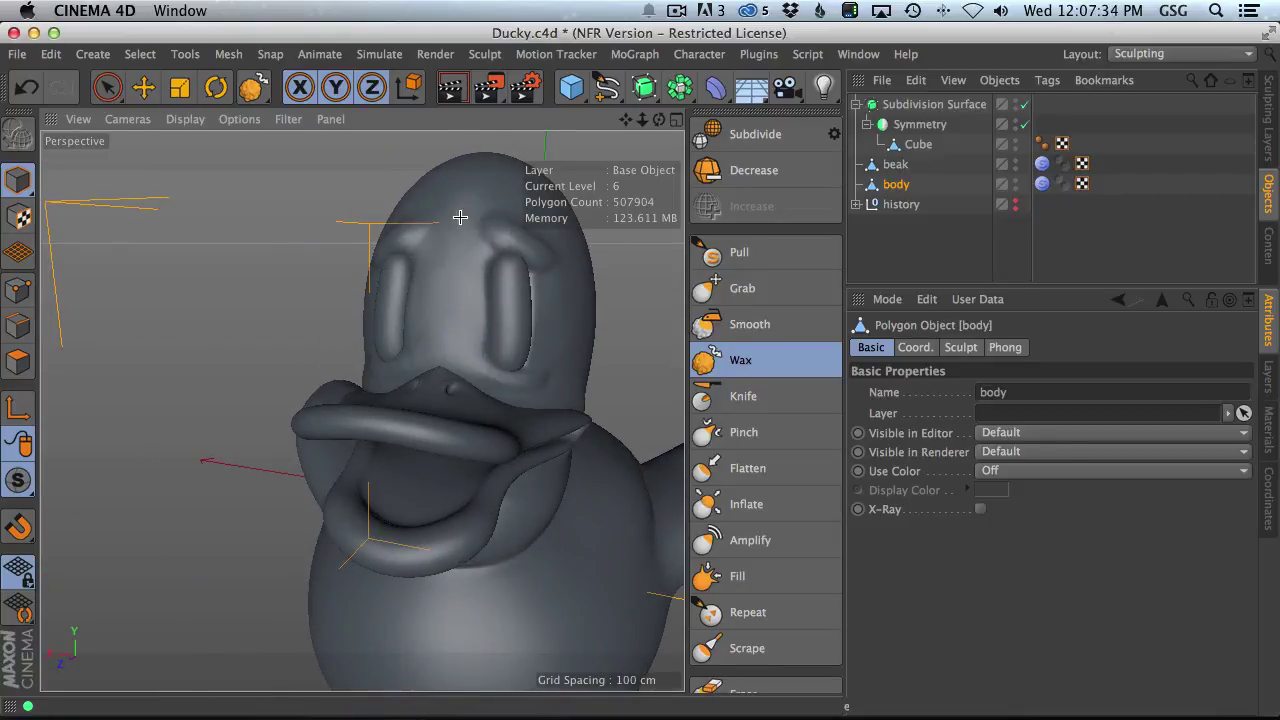
mouse_move(542, 376)
left_mouse_down("alt")
mouse_move(531, 343)
mouse_move(417, 307)
mouse_move(263, 371)
mouse_move(384, 286)
left_mouse_up("alt")
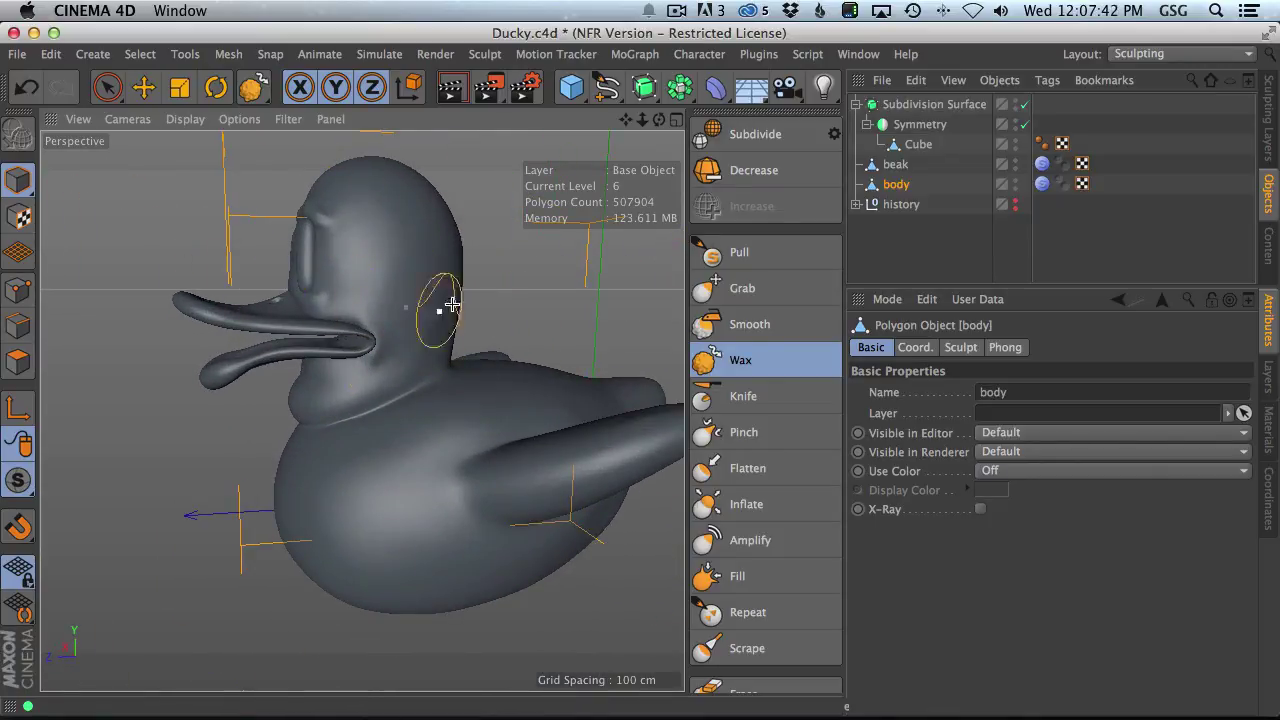
left_click(988, 166)
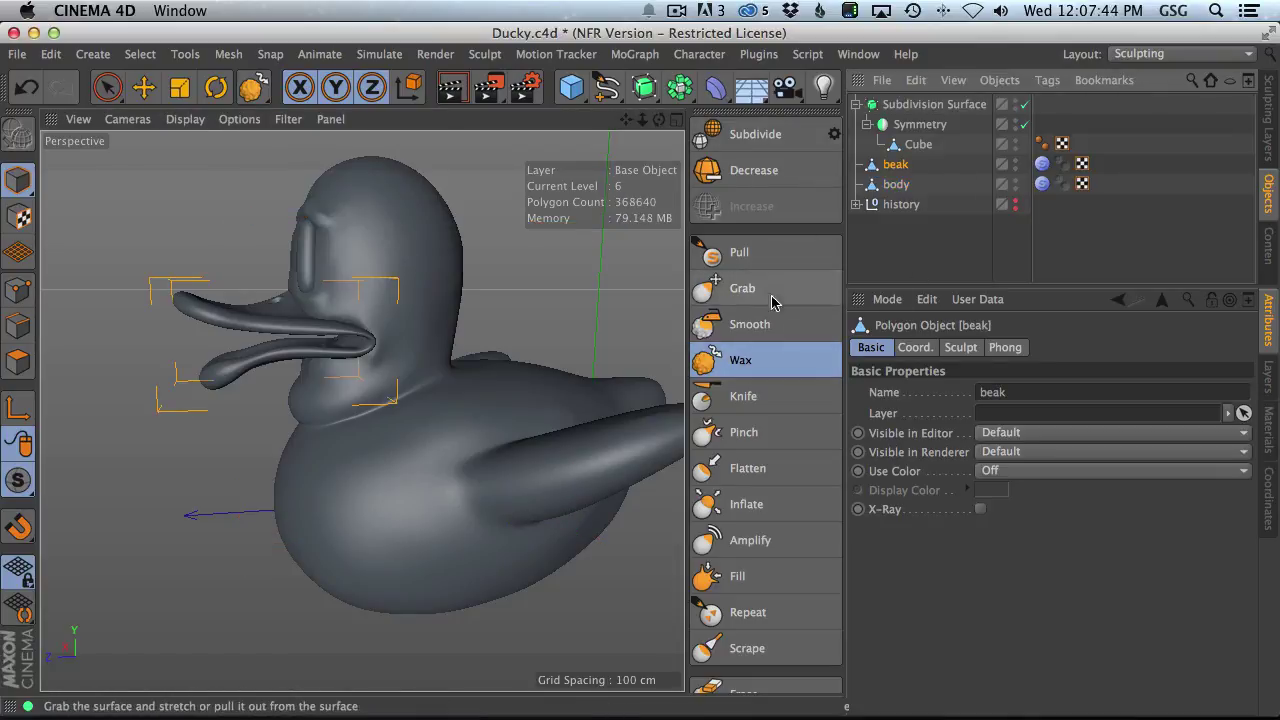
left_click(740, 289)
scroll(340, 341, "up", 3)
mouse_move(397, 337)
middle_mouse_down()
mouse_move(368, 334)
mouse_move(375, 350)
mouse_move(380, 337)
middle_mouse_up()
left_click_drag(380, 337, 386, 322)
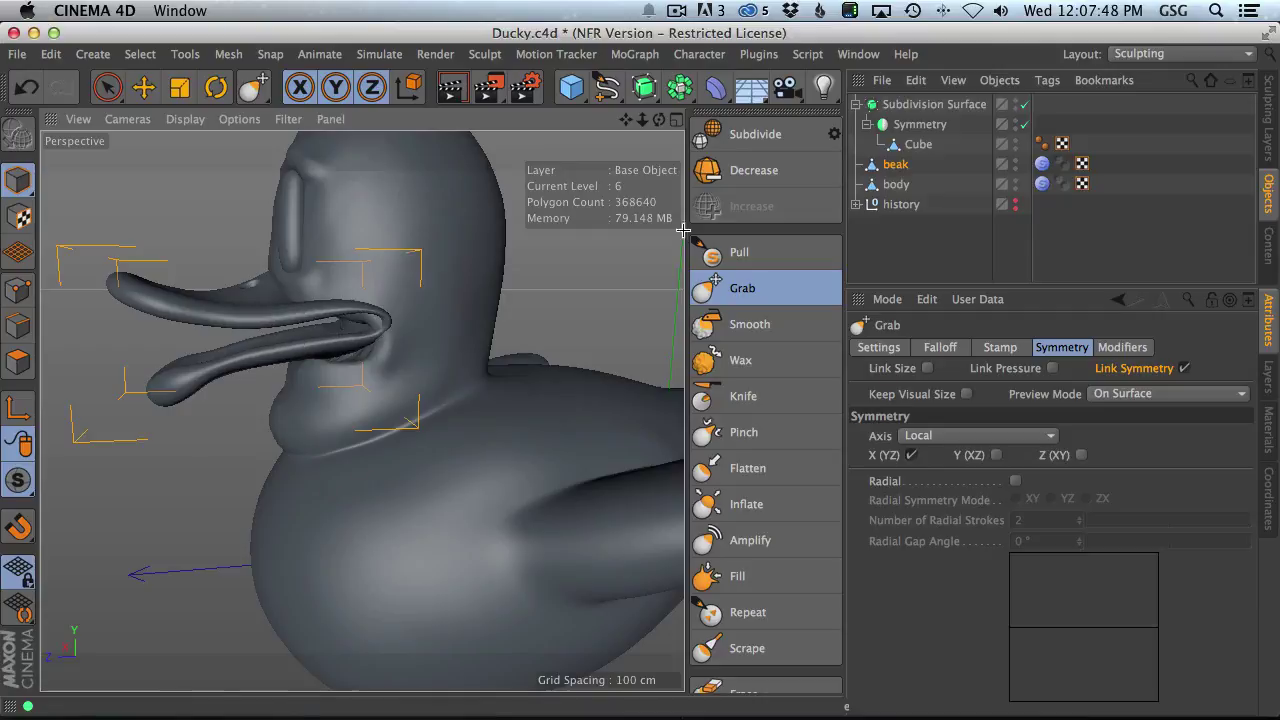
- Lower the beak's subdivision to level 3 and pull its mouth corner up and back into a smile with the Grab brush
left_click(890, 163)
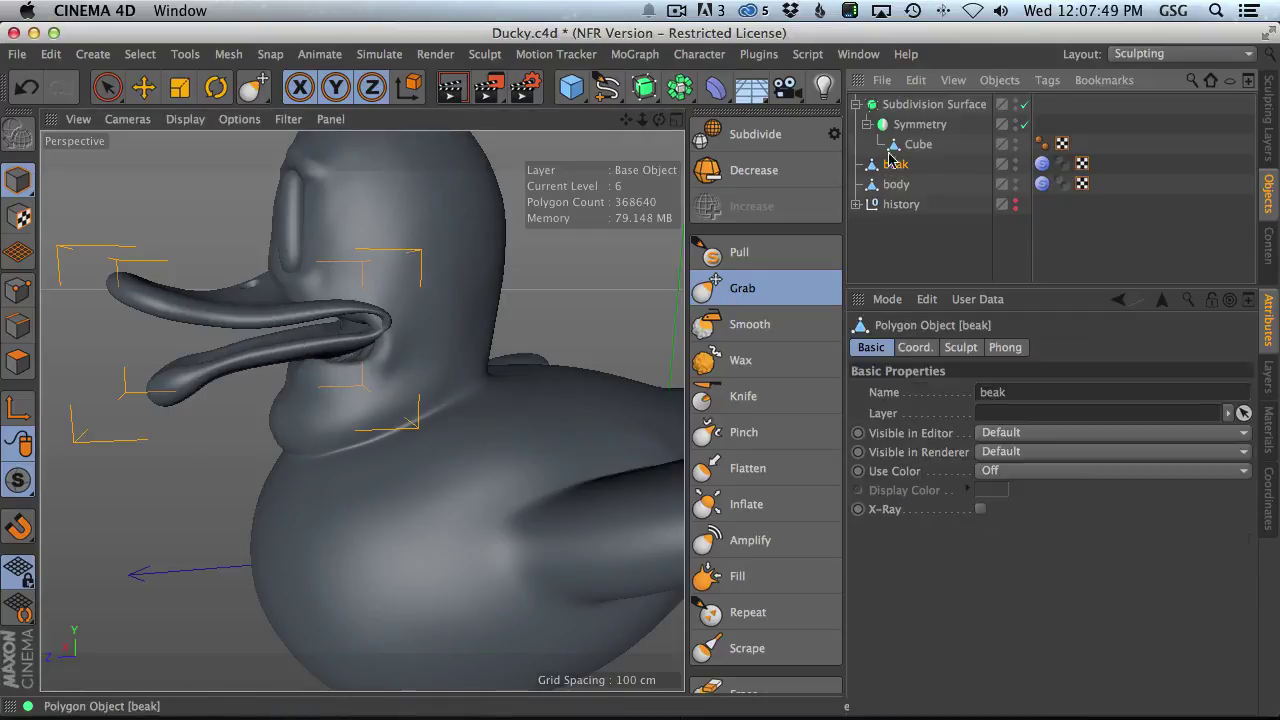
left_click(740, 170)
left_click(962, 184)
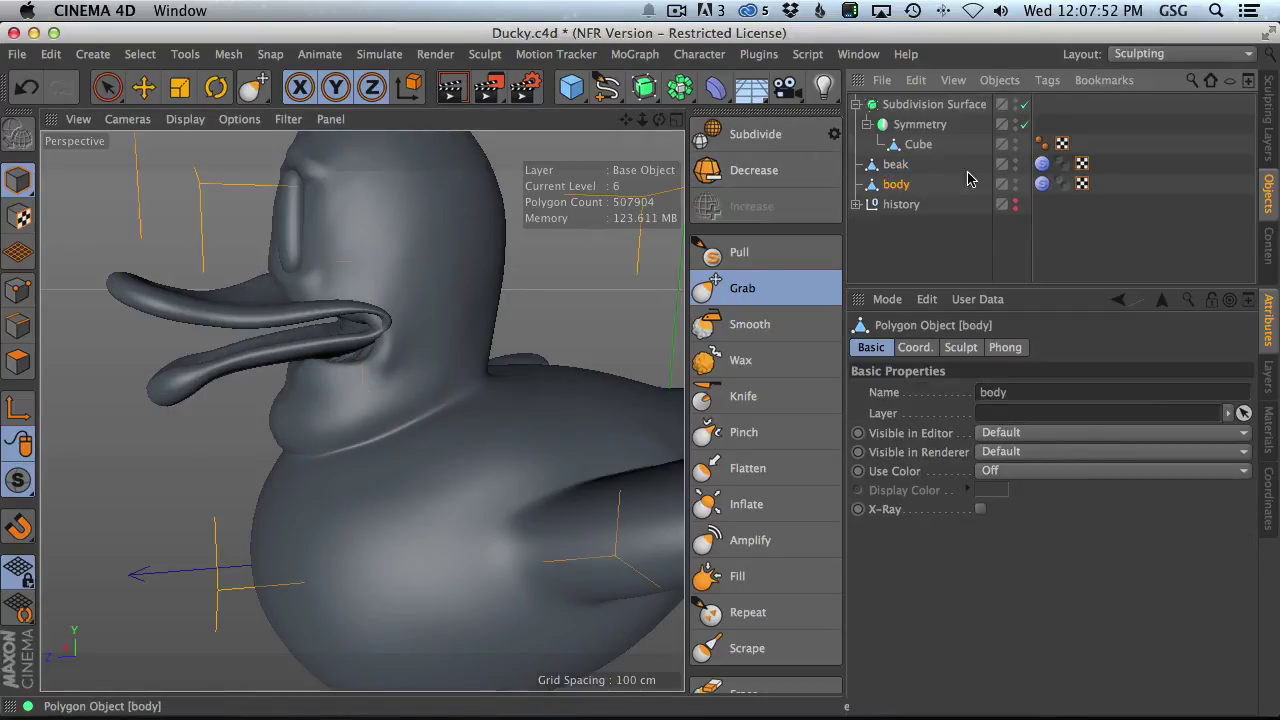
left_click(893, 166)
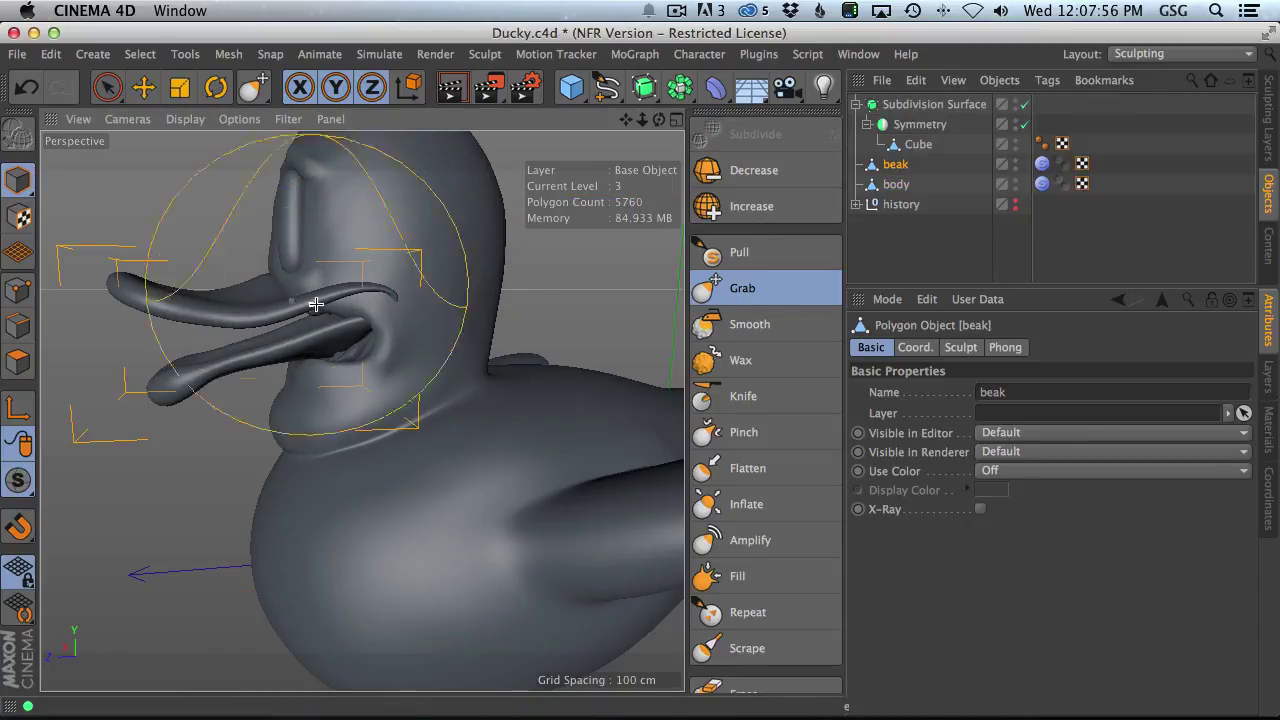
mouse_move(392, 295)
left_mouse_down()
mouse_move(390, 312)
mouse_move(337, 309)
mouse_move(322, 356)
mouse_move(308, 344)
left_mouse_up()
middle_click_drag(378, 309, 330, 327)
mouse_move(345, 345)
left_mouse_down()
mouse_move(343, 309)
mouse_move(349, 320)
mouse_move(394, 308)
mouse_move(366, 297)
mouse_move(371, 329)
mouse_move(400, 286)
mouse_move(580, 354)
mouse_move(400, 290)
mouse_move(408, 279)
mouse_move(523, 306)
mouse_move(406, 298)
left_mouse_up()
- Select the body and push the fold around the beak's mouth corner inward with a smaller Grab brush
left_click(895, 184)
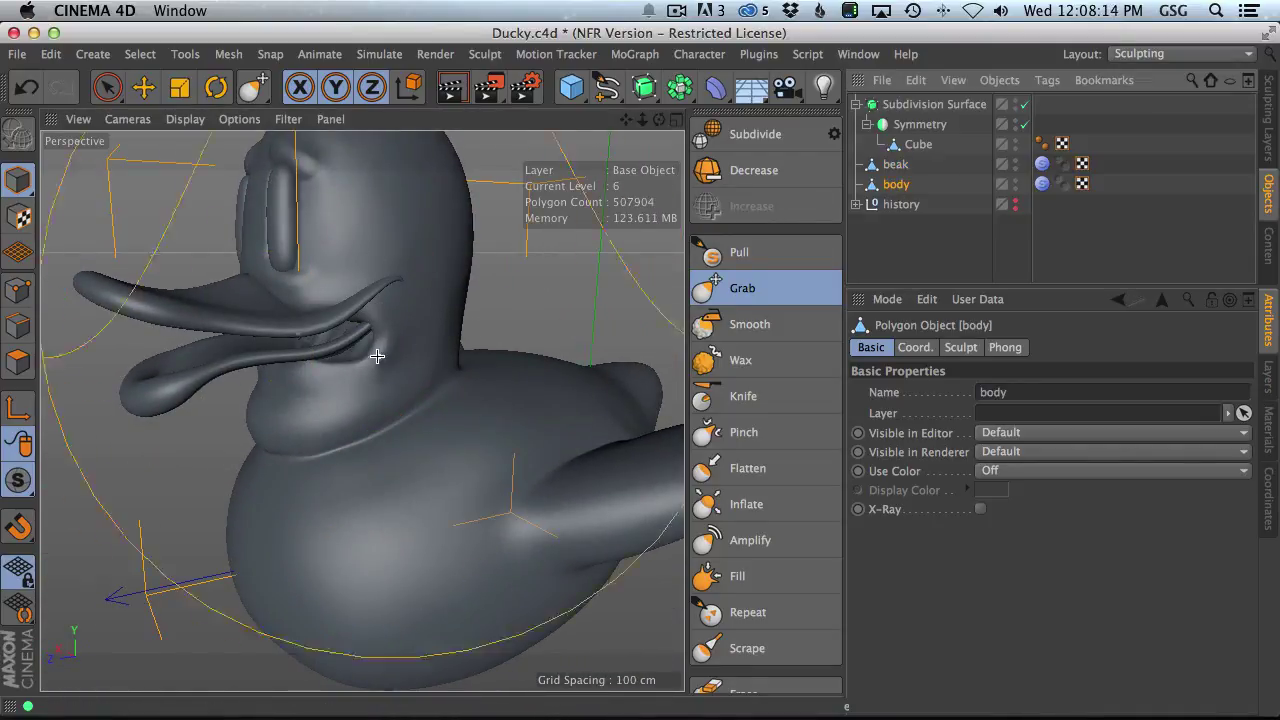
scroll(371, 357, "up", 5)
mouse_move(454, 360)
middle_mouse_down()
mouse_move(443, 350)
mouse_move(425, 366)
middle_mouse_up()
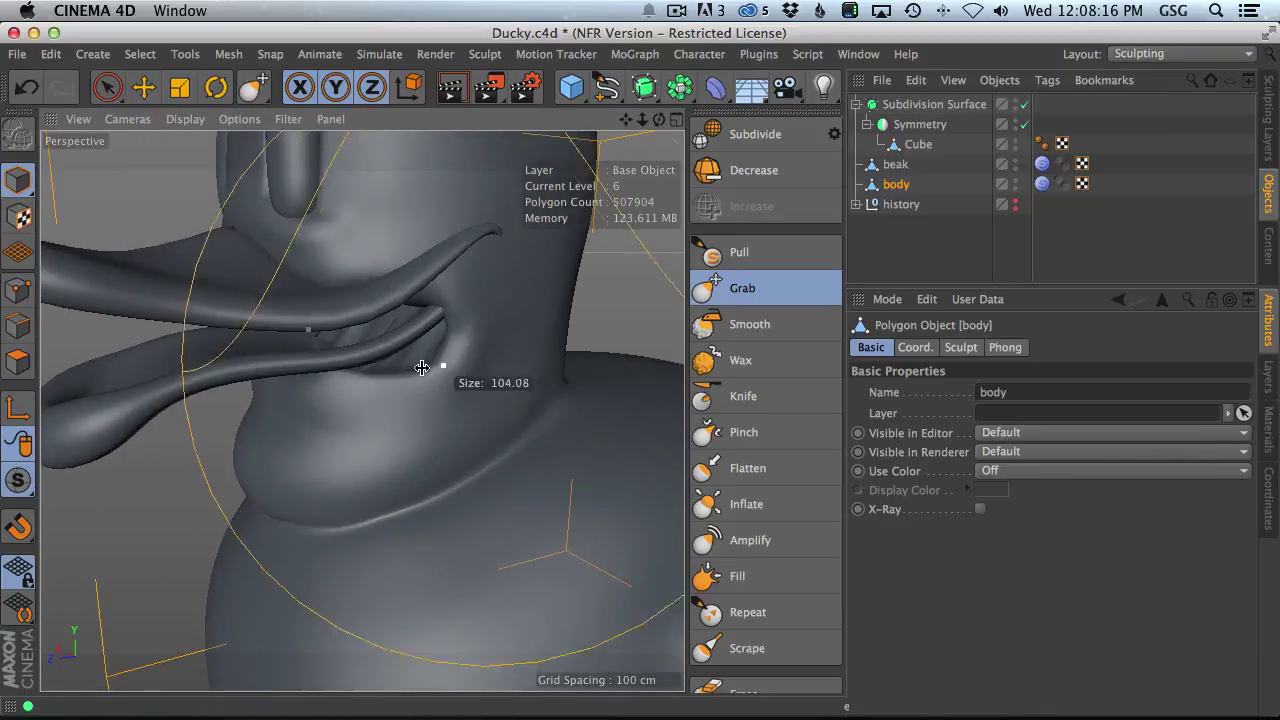
left_click_drag(406, 337, 390, 323)
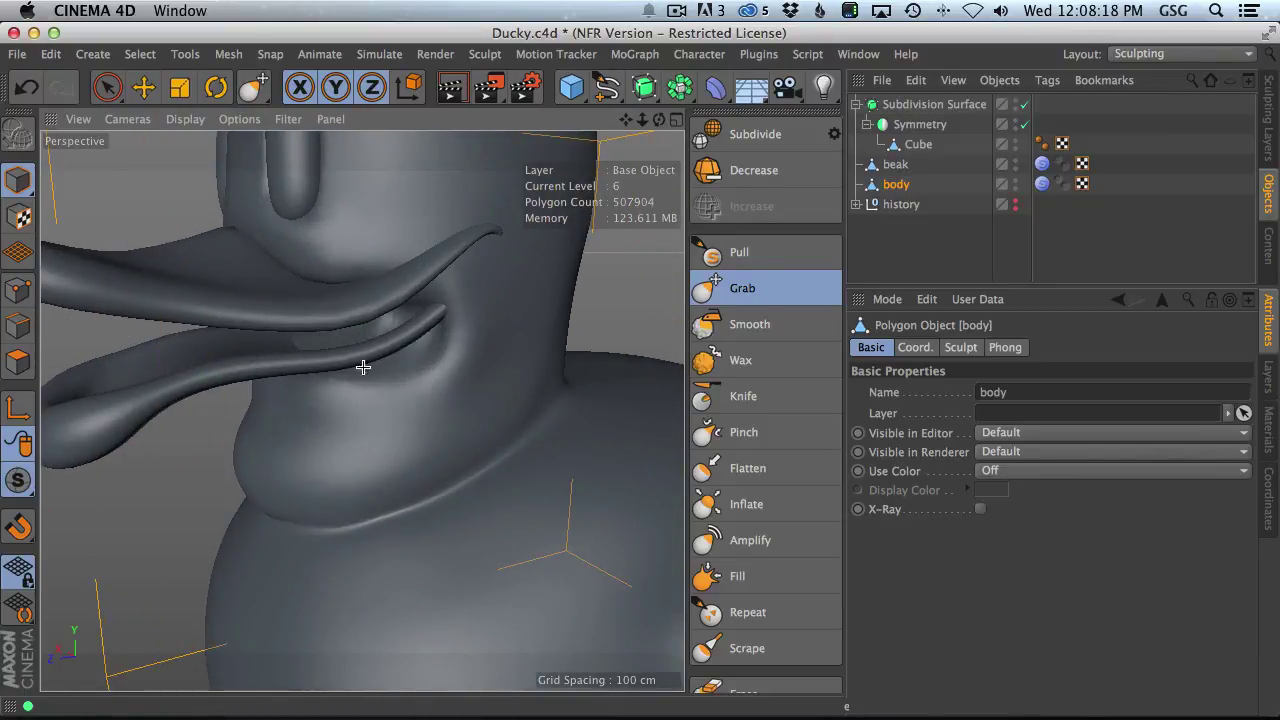
- Undo the last stroke, set the Wax brush's mode to Valley, and smooth out the body's crease beneath the mouth corner
left_click(740, 360)
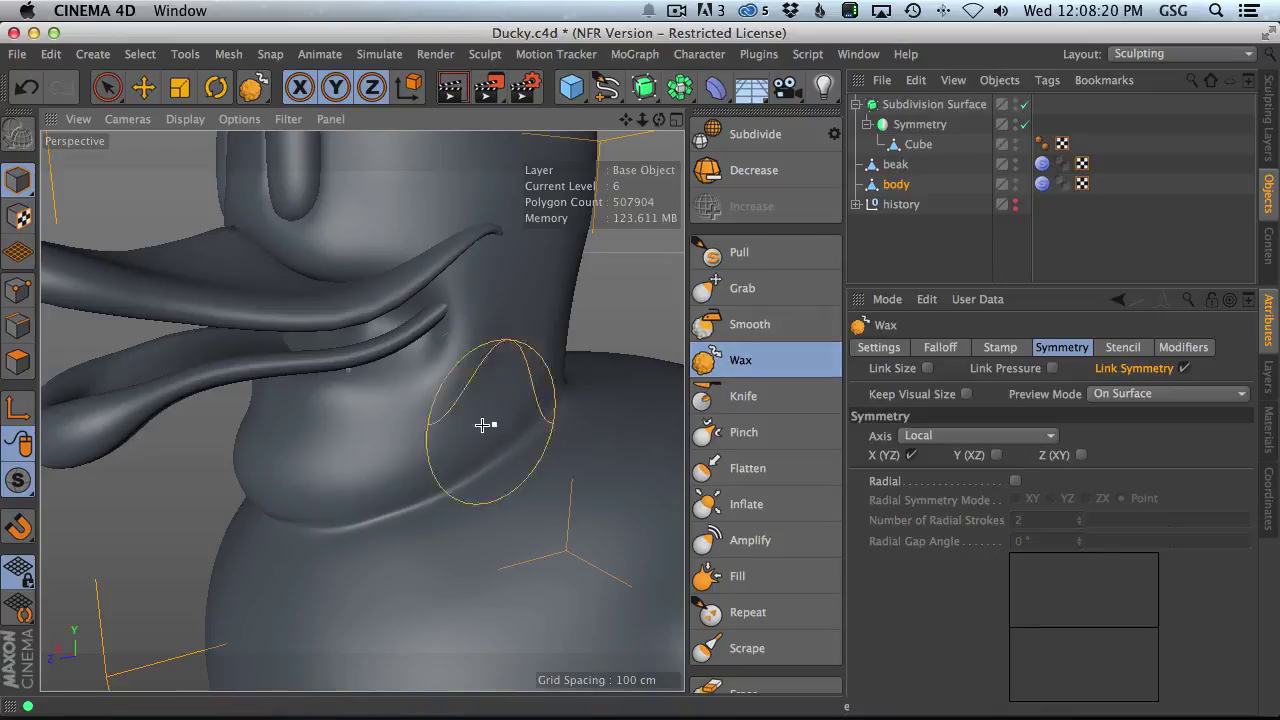
left_click_drag(486, 423, 400, 350, "alt")
mouse_move(400, 350)
middle_mouse_down()
mouse_move(370, 340)
mouse_move(375, 352)
middle_mouse_up()
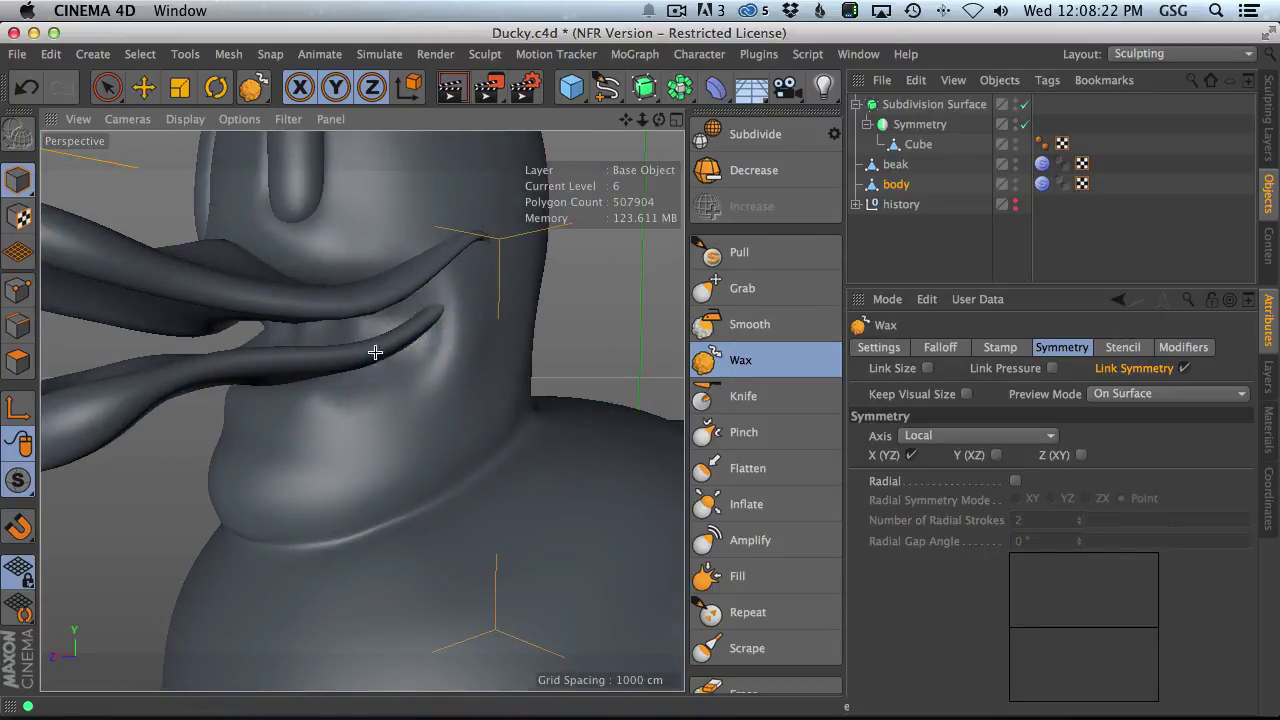
key("super+z")
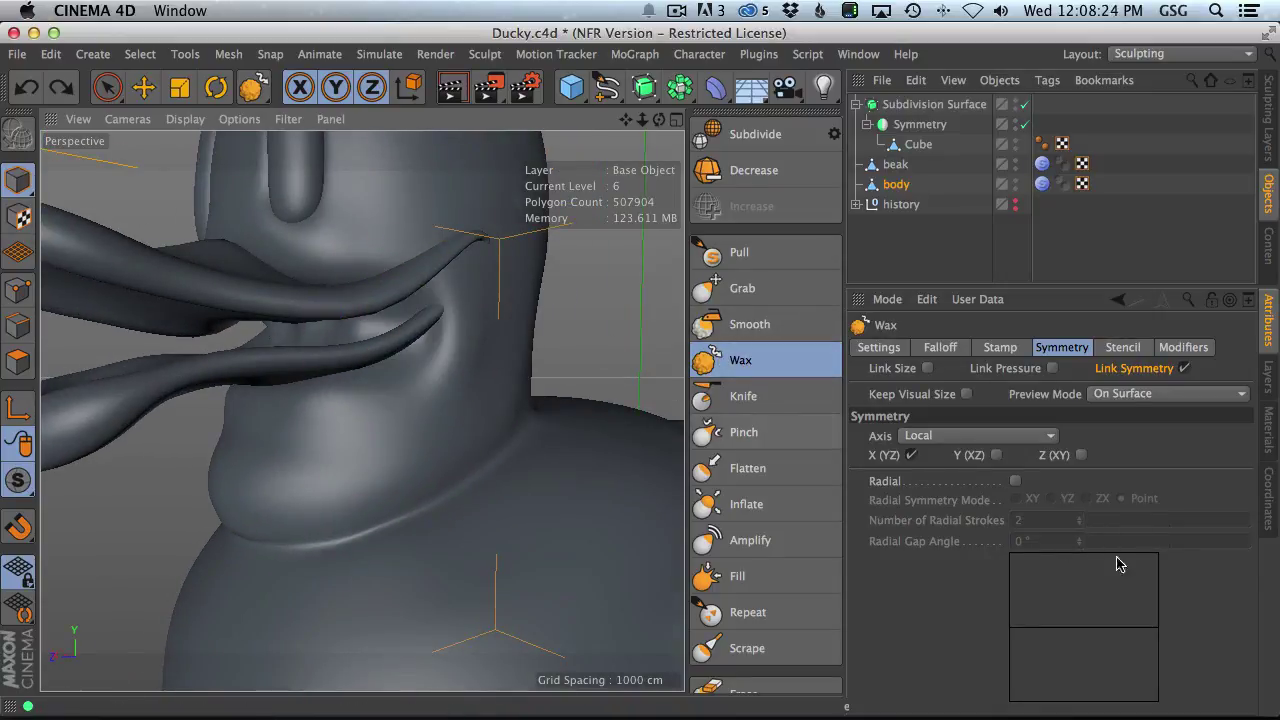
left_click(880, 348)
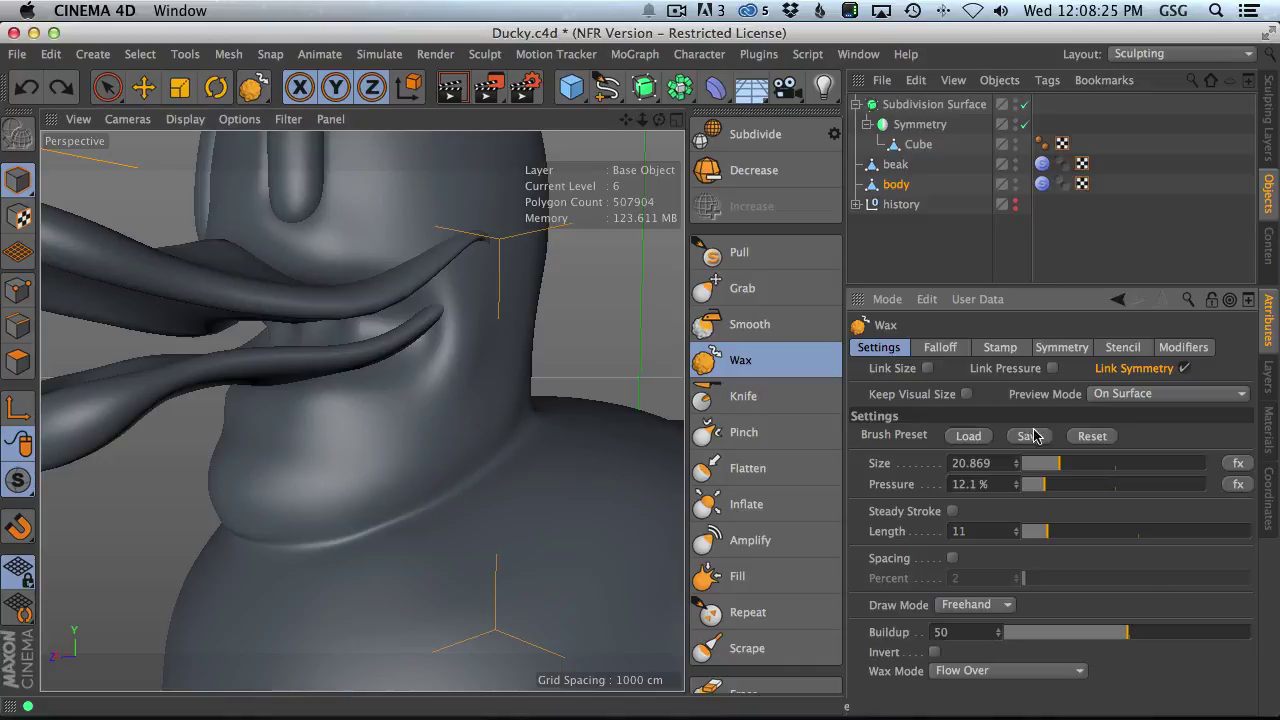
left_click(968, 669)
left_click(988, 650)
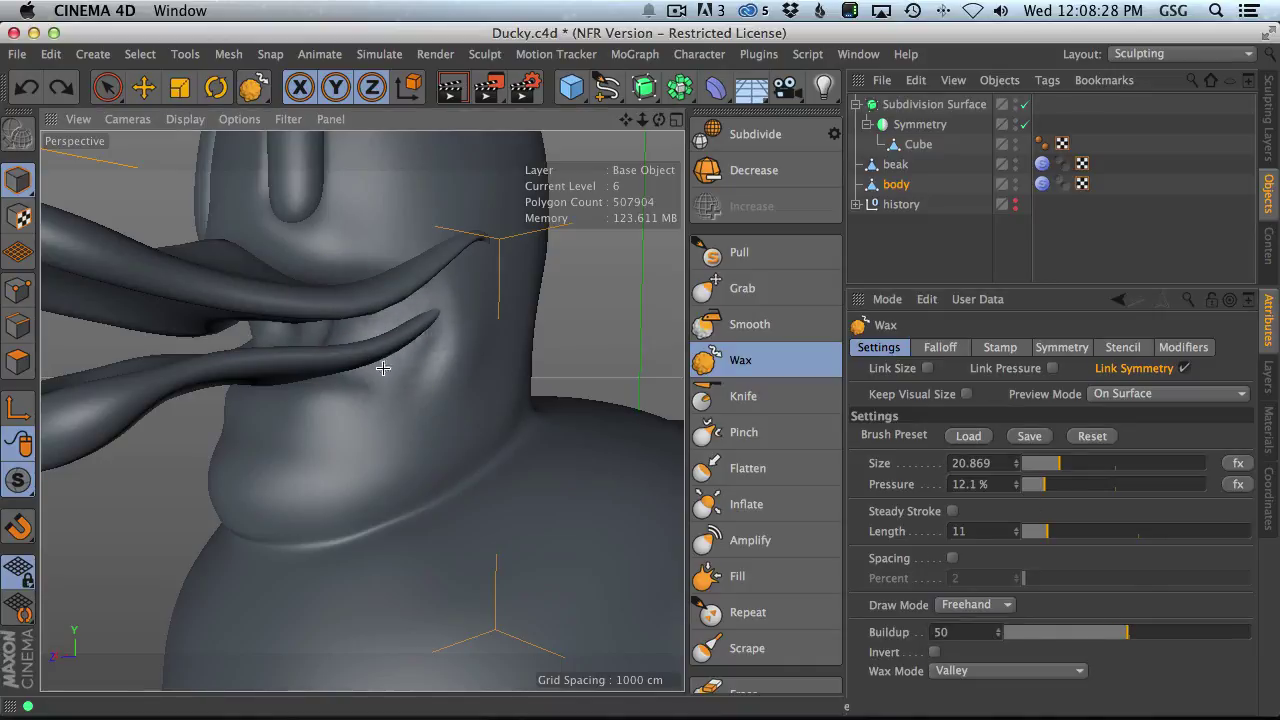
mouse_move(383, 368)
left_mouse_down()
mouse_move(343, 337)
mouse_move(349, 271)
mouse_move(386, 266)
mouse_move(402, 376)
left_mouse_up()
- Shape a cheek fold above and behind the mouth corner with a Wax brush of size 9.445, undoing the last stroke
left_click_drag(434, 326, 349, 363, "alt")
right_click_drag(409, 306, 374, 340, "alt")
middle_click_drag(411, 293, 384, 334, "alt")
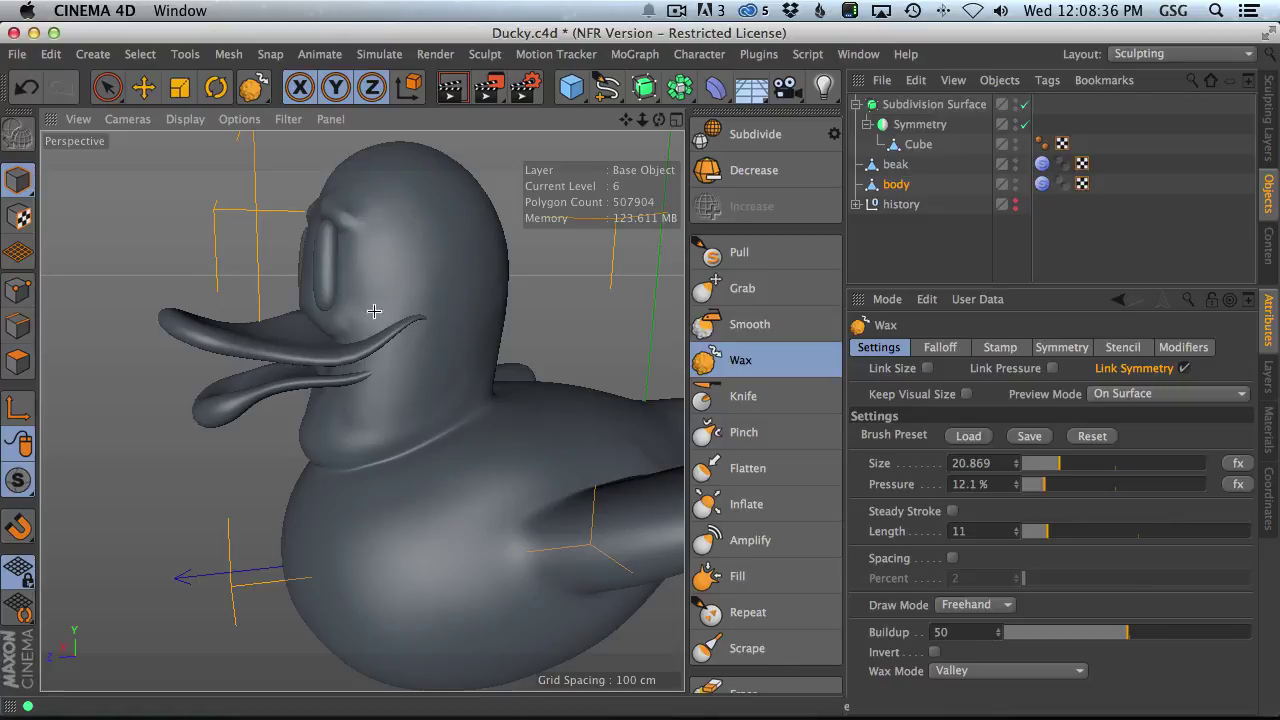
scroll(366, 330, "up", 5)
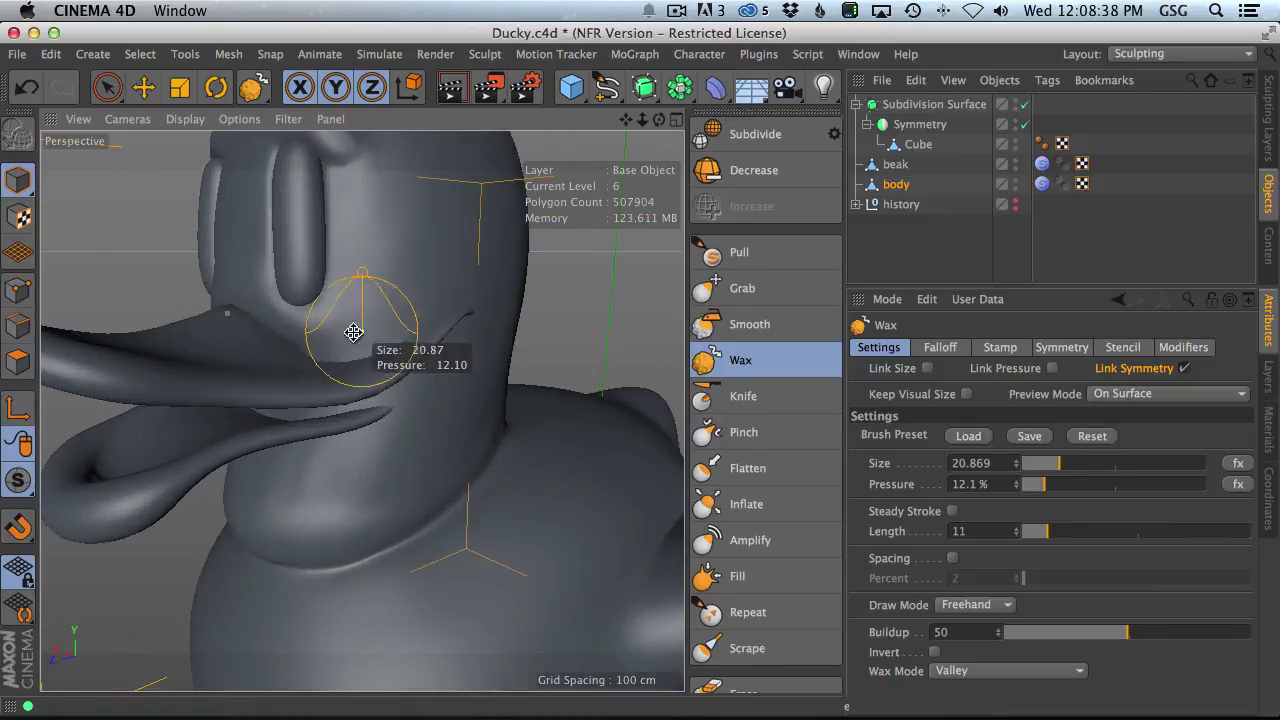
middle_click_drag(354, 332, 314, 340)
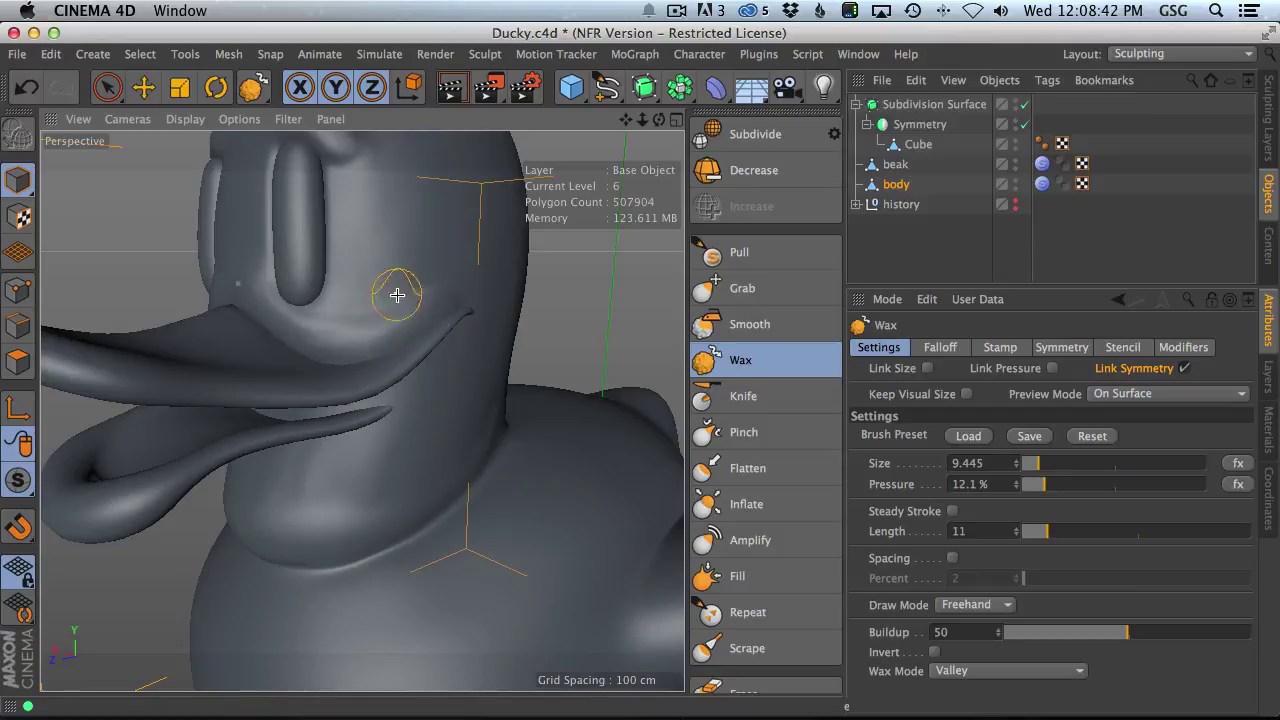
left_click_drag(397, 295, 434, 294, "alt")
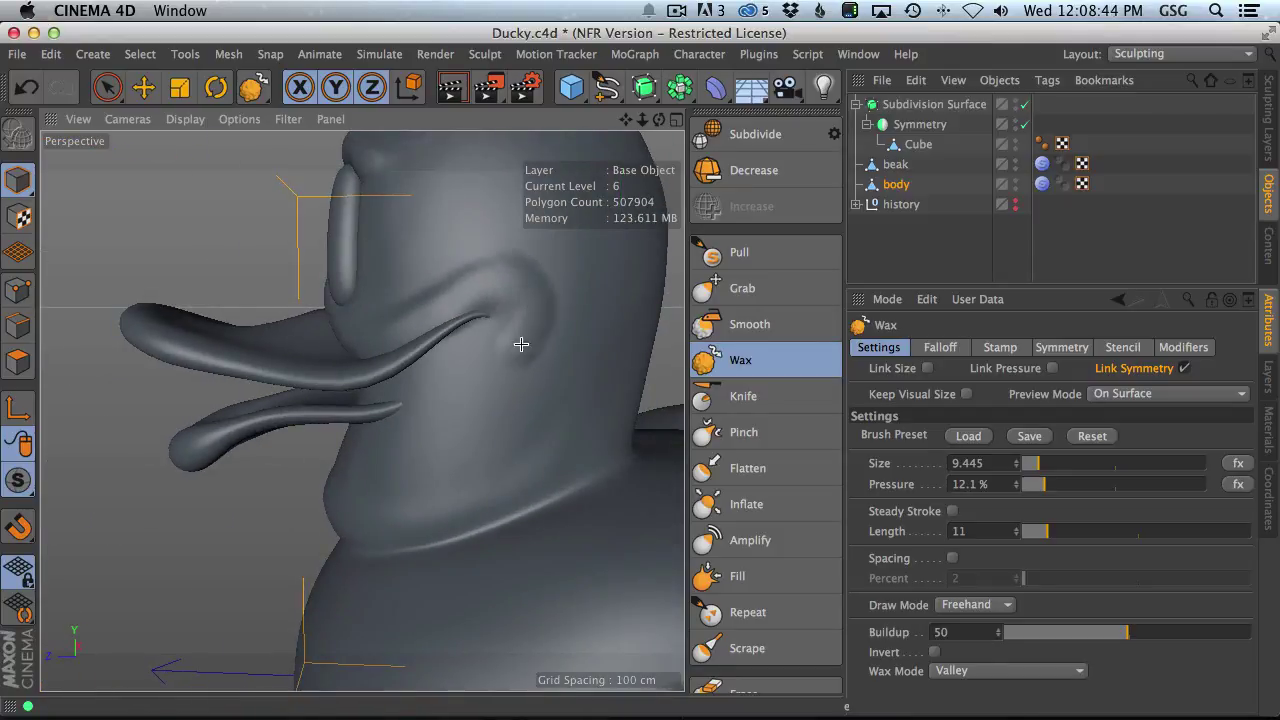
mouse_move(521, 344)
left_mouse_down()
mouse_move(514, 320)
mouse_move(449, 263)
mouse_move(486, 289)
mouse_move(581, 290)
left_mouse_up()
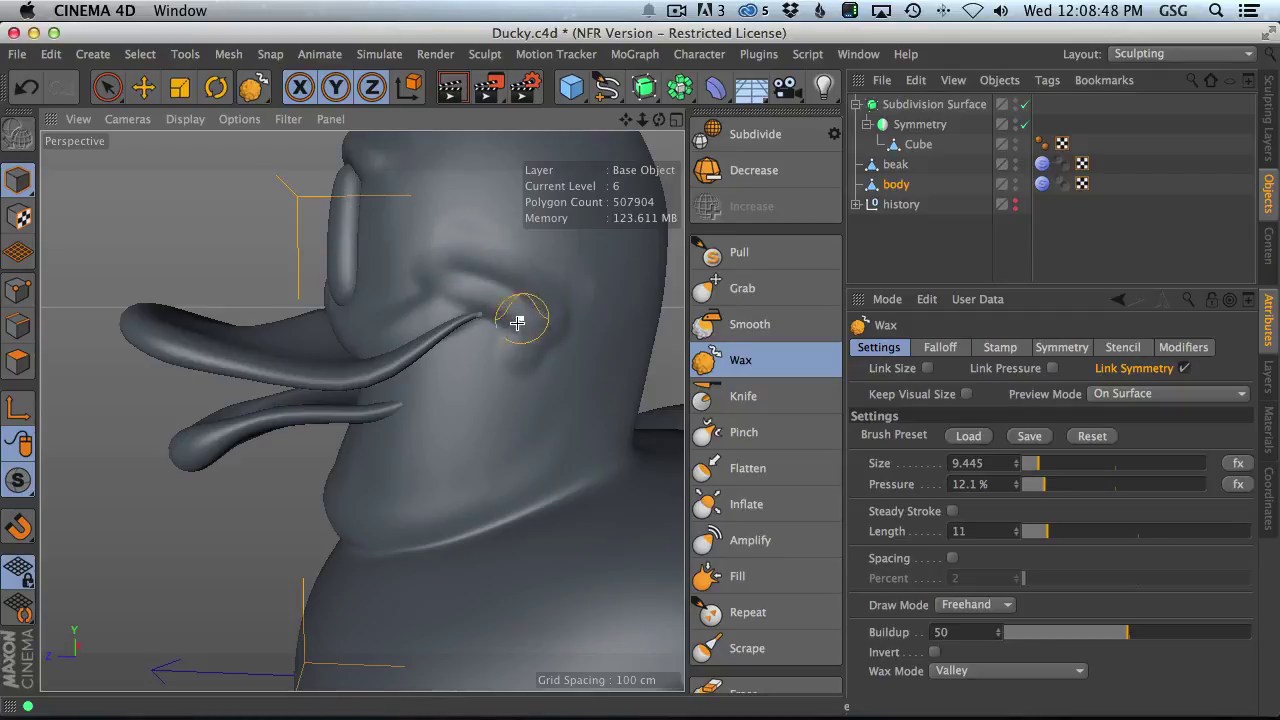
key("super+z")
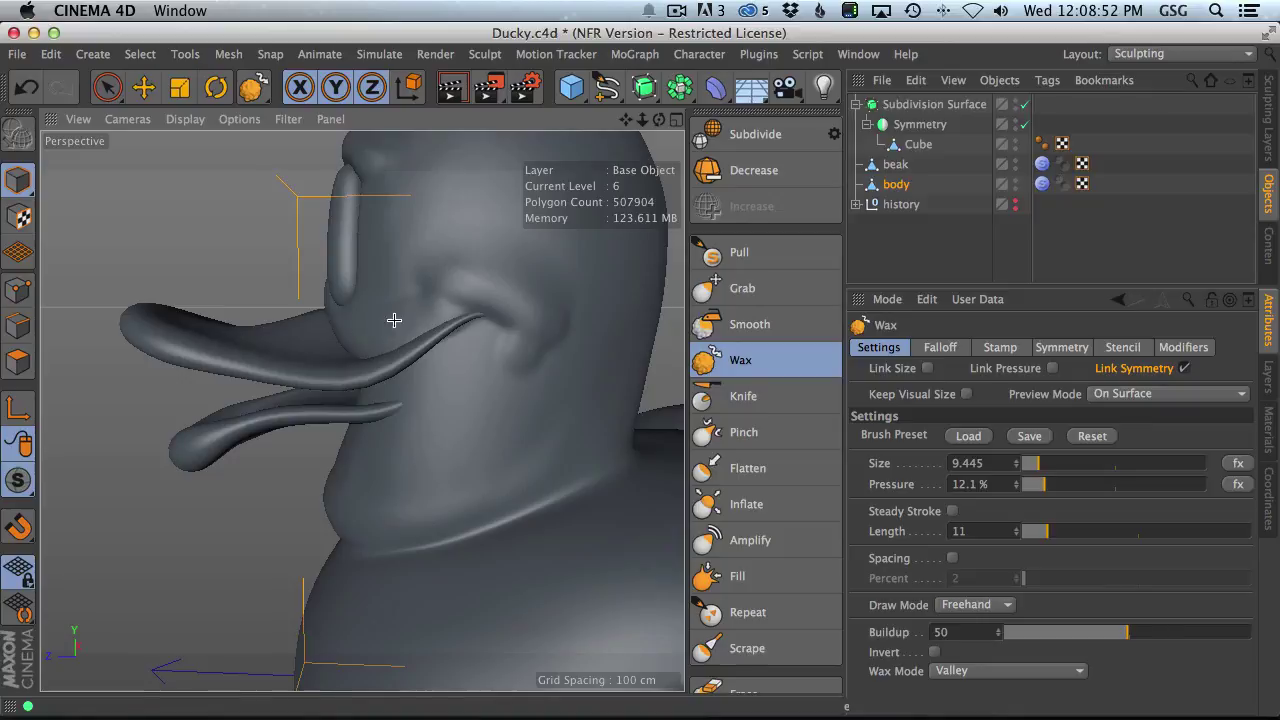
- Carve the body back around the mouth corner to expose the beak's lips, reducing the Wax brush size to 6.416
mouse_move(454, 321)
left_mouse_down()
mouse_move(418, 378)
mouse_move(472, 354)
left_mouse_up()
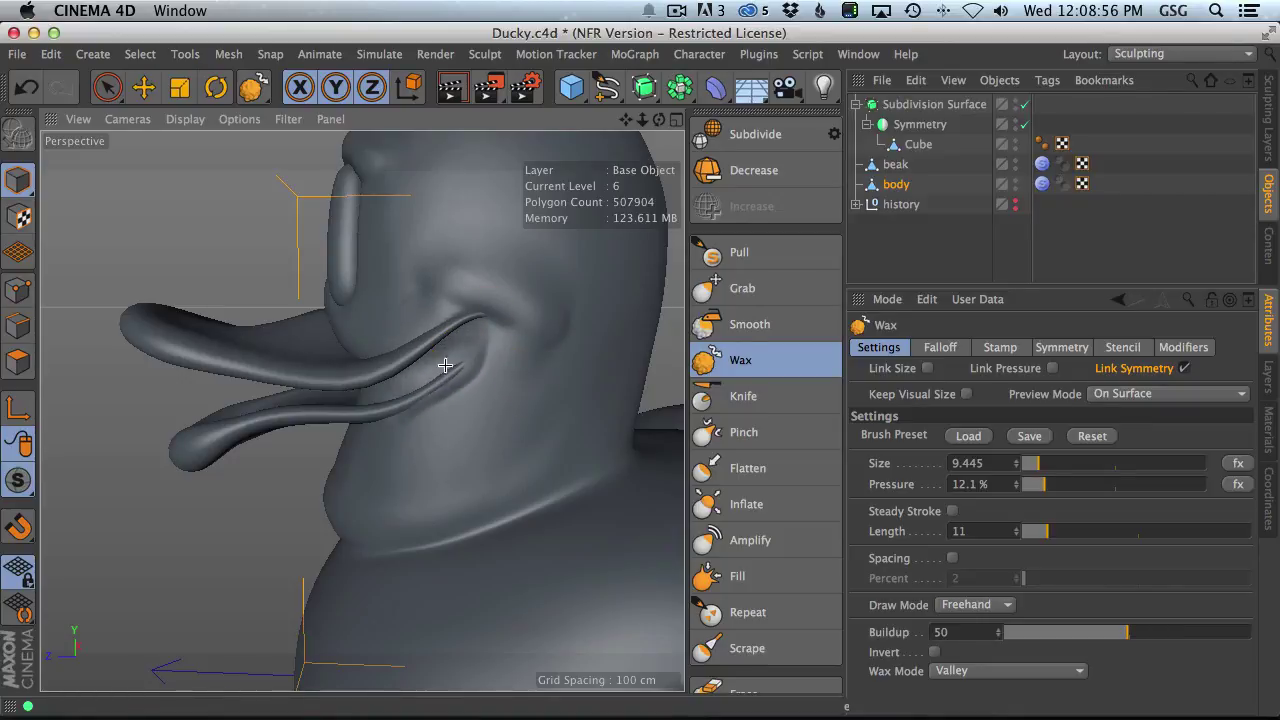
middle_click_drag(463, 341, 446, 359)
middle_click_drag(447, 380, 454, 385)
left_click_drag(394, 426, 492, 354)
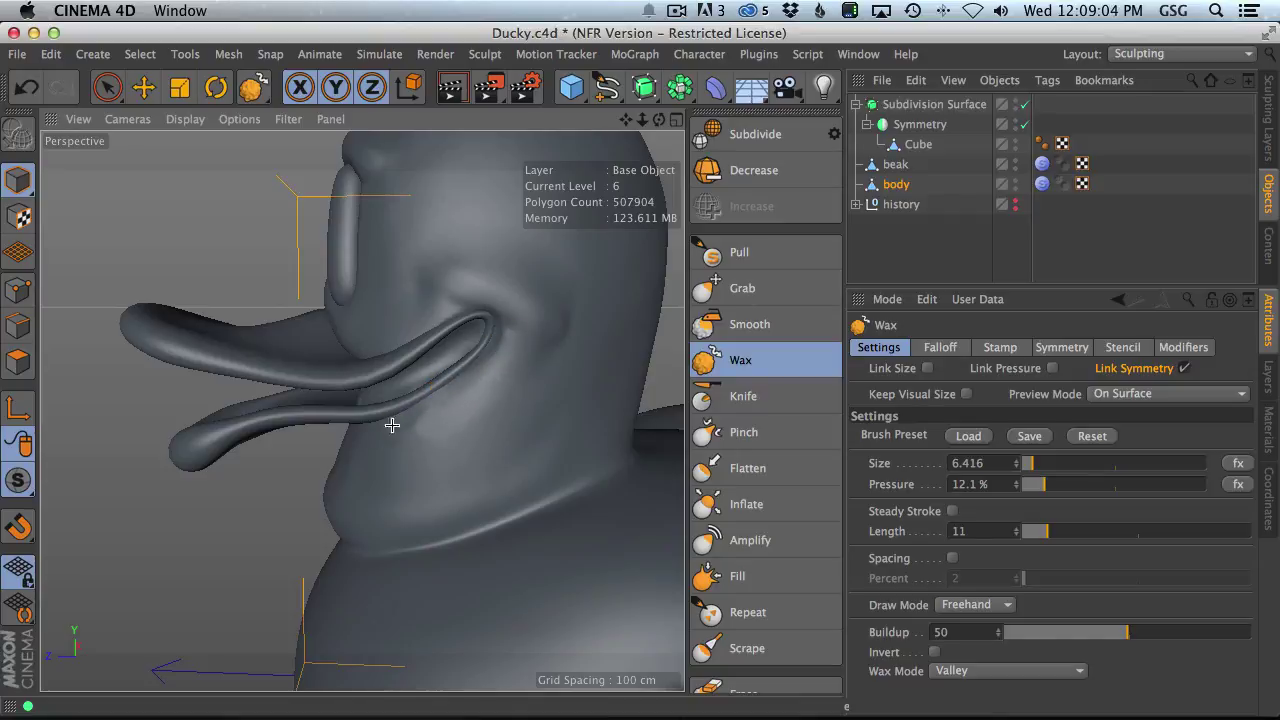
- Build up the cheek fold above and behind the corner of the beak with Wax brush strokes
left_click_drag(424, 282, 448, 284)
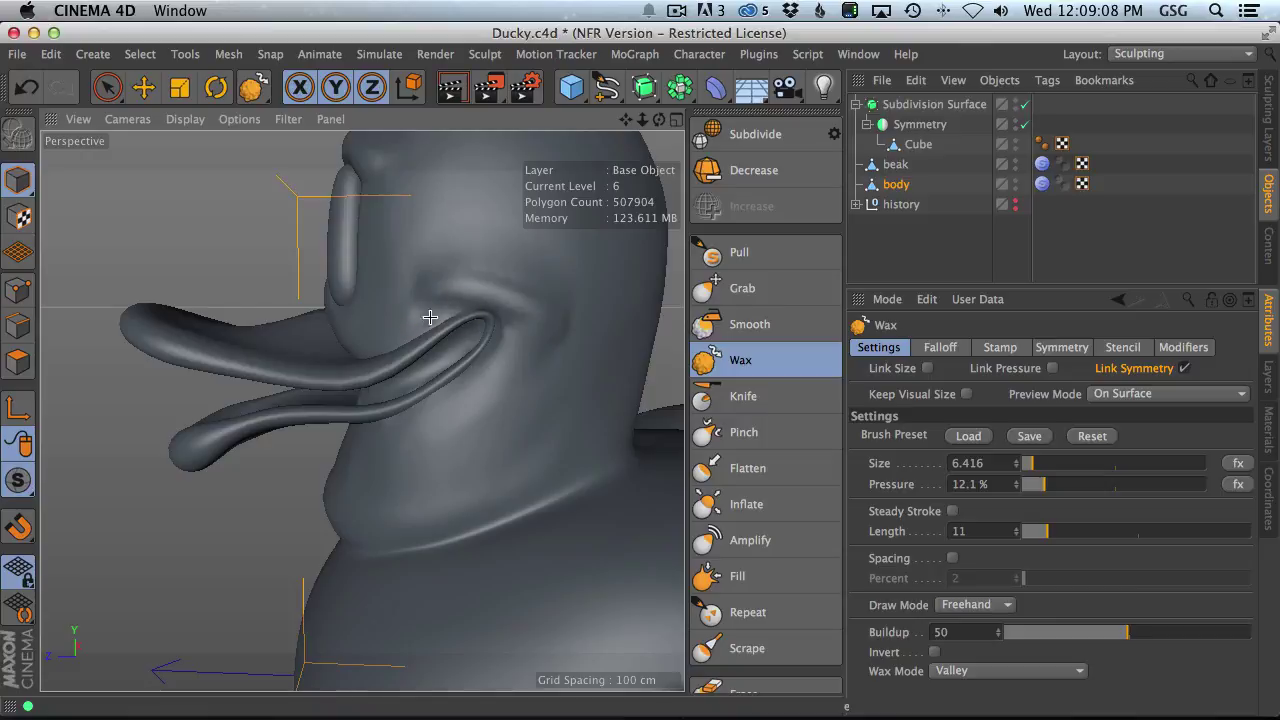
mouse_move(430, 285)
left_mouse_down()
mouse_move(527, 320)
mouse_move(569, 320)
mouse_move(492, 306)
mouse_move(532, 301)
left_mouse_up()
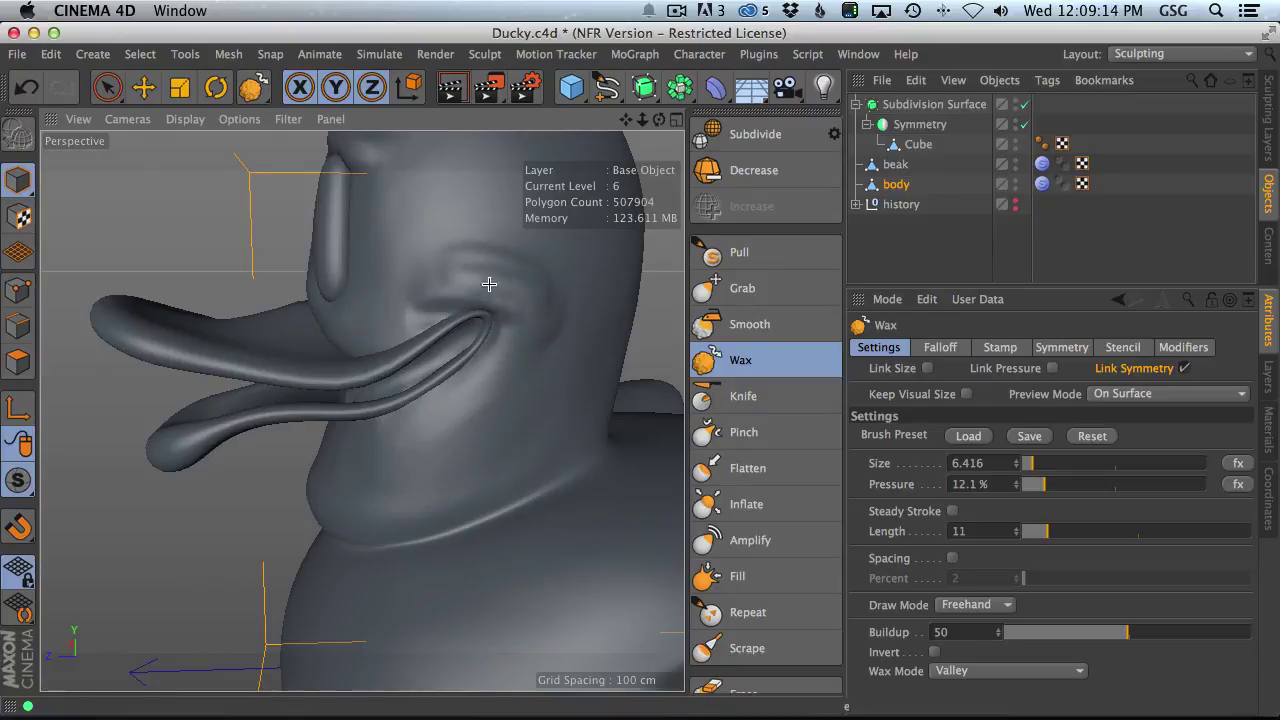
mouse_move(467, 275)
left_mouse_down("alt")
mouse_move(651, 280)
mouse_move(457, 277)
mouse_move(478, 295)
mouse_move(457, 286)
mouse_move(471, 294)
mouse_move(457, 362)
mouse_move(372, 352)
mouse_move(420, 282)
mouse_move(418, 353)
mouse_move(371, 354)
left_mouse_up("alt")
scroll(465, 320, "down", 5)
scroll(375, 362, "up", 5)
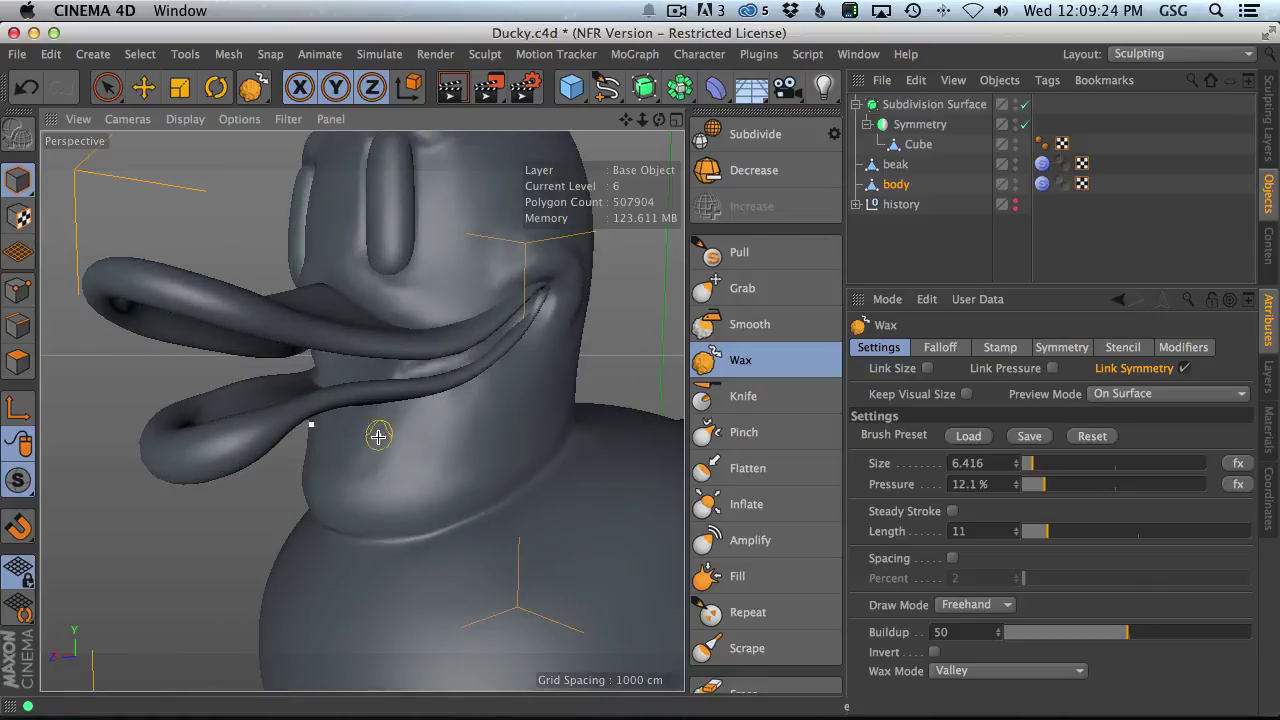
- Enlarge the Wax brush to size 12.534 and fill out the throat below the lower beak
middle_click_drag(333, 452, 350, 457)
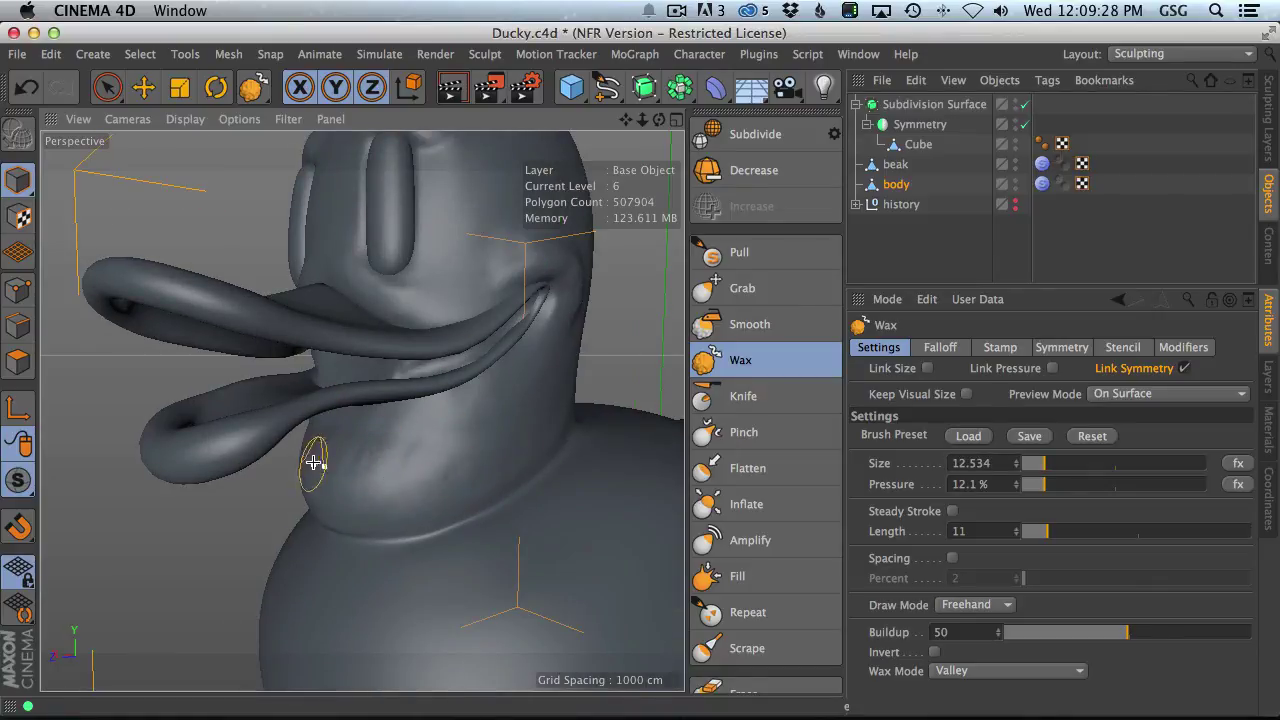
left_click_drag(448, 376, 410, 401, "alt")
scroll(426, 406, "down", 5)
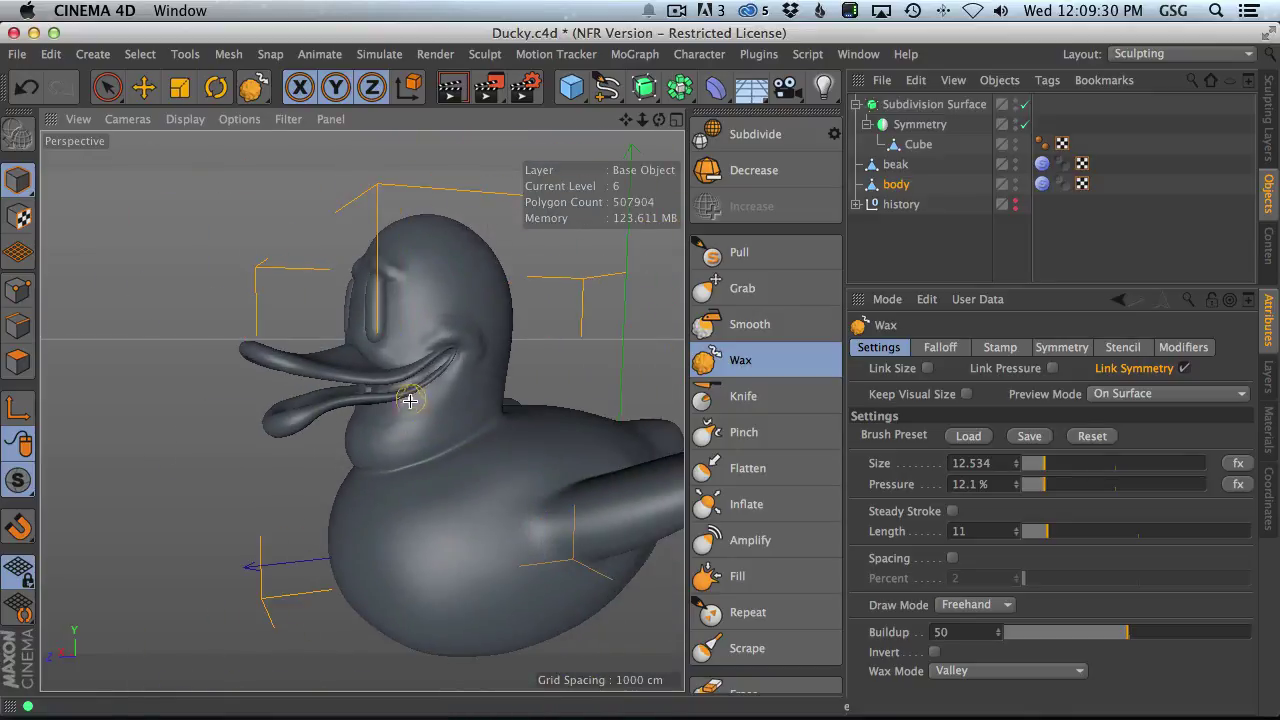
left_click_drag(478, 367, 462, 392, "alt")
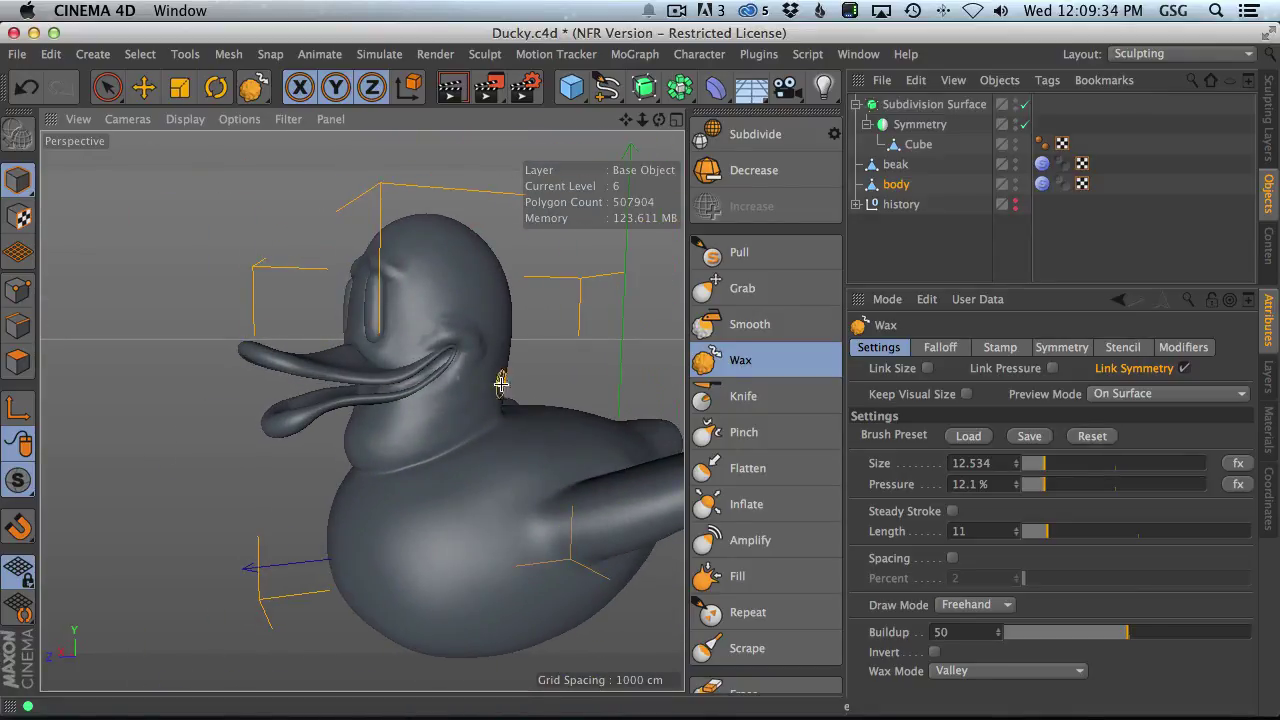
- Set the Wax brush size to 15.391 and build up the front of the neck below the lower beak
middle_click_drag(501, 383, 486, 371)
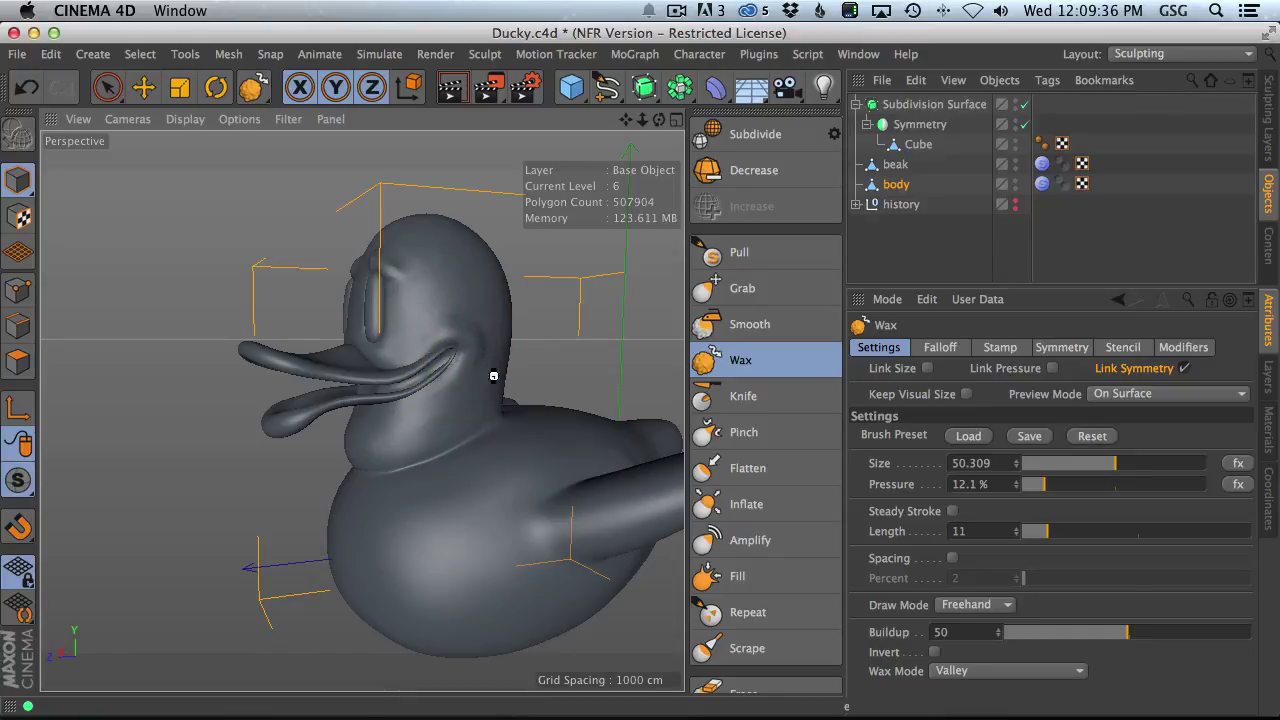
left_click_drag(395, 323, 502, 336, "alt")
right_click_drag(350, 281, 422, 350, "alt")
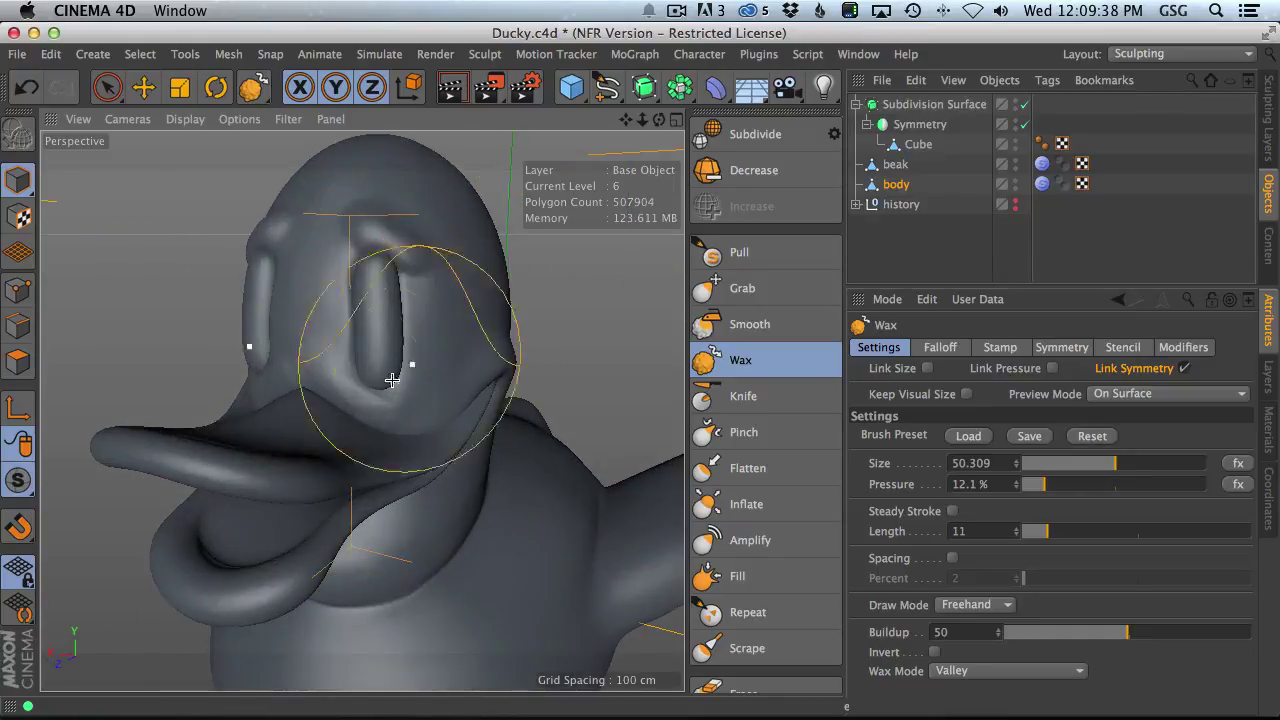
mouse_move(321, 377)
middle_mouse_down()
mouse_move(263, 377)
mouse_move(306, 357)
middle_mouse_up()
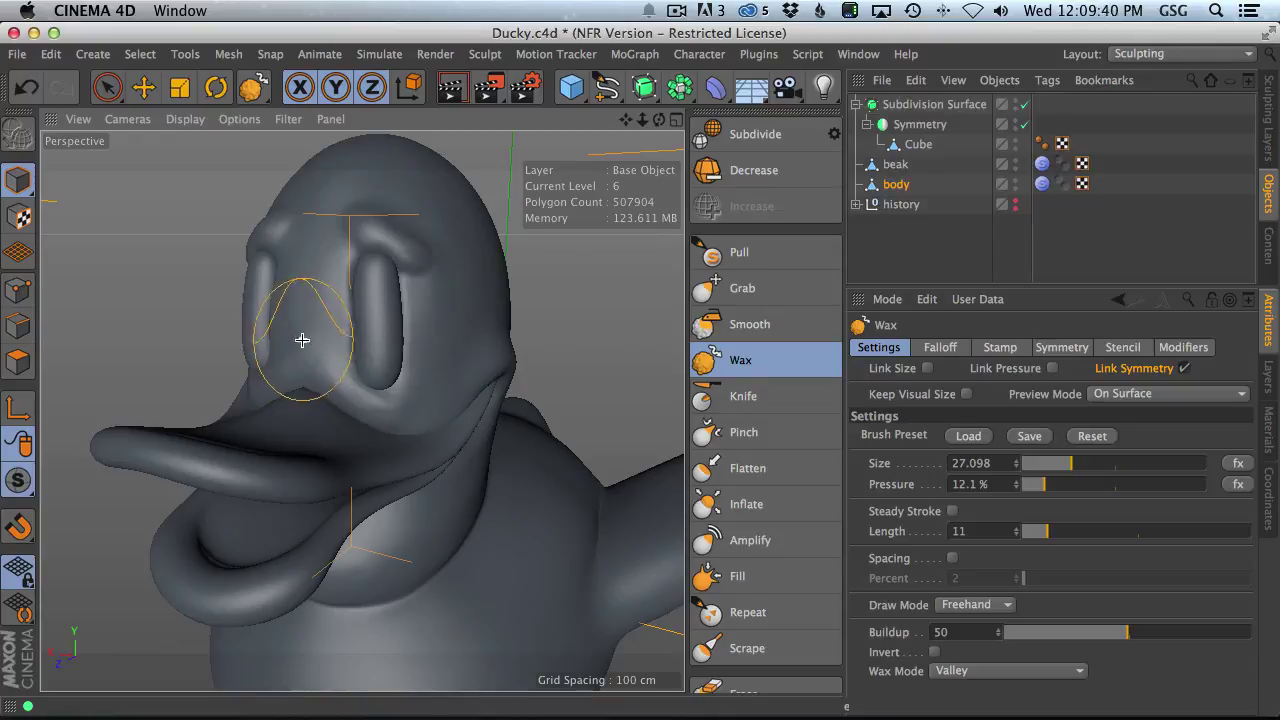
mouse_move(411, 407)
left_mouse_down("alt")
mouse_move(271, 343)
mouse_move(480, 474)
mouse_move(380, 391)
mouse_move(441, 399)
left_mouse_up("alt")
middle_click_drag(450, 457, 429, 463)
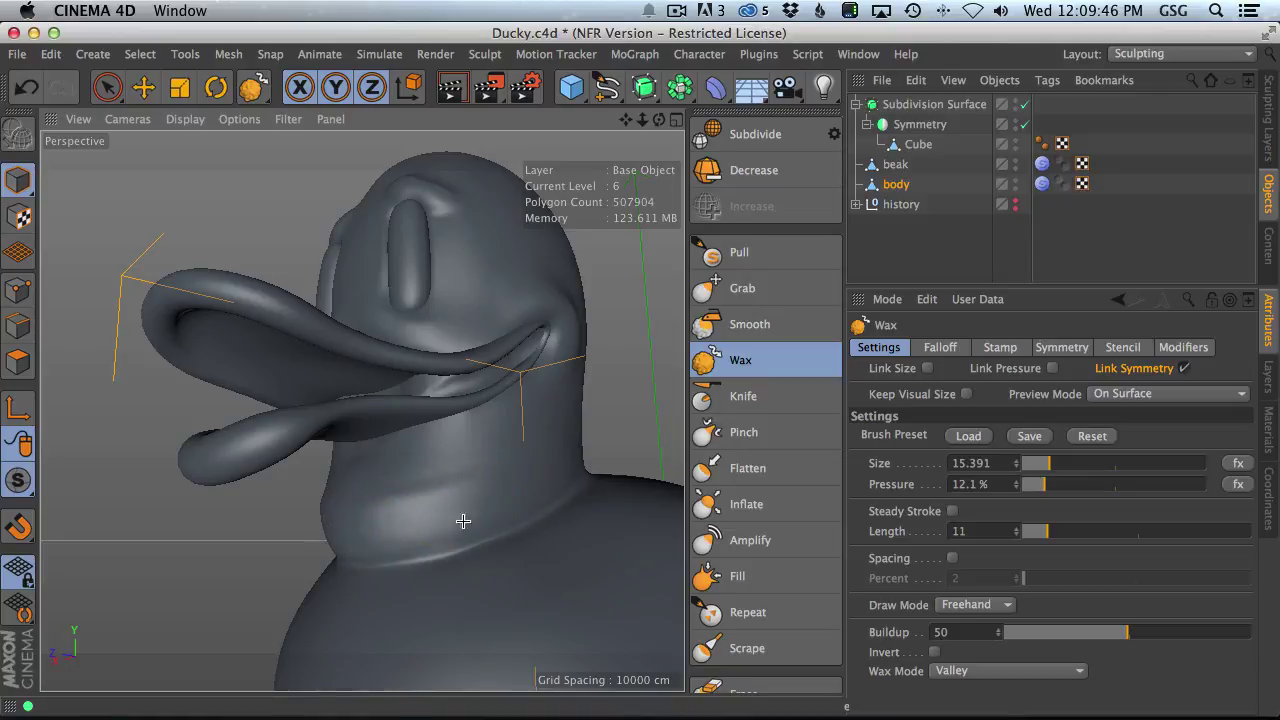
- Reduce the Wax brush size to 5.309 and define the cheek fold around the corner of the beak
mouse_move(501, 451)
left_mouse_down("alt")
mouse_move(423, 457)
mouse_move(466, 514)
mouse_move(445, 383)
left_mouse_up("alt")
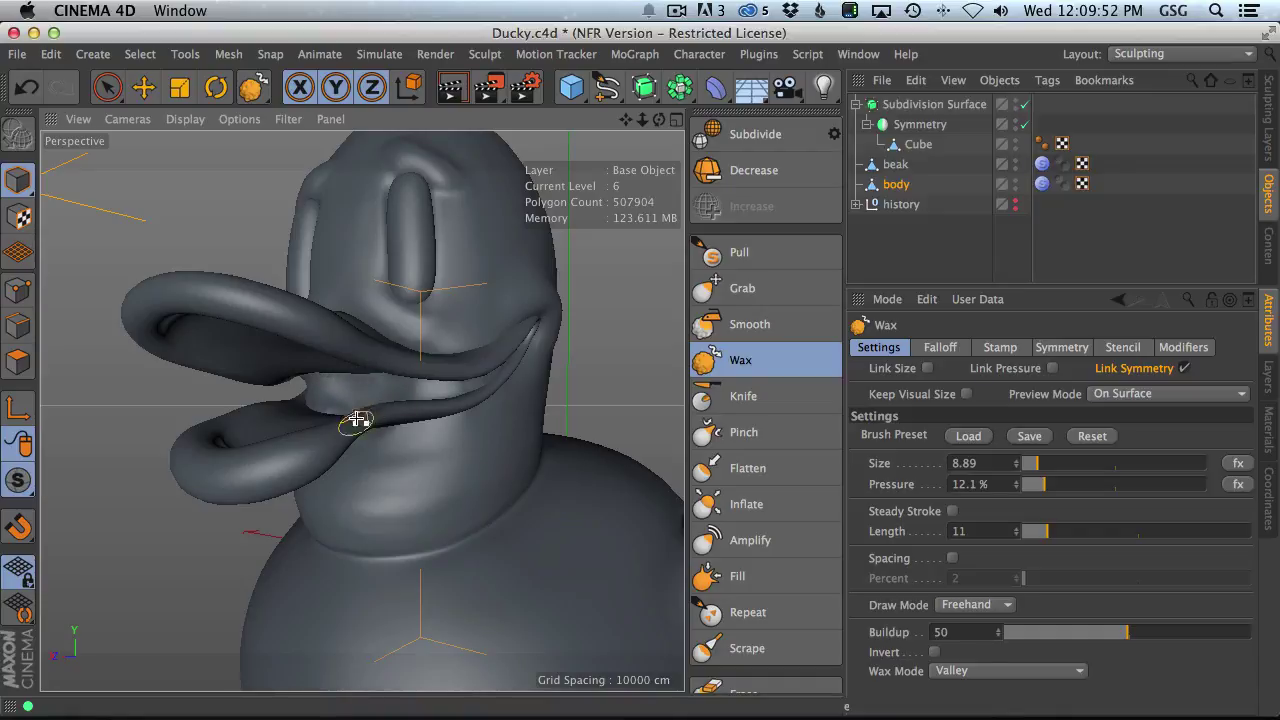
left_click_drag(358, 420, 352, 387, "alt")
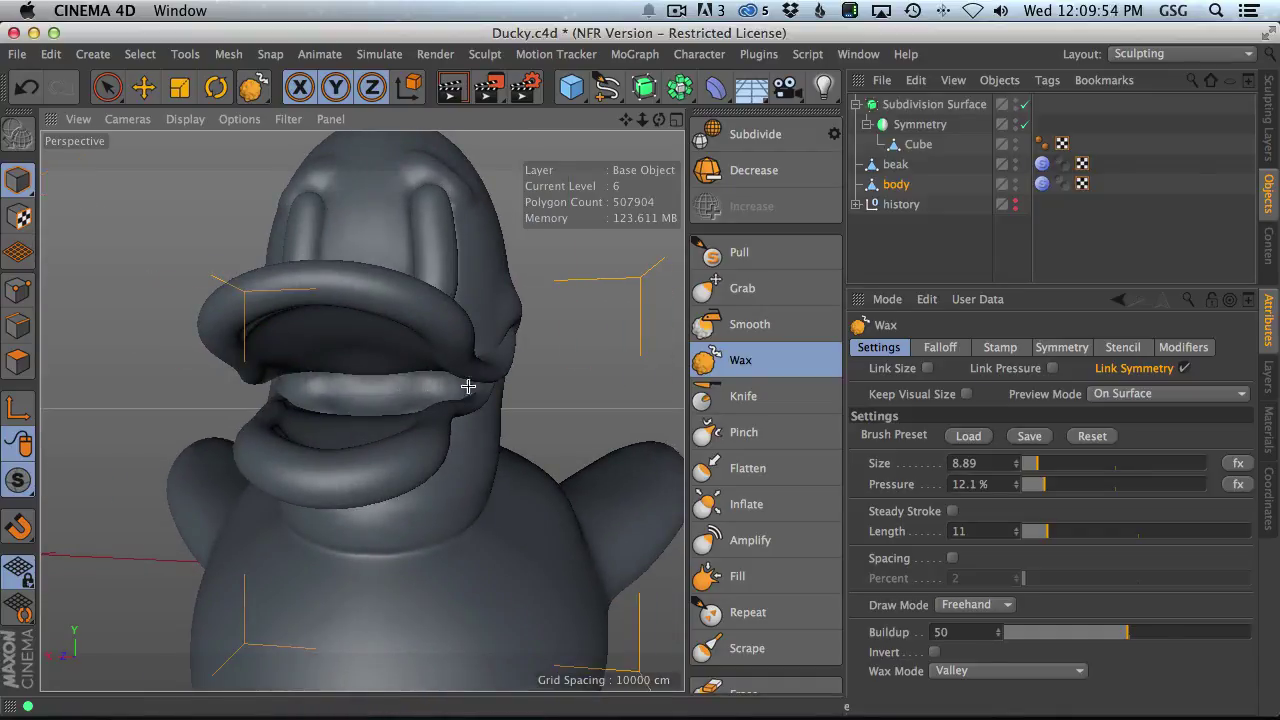
mouse_move(468, 386)
left_mouse_down("alt")
mouse_move(360, 374)
mouse_move(517, 294)
mouse_move(494, 343)
mouse_move(437, 338)
mouse_move(466, 352)
left_mouse_up("alt")
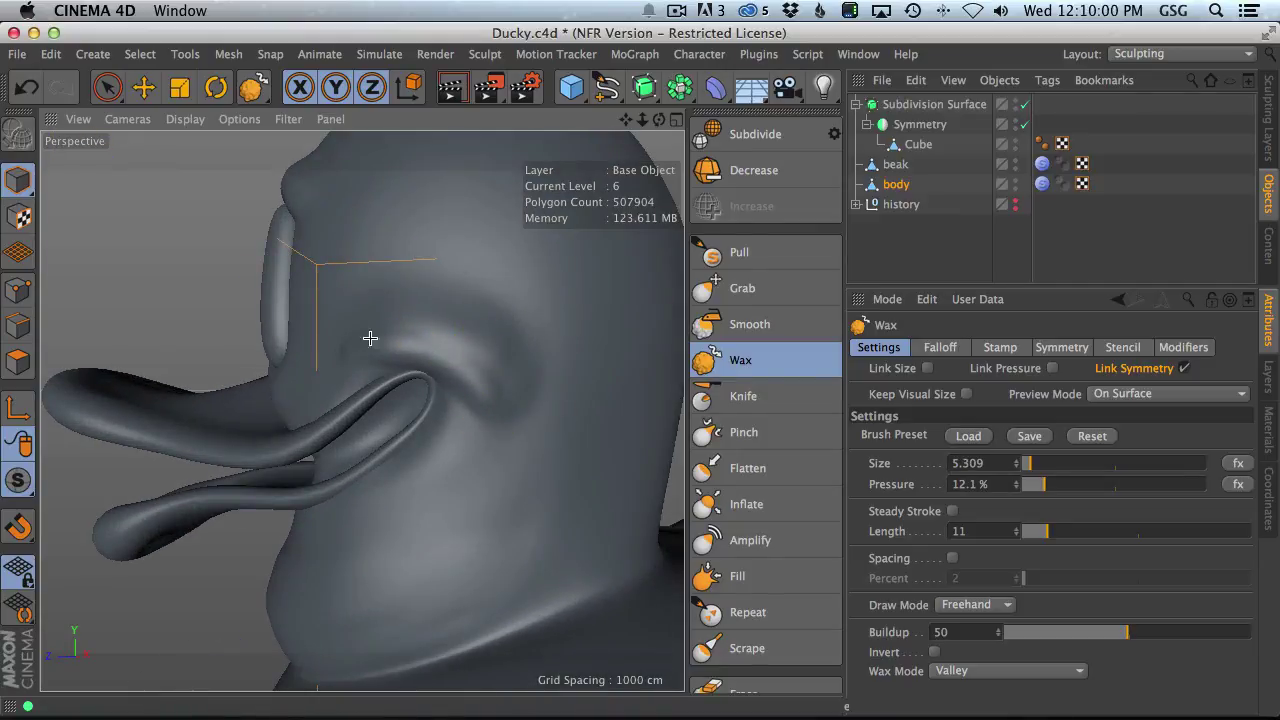
mouse_move(477, 333)
left_mouse_down("alt")
mouse_move(517, 386)
mouse_move(274, 341)
left_mouse_up("alt")
right_click_drag(578, 375, 291, 391, "alt")
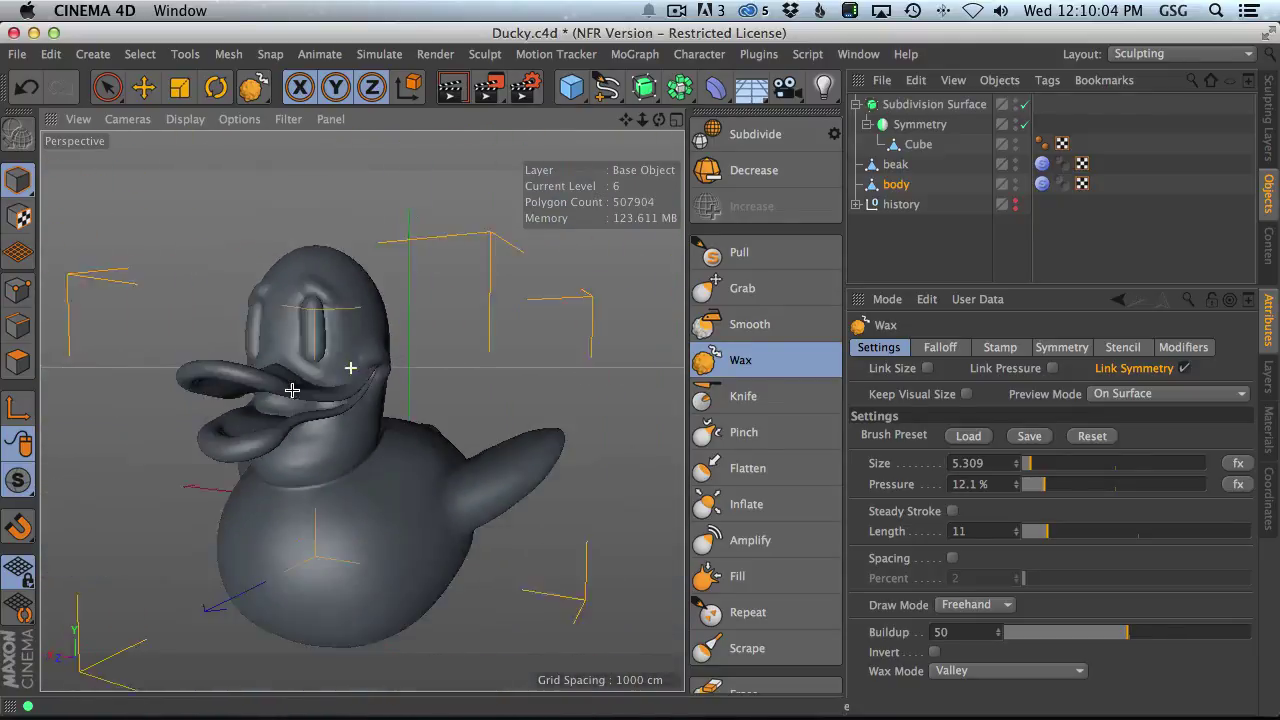
- Set the Wax brush size to 9.991 and refine the cheek crease around the corner of the mouth
left_click_drag(316, 376, 280, 390, "alt")
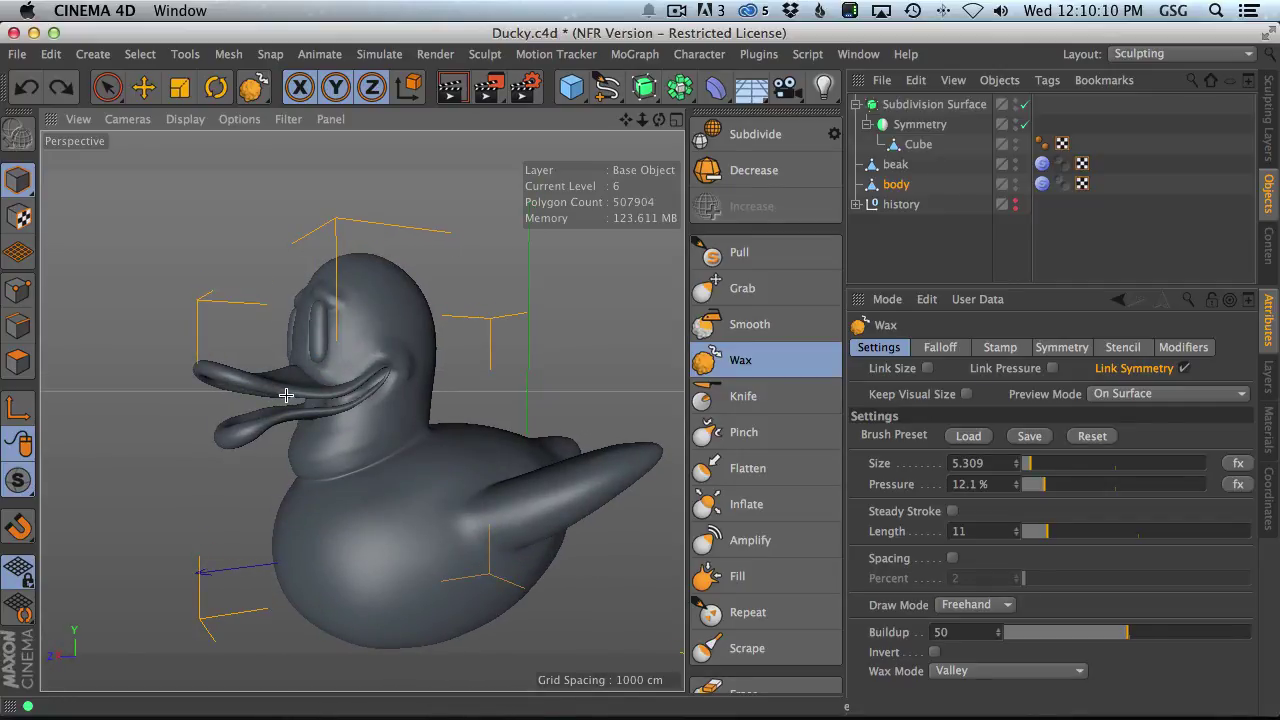
right_click_drag(320, 336, 491, 374, "alt")
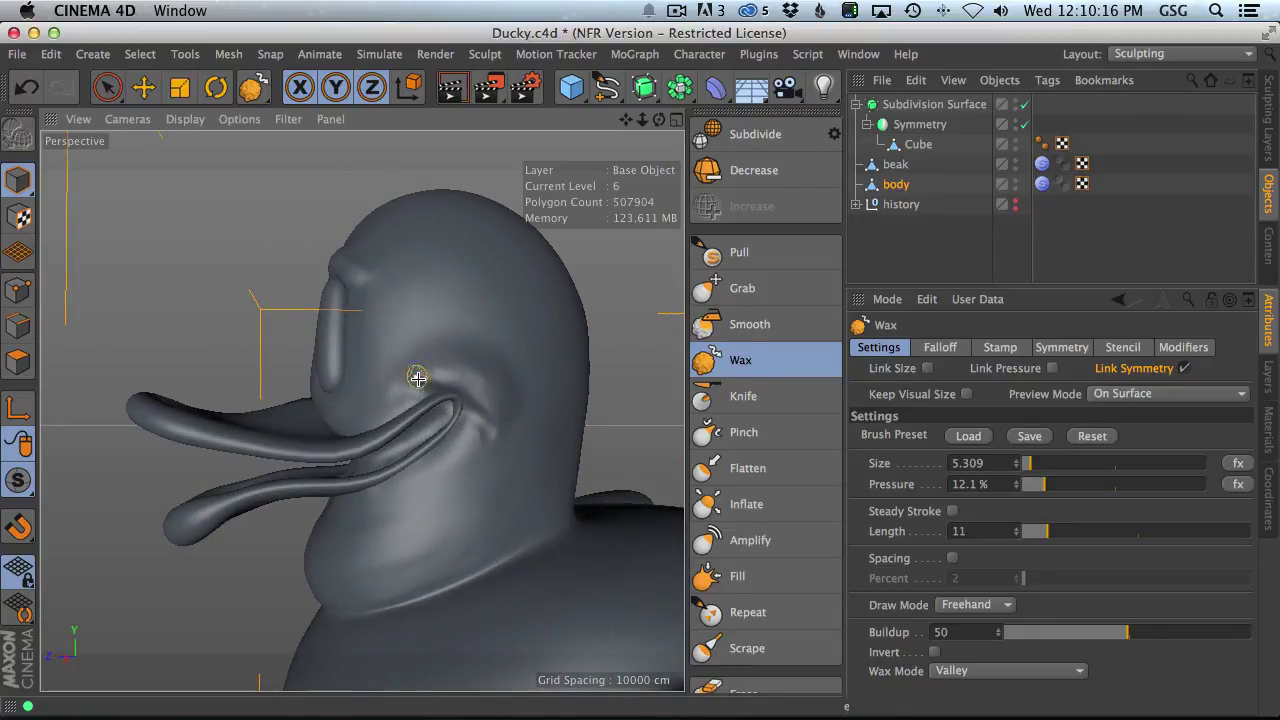
mouse_move(466, 386)
middle_mouse_down()
mouse_move(457, 371)
mouse_move(474, 381)
middle_mouse_up()
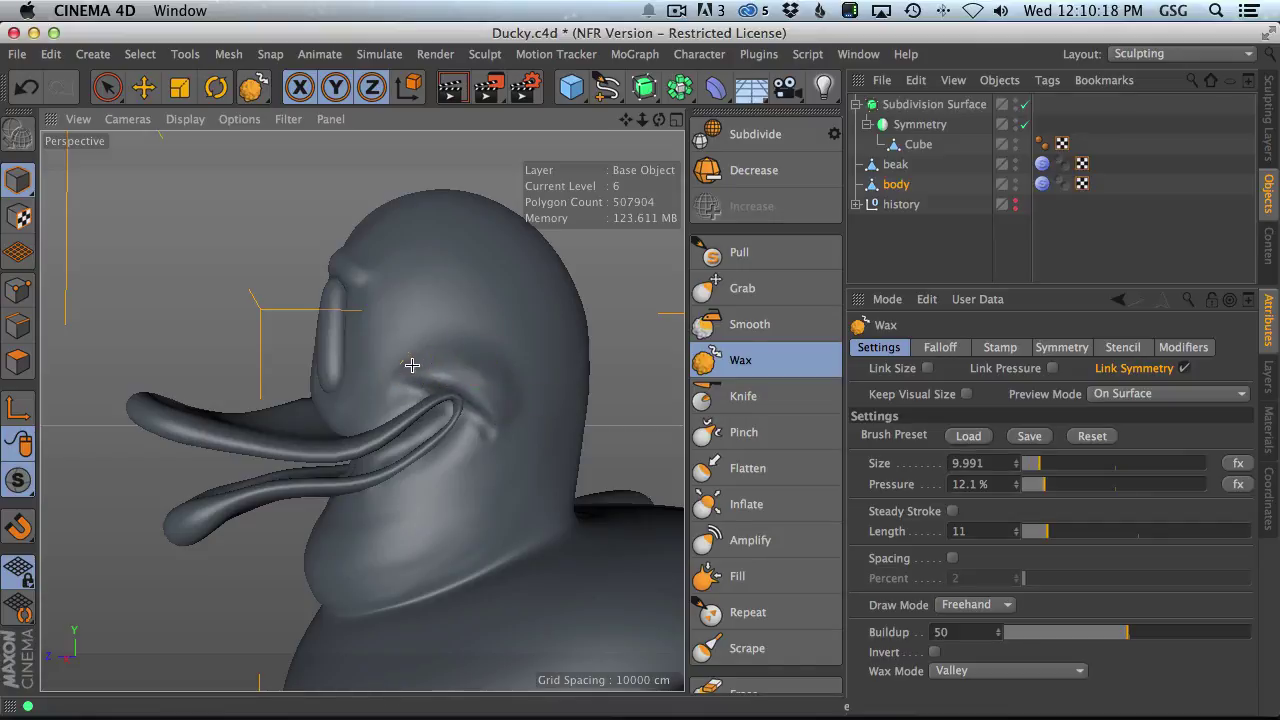
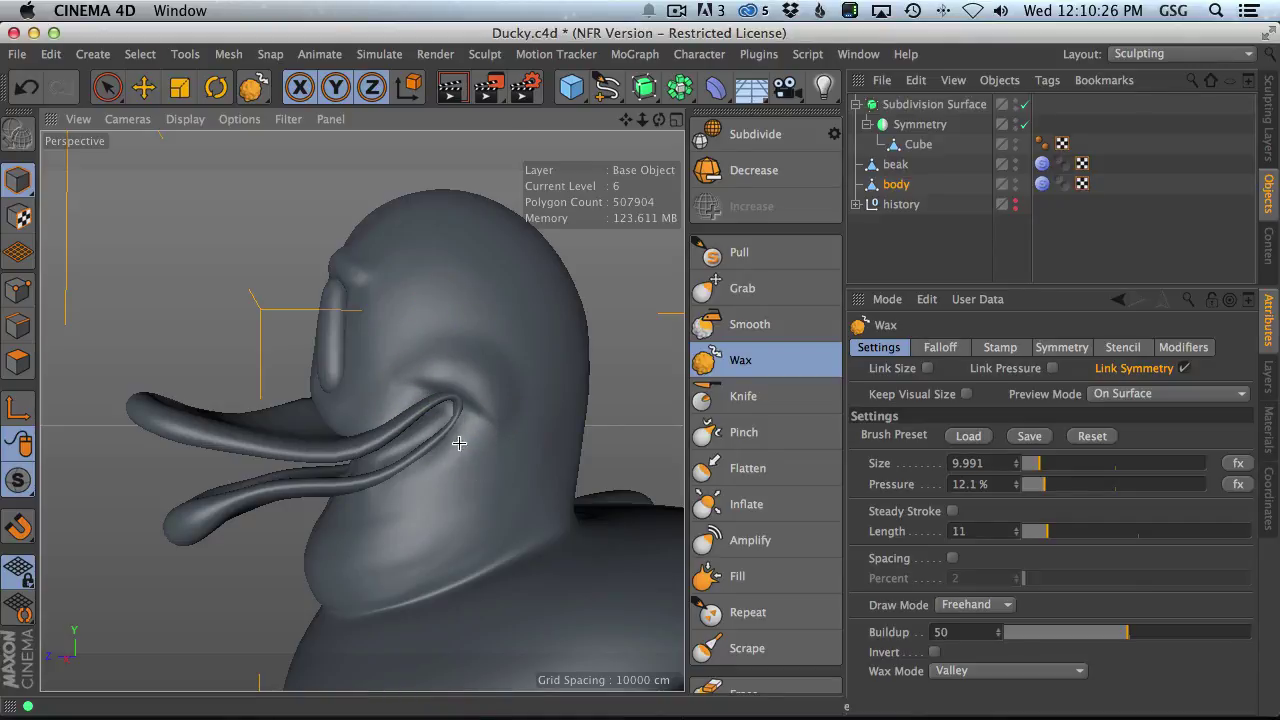
- Enlarge the Wax brush to size 26.686 and add volume to the side of the neck and jaw
middle_click_drag(443, 520, 354, 566)
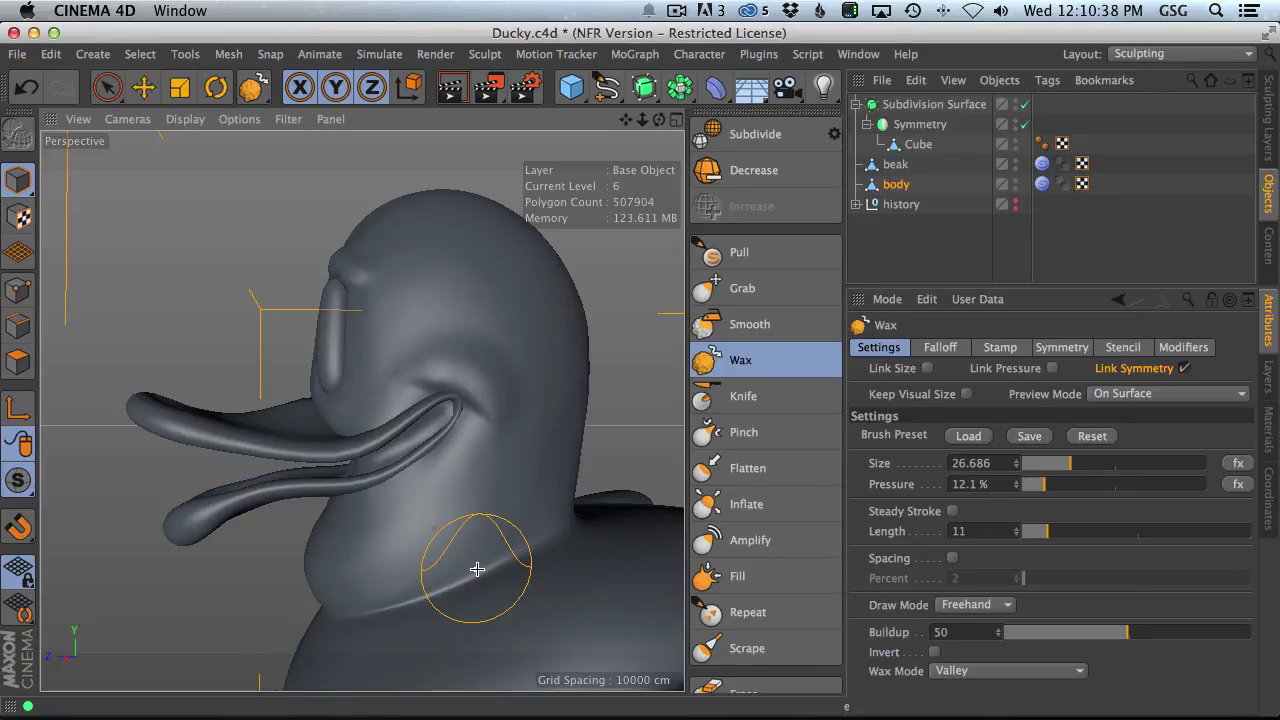
left_click_drag(523, 397, 523, 441, "alt")
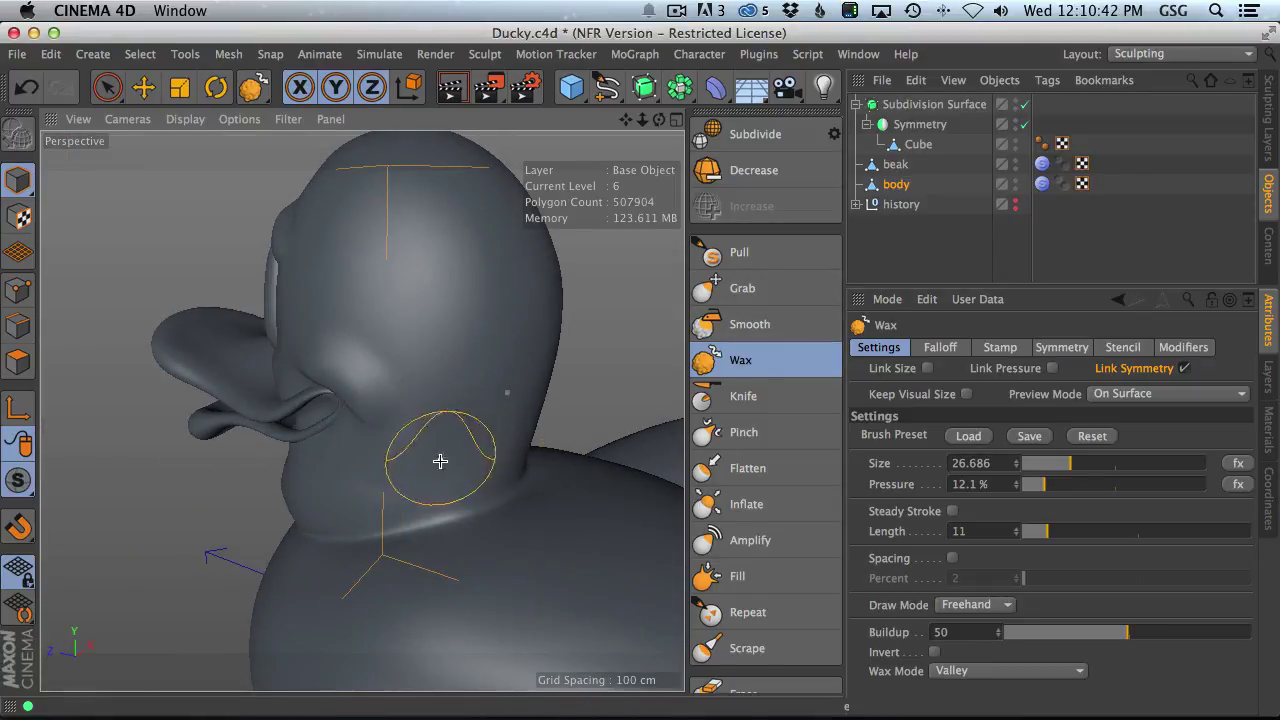
mouse_move(432, 474)
left_mouse_down()
mouse_move(407, 492)
mouse_move(465, 445)
mouse_move(377, 504)
left_mouse_up()
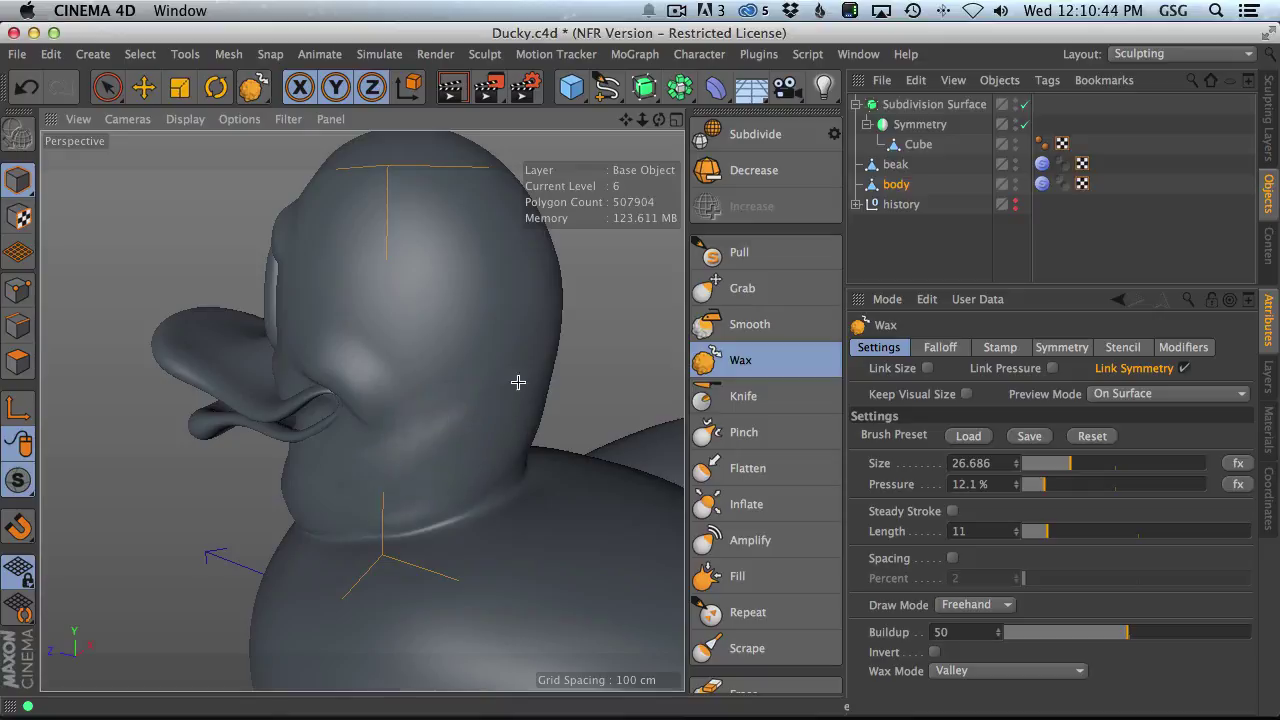
left_click_drag(518, 382, 352, 480)
- Build up and even out the back of the head and the nape with broad Wax strokes
mouse_move(486, 446)
left_mouse_down("alt")
mouse_move(380, 371)
mouse_move(470, 374)
left_mouse_up("alt")
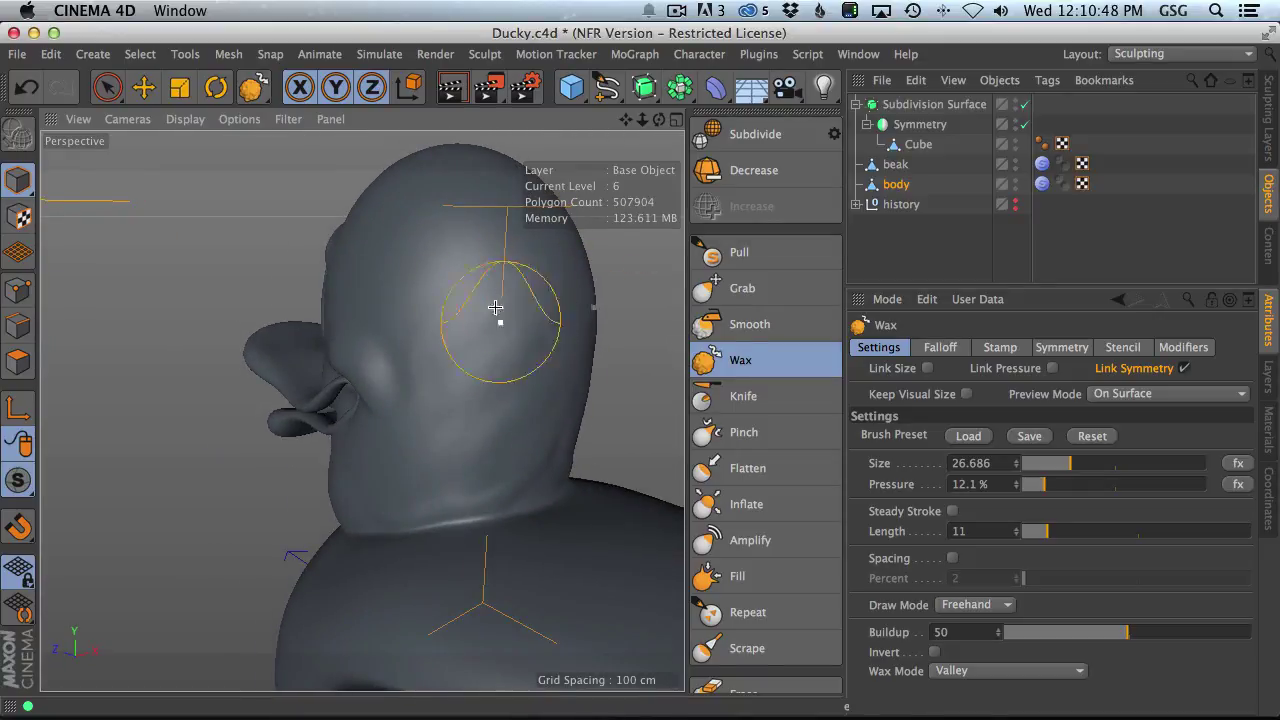
left_click_drag(495, 308, 496, 268)
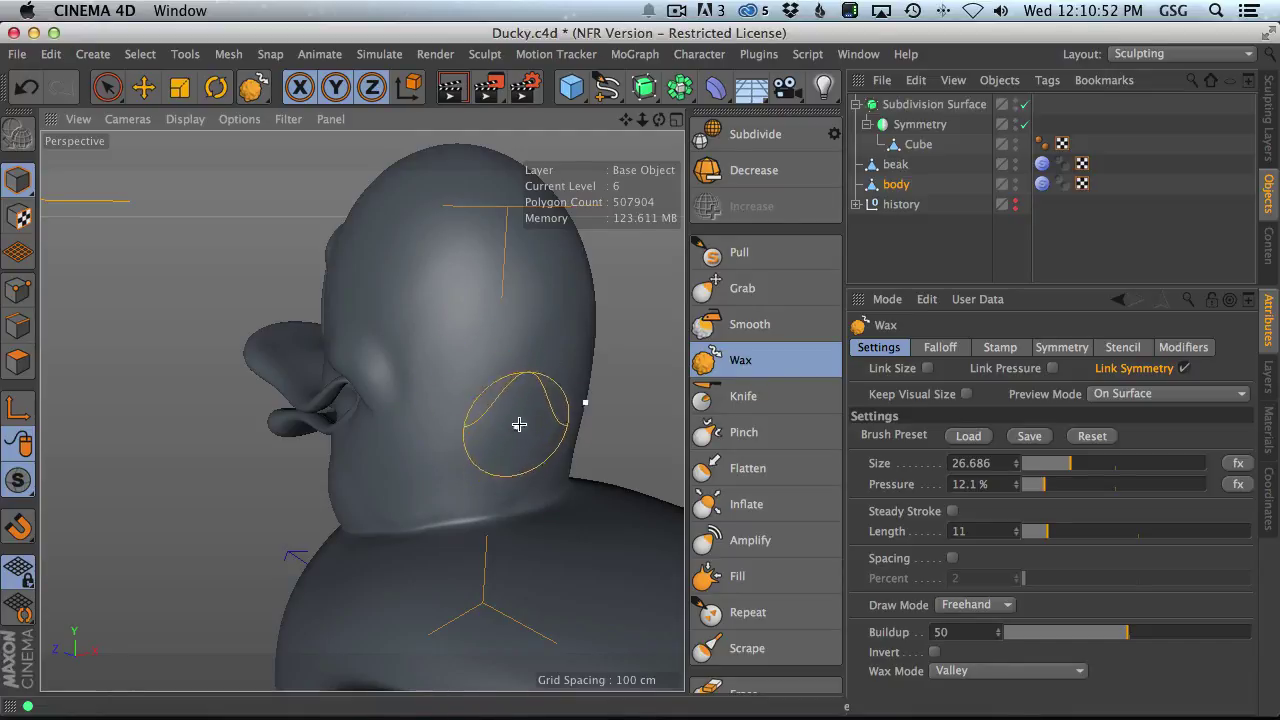
left_click_drag(517, 423, 414, 414, "alt")
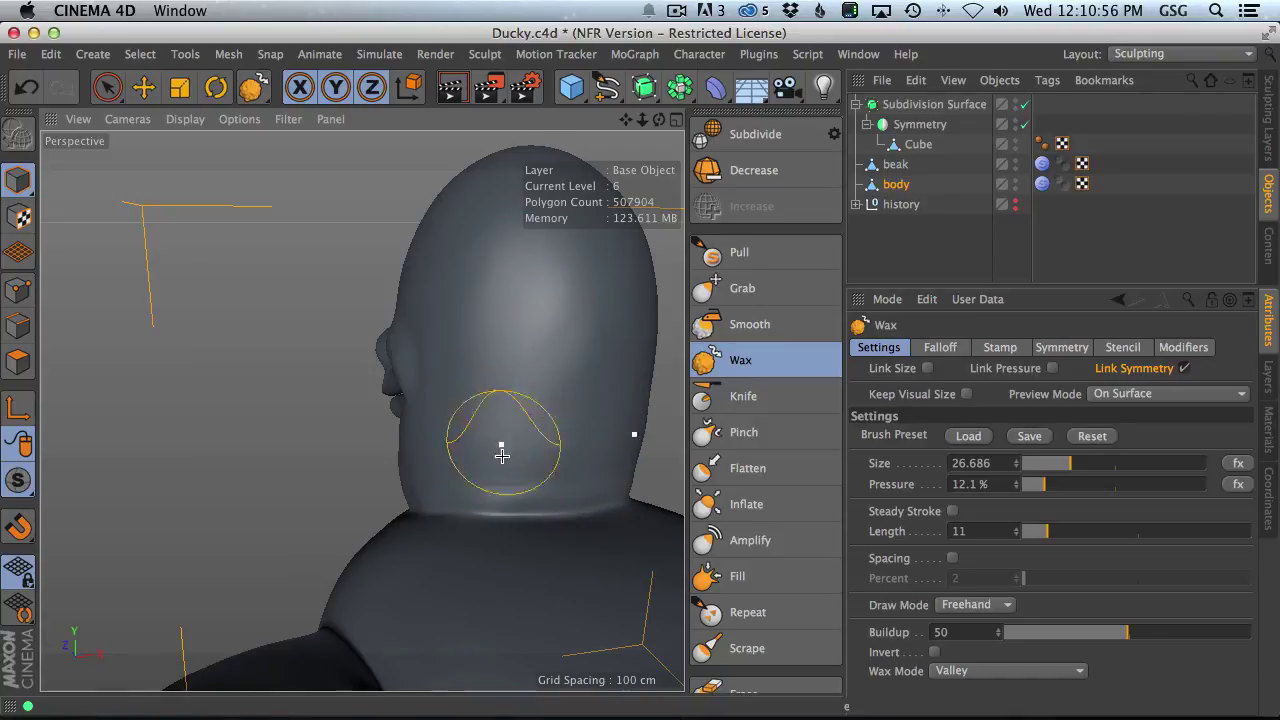
mouse_move(502, 455)
left_mouse_down("alt")
mouse_move(540, 446)
mouse_move(570, 500)
left_mouse_up("alt")
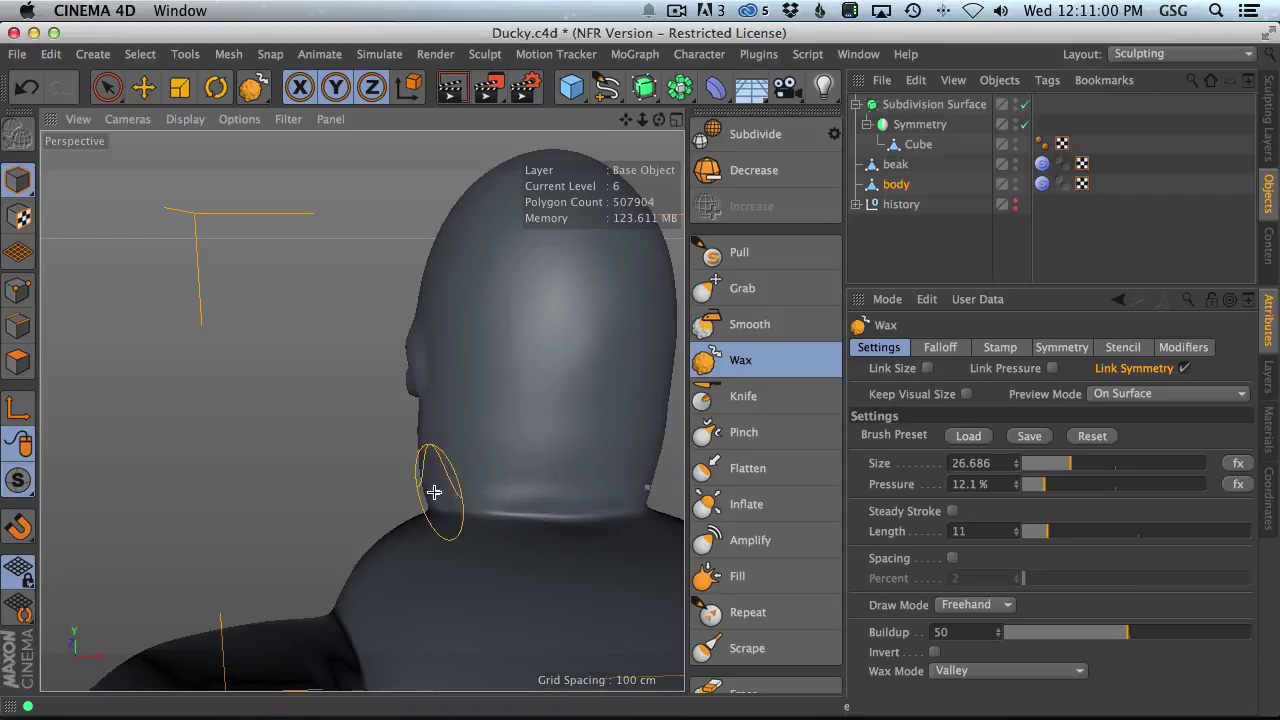
- Set the Wax brush size to 15.397 and shape the neck surface directly beneath the lower beak
mouse_move(443, 491)
left_mouse_down("alt")
mouse_move(448, 457)
mouse_move(591, 457)
mouse_move(503, 423)
mouse_move(452, 444)
left_mouse_up("alt")
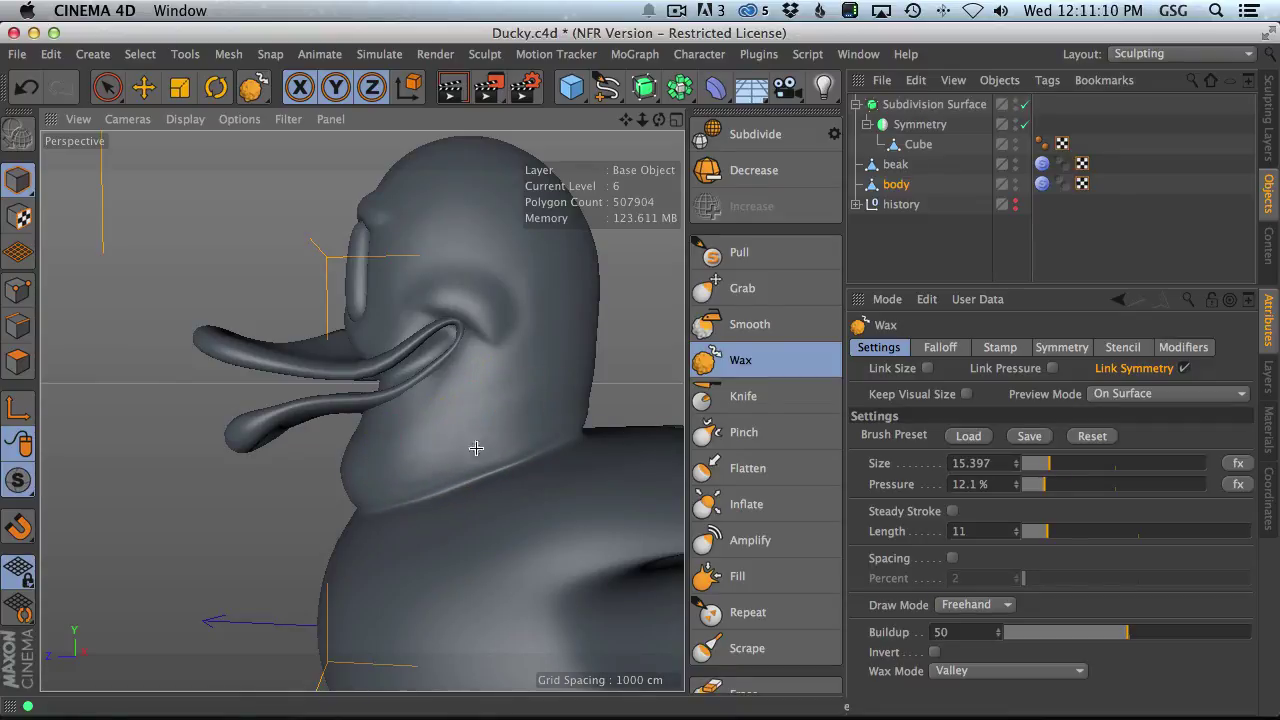
mouse_move(484, 390)
left_mouse_down("alt")
mouse_move(451, 429)
mouse_move(400, 414)
mouse_move(352, 449)
mouse_move(361, 454)
left_mouse_up("alt")
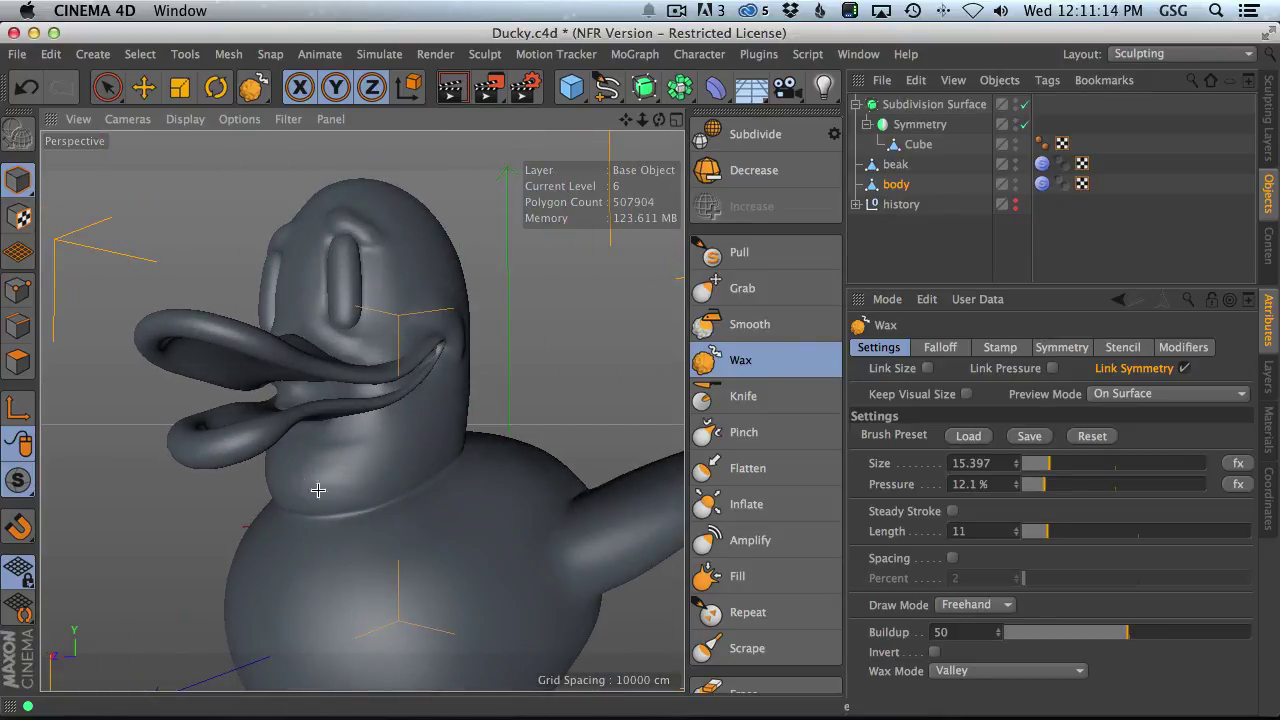
scroll(405, 457, "up", 5)
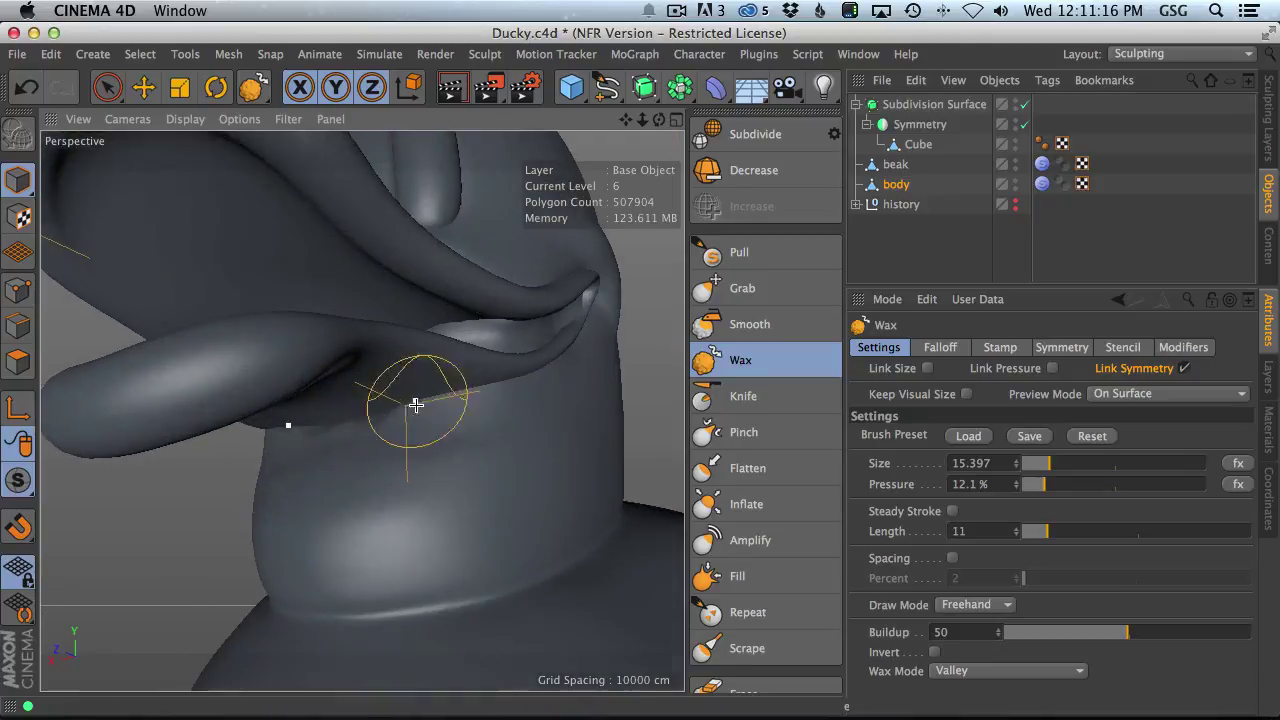
mouse_move(338, 447)
left_mouse_down("alt")
mouse_move(374, 437)
mouse_move(443, 460)
mouse_move(454, 503)
mouse_move(563, 294)
mouse_move(403, 366)
mouse_move(416, 407)
mouse_move(512, 349)
left_mouse_up("alt")
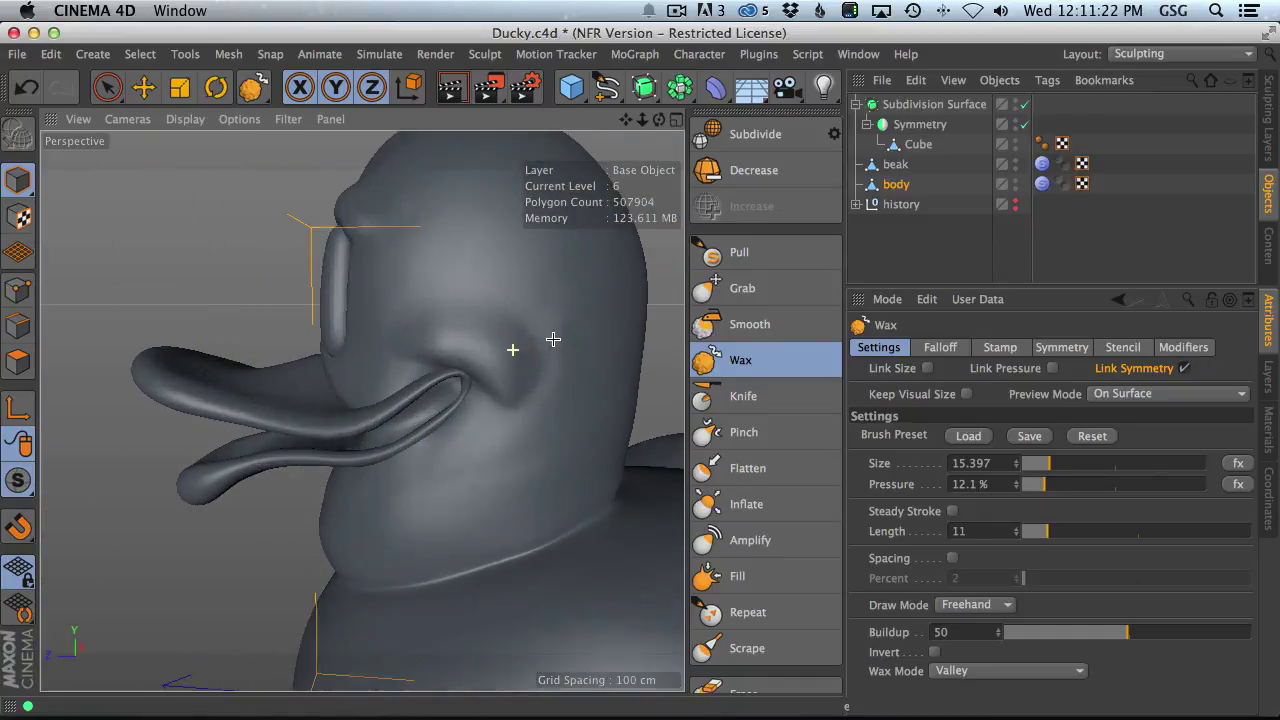
- Reduce the Wax brush size to 6.841 and sculpt the cheek fold behind the beak corner
middle_click_drag(468, 327, 438, 338)
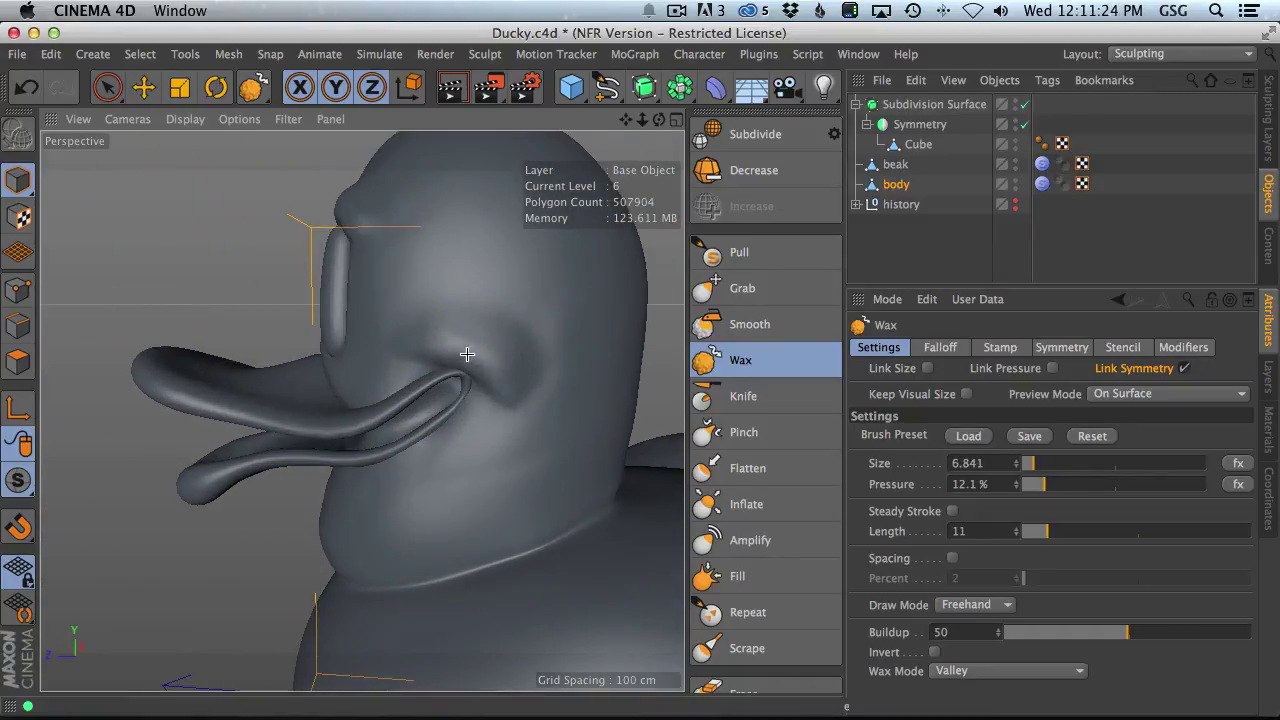
mouse_move(499, 379)
left_mouse_down("alt")
mouse_move(414, 374)
mouse_move(334, 457)
mouse_move(531, 360)
mouse_move(420, 343)
mouse_move(540, 382)
mouse_move(436, 328)
mouse_move(474, 350)
left_mouse_up("alt")
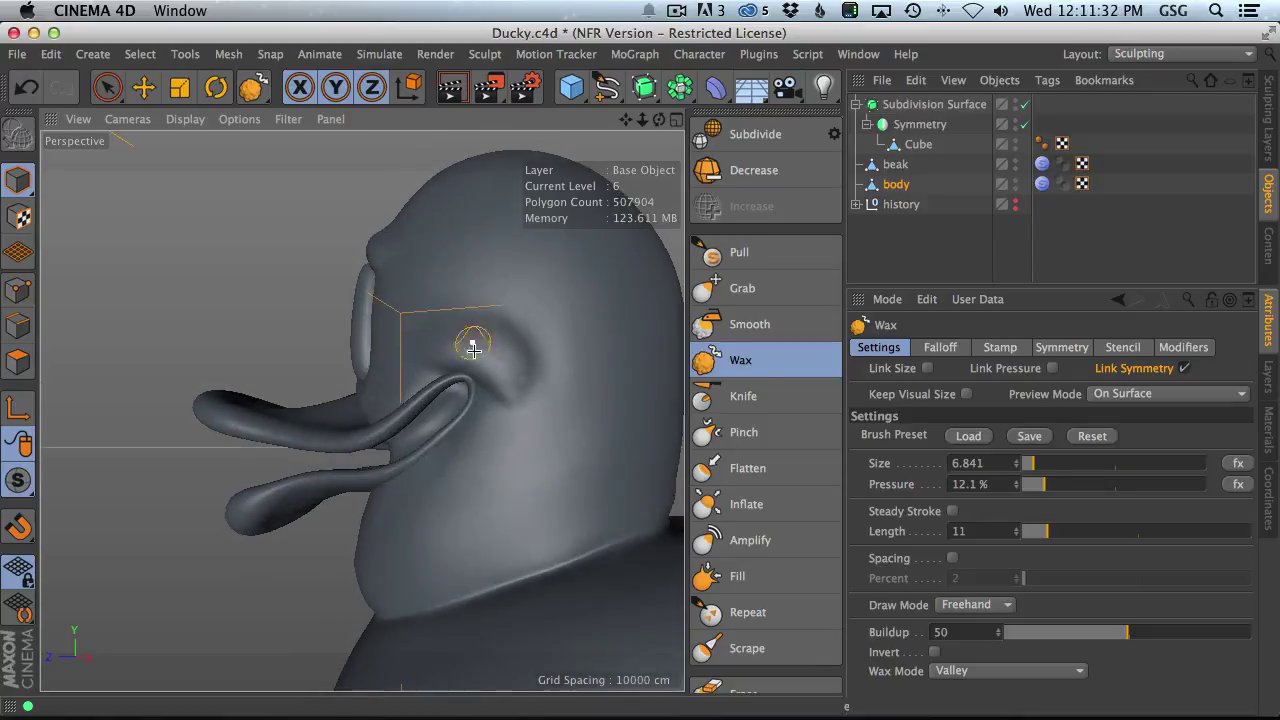
mouse_move(510, 400)
left_mouse_down("alt")
mouse_move(509, 346)
mouse_move(600, 363)
mouse_move(600, 351)
mouse_move(628, 385)
mouse_move(503, 354)
mouse_move(437, 394)
mouse_move(369, 411)
left_mouse_up("alt")
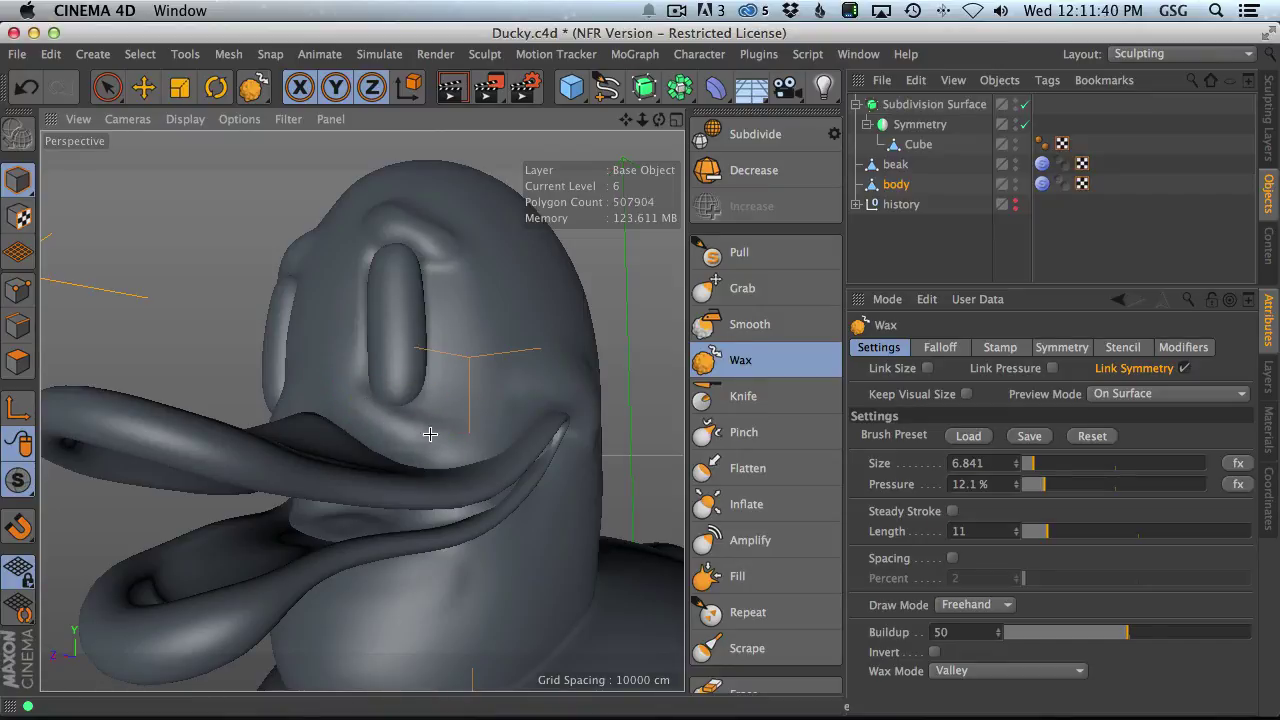
- Examine the duck's brows, eye sockets and cheeks around the beak from several angles
scroll(411, 421, "up", 3)
left_click_drag(414, 423, 342, 403, "alt")
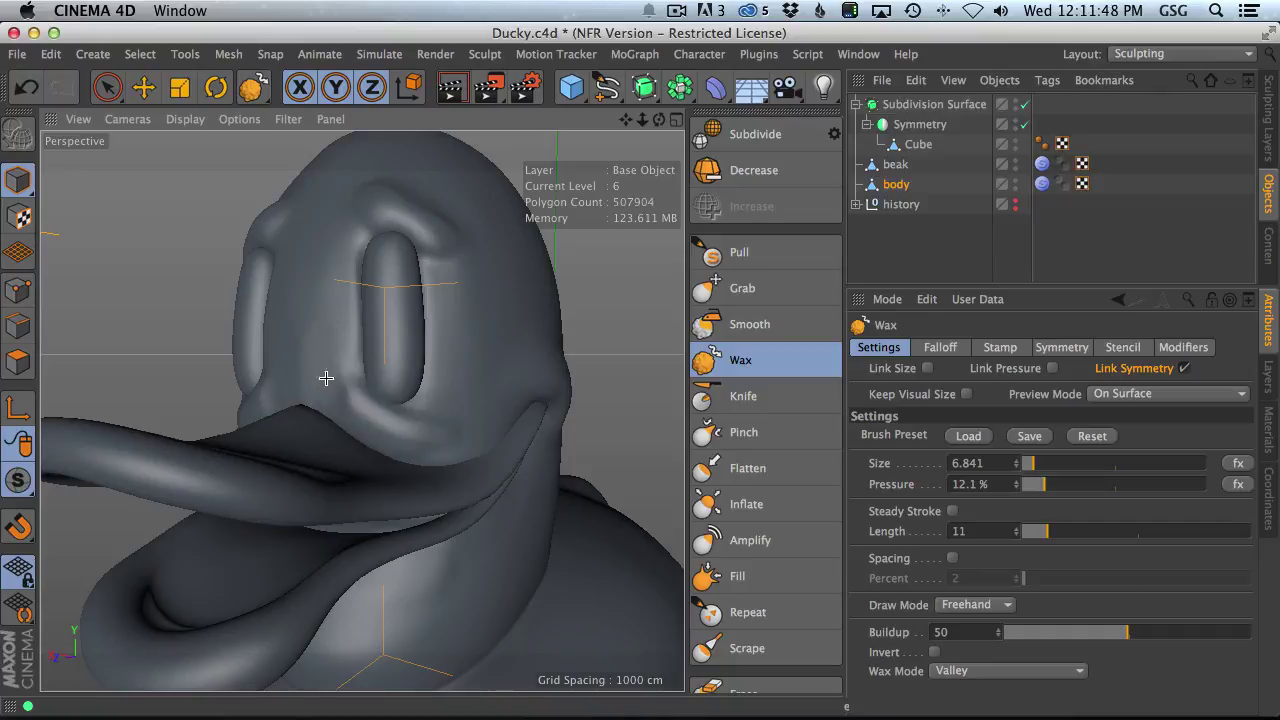
left_click_drag(333, 359, 414, 397, "alt")
scroll(360, 360, "up", 3)
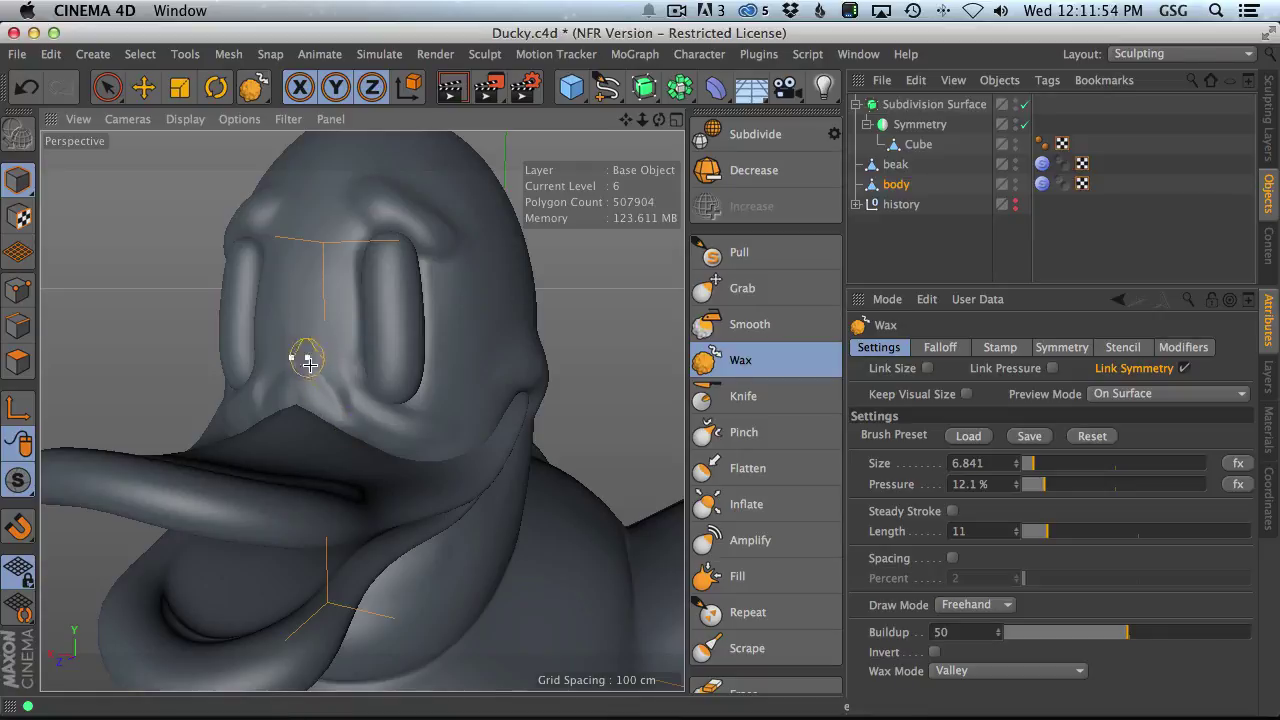
mouse_move(350, 382)
left_mouse_down("alt")
mouse_move(360, 343)
mouse_move(296, 381)
left_mouse_up("alt")
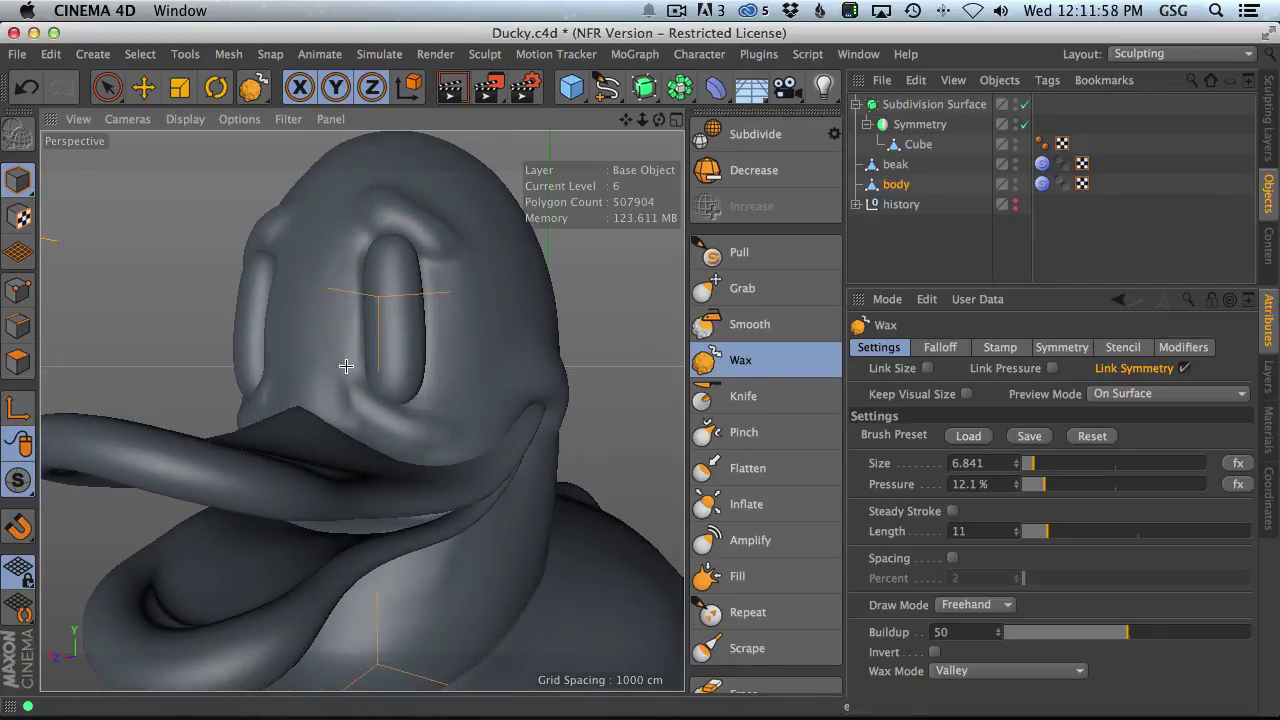
mouse_move(420, 406)
left_mouse_down("alt")
mouse_move(297, 517)
mouse_move(414, 443)
mouse_move(337, 385)
left_mouse_up("alt")
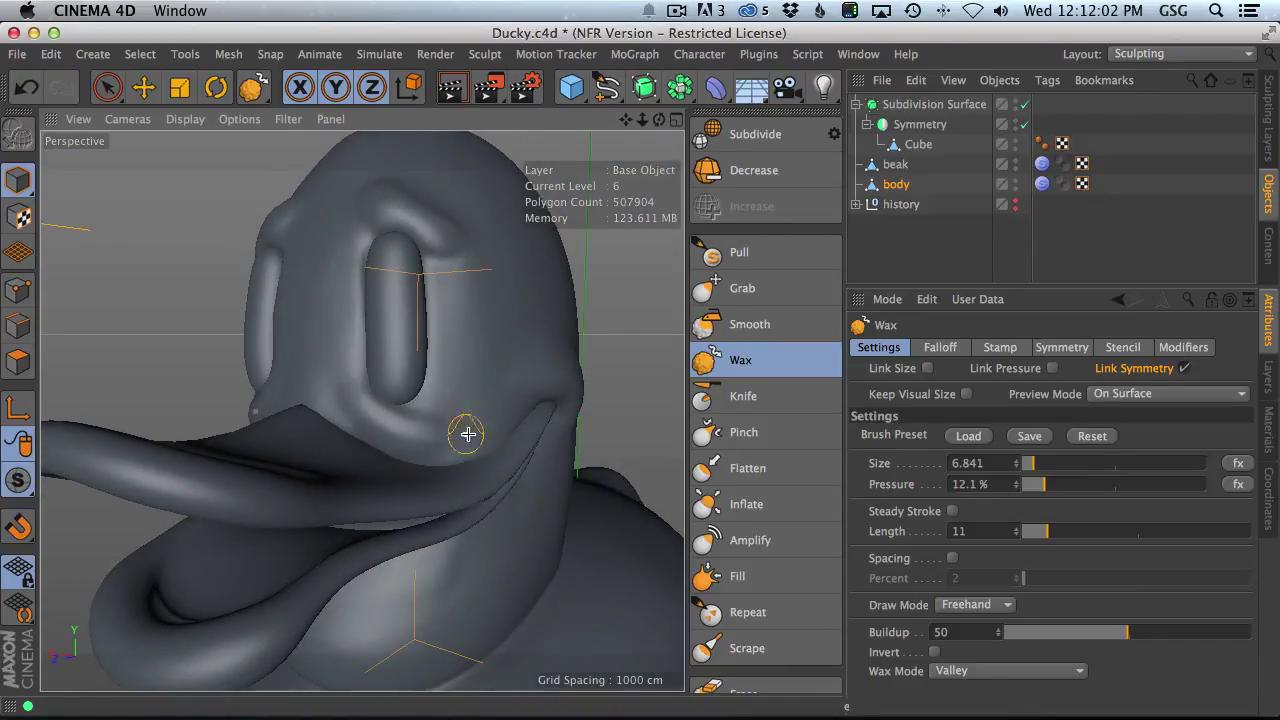
mouse_move(466, 431)
left_mouse_down("alt")
mouse_move(323, 434)
mouse_move(433, 402)
mouse_move(441, 257)
mouse_move(457, 286)
mouse_move(438, 293)
left_mouse_up("alt")
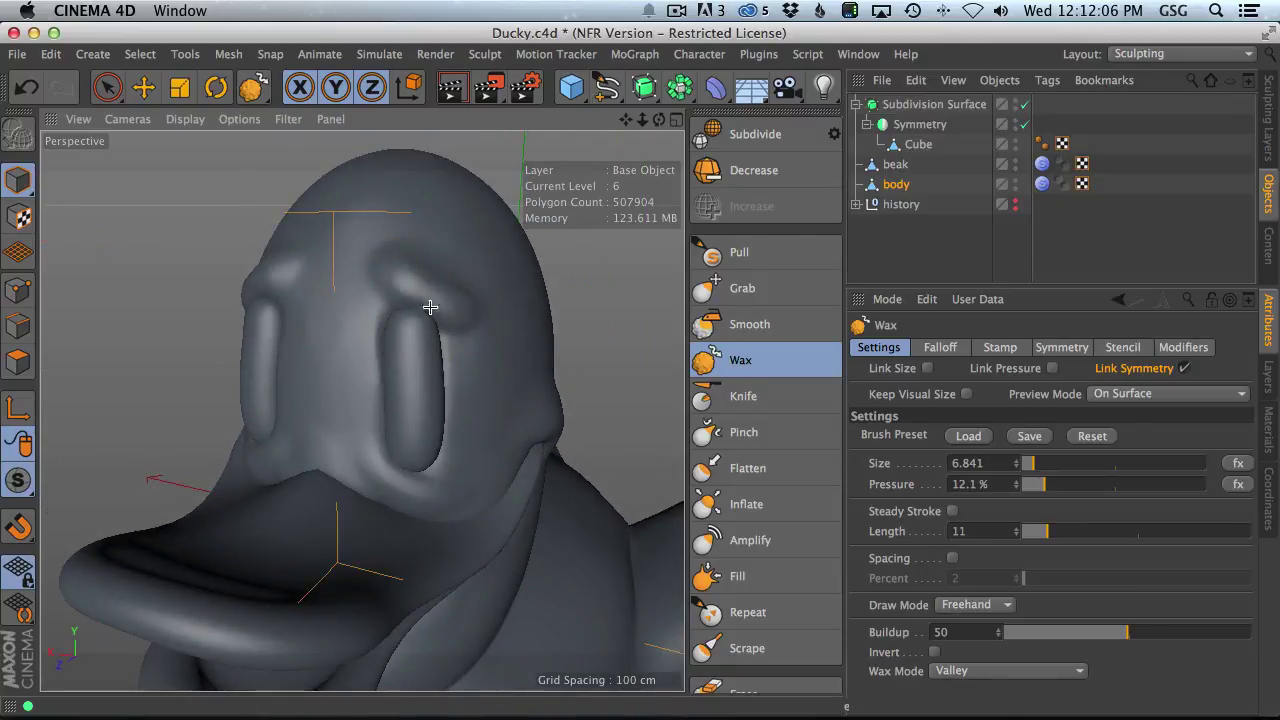
left_click_drag(469, 399, 523, 389, "alt")
middle_click_drag(328, 451, 322, 424)
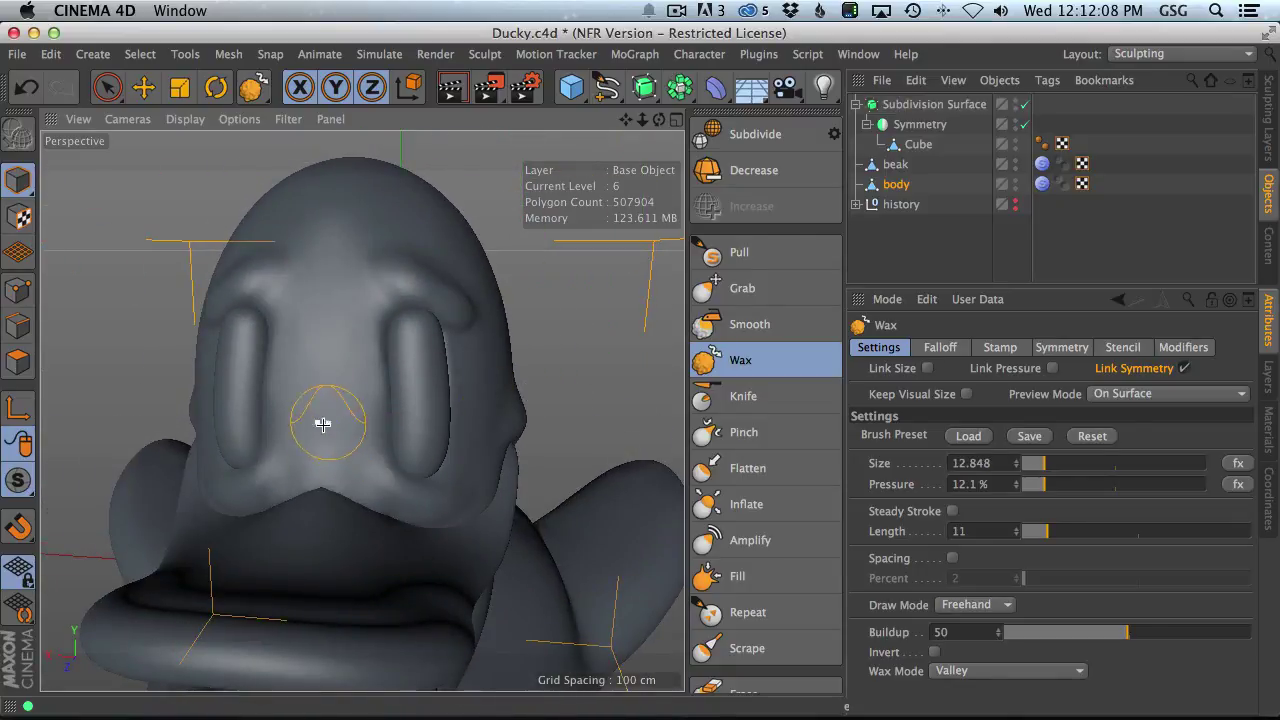
left_click_drag(429, 409, 320, 403, "alt")
scroll(429, 443, "down", 5)
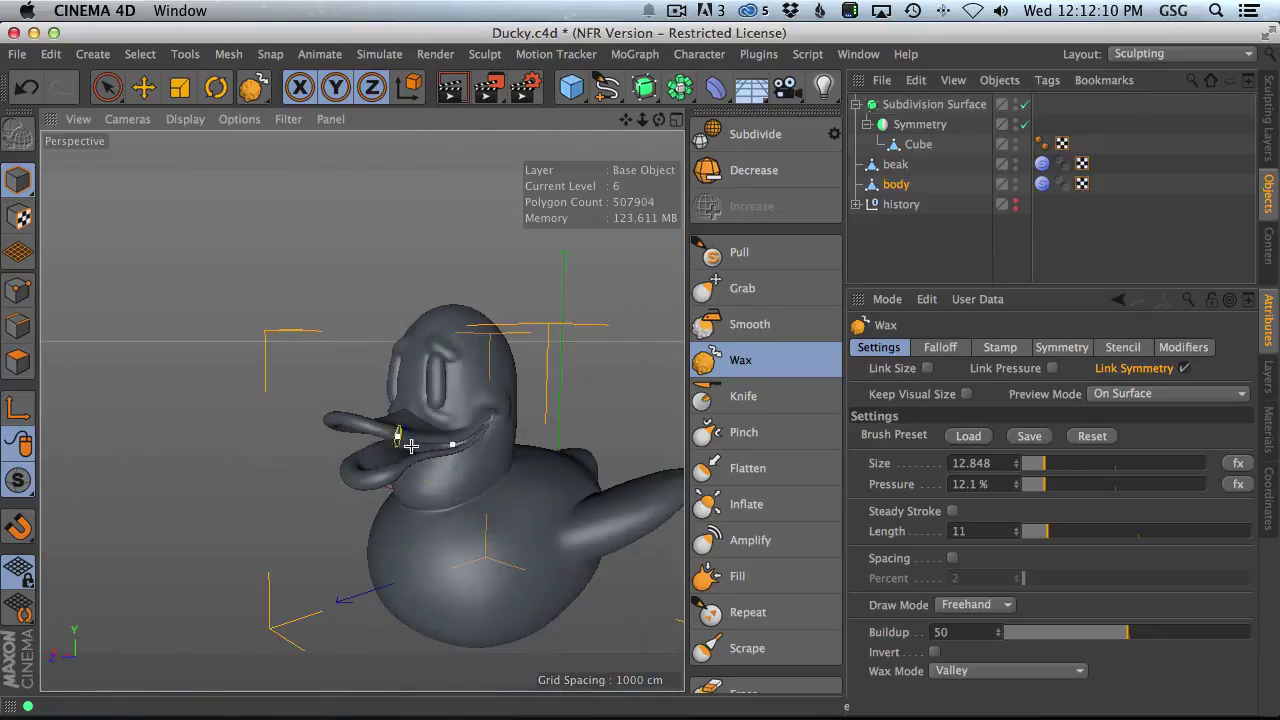
- Set the Wax brush size to 14.313 and sculpt a lengthwise feather crease along the wing from its tip
left_click_drag(413, 441, 345, 385, "alt")
middle_click_drag(420, 342, 412, 340)
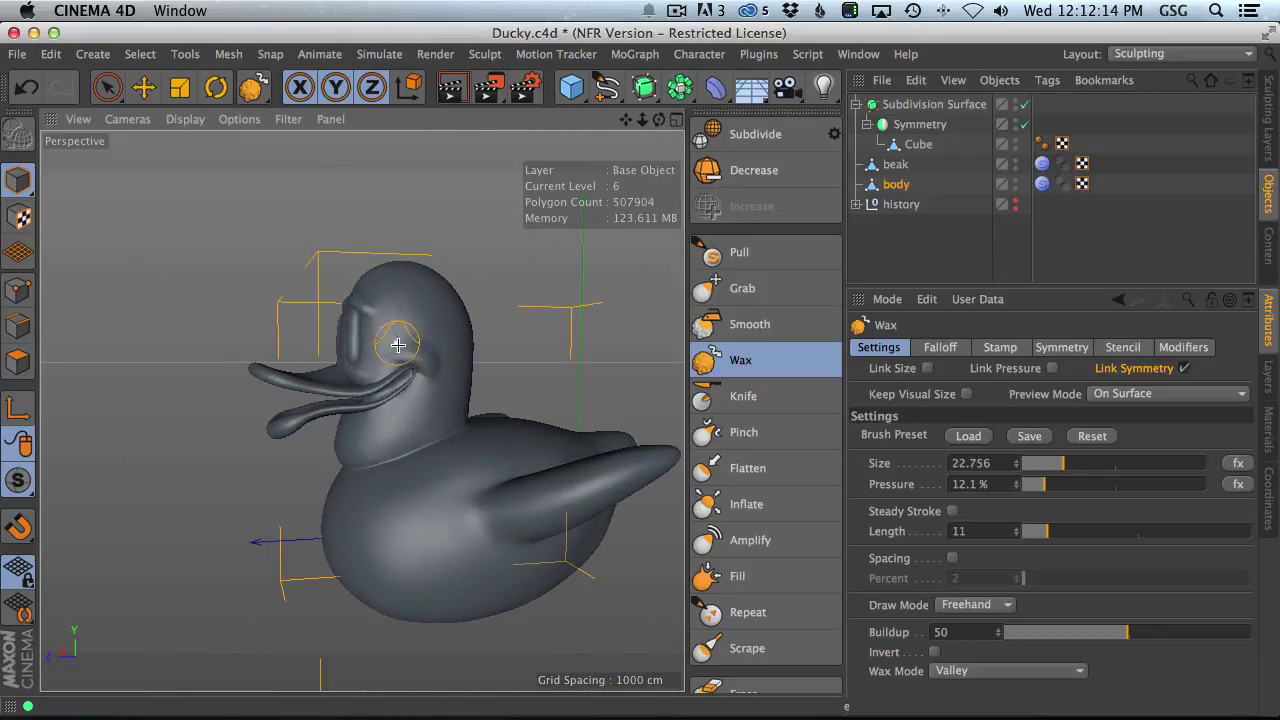
mouse_move(420, 322)
left_mouse_down("alt")
mouse_move(410, 352)
mouse_move(382, 332)
left_mouse_up("alt")
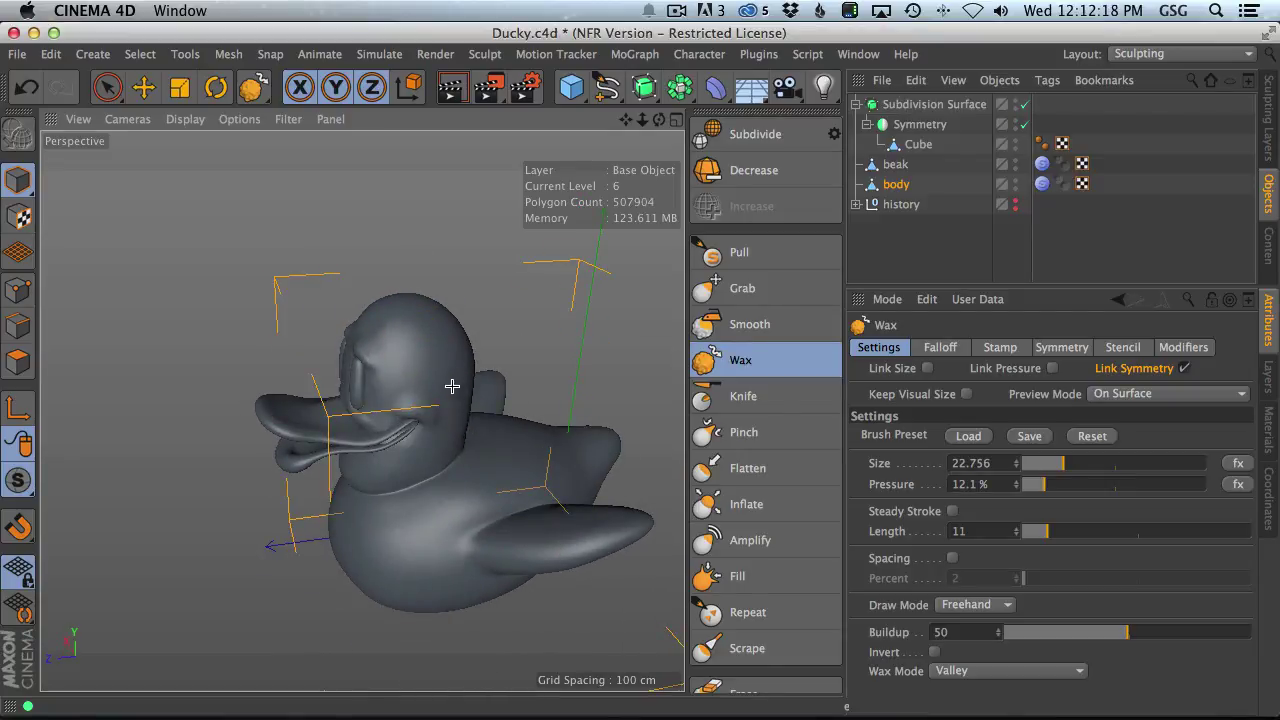
left_click_drag(450, 444, 456, 357, "alt")
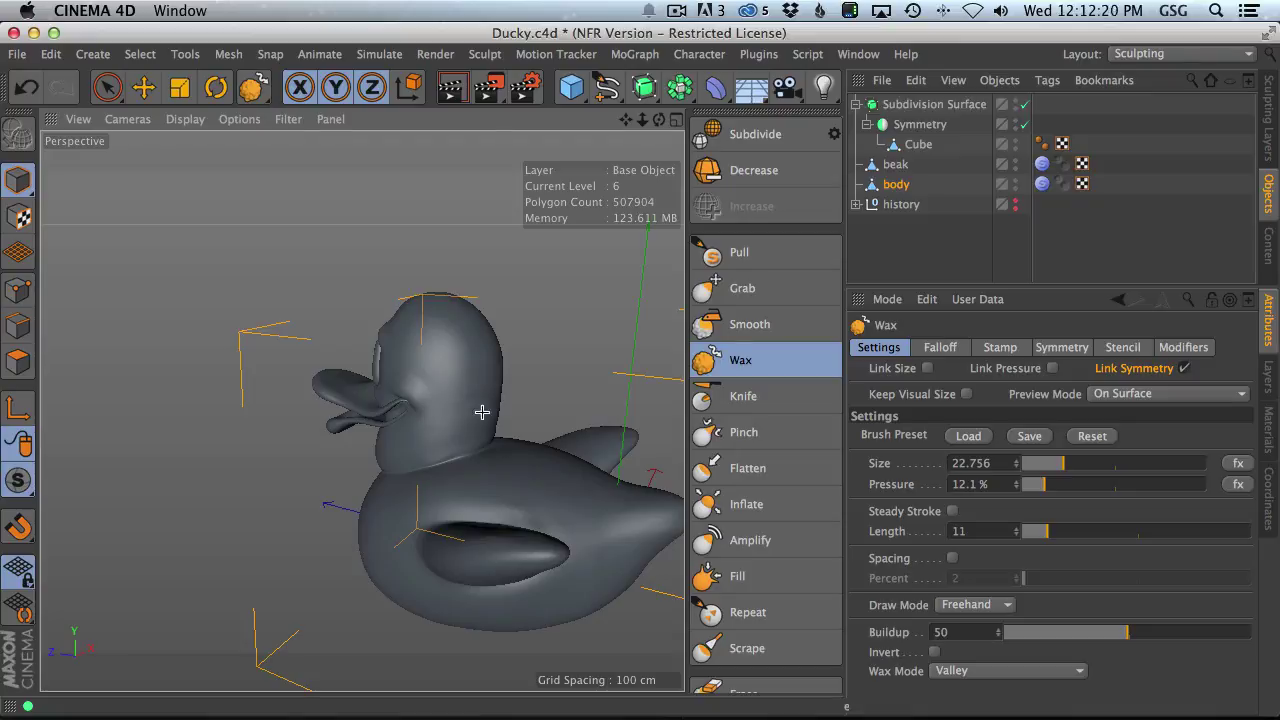
mouse_move(482, 412)
left_mouse_down("alt")
mouse_move(423, 458)
mouse_move(412, 520)
left_mouse_up("alt")
left_click_drag(294, 401, 347, 410, "alt")
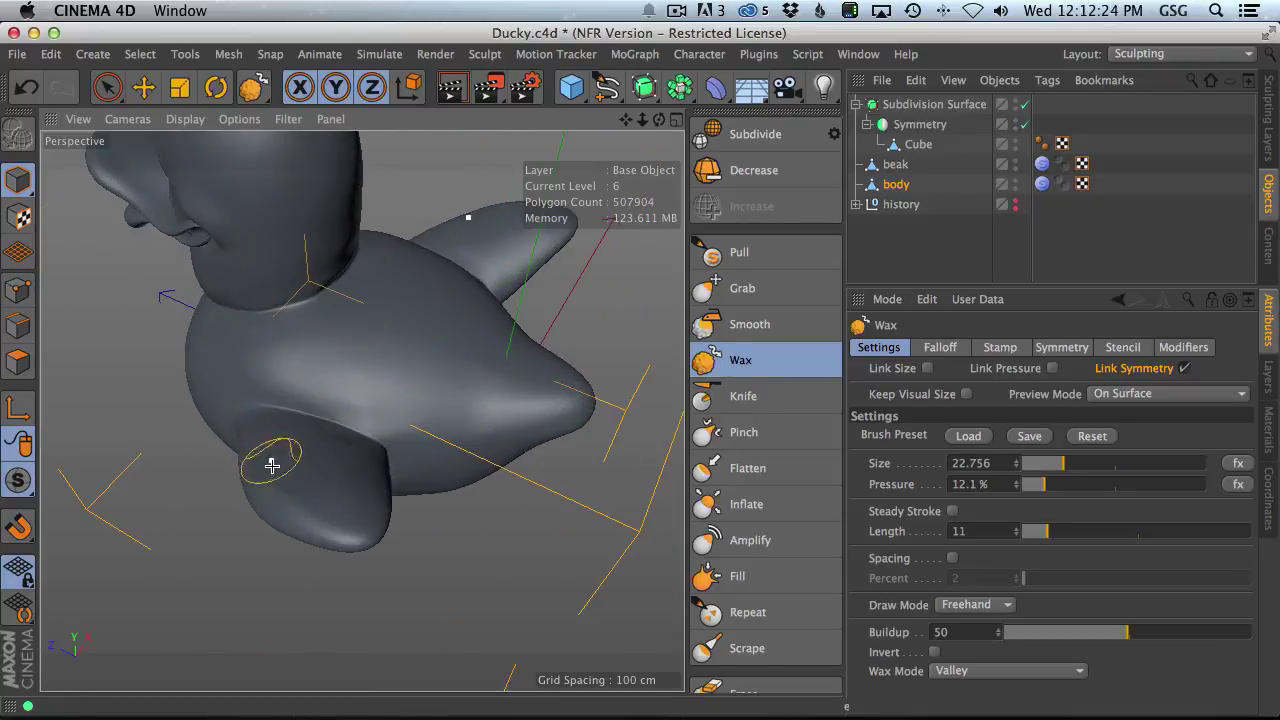
mouse_move(272, 465)
left_mouse_down("alt")
mouse_move(534, 495)
mouse_move(523, 520)
left_mouse_up("alt")
middle_click_drag(319, 422, 302, 423)
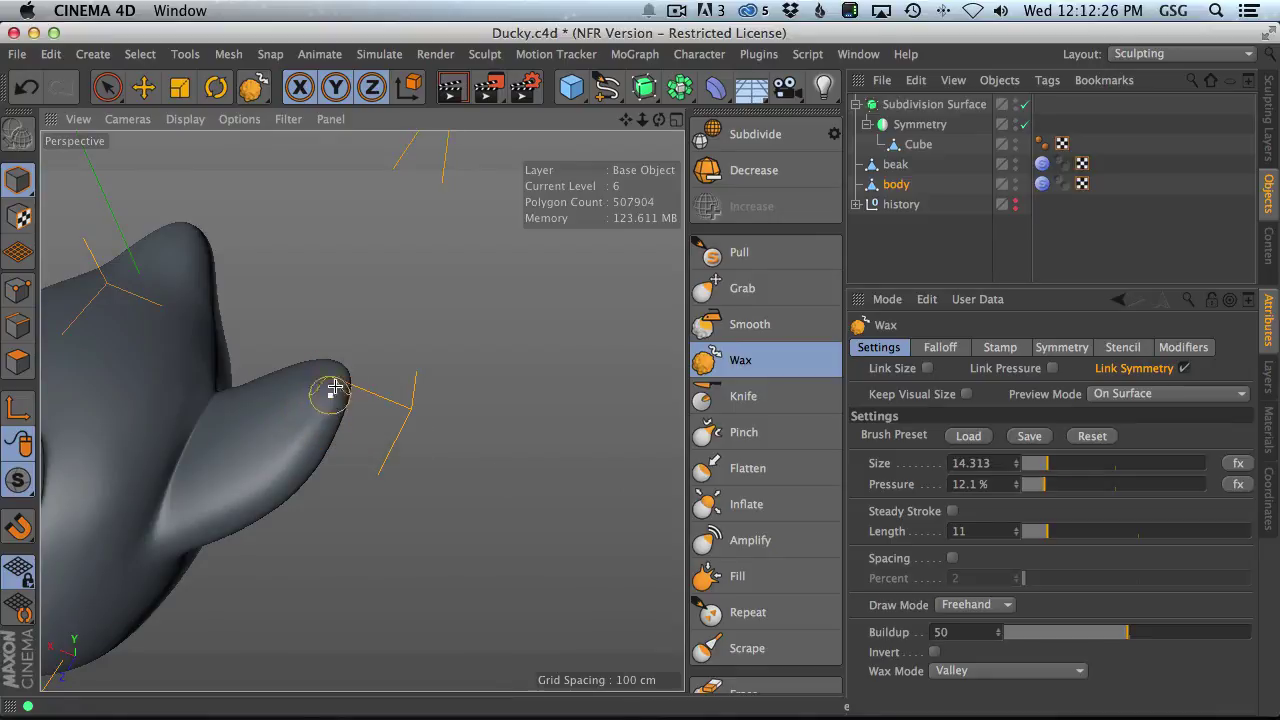
left_click_drag(340, 391, 243, 480)
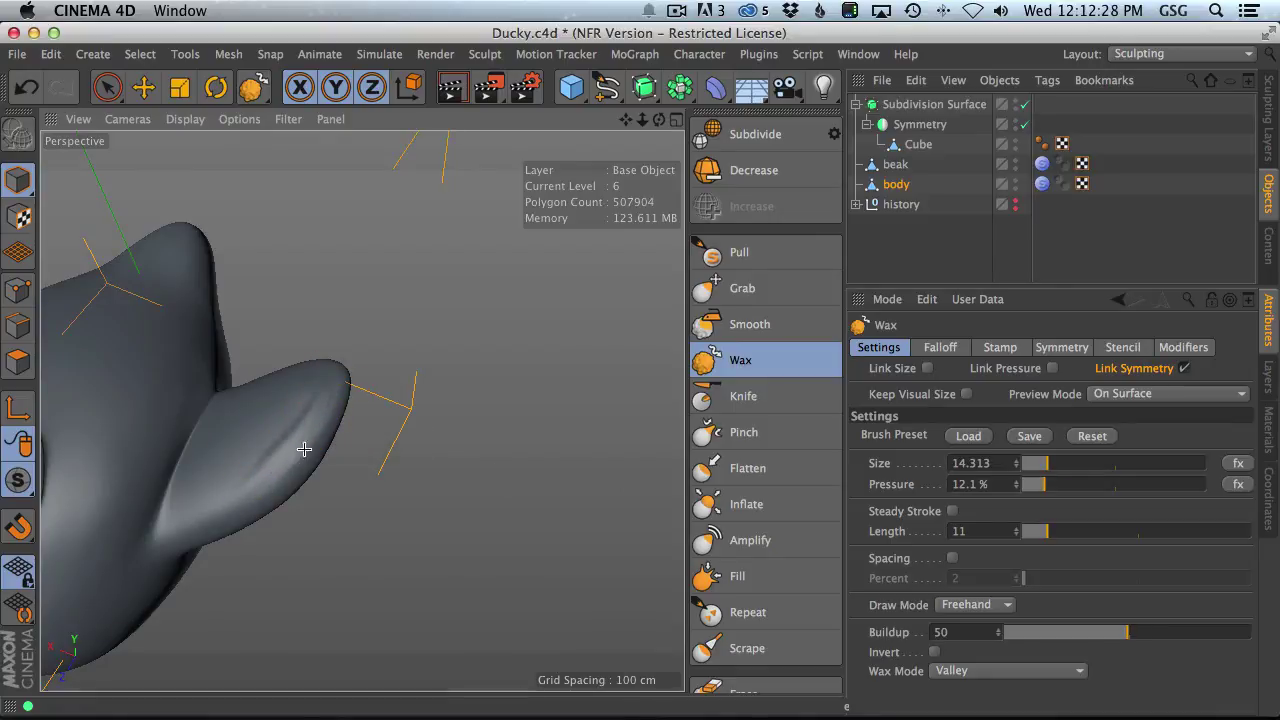
left_click_drag(327, 416, 253, 478)
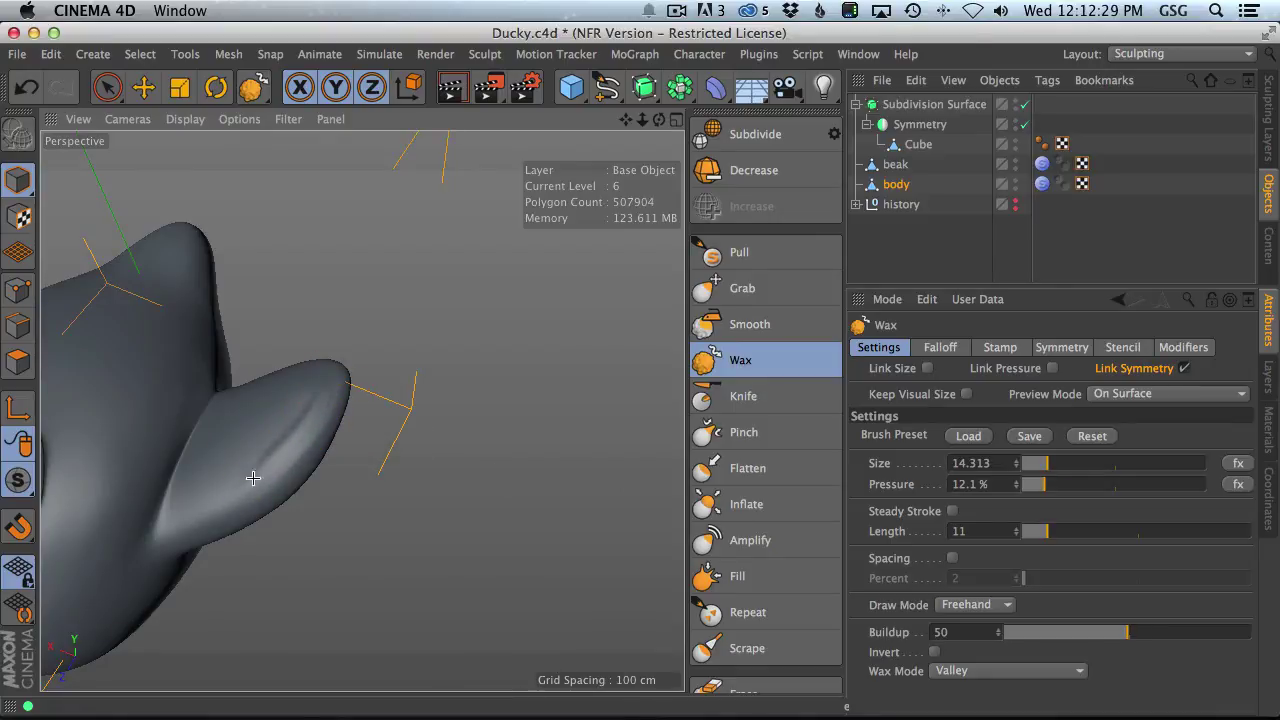
- Lower the body to sculpt level 4 to check the wings and tail at brush size 20.398, and restore level 6
left_click(753, 170)
left_click(753, 170)
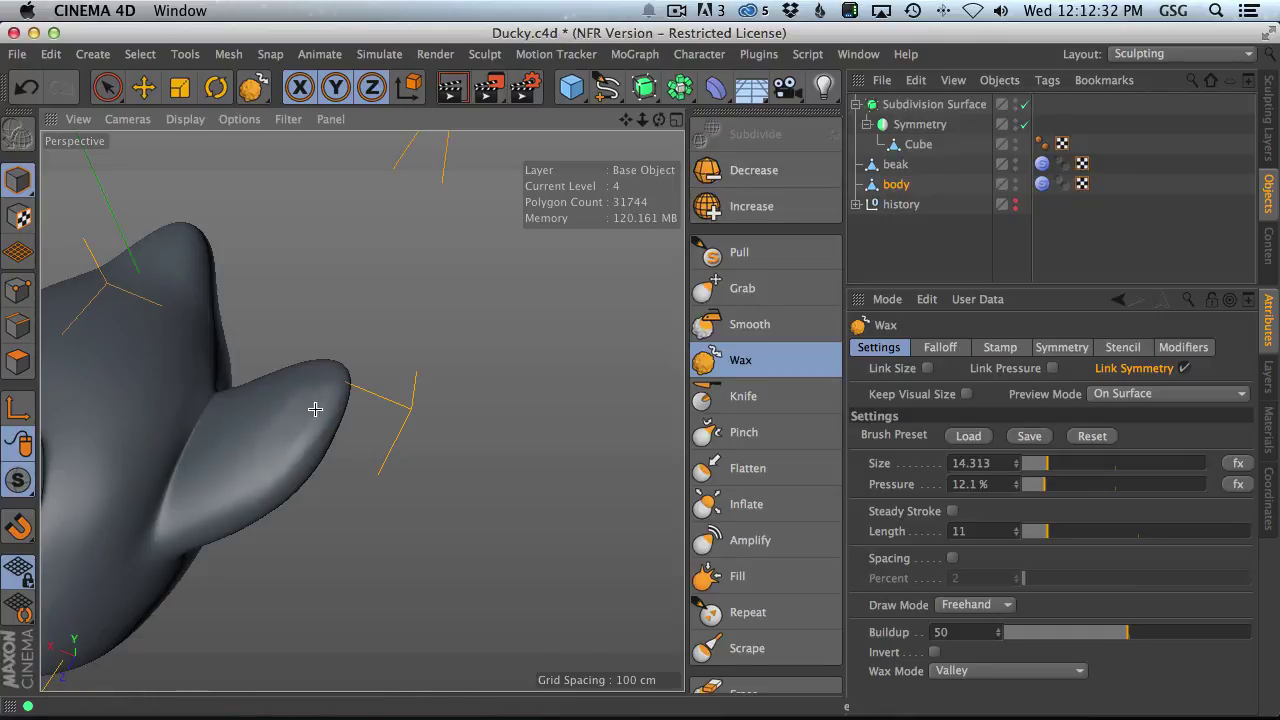
middle_click_drag(294, 423, 290, 423)
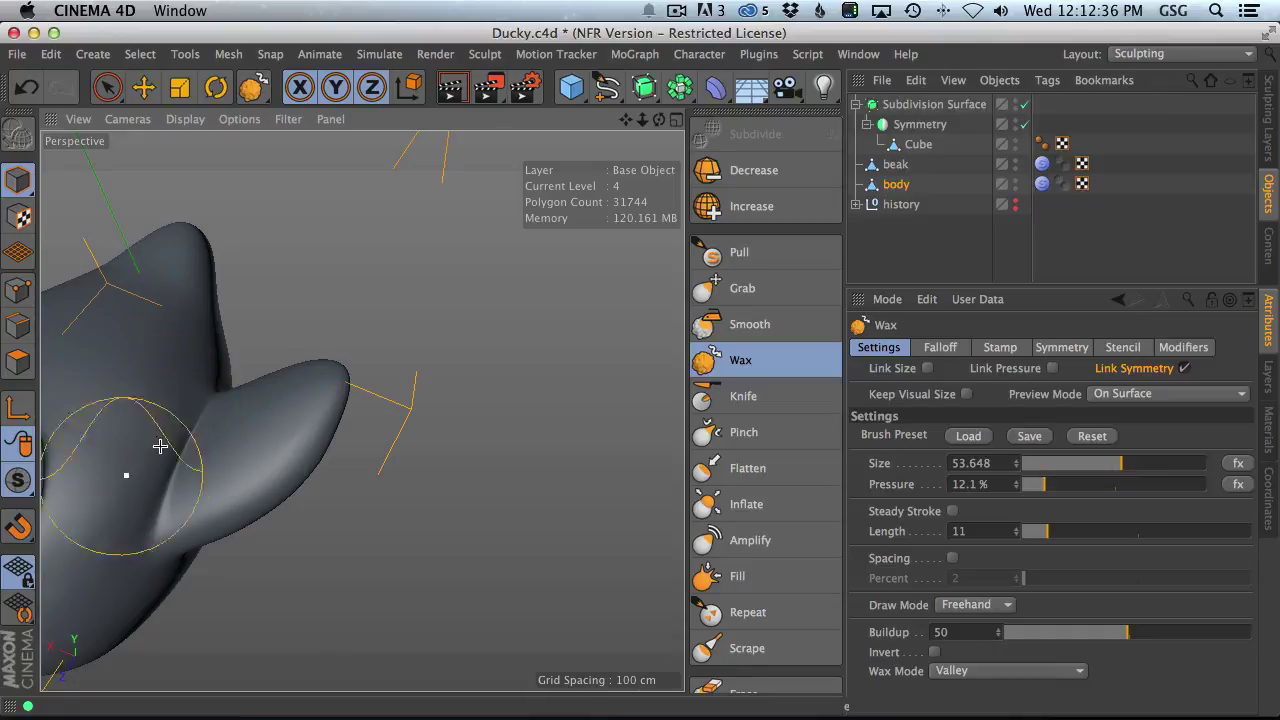
left_click_drag(305, 421, 89, 334, "alt")
left_click_drag(349, 429, 270, 300, "alt")
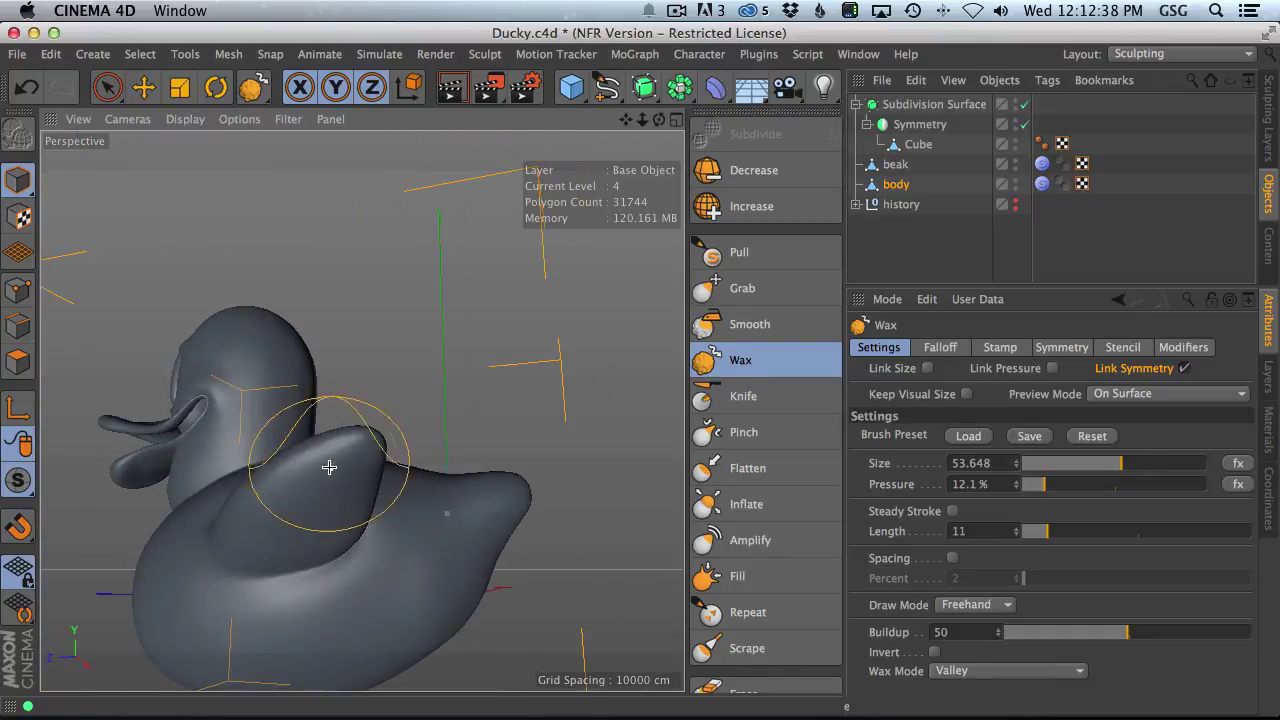
middle_click_drag(315, 467, 268, 478)
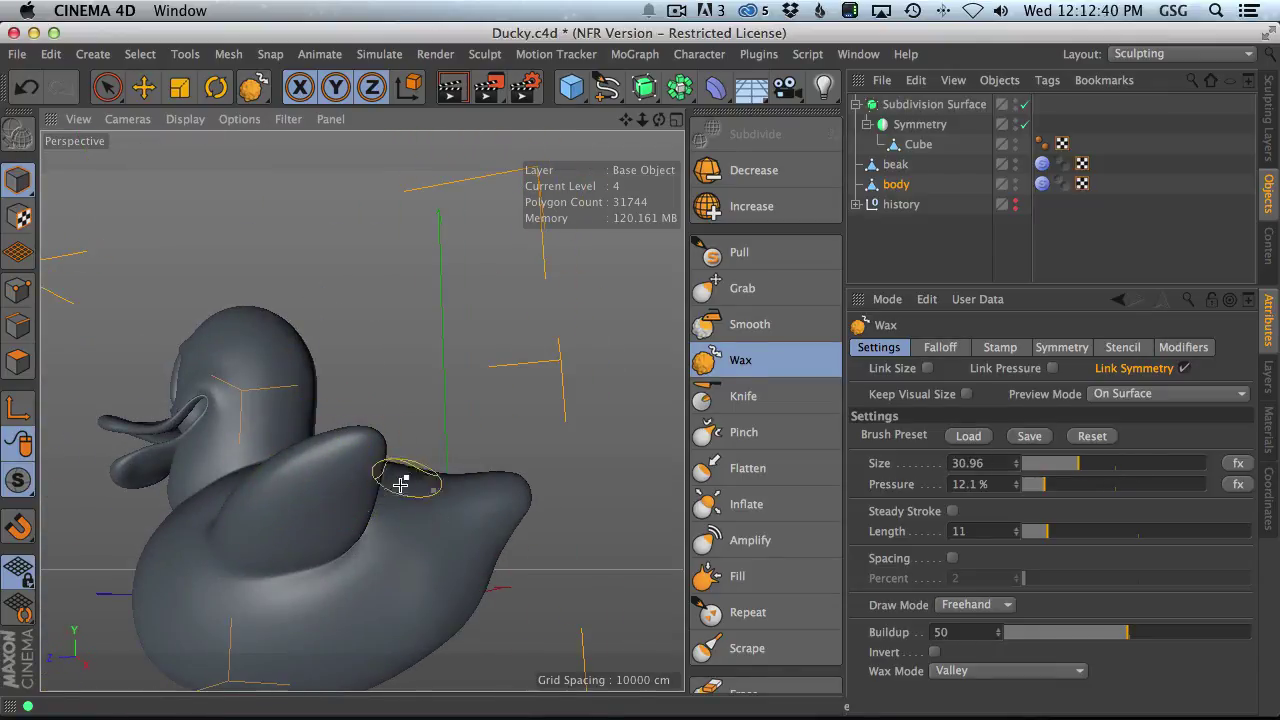
mouse_move(400, 471)
left_mouse_down("alt")
mouse_move(381, 497)
mouse_move(357, 400)
mouse_move(343, 480)
mouse_move(389, 427)
left_mouse_up("alt")
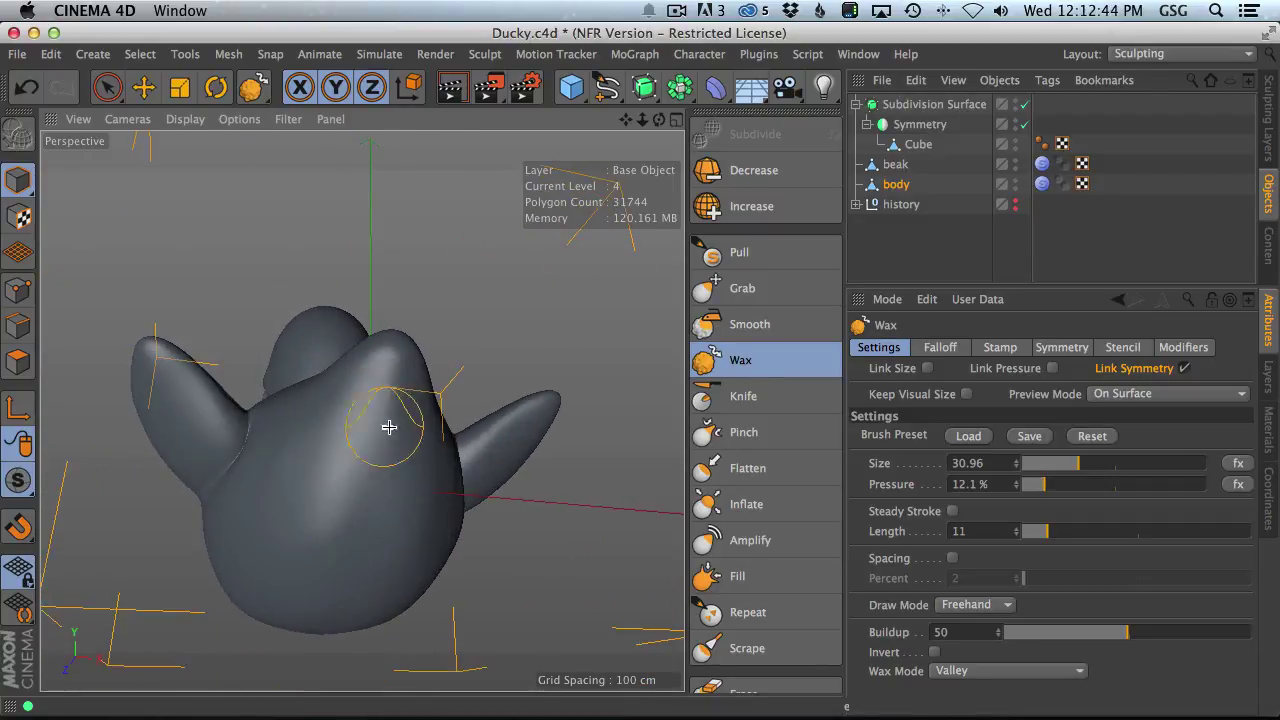
middle_click_drag(389, 427, 340, 414)
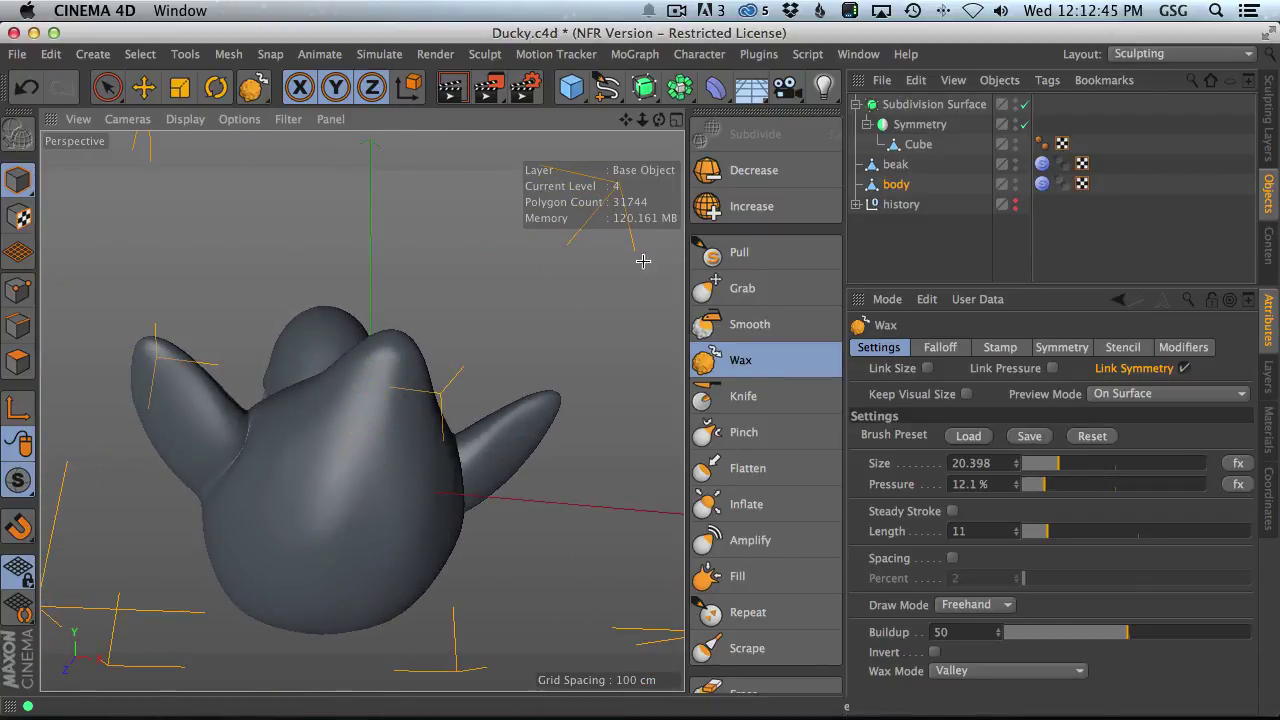
left_click(748, 207)
left_click(748, 207)
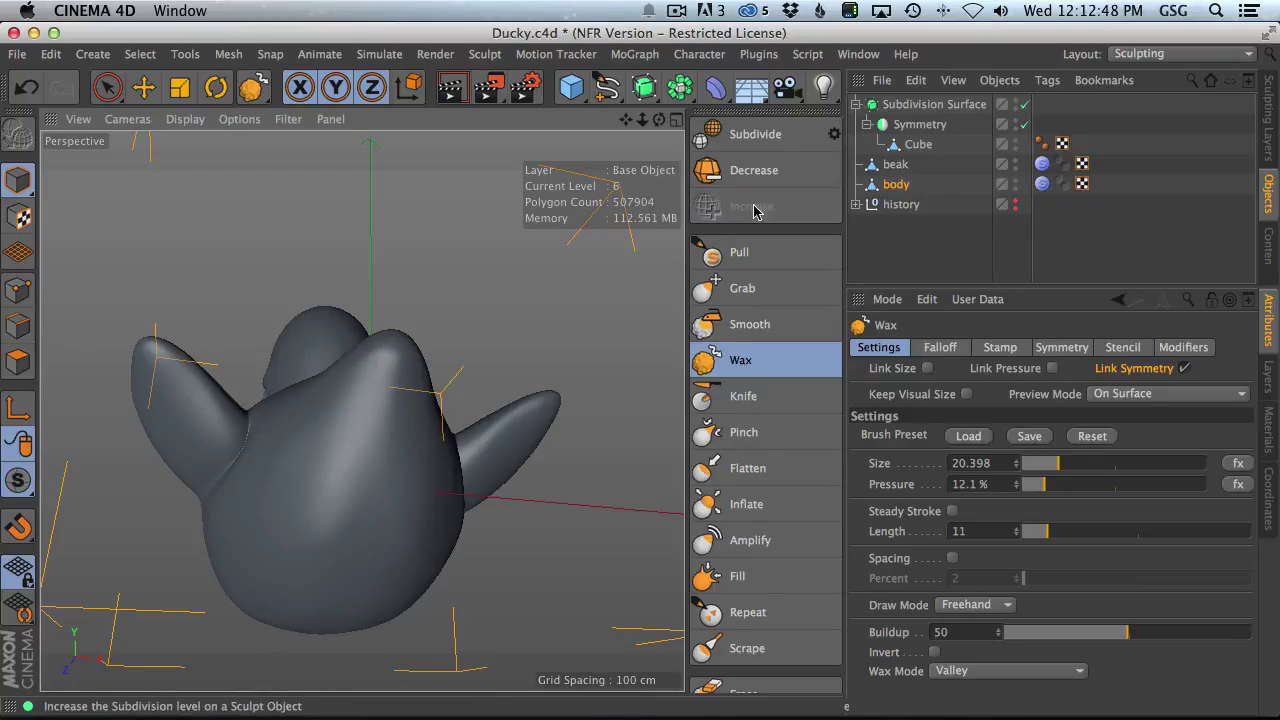
- Compare the duck's face at sculpt subdivision levels 4 and 6
left_click_drag(289, 471, 474, 520, "alt")
right_click_drag(474, 520, 340, 440, "alt")
left_click_drag(340, 440, 569, 294, "alt")
left_click(755, 170)
left_click(755, 170)
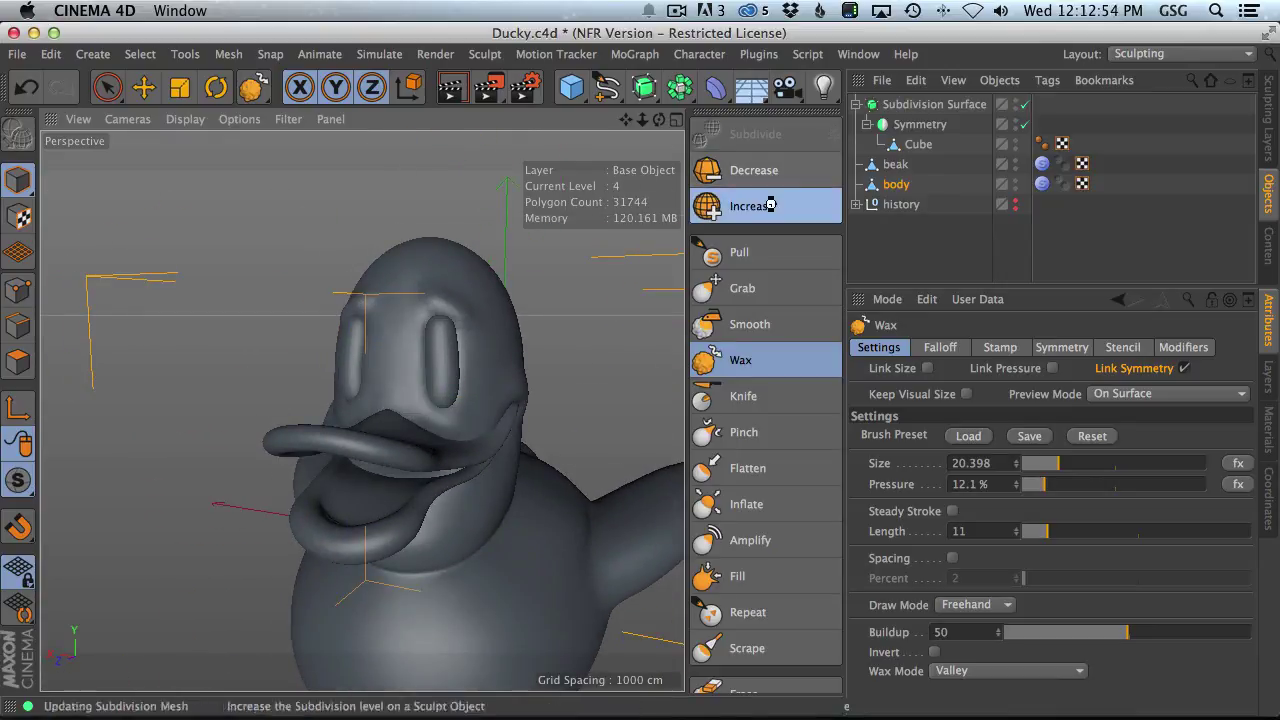
left_click(768, 205)
left_click(768, 205)
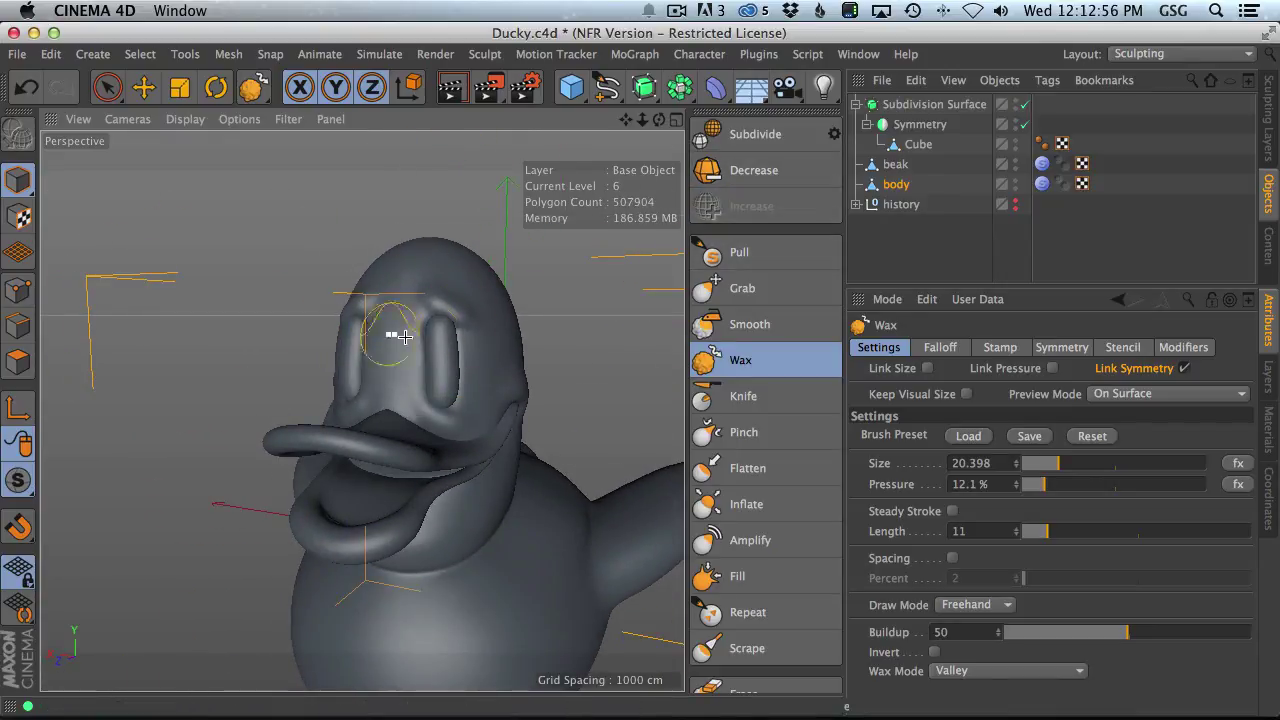
- Lower the body to sculpt level 3 and pull the brow area above the eyes upward with the Grab brush at size 60.07
left_click(758, 175)
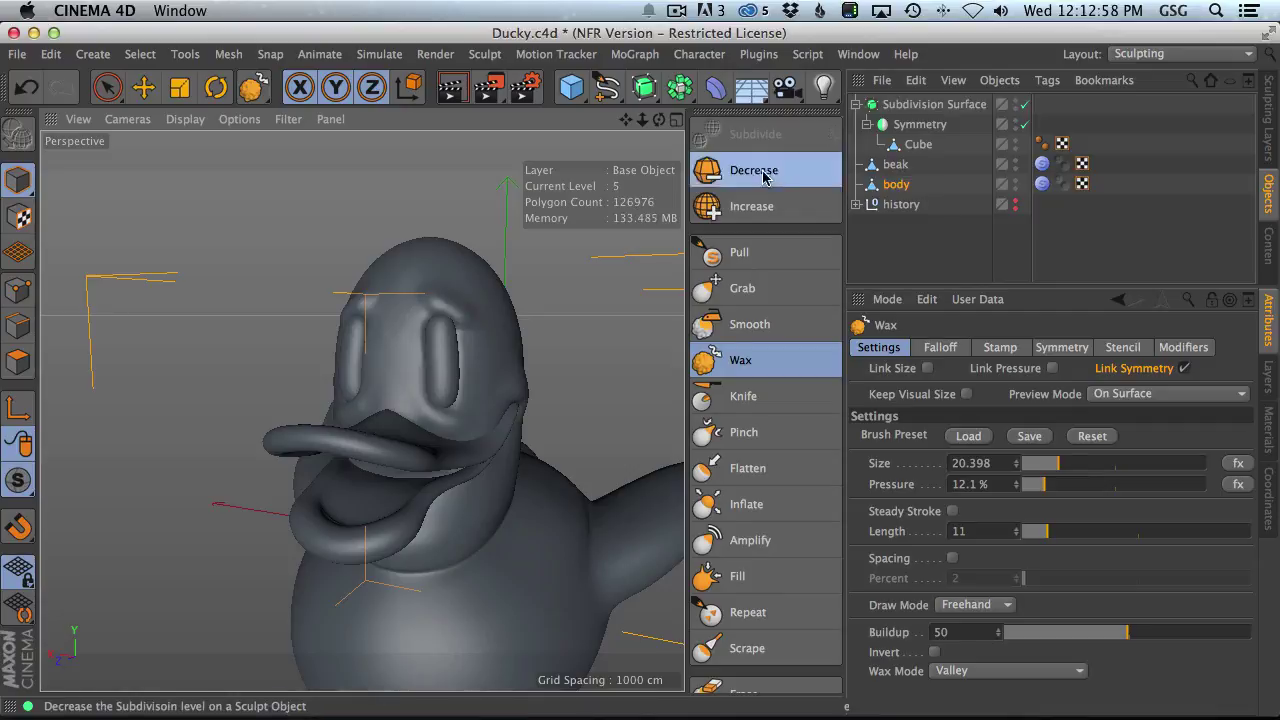
left_click(763, 175)
left_click(763, 175)
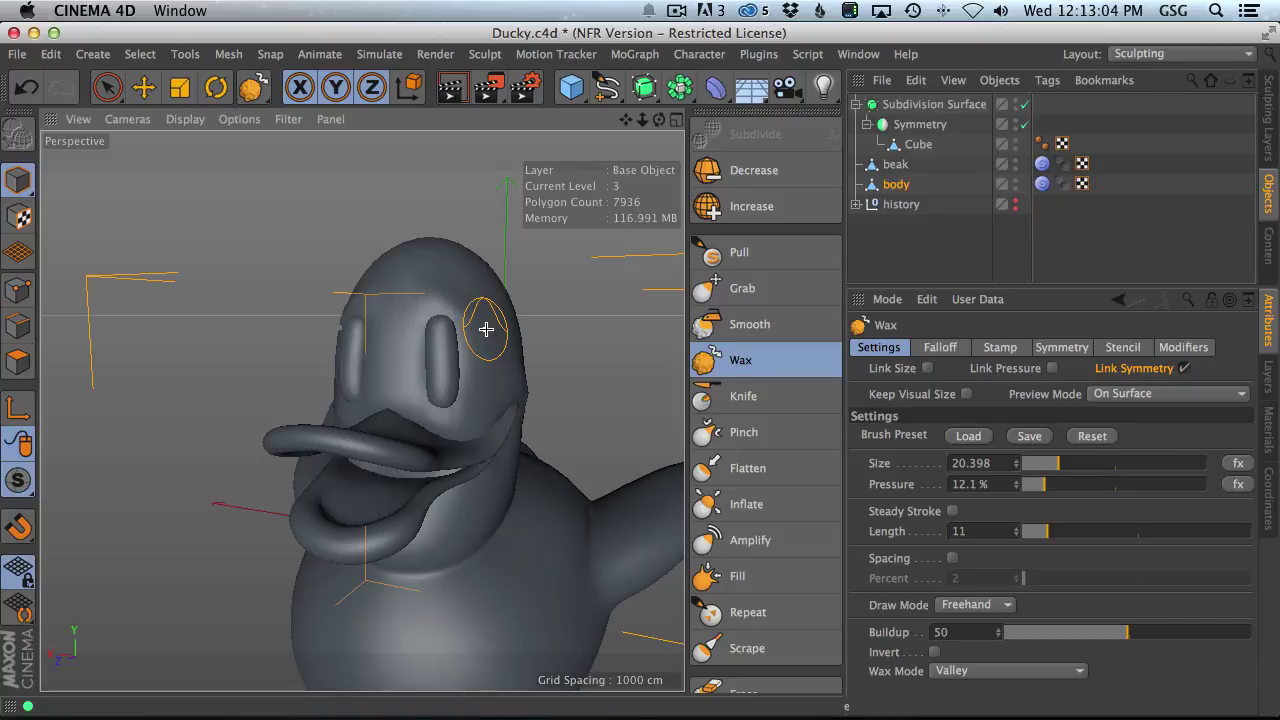
left_click(730, 287)
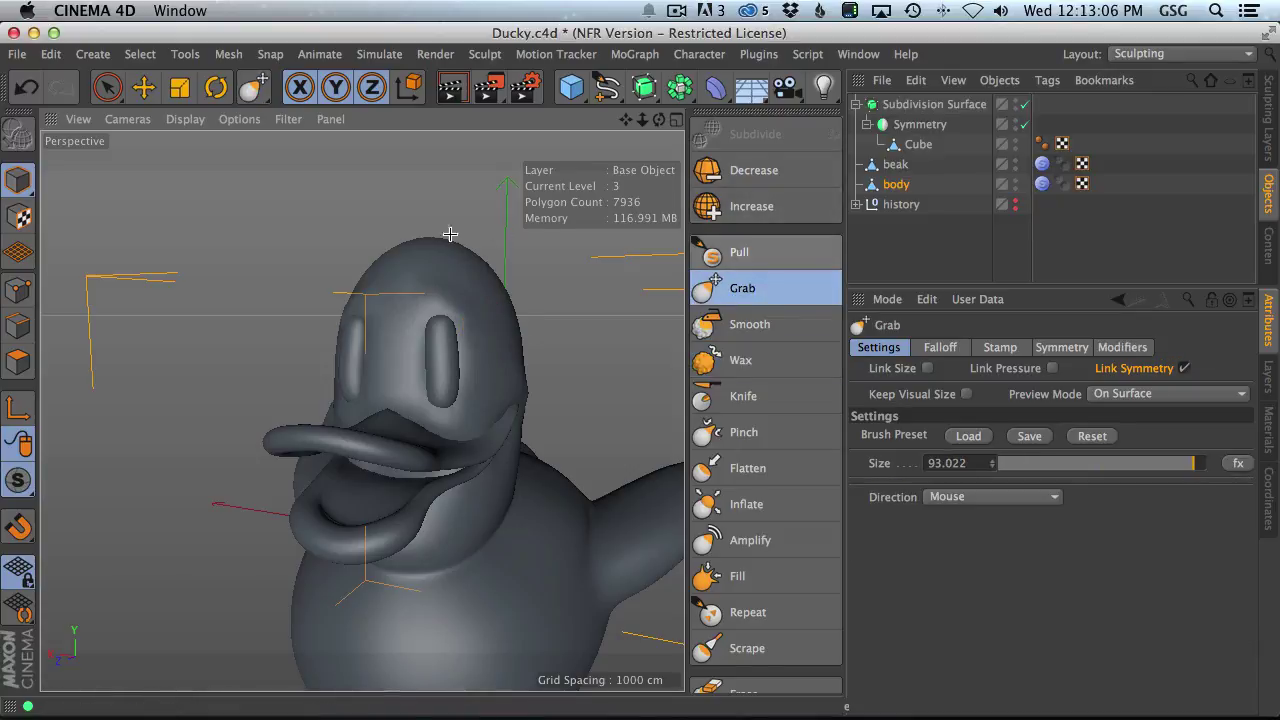
mouse_move(456, 312)
middle_mouse_down()
mouse_move(508, 308)
mouse_move(430, 298)
middle_mouse_up()
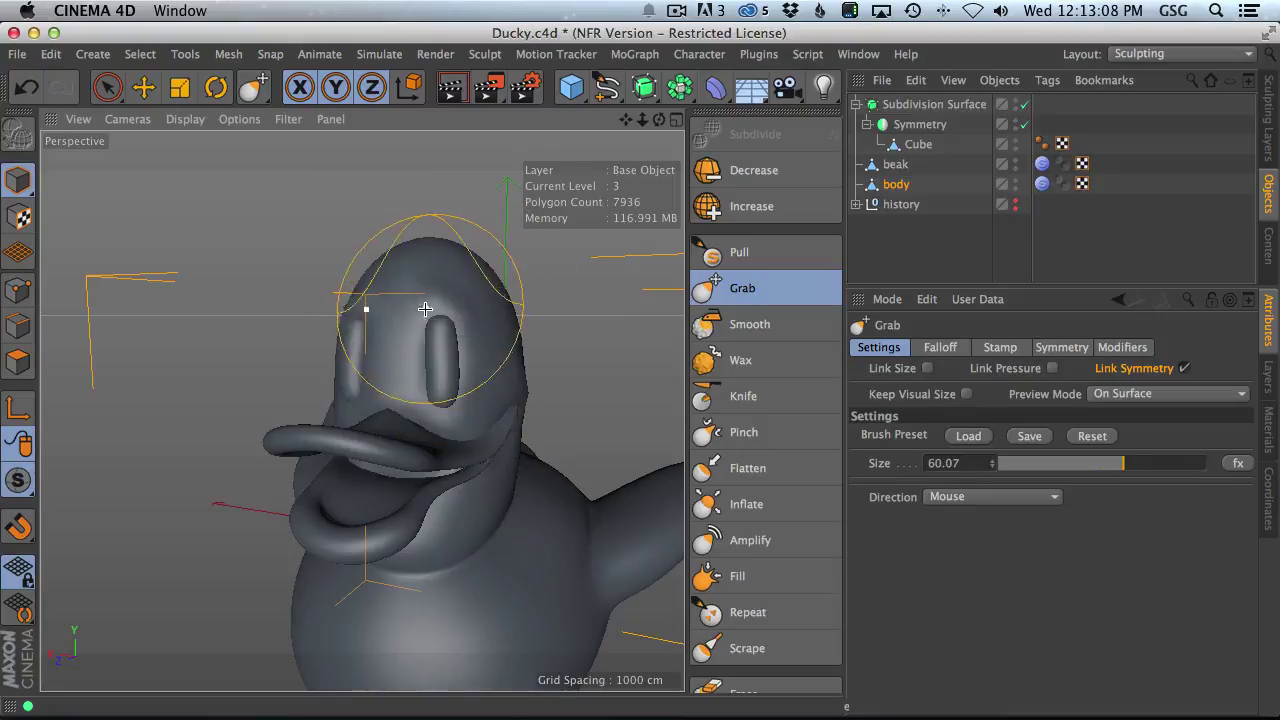
left_click_drag(438, 290, 440, 270)
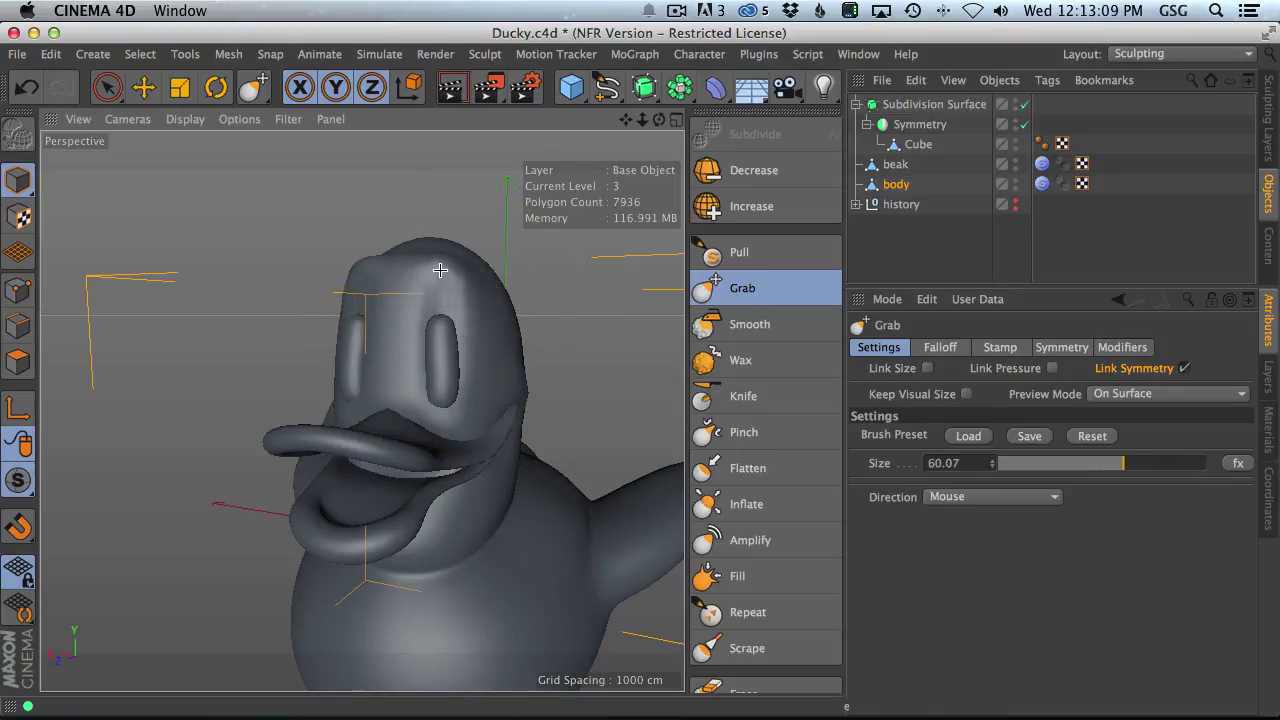
- Return the body to sculpt level 6 and inspect the reshaped brows around the head
left_click(778, 207)
left_click(778, 207)
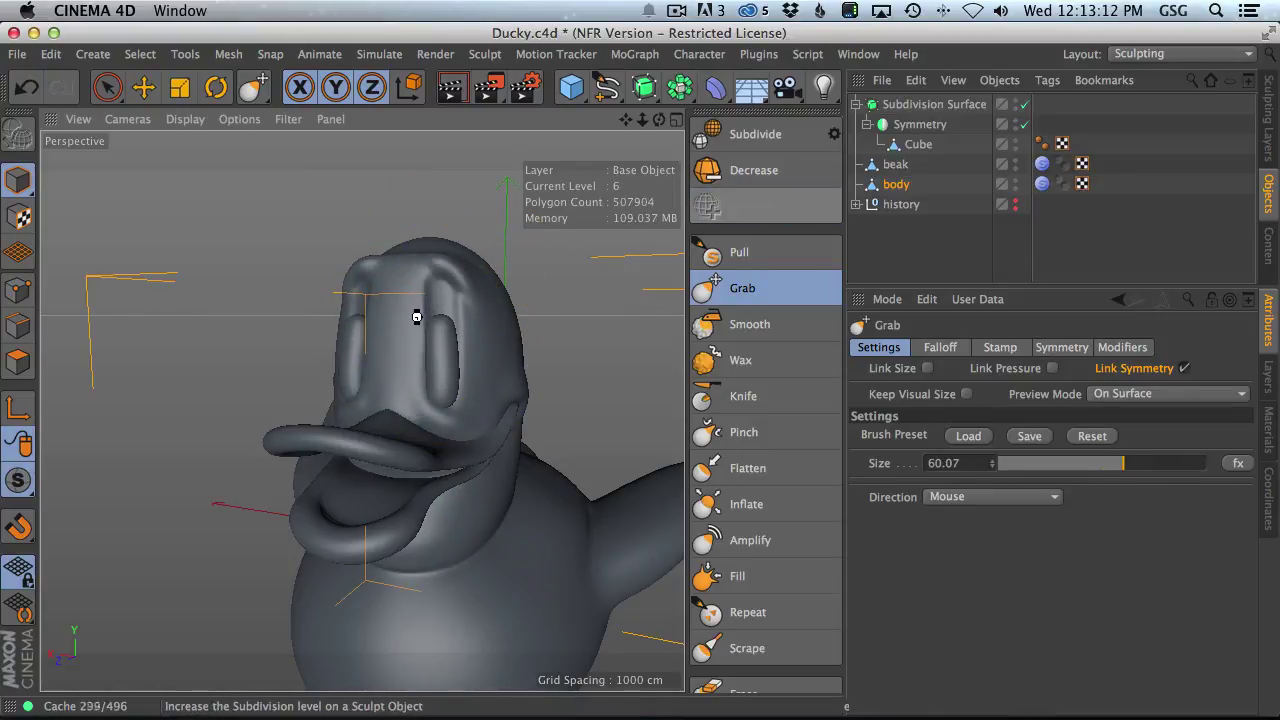
left_click_drag(406, 316, 537, 312, "alt")
left_click_drag(340, 261, 386, 371, "alt")
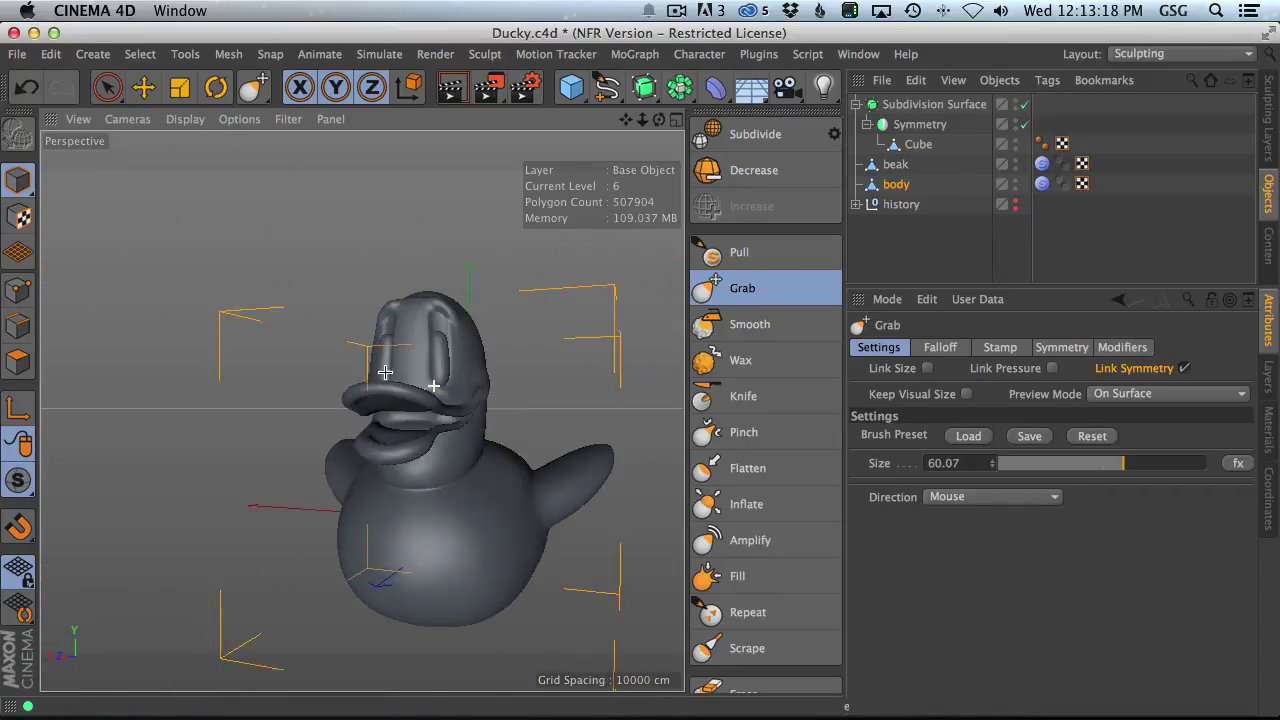
right_click_drag(423, 337, 511, 311, "alt")
left_click(934, 147)
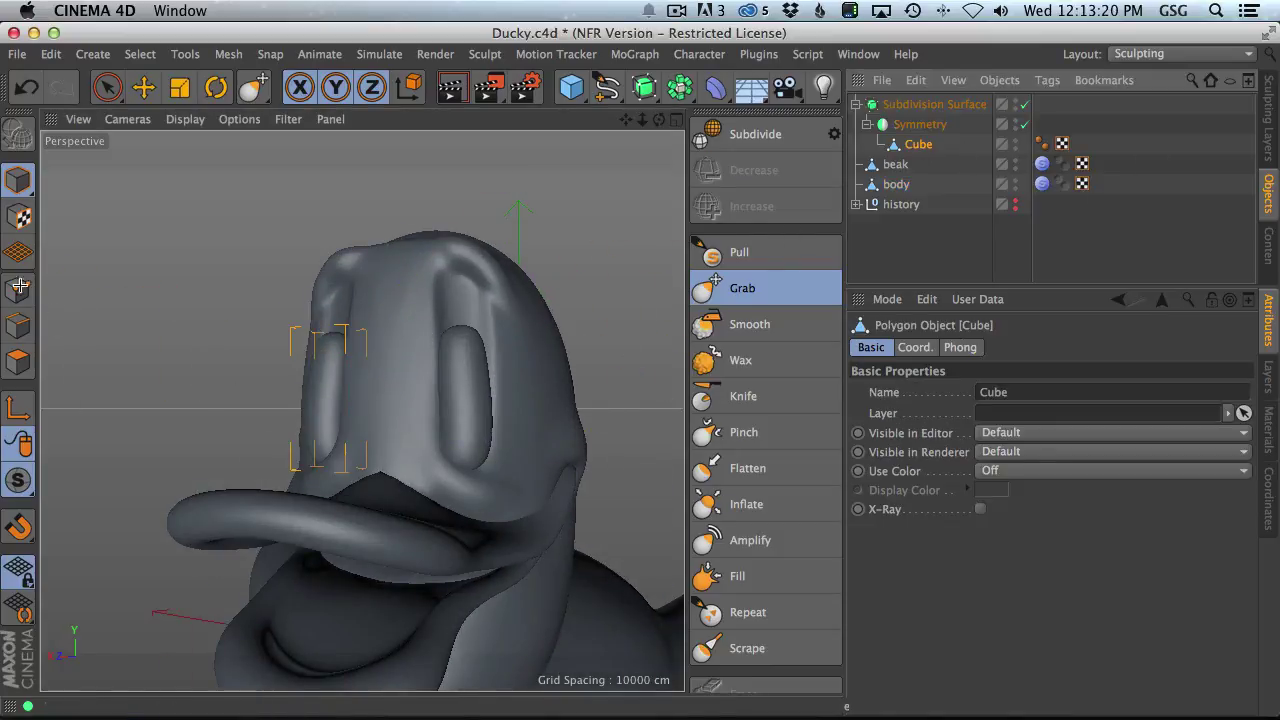
left_click(18, 361)
mouse_move(394, 334)
left_mouse_down("alt")
mouse_move(505, 362)
mouse_move(481, 354)
left_mouse_up("alt")
middle_click_drag(380, 355, 397, 349)
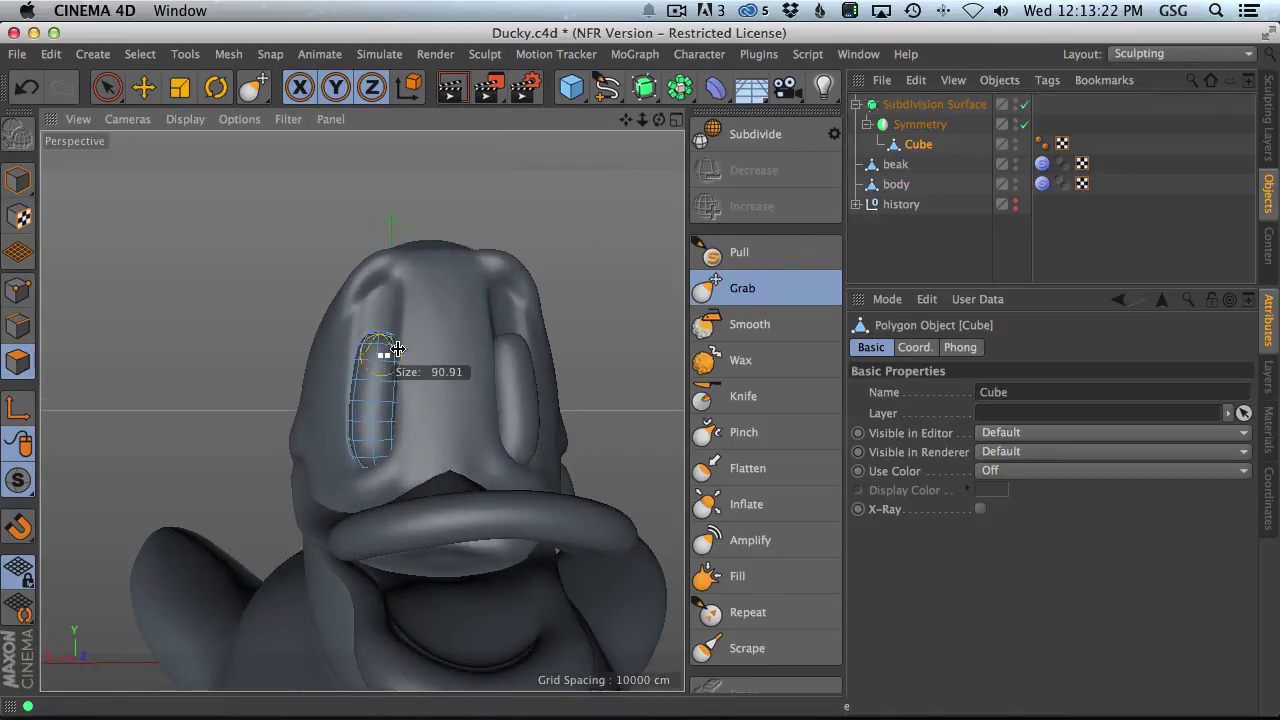
key("super+z")
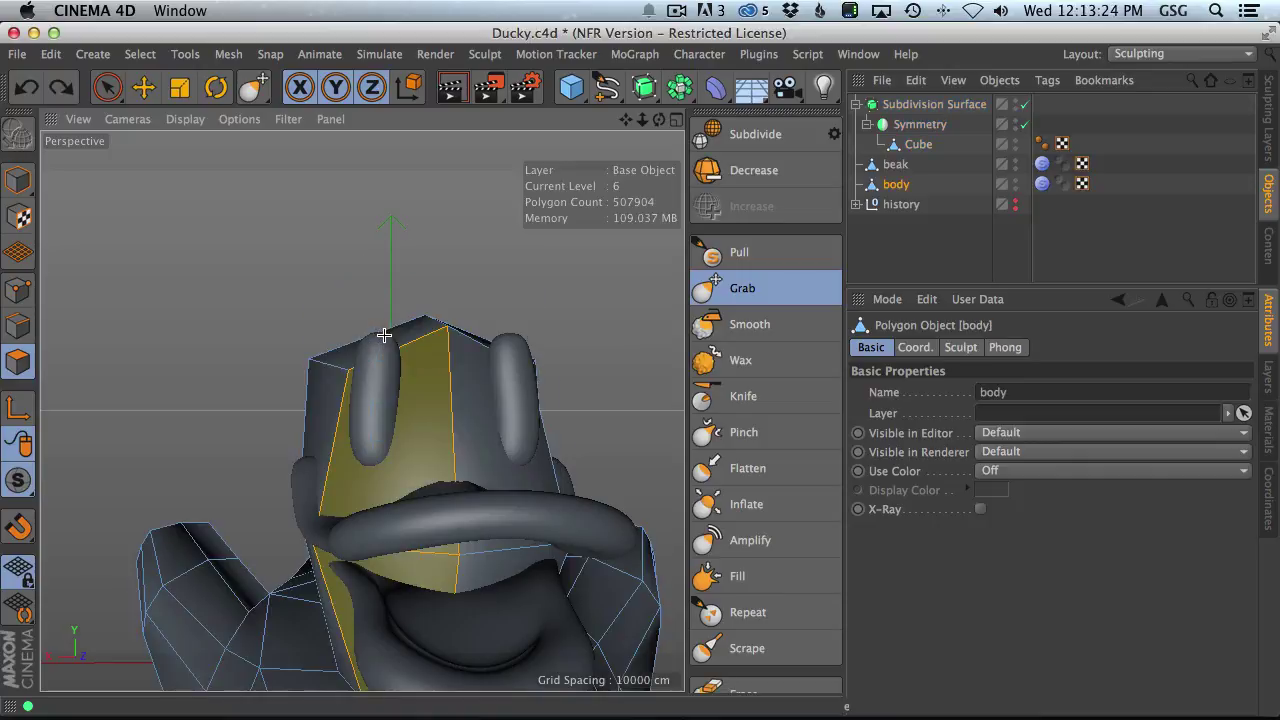
left_click(22, 189)
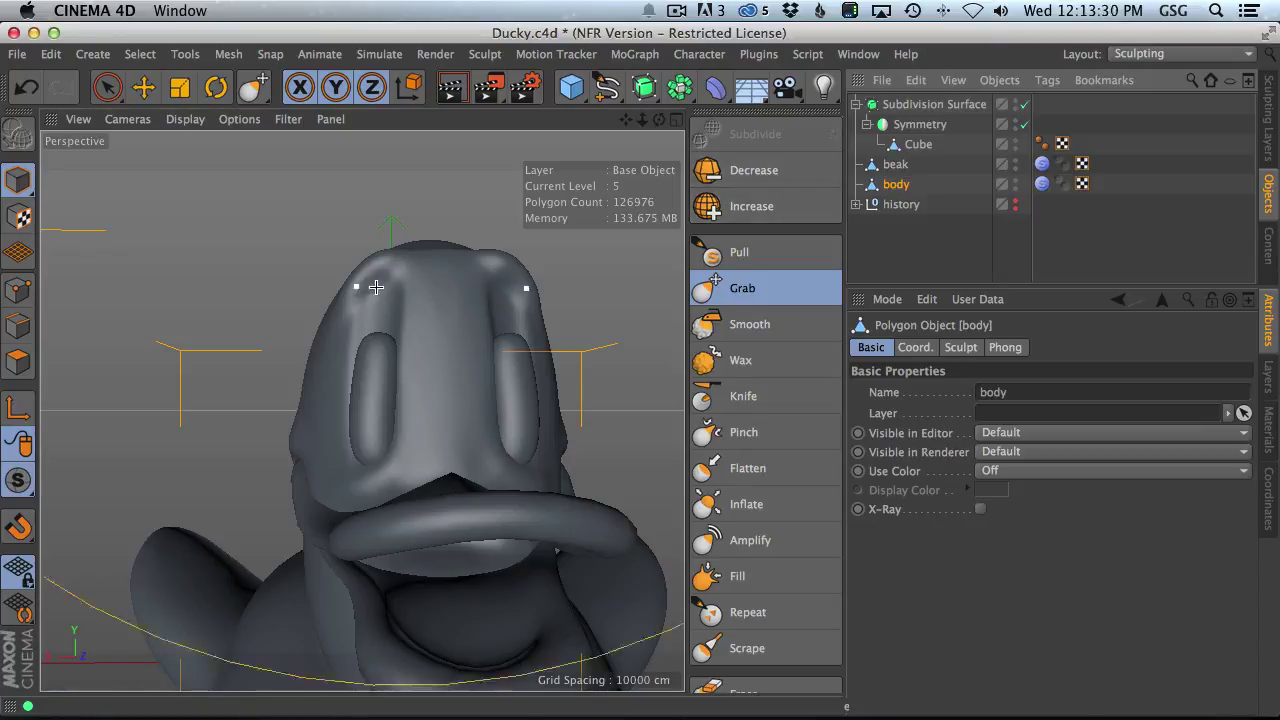
- Select the eye Cube and stretch its top upward toward the raised brow with an enlarged Grab brush, refining its middle
left_click(935, 147)
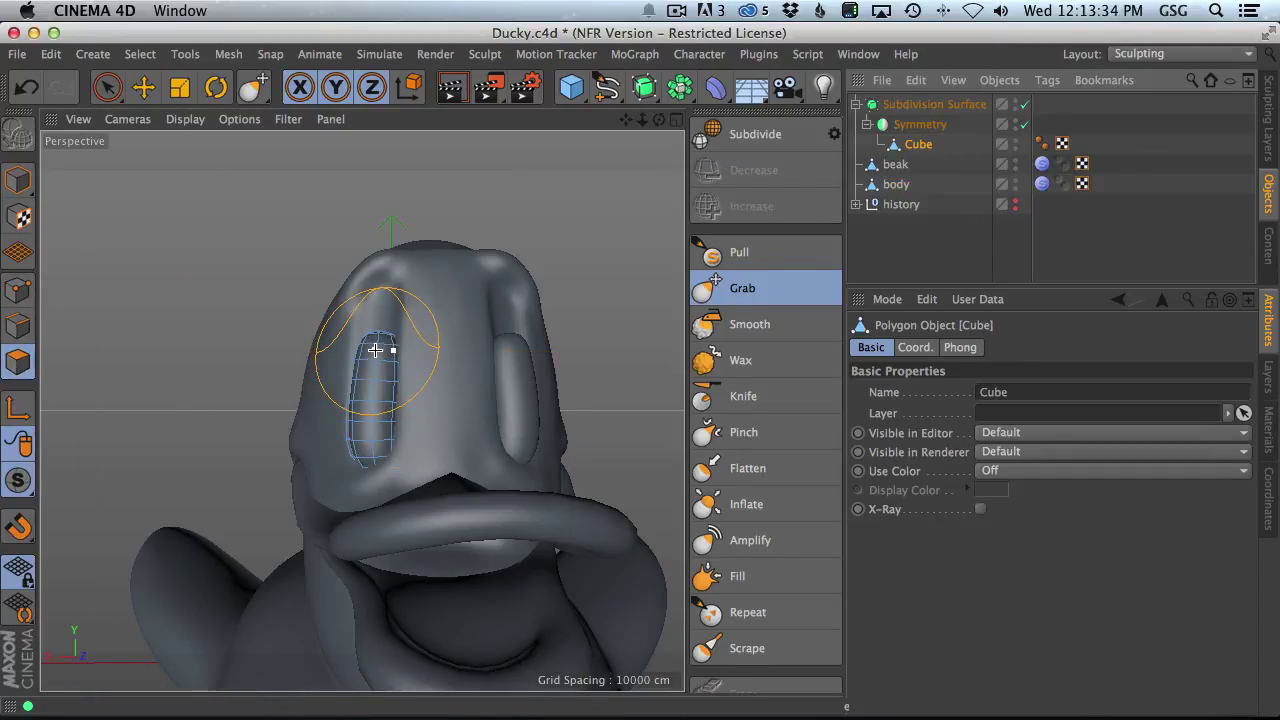
middle_click_drag(375, 349, 381, 337)
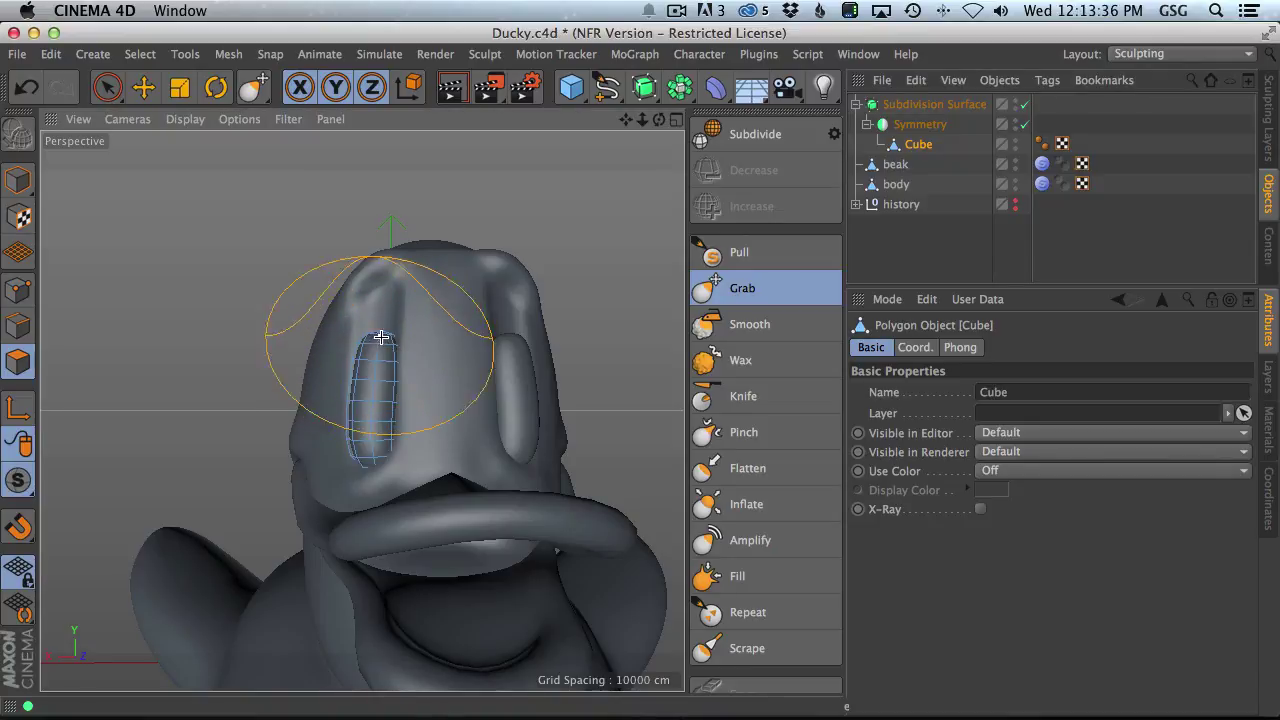
left_click_drag(381, 337, 377, 278)
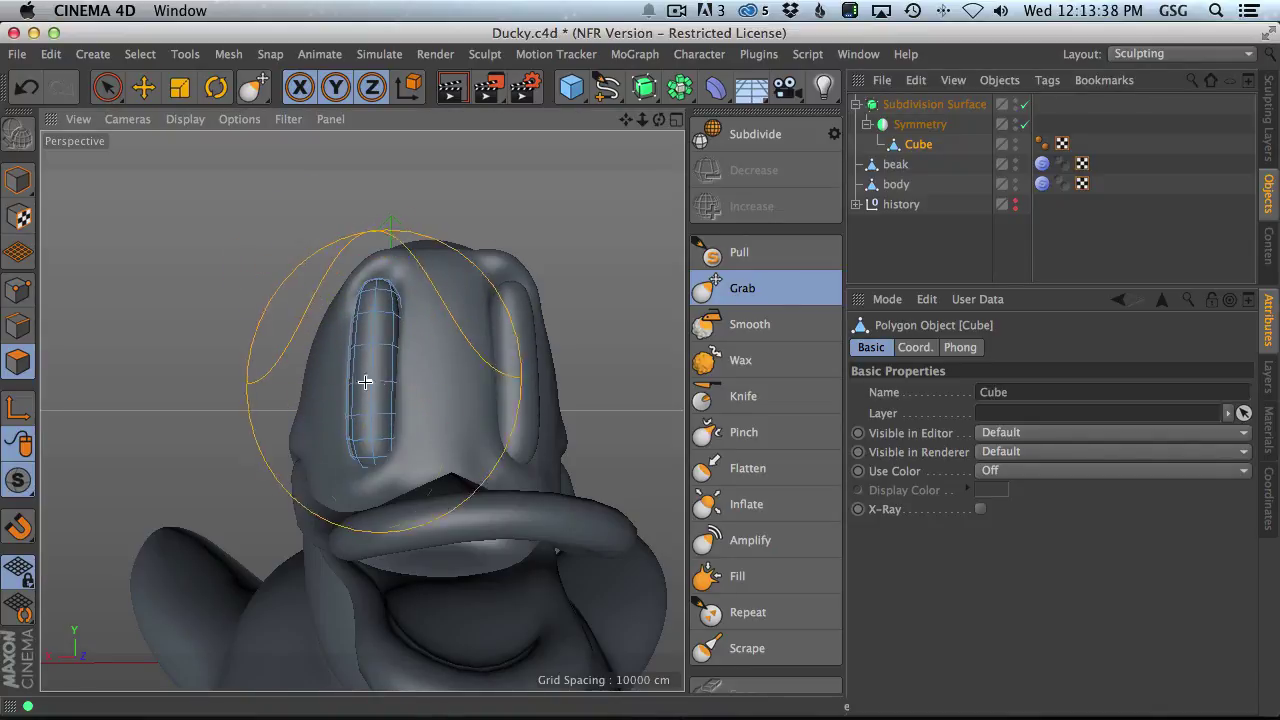
left_click_drag(365, 382, 374, 377)
mouse_move(430, 338)
left_mouse_down("alt")
mouse_move(268, 483)
mouse_move(520, 294)
mouse_move(380, 280)
mouse_move(563, 357)
mouse_move(637, 371)
mouse_move(418, 375)
mouse_move(551, 360)
mouse_move(486, 426)
mouse_move(466, 420)
mouse_move(500, 410)
left_mouse_up("alt")
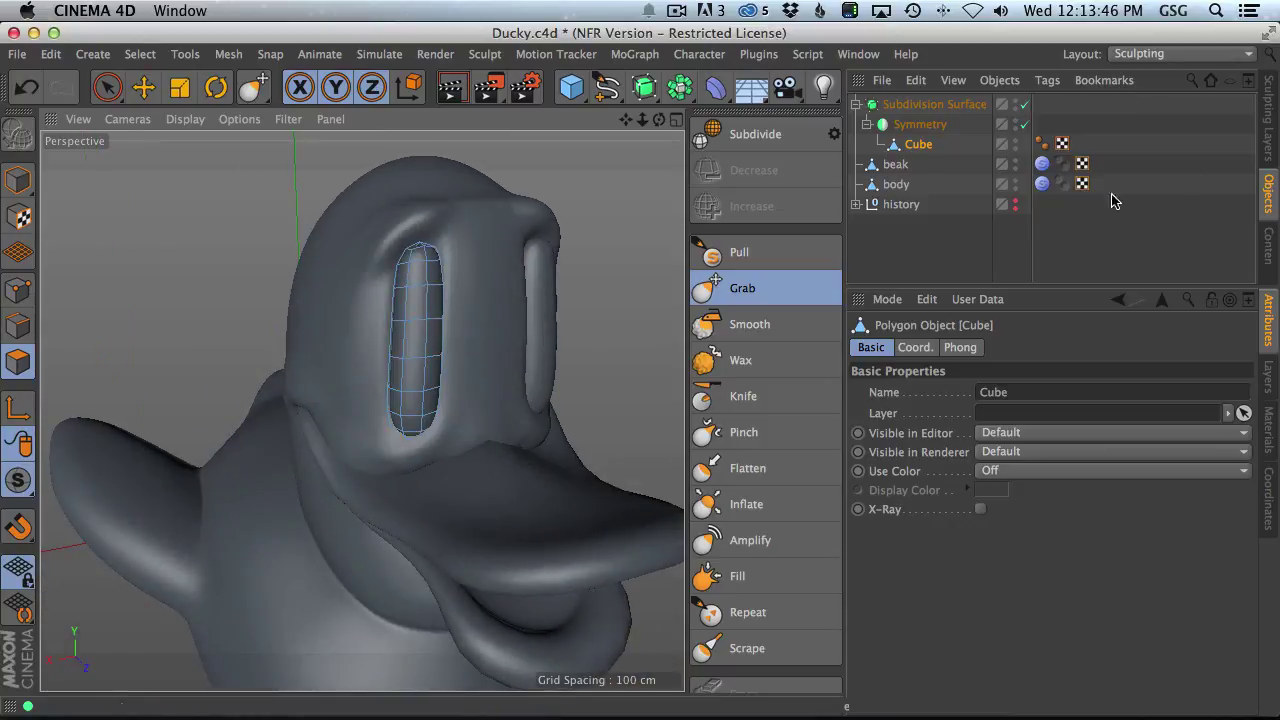
- Select the body and switch between polygon and model modes to compare its base mesh with the sculpted form
left_click(895, 164)
left_click(896, 184)
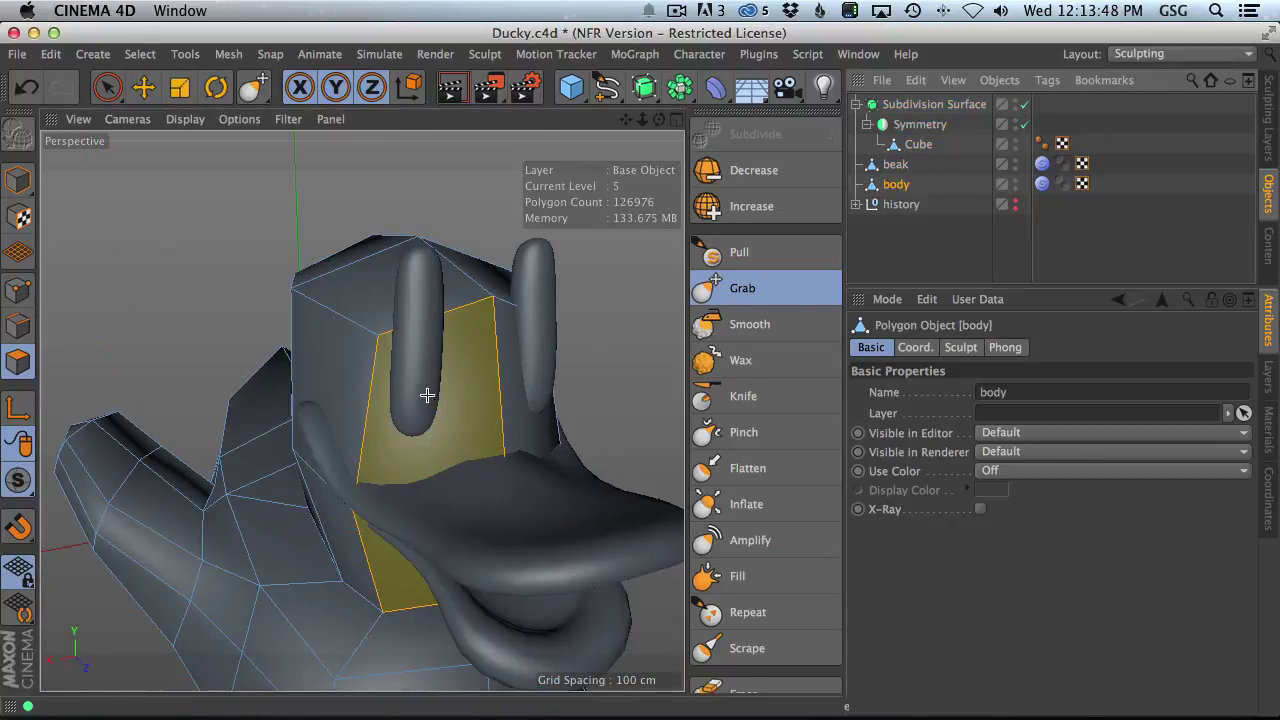
left_click(18, 180)
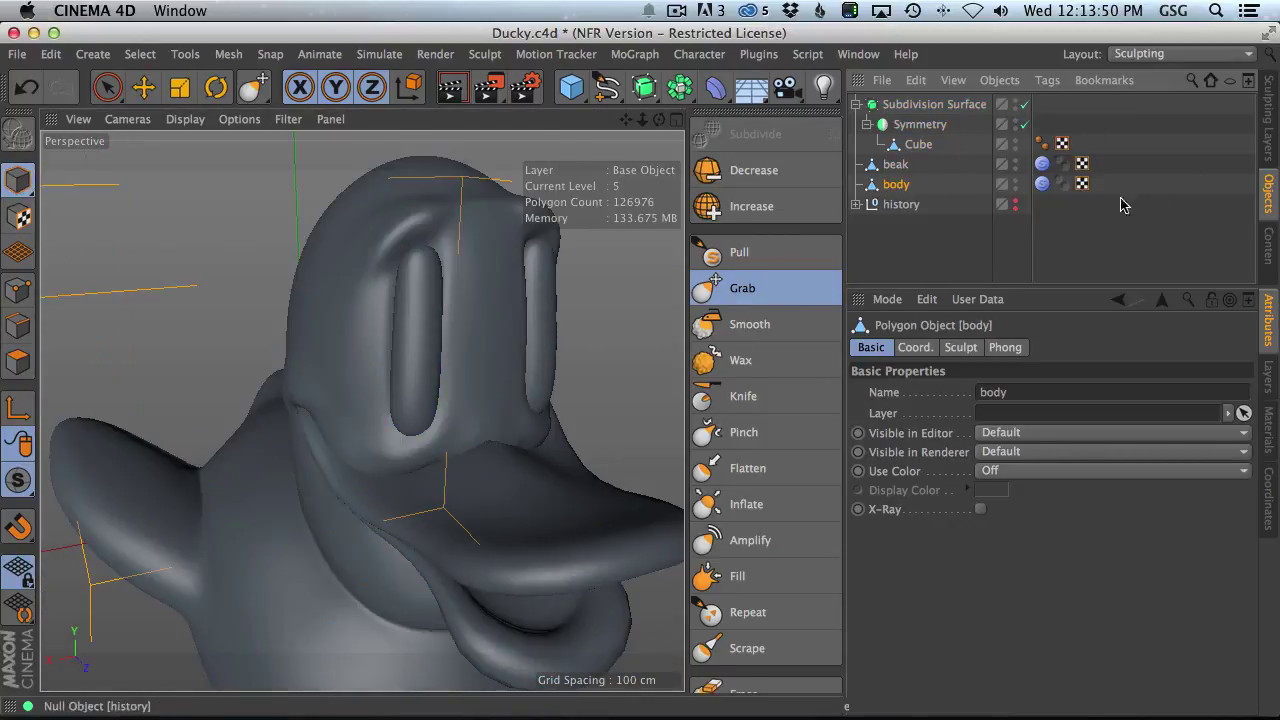
left_click(18, 362)
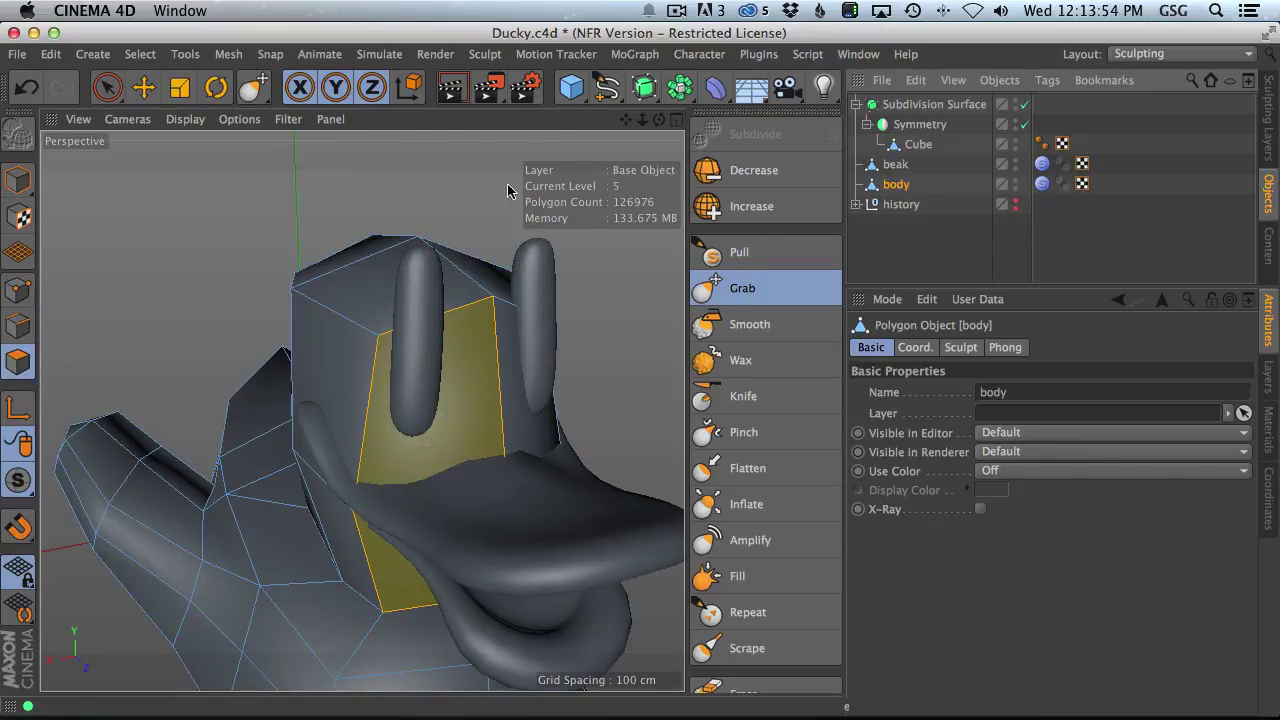
scroll(503, 474, "down", 3)
left_click_drag(466, 480, 426, 375, "alt")
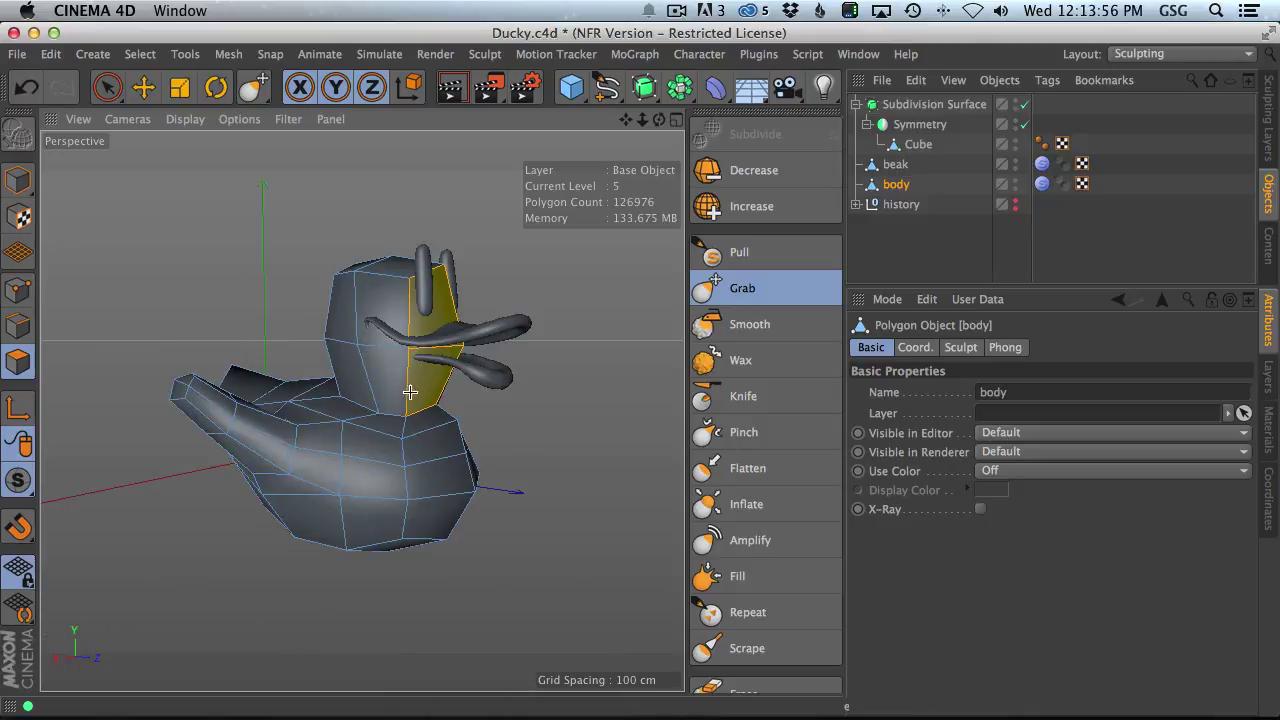
left_click(18, 180)
scroll(520, 297, "down", 2)
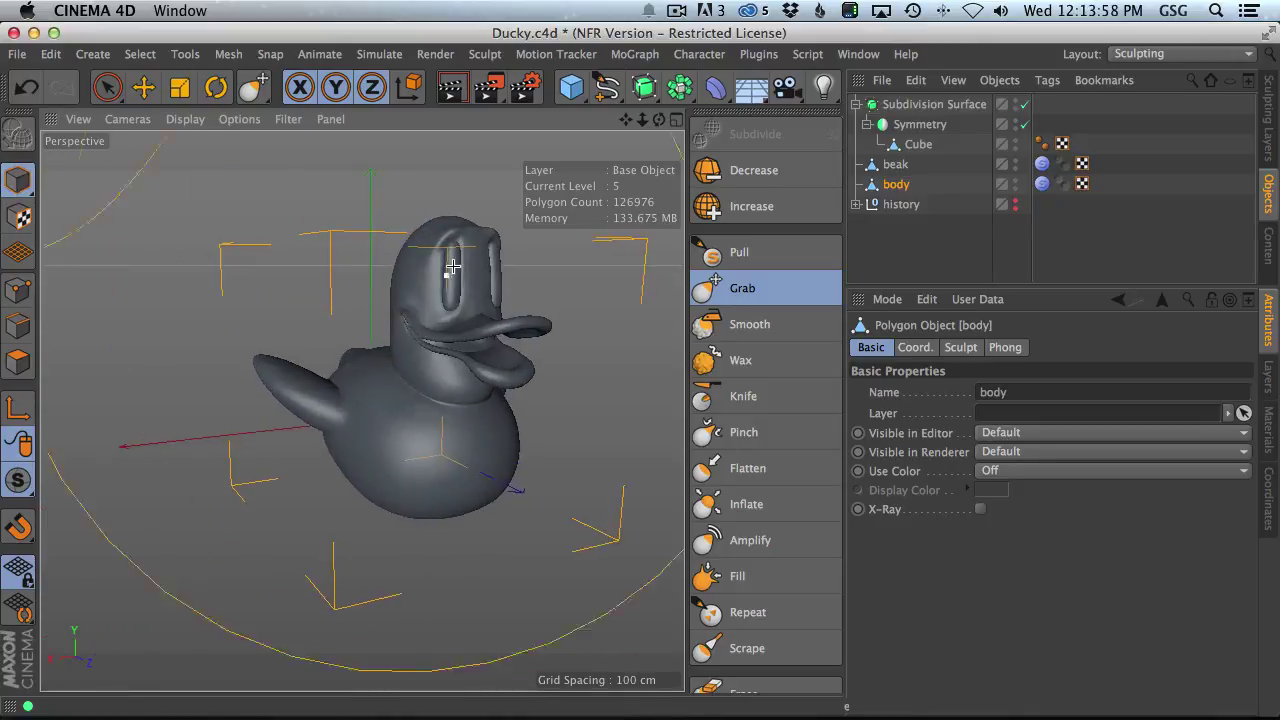
- Reduce the Wax brush size to 10.938 and examine where the duck's face meets the upper beak beneath the eyes
scroll(574, 277, "up", 5)
left_click(740, 360)
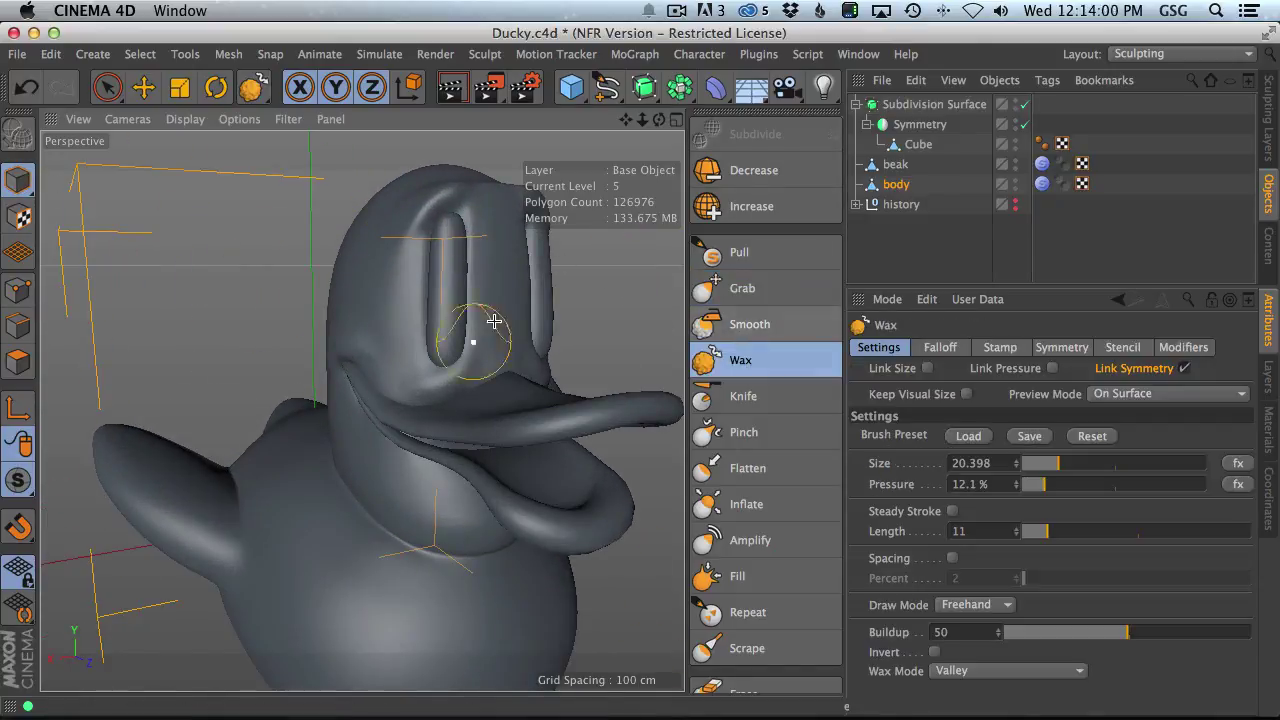
scroll(500, 340, "up", 3)
mouse_move(508, 351)
middle_mouse_down()
mouse_move(470, 368)
mouse_move(483, 367)
middle_mouse_up()
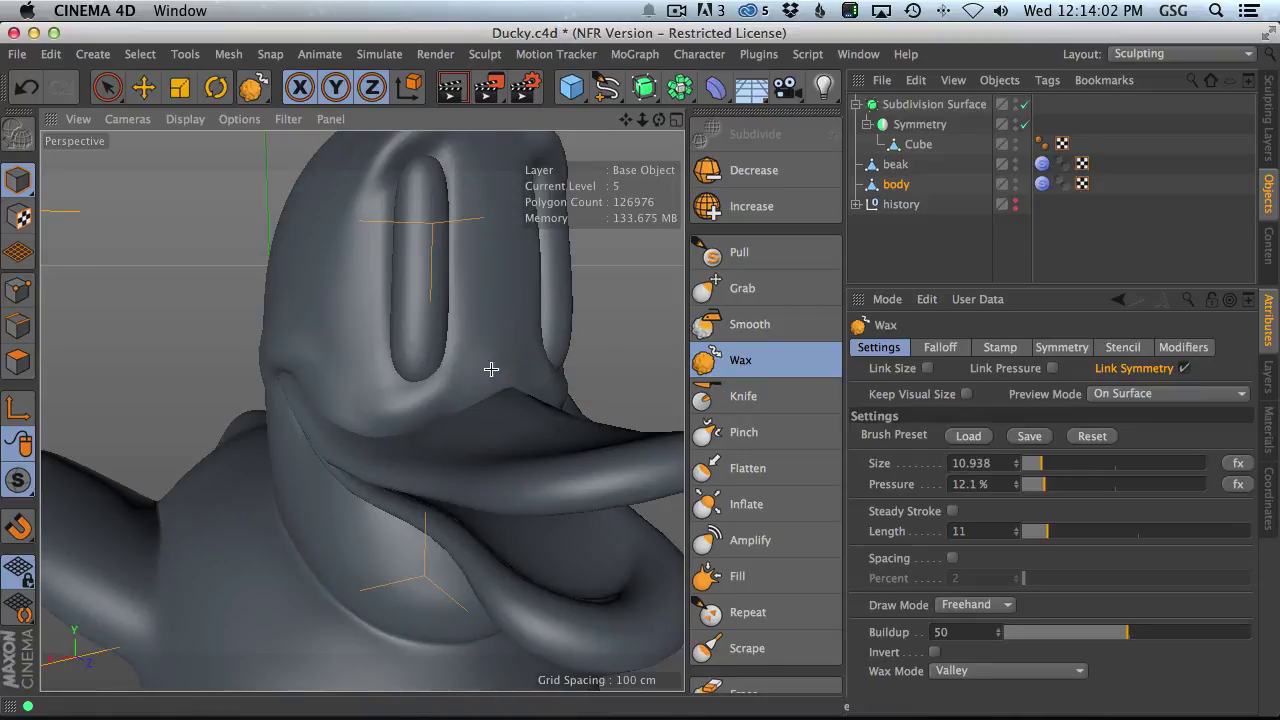
mouse_move(479, 385)
left_mouse_down("alt")
mouse_move(349, 360)
mouse_move(566, 397)
left_mouse_up("alt")
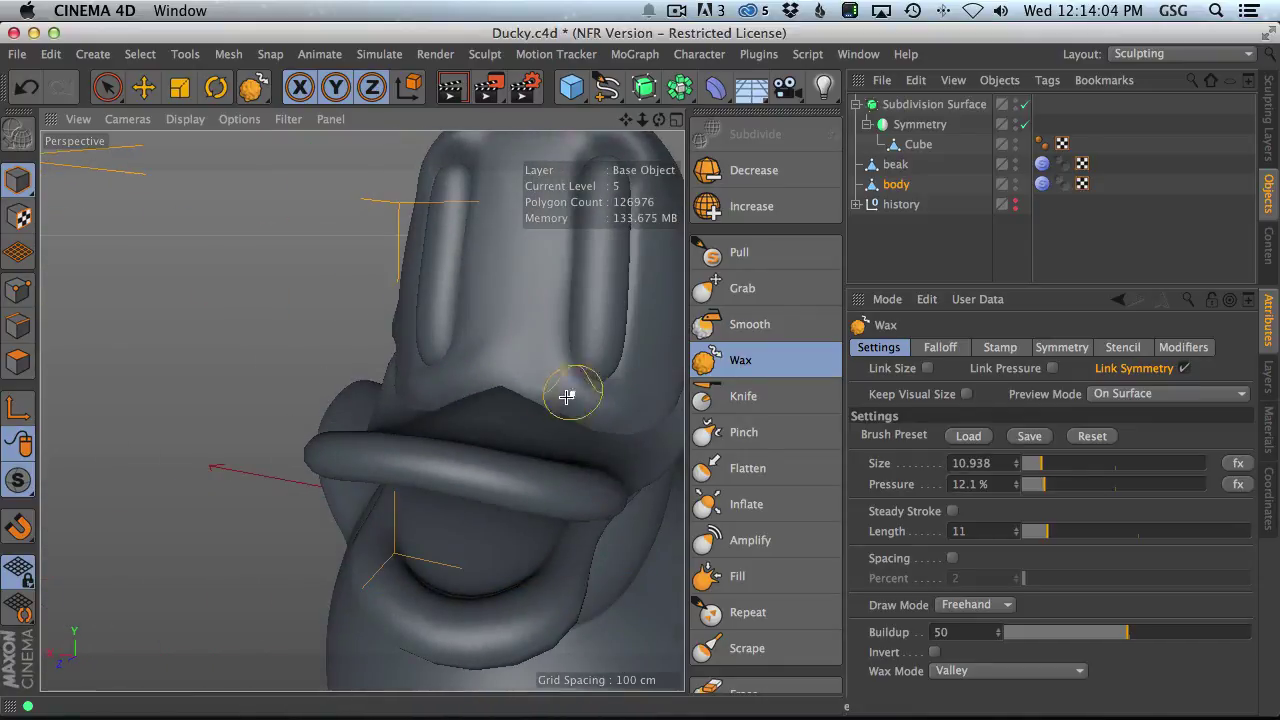
scroll(450, 340, "down", 5)
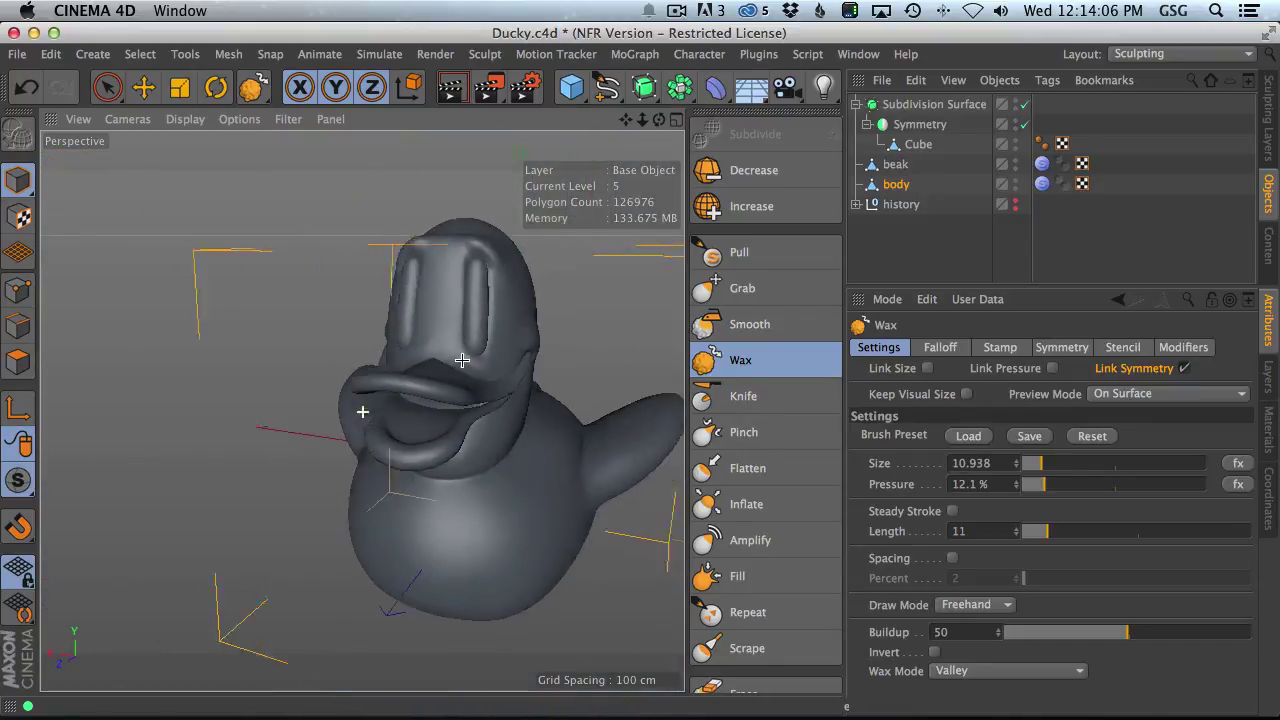
- Build up the body surface between the beak halves and around the cheek with the Wax brush at sizes 4.264 and 6.89
left_click_drag(363, 337, 423, 367, "alt")
scroll(522, 379, "up", 3)
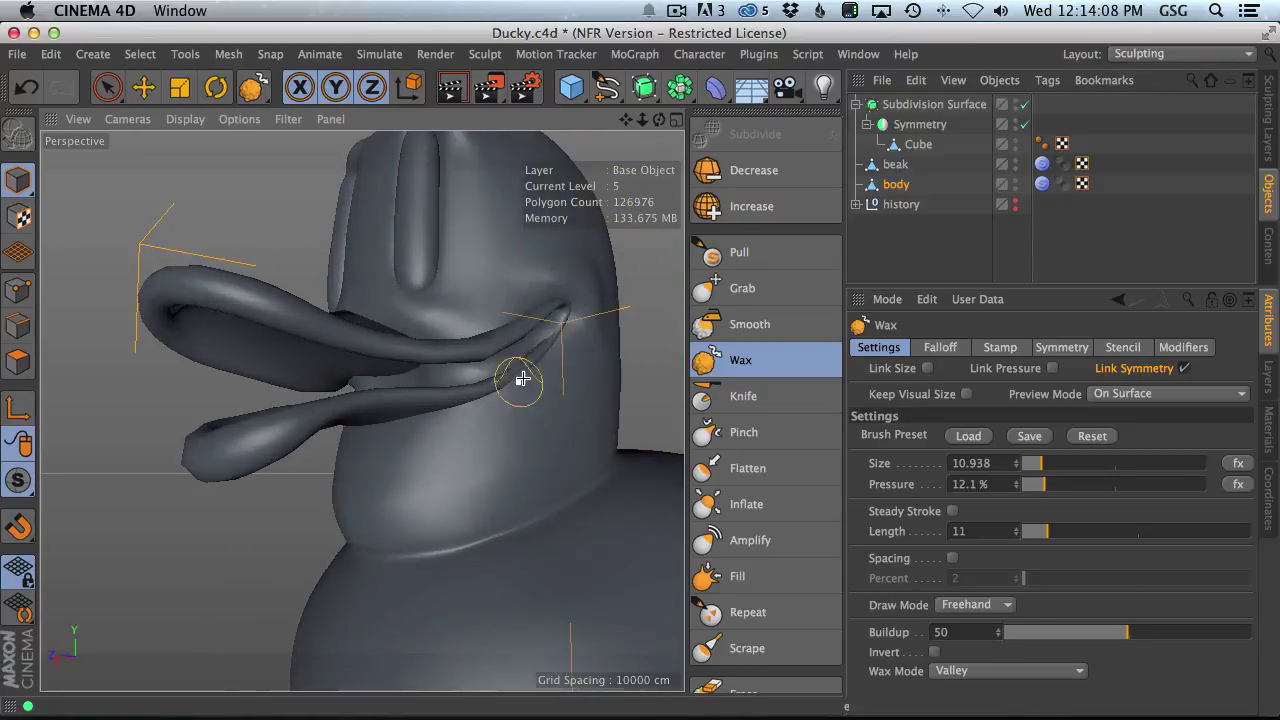
middle_click_drag(538, 326, 526, 323)
left_click_drag(526, 323, 558, 326, "alt")
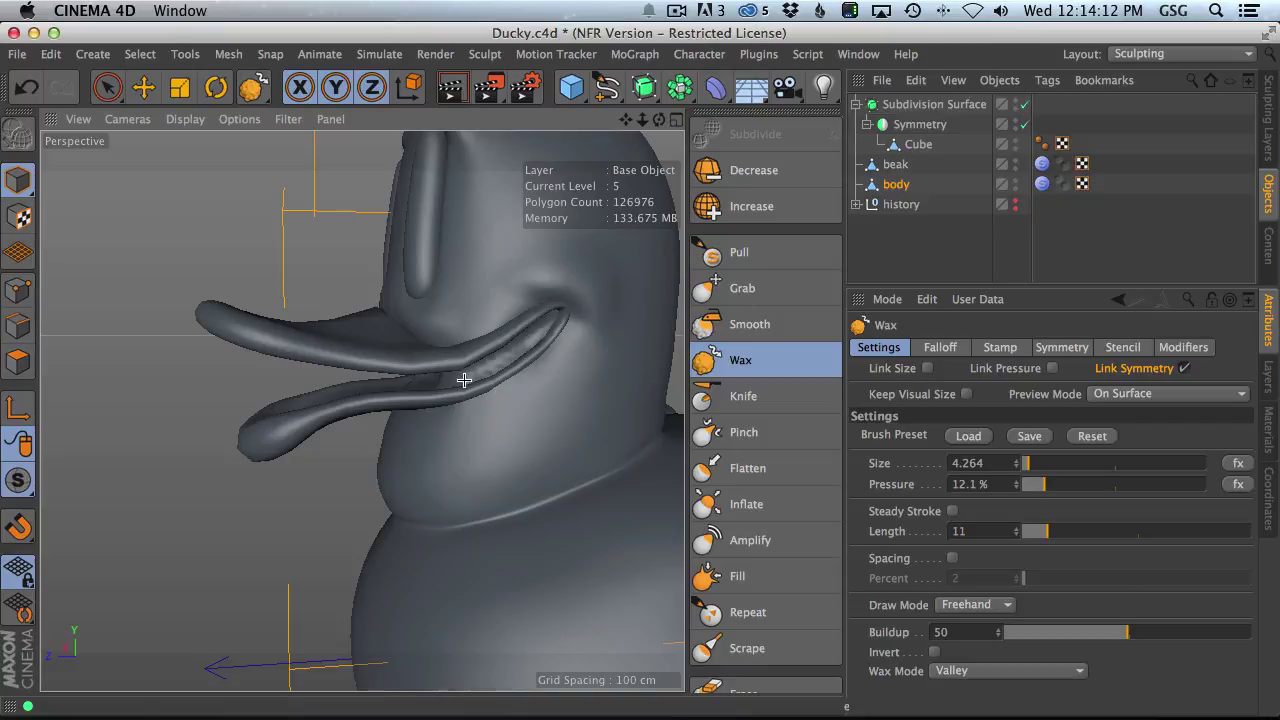
left_click_drag(419, 358, 345, 388, "alt")
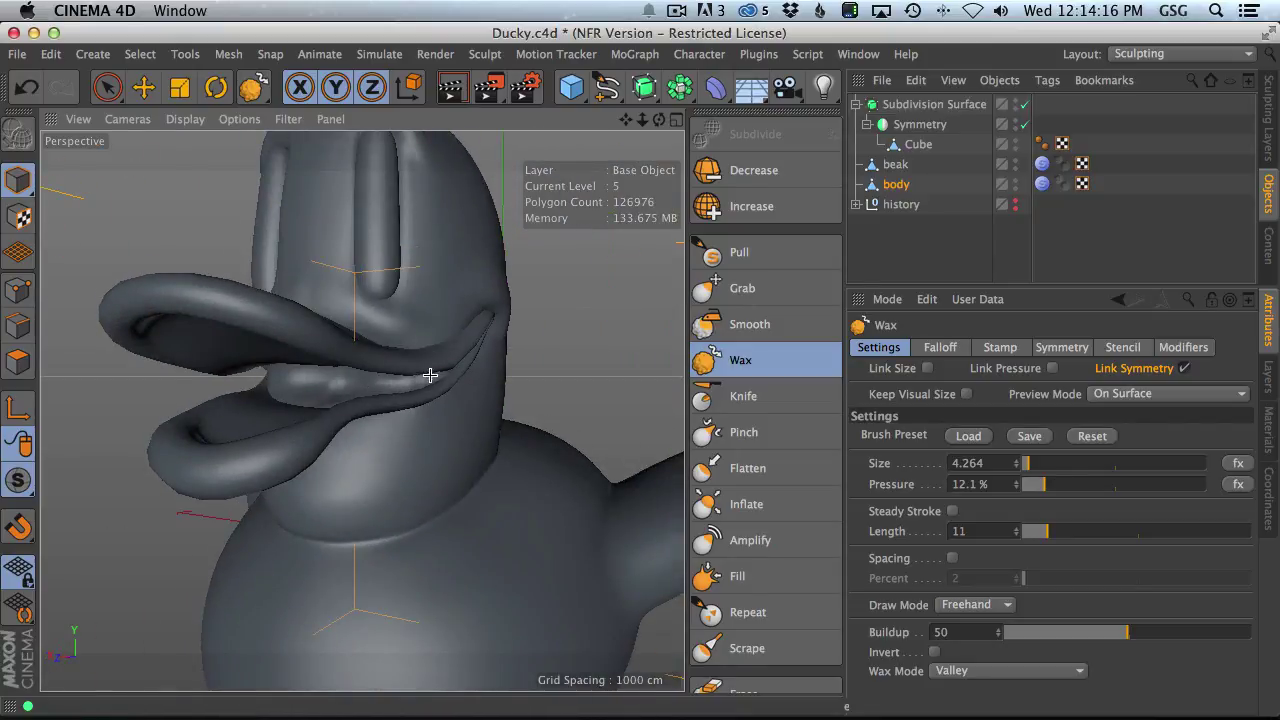
mouse_move(430, 375)
left_mouse_down("alt")
mouse_move(443, 346)
mouse_move(363, 331)
left_mouse_up("alt")
mouse_move(363, 331)
middle_mouse_down()
mouse_move(377, 309)
mouse_move(367, 320)
middle_mouse_up()
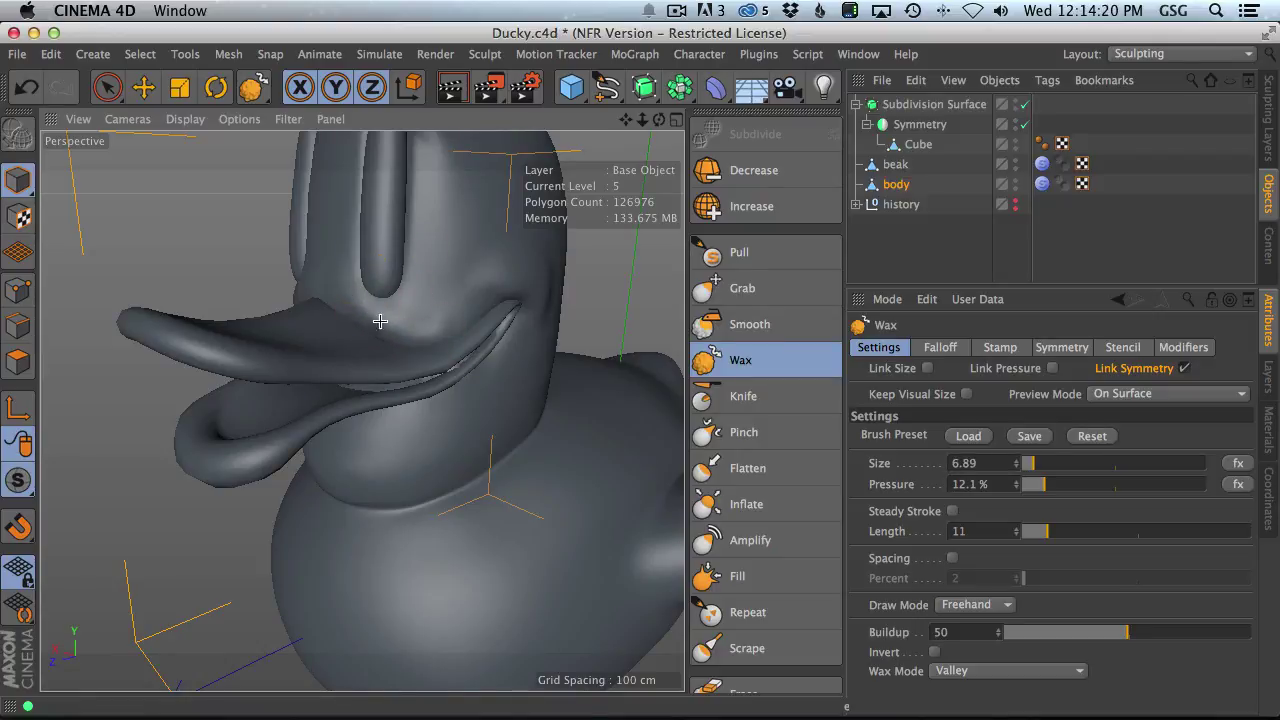
mouse_move(466, 310)
left_mouse_down("alt")
mouse_move(451, 280)
mouse_move(618, 284)
mouse_move(522, 336)
mouse_move(597, 383)
mouse_move(649, 391)
mouse_move(586, 325)
mouse_move(520, 365)
mouse_move(486, 408)
mouse_move(277, 403)
mouse_move(340, 395)
left_mouse_up("alt")
- Try the Inflate brush on the duck's head at size 151.266 and 7.1% pressure
left_click(763, 290)
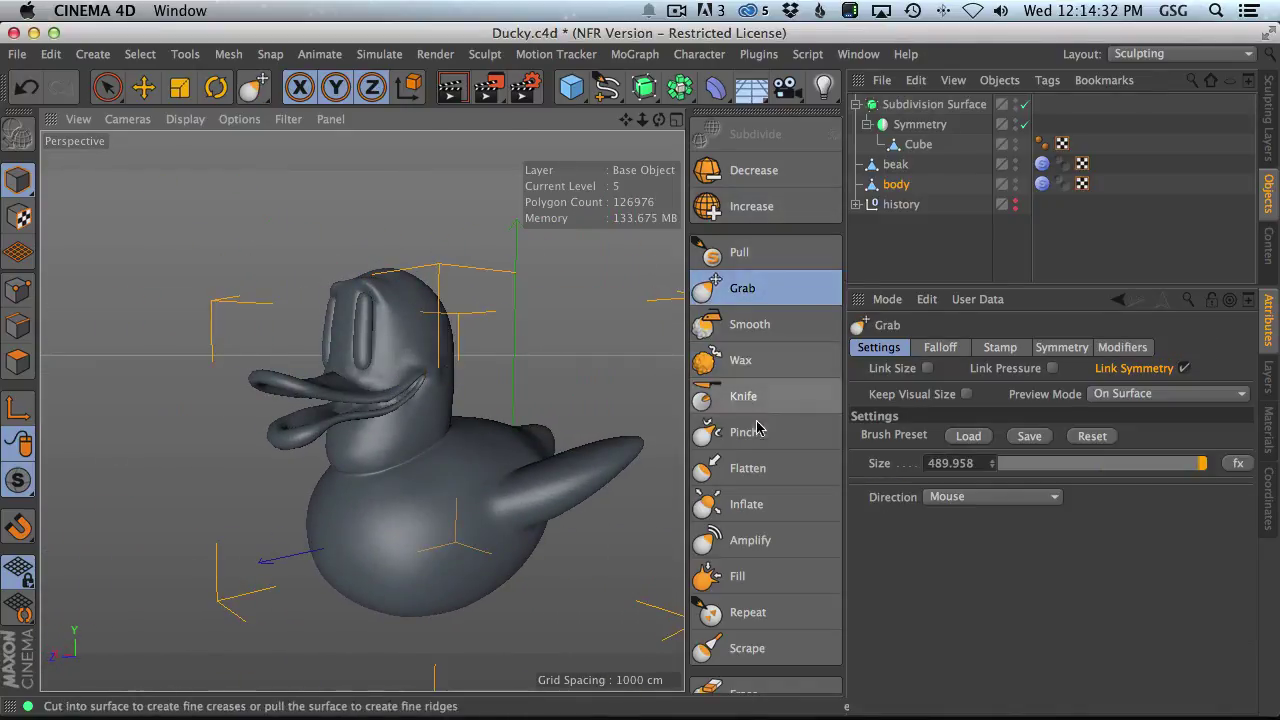
left_click(746, 504)
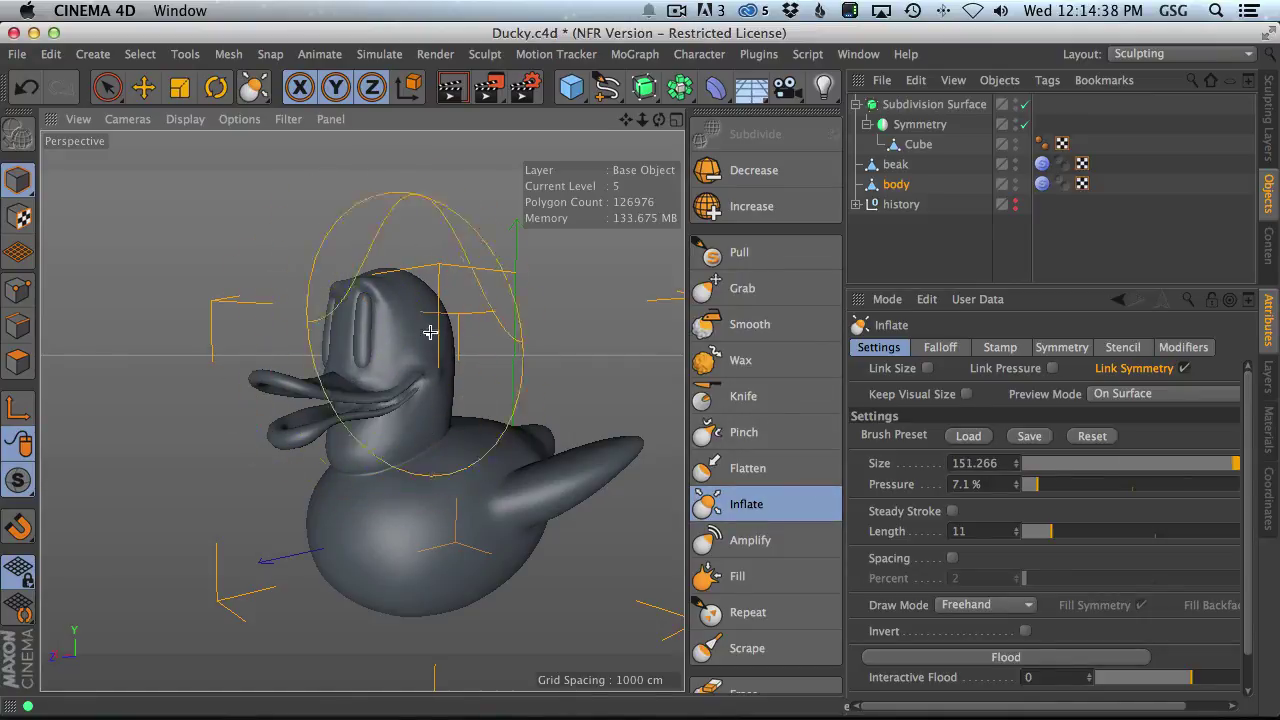
left_click_drag(437, 383, 324, 395, "alt")
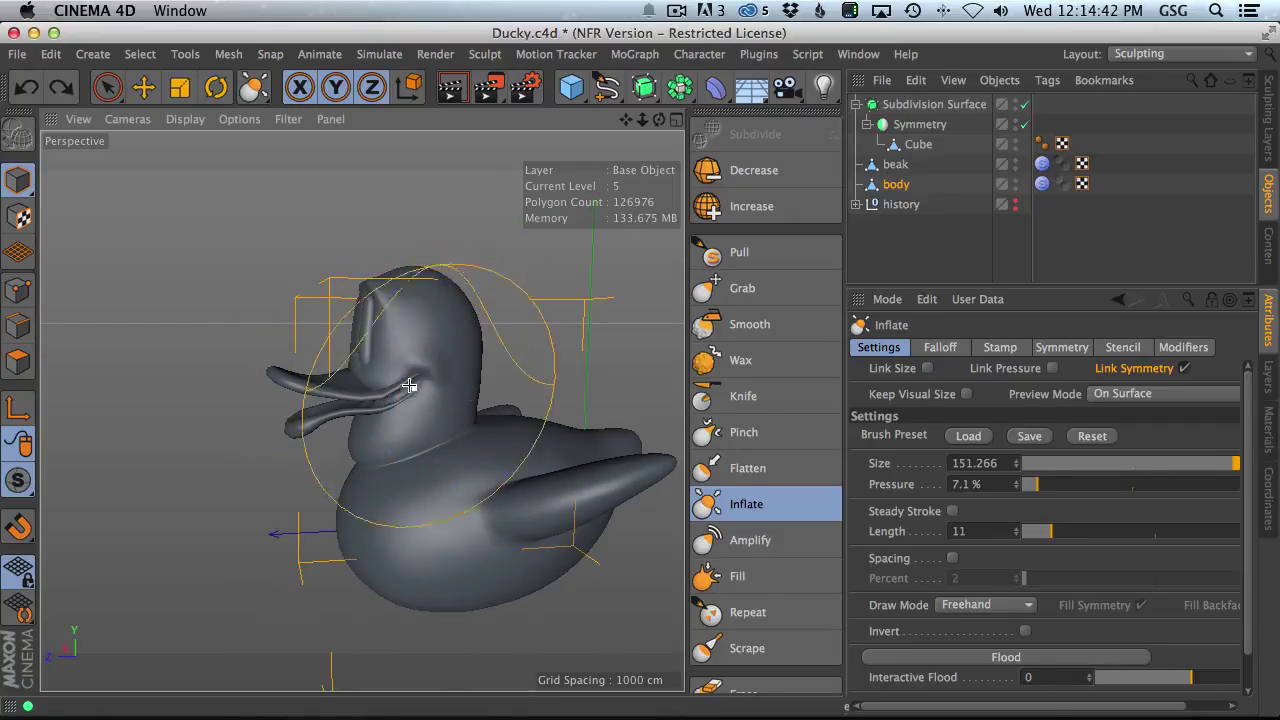
- Cut a crease into the body at the mouth corner with the Knife brush at size 14.238 and 20% pressure
scroll(491, 346, "up", 10)
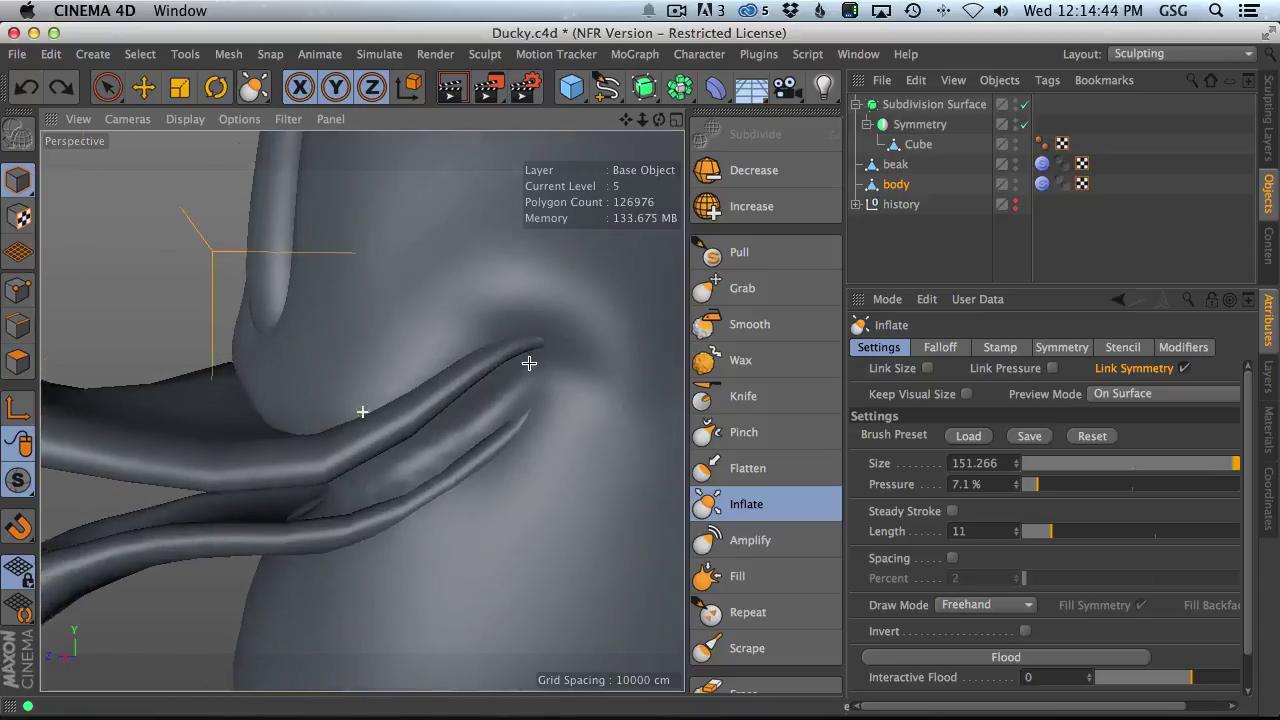
left_click_drag(529, 363, 440, 360, "alt")
left_click(743, 396)
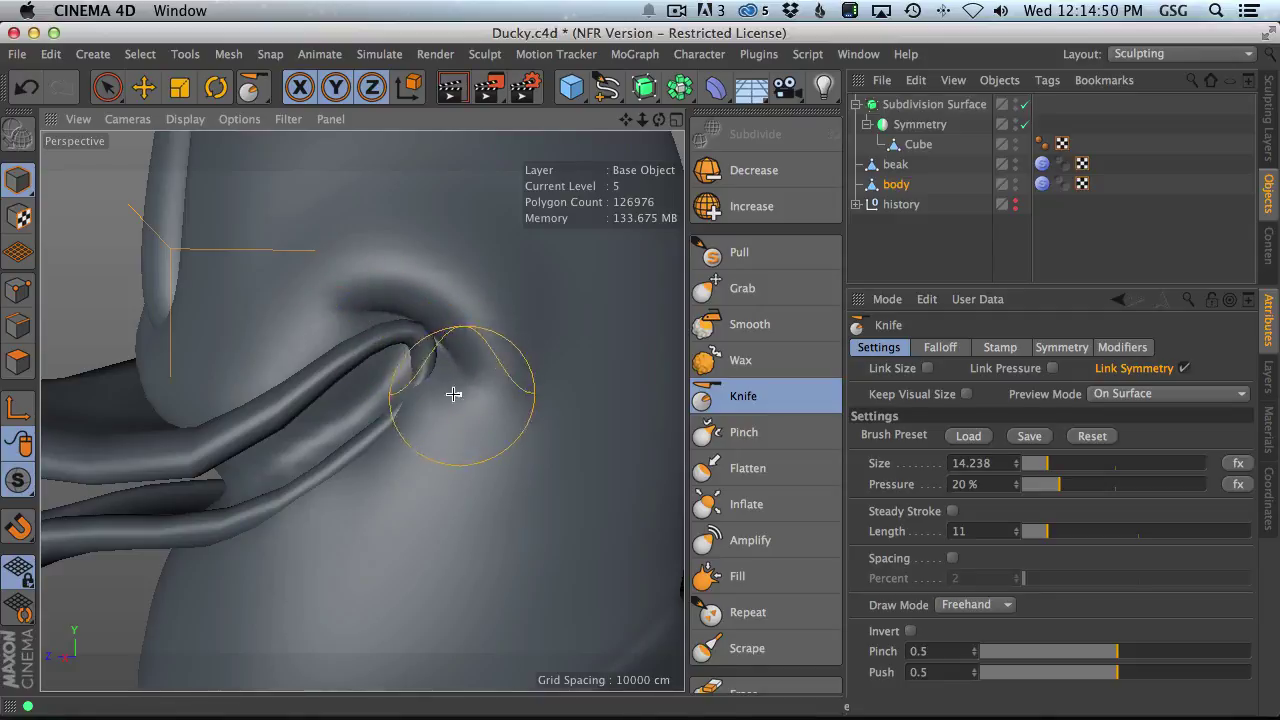
mouse_move(453, 394)
left_mouse_down("alt")
mouse_move(526, 354)
mouse_move(417, 337)
mouse_move(523, 317)
mouse_move(438, 340)
mouse_move(371, 328)
left_mouse_up("alt")
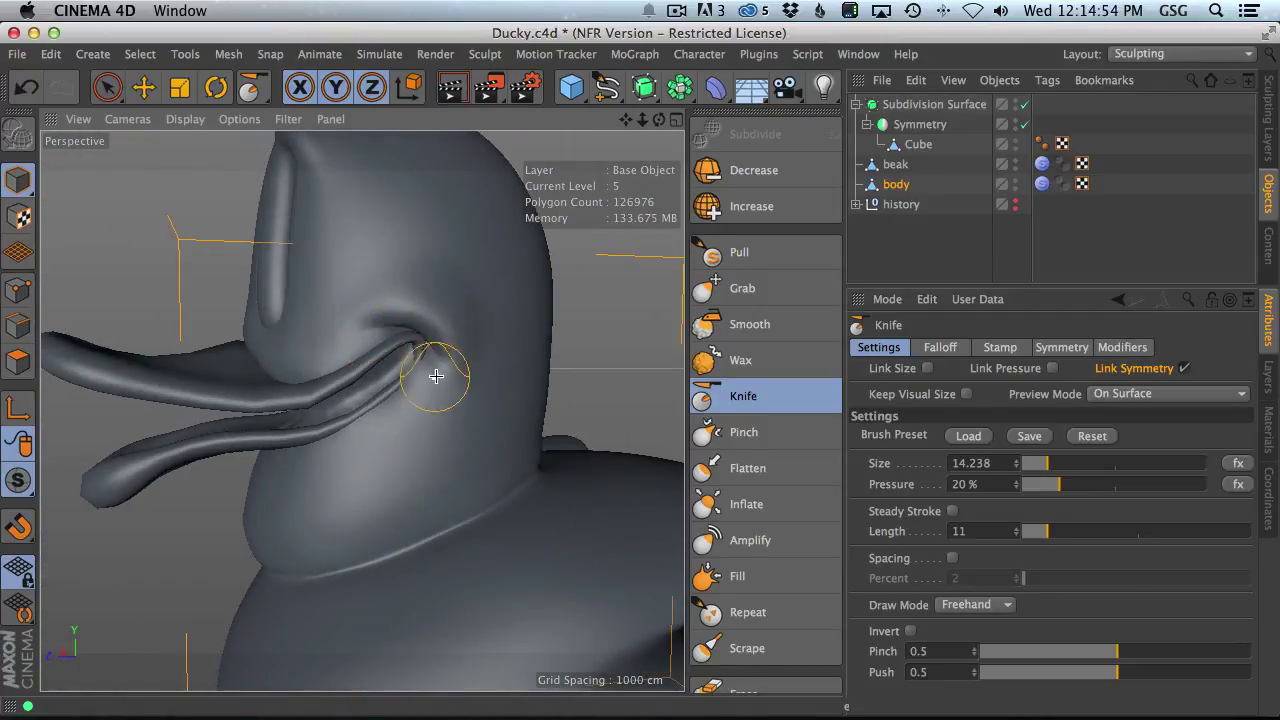
mouse_move(434, 387)
left_mouse_down("alt")
mouse_move(577, 346)
mouse_move(414, 357)
mouse_move(591, 320)
left_mouse_up("alt")
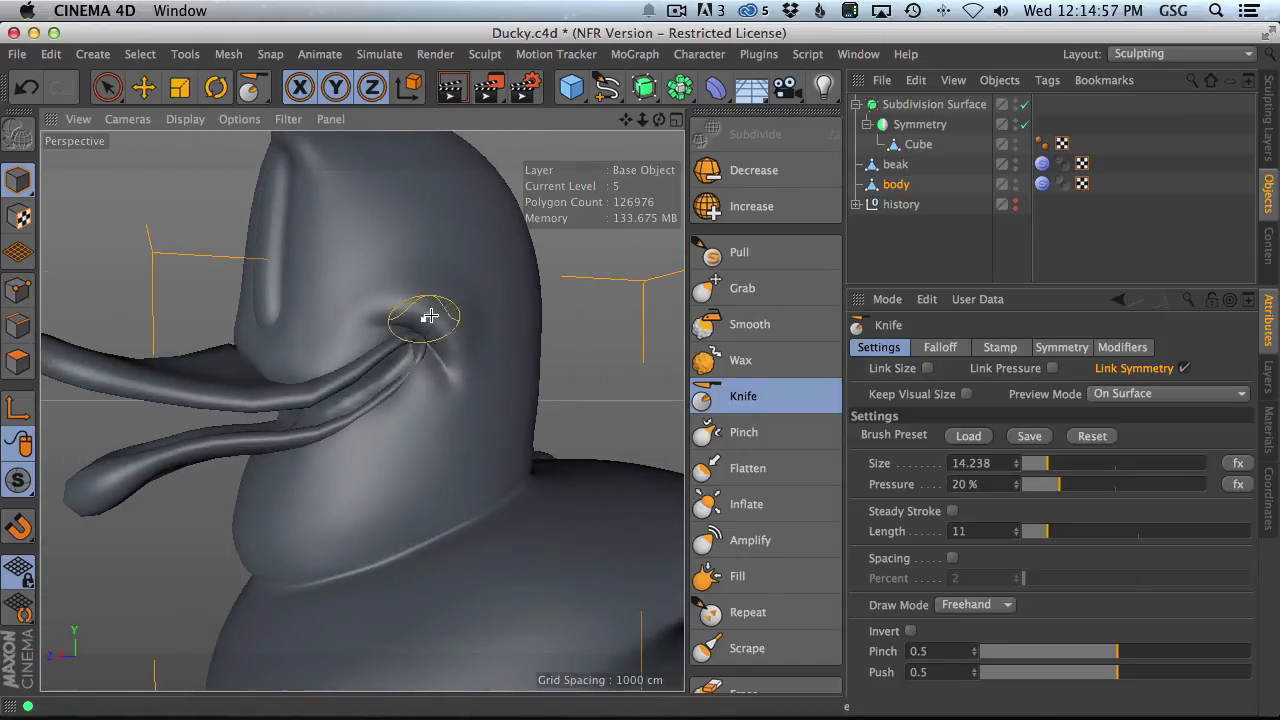
- Build up the cheek around the mouth corner with the Wax brush at size 6.89 and 12.1% pressure
left_click(738, 362)
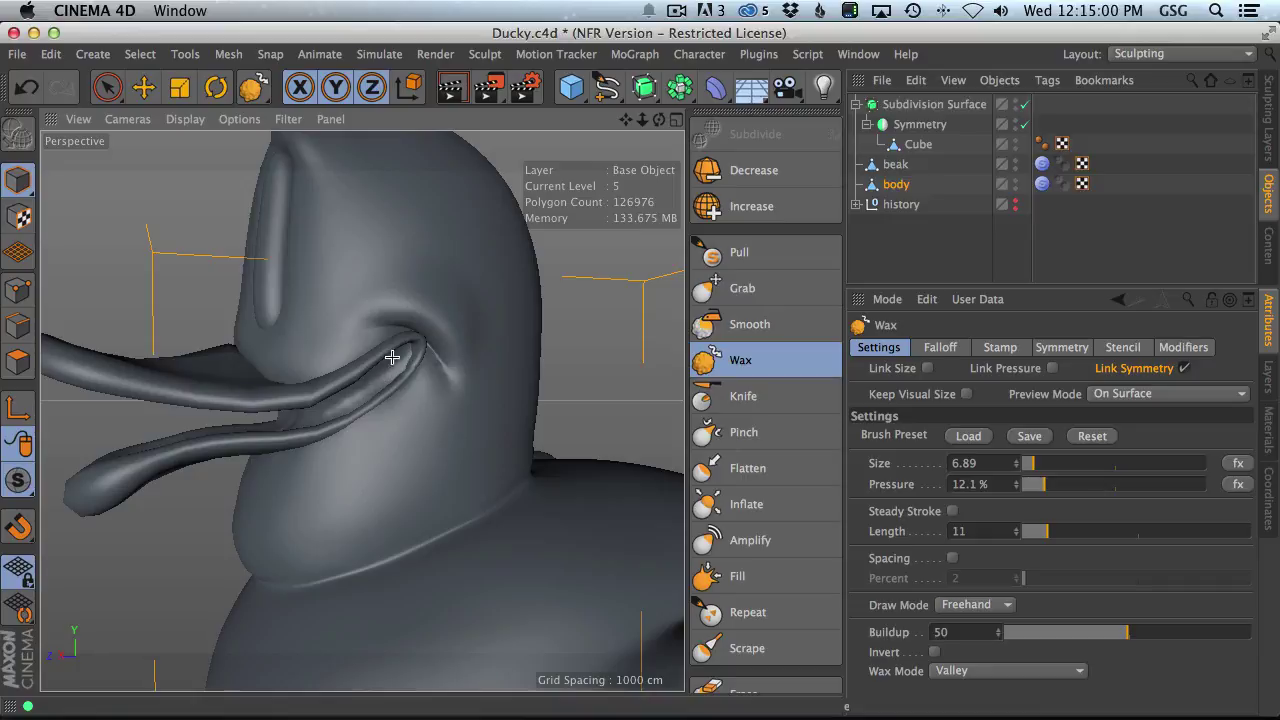
left_click_drag(338, 370, 306, 317, "alt")
scroll(351, 423, "up", 5)
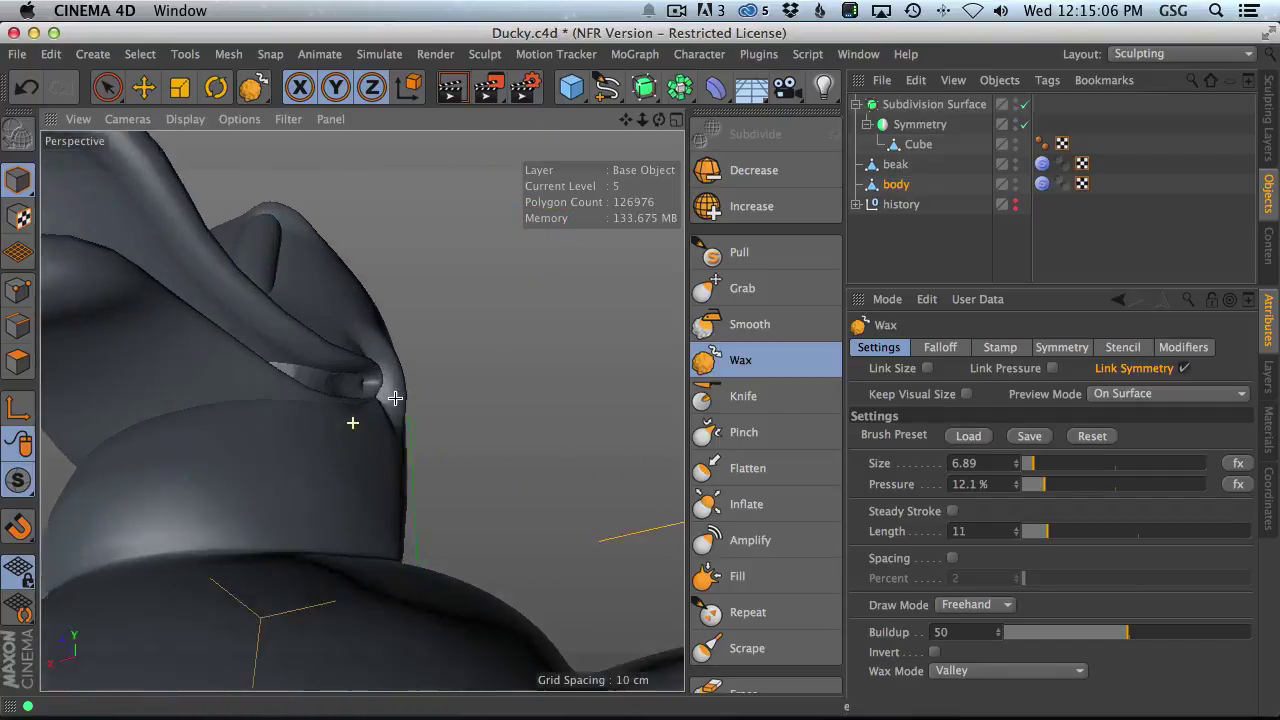
- Select the beak and try reshaping its mouth corner at sculpt level 2 with the Grab brush at size 83.591
left_click(385, 410)
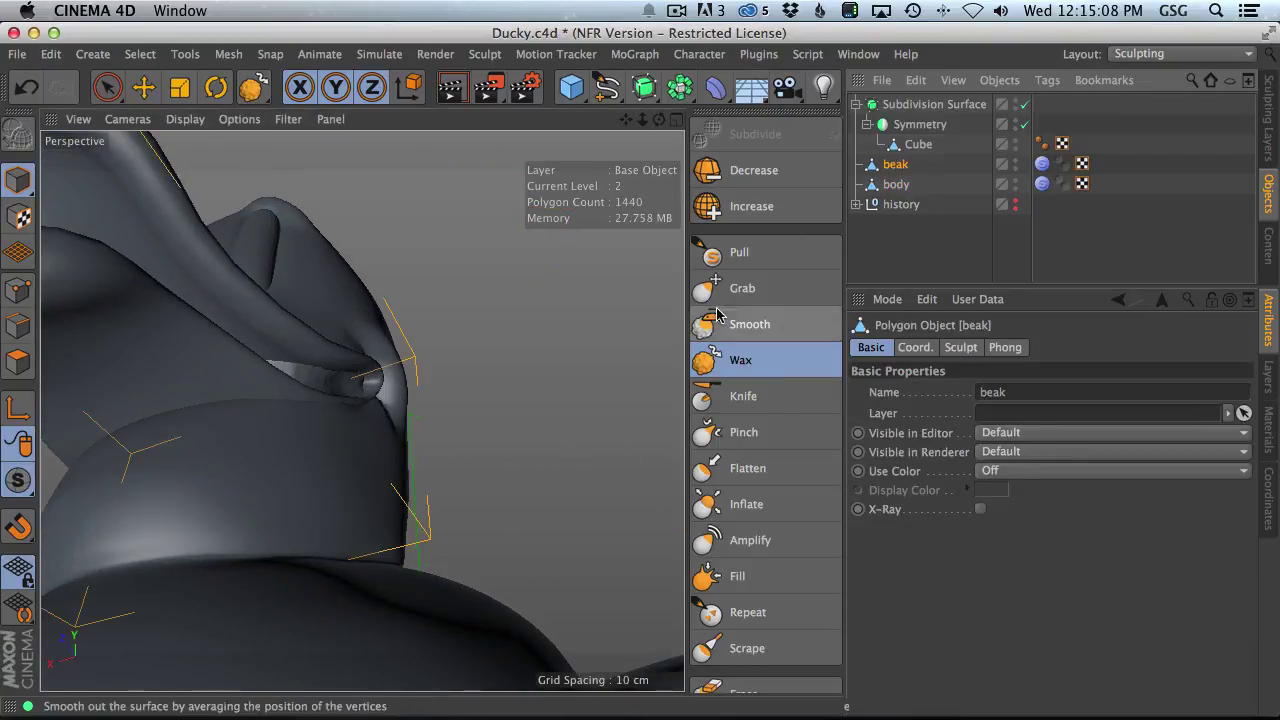
left_click(740, 288)
mouse_move(350, 398)
middle_mouse_down()
mouse_move(255, 436)
mouse_move(224, 431)
middle_mouse_up()
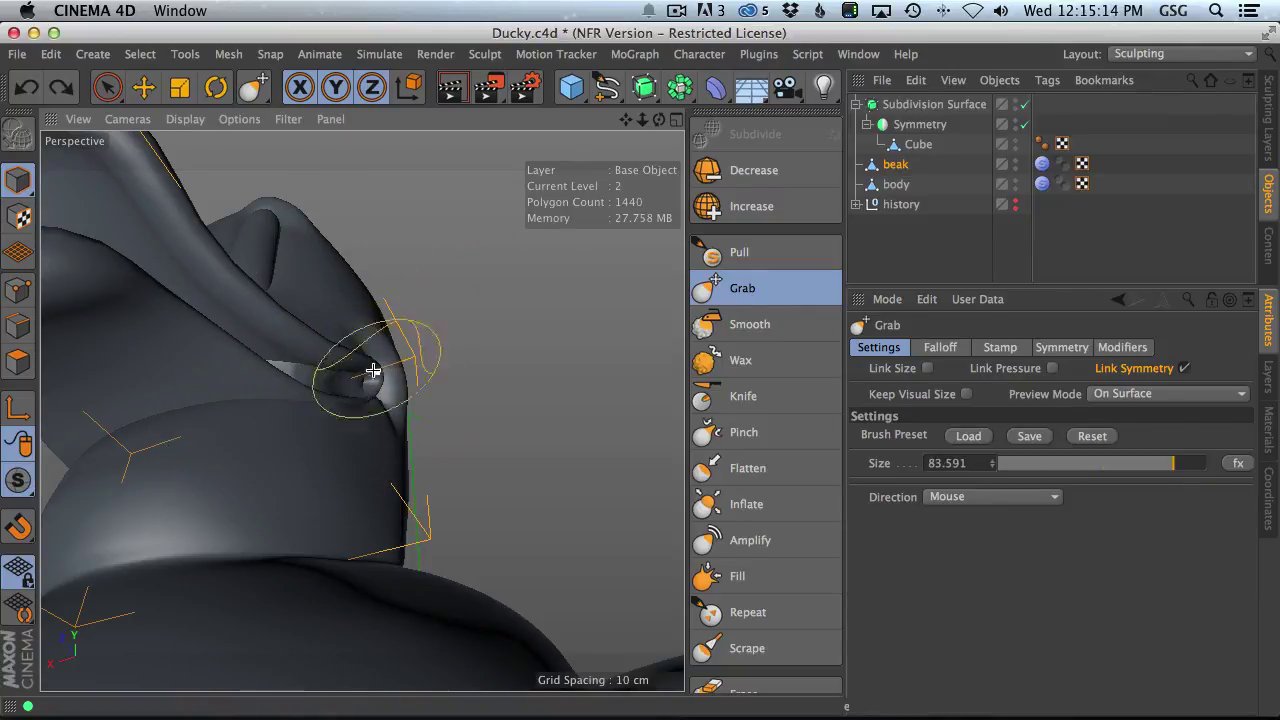
left_click_drag(358, 379, 320, 400, "alt")
right_click_drag(363, 391, 414, 374, "alt")
left_click_drag(414, 374, 565, 311, "alt")
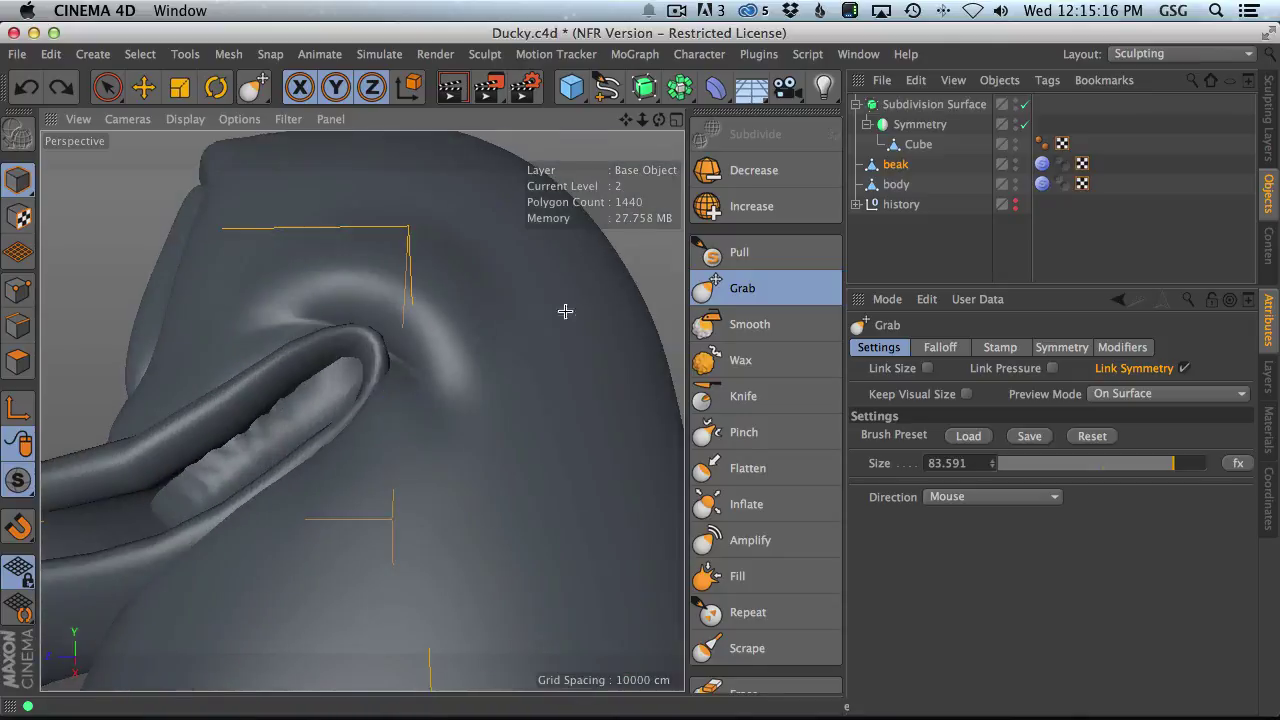
- Lower the beak to sculpt level 1 and adjust its mouth corner with the Grab brush at size 83.591
left_click(729, 168)
left_click_drag(380, 400, 272, 479, "alt")
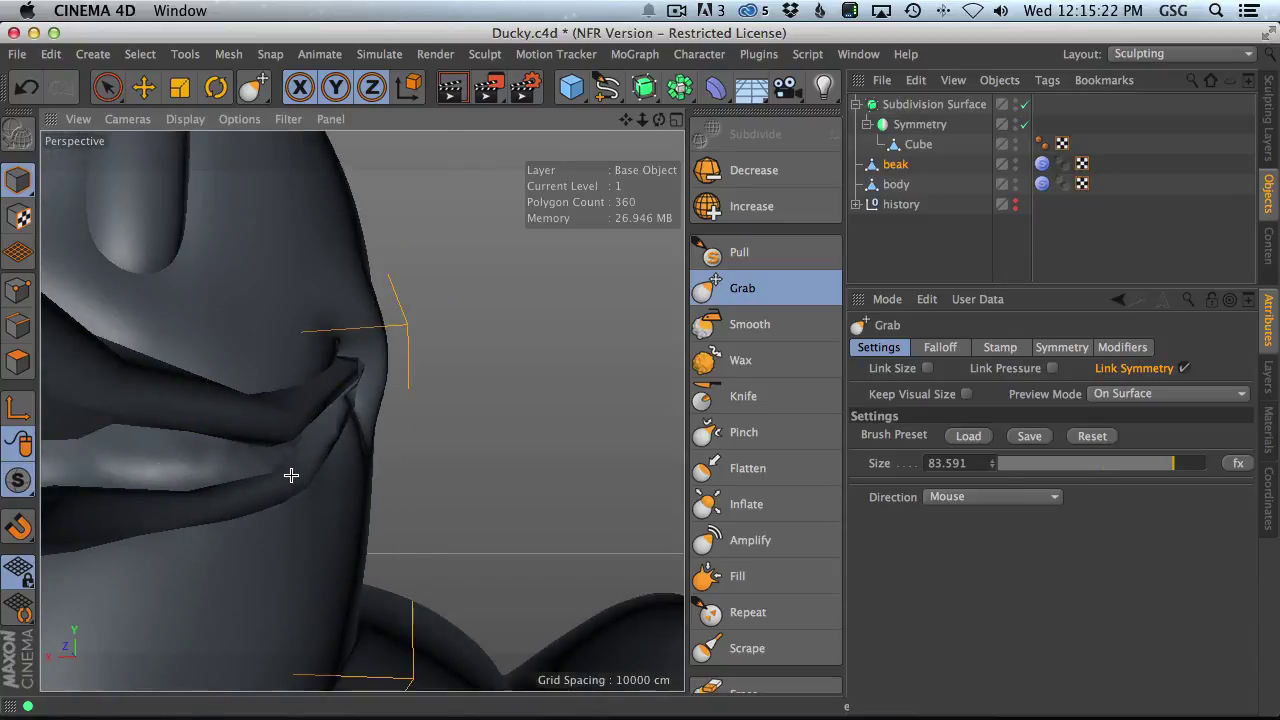
right_click_drag(356, 408, 266, 434, "alt")
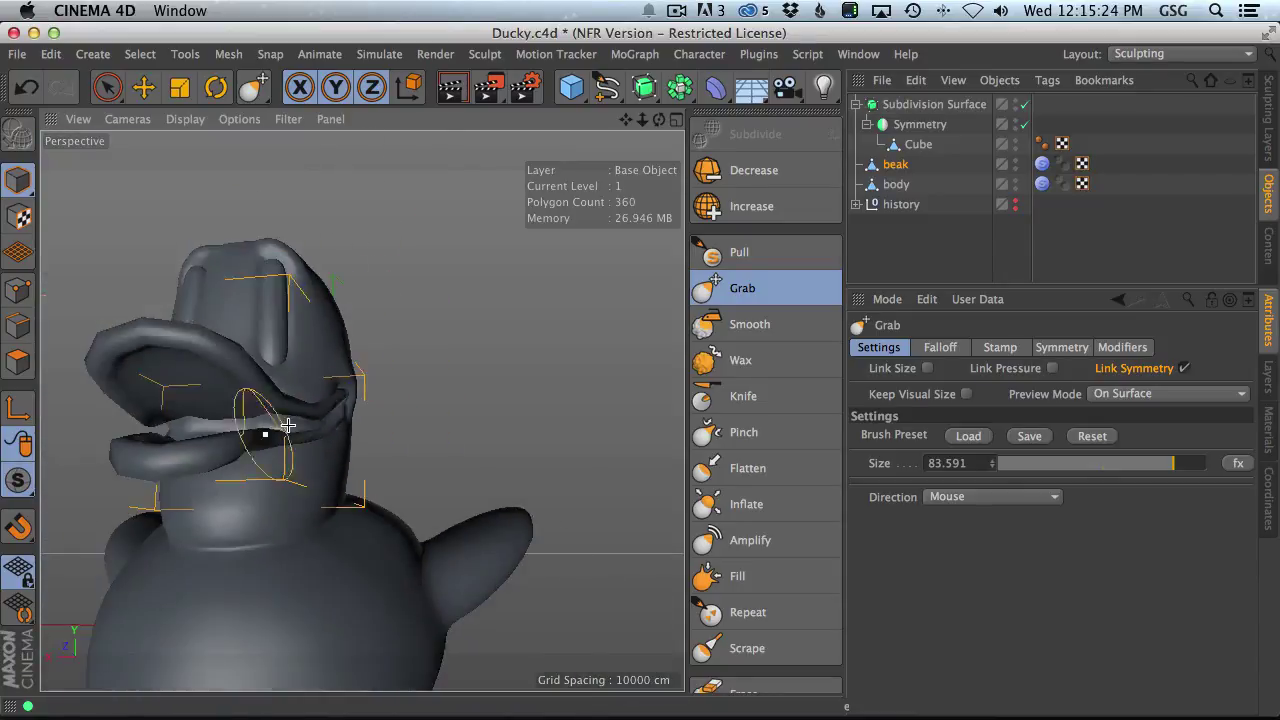
left_click_drag(331, 417, 246, 469, "alt")
right_click_drag(356, 390, 469, 341, "alt")
left_click_drag(469, 341, 271, 371, "alt")
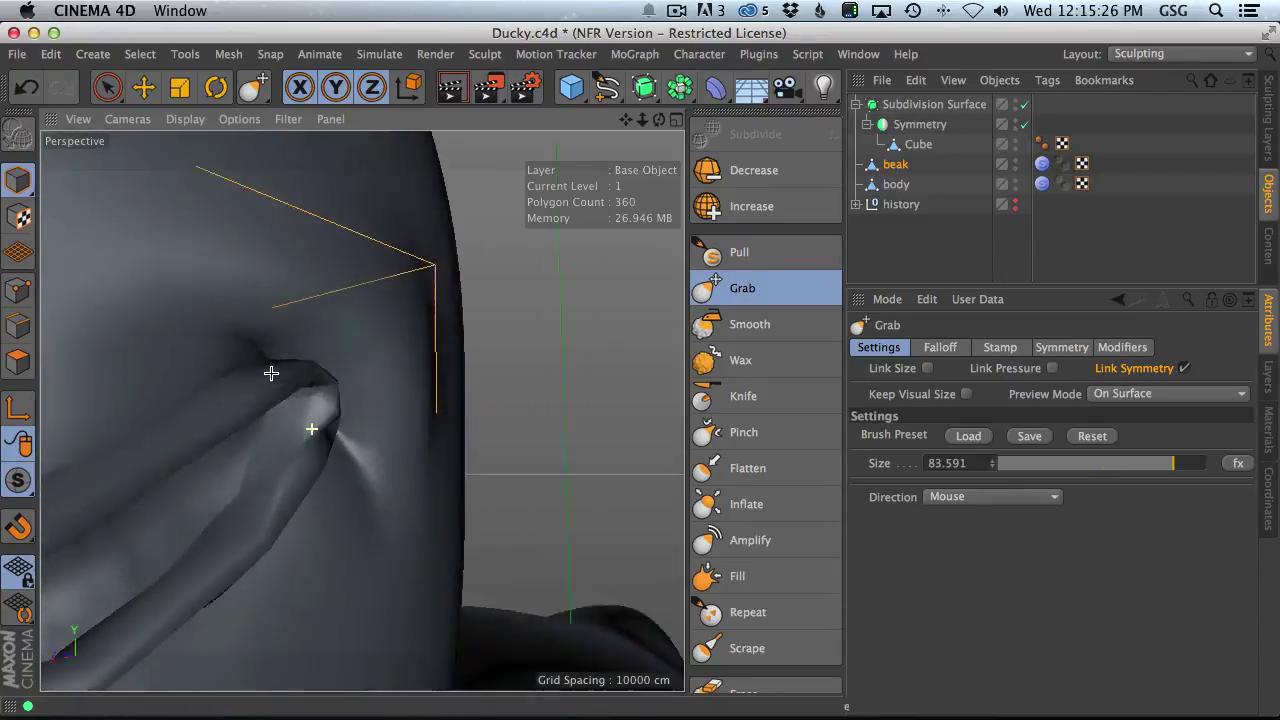
- Thicken the beak's mouth corner with the Inflate brush at size 83.633 and 12.1% pressure
left_click(760, 500)
mouse_move(317, 428)
middle_mouse_down()
mouse_move(286, 404)
mouse_move(242, 438)
middle_mouse_up()
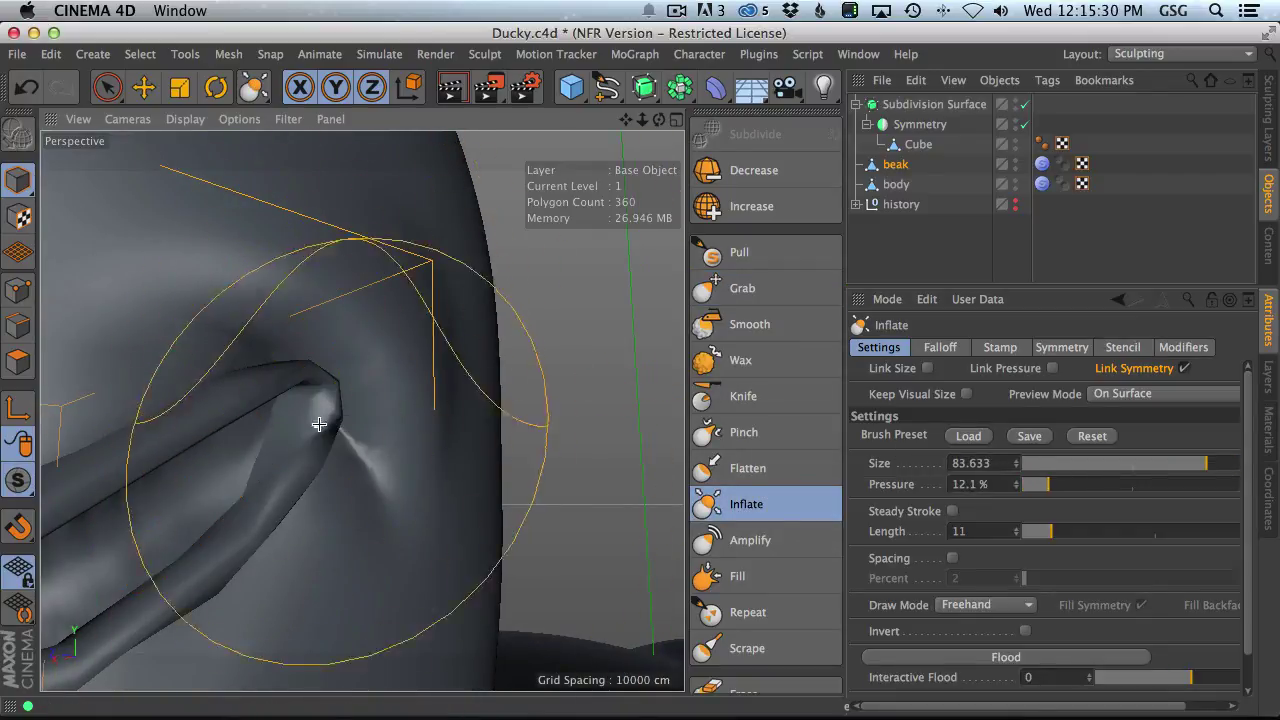
mouse_move(321, 441)
left_mouse_down("alt")
mouse_move(284, 425)
mouse_move(320, 430)
mouse_move(323, 471)
mouse_move(329, 409)
mouse_move(282, 361)
mouse_move(266, 289)
left_mouse_up("alt")
right_click_drag(334, 423, 369, 417, "alt")
left_click_drag(311, 434, 449, 486, "alt")
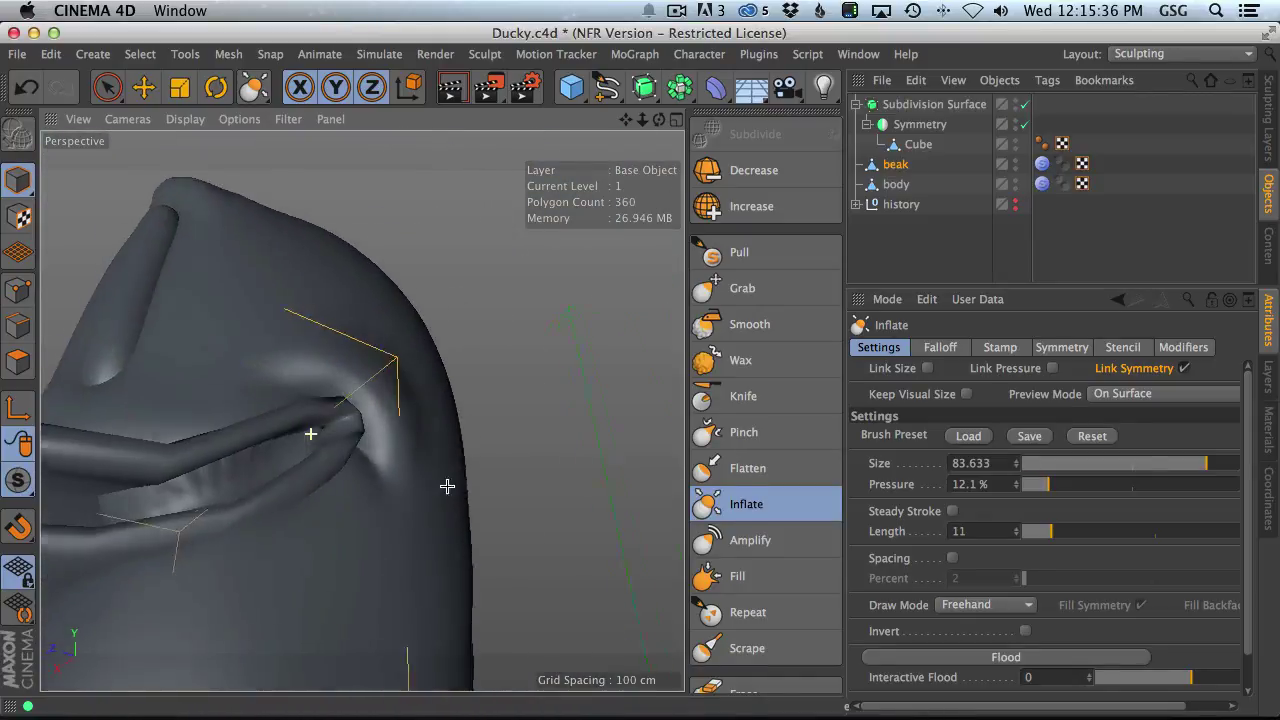
- Display the mesh edges on the beak's mouth corner with Gouraud Shading (Lines)
right_click_drag(328, 448, 394, 414, "alt")
left_click_drag(394, 414, 264, 308, "alt")
left_click(185, 119)
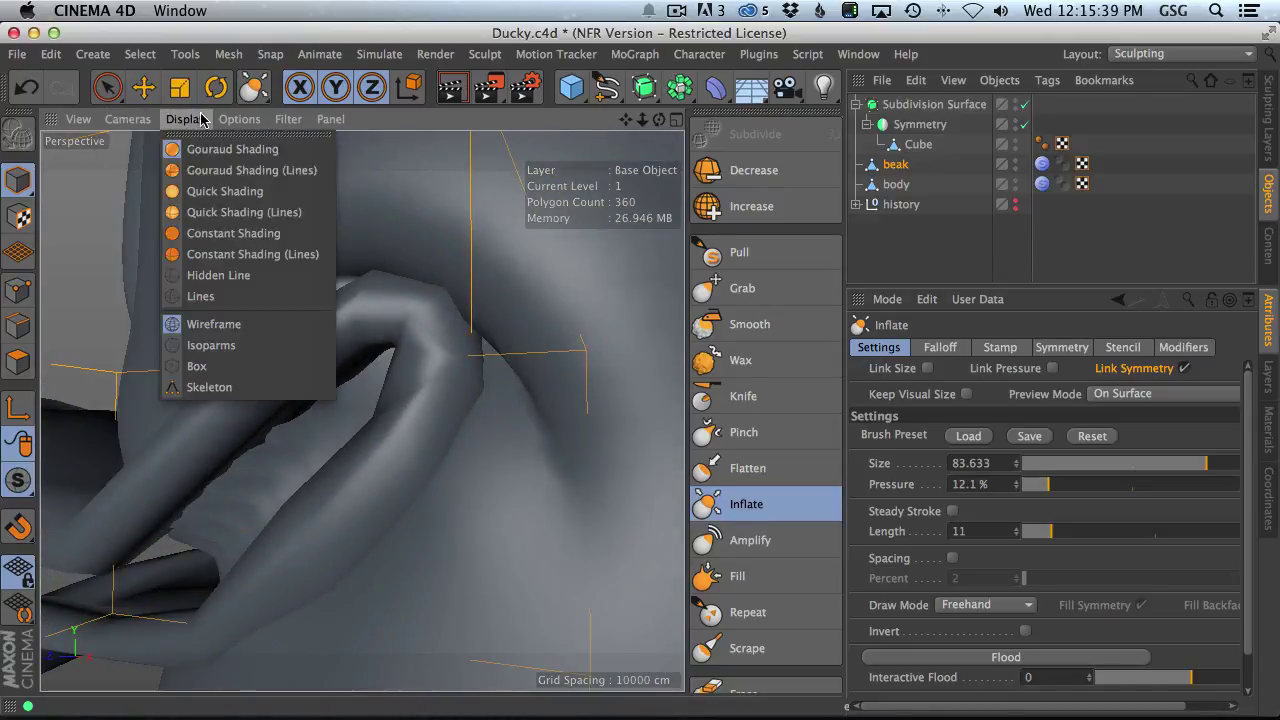
left_click(214, 166)
scroll(485, 400, "up", 5)
mouse_move(486, 400)
left_mouse_down("alt")
mouse_move(431, 380)
mouse_move(479, 418)
mouse_move(437, 440)
mouse_move(500, 380)
left_mouse_up("alt")
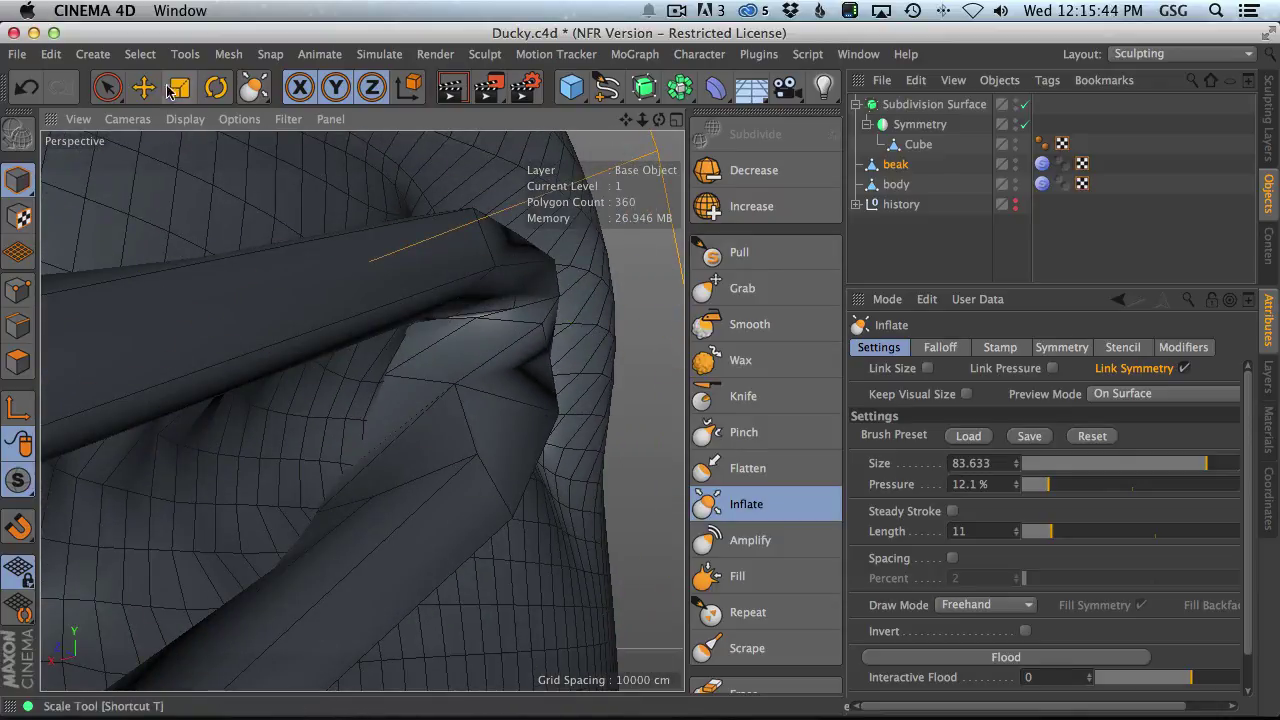
- Reshape the beak's mouth corner at sculpt level 1 with the Grab brush at size 24.783
left_click(742, 288)
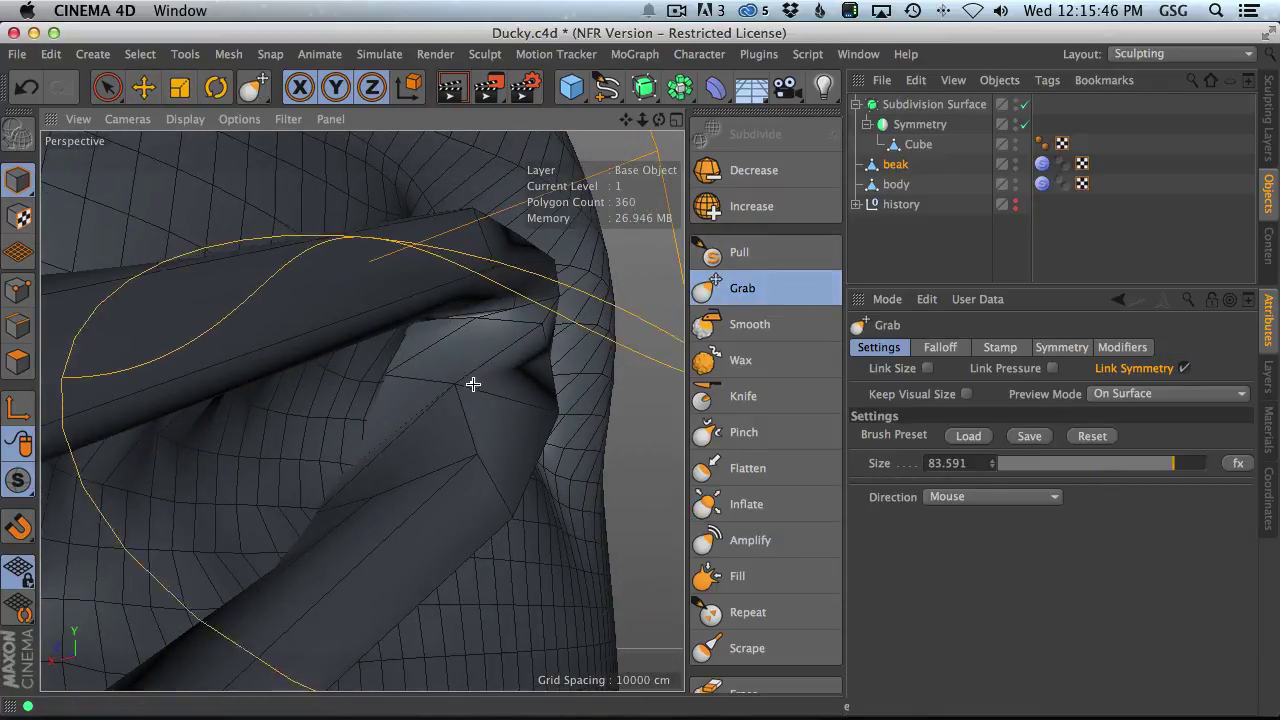
middle_click_drag(290, 461, 518, 391)
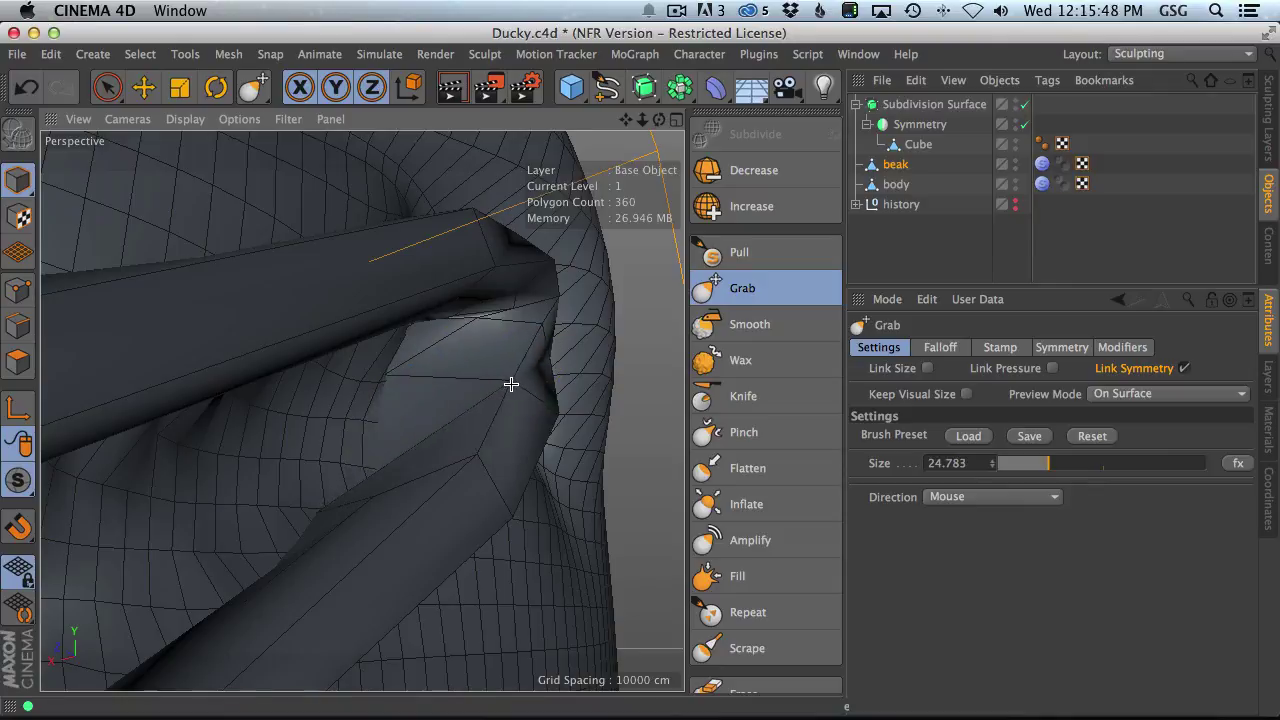
left_click_drag(509, 381, 353, 457, "alt")
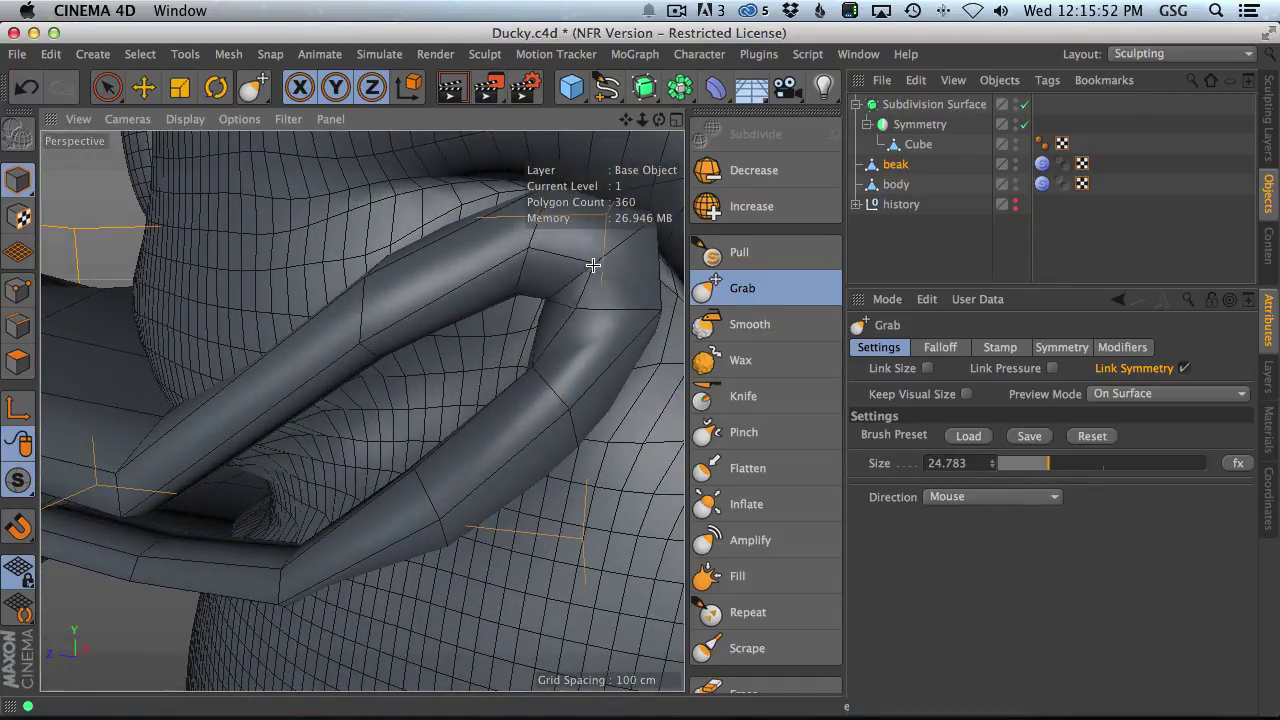
mouse_move(597, 263)
left_mouse_down("alt")
mouse_move(508, 363)
mouse_move(526, 374)
mouse_move(574, 346)
mouse_move(537, 364)
left_mouse_up("alt")
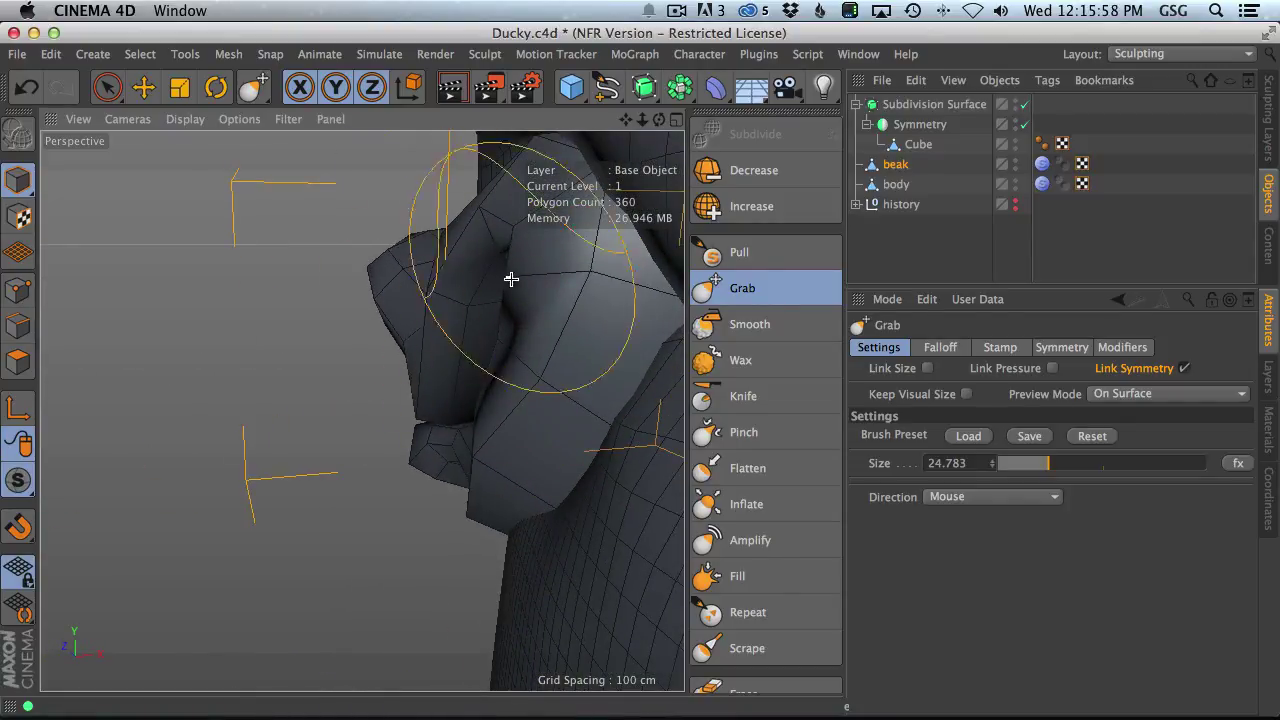
mouse_move(501, 376)
left_mouse_down("alt")
mouse_move(551, 443)
mouse_move(484, 413)
left_mouse_up("alt")
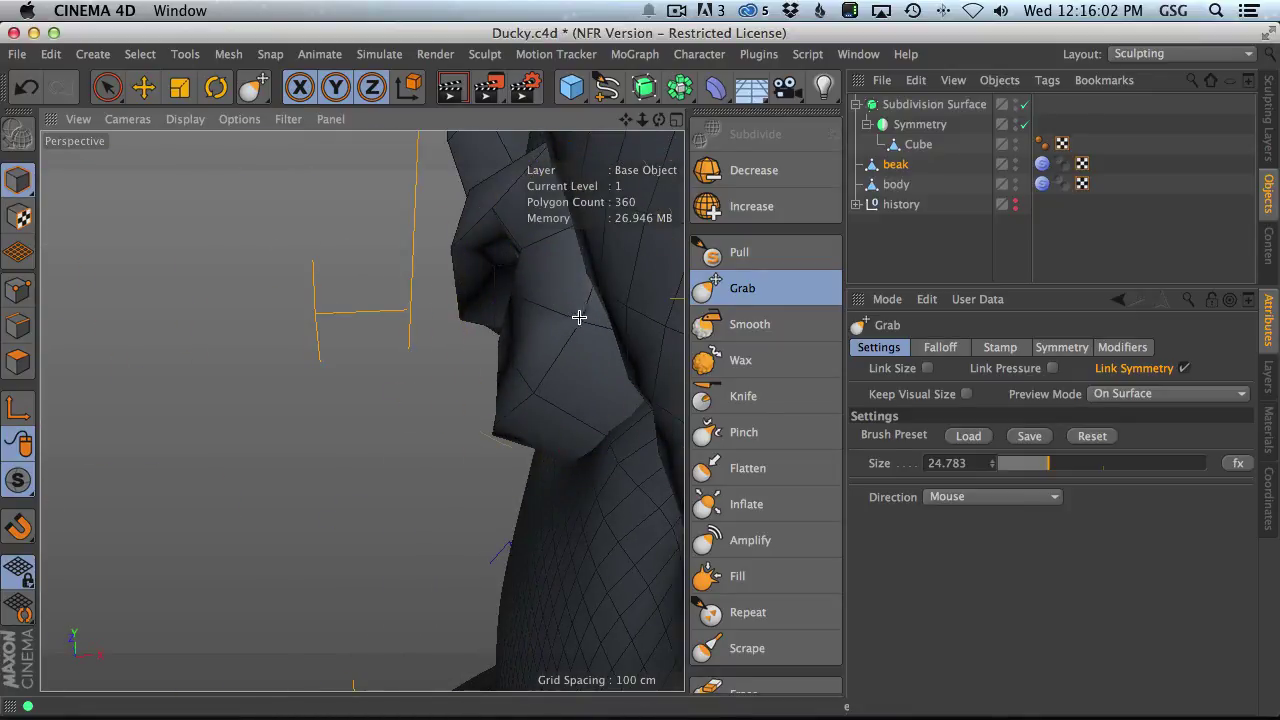
- Raise the beak to sculpt level 3
left_click(766, 206)
left_click(766, 206)
scroll(640, 320, "up", 5)
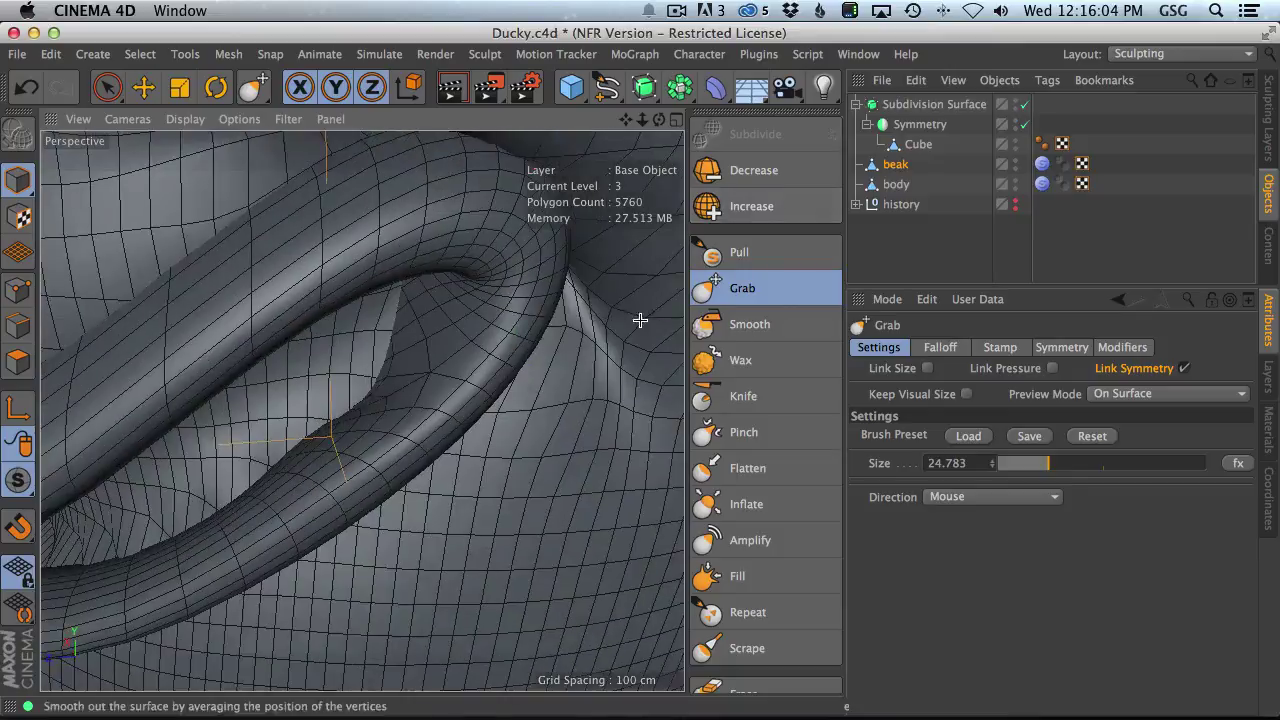
- Examine the smoothed mouth corner, the beak and the whole duck from several sides
right_click_drag(640, 320, 463, 363, "alt")
left_click_drag(463, 363, 477, 291, "alt")
right_click_drag(463, 361, 400, 400, "alt")
left_click_drag(423, 386, 560, 377, "alt")
right_click_drag(363, 414, 600, 370, "alt")
middle_click_drag(633, 291, 416, 353, "alt")
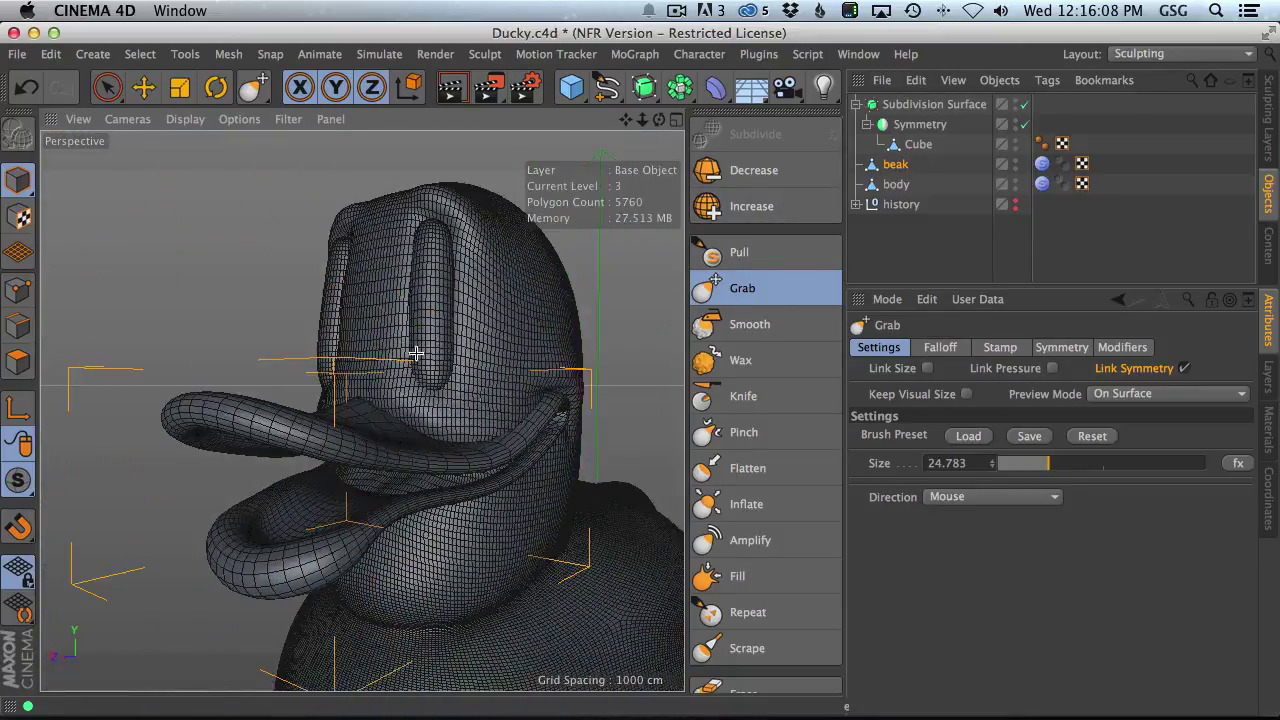
left_click_drag(416, 353, 360, 420, "alt")
right_click_drag(360, 420, 407, 430, "alt")
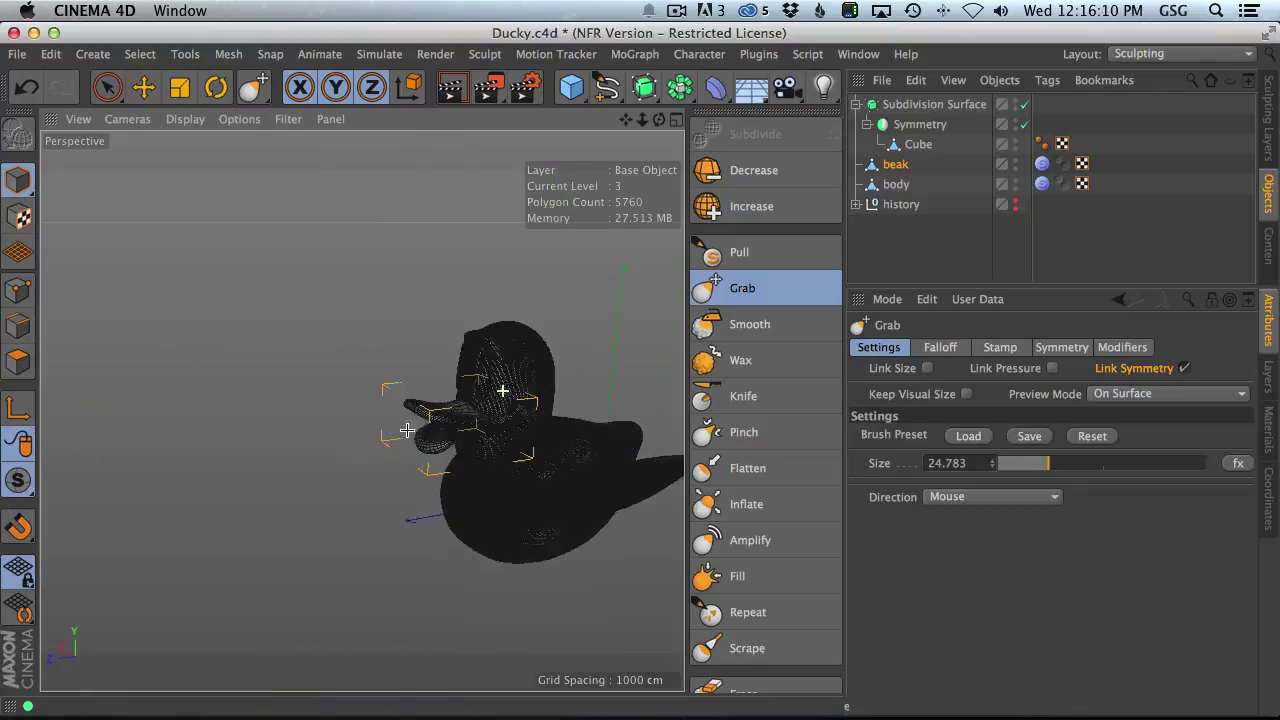
middle_click_drag(541, 425, 440, 411, "alt")
left_click_drag(417, 377, 500, 372, "alt")
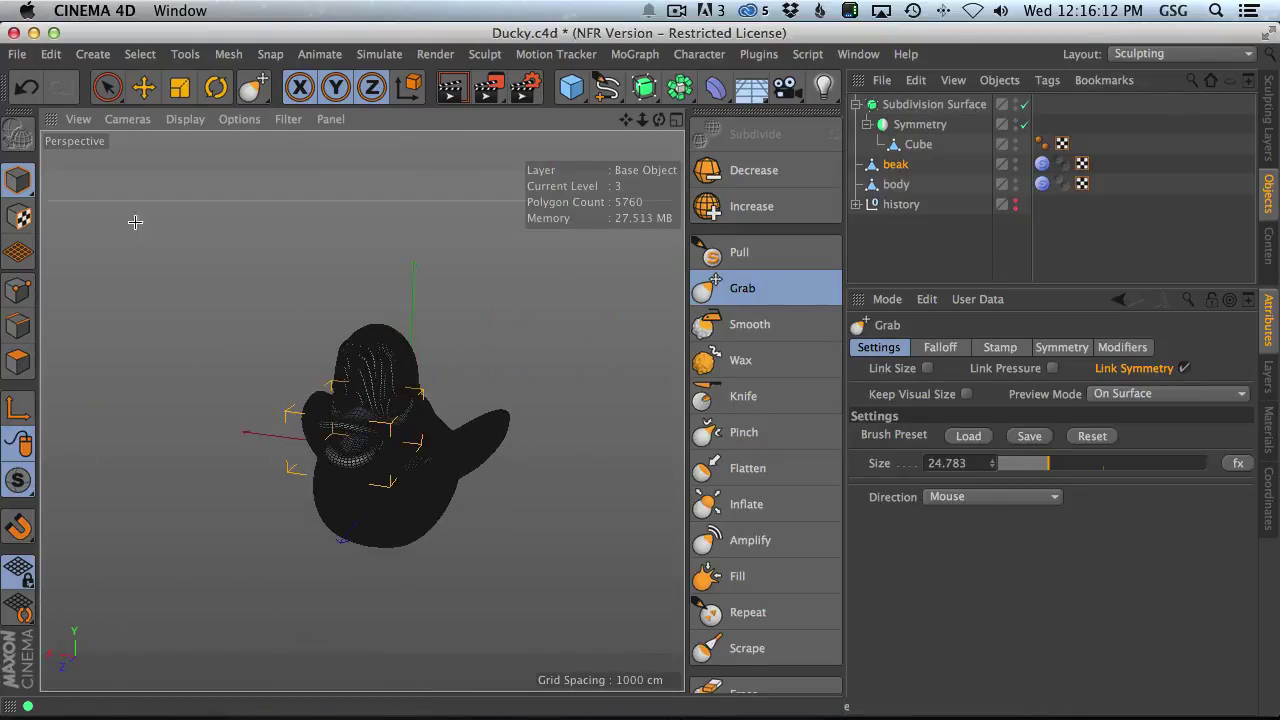
- Return the display to plain Gouraud Shading without mesh lines and examine the duck's head
left_click(146, 122)
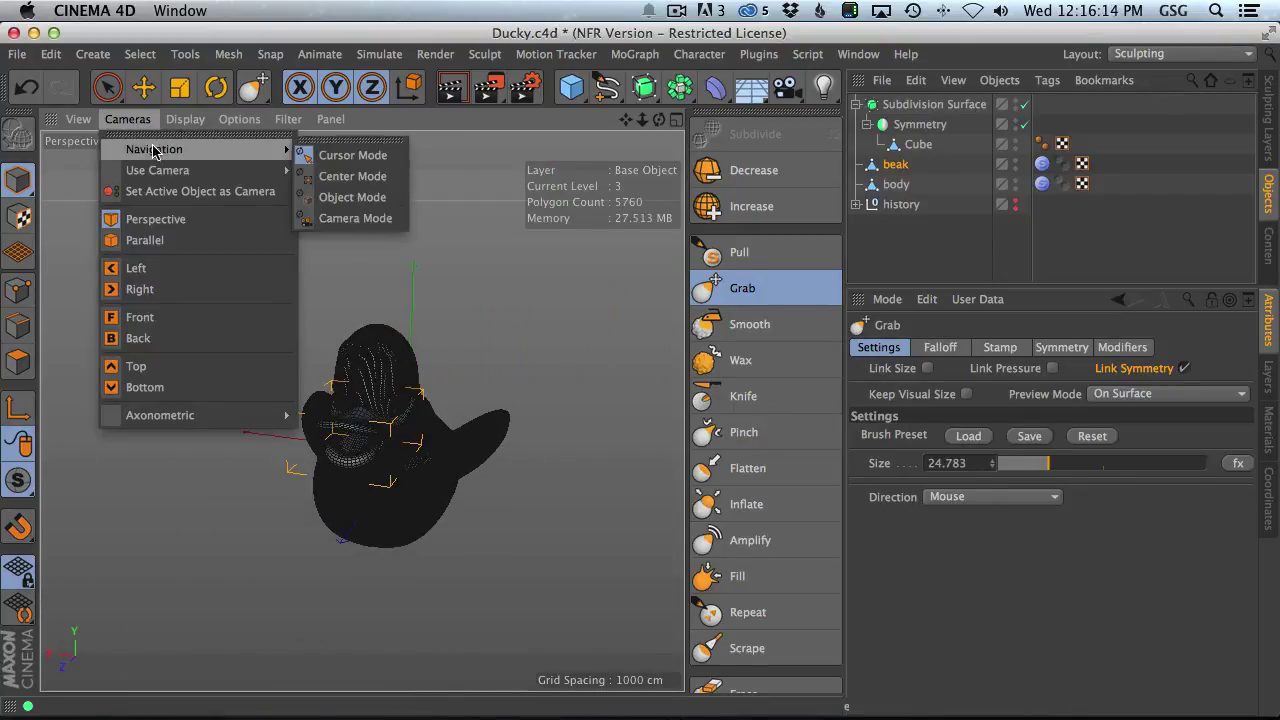
left_click(185, 150)
mouse_move(428, 466)
left_mouse_down("alt")
mouse_move(577, 437)
mouse_move(427, 471)
left_mouse_up("alt")
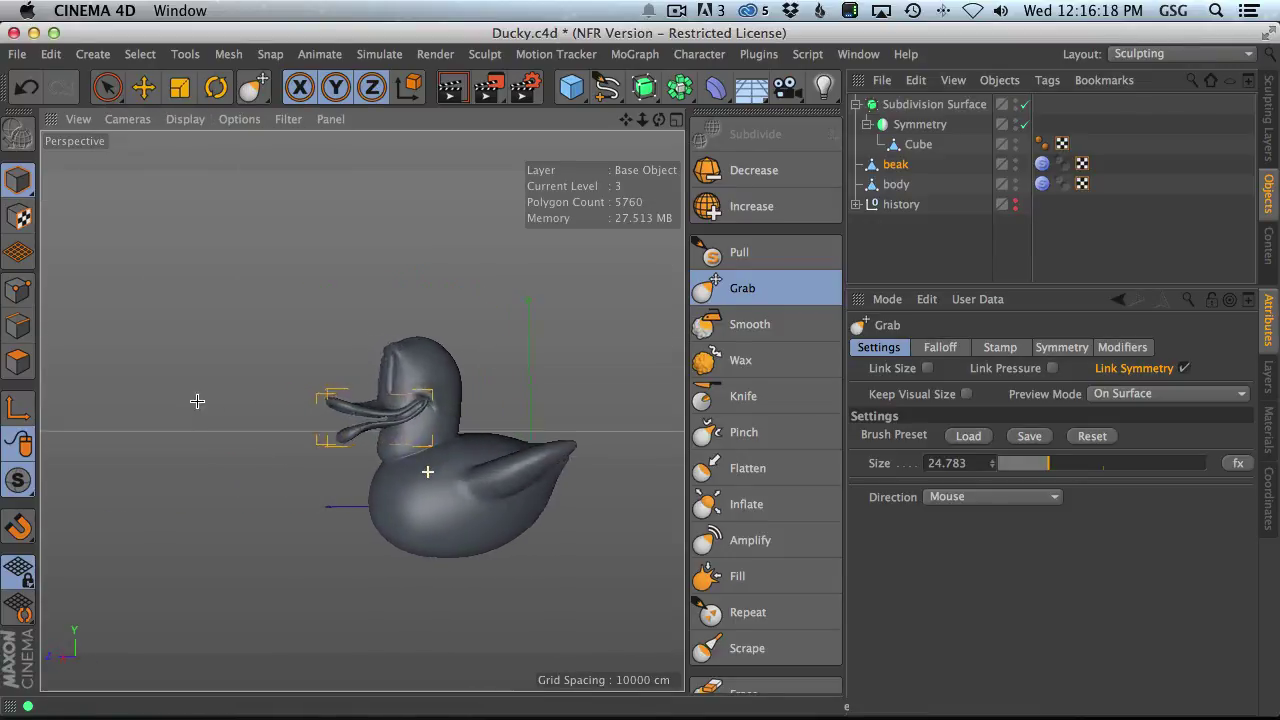
left_click_drag(403, 356, 270, 377, "alt")
left_click_drag(357, 342, 266, 391, "alt")
right_click_drag(420, 331, 486, 317, "alt")
middle_click_drag(390, 357, 362, 412, "alt")
right_click_drag(362, 412, 408, 440, "alt")
left_click_drag(408, 440, 240, 500, "alt")
left_click(730, 352)
right_click_drag(329, 423, 371, 414, "alt")
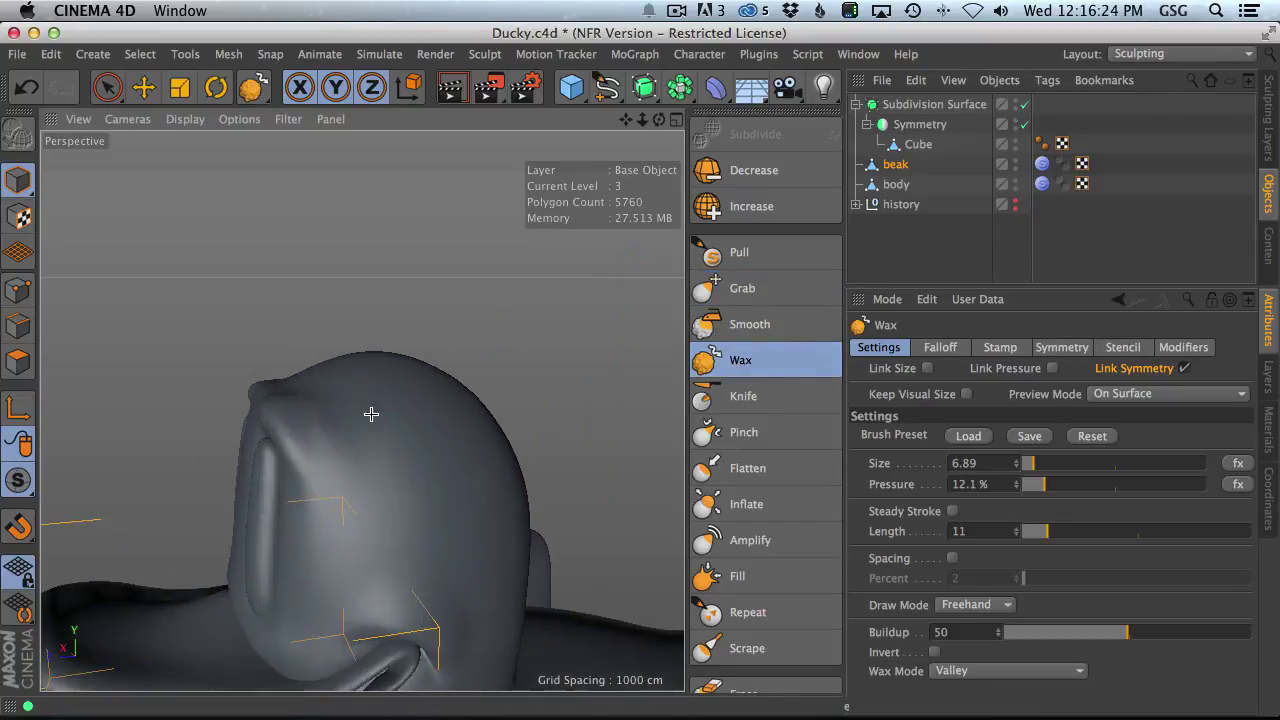
left_click_drag(348, 420, 296, 472, "alt")
left_click(896, 187)
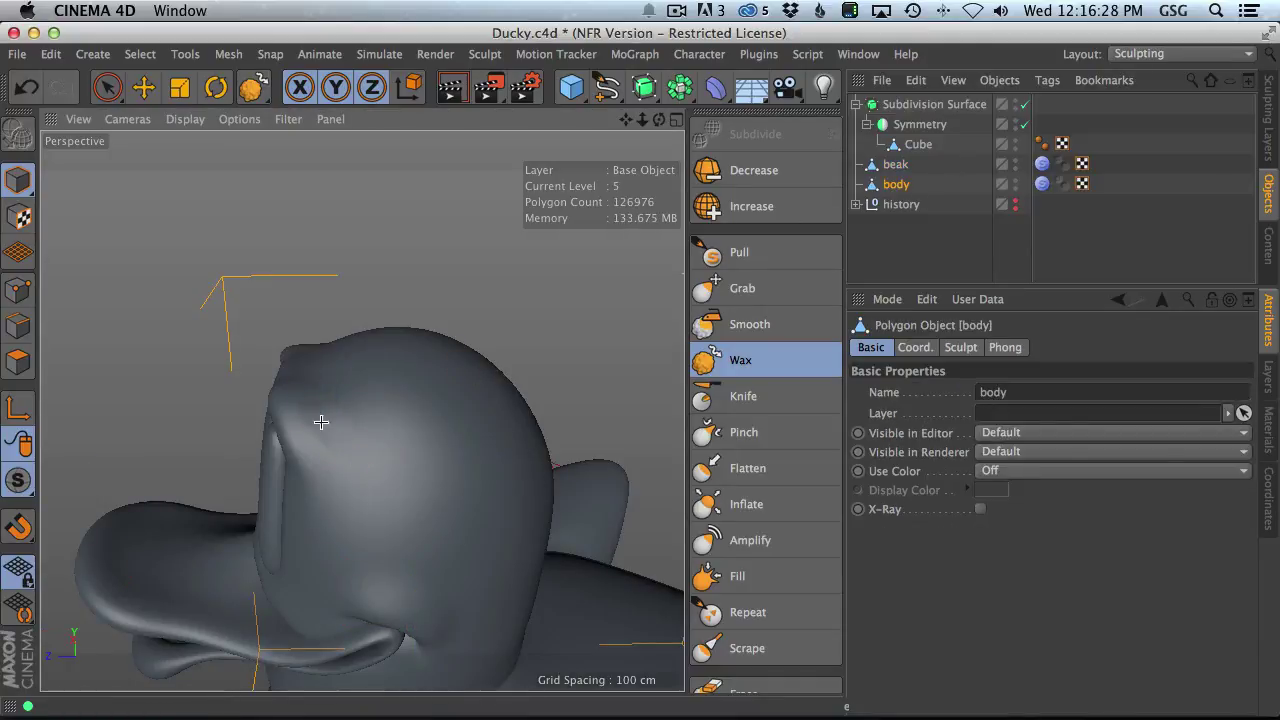
left_click_drag(471, 457, 552, 408, "alt")
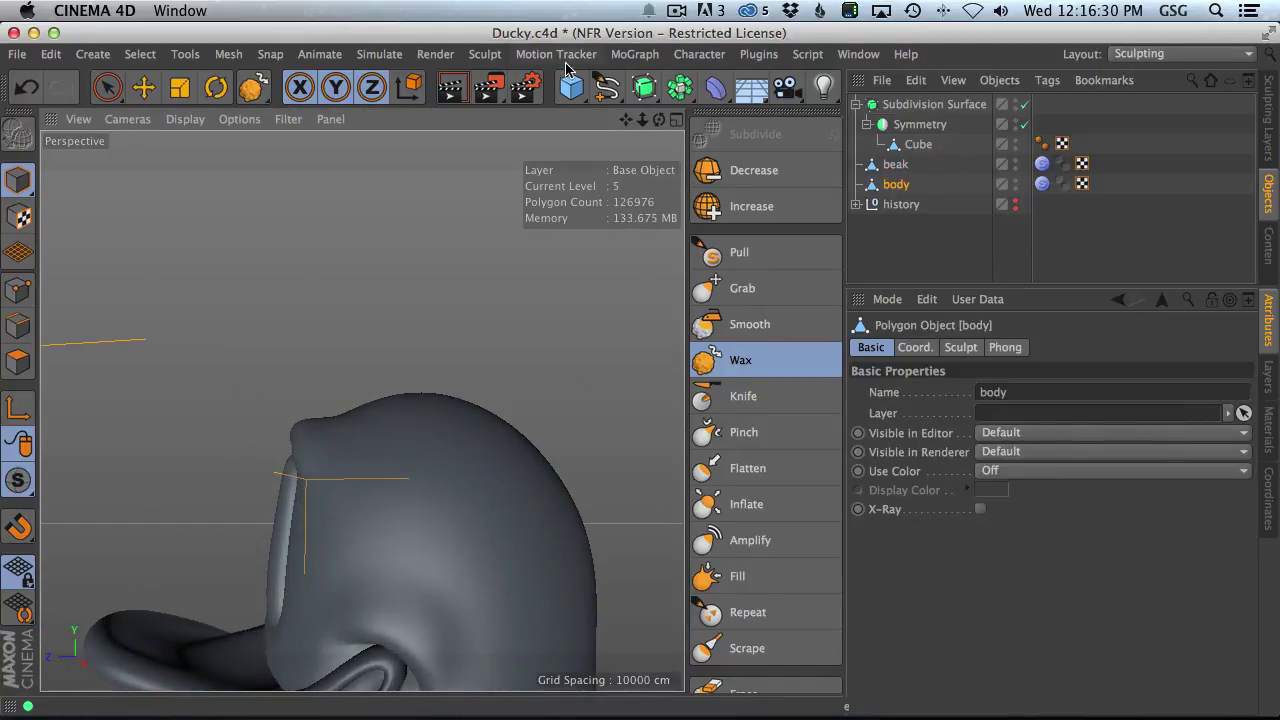
- Switch to the Right view around the duck's head and deselect all objects
middle_click(446, 371)
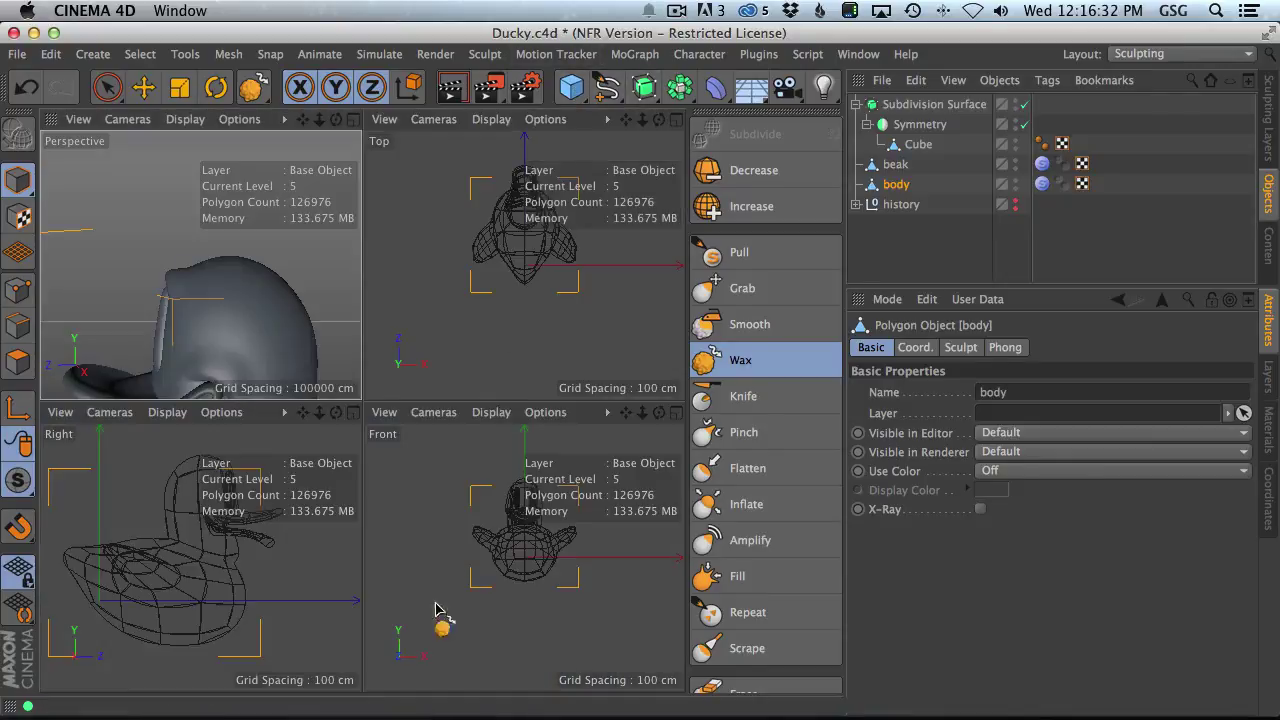
middle_click(198, 588)
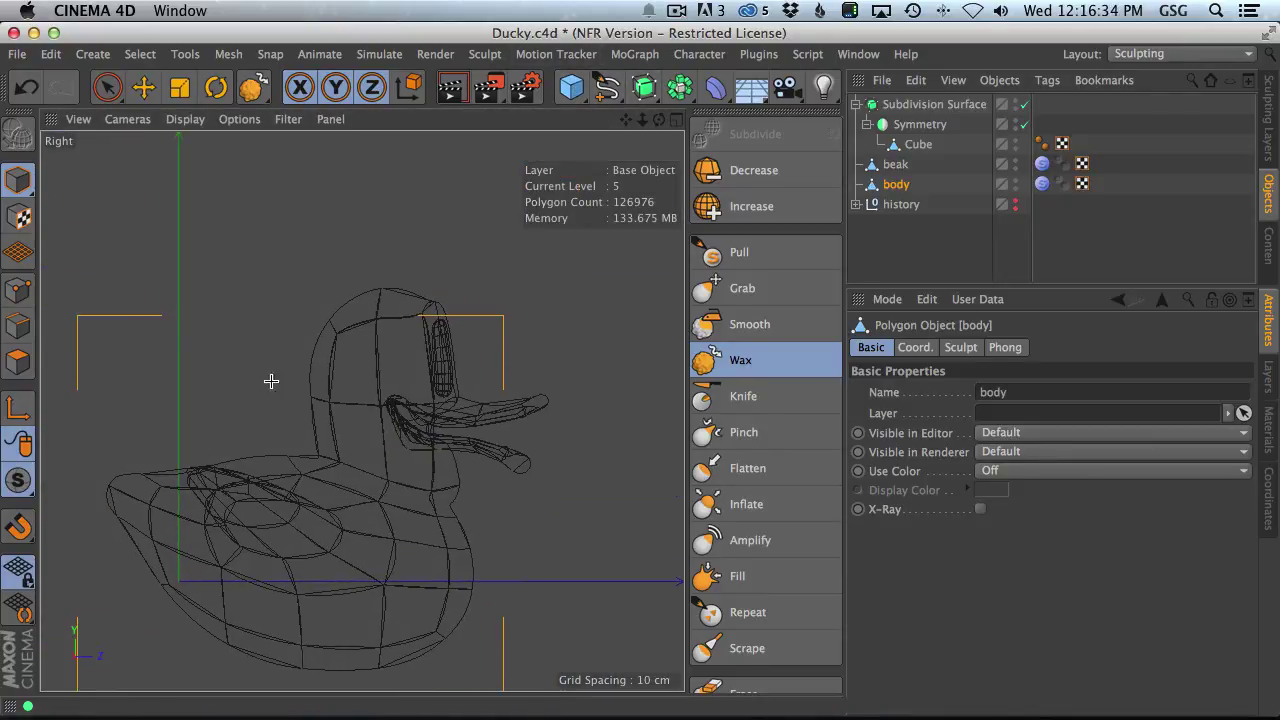
middle_click_drag(374, 296, 450, 333, "alt")
left_click(885, 257)
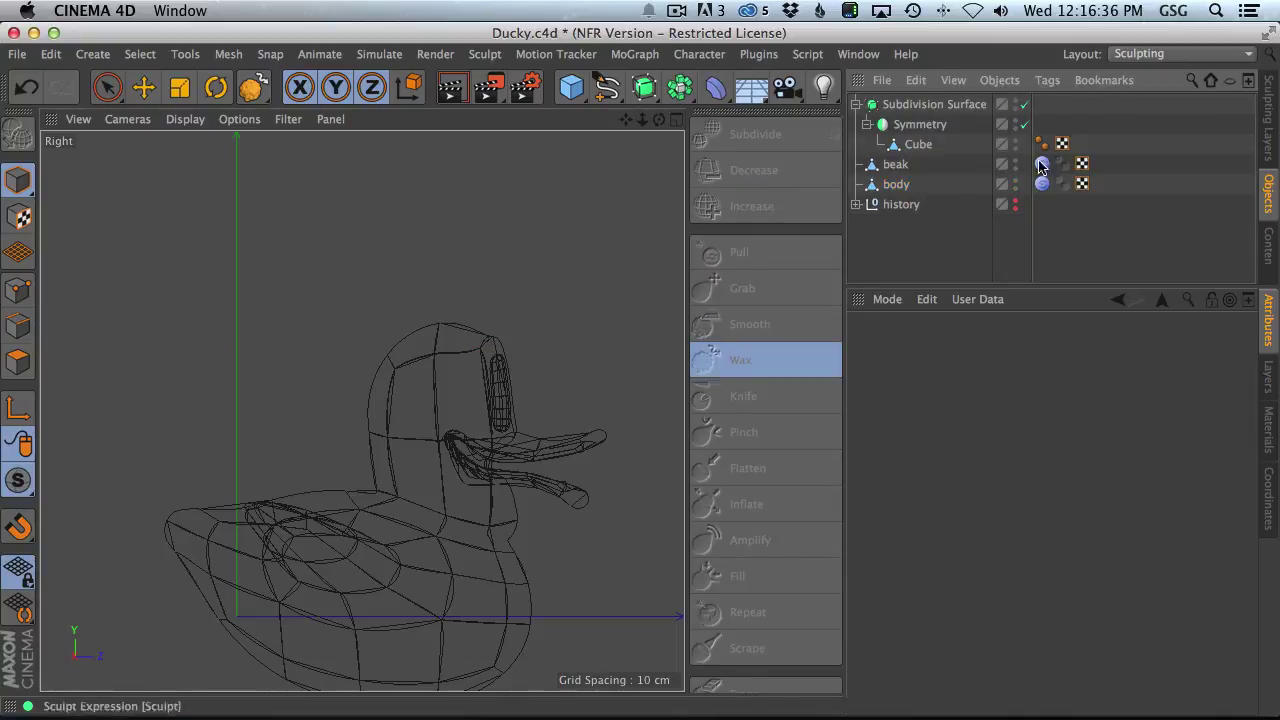
- Search the commands for "pol" and activate the Polygon Pen
key("shift+c")
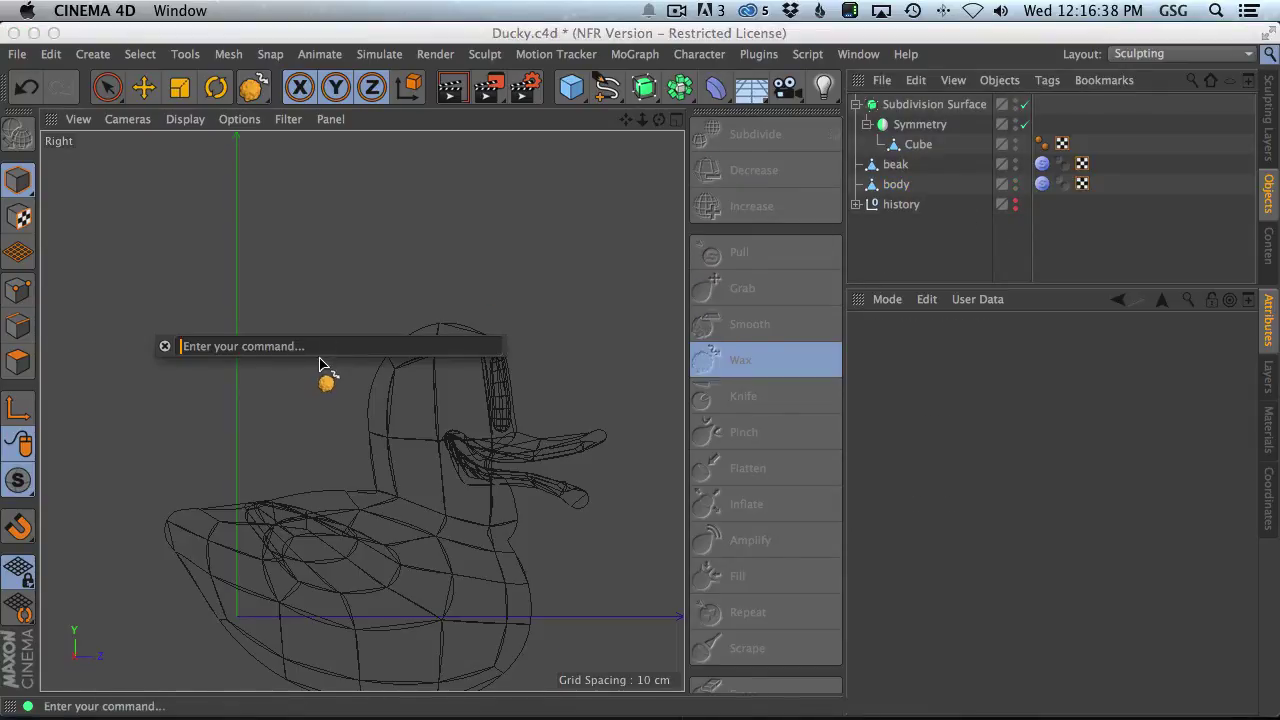
type("pol")
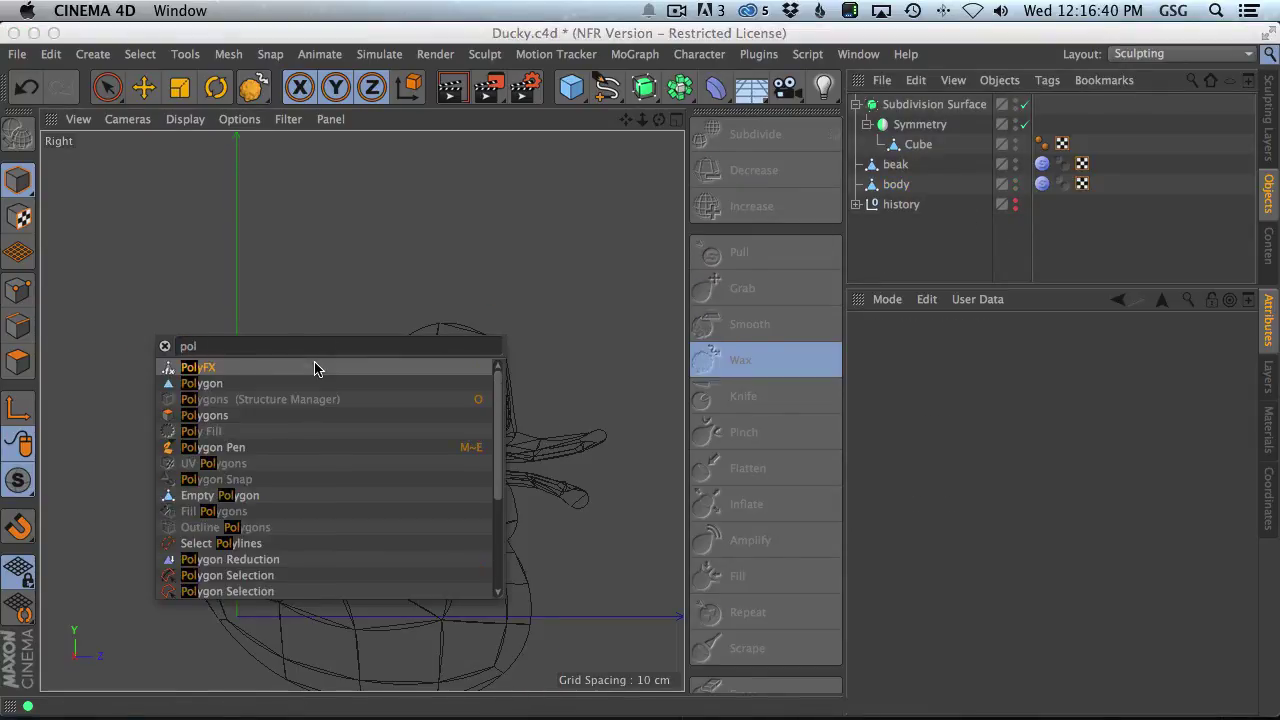
type("go")
key("BackSpace")
key("BackSpace")
key("BackSpace")
key("Down")
key("Down")
key("Down")
key("Down")
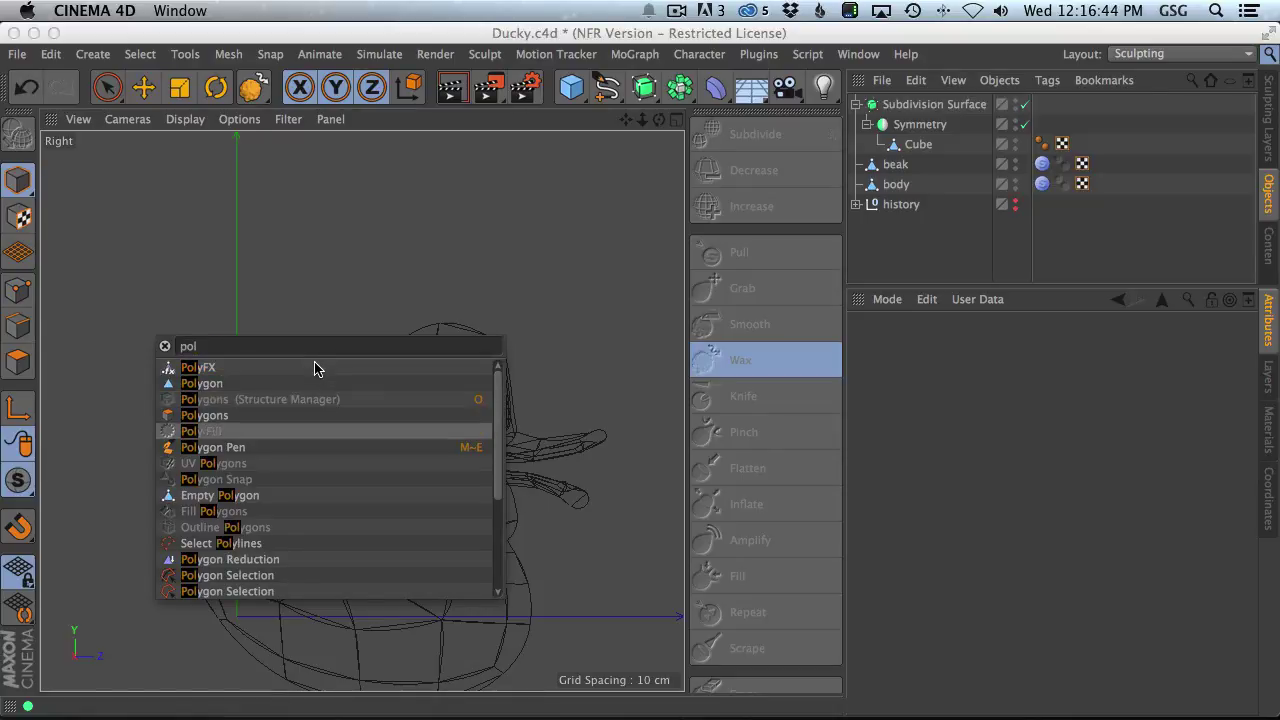
key("Return")
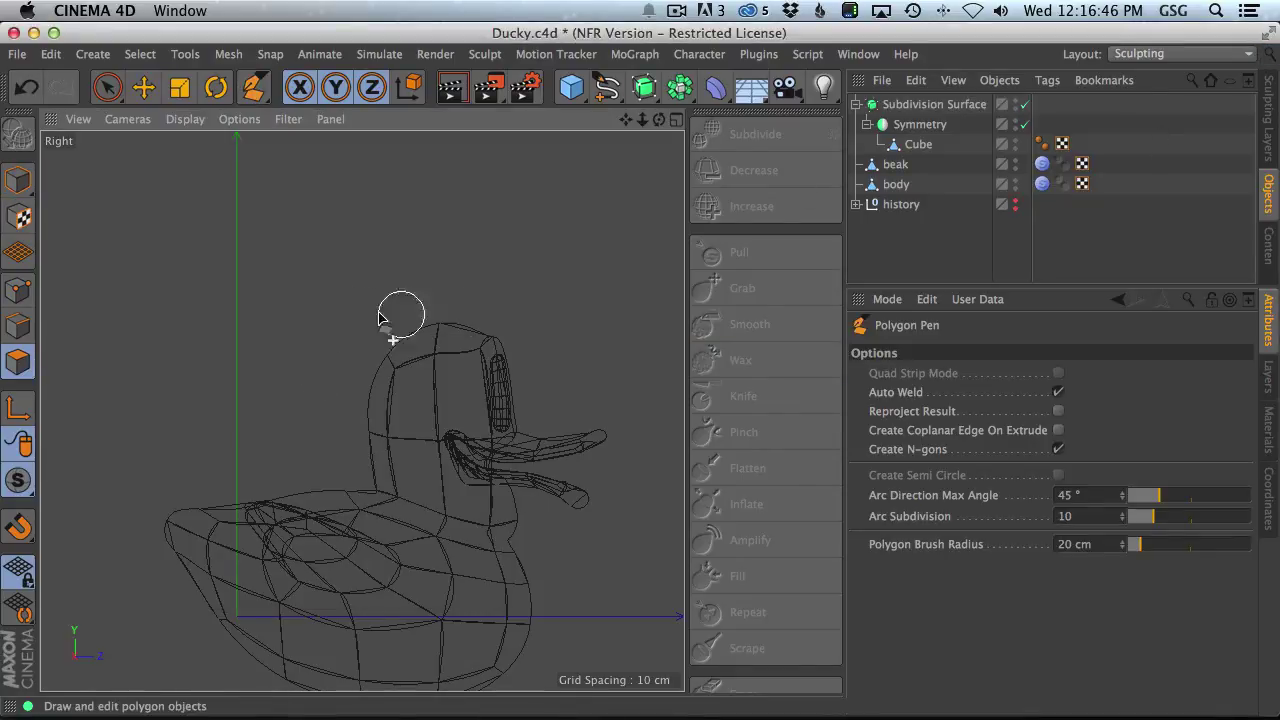
- Try painting a curved polygon strip above the head with the Polygon Pen at a 5 cm brush radius, and undo it
left_click(22, 287)
scroll(416, 322, "up", 5)
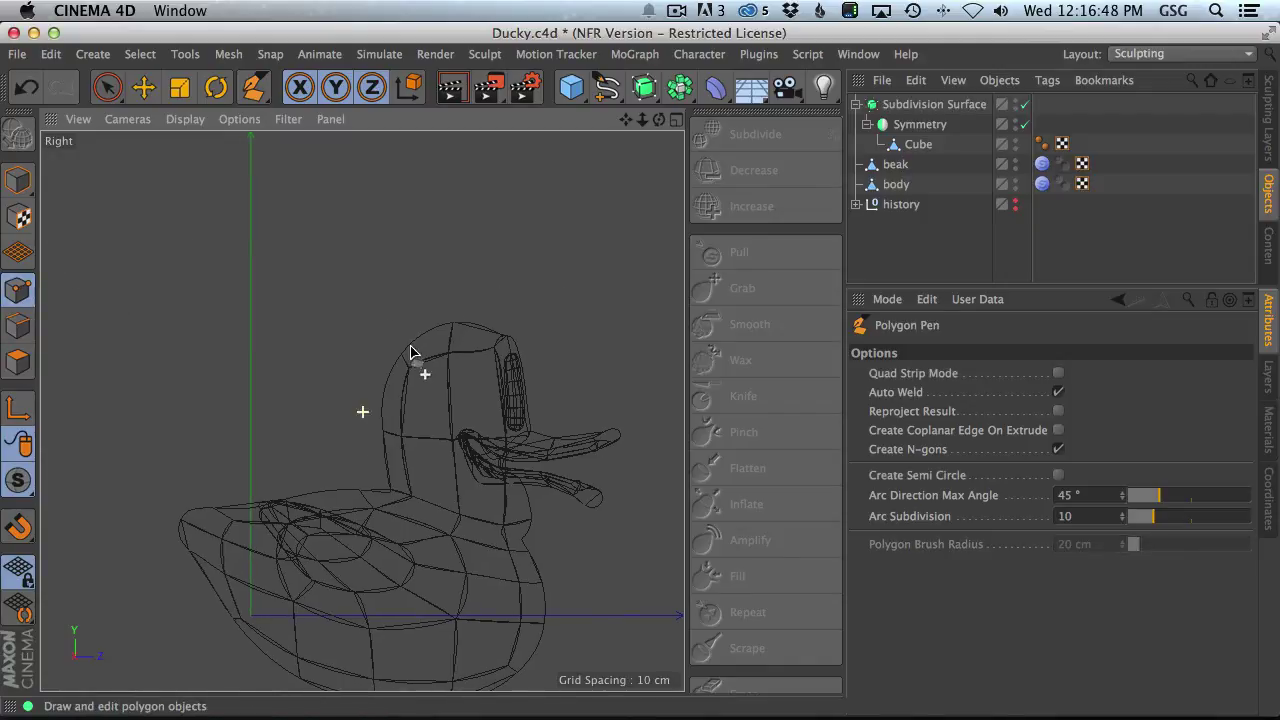
left_click(18, 362)
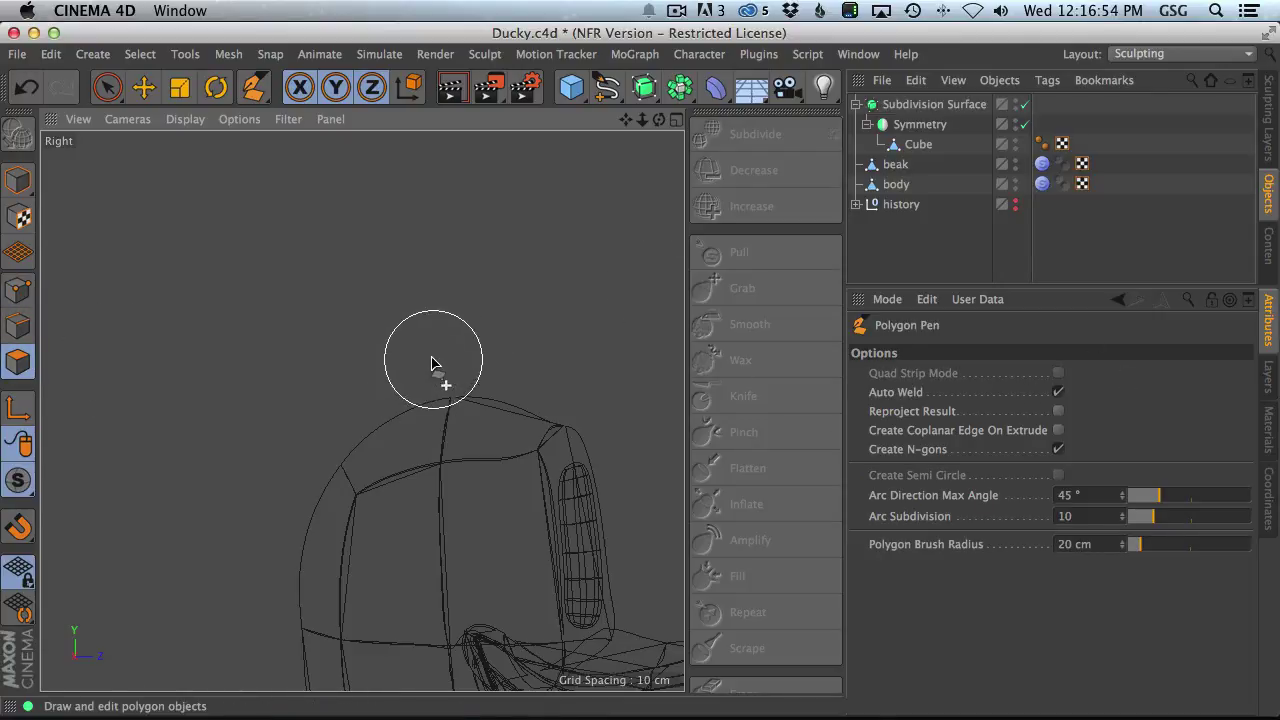
middle_click_drag(430, 362, 409, 366)
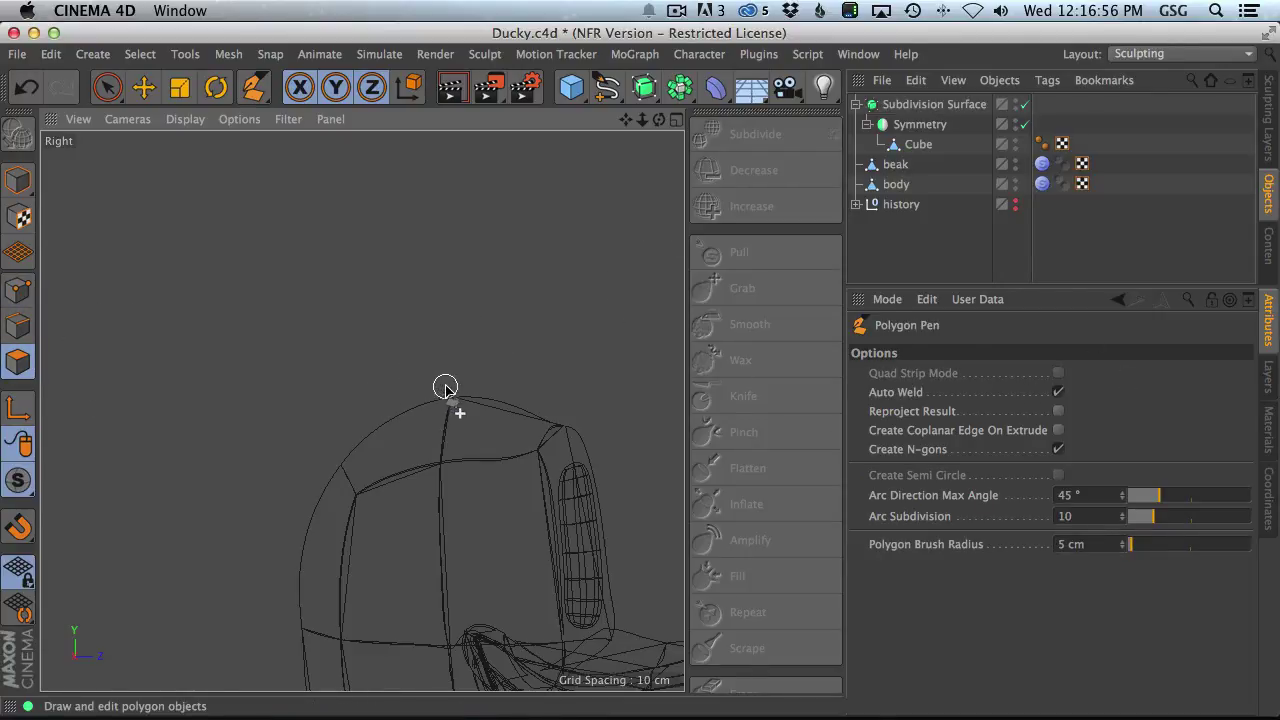
left_click_drag(445, 387, 230, 172)
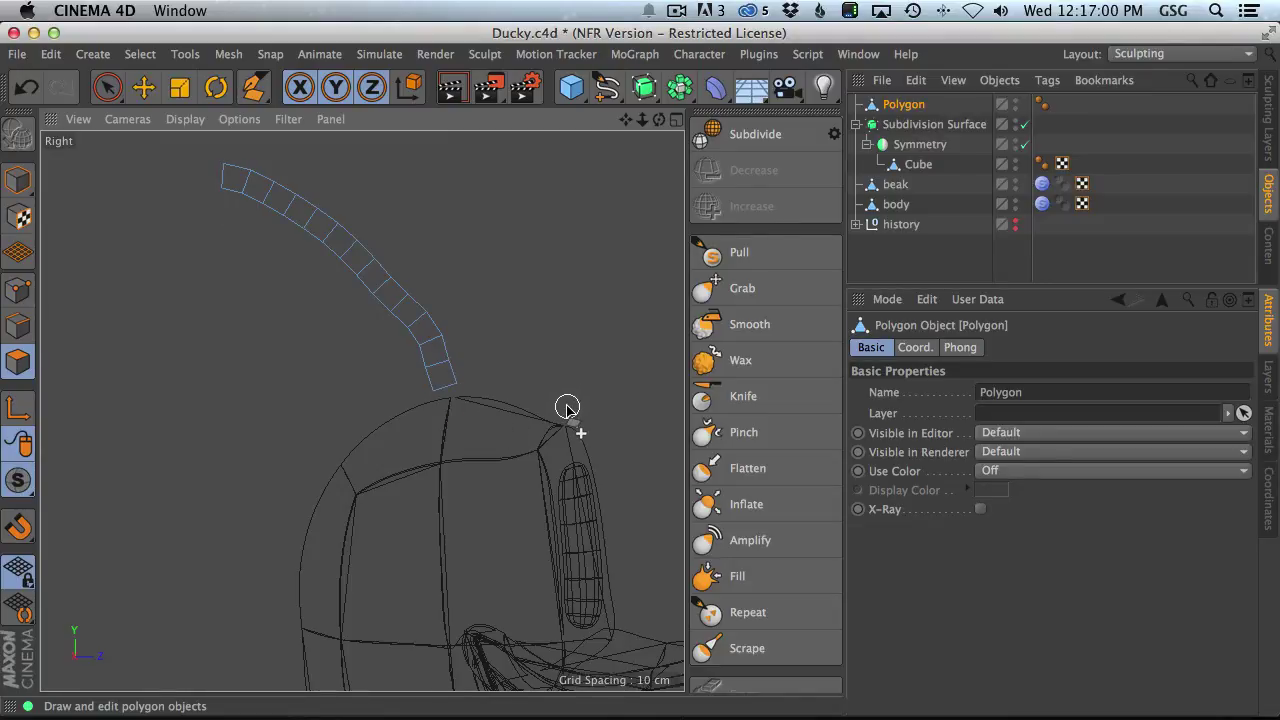
key("super+z")
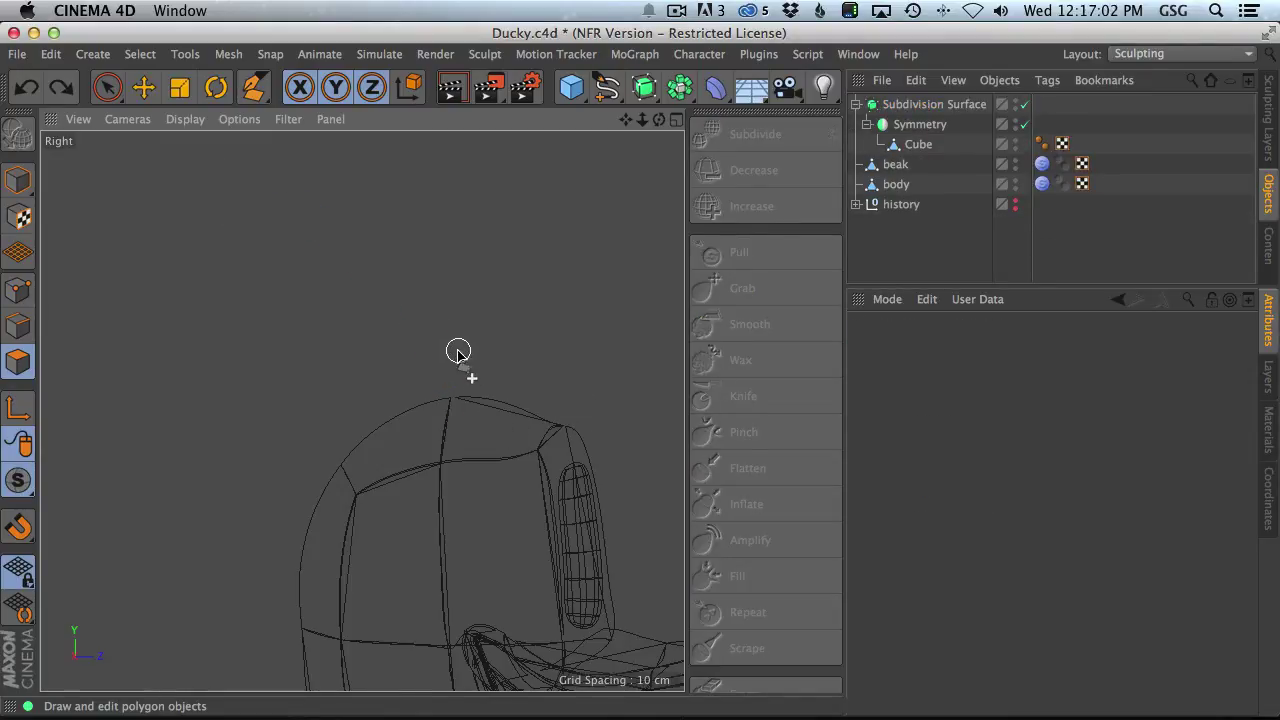
- Draw a tapering, backward-leaning feather of four polygons above the head with the Polygon Pen in edge mode
left_click(18, 325)
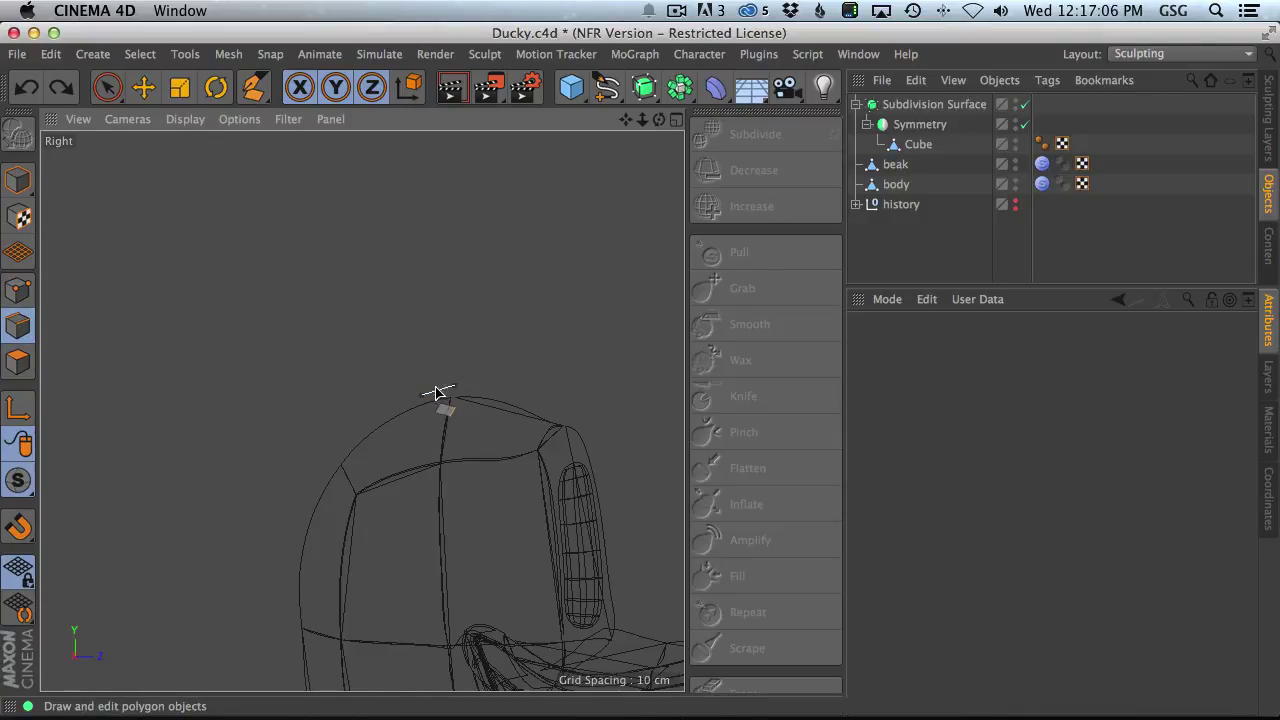
key("super+y")
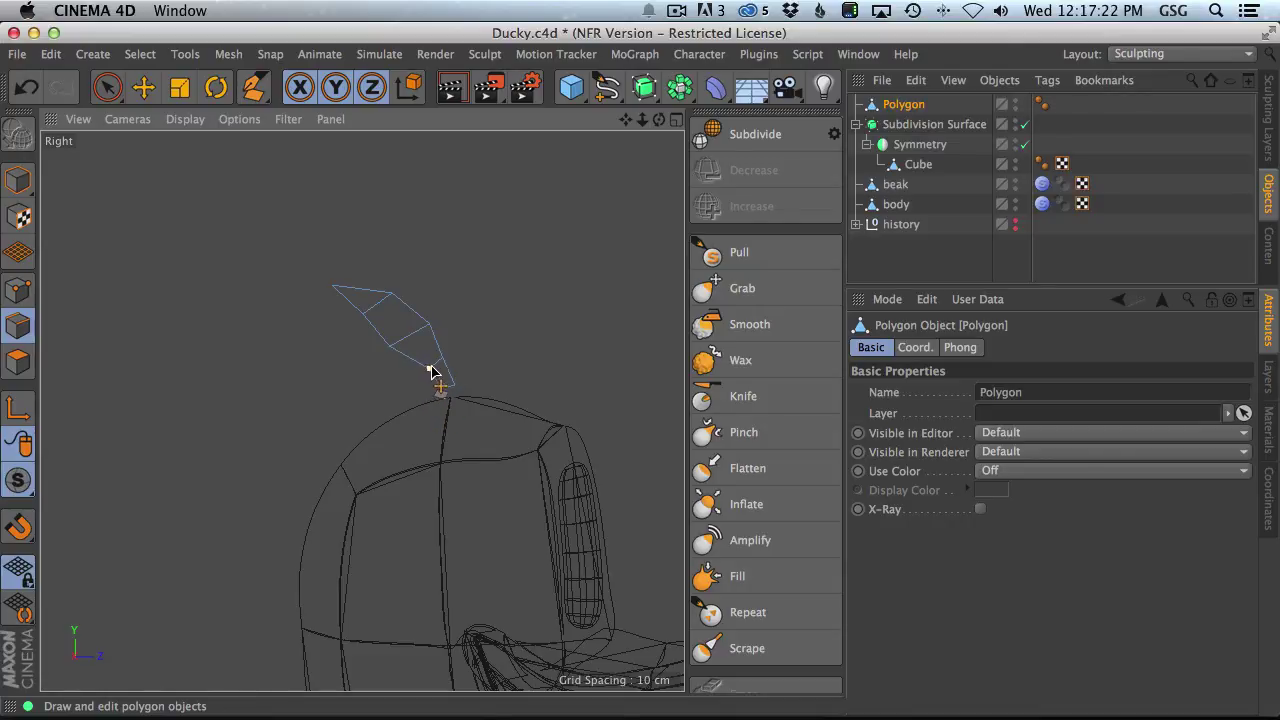
scroll(475, 330, "down", 3)
scroll(457, 343, "up", 3)
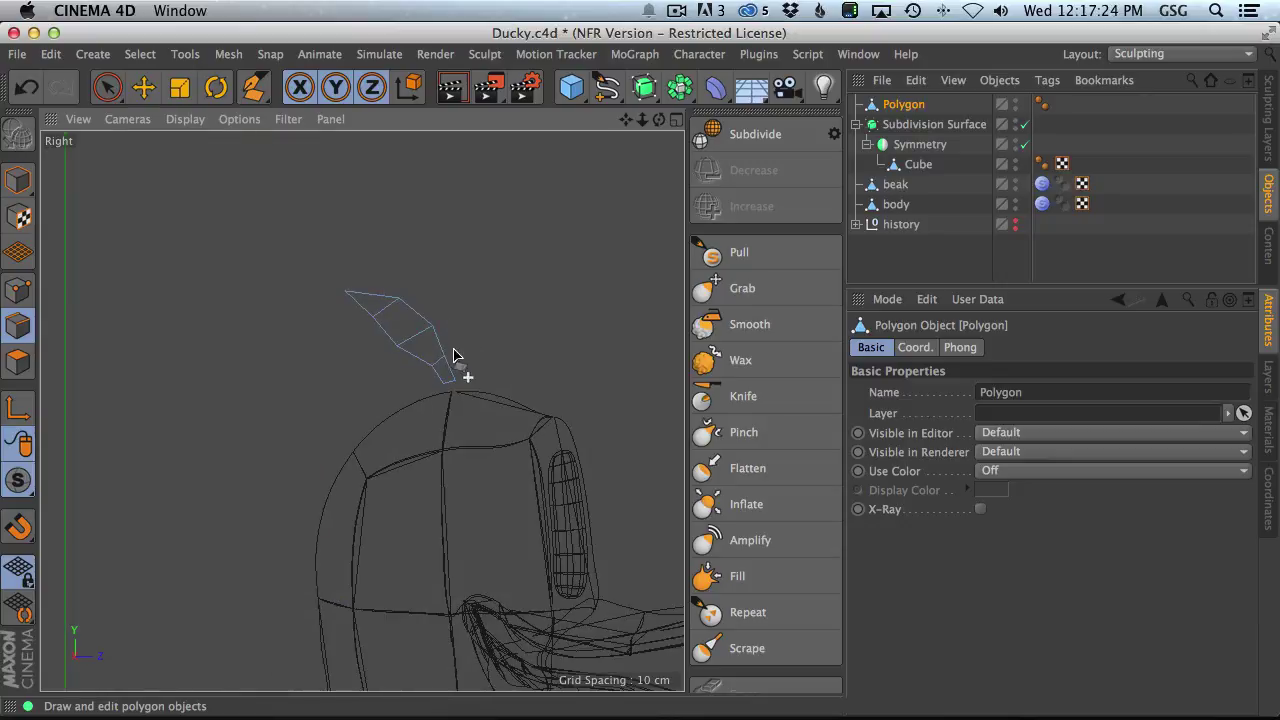
- Select all of the feather's polygons with Live Selection at radius 83 and scale them down
left_click(107, 88)
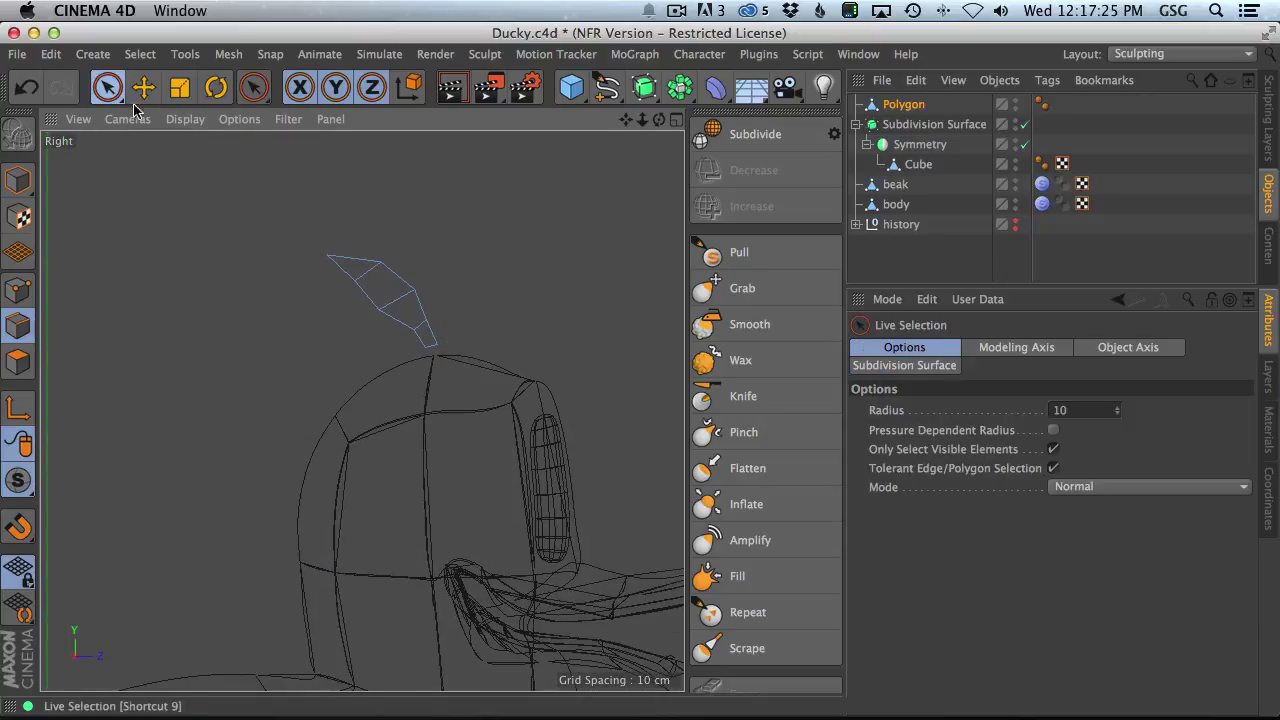
left_click(18, 361)
left_click(355, 292)
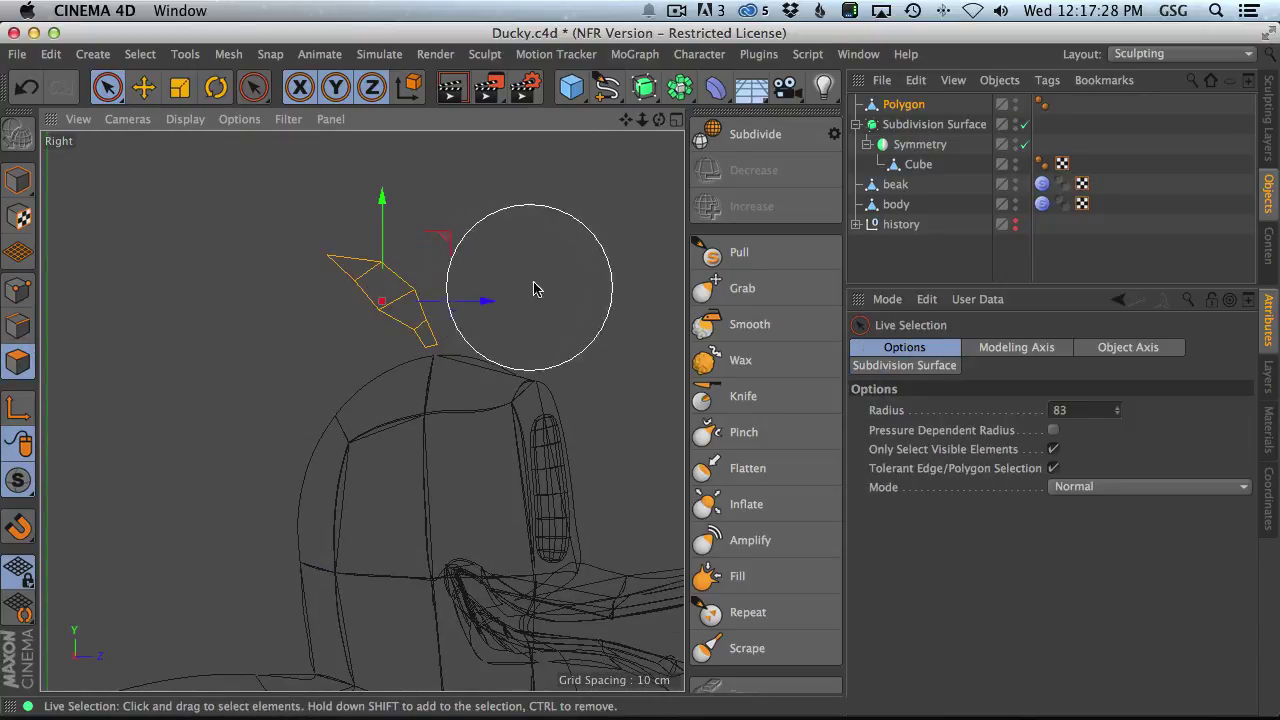
key("t")
left_click_drag(537, 286, 446, 281)
left_click_drag(399, 320, 402, 318)
- Move the feather's polygons onto the top of the head and return to the Perspective view
key("e")
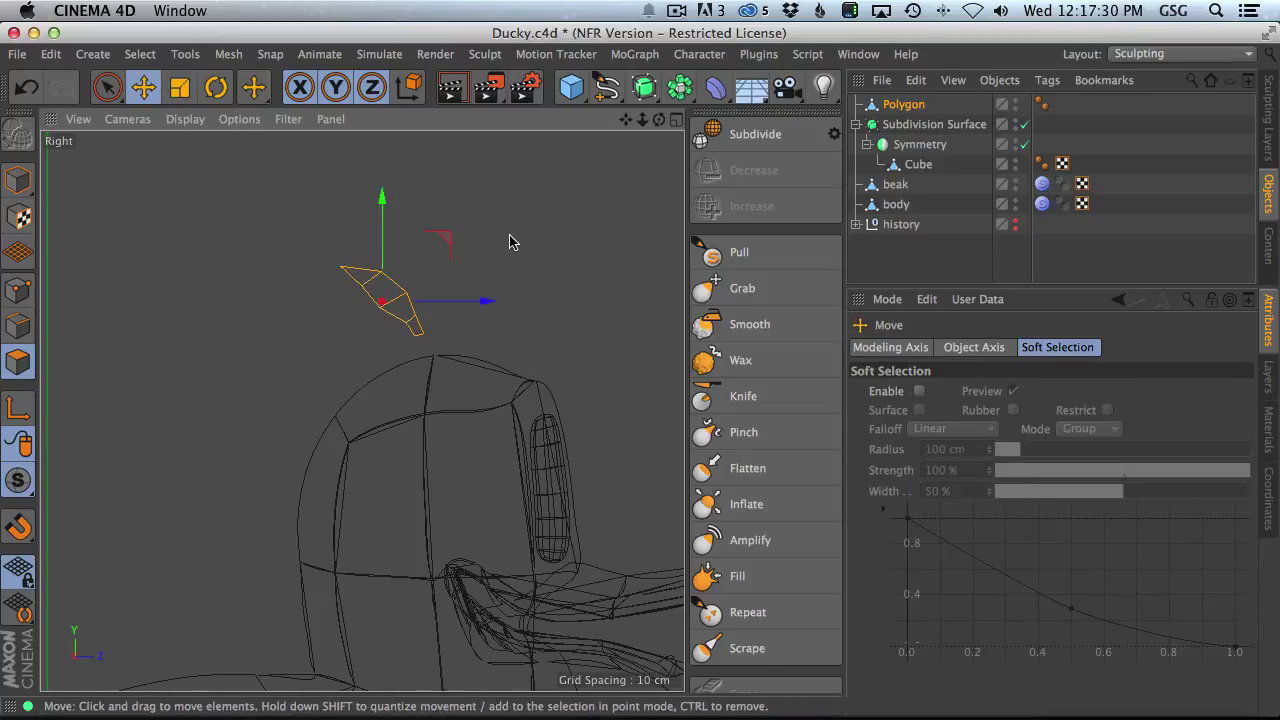
left_click_drag(514, 240, 526, 257)
key("F1")
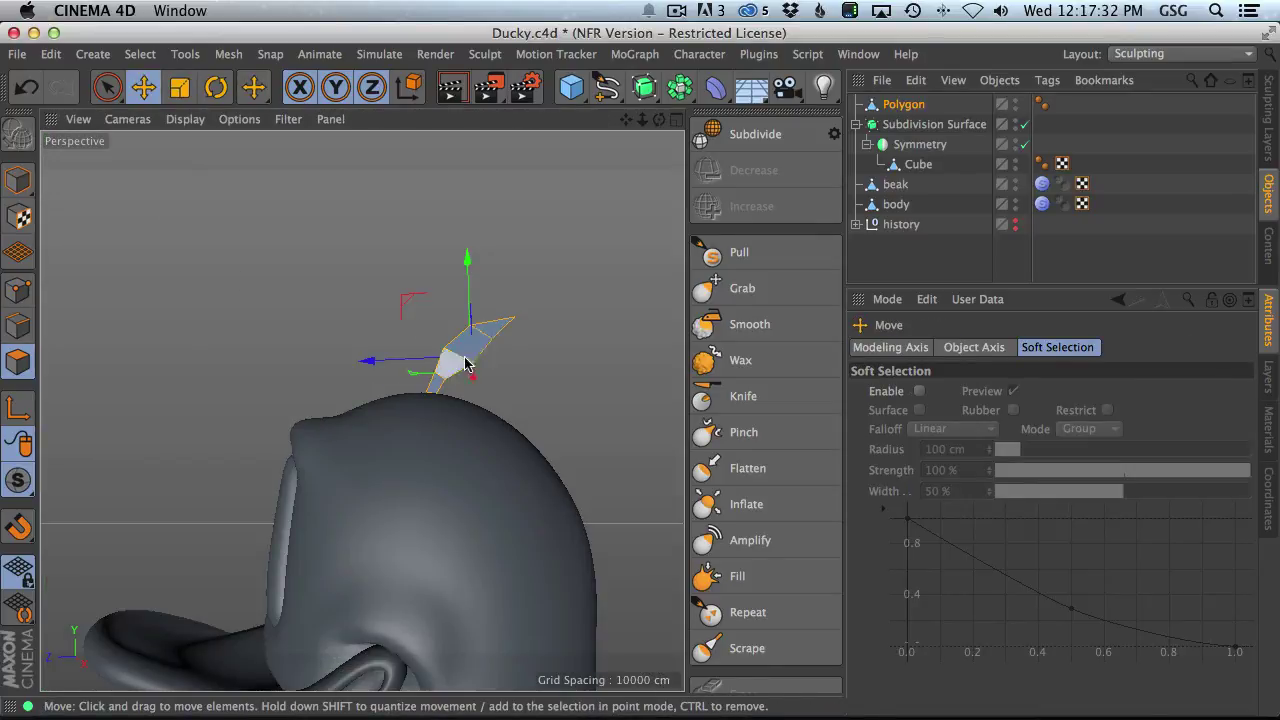
- Cut a centre line through the feather's polygons from the base edge to the tip with the Polygon Pen in edge mode
left_click_drag(465, 365, 429, 263, "alt")
right_click_drag(429, 263, 505, 336, "alt")
key("Return")
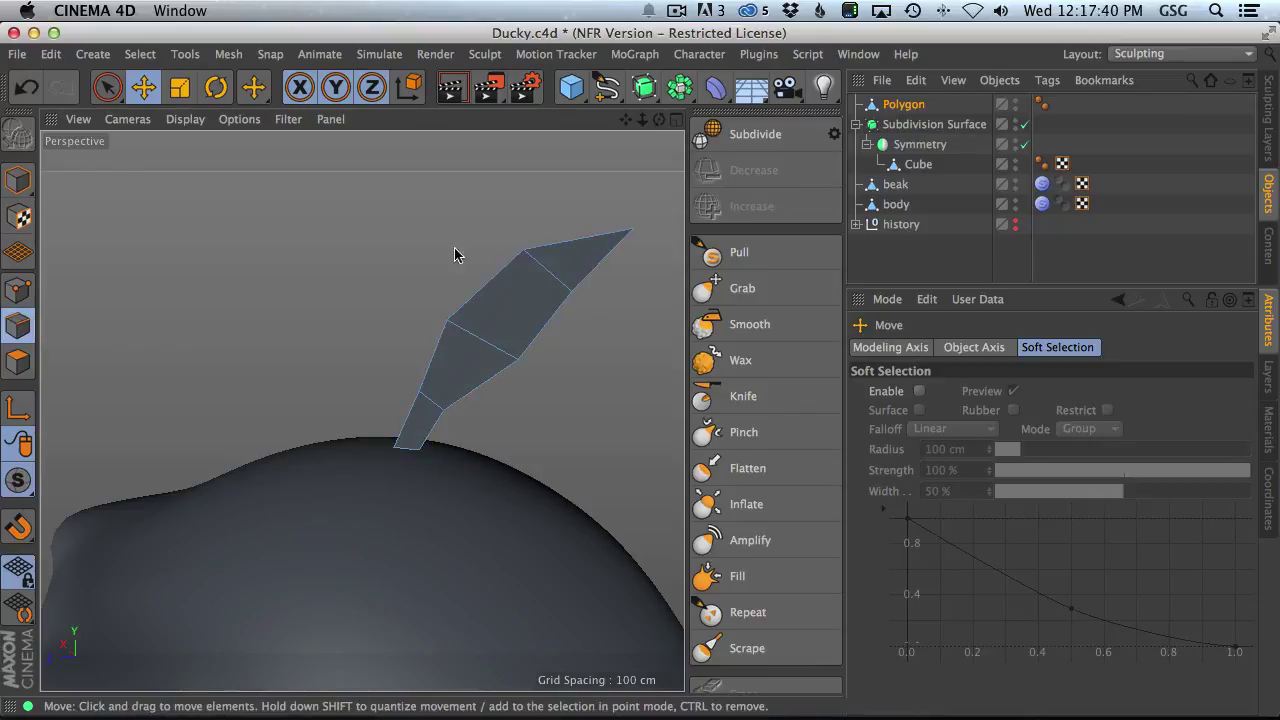
left_click_drag(253, 87, 320, 220)
right_click_drag(517, 388, 400, 357, "alt")
left_click_drag(400, 357, 270, 462)
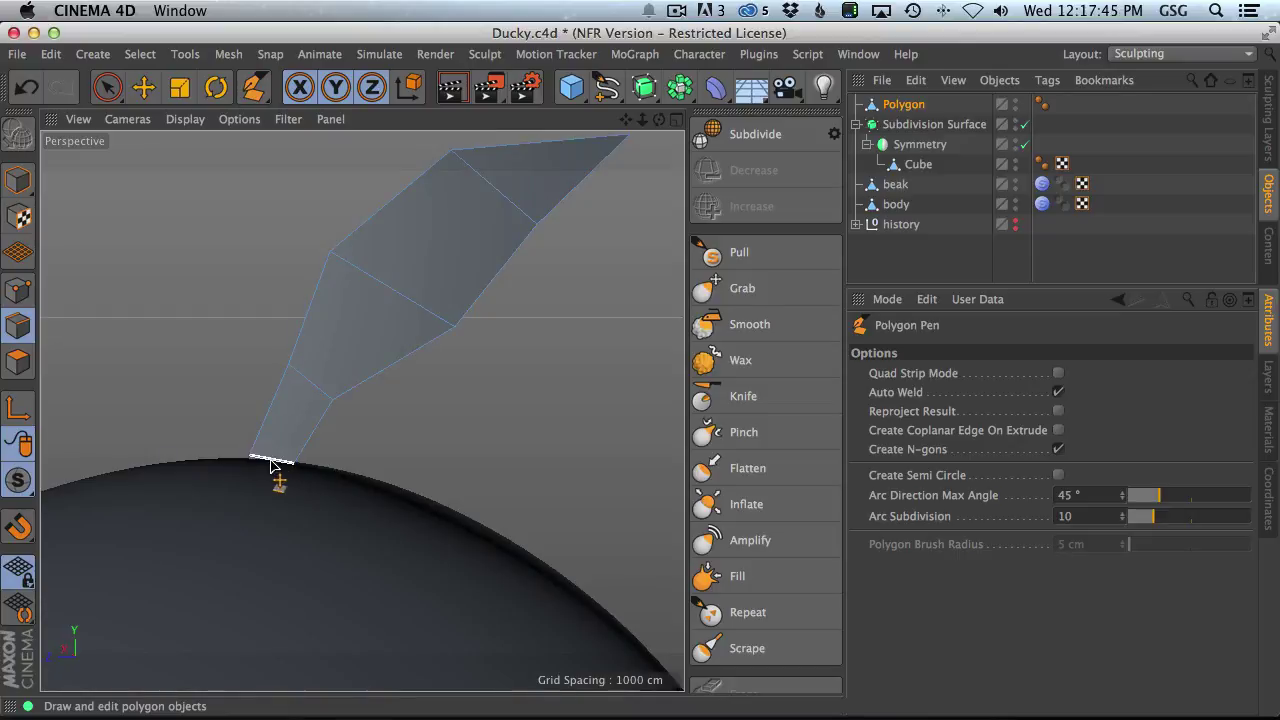
left_click(314, 385)
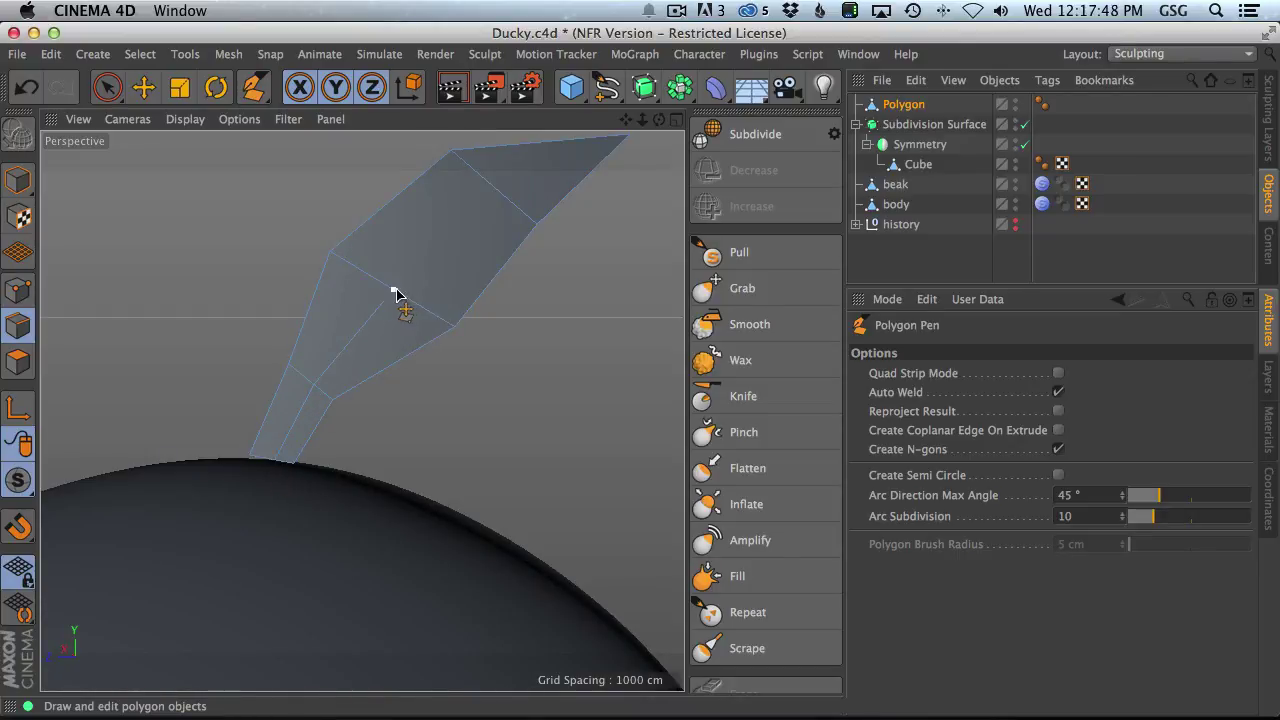
left_click(497, 193)
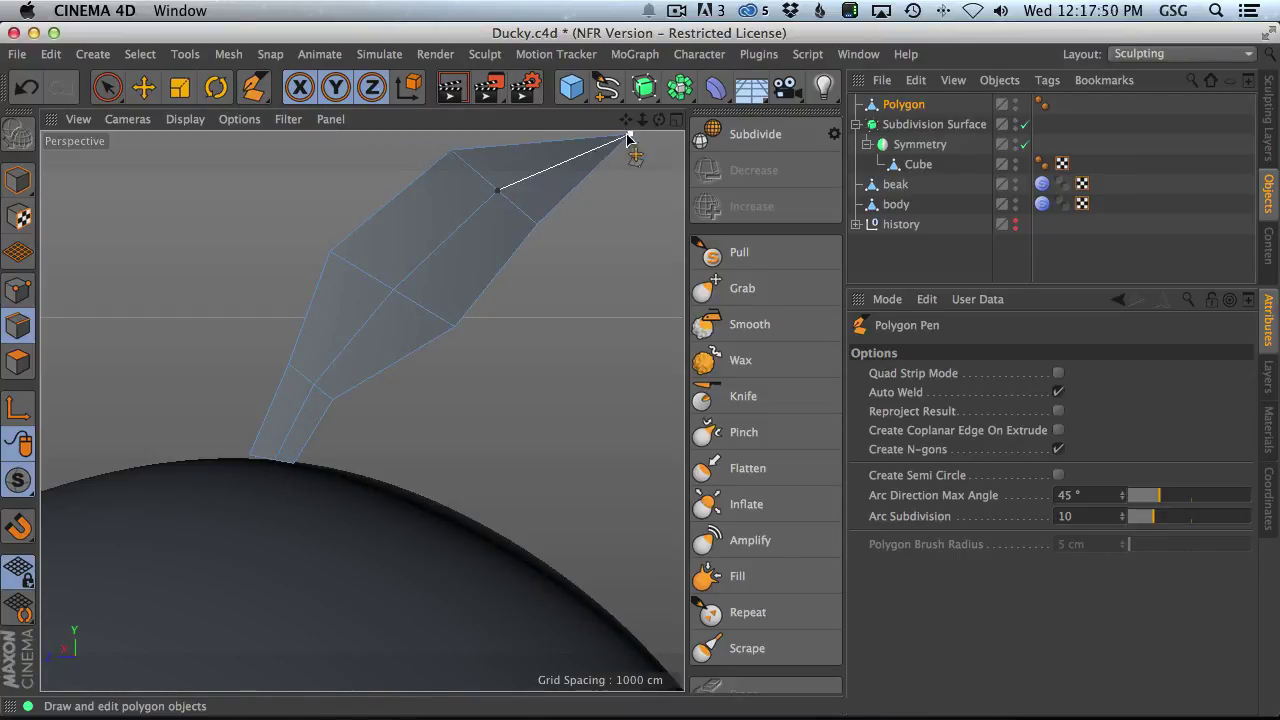
- Select the feather's centre edges from the base to below the tip and move them about 2.6 cm along negative X
left_click_drag(471, 251, 489, 322, "alt")
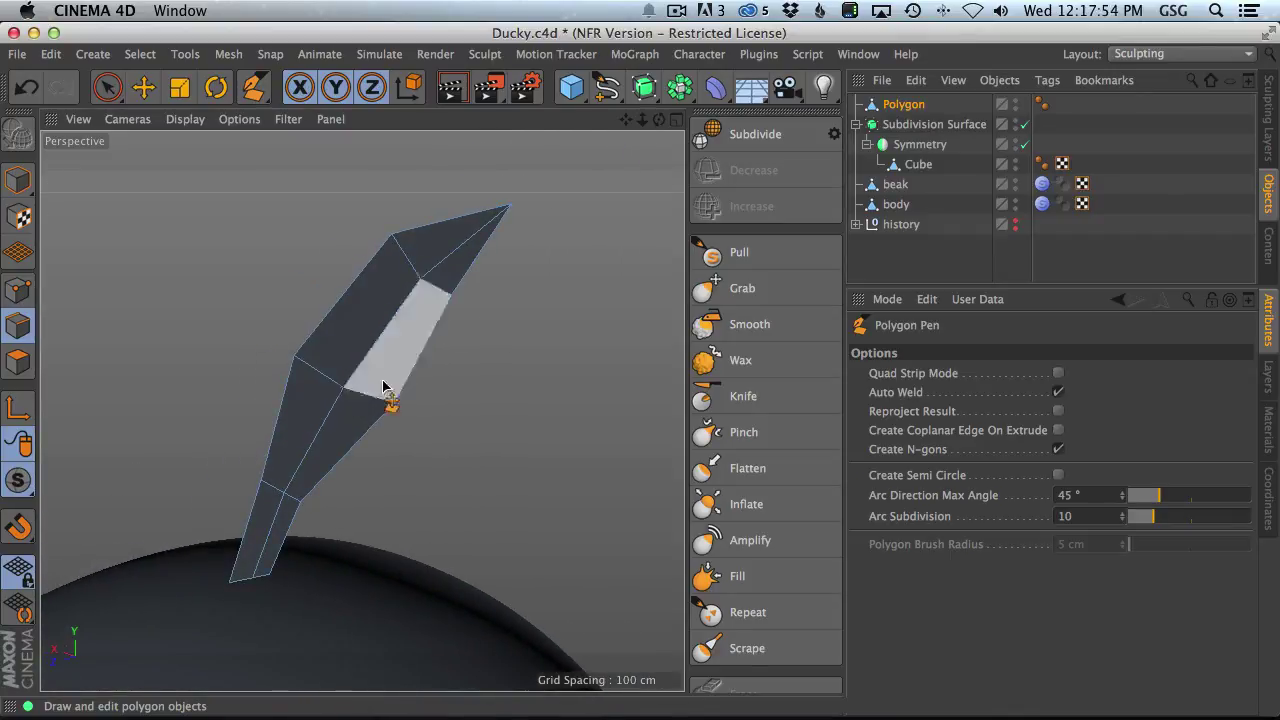
left_click_drag(386, 380, 290, 493, "alt")
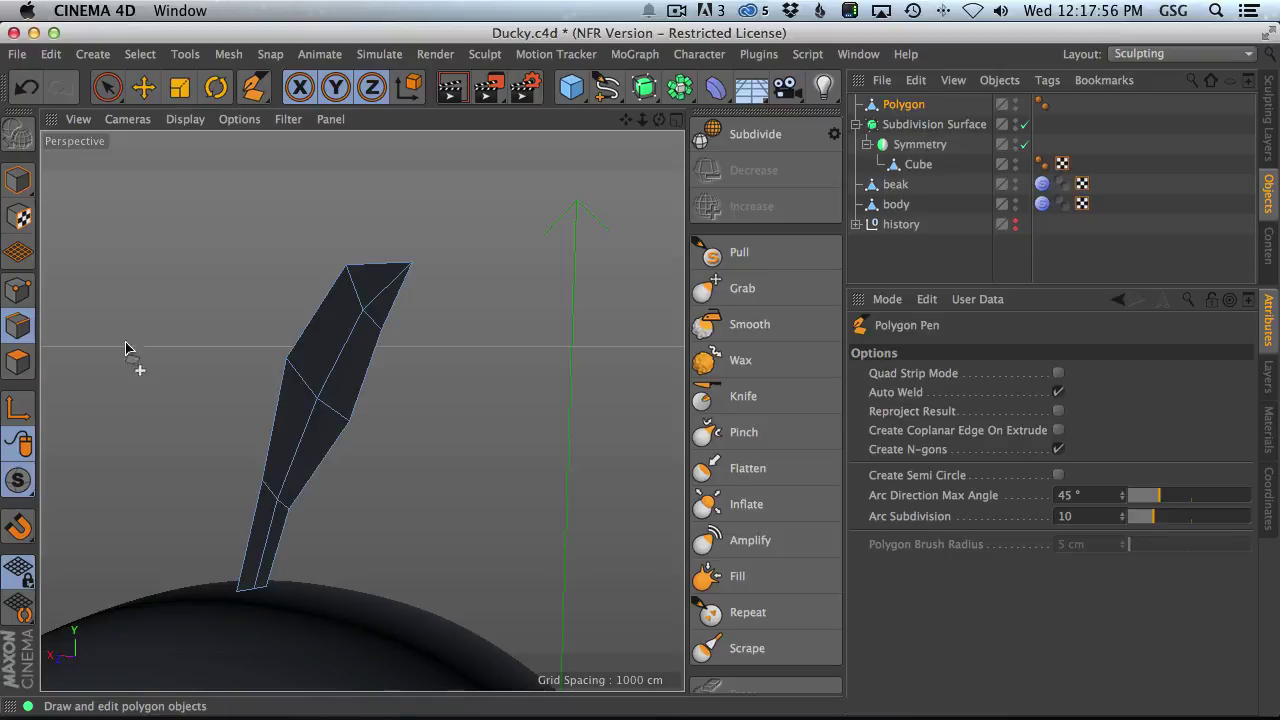
left_click(143, 87)
left_click(341, 370)
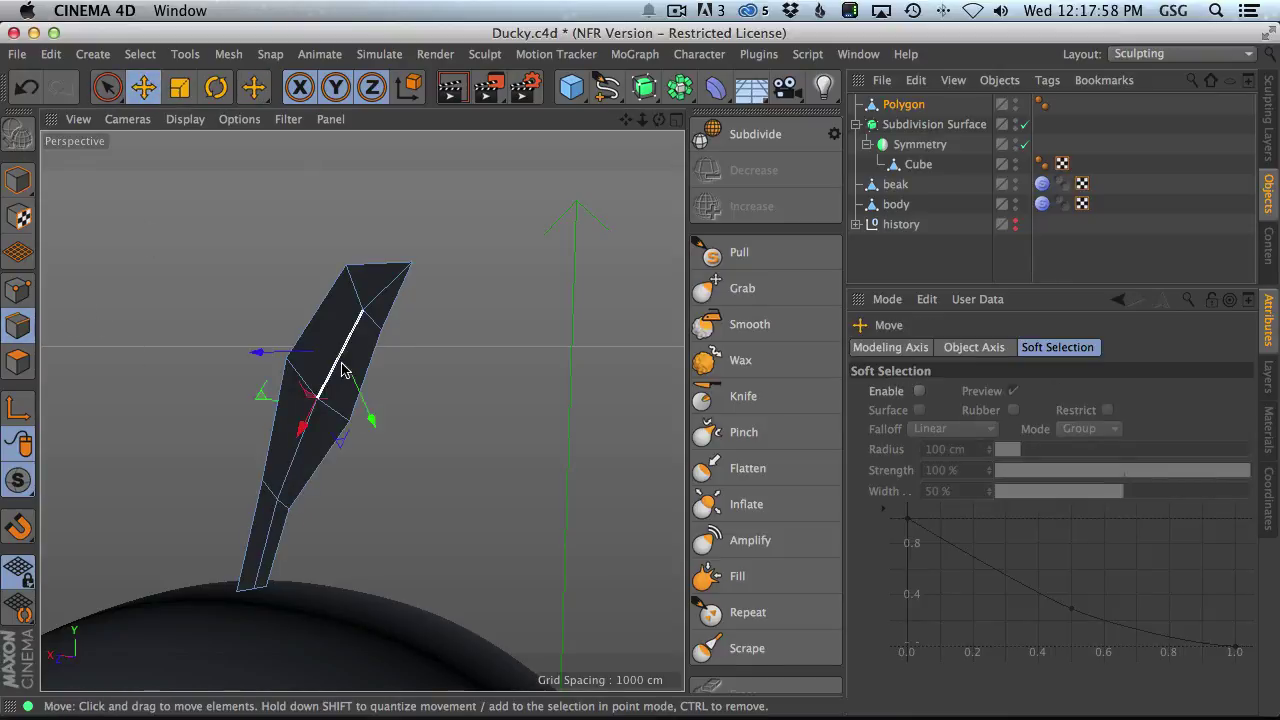
left_click(272, 538, "shift")
left_click_drag(306, 459, 306, 437, "alt")
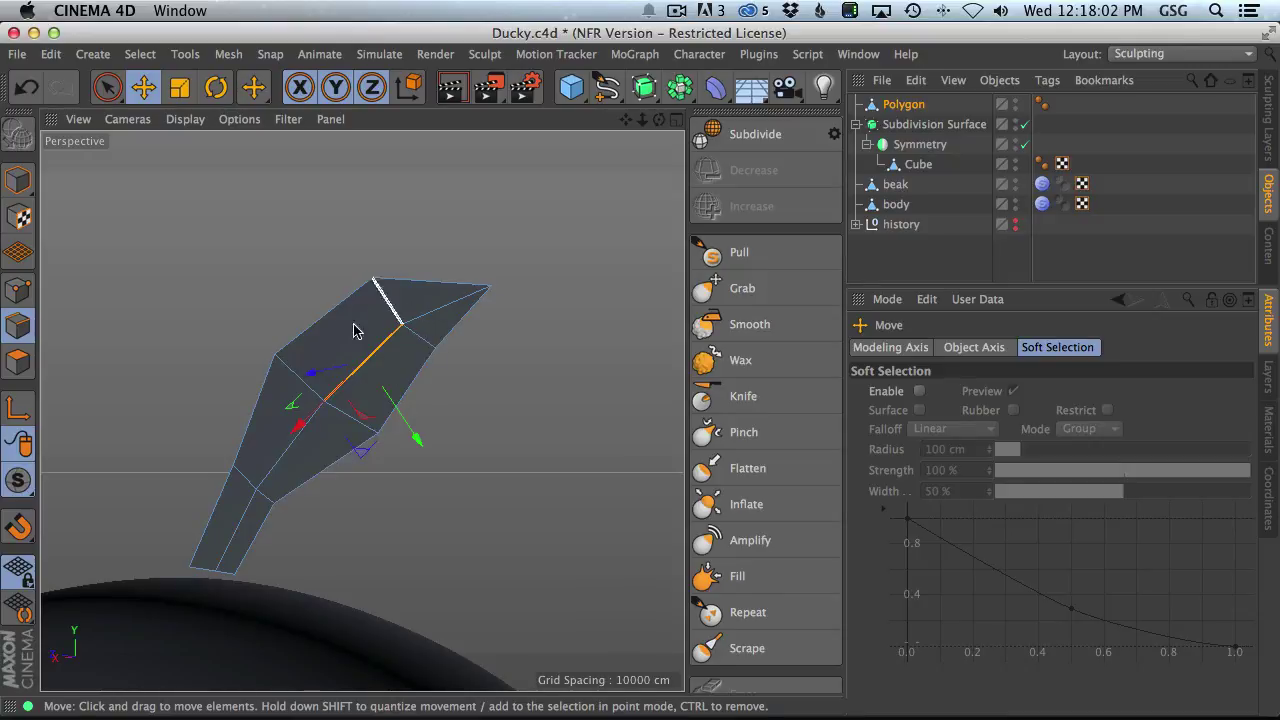
left_click(246, 532, "shift")
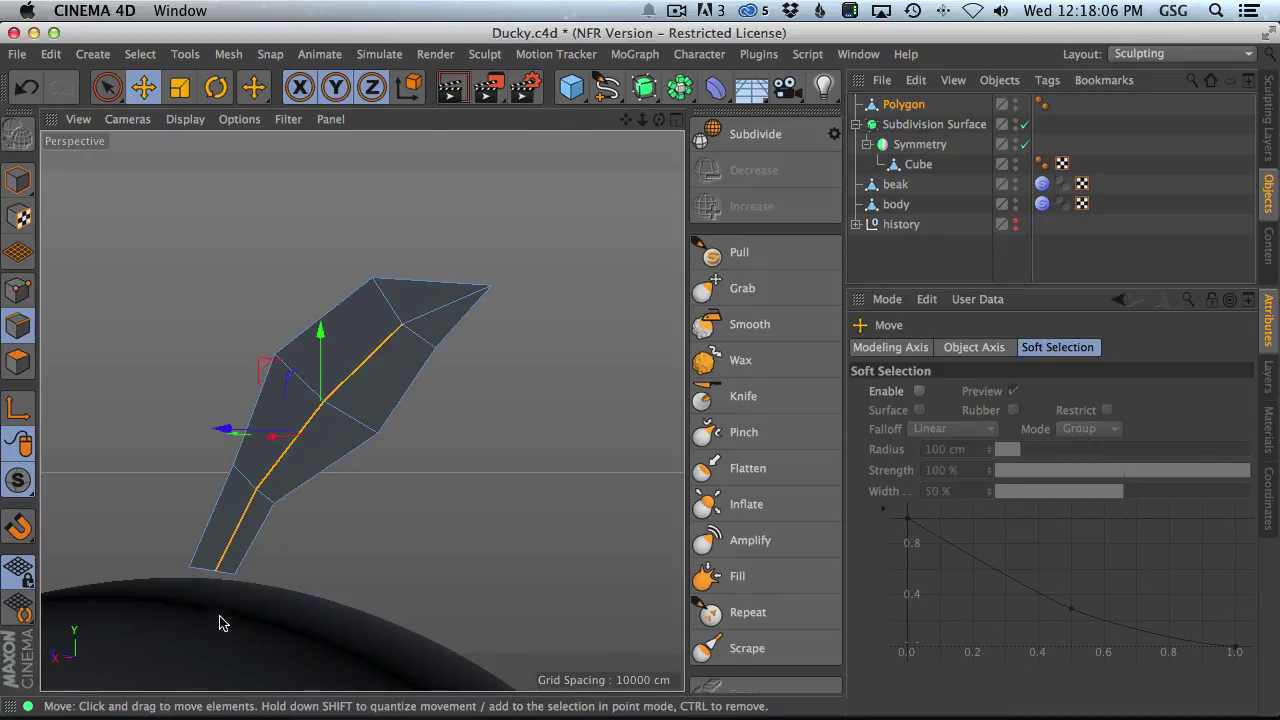
left_click_drag(418, 420, 49, 434, "alt")
scroll(483, 340, "up", 5)
left_click_drag(483, 340, 126, 417, "alt")
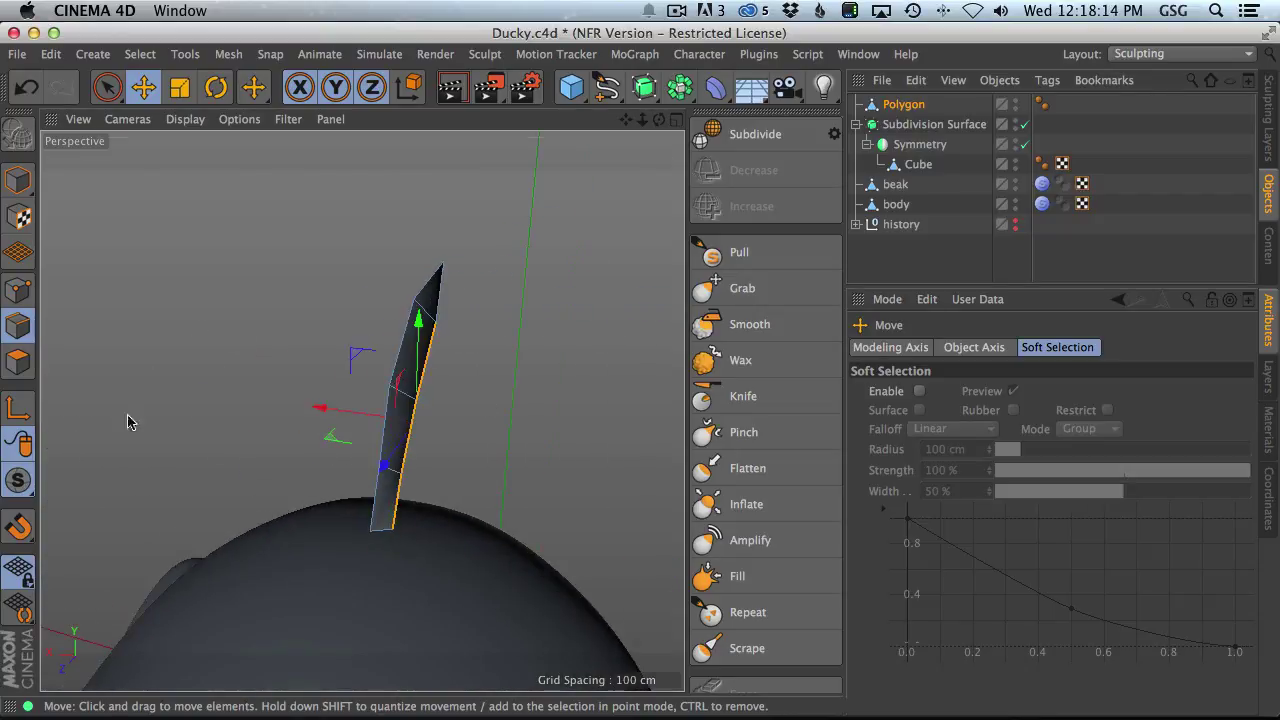
- Select all of the feather's polygons and reverse their normals
left_click(18, 362)
left_click_drag(300, 400, 390, 413, "alt")
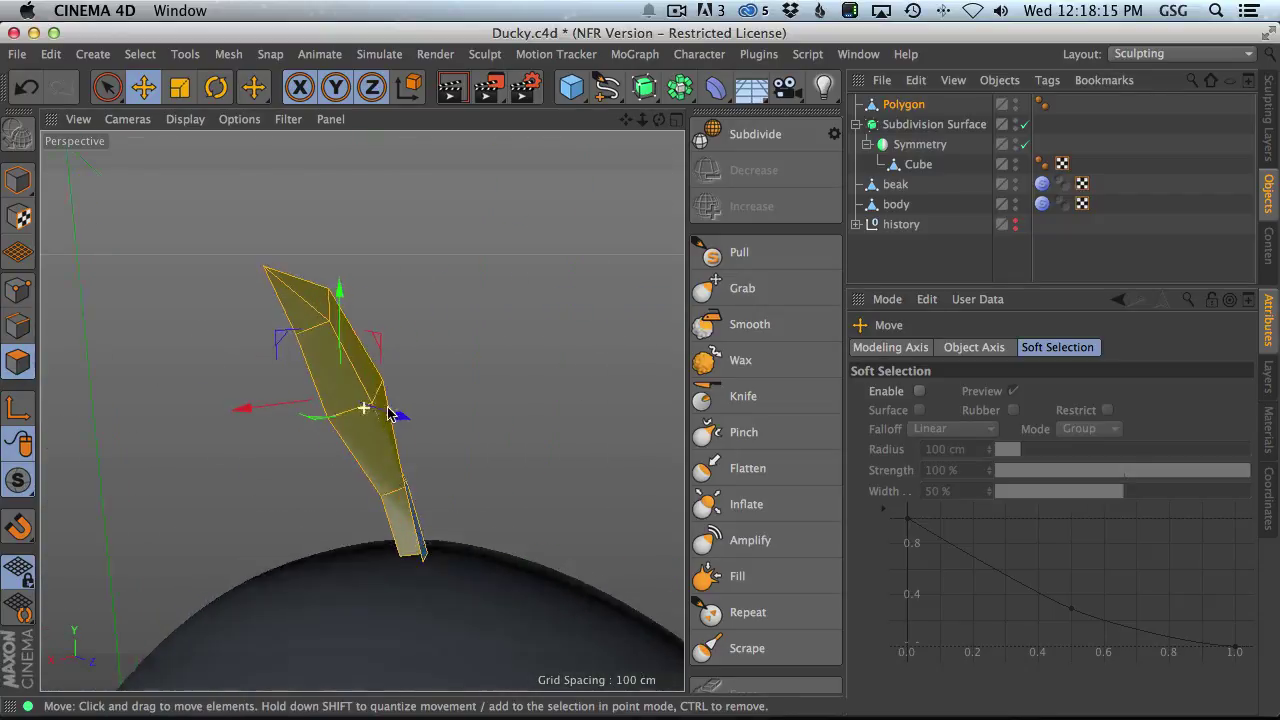
right_click(465, 362)
left_click(565, 586)
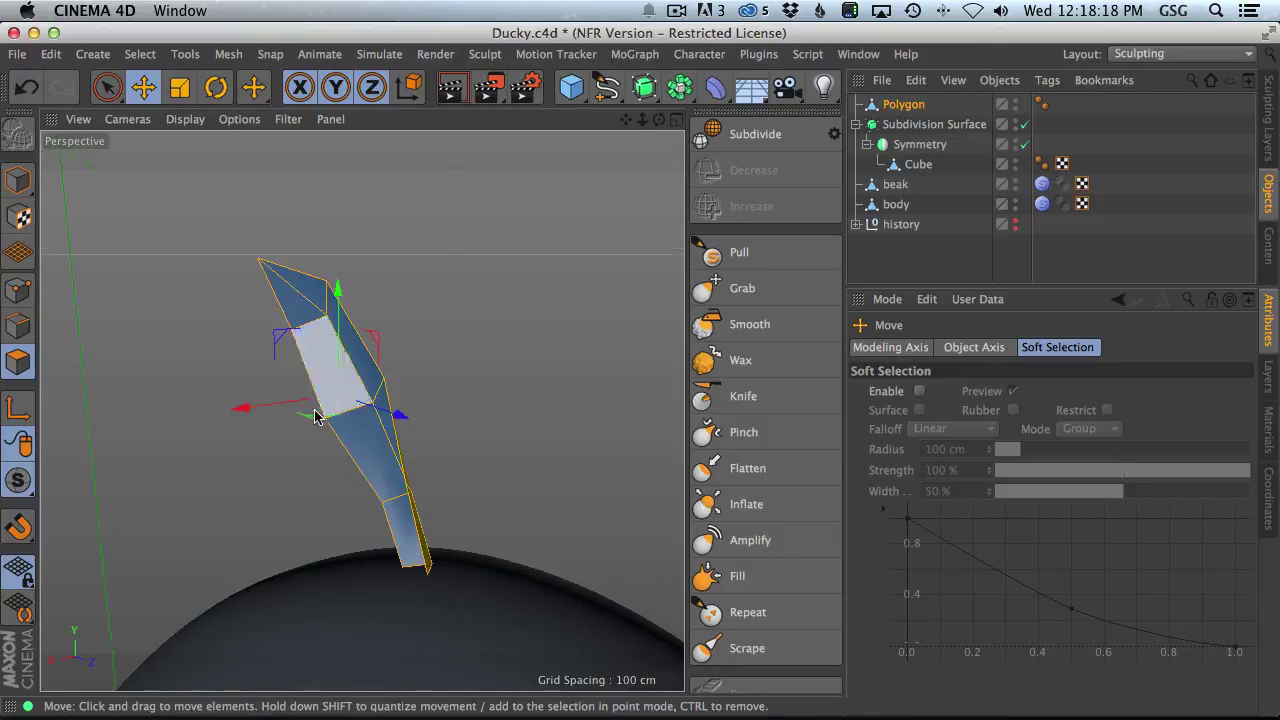
- Select the feather's outline edges in edge mode and examine their X position and size in the coordinates
left_click_drag(614, 539, 471, 310, "alt")
right_click(471, 310)
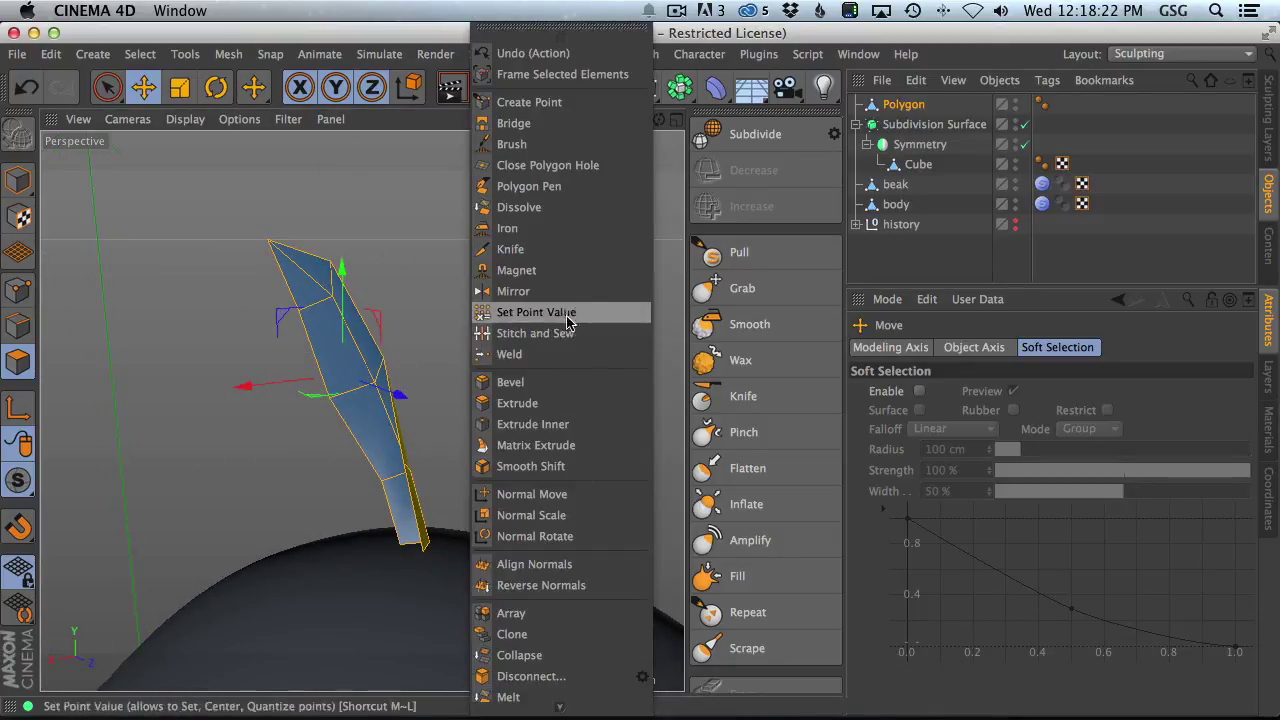
left_click(18, 322)
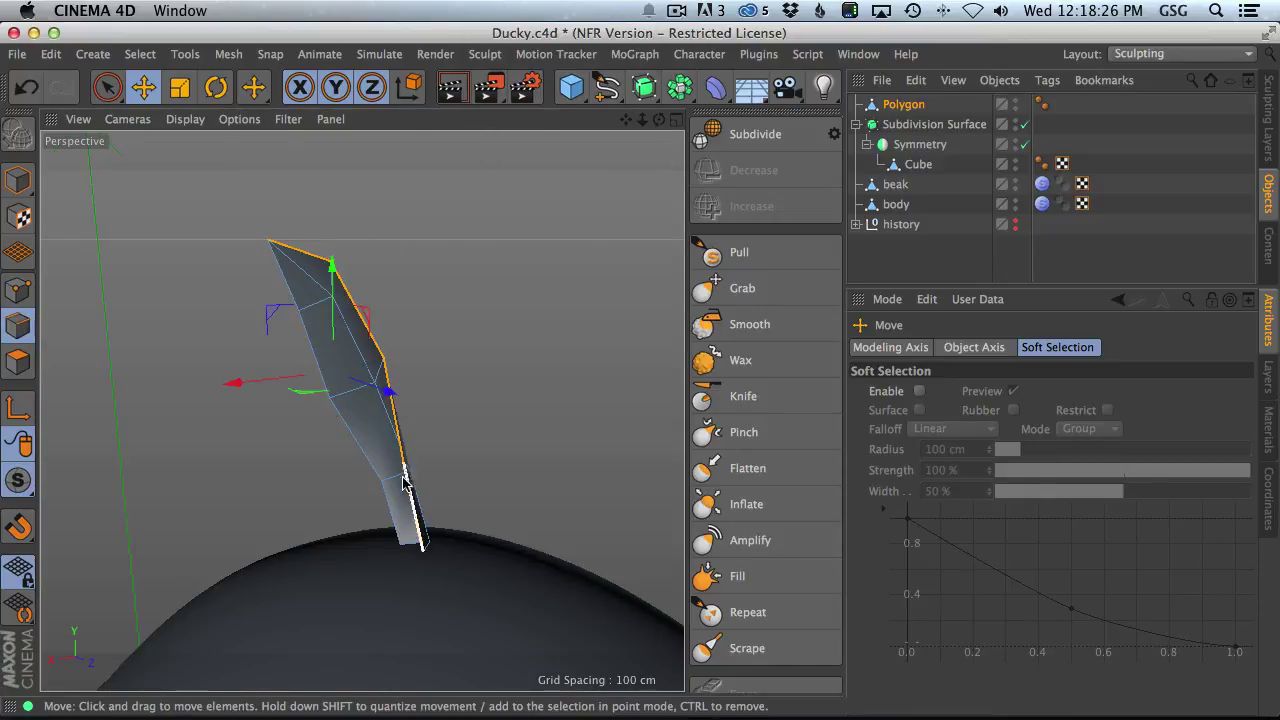
double_click(369, 467)
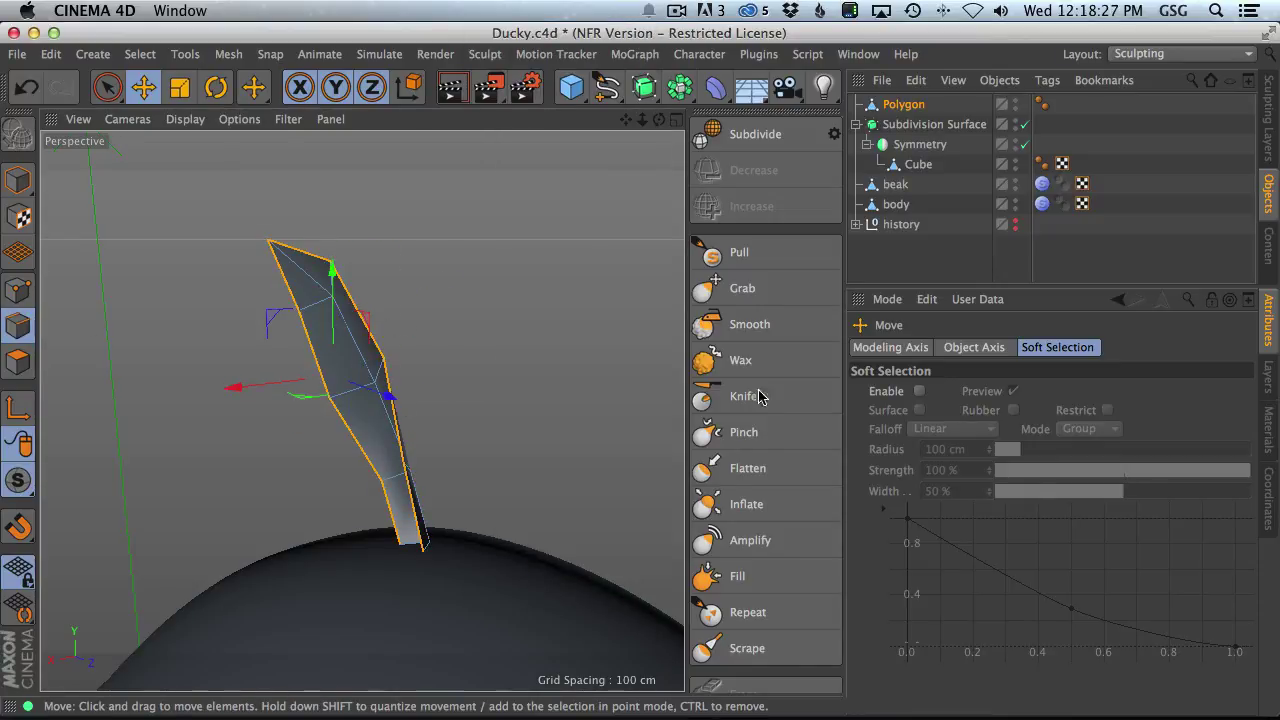
left_click(1268, 496)
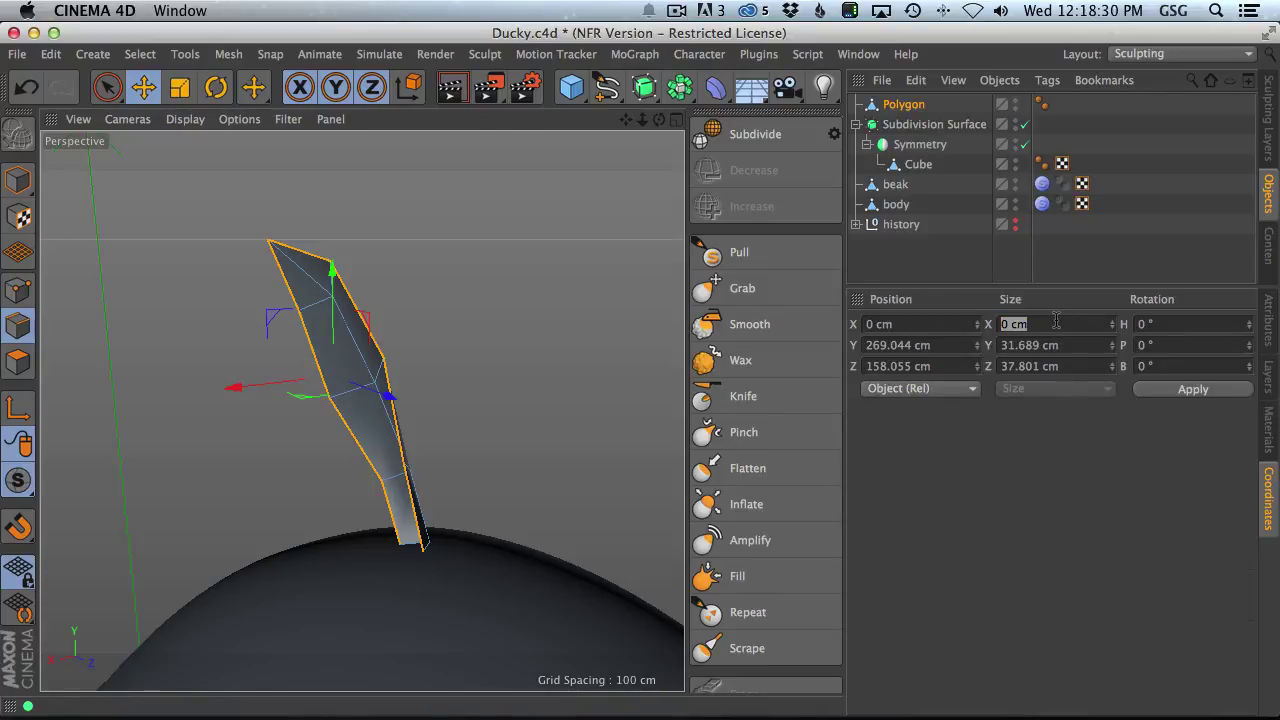
- Mirror the feather's polygons across the ZY plane in the Object coordinate system
left_click(18, 362)
right_click(533, 290)
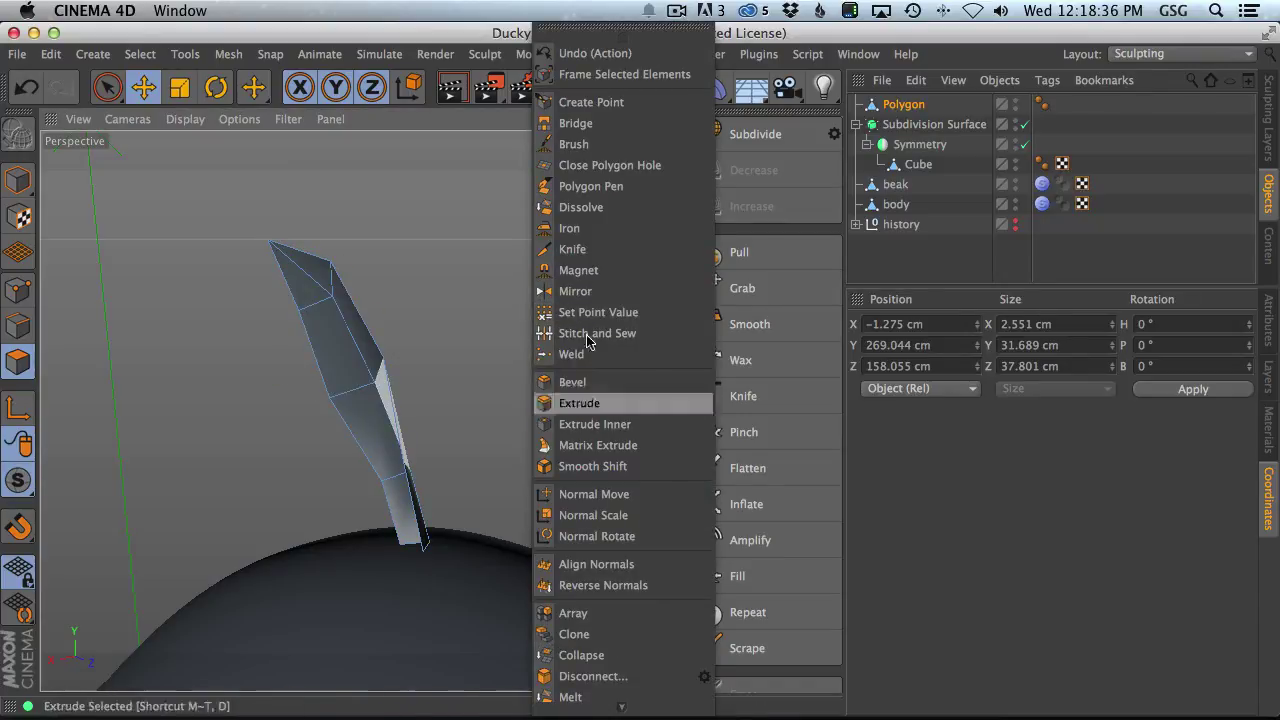
left_click(580, 291)
left_click(1268, 320)
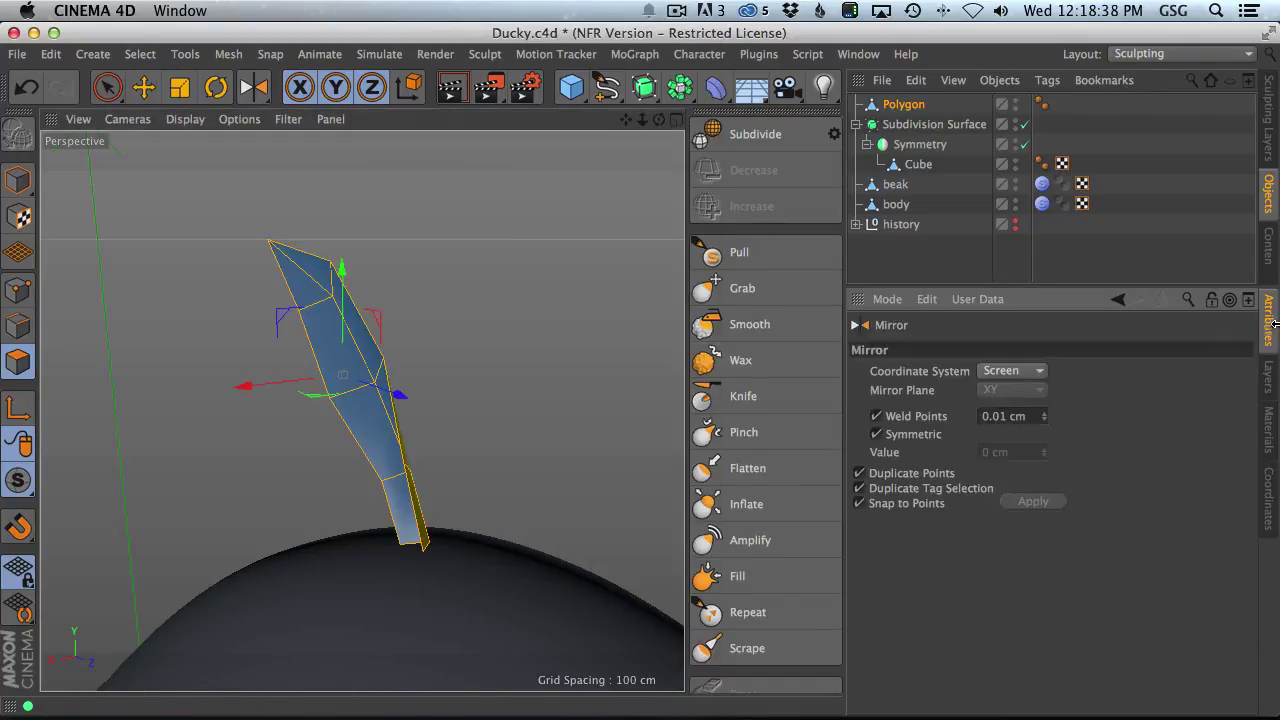
left_click(1028, 376)
left_click(1030, 390)
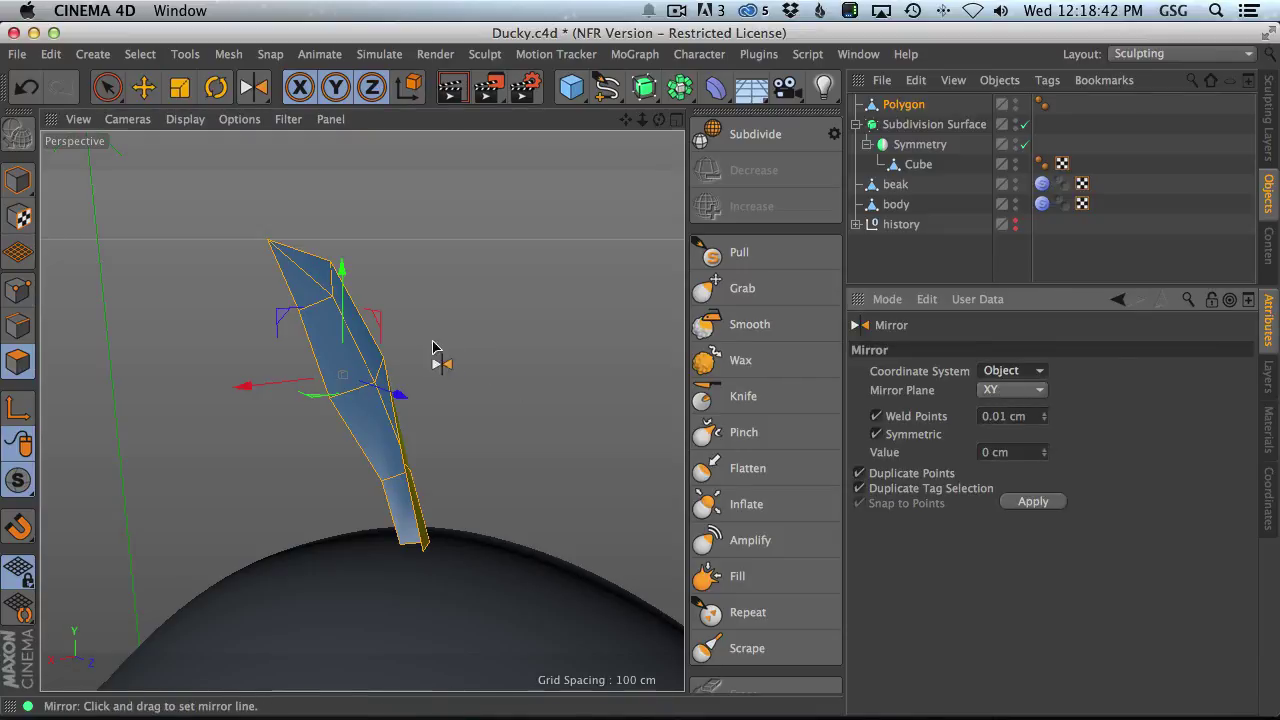
left_click_drag(437, 354, 547, 313, "alt")
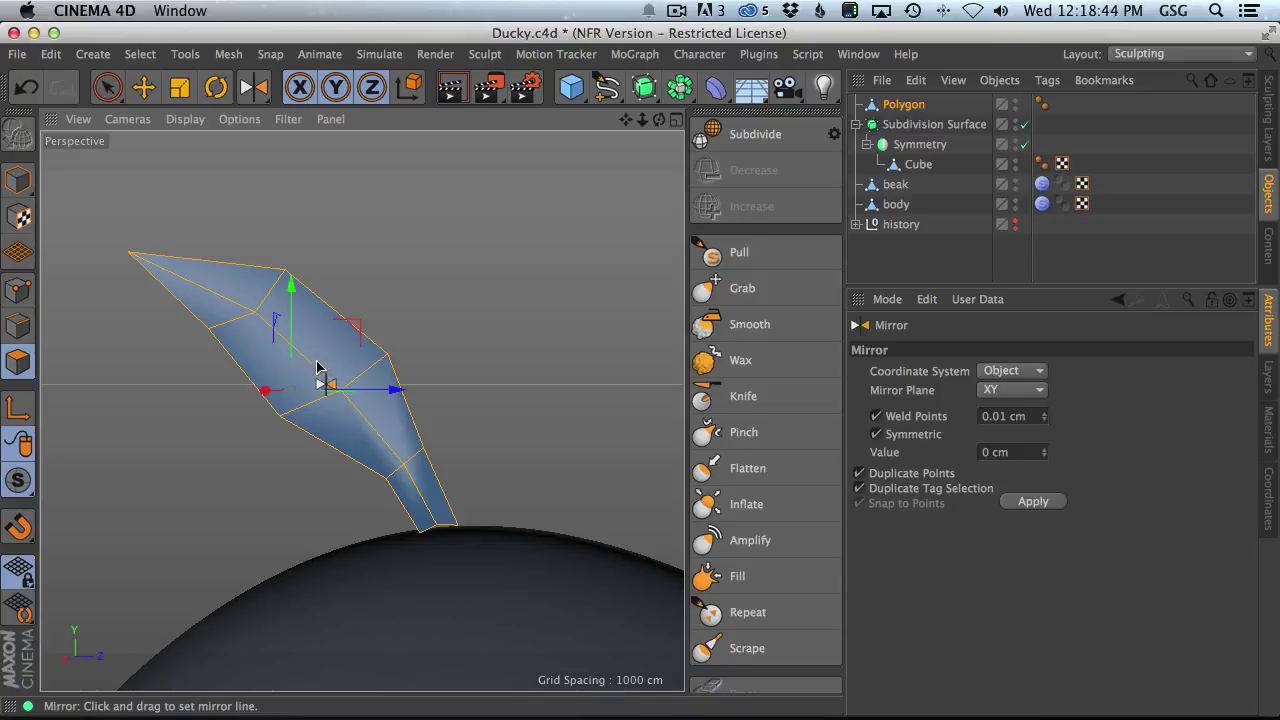
left_click(1028, 391)
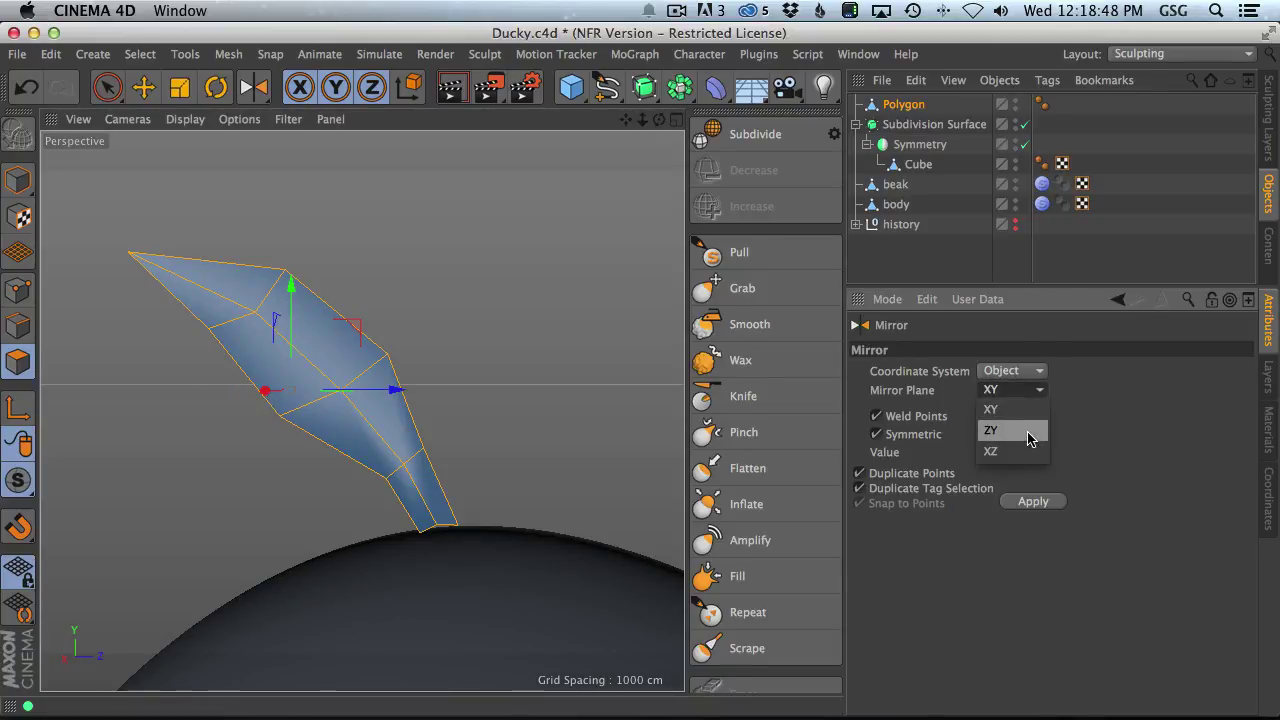
left_click(1033, 430)
- Switch to model mode, rename the polygon object as feather and duplicate it
left_click_drag(358, 404, 220, 426, "alt")
right_click_drag(471, 409, 360, 466, "alt")
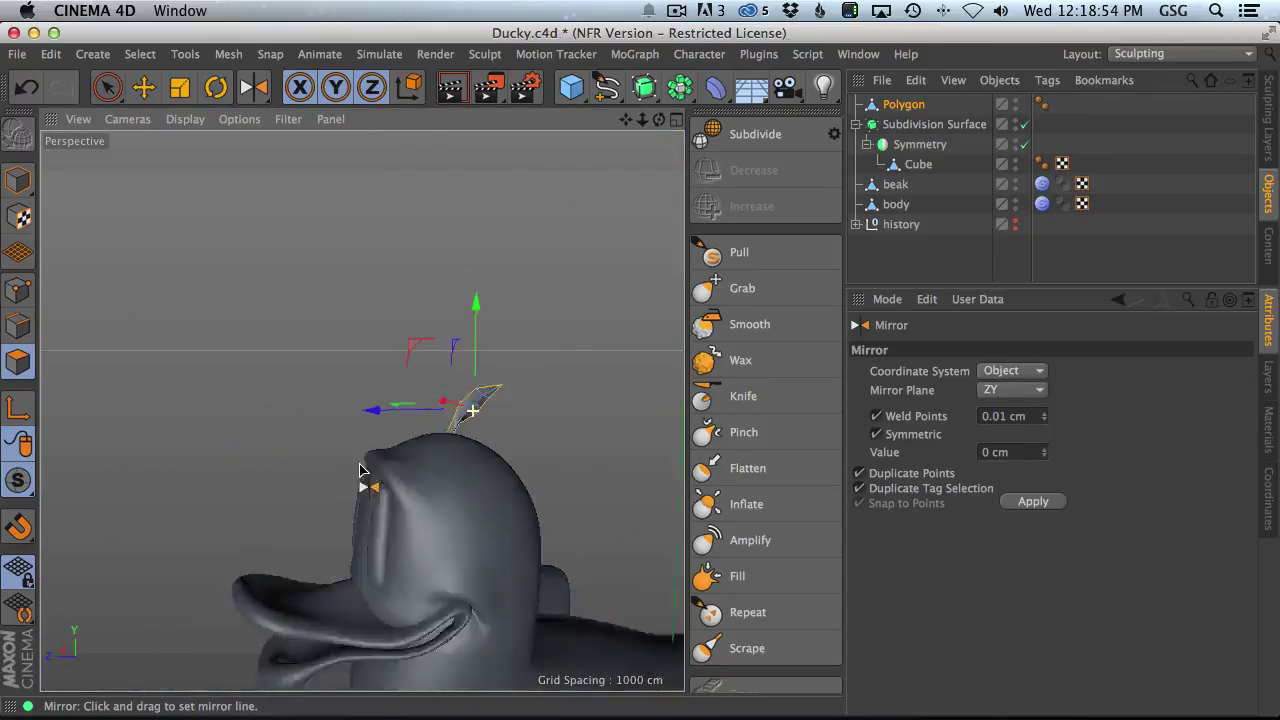
left_click_drag(360, 466, 213, 315, "alt")
left_click(18, 180)
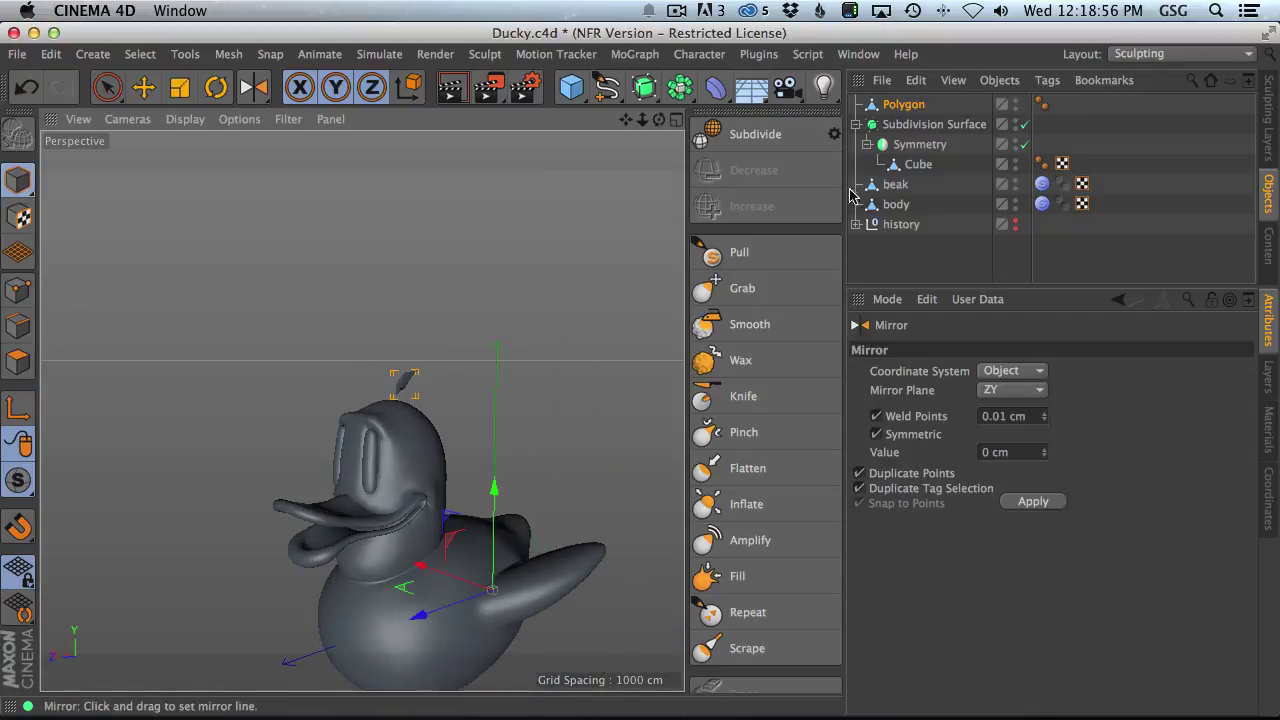
left_click(905, 106)
double_click(906, 108)
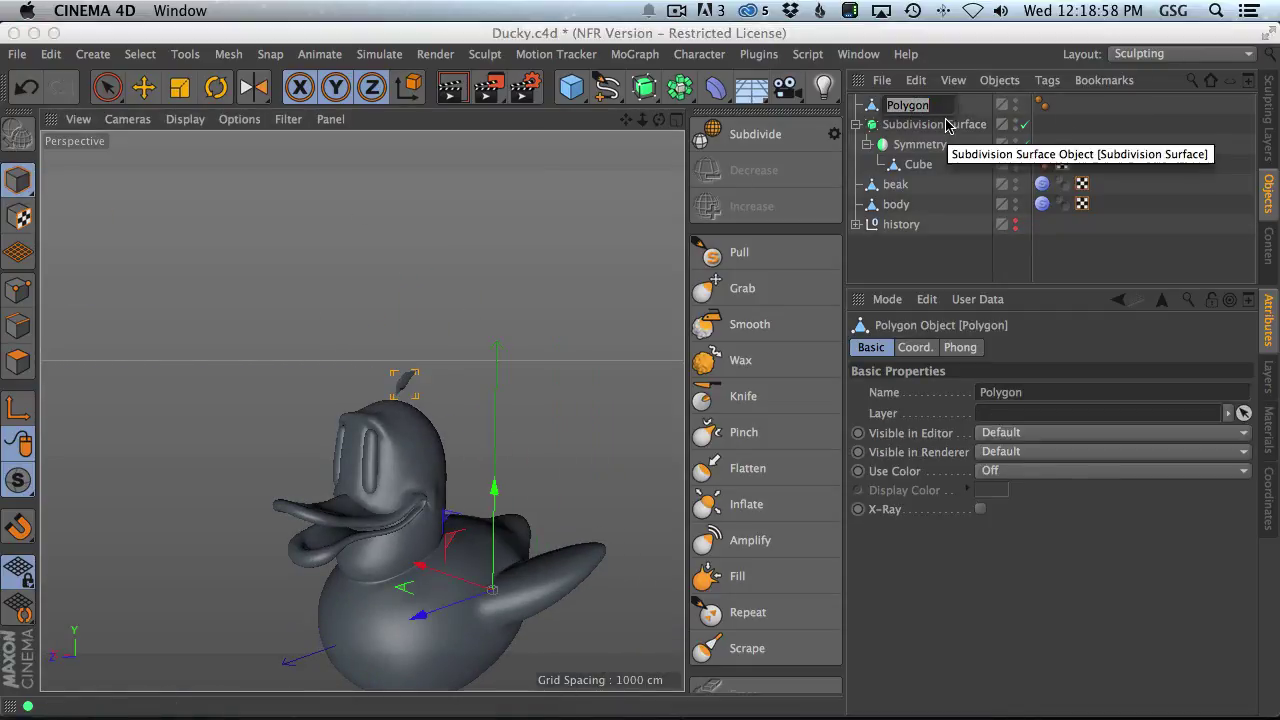
type("feather")
key("Return")
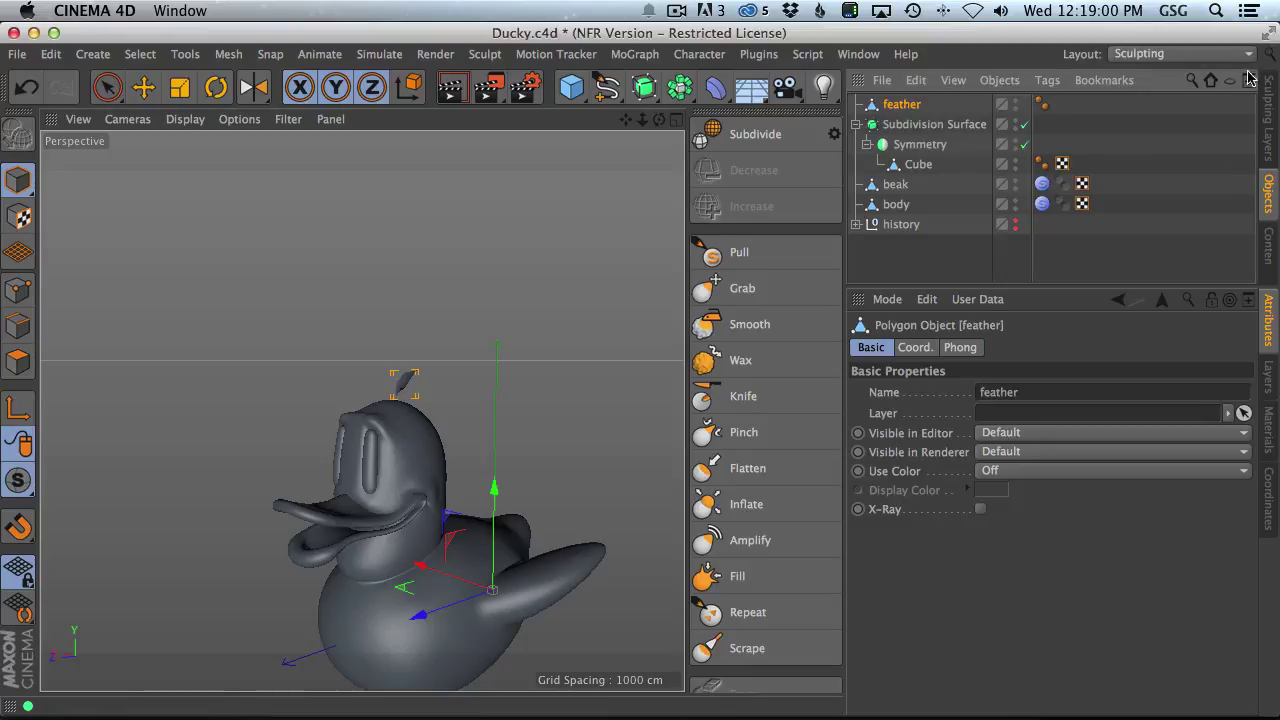
left_click_drag(905, 104, 925, 116, "ctrl")
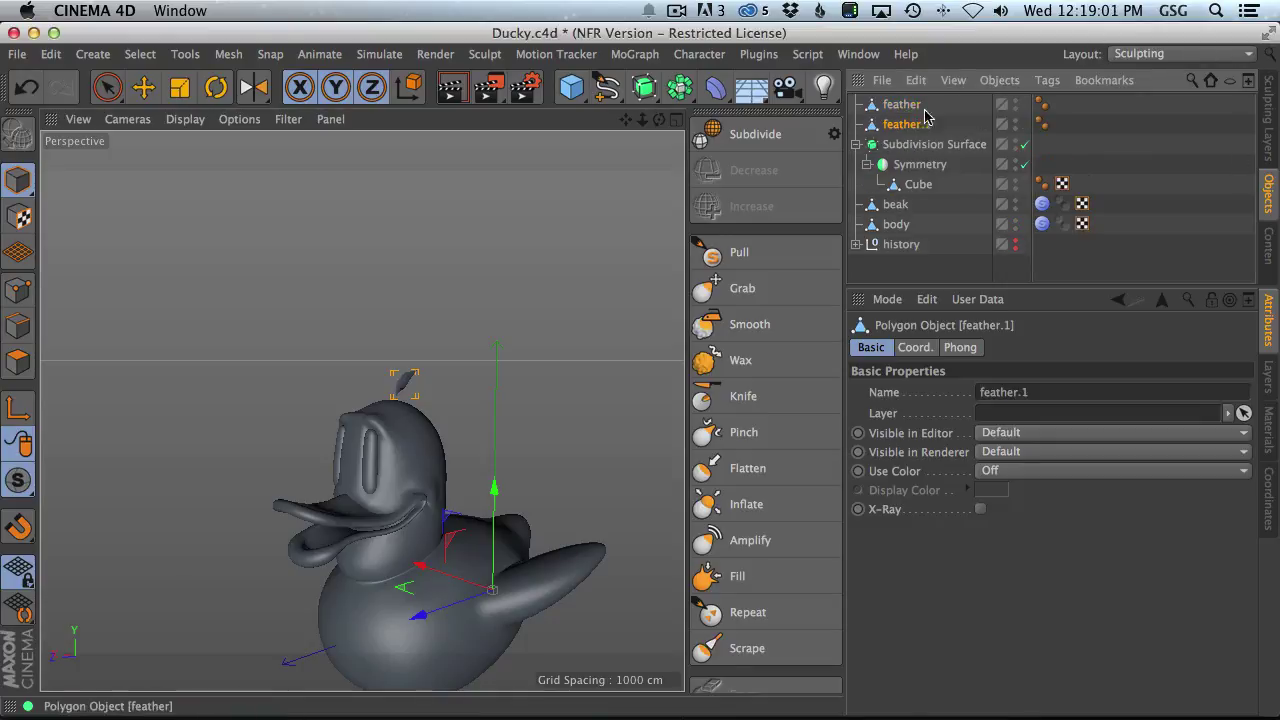
- Move the duplicate feather's axis to the base of the feather, where it meets the head
left_click(180, 87)
scroll(400, 420, "up", 5)
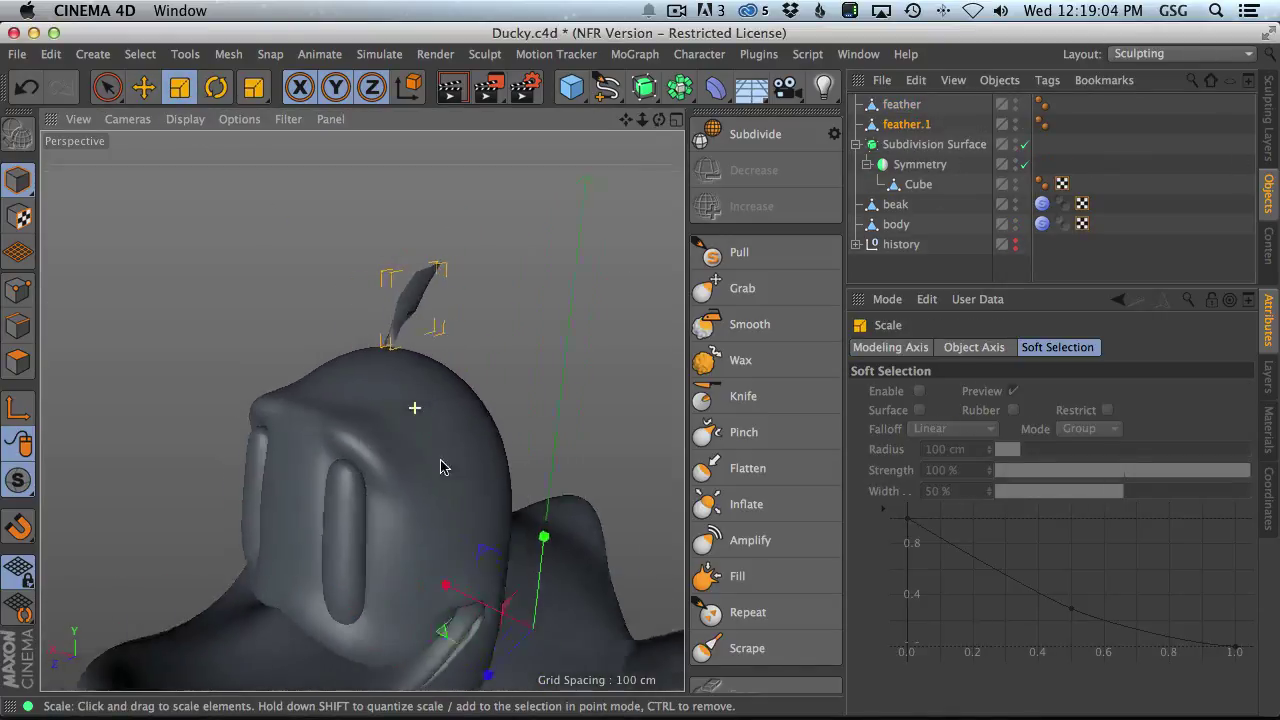
scroll(420, 409, "down", 4)
left_click_drag(428, 476, 428, 443, "alt")
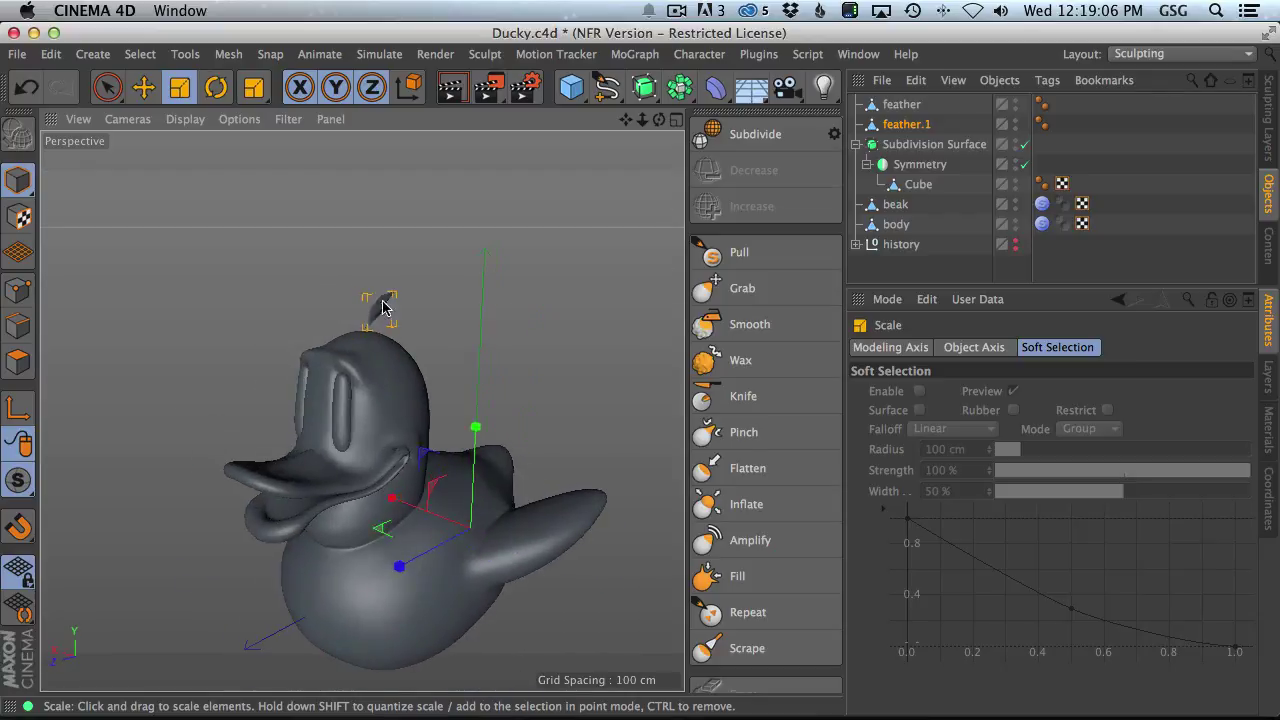
scroll(369, 354, "up", 6)
left_click_drag(350, 423, 339, 348, "alt")
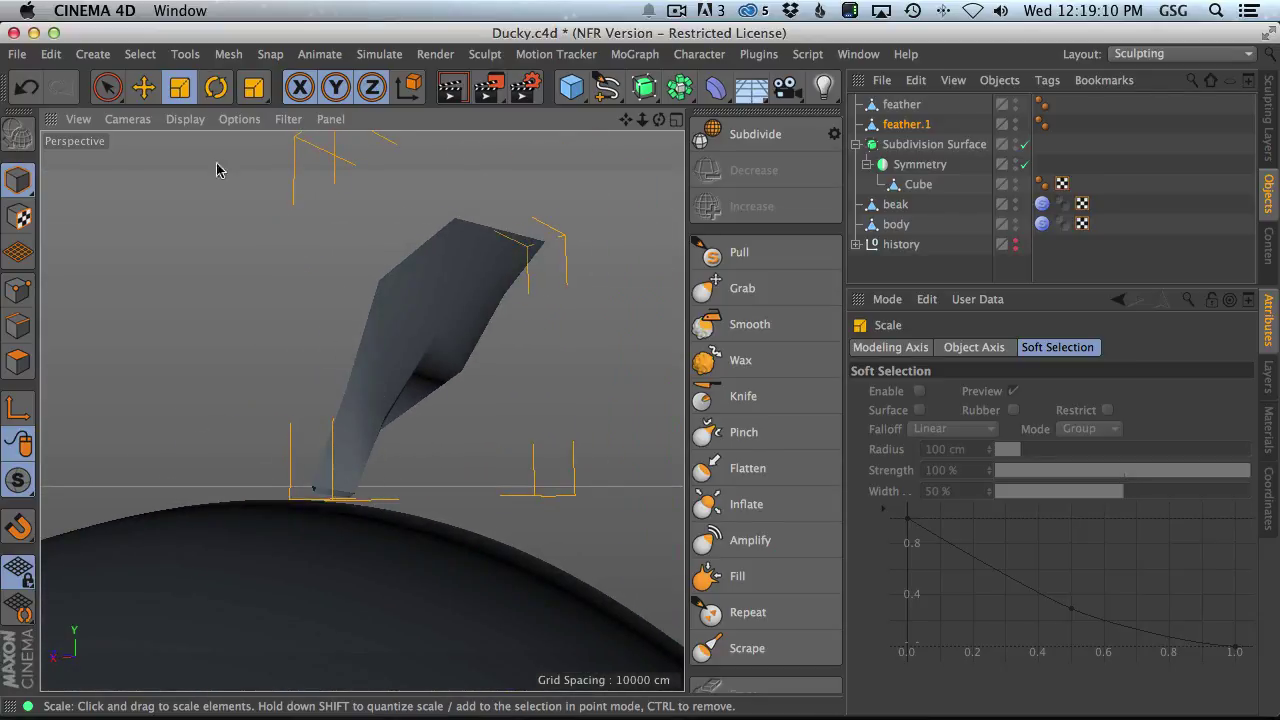
key("l")
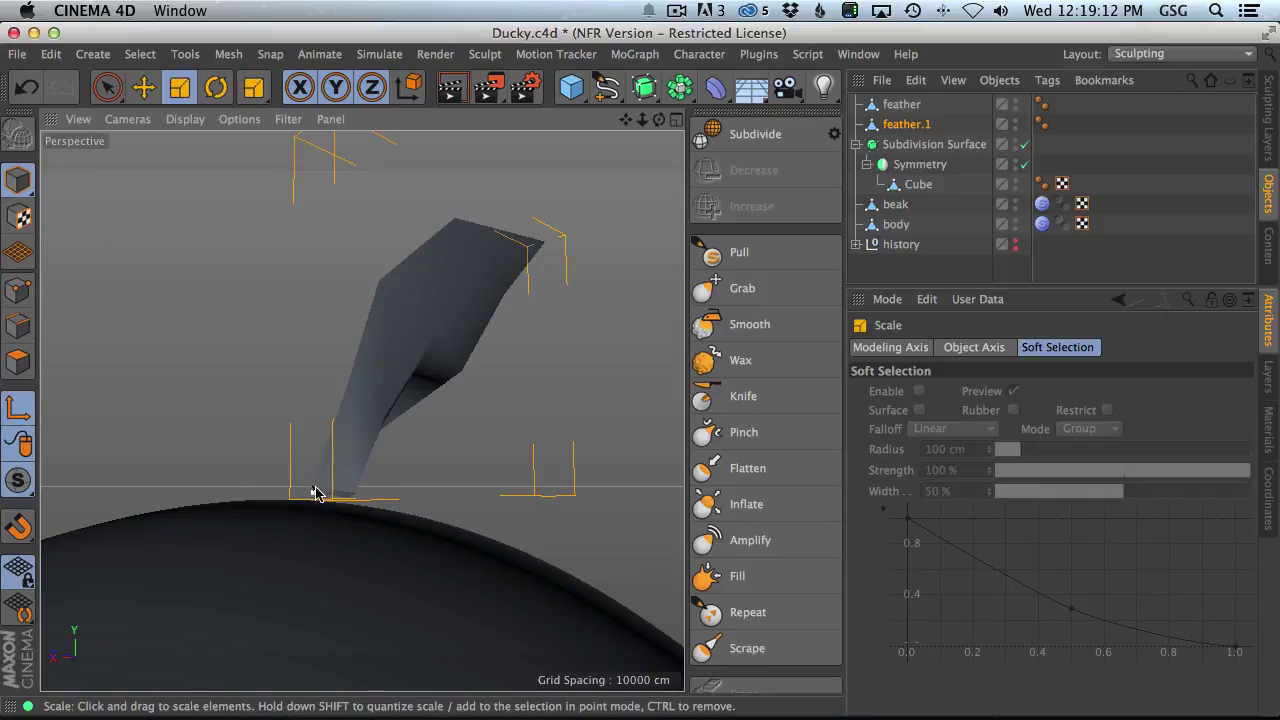
left_click(353, 492)
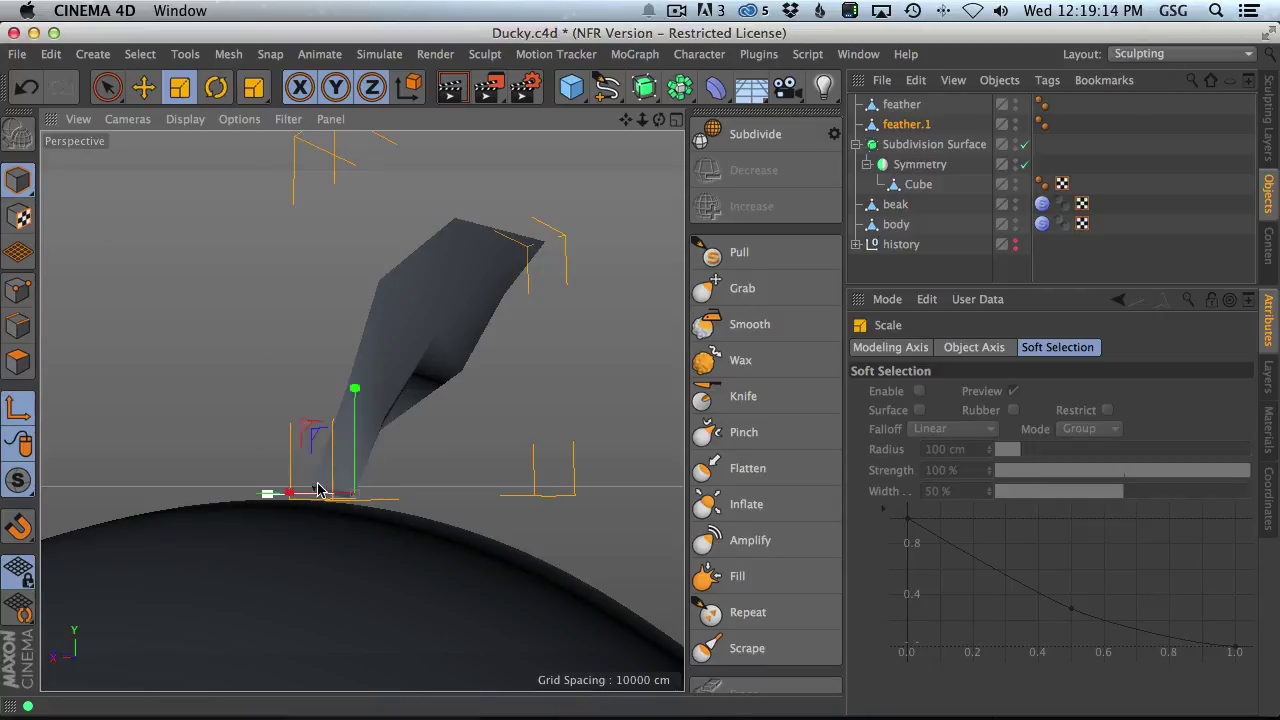
key("l")
scroll(341, 466, "up", 3)
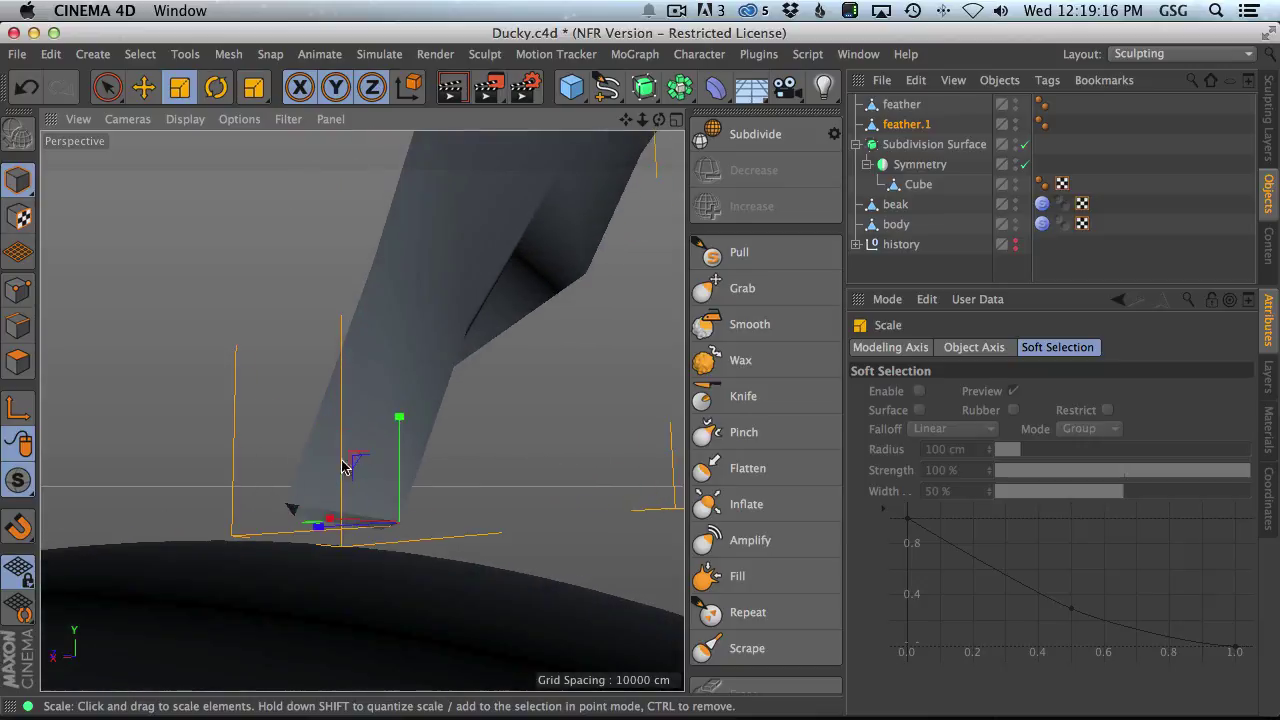
left_click(286, 506)
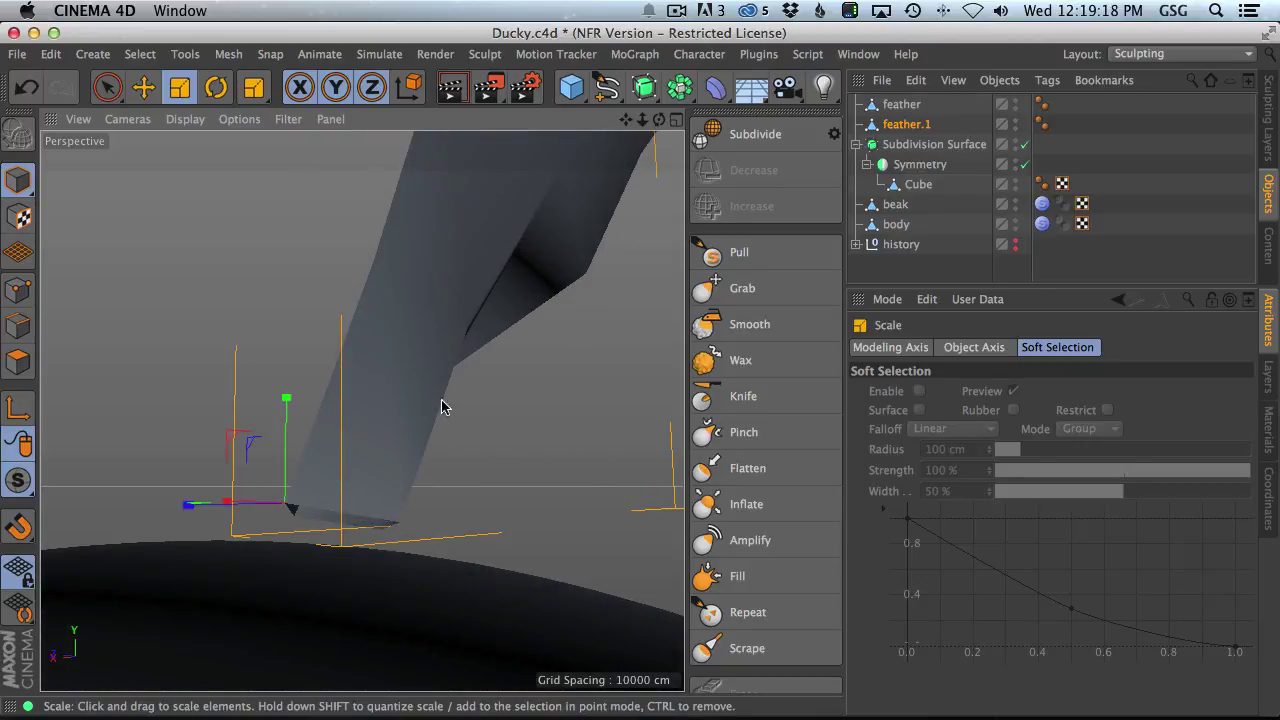
- Rotate the duplicate feather about its base to tilt it forward from the original
right_click_drag(413, 316, 354, 351, "alt")
left_click_drag(434, 297, 458, 411, "alt")
left_click_drag(298, 286, 362, 483)
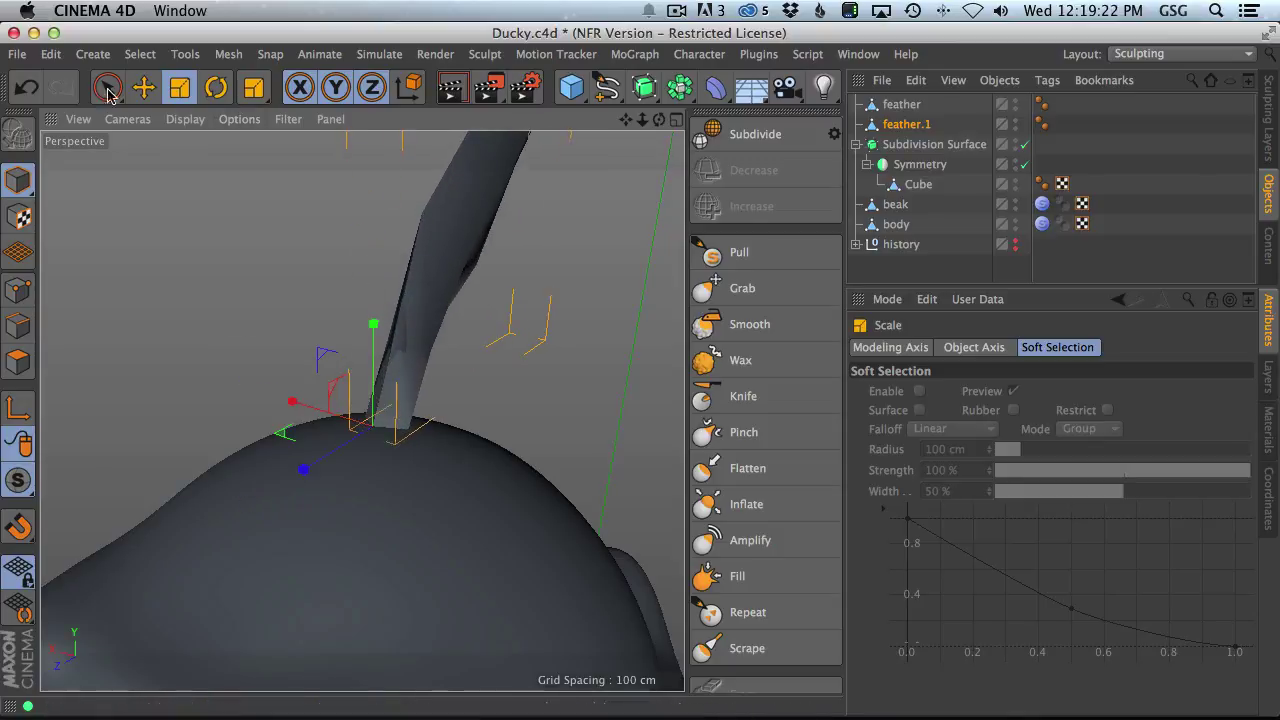
left_click(215, 87)
left_click_drag(471, 300, 210, 360)
right_click_drag(406, 297, 352, 337, "alt")
left_click_drag(356, 337, 594, 329, "alt")
right_click_drag(391, 389, 306, 437, "alt")
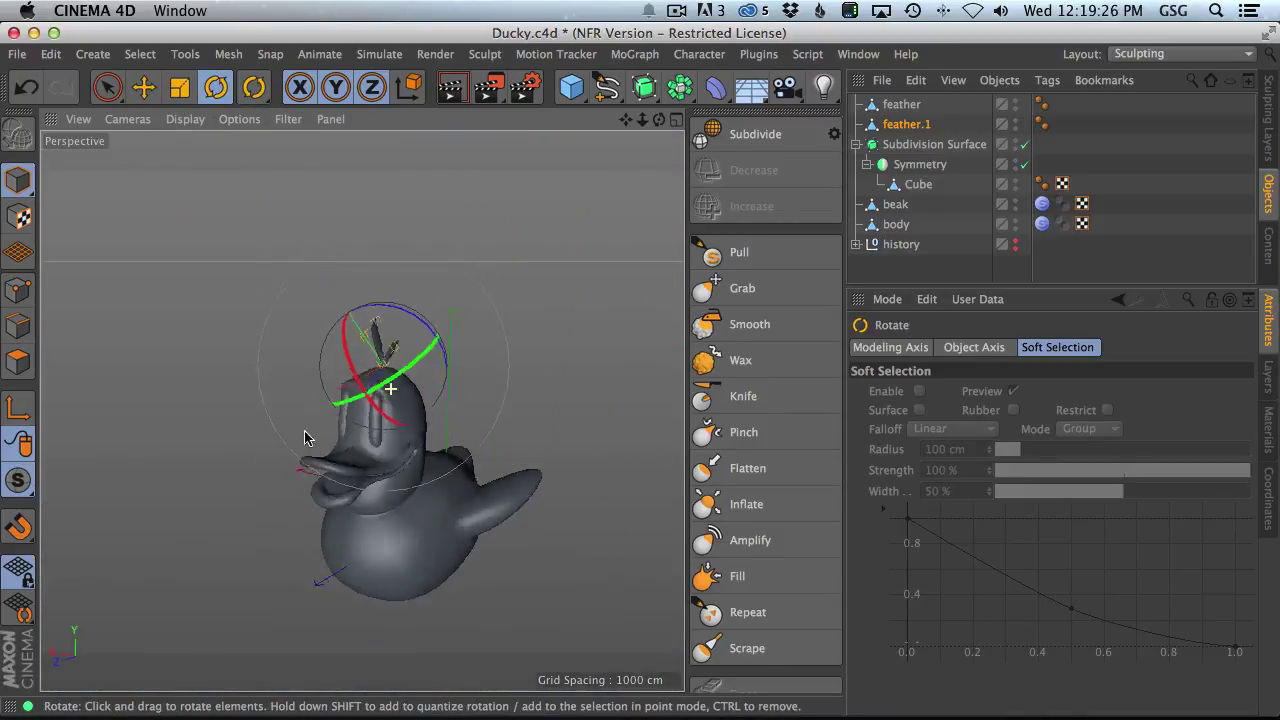
- Select both feather objects and isolate them from the duck with Viewport Solo Single
left_click_drag(396, 433, 452, 424, "alt")
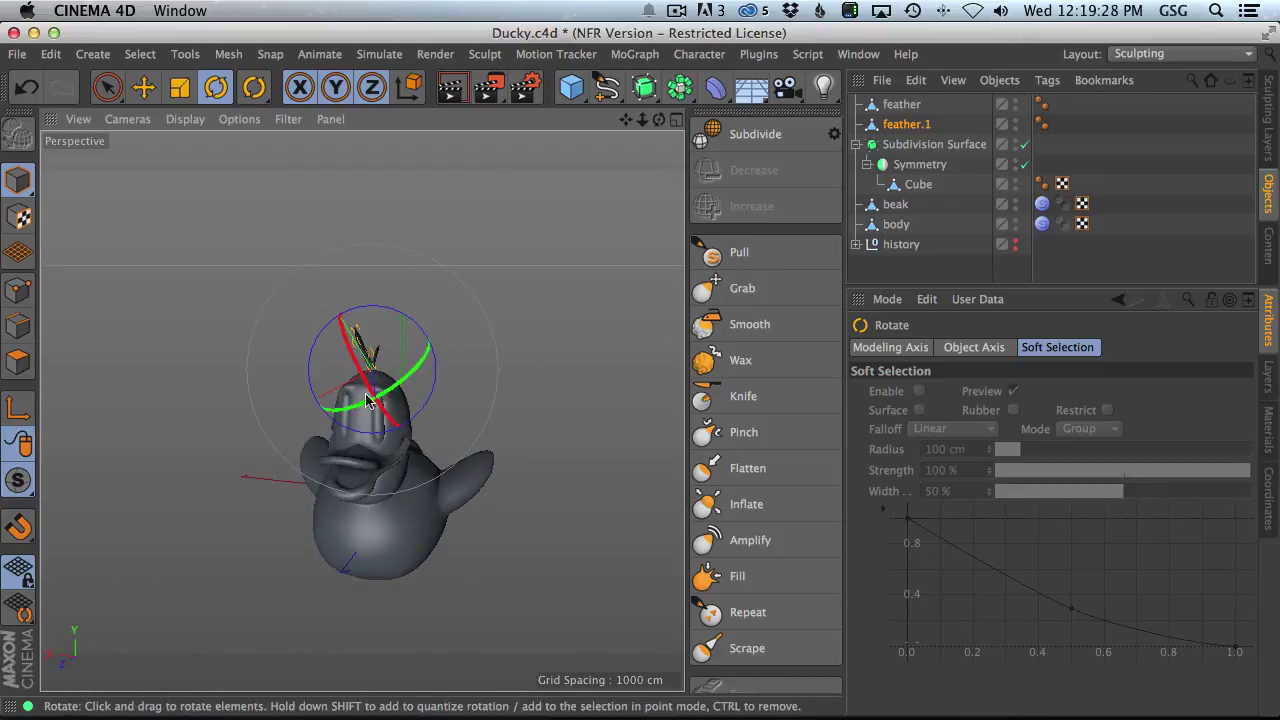
right_click_drag(367, 395, 459, 354, "alt")
left_click_drag(374, 358, 295, 366, "alt")
left_click(932, 108, "shift")
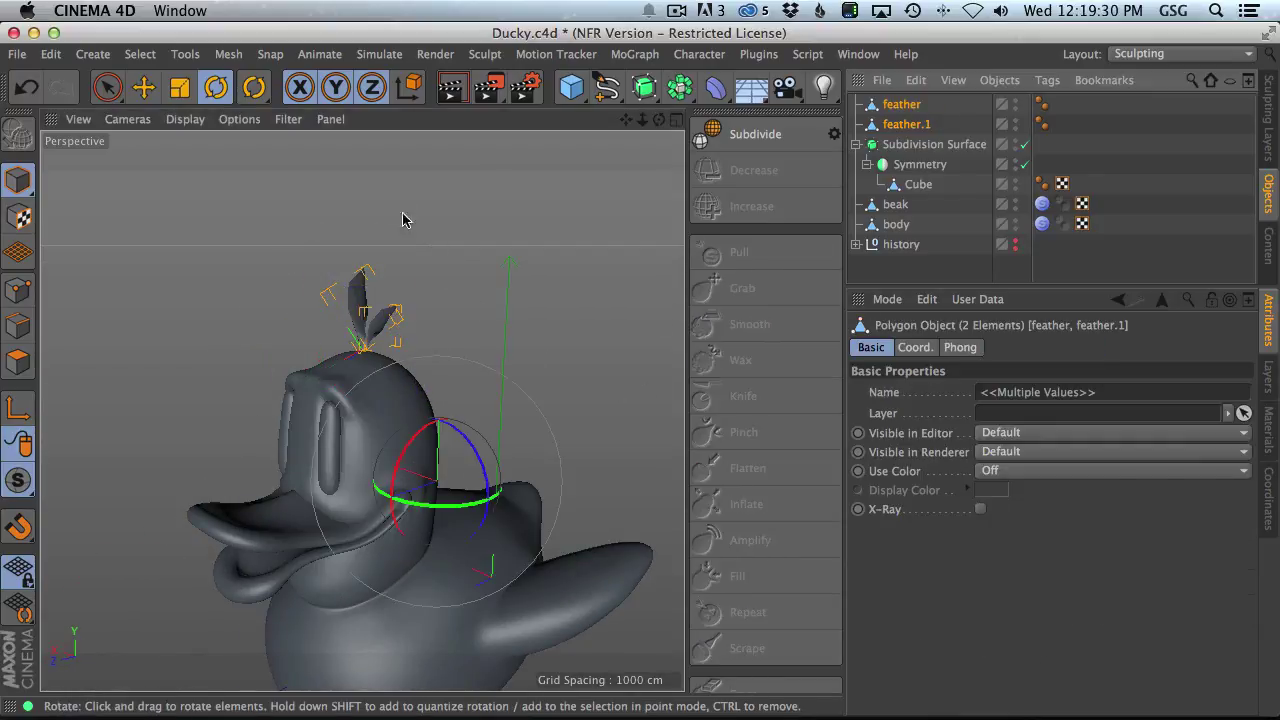
right_click_drag(346, 376, 458, 331, "alt")
left_click_drag(403, 261, 427, 274, "alt")
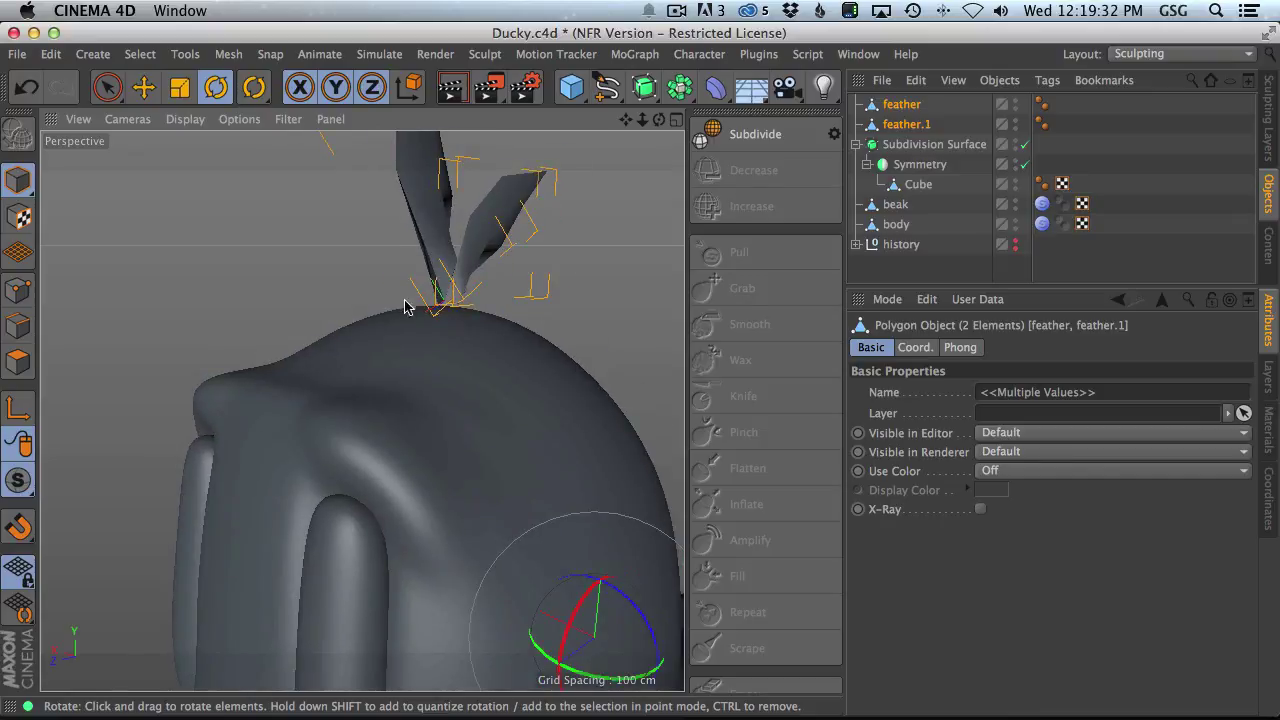
right_click_drag(463, 290, 542, 247, "alt")
left_click_drag(427, 284, 363, 354, "alt")
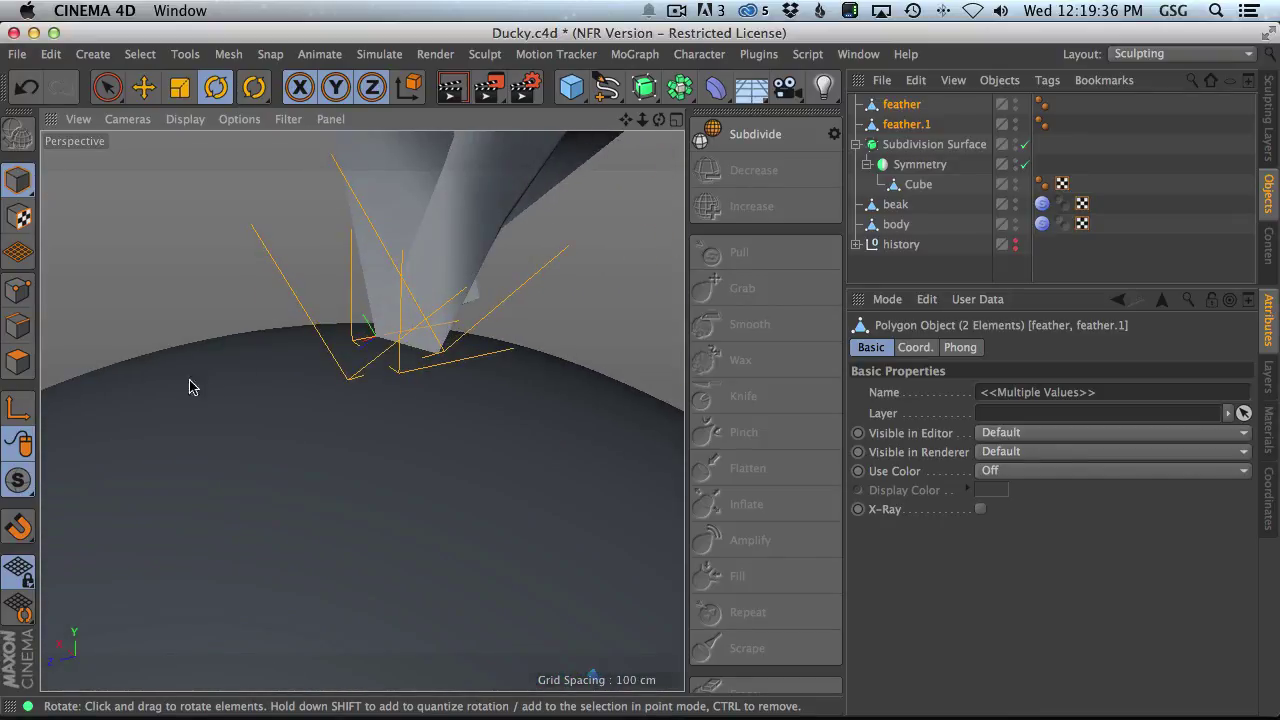
left_click(24, 482)
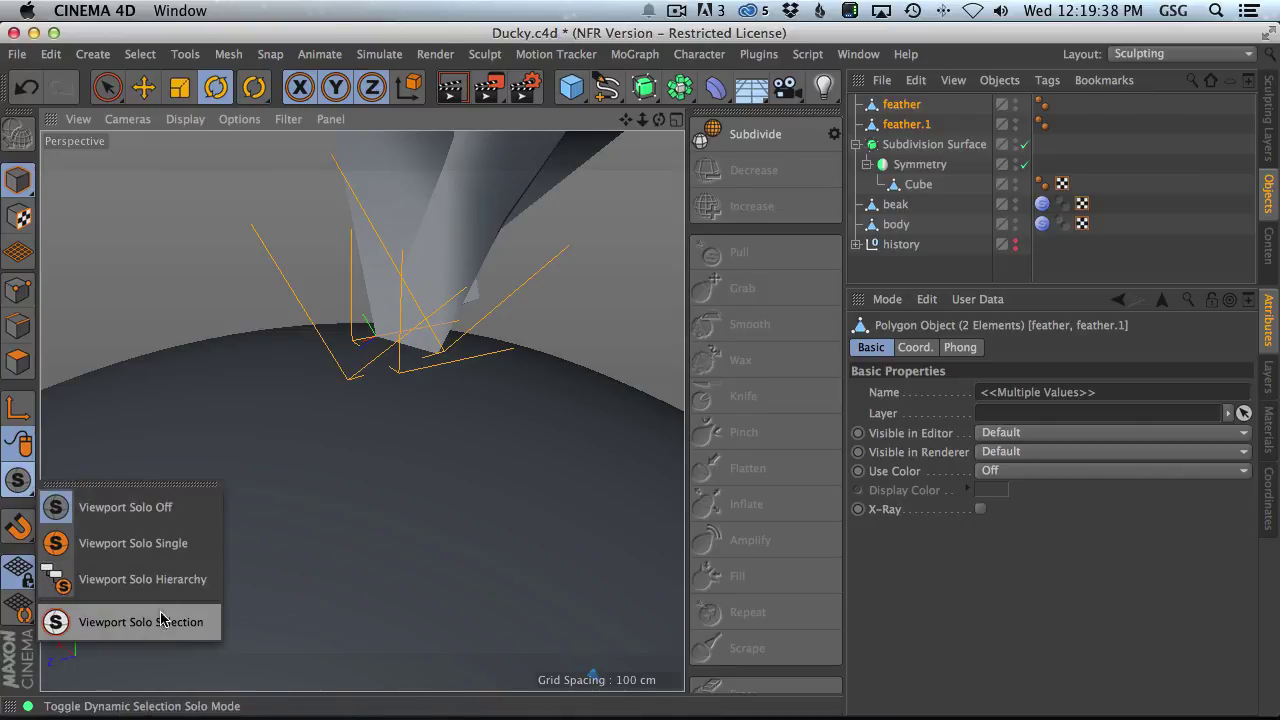
left_click(180, 545)
- Switch to polygon mode and close the open polygon holes at the base of the feathers with Close Polygon Hole
left_click_drag(420, 317, 305, 352, "alt")
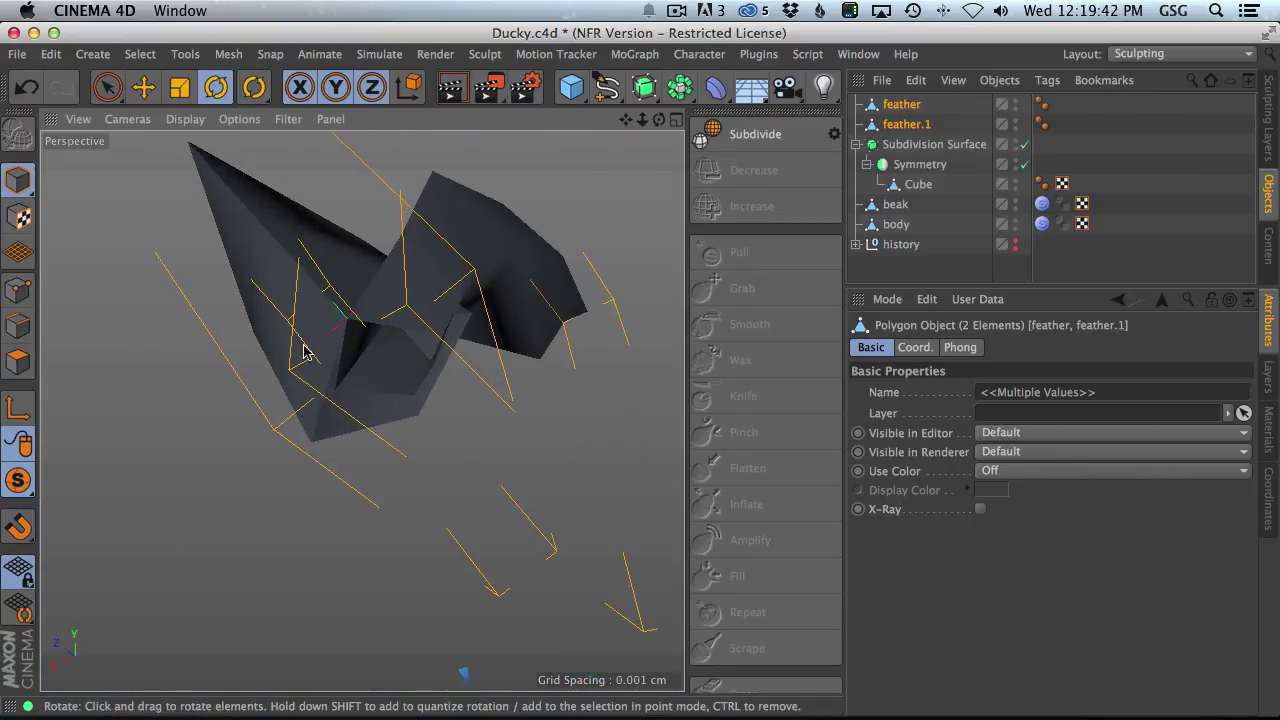
left_click(18, 361)
right_click(500, 405)
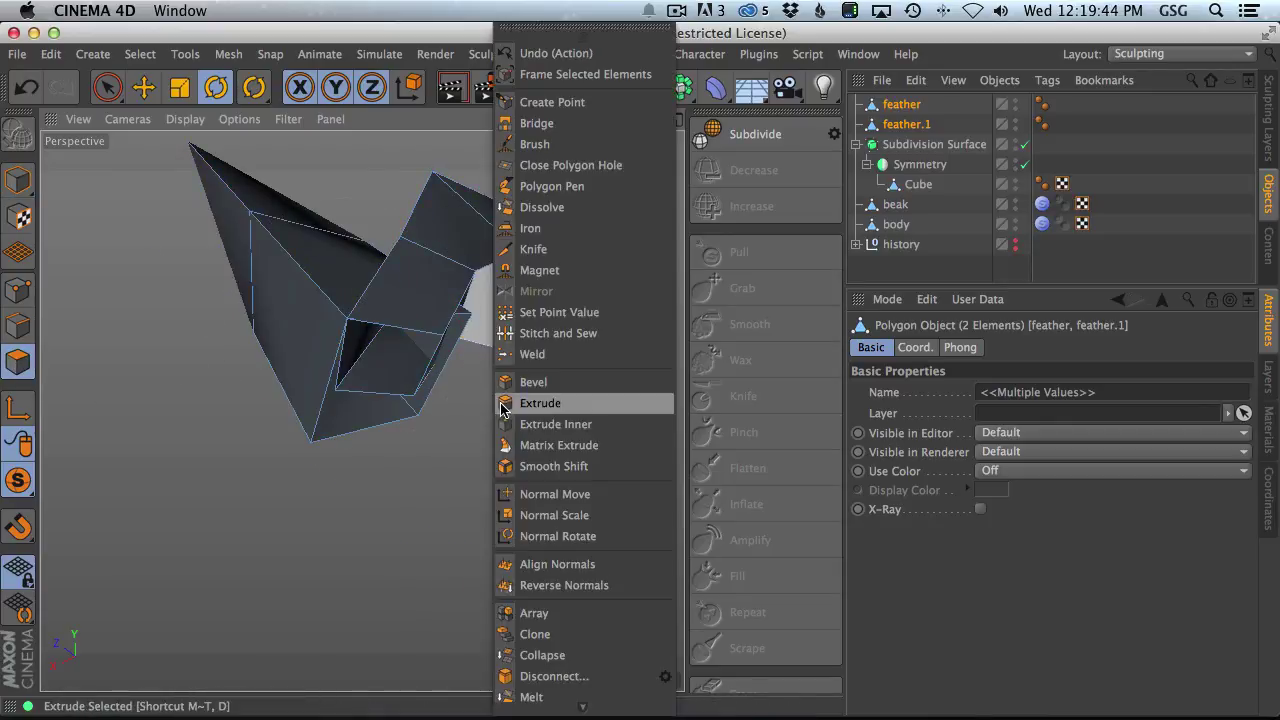
left_click(580, 165)
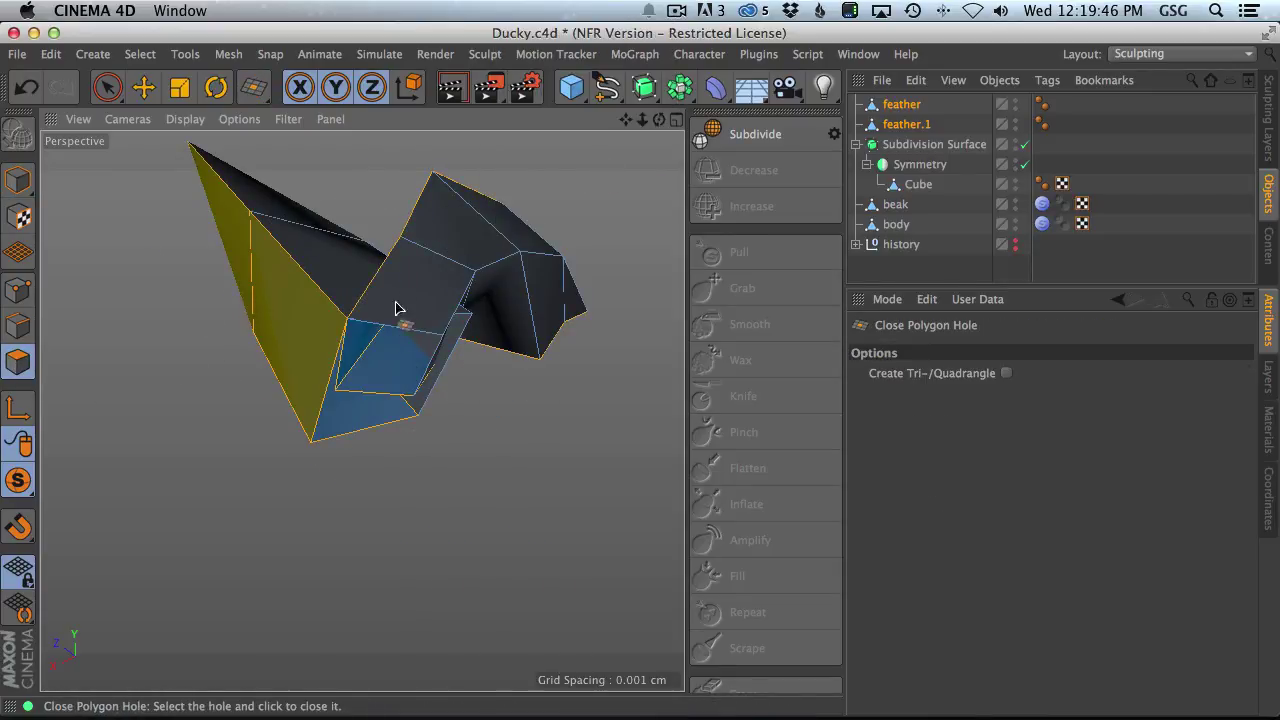
left_click(349, 434)
- Cut an edge loop close to the base of each feather with the Knife in Loop mode
left_click_drag(415, 287, 447, 384, "alt")
key("k")
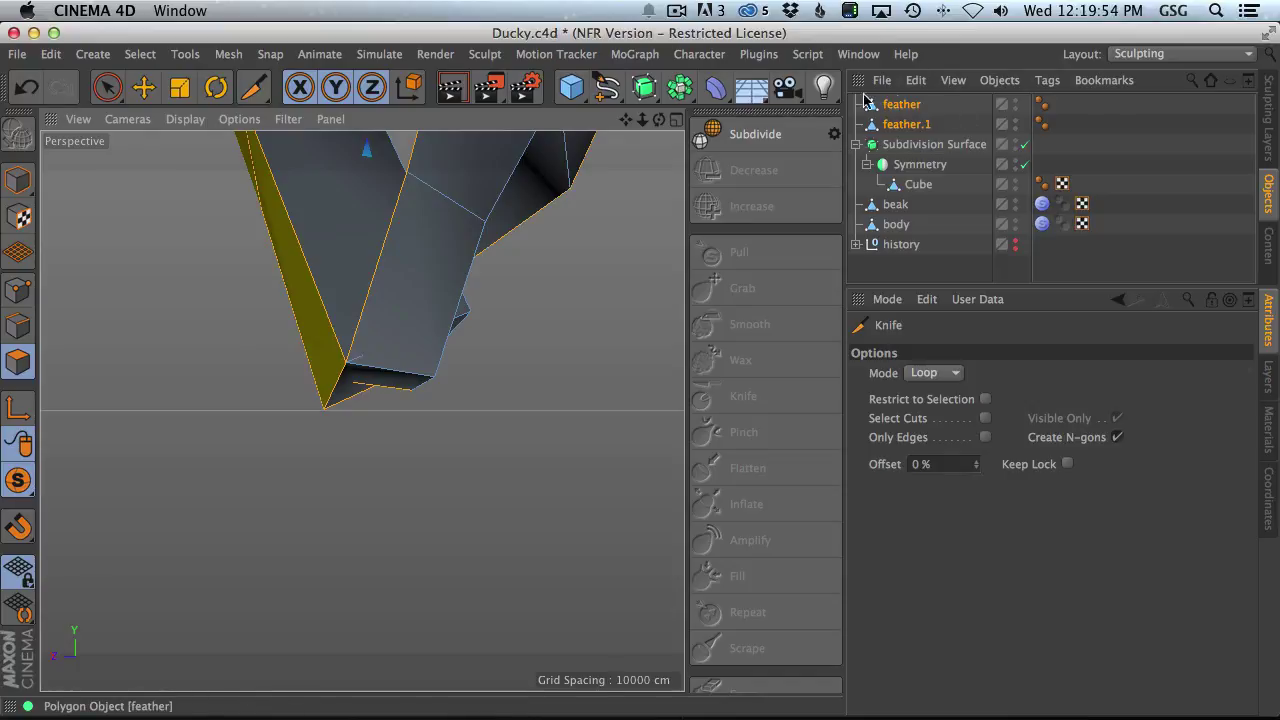
left_click(356, 339)
left_click_drag(340, 320, 414, 329, "alt")
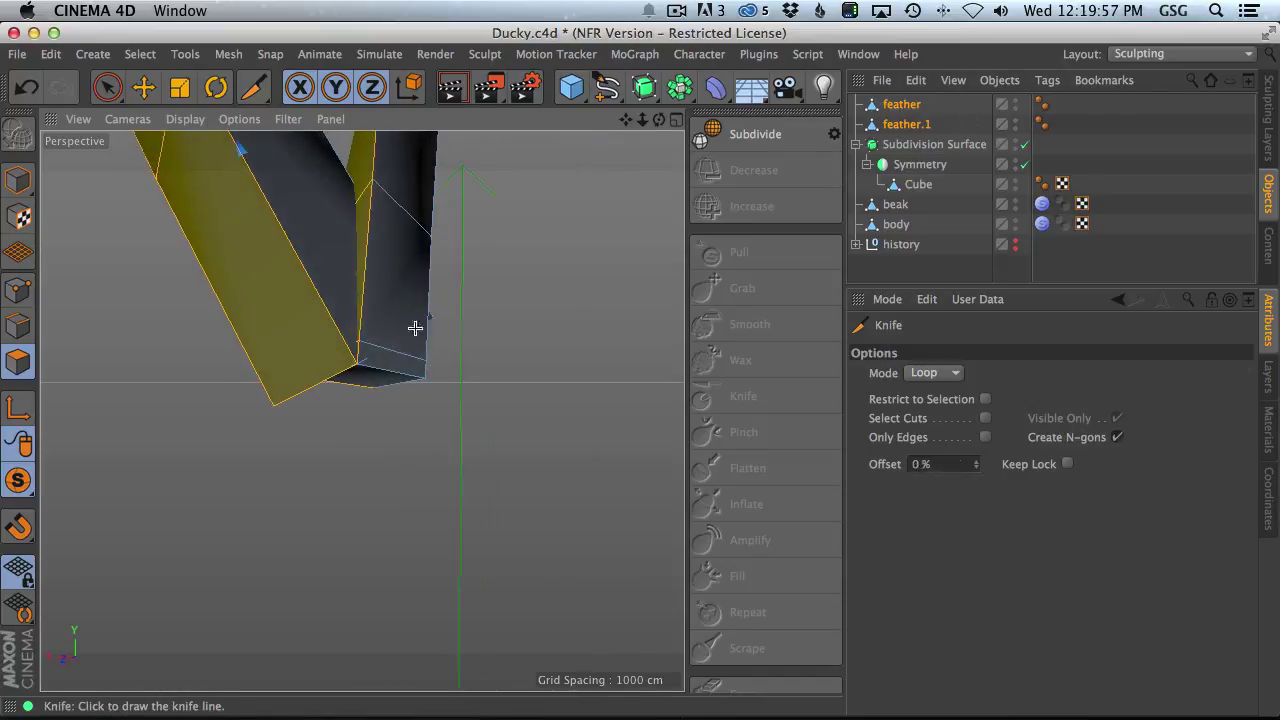
left_click(344, 348)
left_click_drag(400, 429, 340, 232, "alt")
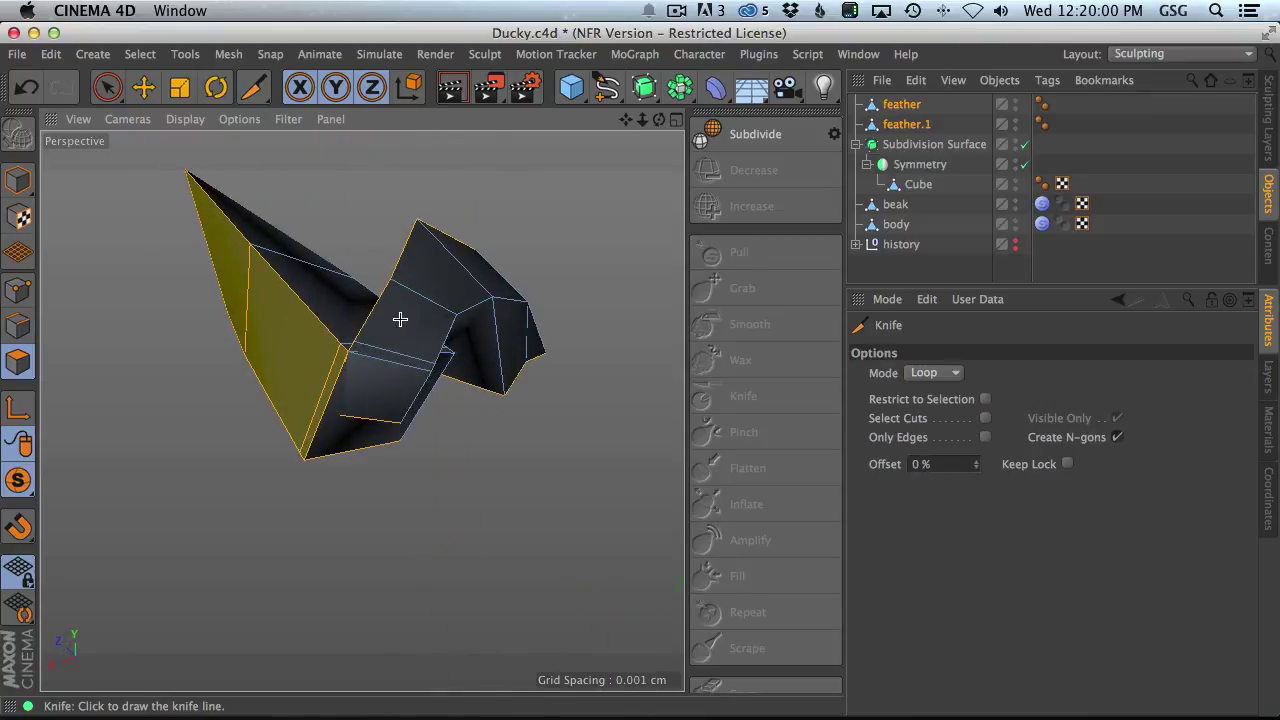
- Add a Subdivision Surface and place feather inside it, with feather.1 nested under feather
left_click_drag(400, 319, 548, 233, "alt")
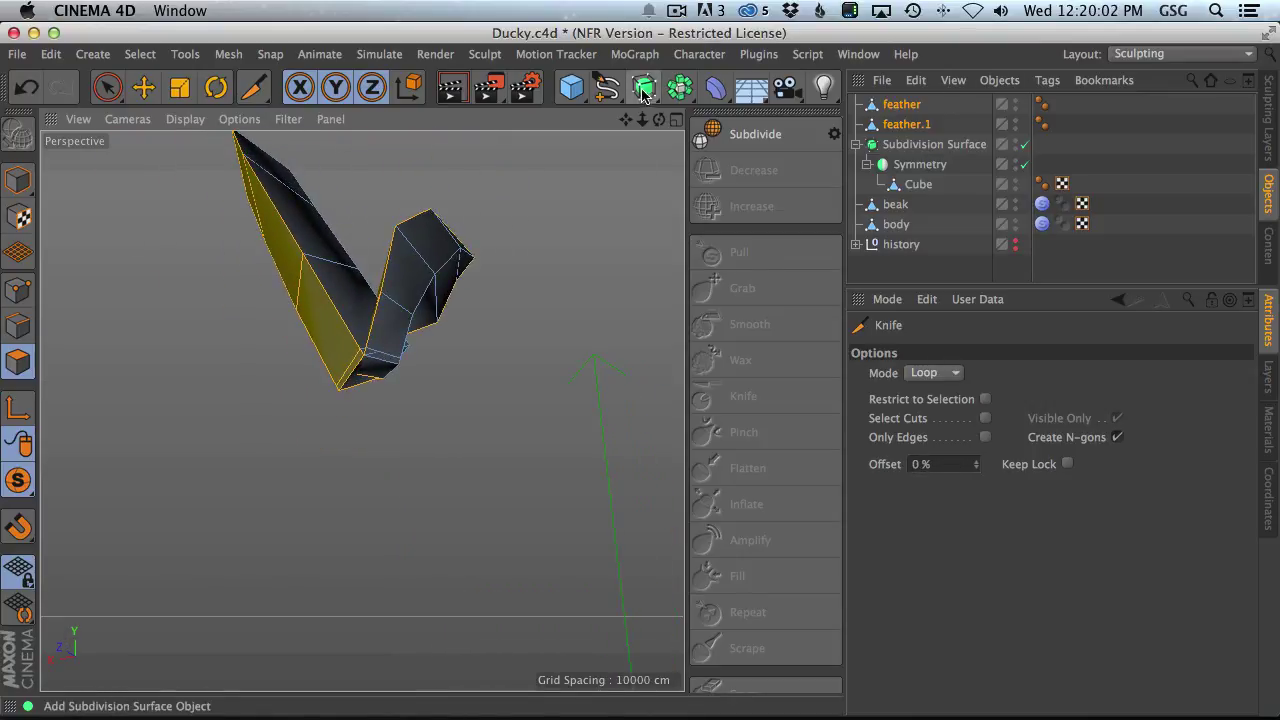
left_click(895, 104)
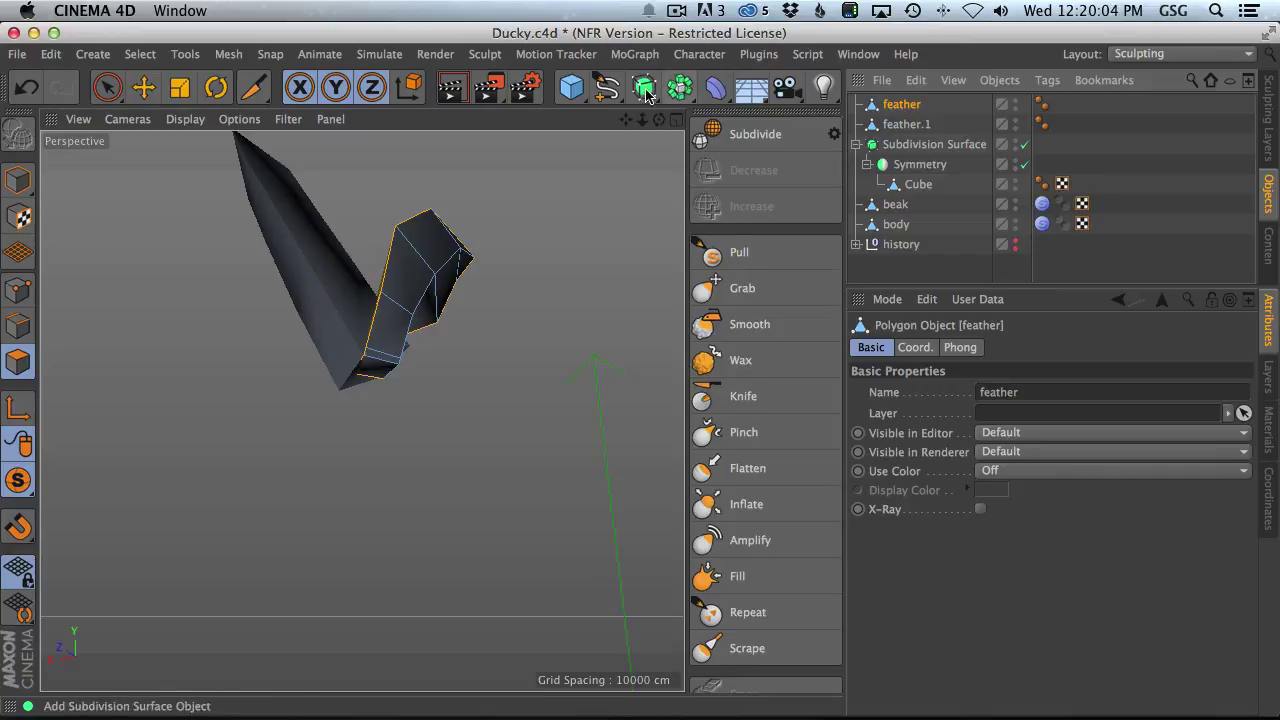
left_click(645, 90)
mouse_move(905, 118)
left_mouse_down()
mouse_move(906, 106)
mouse_move(912, 126)
left_mouse_up()
left_click(951, 106)
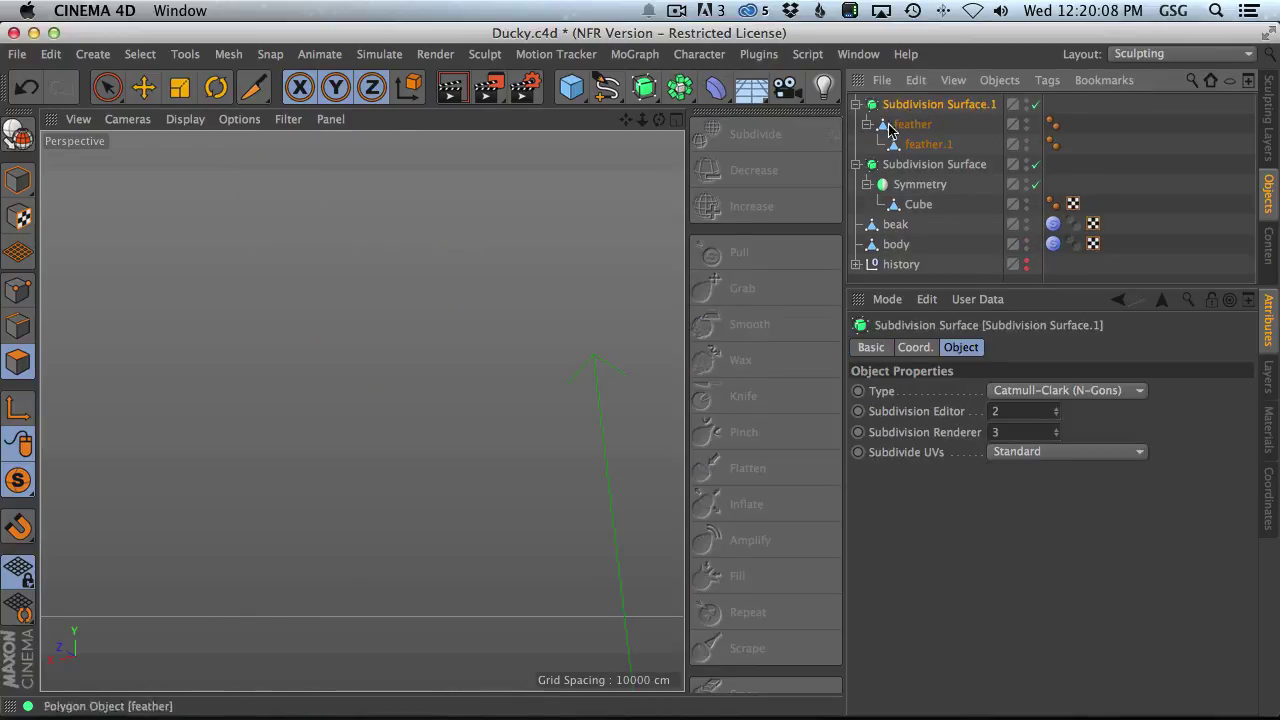
- Turn Viewport Solo off to bring back the whole duck and check the smoothed feathers on its head
middle_click_drag(410, 317, 381, 342, "alt")
left_click(925, 123)
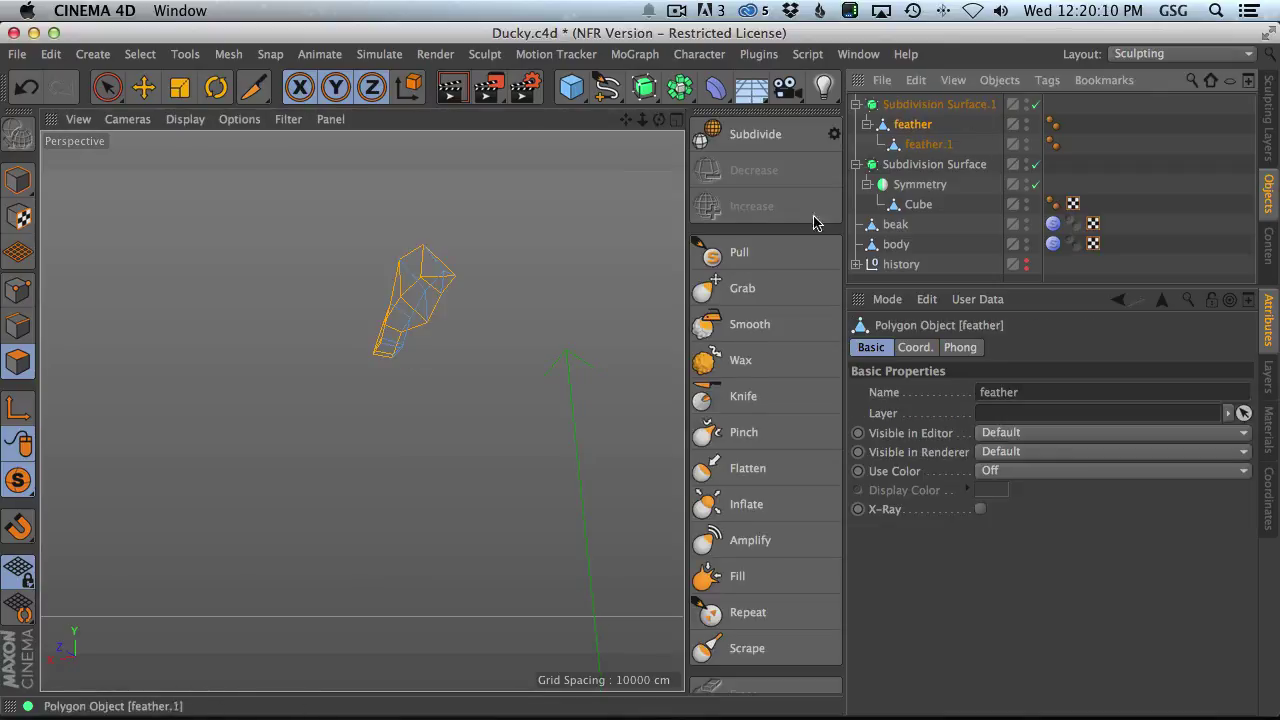
left_click_drag(414, 349, 90, 379, "alt")
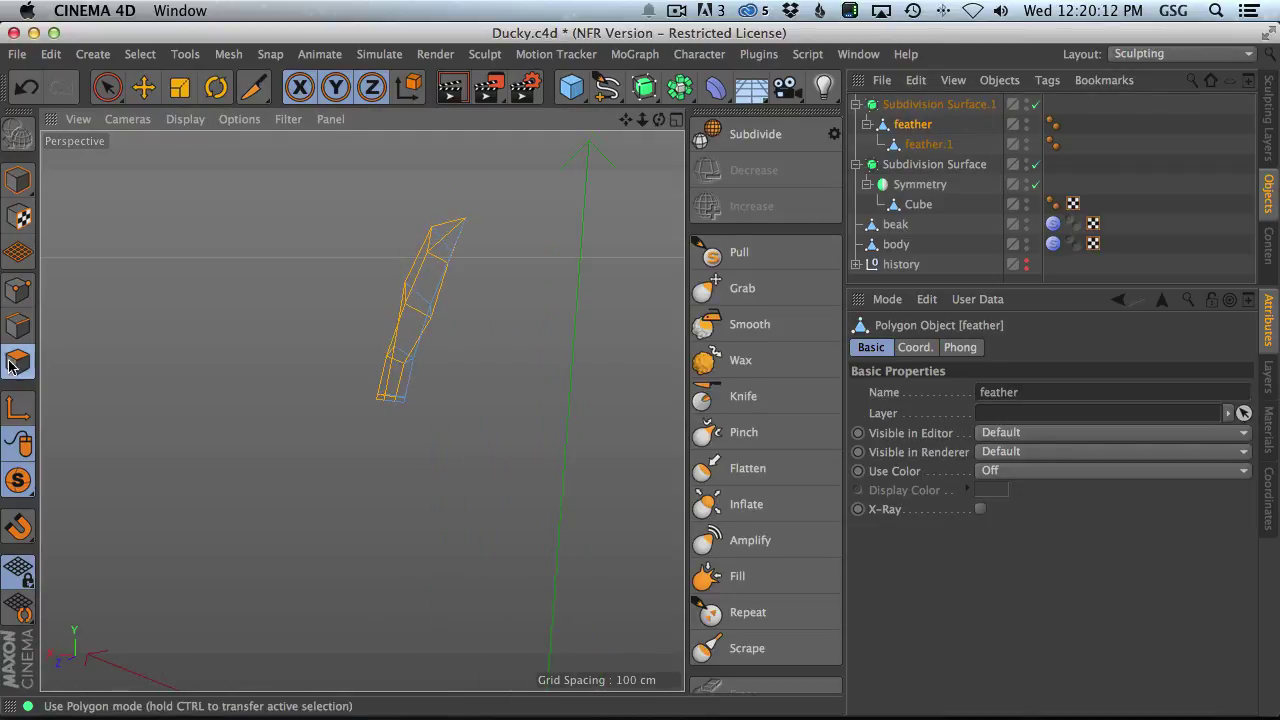
left_click_drag(18, 480, 80, 500)
scroll(279, 476, "down", 3)
left_click_drag(279, 476, 434, 467, "alt")
scroll(434, 317, "up", 5)
scroll(434, 467, "down", 5)
left_click_drag(494, 380, 390, 290, "alt")
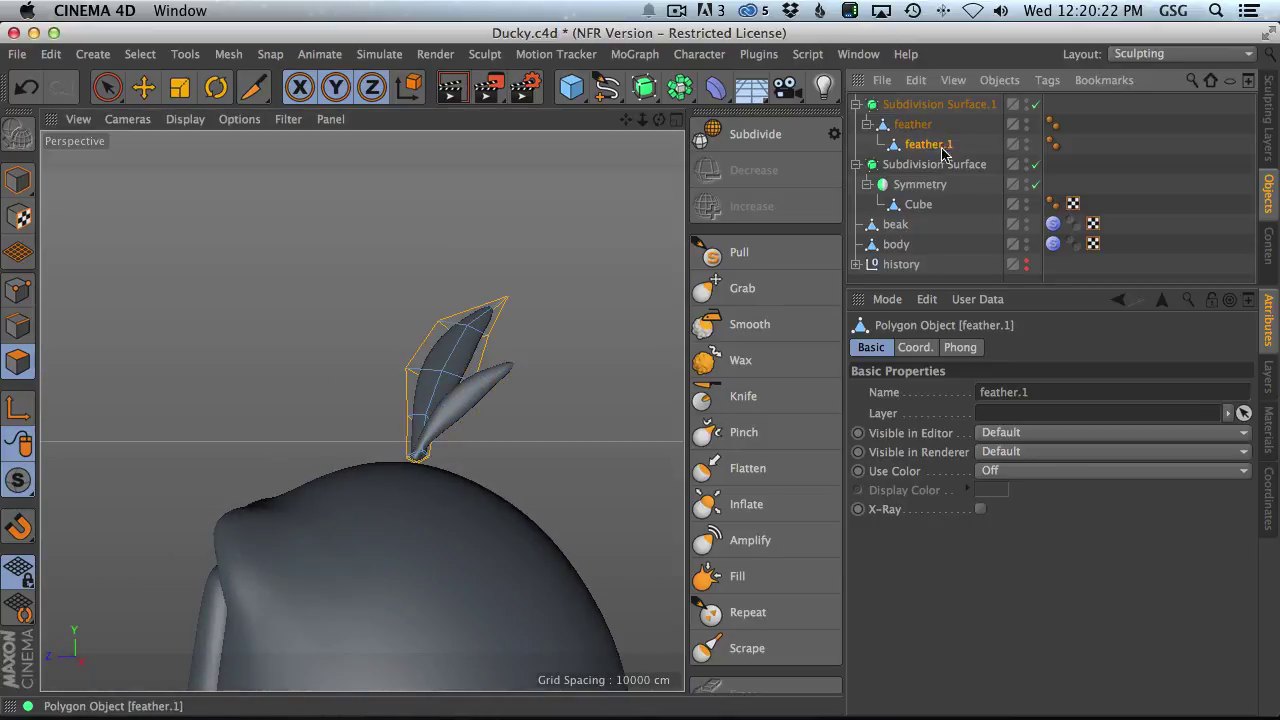
- Bend feather.1 into an outward curve with the Grab brush at size 490.696, then reduce the brush size to 166.788
mouse_move(400, 450)
left_mouse_down("alt")
mouse_move(343, 466)
mouse_move(360, 460)
left_mouse_up("alt")
left_click(742, 288)
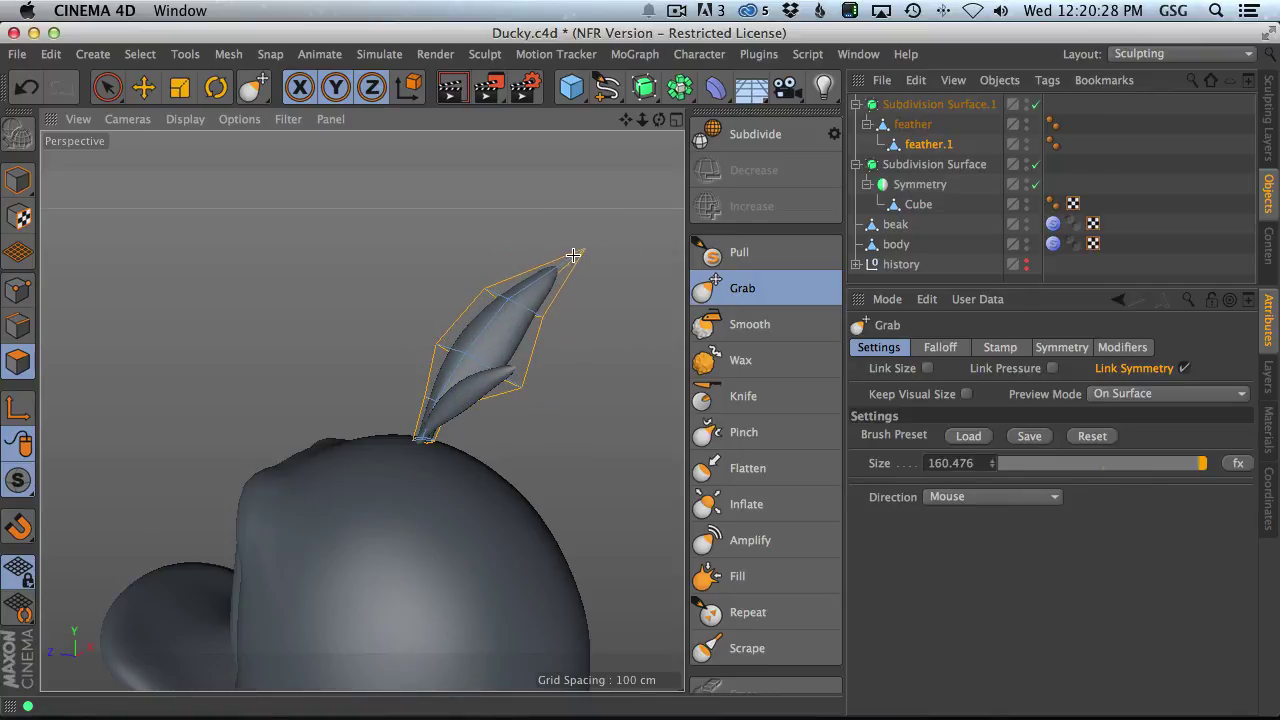
mouse_move(519, 323)
left_mouse_down("alt")
mouse_move(757, 323)
mouse_move(564, 373)
left_mouse_up("alt")
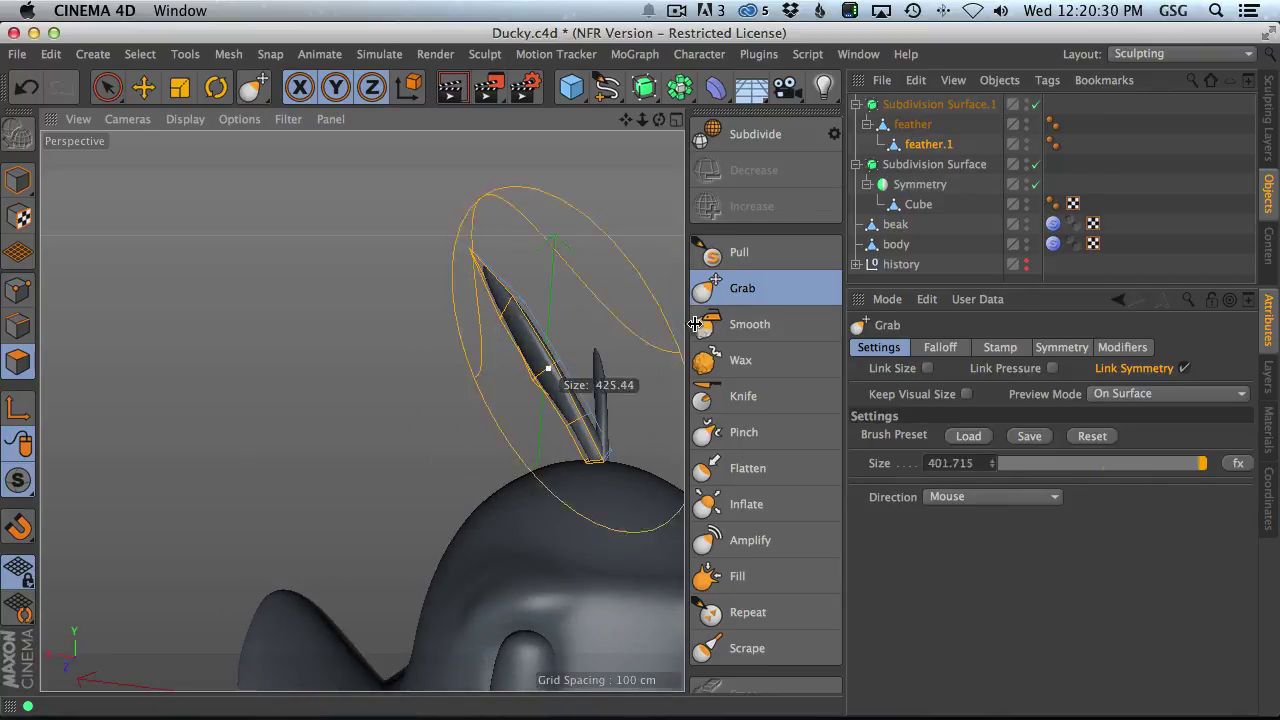
middle_click_drag(695, 324, 725, 324)
left_click_drag(512, 372, 535, 382)
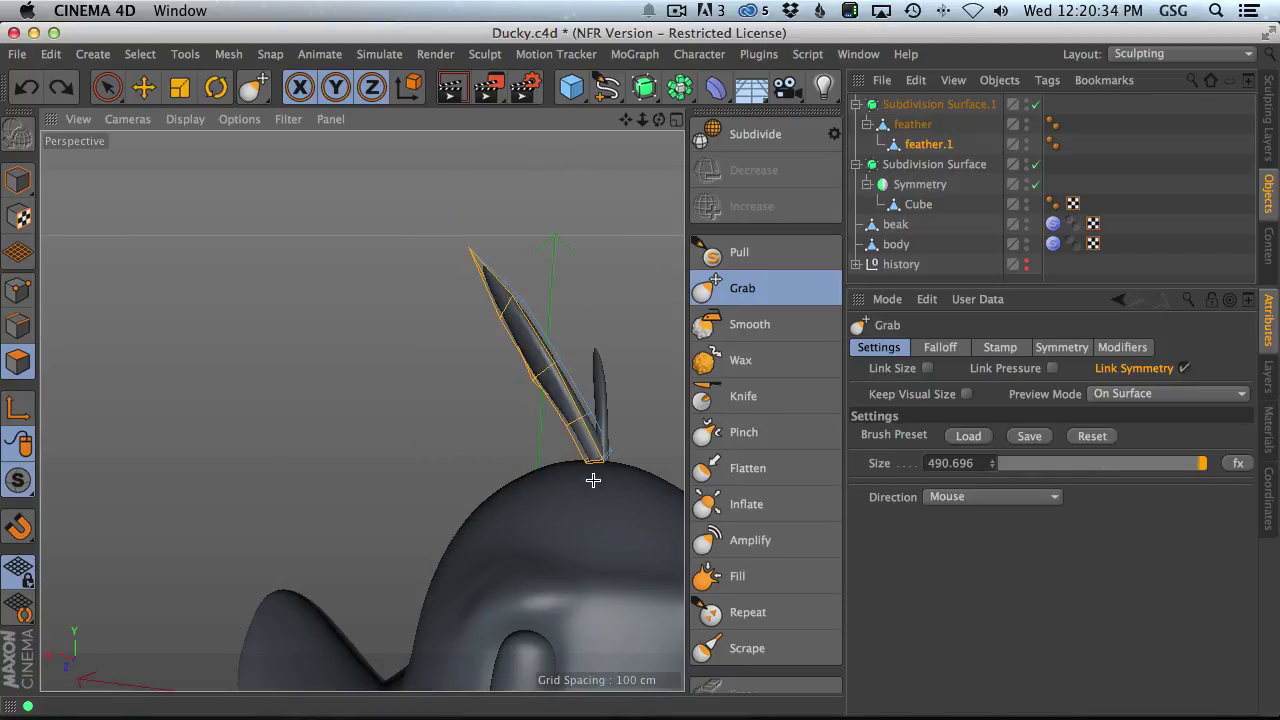
left_click_drag(546, 352, 528, 380)
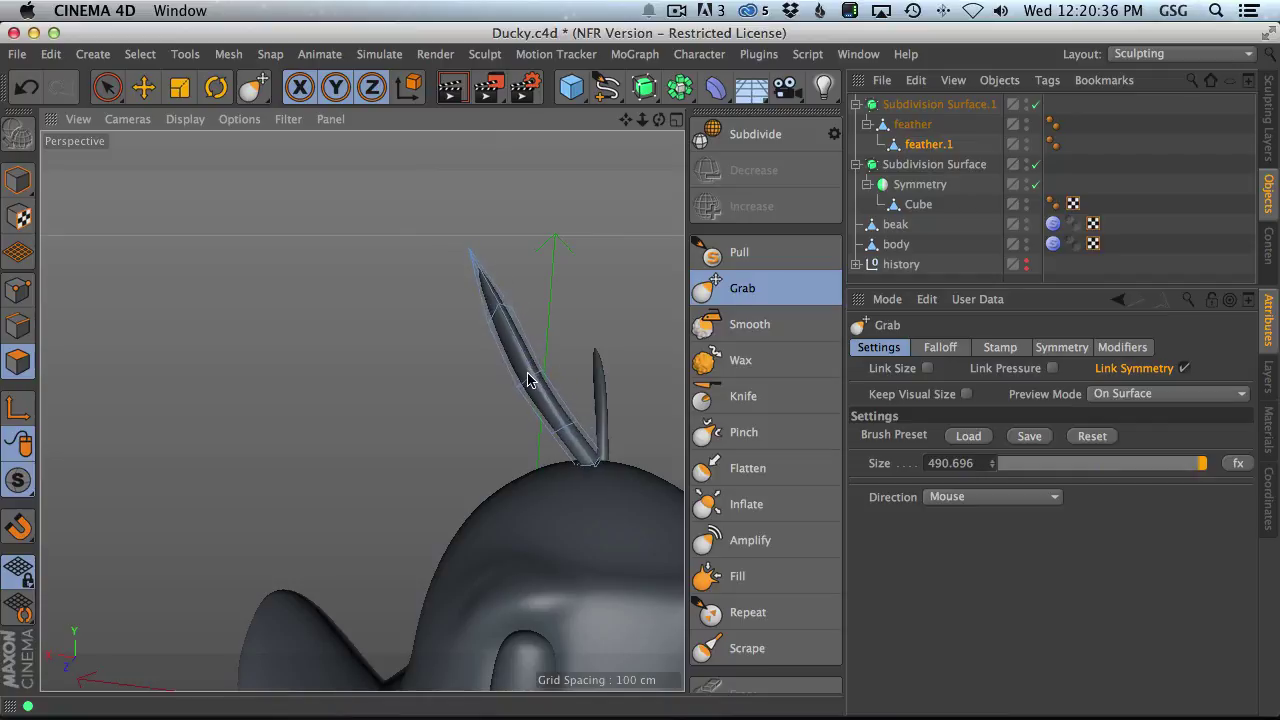
middle_click_drag(600, 456, 525, 472)
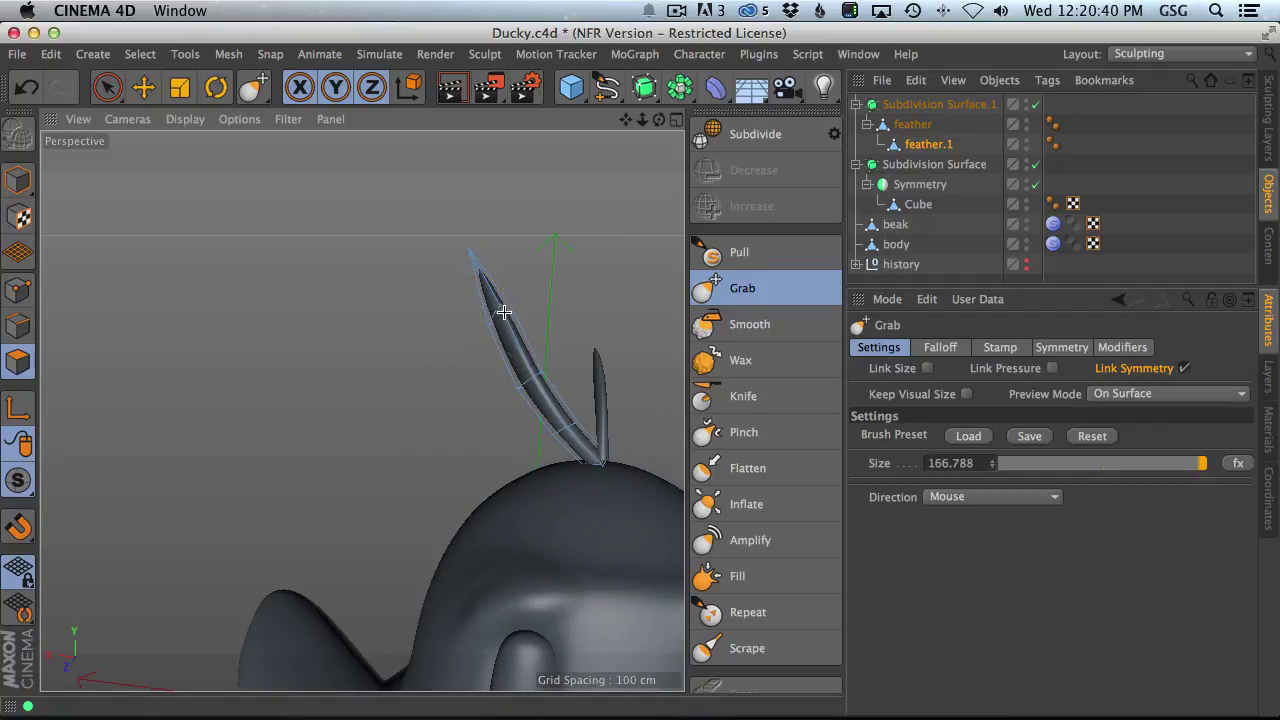
- Curve the smaller feather with the Grab brush and pull its tip toward the back of the head
mouse_move(582, 362)
left_mouse_down("alt")
mouse_move(528, 354)
mouse_move(556, 374)
mouse_move(460, 360)
mouse_move(603, 354)
mouse_move(583, 395)
left_mouse_up("alt")
left_click(583, 395)
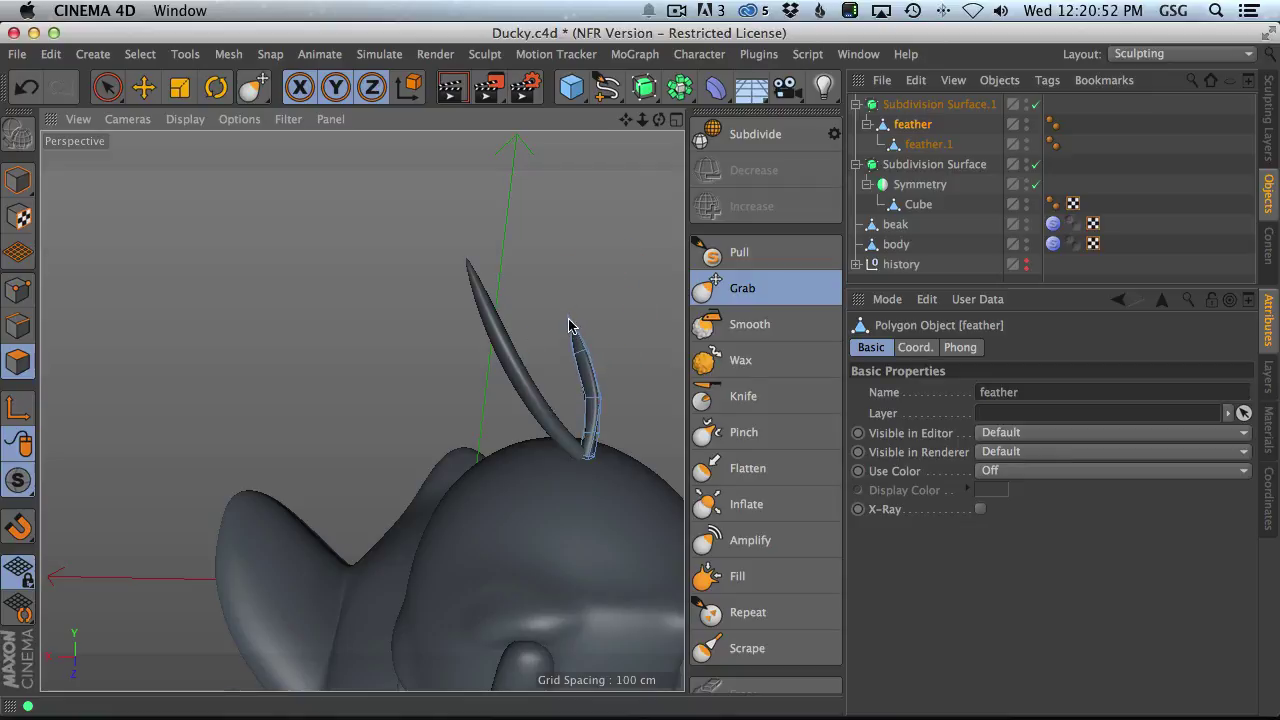
left_click_drag(608, 388, 483, 275, "alt")
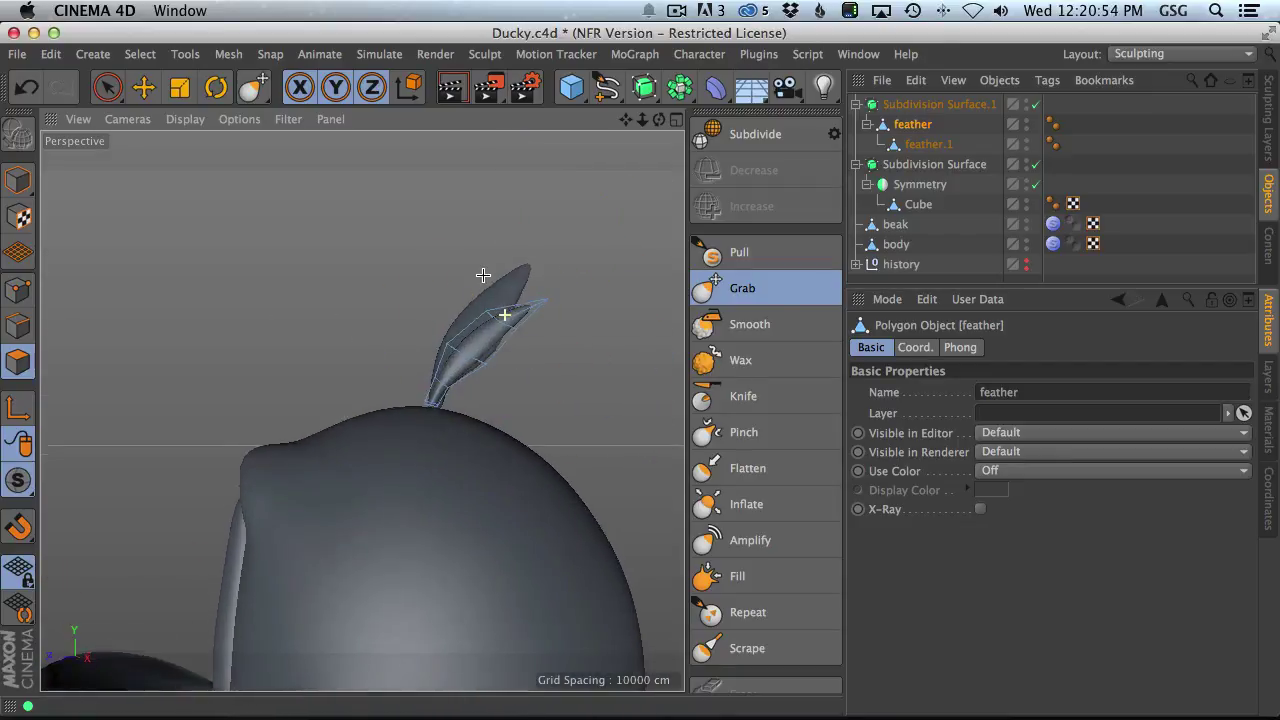
left_click_drag(516, 317, 541, 309)
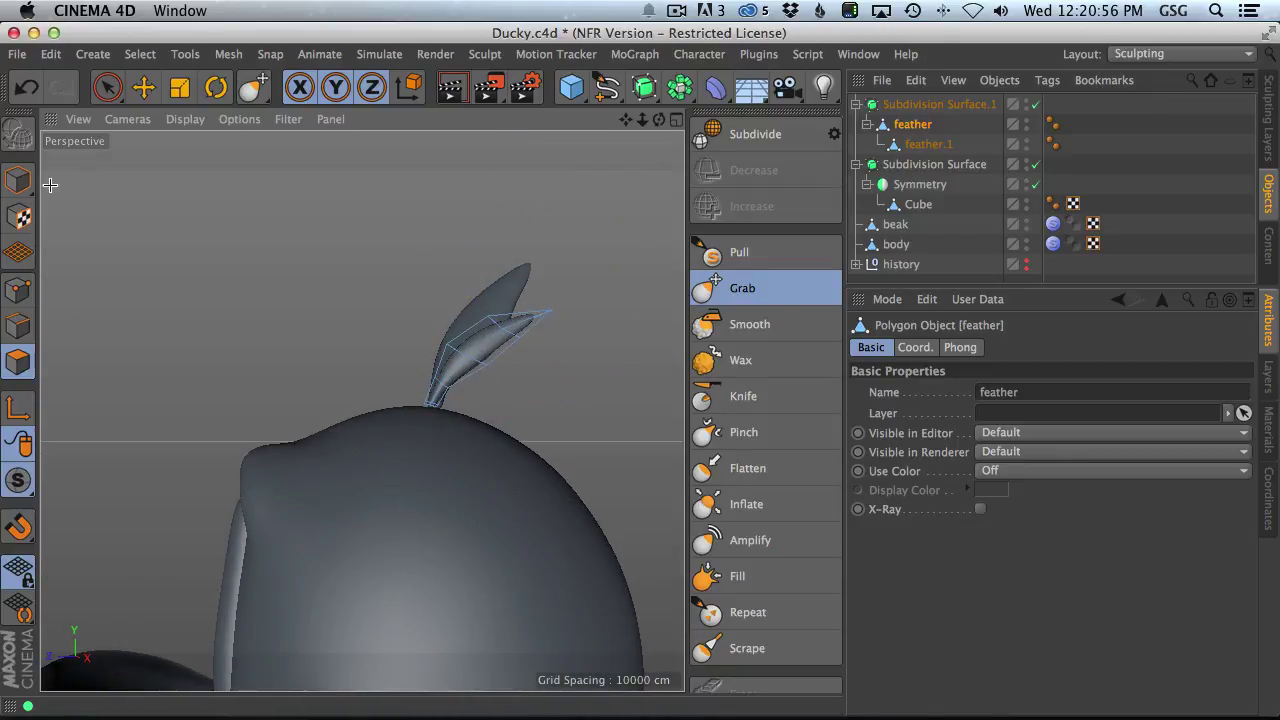
- Switch to model mode with Rotate and move the smaller feather's axis to its base on the head
left_click(216, 89)
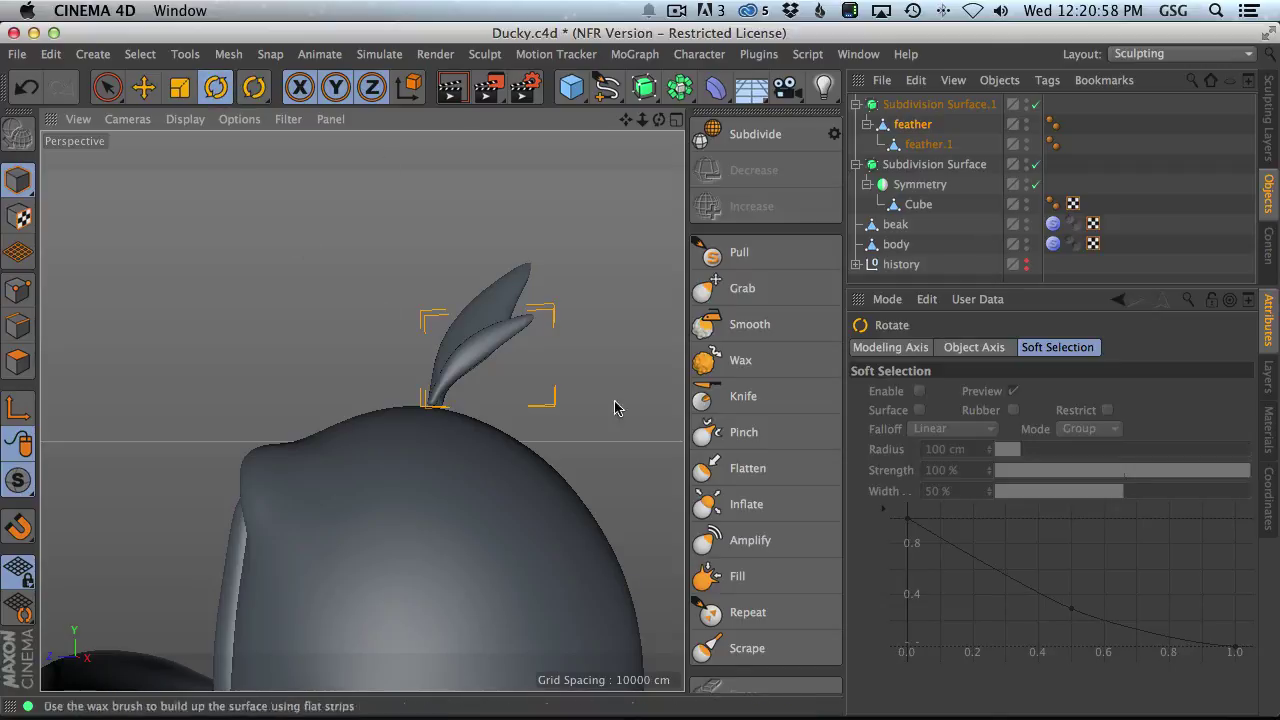
left_click_drag(614, 400, 485, 512, "alt")
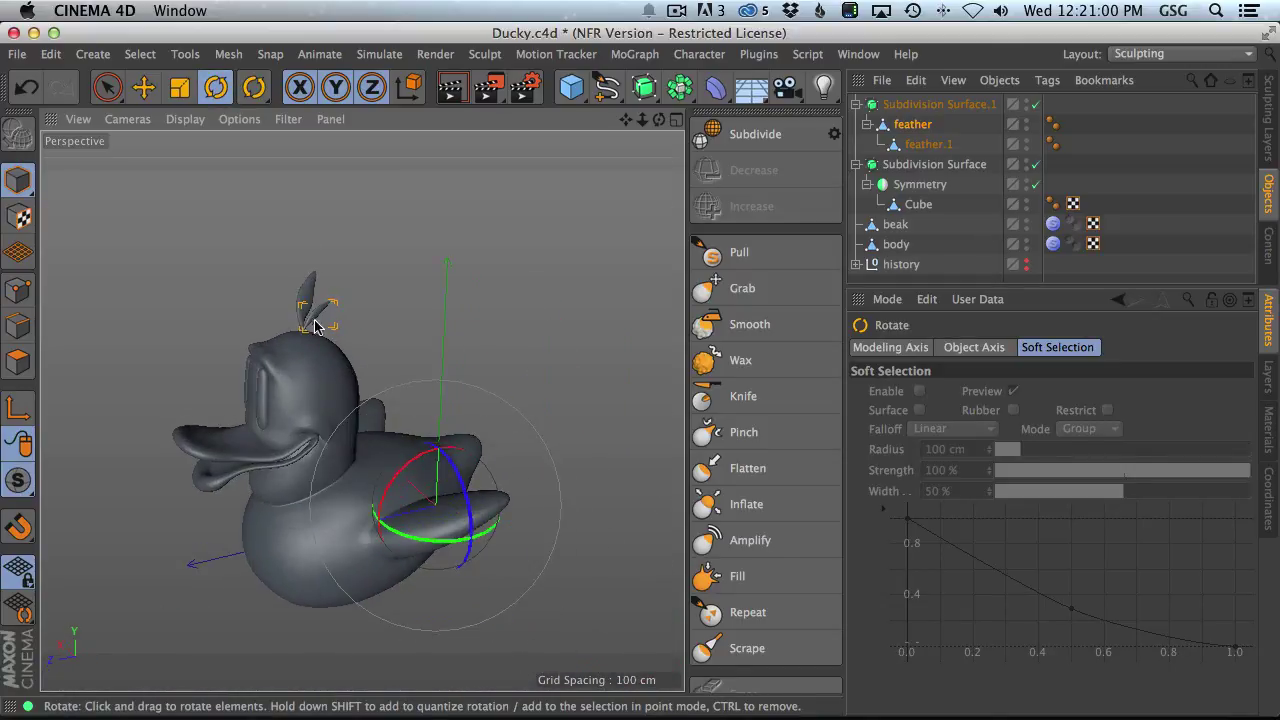
right_click_drag(316, 327, 490, 262, "alt")
middle_click_drag(219, 410, 303, 394, "alt")
right_click_drag(292, 339, 353, 320, "alt")
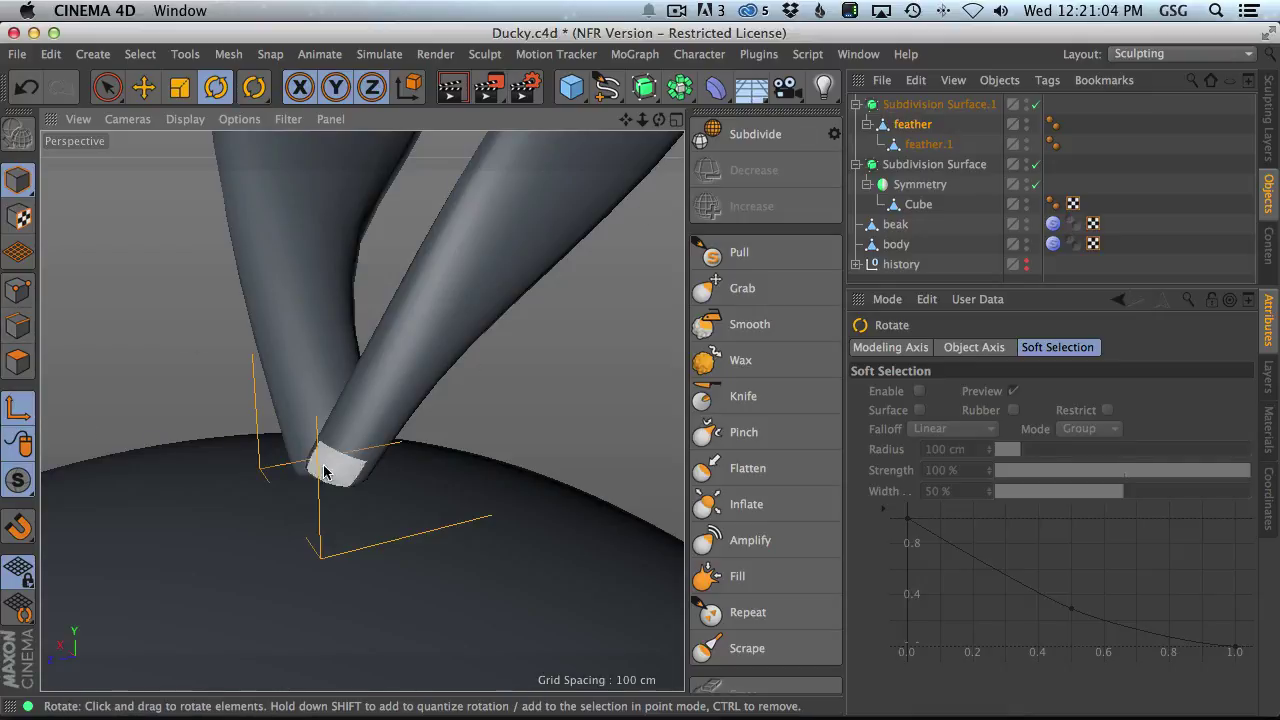
key("l")
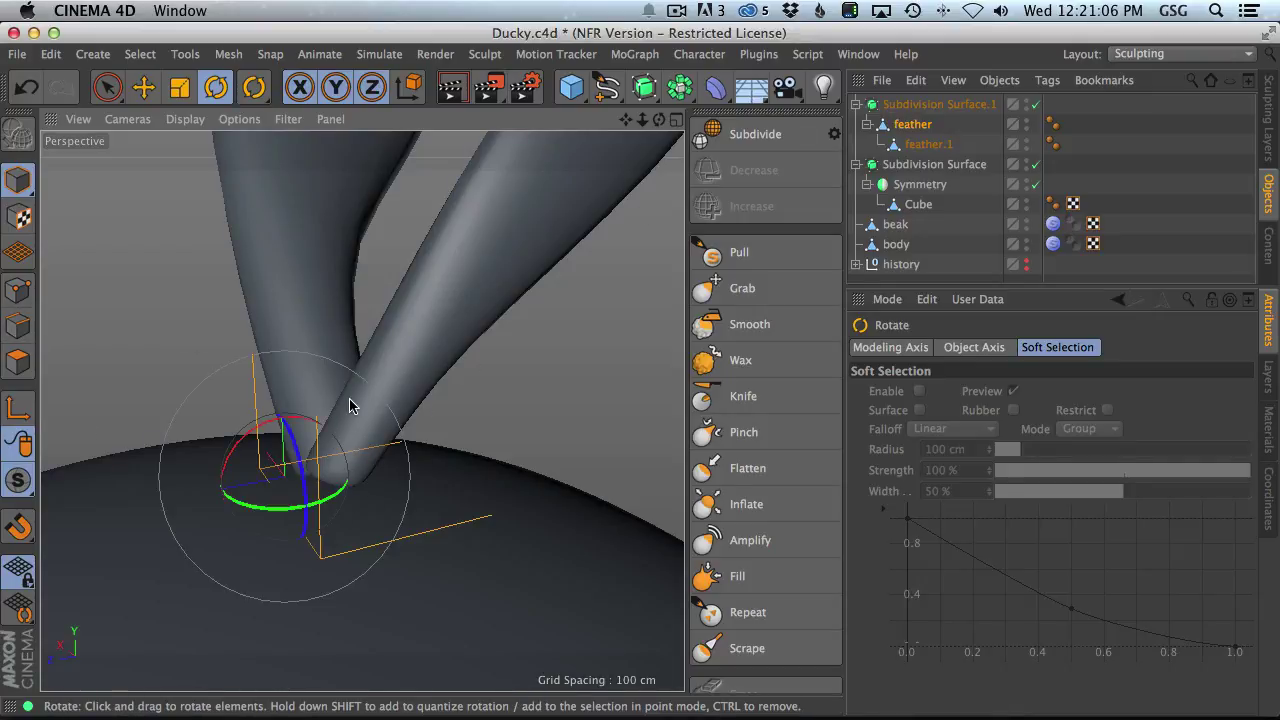
left_click_drag(228, 436, 418, 376, "ctrl")
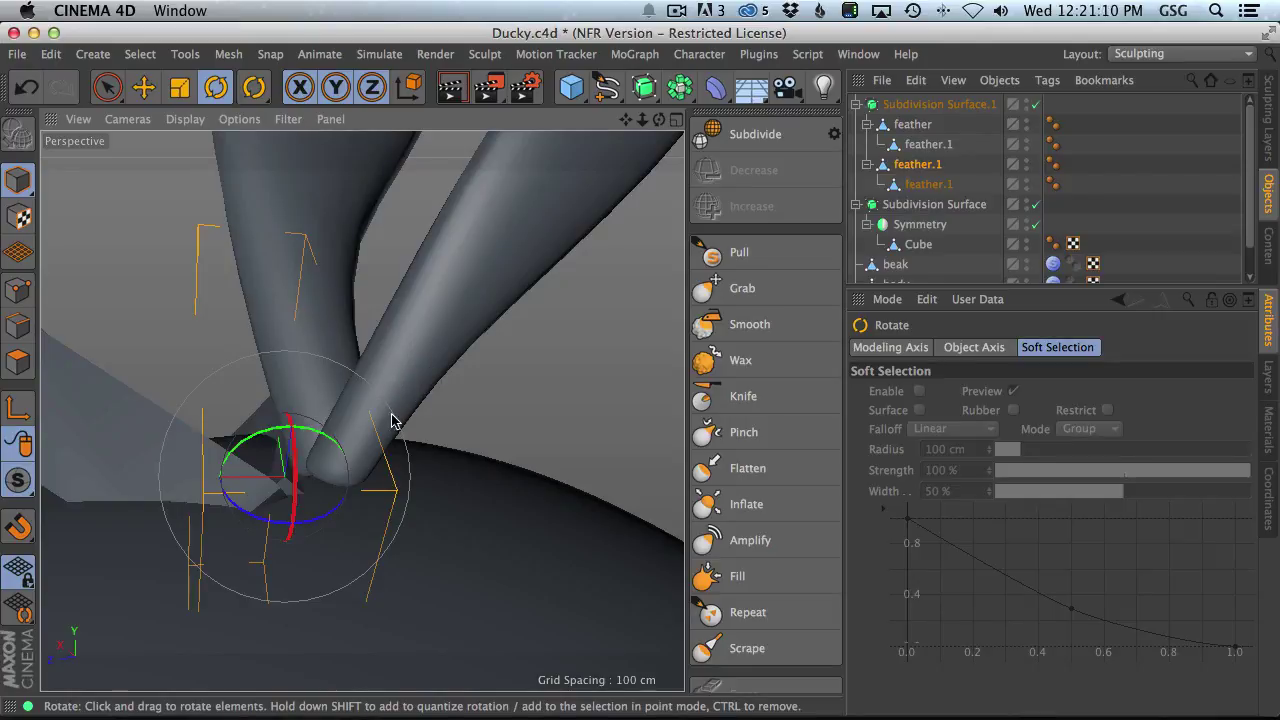
key("super+z")
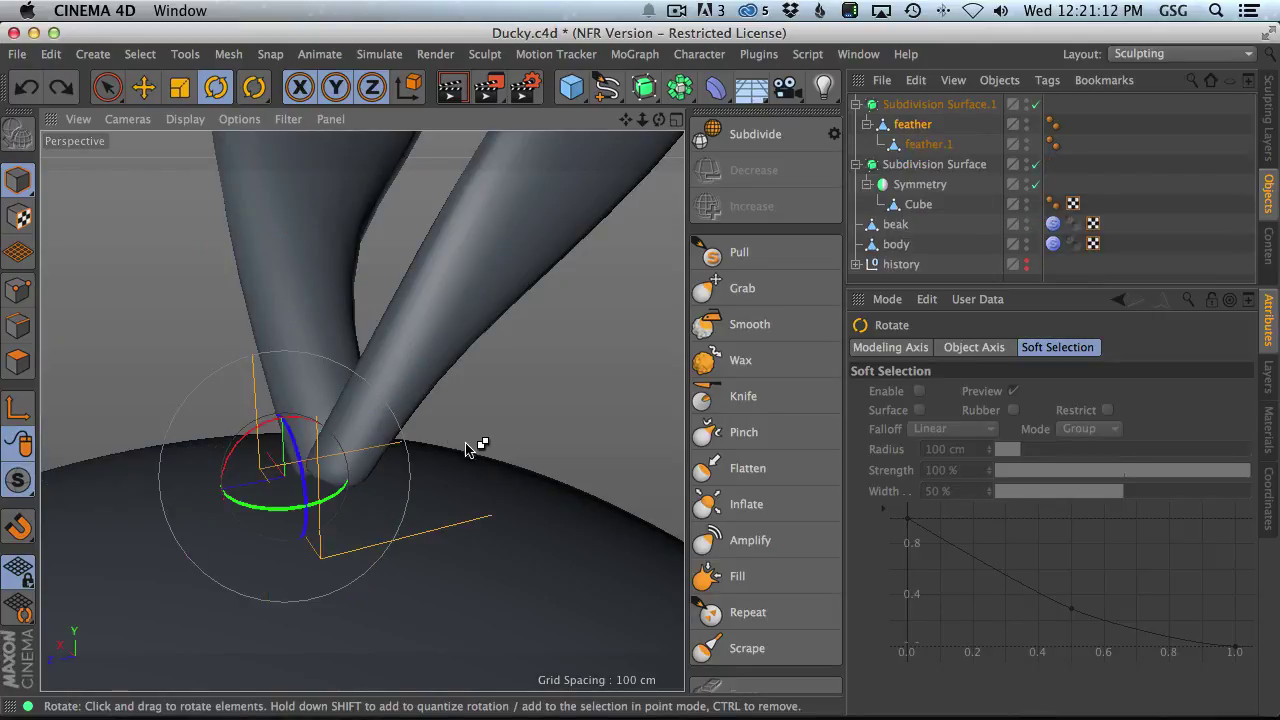
scroll(350, 345, "down", 5)
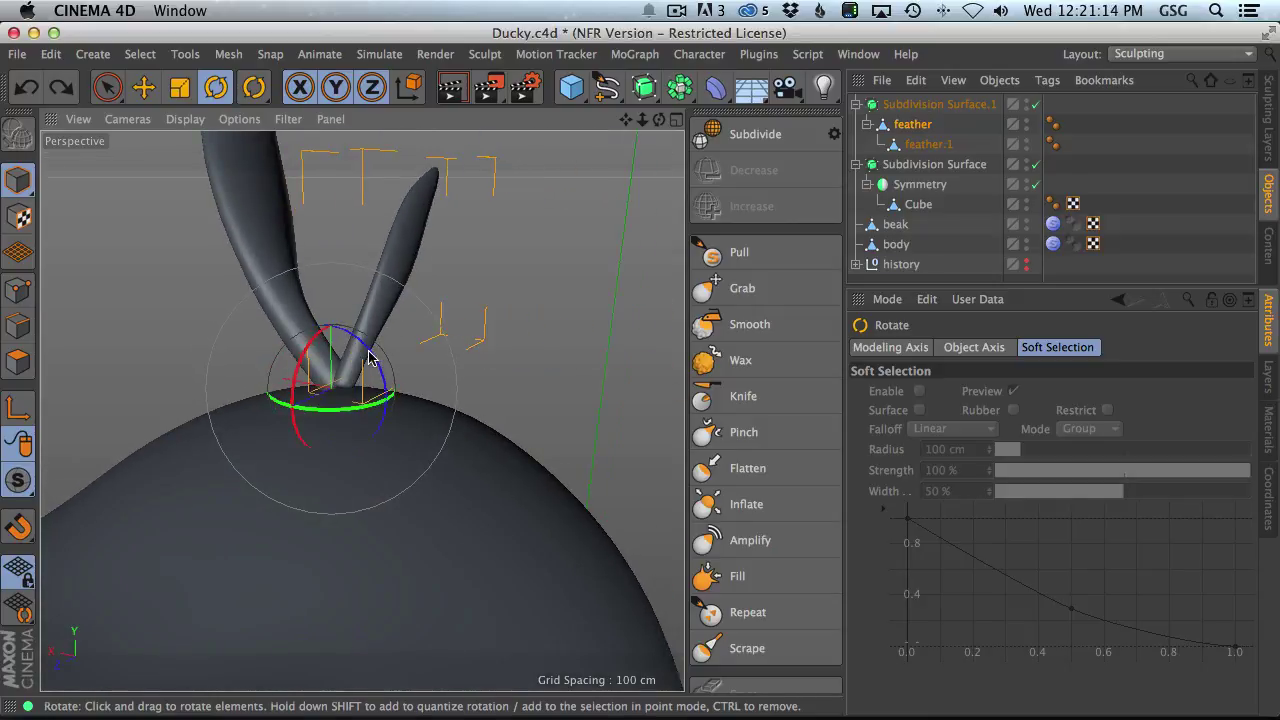
- Rotate the feather group about its base by about -10°
left_click_drag(357, 366, 391, 275)
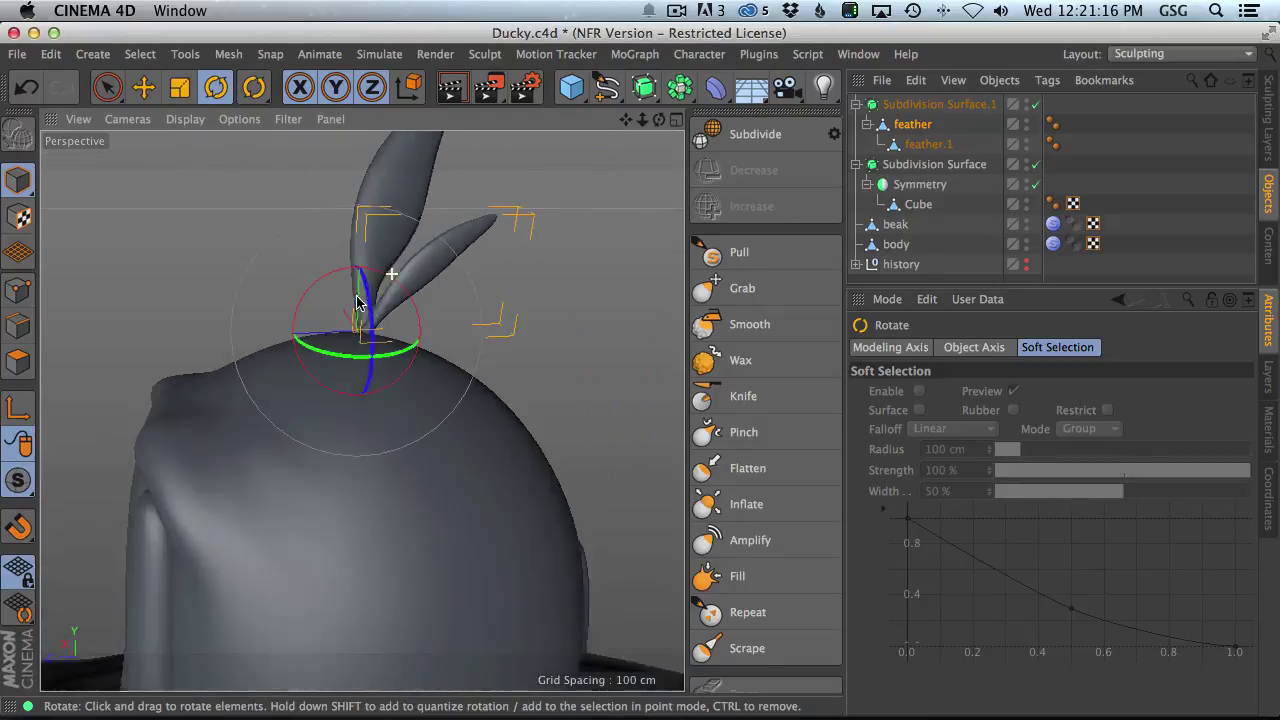
middle_click_drag(391, 275, 399, 361, "alt")
left_click_drag(398, 361, 921, 122, "alt")
scroll(400, 370, "down", 5)
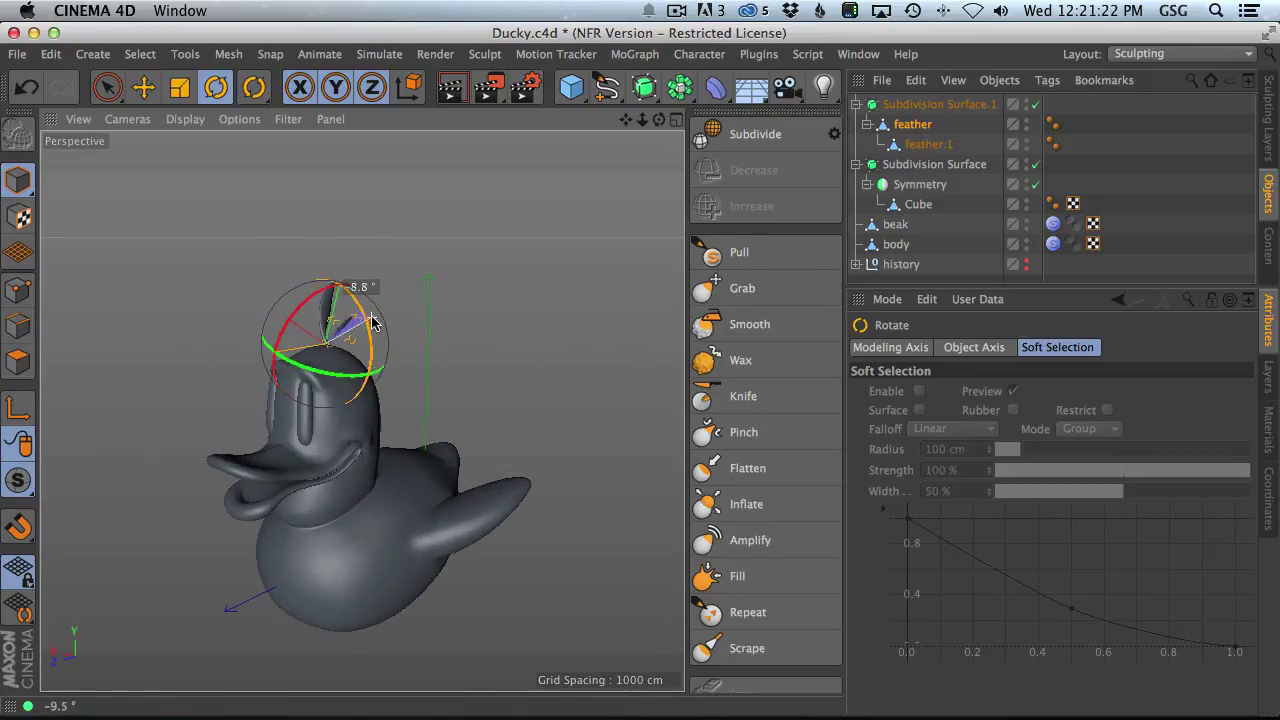
left_click_drag(372, 322, 370, 324)
left_click_drag(370, 324, 548, 234, "alt")
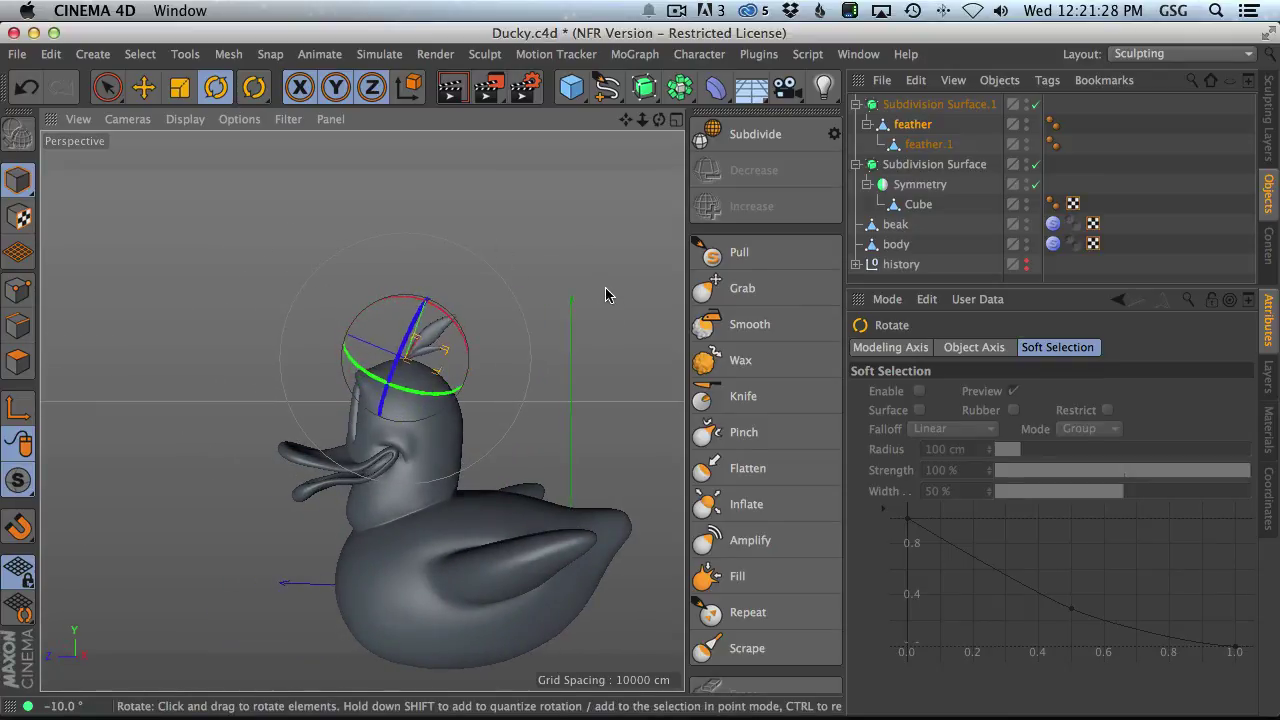
- Add a cube primitive and position it at the duck's beak in the Right view
left_click_drag(483, 400, 551, 249, "alt")
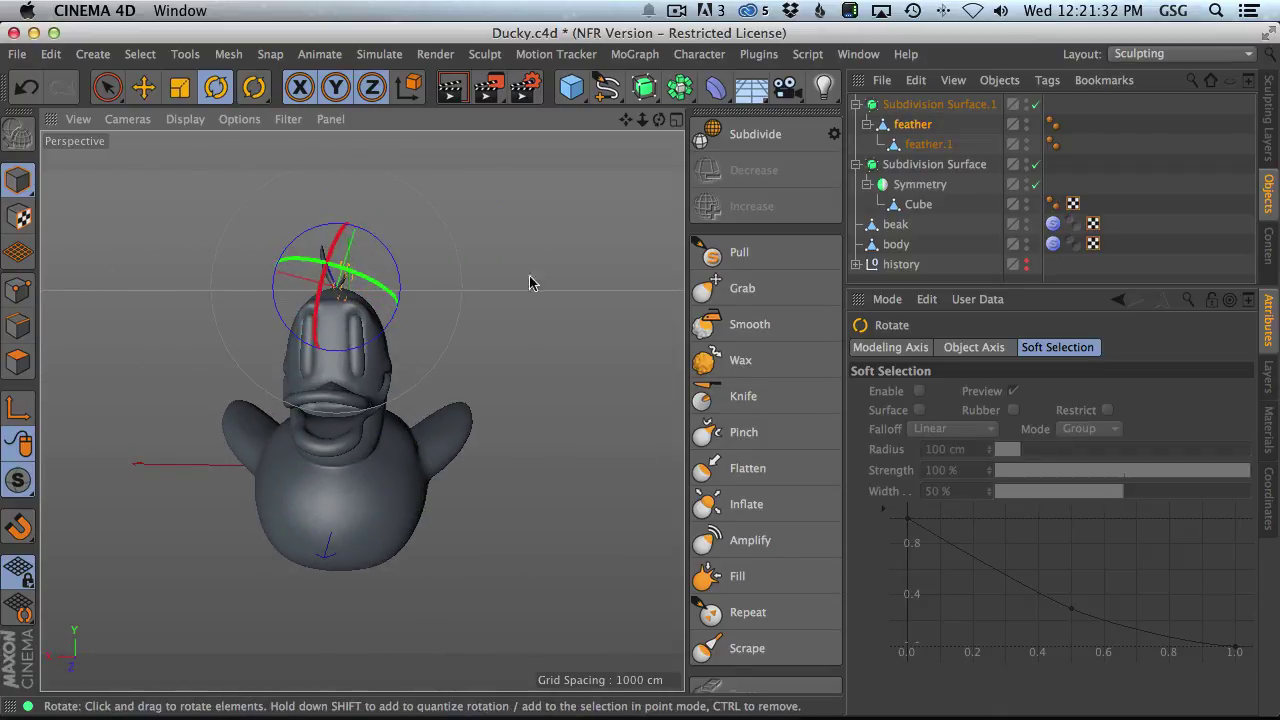
mouse_move(340, 465)
left_mouse_down("alt")
mouse_move(646, 403)
mouse_move(509, 457)
mouse_move(421, 403)
mouse_move(330, 480)
mouse_move(223, 603)
mouse_move(160, 357)
mouse_move(410, 401)
mouse_move(206, 474)
mouse_move(414, 414)
mouse_move(200, 460)
left_mouse_up("alt")
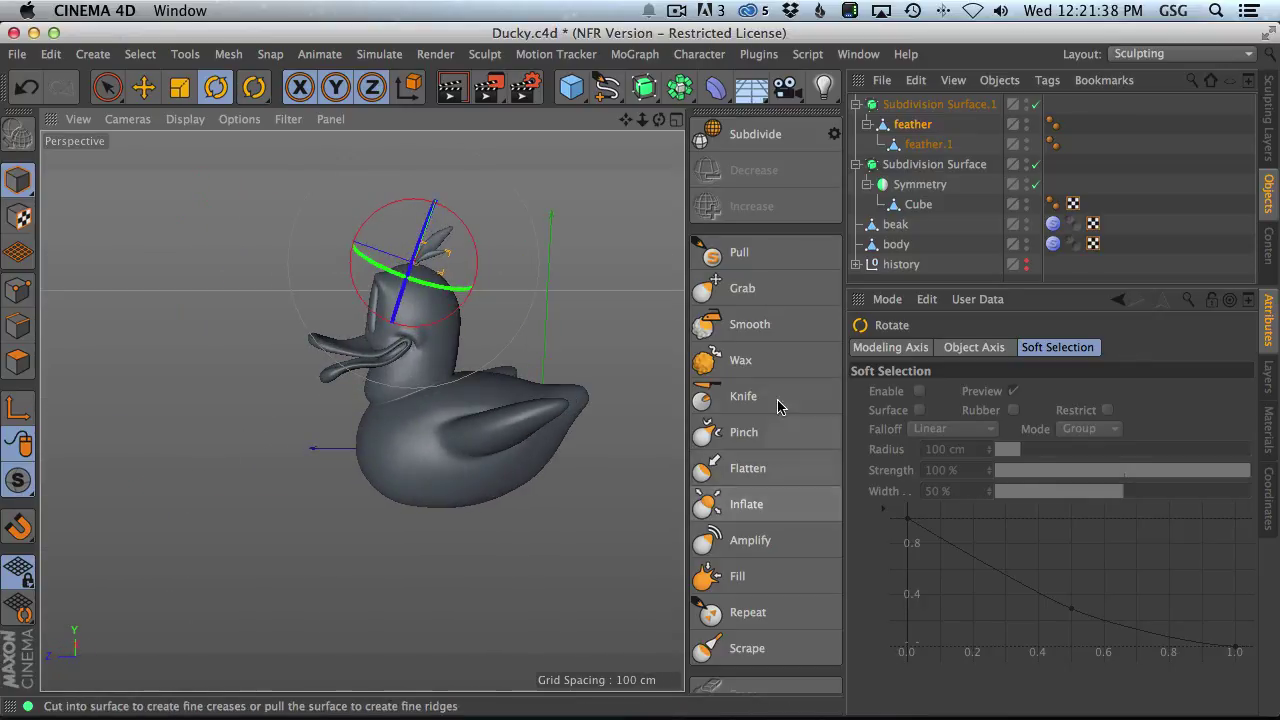
left_click(591, 86)
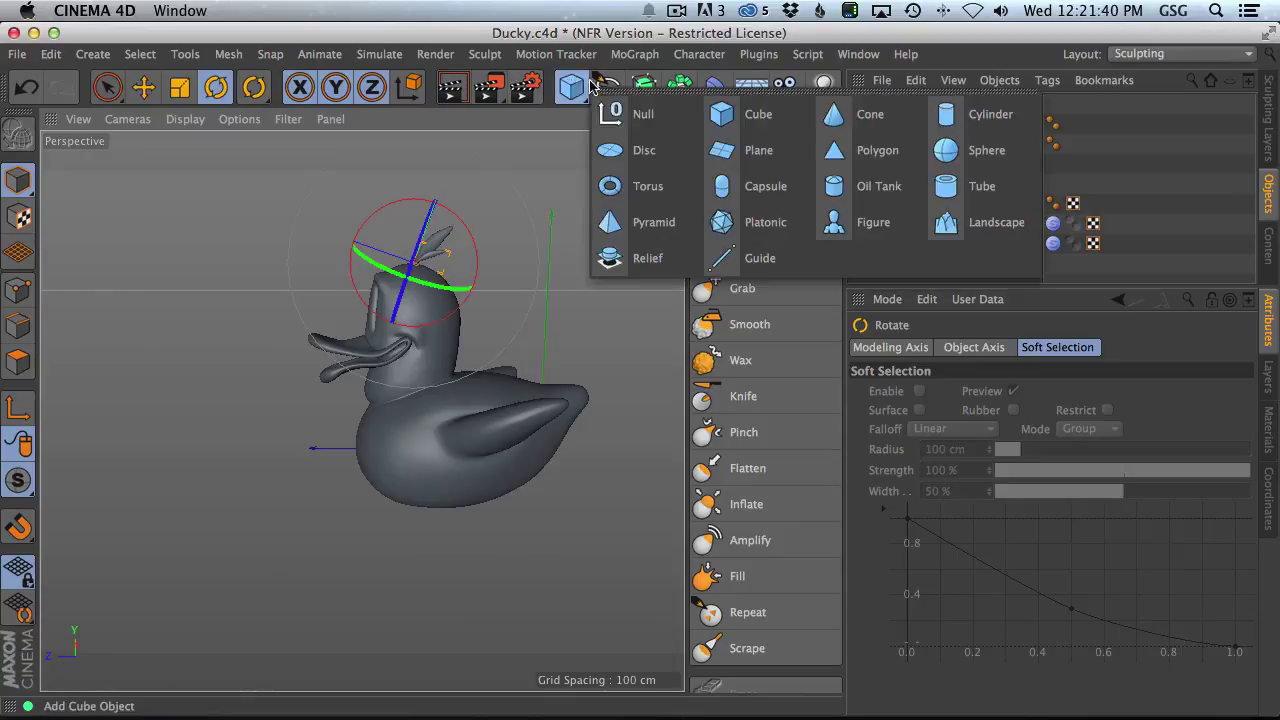
left_click(760, 115)
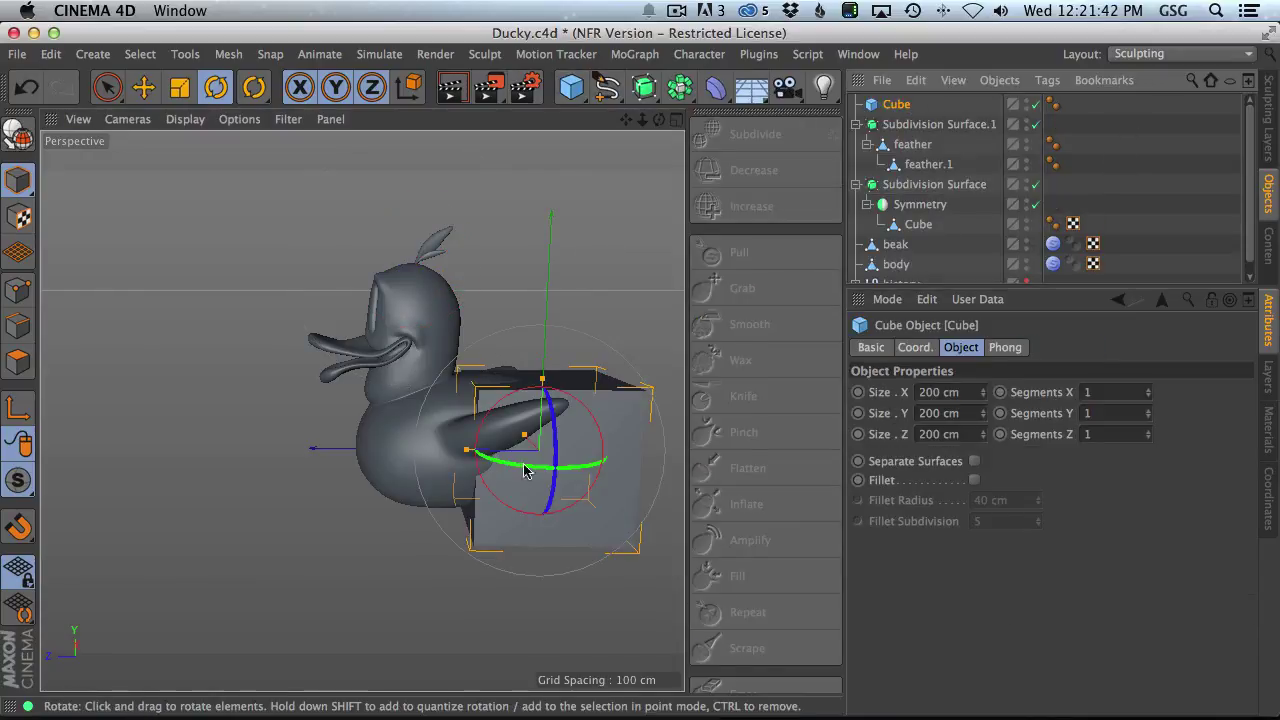
middle_click(211, 429)
left_click(143, 87)
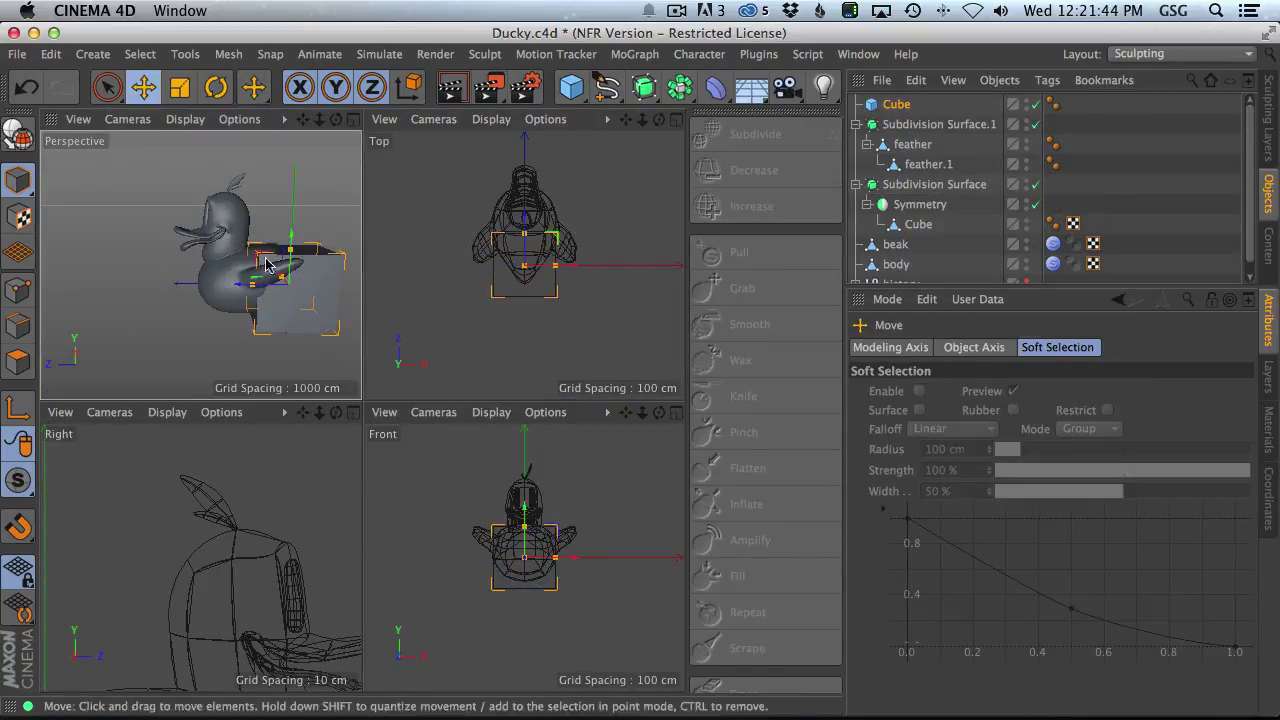
middle_click(322, 559)
scroll(391, 531, "down", 5)
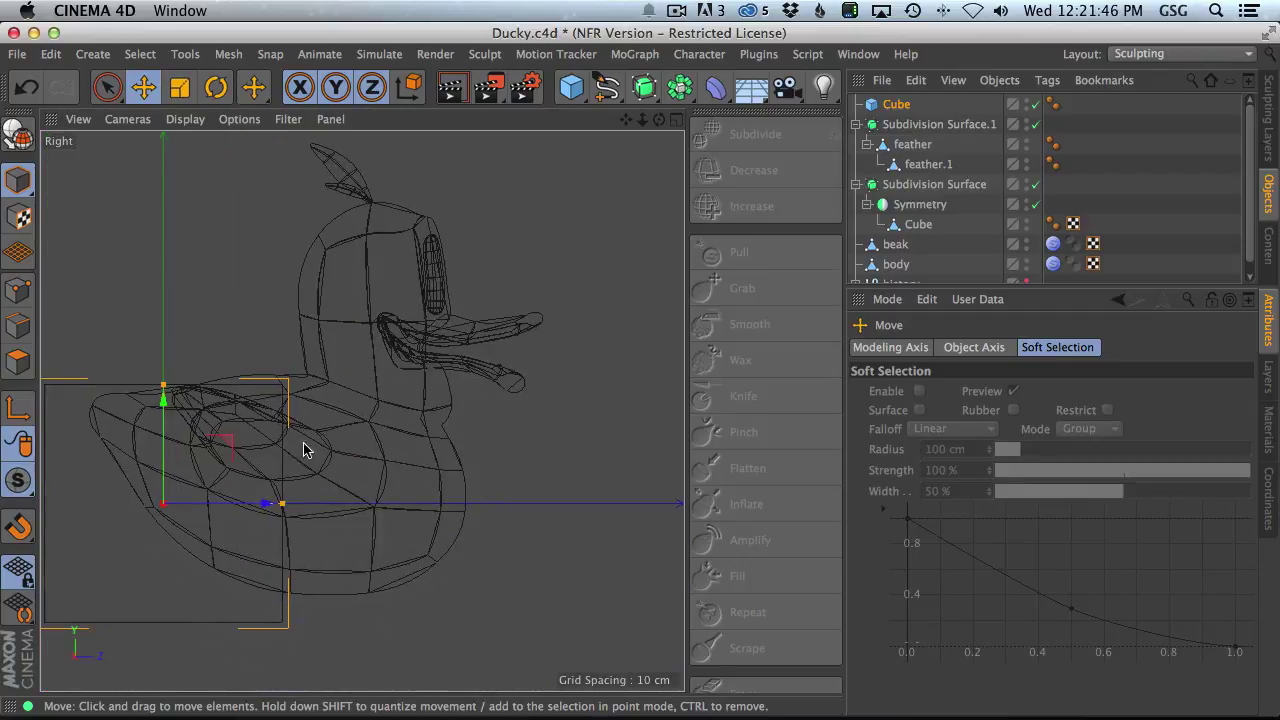
left_click_drag(306, 446, 451, 266)
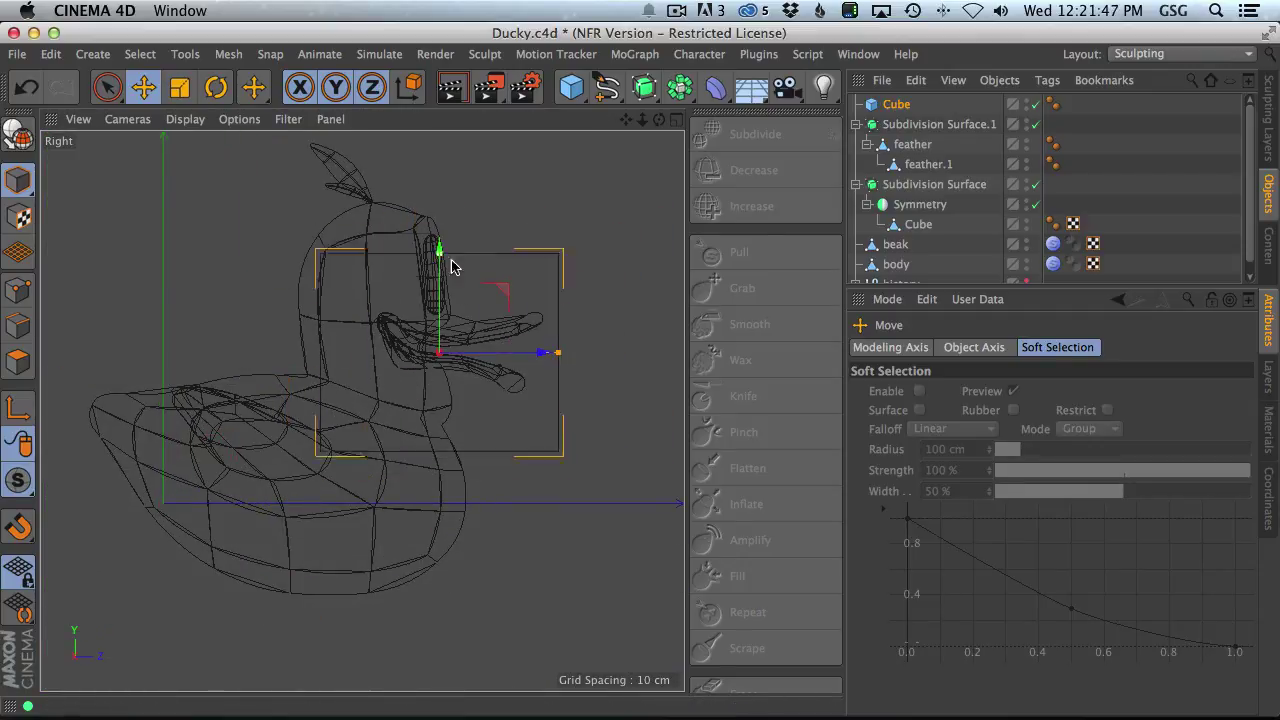
- Shrink the cube in the Front view into a small flat block centred between the beak halves
middle_click(487, 370)
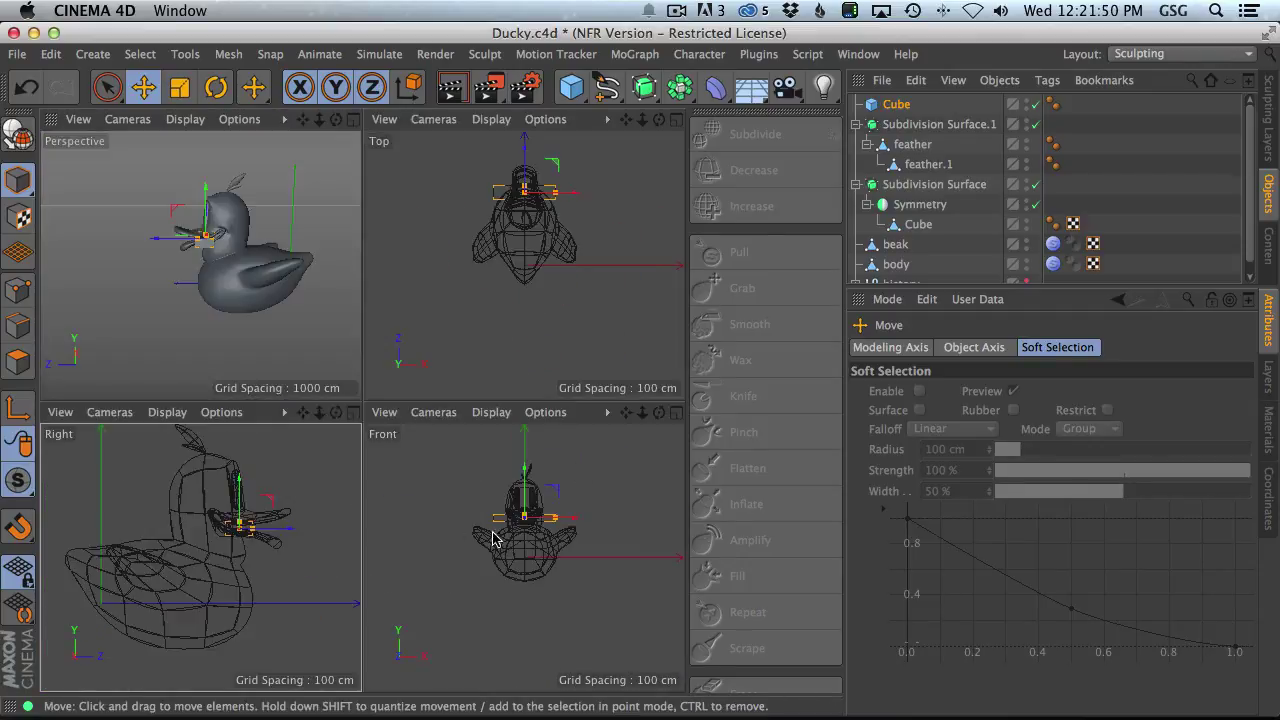
middle_click(489, 540)
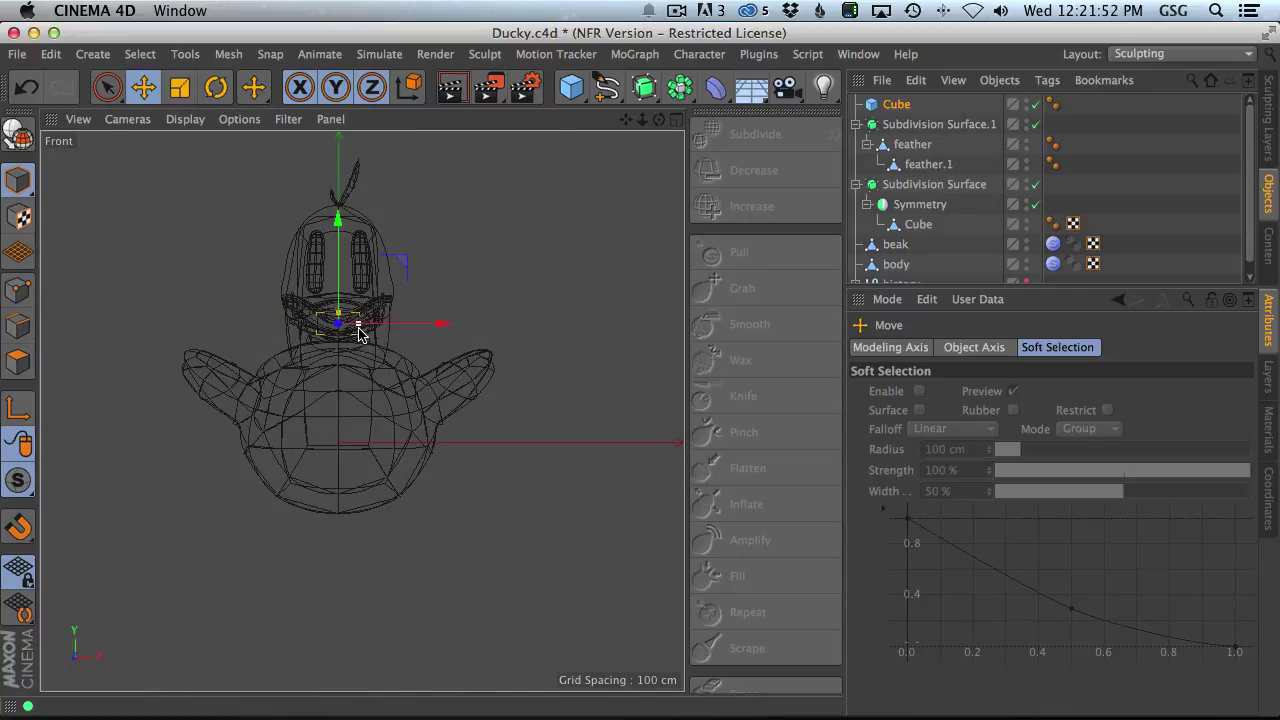
scroll(360, 335, "up", 5)
left_click_drag(340, 270, 345, 285)
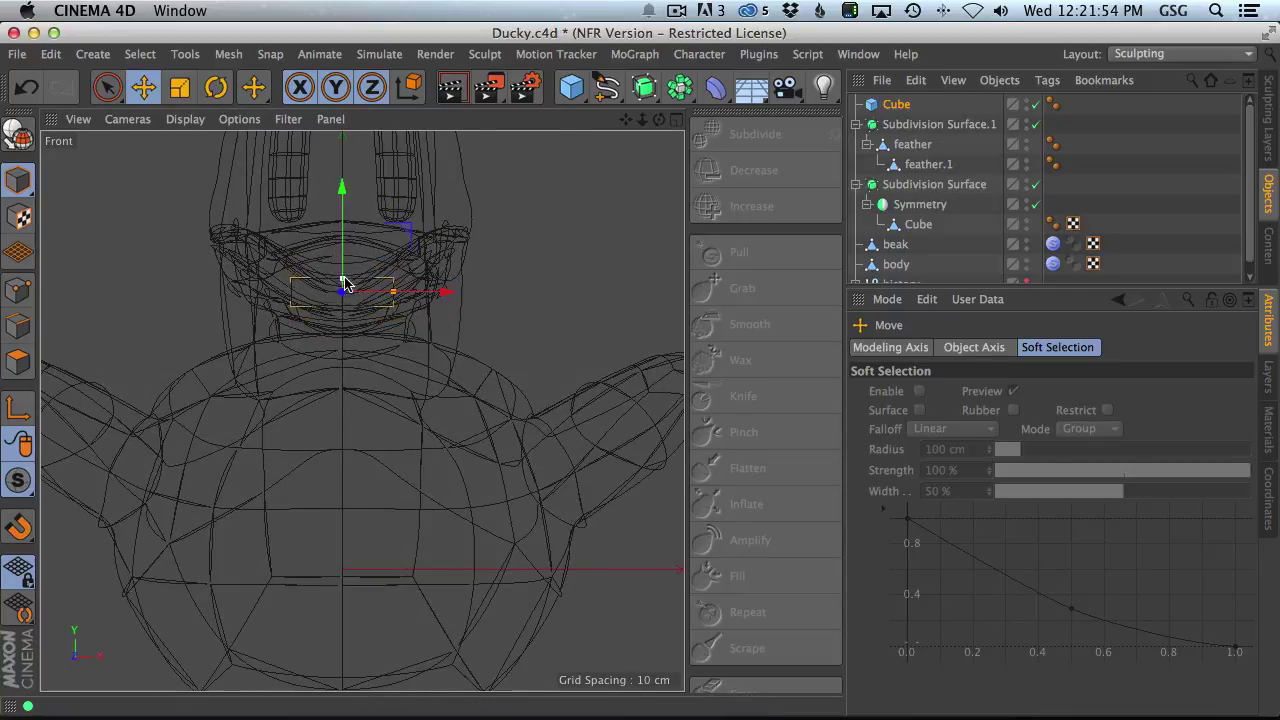
middle_click(541, 293)
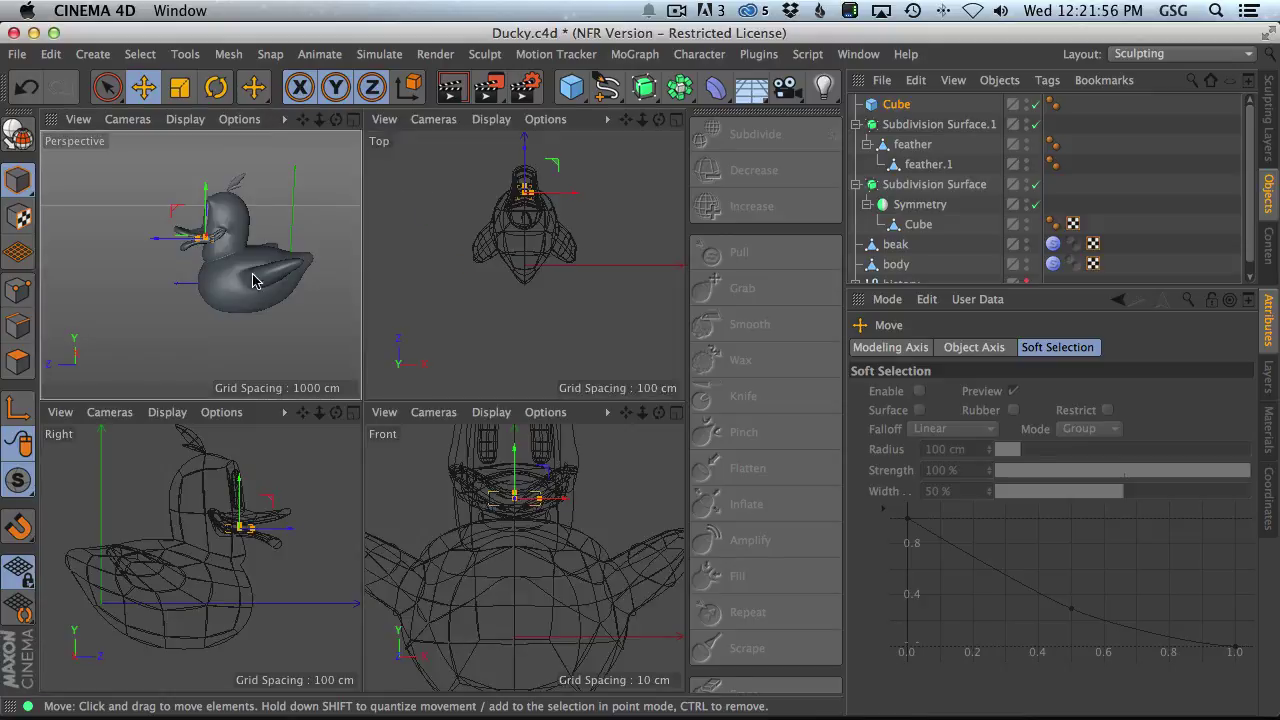
middle_click(200, 270)
right_click_drag(385, 352, 414, 340, "alt")
left_click_drag(414, 340, 652, 348, "alt")
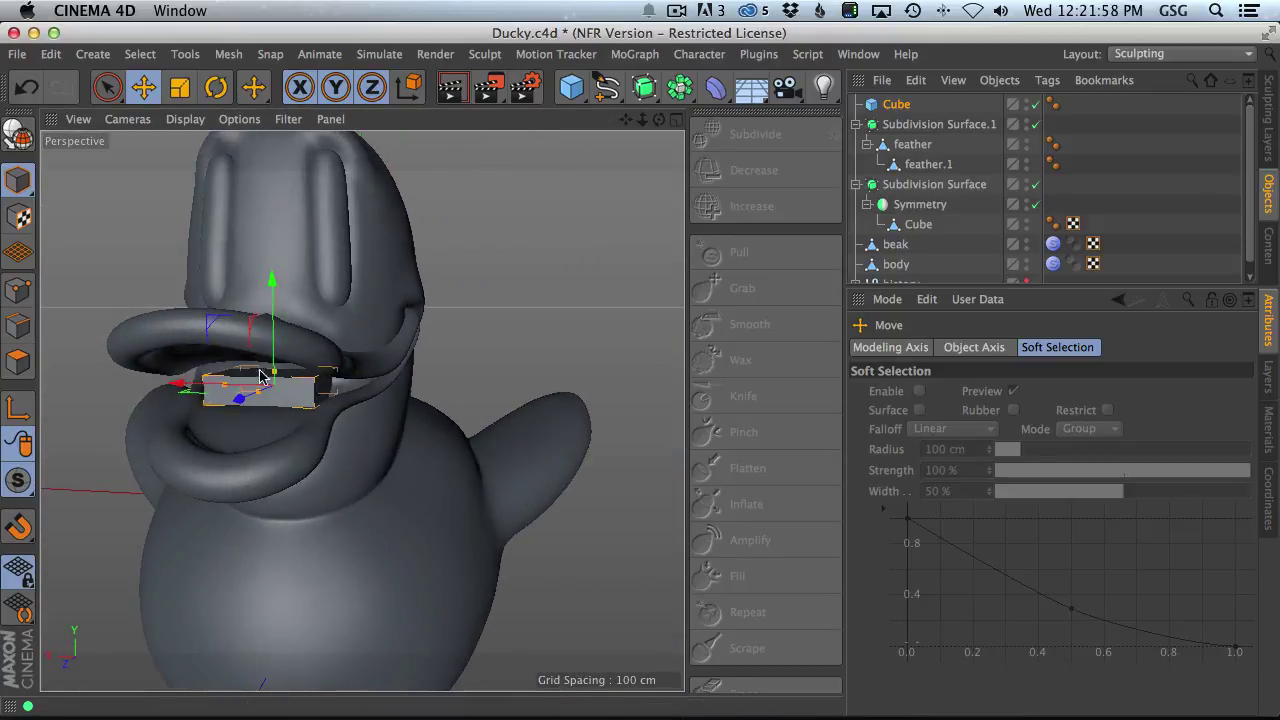
- Turn the block about 36° around its vertical axis and move it toward the side of the open mouth
left_click_drag(288, 389, 316, 387, "alt")
left_click_drag(343, 335, 424, 472, "alt")
left_click_drag(214, 263, 333, 230)
key("r")
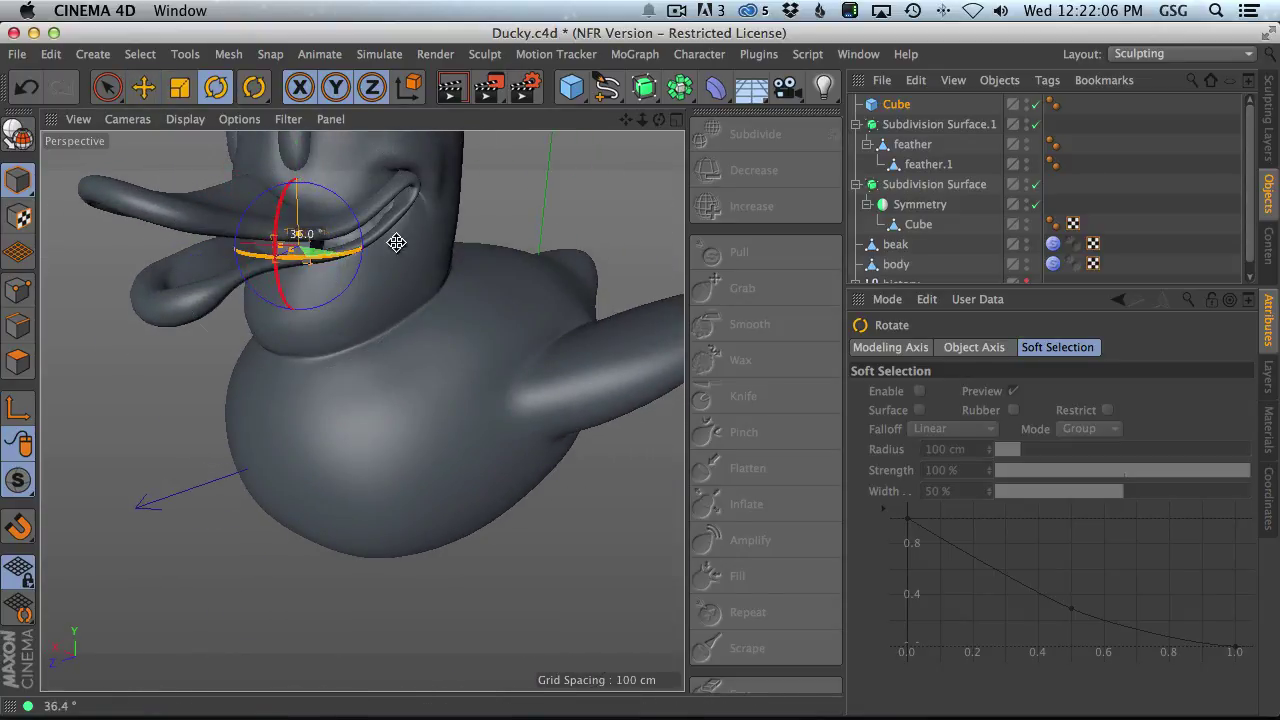
left_click_drag(458, 209, 458, 212)
scroll(456, 225, "up", 5)
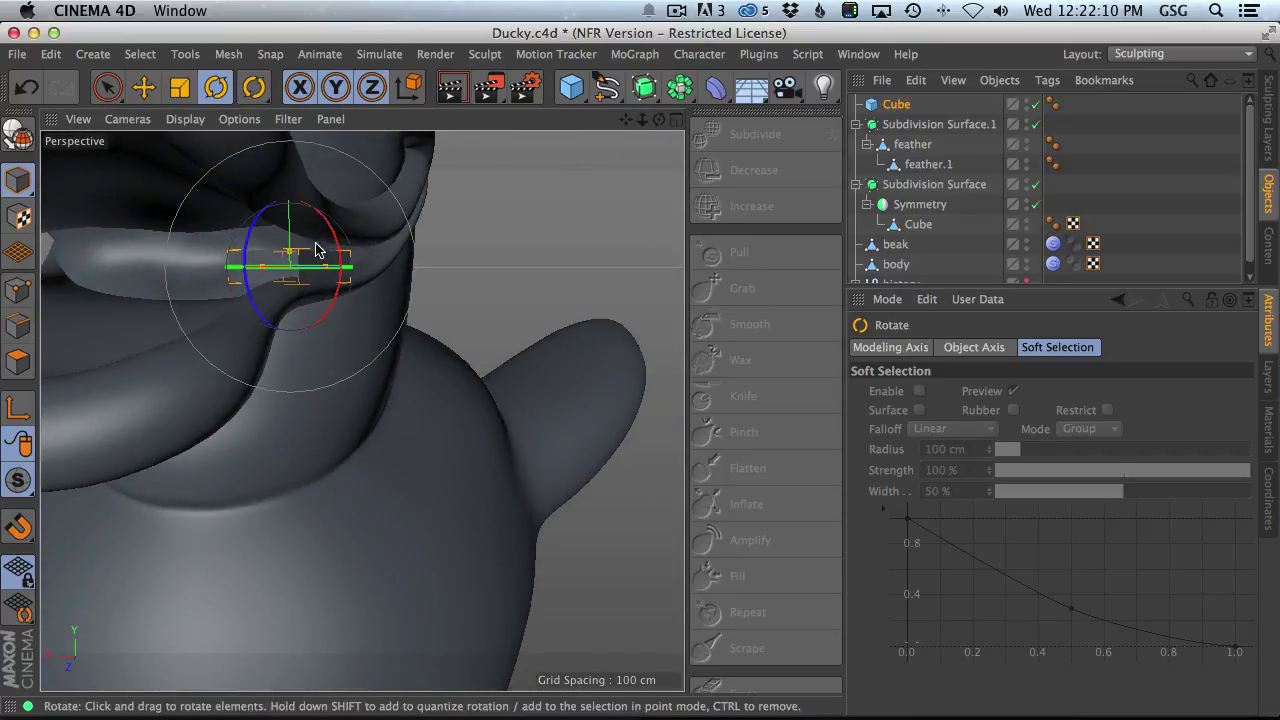
key("e")
left_click_drag(284, 206, 290, 210)
left_click_drag(380, 223, 280, 300, "alt")
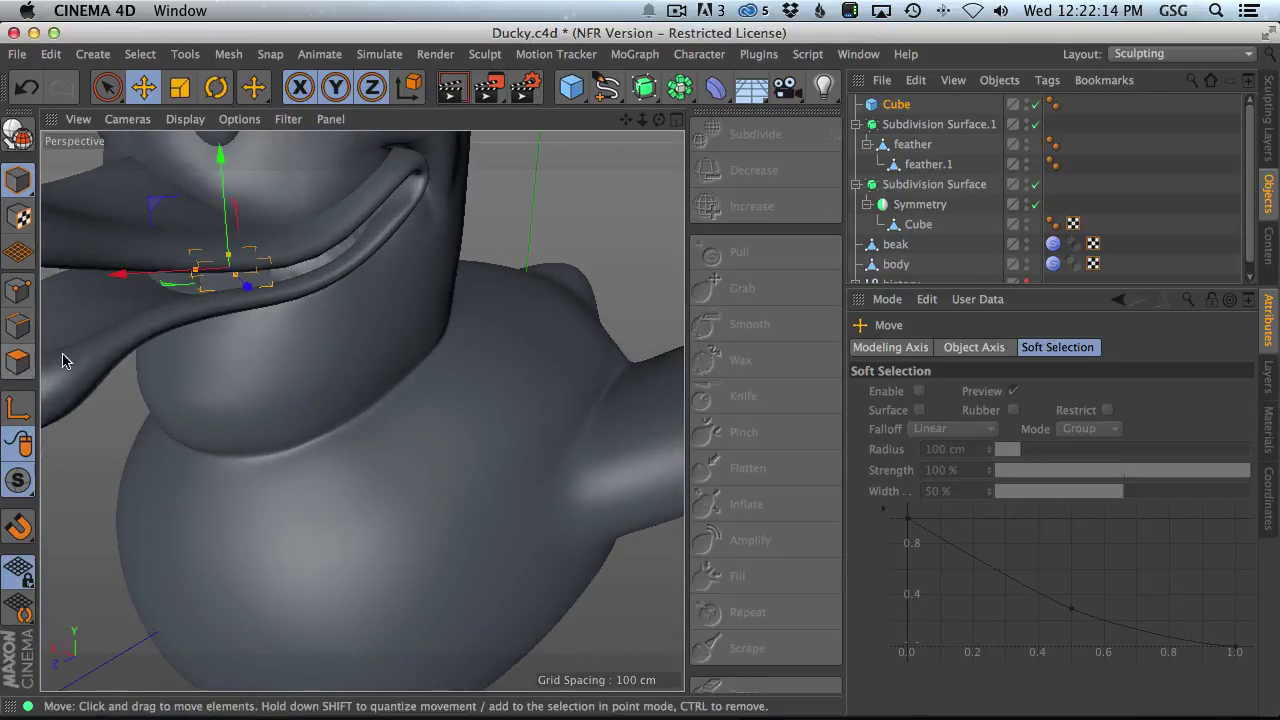
- Make the block editable and rotate its outward-facing end polygon by about 19° to start the tongue
key("c")
left_click(18, 362)
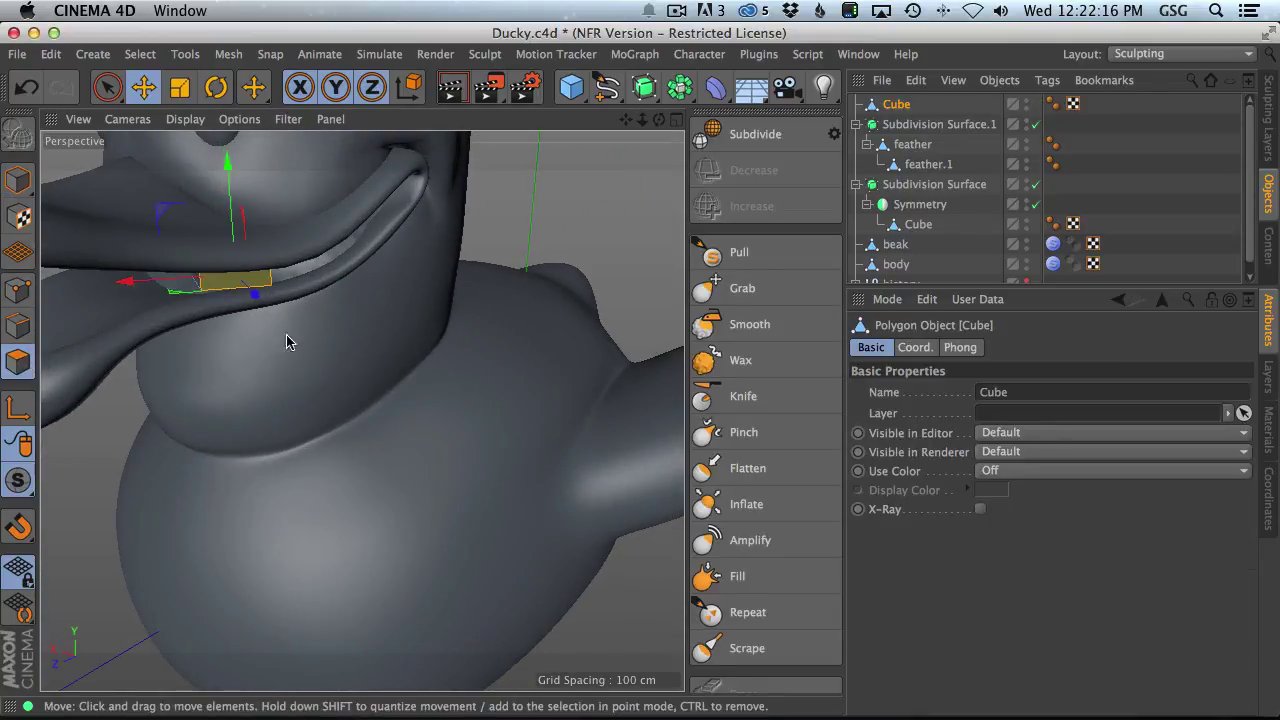
left_click_drag(230, 340, 392, 268, "alt")
left_click_drag(366, 320, 353, 376, "alt")
left_click(217, 90)
left_click_drag(290, 442, 314, 437)
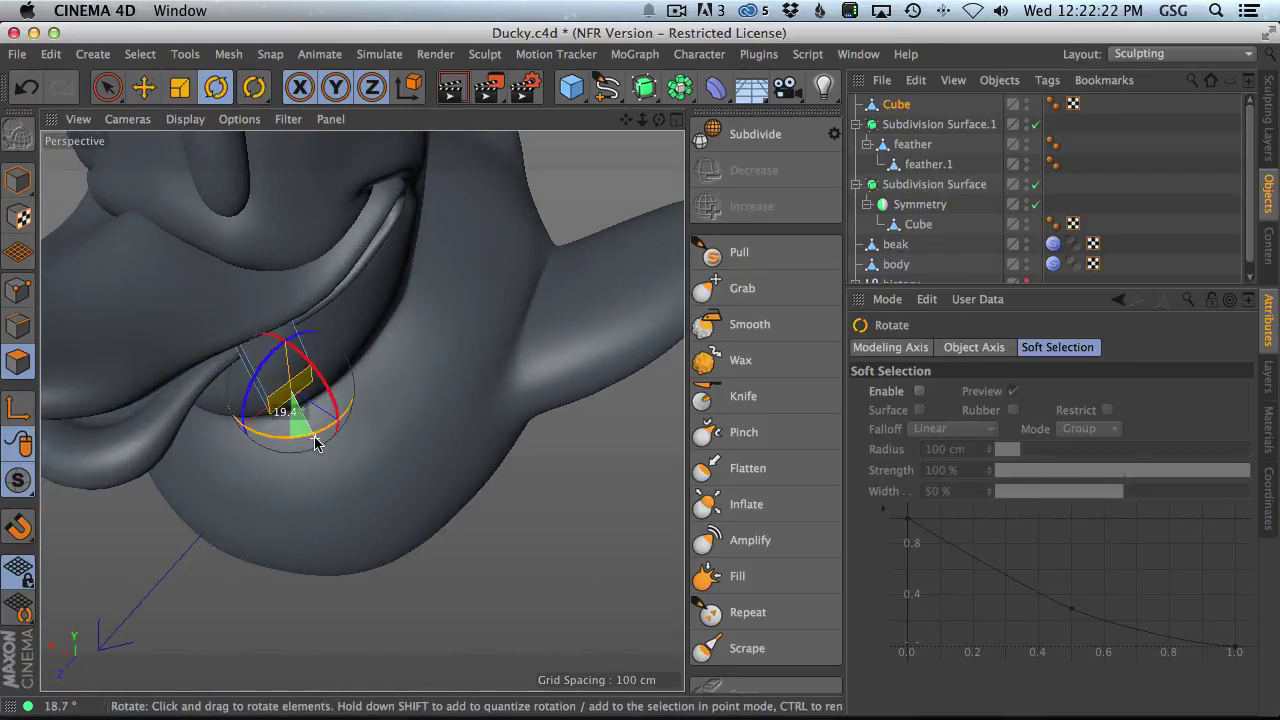
- Extend the tongue's end polygon out over the side of the beak and tilt it downward
key("t")
left_click_drag(278, 390, 418, 222)
key("r")
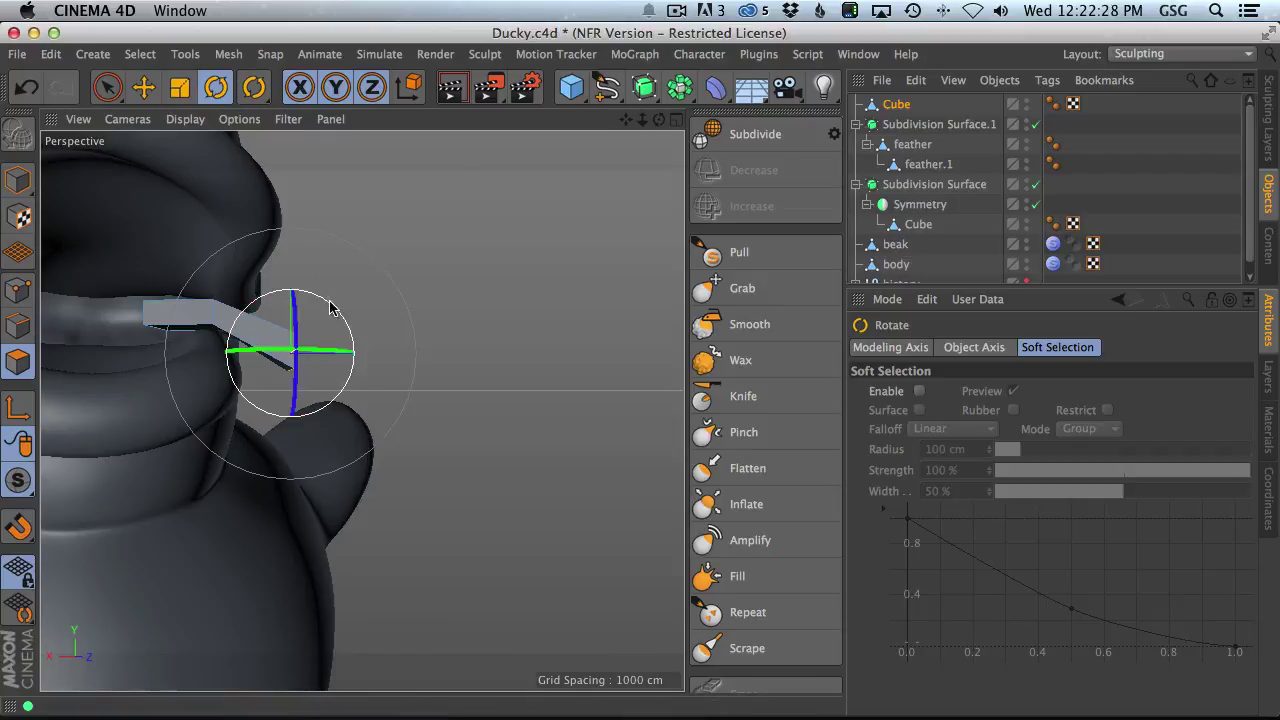
left_click_drag(343, 342, 380, 366)
key("e")
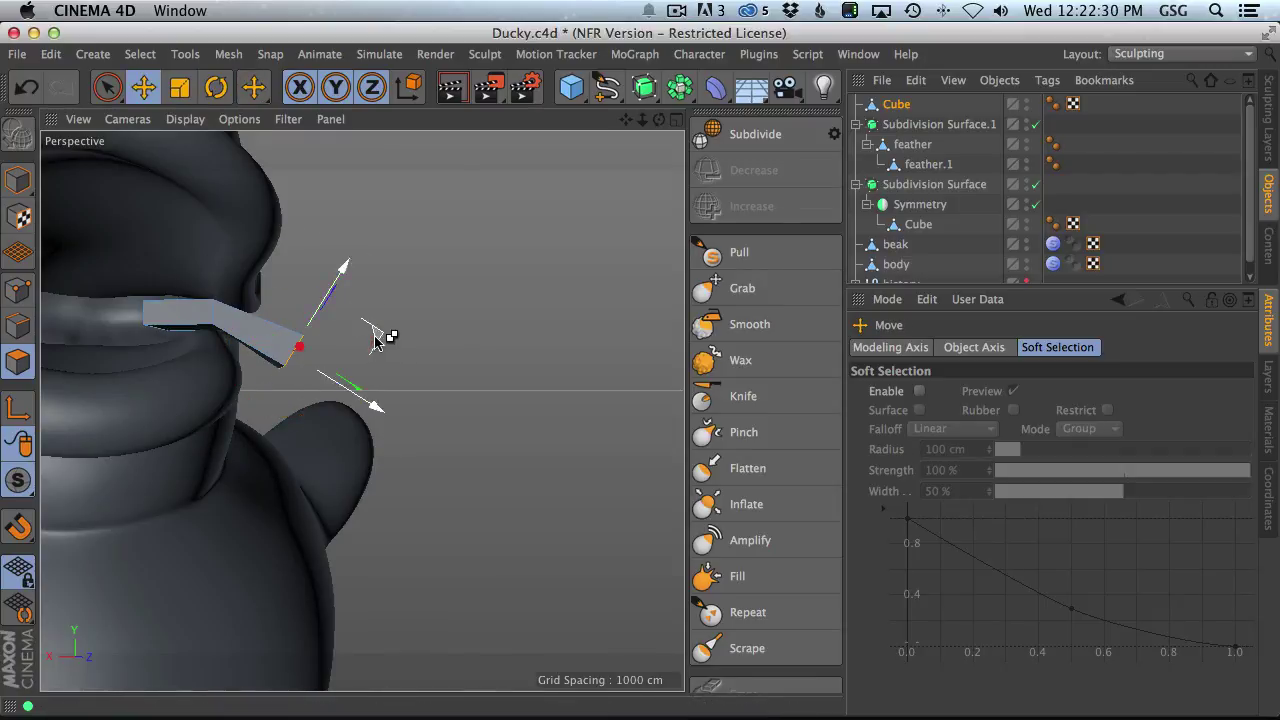
left_click_drag(238, 396, 54, 420, "alt")
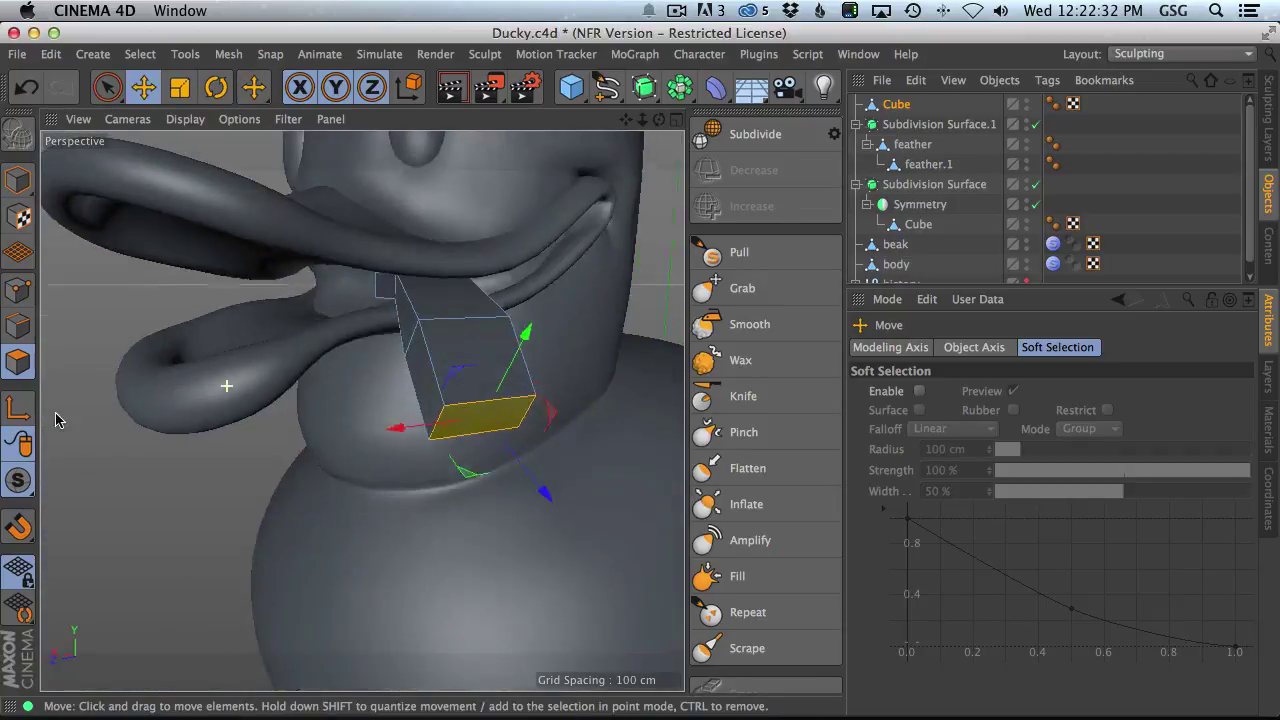
- Move the tongue's end polygon down about 15 cm, then extrude it about 38 cm back toward the chest
left_click_drag(363, 411, 377, 451, "alt")
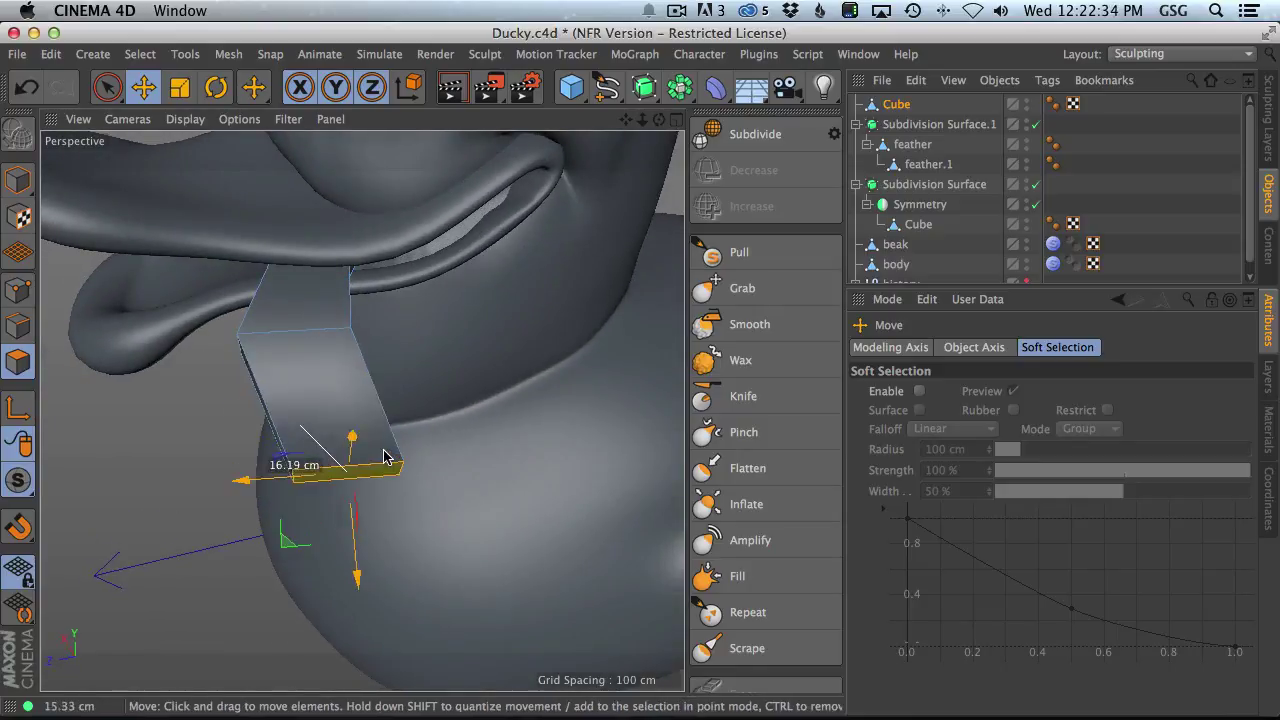
key("r")
left_click_drag(443, 323, 228, 365, "alt")
key("e")
left_click_drag(333, 405, 470, 400)
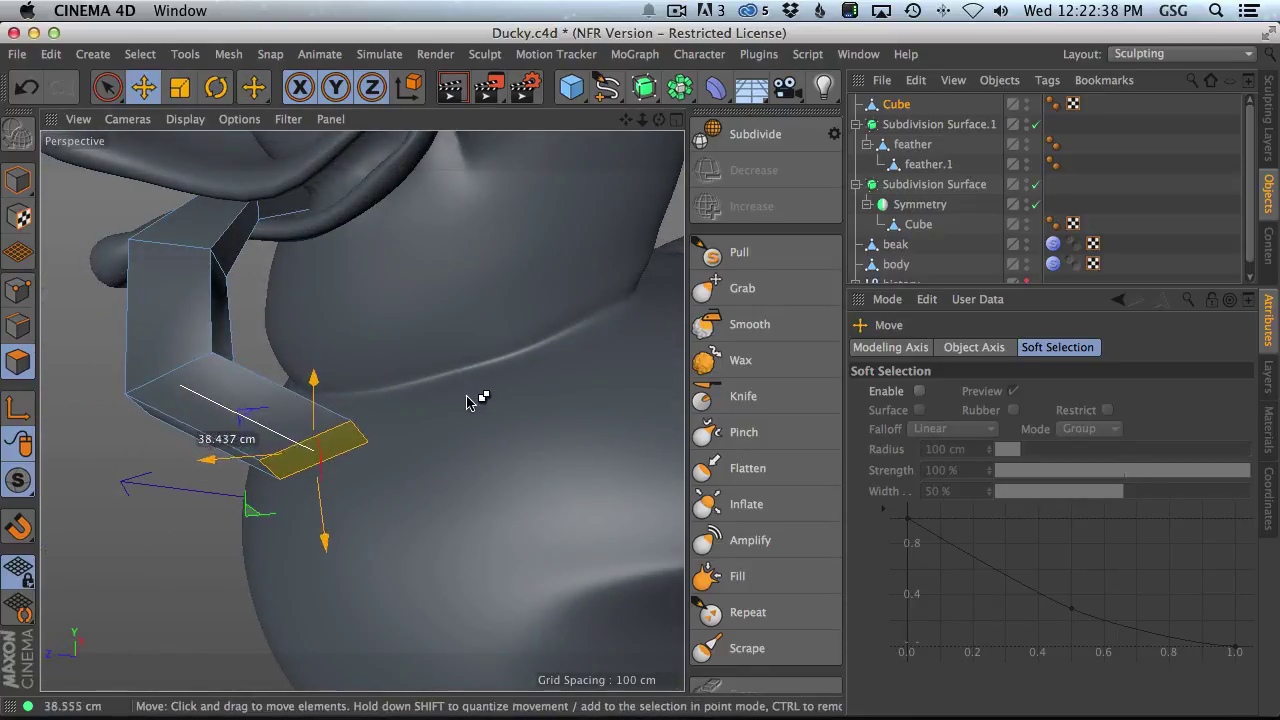
- Reposition and rotate the tongue's end polygon and enlarge it to about 138%
left_click_drag(325, 395, 374, 377)
key("r")
left_click_drag(513, 348, 487, 428)
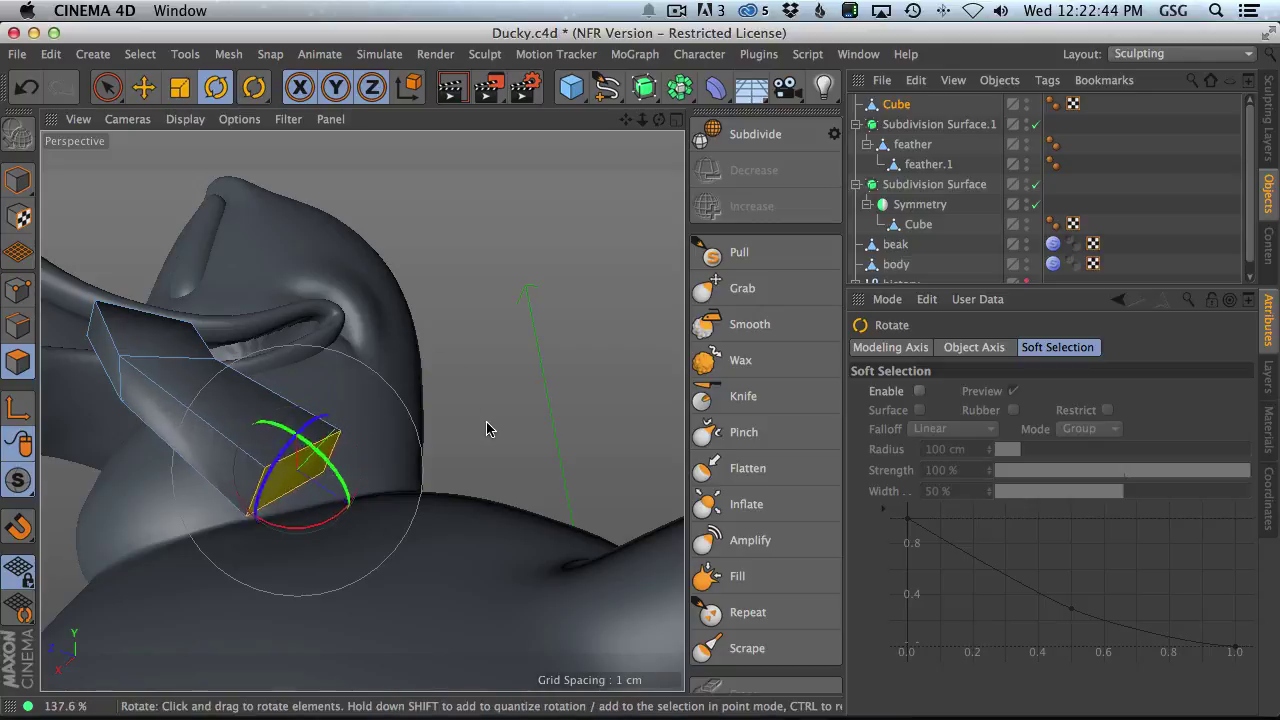
- Adjust the edges across the tongue's bends in edge mode to widen and even out its curve
left_click_drag(416, 451, 408, 408, "alt")
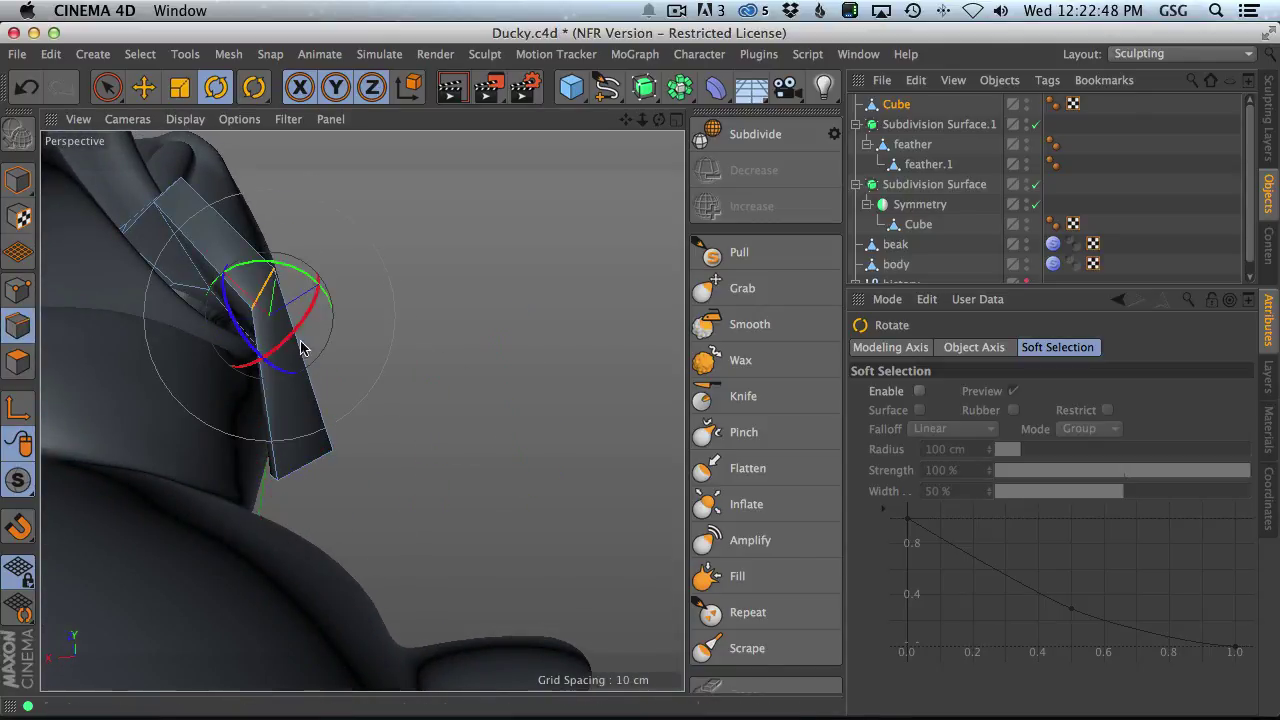
left_click_drag(243, 311, 295, 355, "alt")
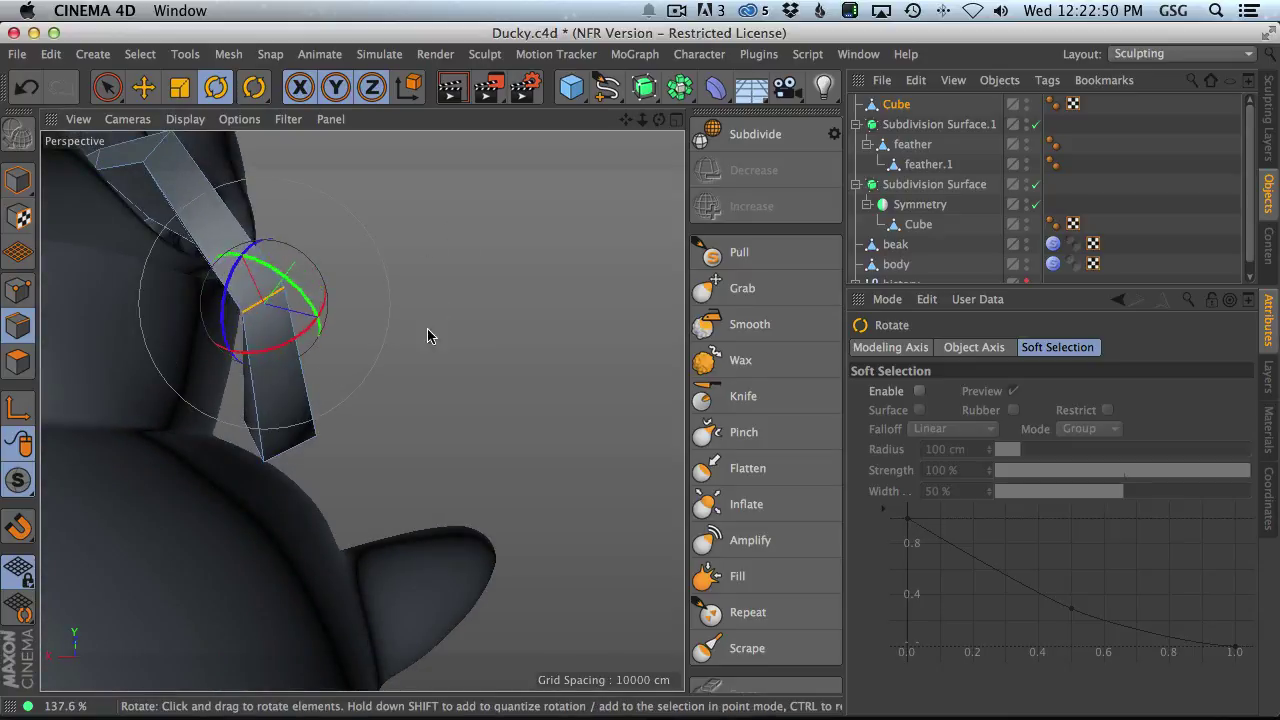
left_click_drag(379, 294, 249, 272, "alt")
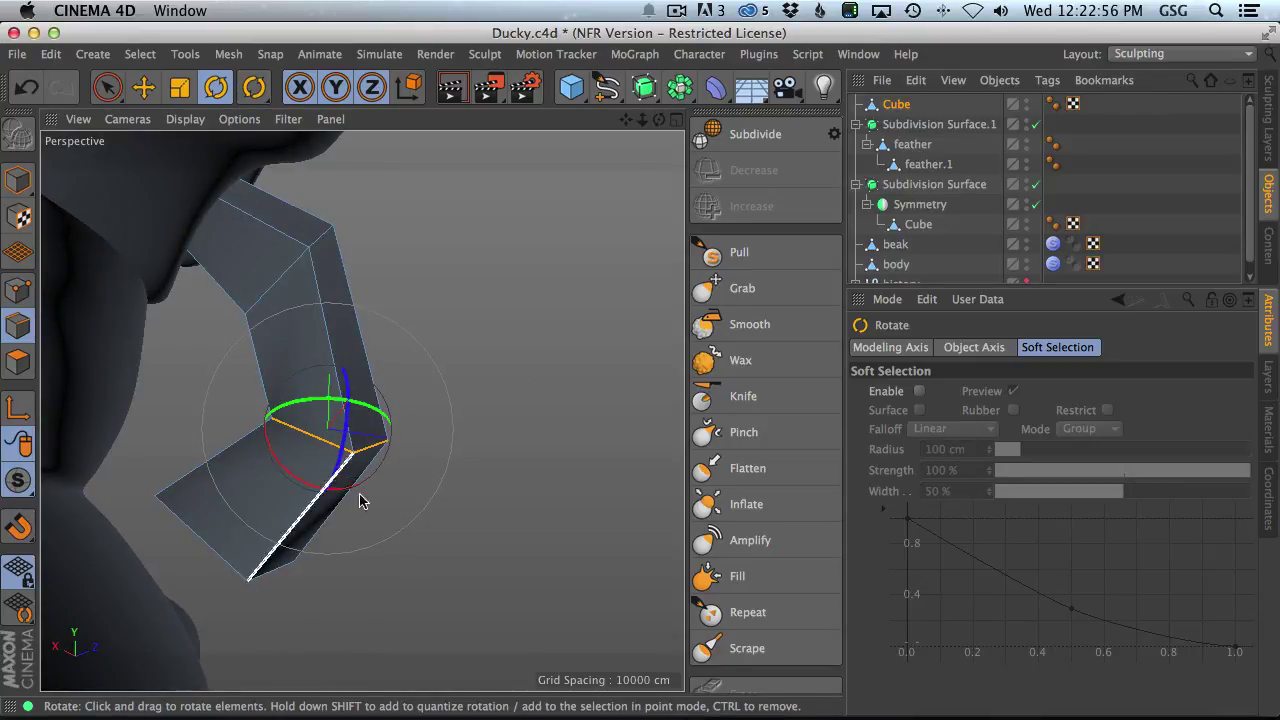
left_click_drag(311, 460, 89, 417, "alt")
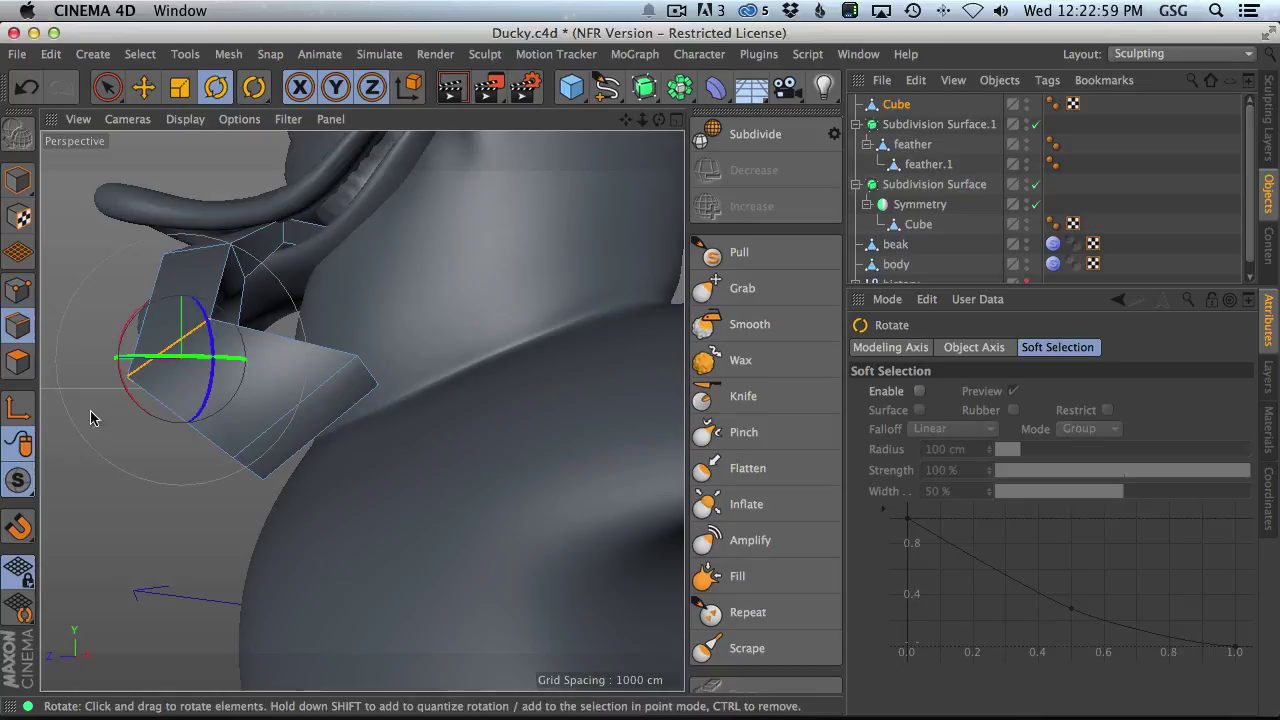
- Extrude the tongue's end polygon a short way and scale it down to form a tapered tip
left_click(18, 361)
key("e")
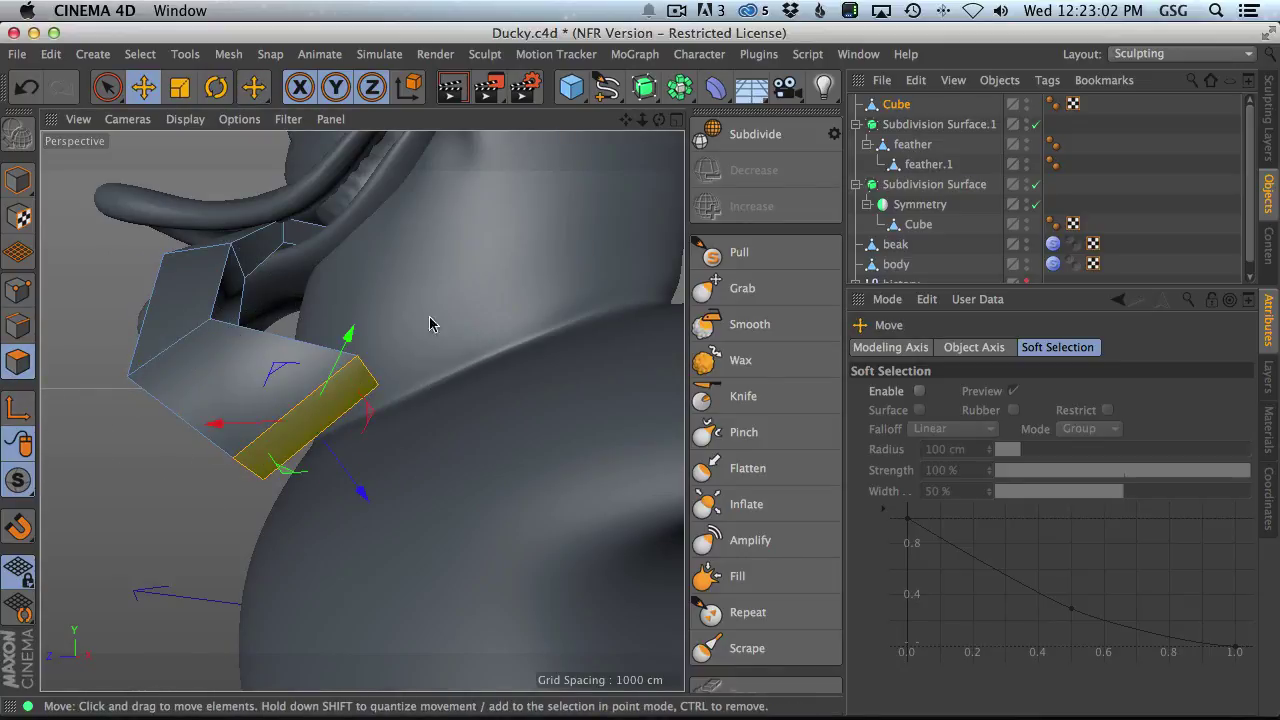
left_click_drag(408, 399, 300, 486)
key("t")
left_click_drag(397, 423, 506, 362, "alt")
key("e")
- Rotate the tongue's tip polygon and move it slightly farther toward the back of the body
left_click_drag(274, 323, 232, 361, "alt")
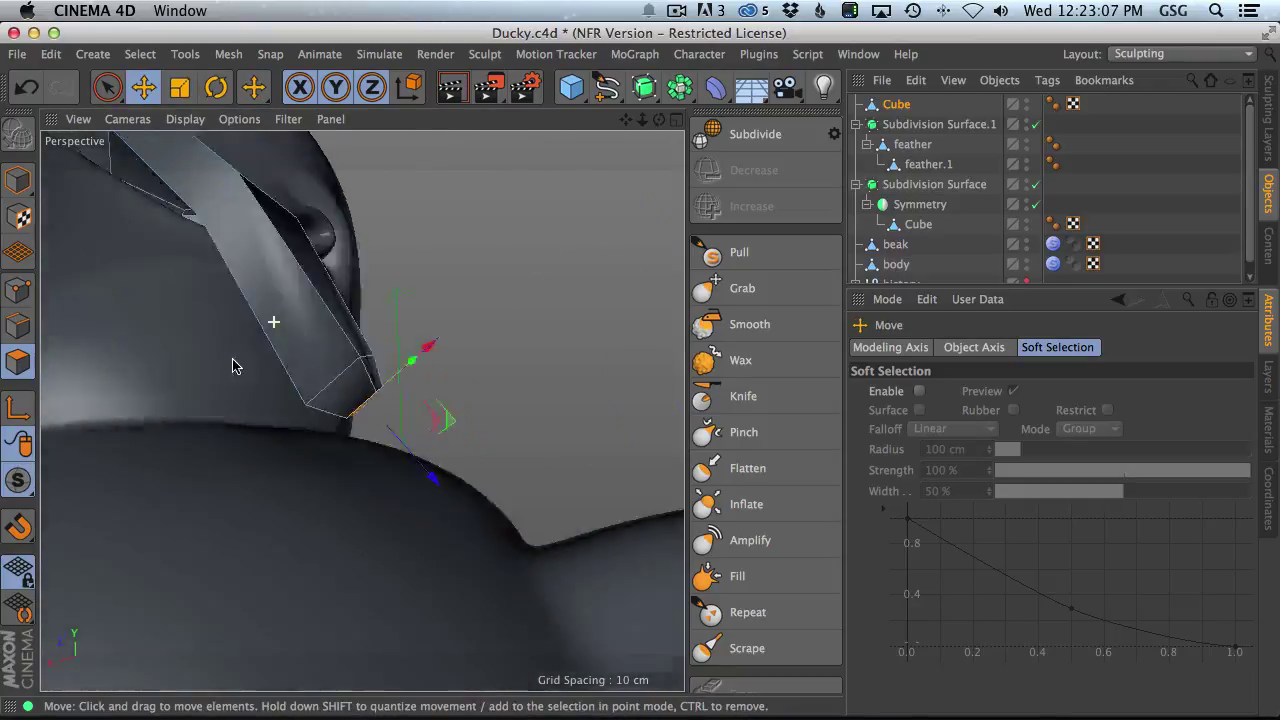
right_click_drag(306, 288, 215, 344, "alt")
middle_click_drag(297, 270, 312, 330, "alt")
left_click_drag(315, 329, 247, 393, "alt")
right_click_drag(280, 337, 473, 343, "alt")
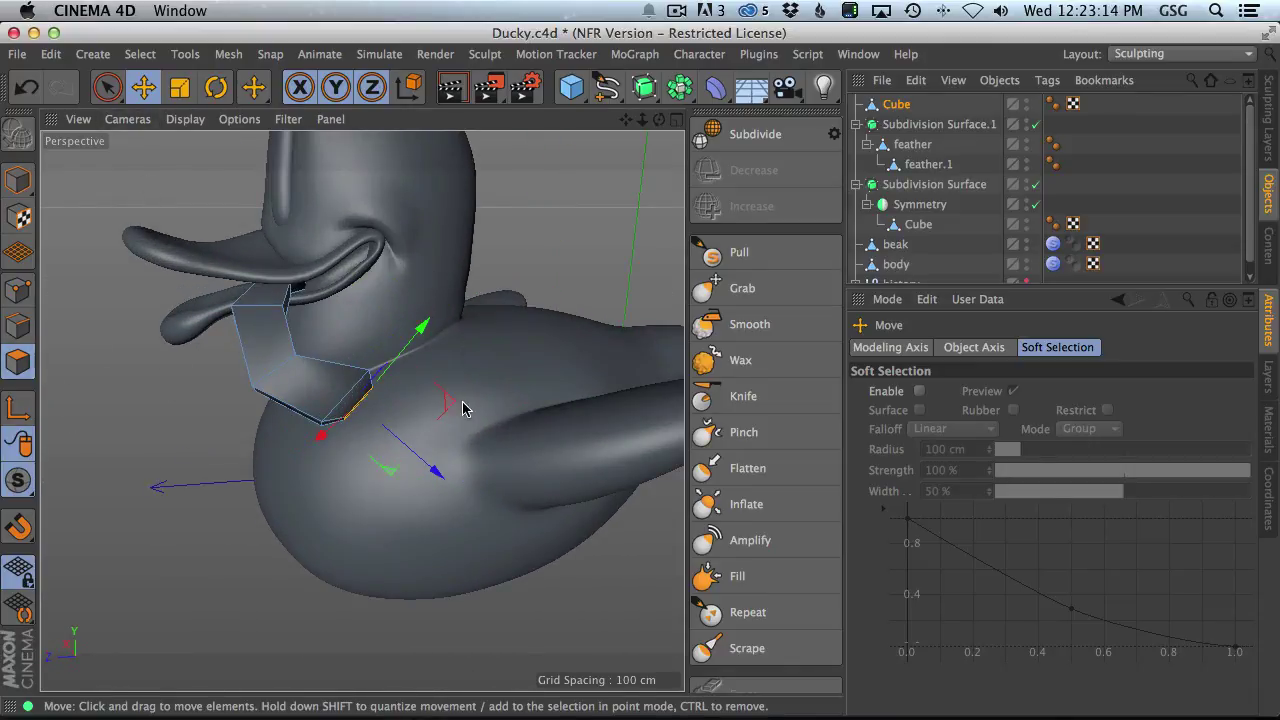
key("r")
key("e")
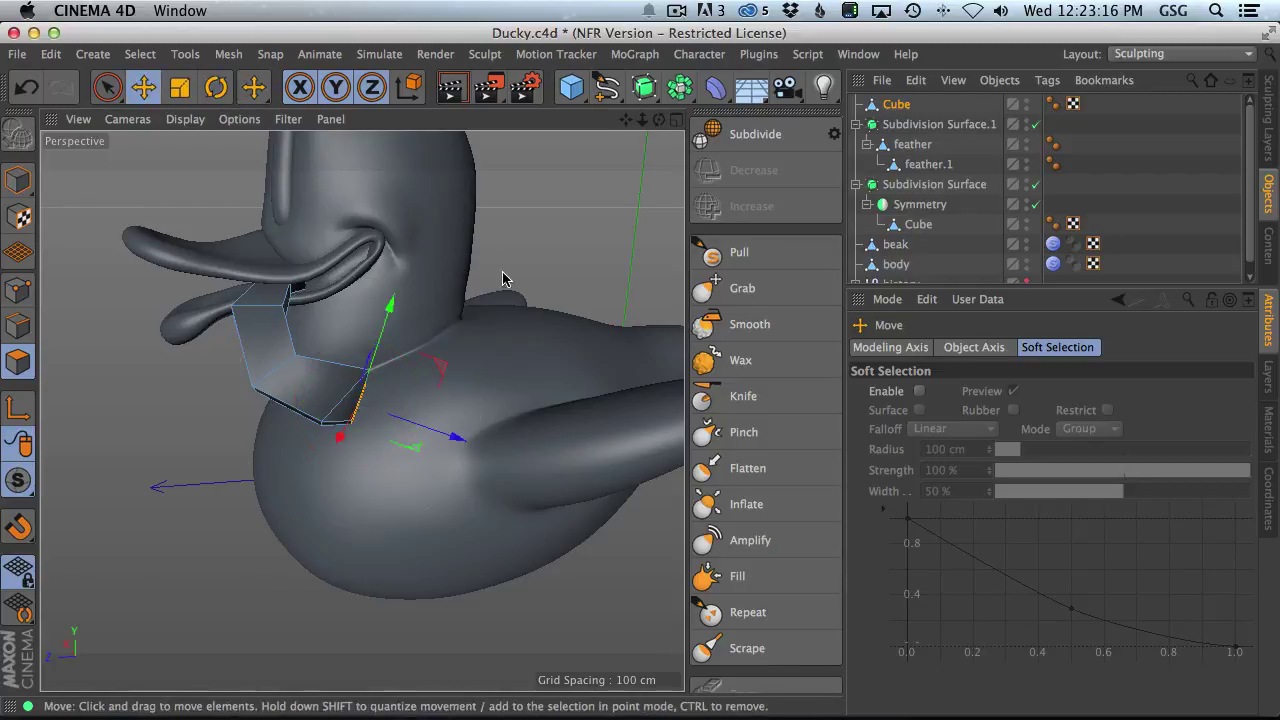
left_click_drag(502, 274, 522, 273)
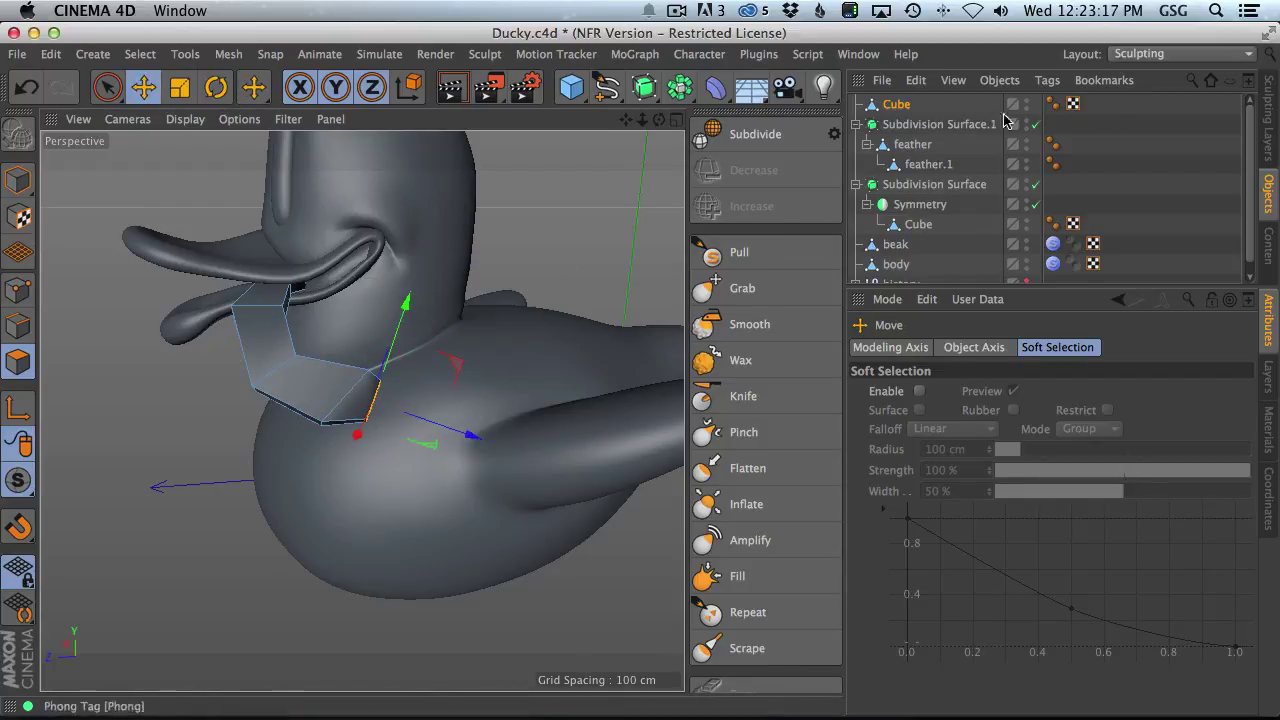
- Subdivide the whole tongue mesh into finer polygons
left_click(897, 106)
right_click(443, 351)
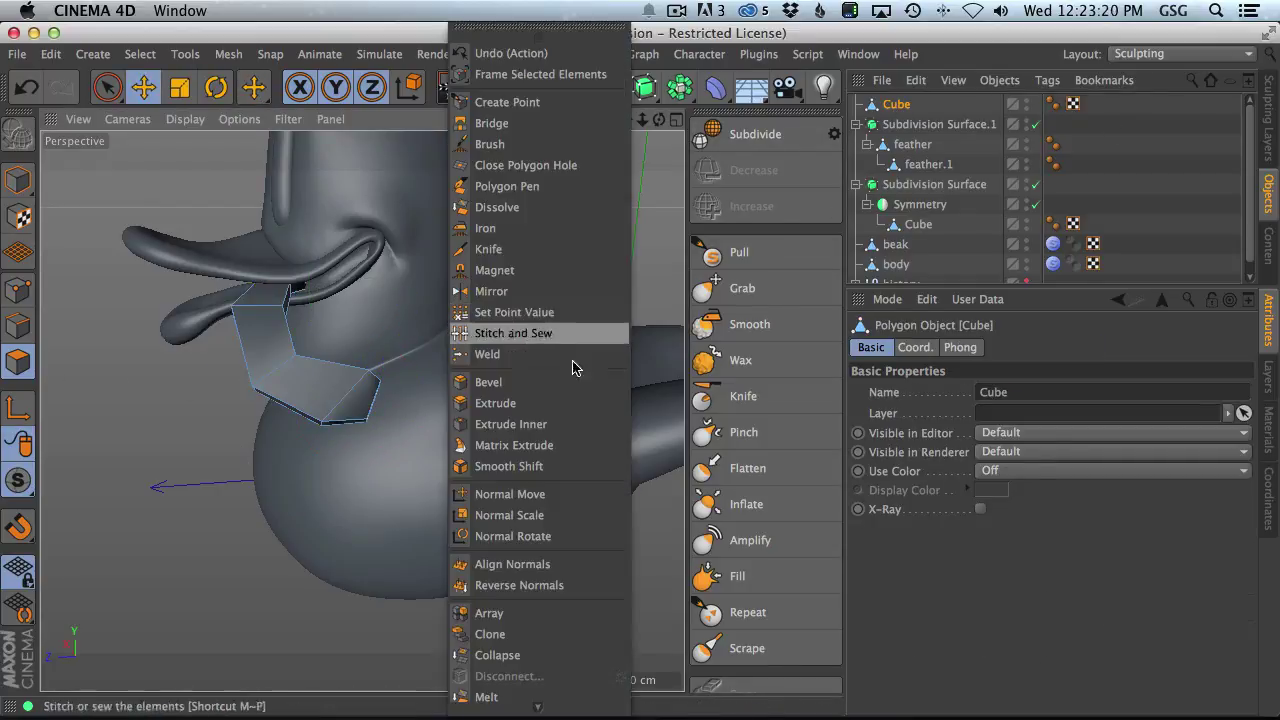
mouse_move(556, 707)
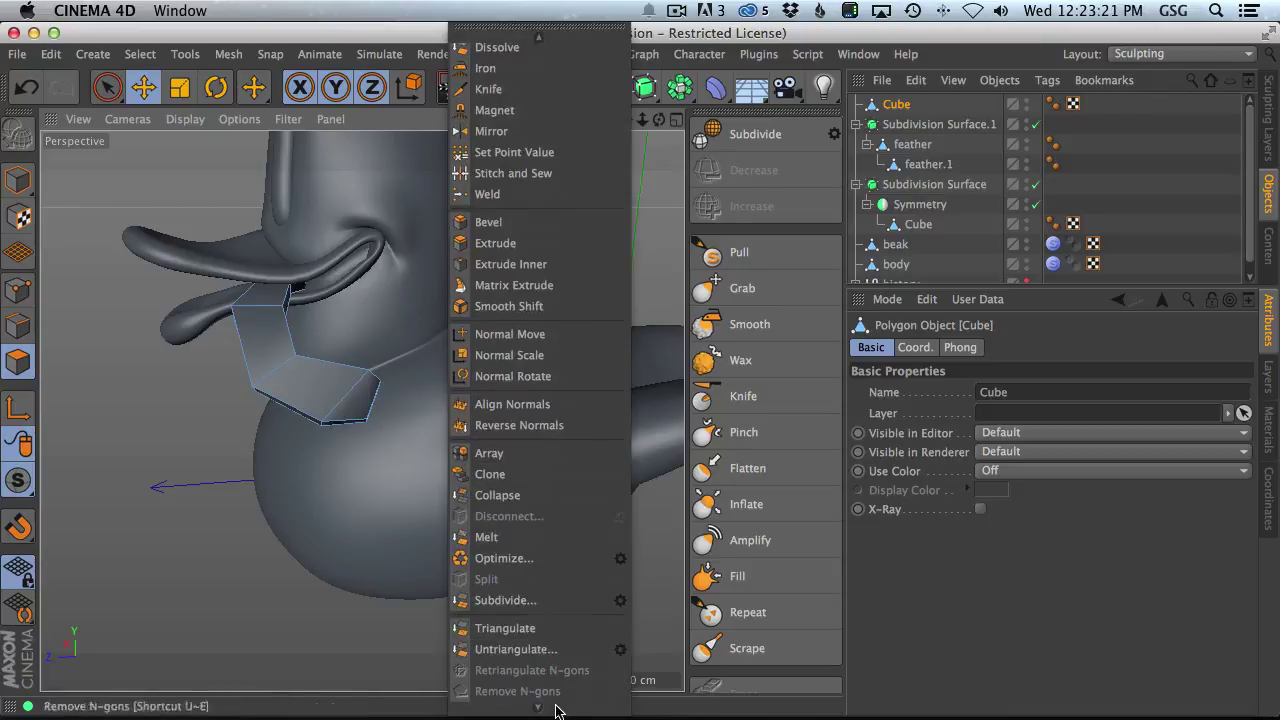
left_click(531, 603)
- Bevel the centre edge loop along the tongue's upper surface in Chamfer mode with an offset of about 3.065 cm
left_click_drag(390, 374, 300, 371, "alt")
left_click(18, 325)
left_click(143, 88)
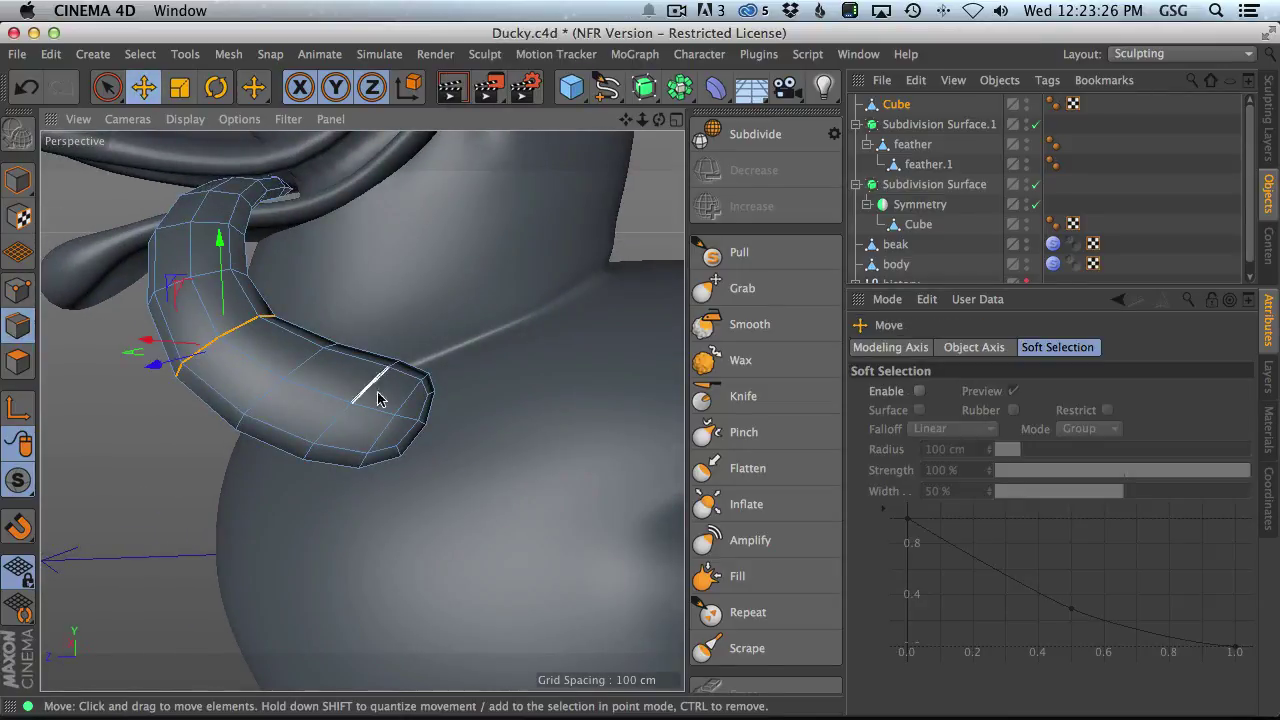
left_click(386, 398)
left_click_drag(386, 398, 181, 170, "alt")
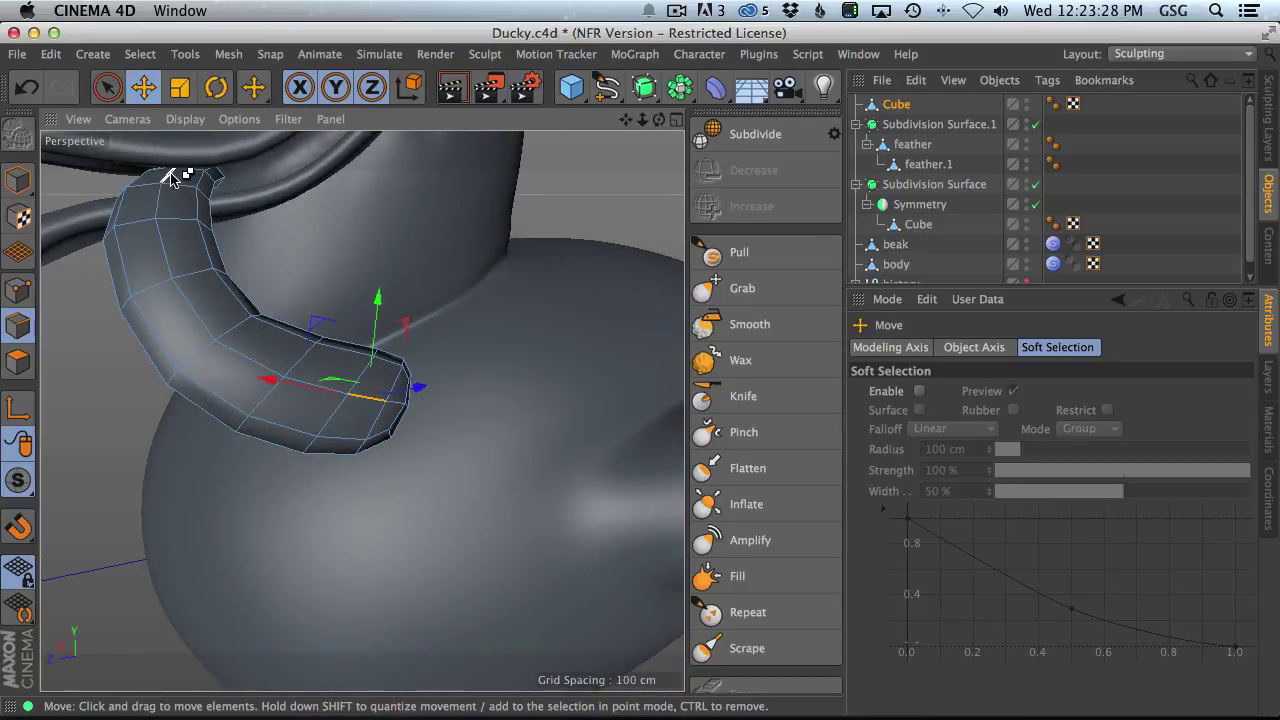
double_click(170, 177)
right_click(474, 287)
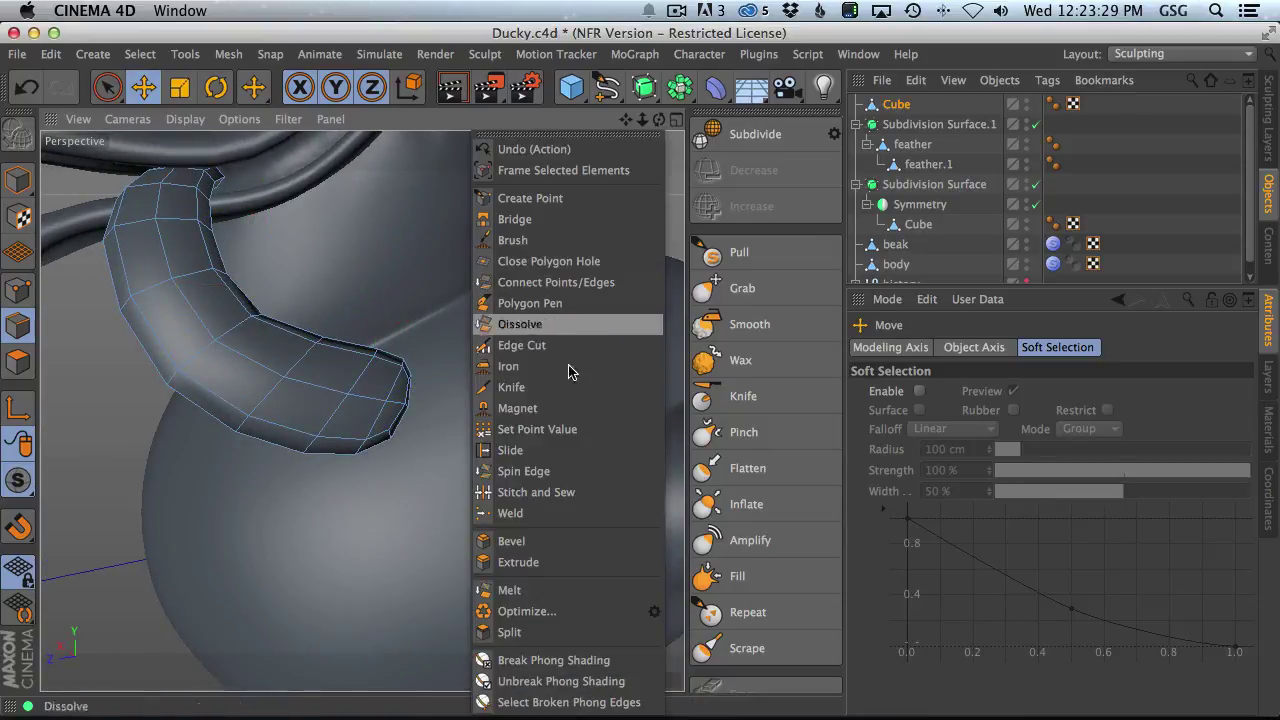
left_click(533, 551)
left_click_drag(400, 354, 485, 346)
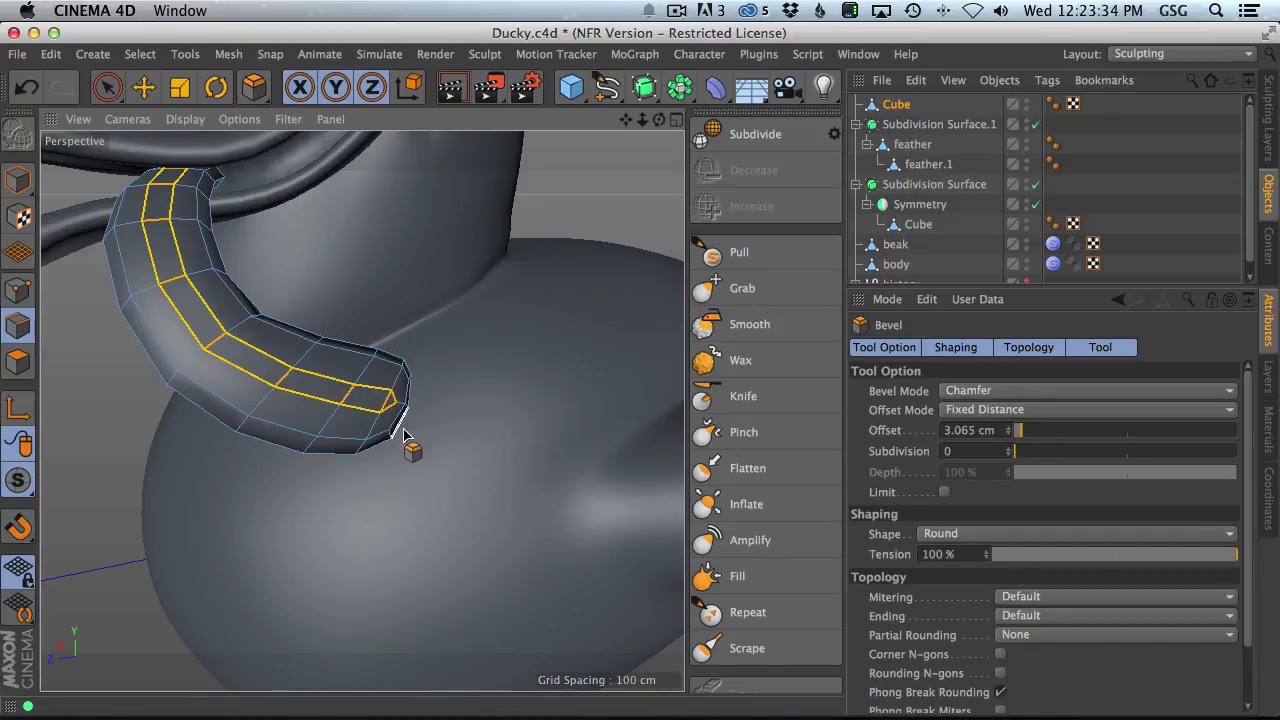
- Use the Polygon Pen to cut edges joining the bevelled strip's pointed end to the tongue tip's corners, squaring off the strip
scroll(370, 410, "up", 6)
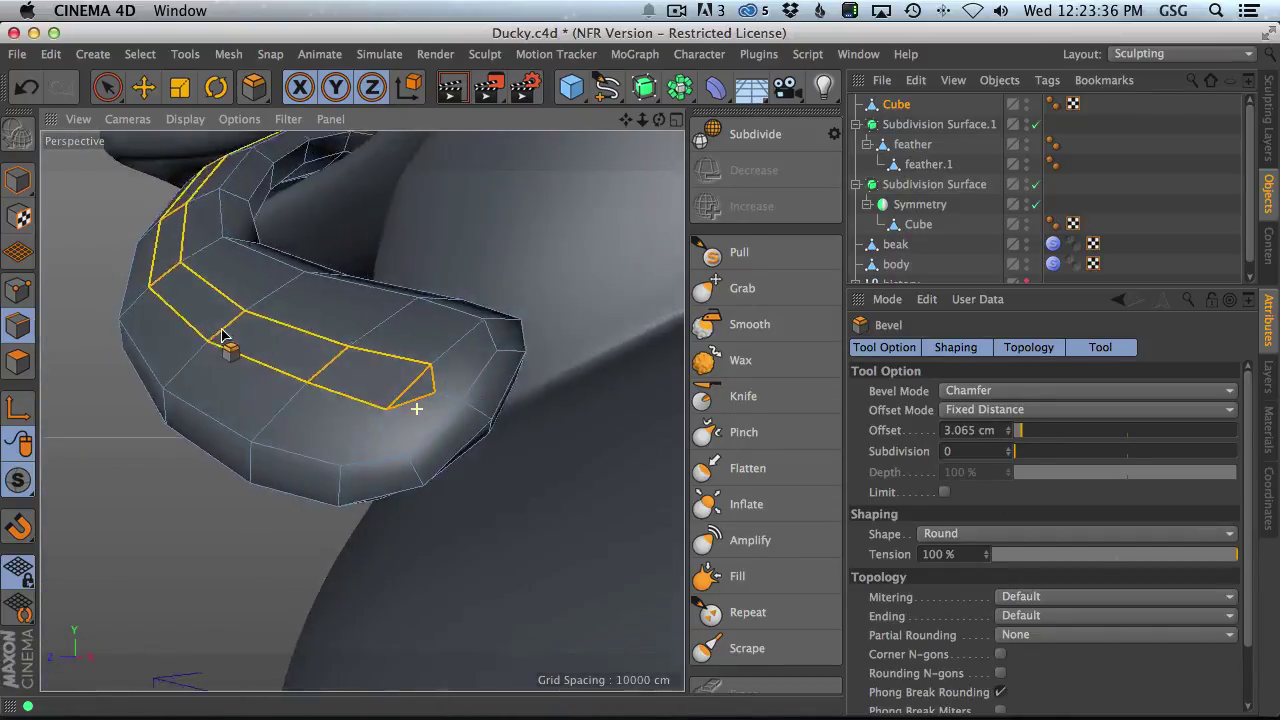
left_click_drag(222, 335, 314, 266, "alt")
scroll(309, 351, "up", 3)
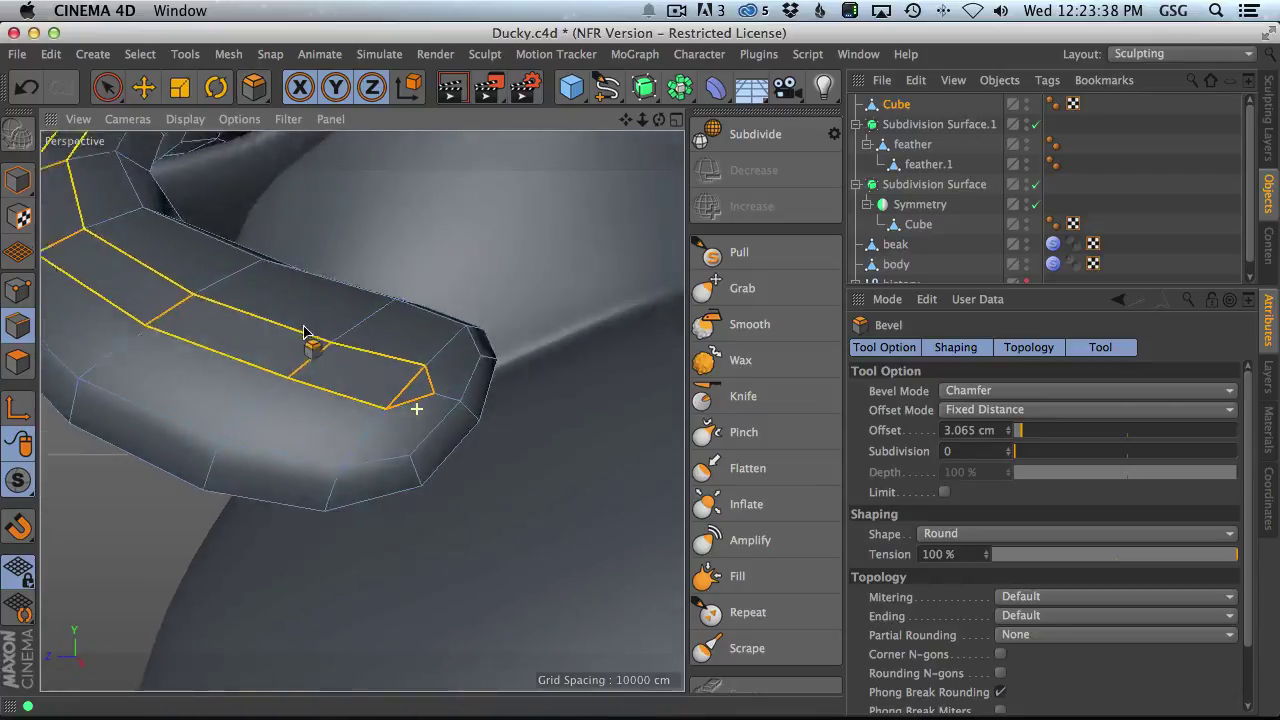
left_click_drag(305, 370, 340, 385, "alt")
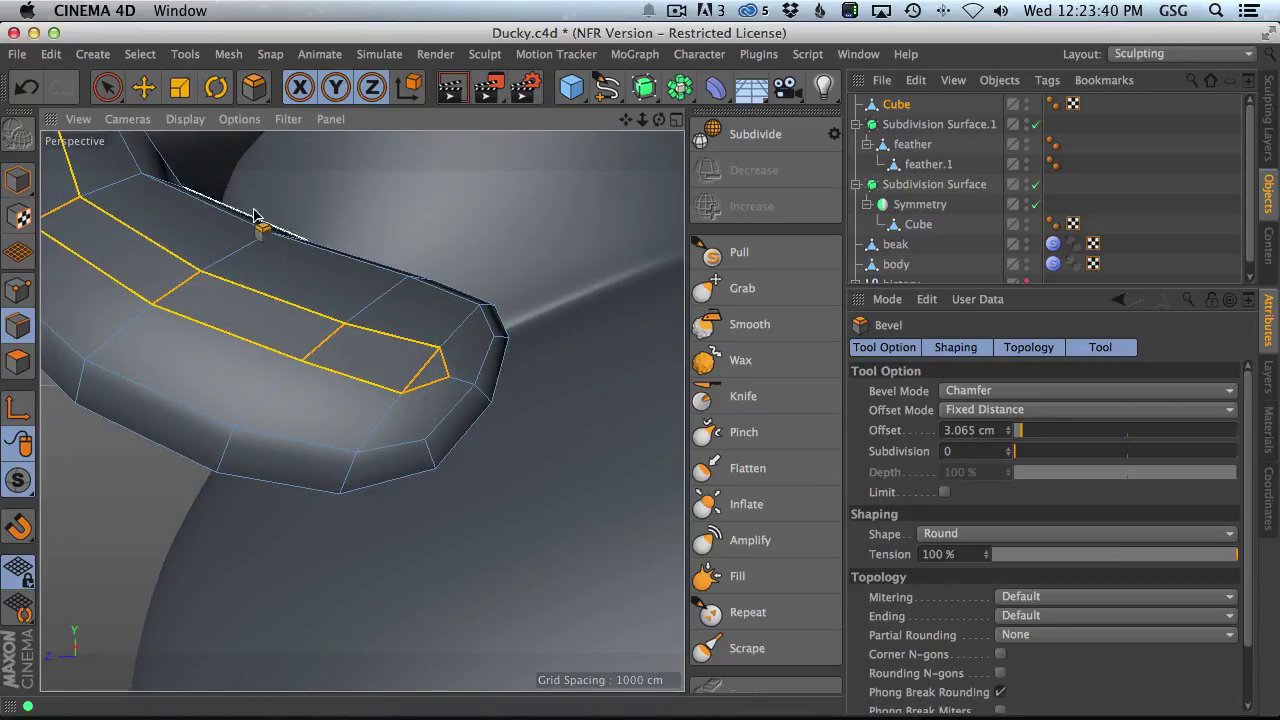
left_click_drag(258, 91, 557, 263)
key("shift+c")
type("pol")
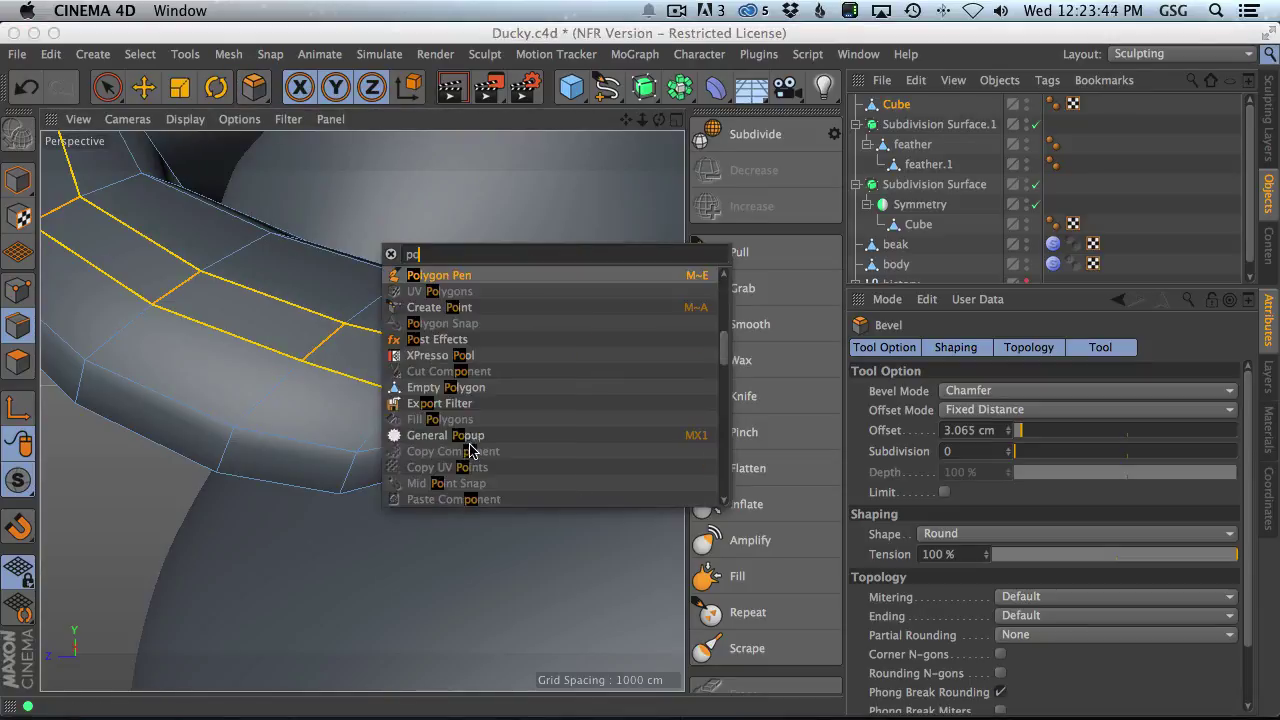
left_click(467, 279)
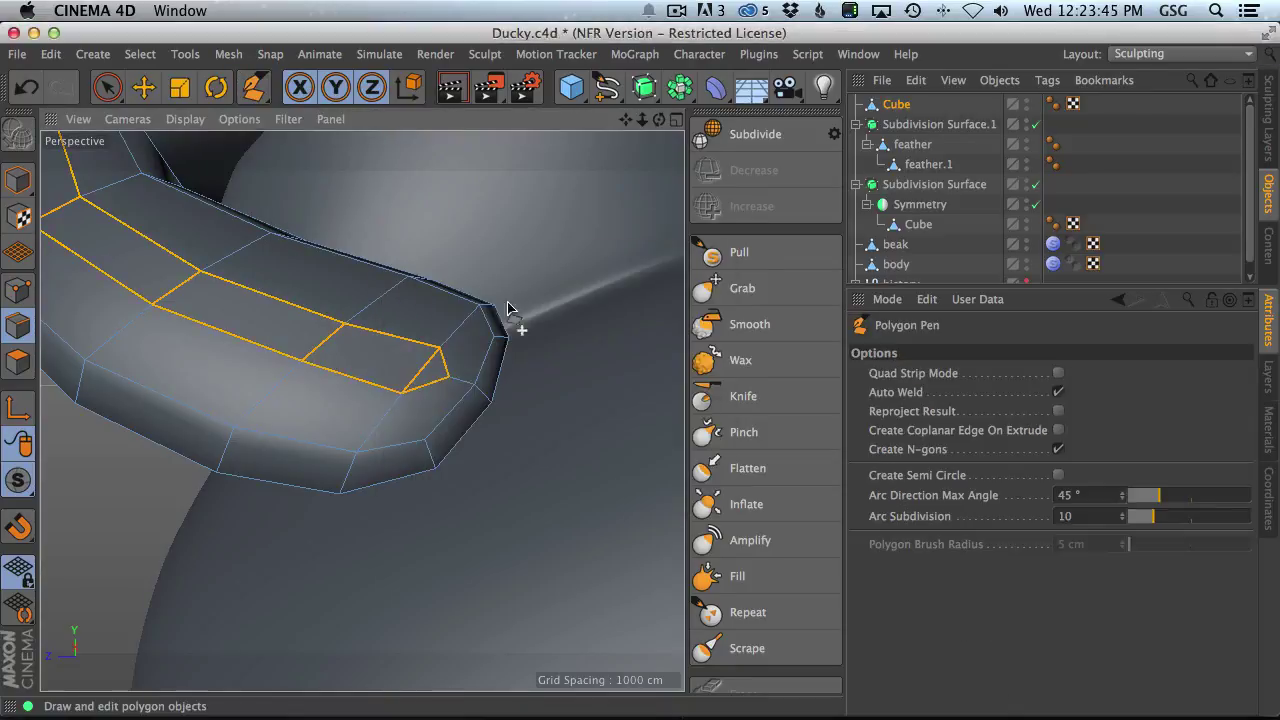
left_click(428, 385)
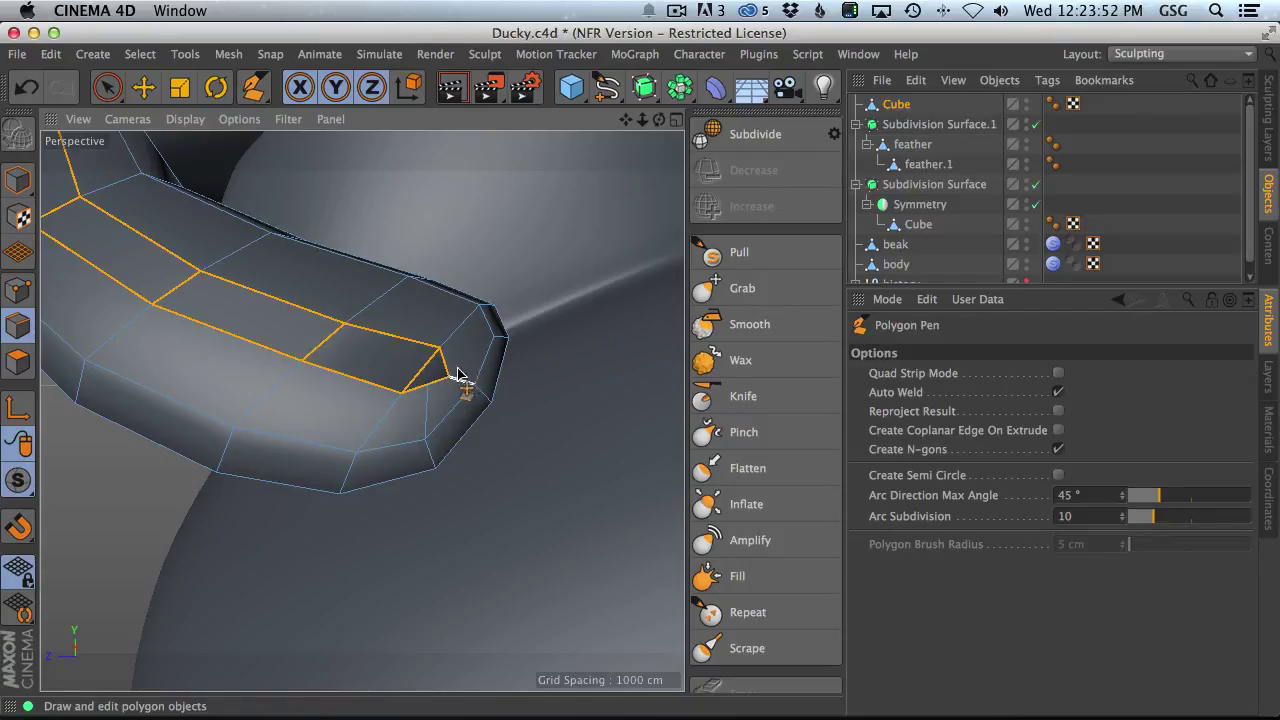
left_click(456, 369)
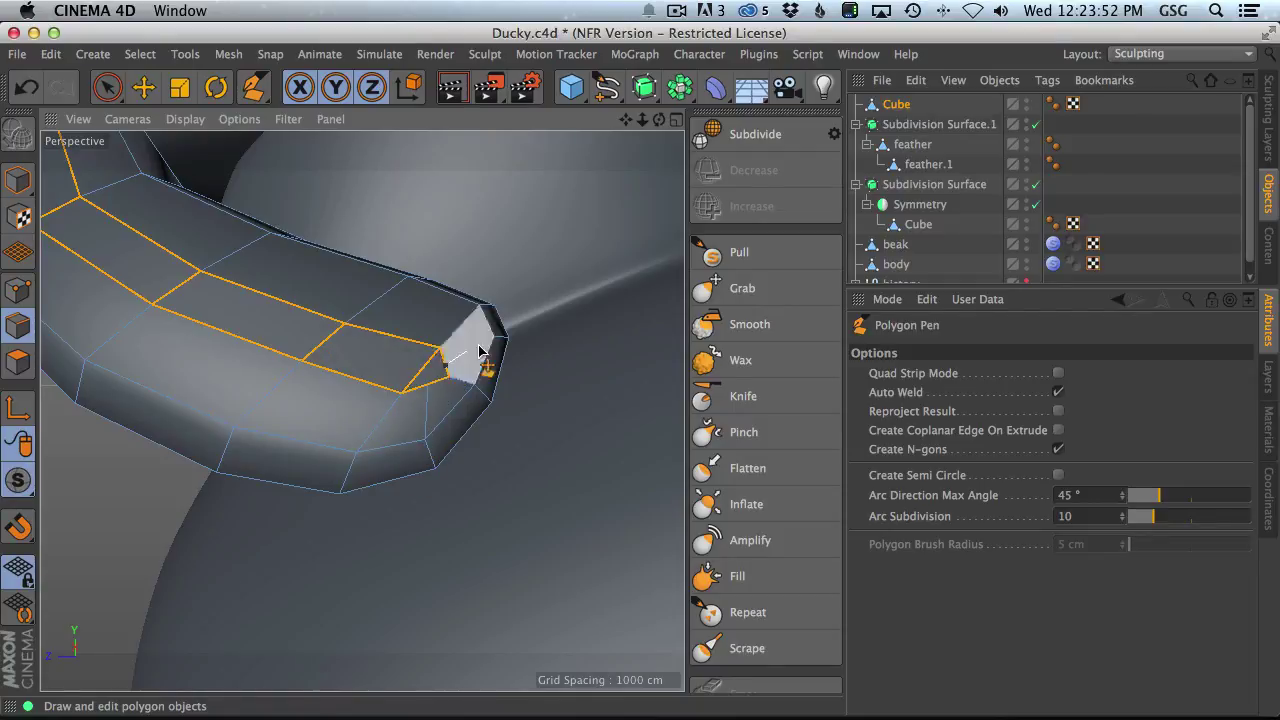
- Draw a new centre edge with the Polygon Pen along the bevelled strip, from the tongue's tip up around the bend
left_click(421, 371)
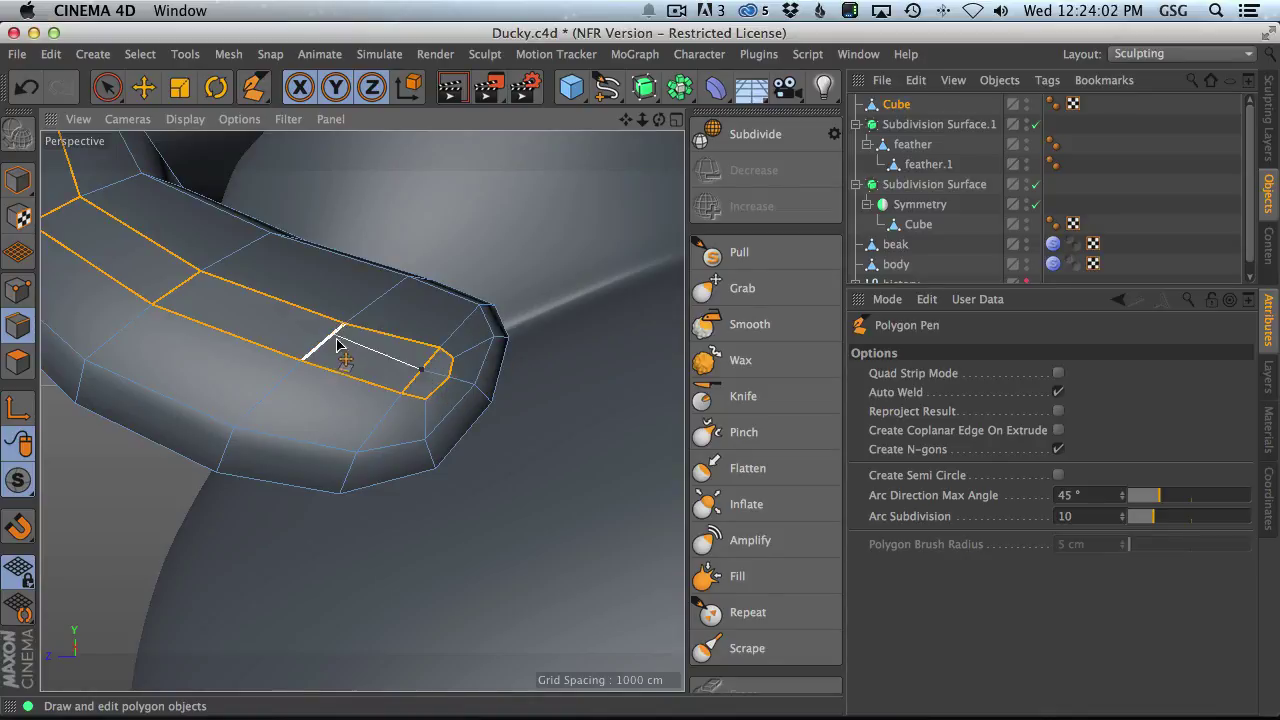
left_click(324, 344)
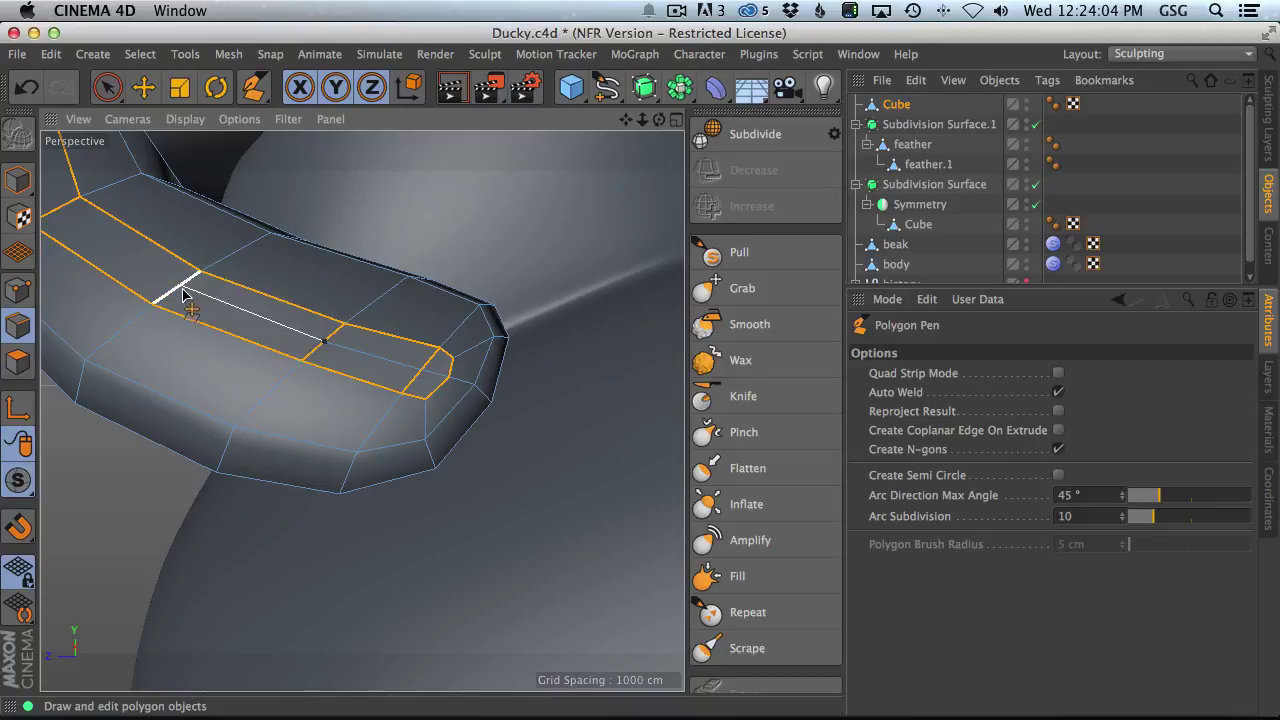
mouse_move(163, 313)
left_mouse_down("alt")
mouse_move(374, 537)
mouse_move(369, 394)
mouse_move(495, 480)
left_mouse_up("alt")
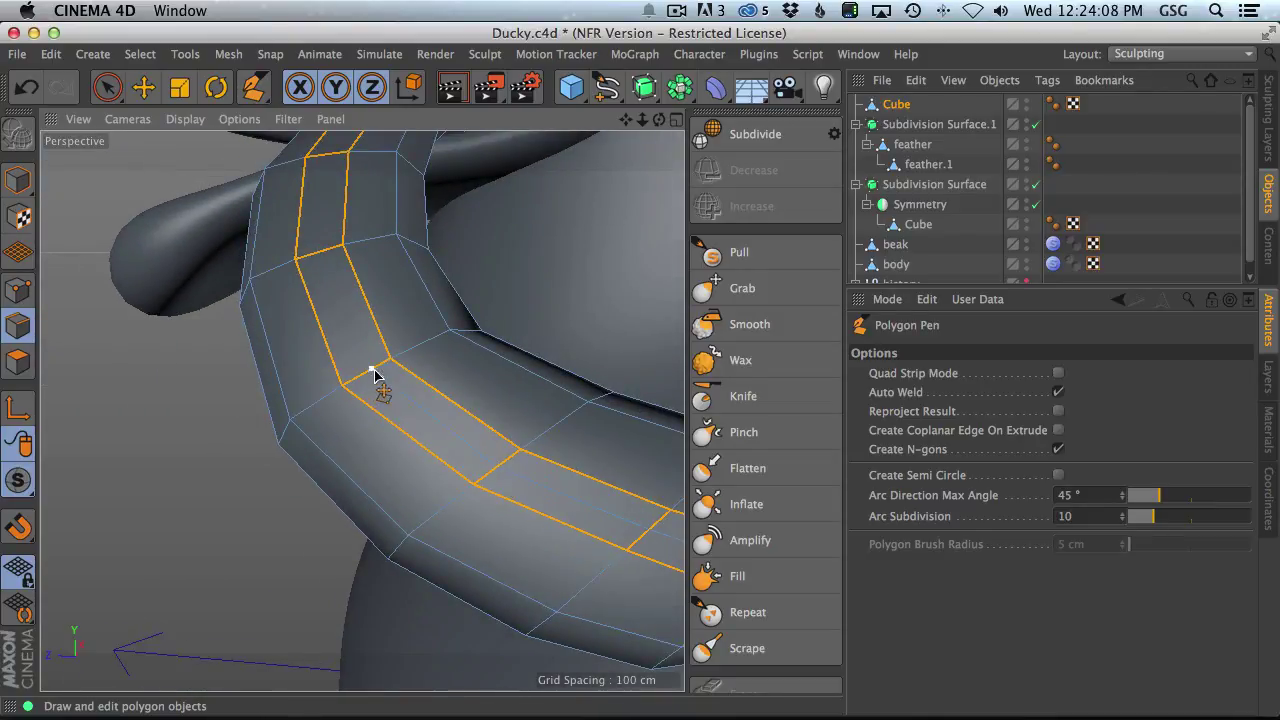
left_click(322, 256)
left_click_drag(322, 256, 392, 428, "alt")
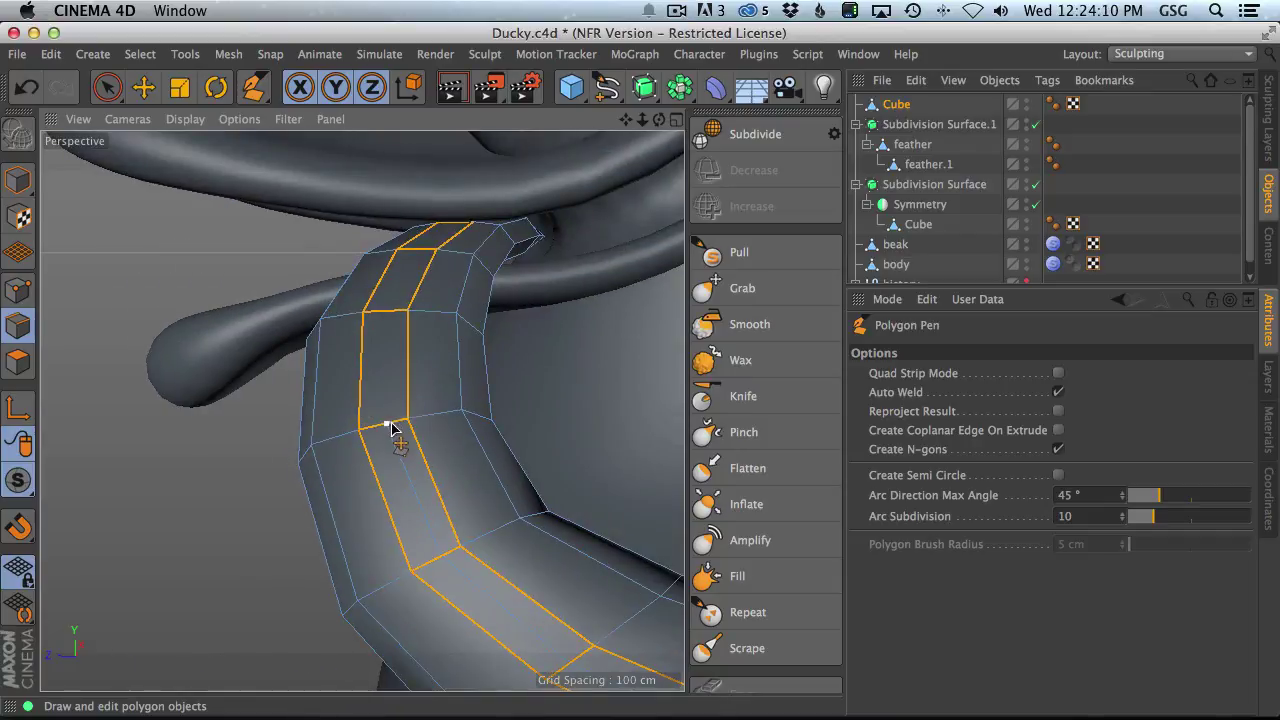
mouse_move(392, 318)
left_mouse_down("alt")
mouse_move(486, 337)
mouse_move(400, 325)
left_mouse_up("alt")
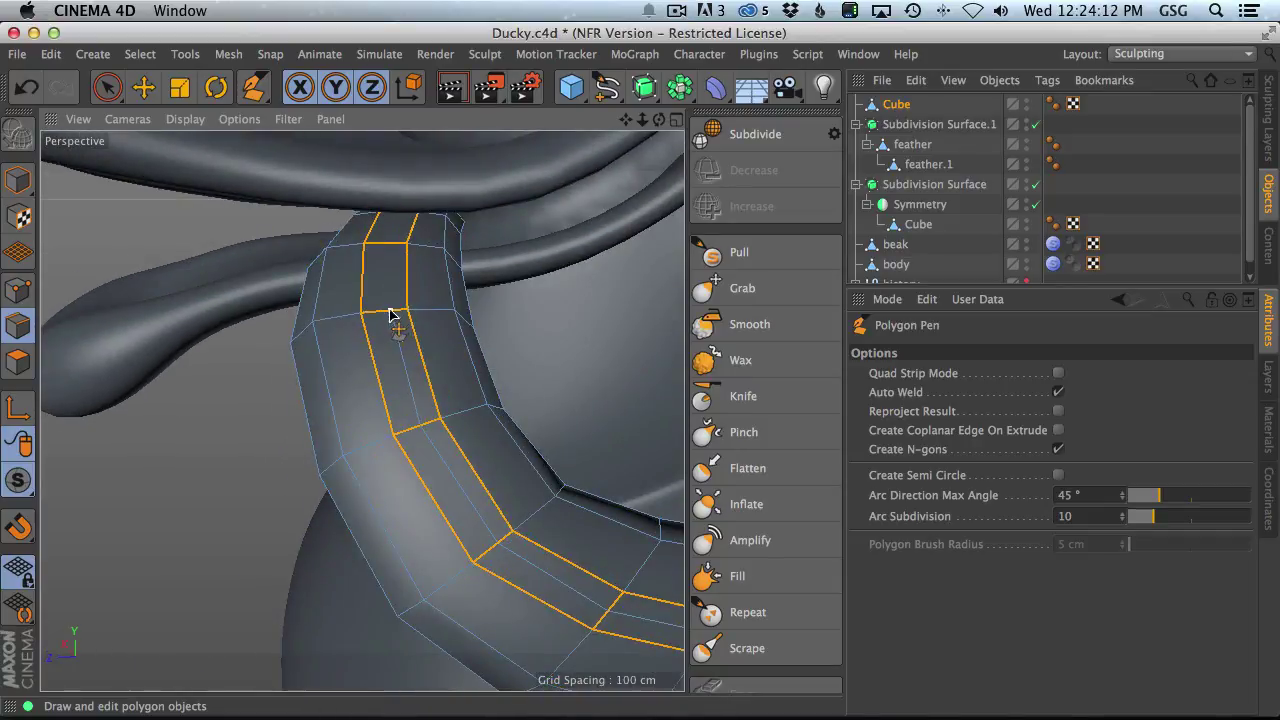
- Isolate the tongue with Viewport Solo Single, finish the centre edge and connect the strip's inner end to the surrounding corner points
left_click_drag(18, 482, 140, 543)
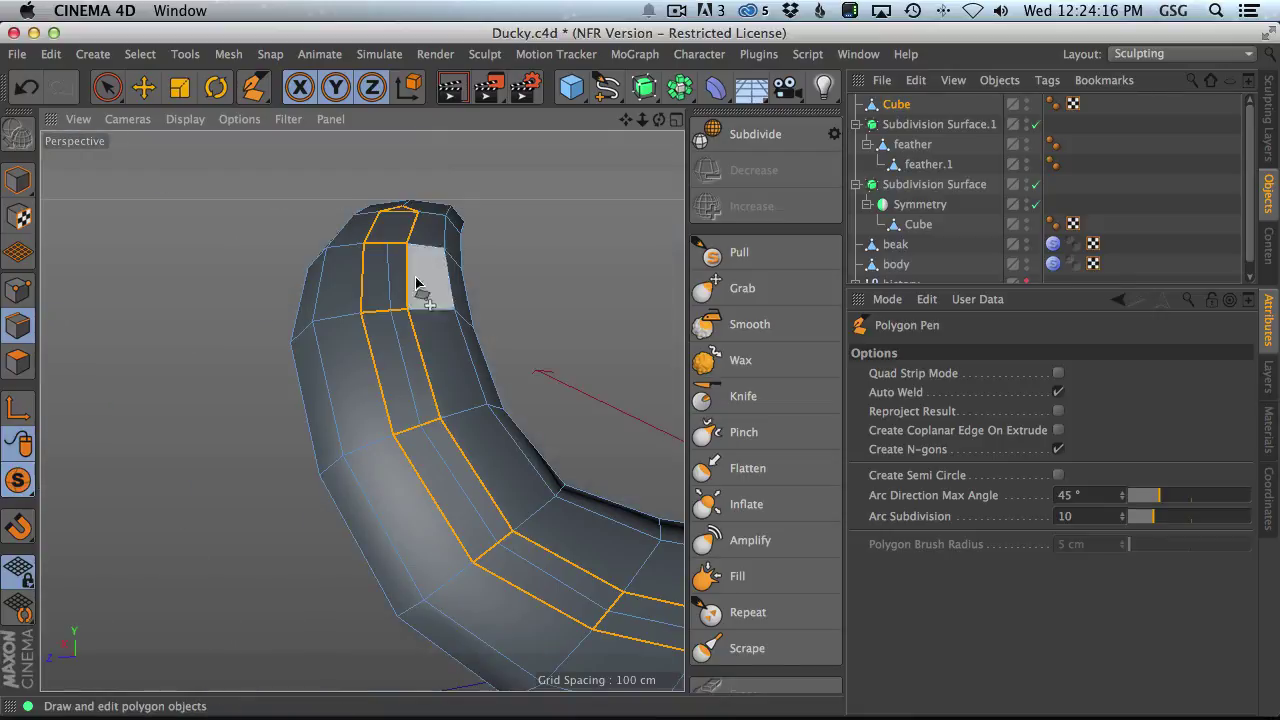
left_click_drag(423, 277, 420, 437, "alt")
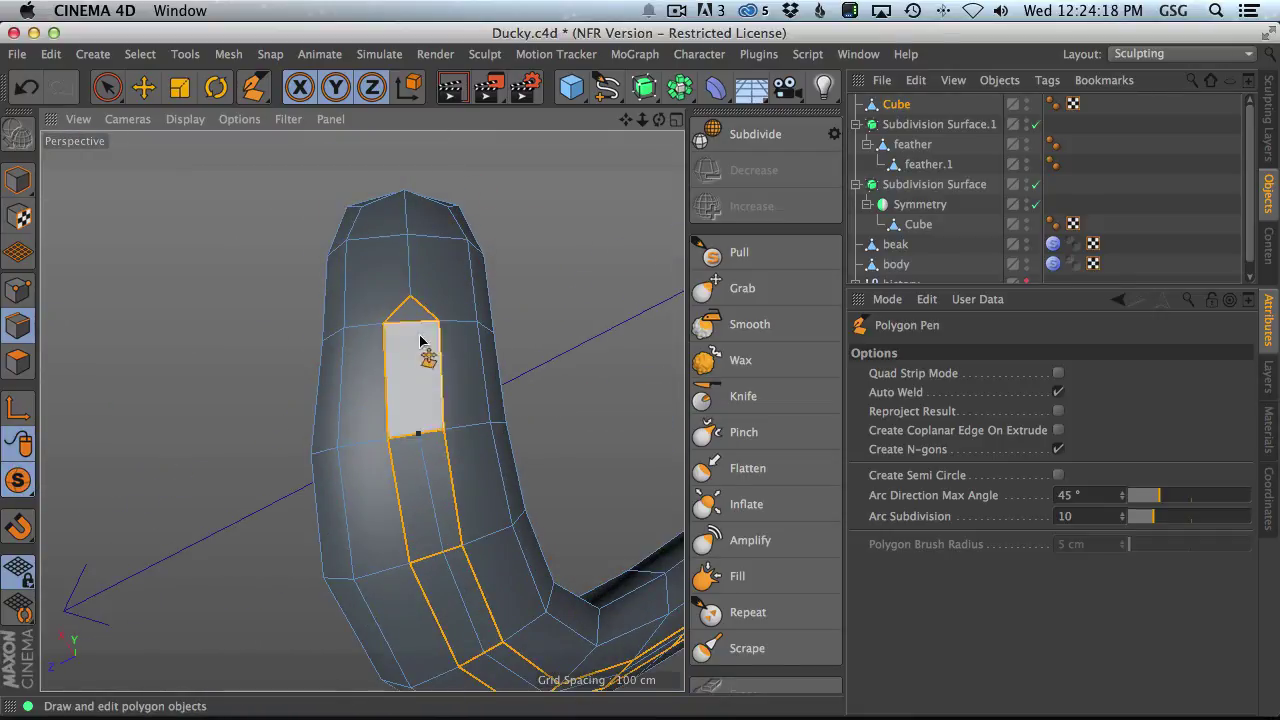
left_click(418, 432)
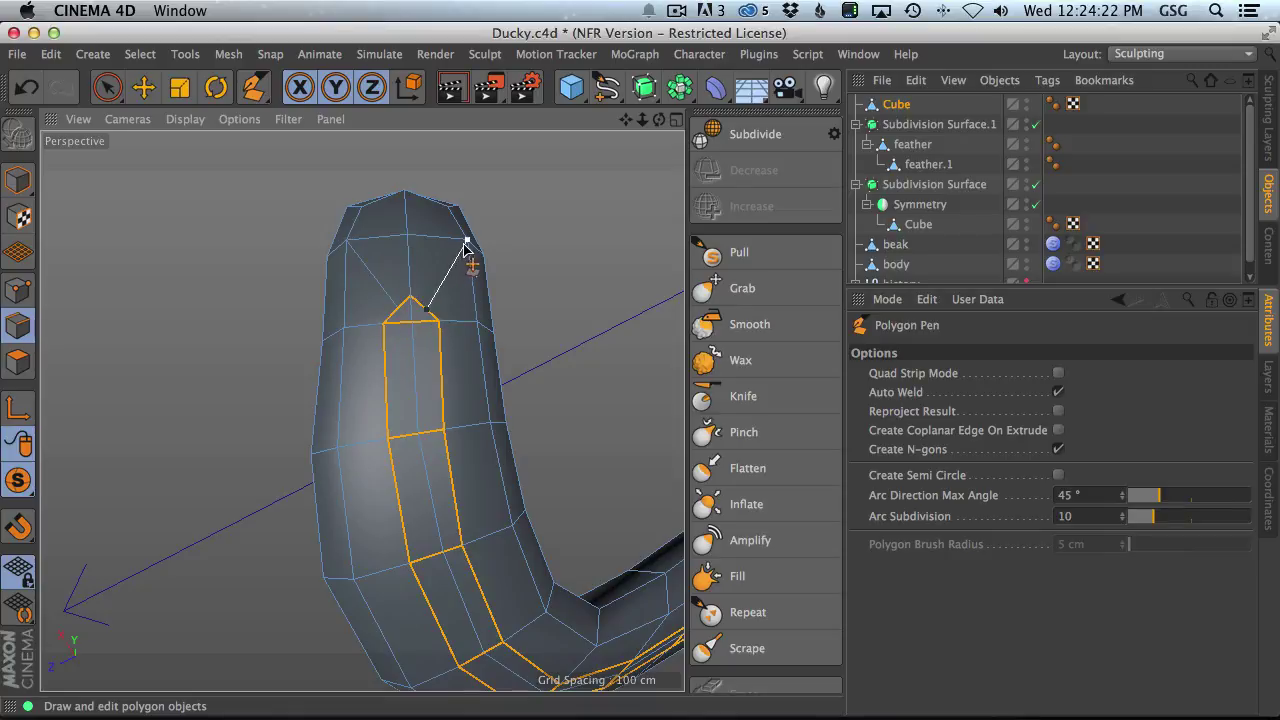
left_click_drag(428, 316, 345, 325, "alt")
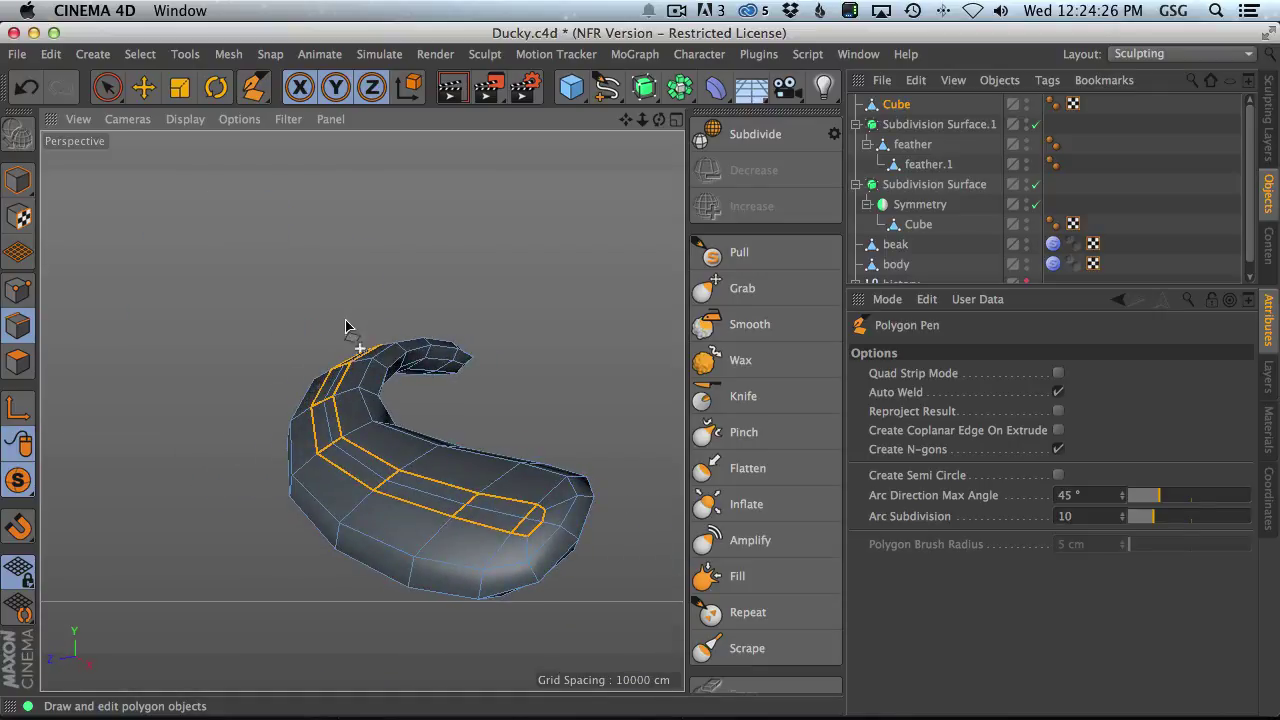
- Sink the tongue's centre edge loop slightly into the surface, with the modeling axis orientation on Normal and Along Normals enabled
left_click(143, 87)
left_click_drag(484, 527, 248, 460, "alt")
double_click(290, 352)
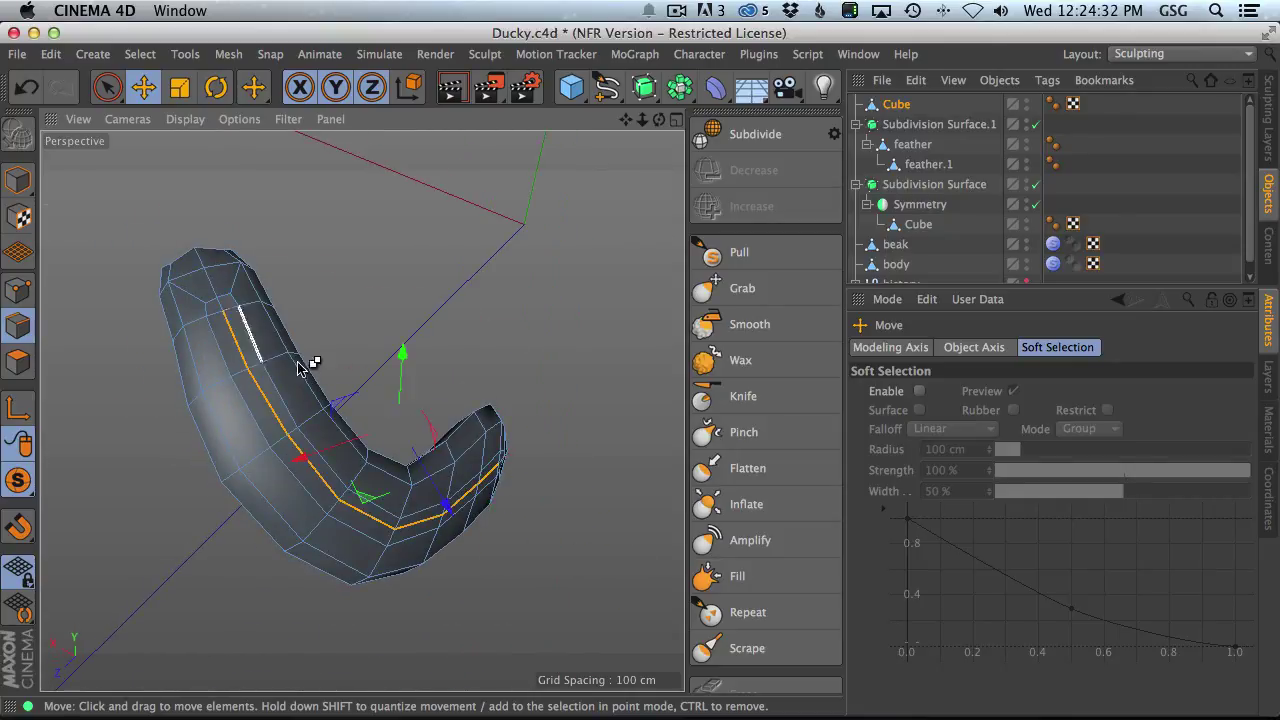
left_click_drag(309, 360, 438, 440, "alt")
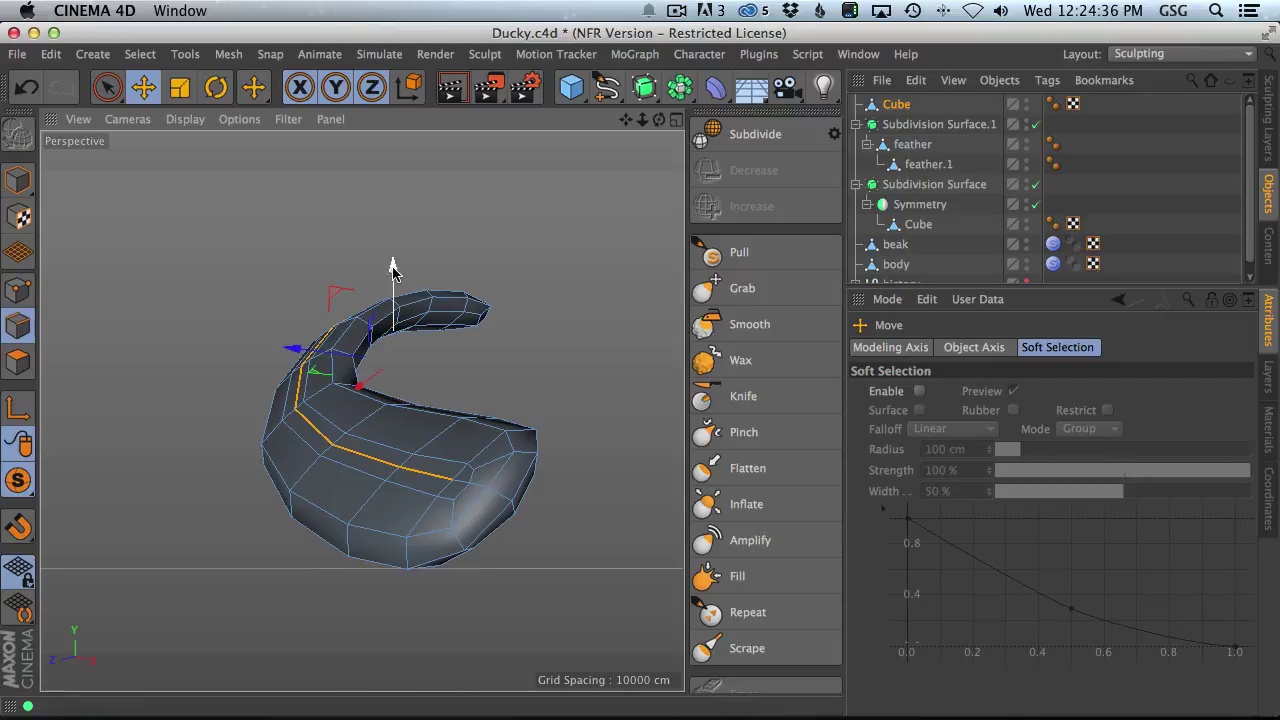
left_click(912, 348)
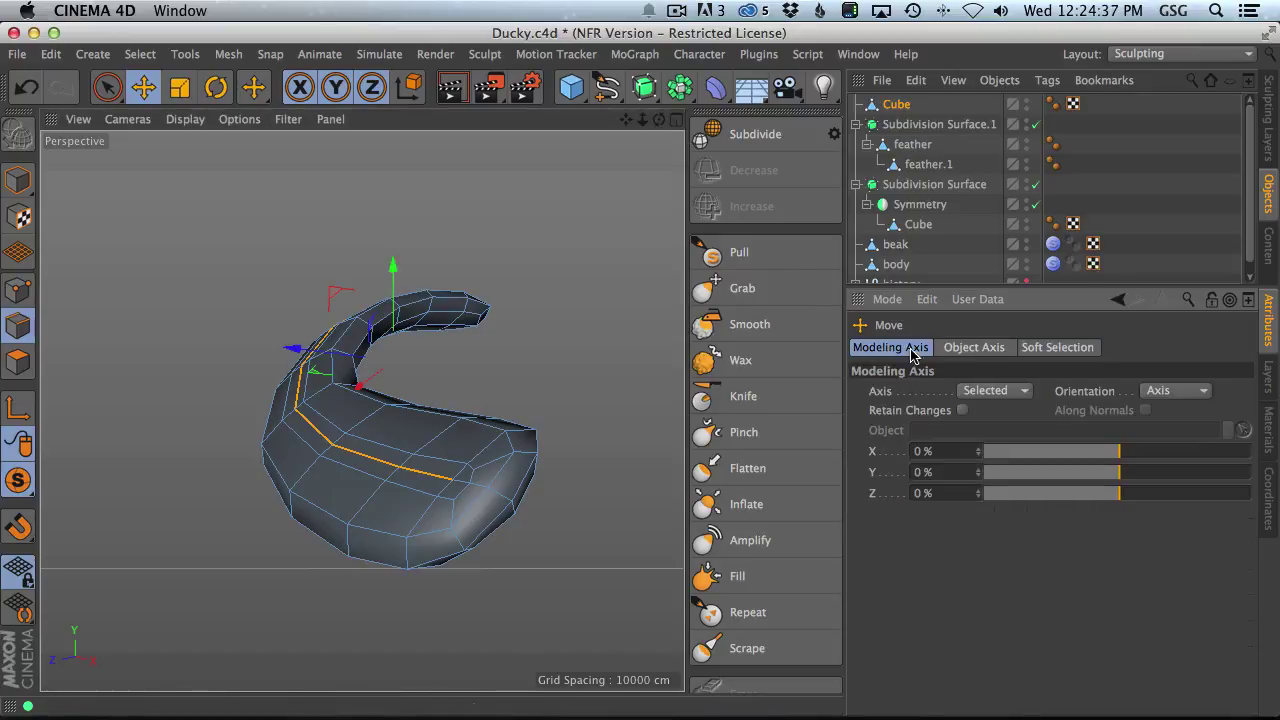
left_click(1168, 391)
left_click(1181, 519)
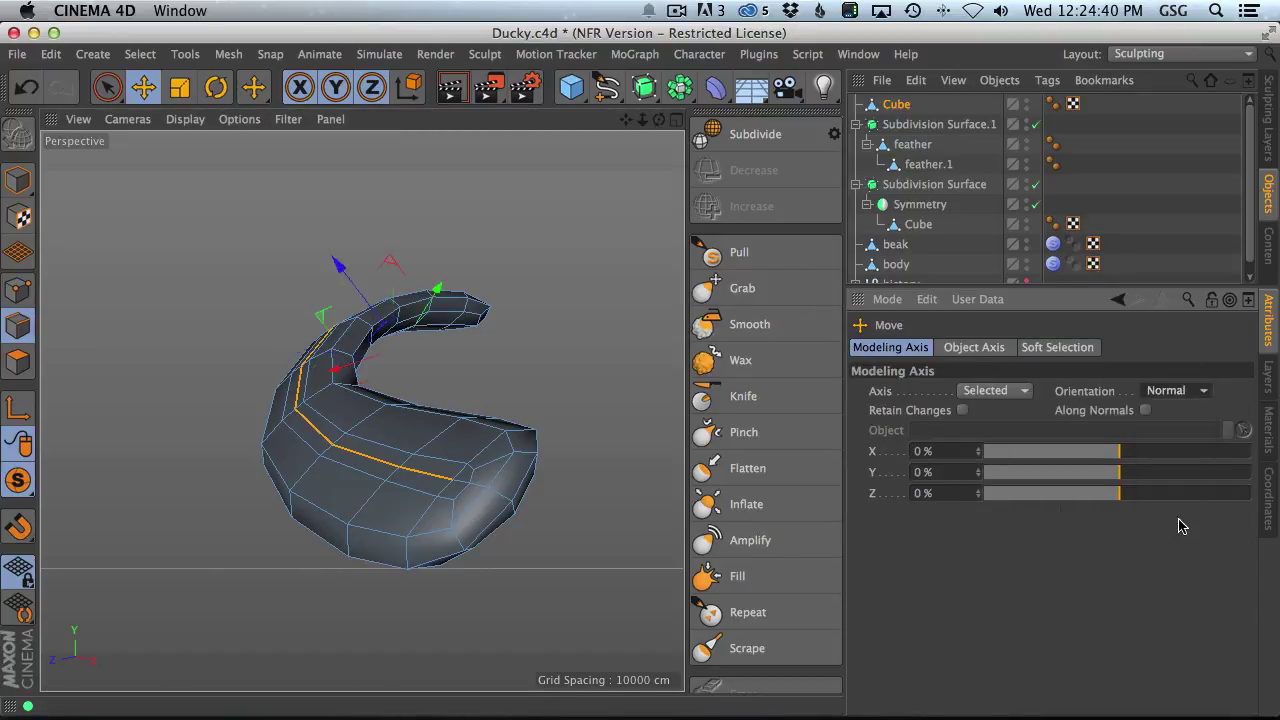
left_click_drag(378, 450, 388, 425, "alt")
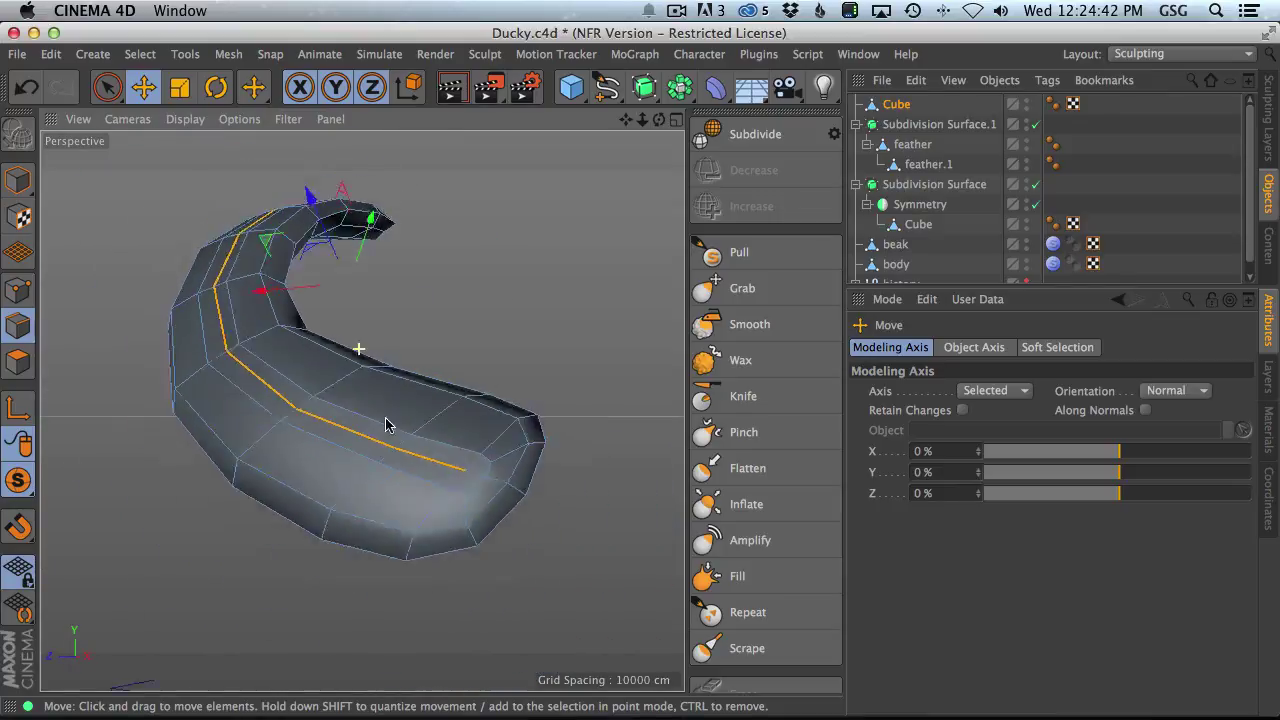
scroll(388, 425, "down", 2)
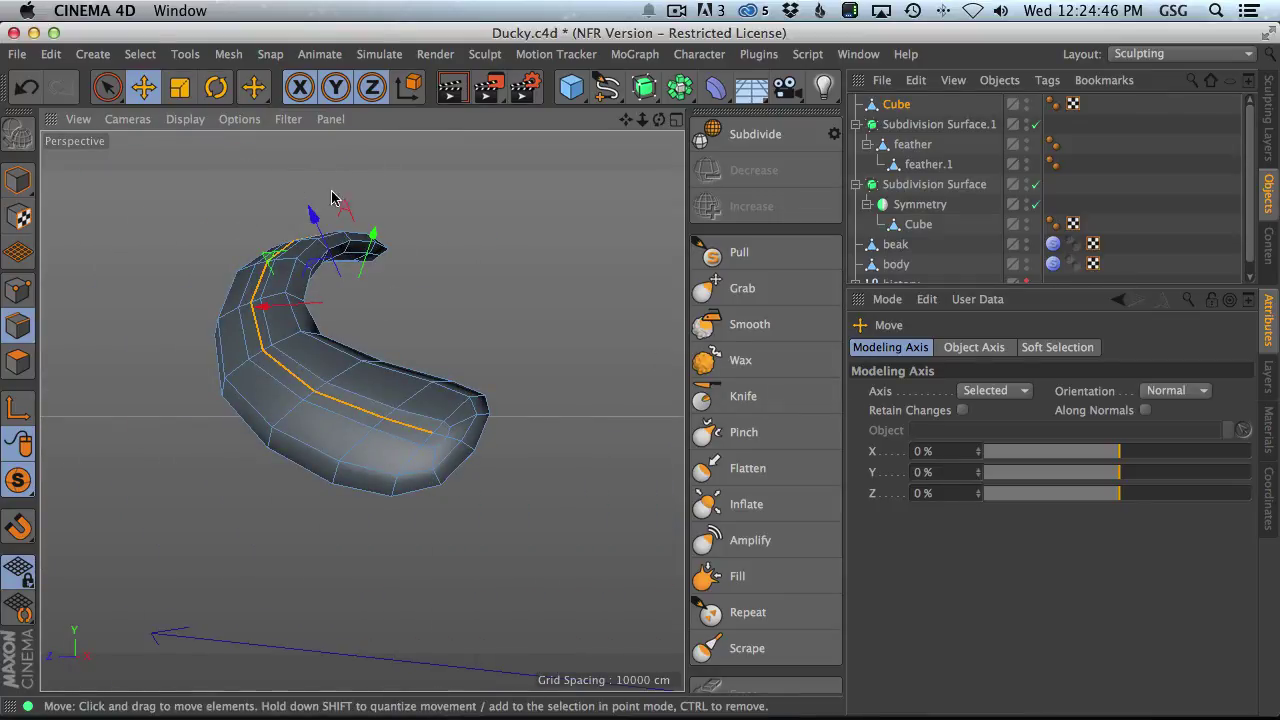
left_click(1145, 411)
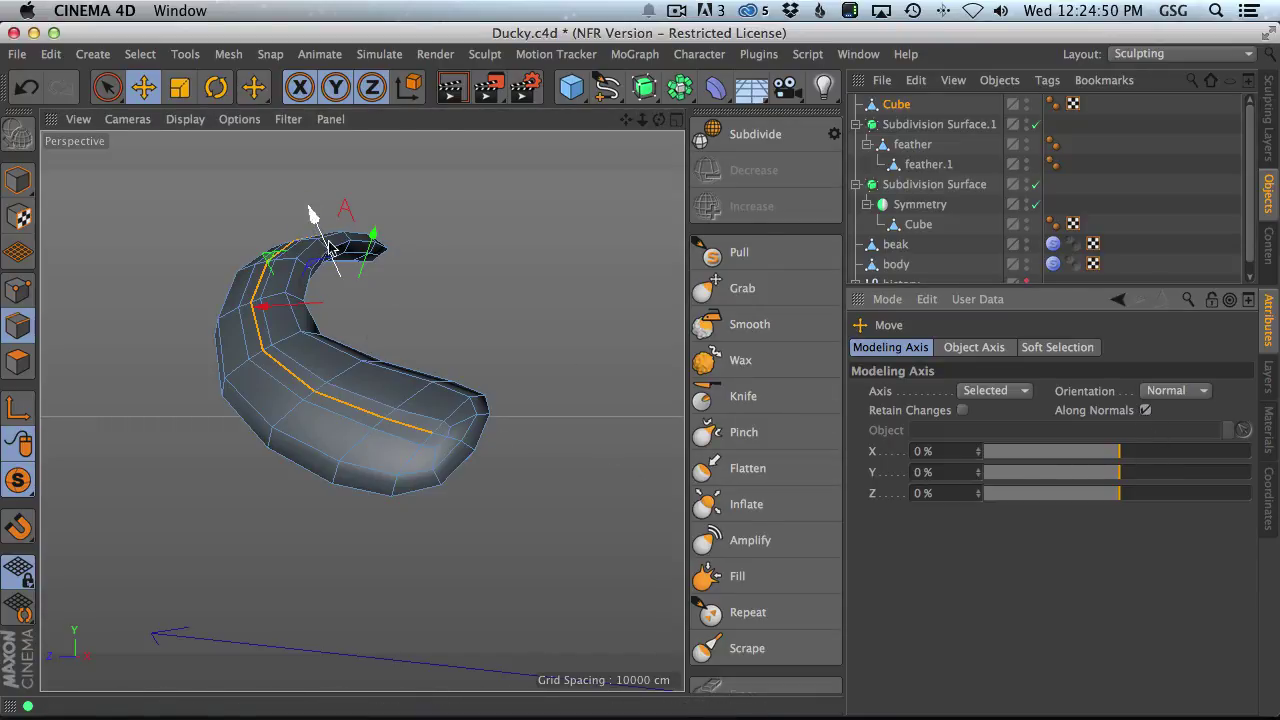
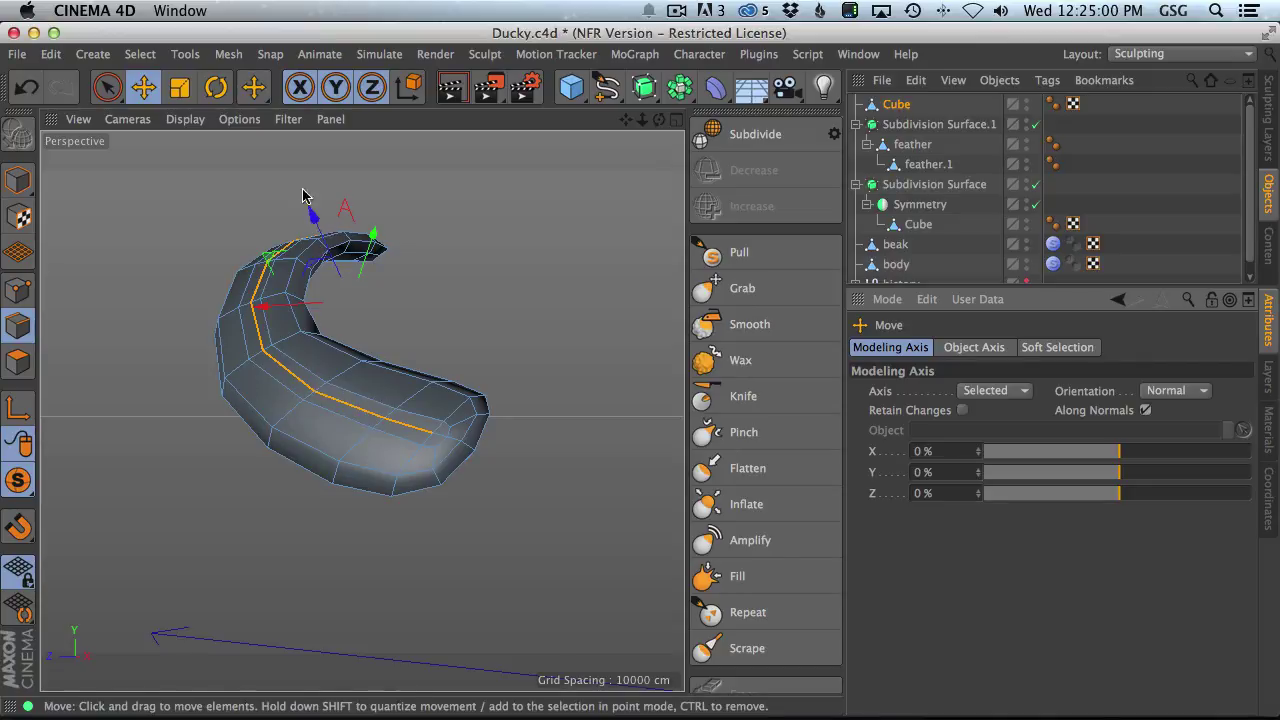
left_click_drag(314, 210, 344, 208)
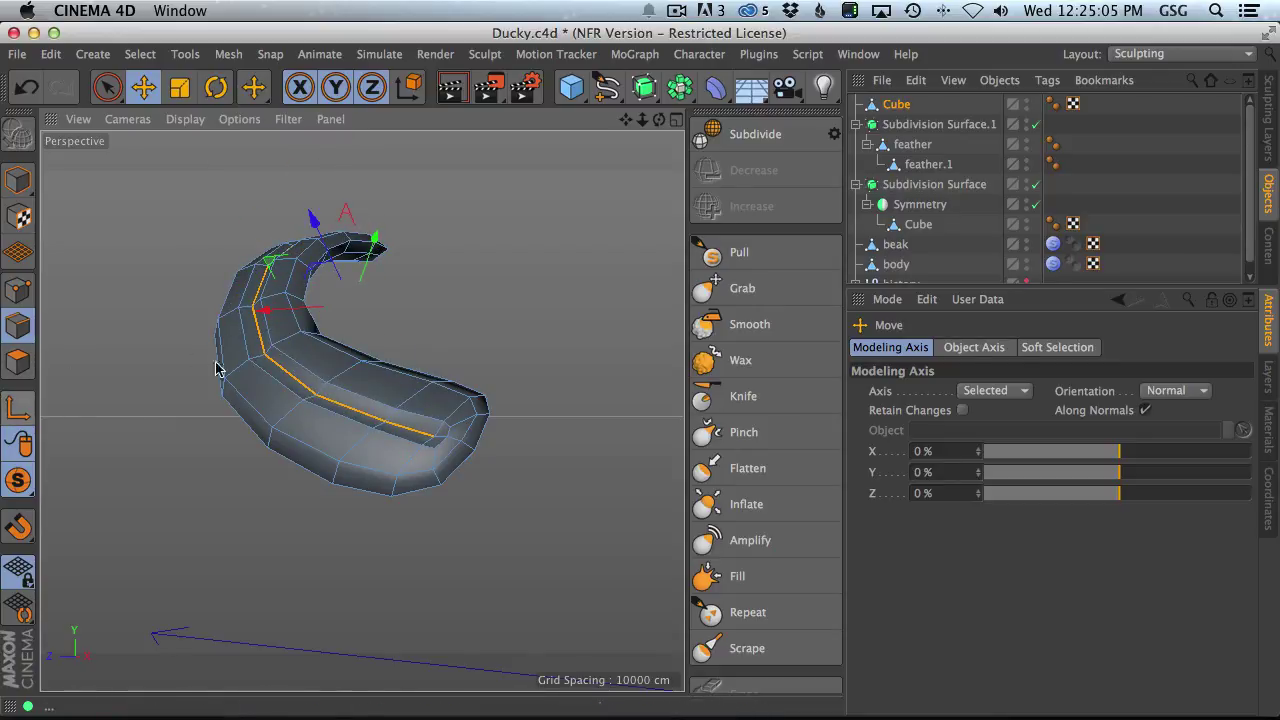
- Place the tongue mesh under a new Subdivision Surface and turn Viewport Solo off
left_click_drag(215, 368, 360, 420, "alt")
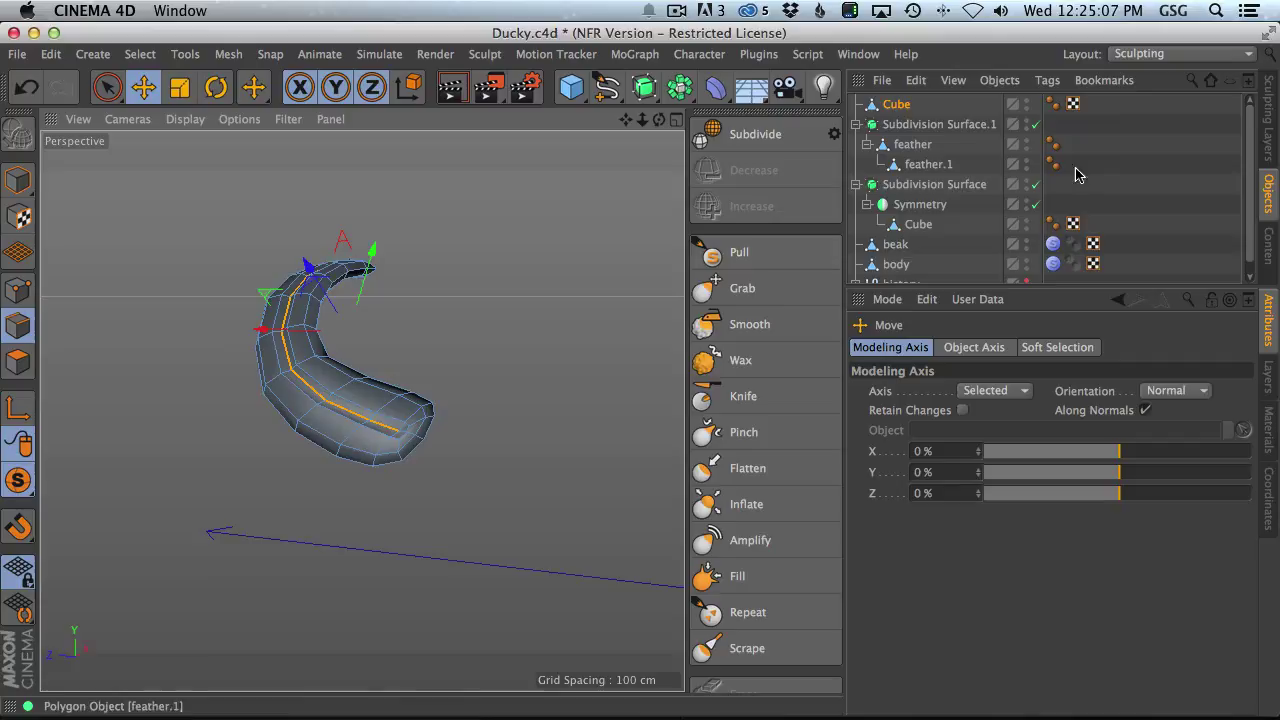
left_click(913, 124)
key("super+z")
left_click(655, 90)
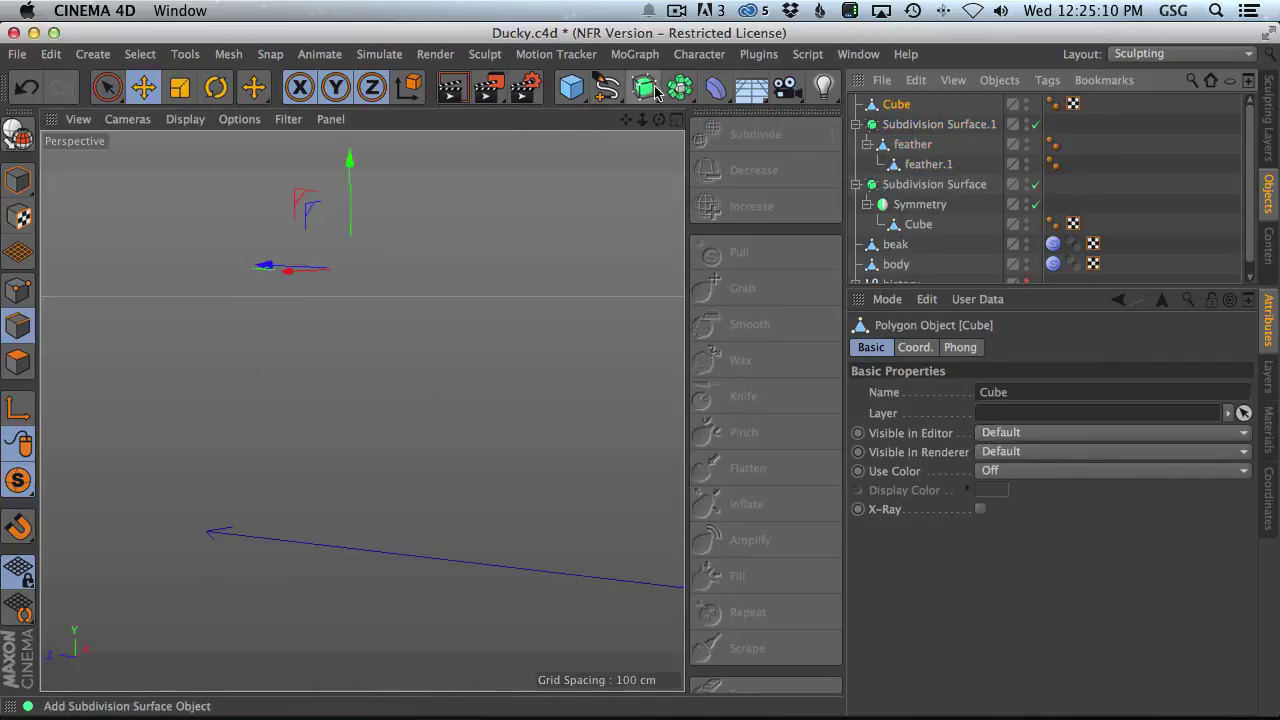
left_click(19, 490)
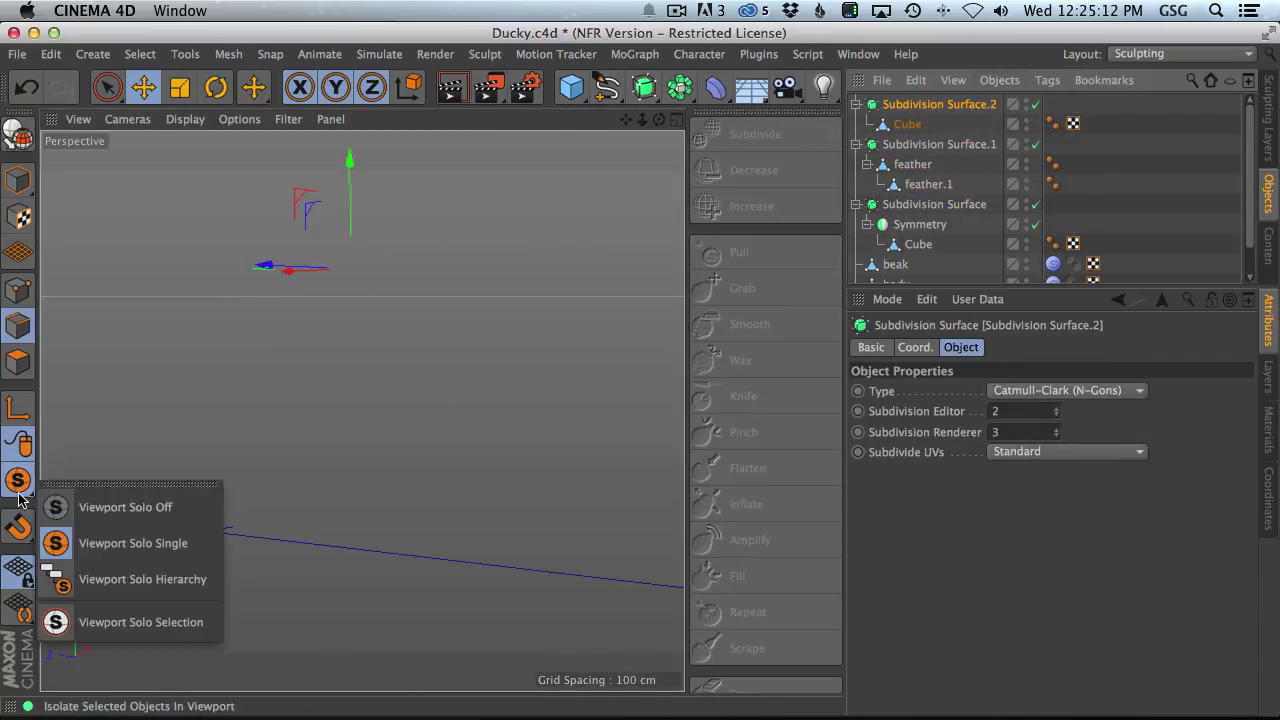
left_click(100, 507)
- Examine the smoothed tongue's centre groove and tip up close, first with its cage shown and then with everything deselected
mouse_move(517, 331)
left_mouse_down("alt")
mouse_move(541, 397)
mouse_move(813, 213)
left_mouse_up("alt")
left_click(885, 127)
left_click_drag(380, 470, 397, 509, "alt")
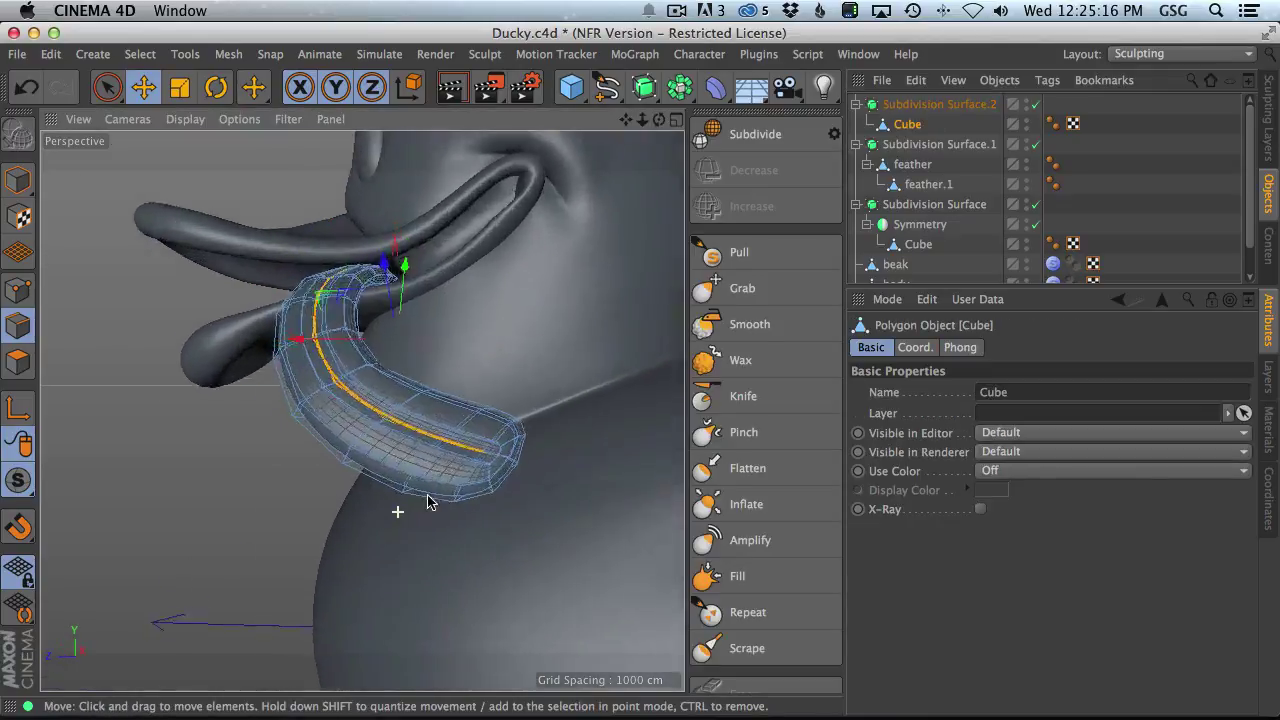
scroll(469, 481, "up", 5)
left_click_drag(603, 349, 495, 318, "alt")
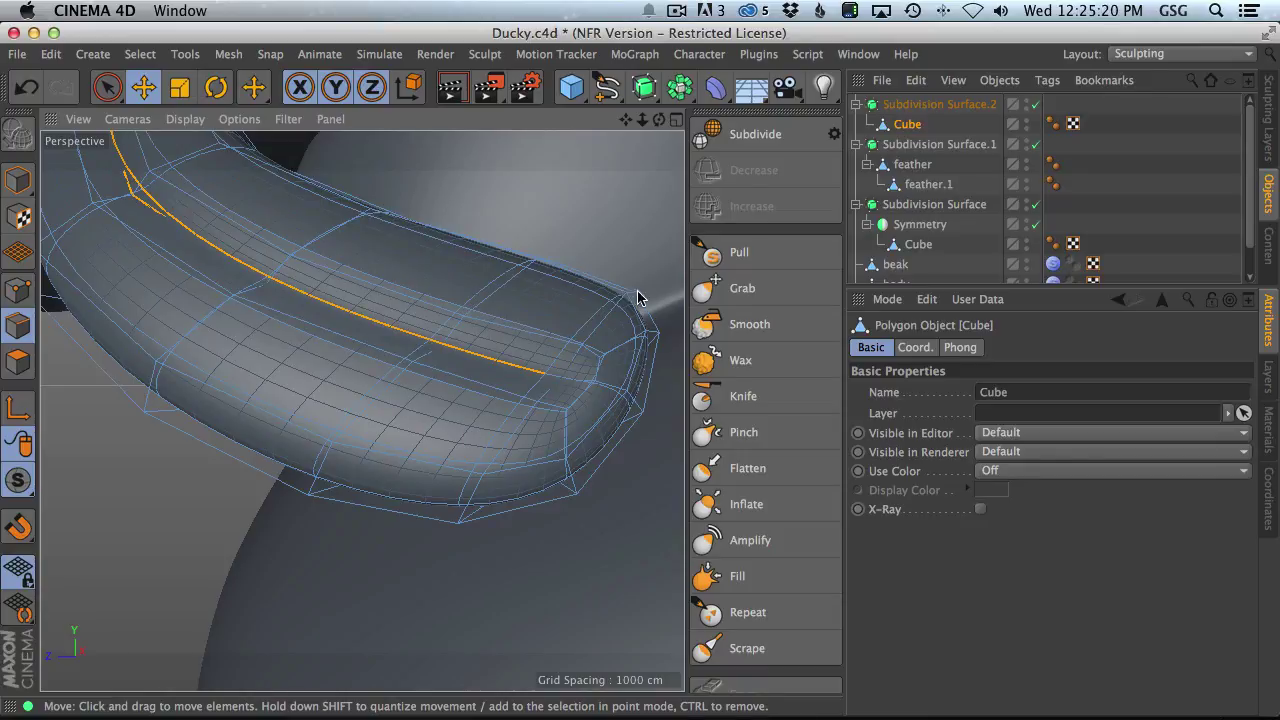
key("ctrl+shift+a")
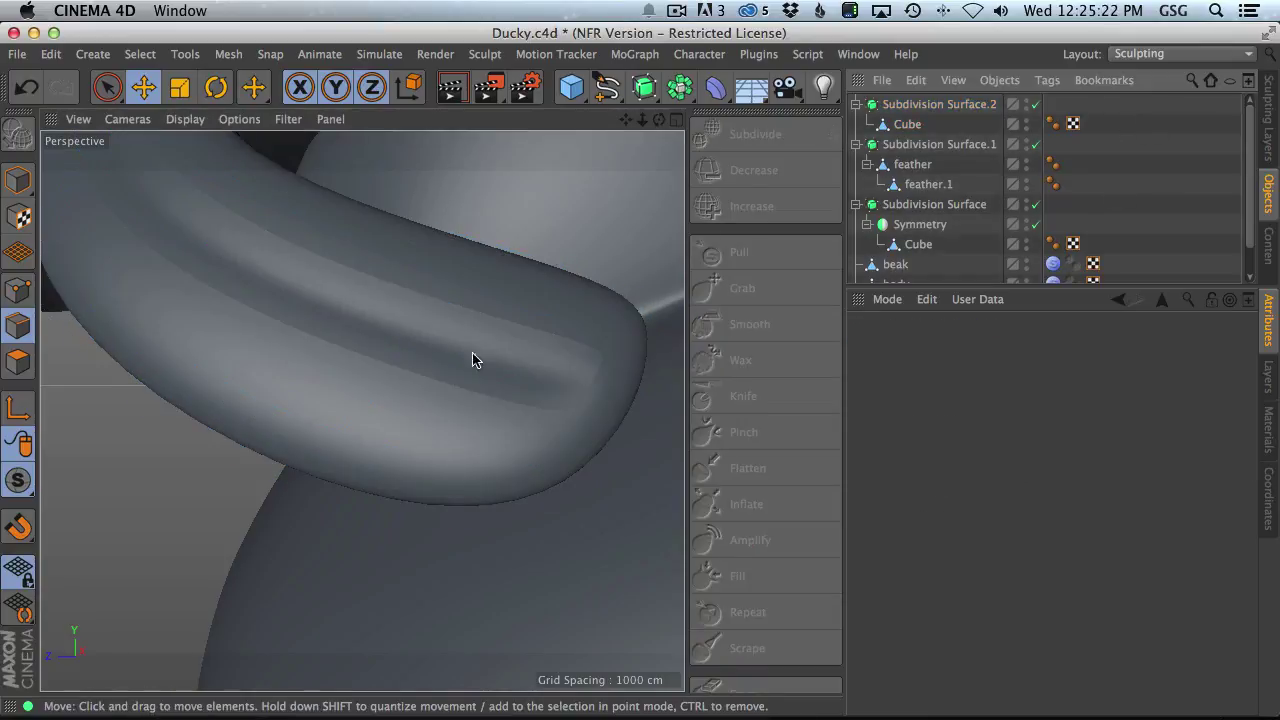
- Clear the edge selection on the tongue mesh and apply Unbreak Phong Shading to it
left_click_drag(530, 391, 470, 356, "alt")
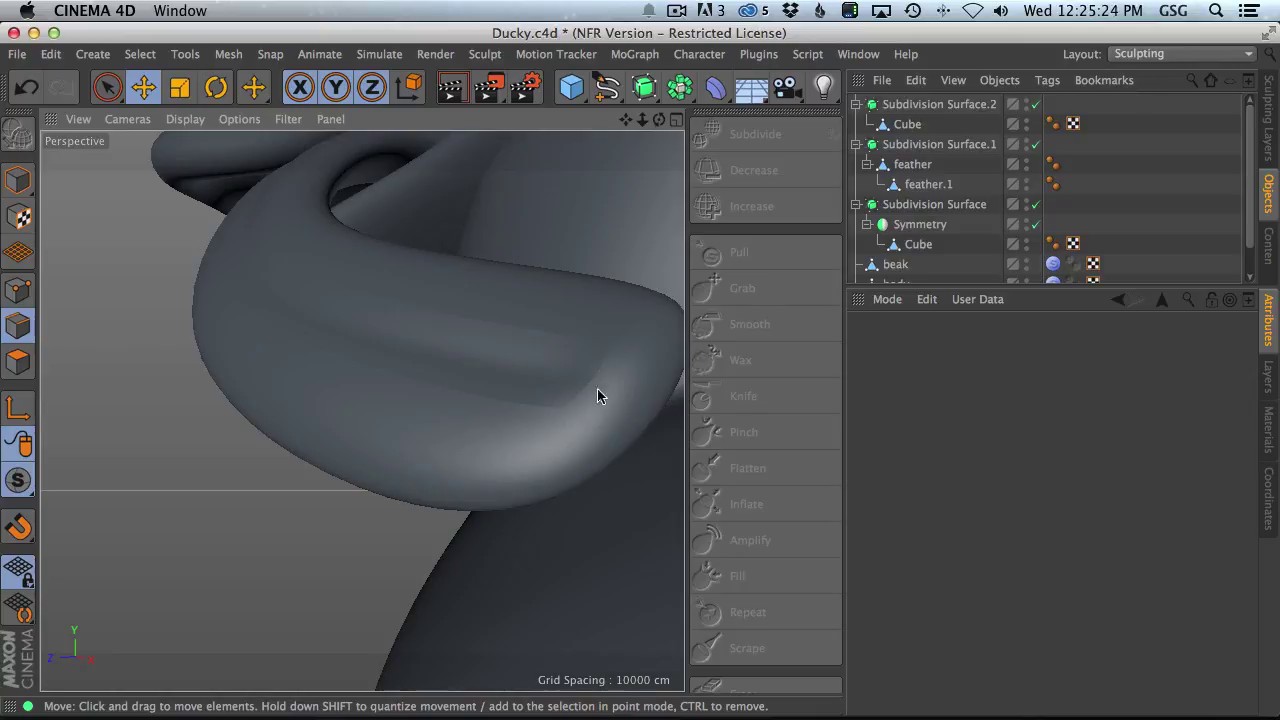
scroll(597, 395, "up", 3)
left_click(910, 124)
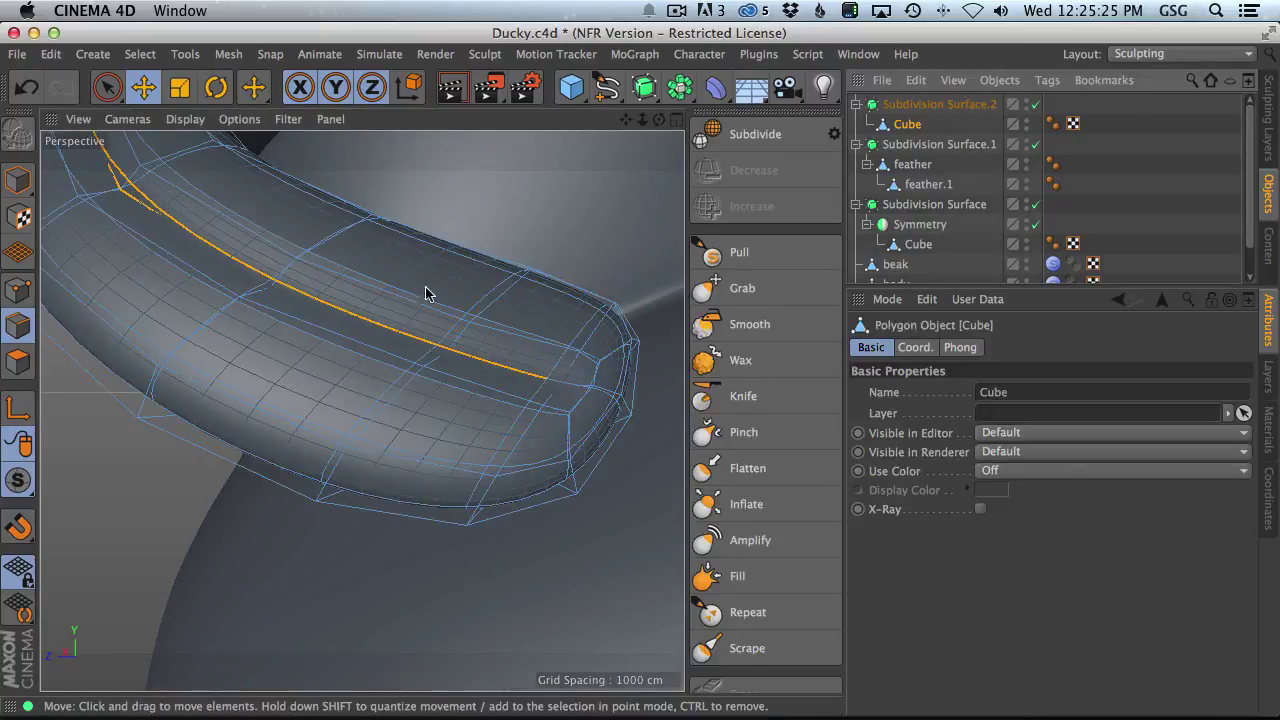
left_click(514, 252)
right_click(517, 251)
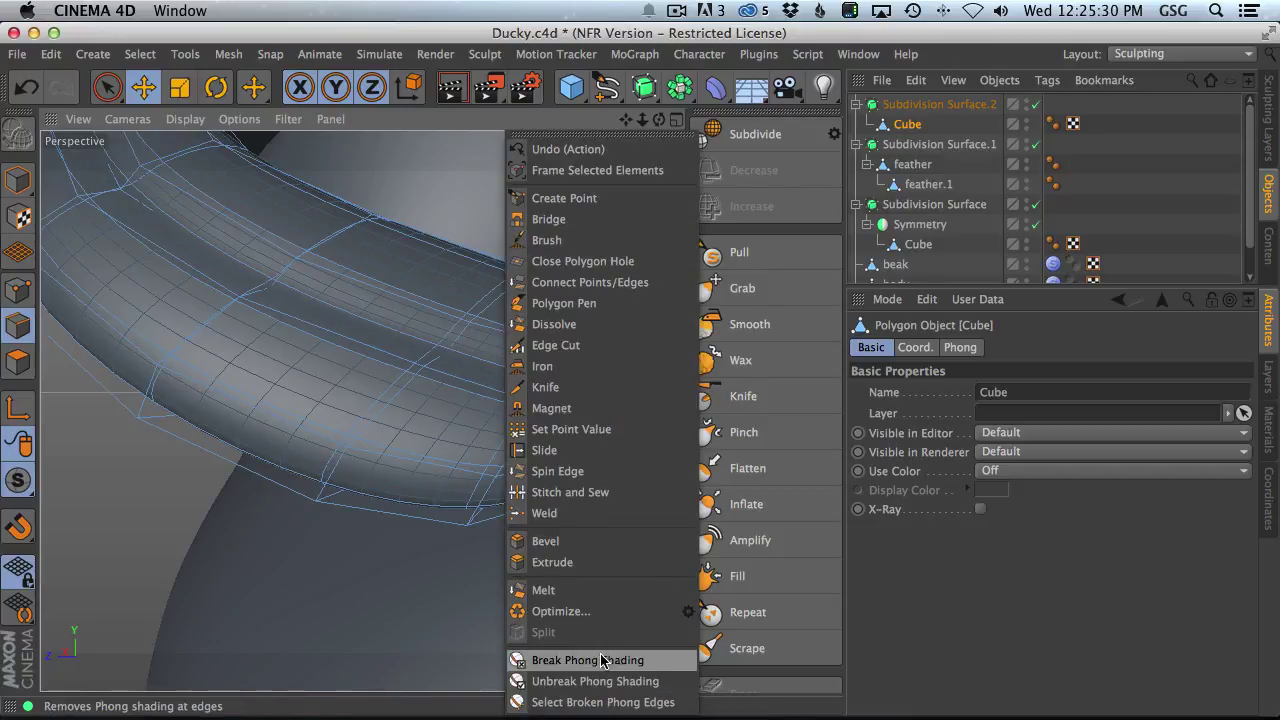
left_click(615, 683)
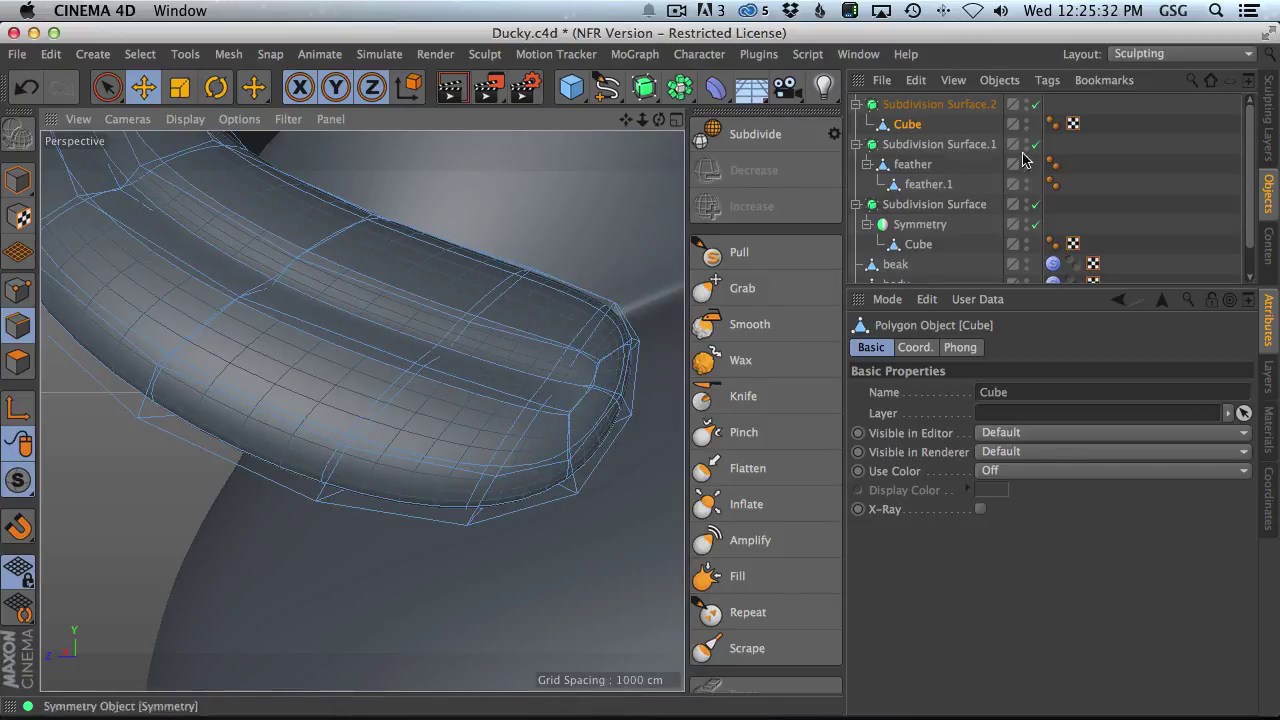
left_click(1106, 121)
- Select the tongue mesh's broken Phong edges, unbreak their Phong shading and deselect the mesh
left_click(908, 124)
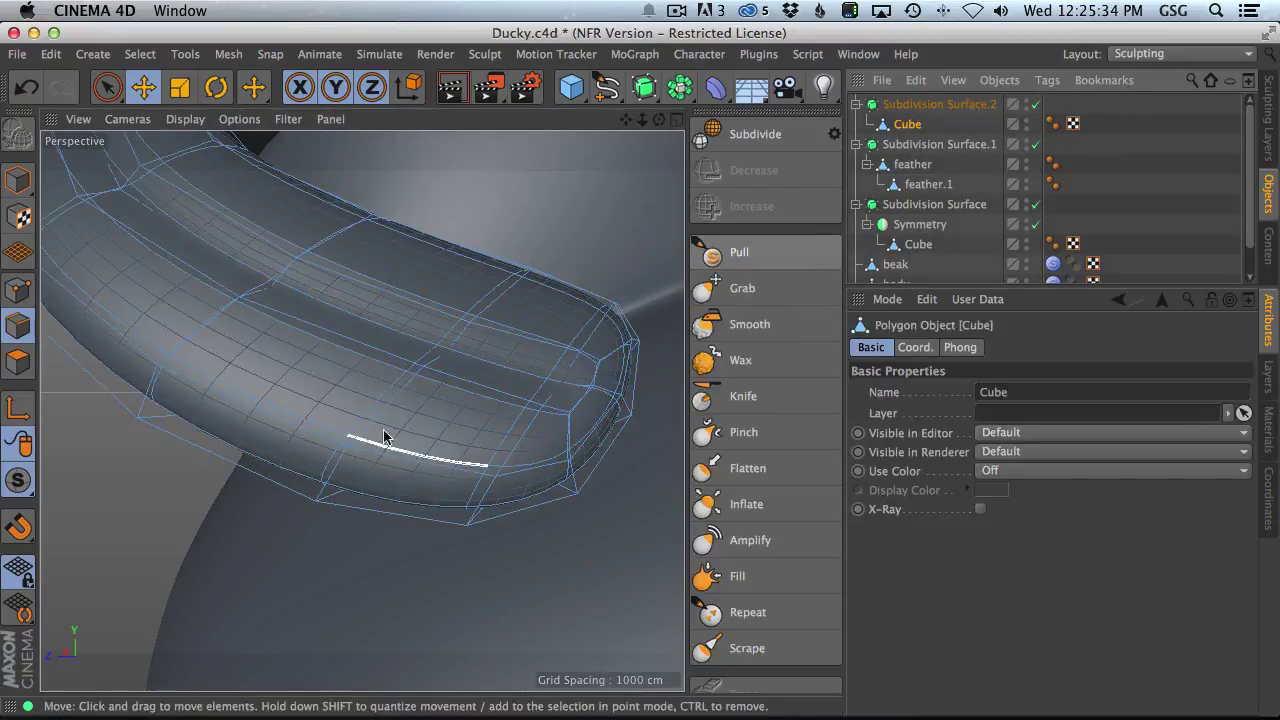
right_click(482, 371)
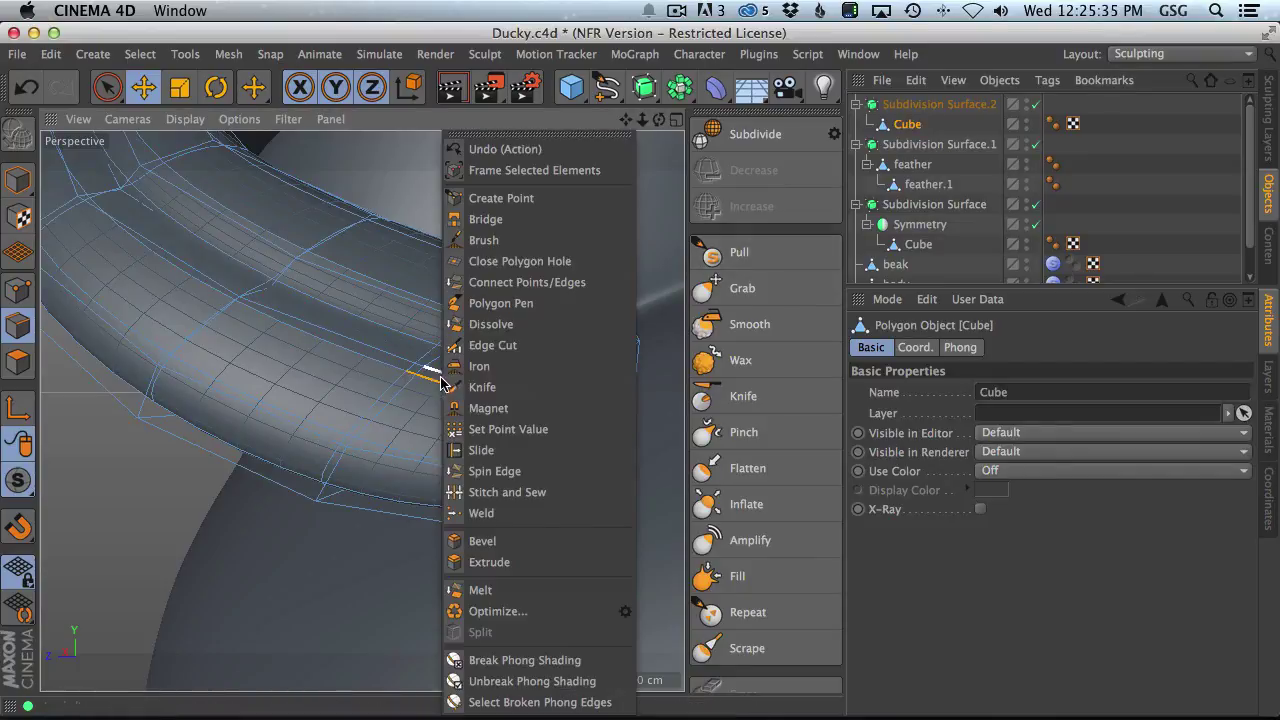
left_click(575, 700)
right_click(549, 217)
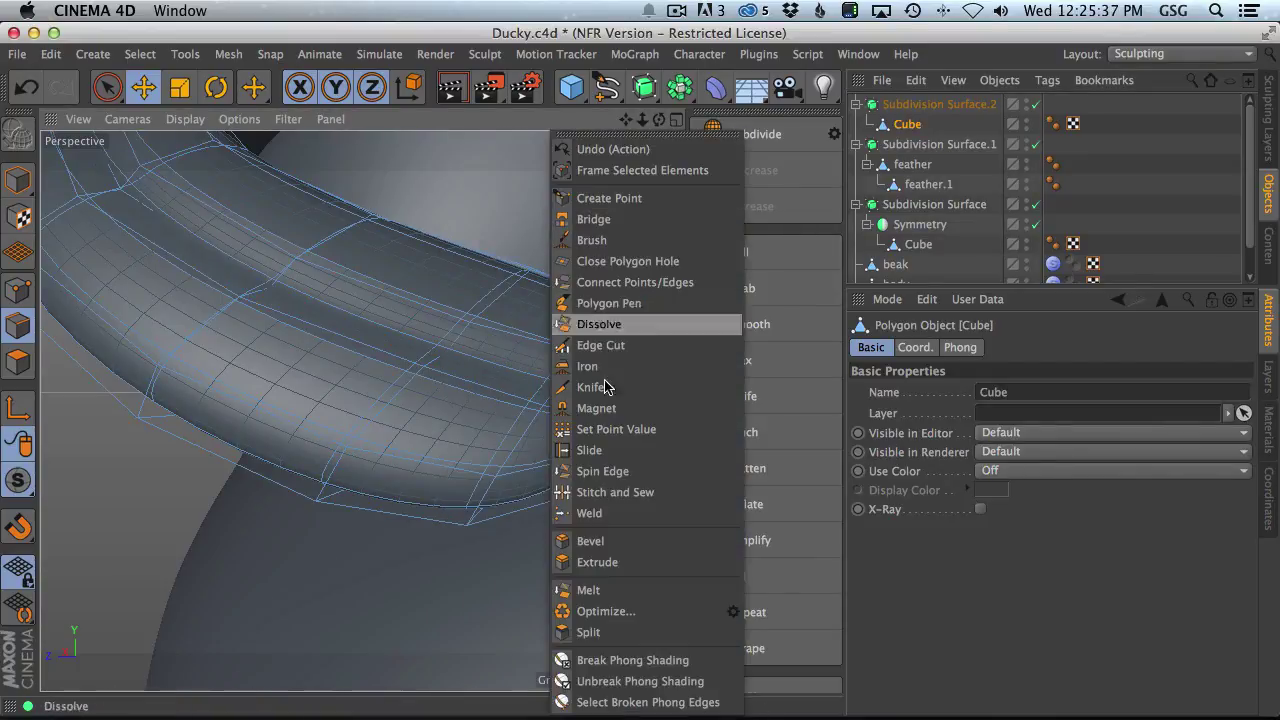
left_click(655, 681)
left_click(1146, 112)
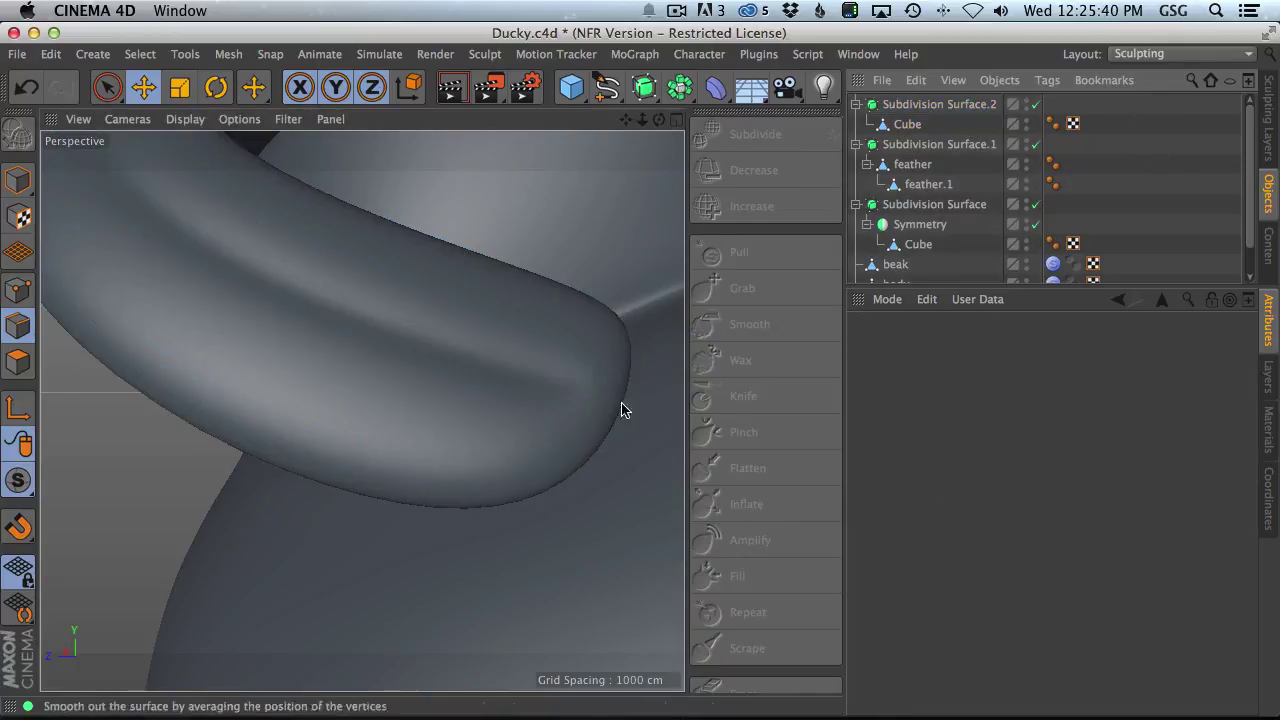
- Flip all the tongue mesh's polygons sideways by scaling them through zero along X, with the modeling axis orientation set to Axis
right_click_drag(500, 325, 441, 398, "alt")
left_click_drag(441, 398, 622, 353, "alt")
left_click(907, 124)
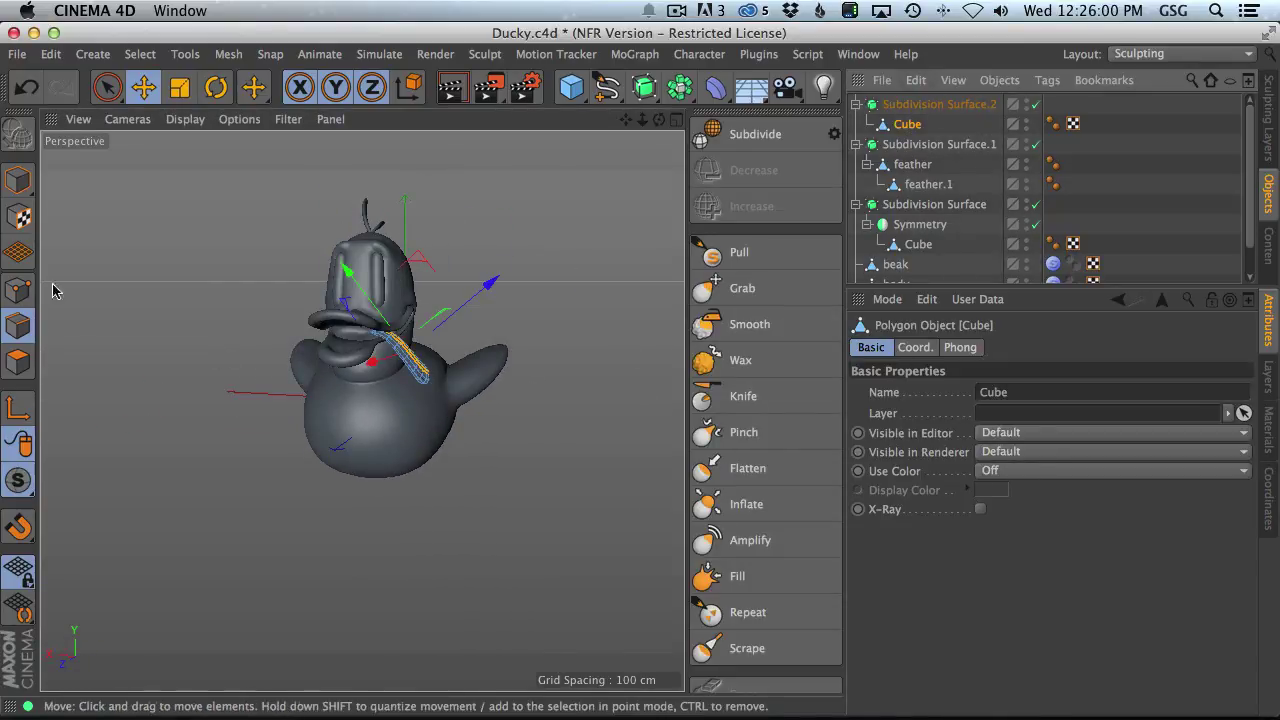
left_click(18, 361)
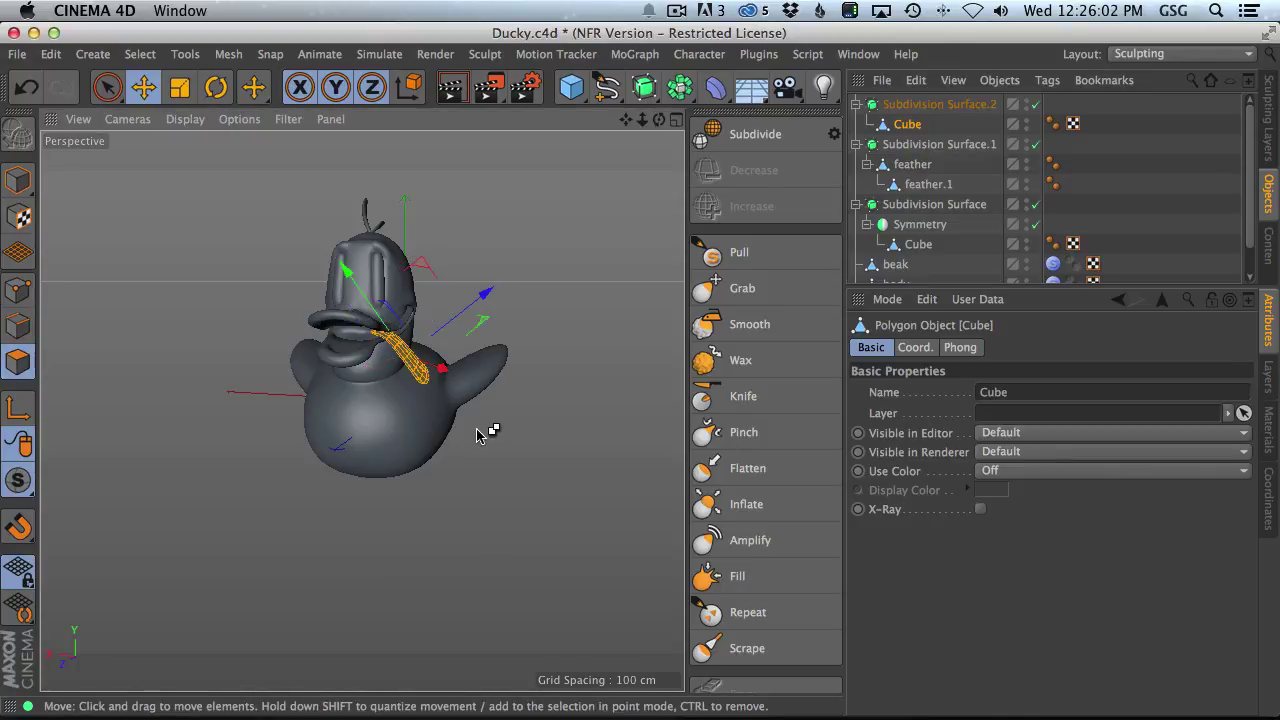
left_click(180, 90)
left_click_drag(374, 390, 436, 382, "alt")
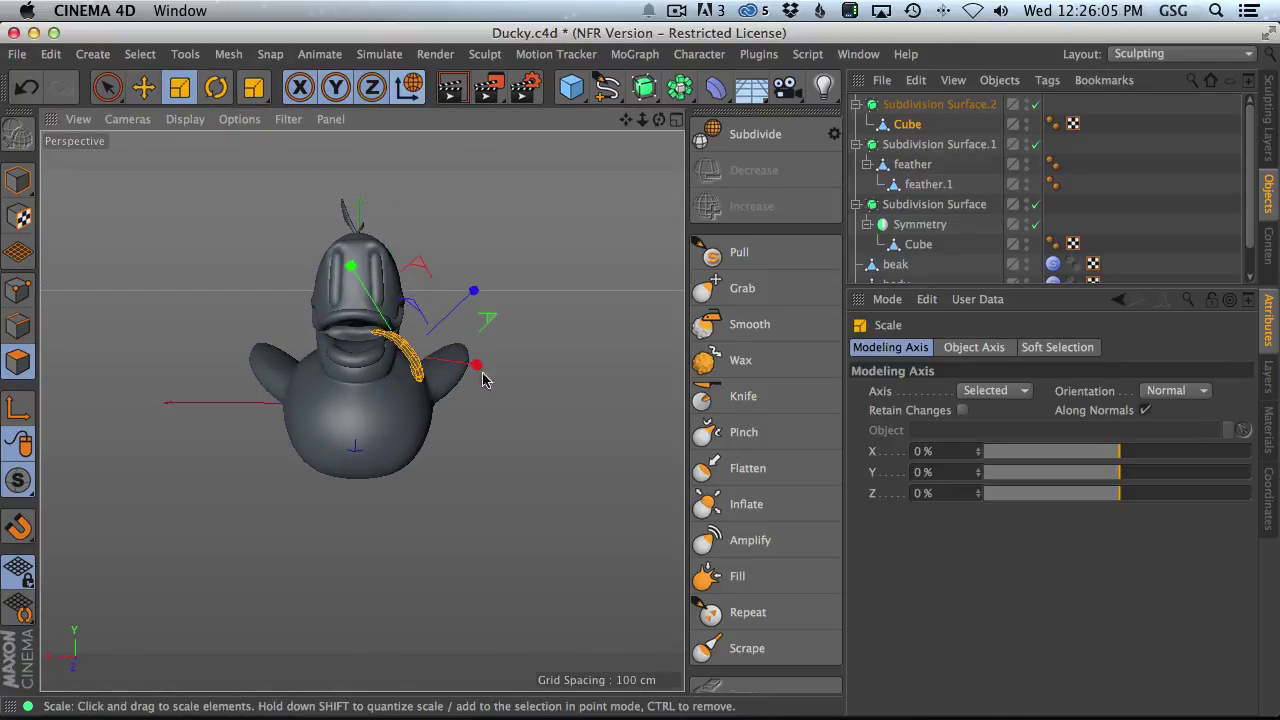
left_click(1178, 391)
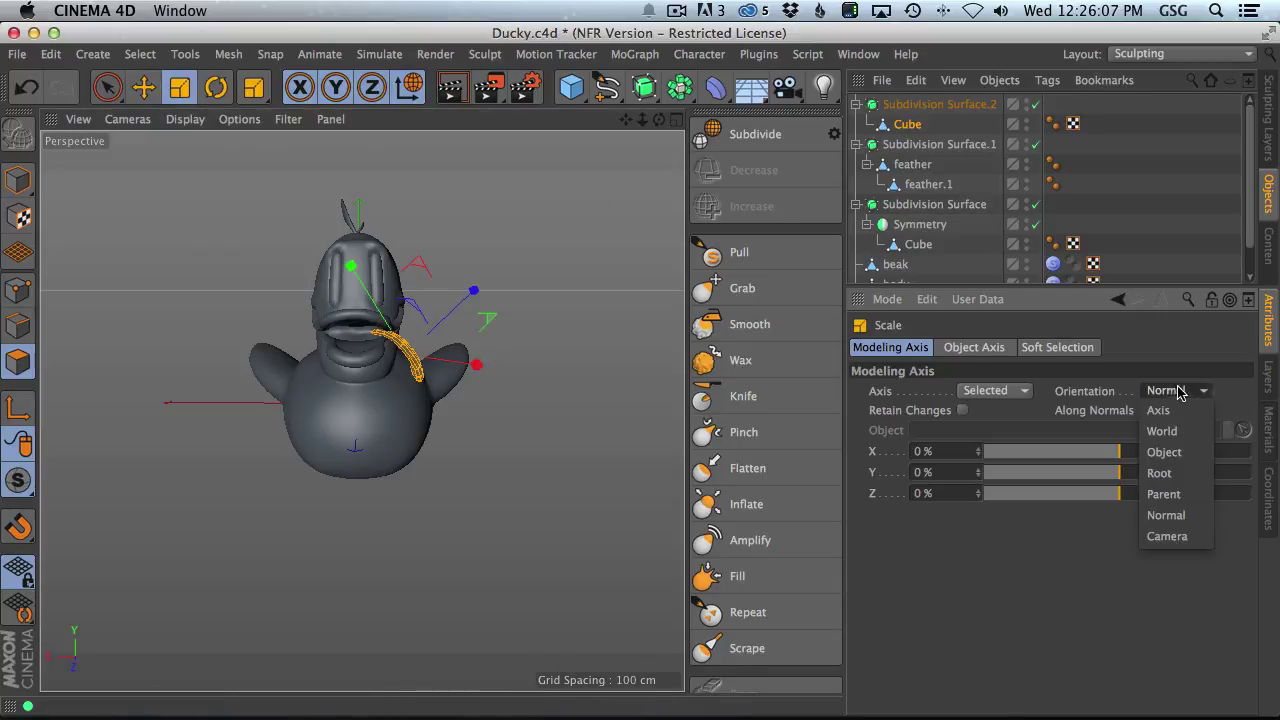
left_click(1160, 411)
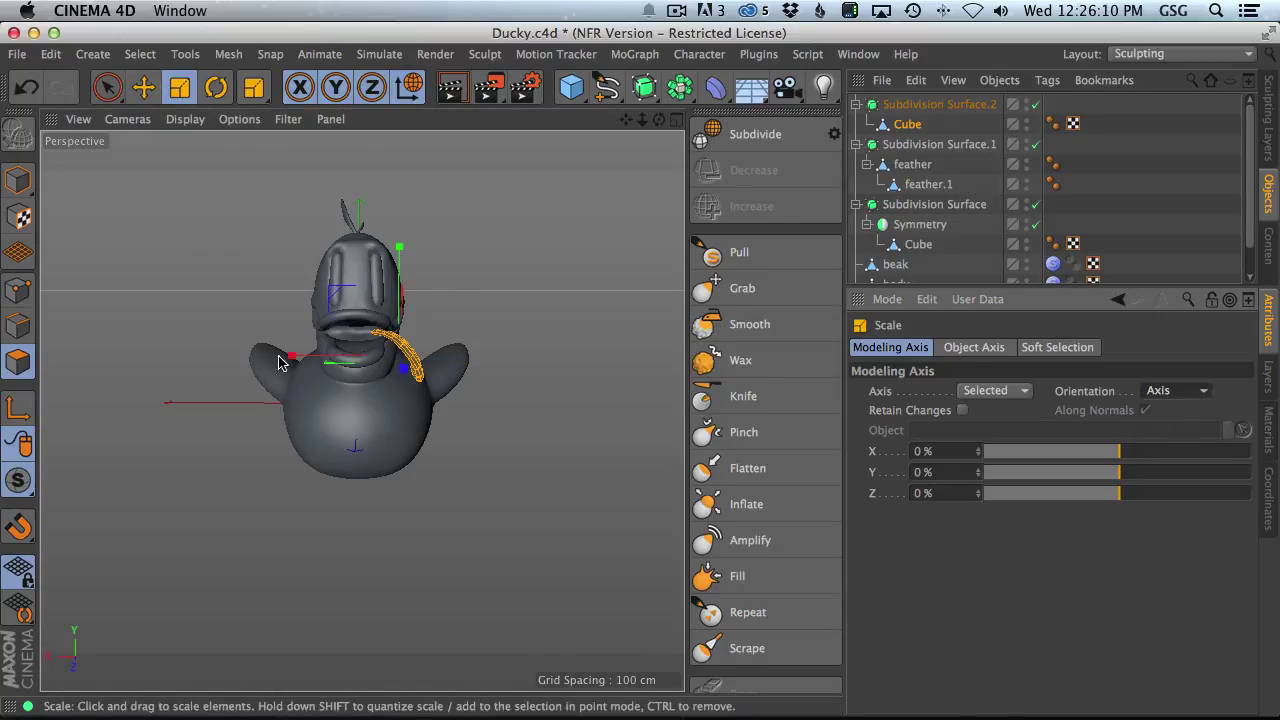
left_click_drag(291, 356, 528, 363)
- Reverse the normals of the flipped tongue polygons
scroll(409, 329, "up", 5)
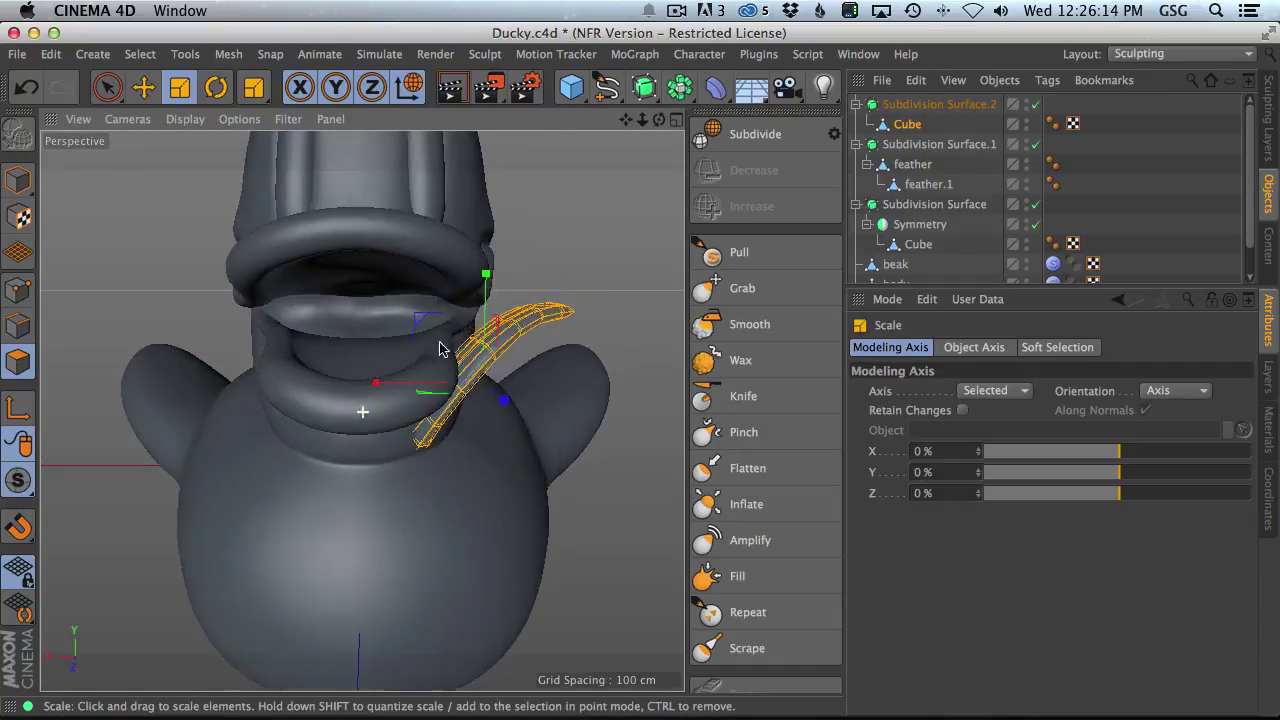
left_click_drag(440, 348, 411, 398, "alt")
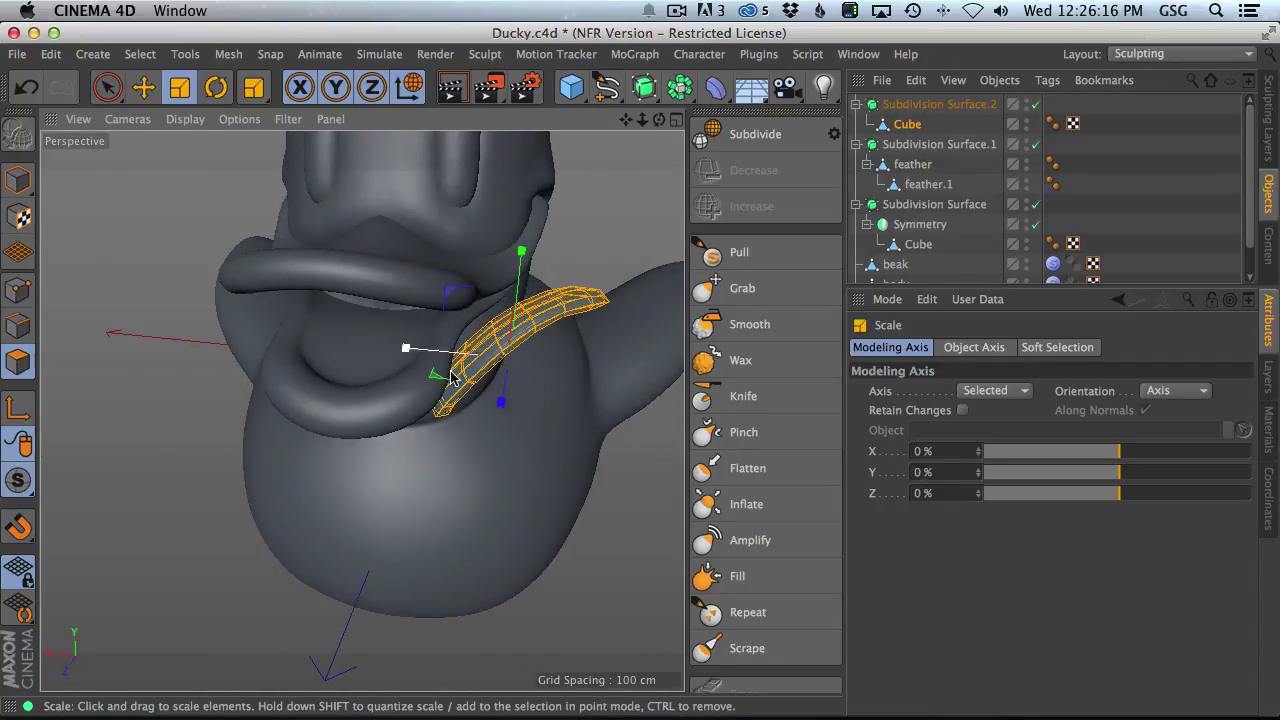
right_click(578, 237)
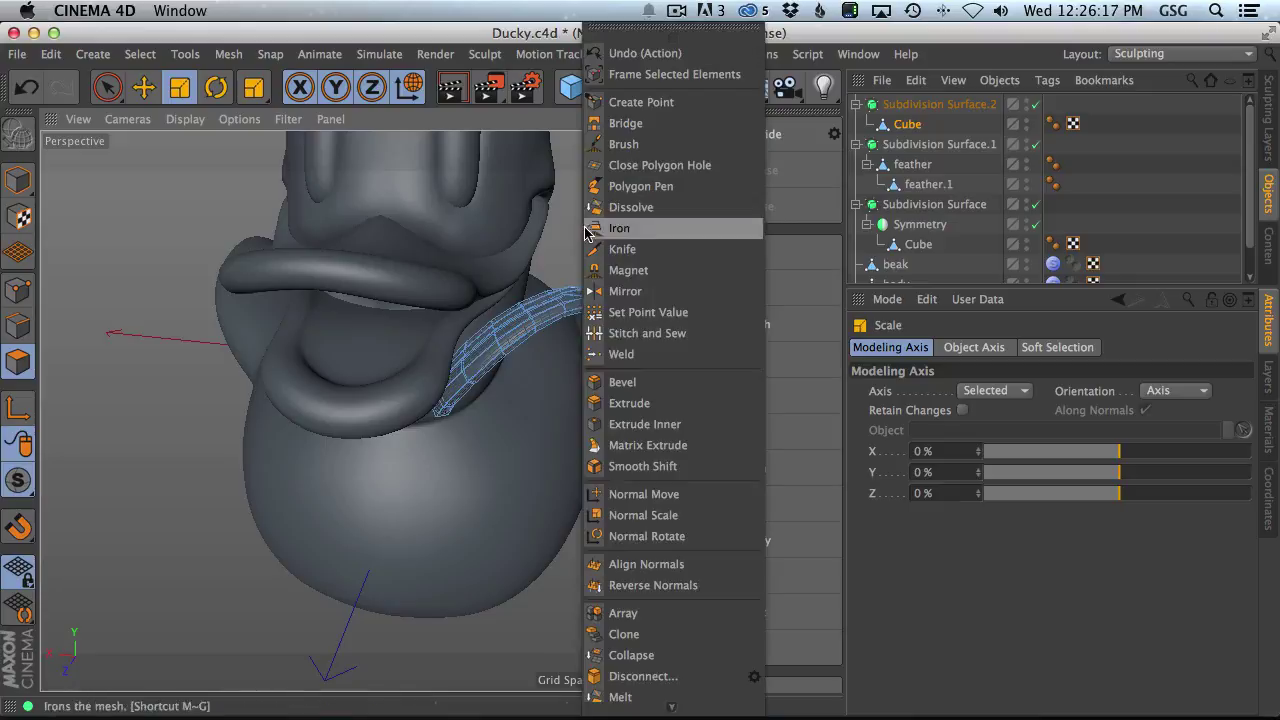
left_click(648, 577)
- Switch the coordinate system to world and move the flipped tongue sideways to the other side of the duck's mouth
key("e")
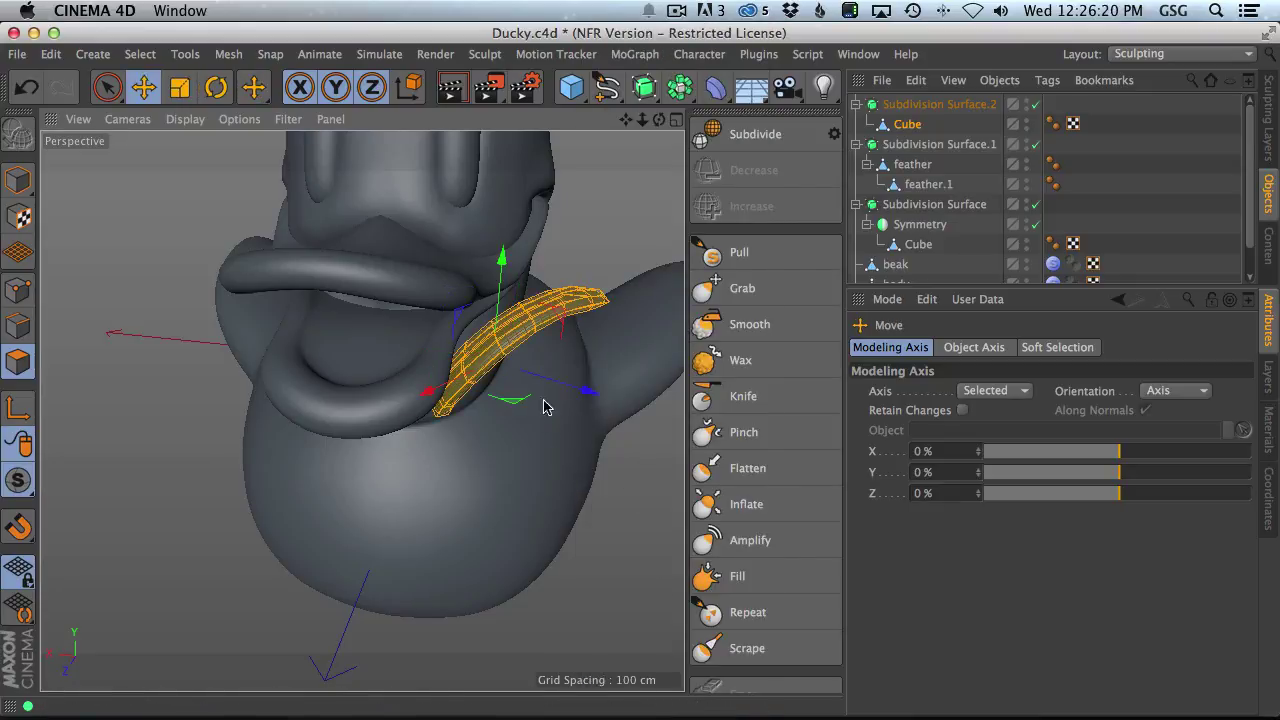
left_click_drag(472, 406, 500, 310, "alt")
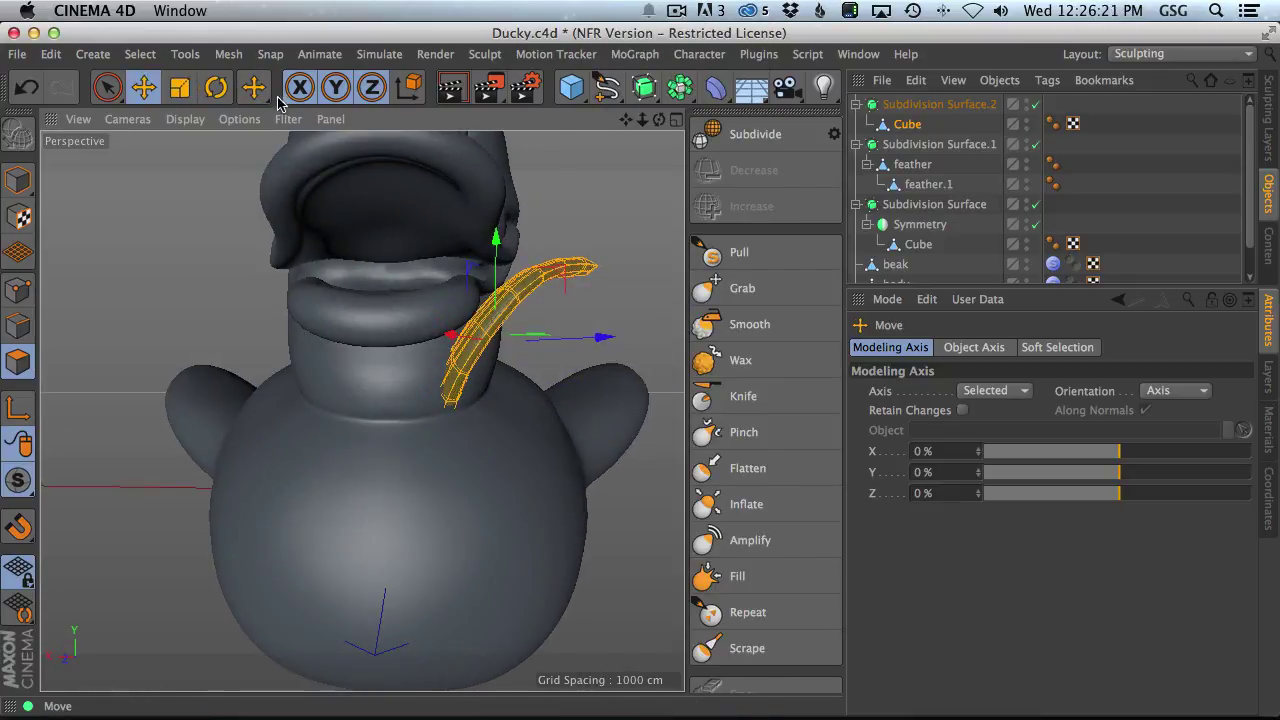
left_click(410, 87)
left_click_drag(399, 346, 163, 343)
scroll(394, 314, "down", 4)
left_click_drag(393, 316, 450, 330, "alt")
- Collapse the feather and eye hierarchies and rename the tongue's Subdivision Surface and its mesh as tongue
left_click(856, 144)
left_click(856, 104)
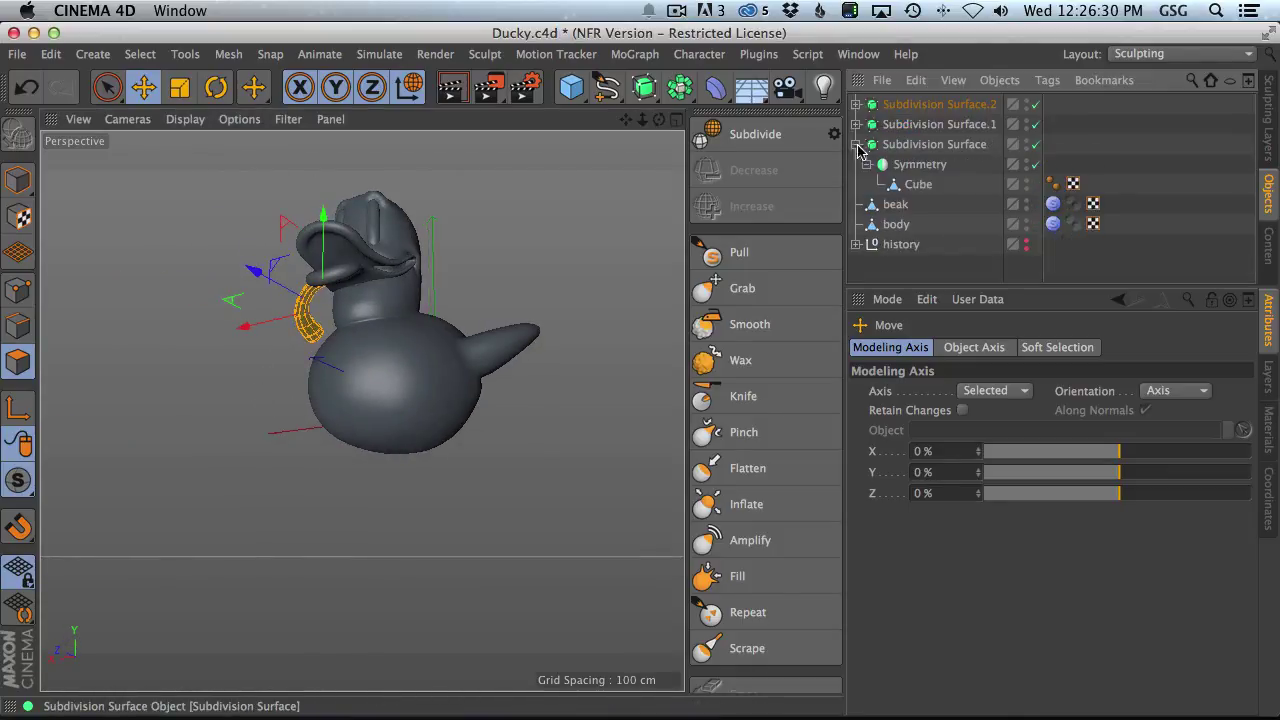
left_click(856, 144)
left_click(856, 104)
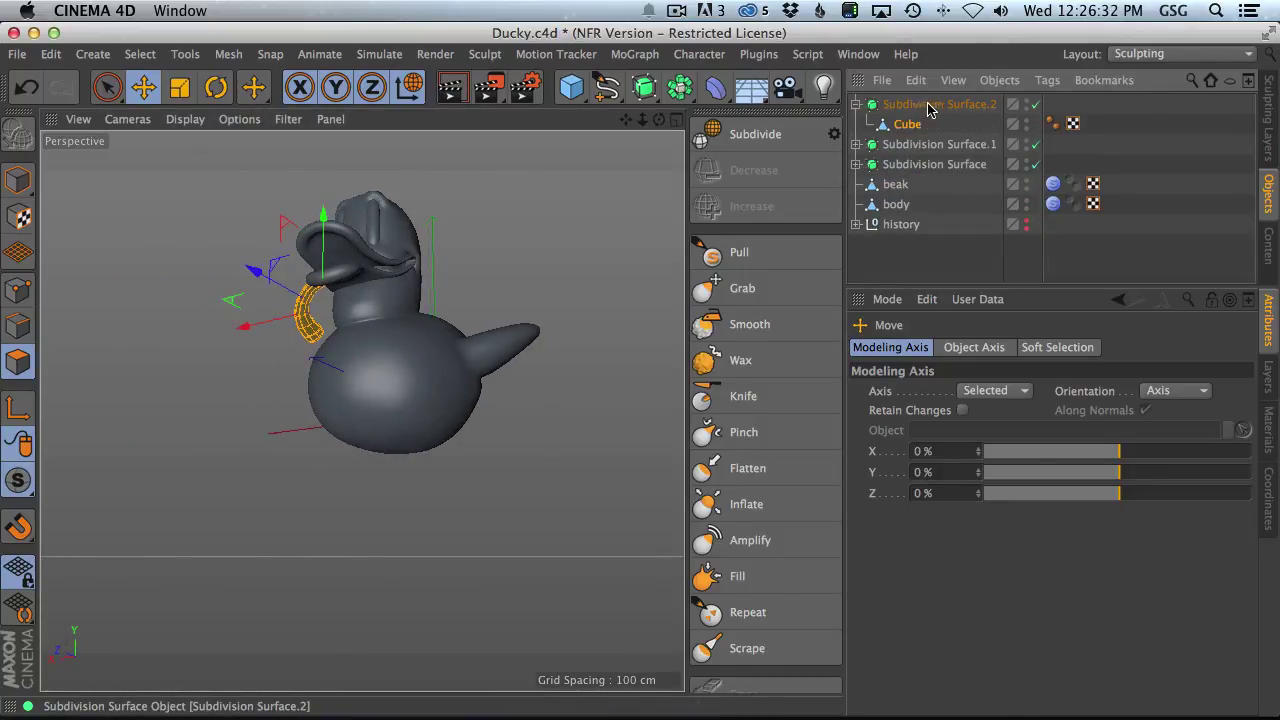
double_click(940, 105)
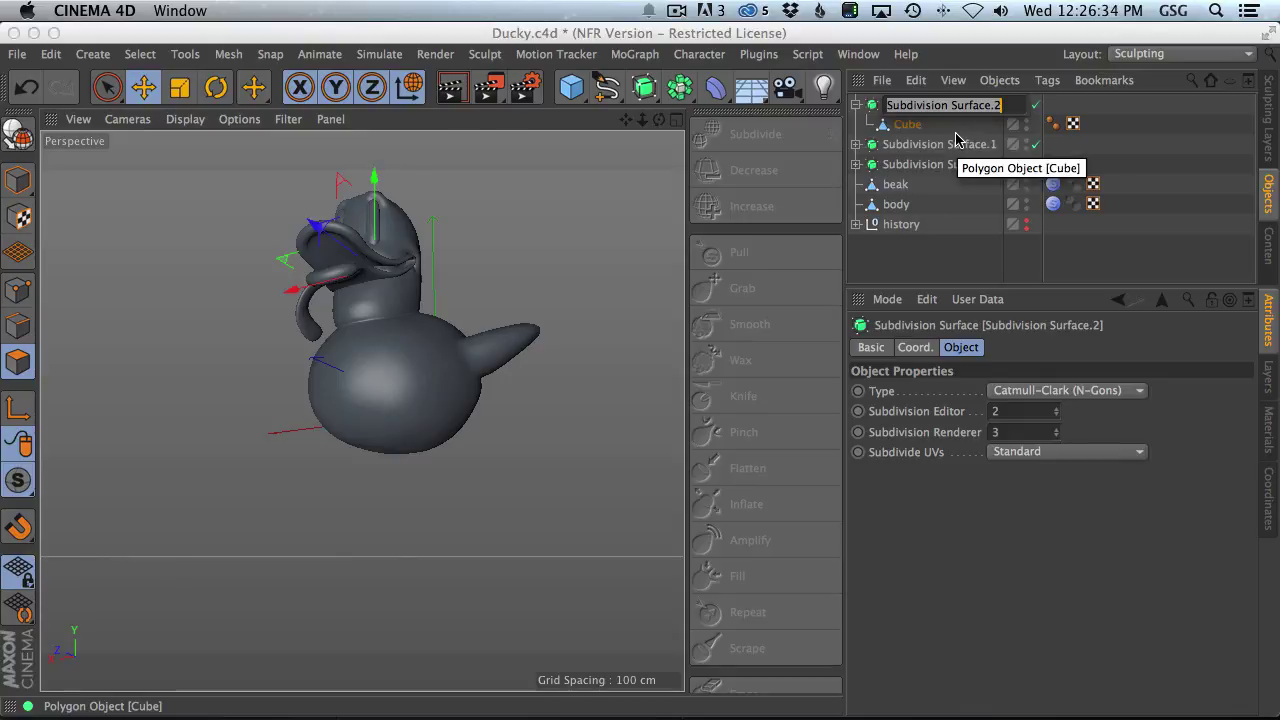
type("tongue")
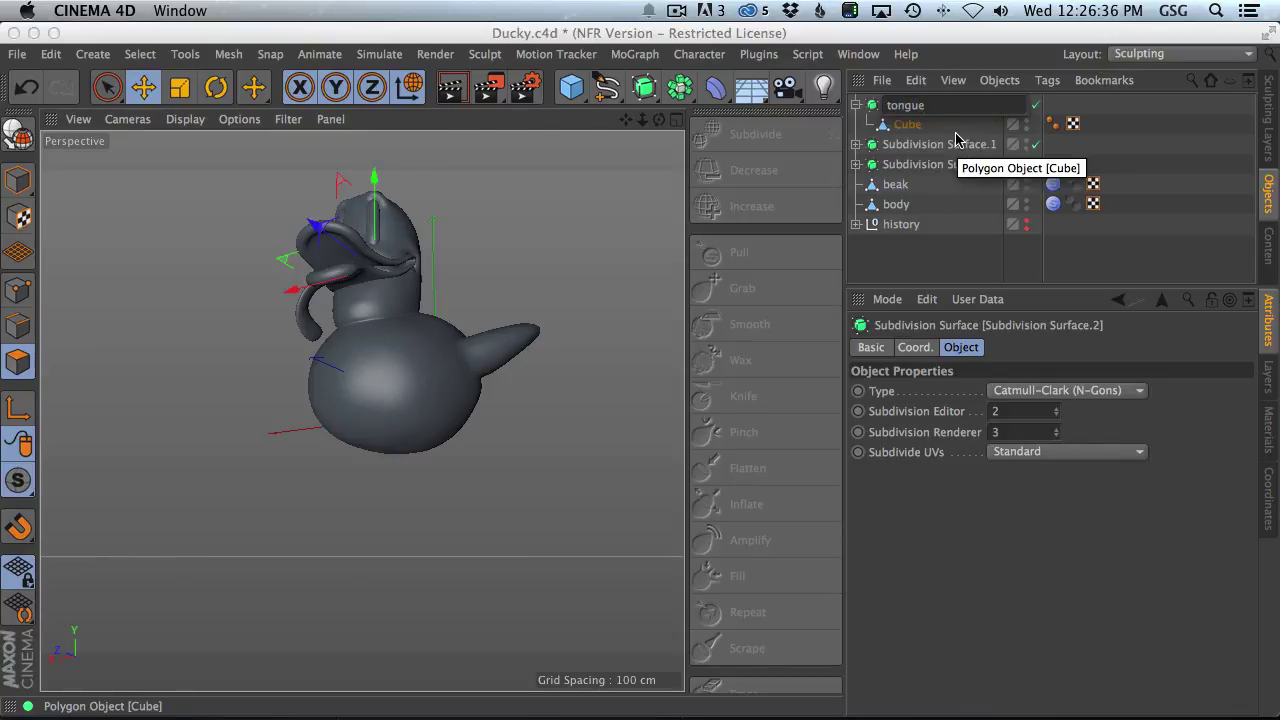
key("super+a")
key("super+c")
key("Tab")
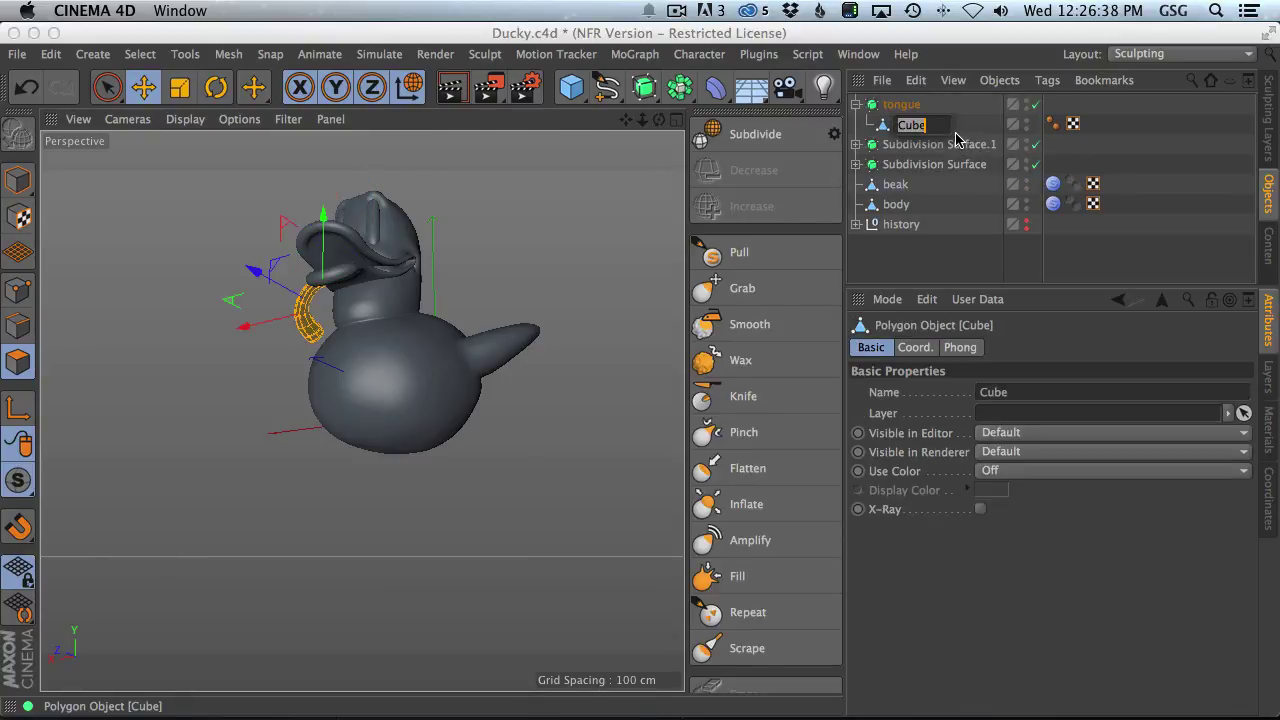
key("super+v")
key("Tab")
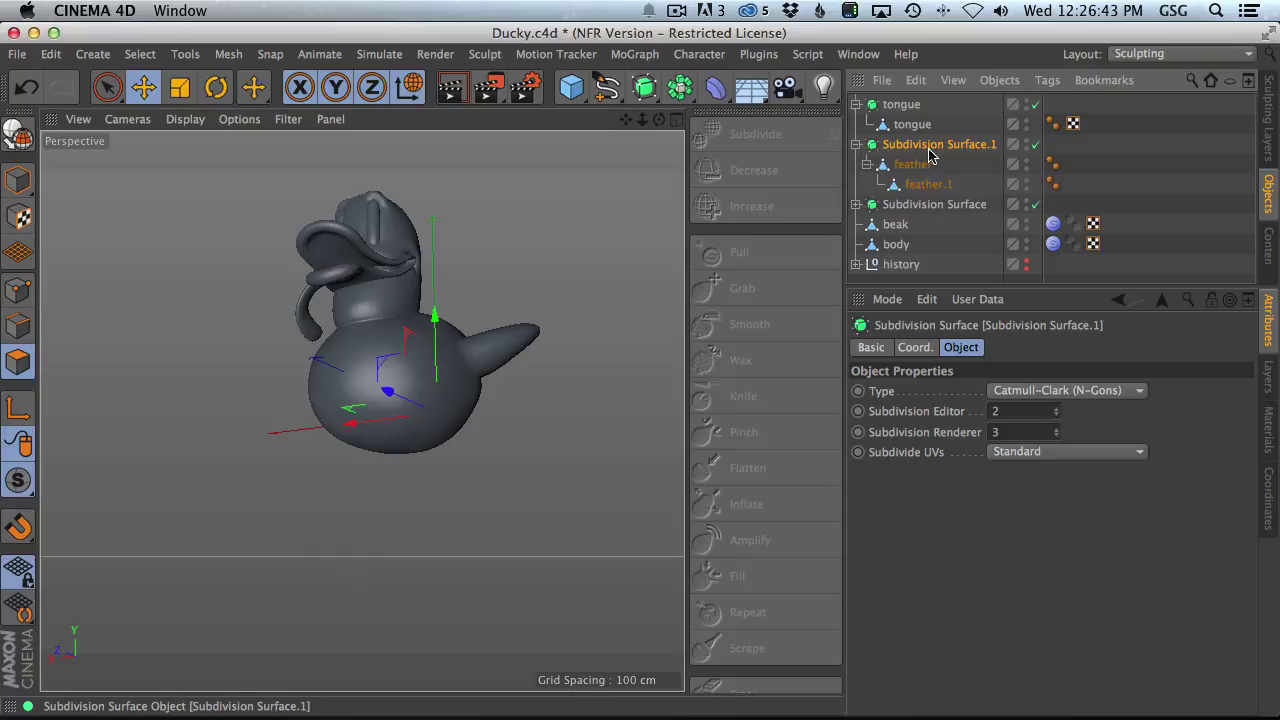
- Rename the Subdivision Surface that holds the head feathers as feathers
double_click(929, 146)
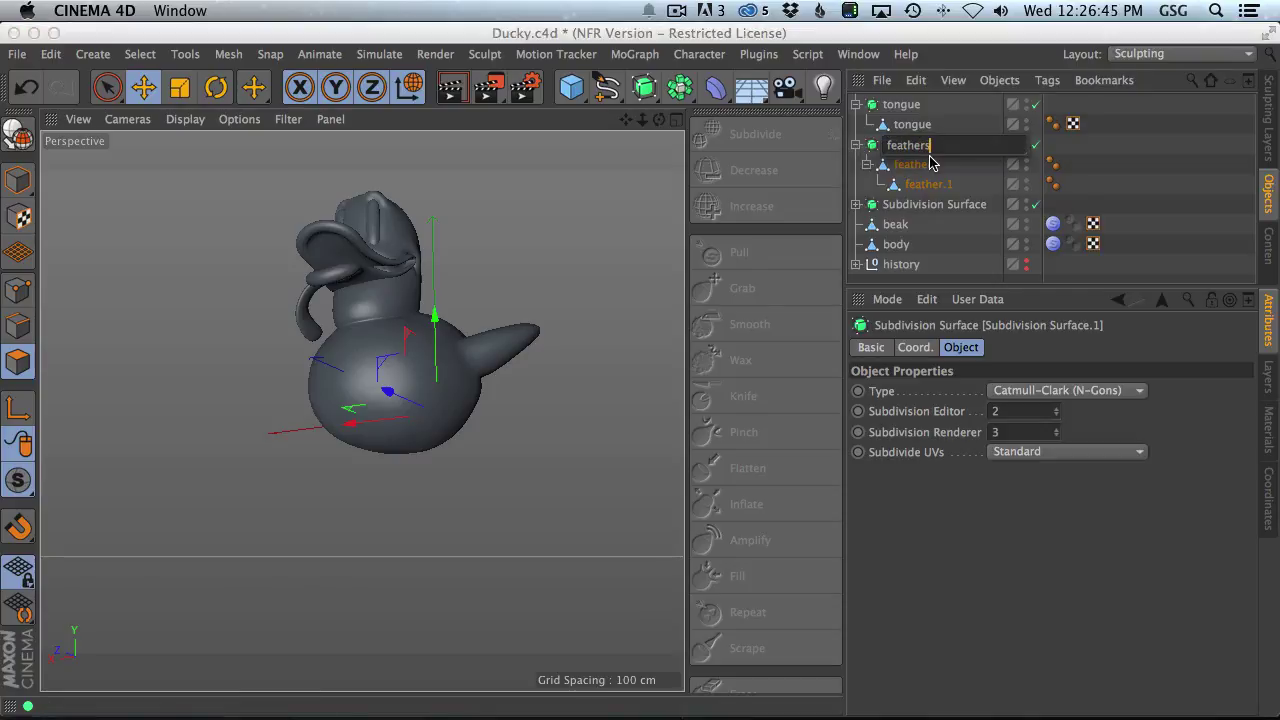
type("feathers")
key("Return")
left_click(929, 164)
key("Tab")
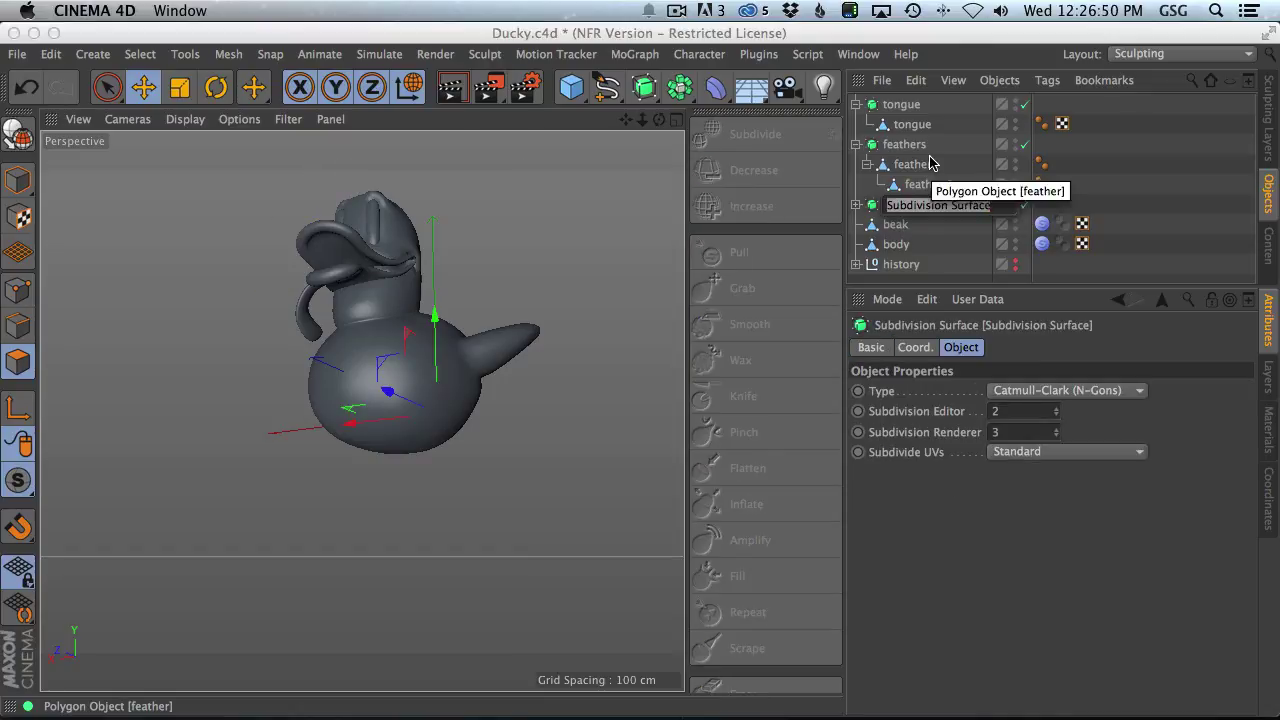
- Expand the remaining Subdivision Surface and rename its Symmetry object as eyes
left_click(860, 212)
left_click(857, 206)
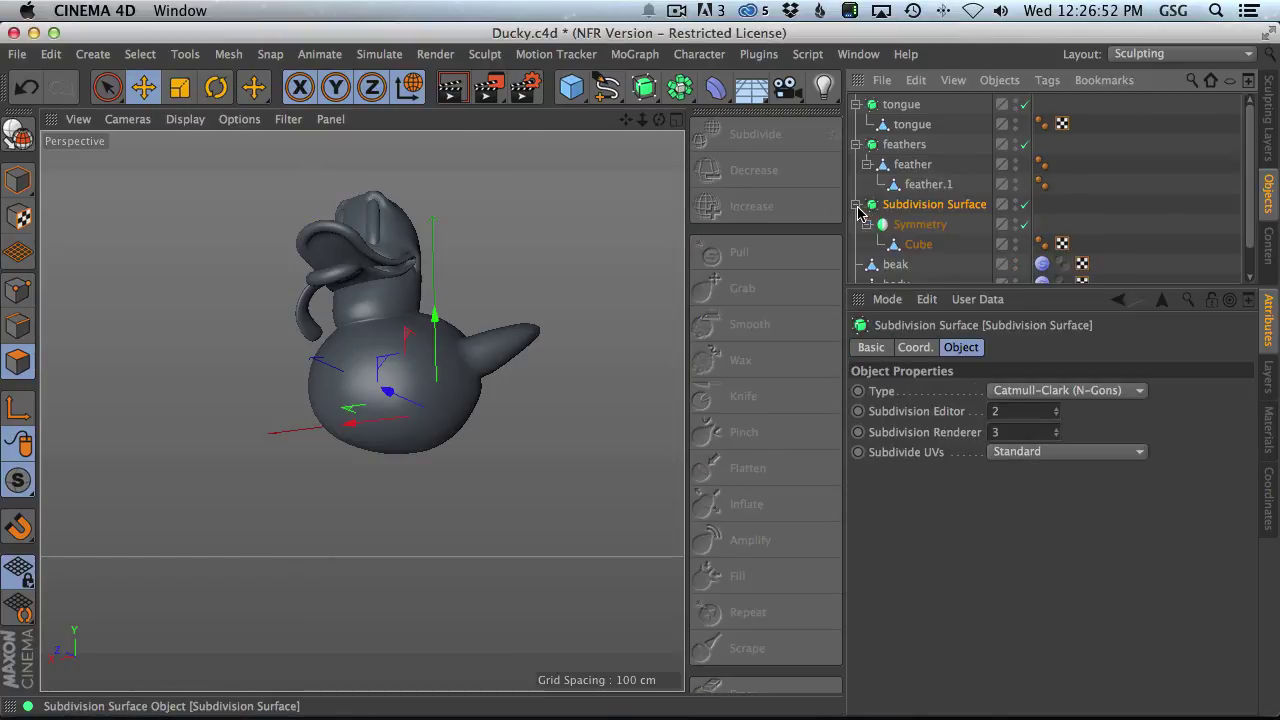
left_click(912, 224)
left_click(920, 246)
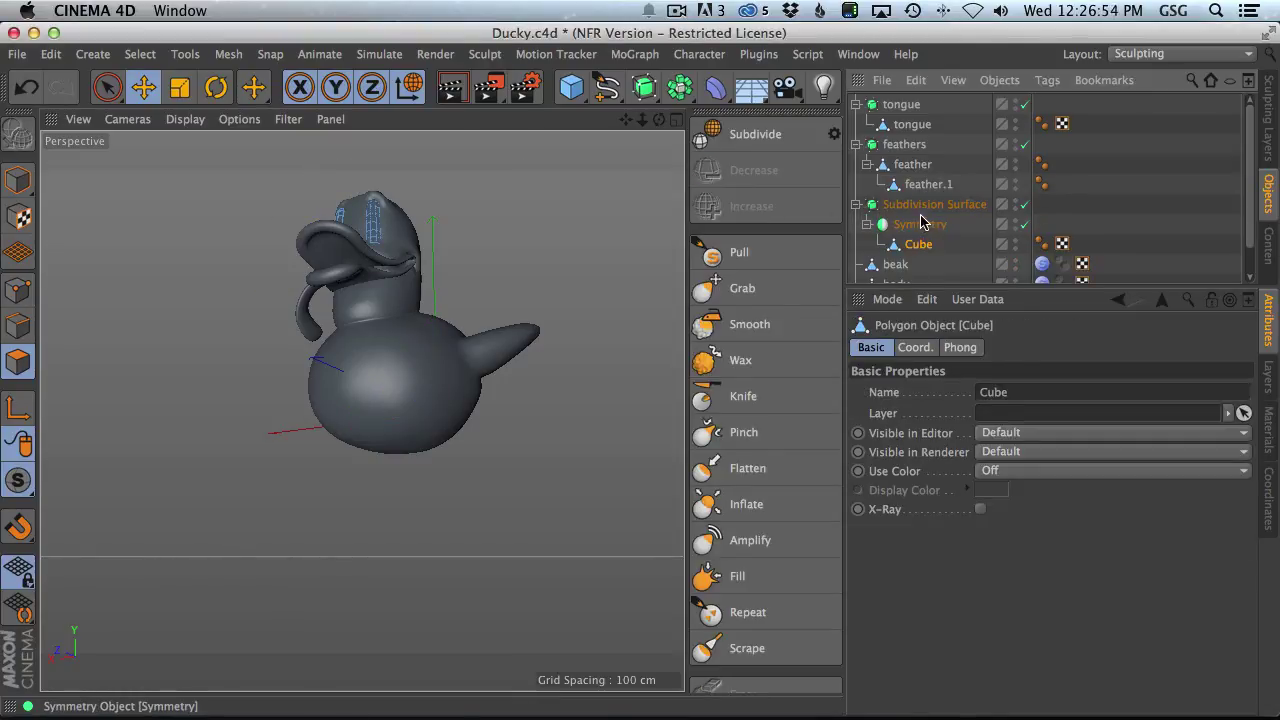
double_click(921, 224)
type("eyes")
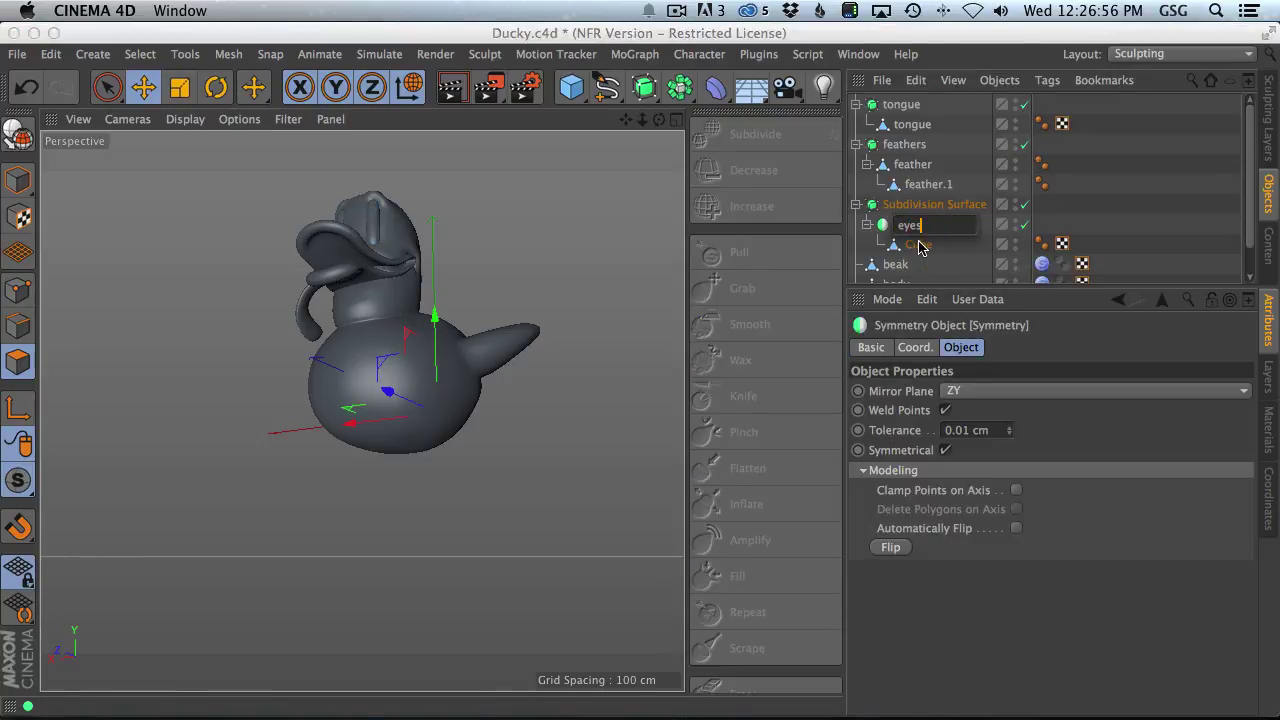
key("Return")
- Rename the Cube mesh inside the eyes symmetry and its parent Subdivision Surface as eyes
double_click(921, 245)
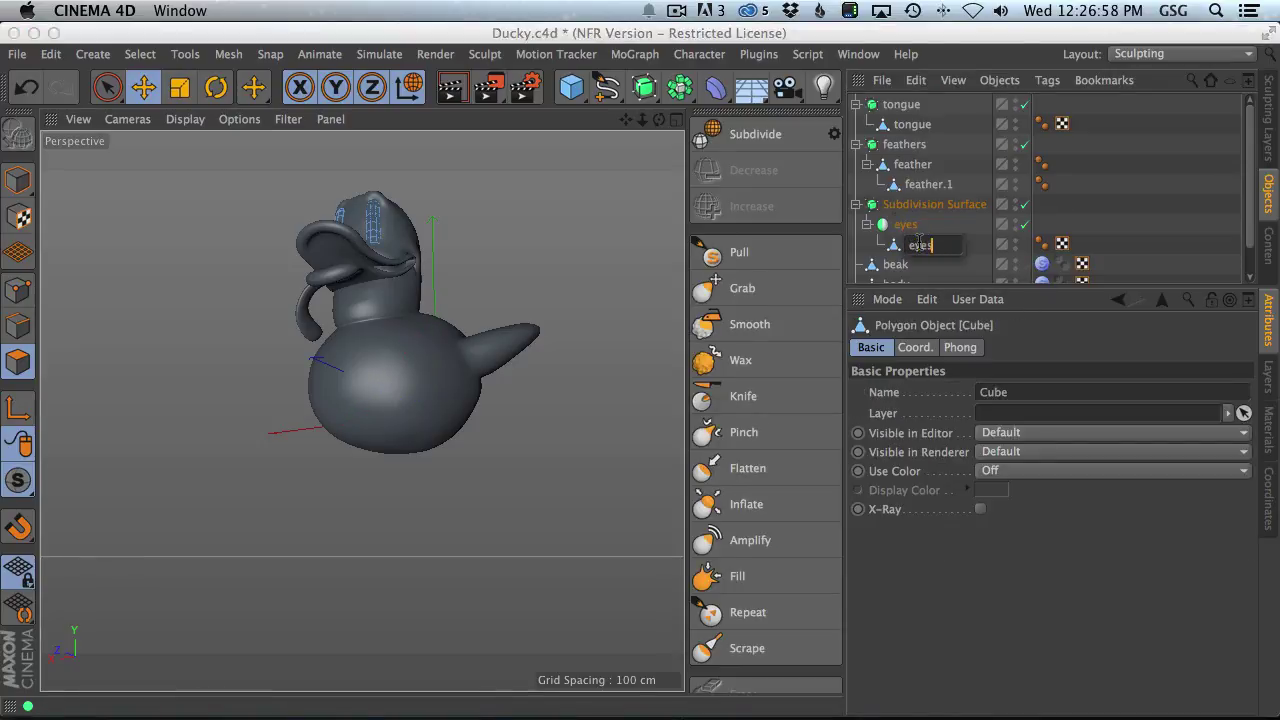
key("Return")
double_click(935, 204)
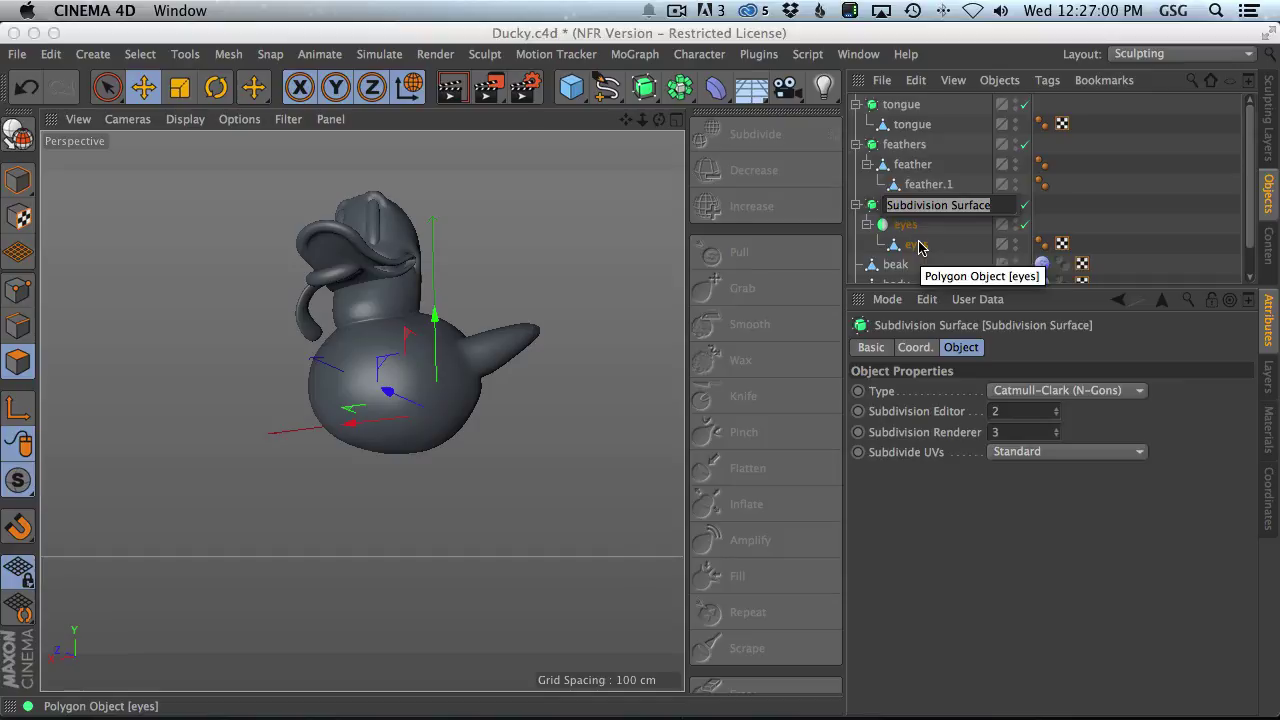
type("eyes")
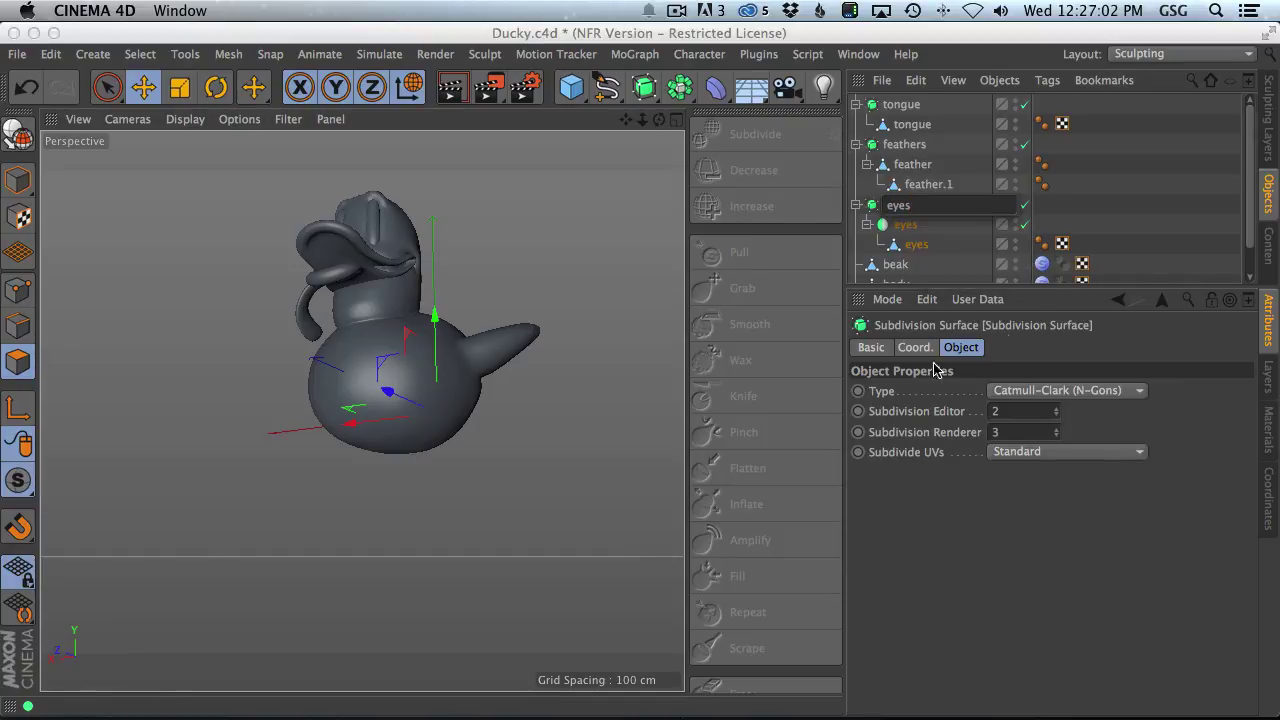
key("Return")
- Collapse the eyes, feathers and tongue hierarchies and look over the whole duck from the side
left_click(856, 204)
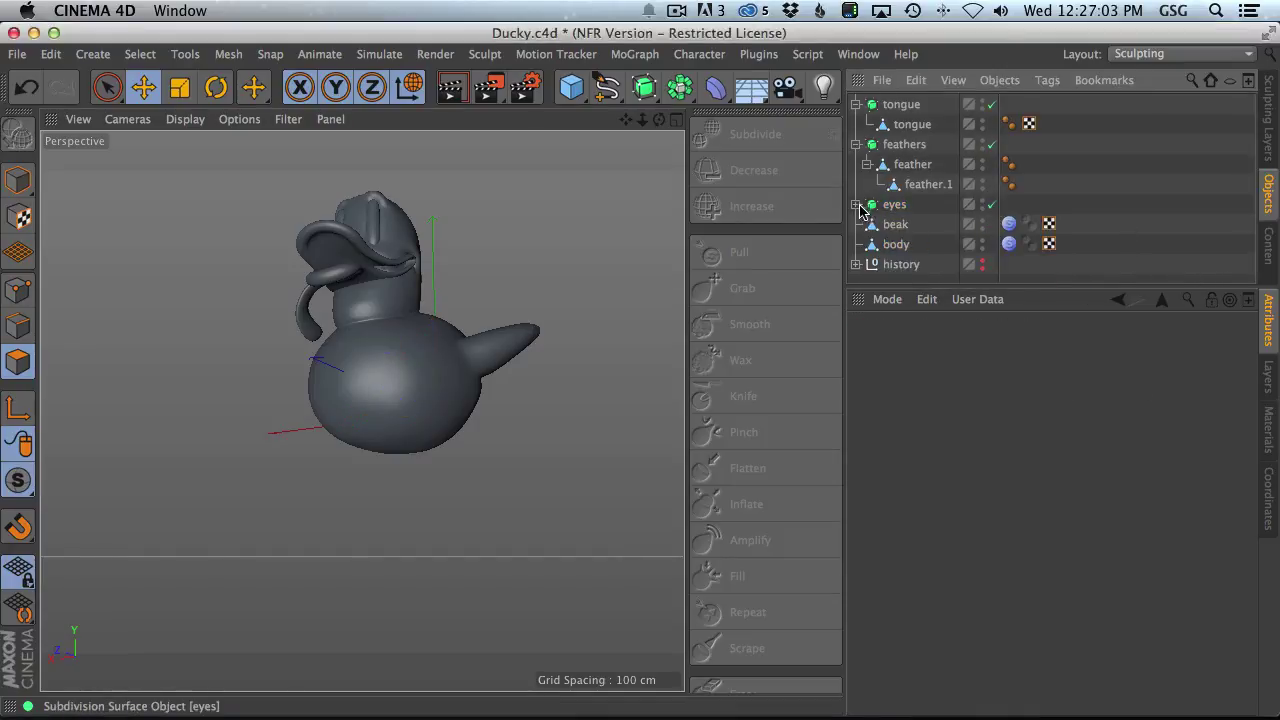
left_click(856, 144)
left_click(856, 104)
mouse_move(371, 351)
left_mouse_down("alt")
mouse_move(480, 389)
mouse_move(763, 389)
mouse_move(555, 517)
mouse_move(486, 609)
mouse_move(289, 380)
mouse_move(360, 417)
mouse_move(462, 264)
mouse_move(470, 438)
left_mouse_up("alt")
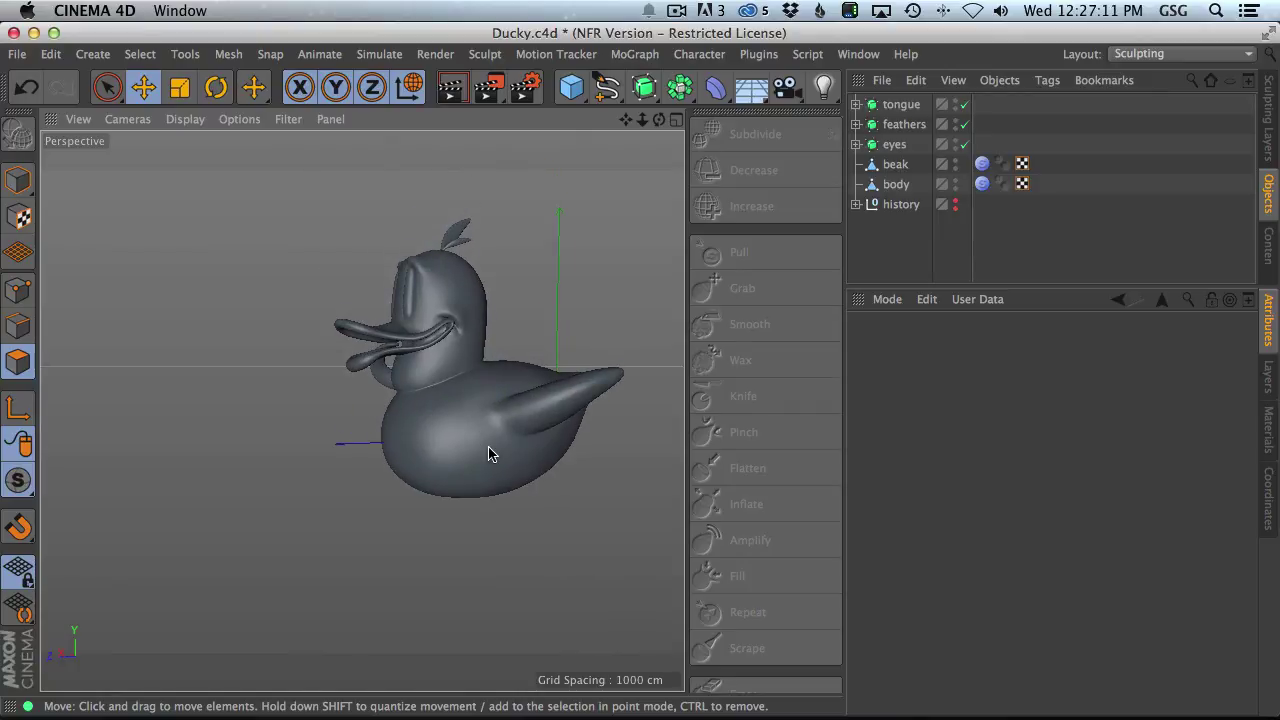
left_click_drag(307, 380, 509, 353, "alt")
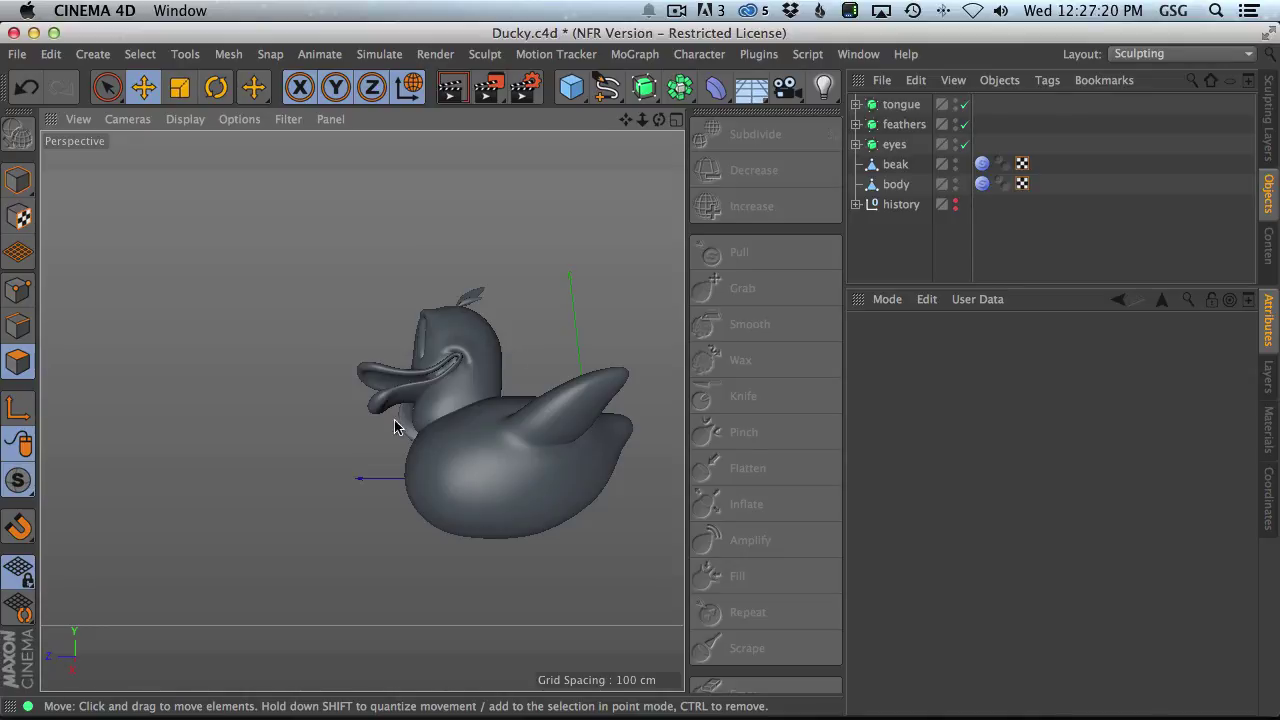
- Try to flatten the underside of the duck's body with an enlarged freehand Flatten brush
mouse_move(395, 427)
left_mouse_down("alt")
mouse_move(586, 463)
mouse_move(451, 462)
mouse_move(398, 435)
mouse_move(554, 360)
left_mouse_up("alt")
left_click(896, 184)
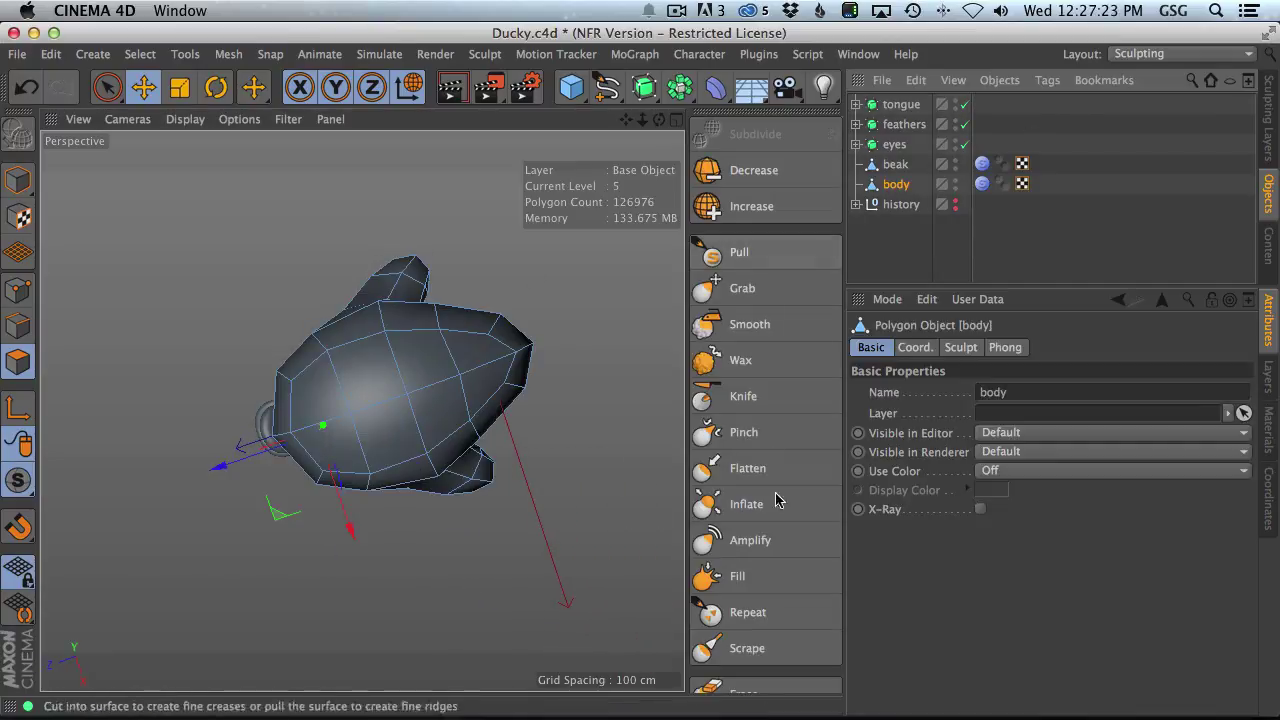
left_click(17, 180)
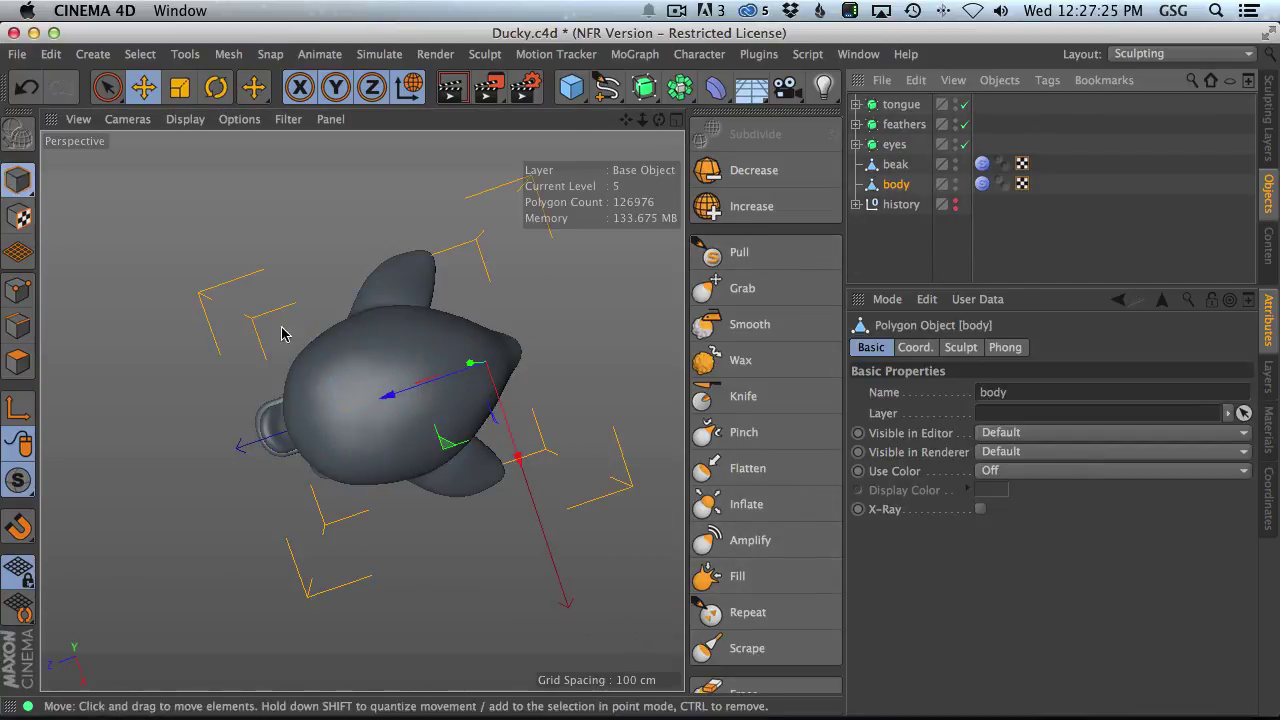
left_click(747, 468)
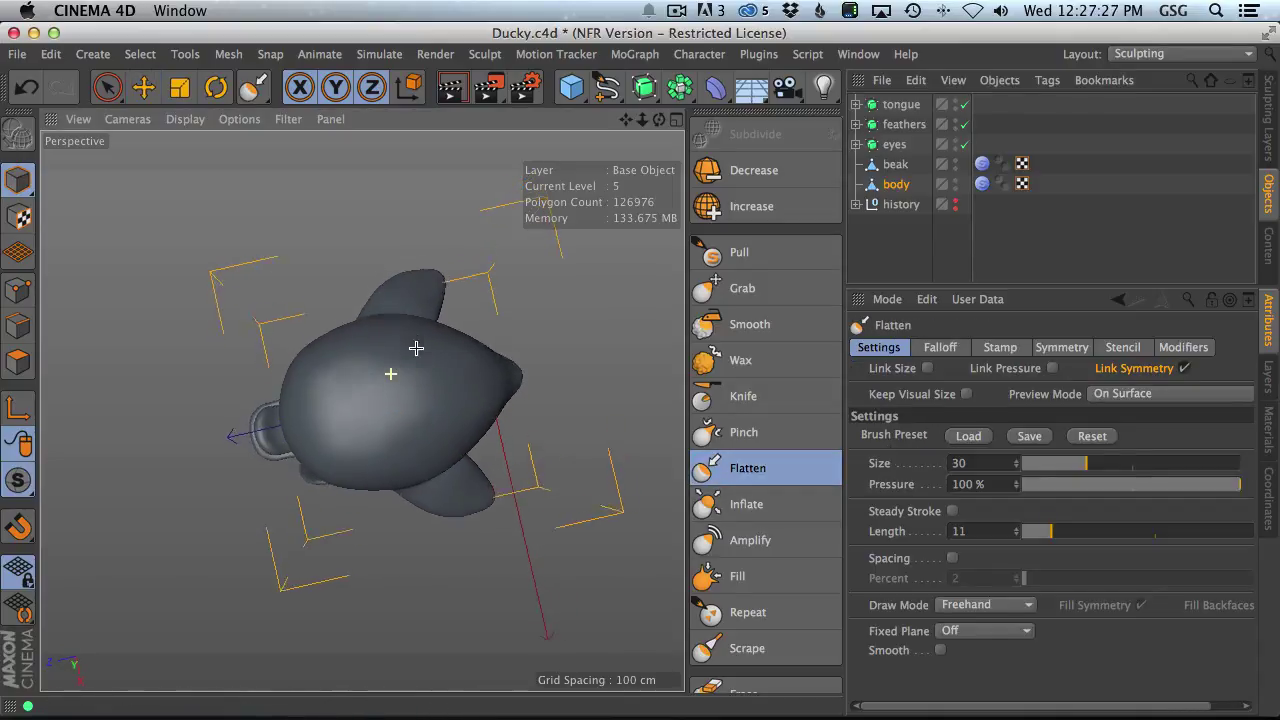
middle_click_drag(416, 348, 480, 371)
key("super+z")
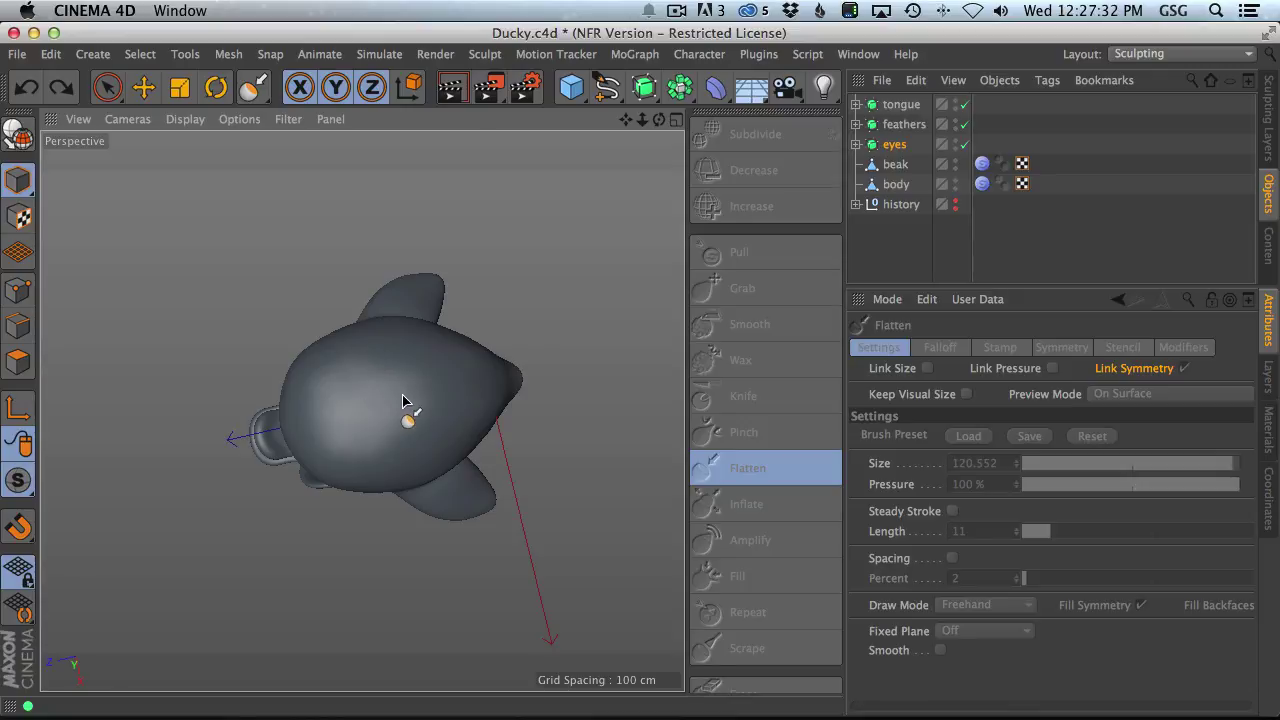
left_click(893, 184)
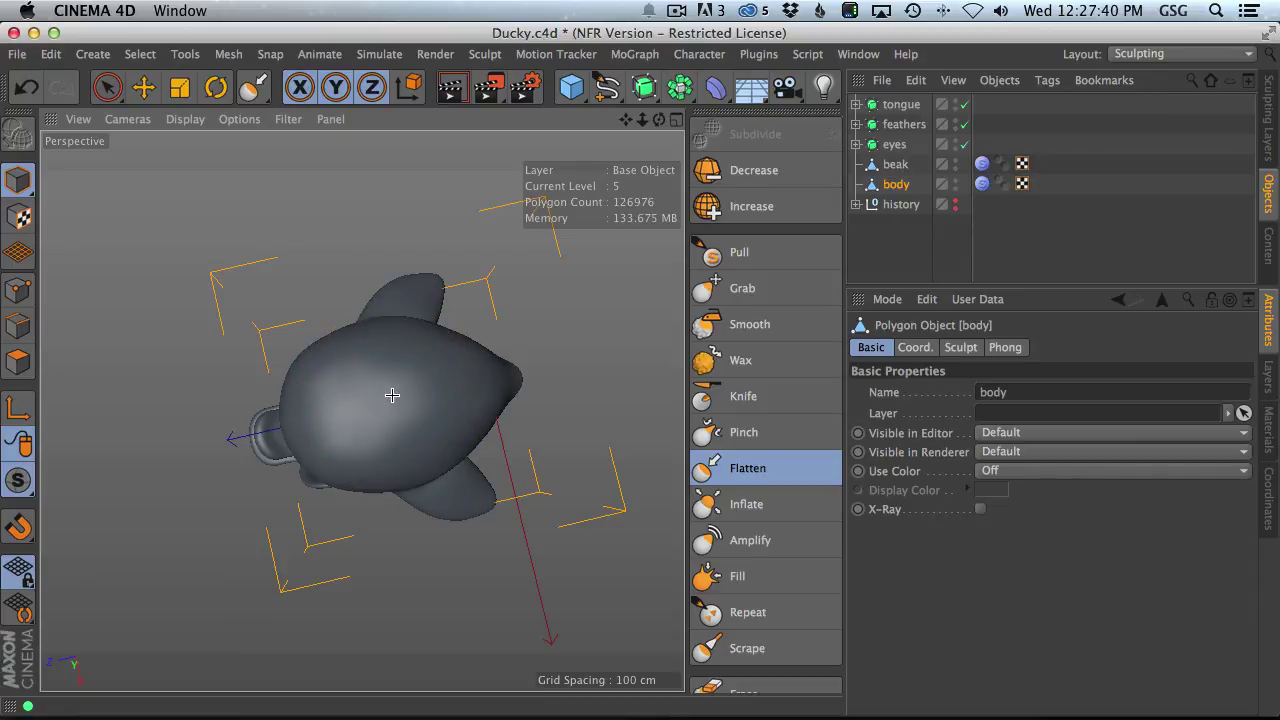
mouse_move(392, 395)
left_mouse_down()
mouse_move(551, 440)
mouse_move(603, 606)
mouse_move(827, 516)
left_mouse_up()
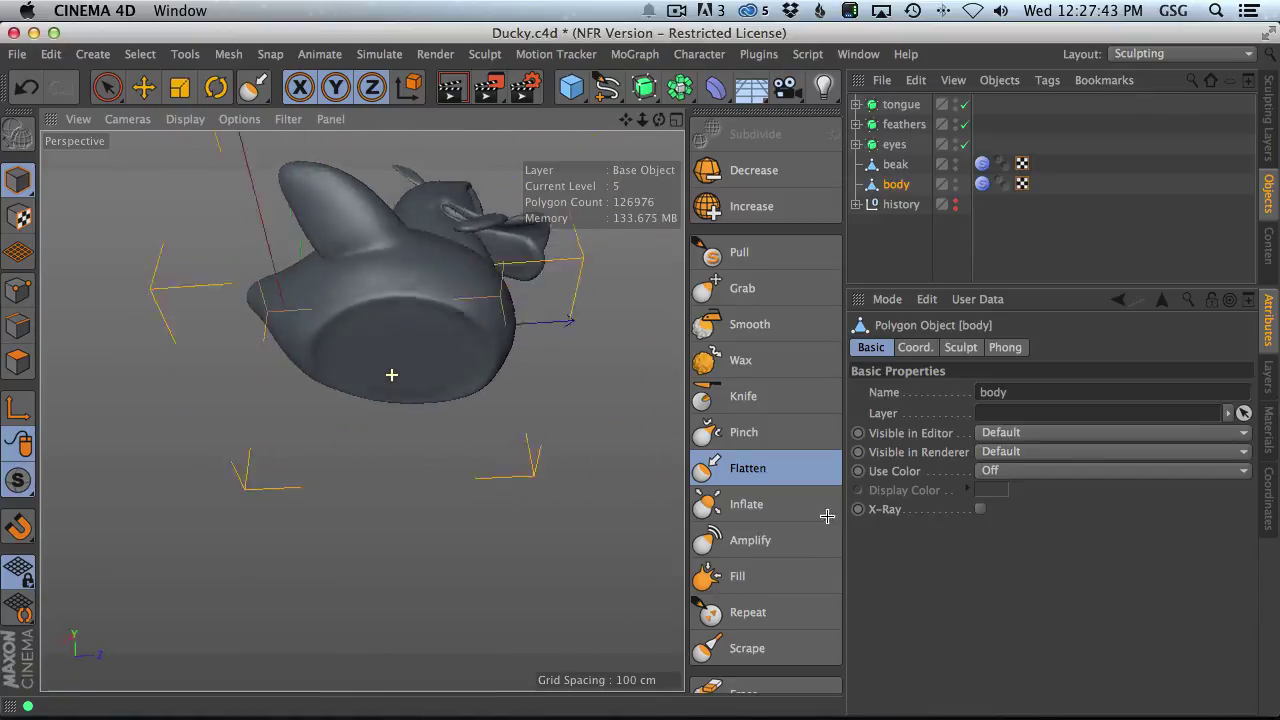
mouse_move(494, 423)
left_mouse_down("alt")
mouse_move(446, 351)
mouse_move(437, 429)
mouse_move(411, 376)
mouse_move(430, 260)
mouse_move(421, 214)
left_mouse_up("alt")
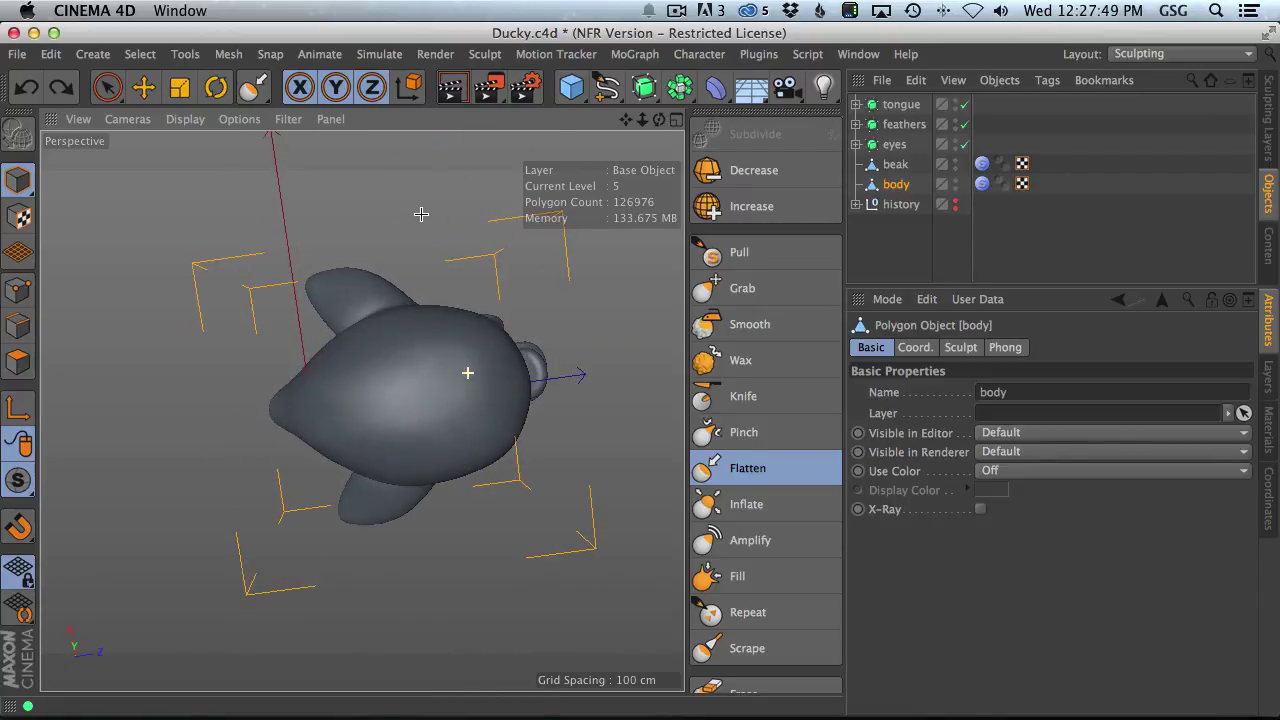
- Set the Flatten brush's Fixed Plane option to Workplane
left_click(748, 468)
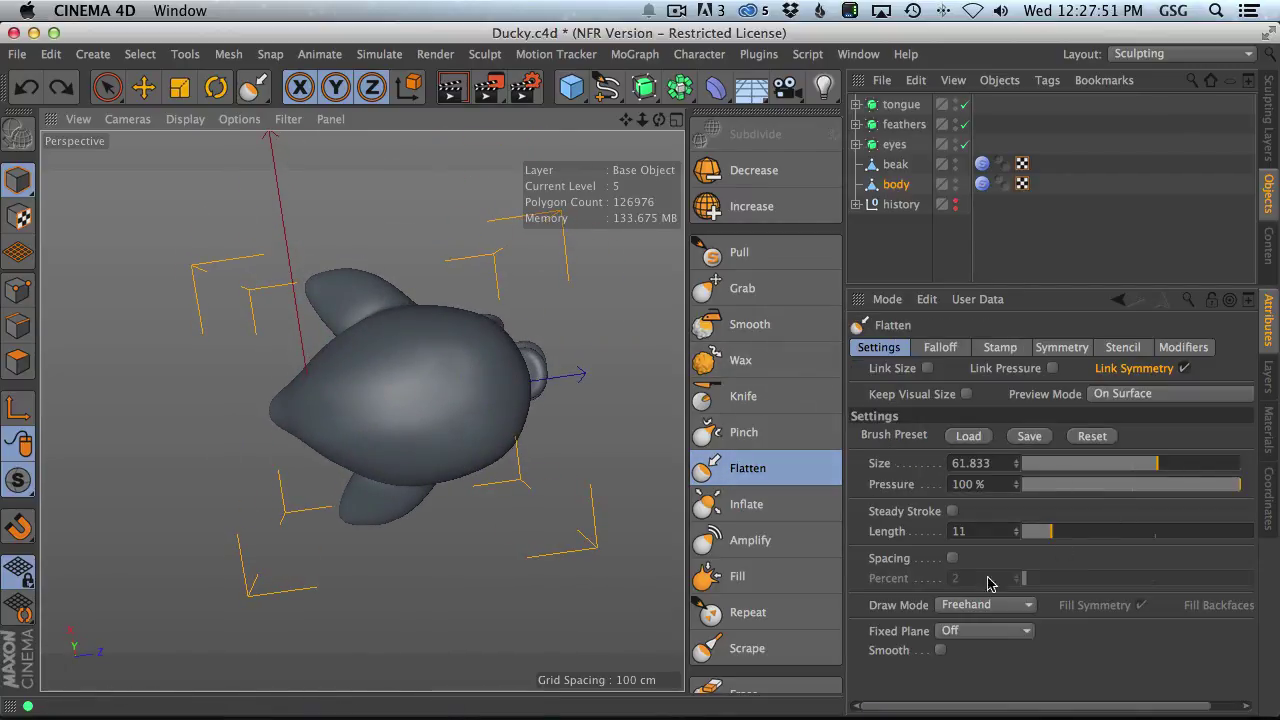
left_click(980, 632)
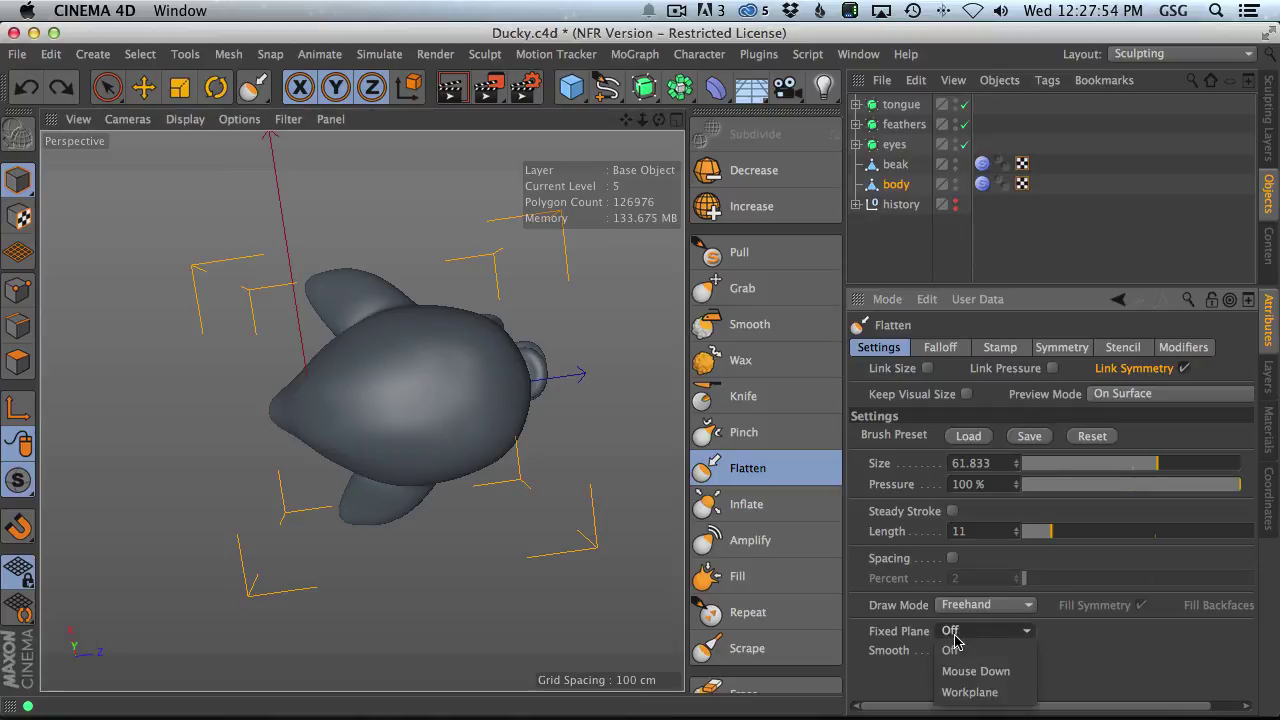
left_click(1000, 692)
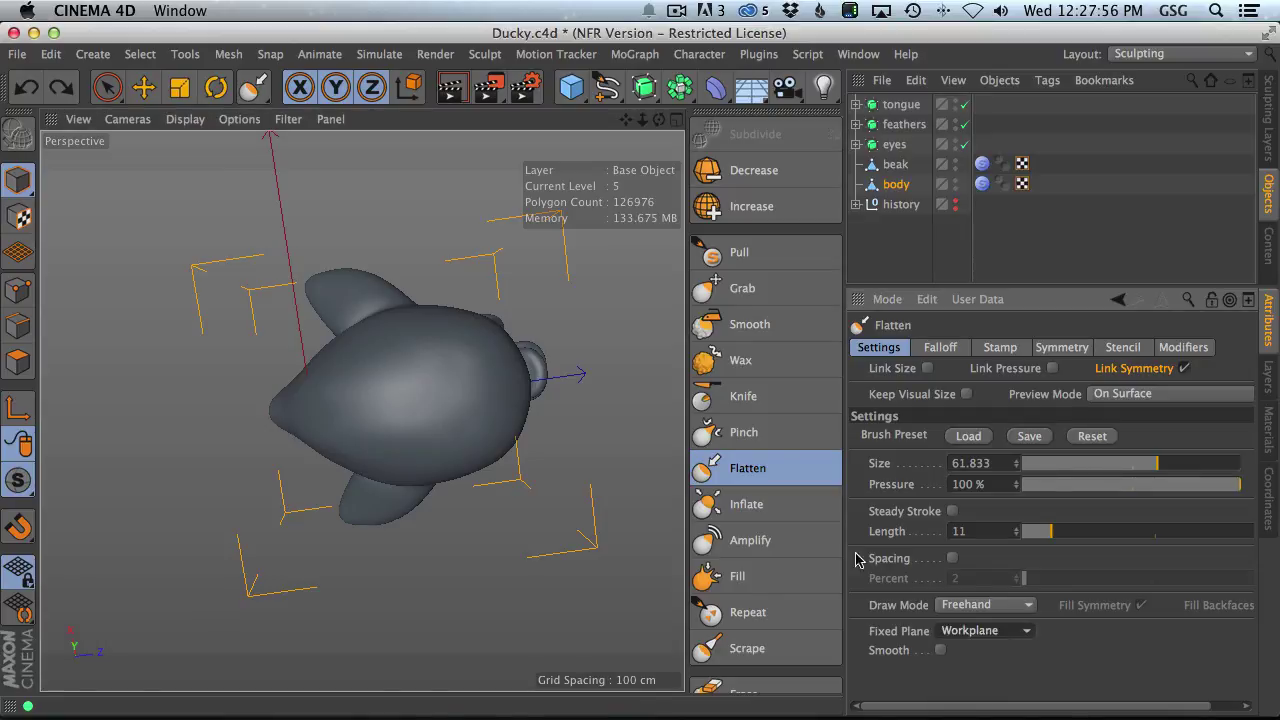
- Show the grid in the perspective view so the workplane can be seen beneath the duck
left_click_drag(478, 418, 442, 317, "alt")
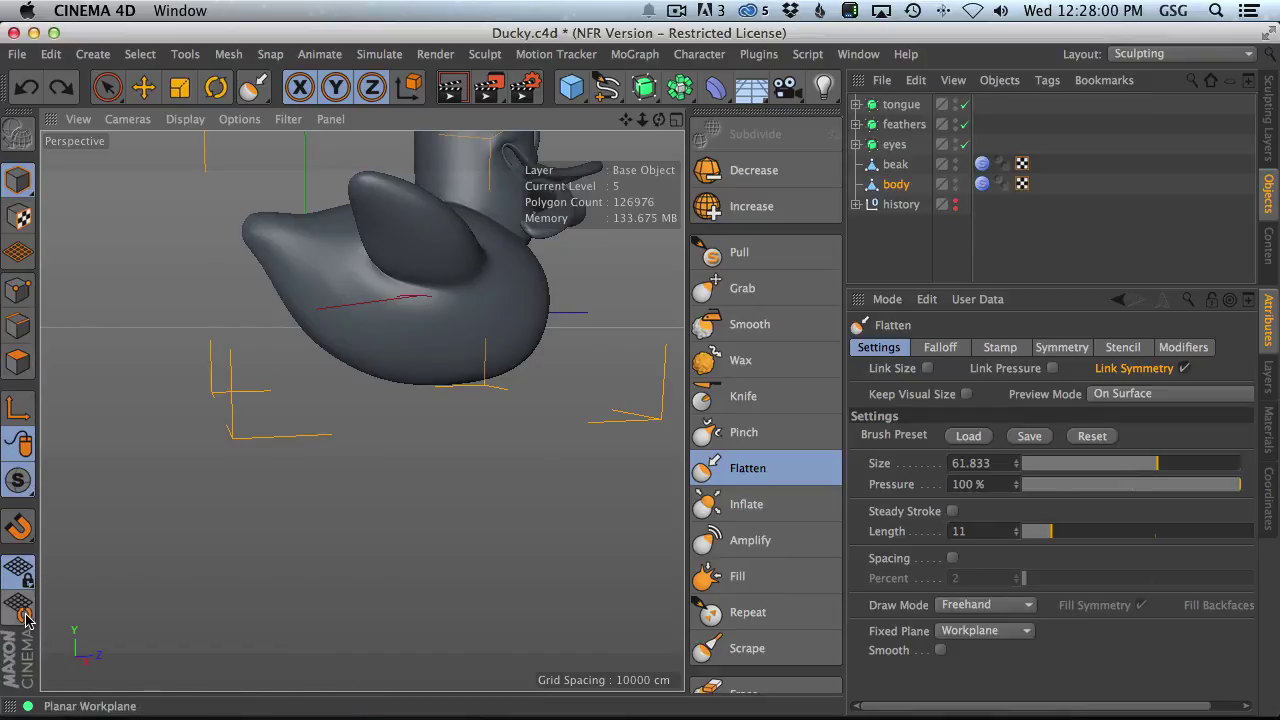
left_click(186, 120)
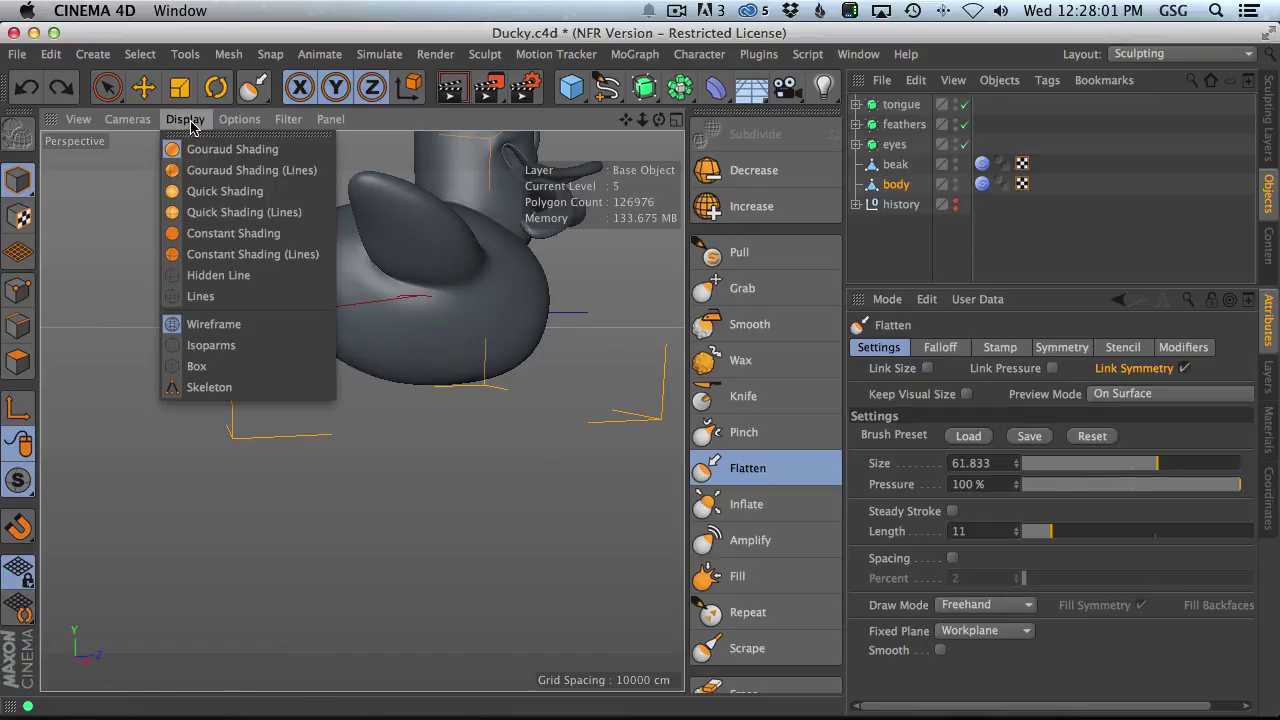
mouse_move(233, 119)
mouse_move(288, 119)
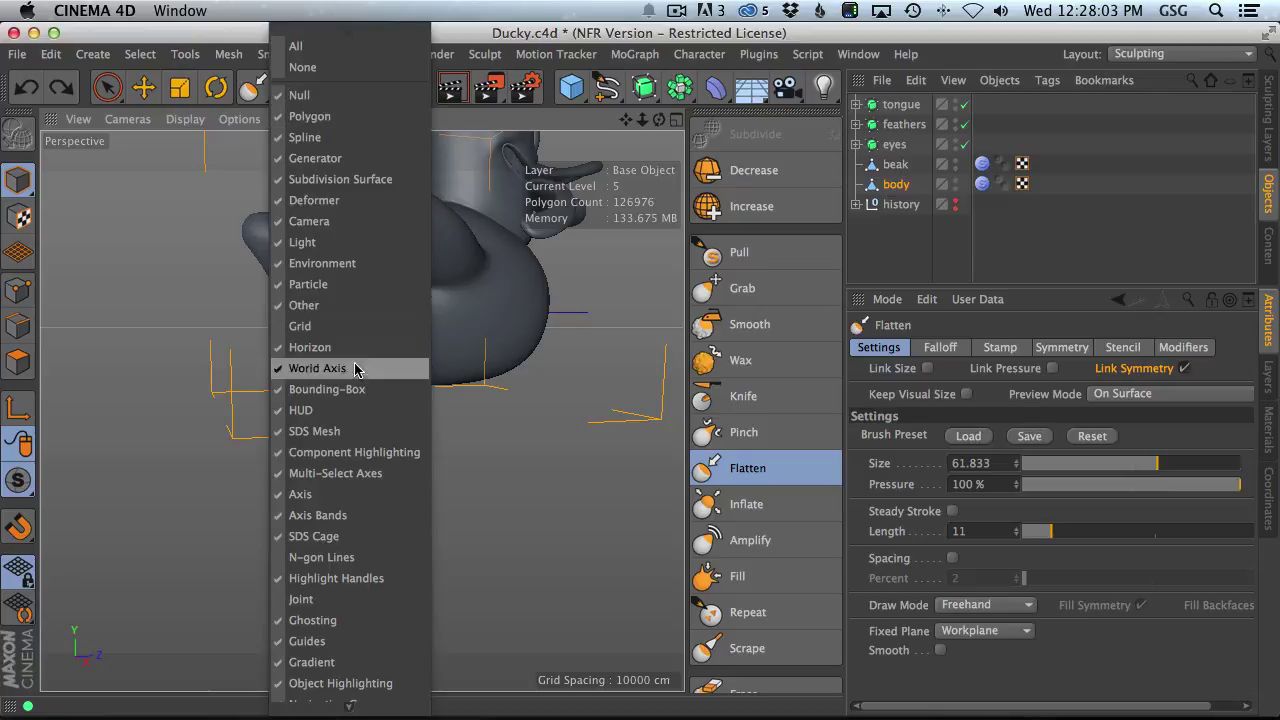
left_click(300, 326)
scroll(493, 331, "down", 3)
left_click_drag(493, 331, 386, 374, "alt")
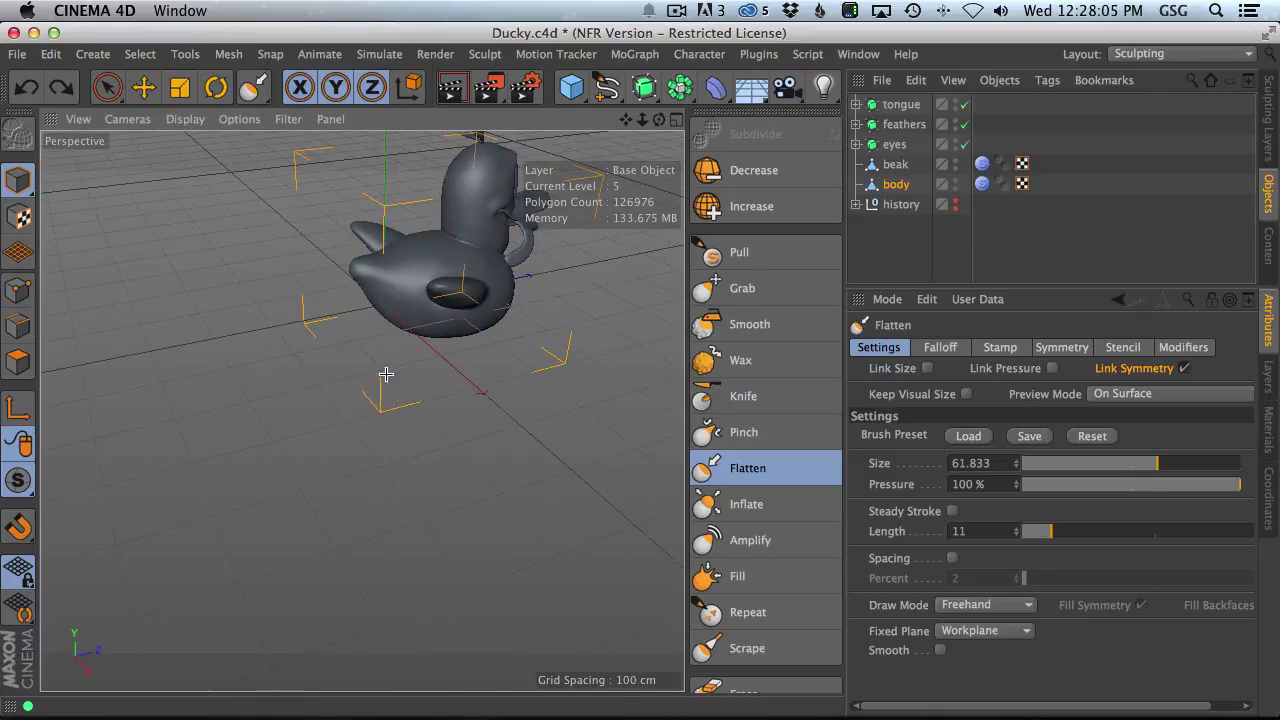
- Switch to workplane mode and turn off Locked Workplane
left_click(20, 251)
left_click_drag(490, 286, 79, 460, "alt")
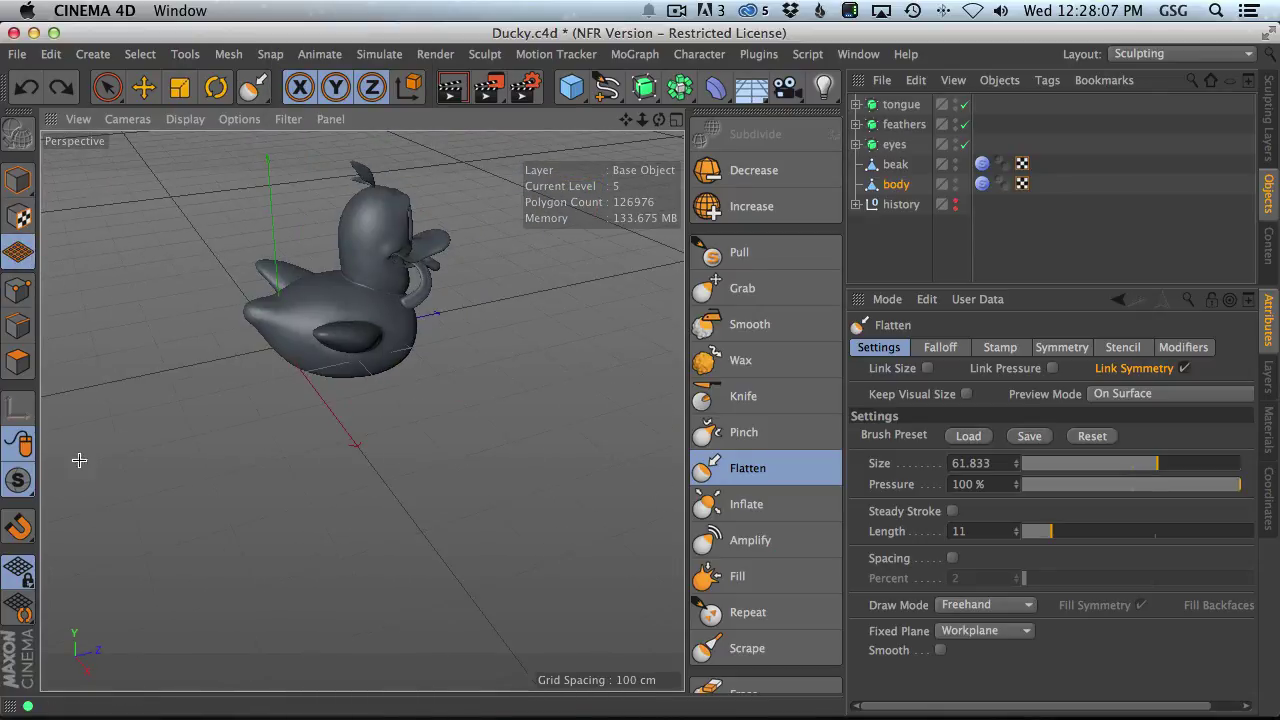
left_click(19, 568)
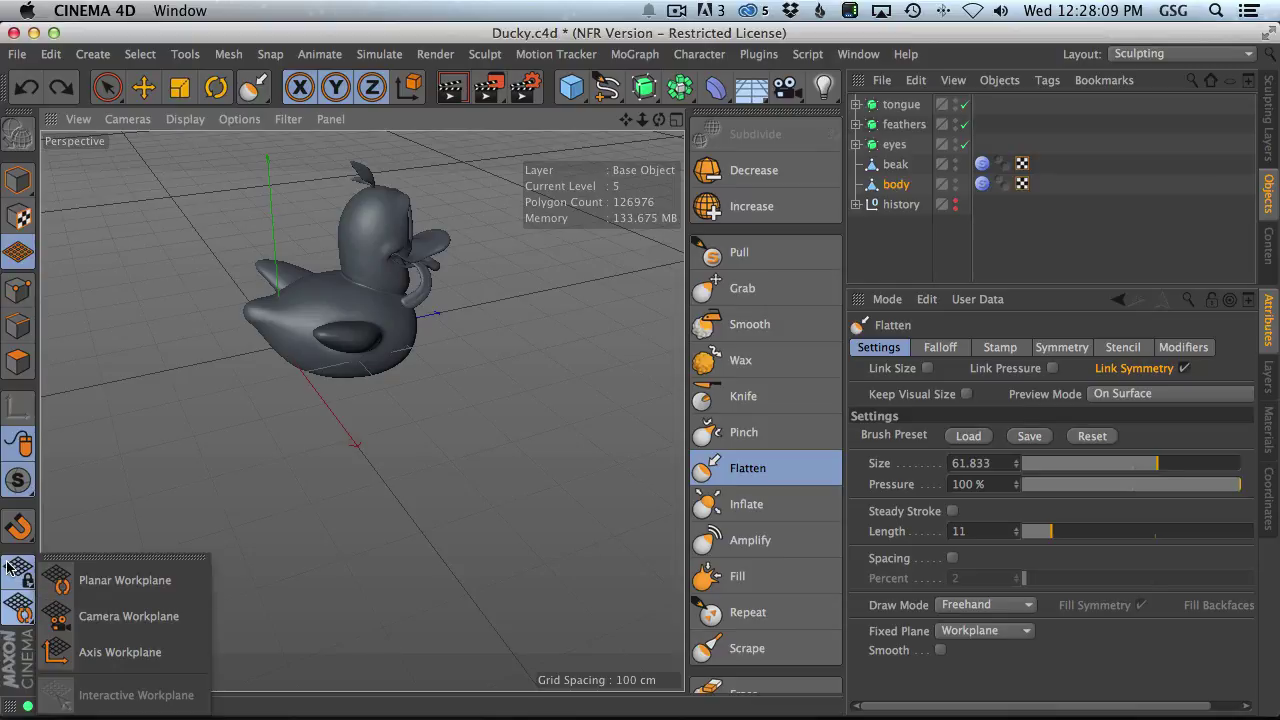
left_click(19, 568)
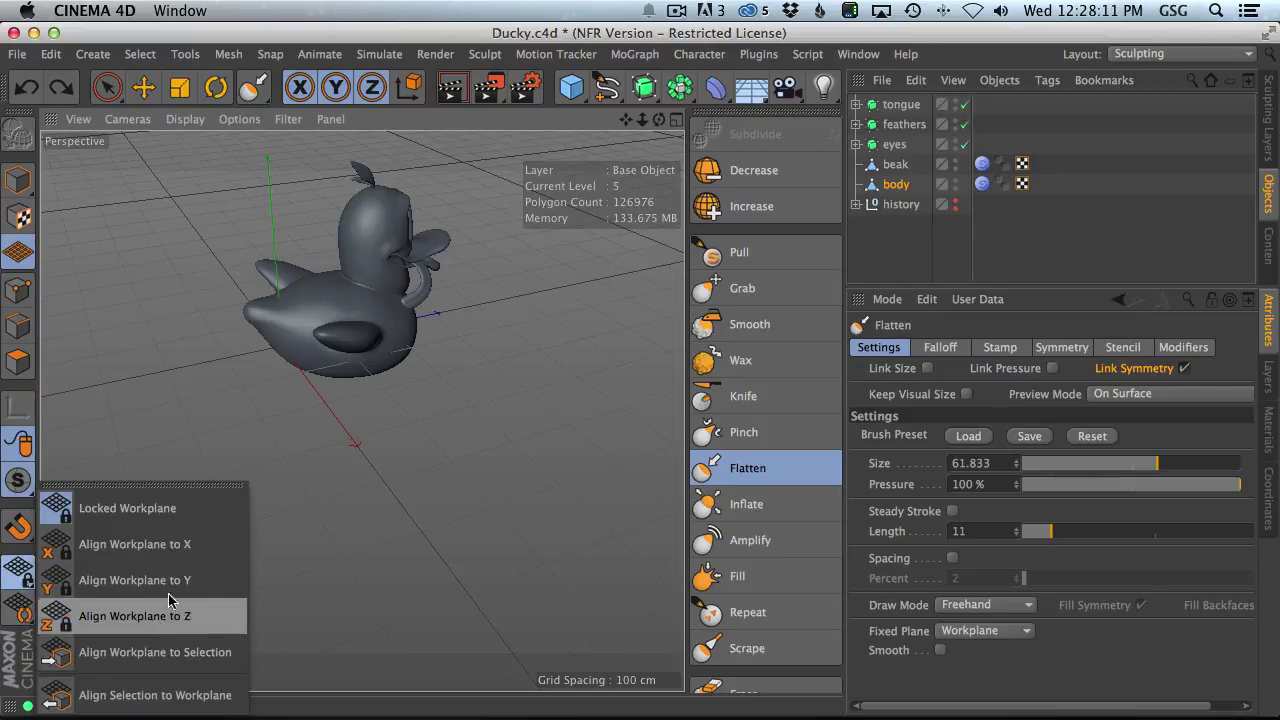
left_click(168, 508)
- Move the workplane down to the base of the duck's body, working in the Right view
left_click_drag(422, 361, 156, 284, "alt")
left_click(143, 87)
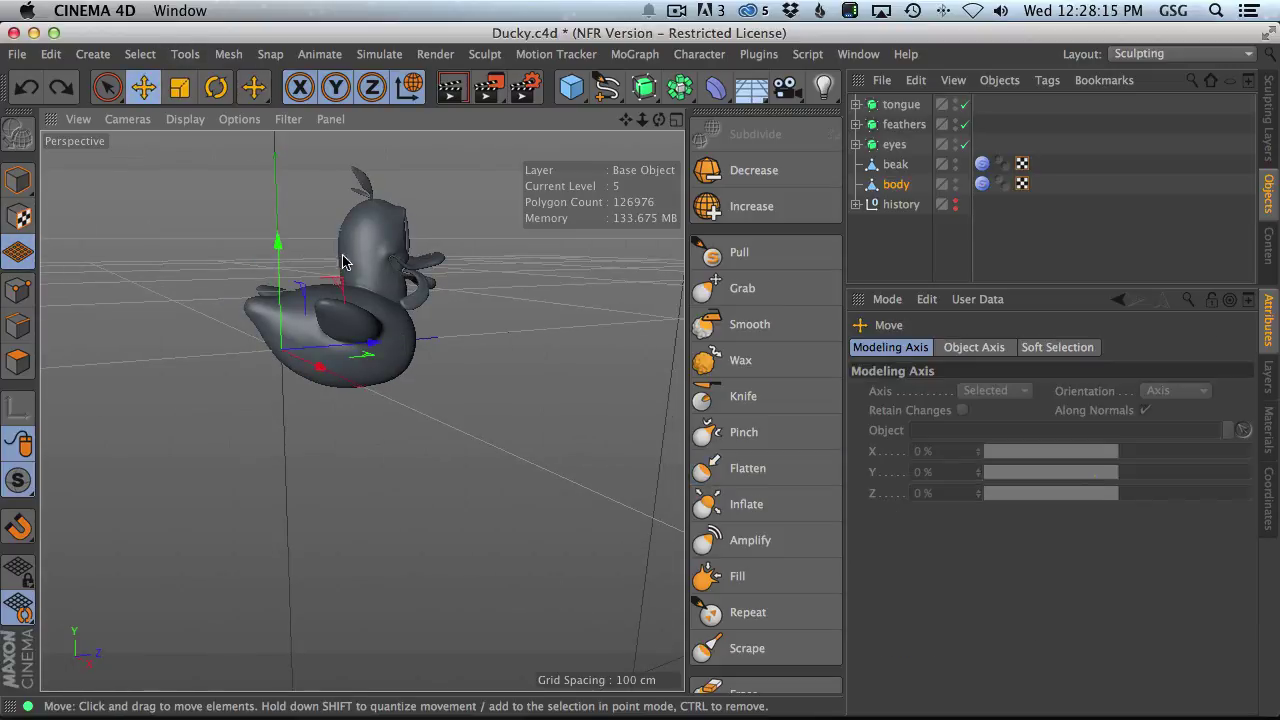
left_click_drag(330, 360, 277, 323, "alt")
middle_click(277, 323)
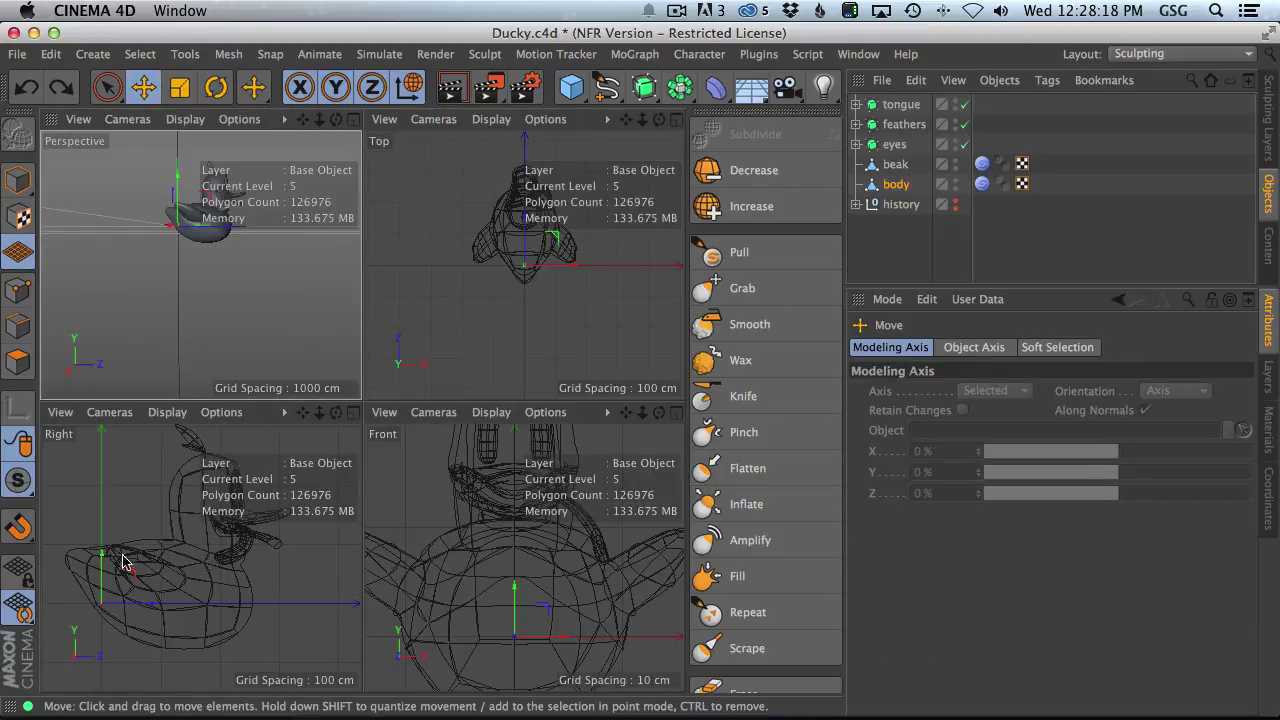
left_click_drag(100, 557, 109, 588)
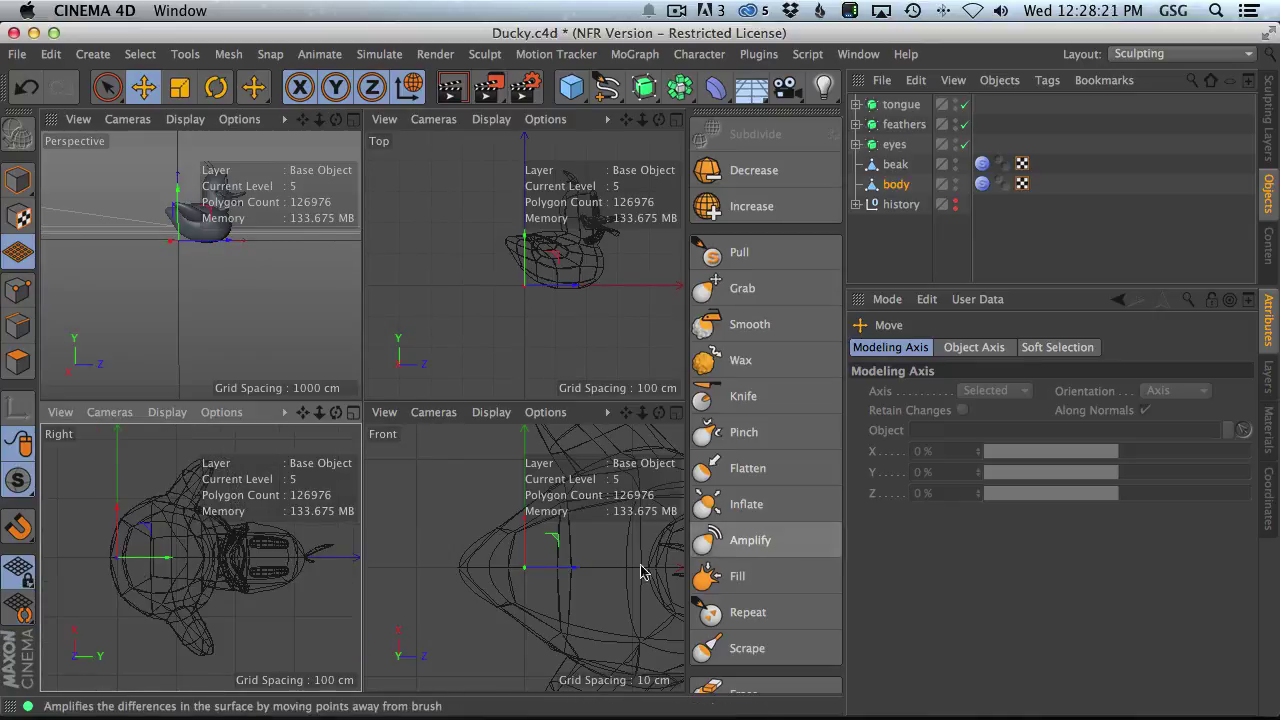
middle_click(197, 261)
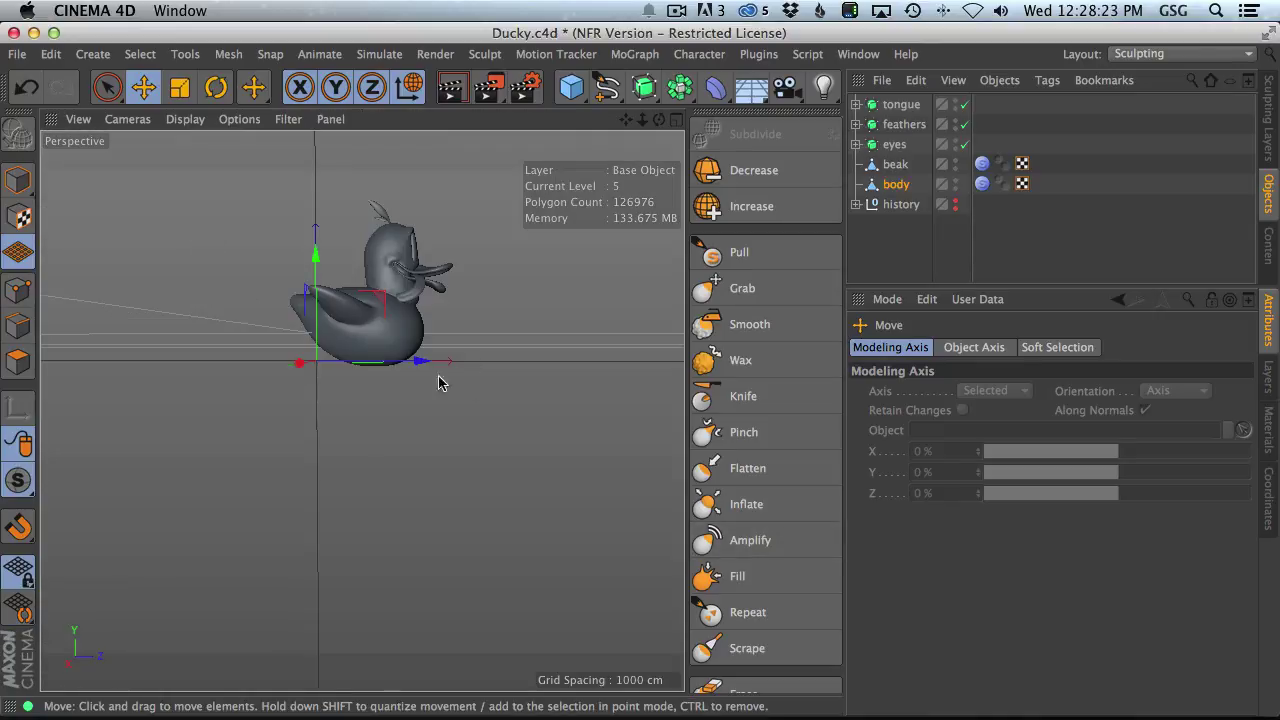
- Rotate the workplane so it lies horizontally under the duck
left_click_drag(443, 384, 410, 445, "alt")
left_click(216, 88)
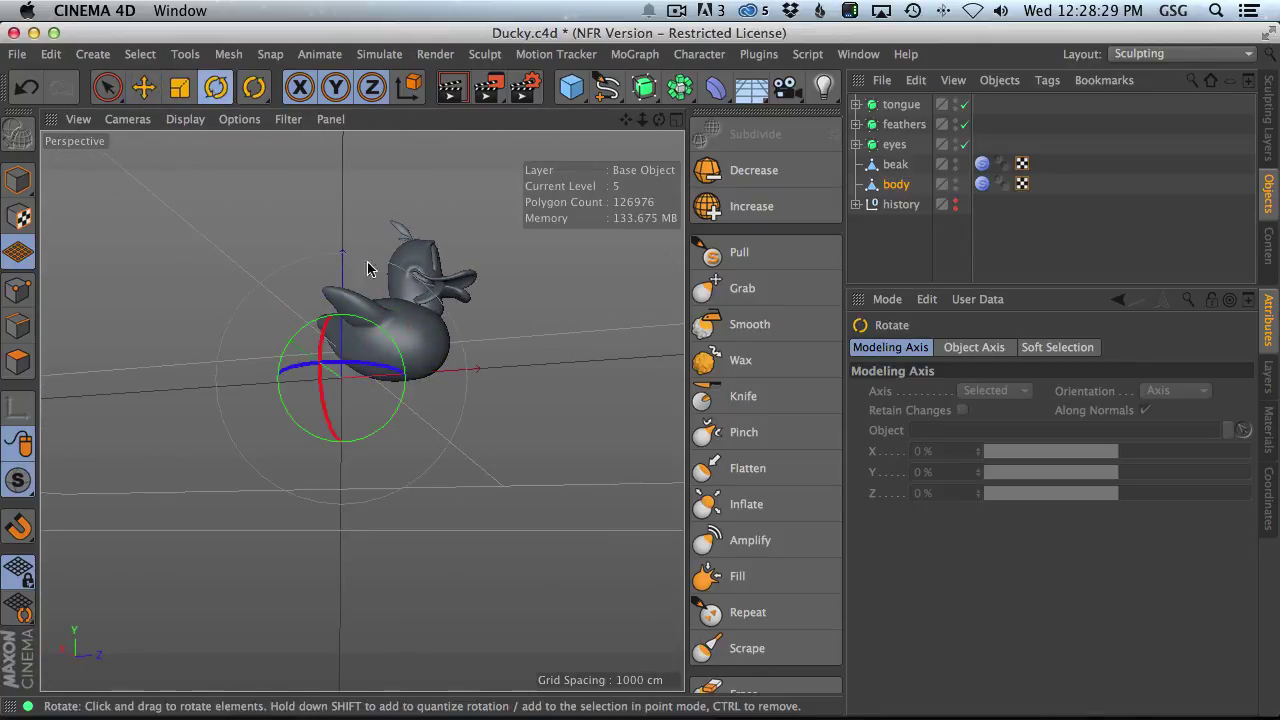
left_click_drag(325, 355, 353, 290)
left_click_drag(429, 351, 666, 329, "alt")
scroll(390, 367, "up", 3)
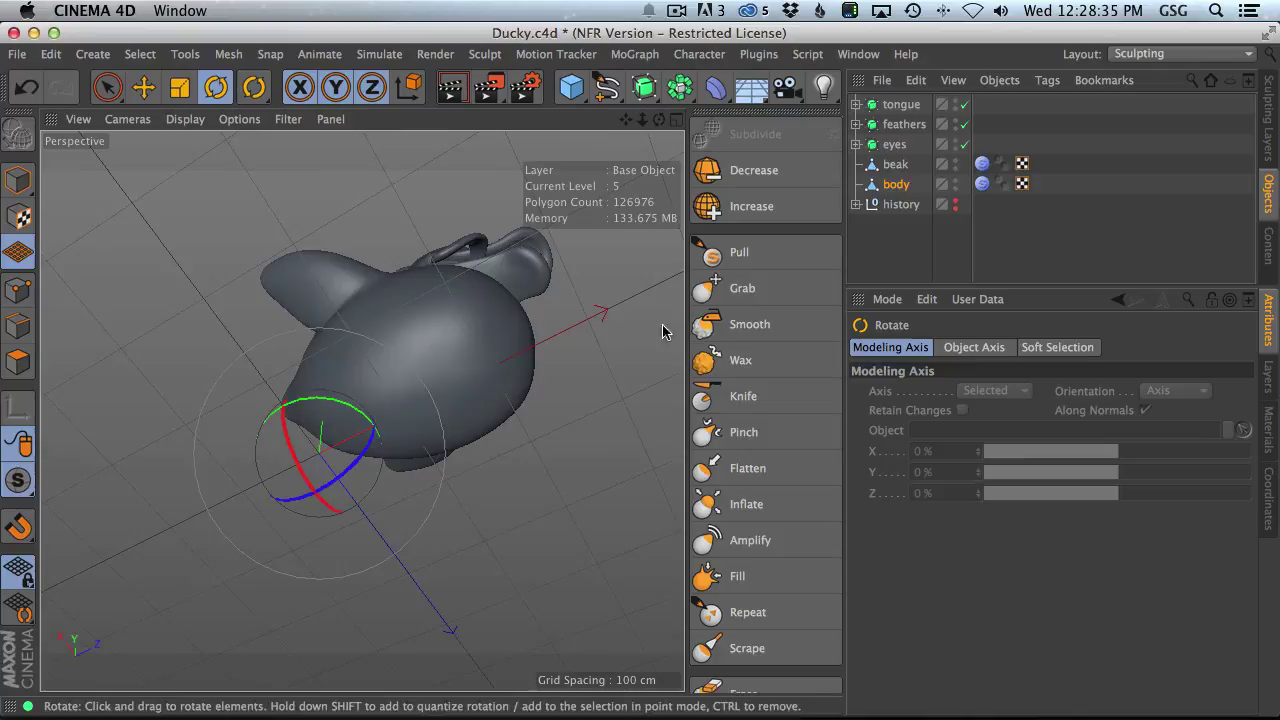
- In model mode, flatten the body's underside against the workplane, undoing the first wide flattening and keeping only a small oval base
left_click(749, 462)
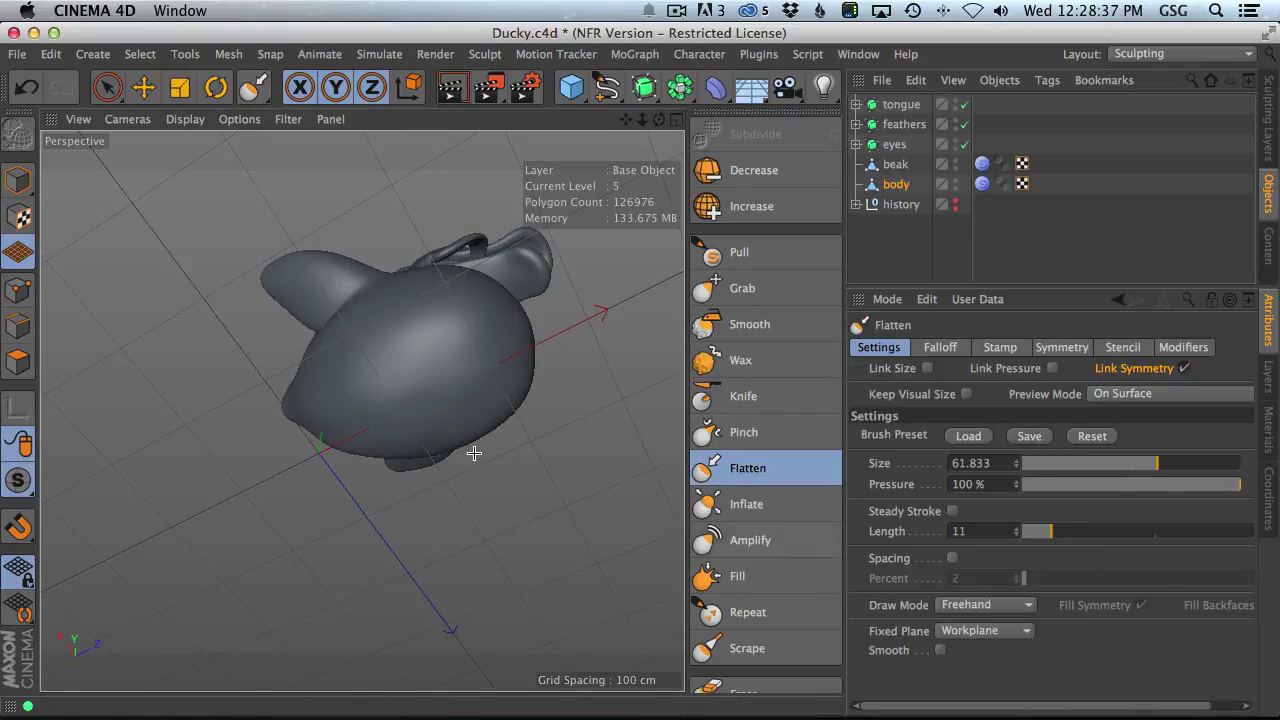
left_click_drag(474, 453, 419, 343, "alt")
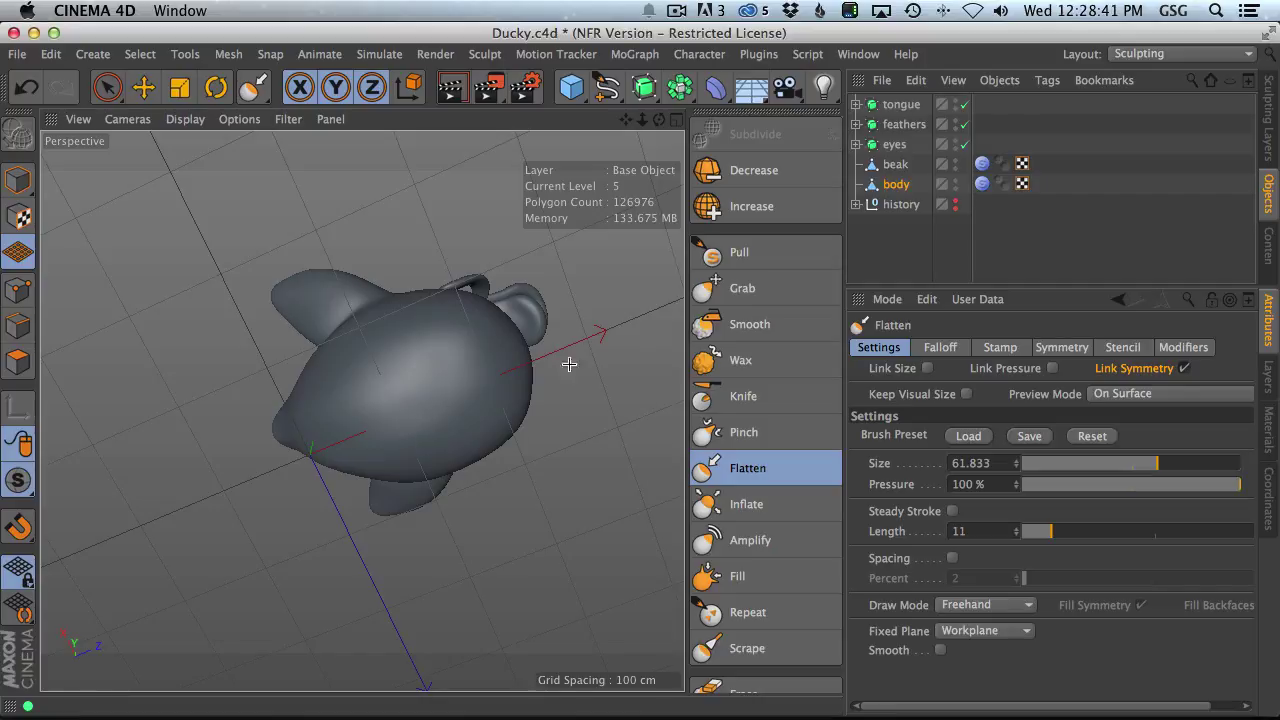
left_click(27, 179)
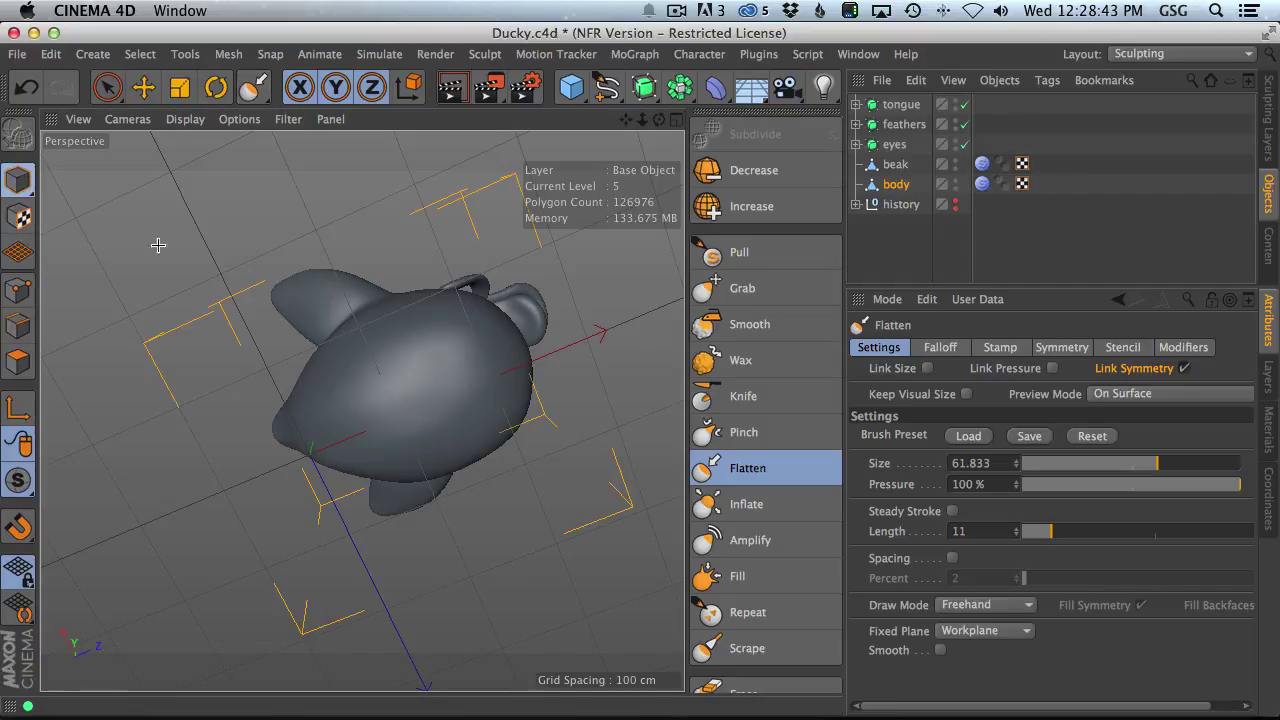
mouse_move(401, 423)
left_mouse_down()
mouse_move(374, 443)
mouse_move(470, 400)
mouse_move(330, 420)
mouse_move(274, 397)
mouse_move(365, 484)
left_mouse_up()
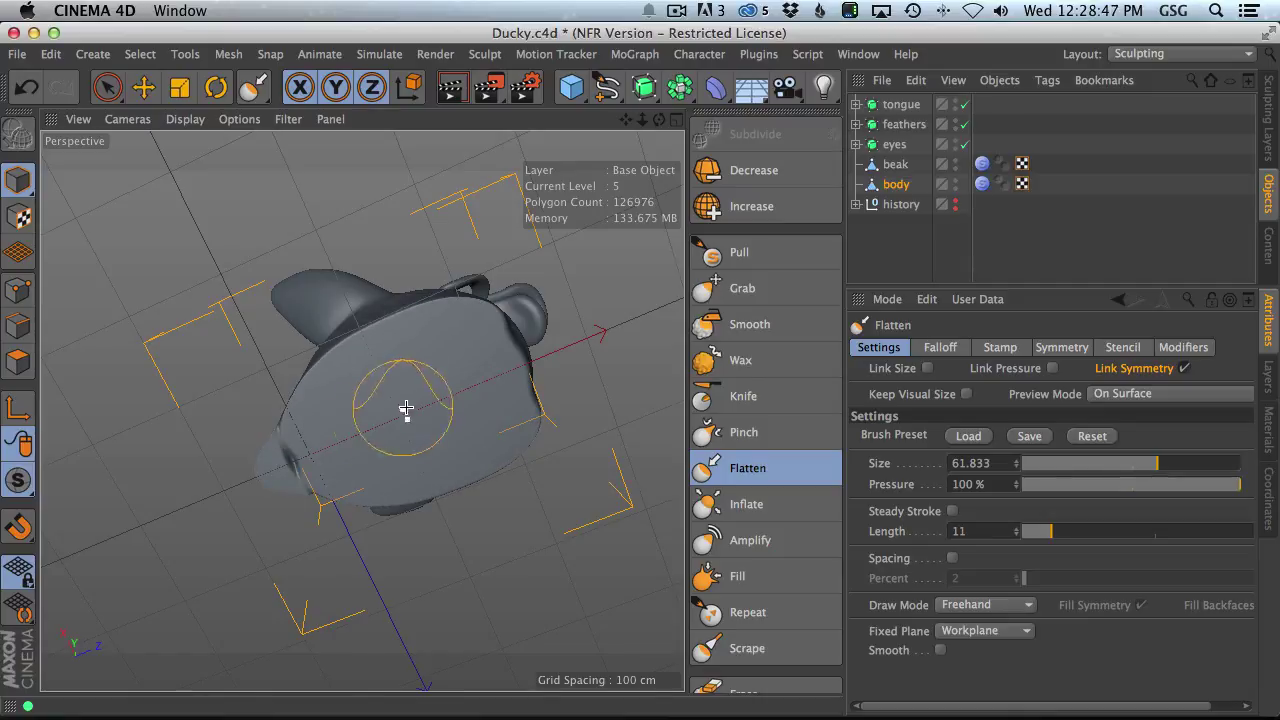
left_click_drag(406, 408, 477, 545, "alt")
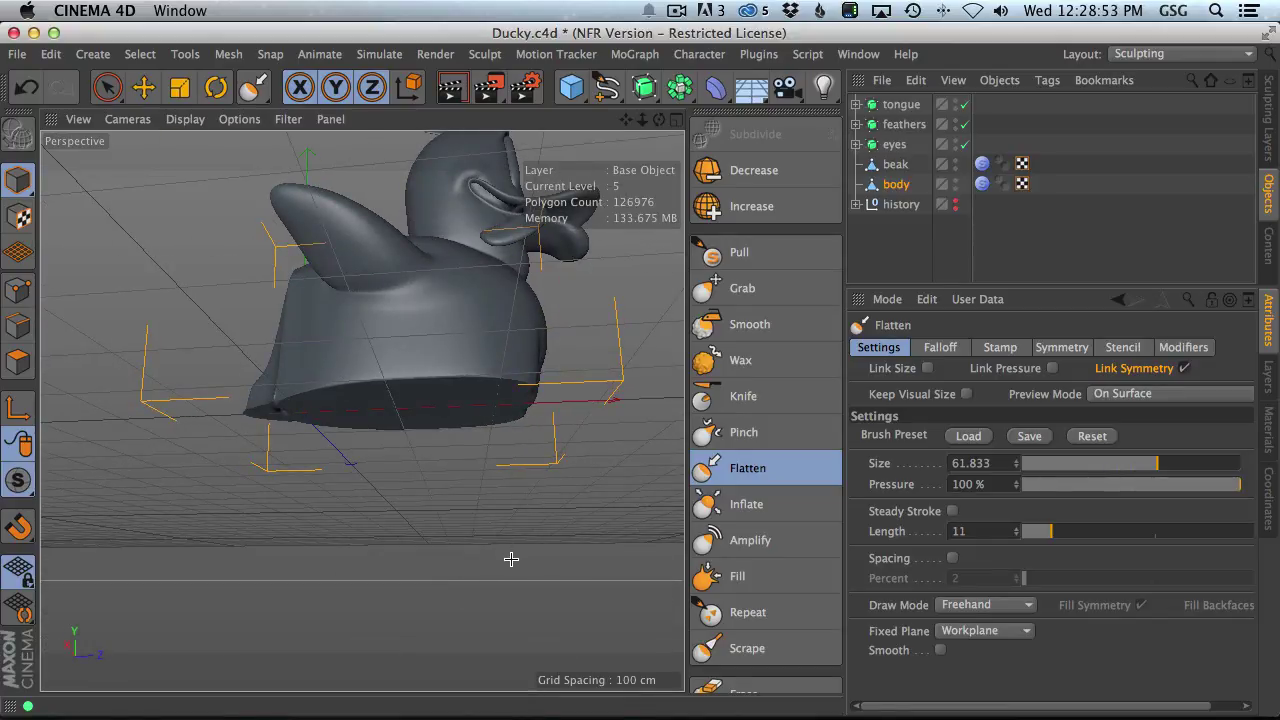
key("ctrl+z")
mouse_move(471, 371)
left_mouse_down("alt")
mouse_move(491, 374)
mouse_move(462, 446)
left_mouse_up("alt")
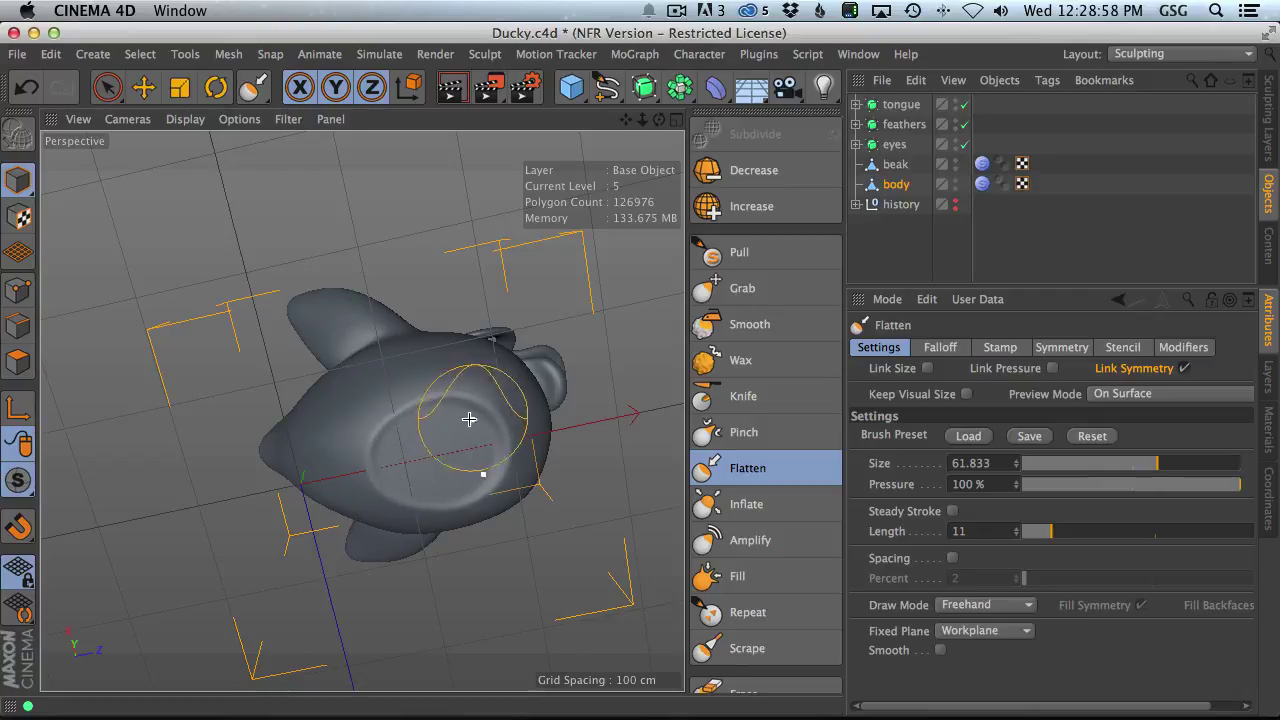
mouse_move(469, 419)
left_mouse_down("alt")
mouse_move(534, 631)
mouse_move(449, 514)
mouse_move(490, 410)
left_mouse_up("alt")
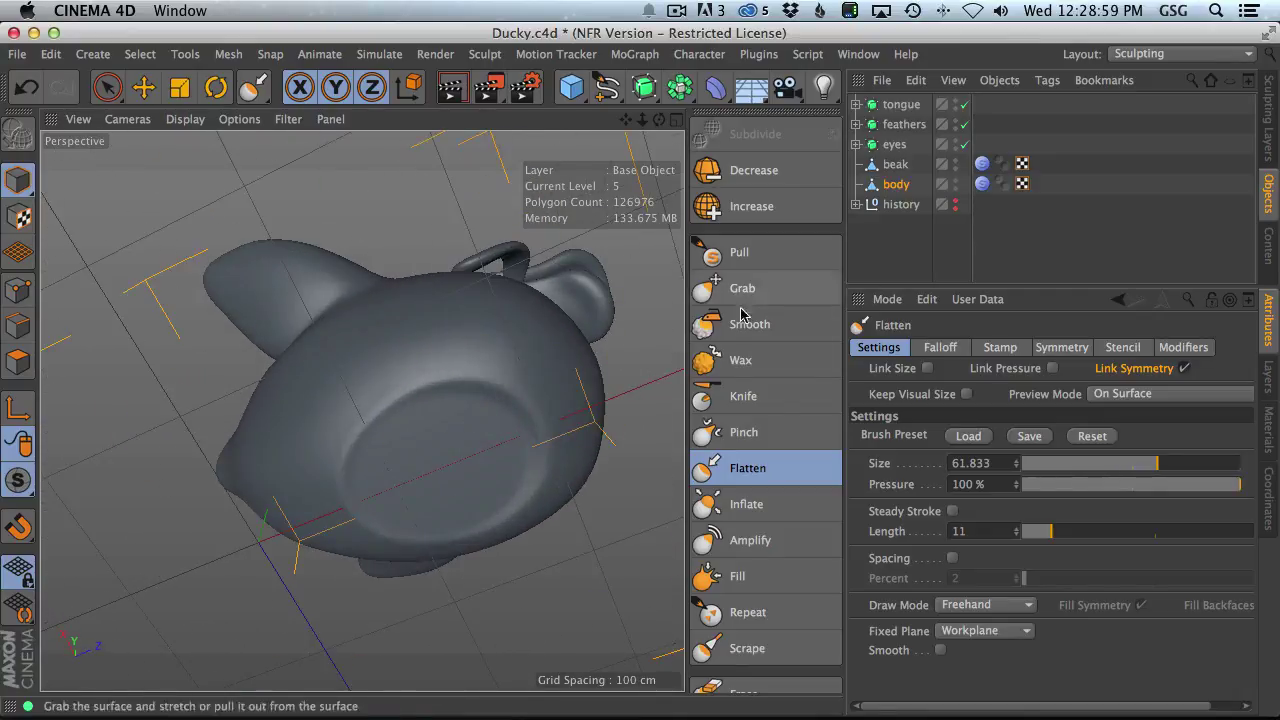
- Smooth the rim of the flattened base with the Smooth brush at size 26.417 and 94.7% pressure
left_click(744, 322)
middle_click_drag(404, 413, 287, 463)
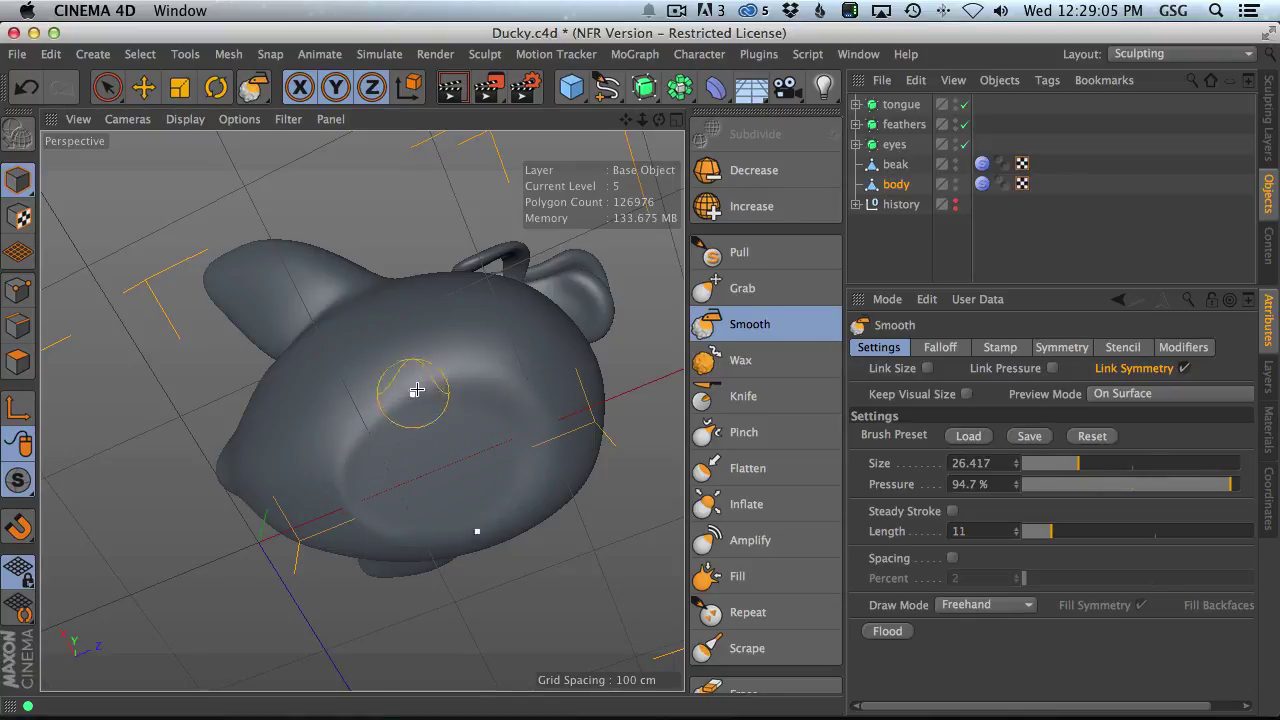
mouse_move(454, 385)
left_mouse_down("alt")
mouse_move(523, 534)
mouse_move(534, 600)
mouse_move(420, 486)
mouse_move(340, 369)
mouse_move(486, 400)
mouse_move(363, 414)
mouse_move(486, 394)
mouse_move(489, 317)
mouse_move(523, 306)
mouse_move(373, 356)
left_mouse_up("alt")
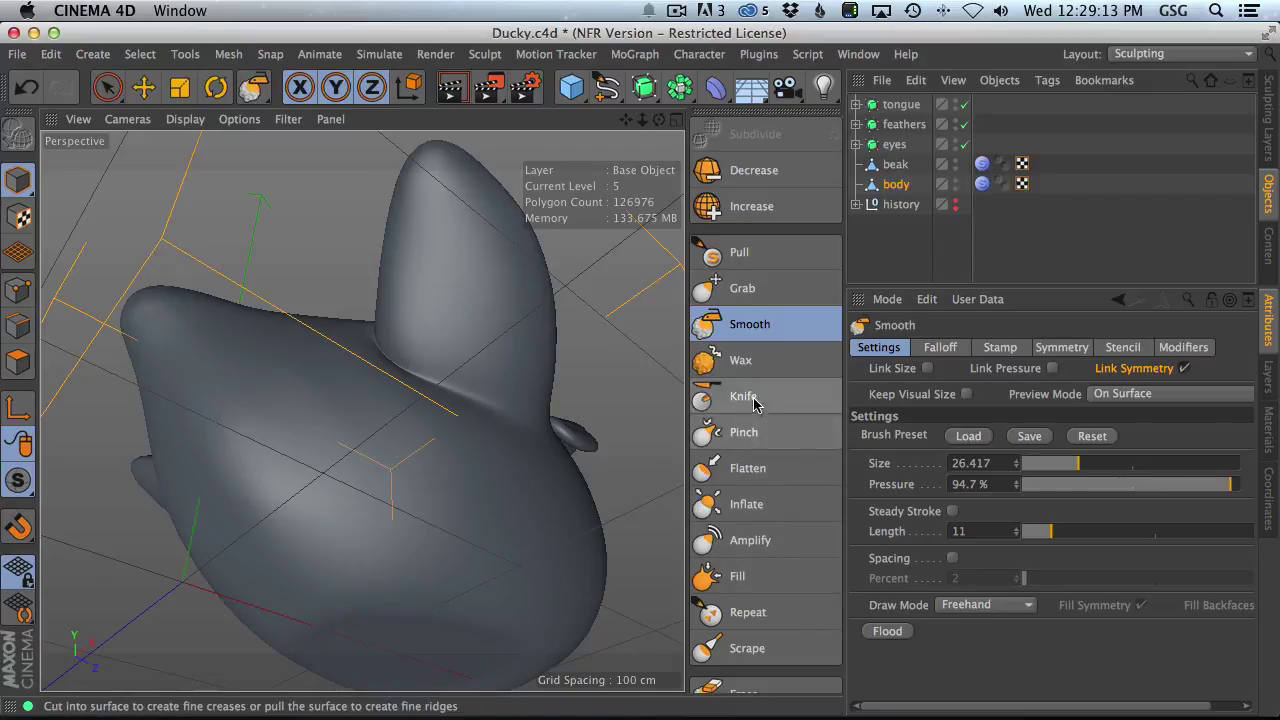
- Carve rows of wavy feather grooves across the wing with the Knife brush at size 14.238 and 20% pressure
left_click(740, 396)
mouse_move(483, 320)
left_mouse_down("alt")
mouse_move(389, 306)
mouse_move(389, 322)
left_mouse_up("alt")
left_click_drag(487, 365, 462, 338, "alt")
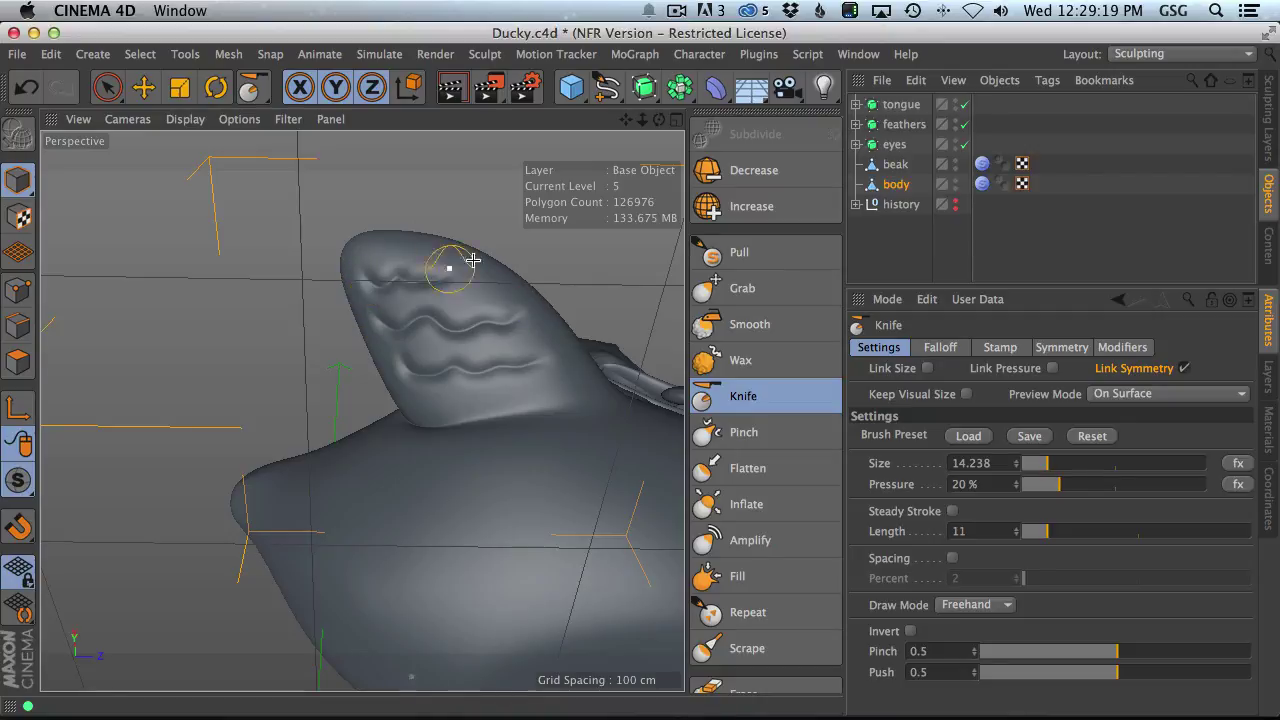
mouse_move(506, 363)
left_mouse_down("alt")
mouse_move(460, 383)
mouse_move(529, 511)
mouse_move(643, 551)
mouse_move(517, 377)
mouse_move(422, 336)
left_mouse_up("alt")
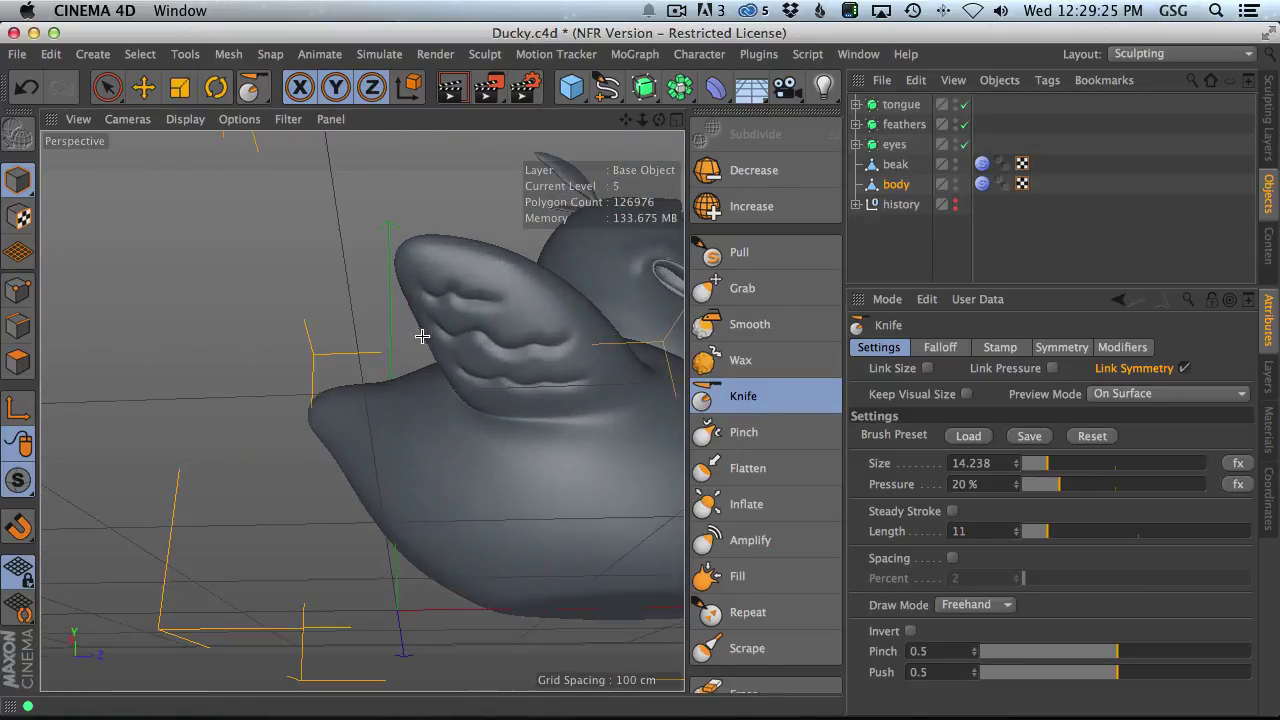
- Deepen the wing's feather grooves with the Knife brush at size 32.839 and 27% pressure
middle_click_drag(522, 333, 525, 333)
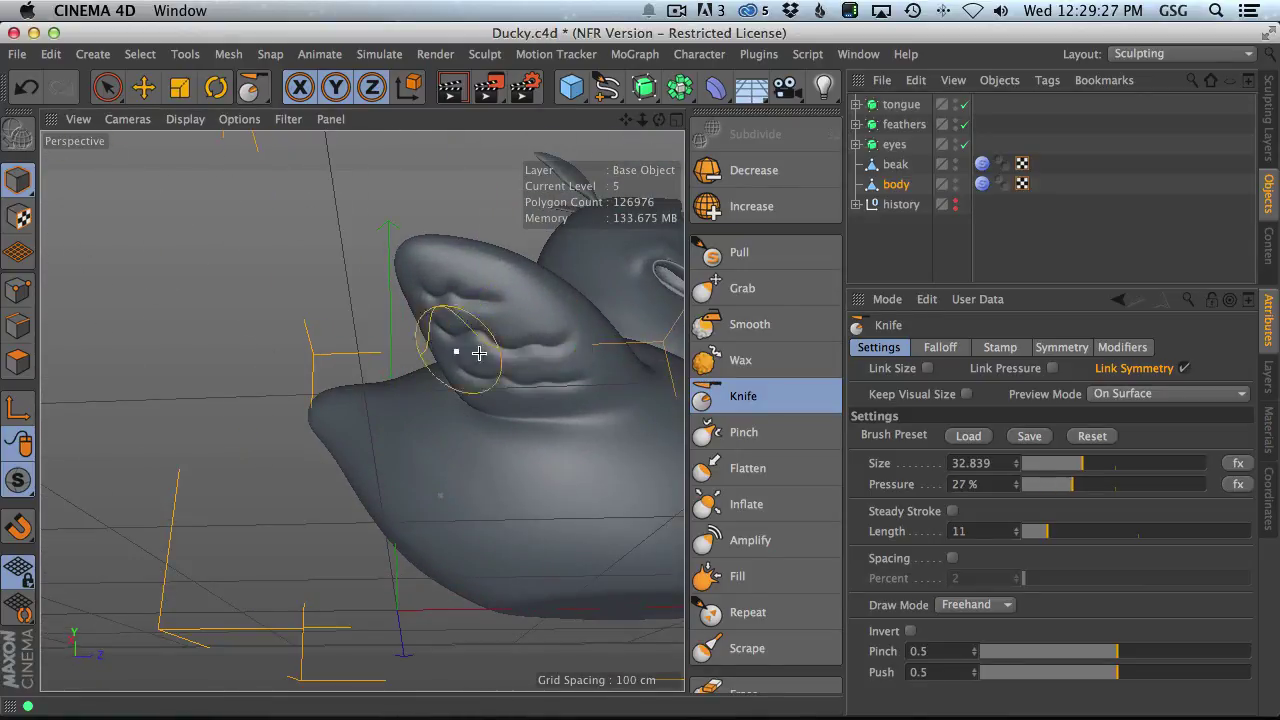
mouse_move(540, 388)
left_mouse_down("alt")
mouse_move(580, 383)
mouse_move(360, 423)
mouse_move(286, 514)
mouse_move(263, 584)
mouse_move(609, 351)
mouse_move(424, 358)
left_mouse_up("alt")
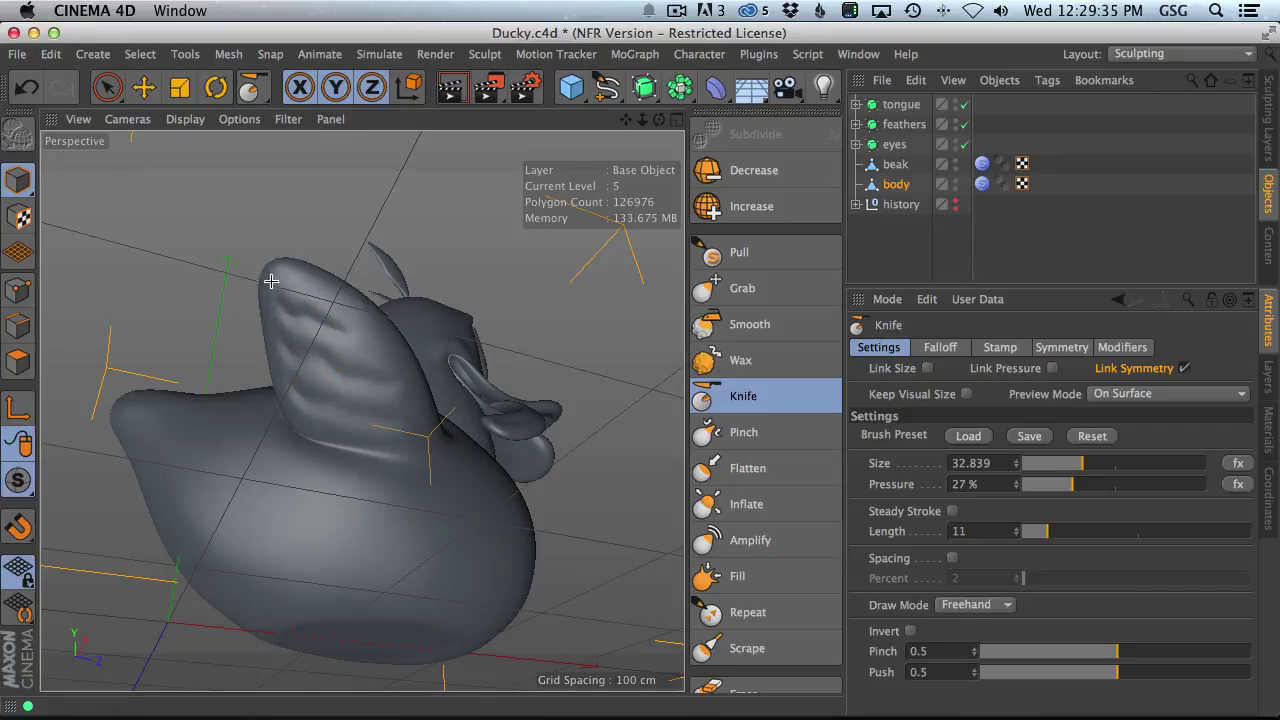
left_click_drag(311, 397, 356, 455, "alt")
left_click_drag(426, 254, 375, 445, "alt")
- Reduce the Knife brush to size 21.093 and 8.1% pressure while working around the back of the wing
left_click(740, 360)
left_click(743, 396)
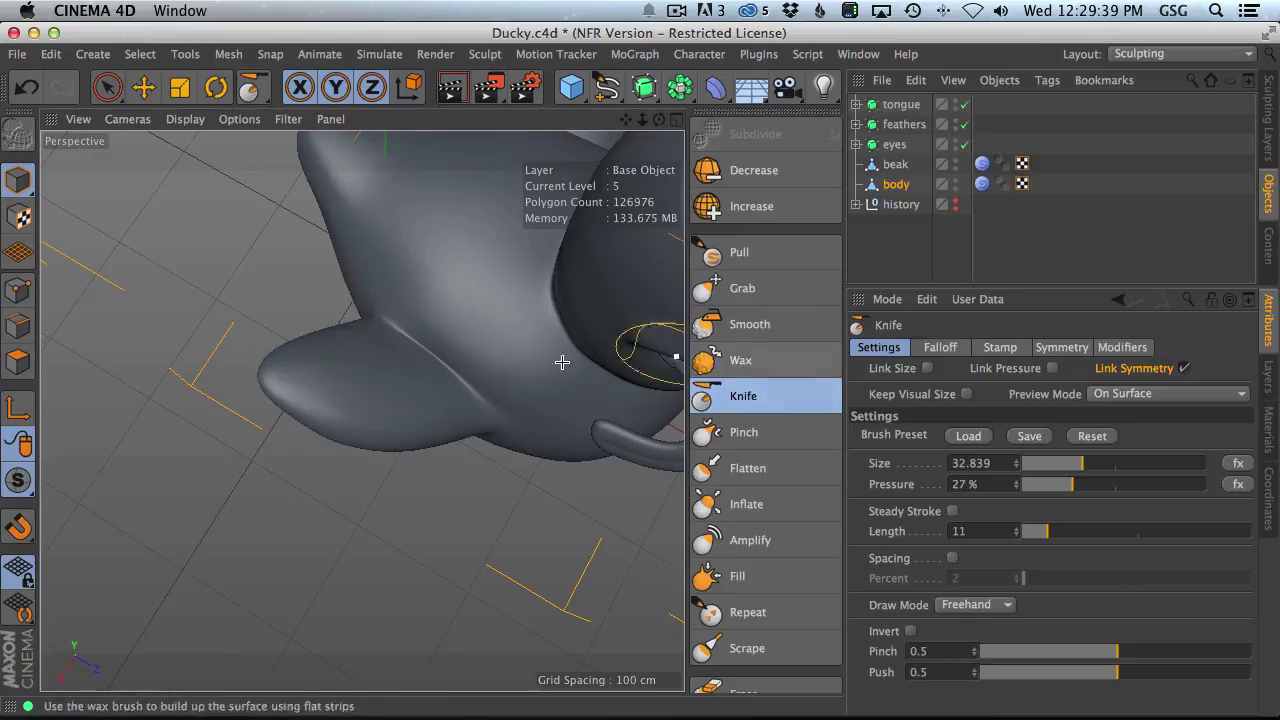
mouse_move(560, 363)
left_mouse_down("alt")
mouse_move(361, 396)
mouse_move(325, 355)
left_mouse_up("alt")
middle_click_drag(323, 347, 329, 356)
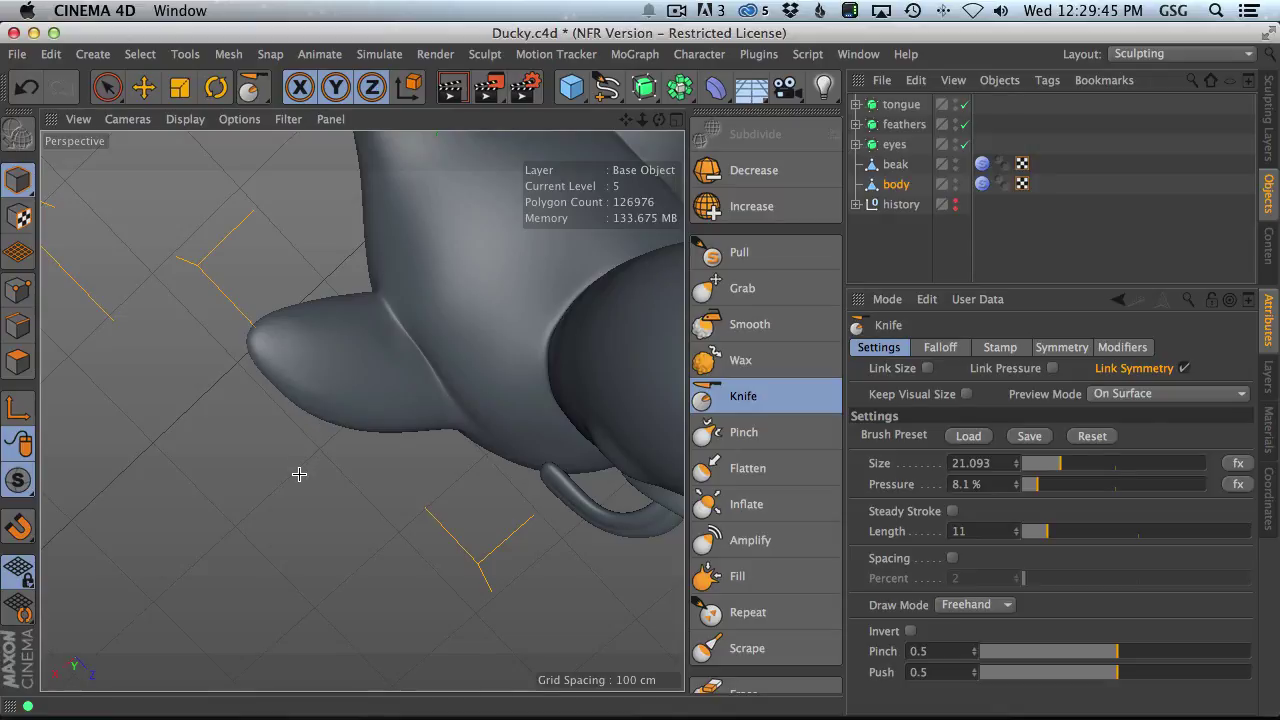
left_click_drag(365, 326, 470, 295, "alt")
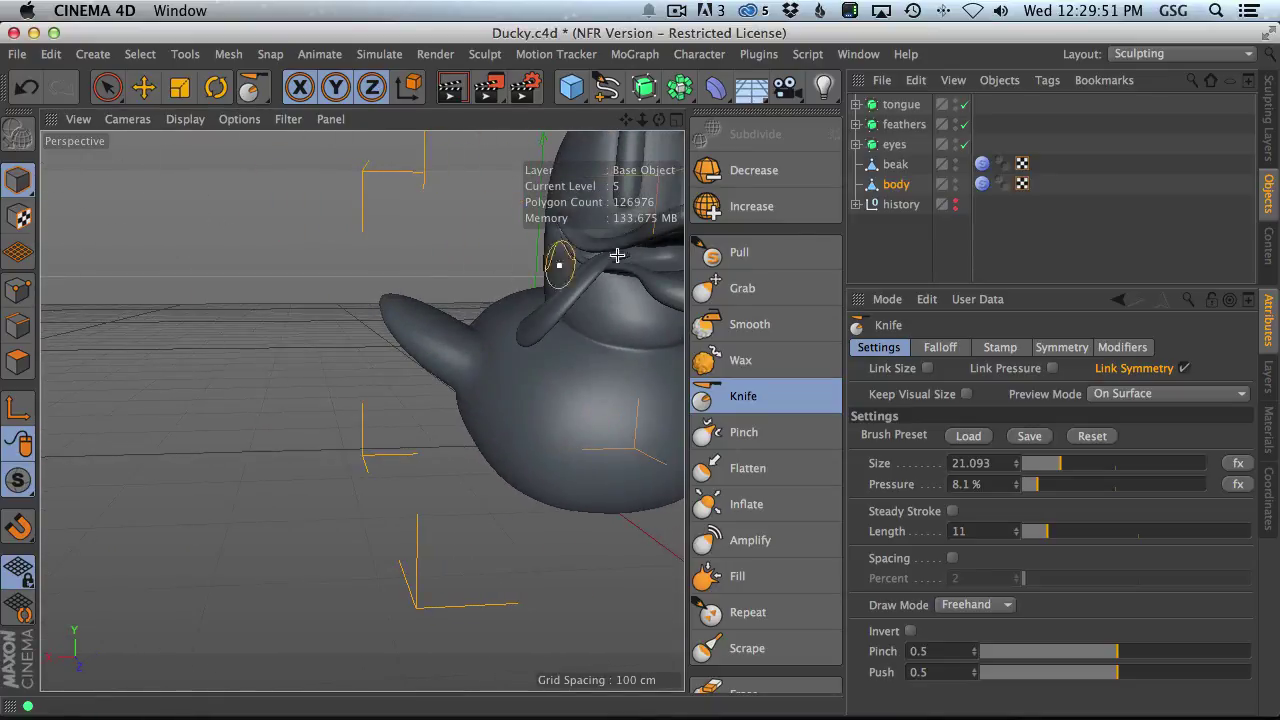
- Lower the body's sculpt subdivision to level 1
left_click(943, 175)
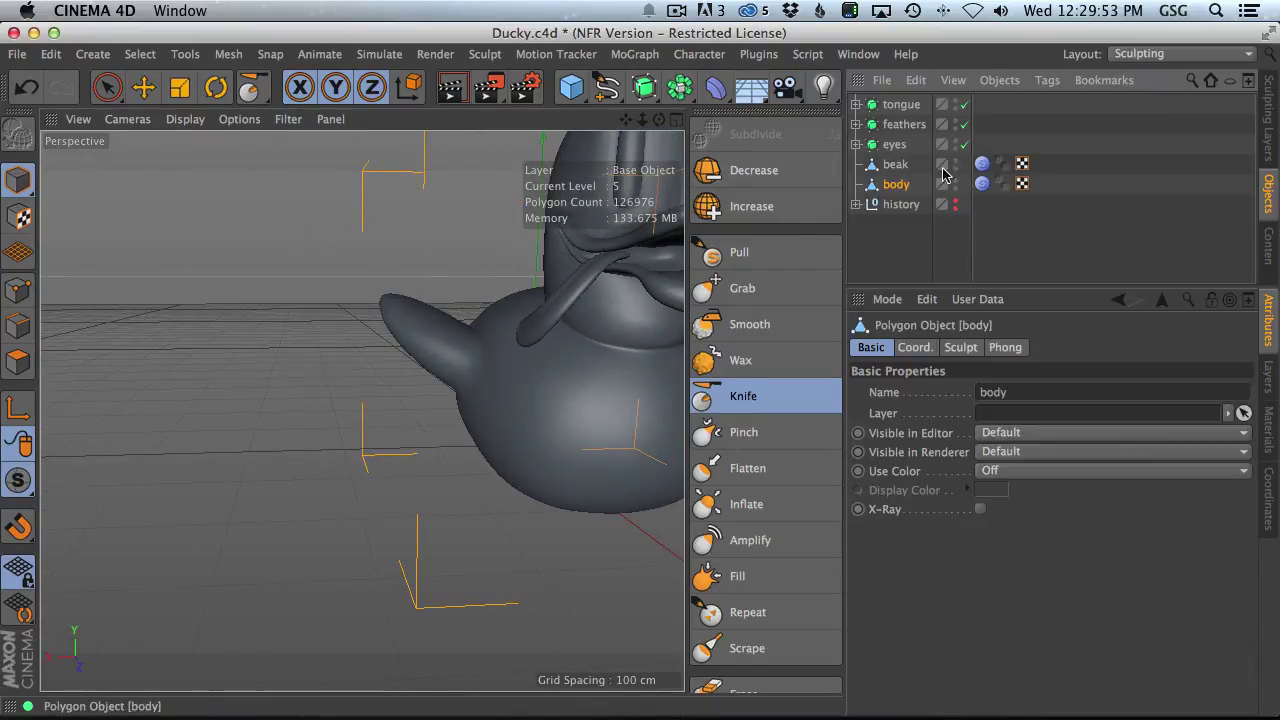
left_click(744, 170)
left_click(744, 170)
left_click(744, 170)
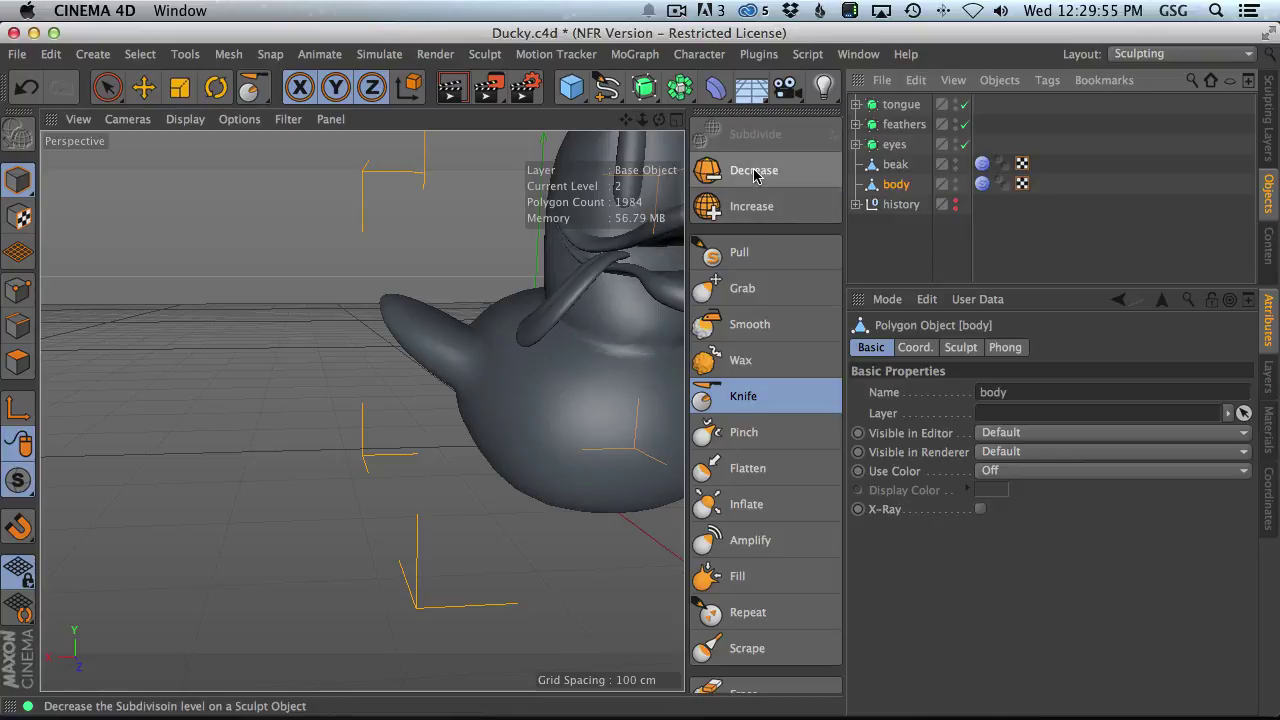
left_click(724, 170)
- Pull the duck's wing tips outward with the Grab brush reduced to size 162.845
left_click_drag(580, 346, 534, 304, "alt")
left_click(748, 290)
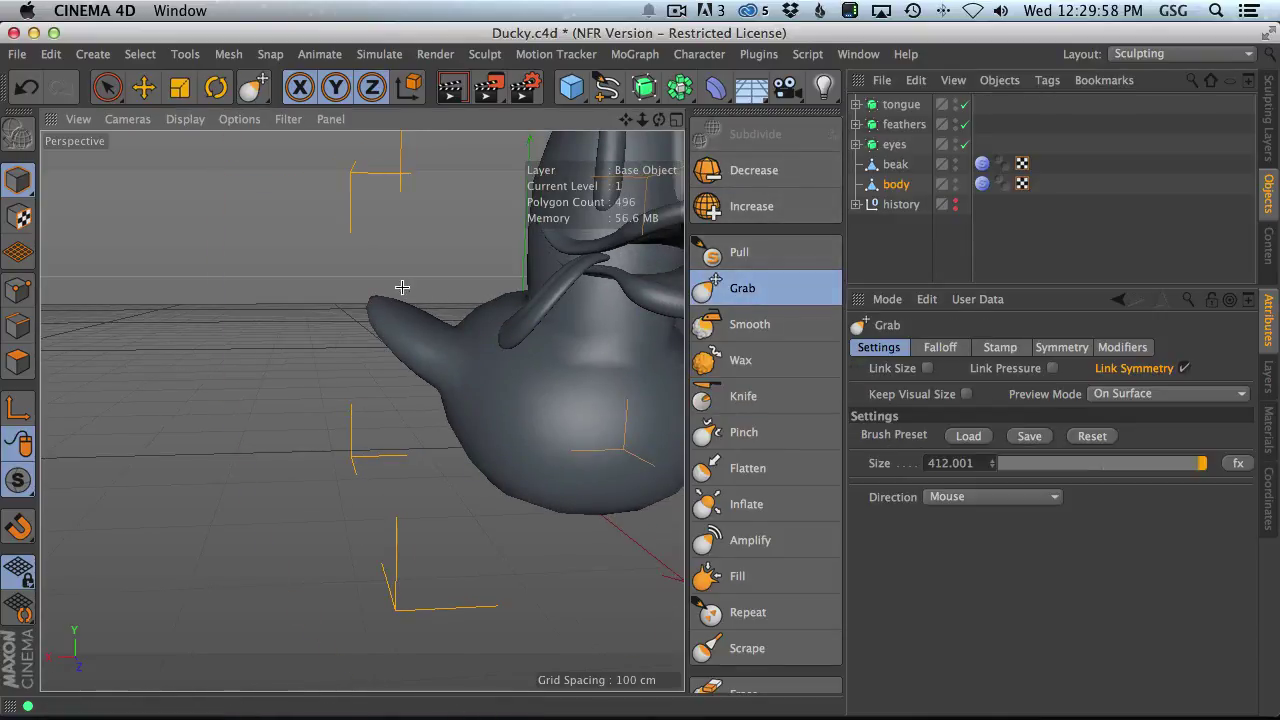
middle_click_drag(400, 286, 226, 391)
middle_click(338, 330)
middle_click(338, 330)
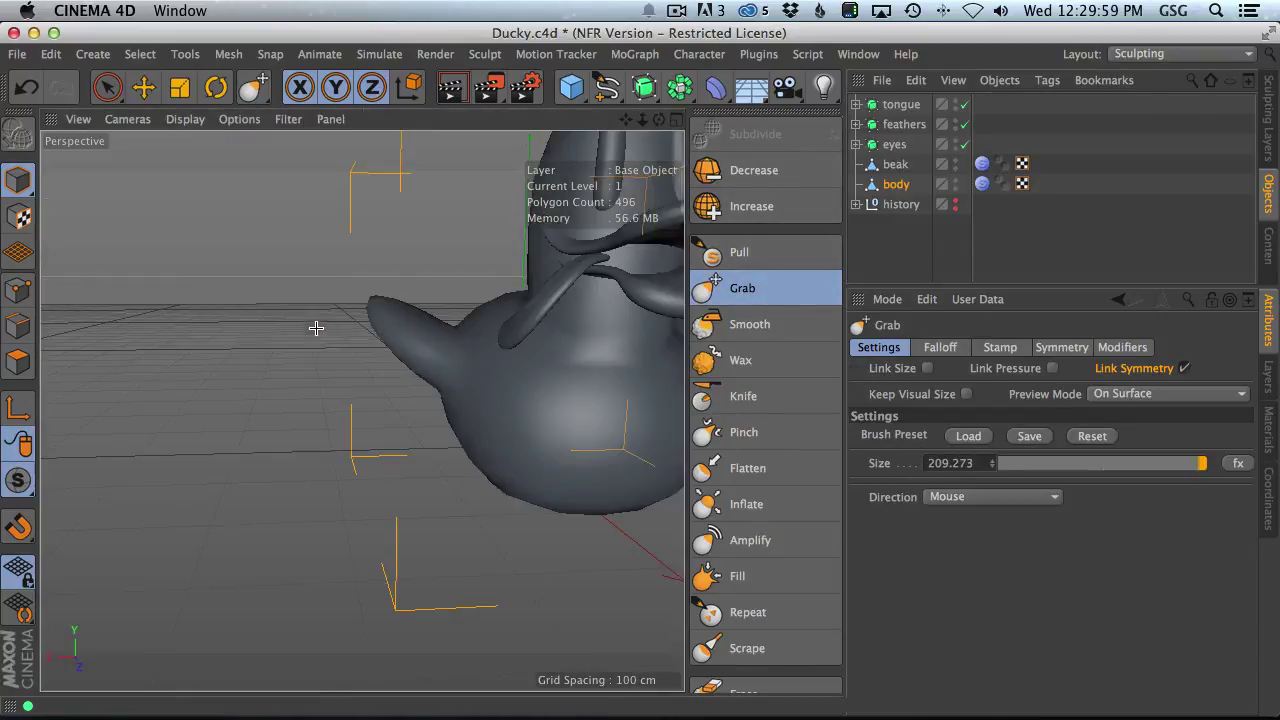
middle_click_drag(390, 296, 293, 346)
mouse_move(447, 299)
left_mouse_down("alt")
mouse_move(457, 306)
mouse_move(435, 280)
left_mouse_up("alt")
mouse_move(375, 288)
left_mouse_down()
mouse_move(395, 280)
mouse_move(423, 306)
mouse_move(414, 294)
mouse_move(451, 263)
left_mouse_up()
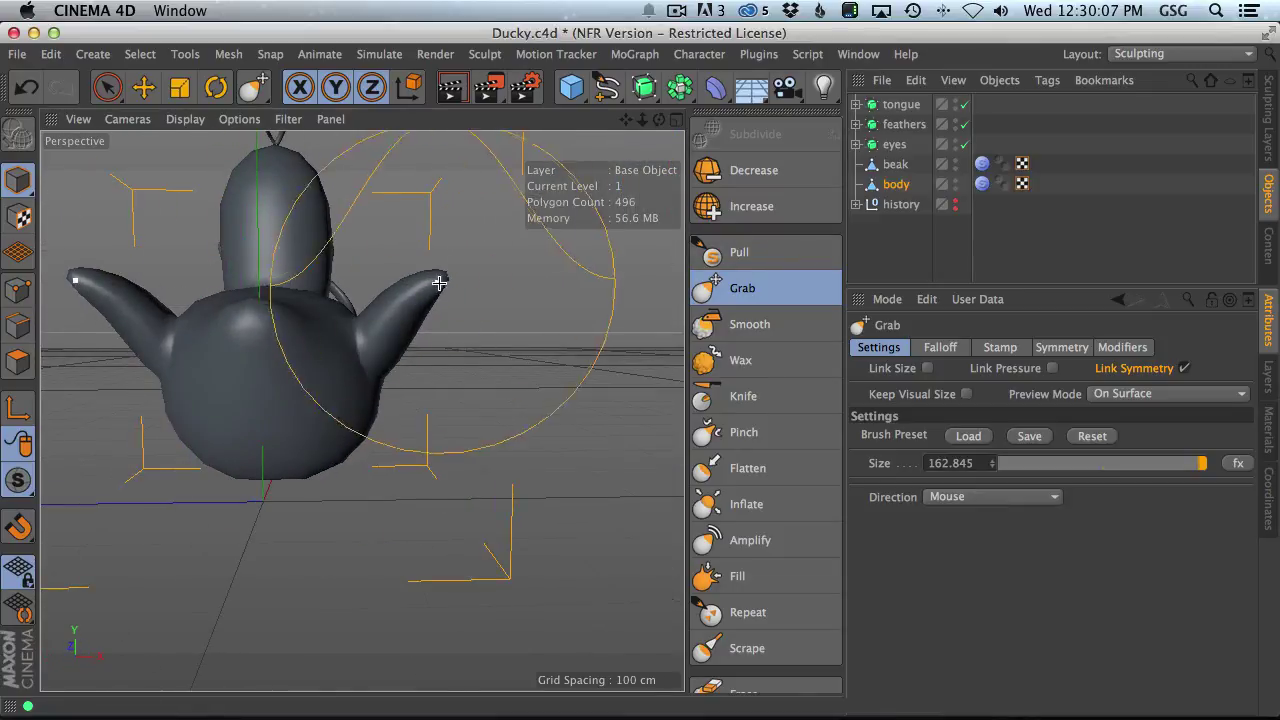
- Bend the wings upward and refine their curve with the Grab brush, starting at size 99.904
mouse_move(432, 267)
middle_mouse_down()
mouse_move(357, 297)
mouse_move(400, 297)
middle_mouse_up()
mouse_move(400, 297)
left_mouse_down()
mouse_move(432, 275)
mouse_move(428, 252)
mouse_move(395, 328)
left_mouse_up()
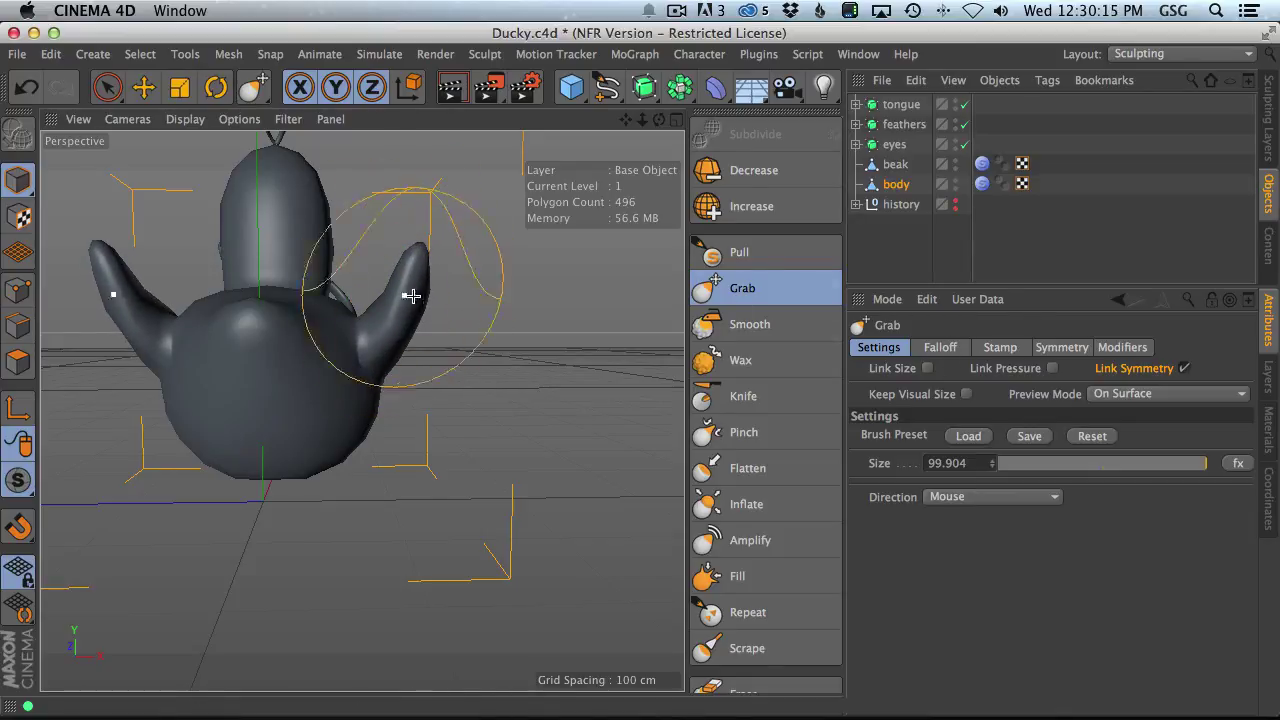
mouse_move(418, 307)
left_mouse_down("alt")
mouse_move(423, 292)
mouse_move(583, 300)
left_mouse_up("alt")
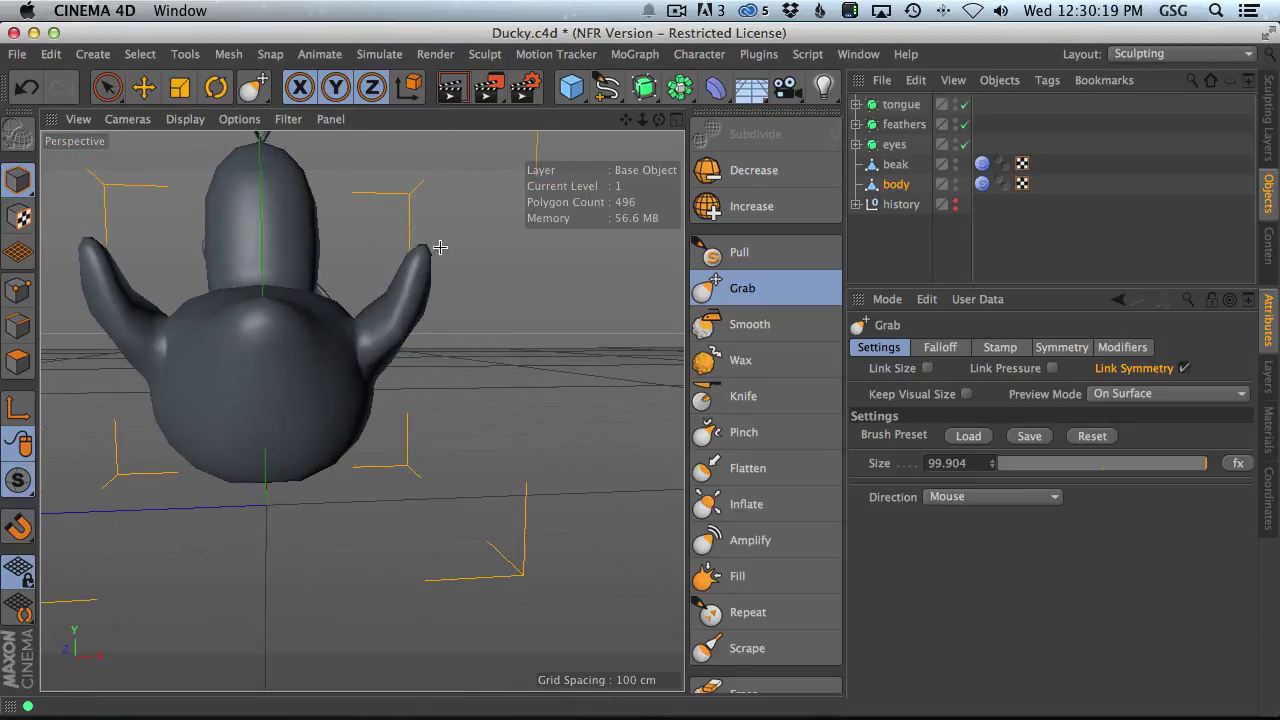
mouse_move(367, 257)
left_mouse_down("alt")
mouse_move(423, 294)
mouse_move(480, 277)
mouse_move(337, 171)
mouse_move(481, 225)
mouse_move(420, 223)
mouse_move(419, 244)
left_mouse_up("alt")
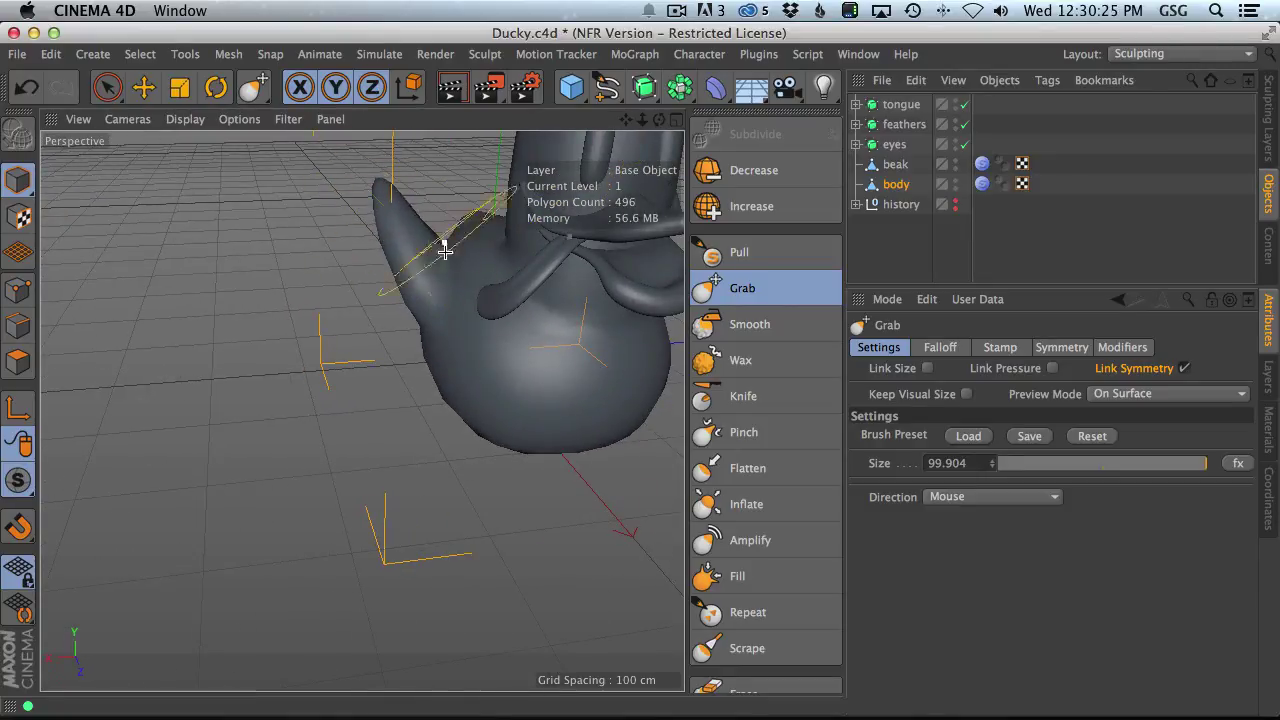
left_click_drag(486, 262, 415, 202, "alt")
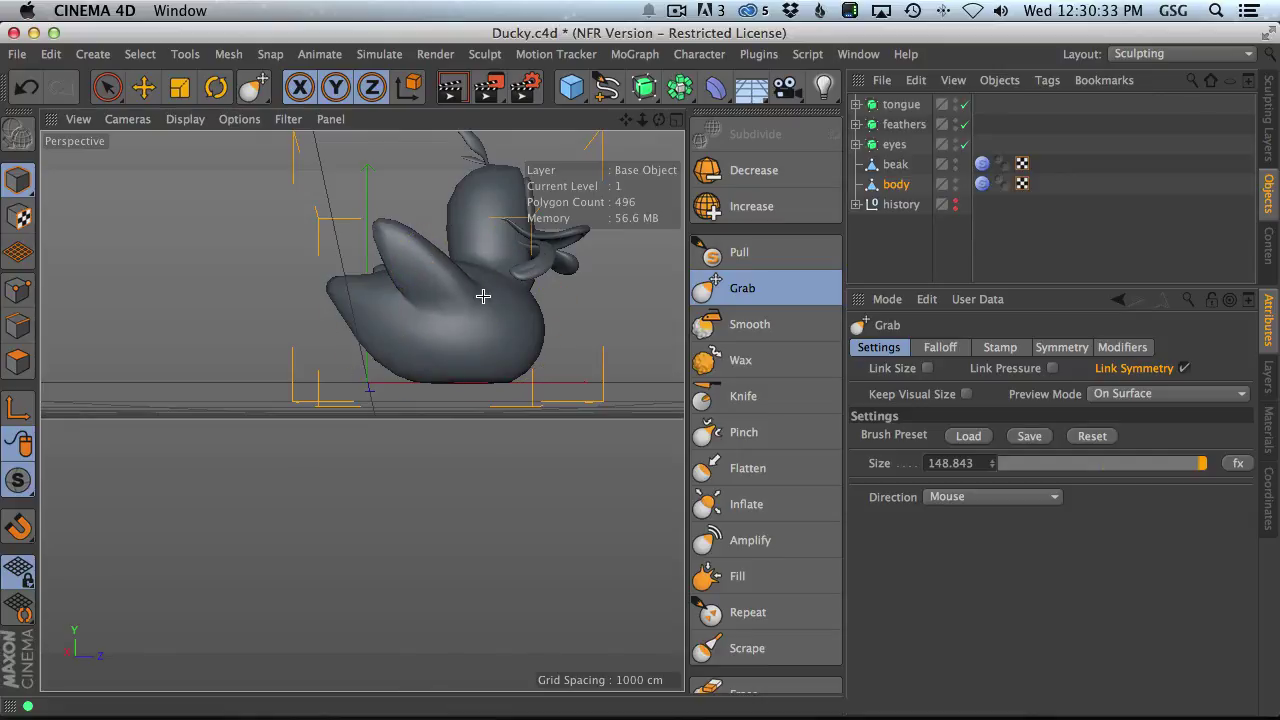
mouse_move(319, 284)
left_mouse_down()
mouse_move(509, 394)
mouse_move(300, 270)
left_mouse_up()
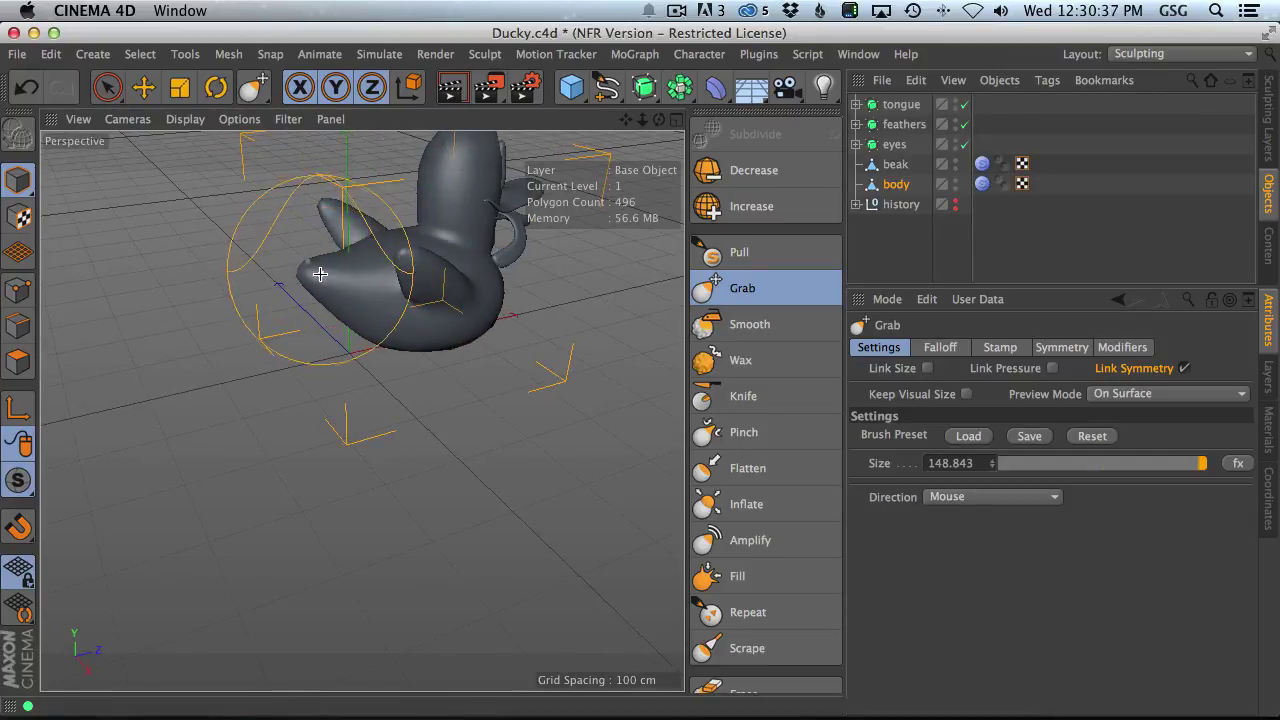
key("super+z")
left_click_drag(390, 285, 415, 305, "alt")
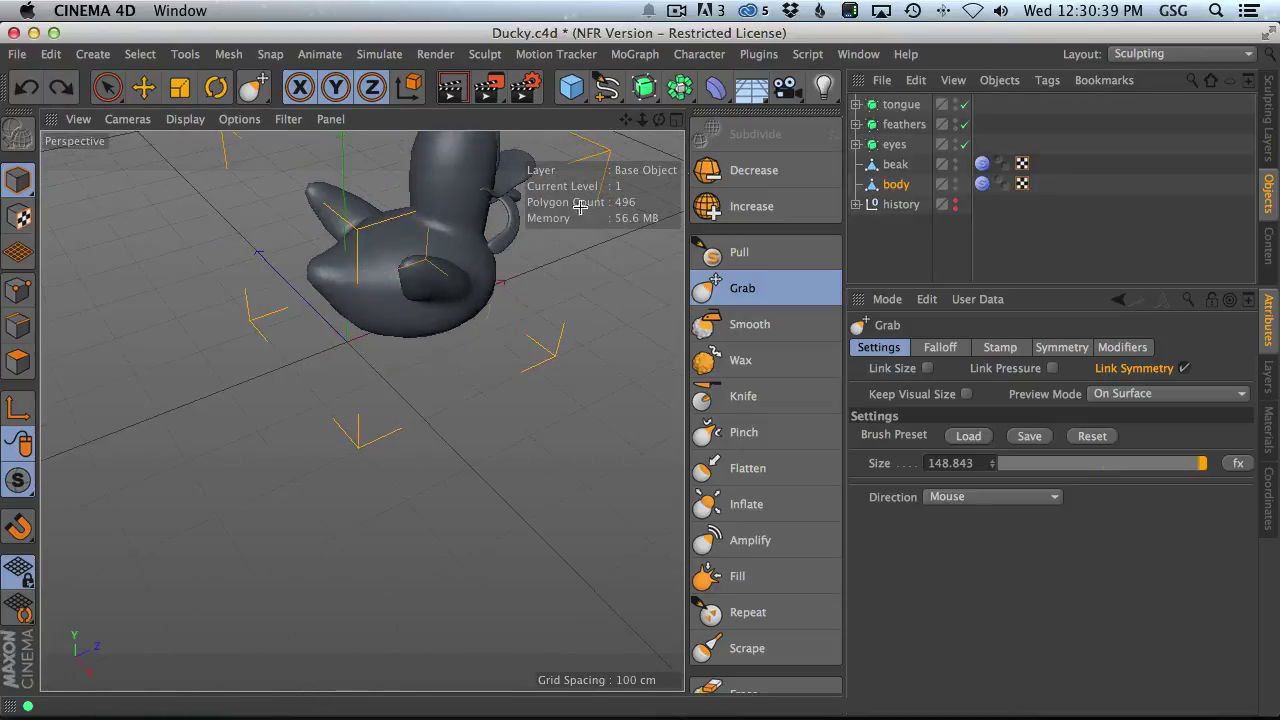
- Raise the body's sculpt subdivision back to level 5
left_click(714, 210)
left_click(740, 209)
left_click(748, 210)
left_click(760, 211)
mouse_move(545, 325)
left_mouse_down("alt")
mouse_move(364, 178)
mouse_move(428, 257)
mouse_move(380, 351)
mouse_move(471, 271)
mouse_move(312, 326)
mouse_move(491, 320)
mouse_move(329, 294)
mouse_move(586, 357)
mouse_move(533, 254)
mouse_move(491, 271)
mouse_move(491, 290)
left_mouse_up("alt")
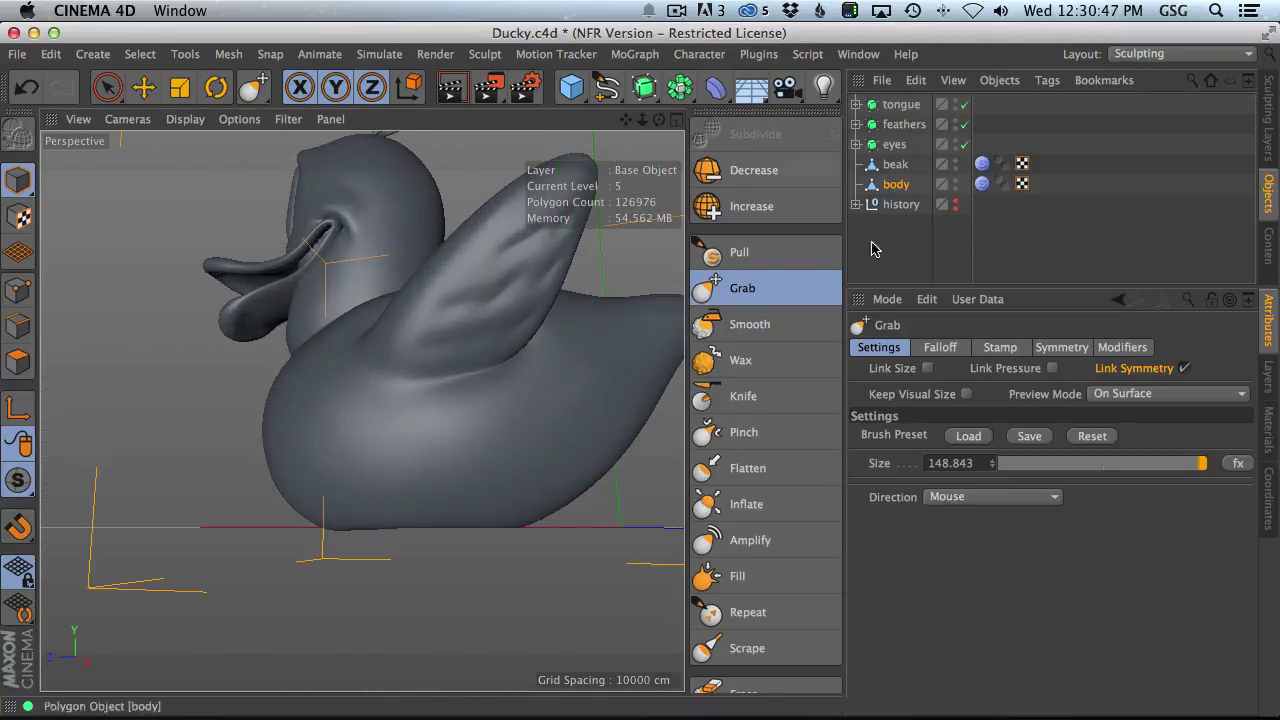
- Build up the feather ridges on the wing with the Wax brush at 12.1% pressure, enlarging it from size 6.89 to 18.641
left_click(750, 324)
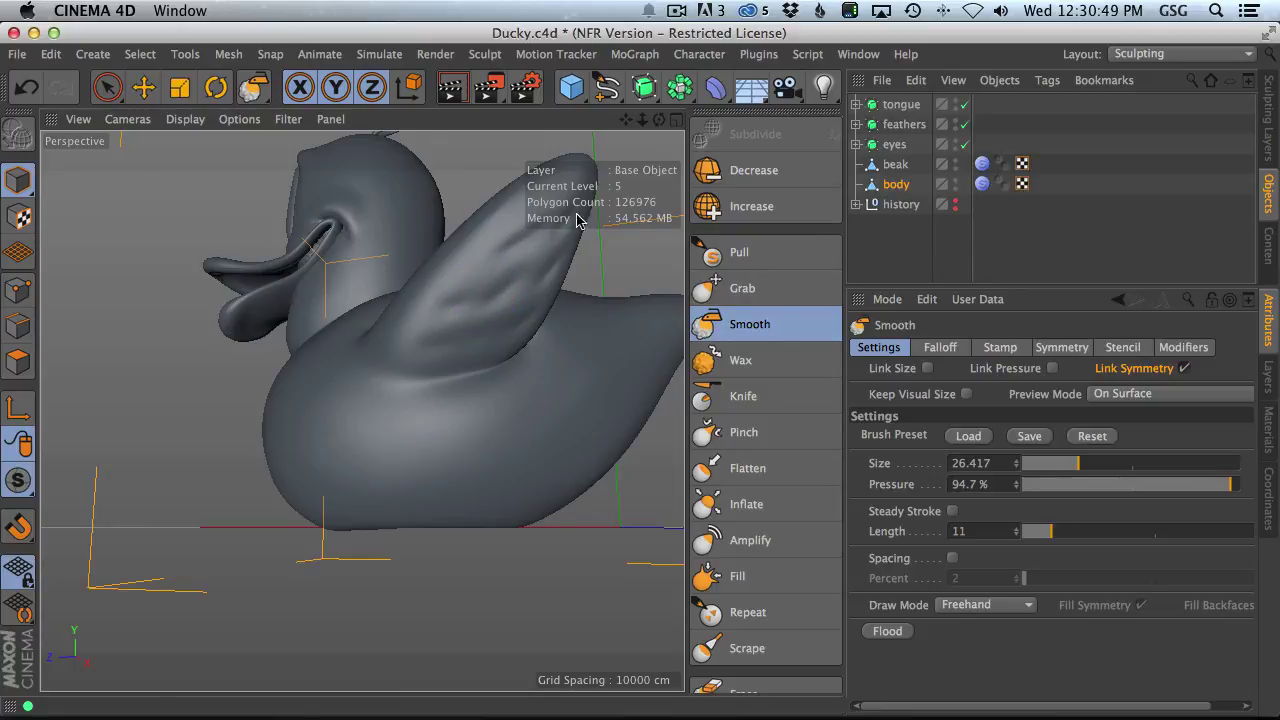
left_click_drag(492, 294, 337, 329, "alt")
left_click(740, 360)
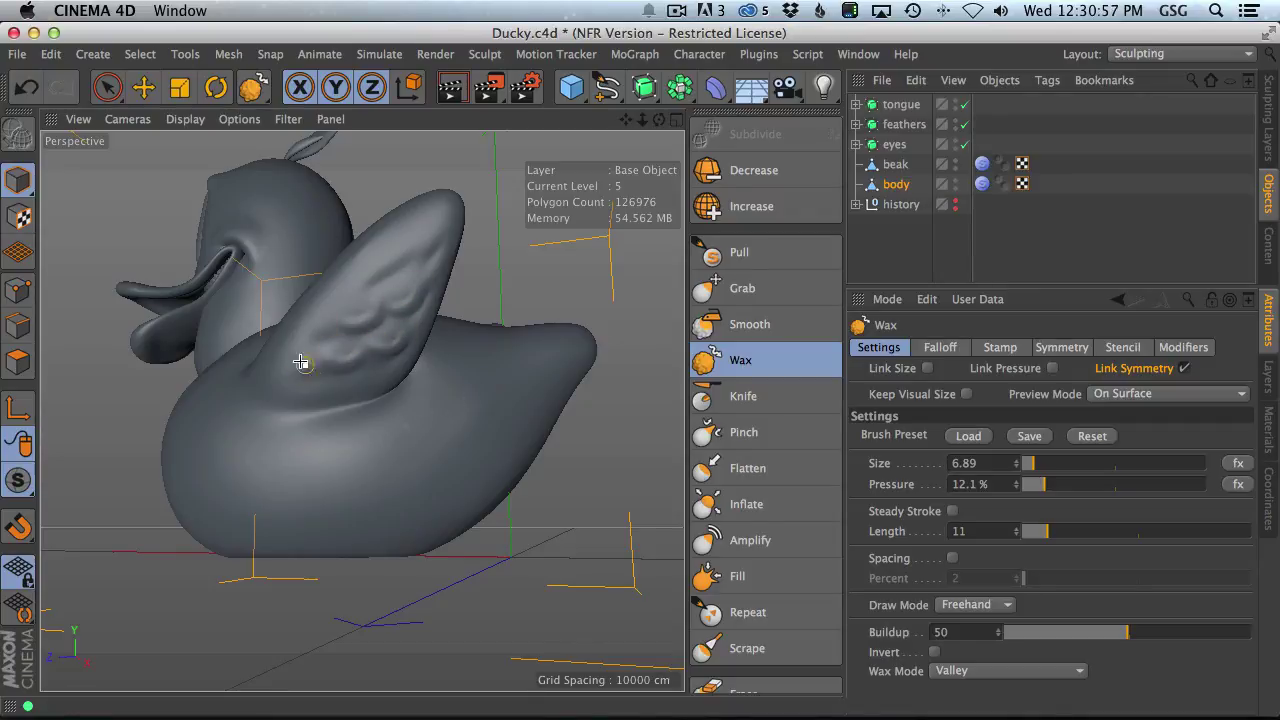
mouse_move(378, 264)
left_mouse_down()
mouse_move(417, 266)
mouse_move(413, 248)
left_mouse_up()
middle_click_drag(389, 256, 425, 256)
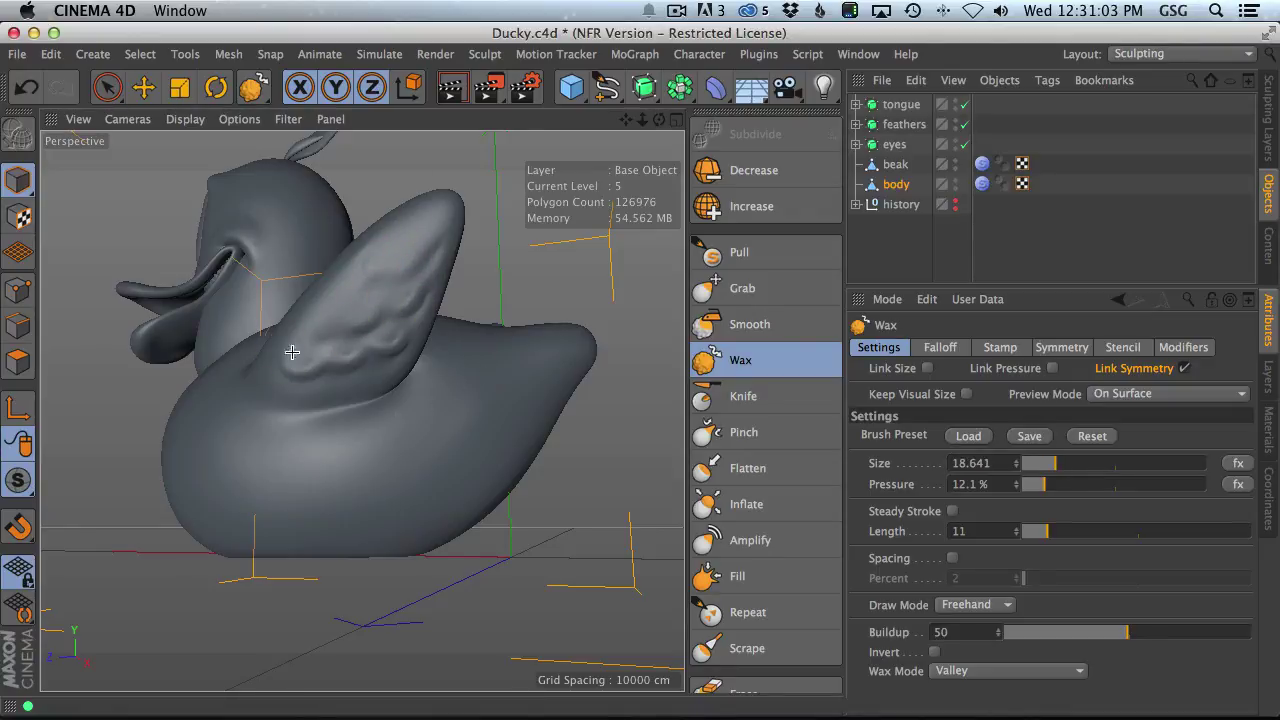
left_click_drag(292, 352, 420, 303)
left_click_drag(372, 264, 420, 218)
- Refine the wing's upper side and lower edge with the Wax brush, reducing it to size 10.771
left_click_drag(351, 286, 410, 228, "alt")
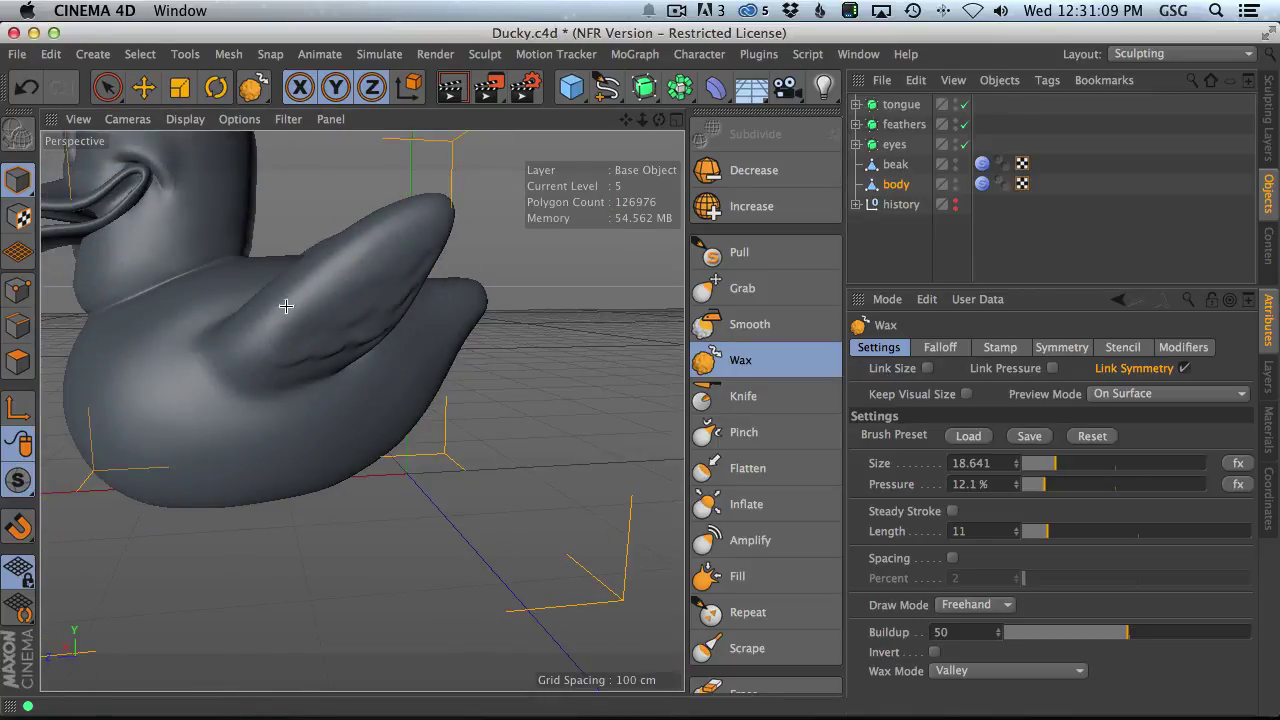
left_click_drag(322, 259, 356, 212, "alt")
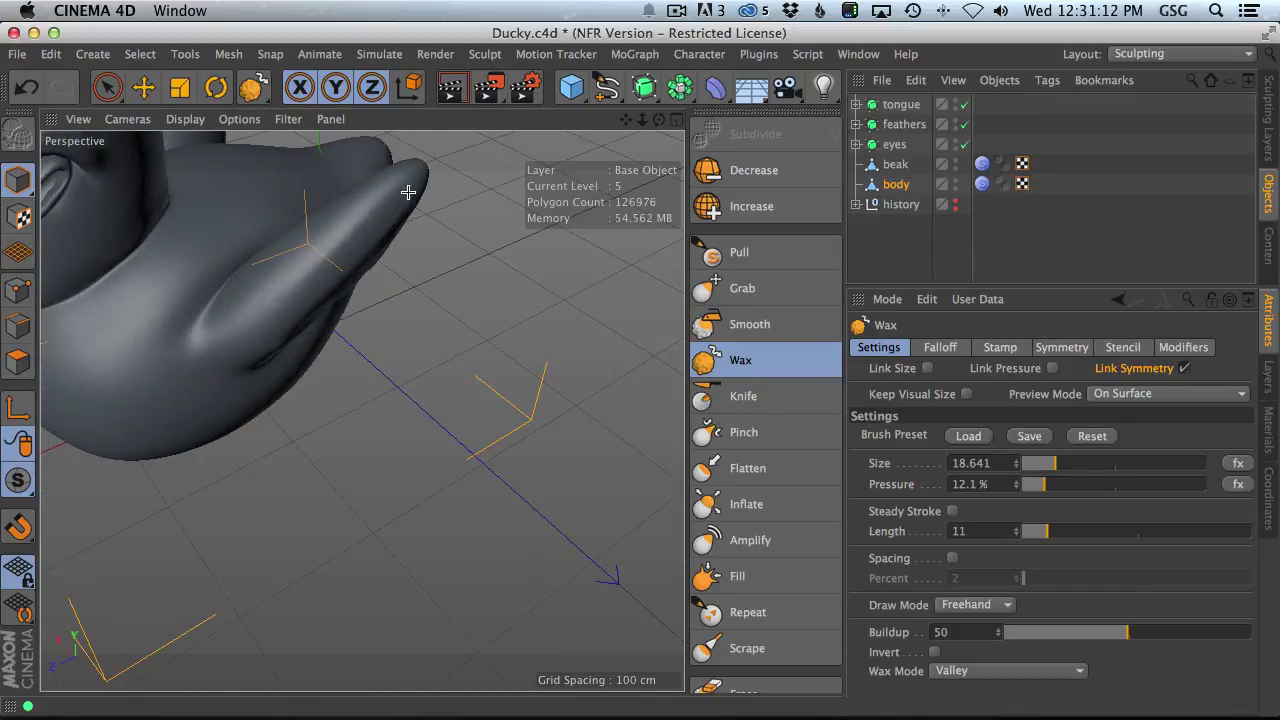
middle_click_drag(400, 188, 266, 313)
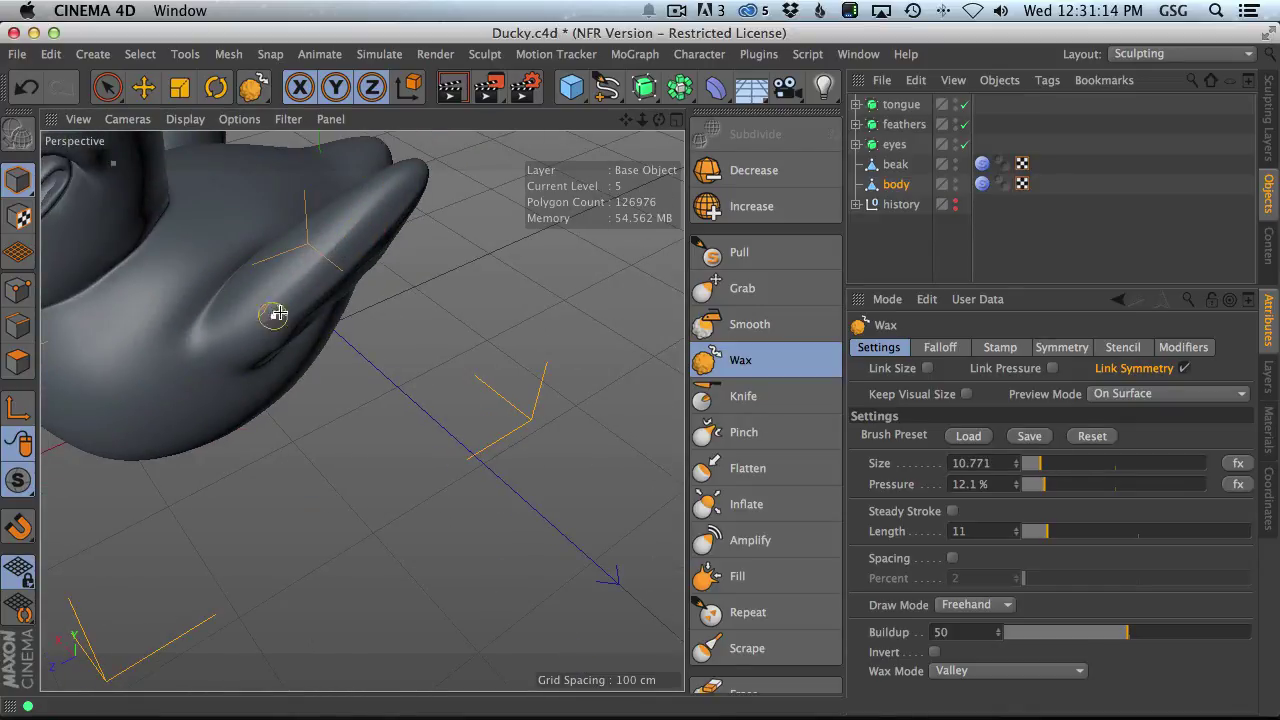
right_click_drag(298, 250, 220, 307, "alt")
- Enlarge the Wax brush to size 51.409 and bring it to the duck's chest
left_click_drag(261, 264, 416, 287, "alt")
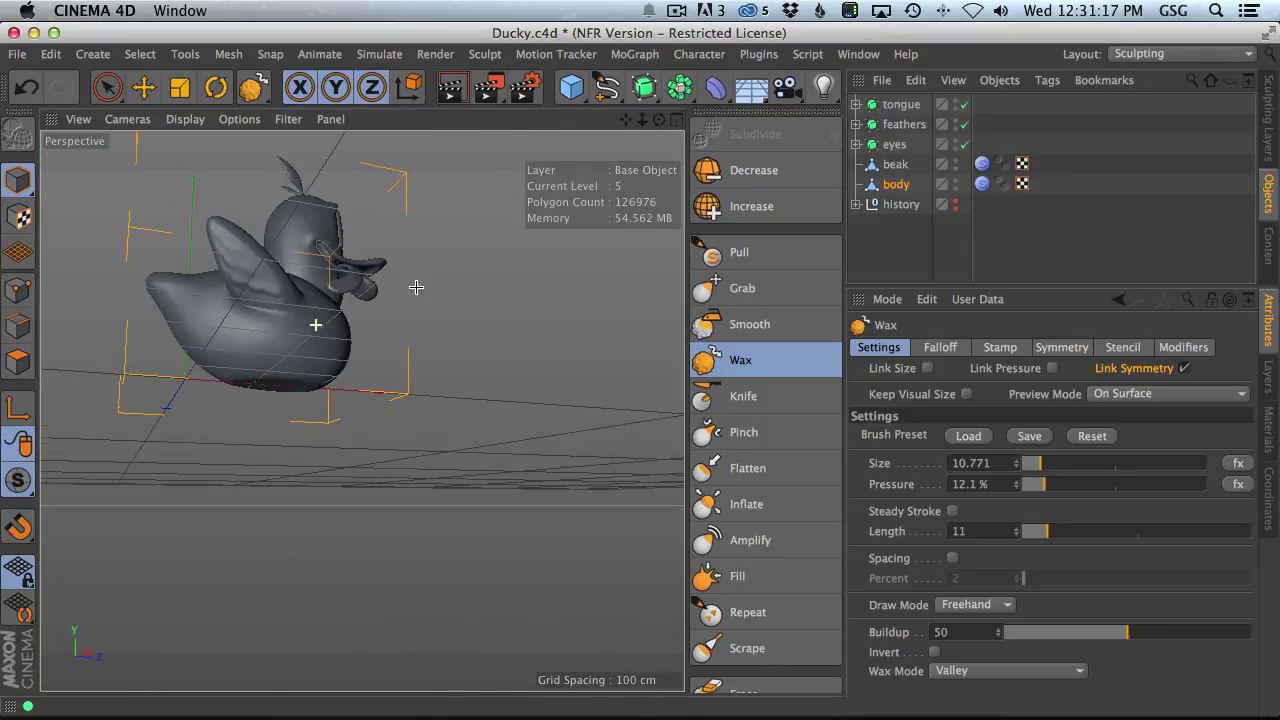
middle_click_drag(247, 272, 270, 268)
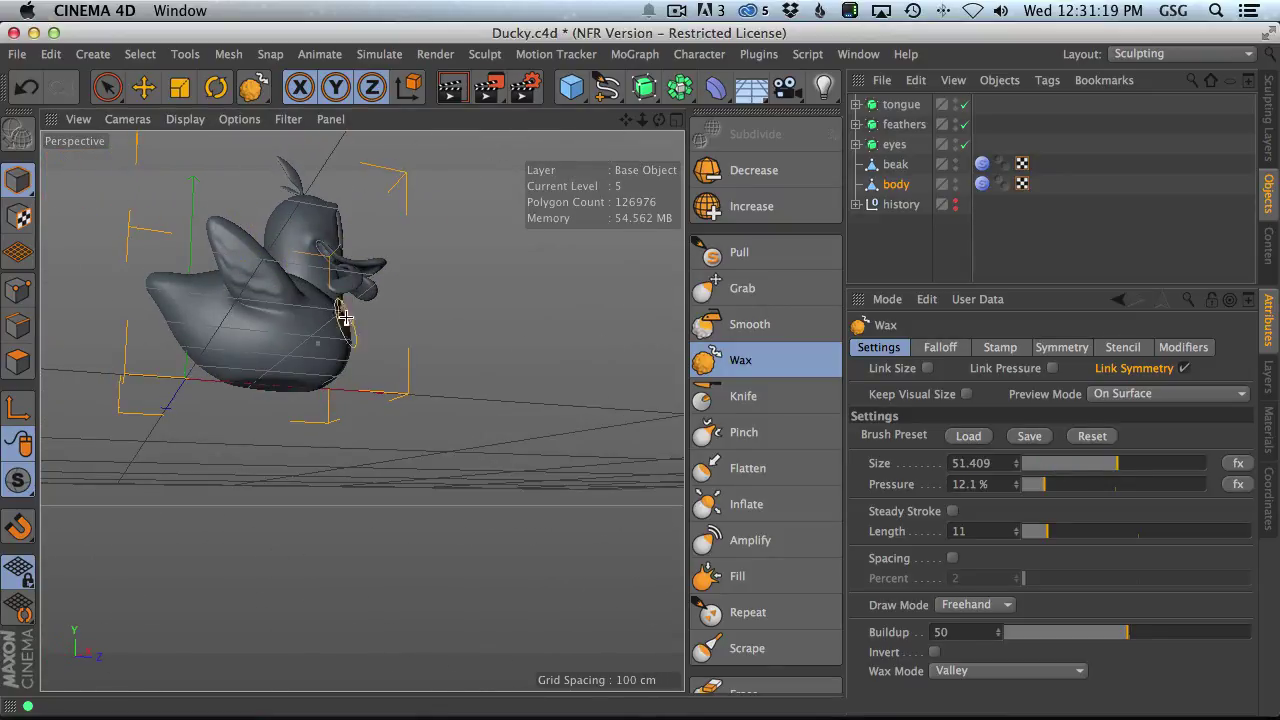
left_click_drag(344, 317, 389, 372, "alt")
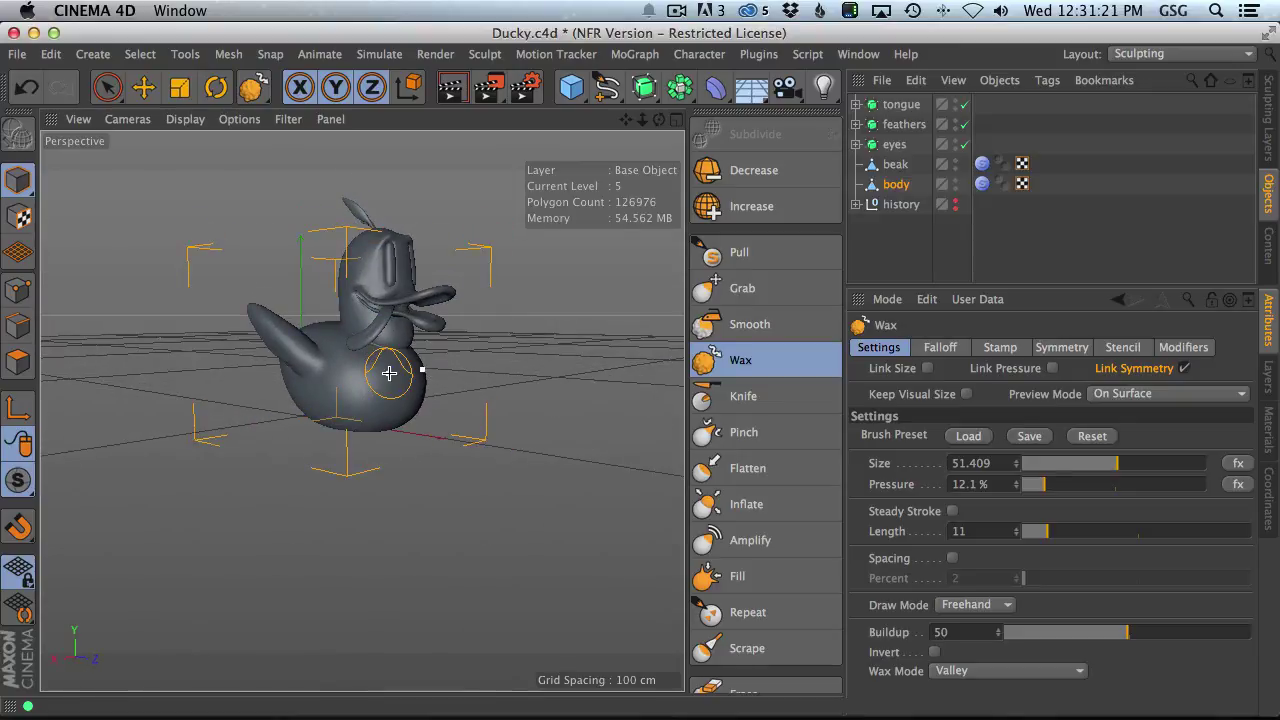